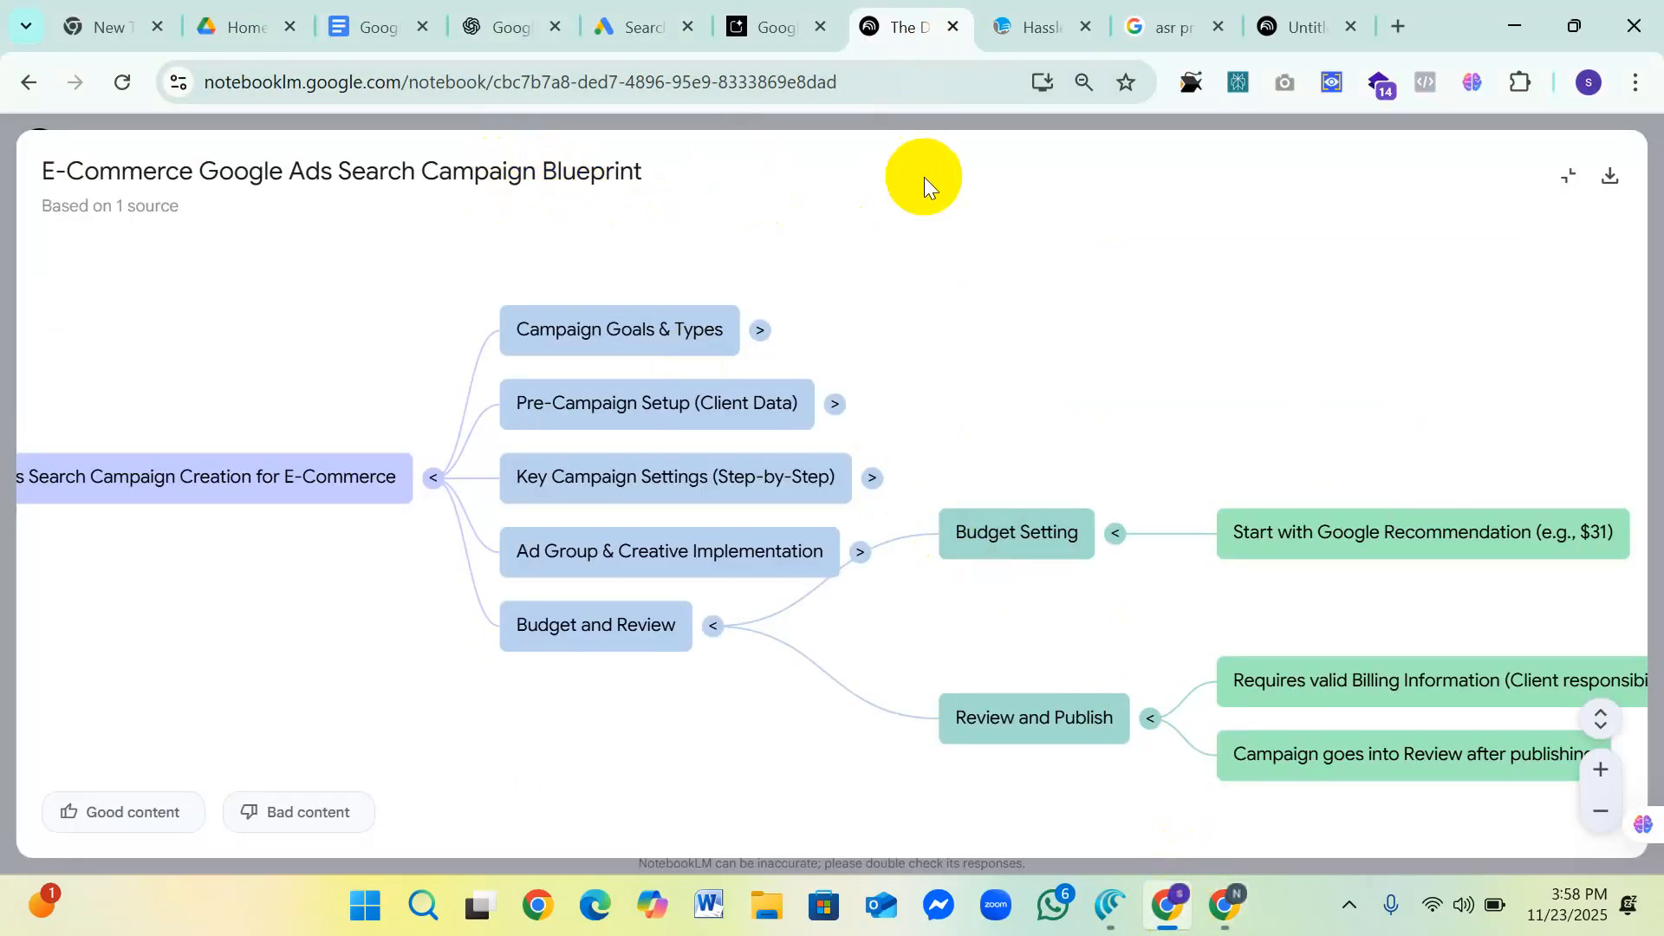
Step: Switch to the Google ad-learning-and-teaching document in Google Docs
left_click(1229, 901)
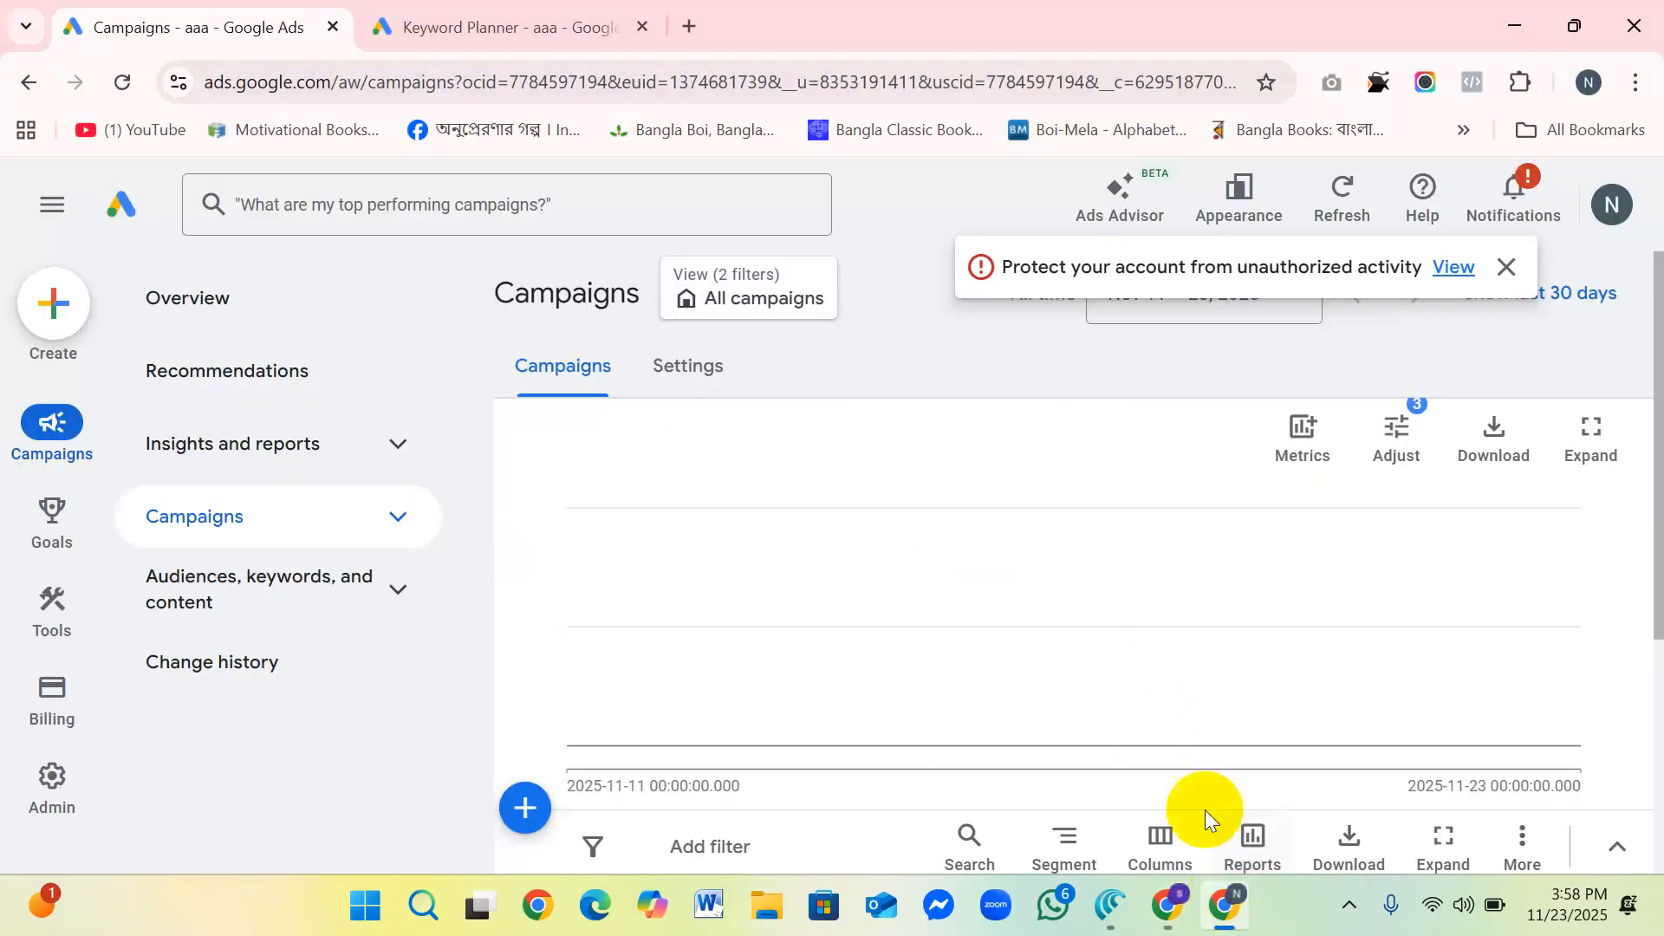
left_click(1167, 905)
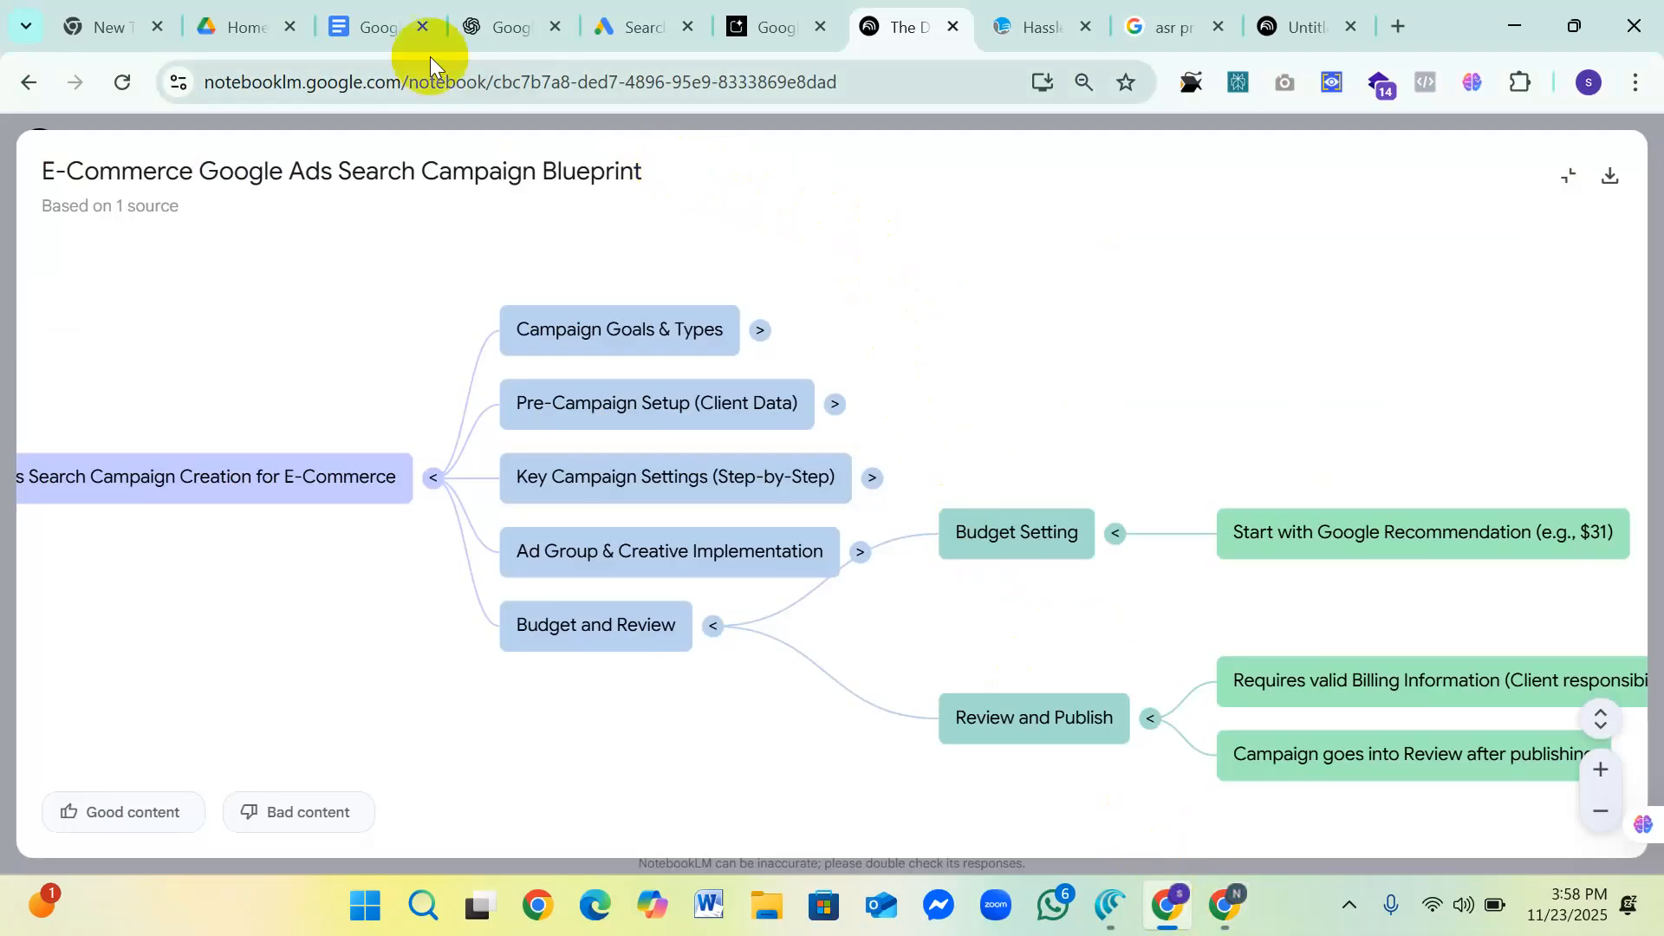
left_click(366, 25)
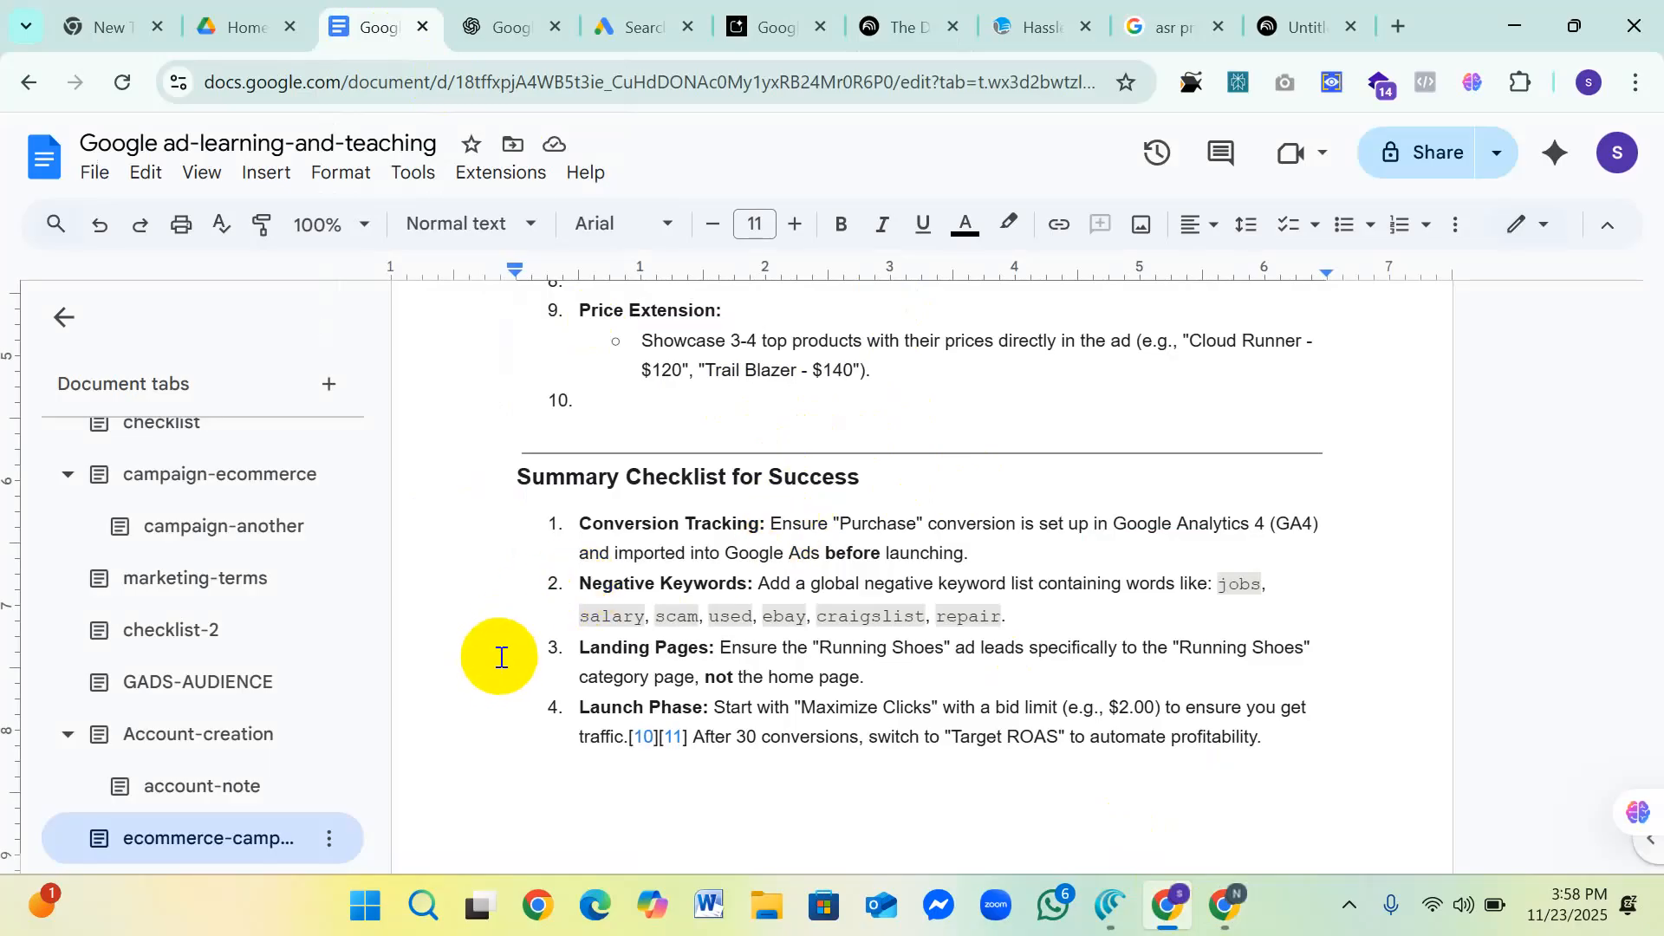
Step: Look through the account-note section on Google Ads and manager accounts
left_click(224, 789)
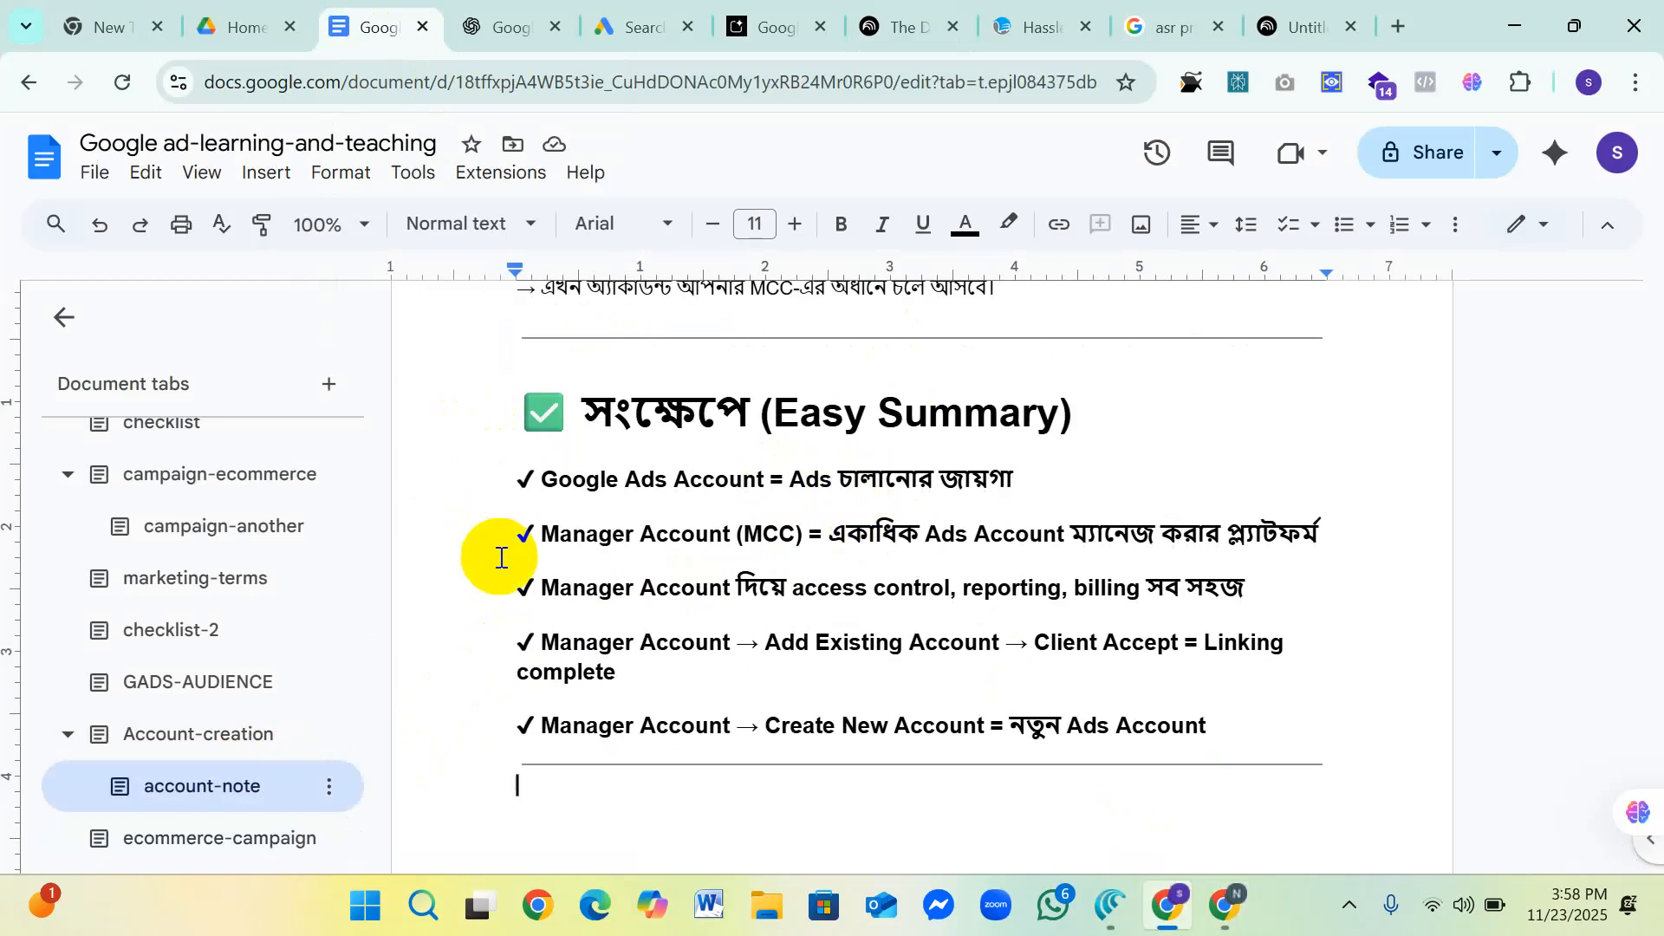
scroll(500, 557, "up", 20)
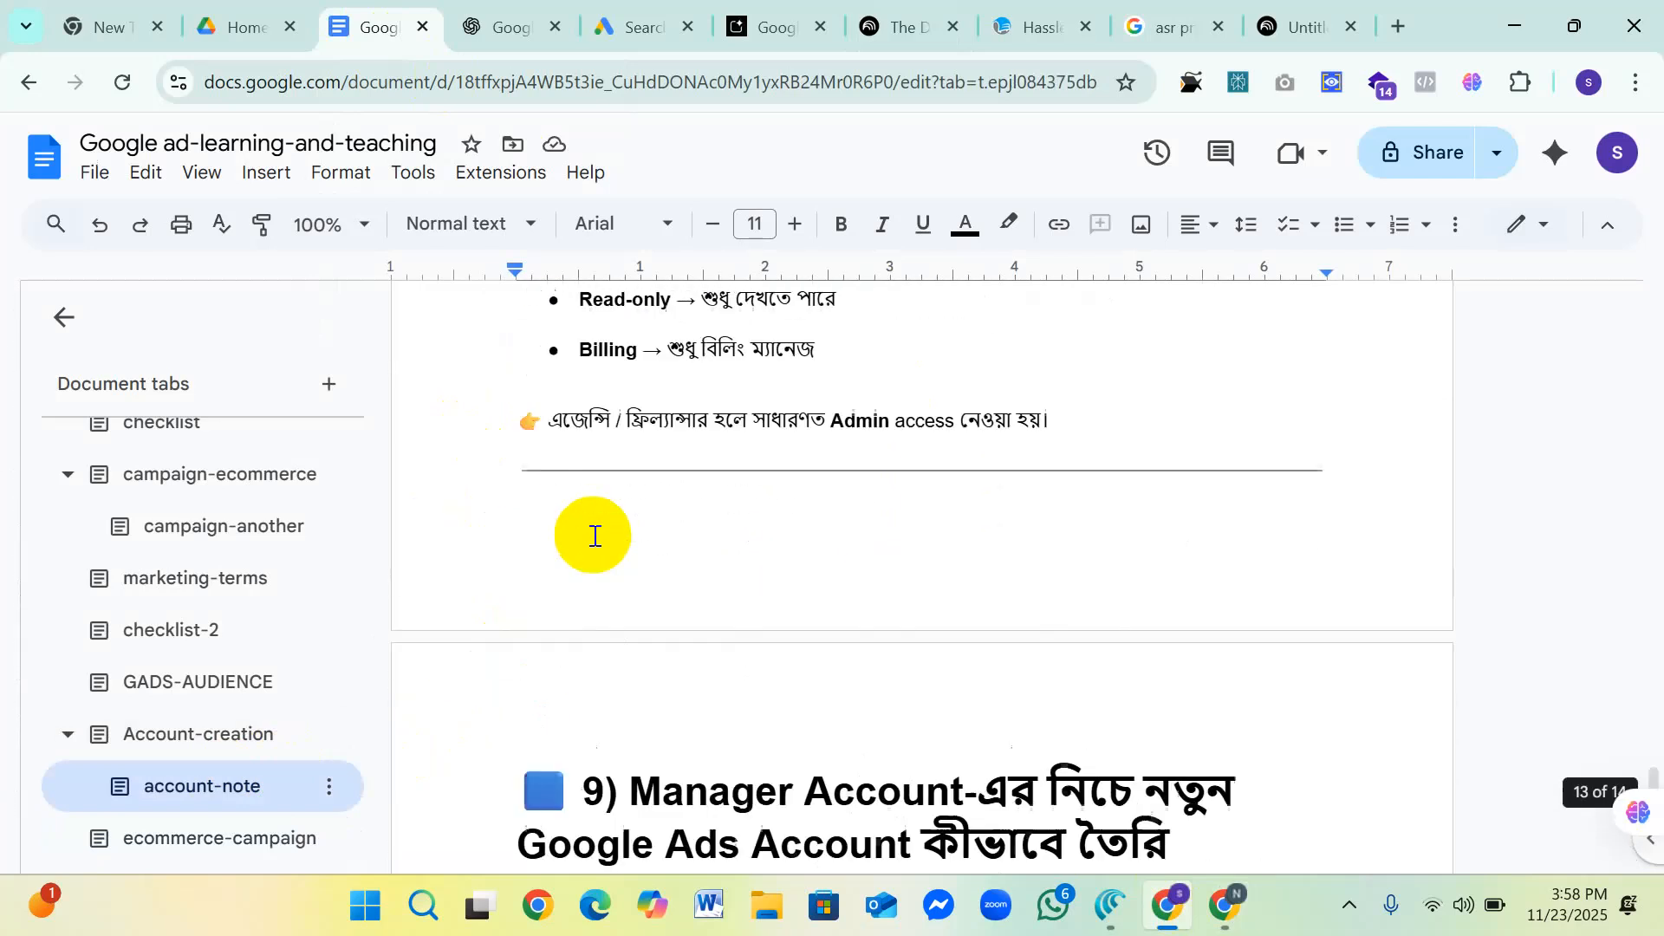
scroll(593, 542, "up", 5)
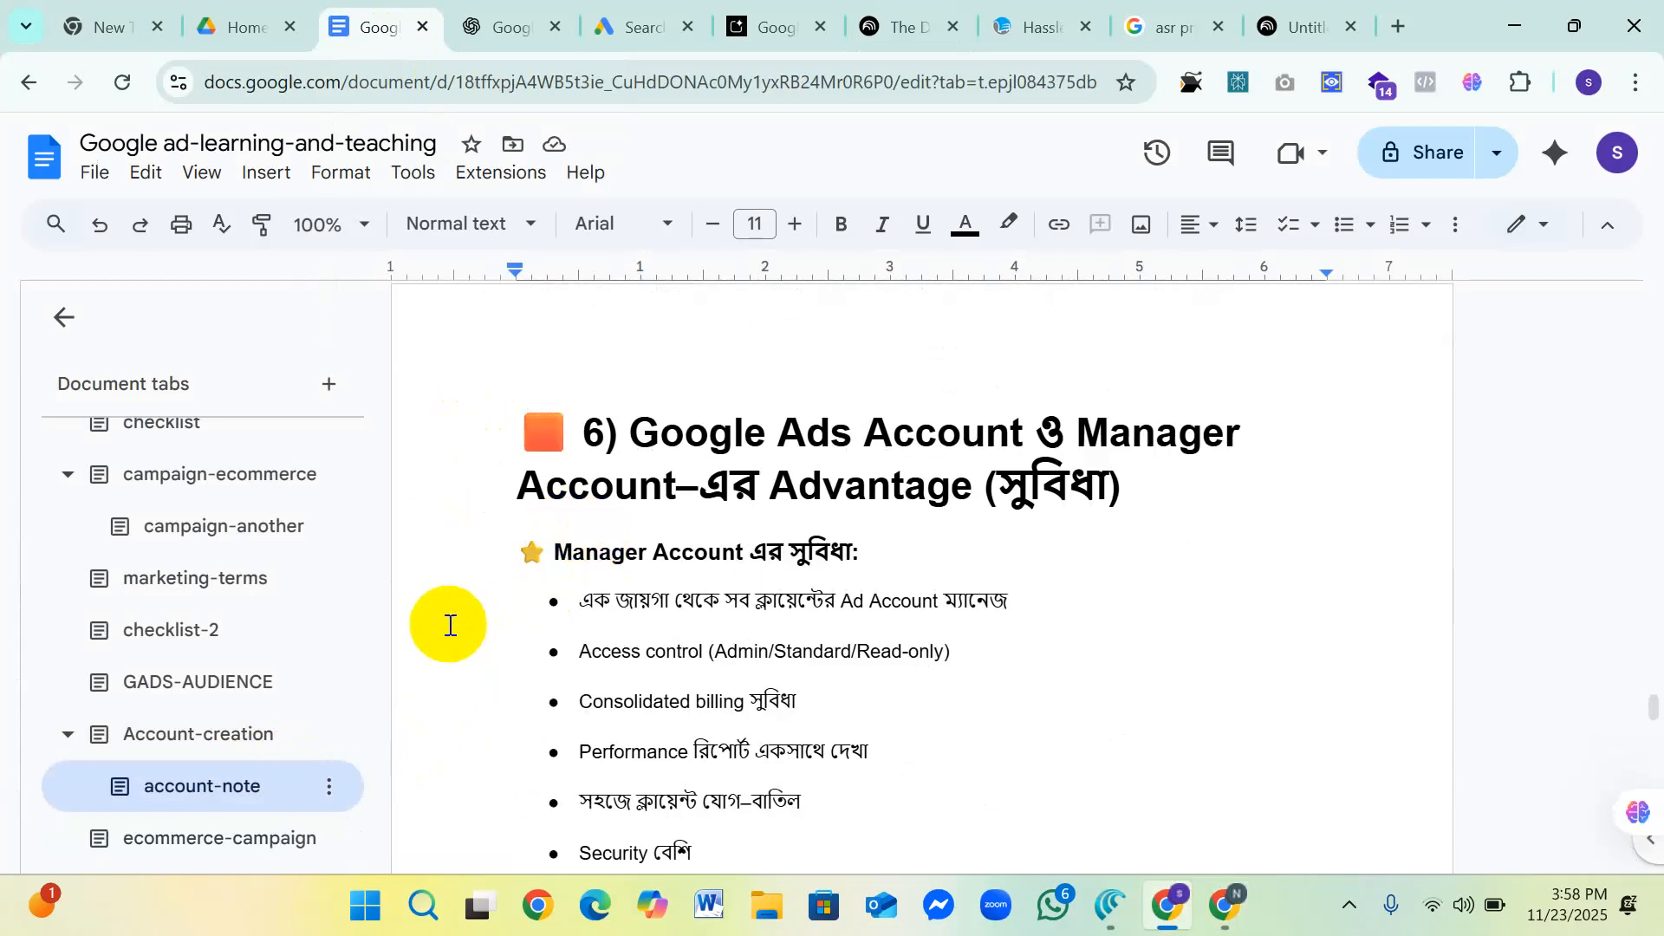
Step: Open the Account-creation section of the document and go to its first page
left_click(240, 734)
scroll(807, 509, "down", 5)
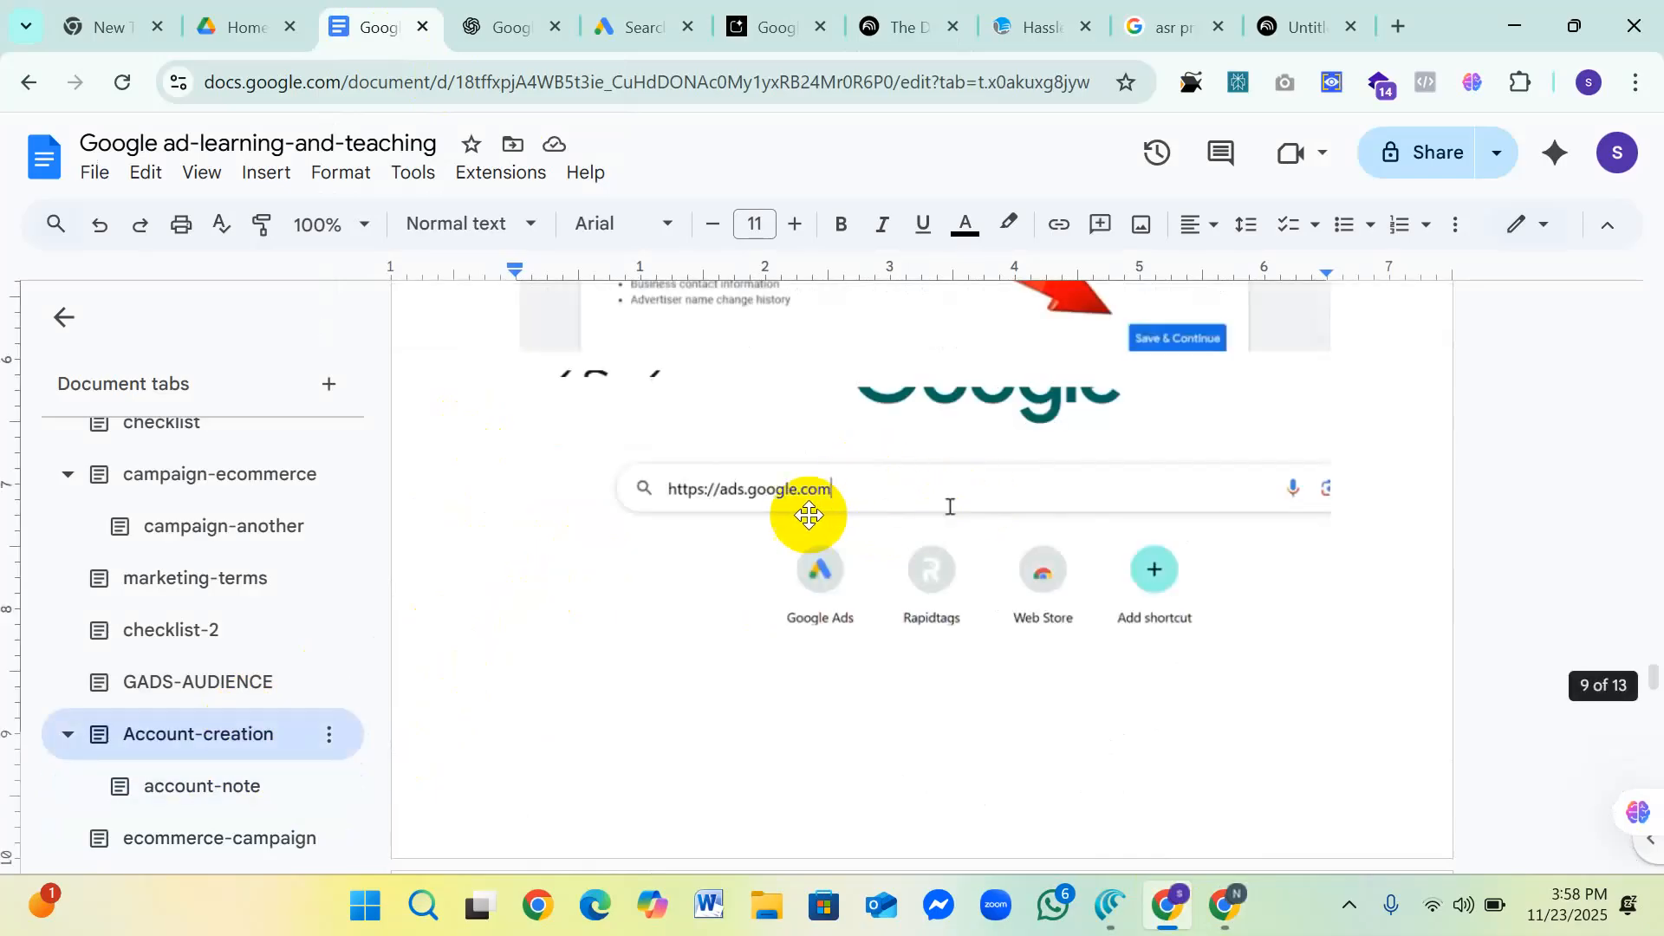
scroll(804, 503, "up", 15)
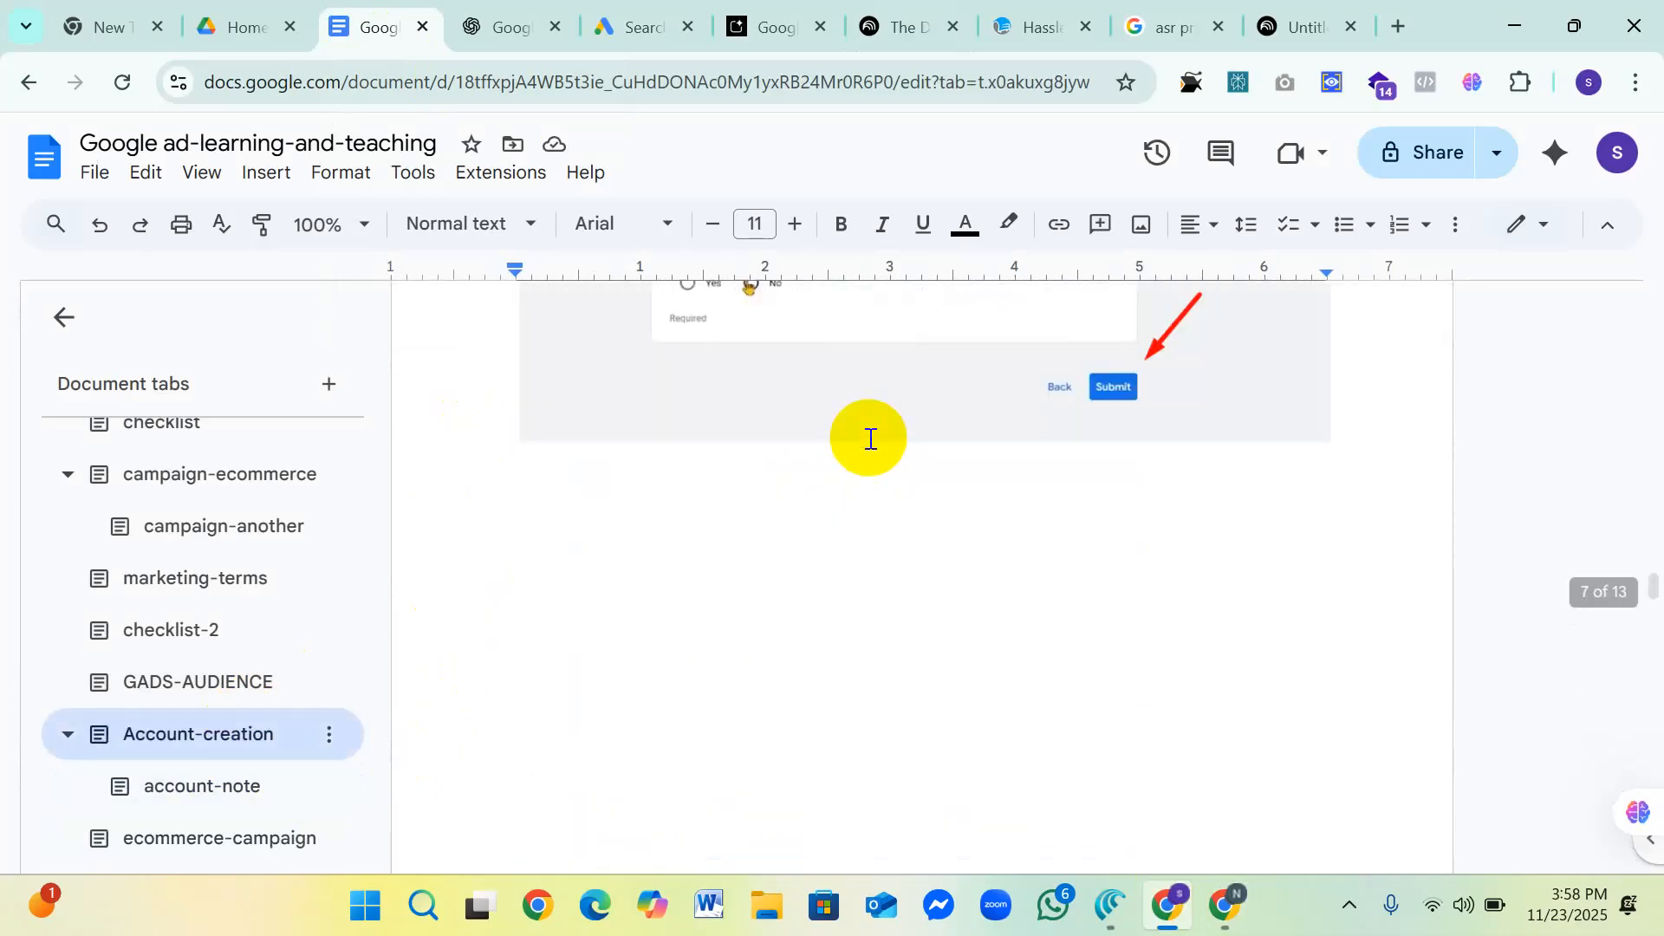
scroll(869, 438, "up", 15)
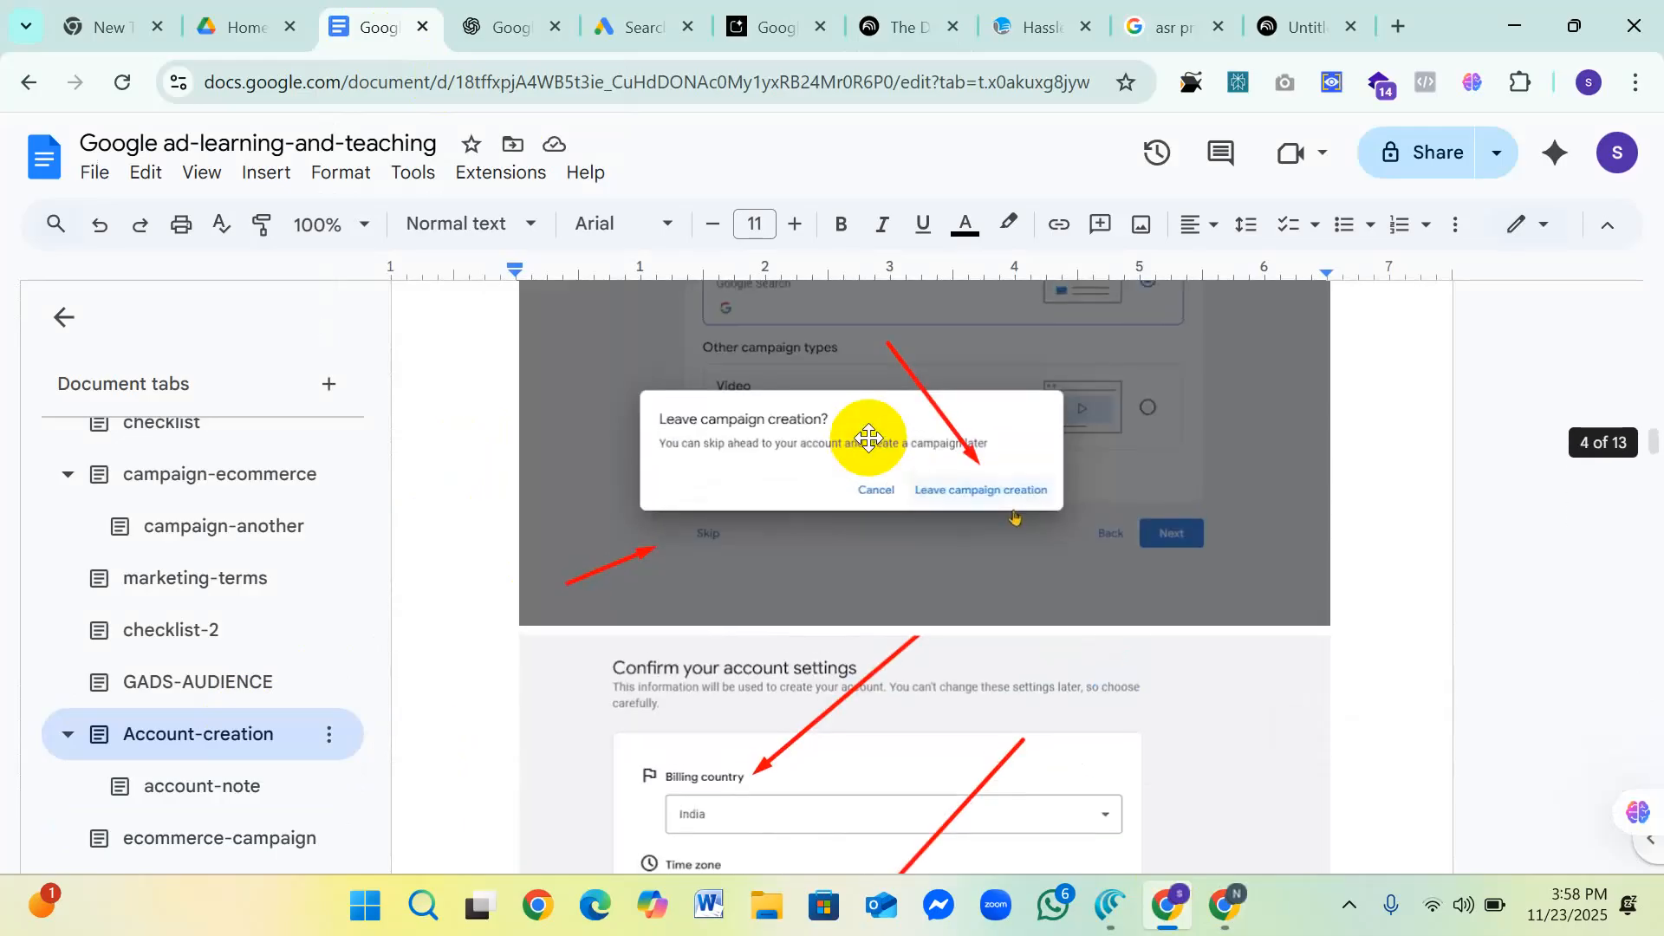
scroll(869, 438, "up", 15)
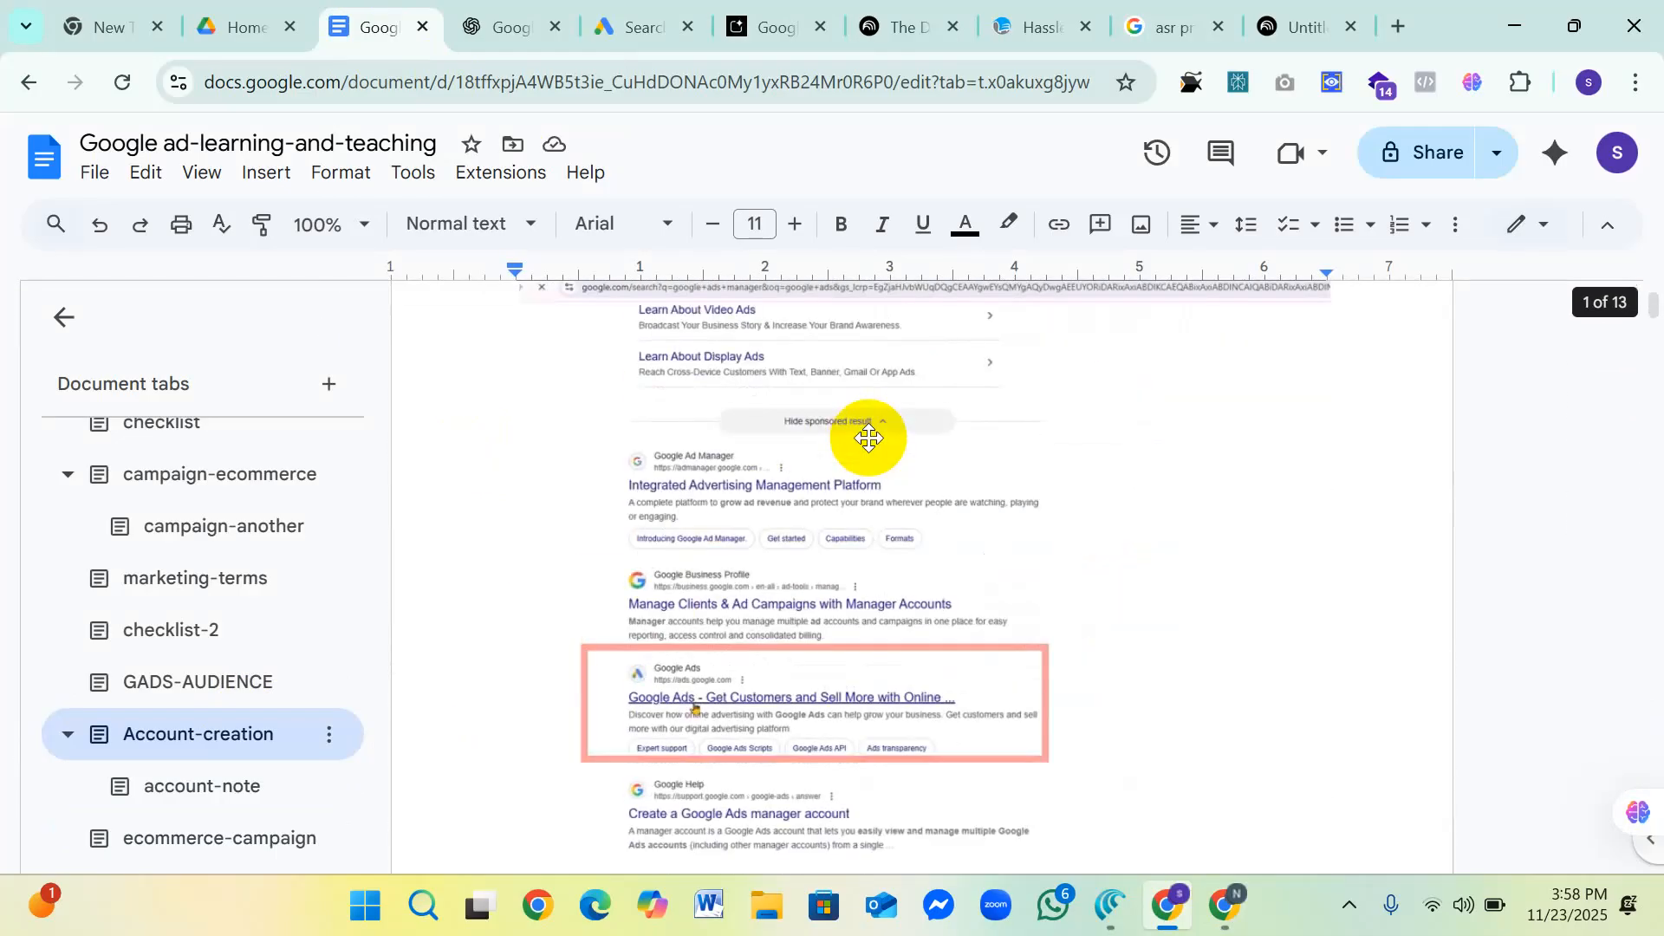
Step: Examine the search results screenshot under Ad account, especially the framed Google Ads result
scroll(885, 438, "down", 5)
scroll(884, 438, "up", 3)
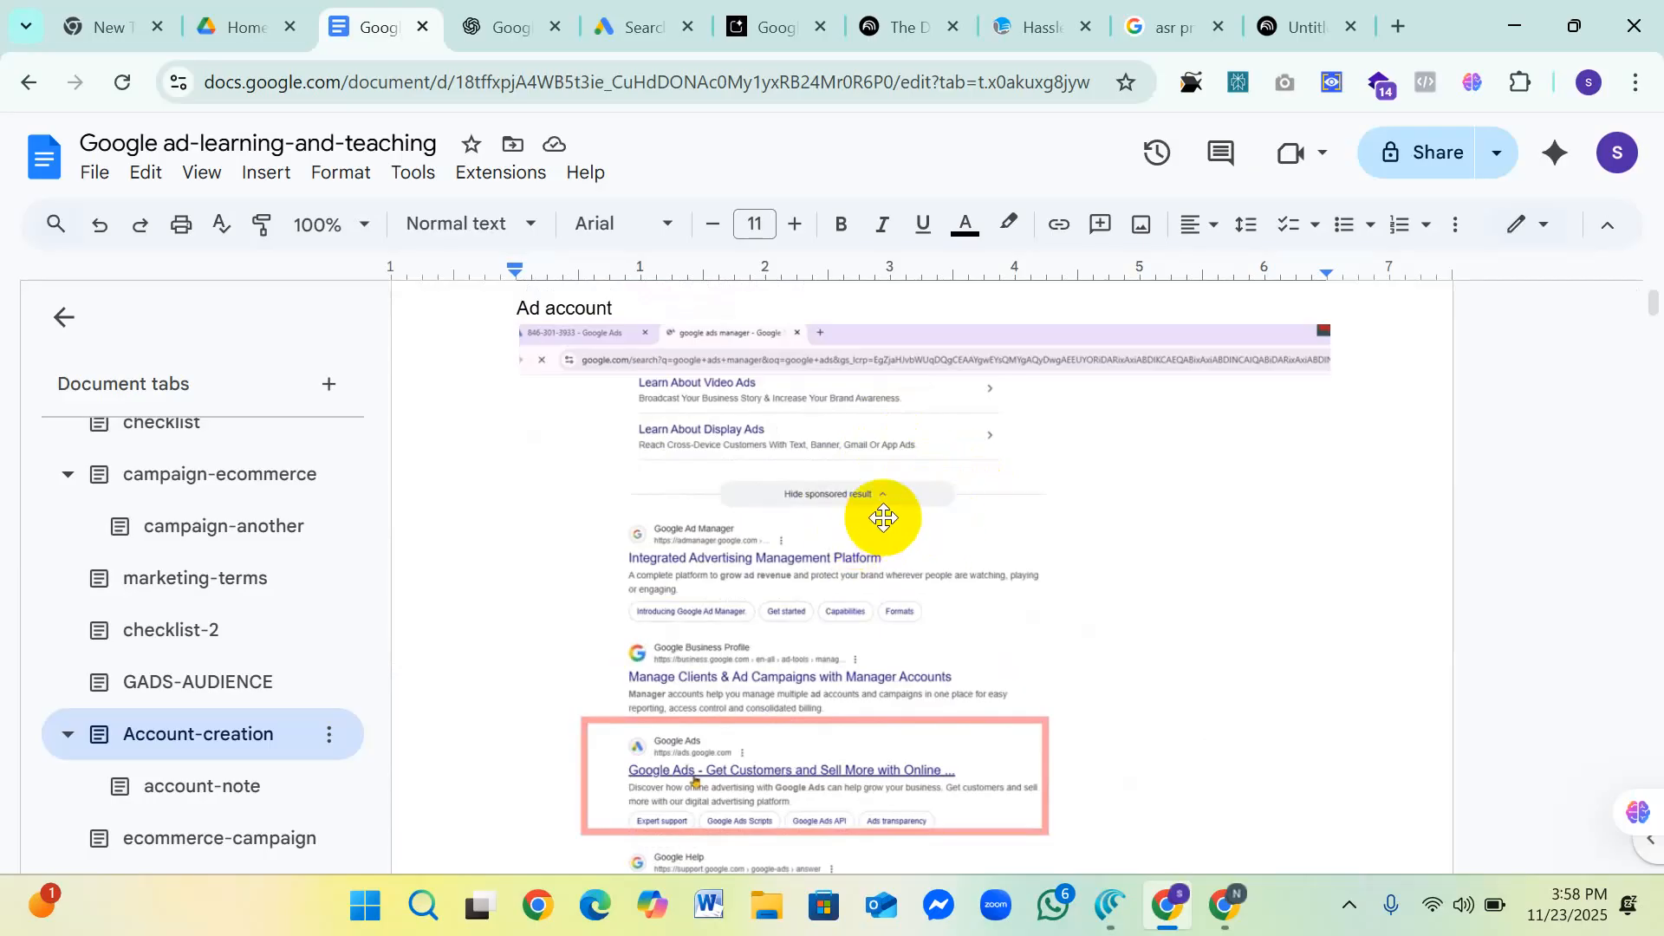
scroll(884, 517, "down", 1)
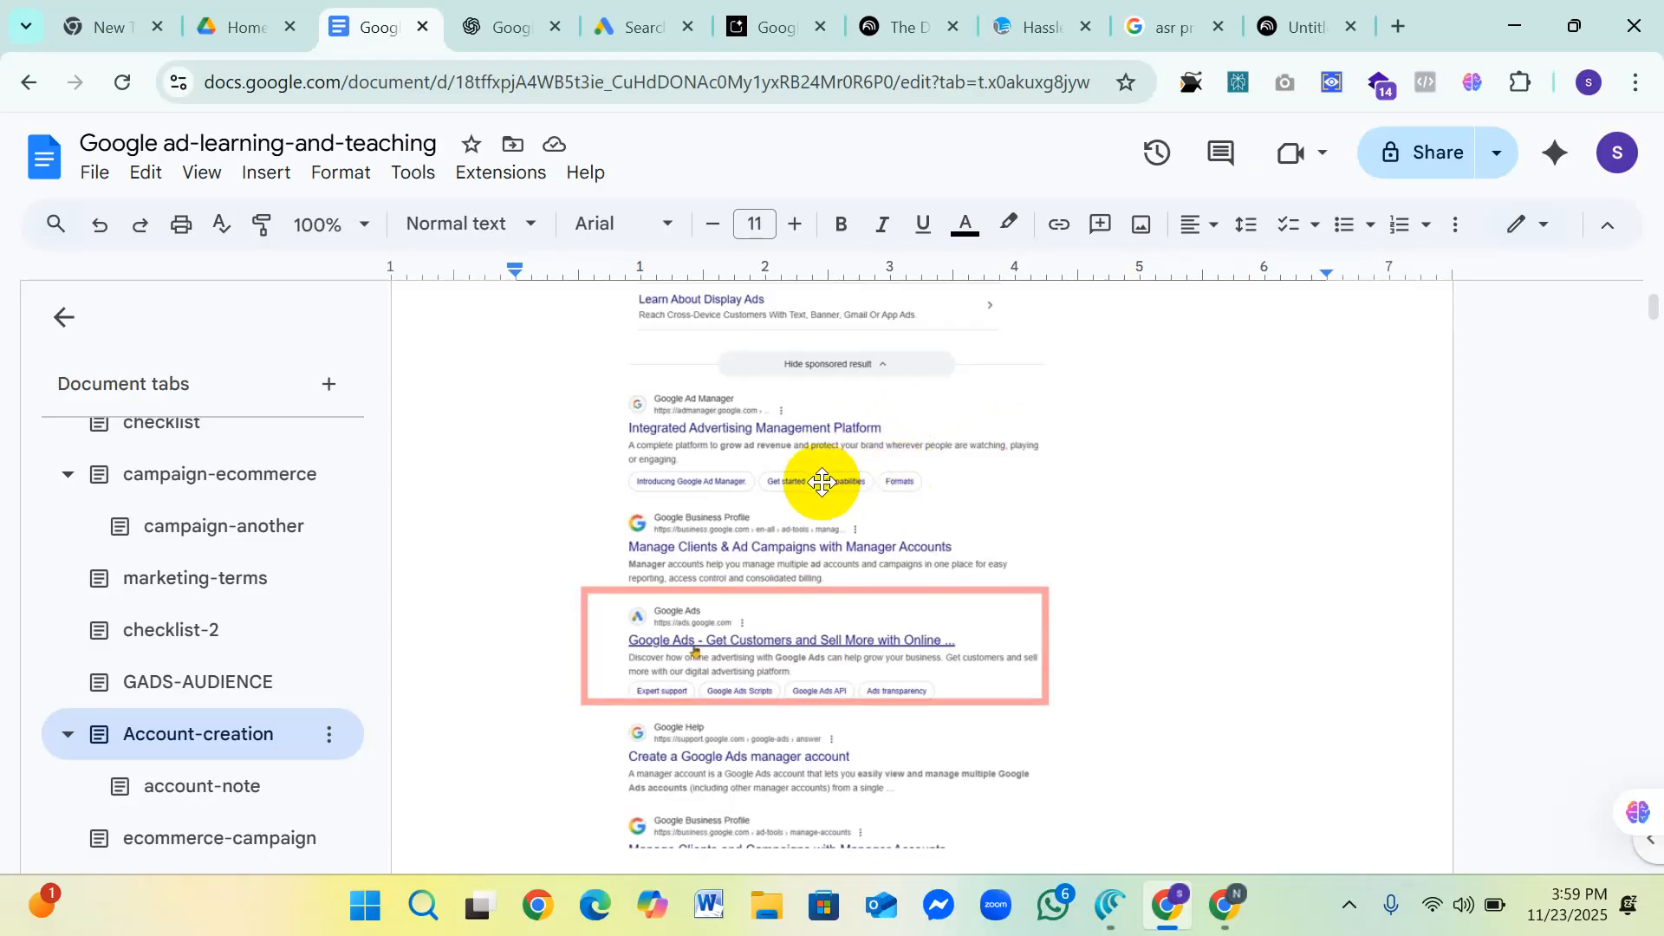
scroll(832, 464, "up", 3)
scroll(830, 471, "down", 5)
scroll(806, 459, "up", 4)
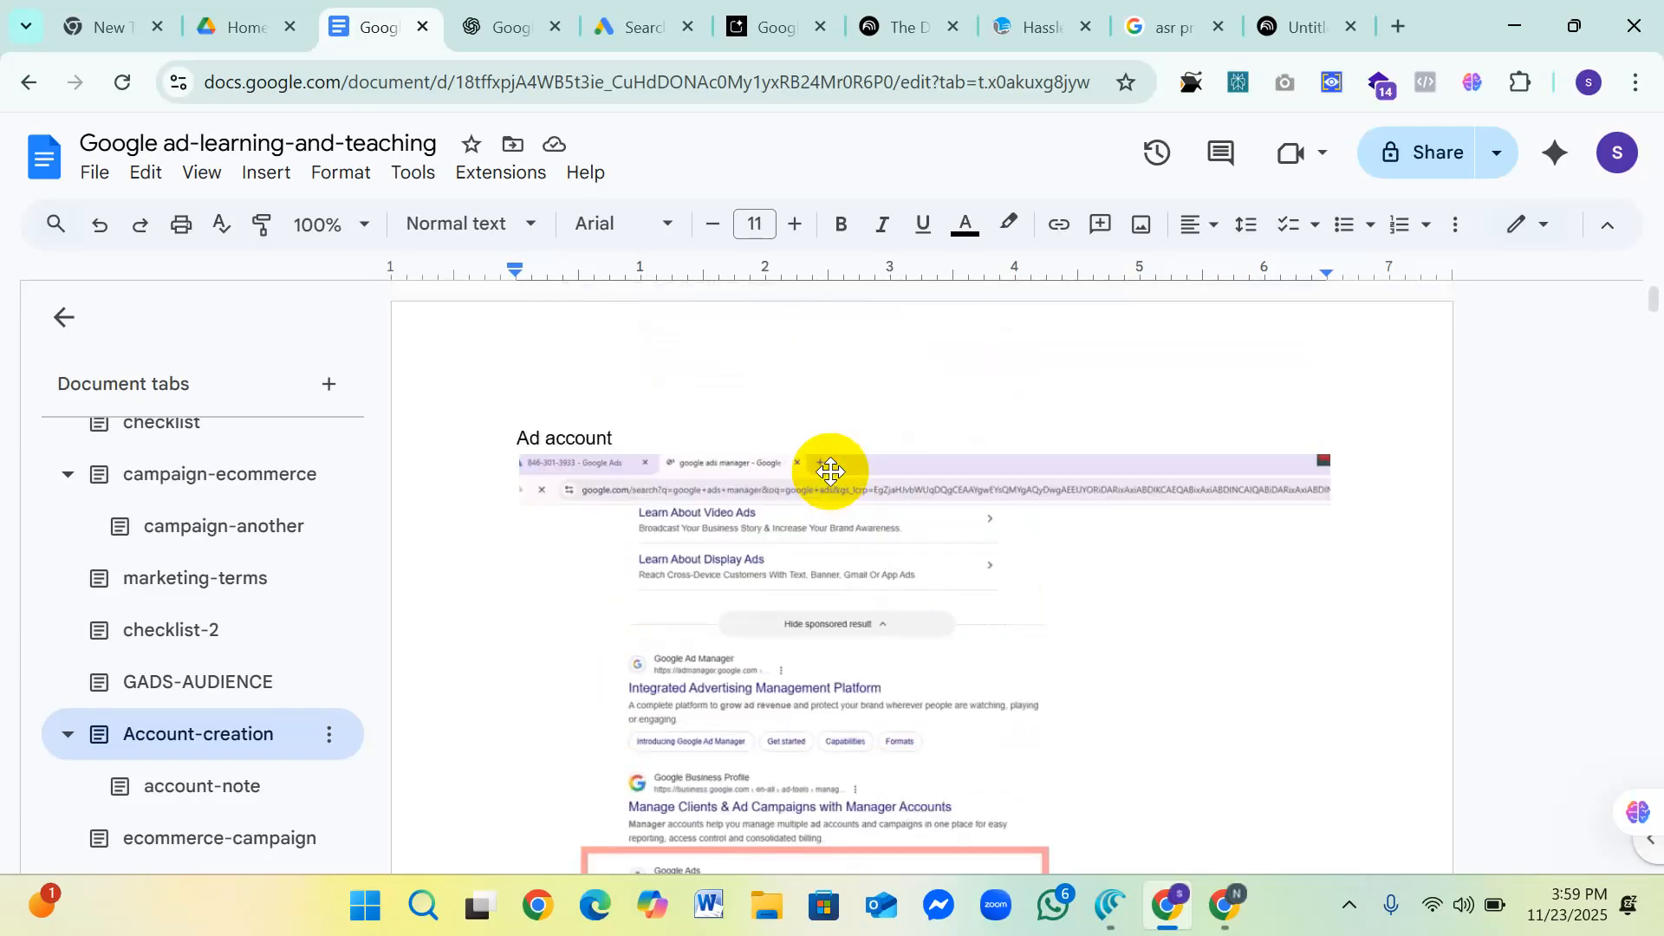
scroll(606, 455, "down", 2)
scroll(590, 464, "down", 2)
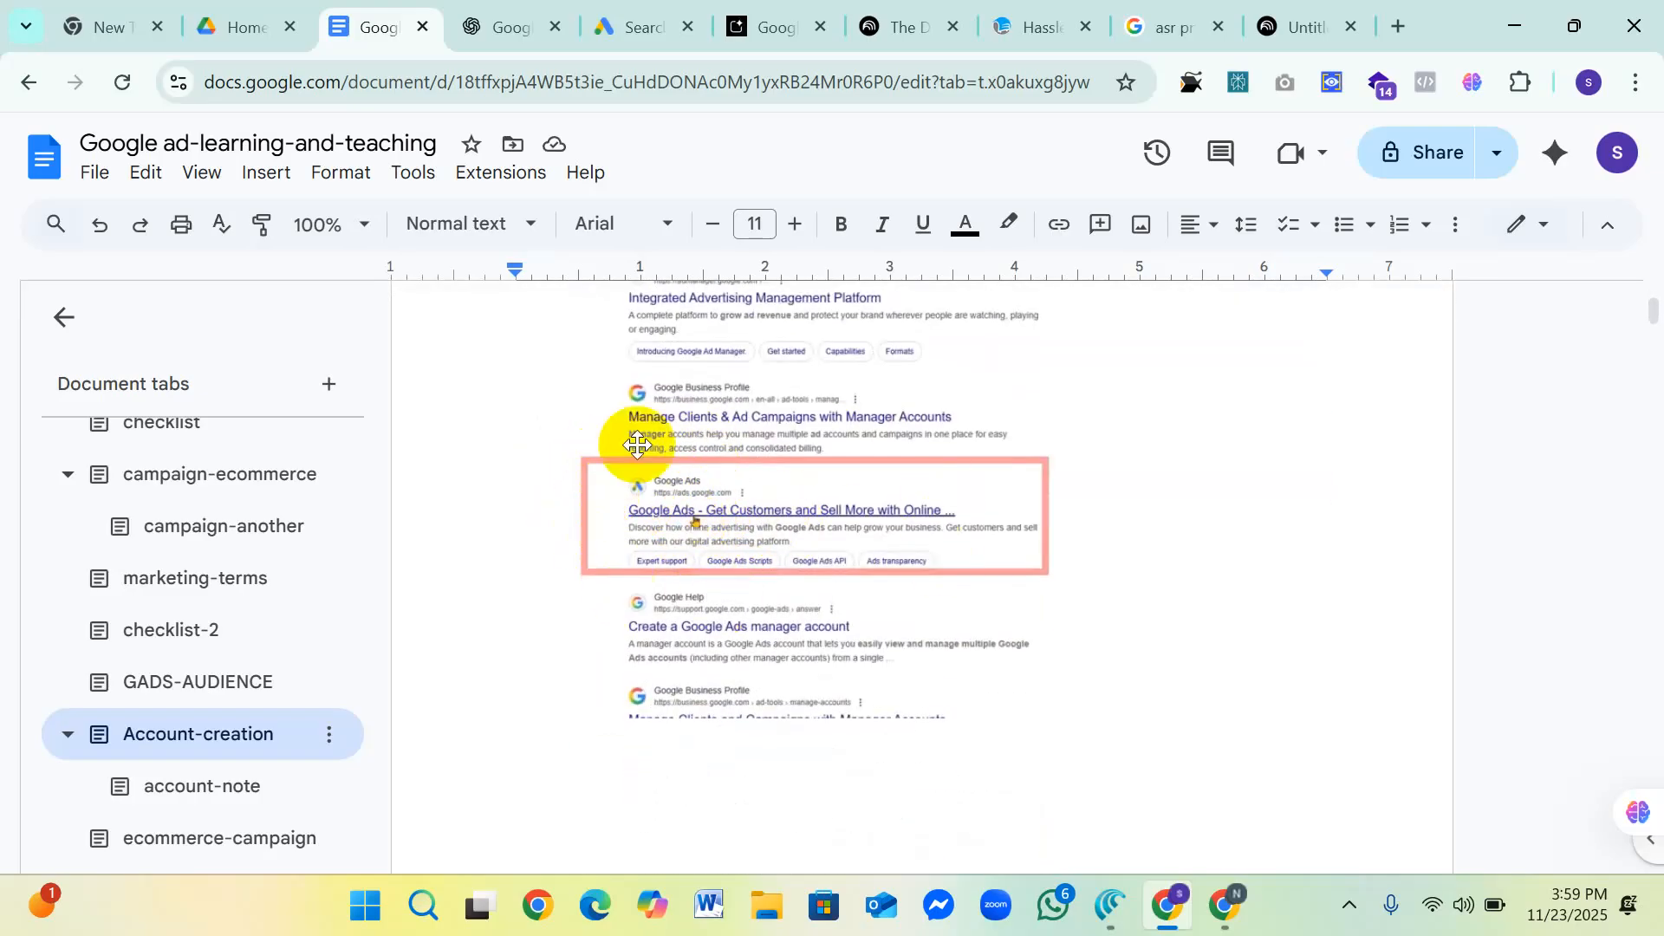
scroll(731, 485, "up", 3)
scroll(732, 487, "down", 3)
scroll(736, 498, "up", 2)
scroll(719, 520, "down", 3)
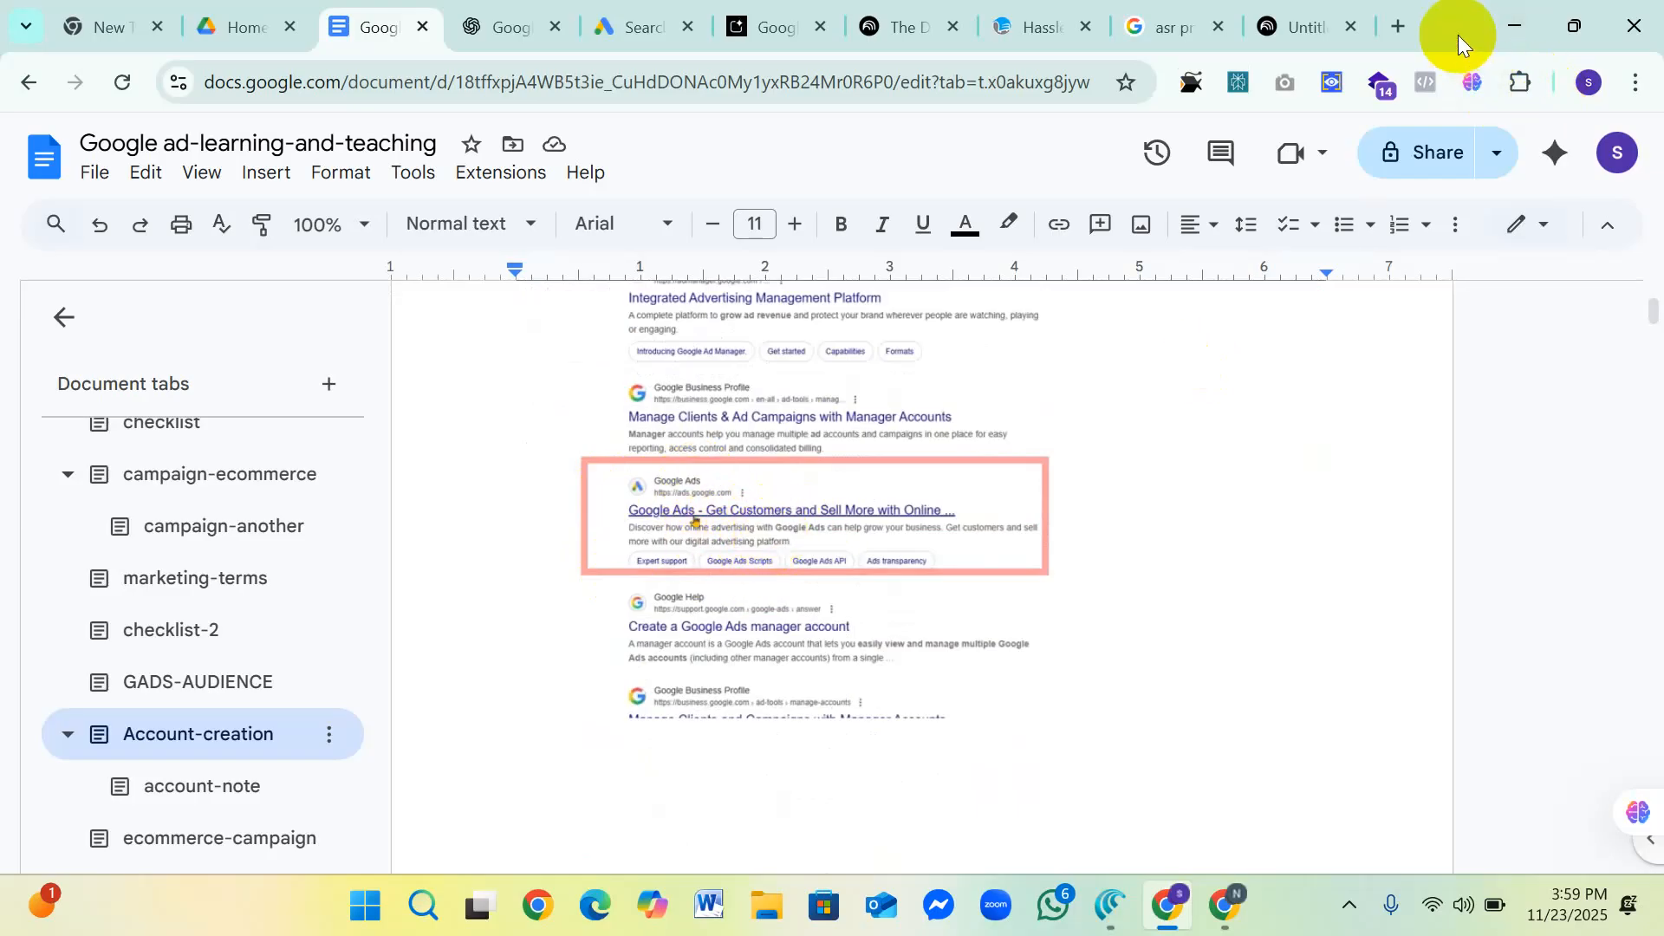
Step: Open Google Ads from the Google apps list in a new browser tab
key("ctrl+t")
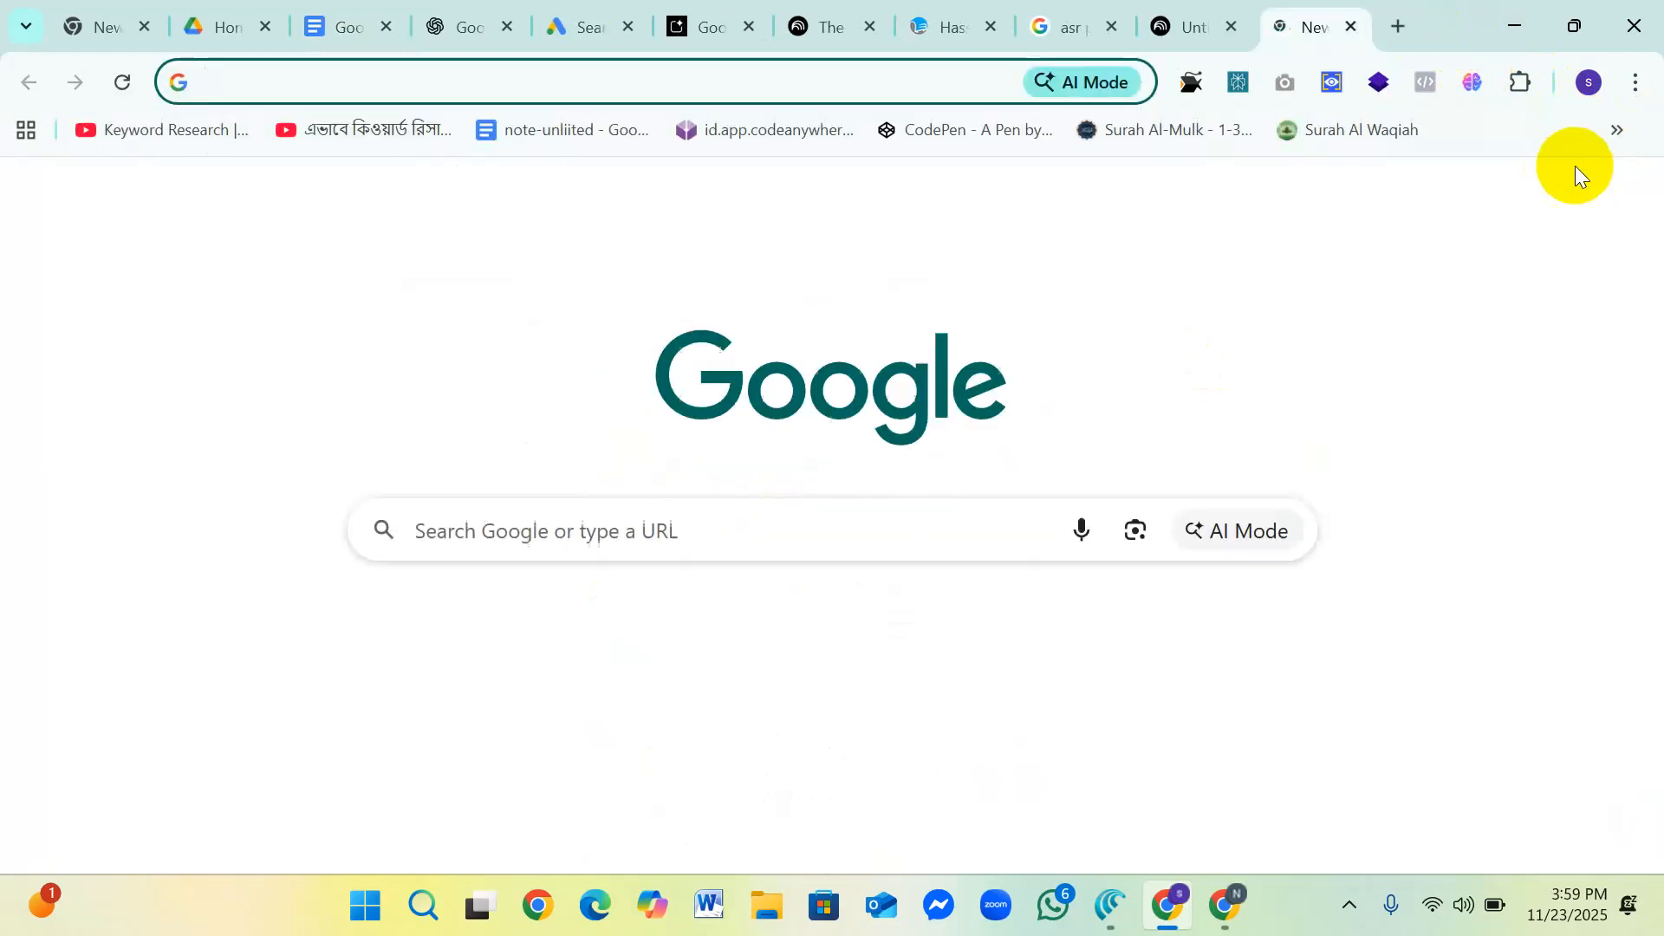
left_click(1543, 207)
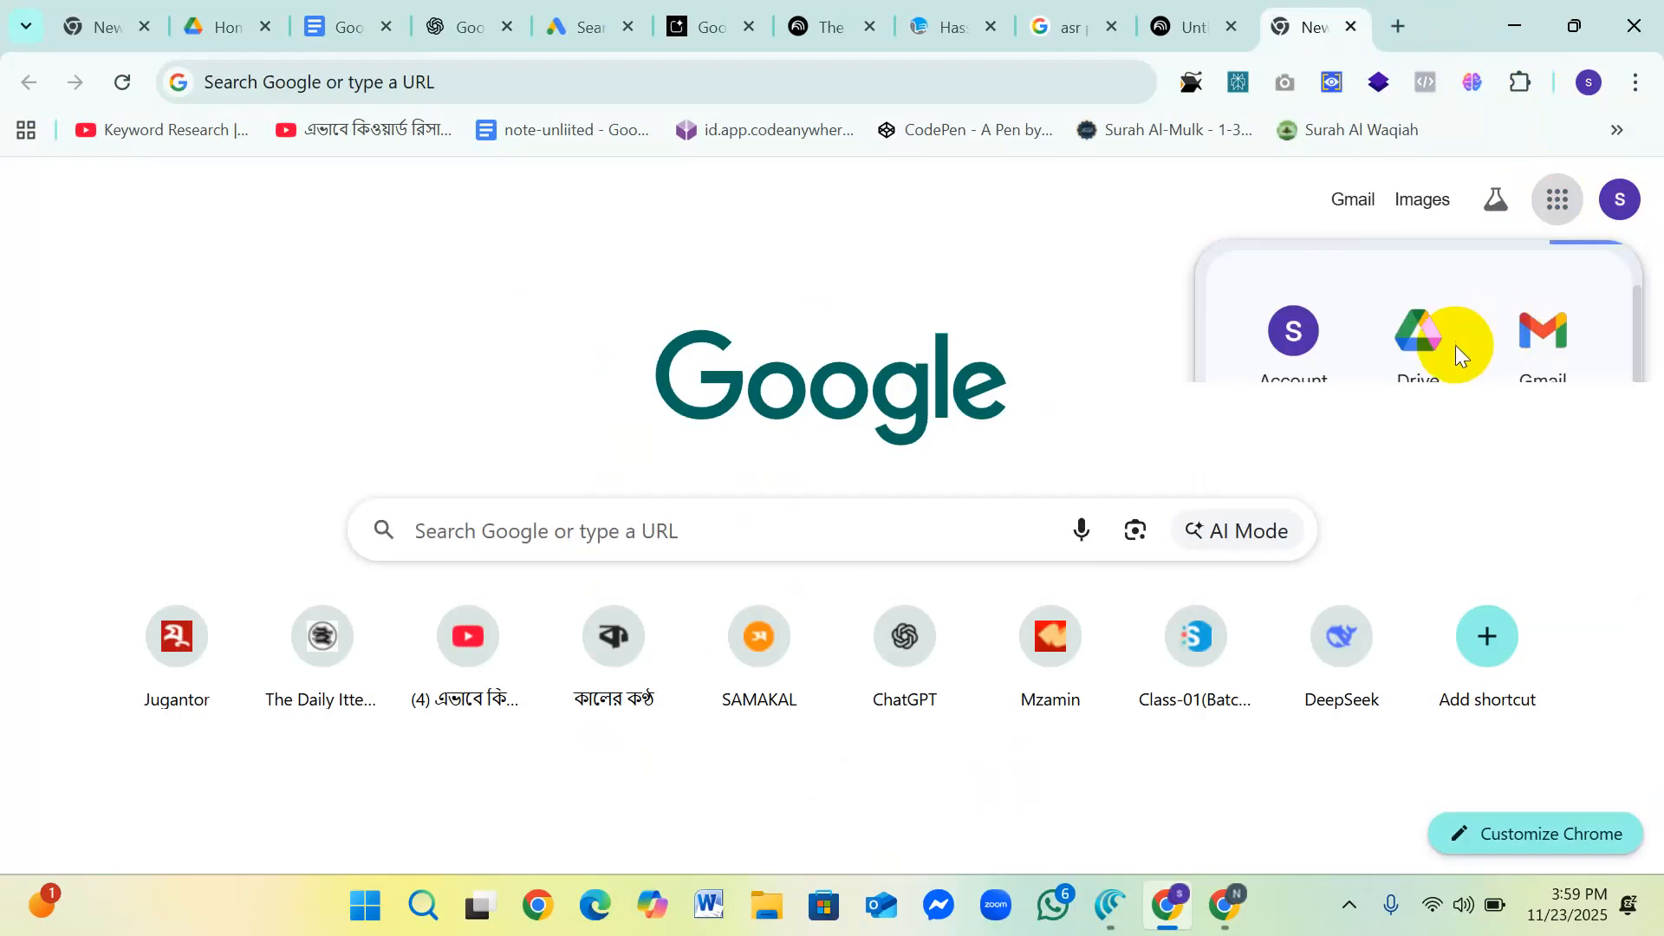
scroll(1473, 408, "down", 10)
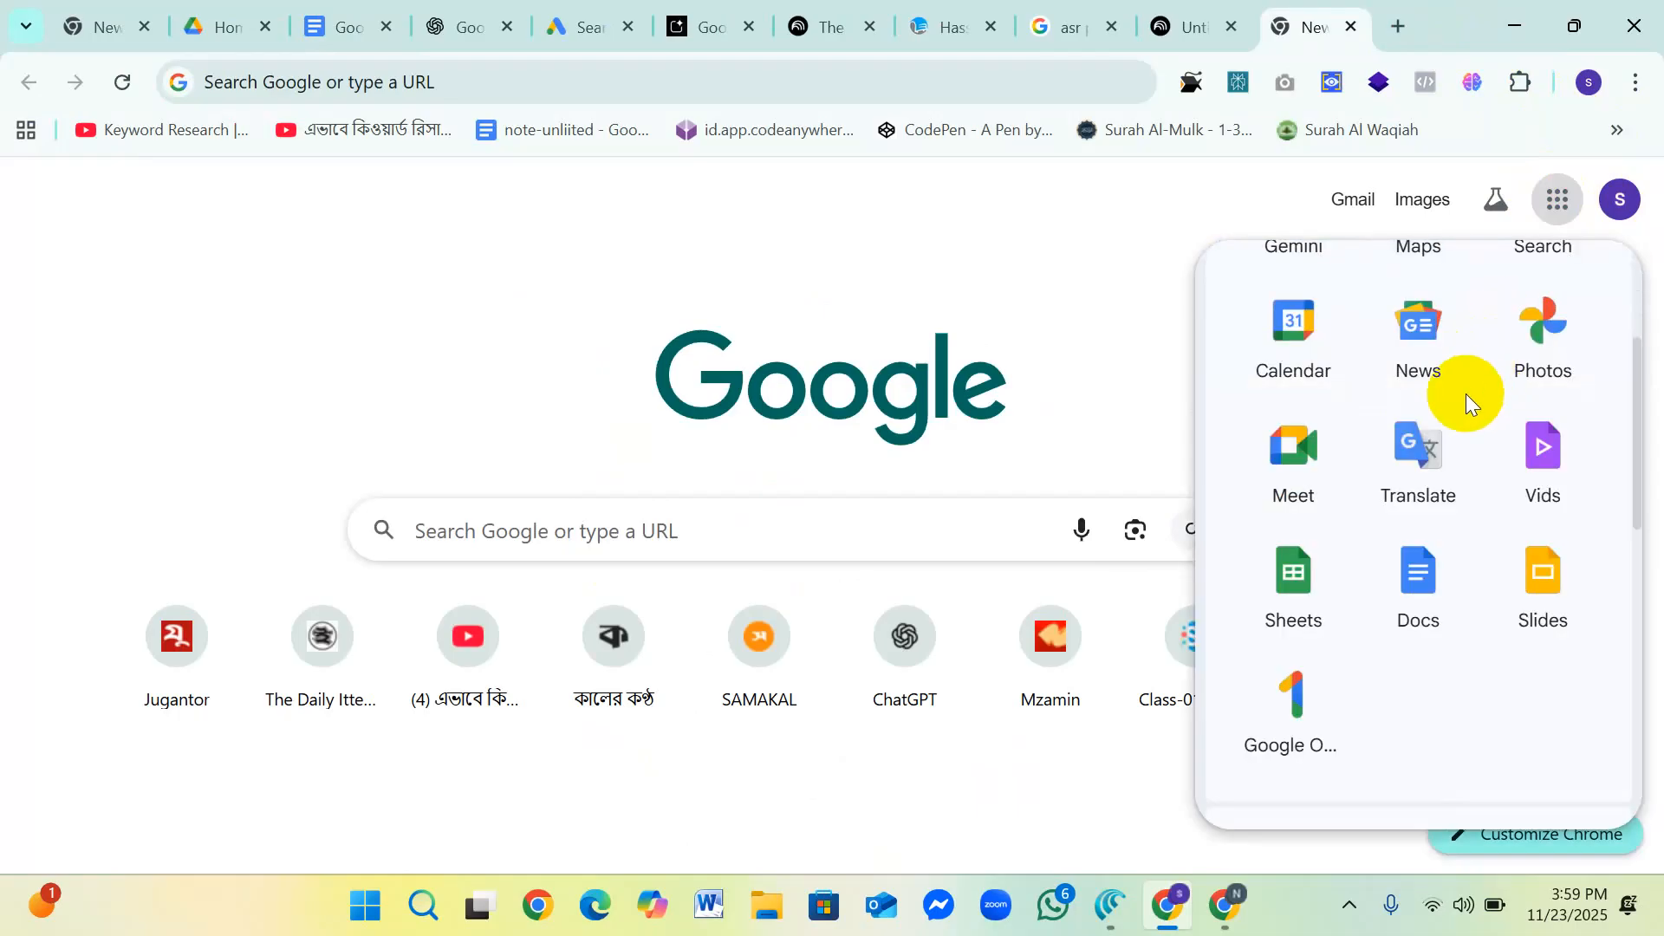
scroll(1461, 410, "up", 10)
scroll(1449, 419, "down", 10)
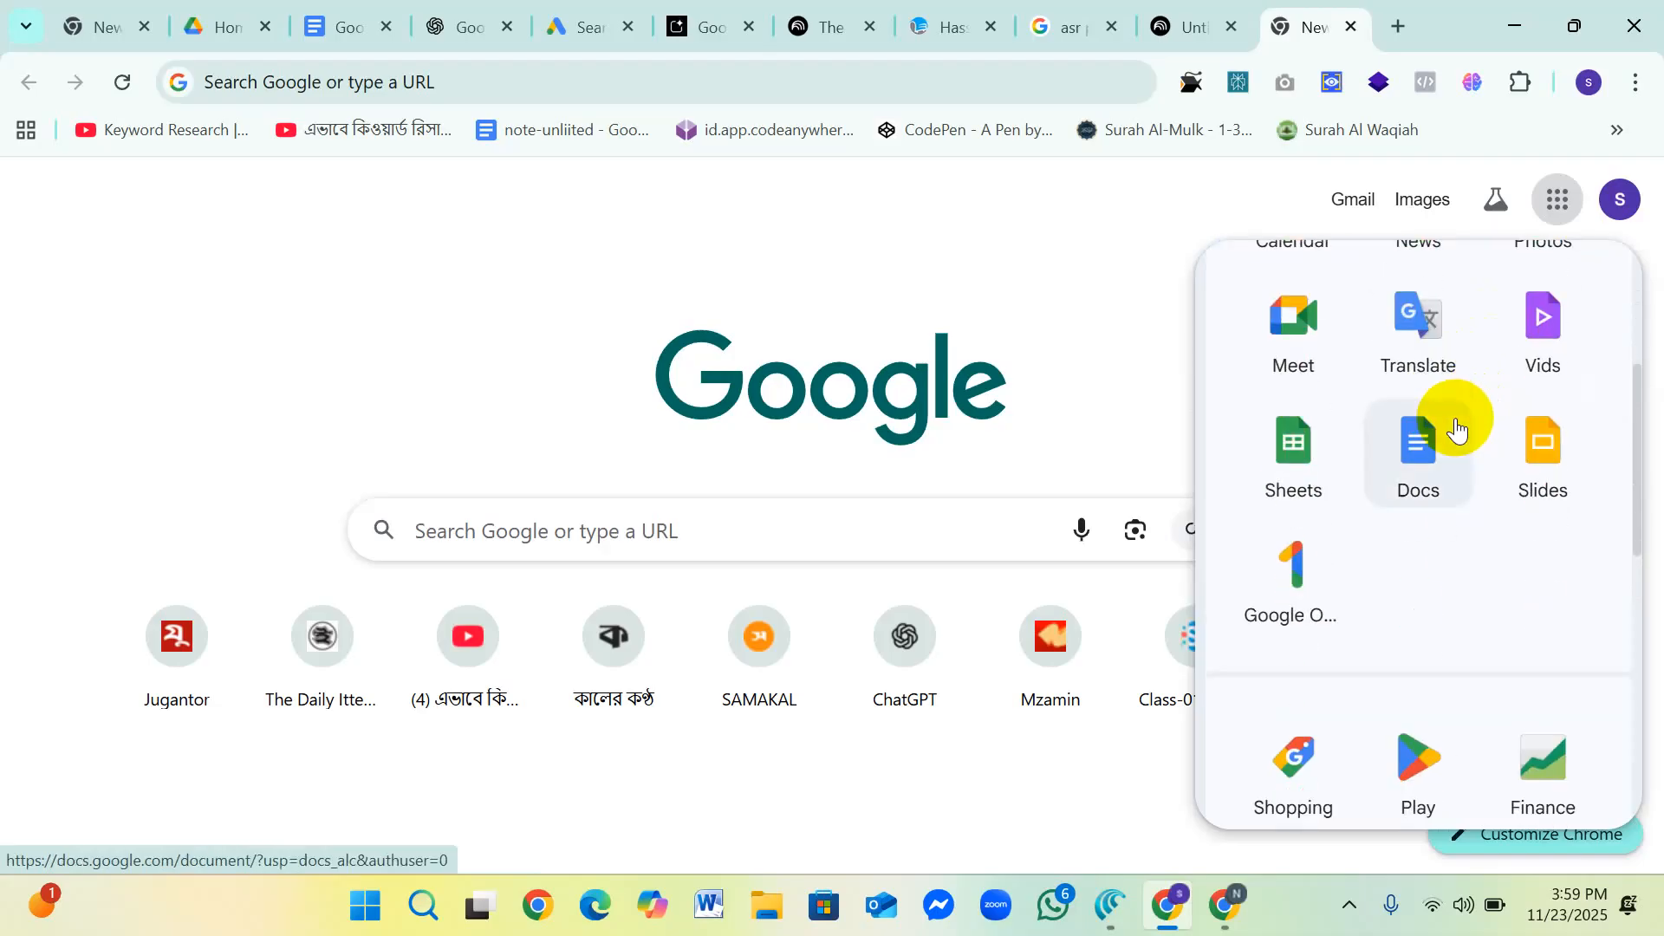
scroll(1456, 427, "down", 4)
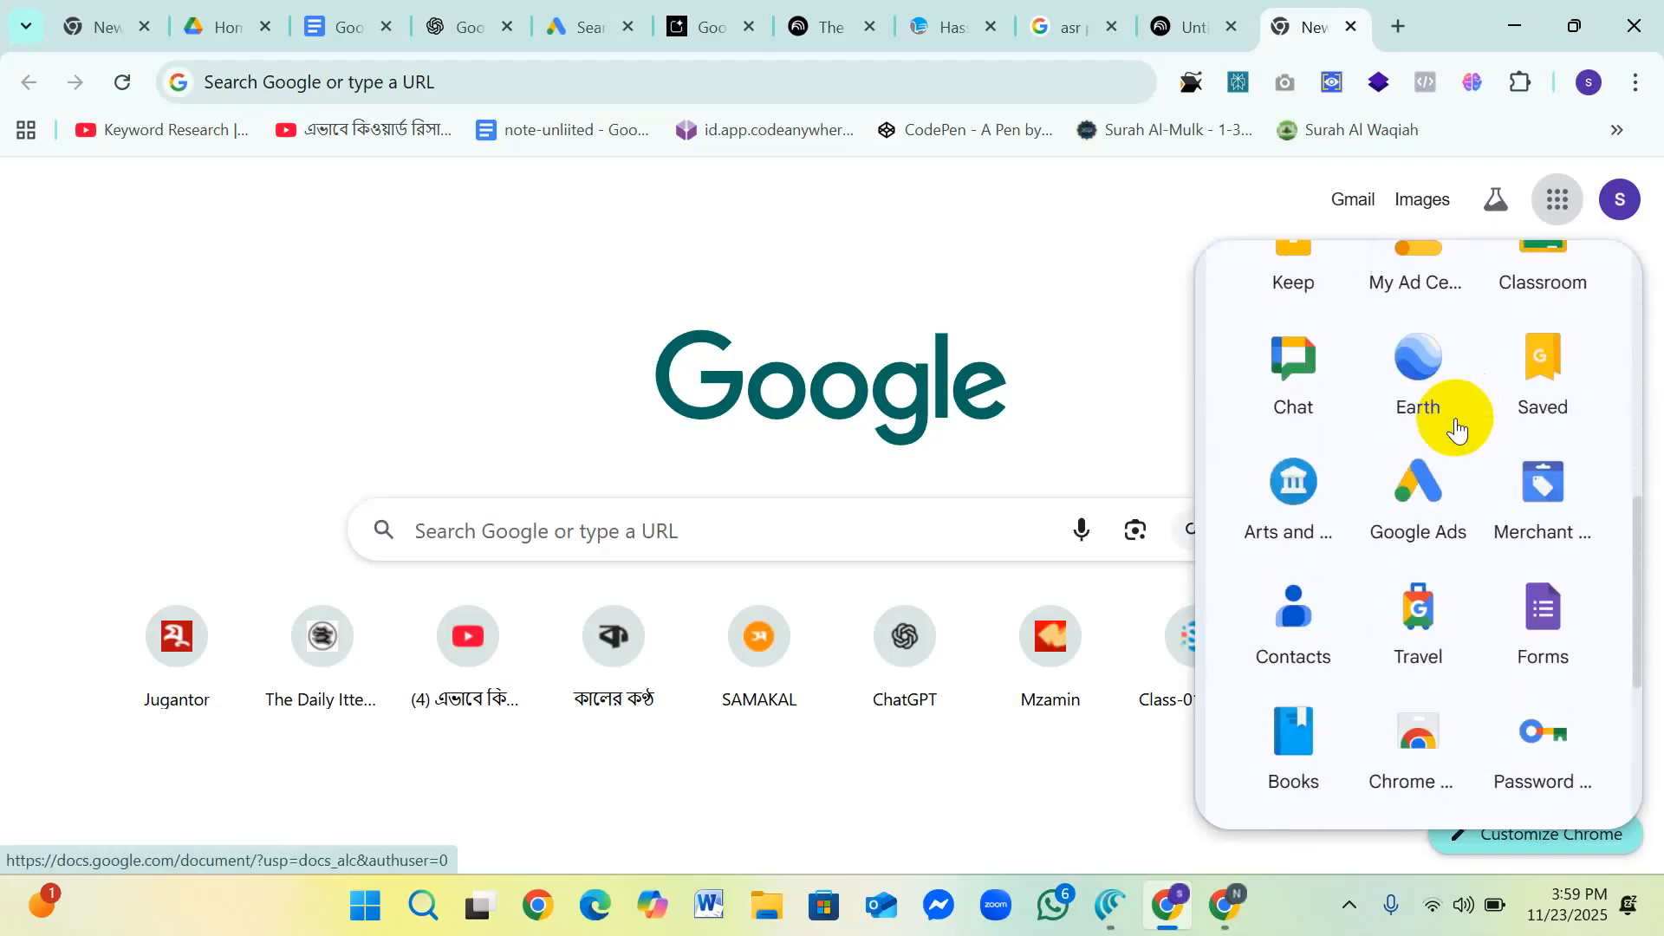
left_click(1434, 490)
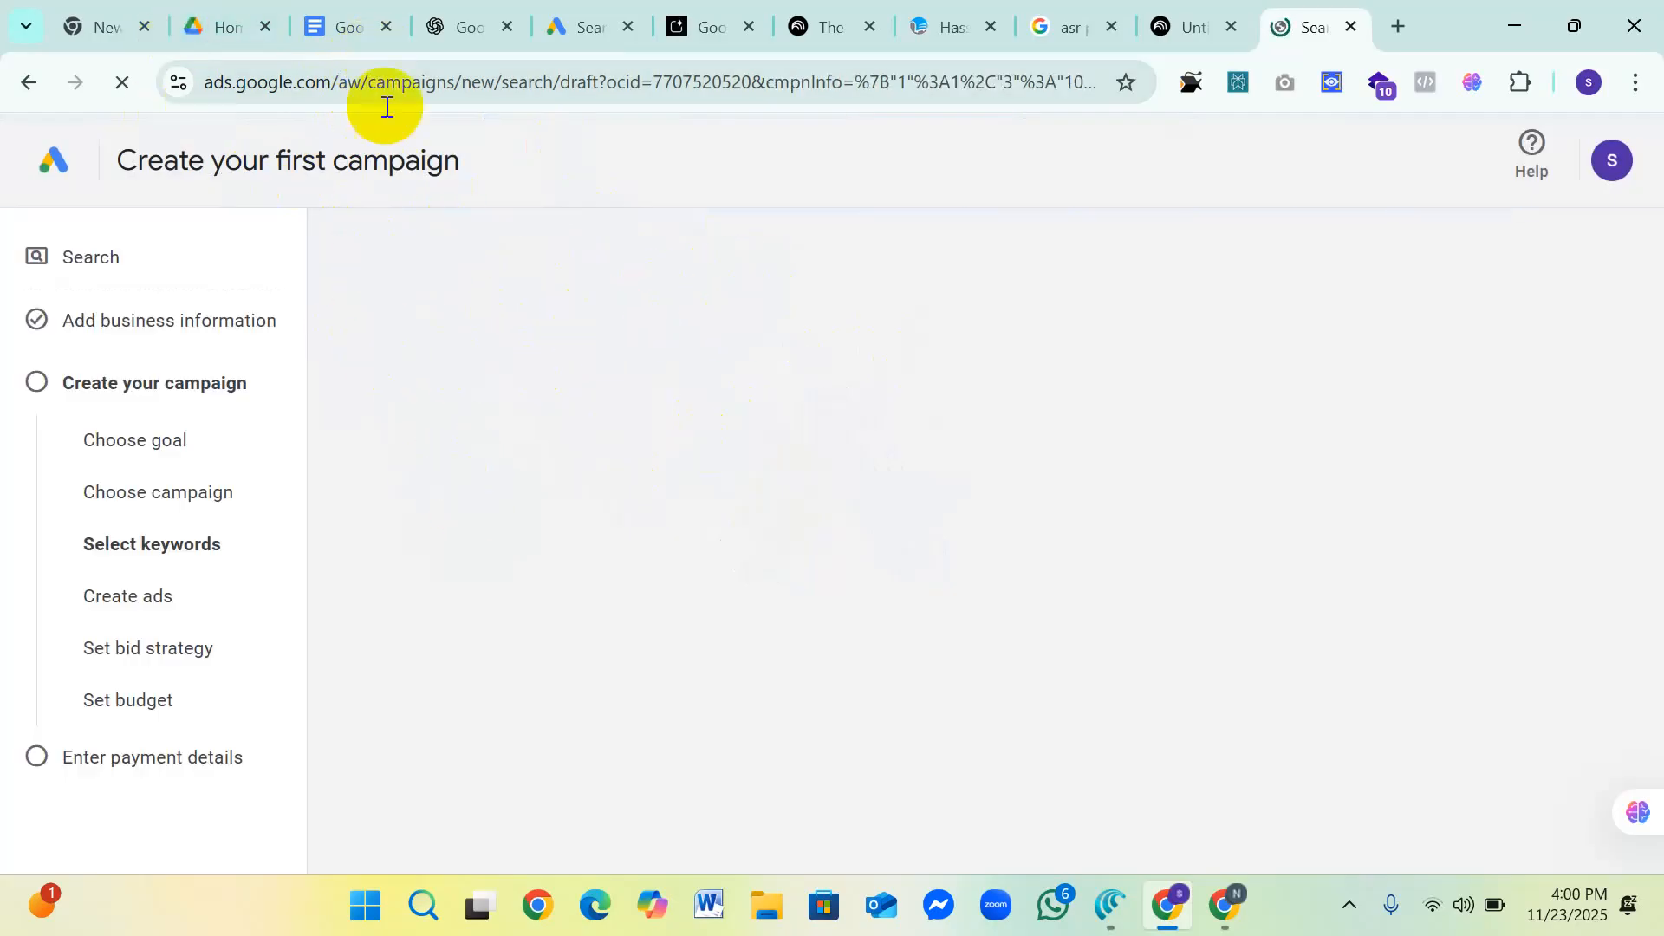
Step: Return to the Account-creation notes, hide the document tabs list and enlarge the view of the "Tell us about your business" screenshot
left_click(229, 27)
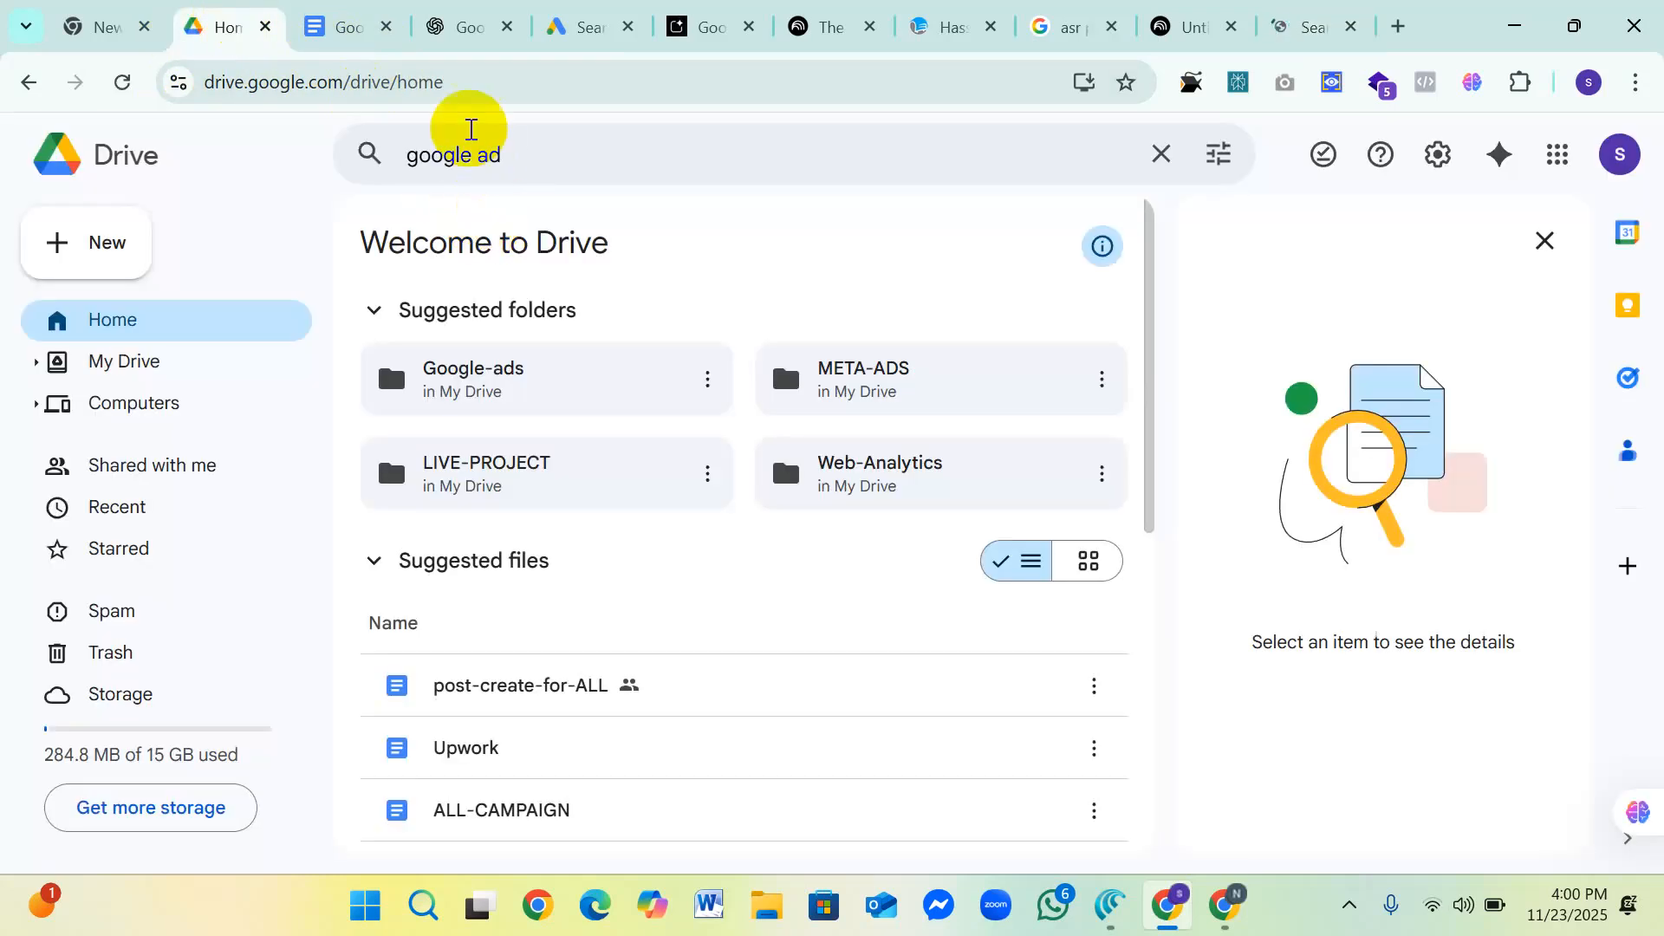
key("ctrl+Tab")
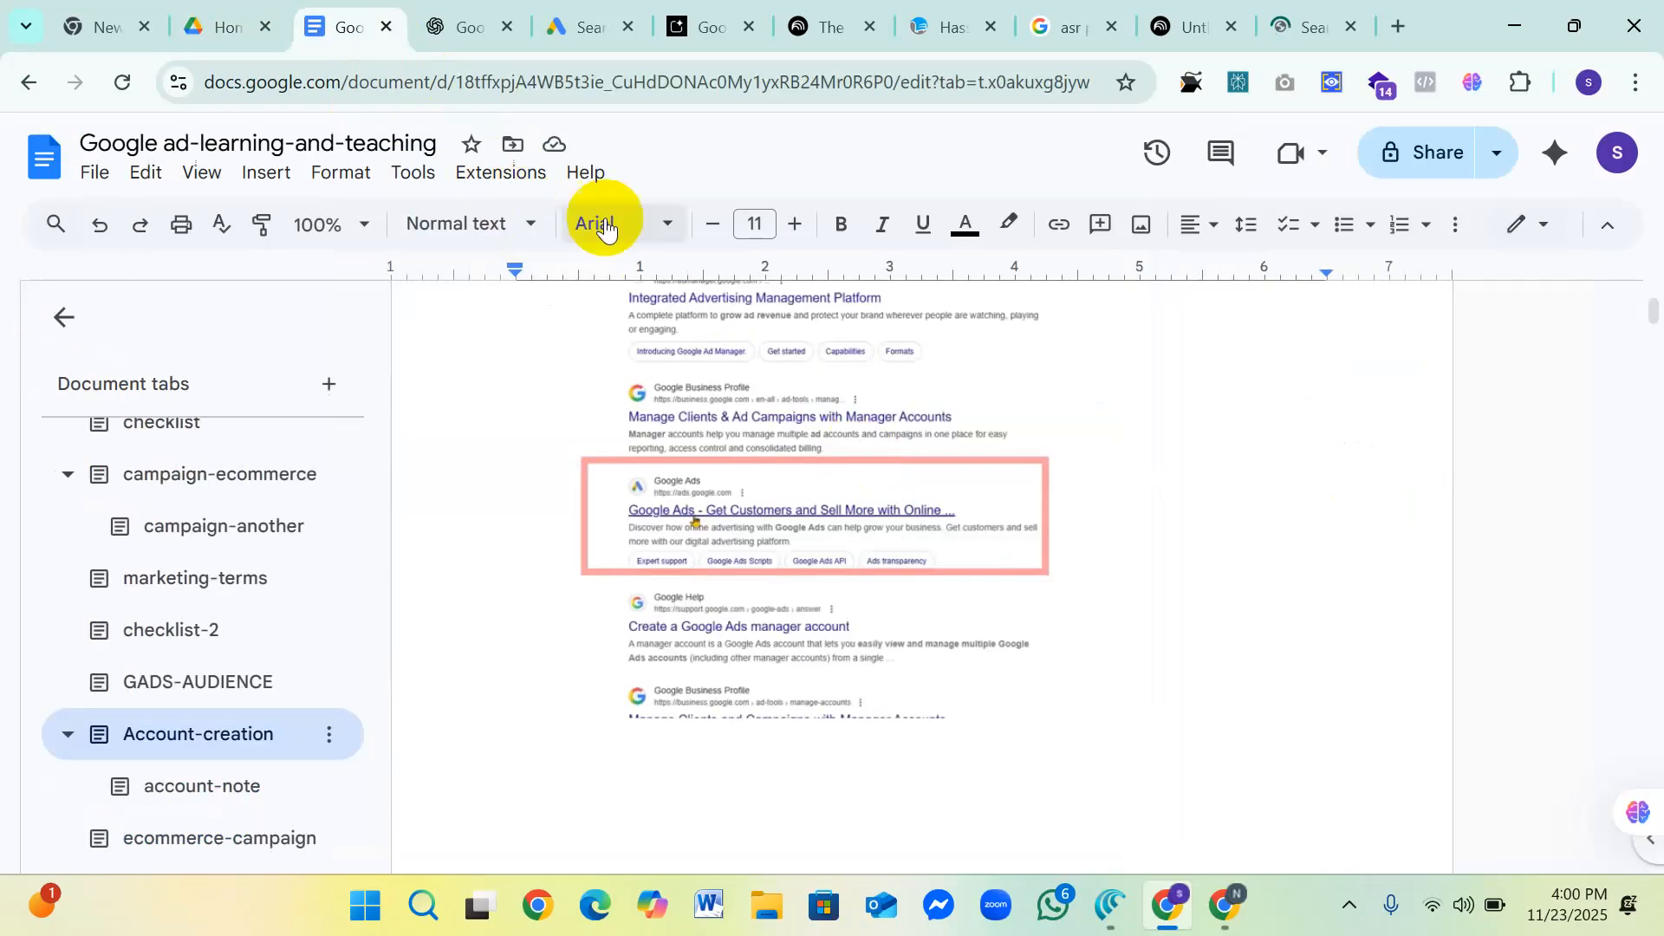
scroll(743, 502, "down", 3)
scroll(747, 510, "down", 5)
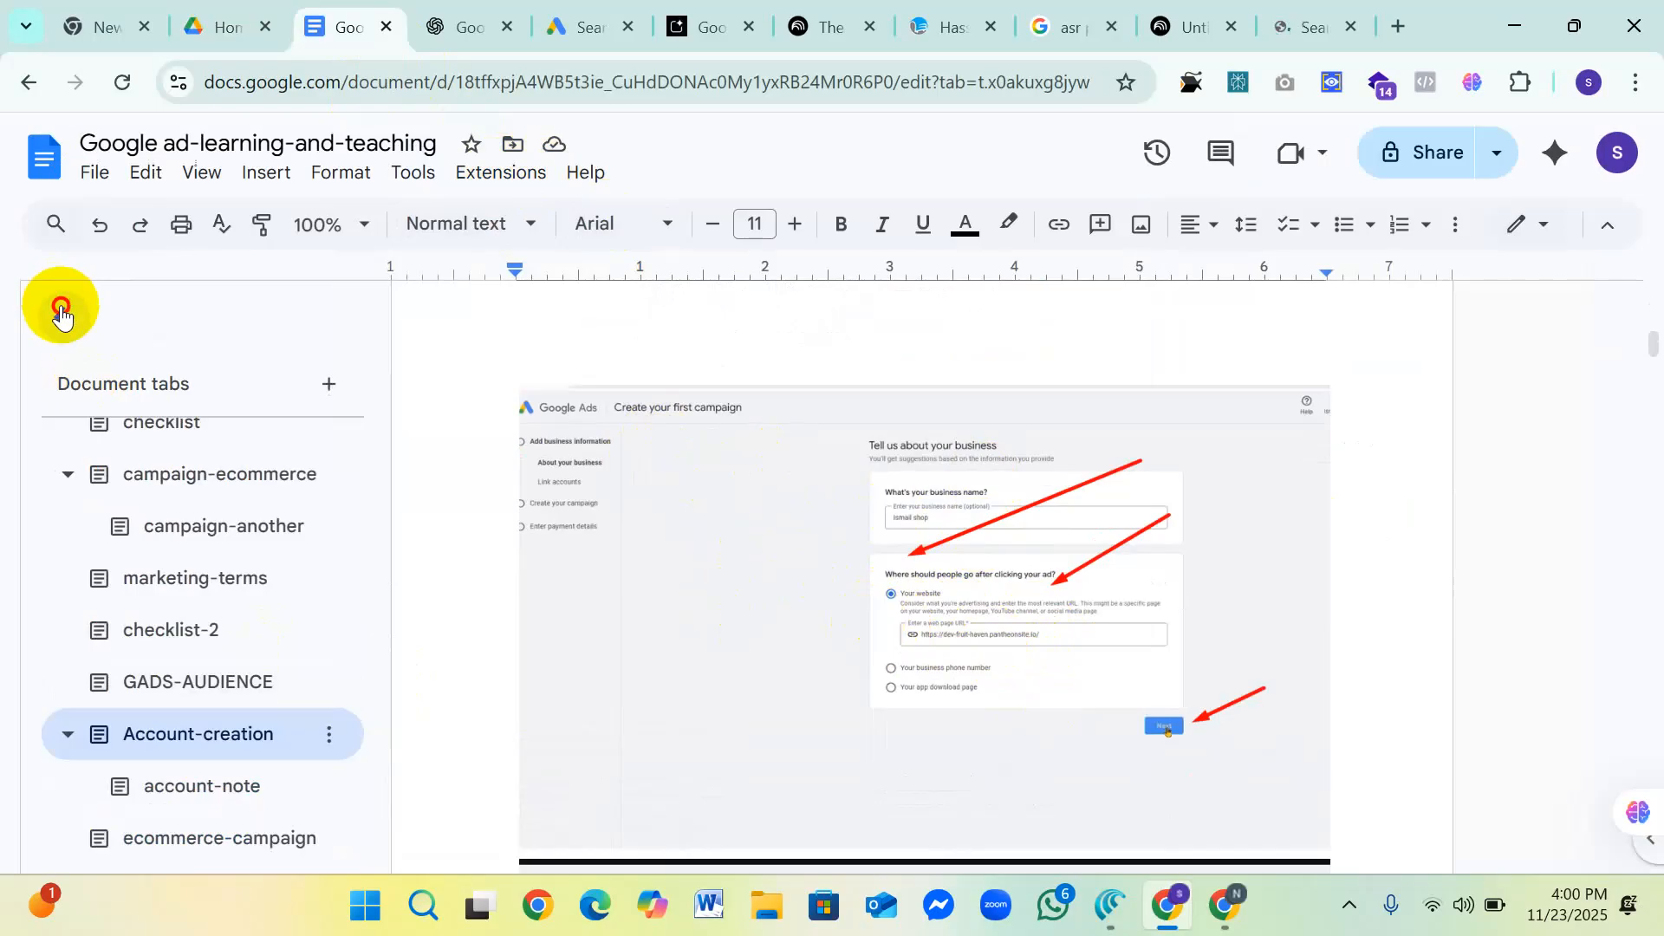
left_click(62, 315)
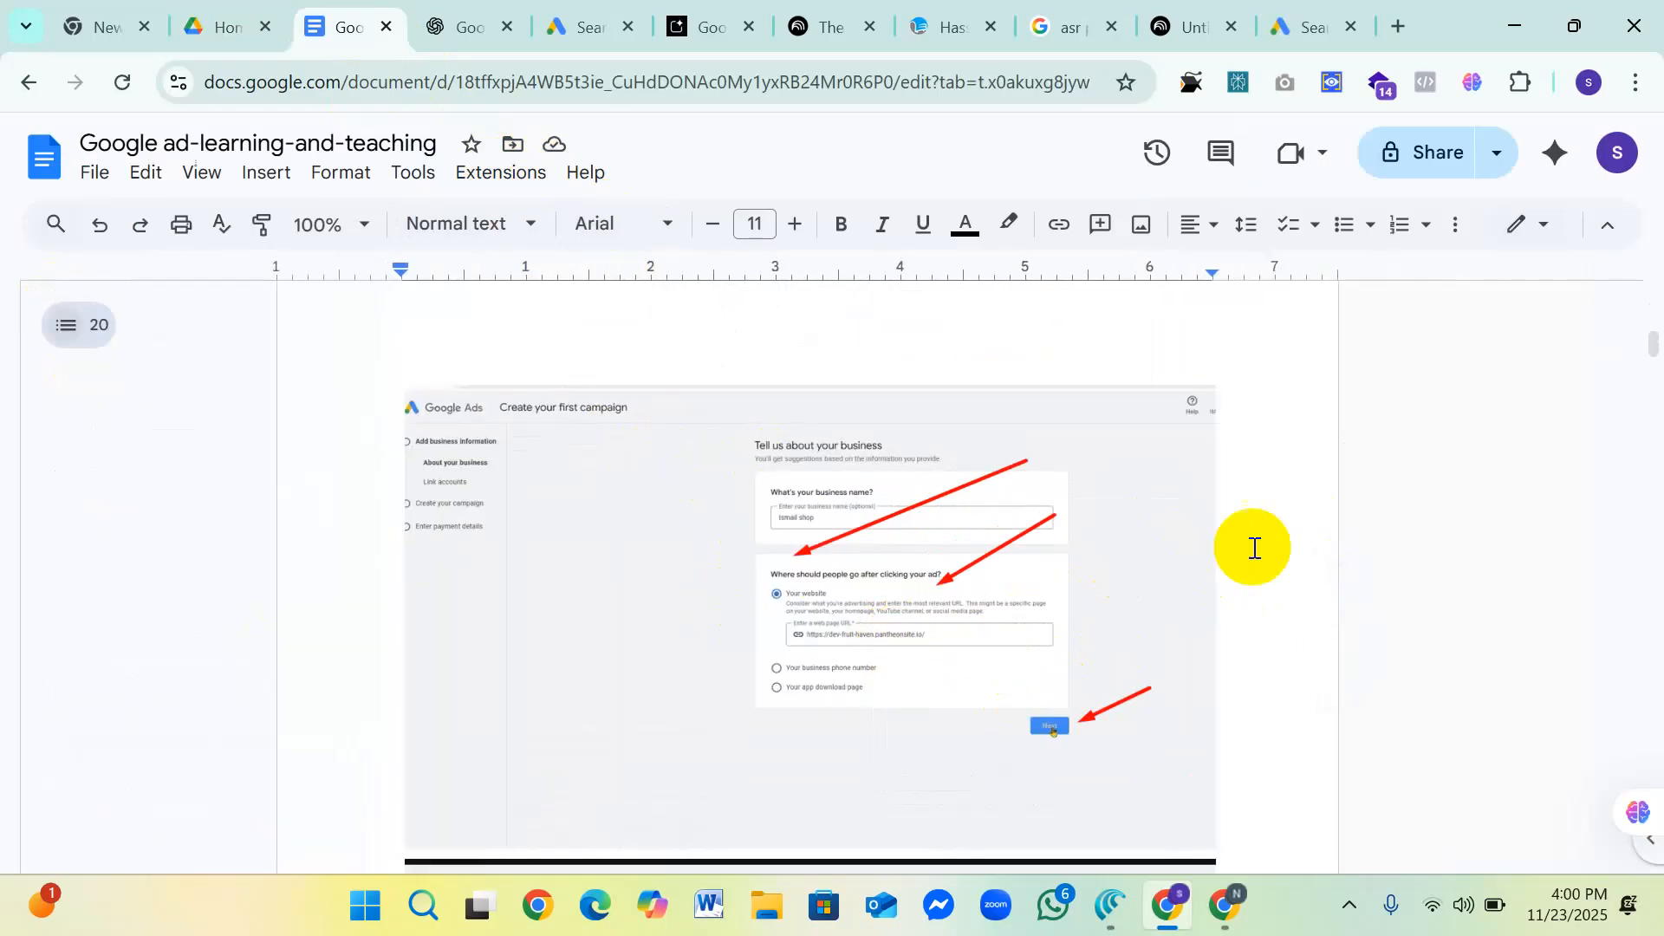
key("ctrl+plus")
key("ctrl+plus")
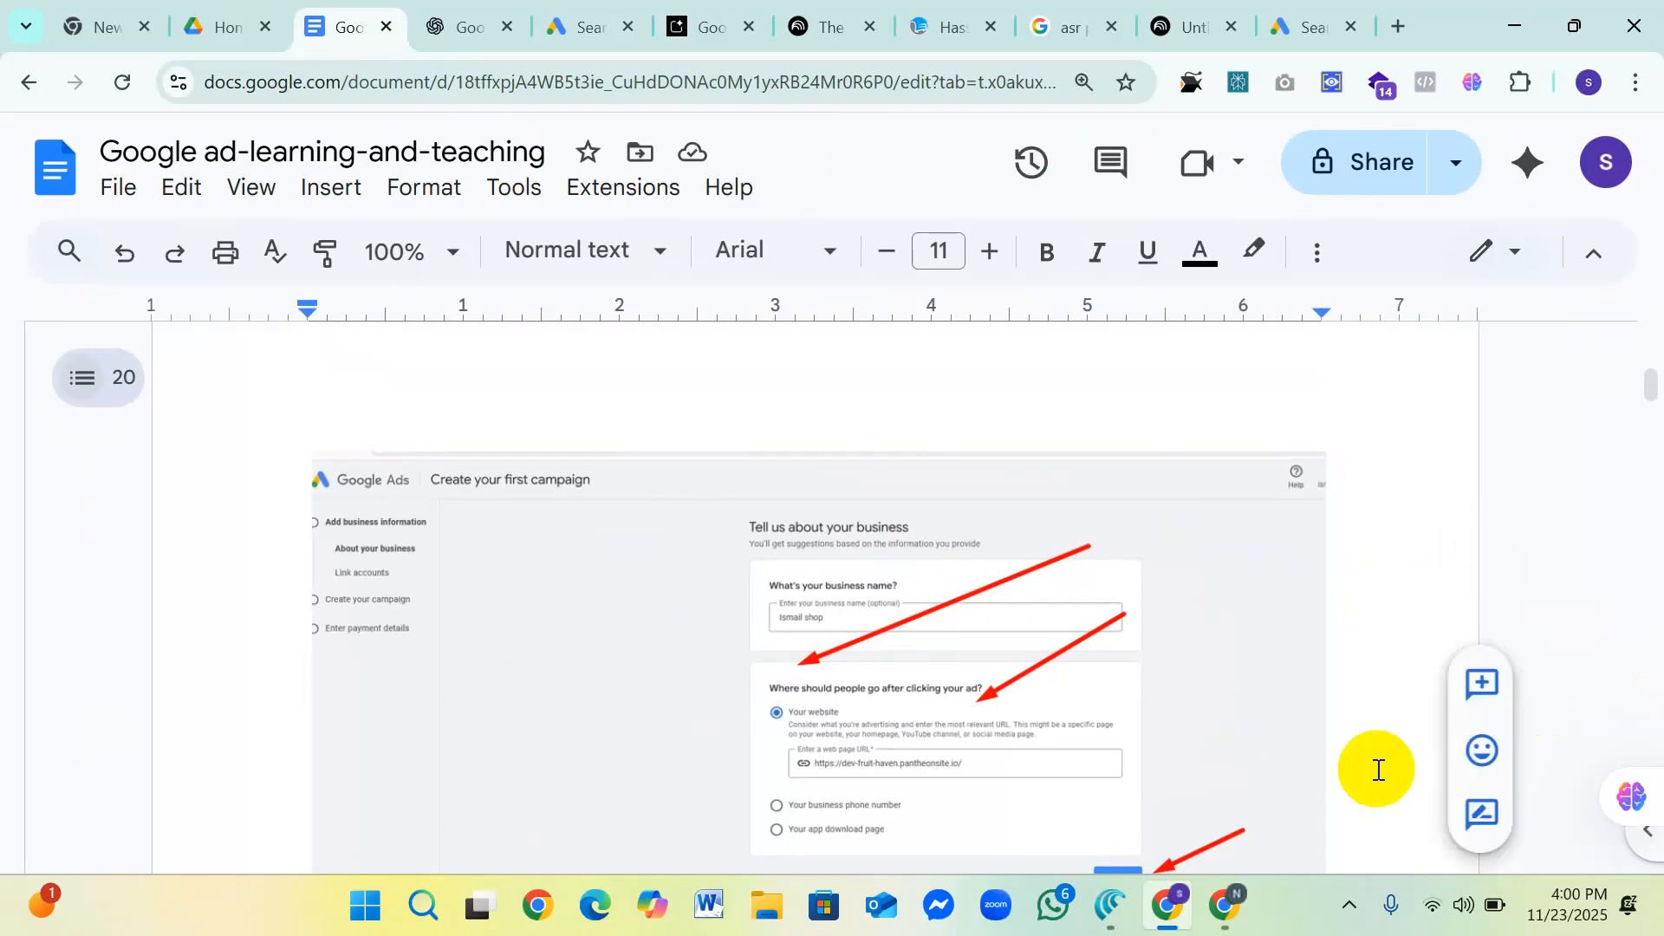
Step: Examine the business name and ad destination options in the "Tell us about your business" screenshot
scroll(1254, 685, "down", 2)
scroll(1256, 661, "up", 1)
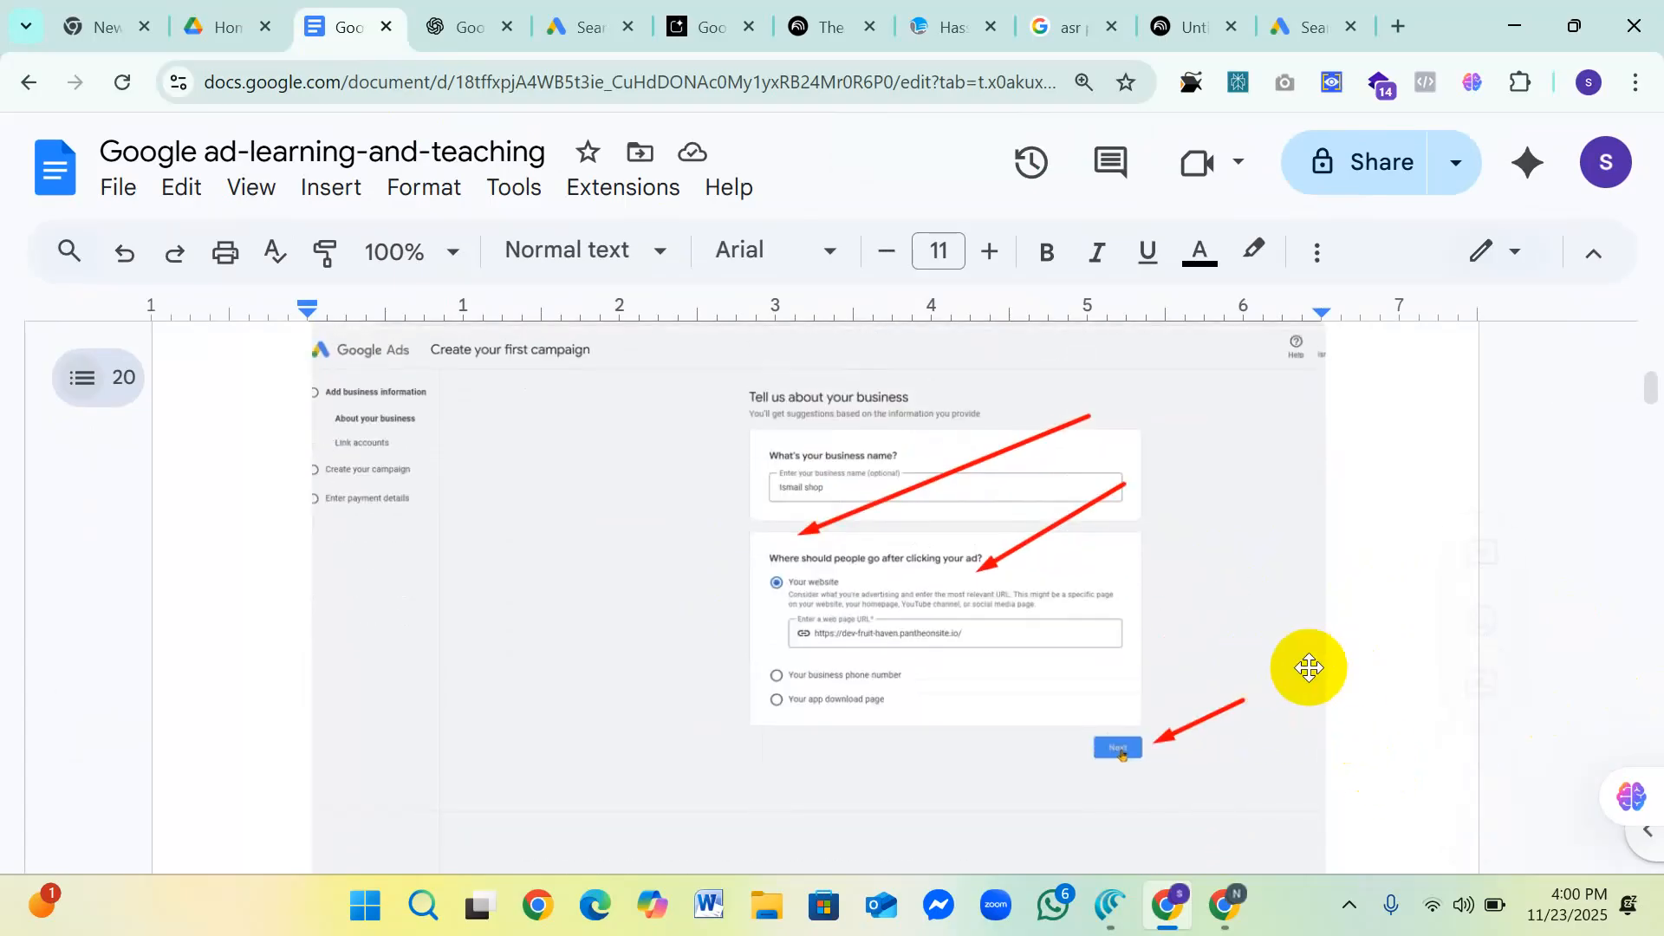
scroll(494, 501, "up", 1)
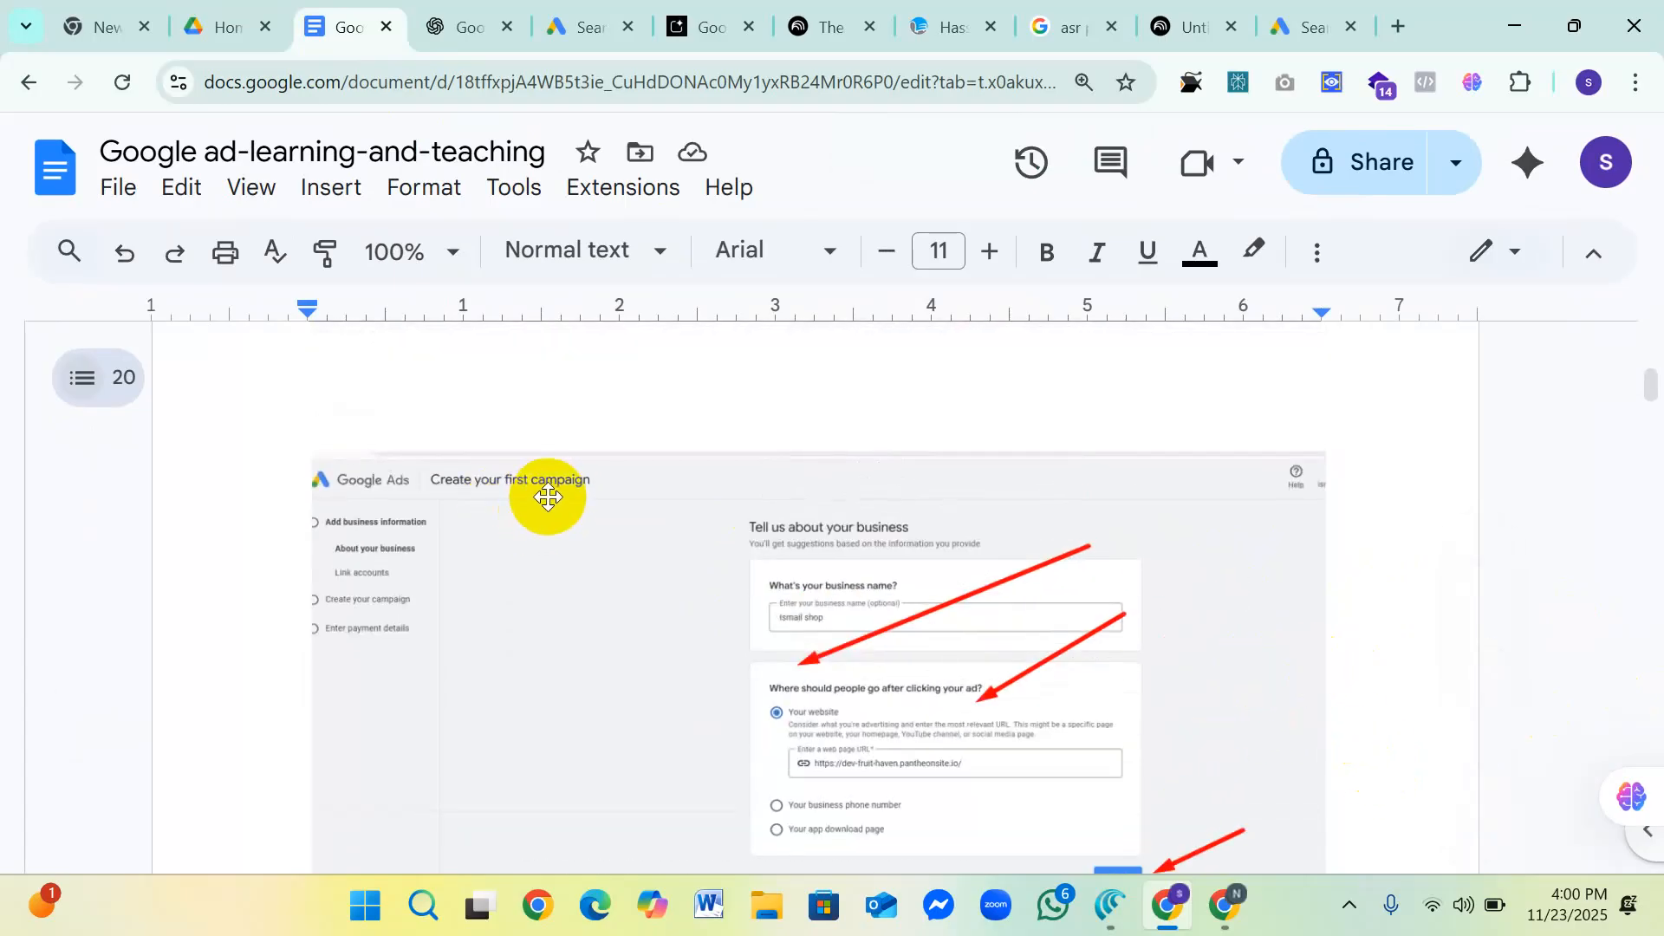
scroll(550, 501, "down", 2)
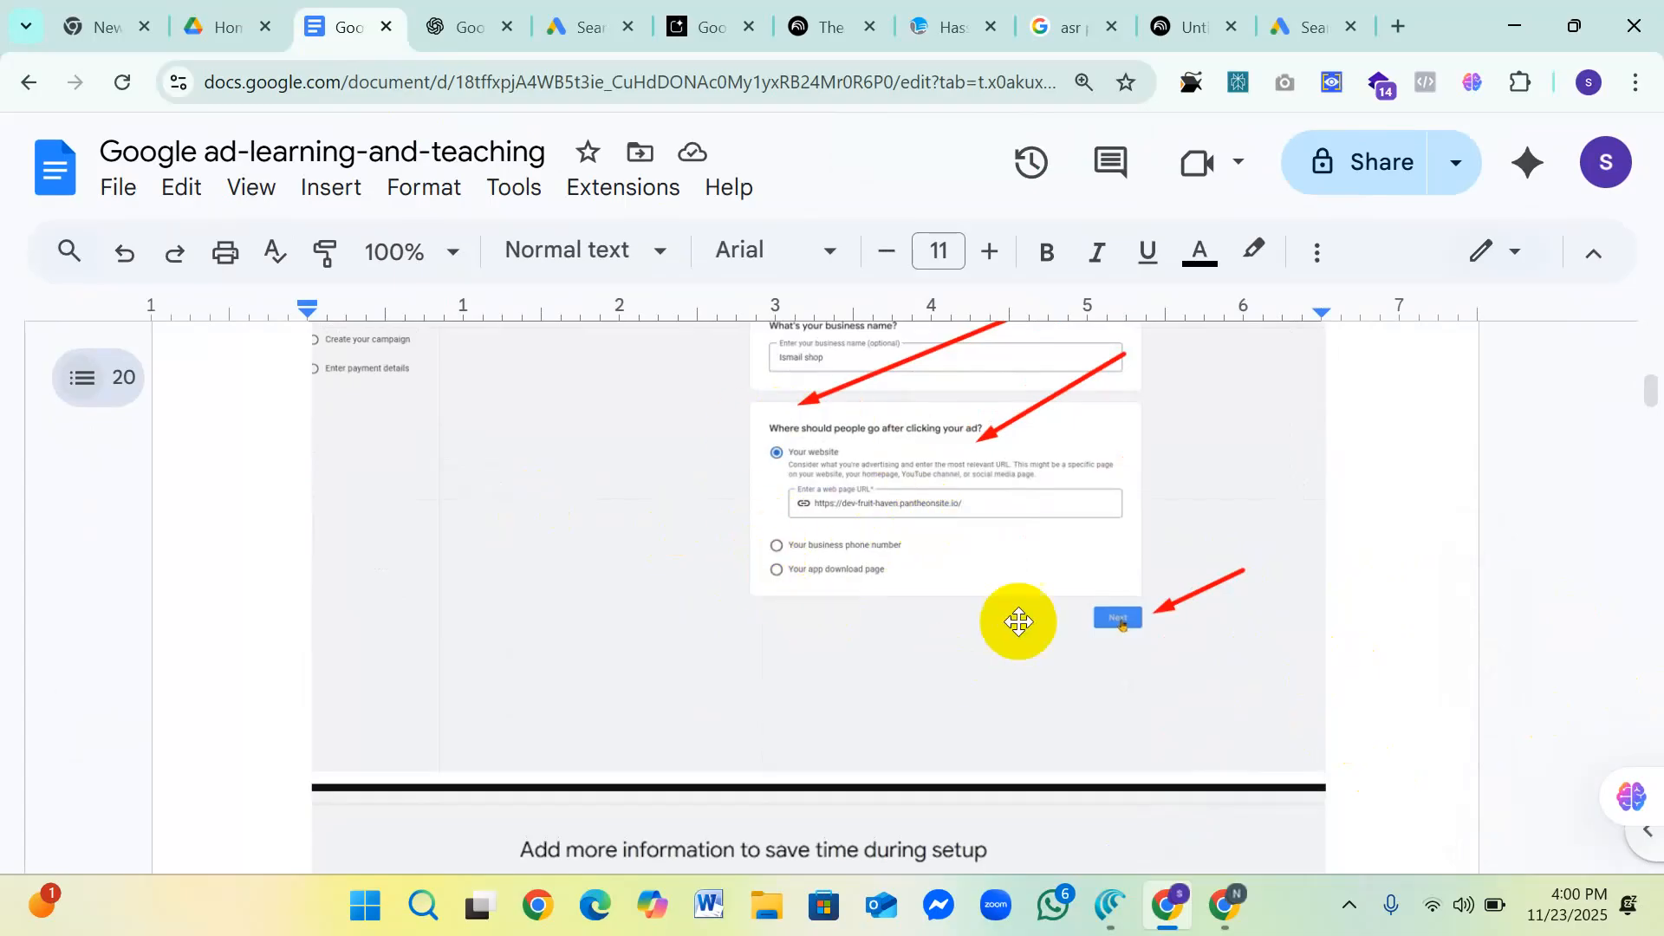
scroll(884, 539, "up", 1)
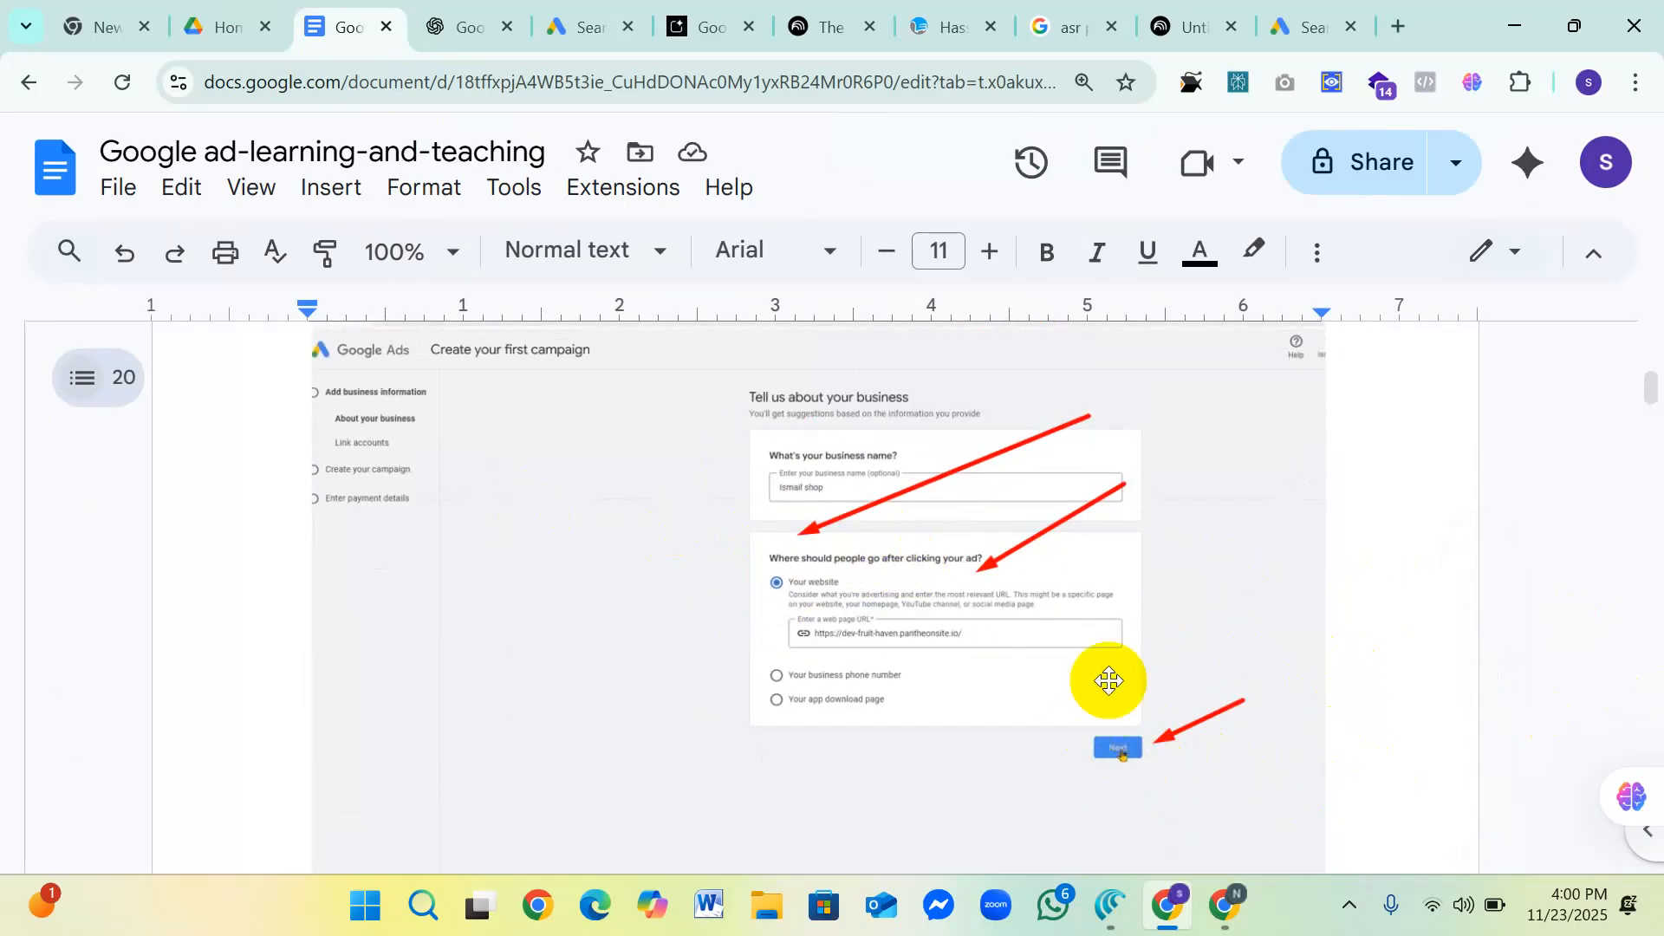
scroll(944, 557, "up", 1)
scroll(943, 557, "up", 1)
scroll(959, 550, "down", 2)
scroll(962, 550, "up", 1)
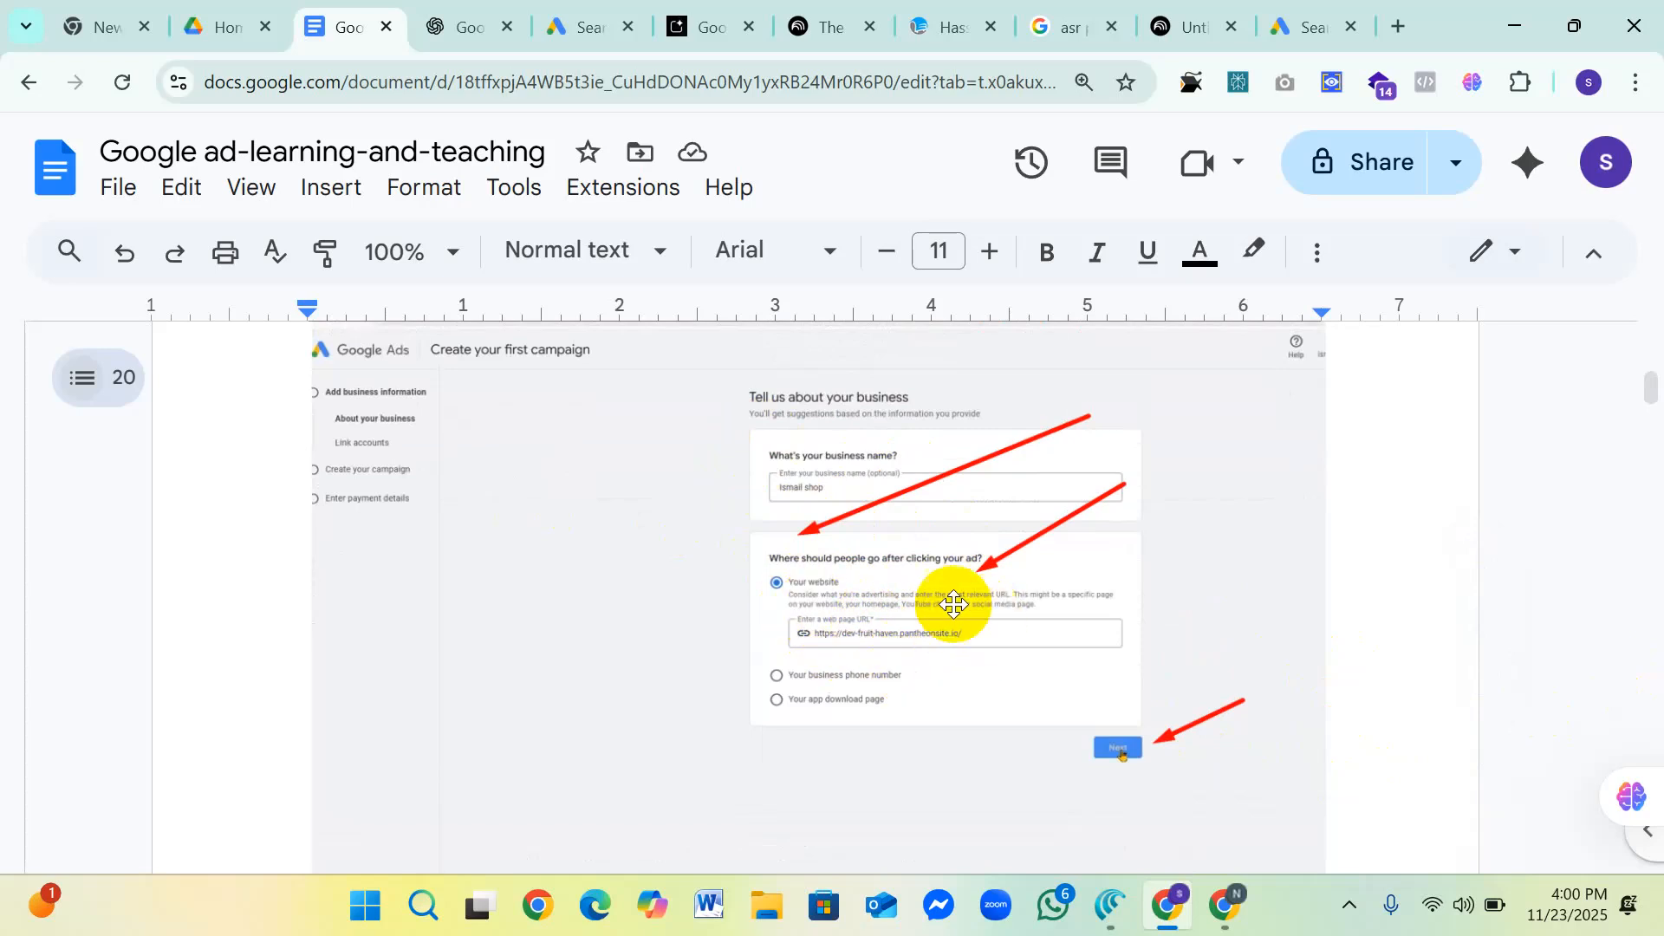
Step: Inspect the business name, web page URL and Next button close up at 175% zoom, and reduce the zoom again
key("ctrl+plus")
key("ctrl+plus")
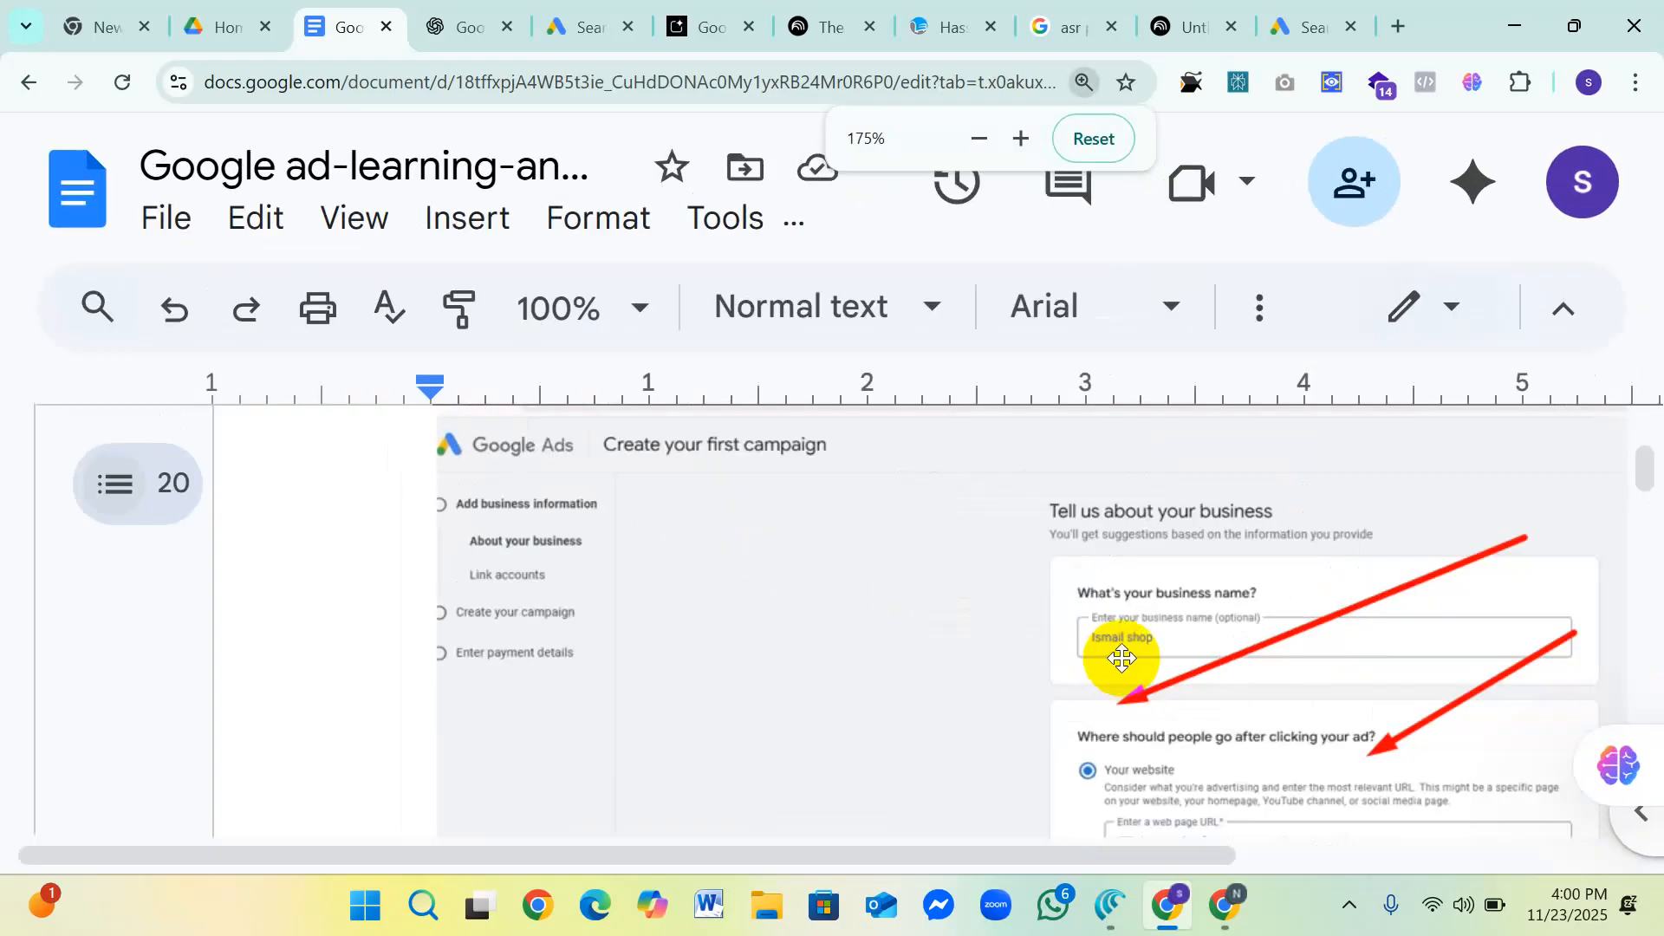
scroll(1066, 626, "down", 3)
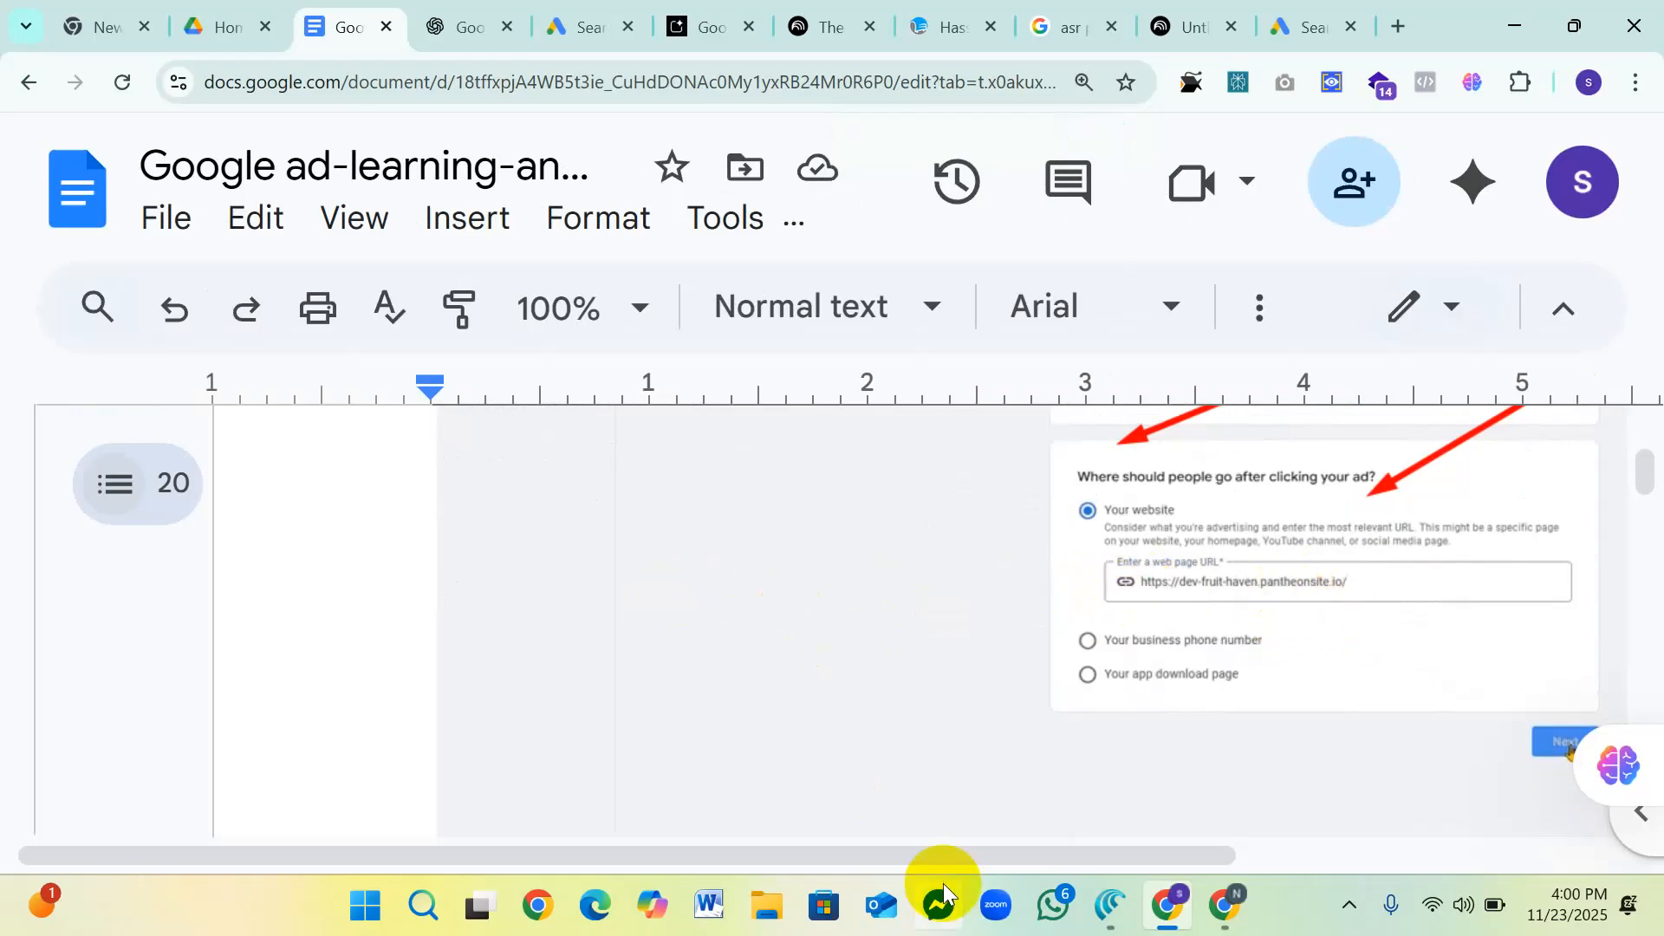
left_click_drag(939, 858, 1159, 856)
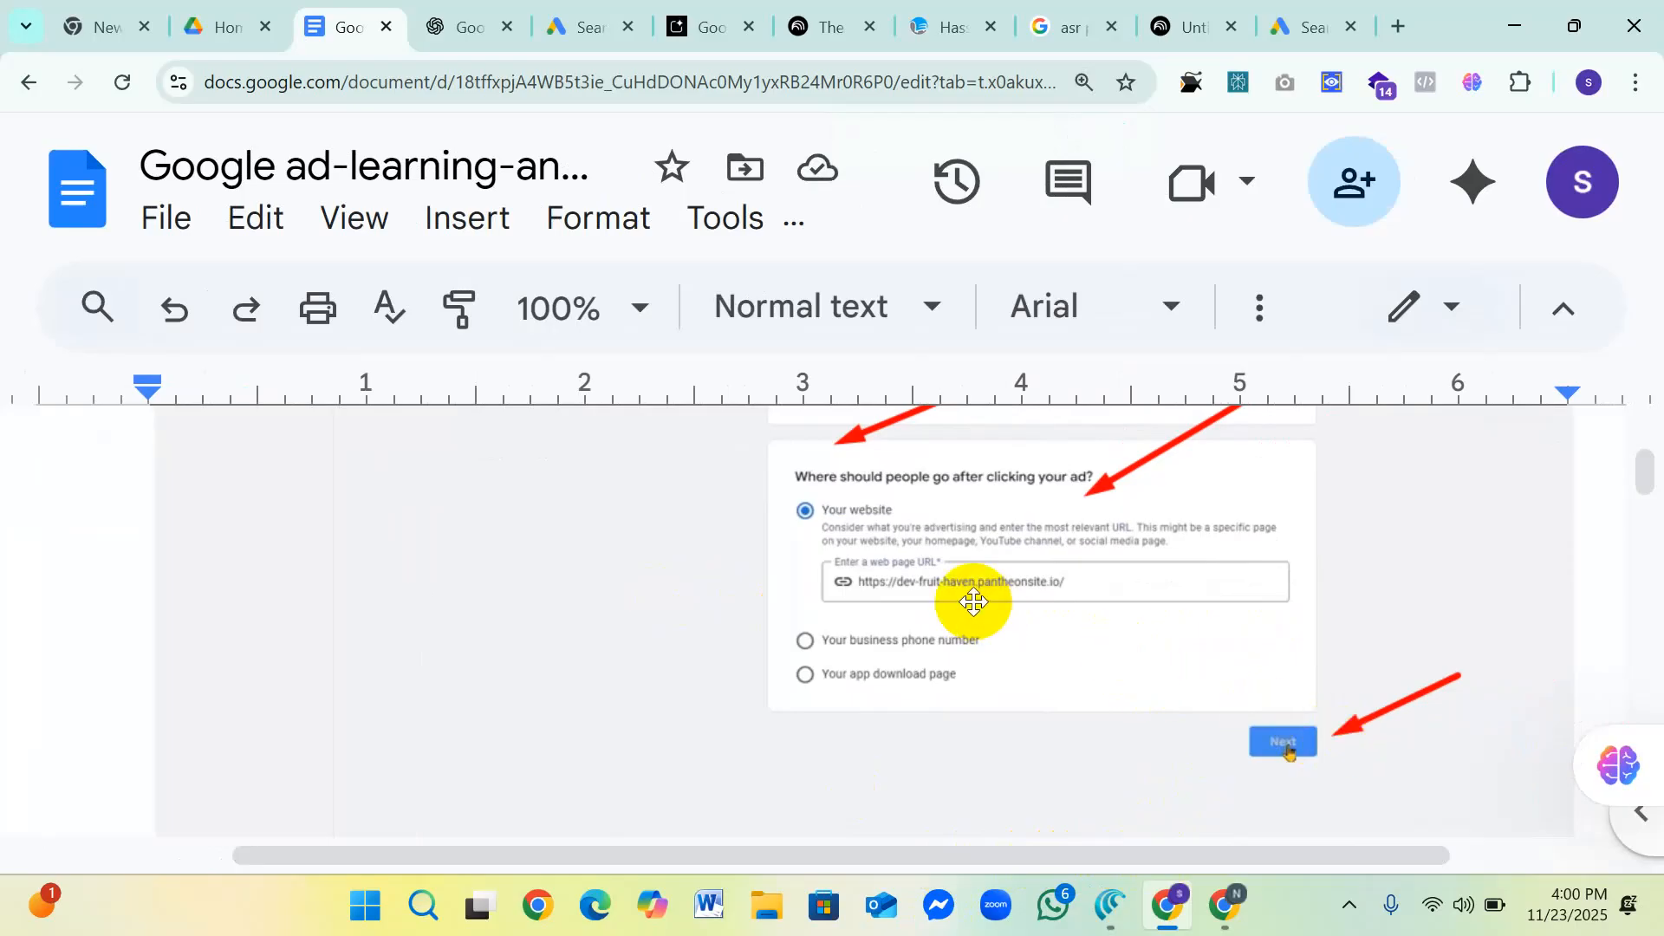
key("ctrl+minus")
key("ctrl+minus")
key("ctrl+minus")
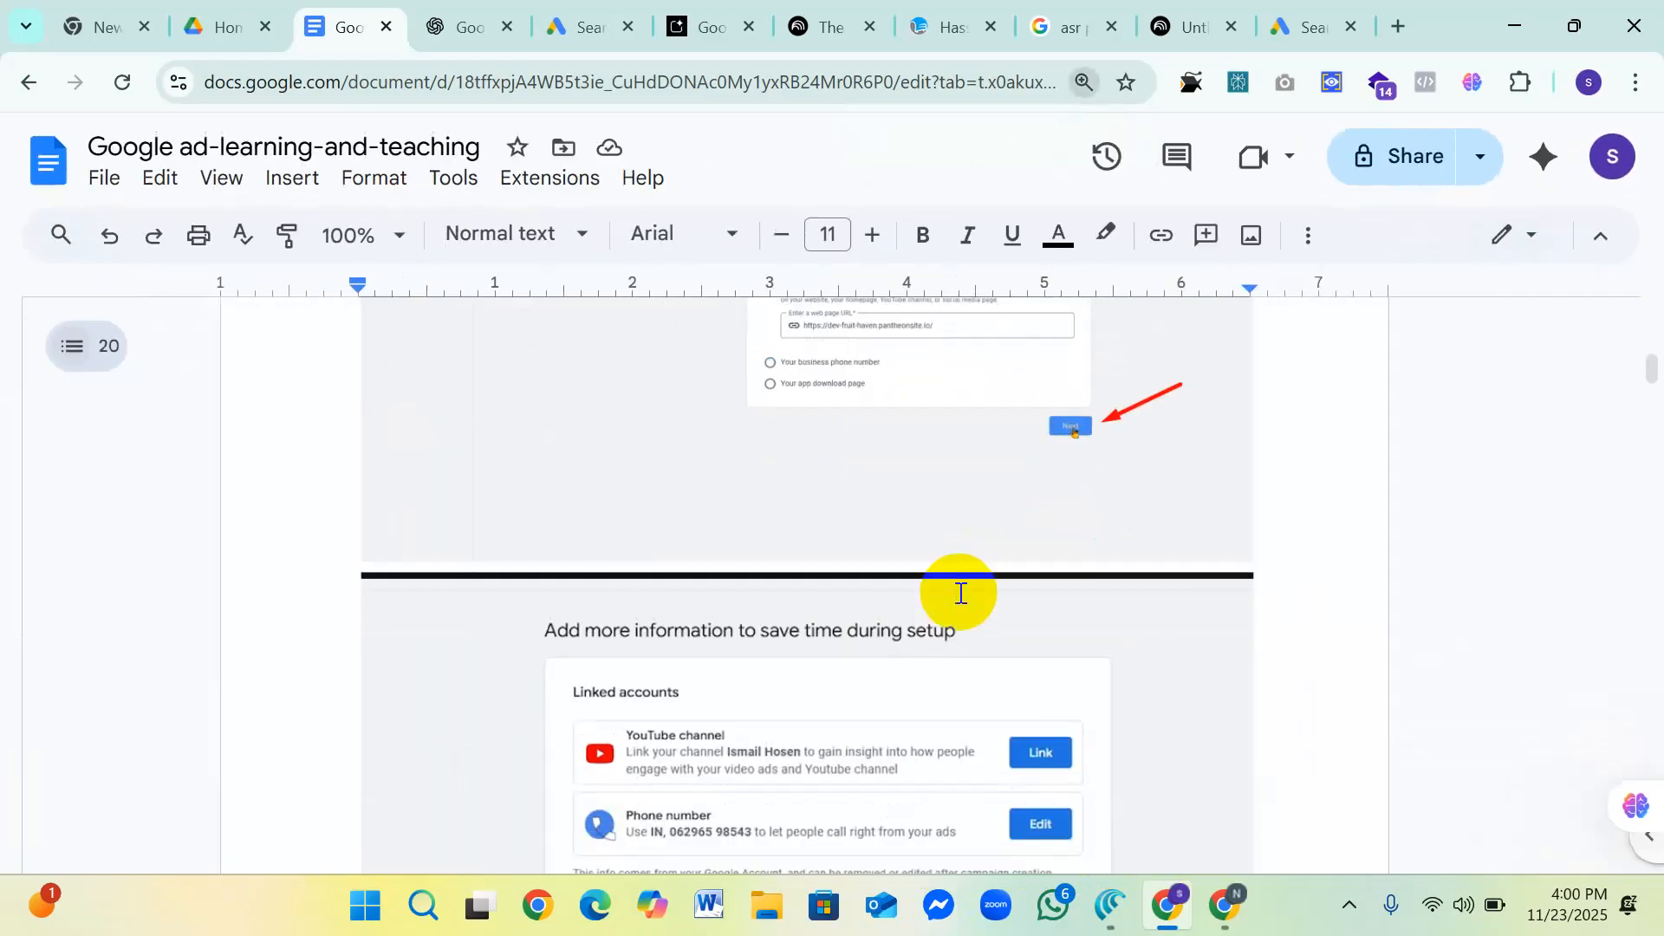
Step: Examine the linked accounts, link more accounts and Skip options in the "Add more information to save time during setup" screenshot
scroll(961, 592, "down", 3)
scroll(959, 587, "up", 1)
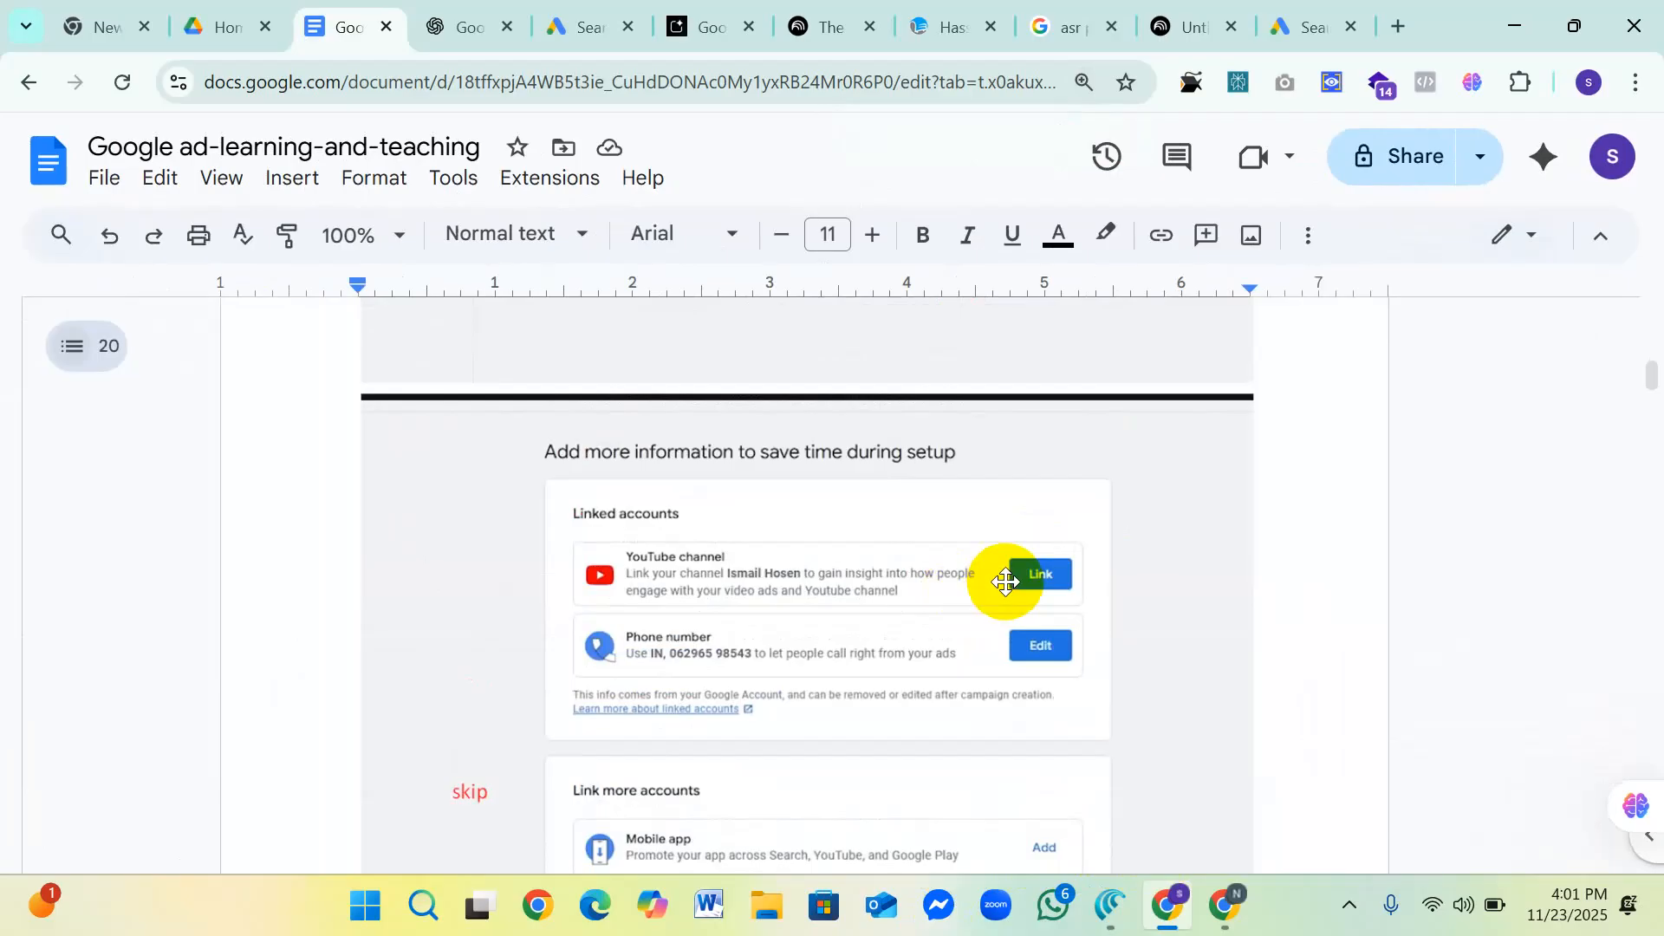
scroll(1006, 581, "down", 3)
scroll(1005, 581, "up", 2)
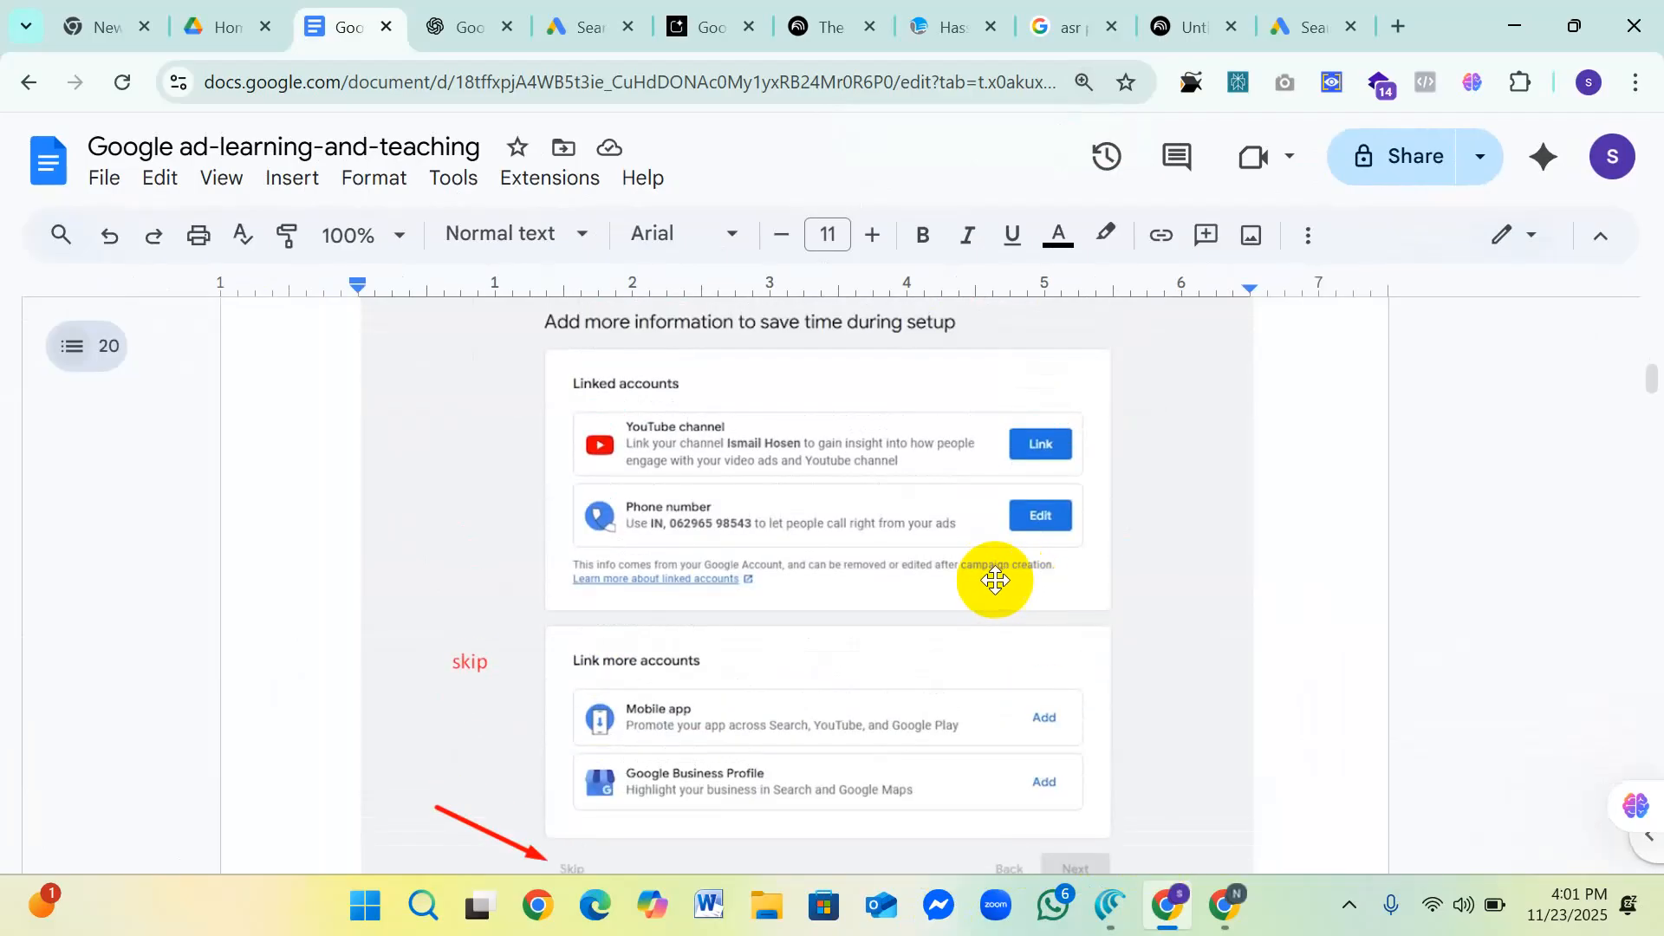
scroll(994, 578, "down", 3)
scroll(984, 576, "up", 3)
scroll(805, 565, "down", 3)
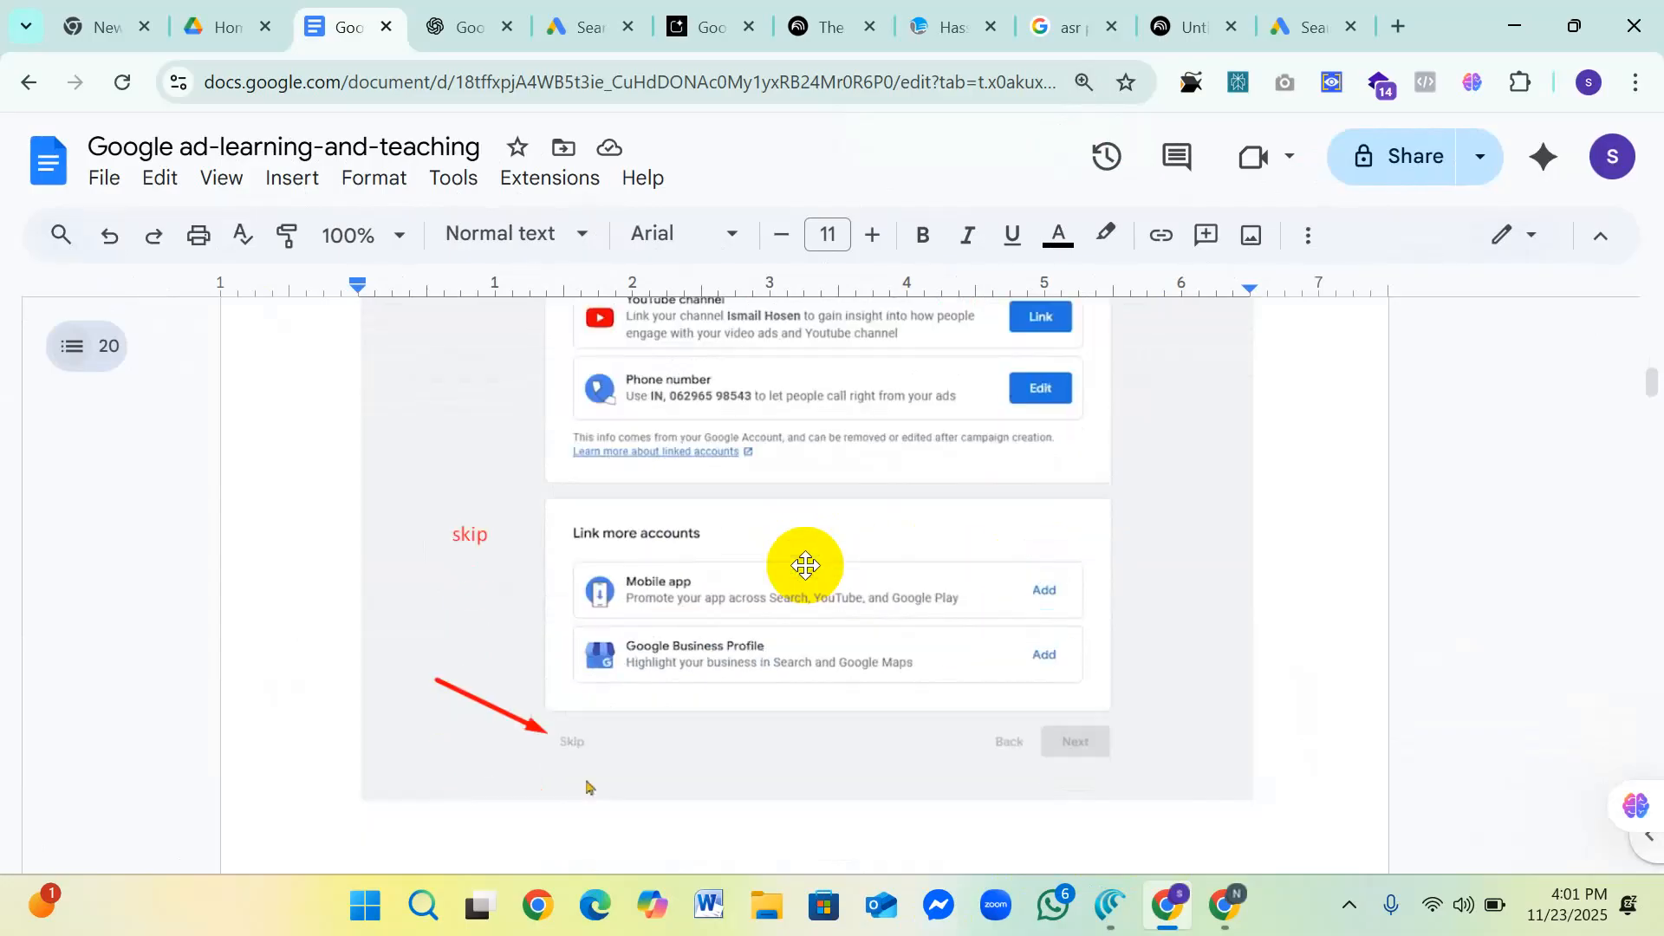
scroll(805, 565, "up", 1)
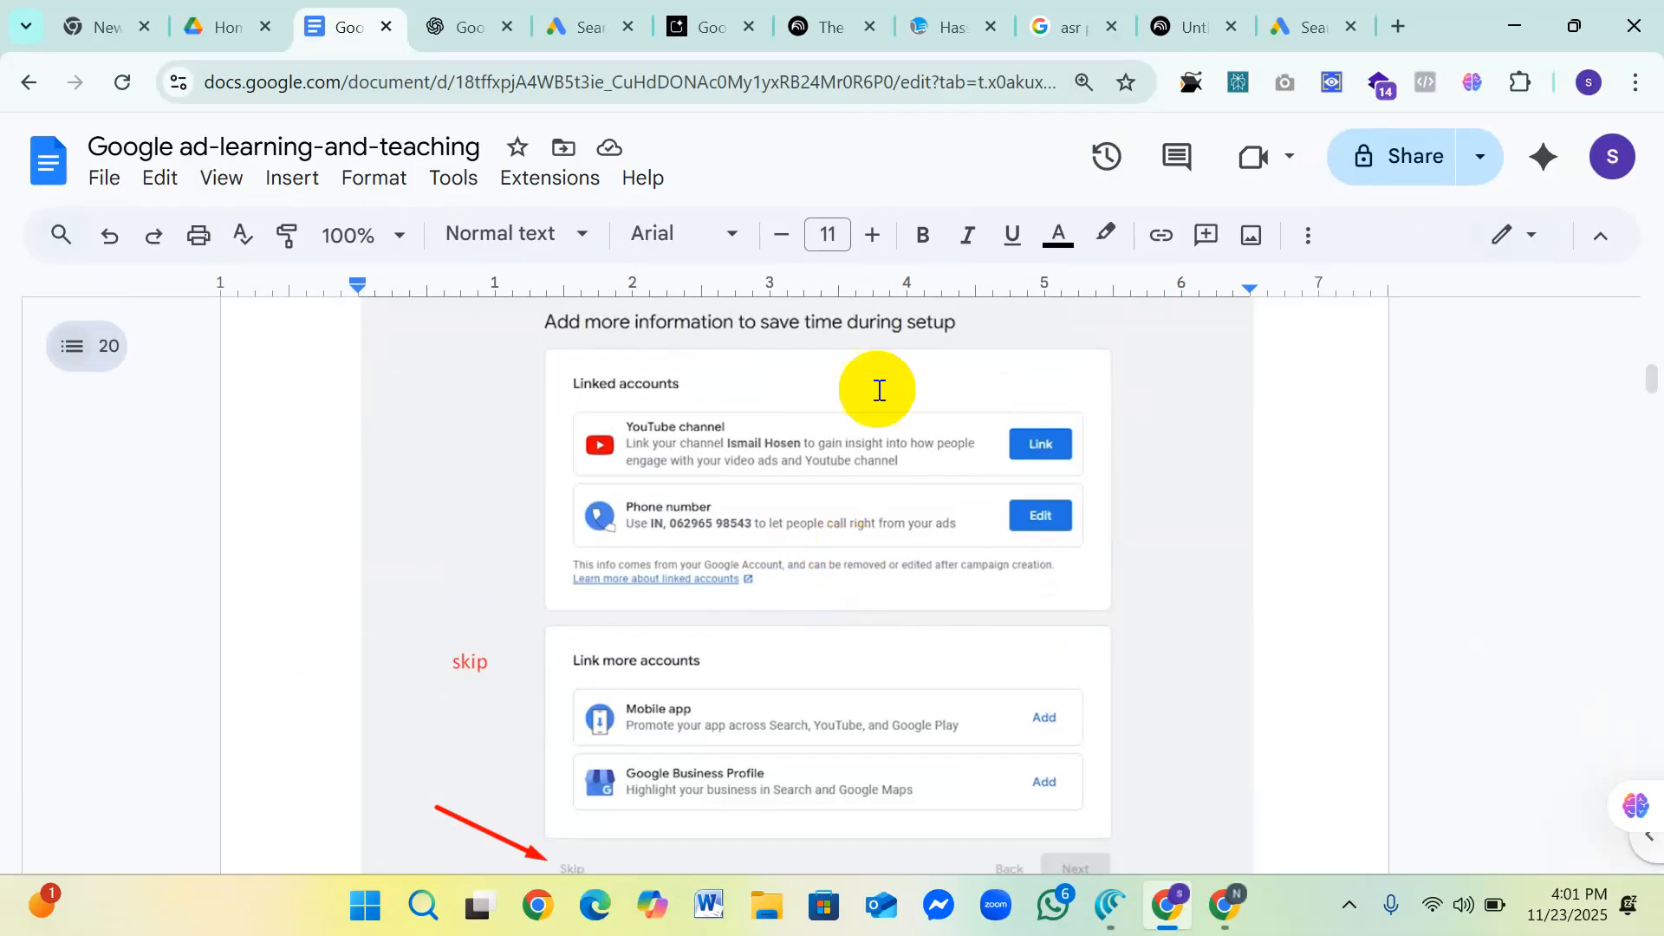
left_click(1396, 28)
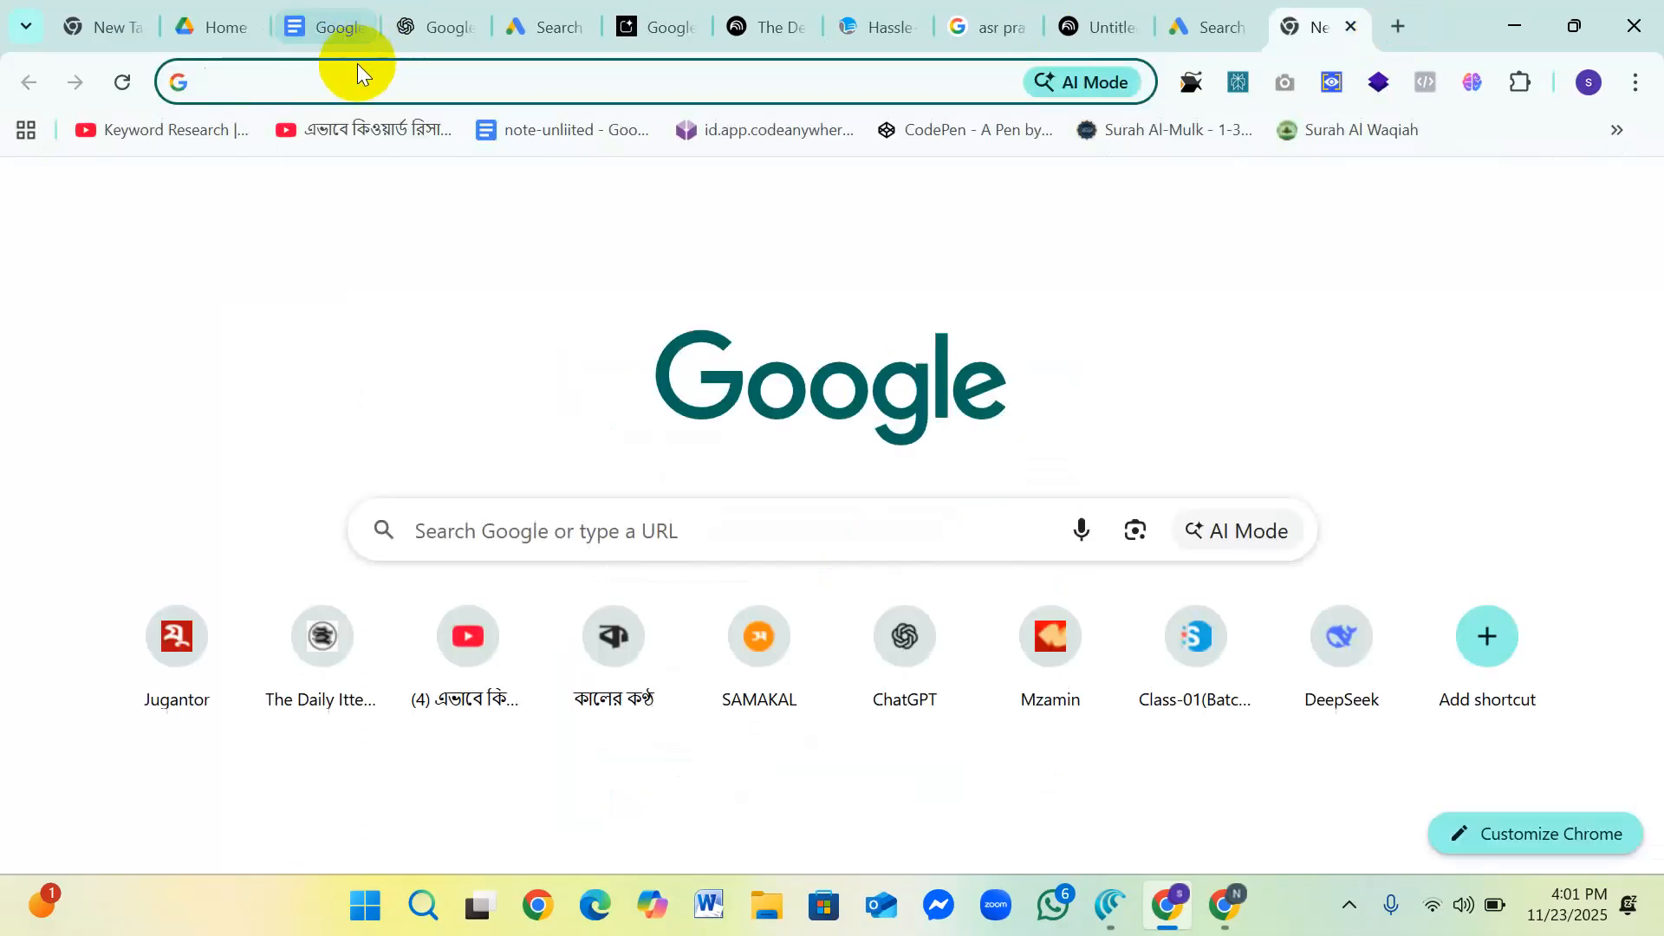
type("a")
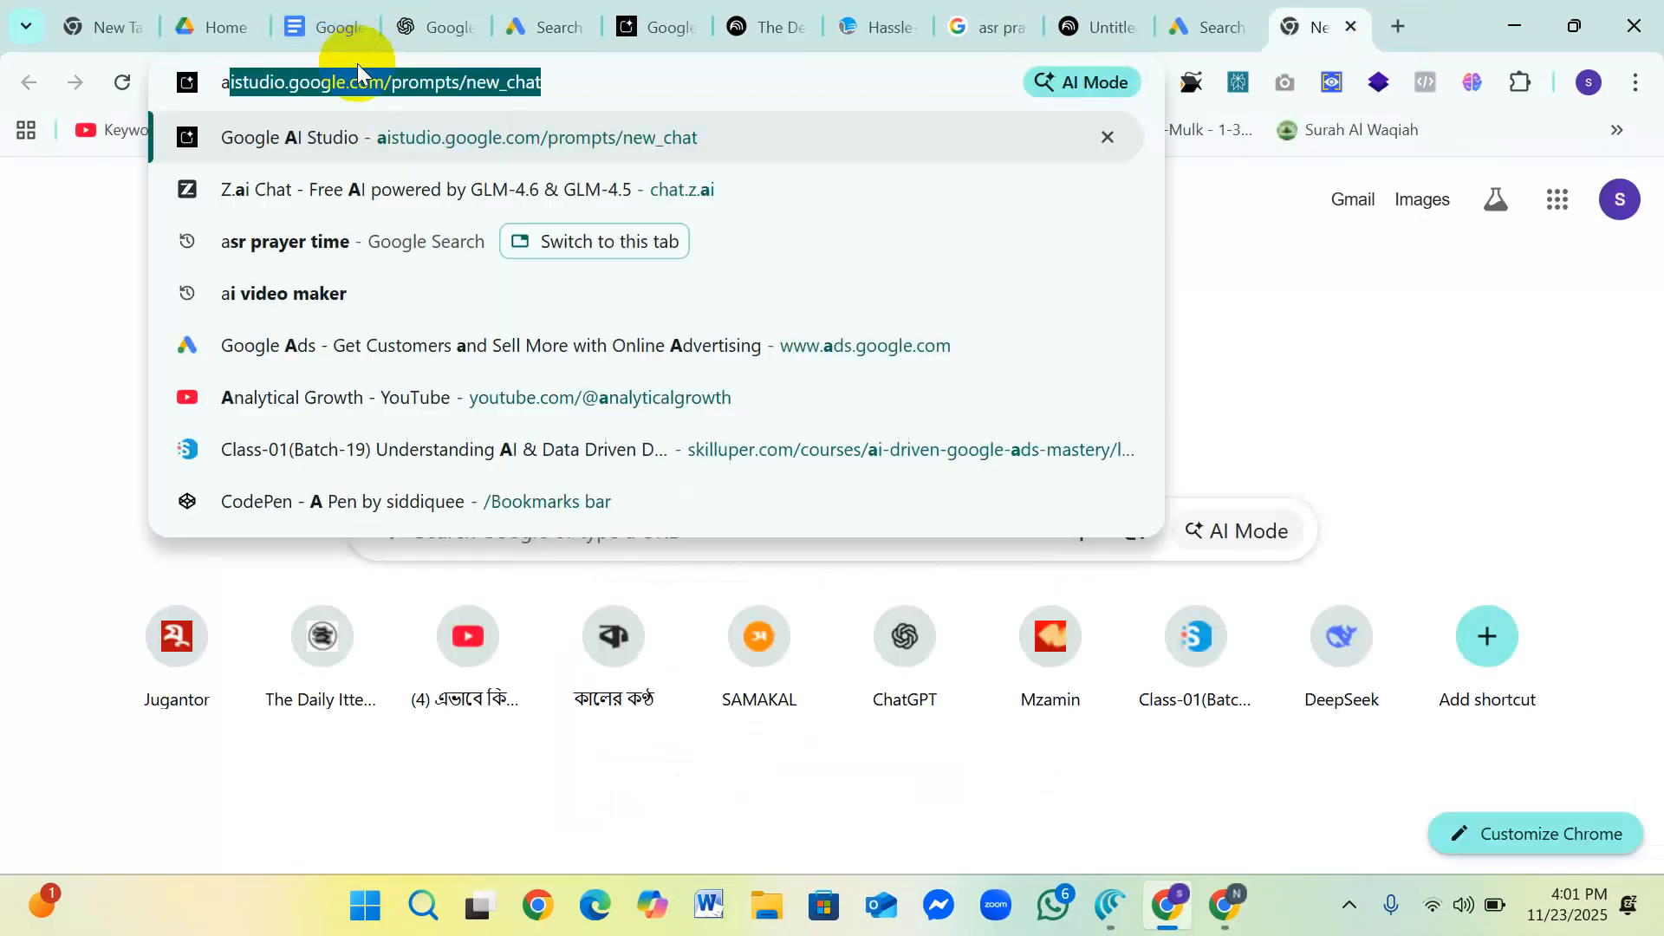
key("Escape")
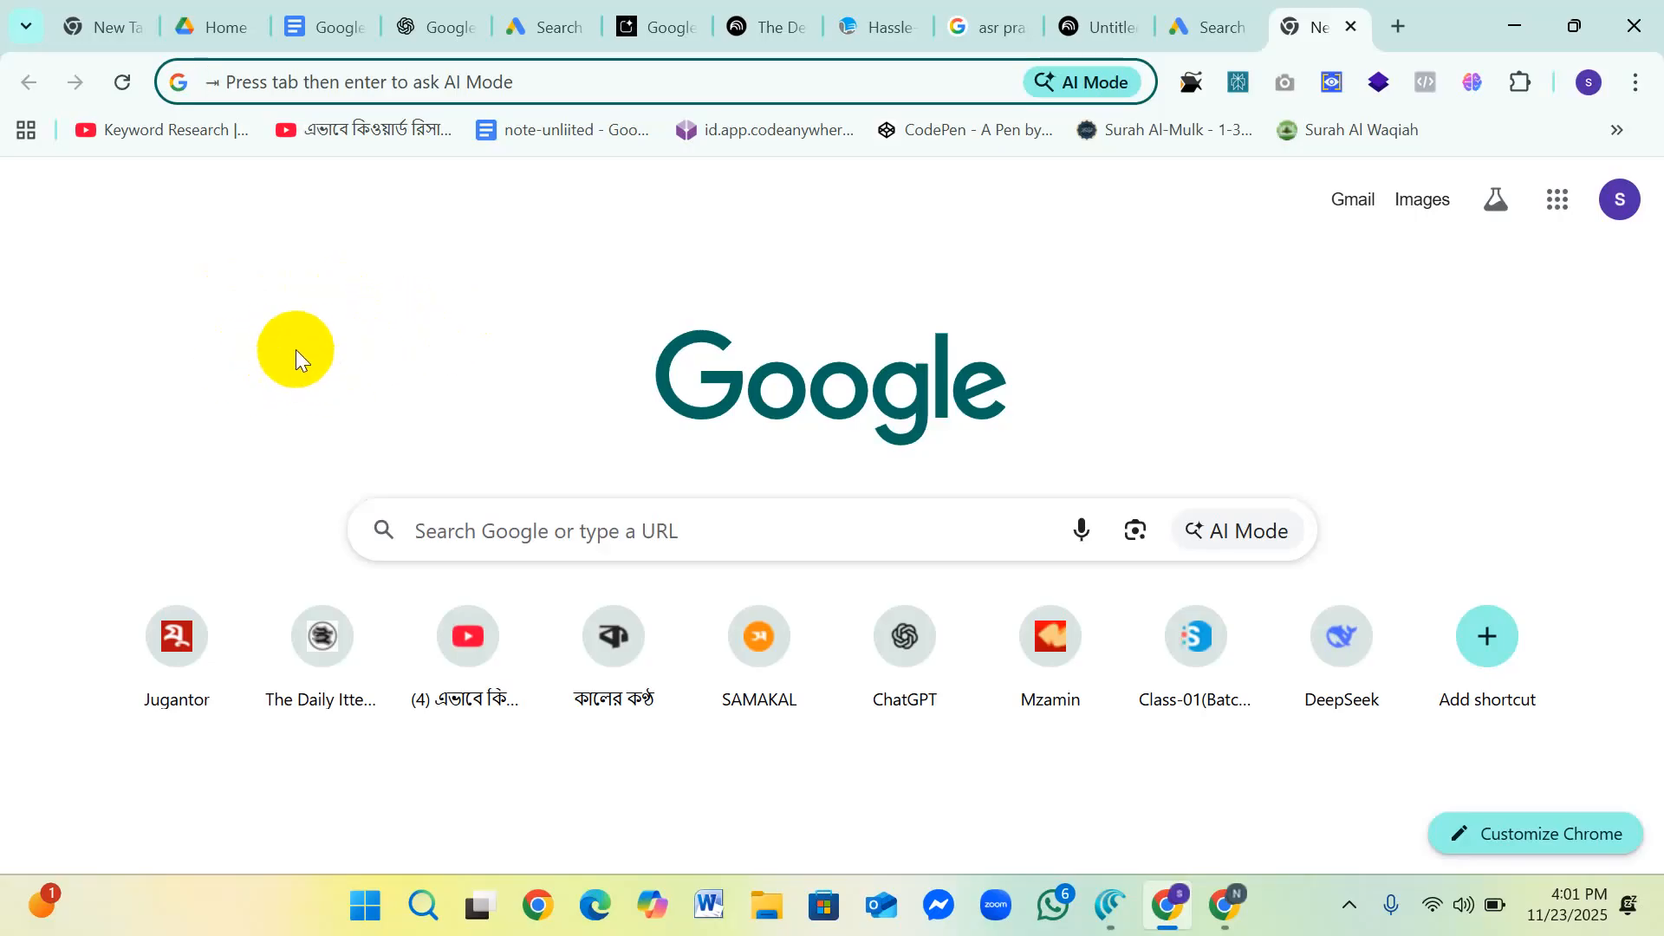
left_click(312, 32)
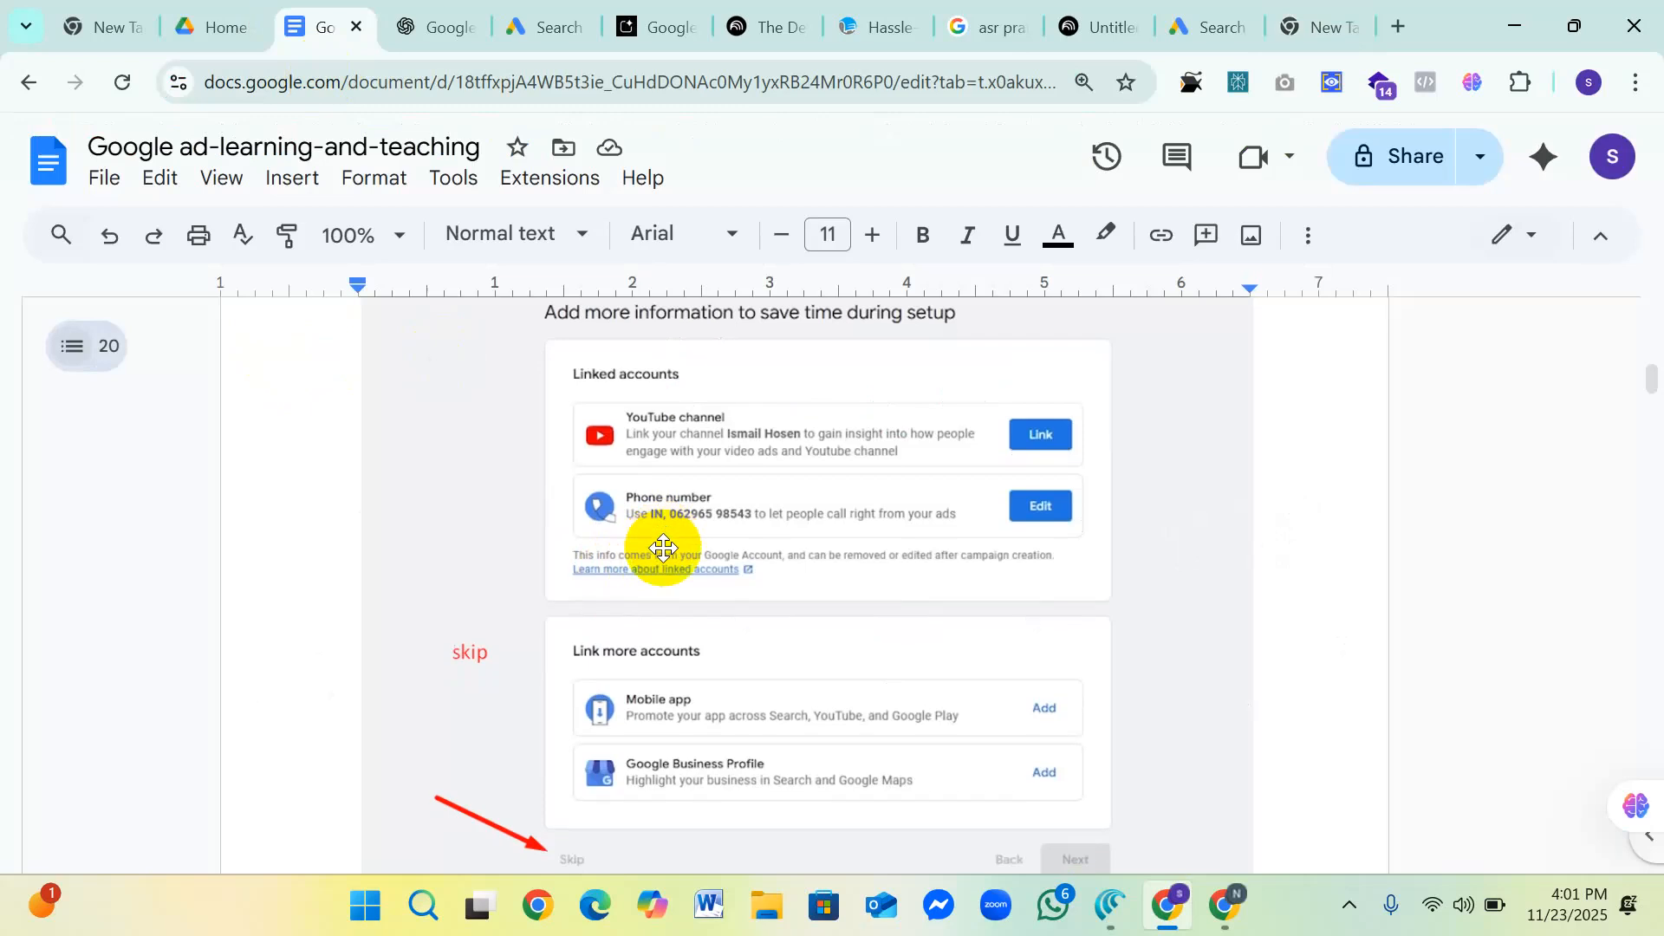
Step: Review the Mobile app, Google Business Profile and marked Skip options in the "Add more information" screenshot again
scroll(832, 555, "down", 1)
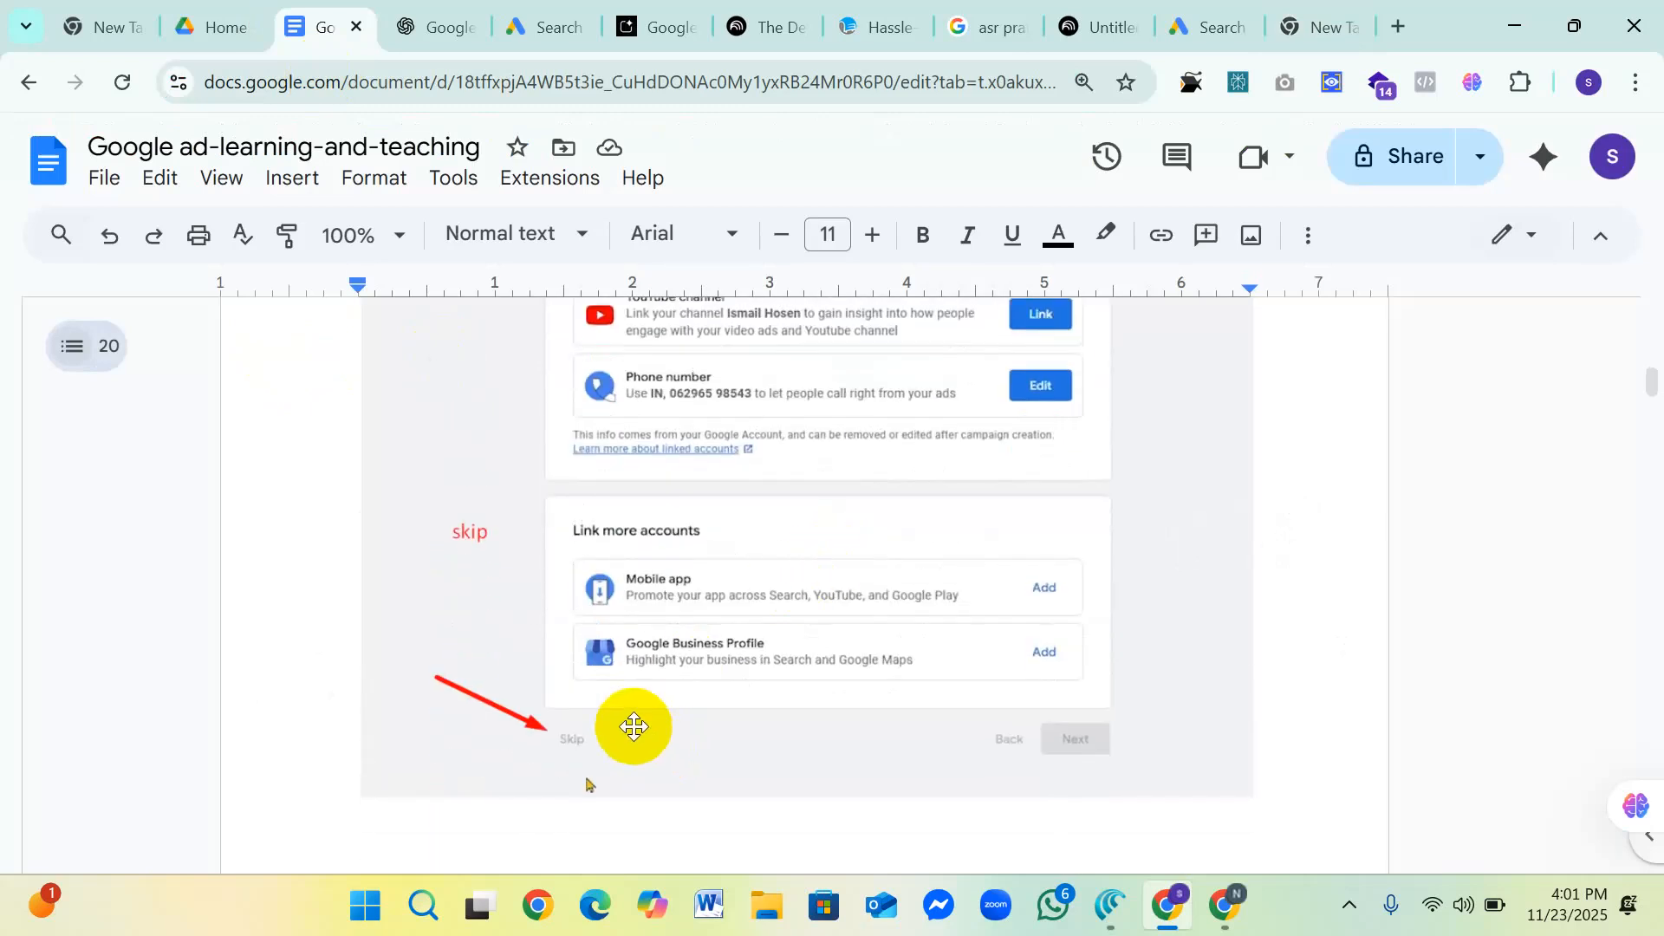
scroll(641, 719, "up", 1)
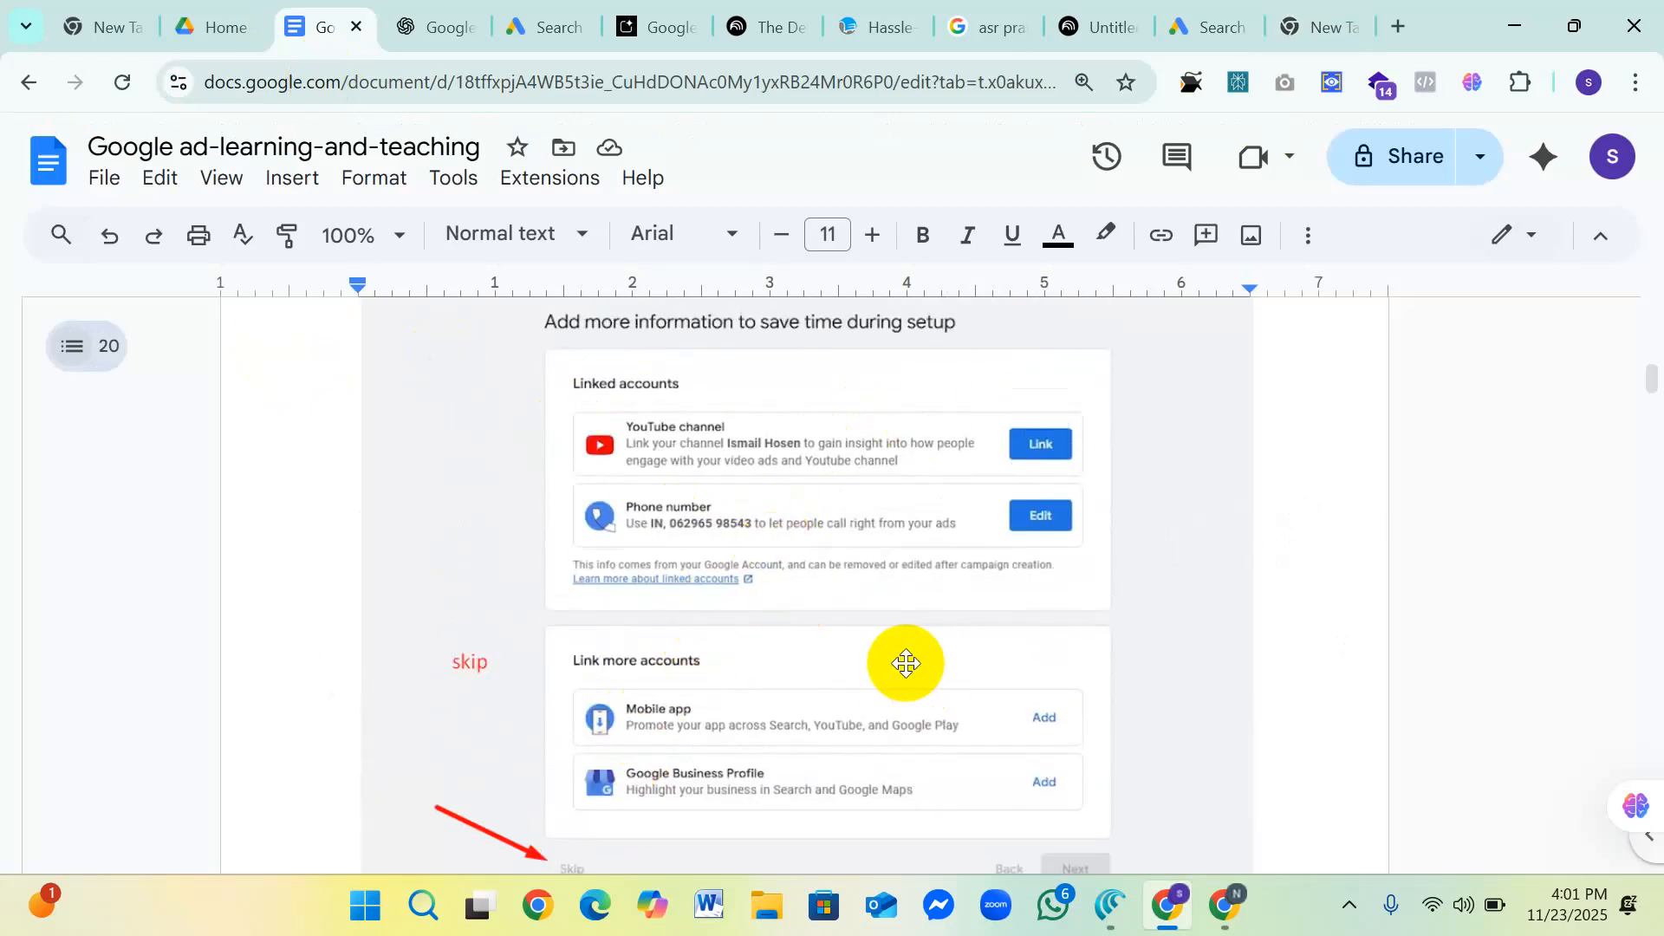
scroll(828, 641, "down", 5)
scroll(830, 634, "up", 6)
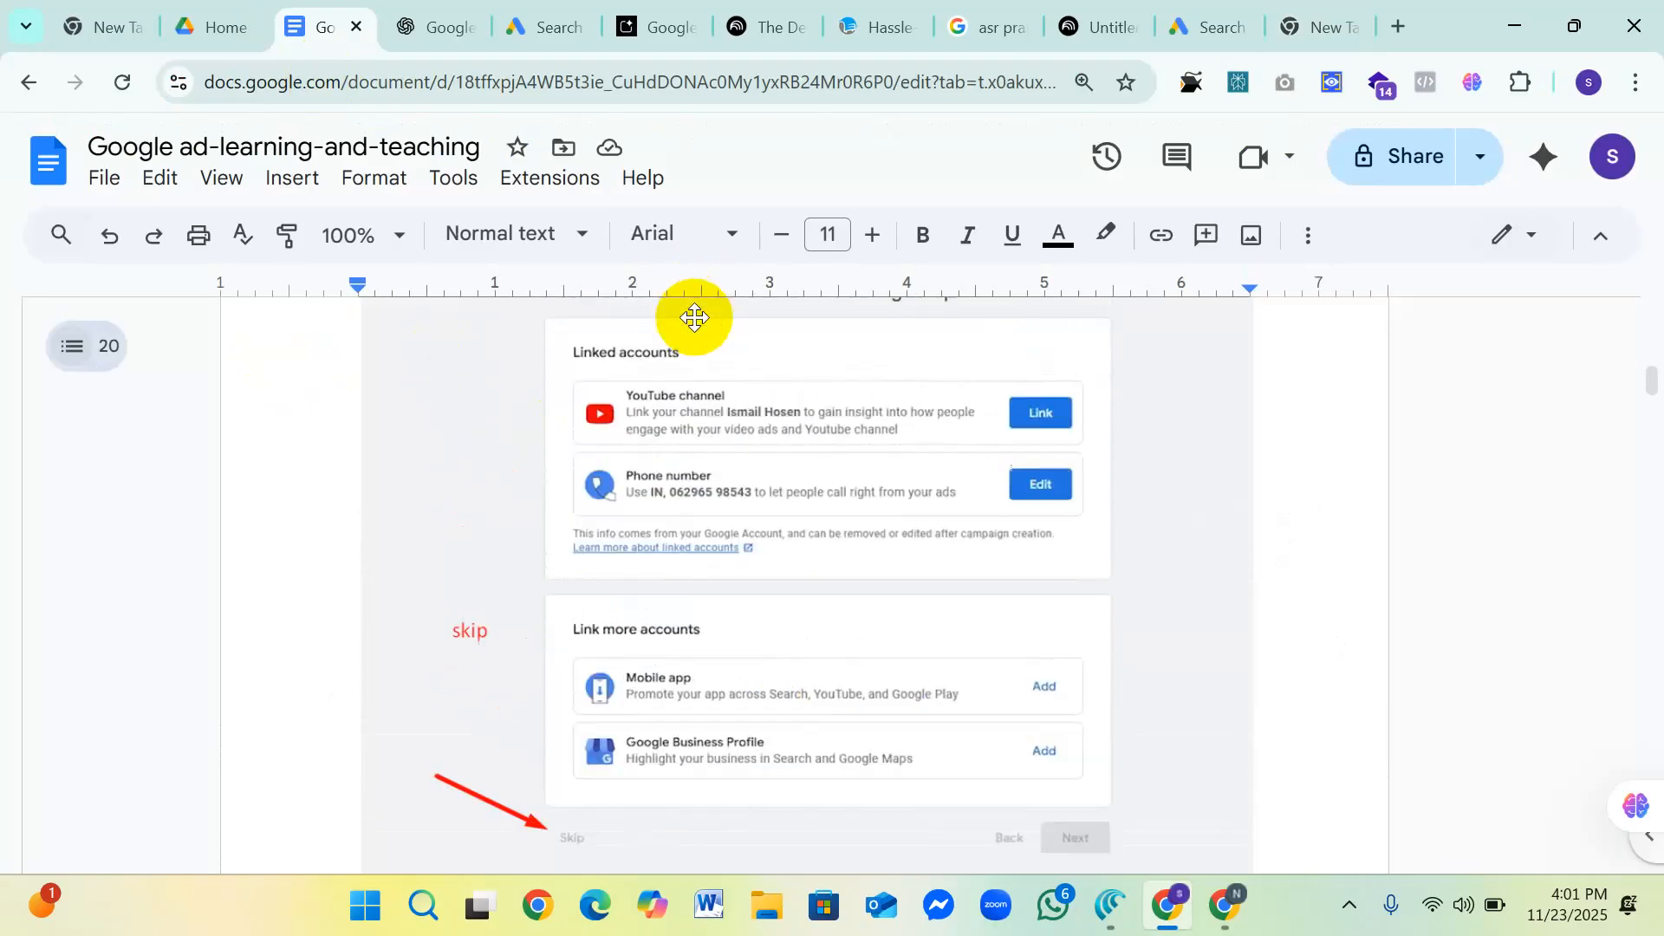
Step: Examine the "Choose a goal" screenshot and its marked Skip option, rechecking the preceding "Add more information" screenshot
scroll(813, 452, "down", 6)
scroll(817, 461, "down", 7)
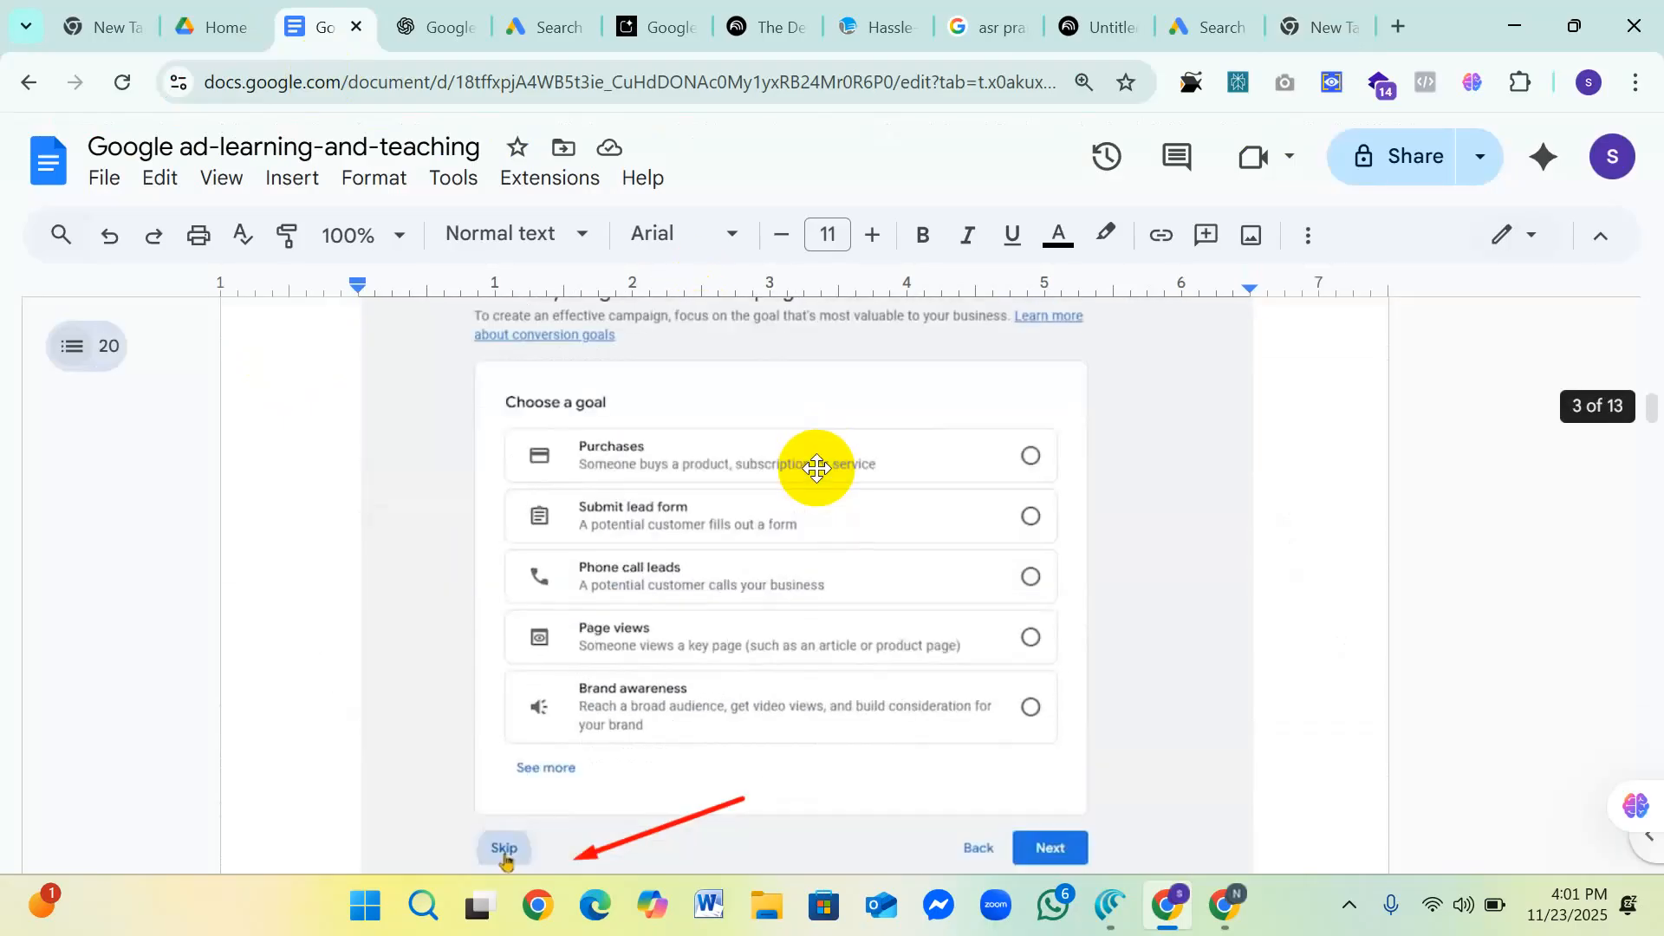
scroll(816, 465, "up", 1)
scroll(816, 466, "down", 2)
scroll(687, 624, "up", 5)
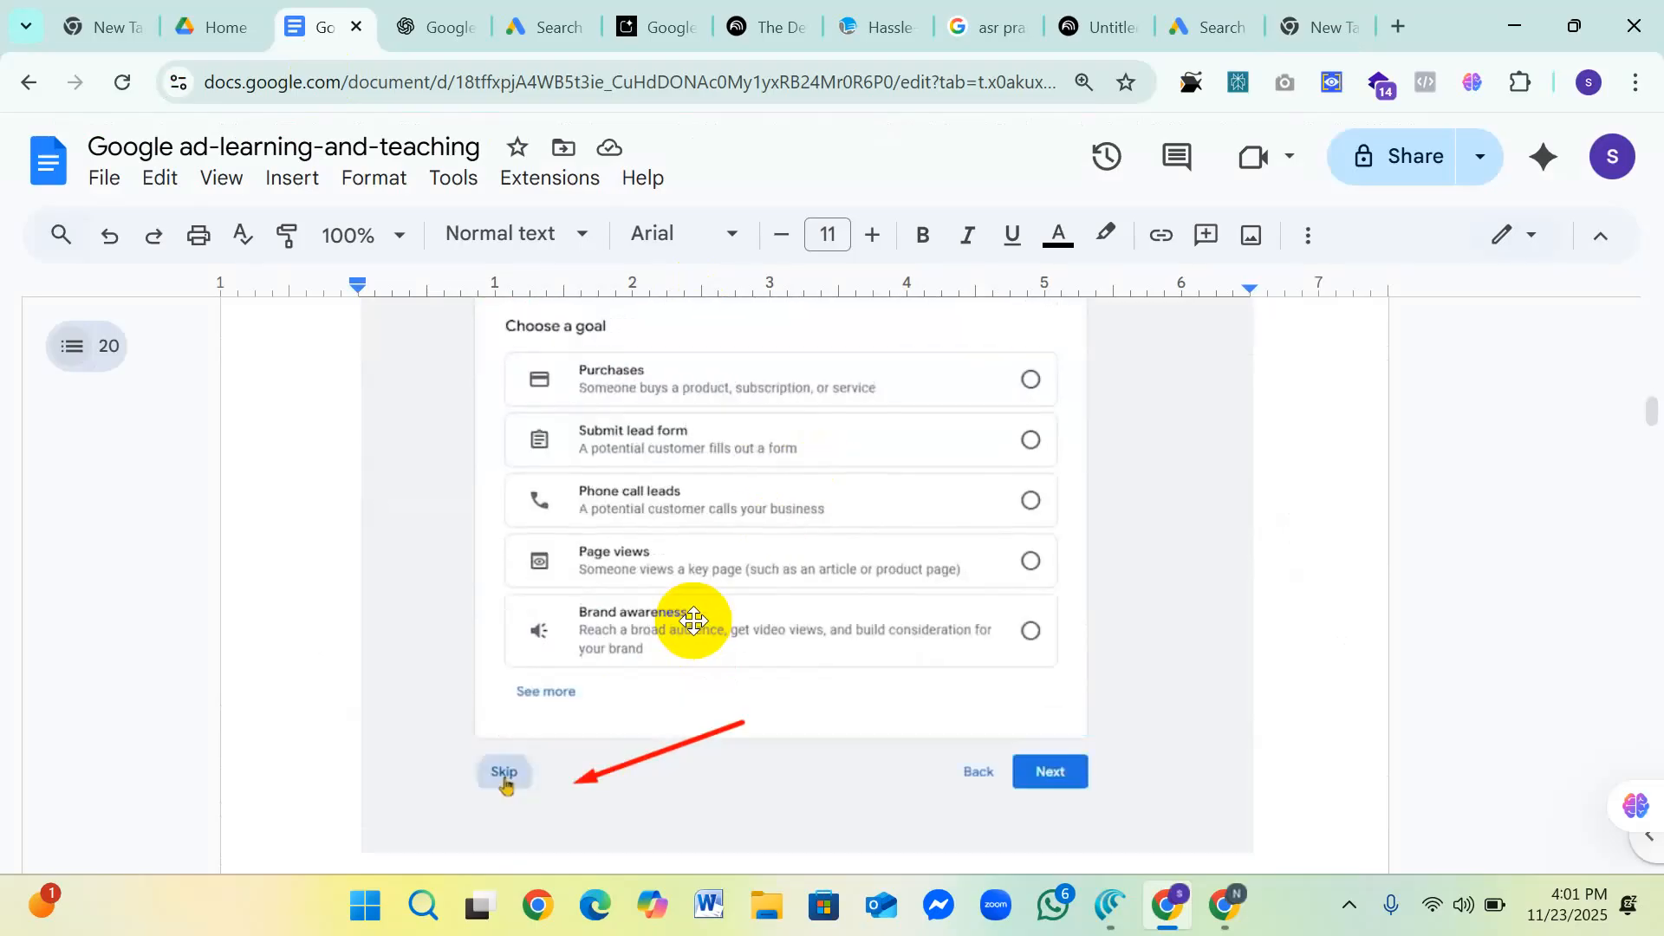
scroll(718, 606, "down", 2)
scroll(725, 595, "up", 8)
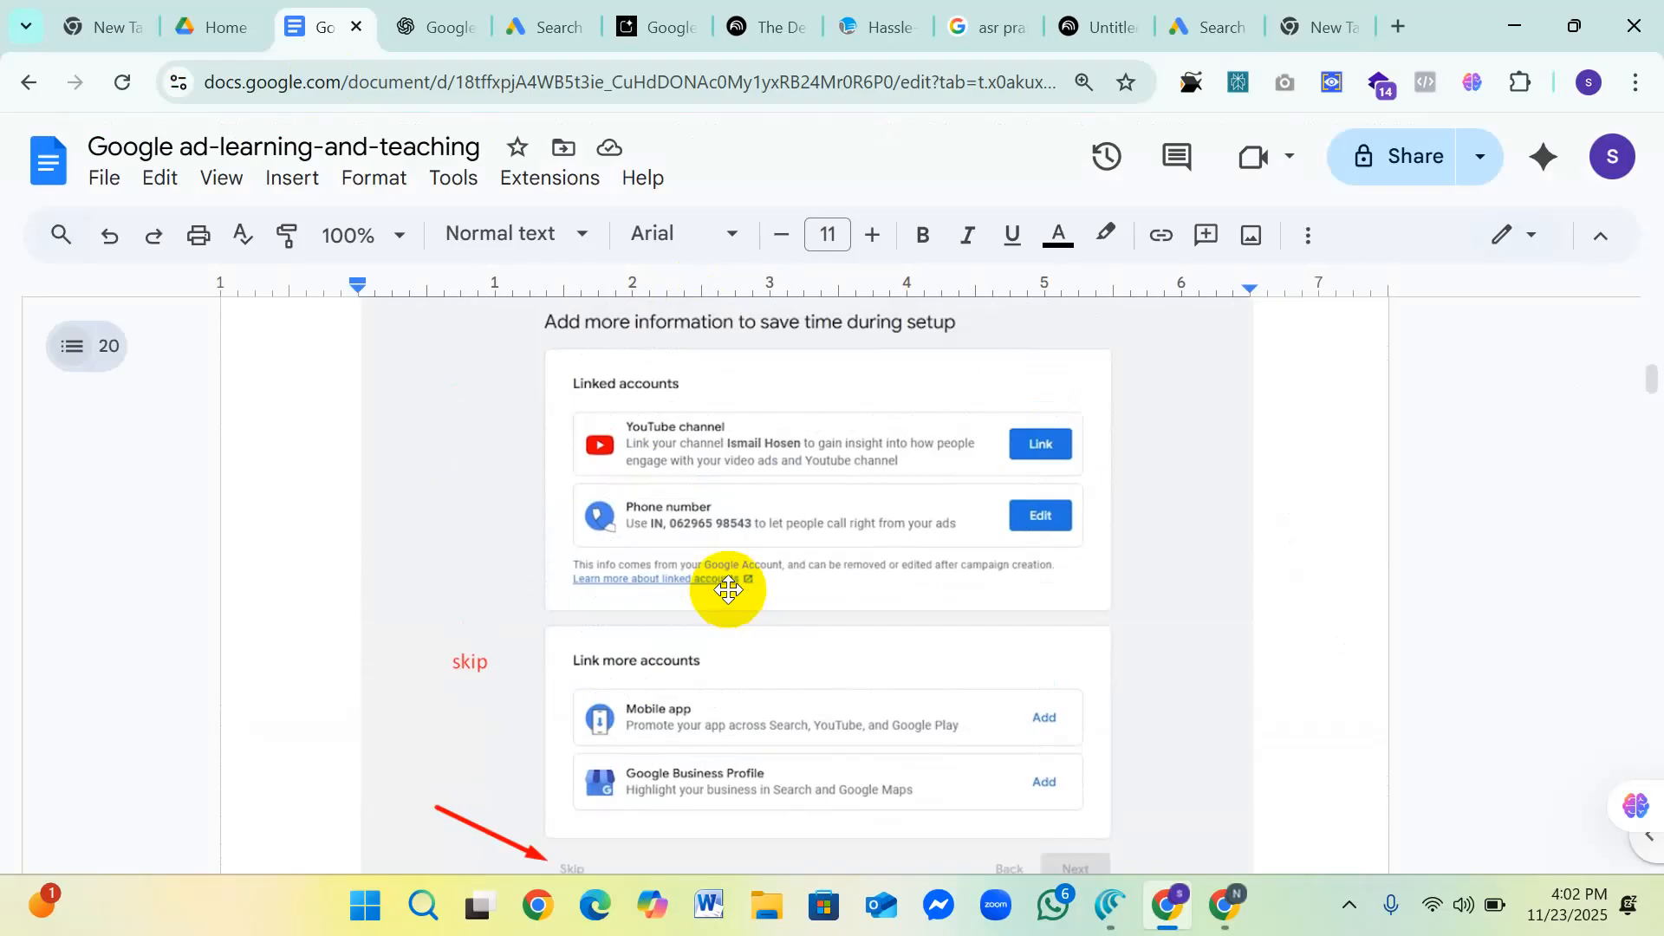
scroll(727, 589, "down", 1)
scroll(728, 589, "up", 1)
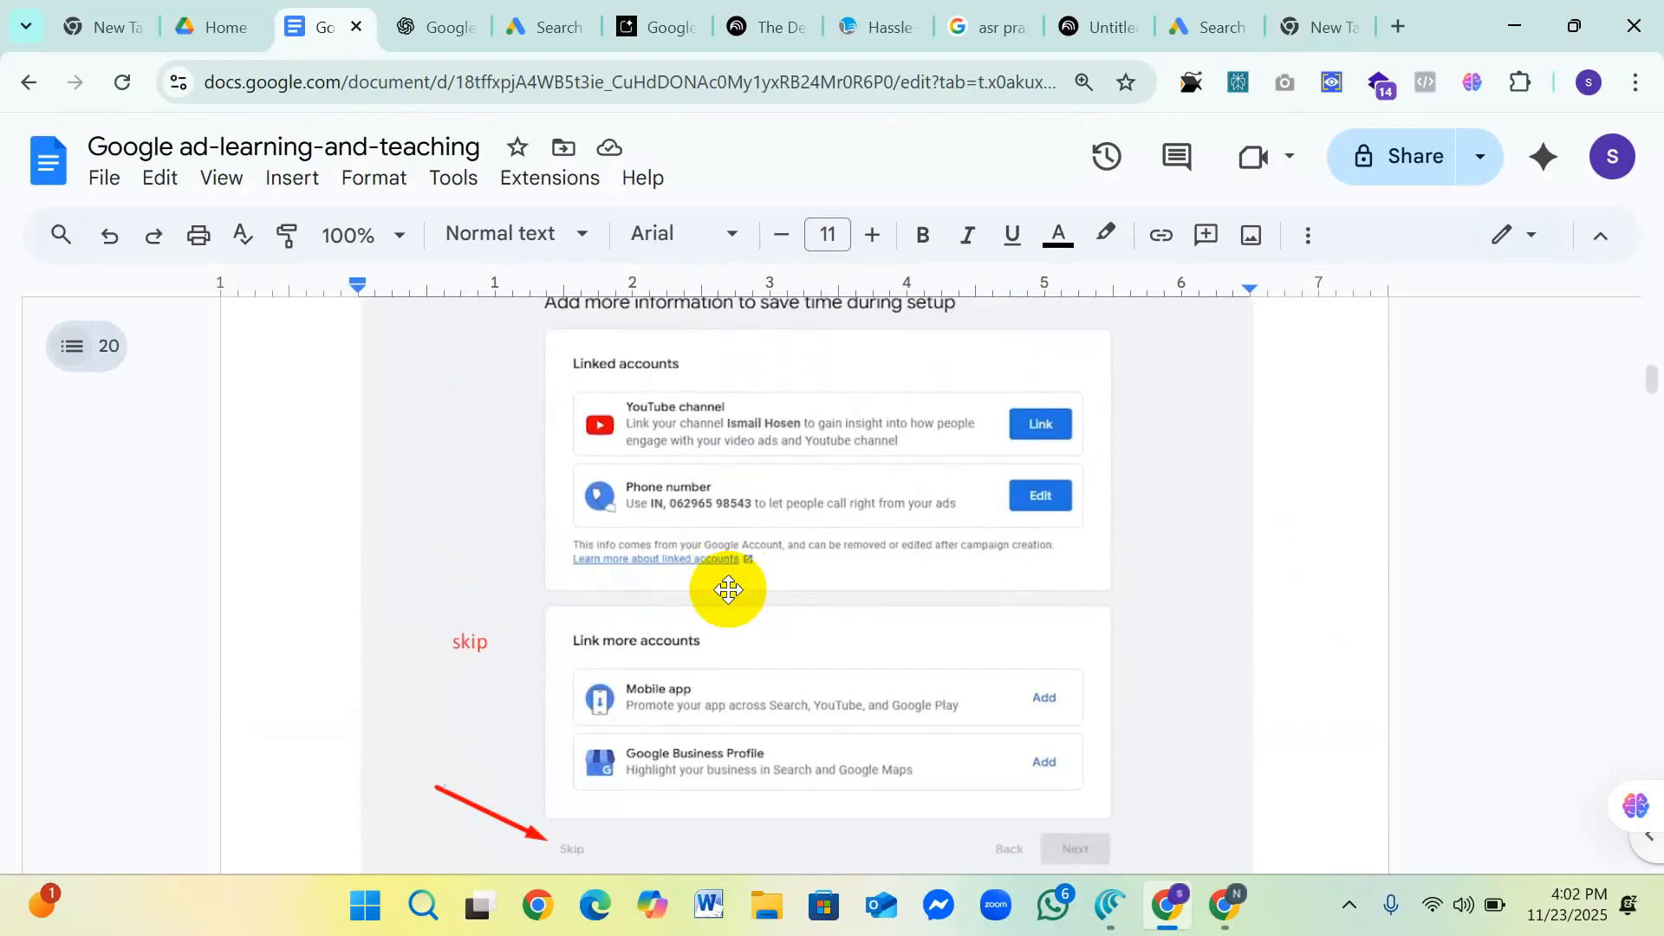
scroll(730, 591, "down", 6)
scroll(728, 589, "down", 7)
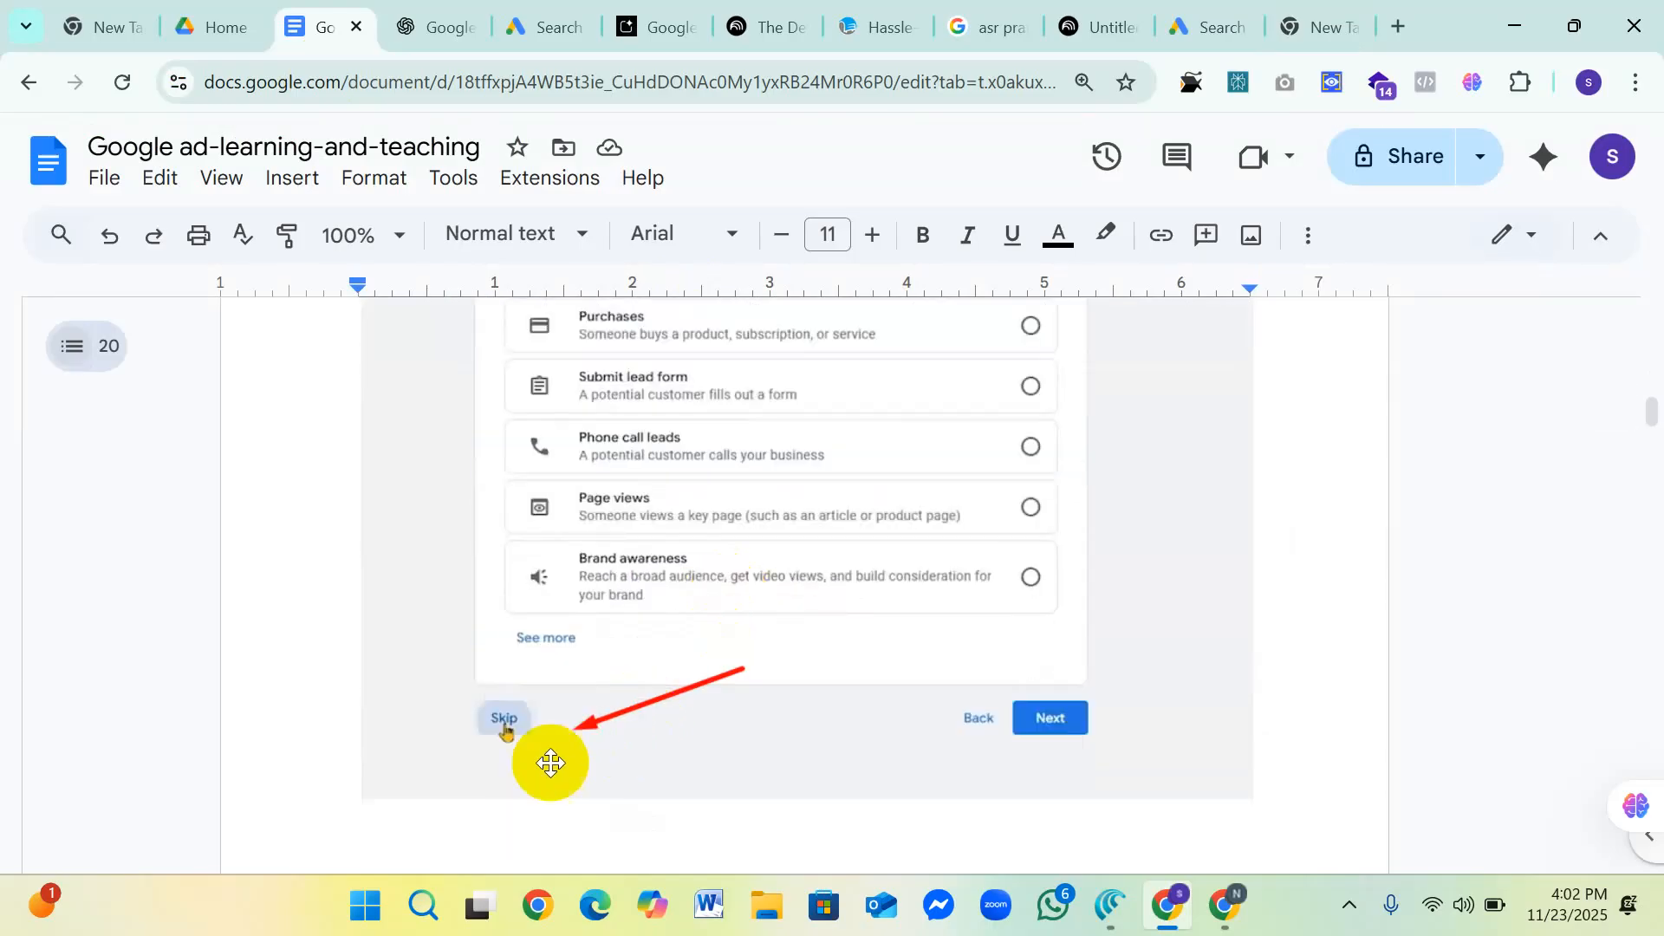
Step: Examine the Skip and "Leave campaign creation" options in the "Choose a campaign type" screenshot
scroll(587, 736, "down", 13)
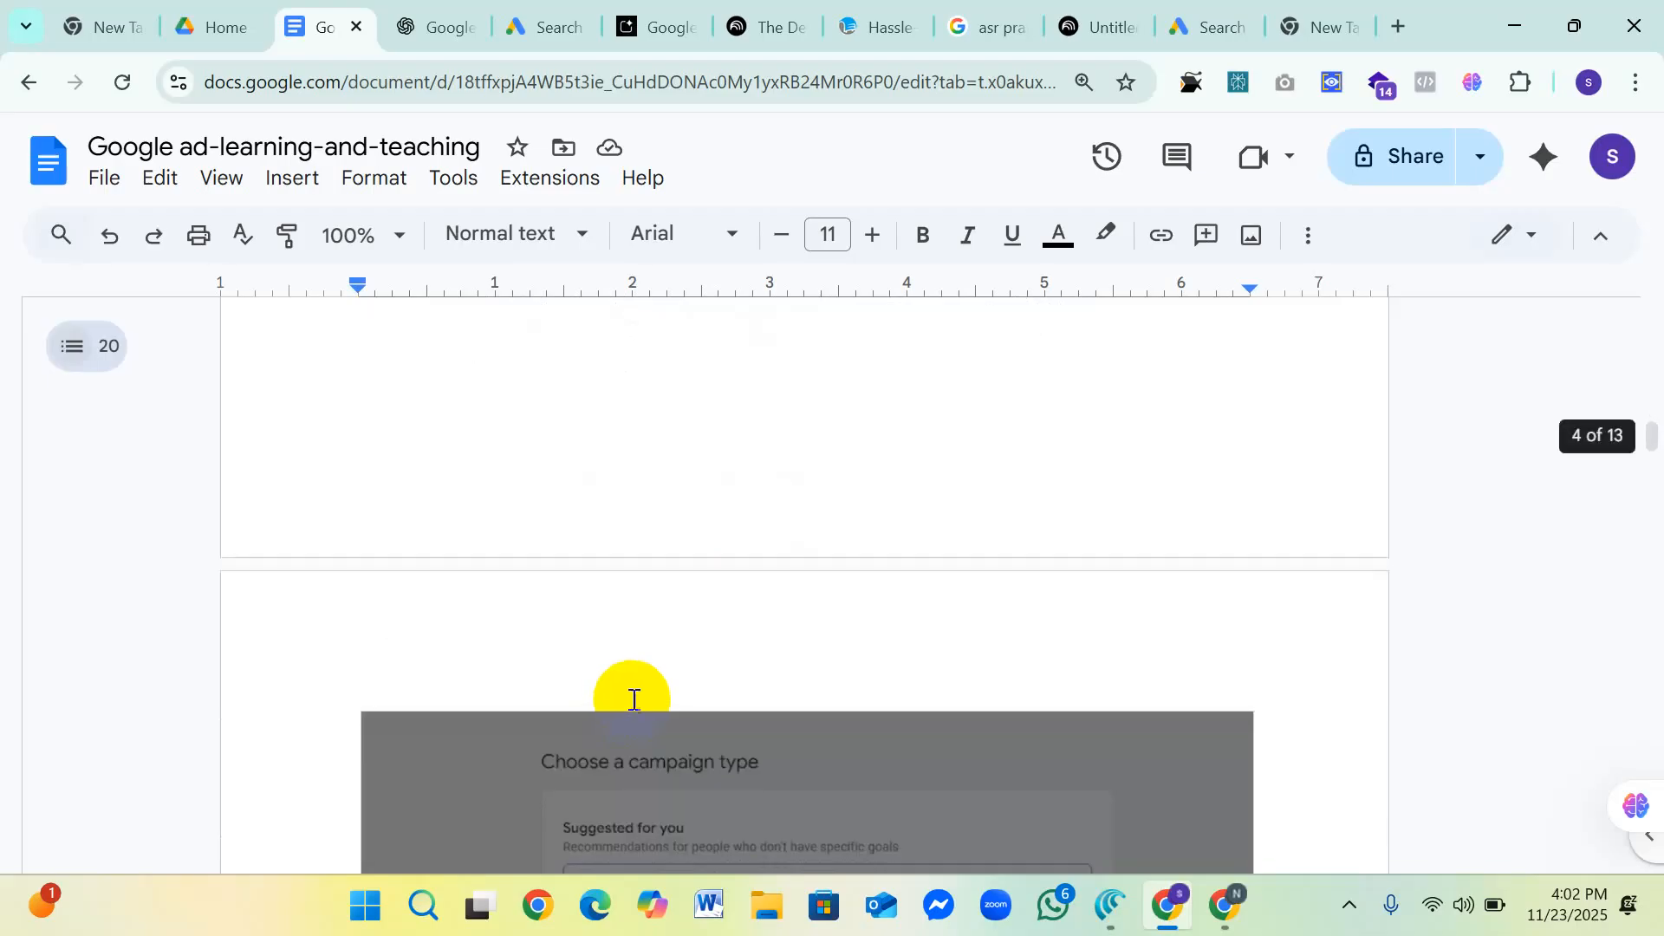
scroll(632, 698, "down", 2)
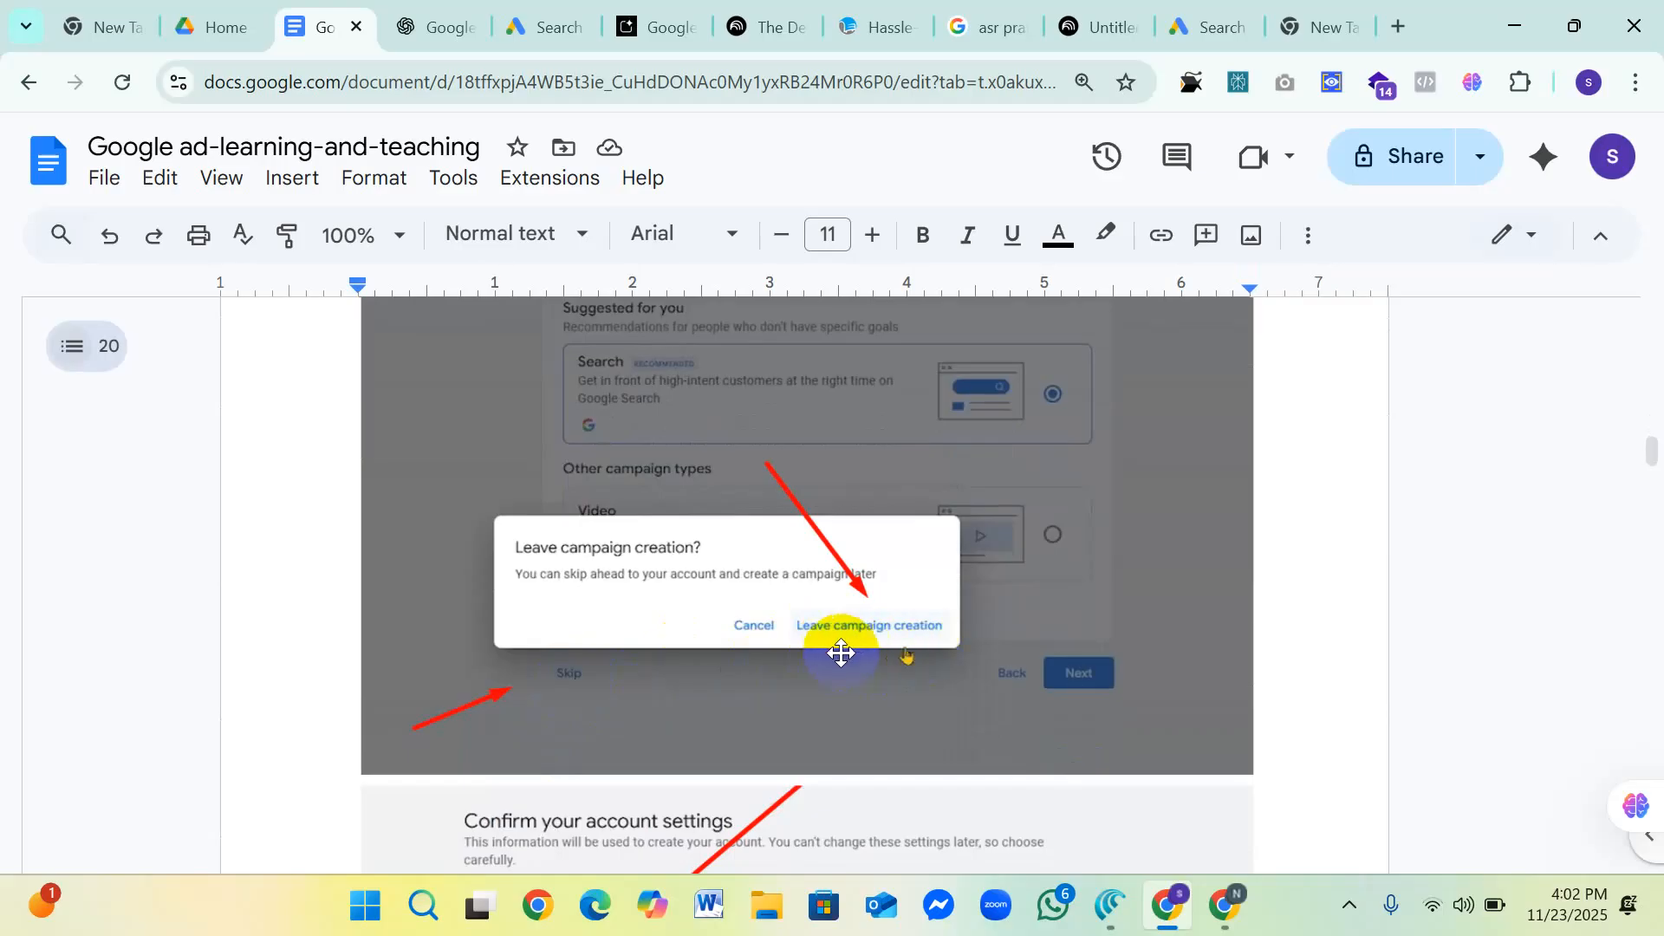
scroll(1018, 629, "up", 2)
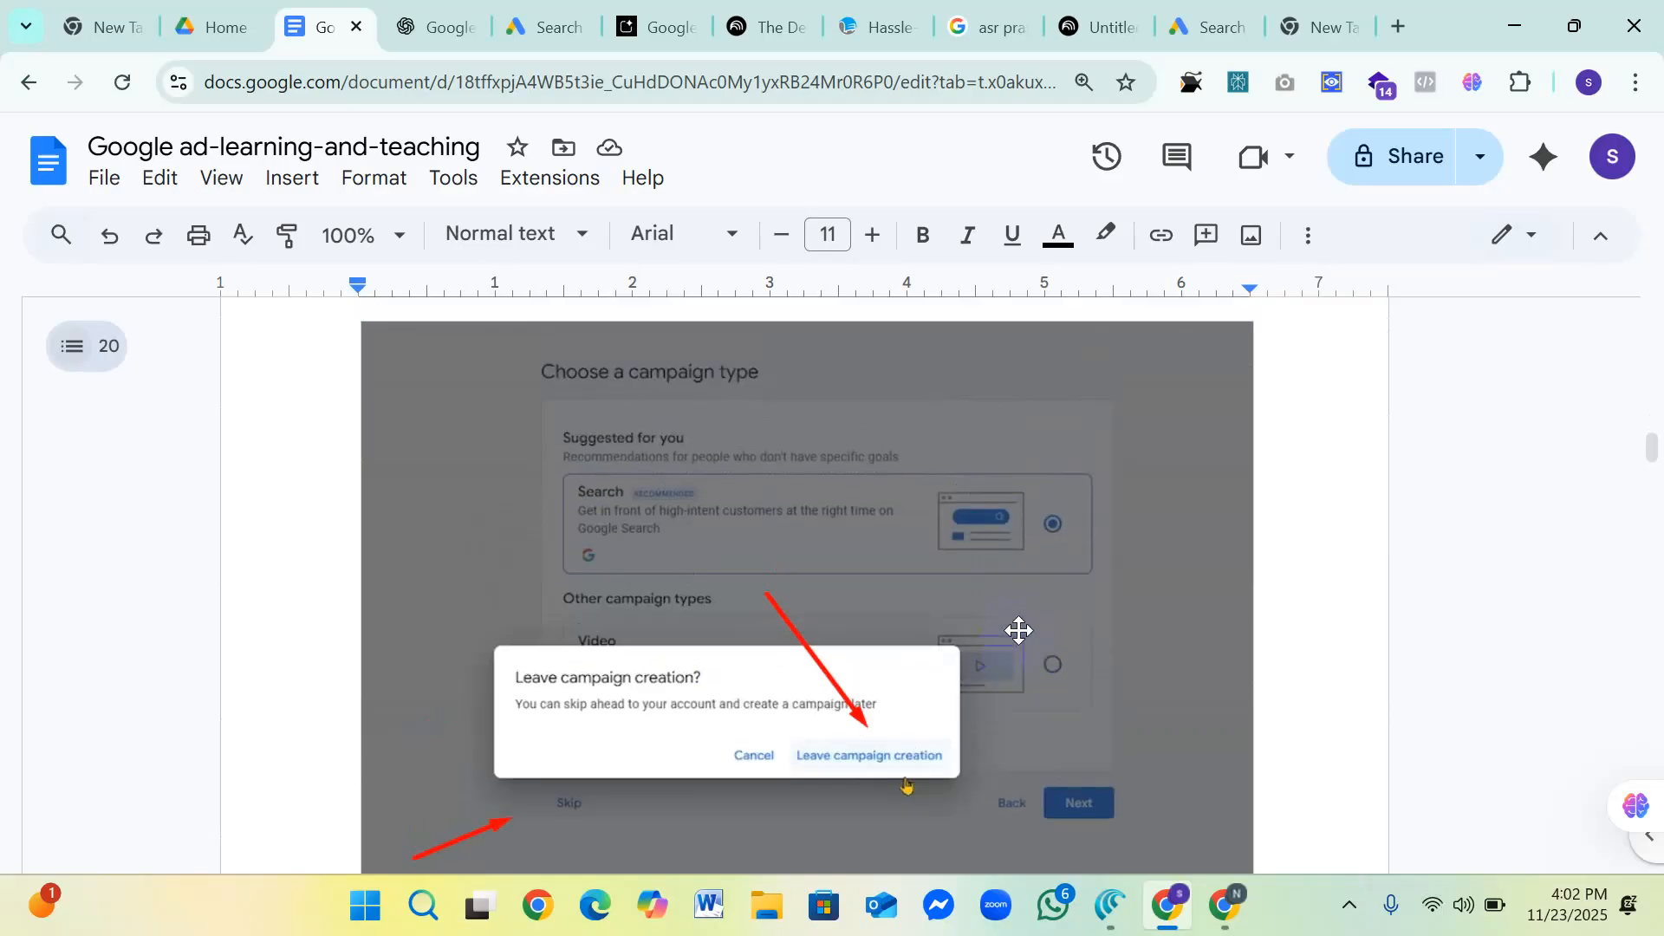
scroll(1368, 605, "down", 6)
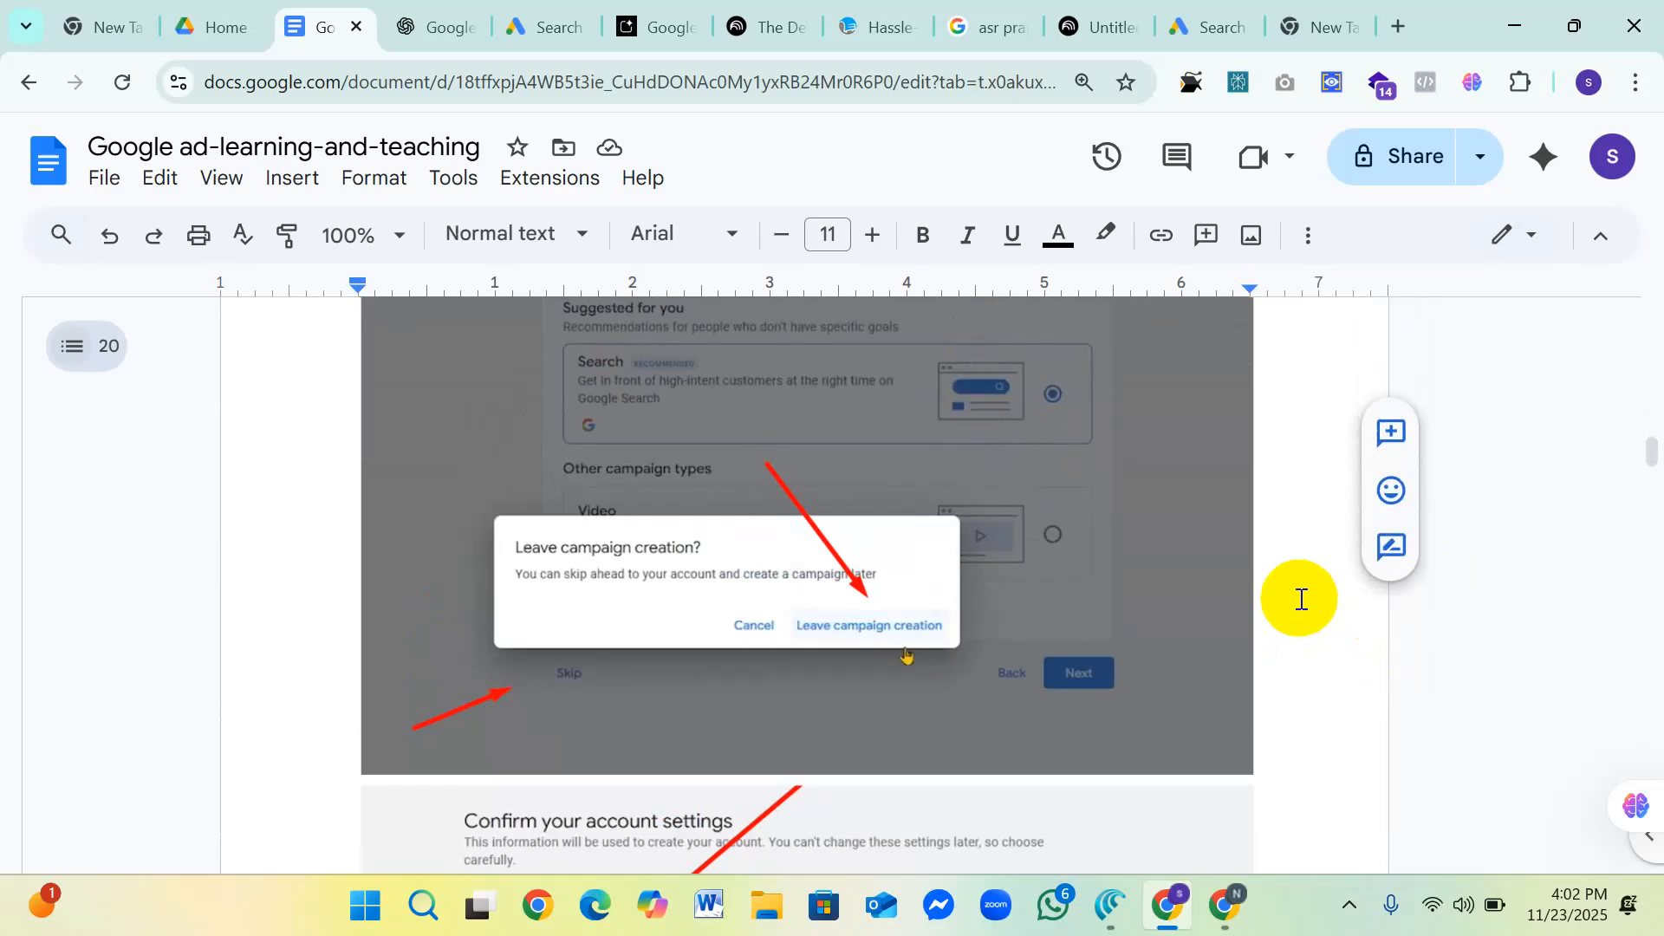
scroll(1282, 601, "up", 3)
Step: Examine the billing country, time zone, currency and Continue button in the "Confirm your account settings" screenshot
scroll(1278, 607, "down", 3)
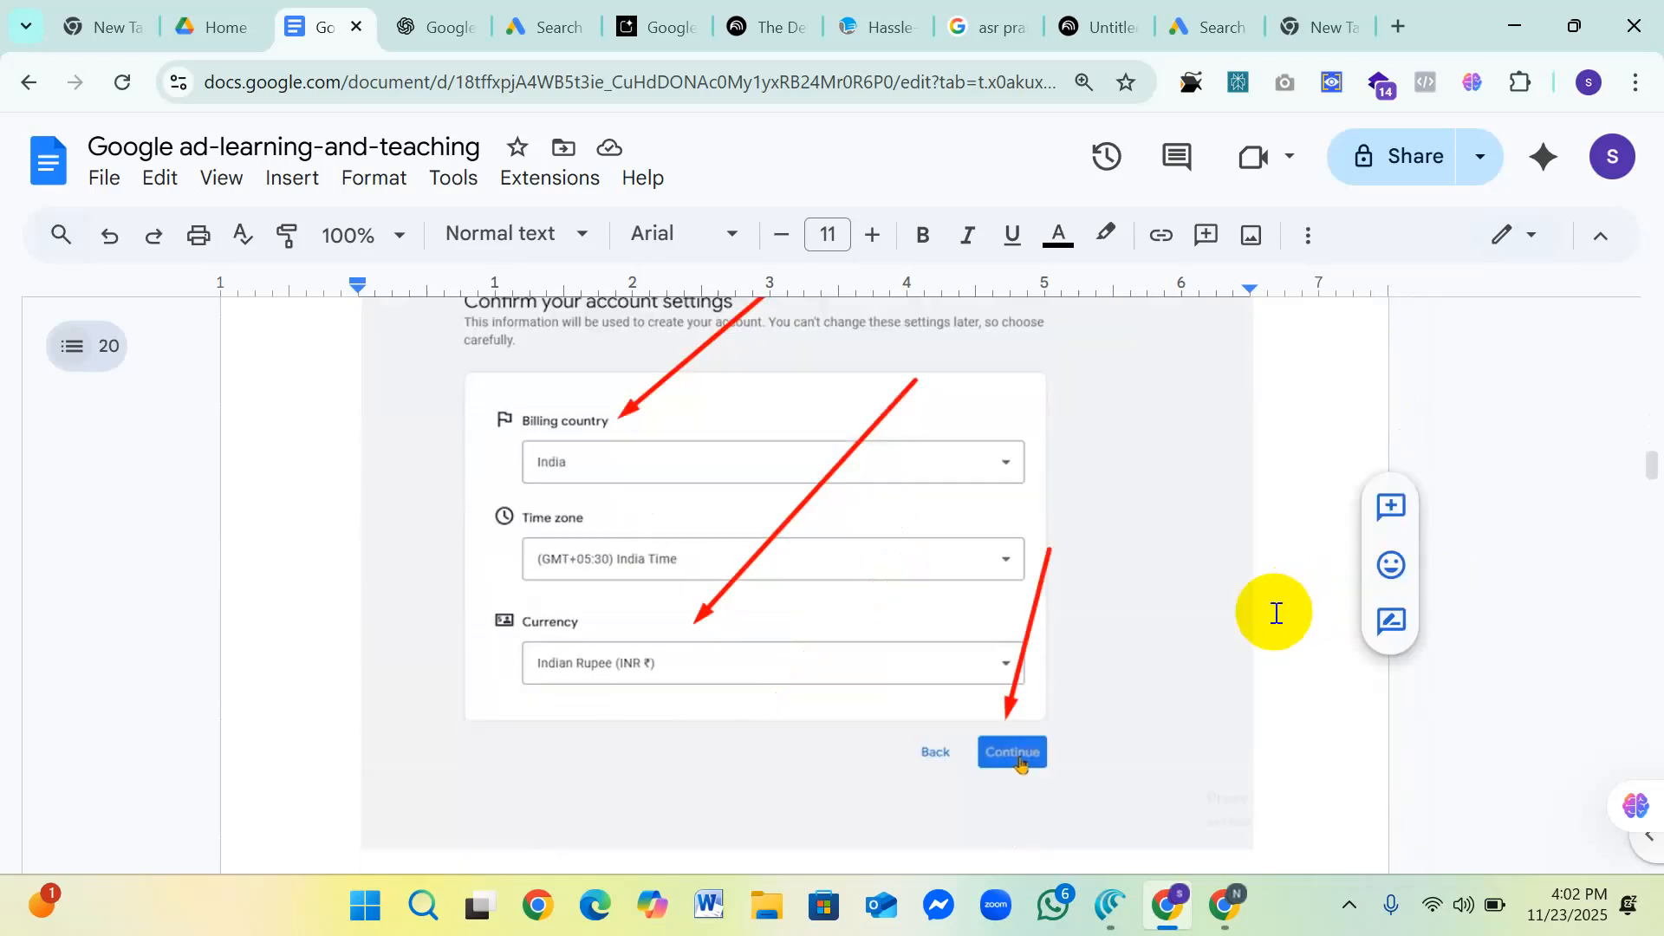
scroll(1275, 613, "up", 2)
scroll(1274, 609, "down", 2)
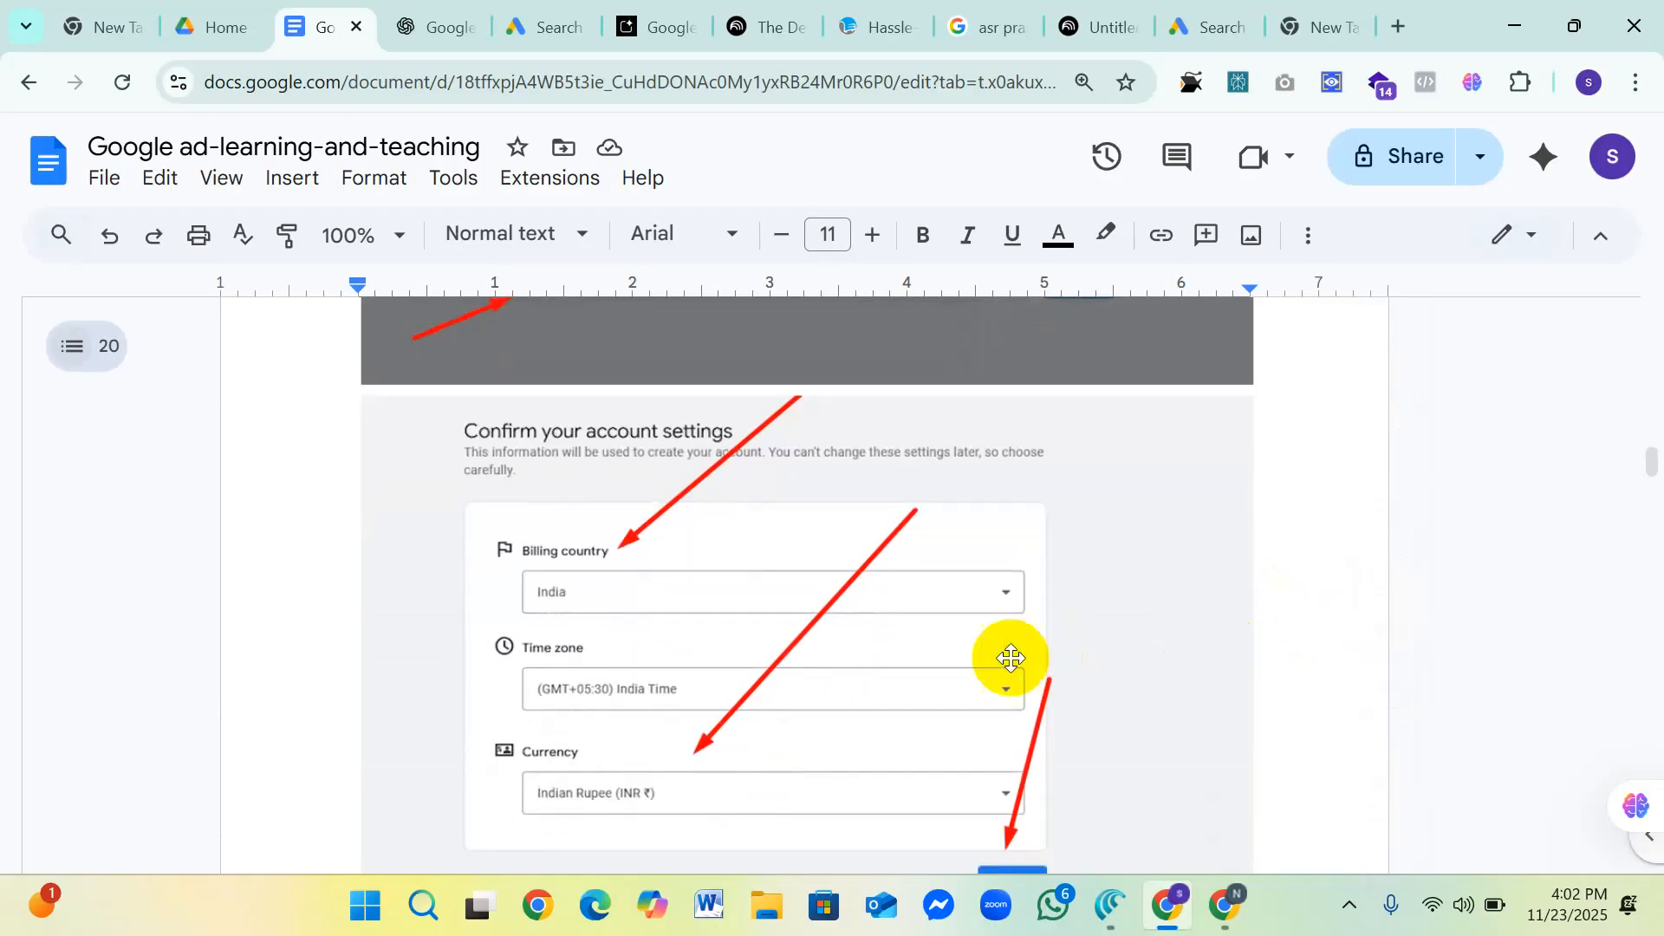
scroll(1000, 658, "down", 2)
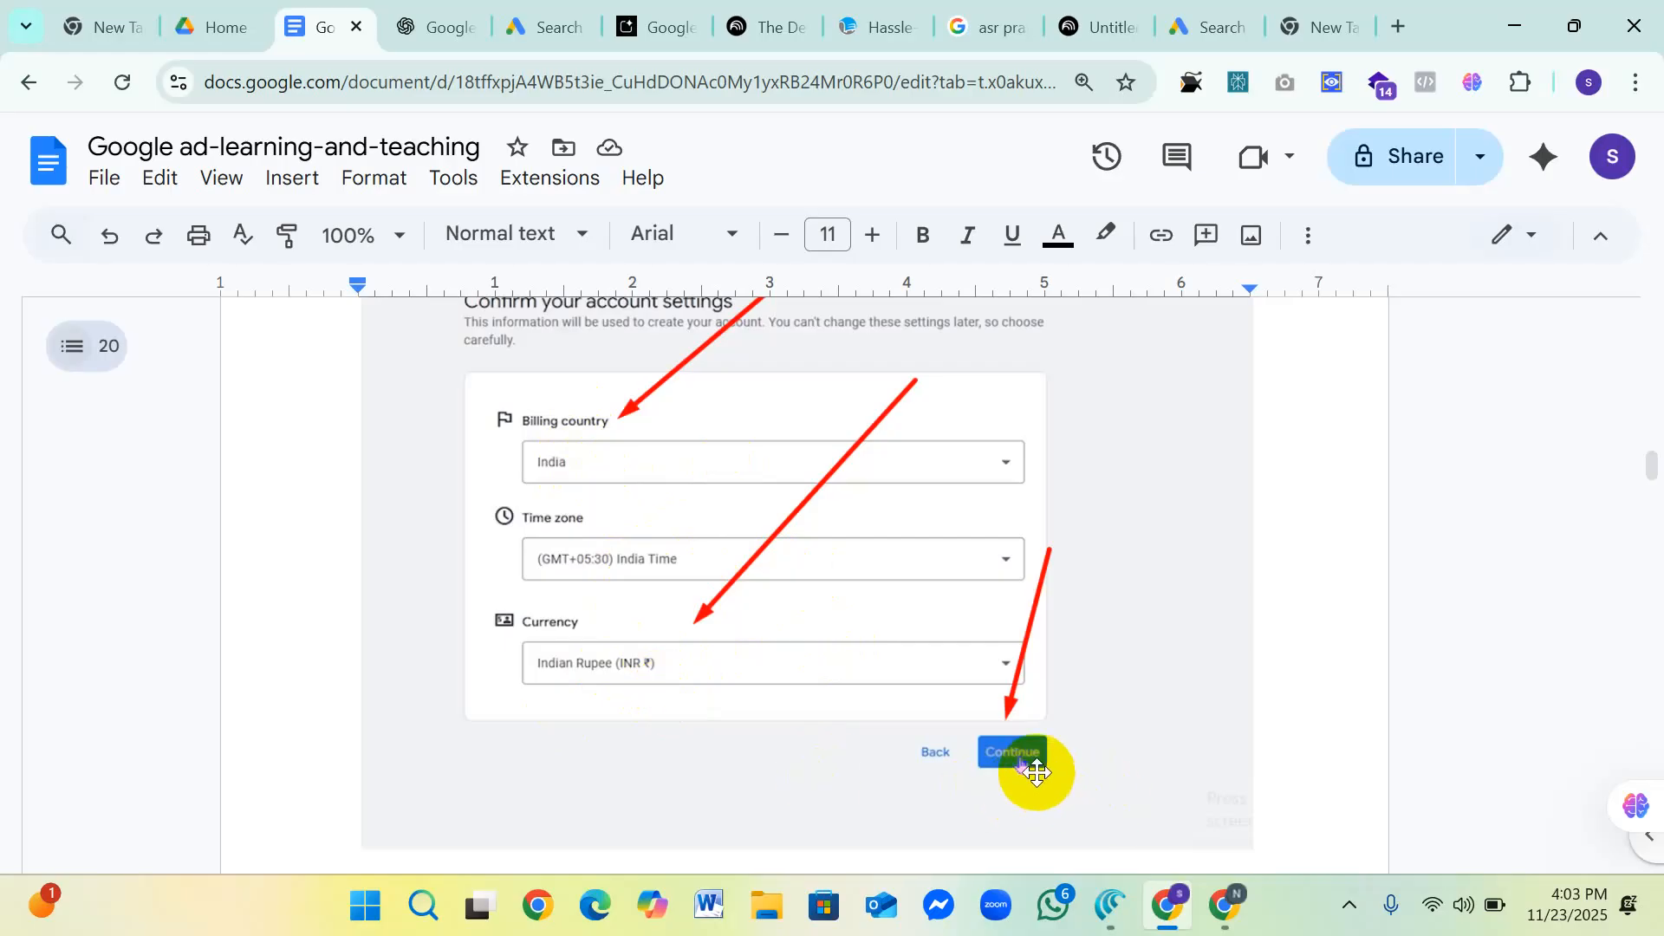
Step: Read through the "Create a payments profile" screenshot from the profile type and address fields down to the Create button
scroll(1072, 672, "down", 10)
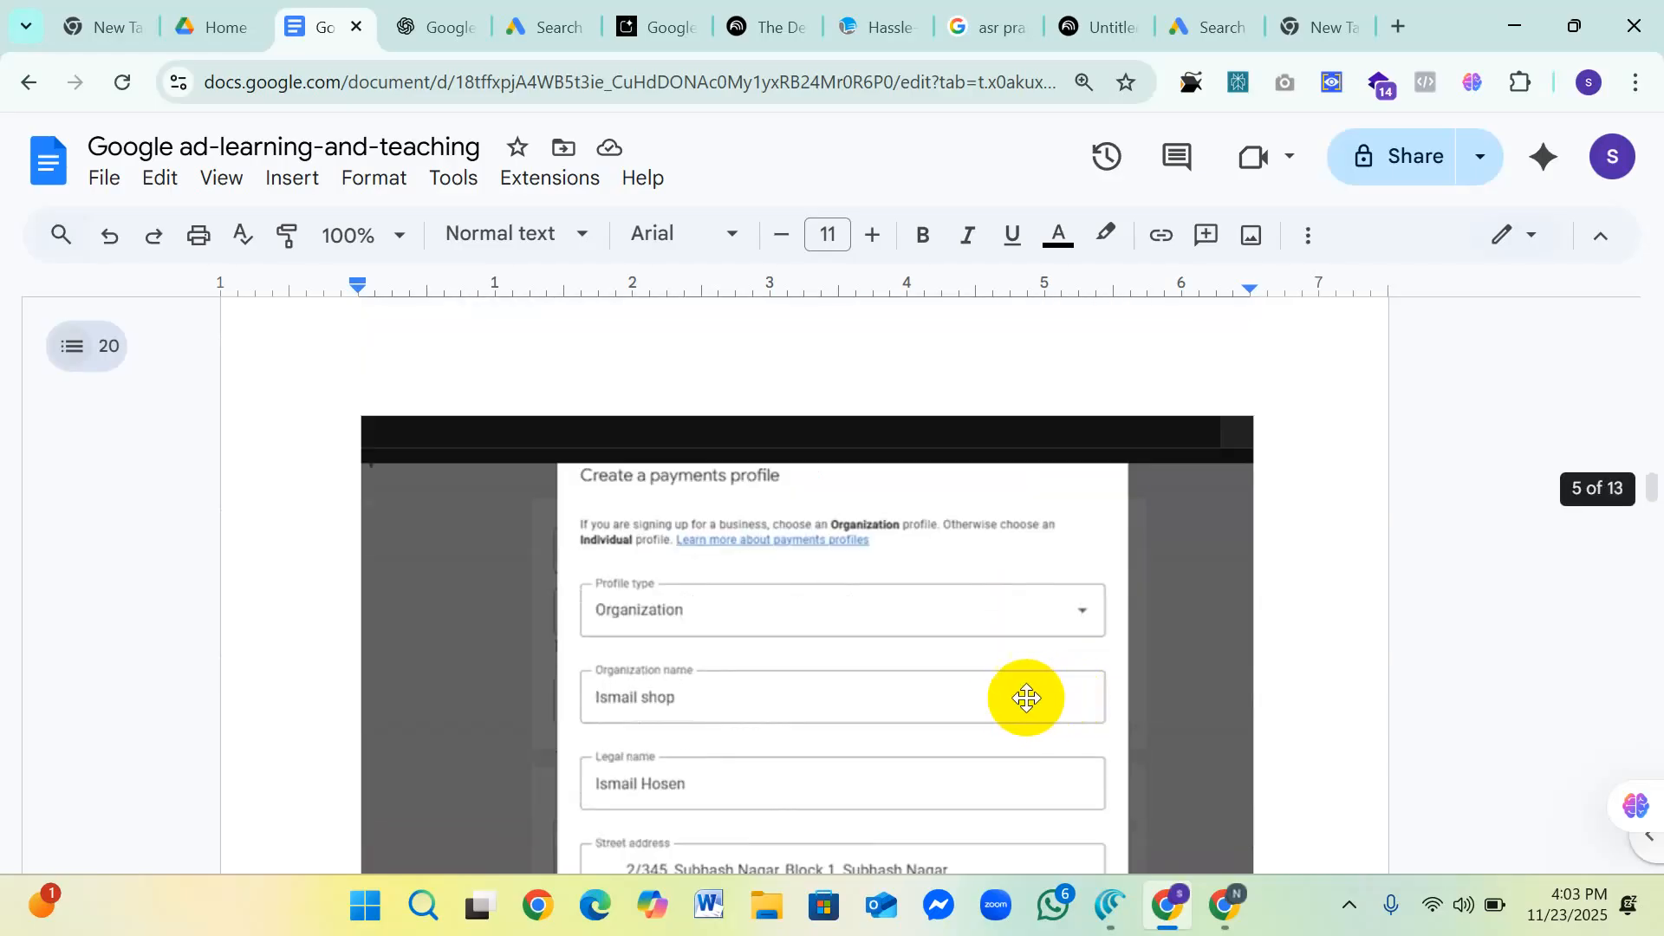
scroll(1019, 698, "down", 2)
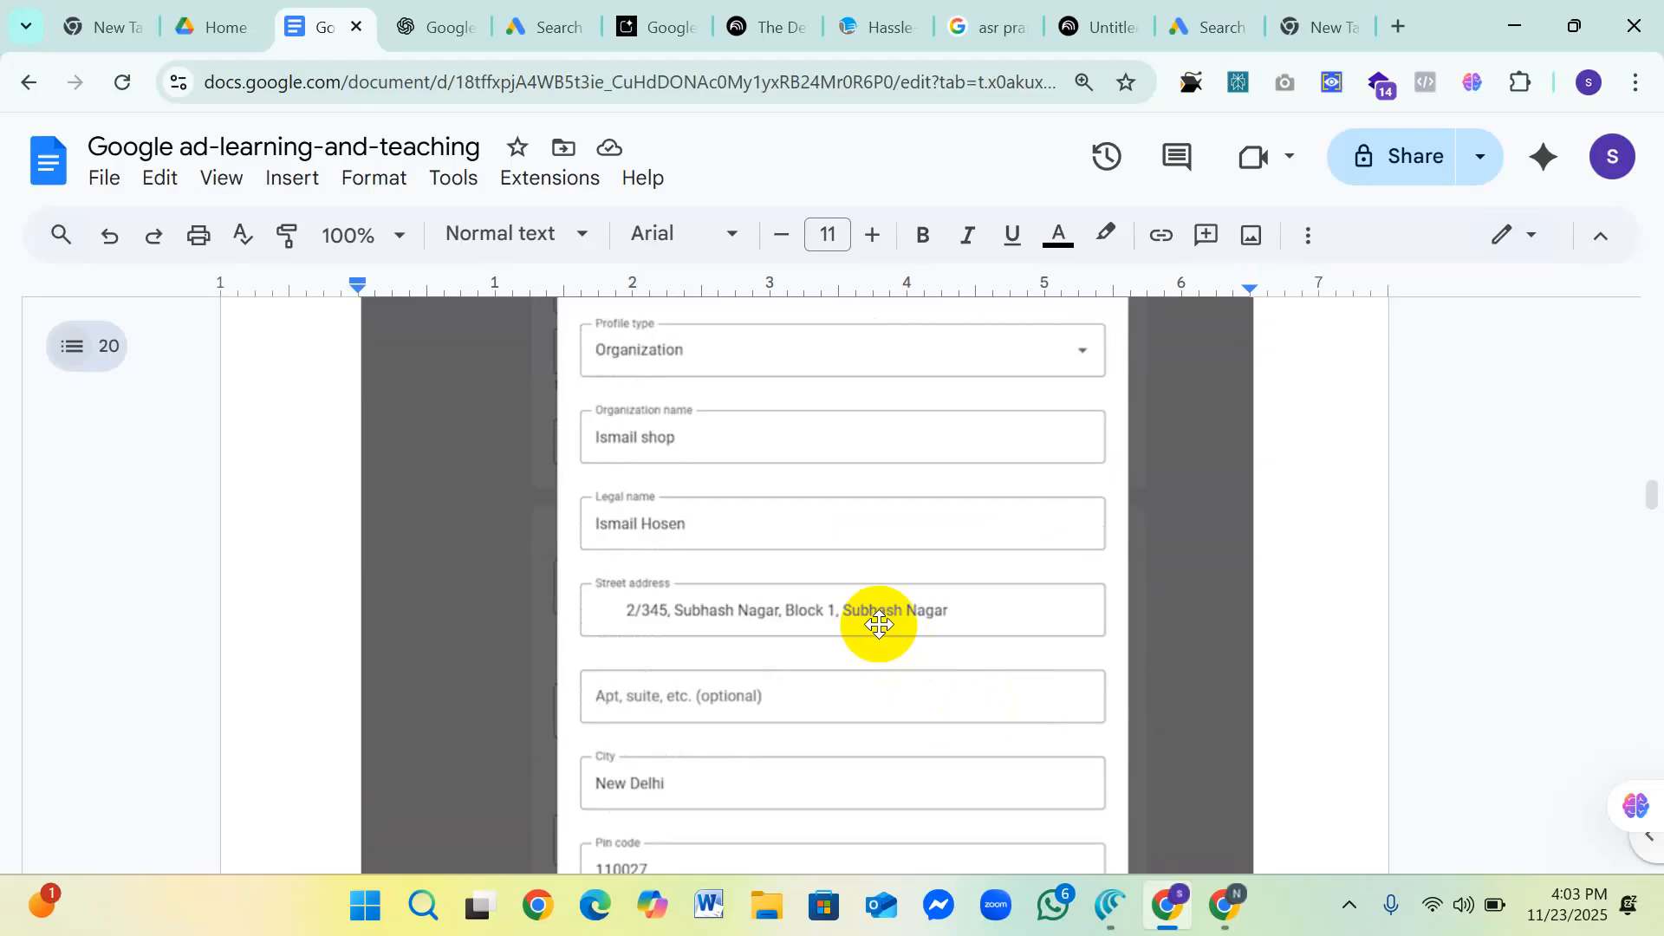
scroll(876, 620, "up", 2)
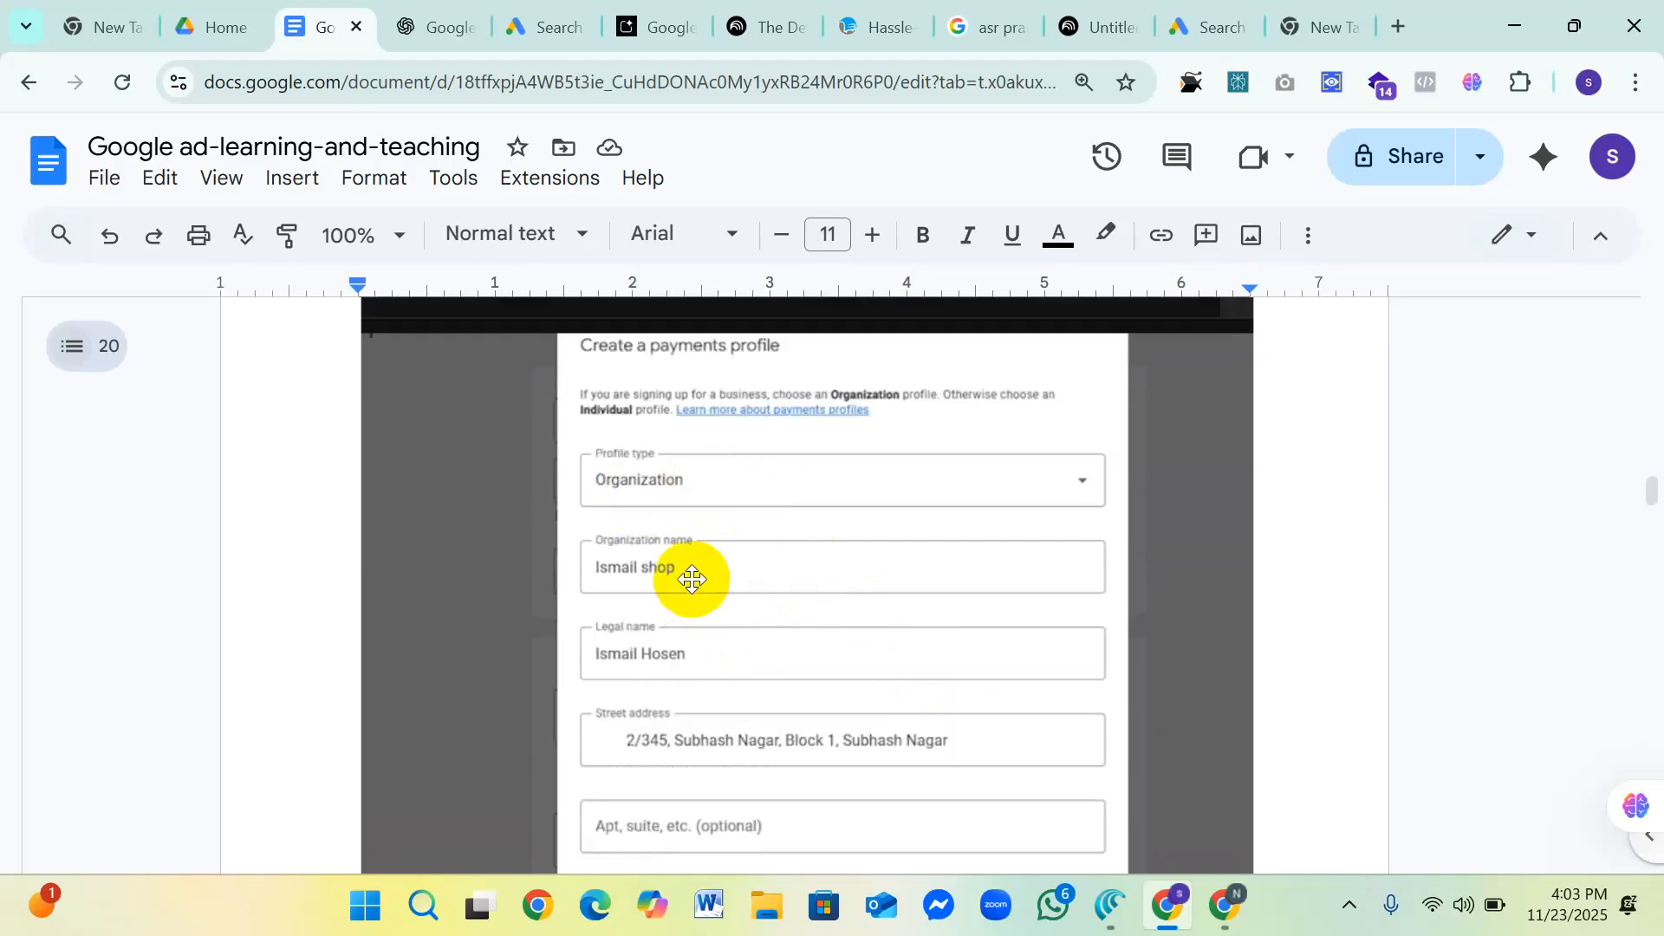
scroll(788, 611, "down", 2)
scroll(762, 606, "down", 2)
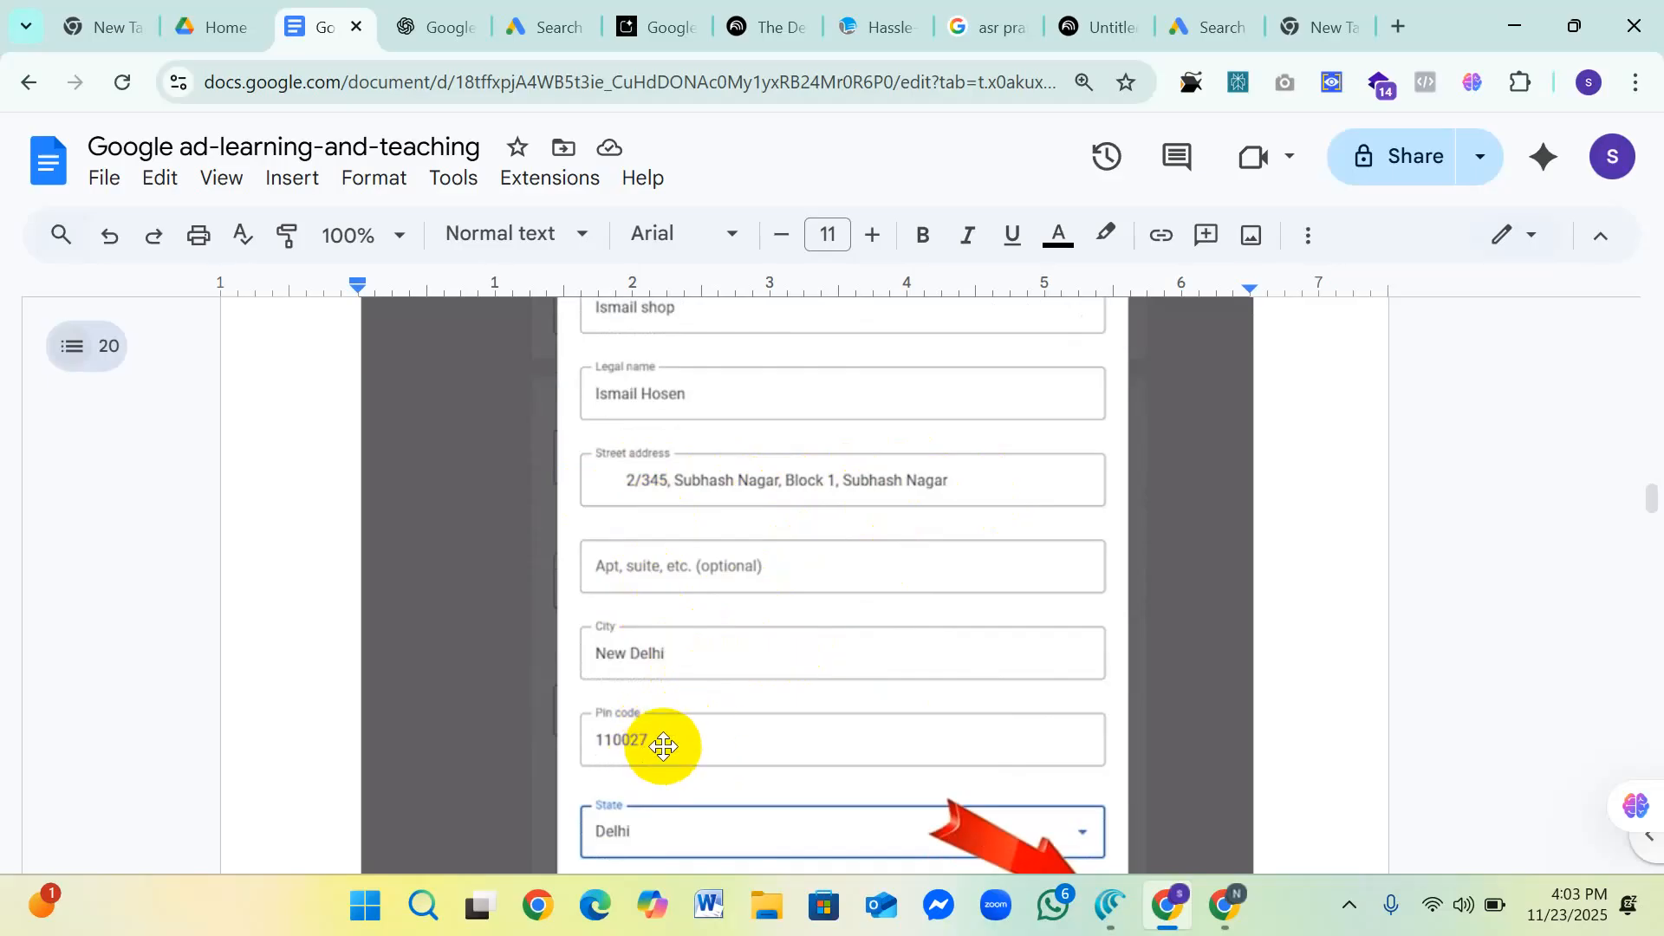
scroll(664, 745, "down", 2)
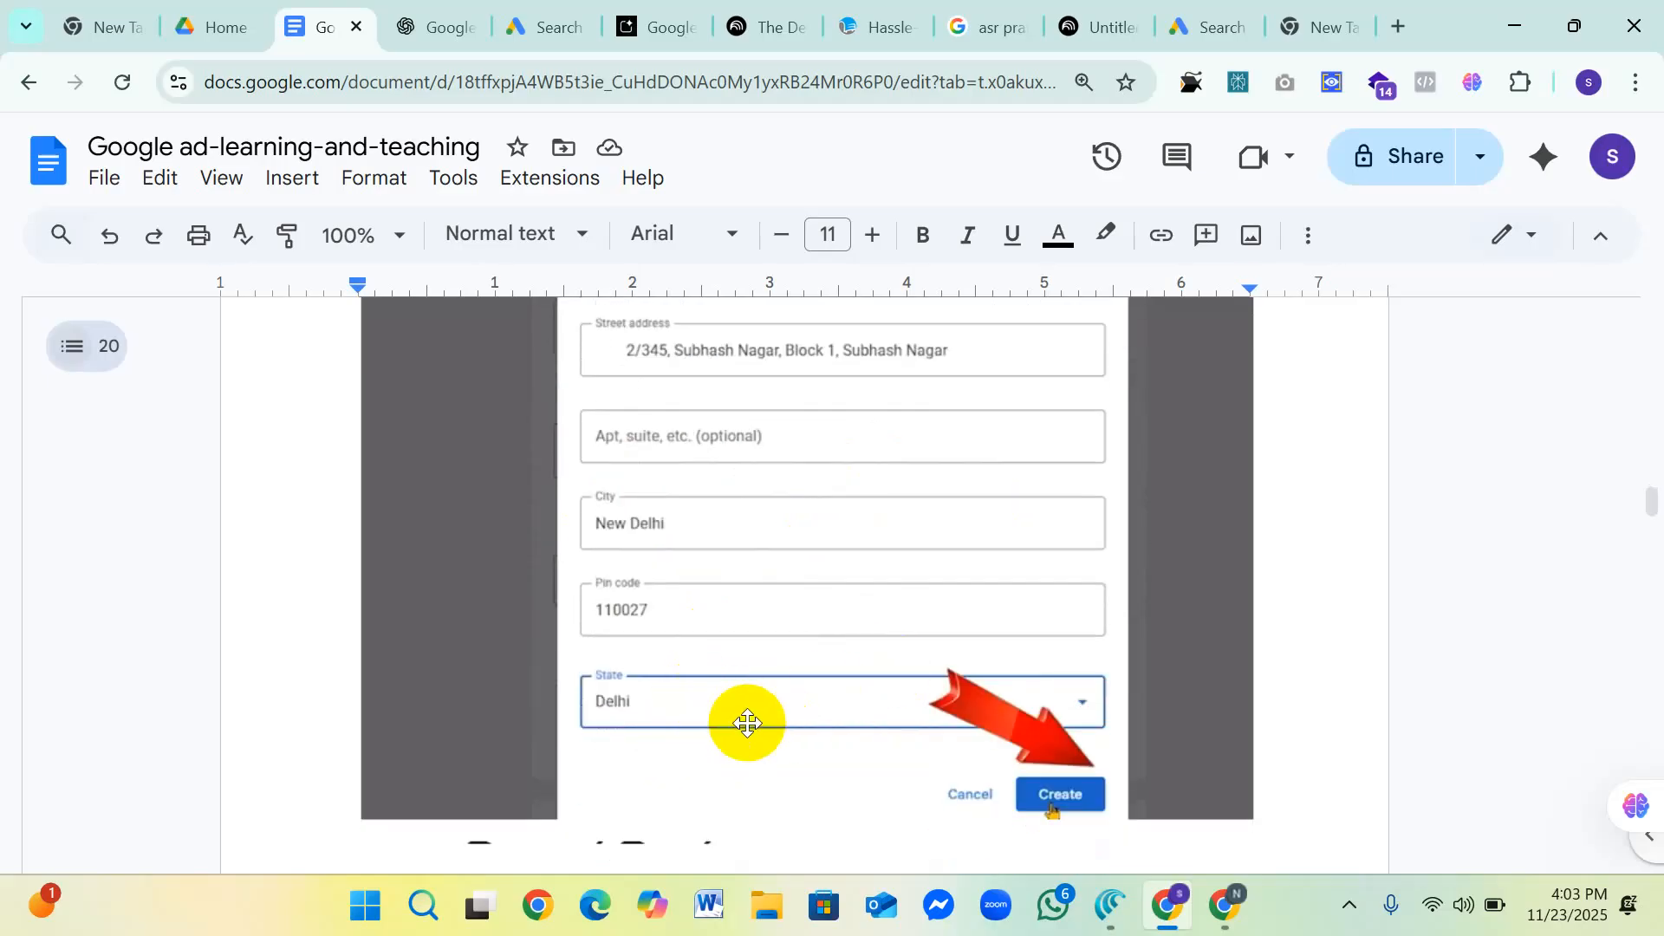
scroll(667, 702, "up", 5)
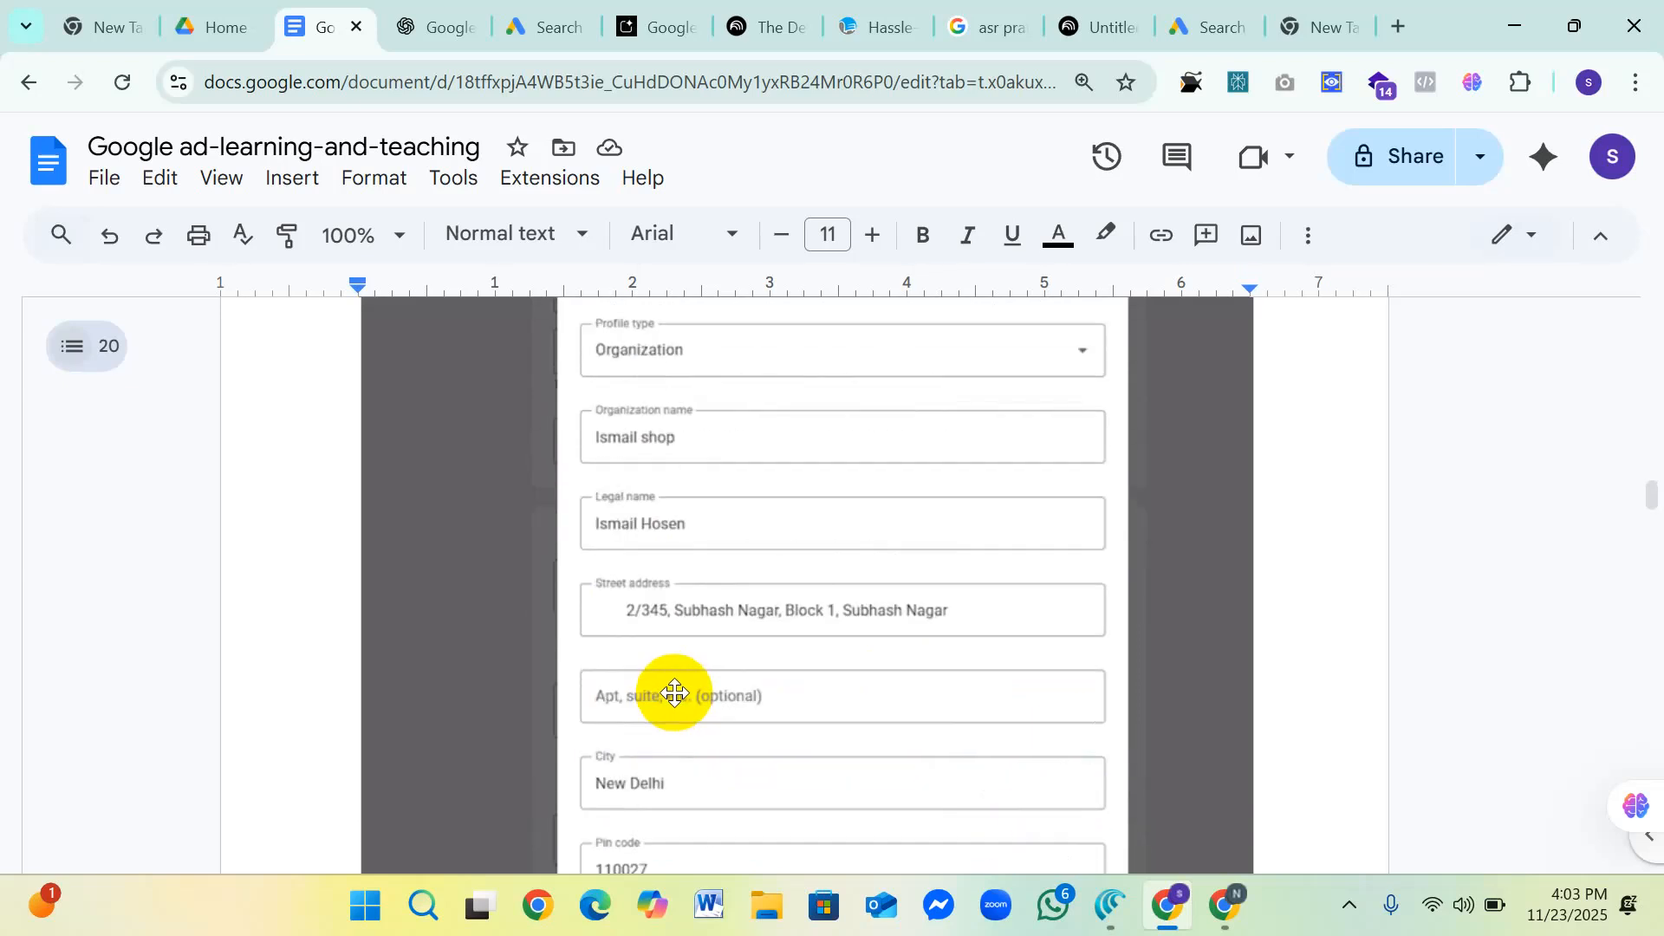
scroll(674, 698, "down", 5)
scroll(1077, 803, "down", 3)
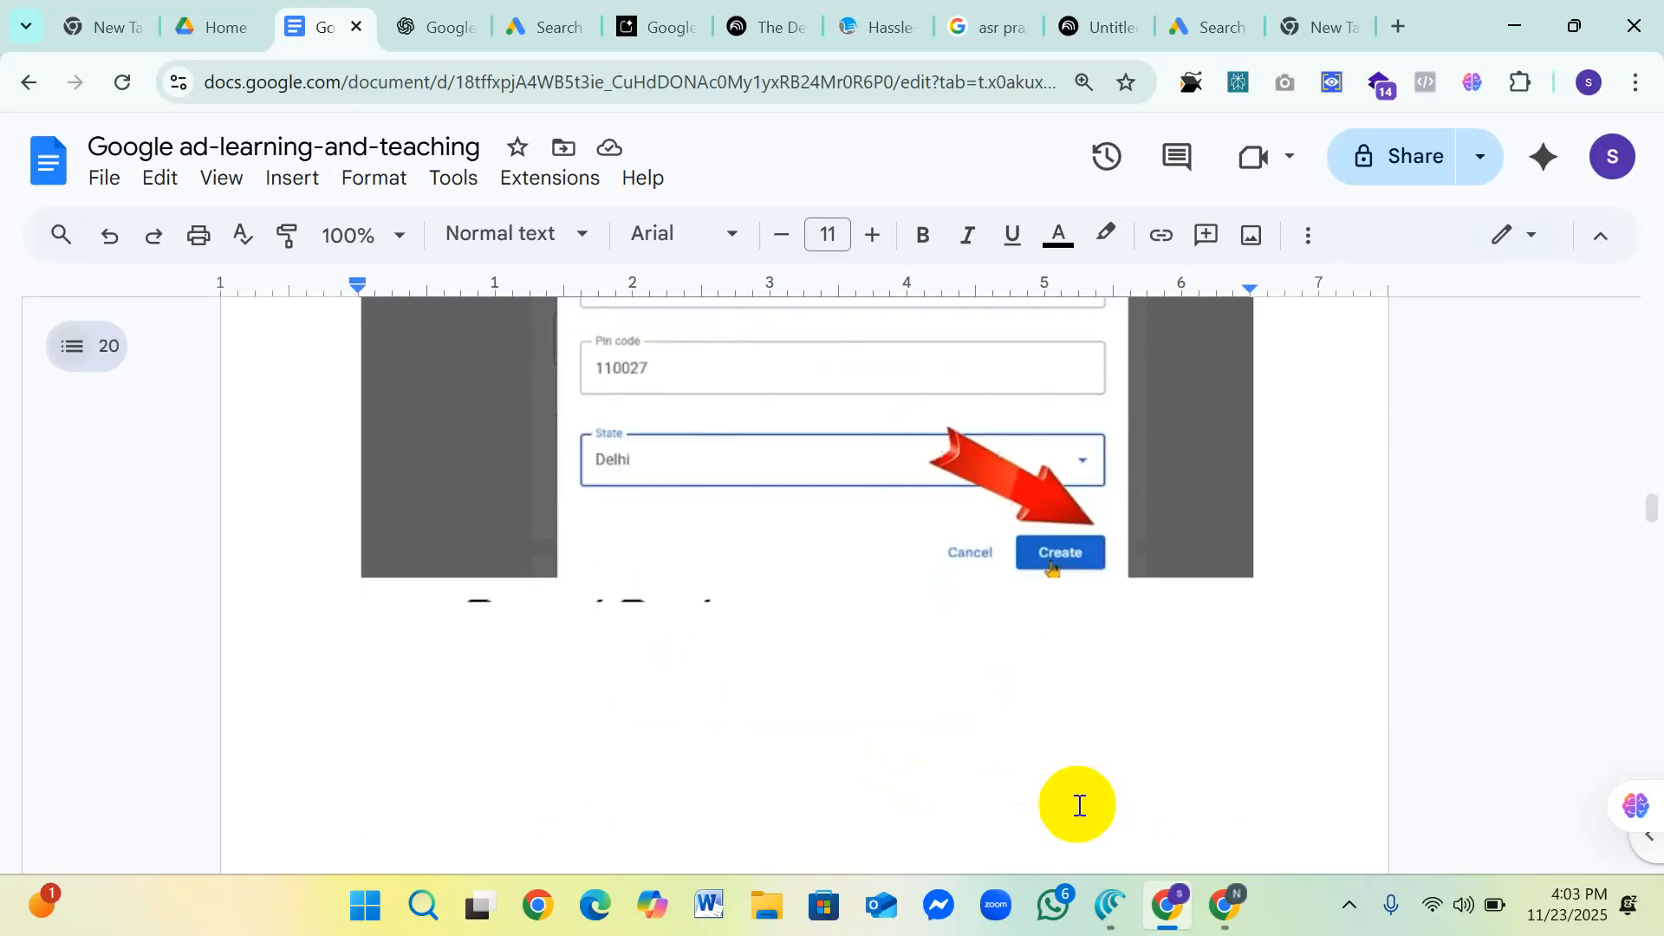
Step: Examine the payment options in the "Add payment method" screenshot, including the highlighted "Pay with Bank transfer"
scroll(816, 677, "up", 10)
scroll(813, 689, "down", 9)
scroll(806, 694, "up", 2)
scroll(810, 699, "down", 3)
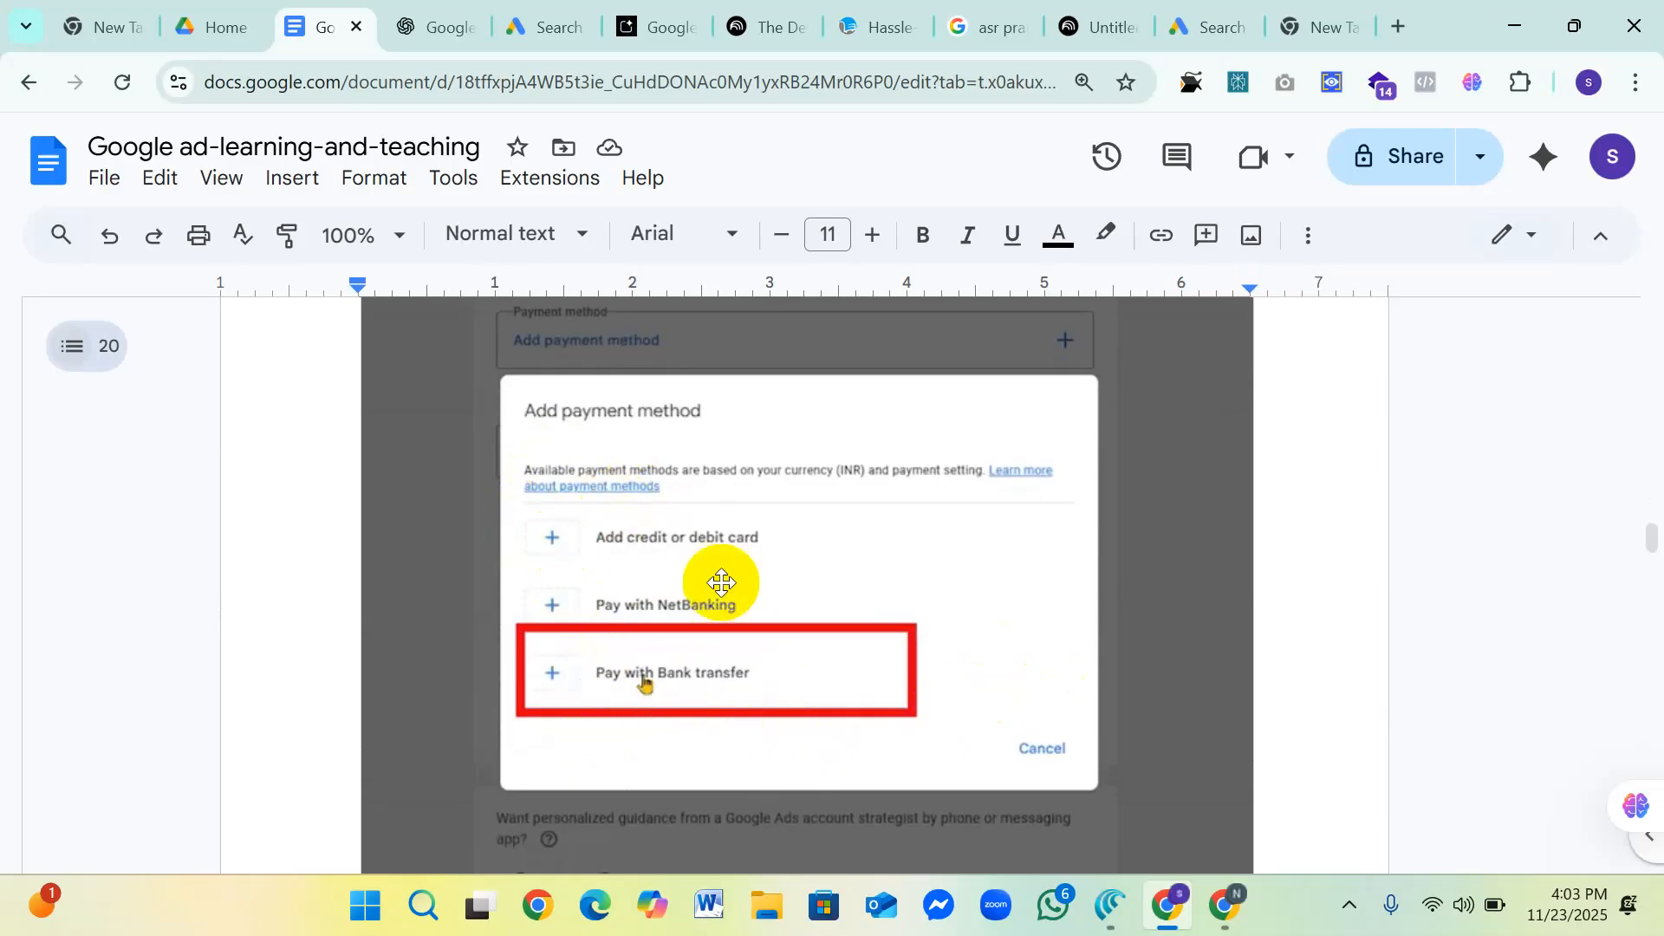
scroll(728, 584, "up", 3)
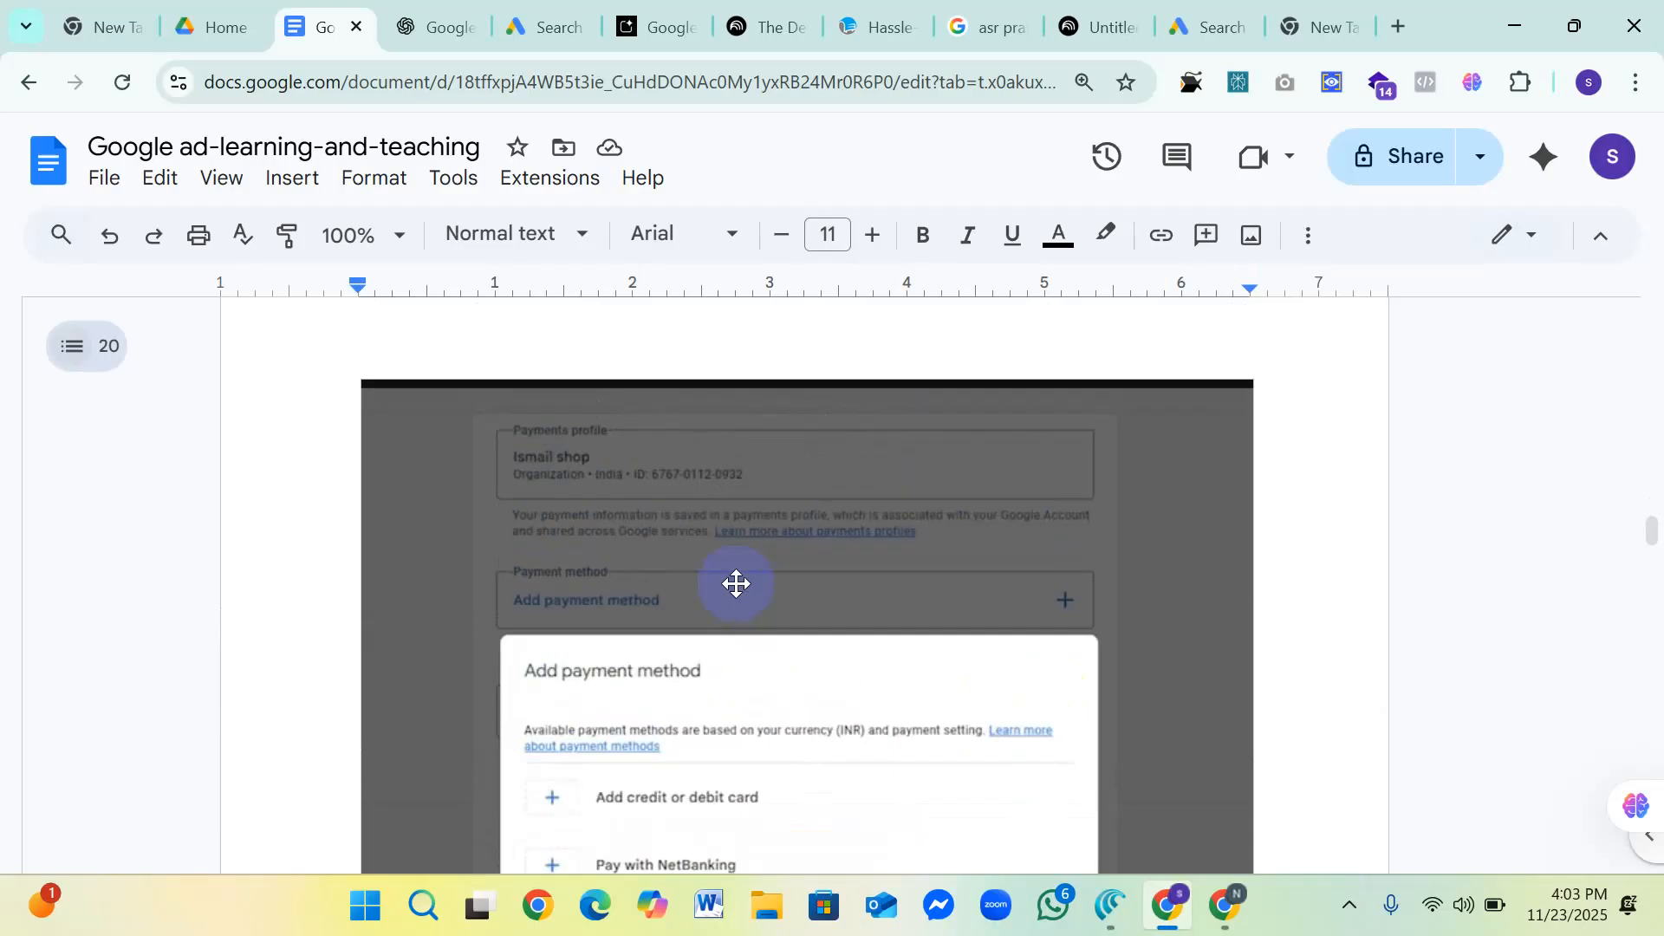
scroll(736, 583, "down", 5)
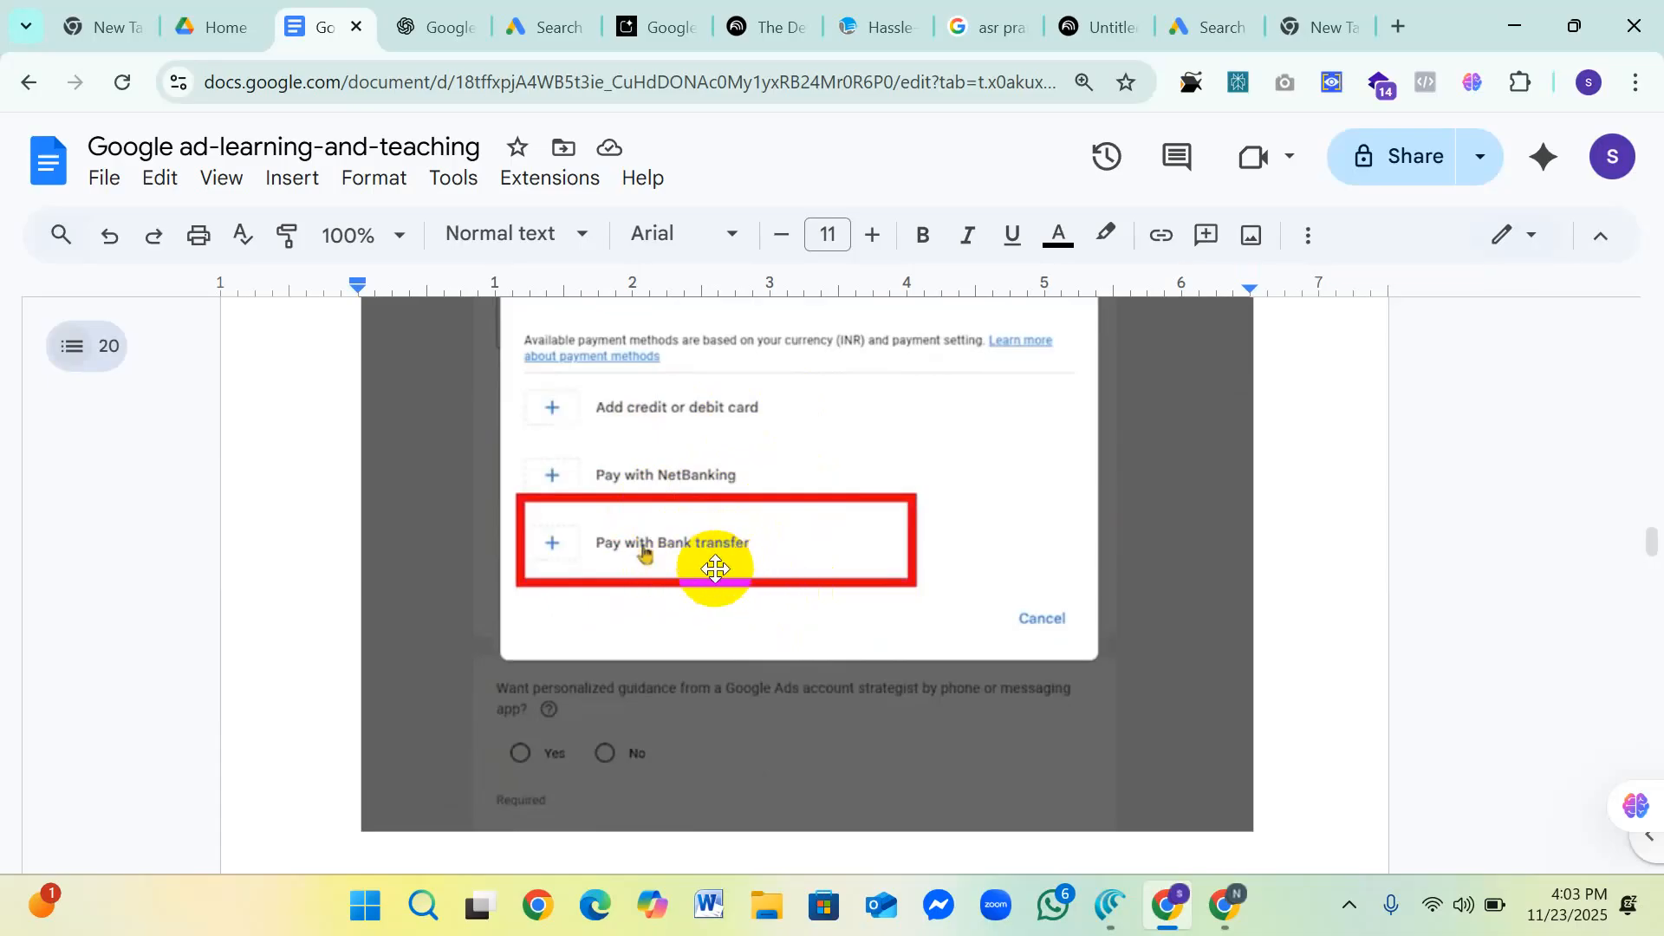
scroll(714, 568, "down", 8)
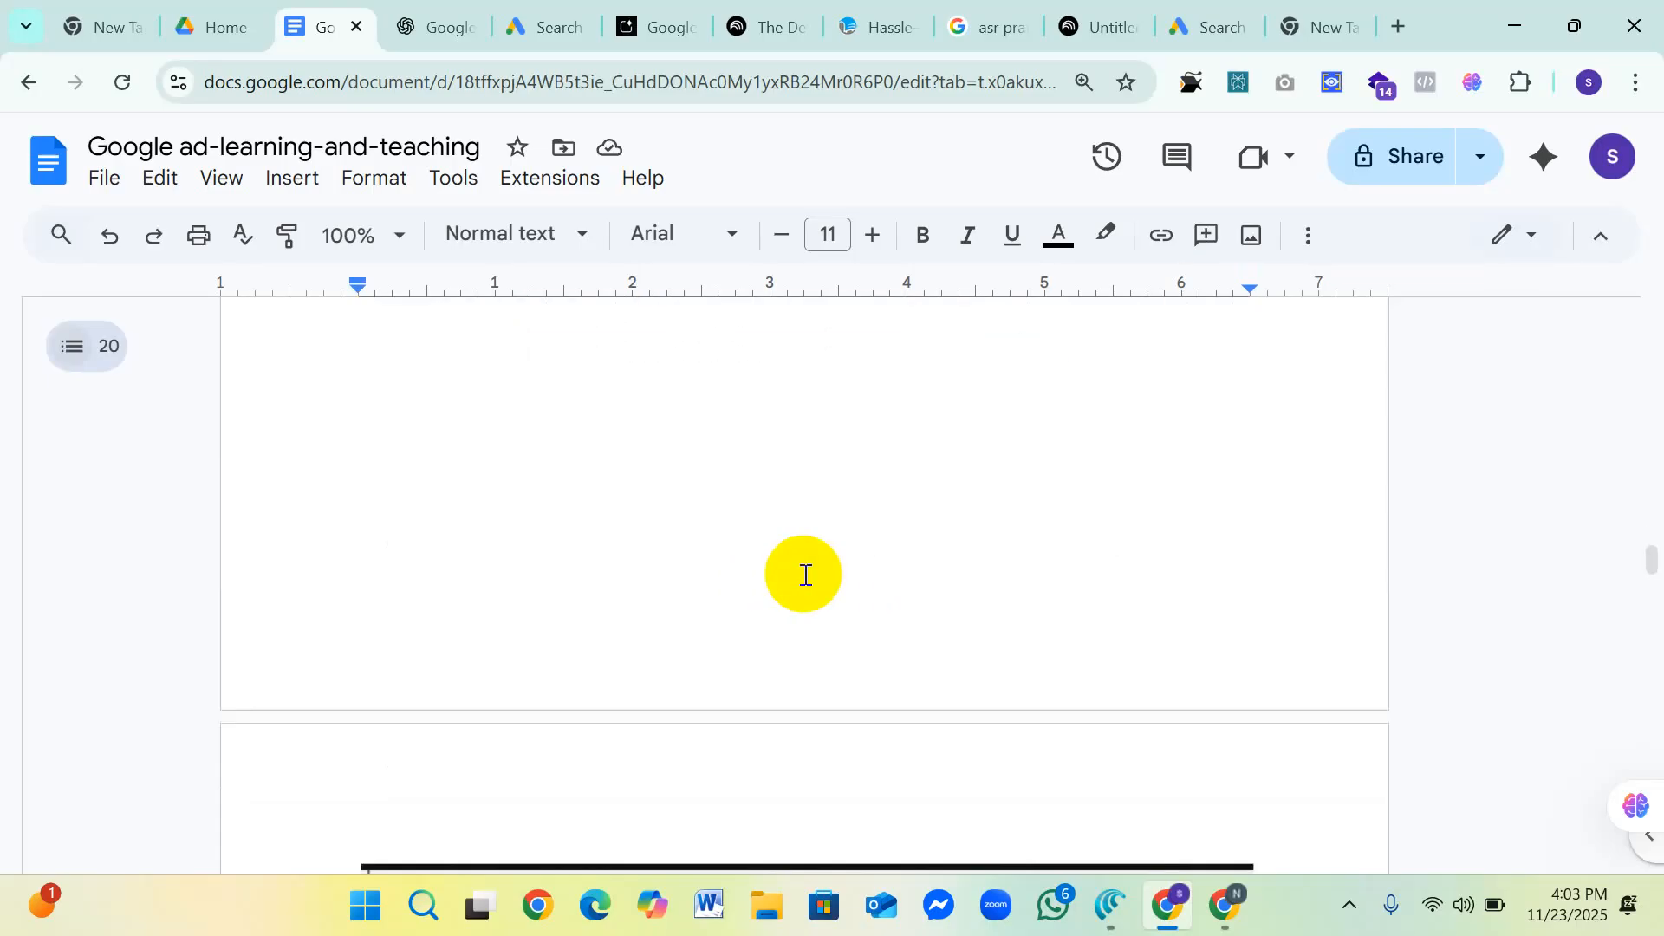
scroll(805, 574, "down", 3)
scroll(815, 562, "up", 9)
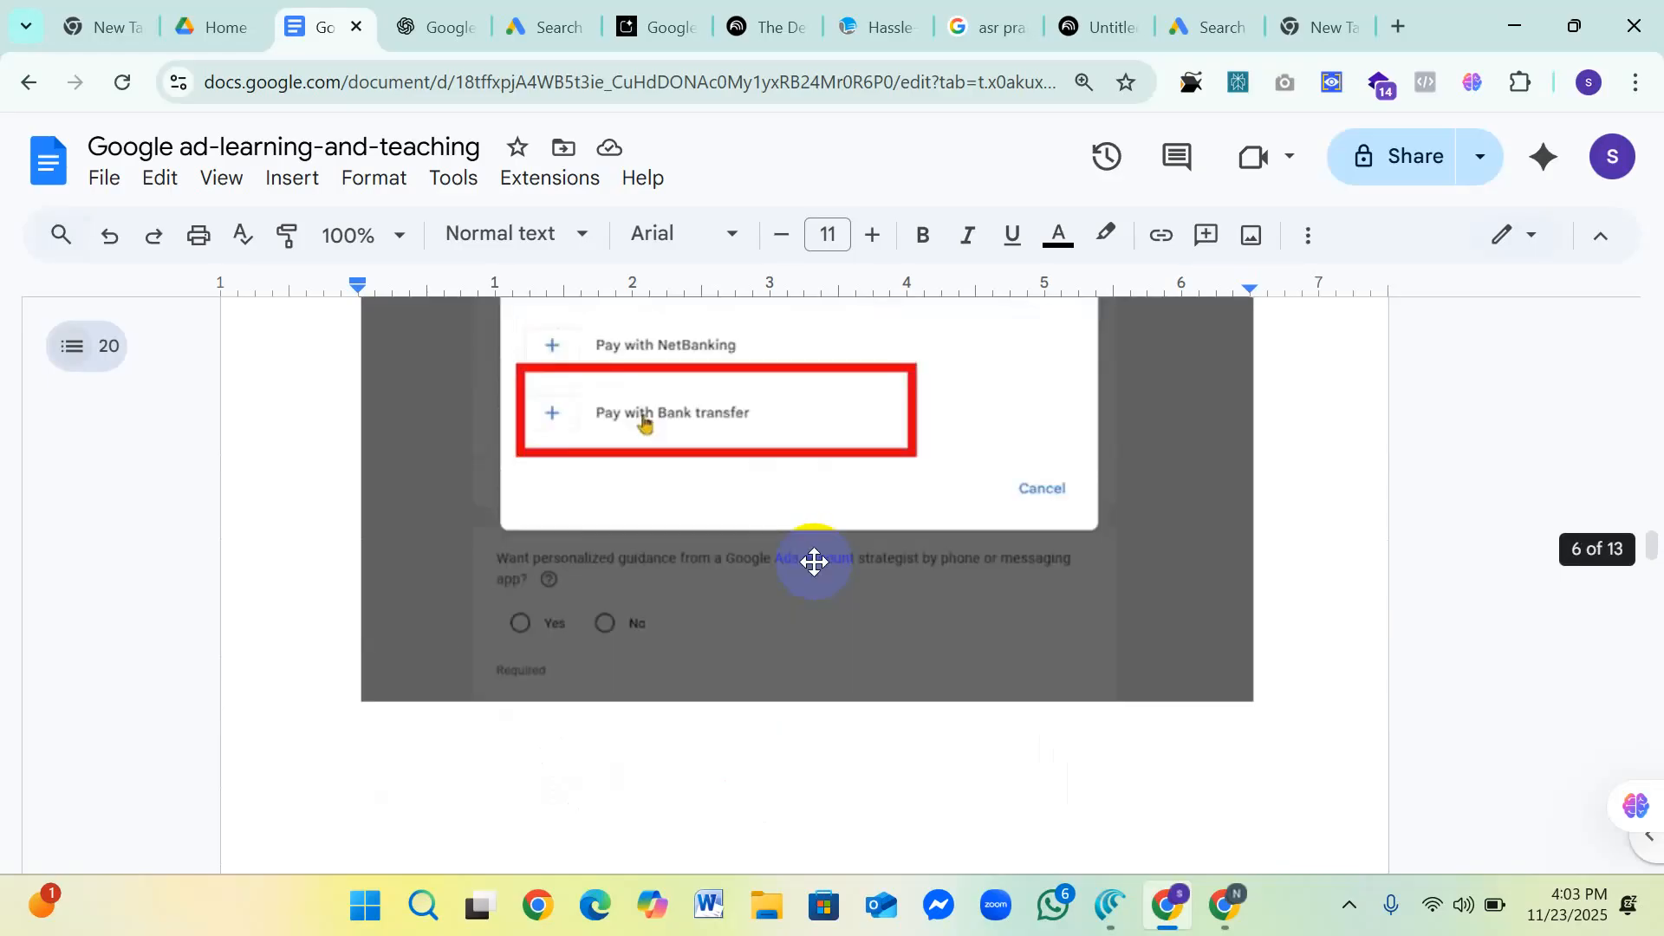
Step: Examine the payments profile screenshot, covering the bank transfer method, Google Ads Terms checkbox, personalized guidance choice and Submit button
scroll(814, 562, "down", 9)
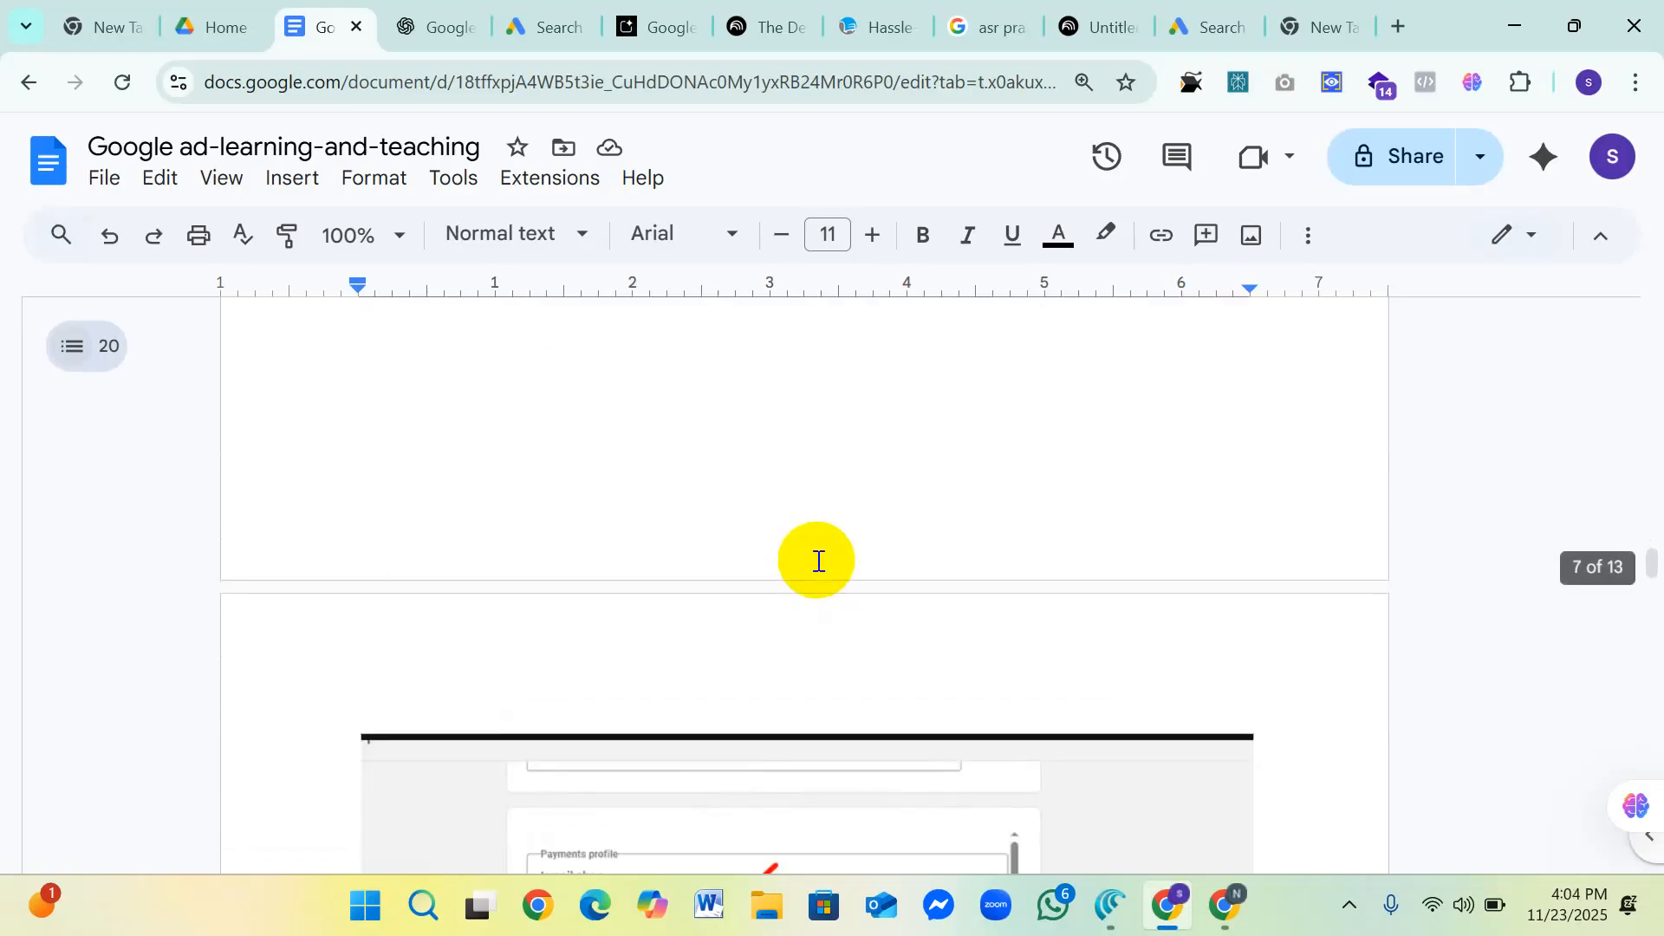
scroll(821, 562, "down", 2)
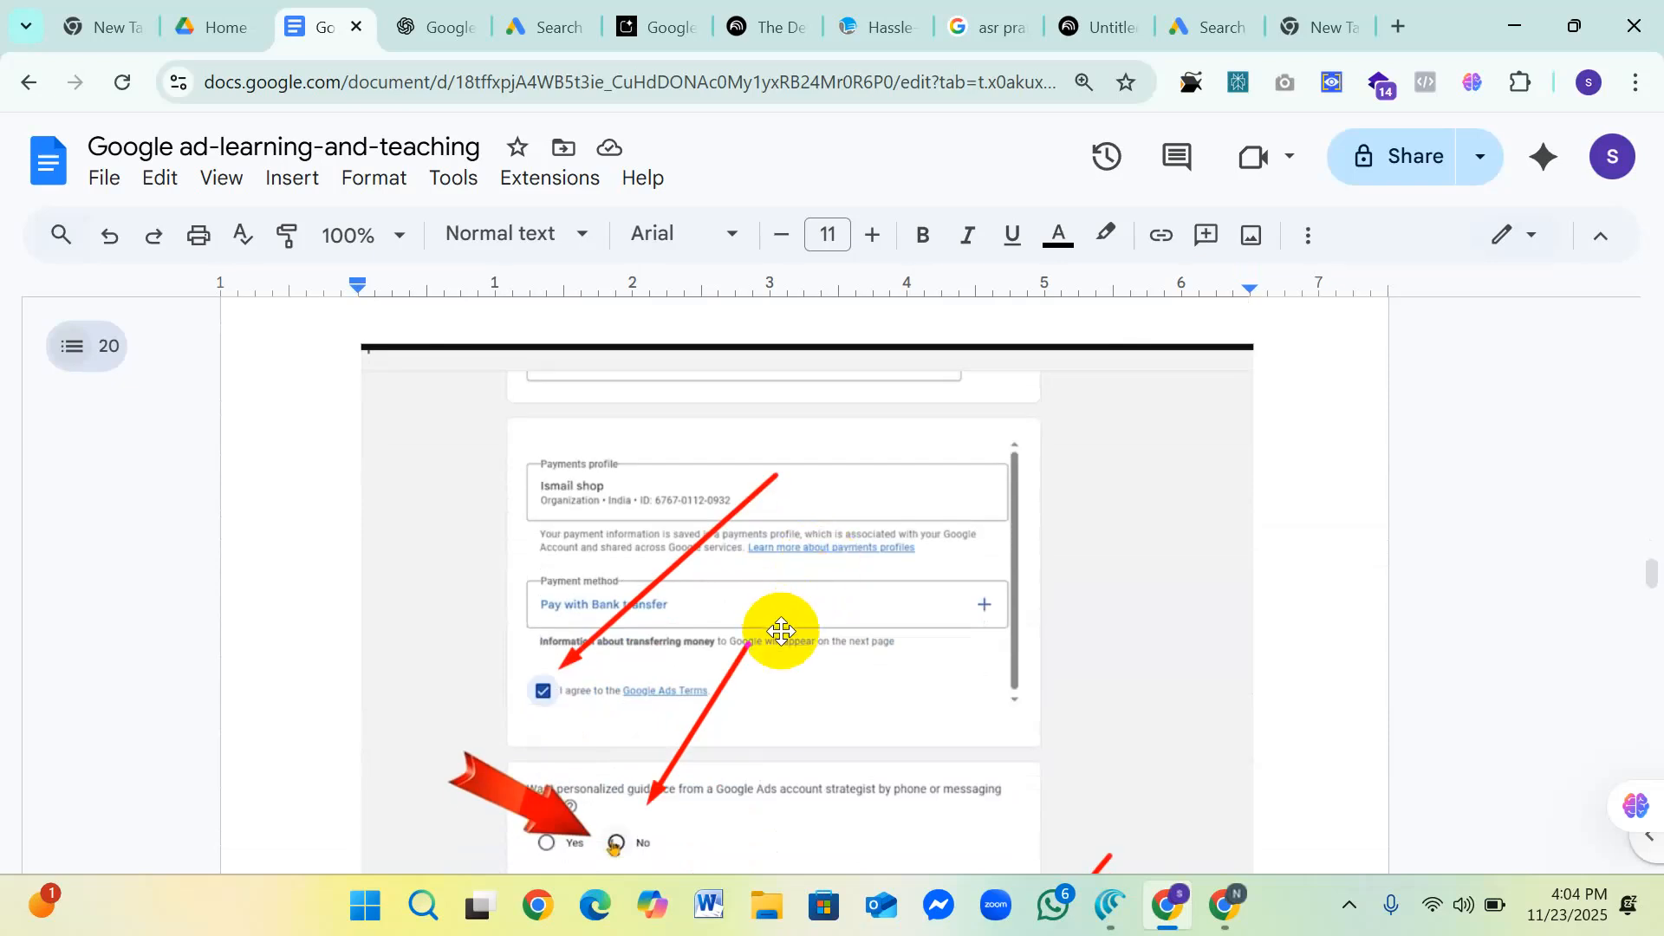
scroll(606, 505, "up", 2)
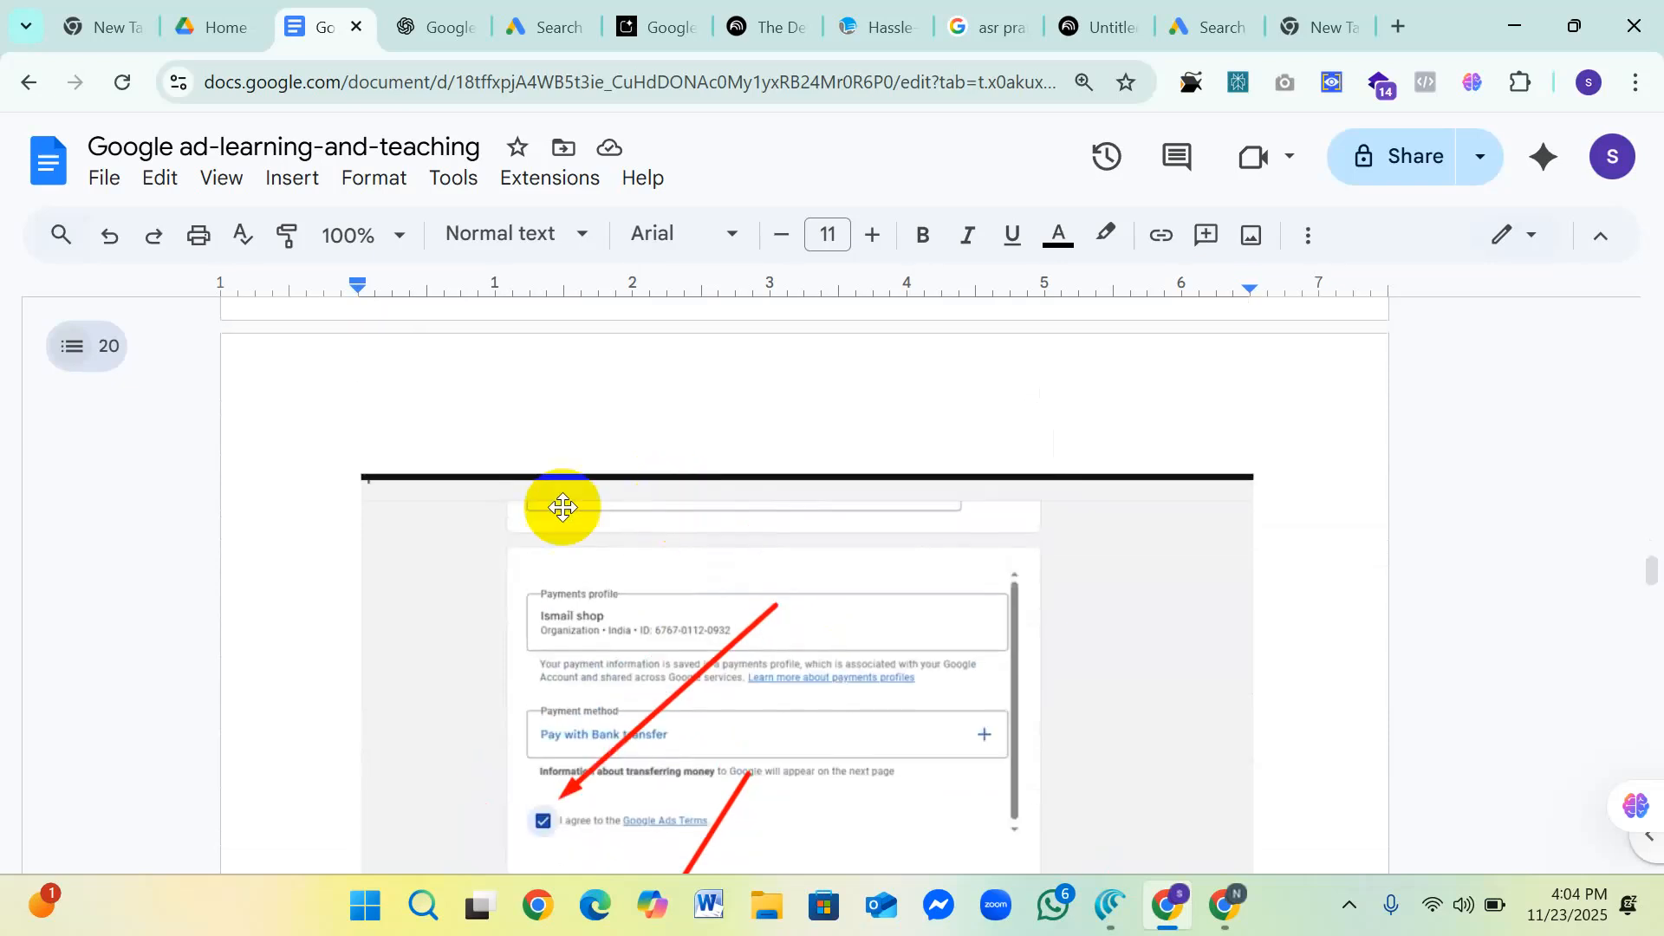
scroll(670, 561, "down", 2)
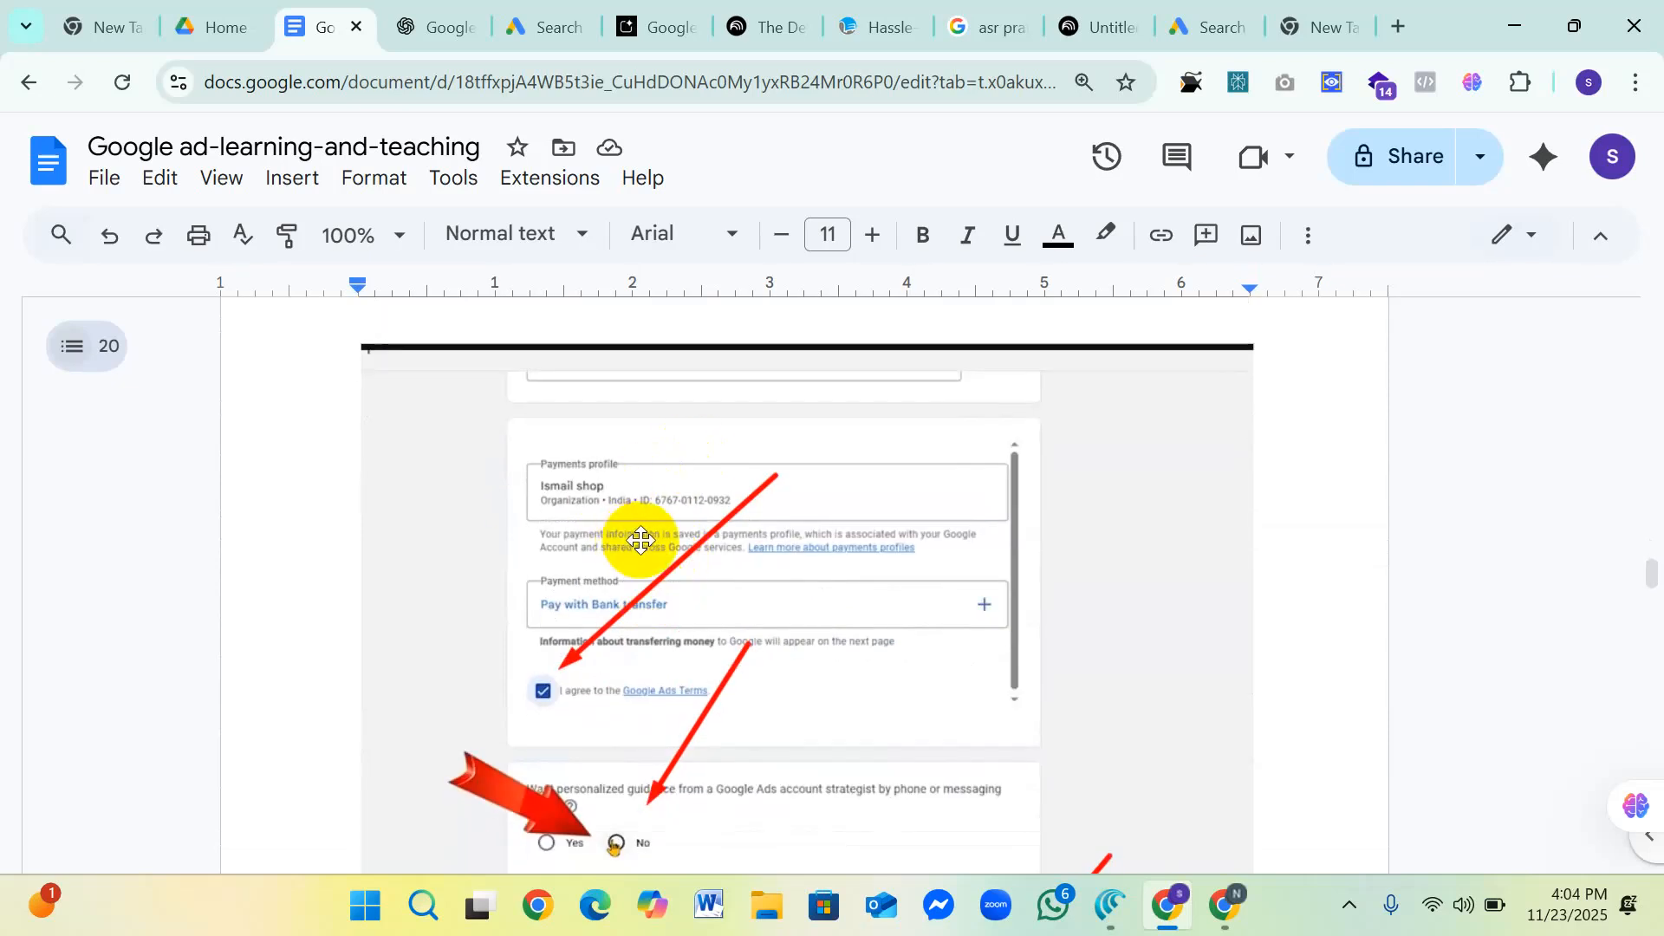
scroll(667, 652, "down", 2)
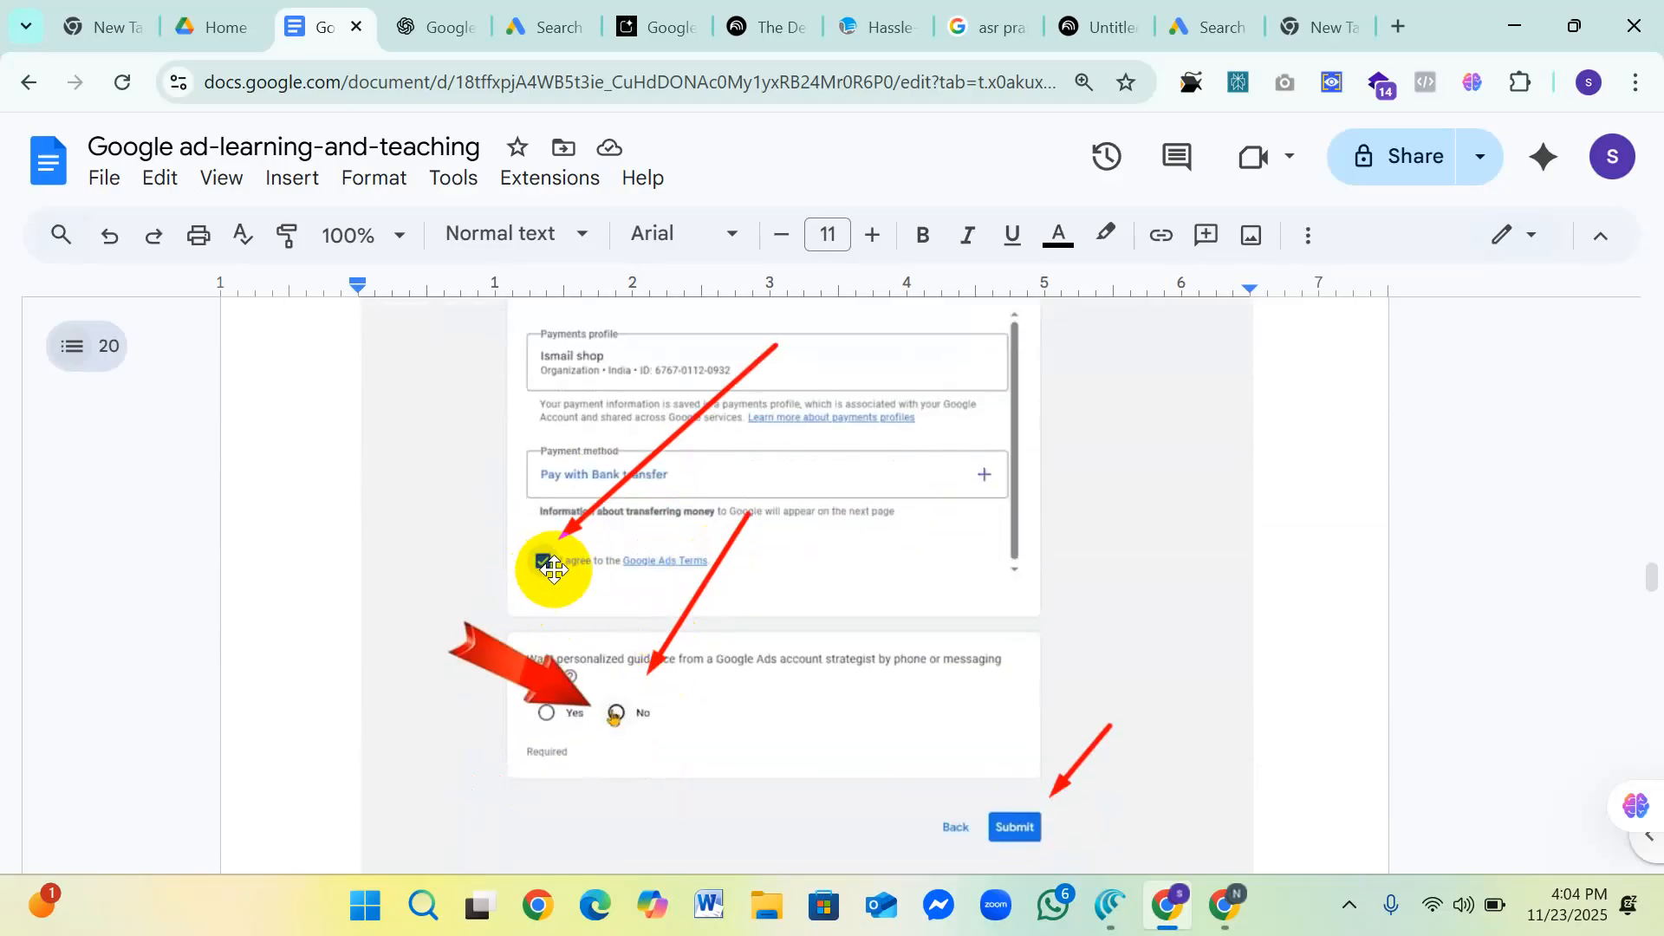
scroll(607, 498, "up", 2)
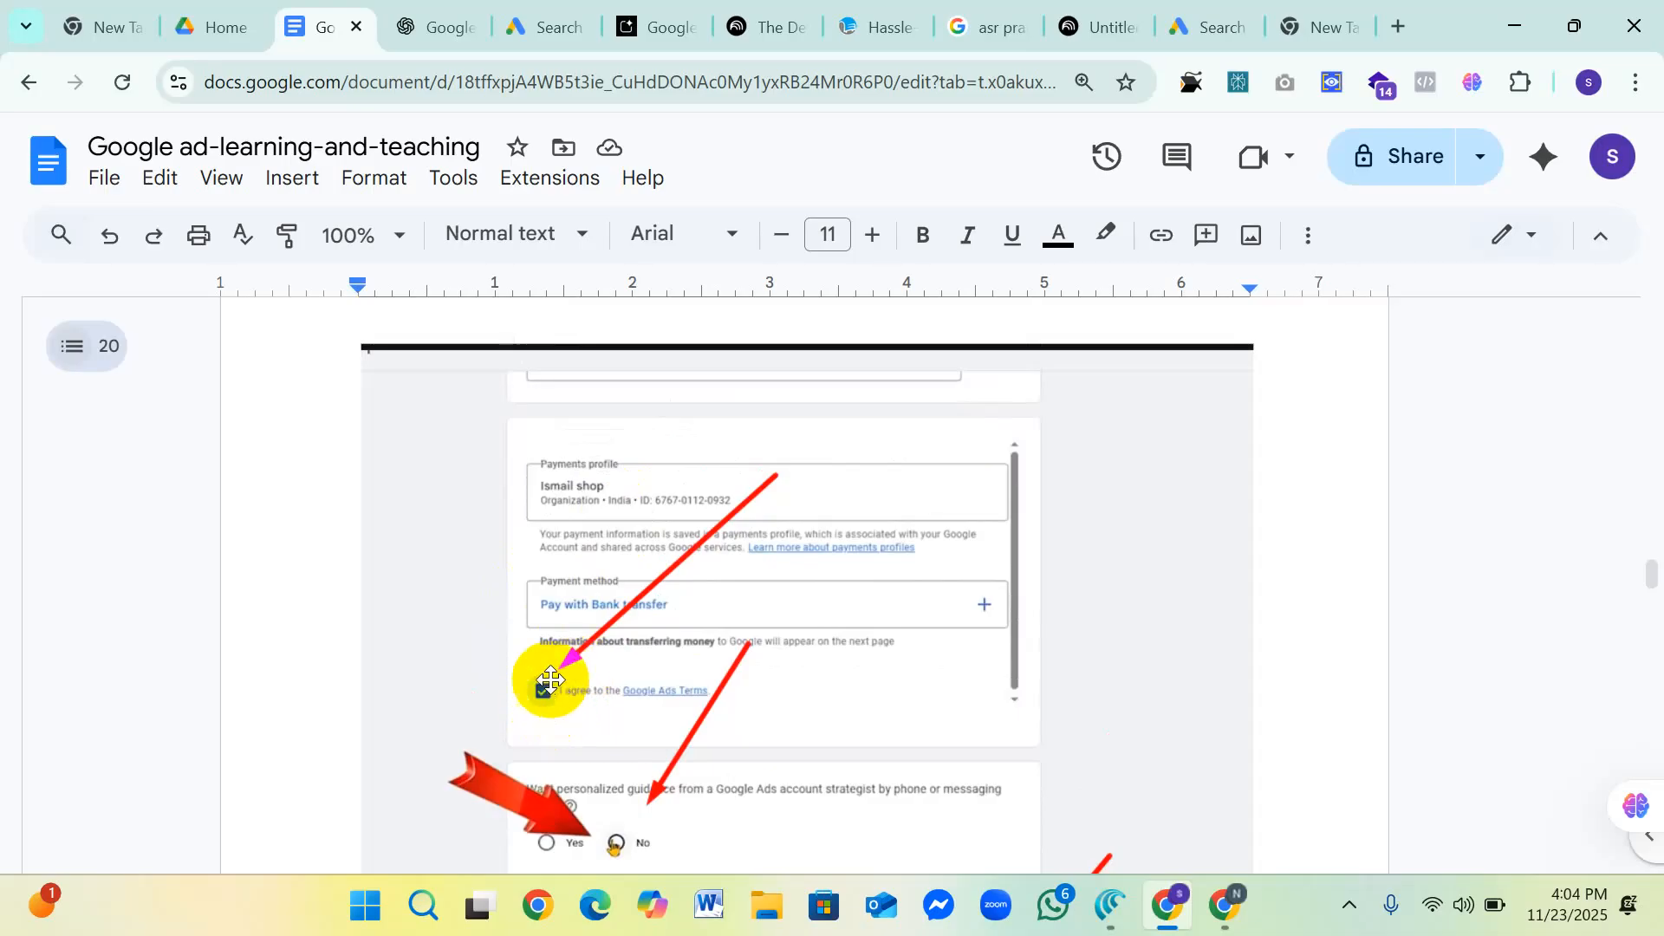
scroll(722, 605, "down", 2)
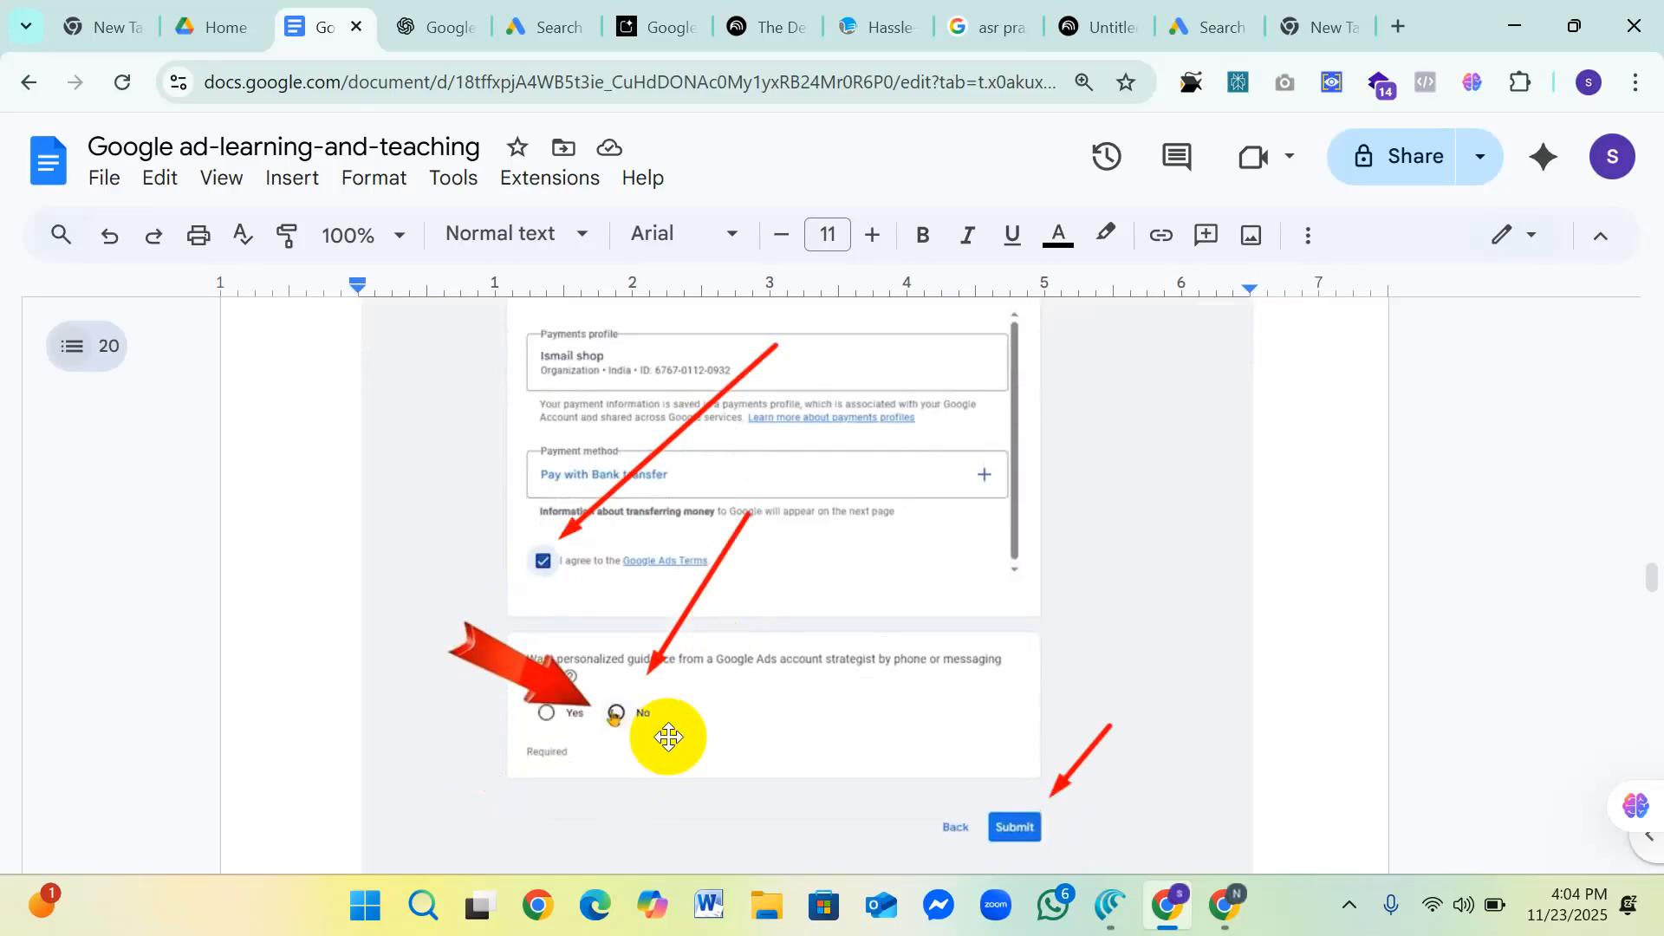
scroll(705, 713, "up", 2)
scroll(705, 713, "down", 2)
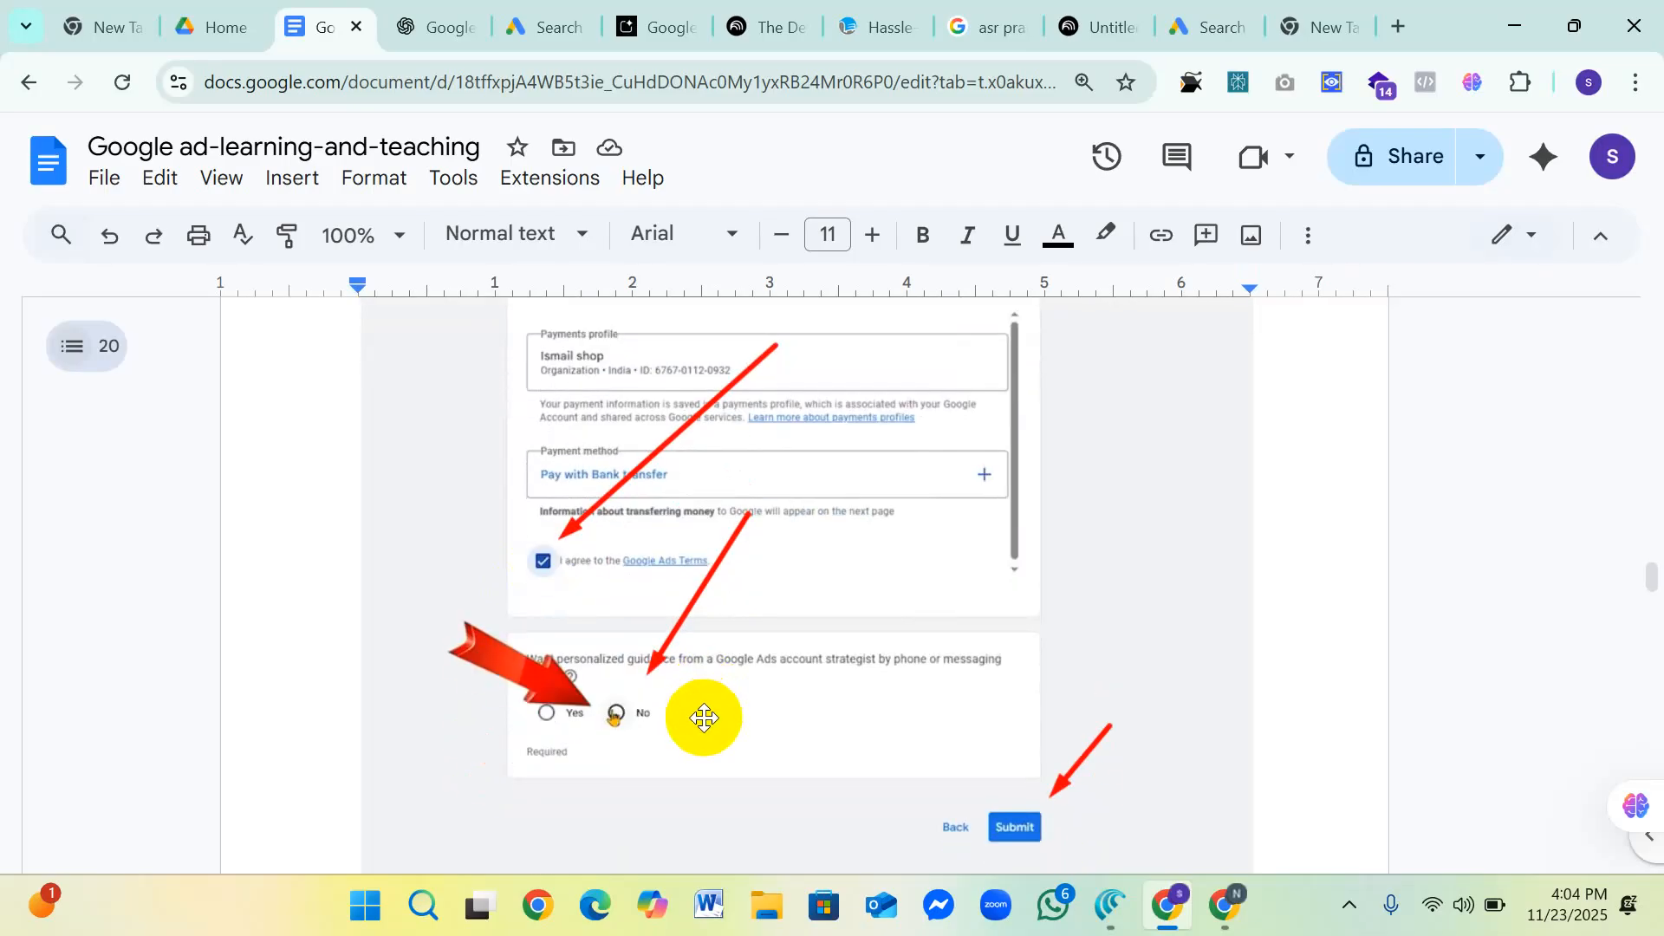
Step: Read the three numbered instructions in the "Save this page for reference" screenshot
scroll(704, 717, "down", 8)
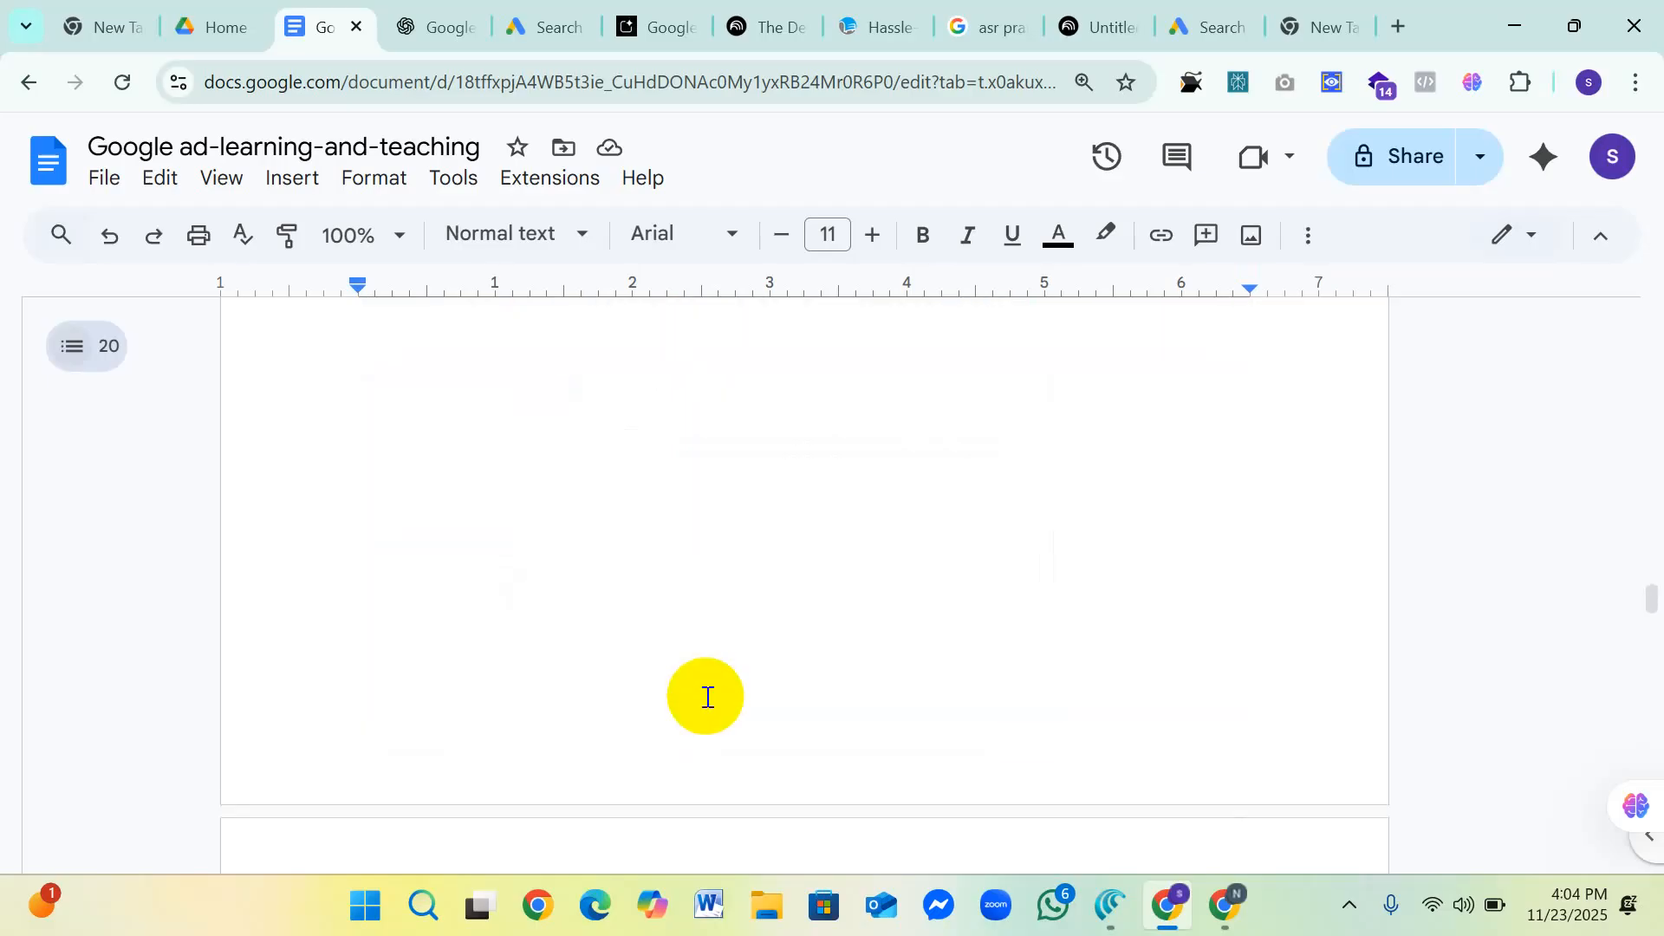
scroll(707, 697, "down", 5)
scroll(751, 679, "up", 1)
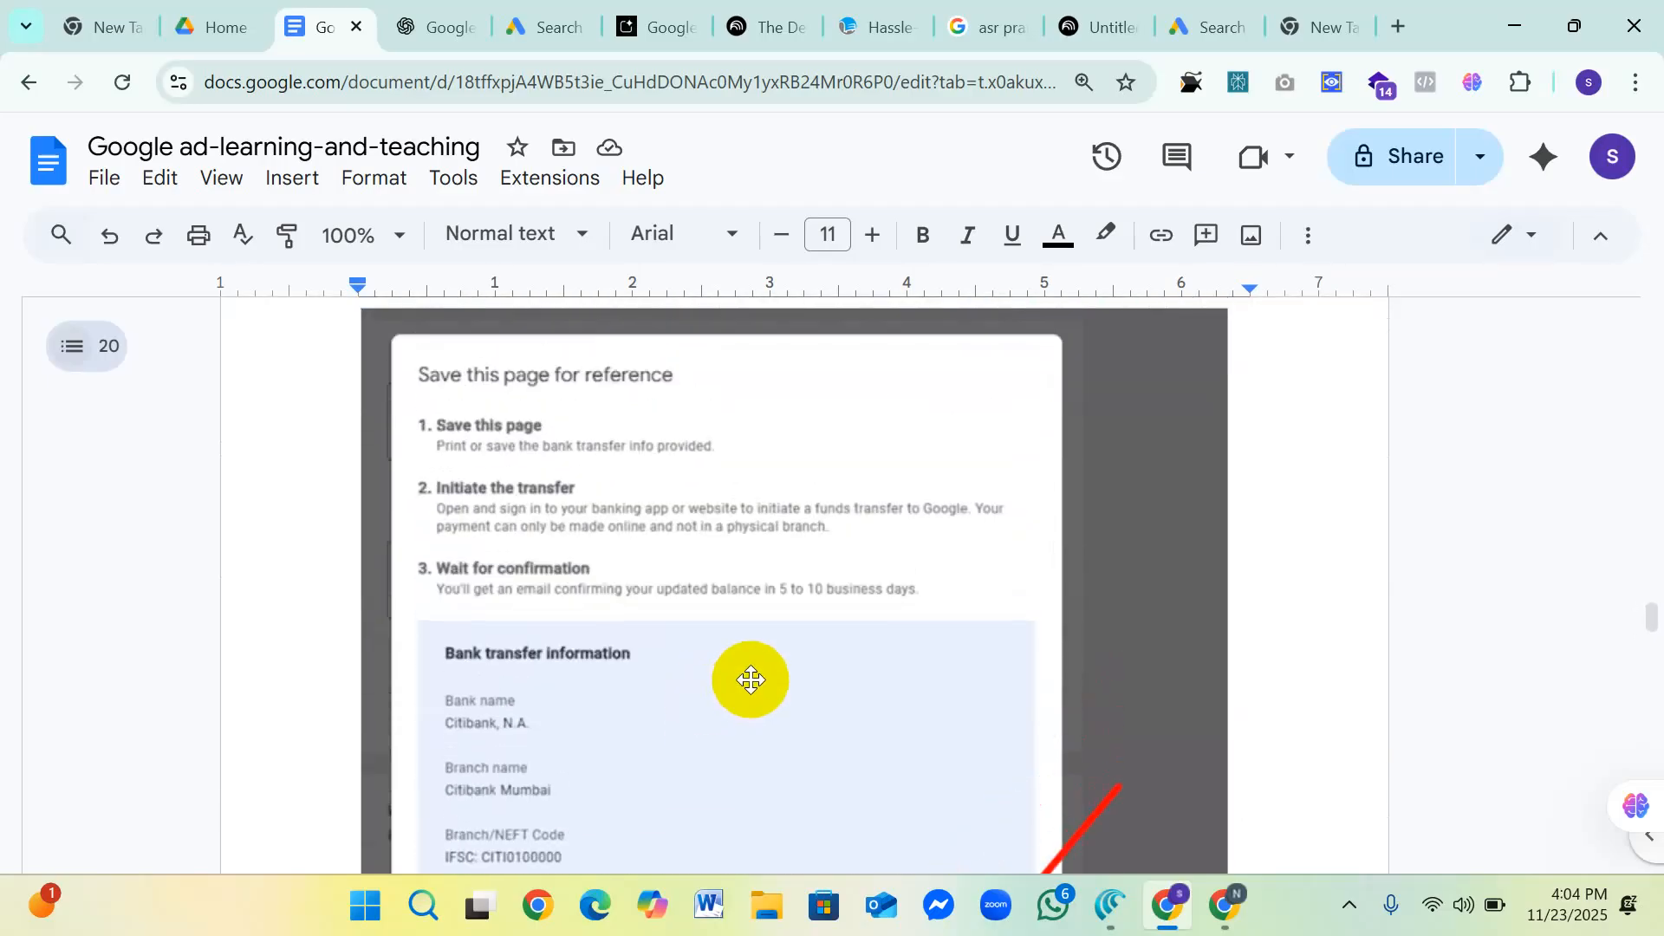
scroll(744, 676, "down", 4)
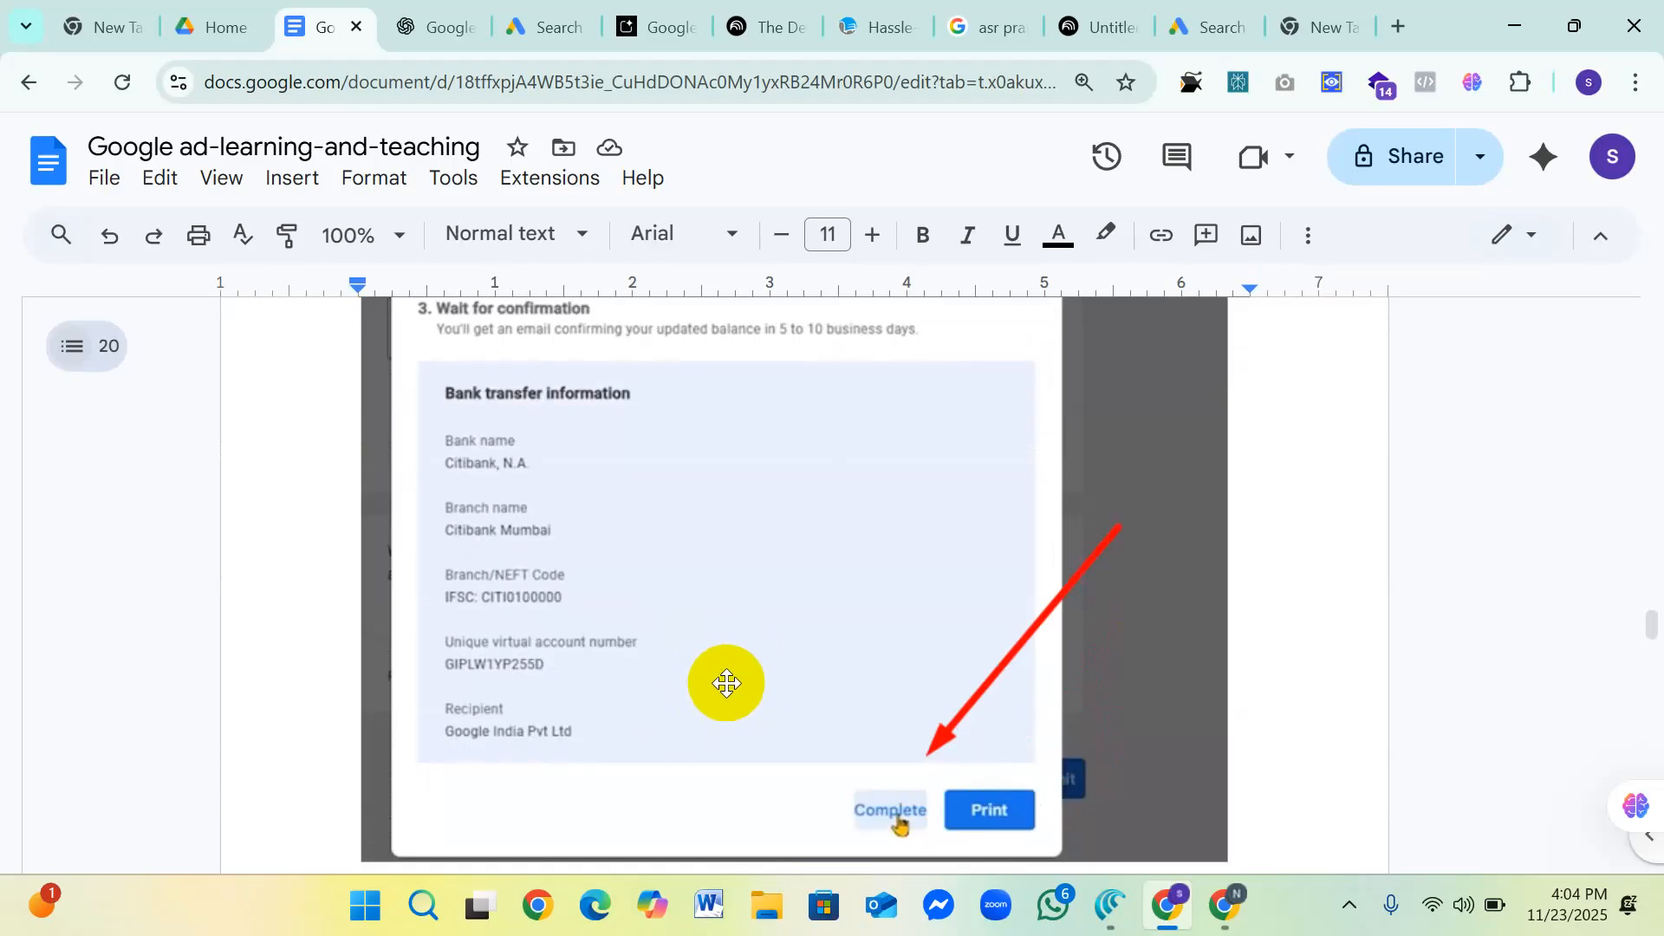
scroll(627, 661, "up", 3)
scroll(650, 658, "down", 2)
scroll(655, 656, "up", 2)
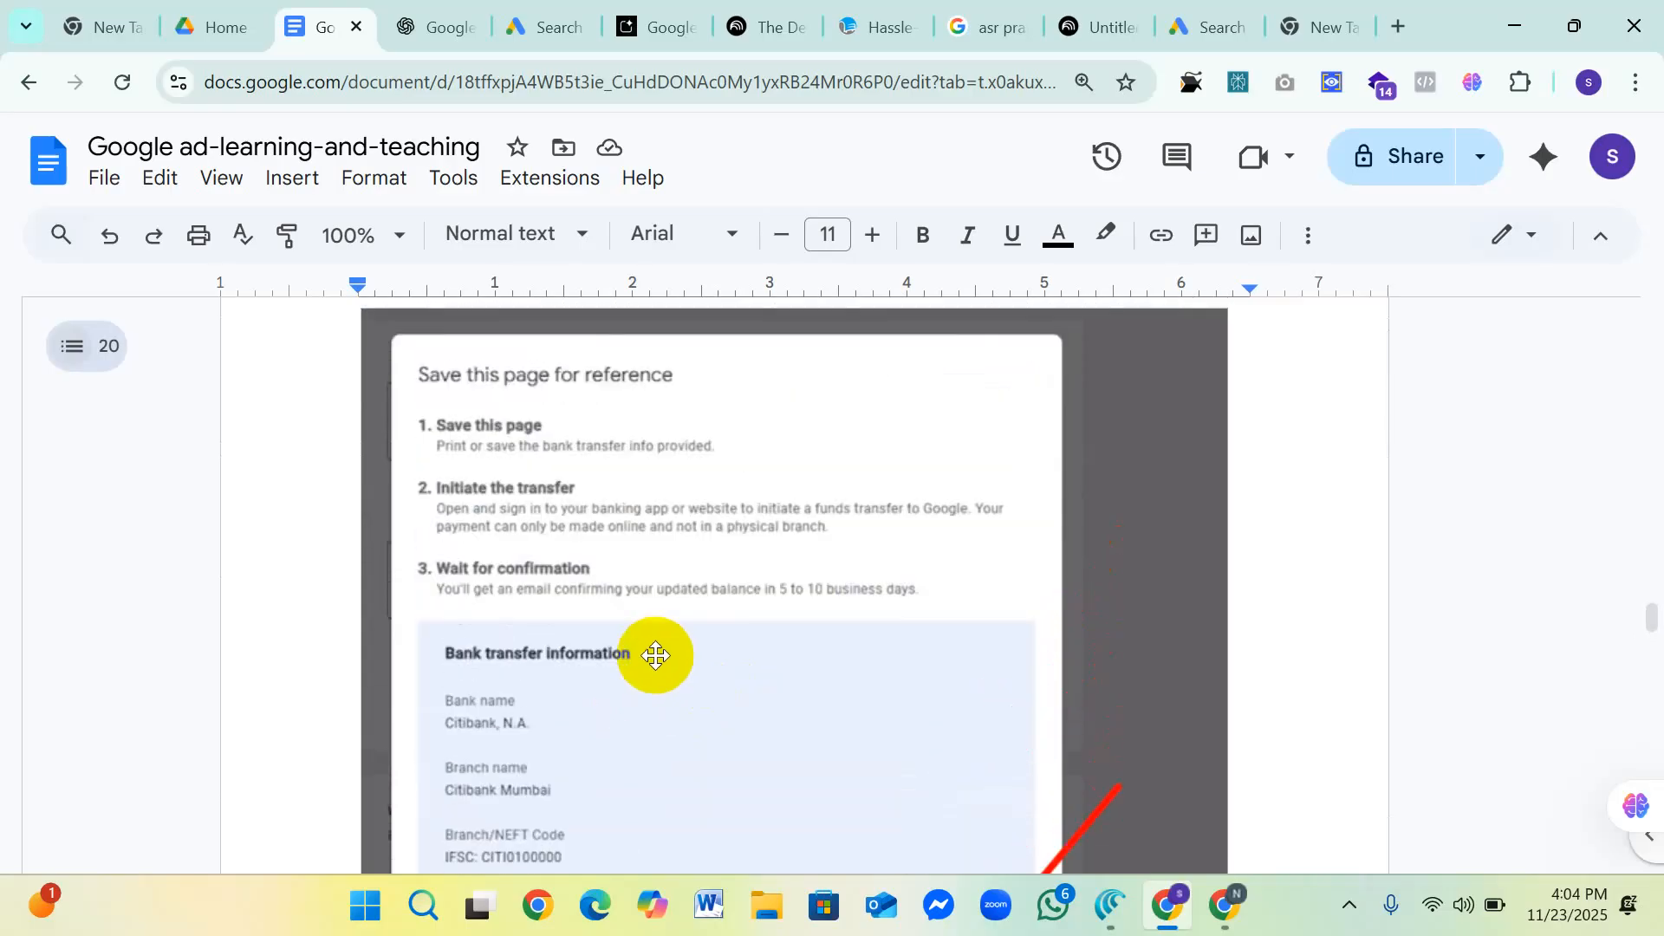
scroll(655, 656, "down", 3)
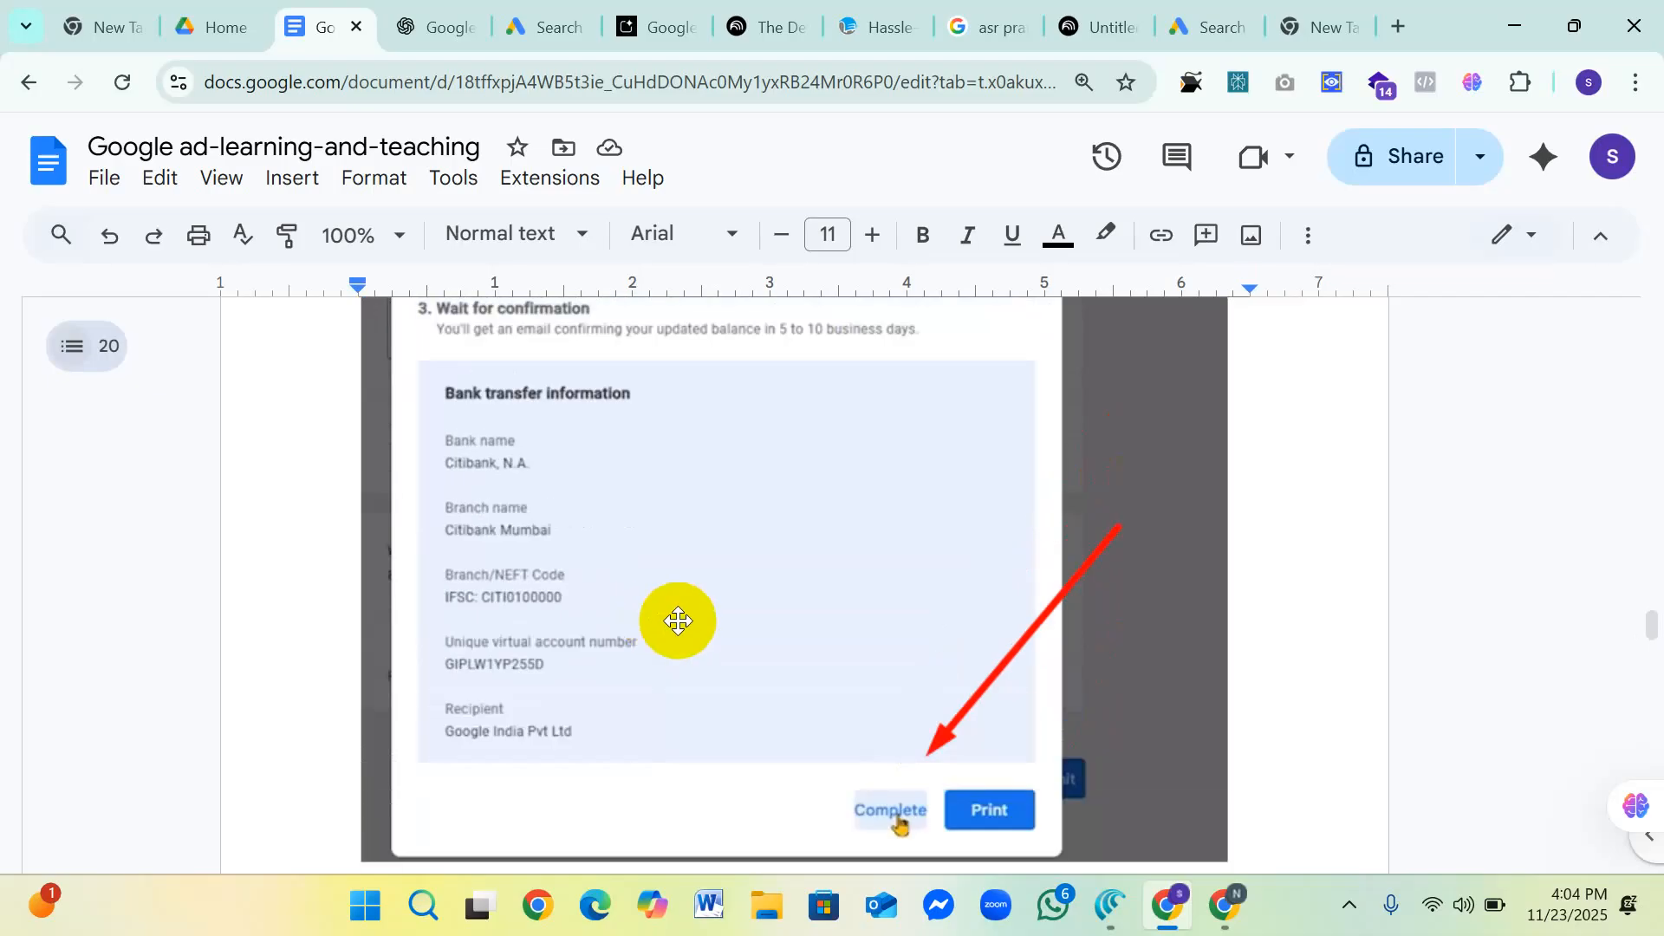
Step: Examine the bank transfer information fields and the Complete and Print buttons in the "Save this page for reference" screenshot
scroll(677, 621, "down", 3)
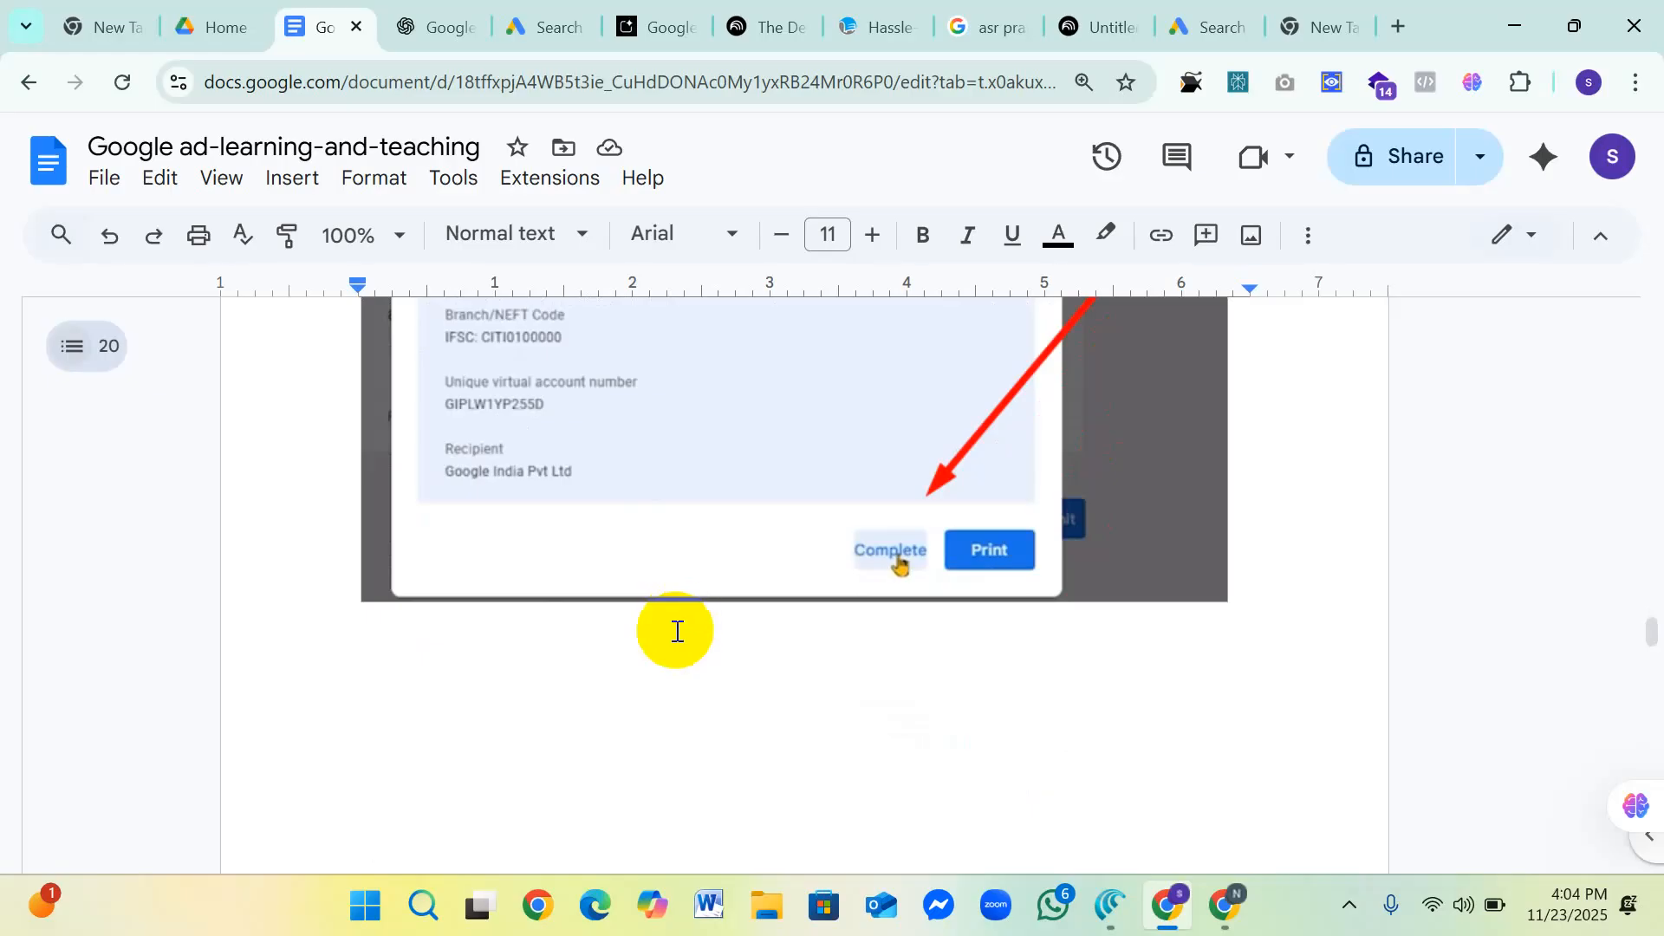
scroll(666, 669, "up", 5)
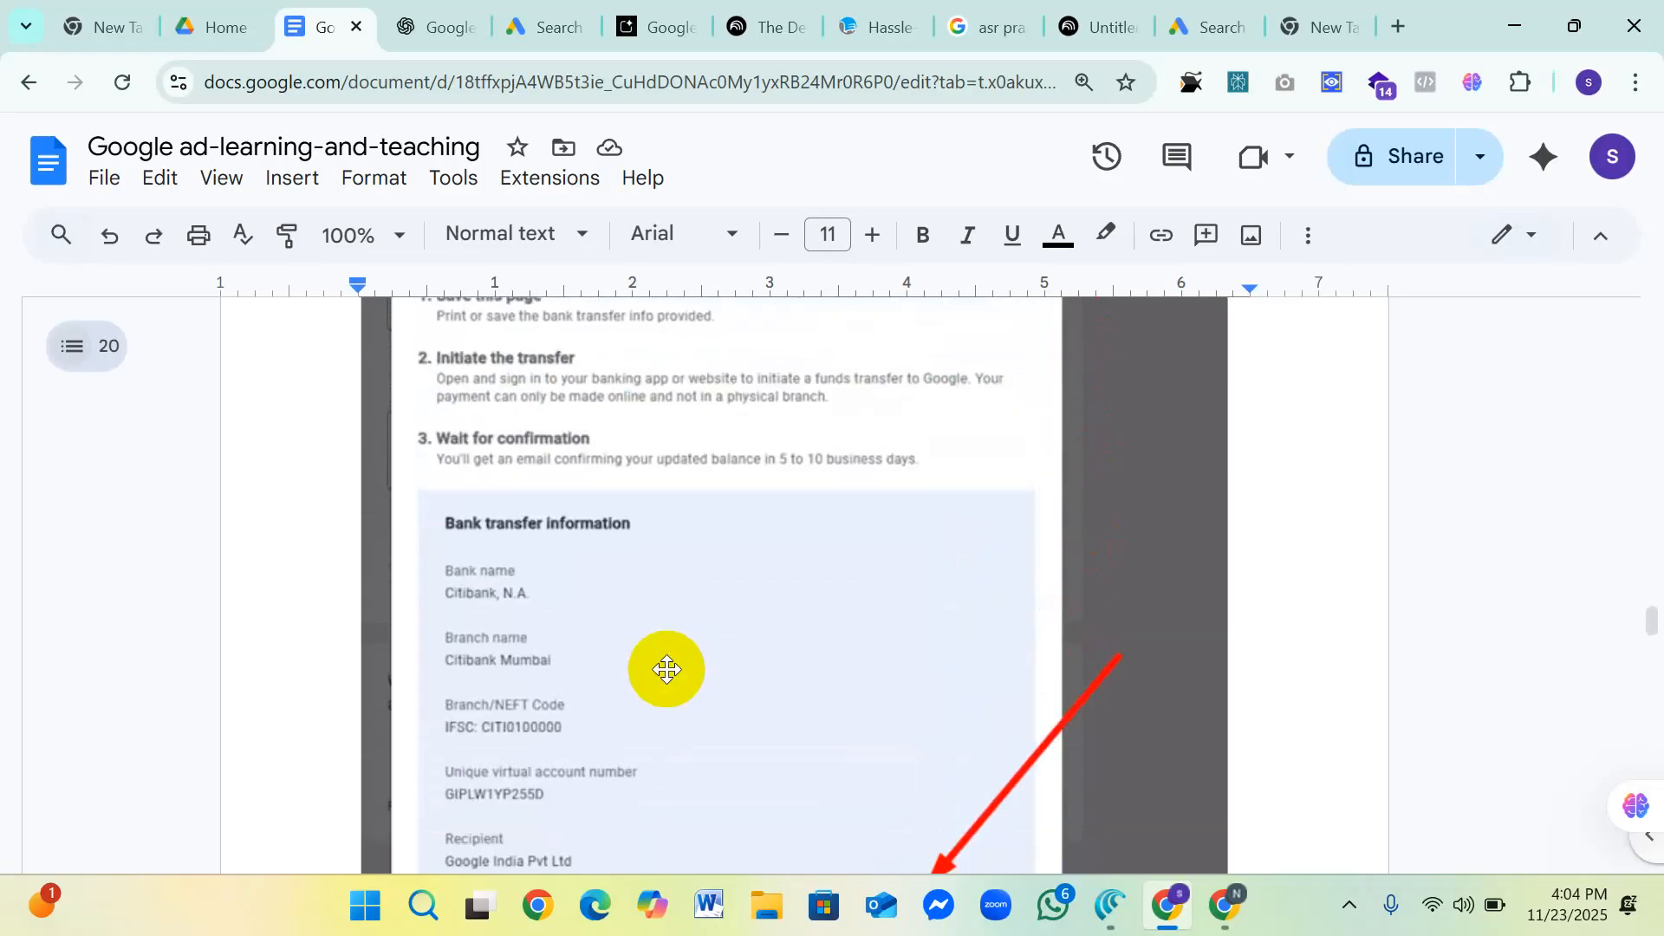
scroll(666, 669, "up", 2)
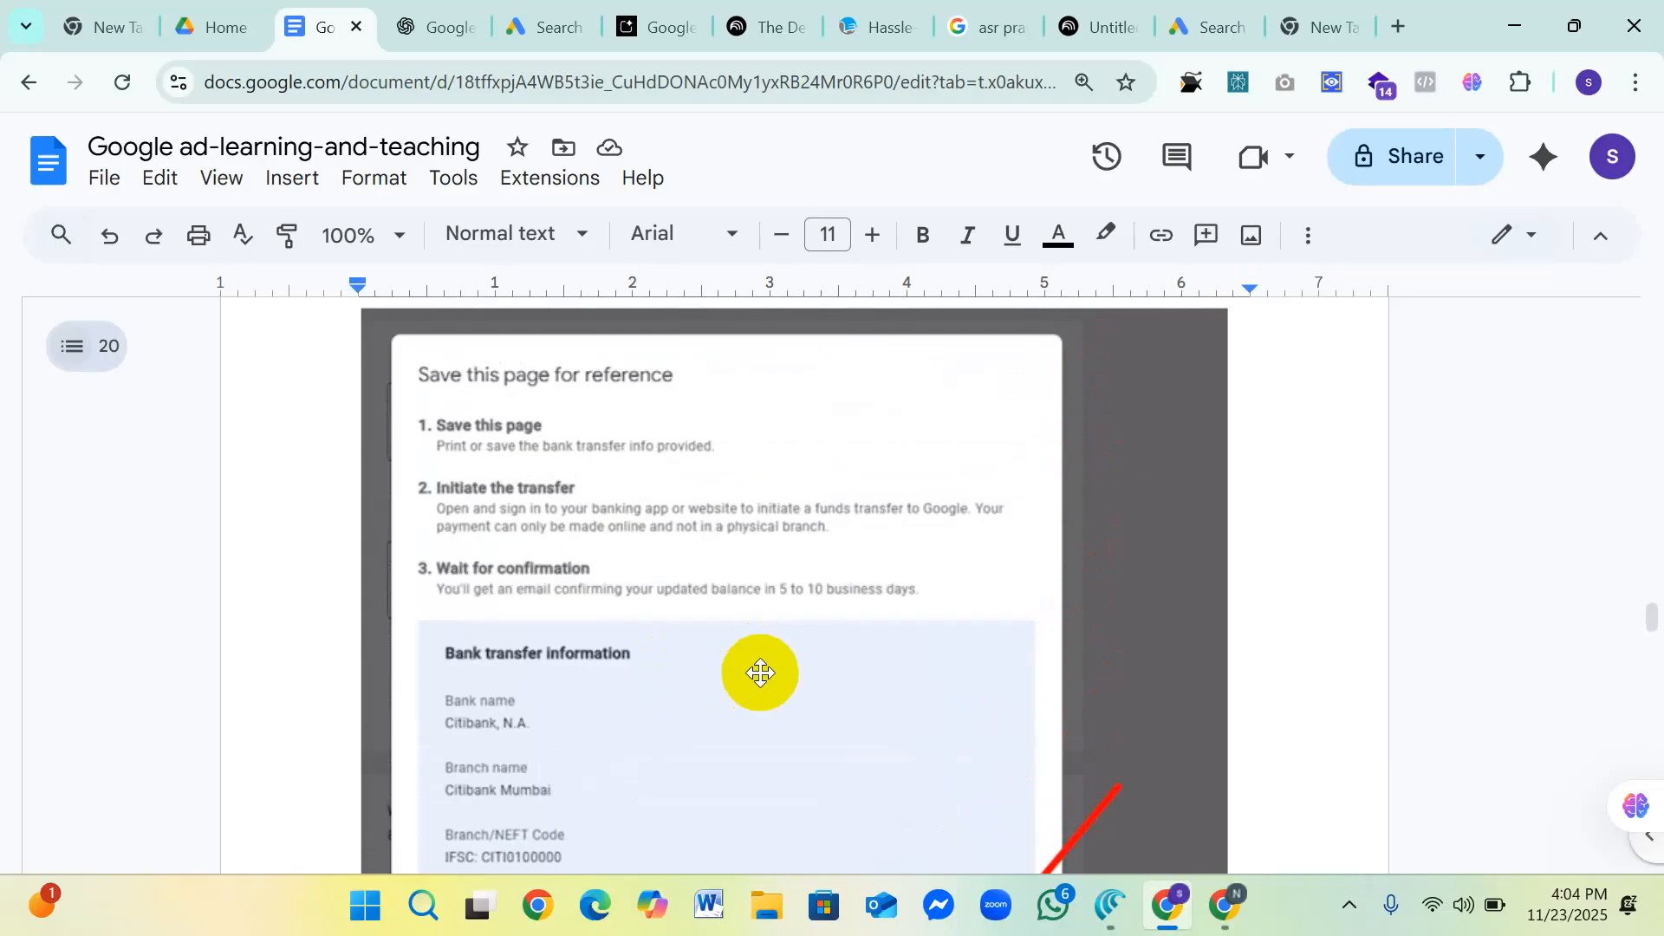
scroll(759, 673, "down", 2)
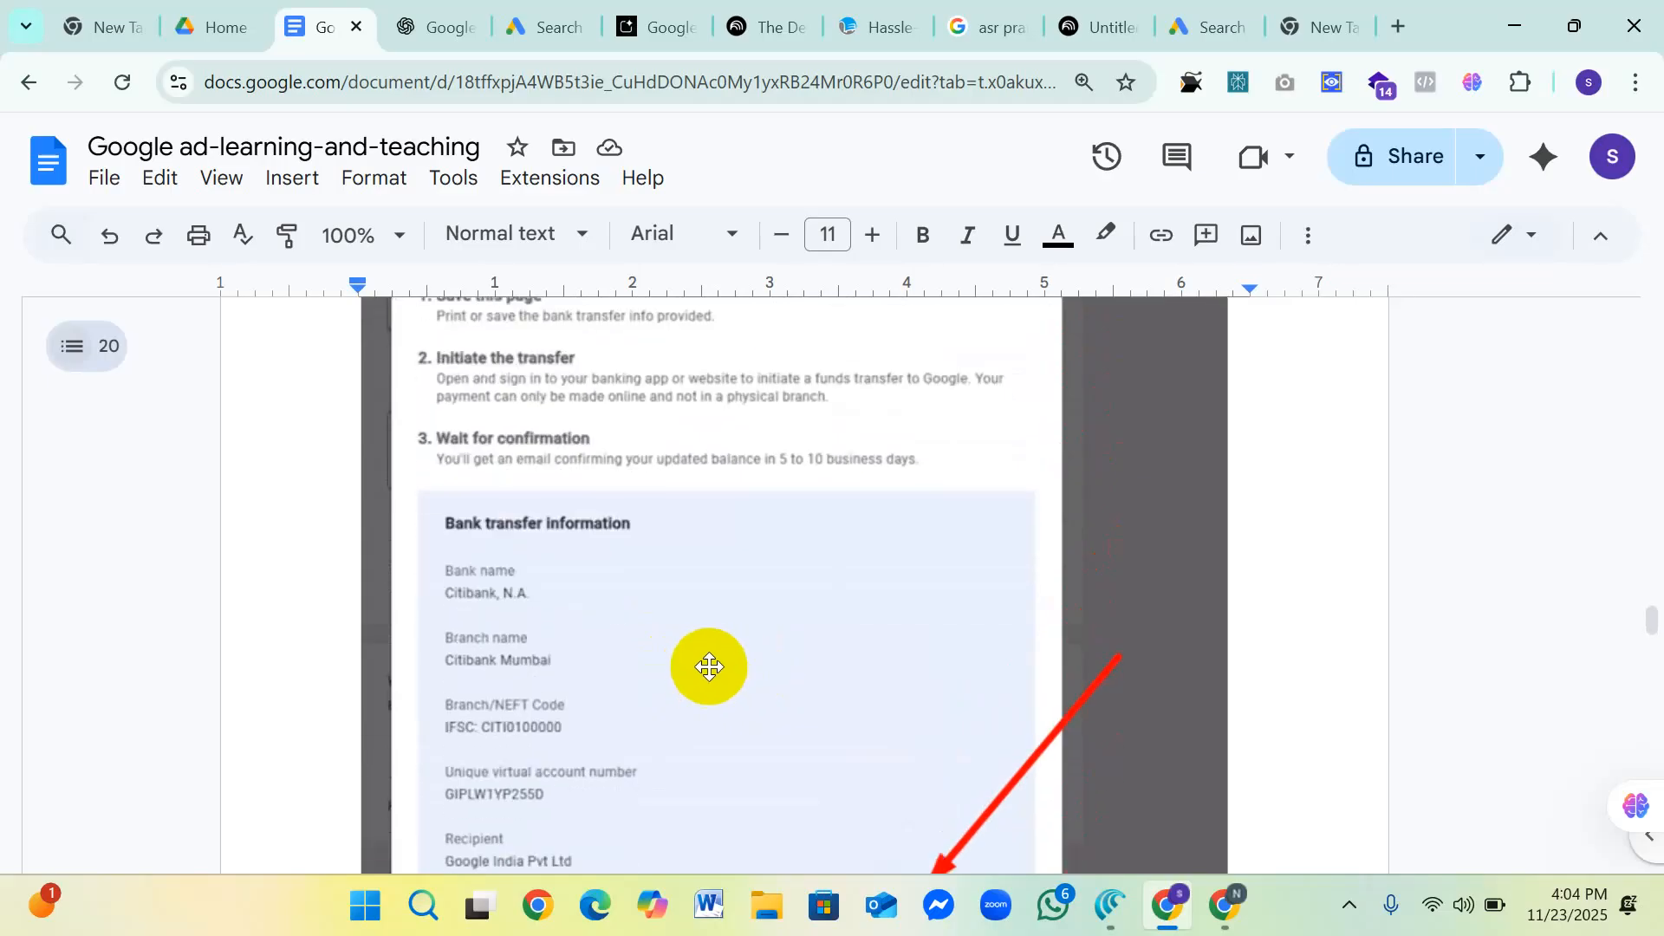
scroll(705, 664, "down", 2)
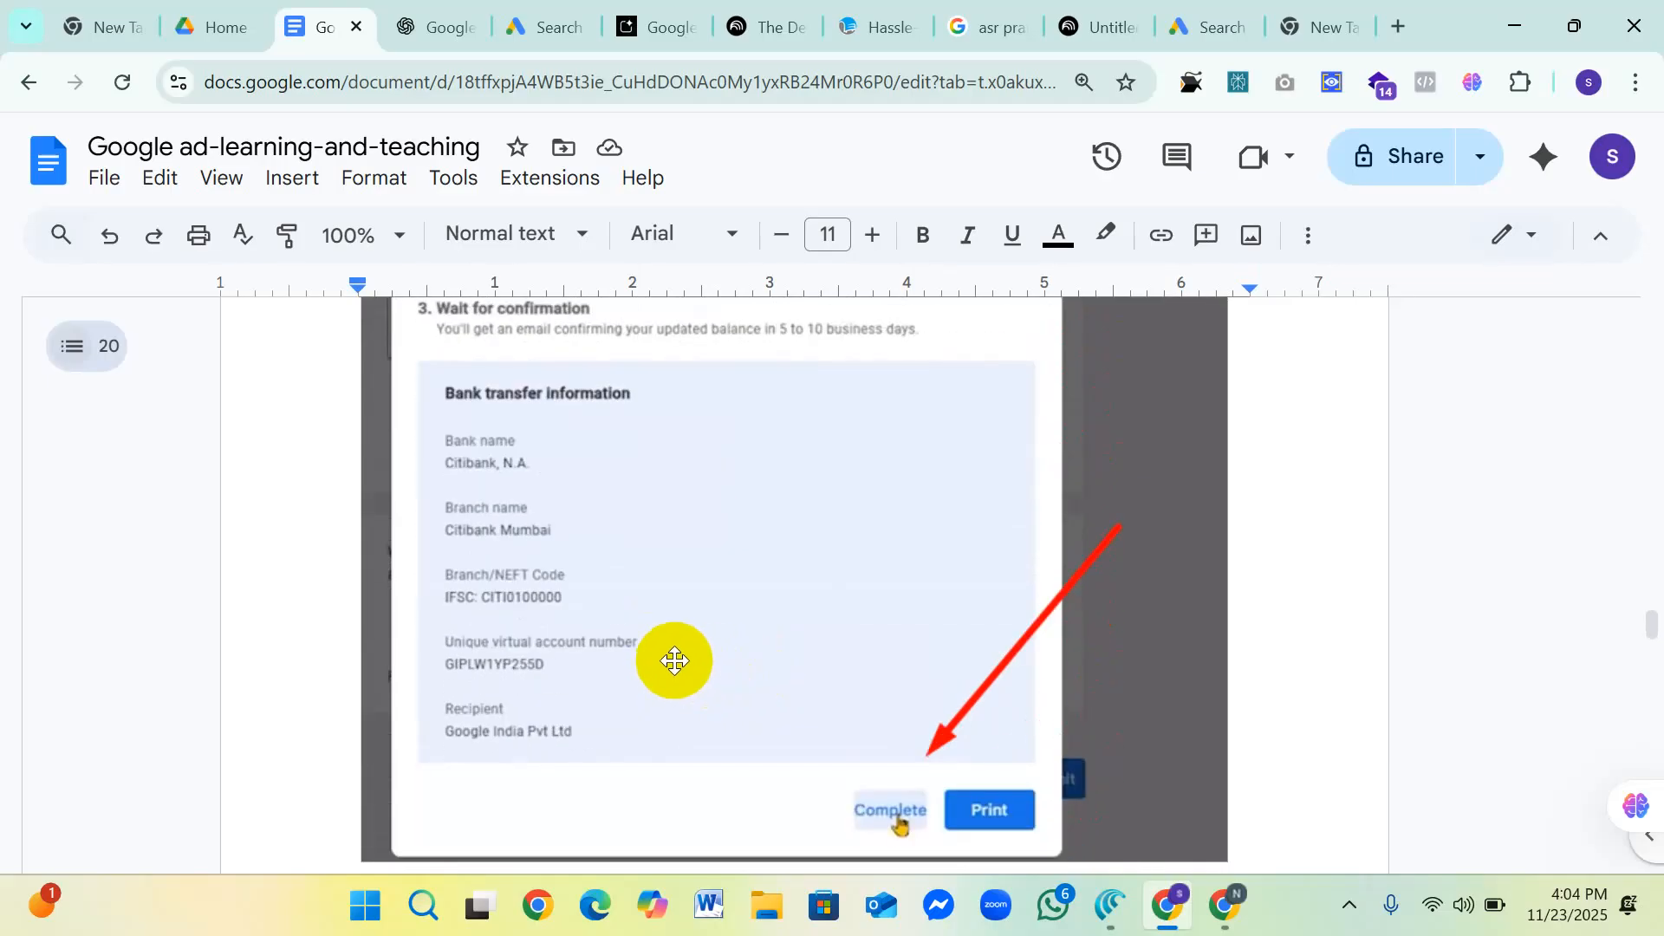
scroll(672, 659, "up", 4)
scroll(604, 623, "down", 4)
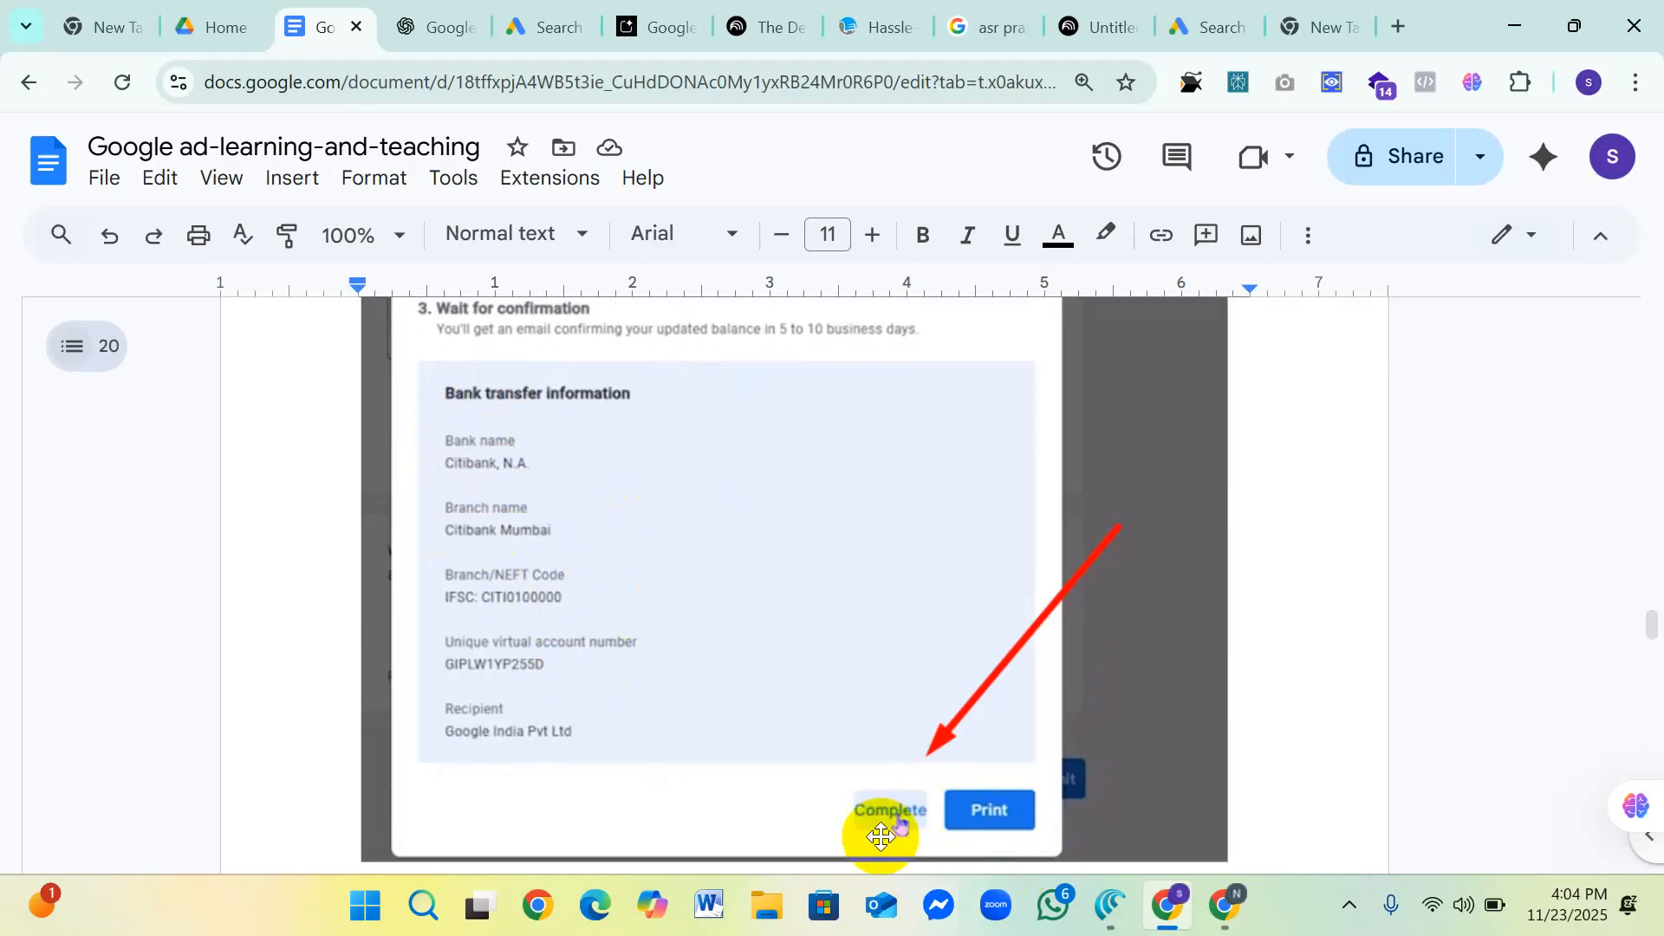
scroll(801, 730, "down", 4)
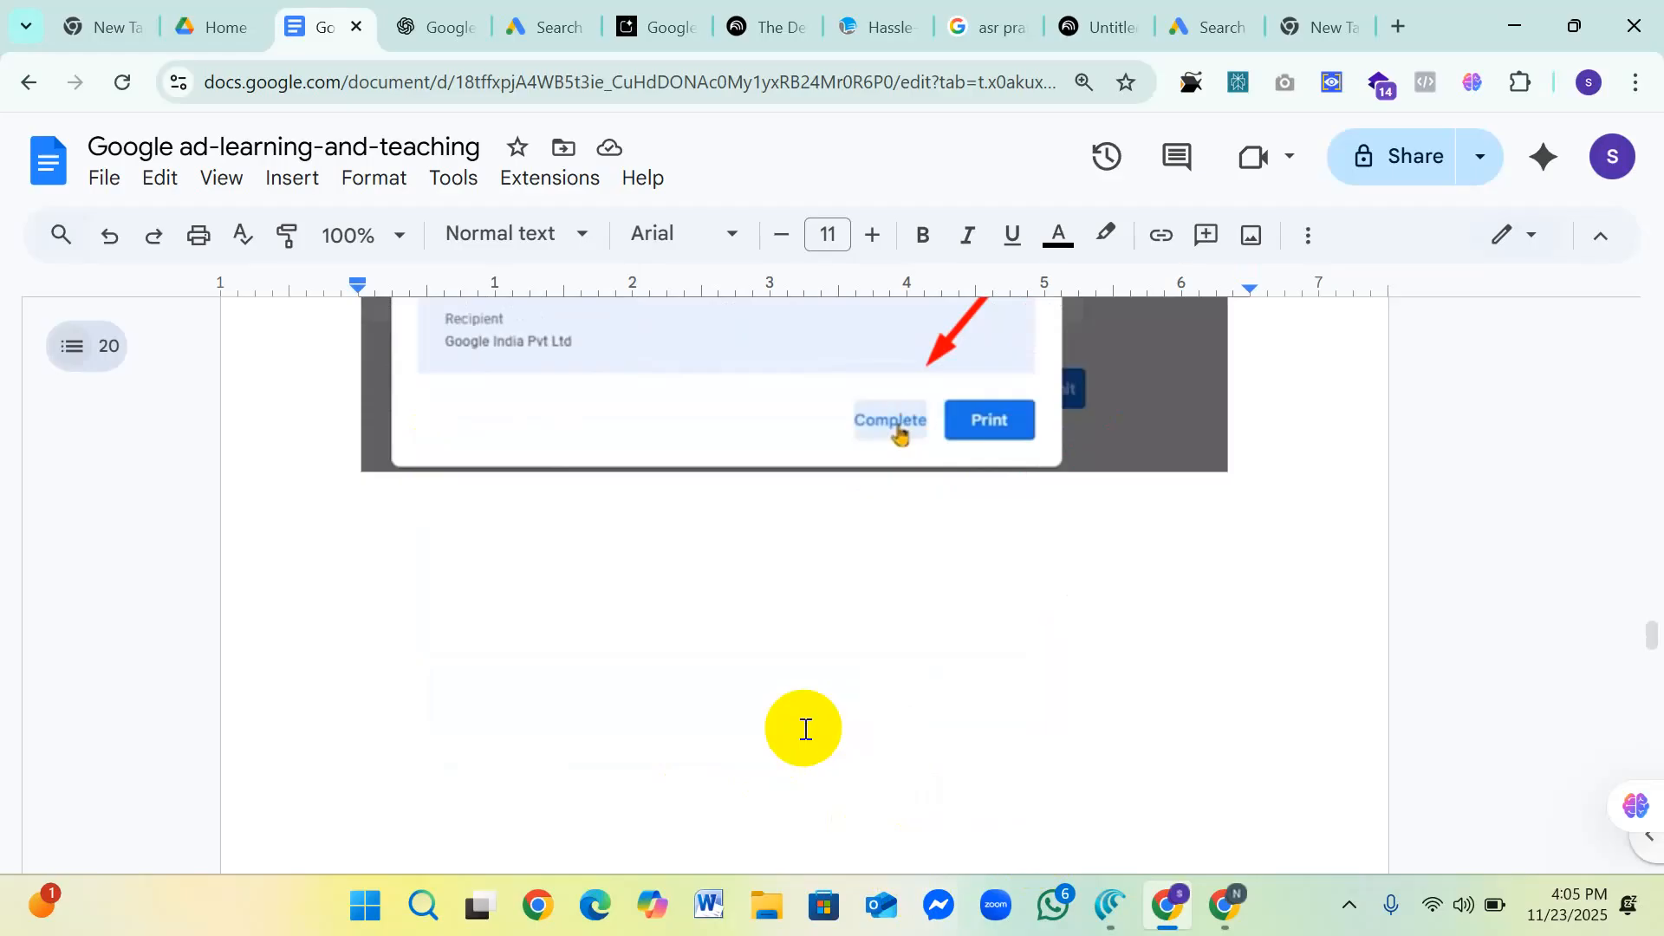
scroll(805, 728, "down", 2)
scroll(805, 729, "up", 2)
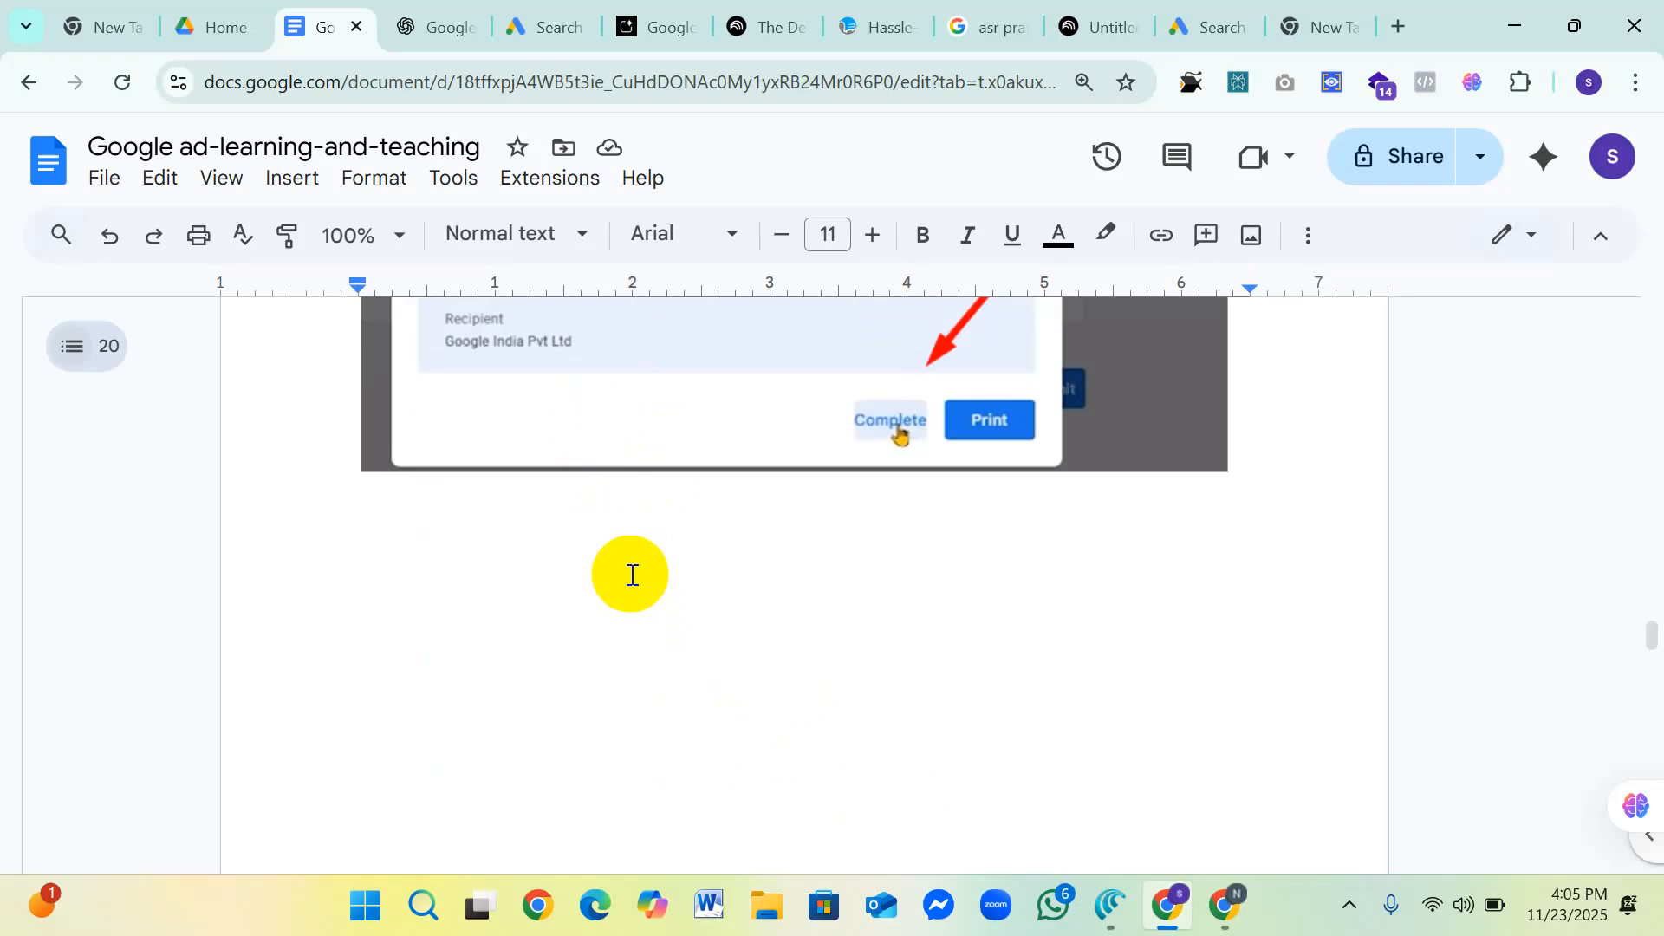
Step: Read the "Tell us about your organization" screenshot from the advertising agency and ad payer questions down to Save & Continue
scroll(632, 567, "down", 4)
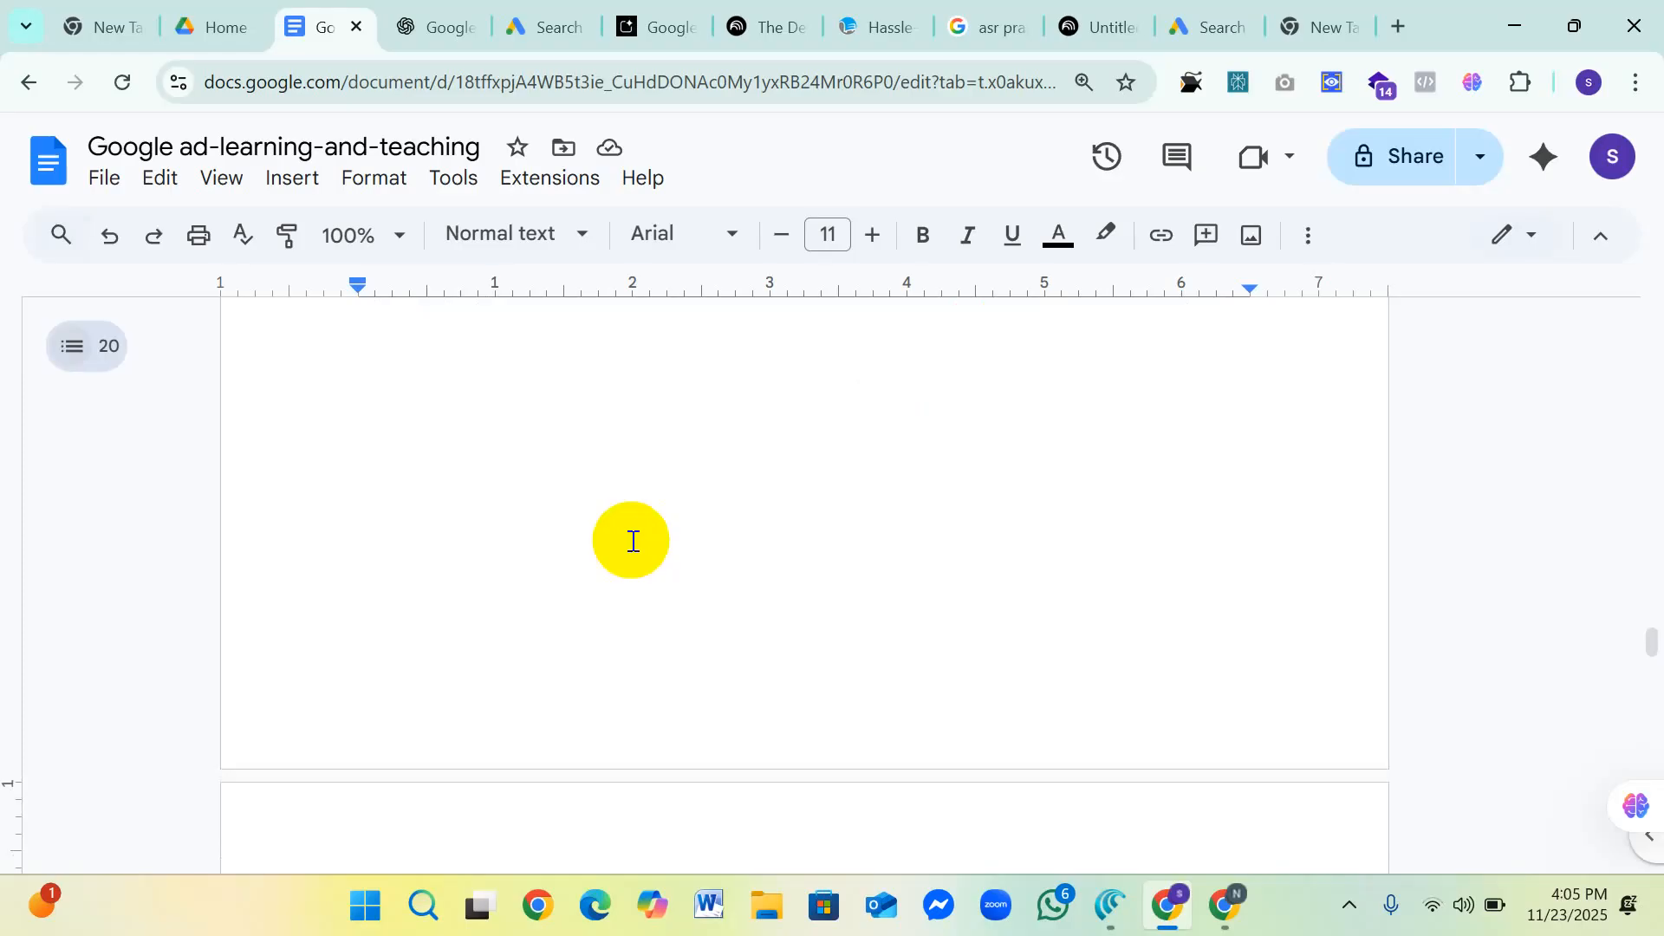
scroll(633, 541, "down", 5)
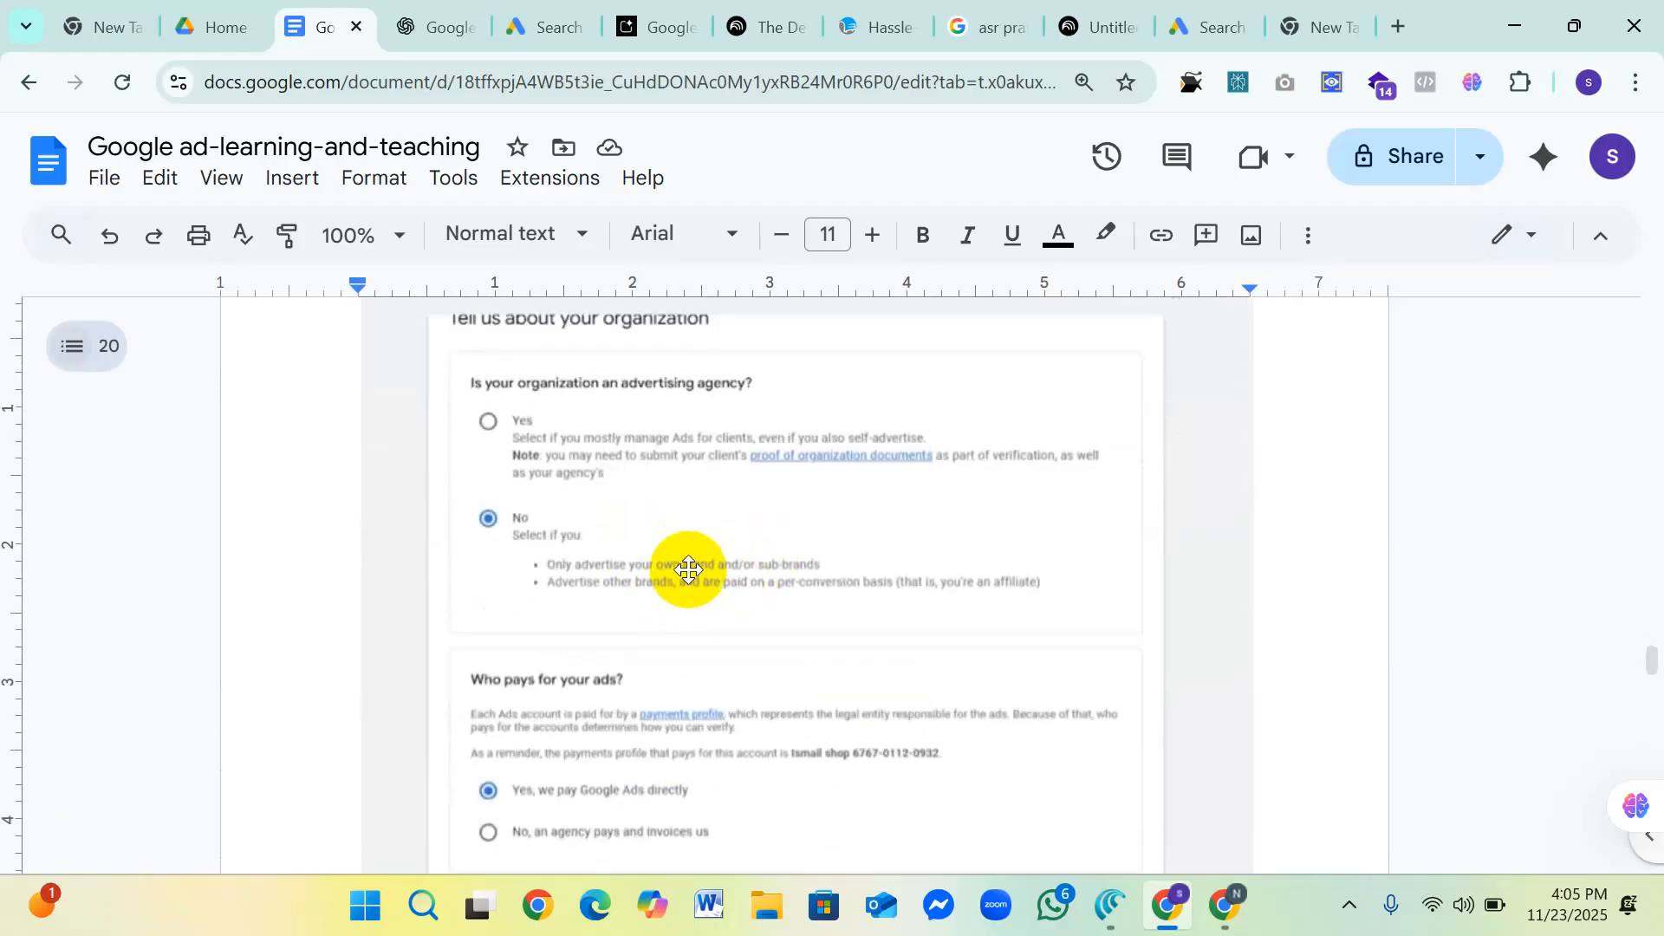
scroll(698, 567, "up", 3)
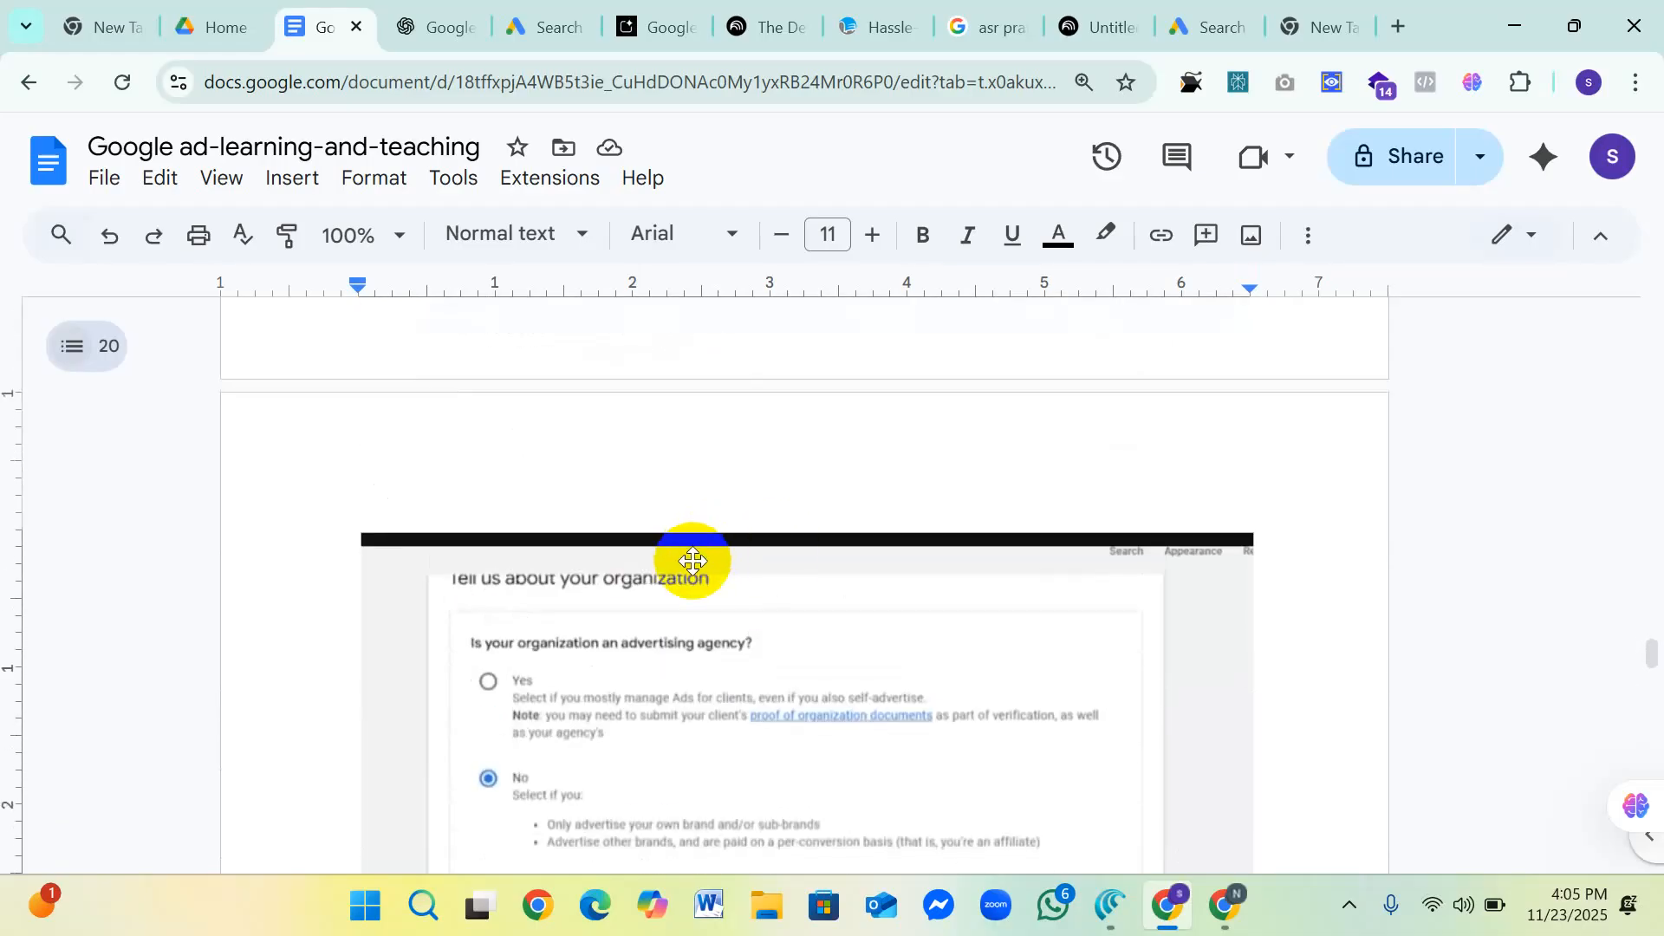
scroll(687, 559, "down", 3)
scroll(687, 576, "up", 2)
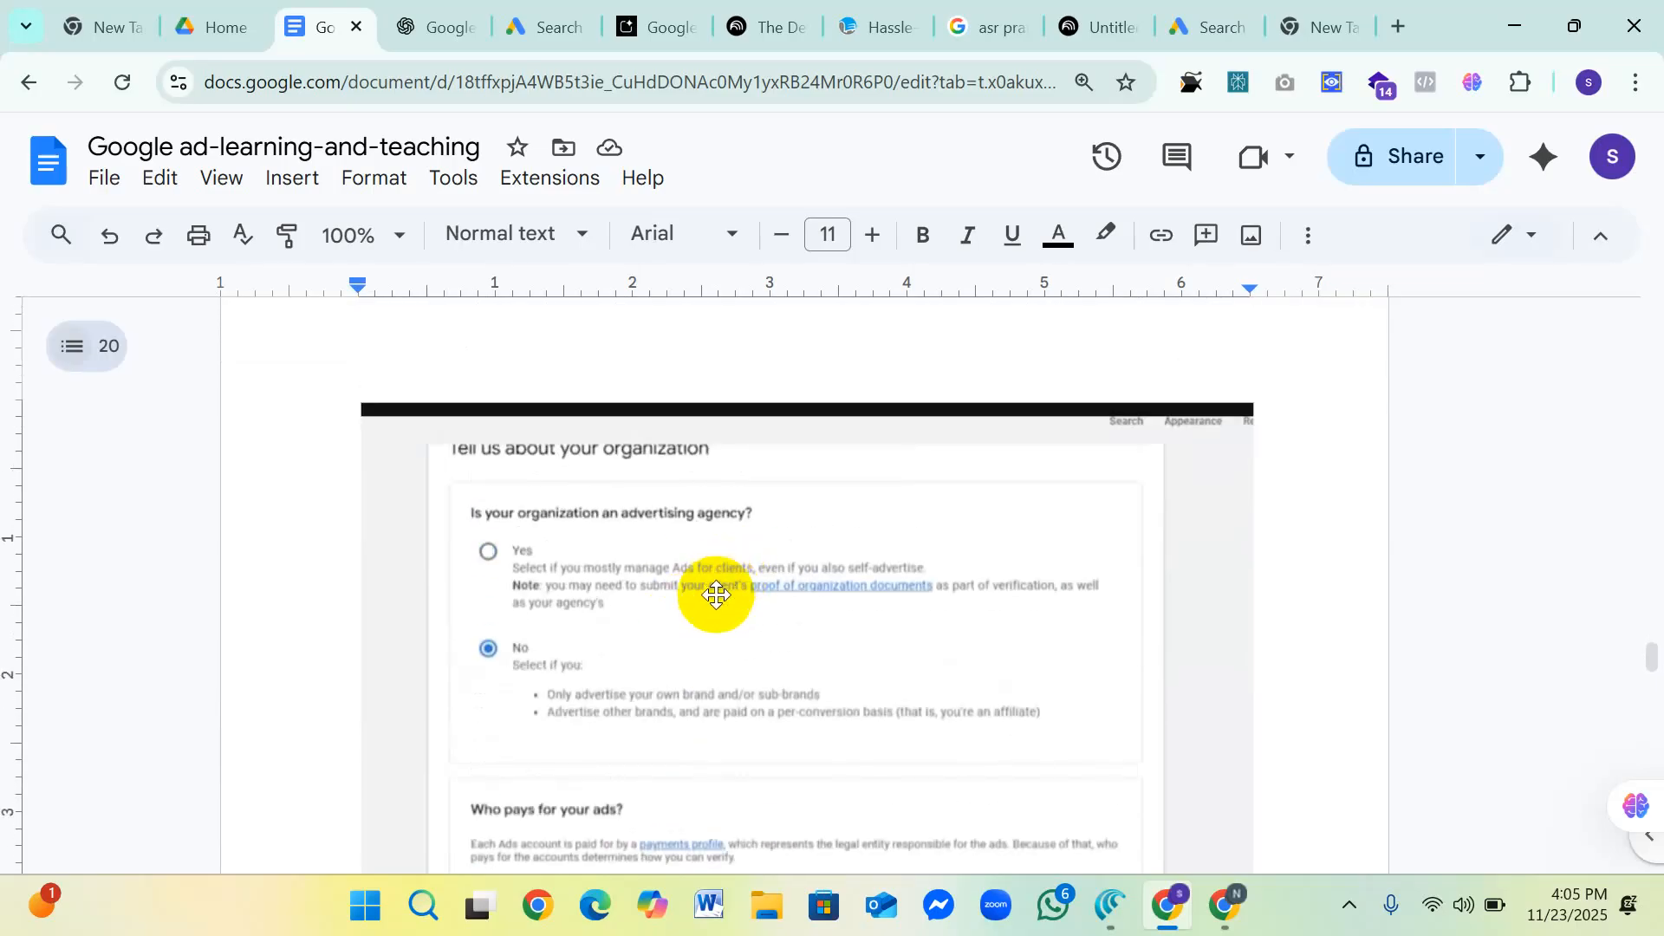
scroll(701, 600, "down", 1)
scroll(701, 599, "down", 1)
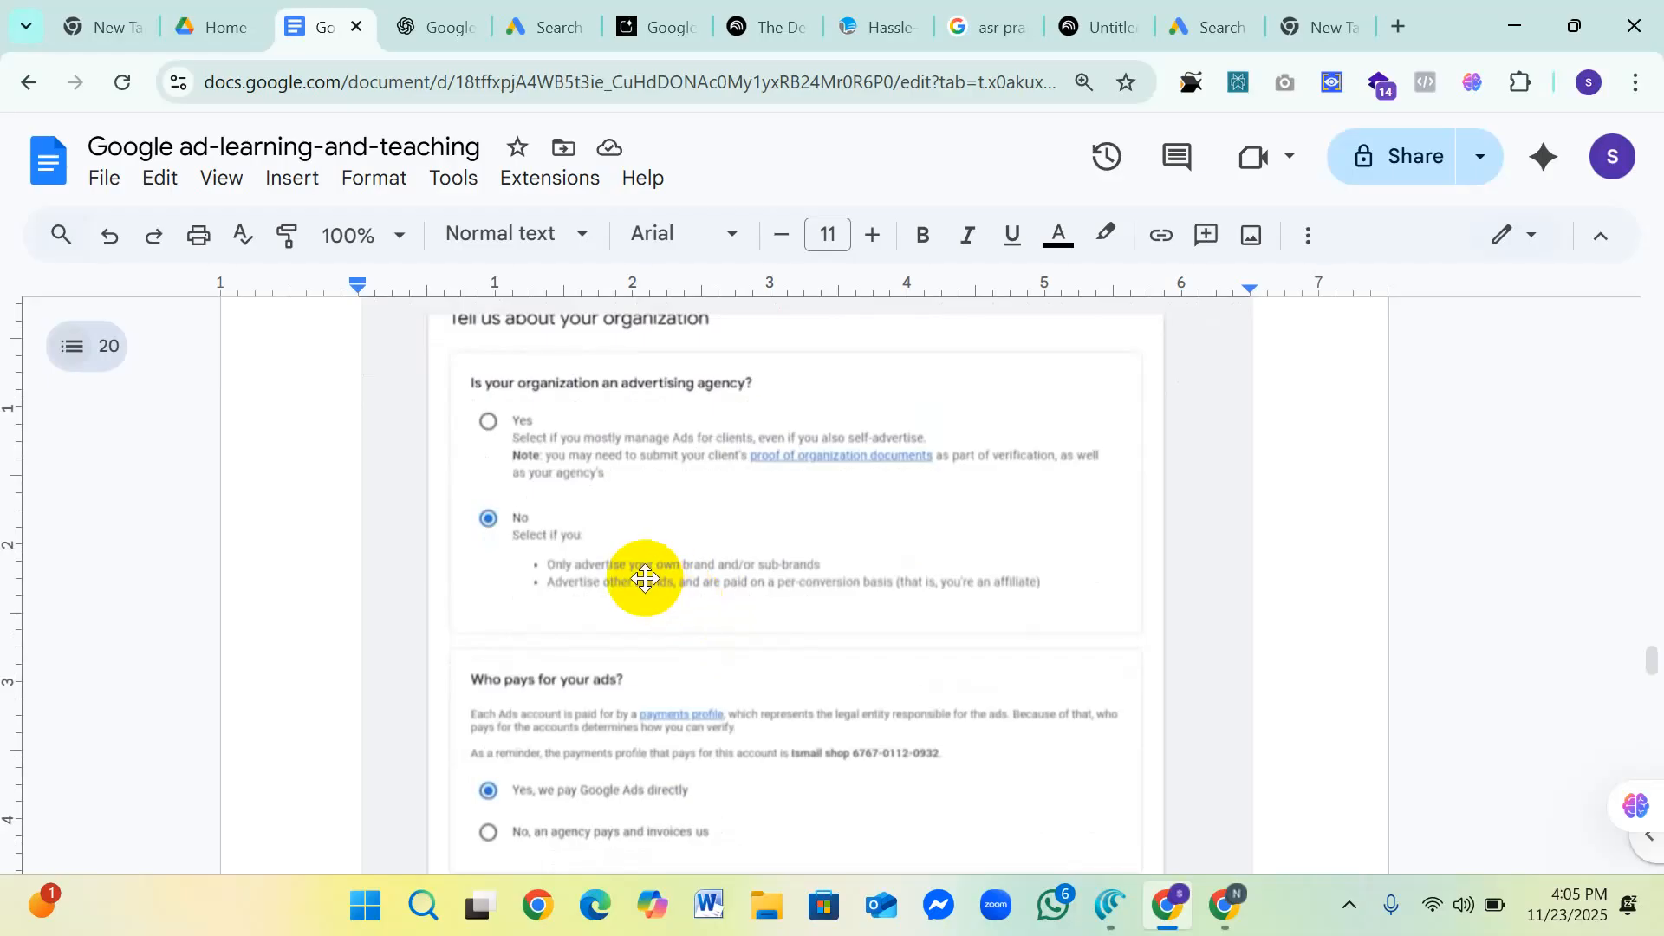
scroll(641, 568, "up", 2)
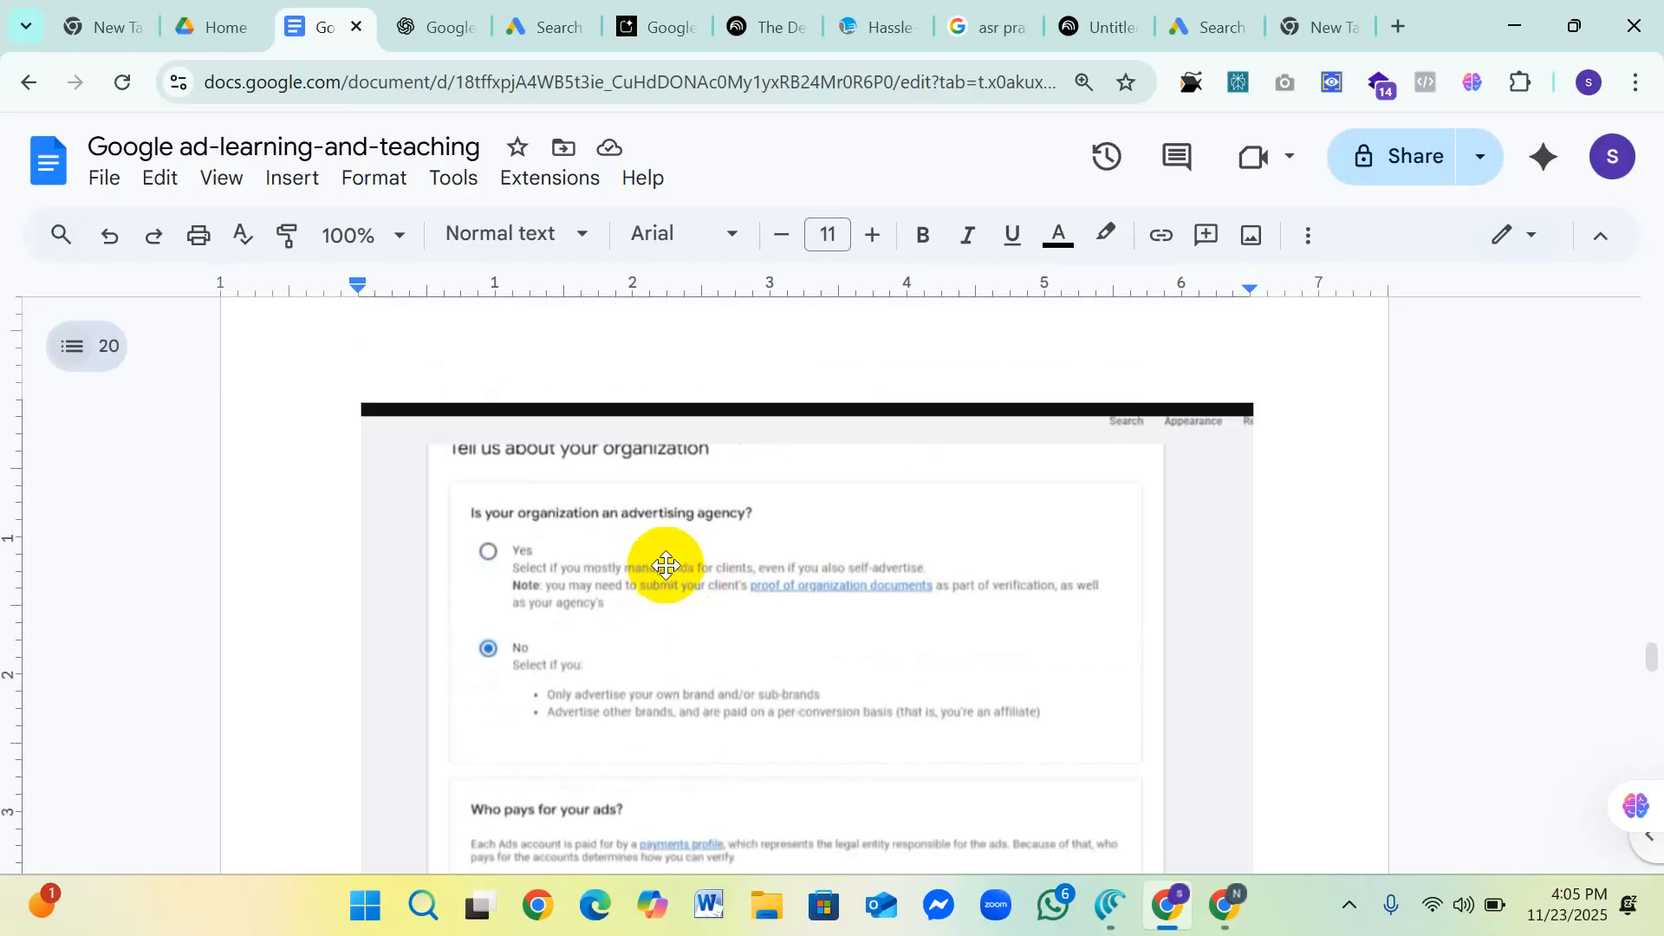
scroll(635, 577, "down", 1)
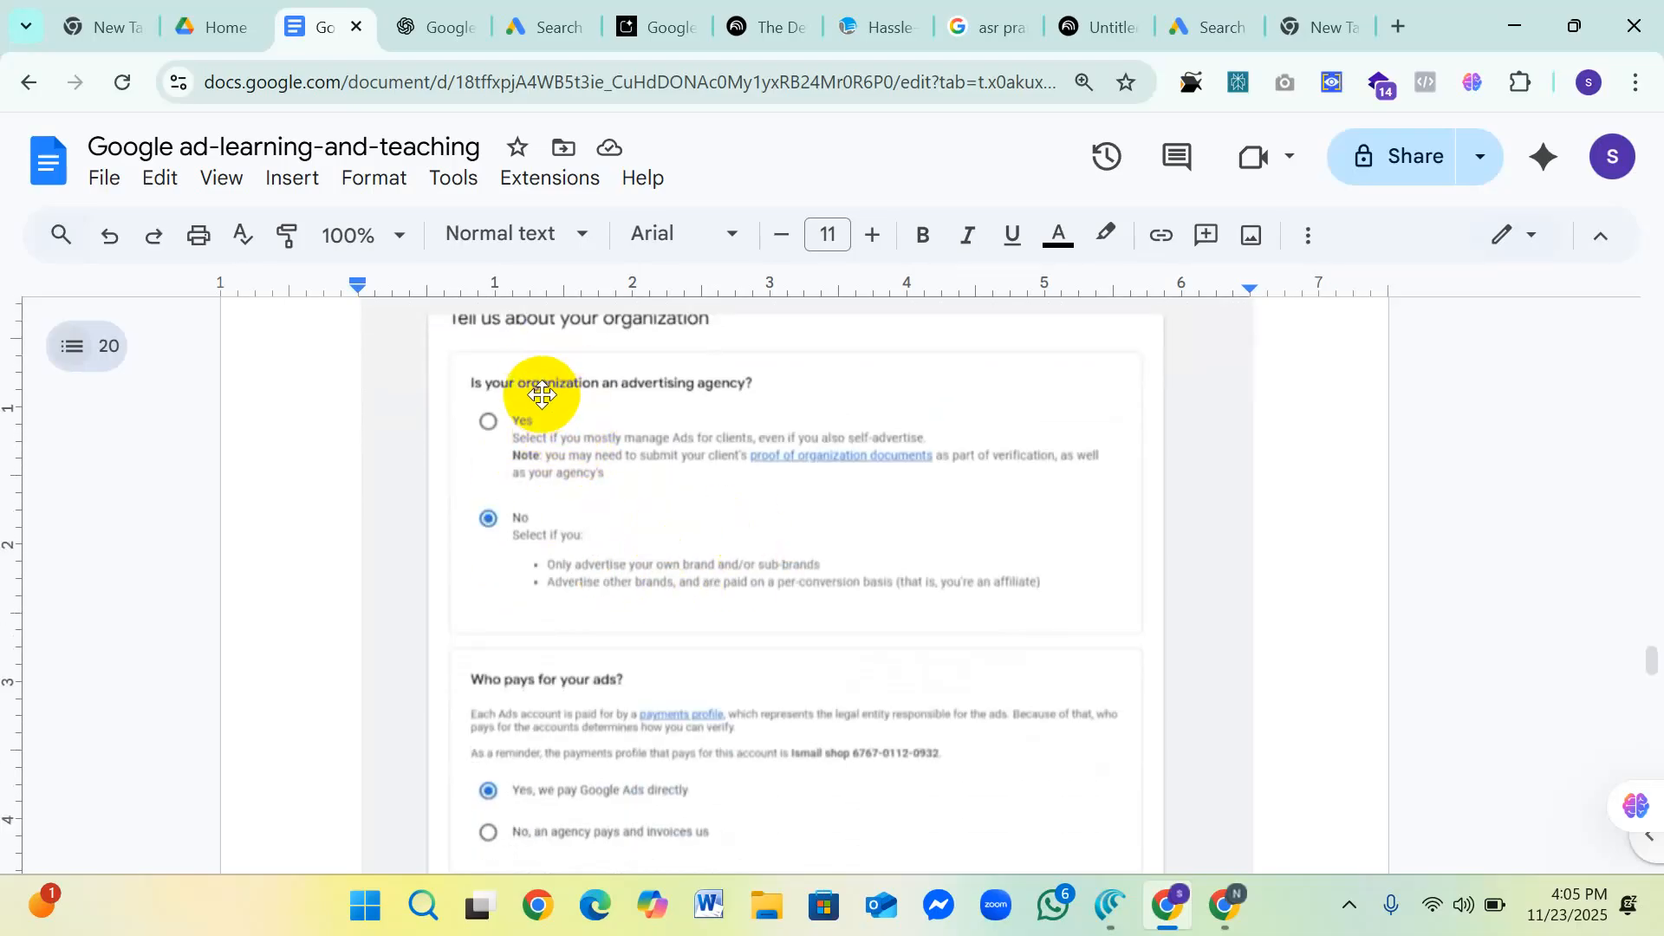
scroll(717, 550, "down", 1)
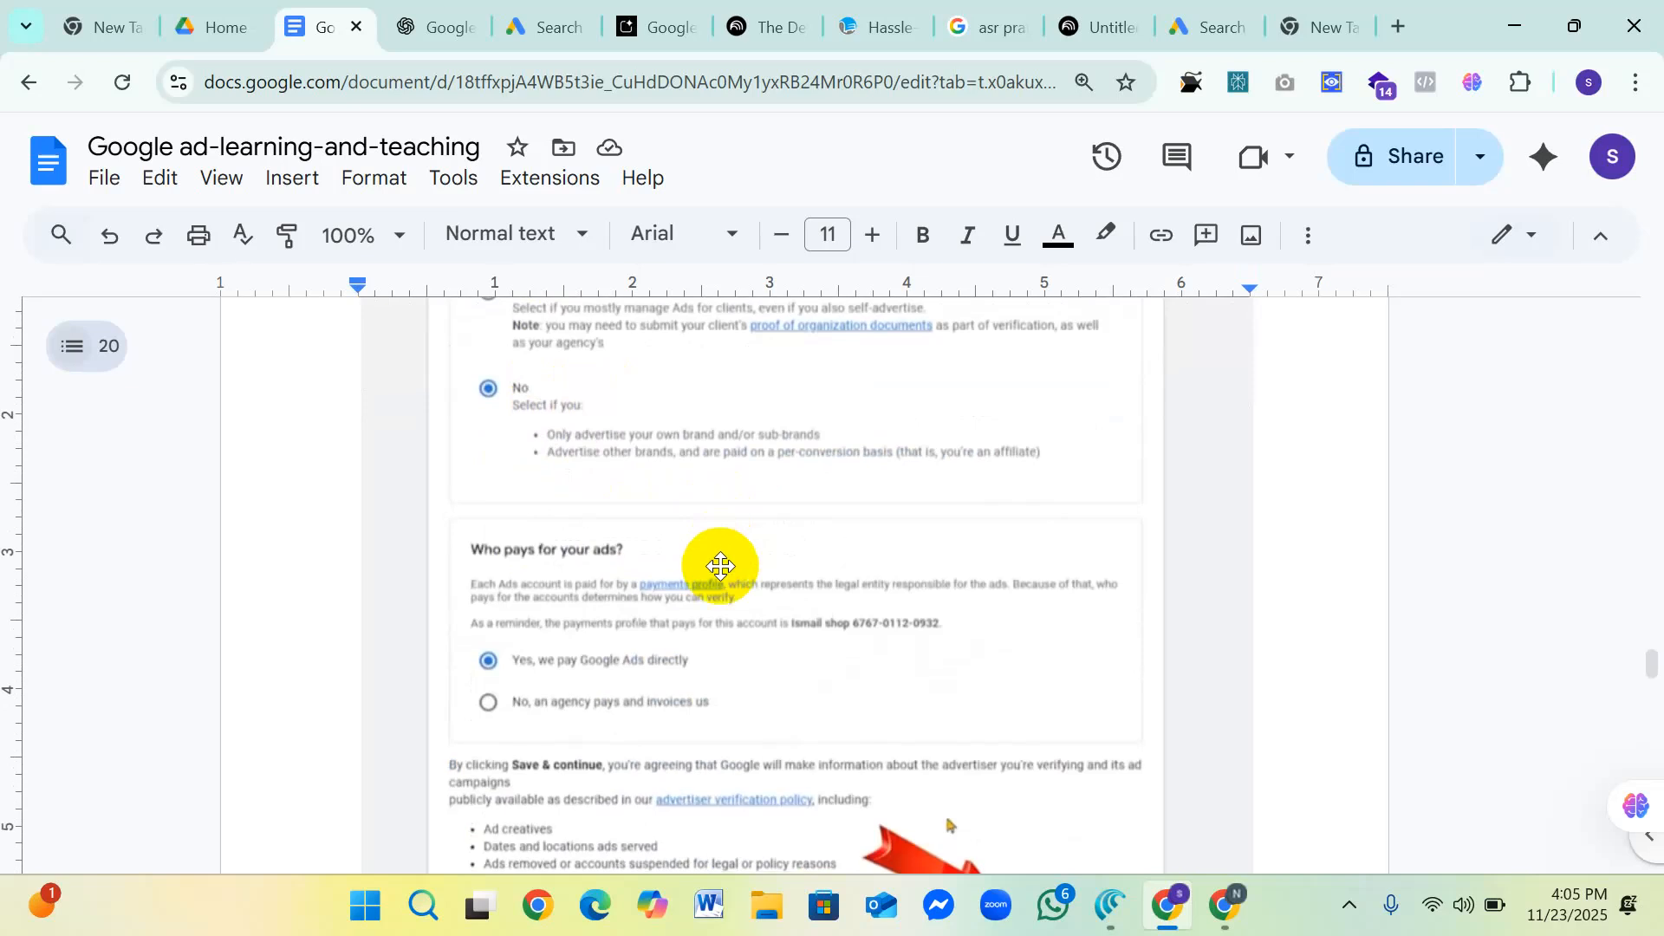
scroll(761, 485, "down", 2)
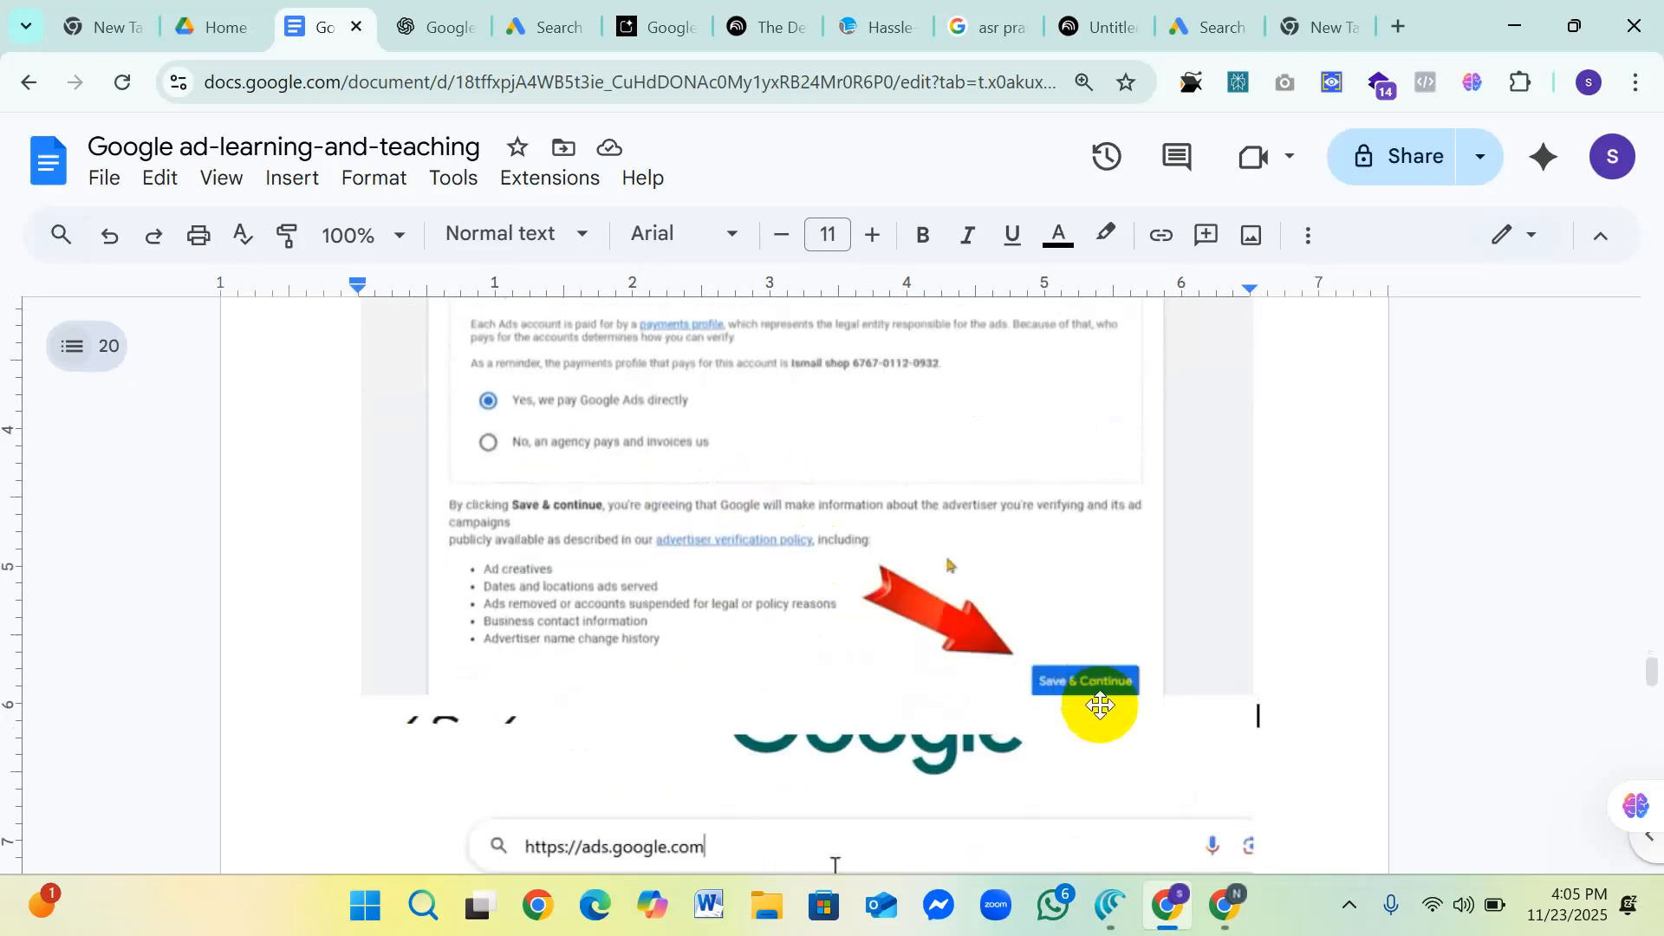
Step: Look through the ads.google.com screenshot and the Summary Table comparing Google Personal Ad Account with Google Ad Manager Account
scroll(773, 661, "down", 3)
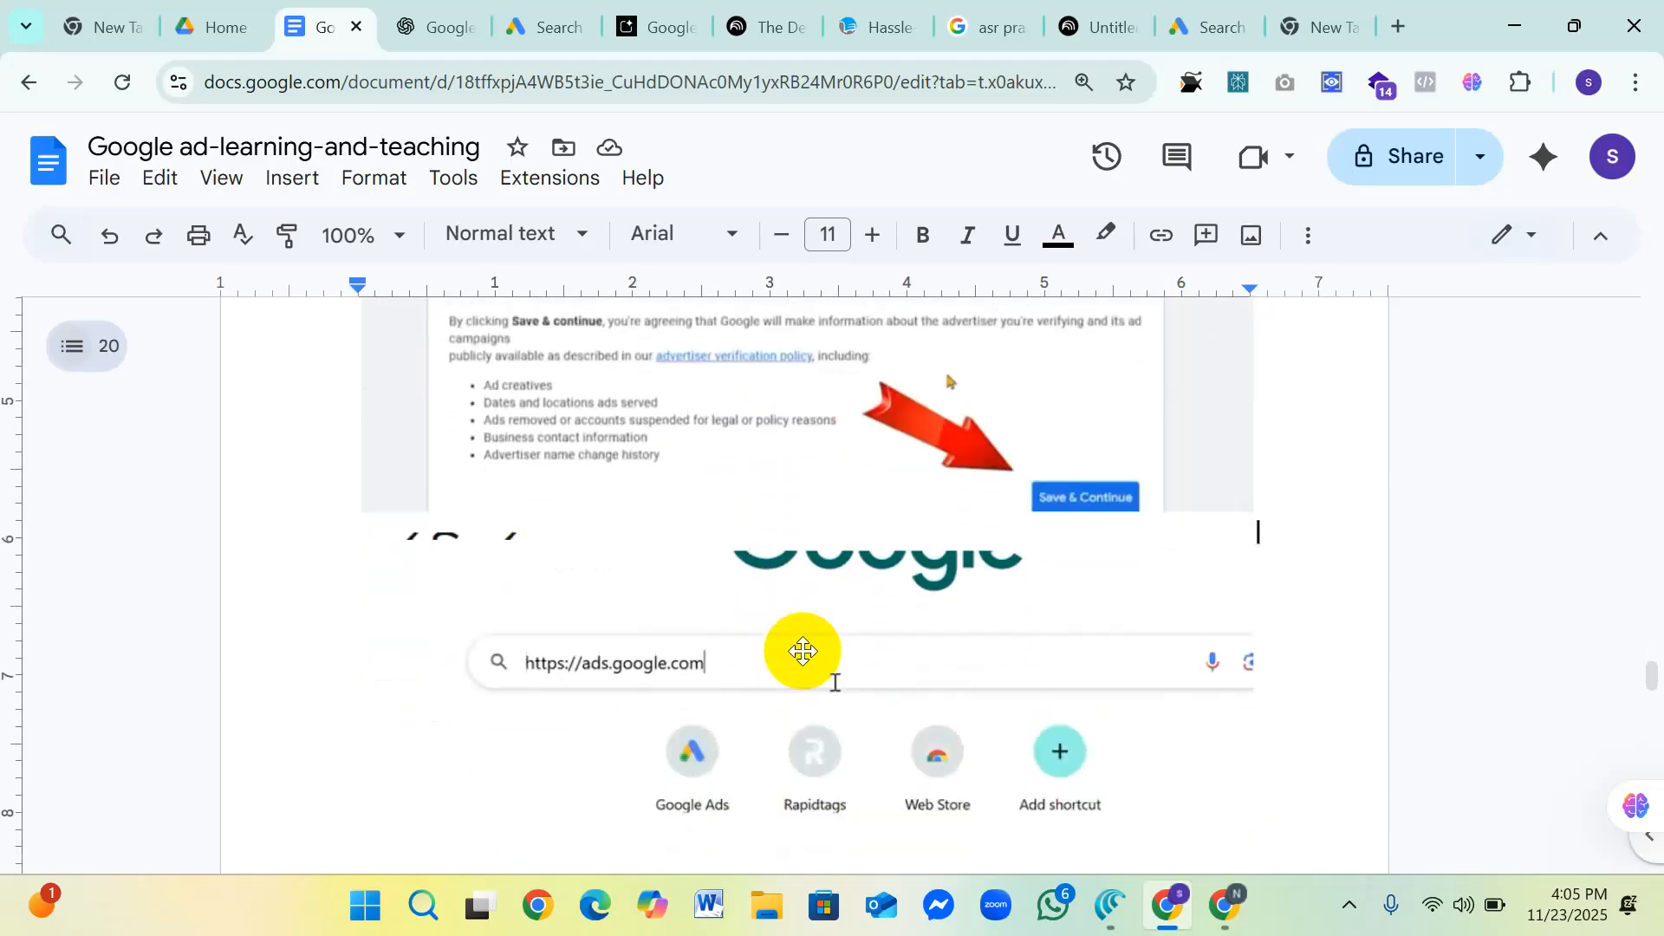
scroll(808, 647, "down", 10)
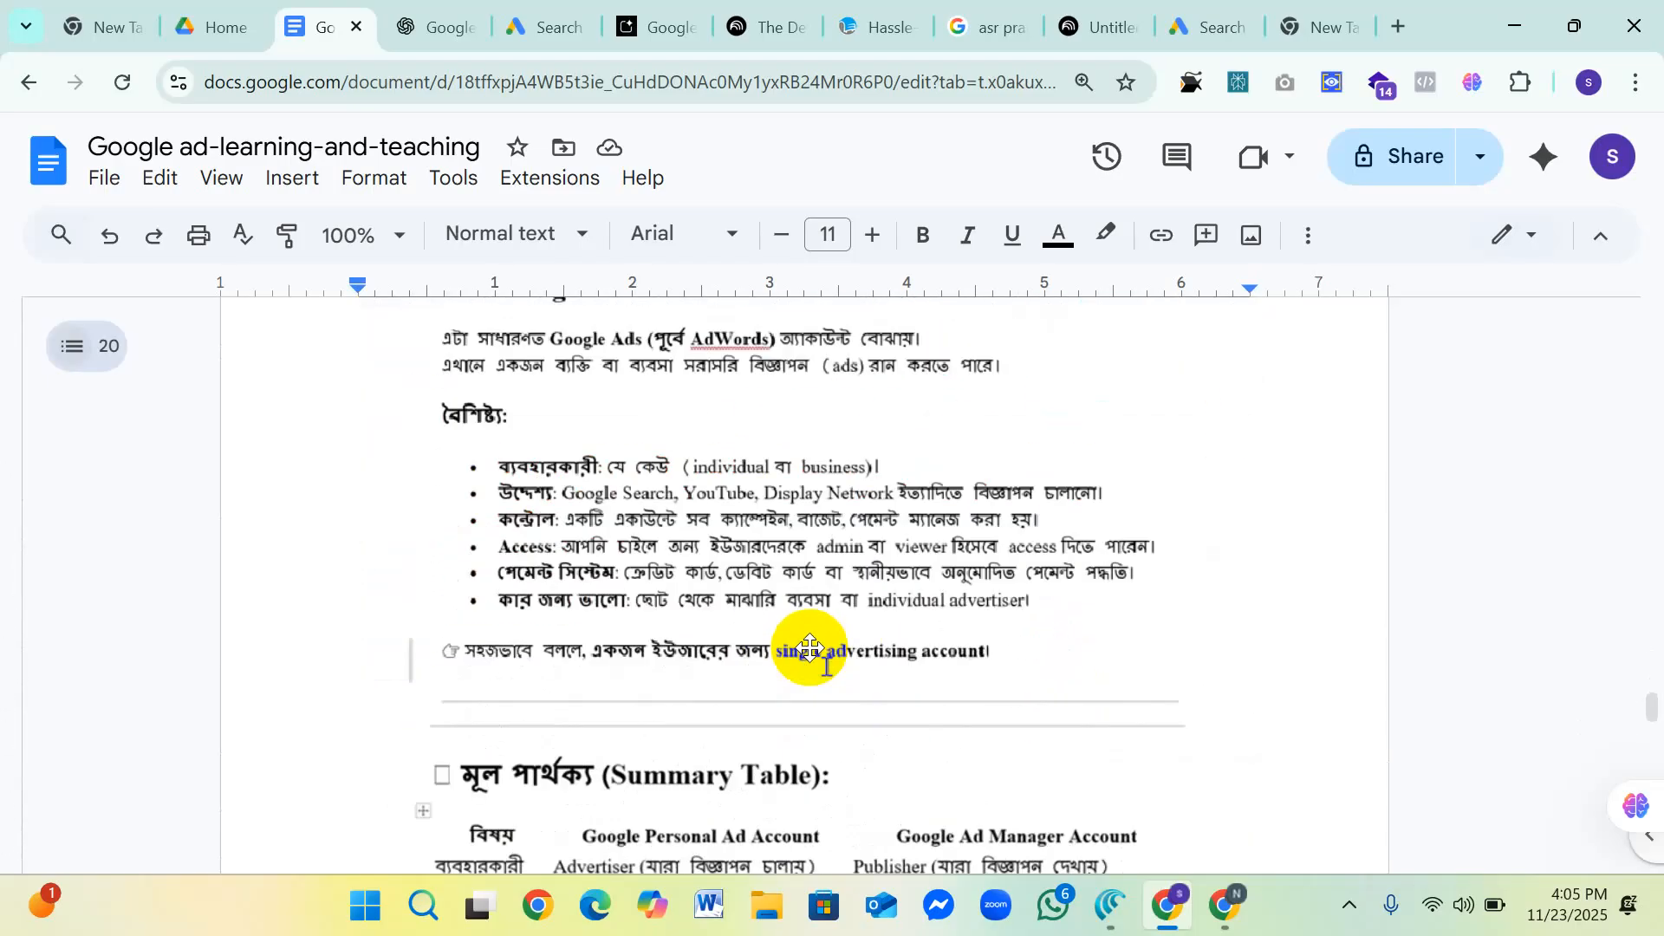
scroll(809, 647, "down", 1)
scroll(809, 647, "down", 3)
scroll(732, 594, "down", 3)
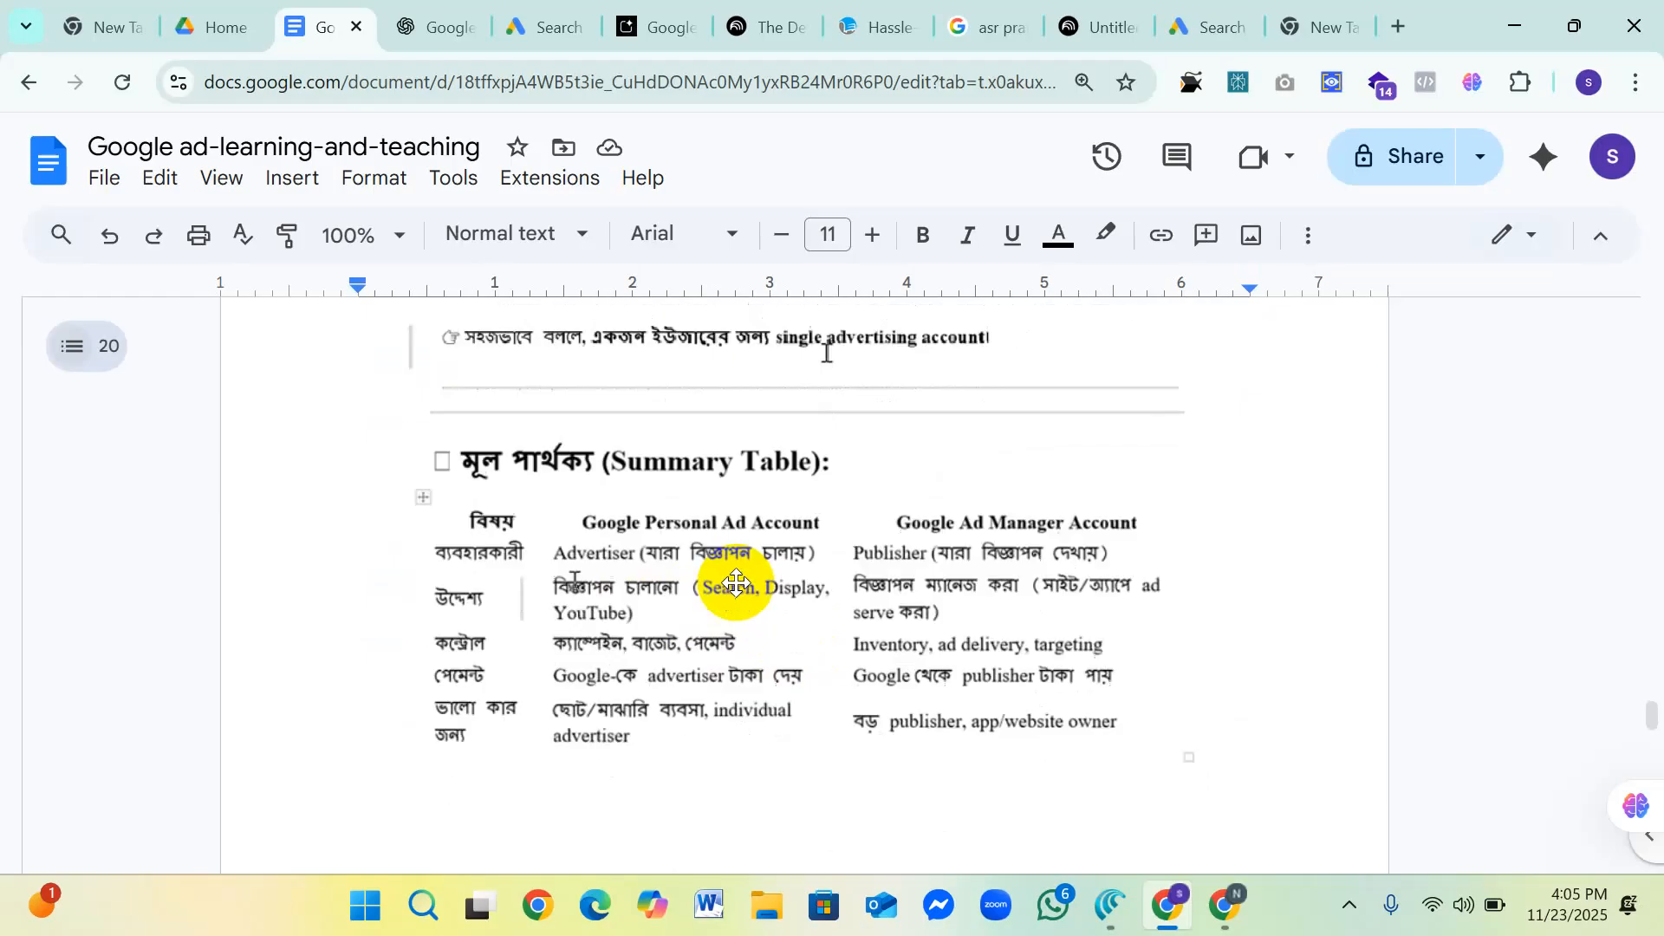
Step: Review the "google ad manager account create" search screenshot and its "Create a Google Ads manager account" result
scroll(708, 538, "down", 9)
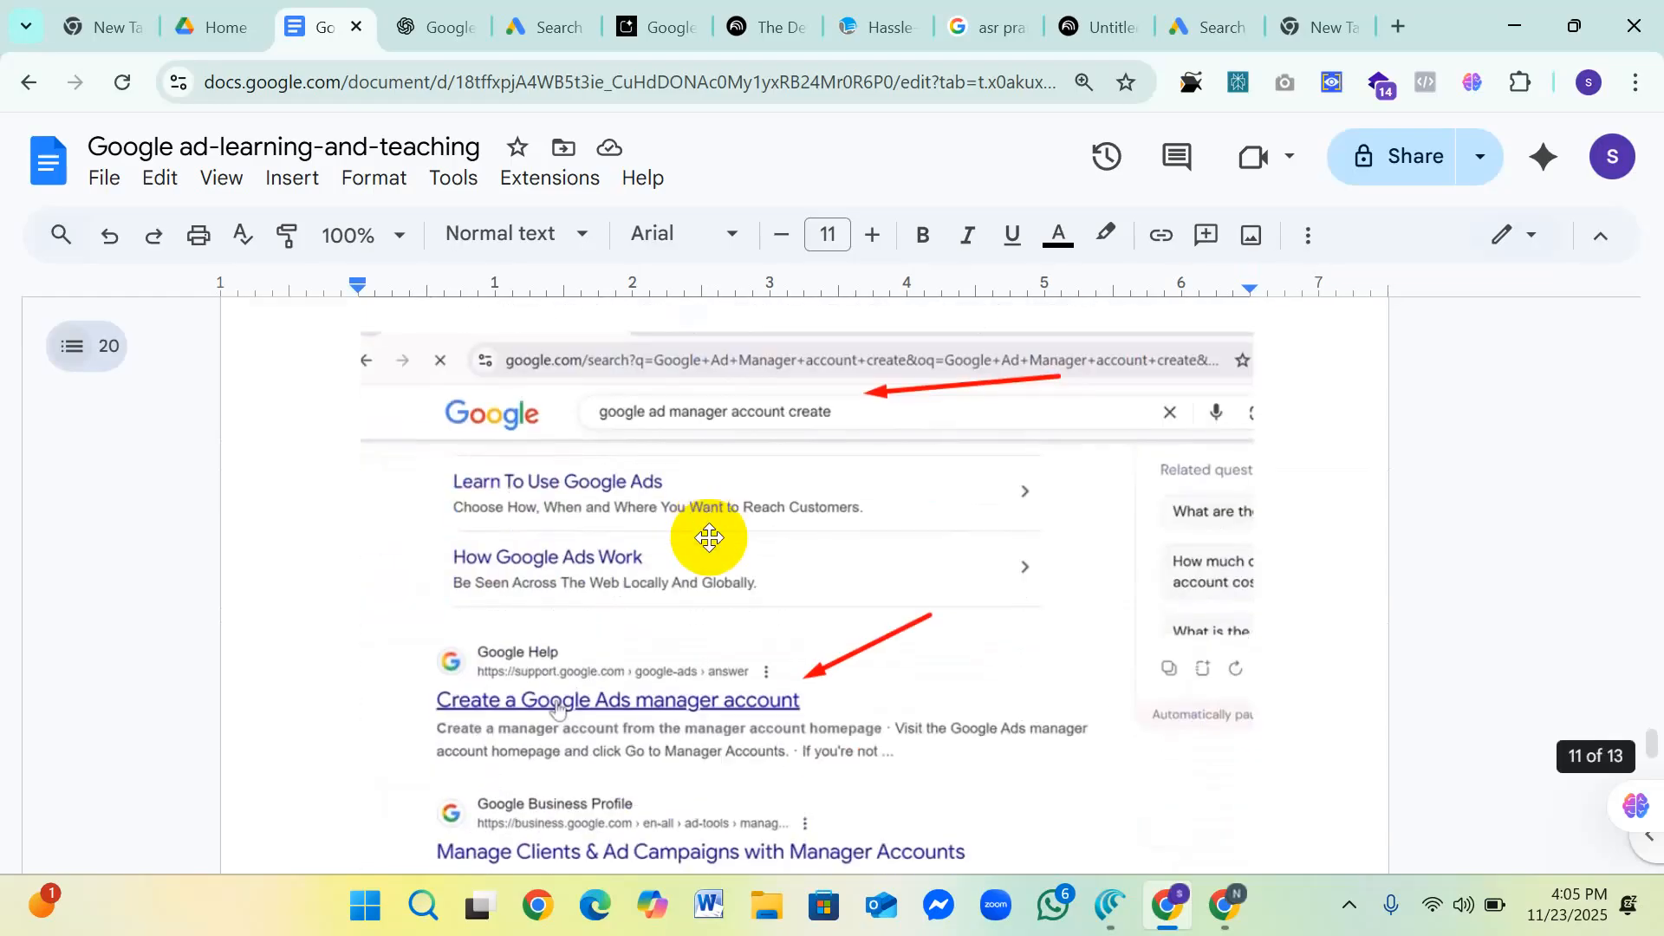
scroll(707, 541, "down", 2)
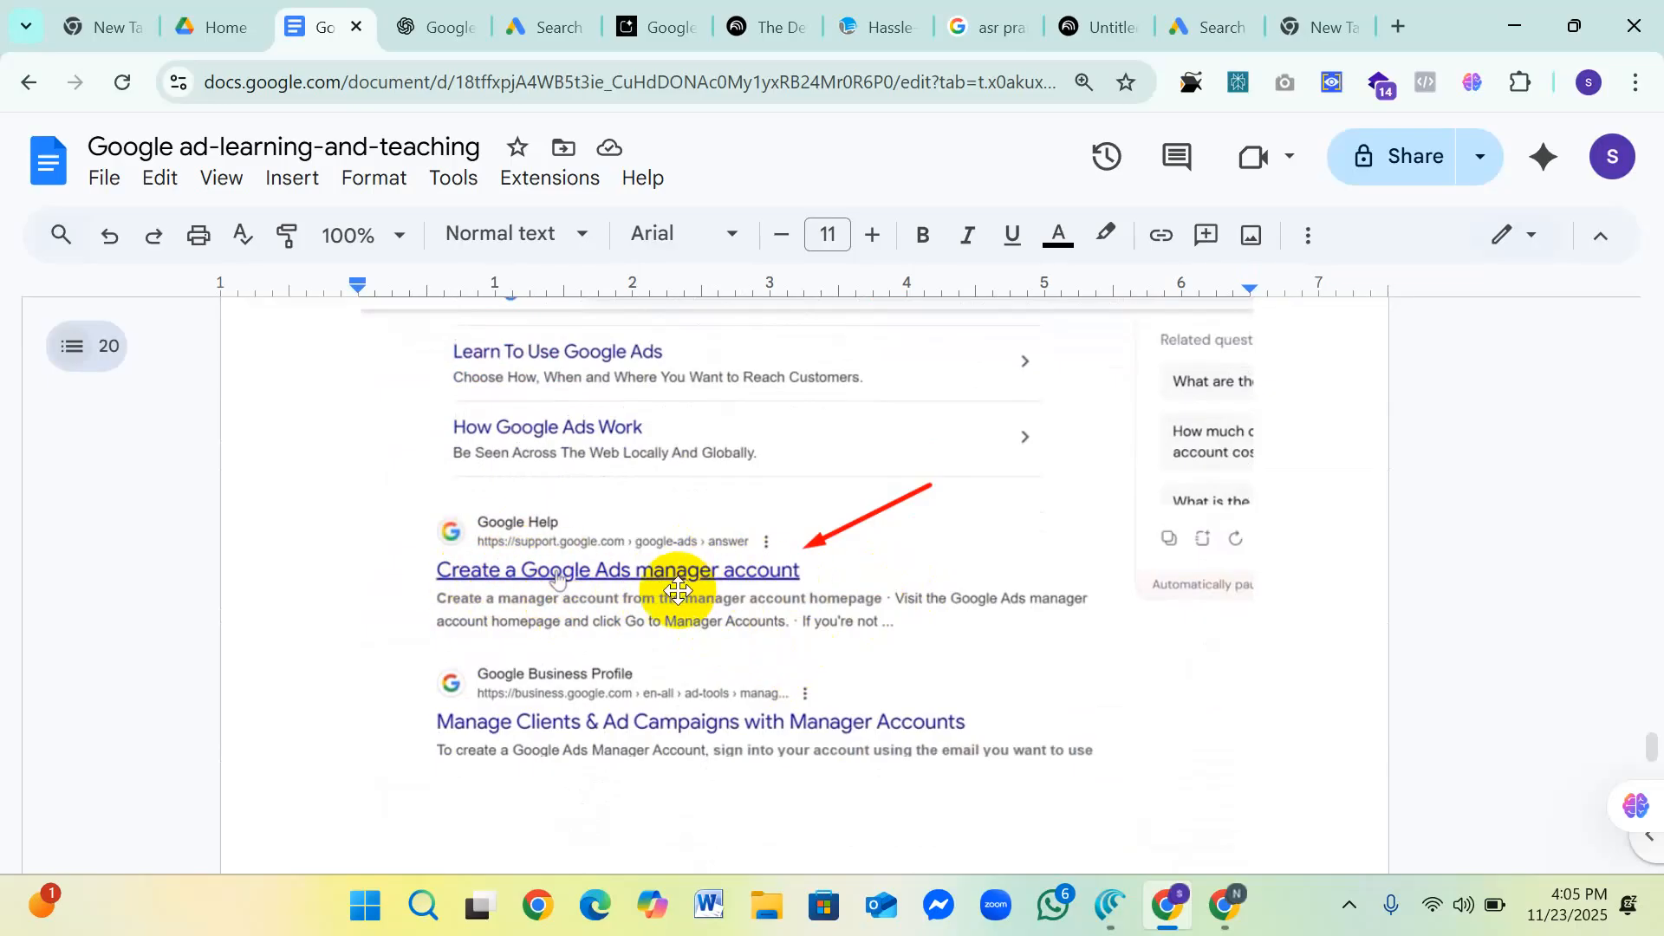
scroll(744, 593, "down", 2)
scroll(744, 593, "down", 3)
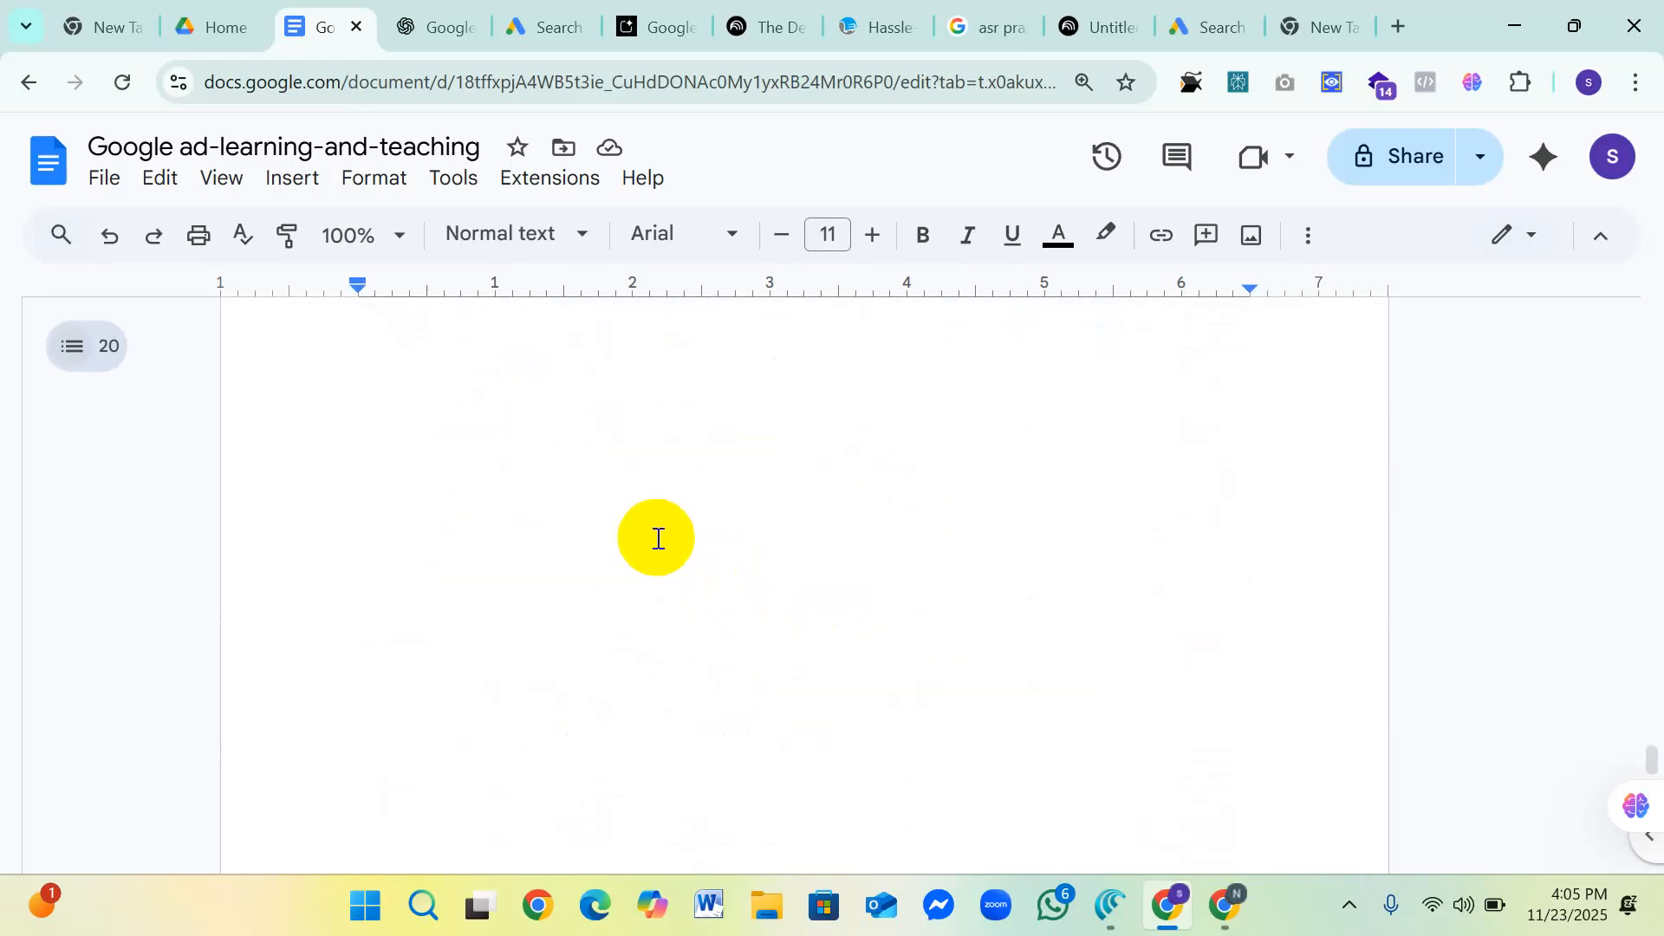
Step: Read the "Confirm your business information" screenshot from account display name through primary use, billing country, time zone and currency
scroll(656, 538, "down", 5)
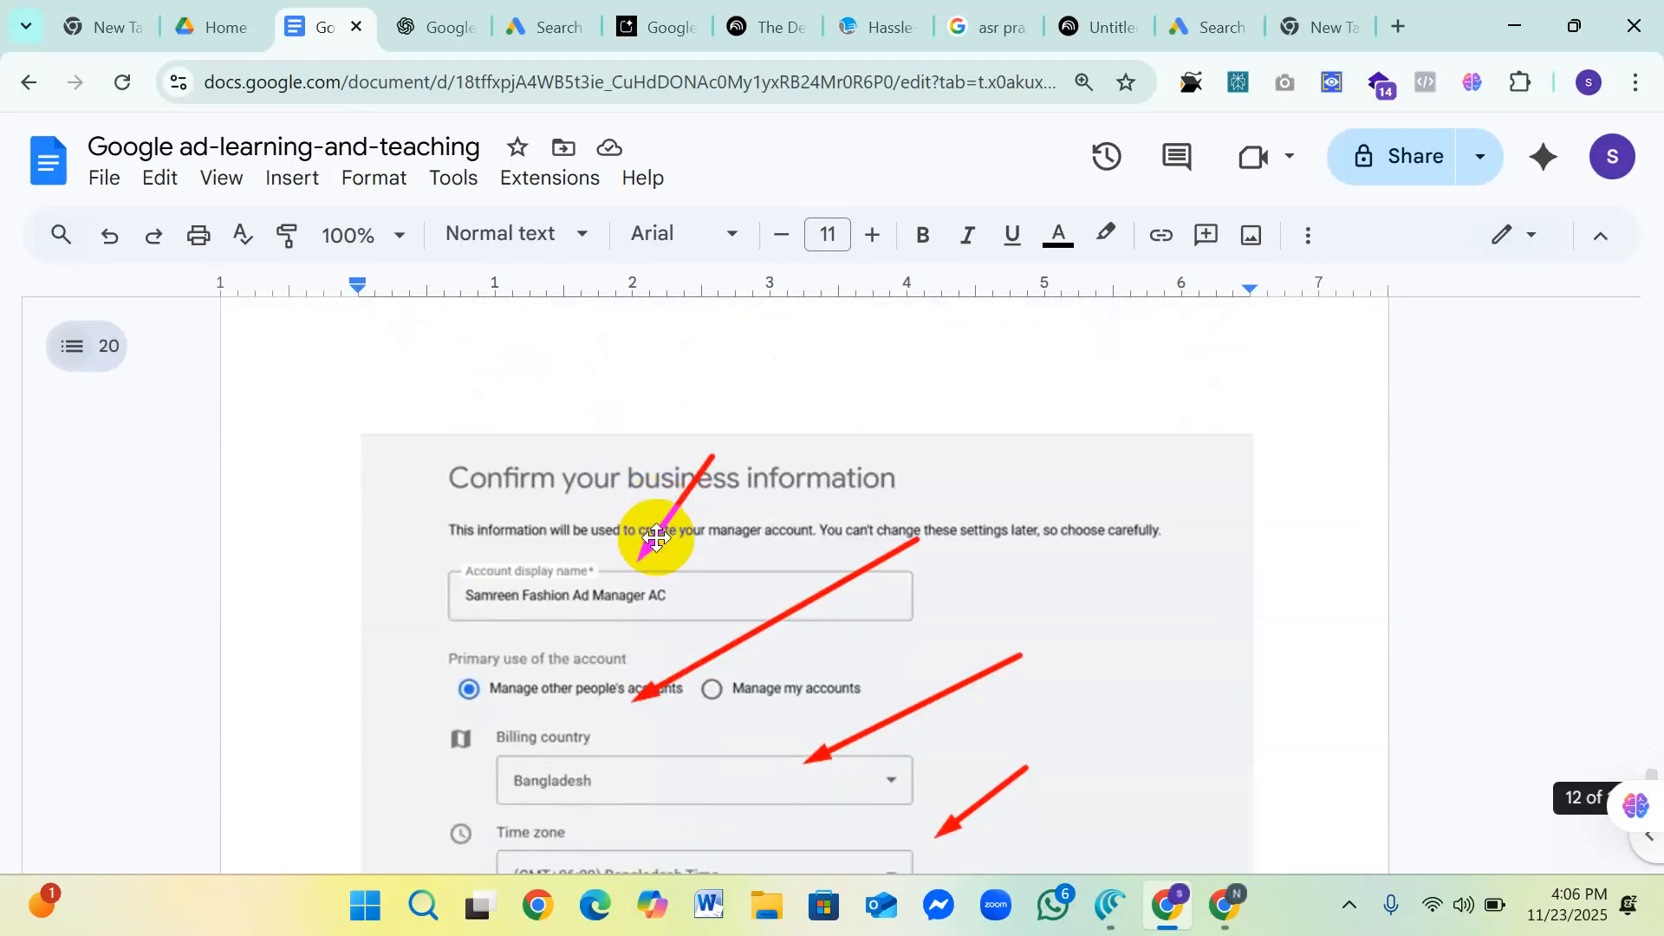
scroll(656, 538, "down", 3)
scroll(653, 542, "up", 3)
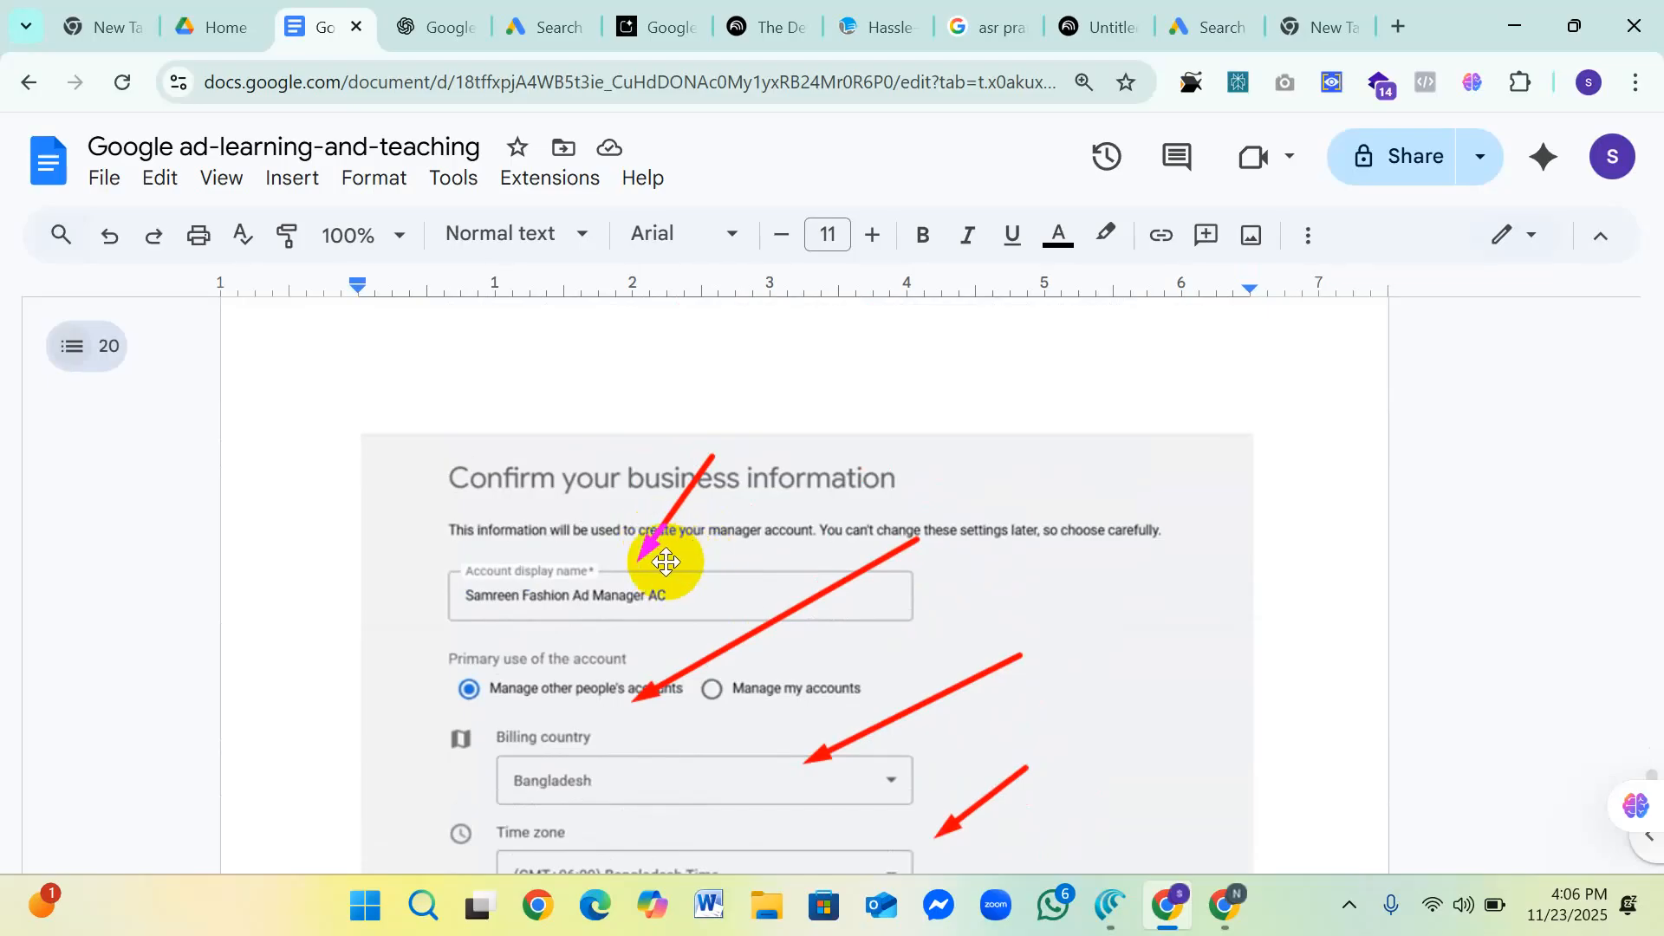
scroll(666, 562, "down", 3)
scroll(607, 559, "up", 3)
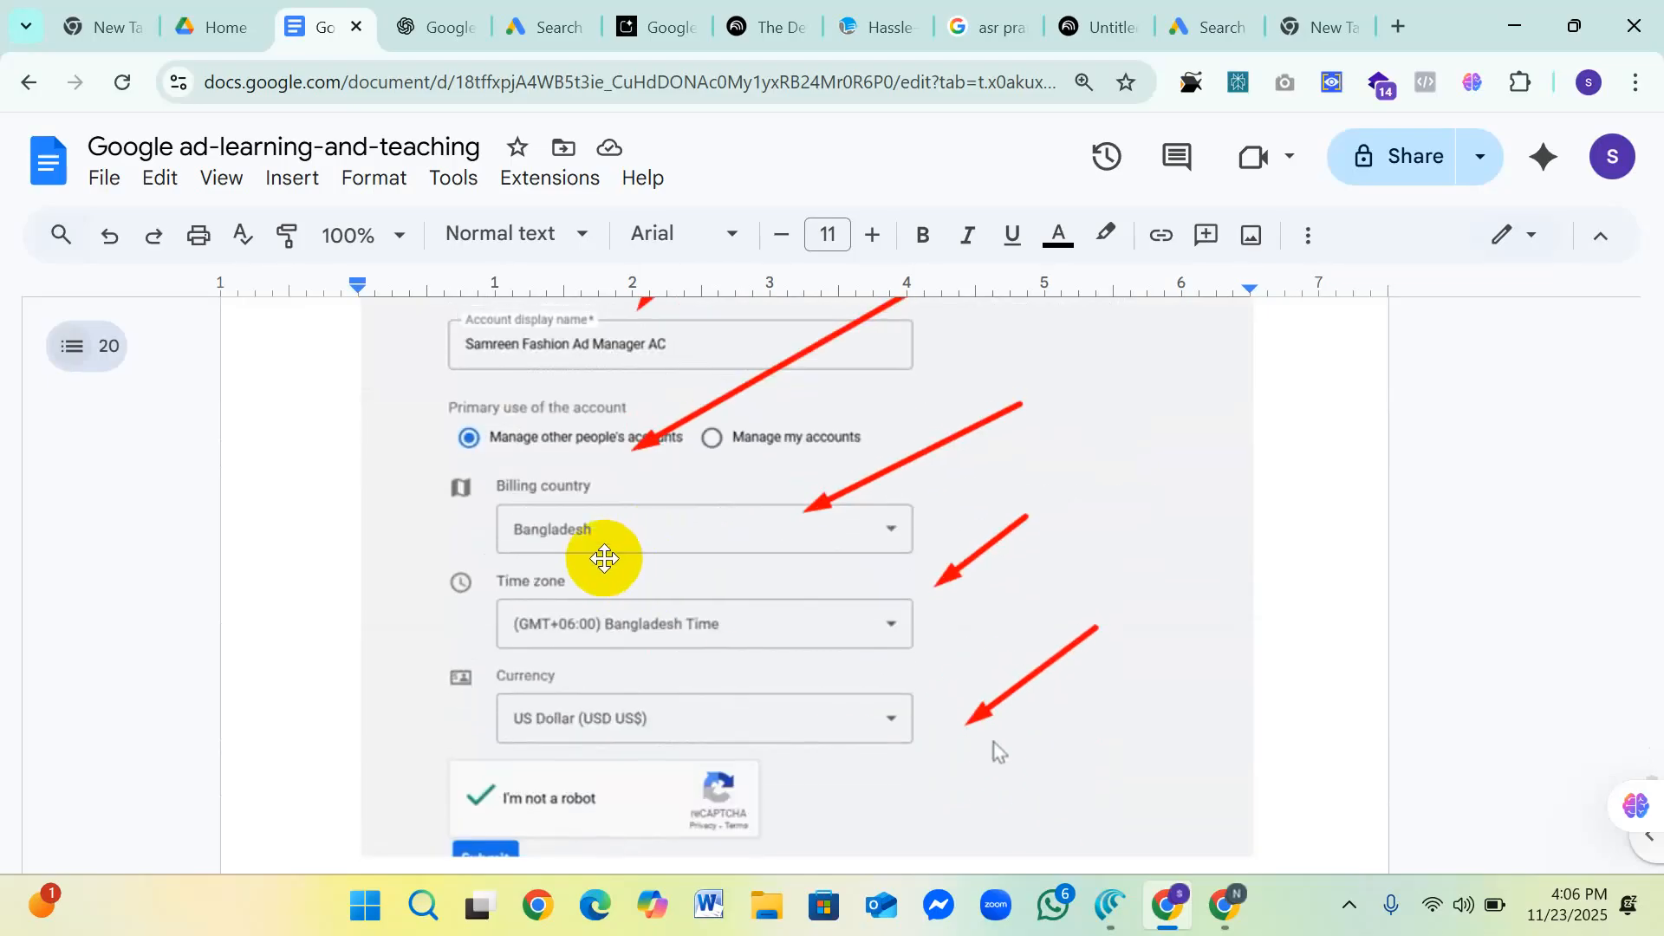
scroll(745, 548, "down", 3)
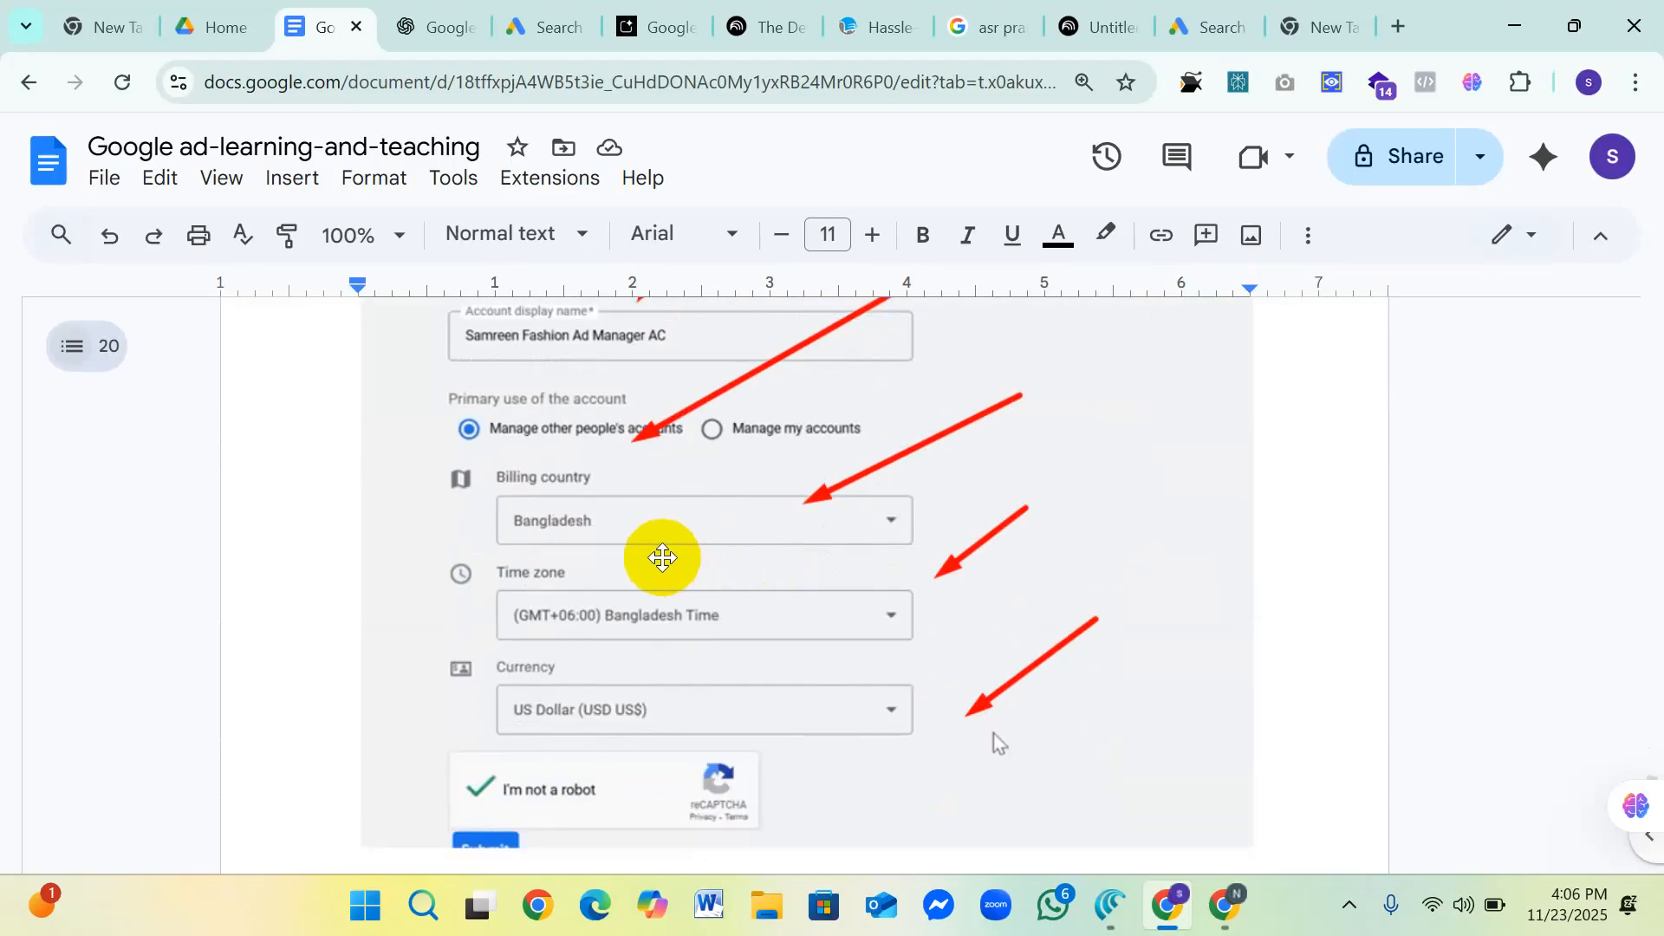
scroll(673, 532, "up", 2)
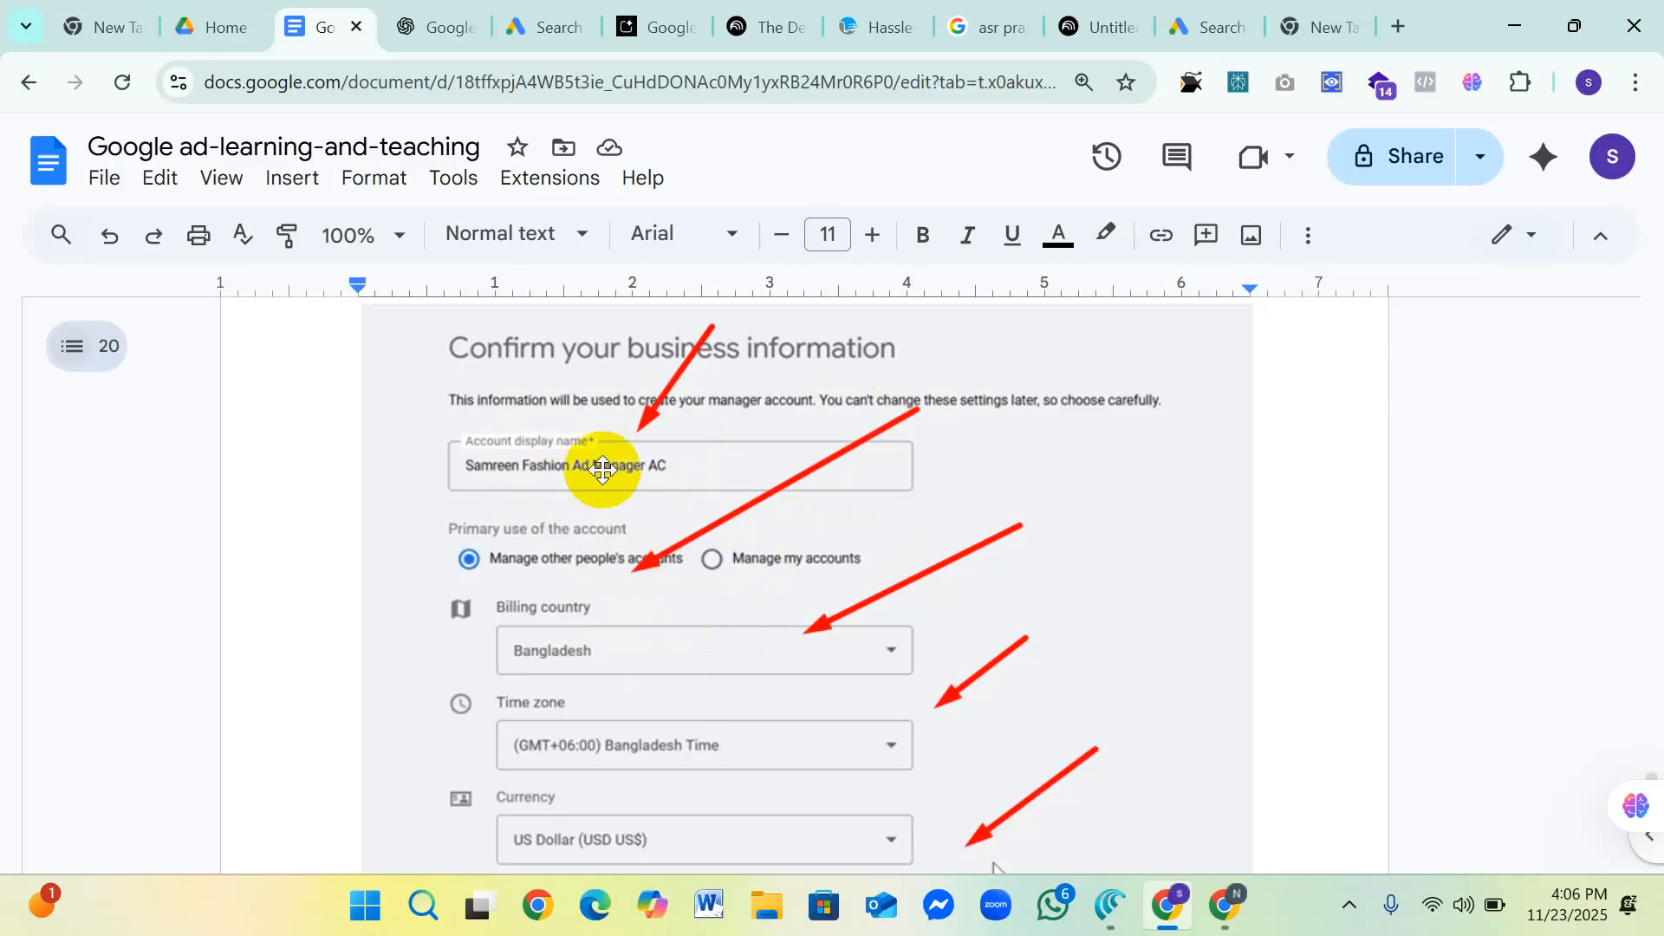
scroll(602, 580, "down", 3)
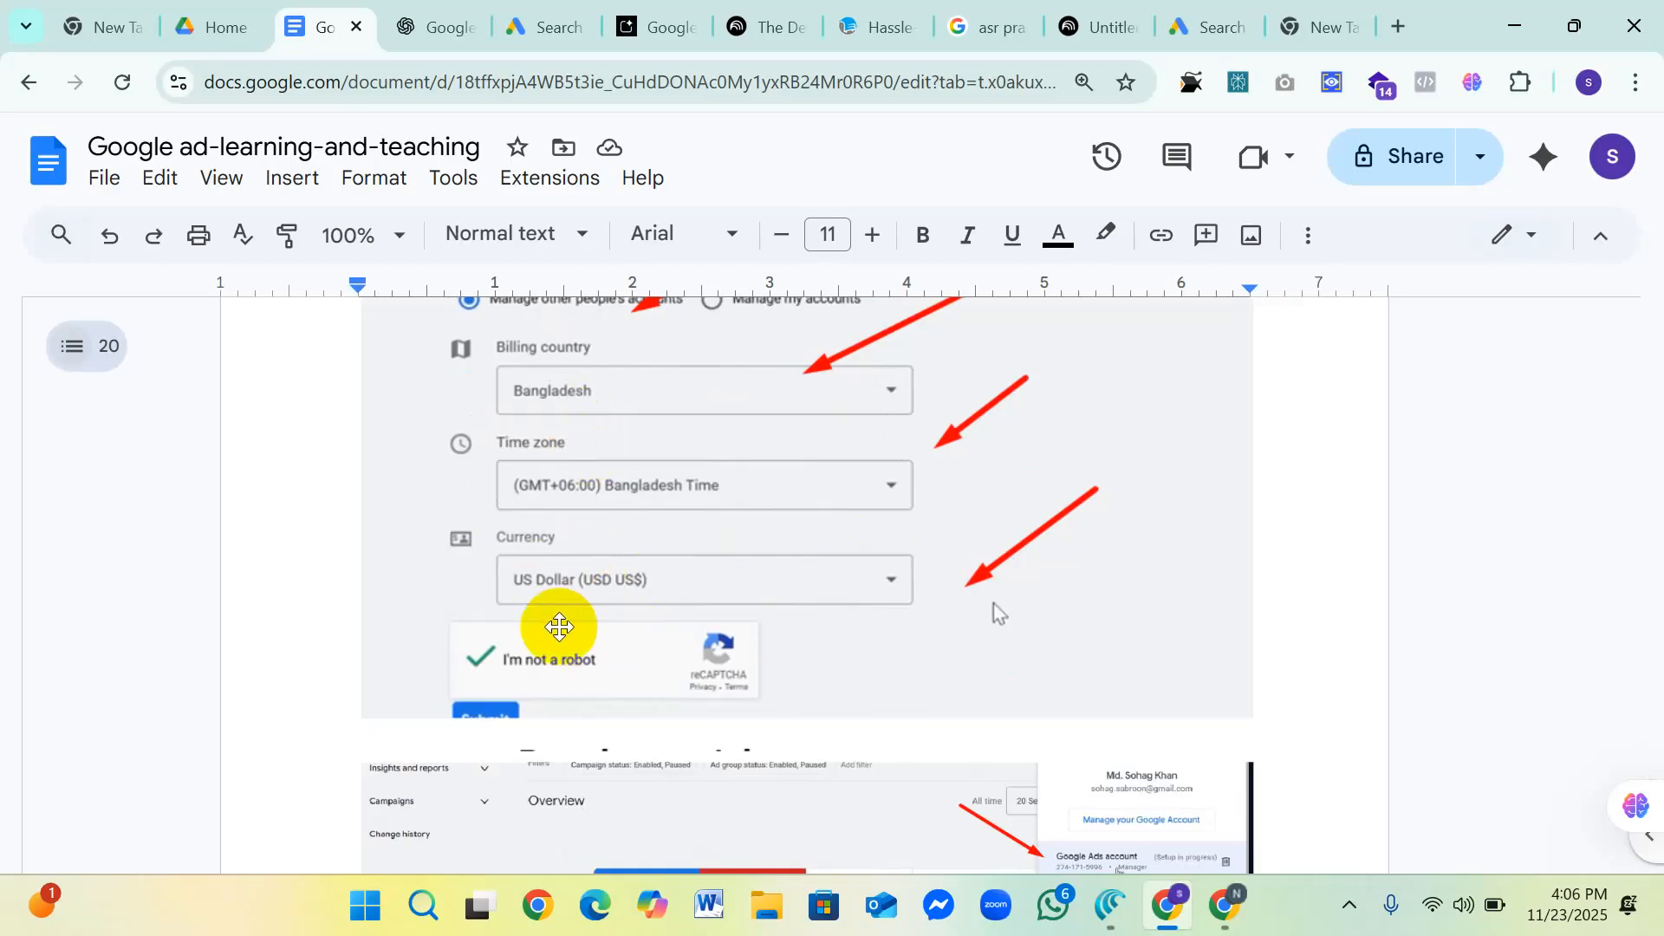
Step: Examine the Google Ads Overview screenshot's account list and the help instructions for creating a manager account from its homepage
scroll(611, 602, "down", 6)
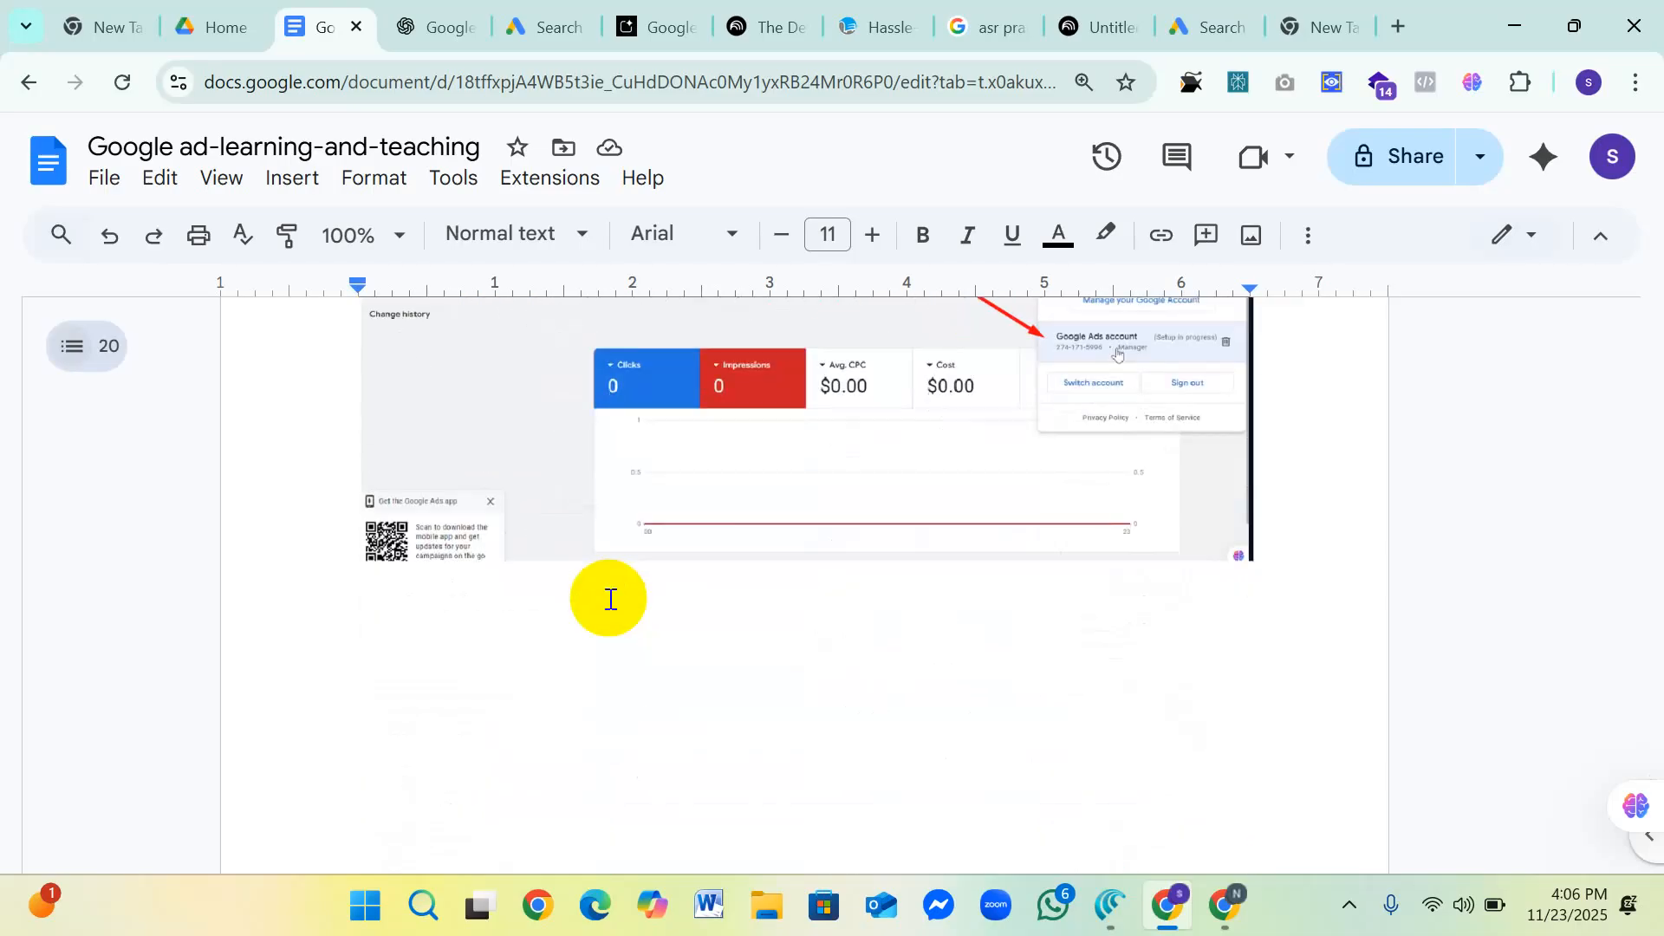
scroll(611, 598, "up", 3)
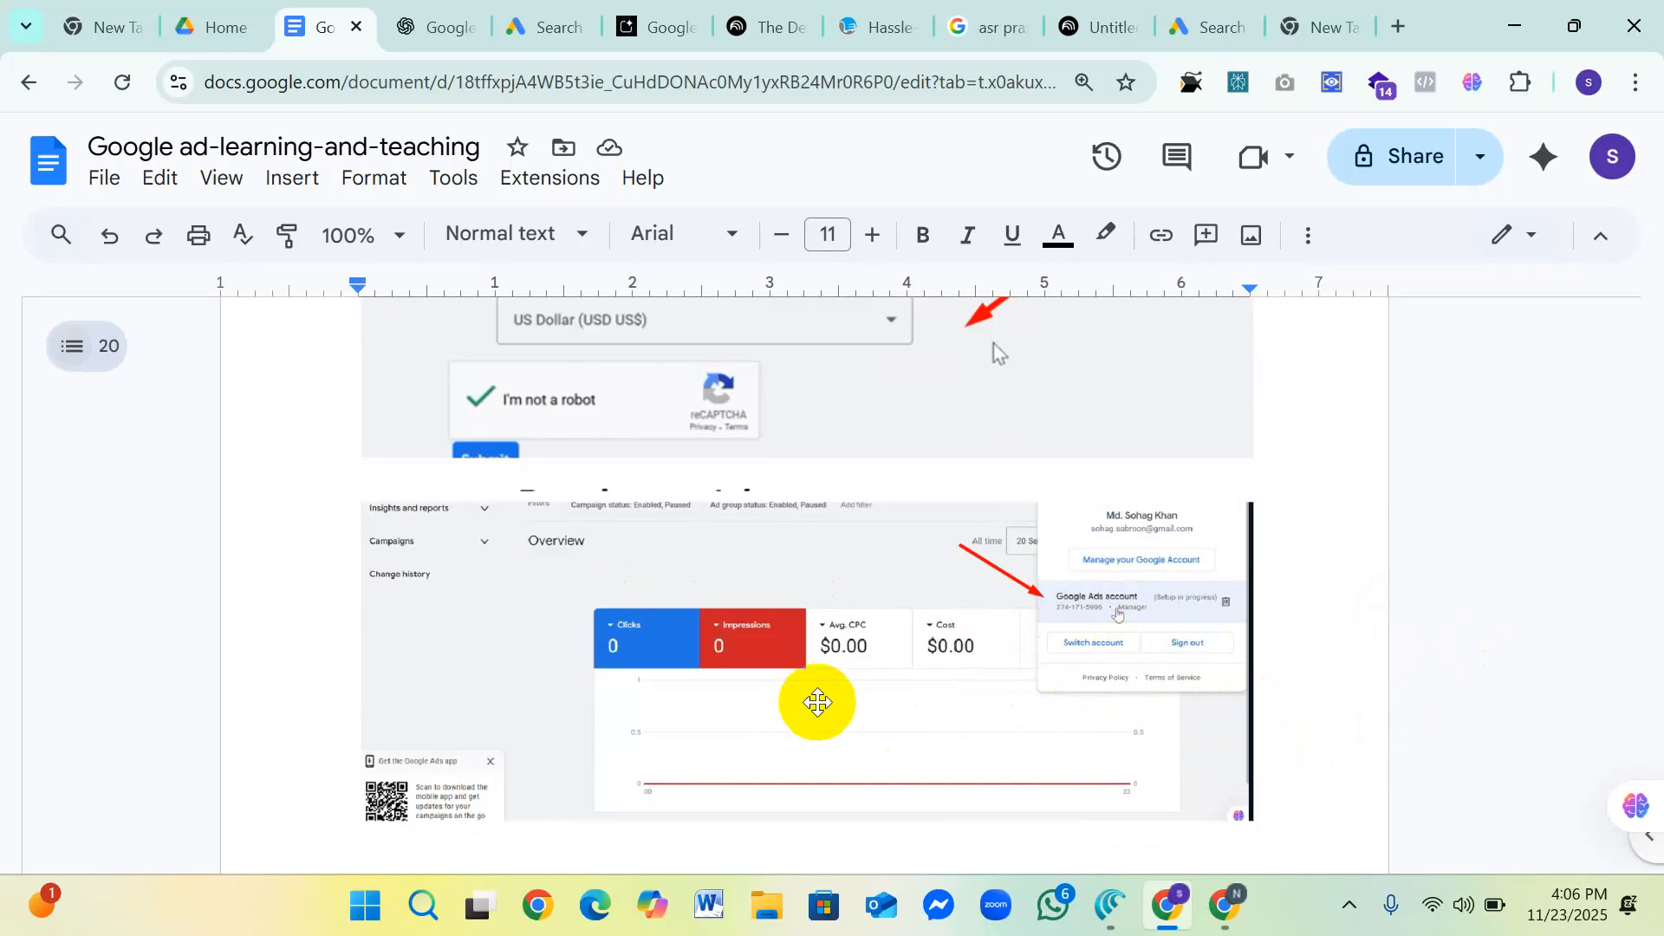
scroll(817, 702, "down", 10)
scroll(822, 700, "down", 3)
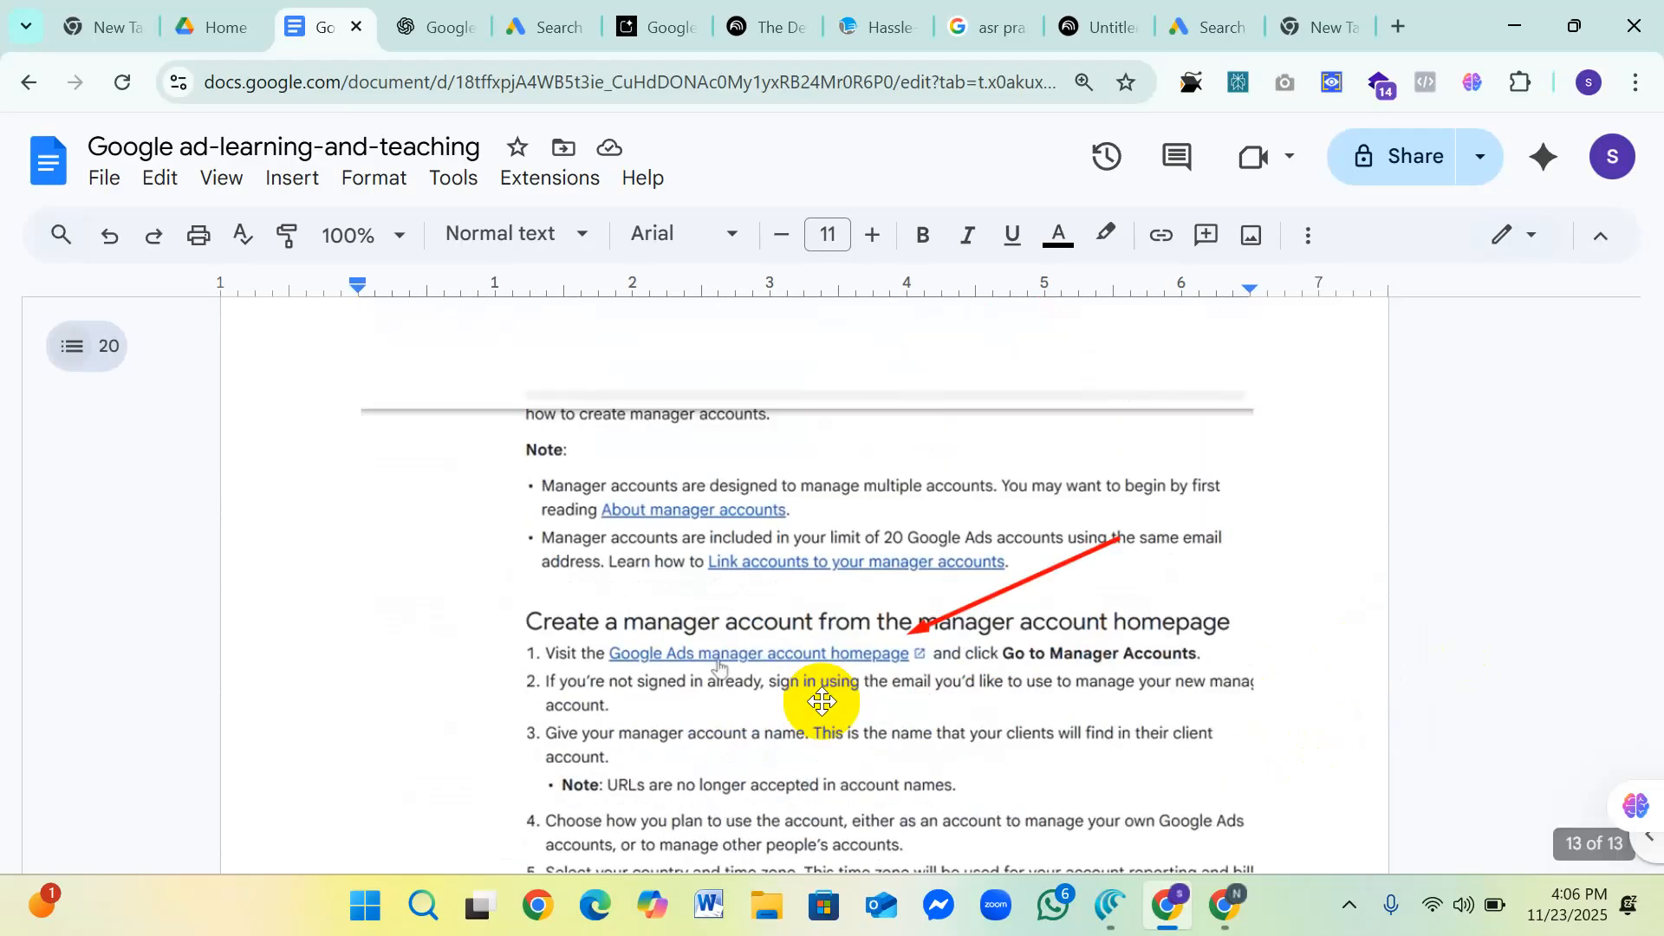
scroll(822, 700, "down", 8)
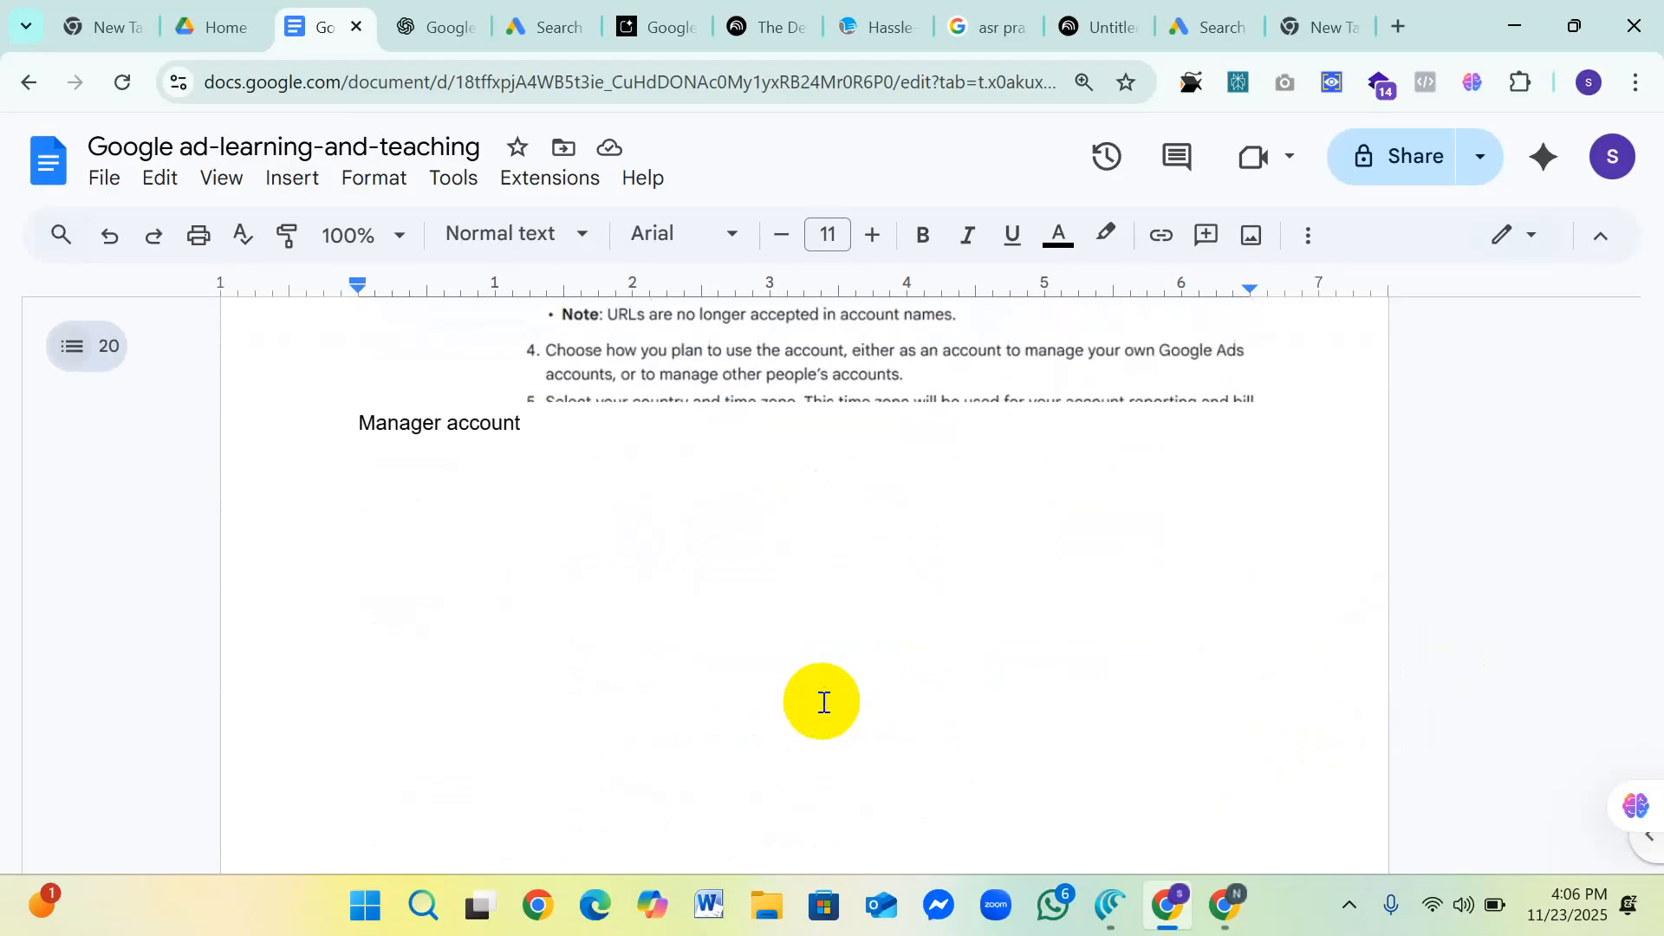
scroll(824, 711, "up", 15)
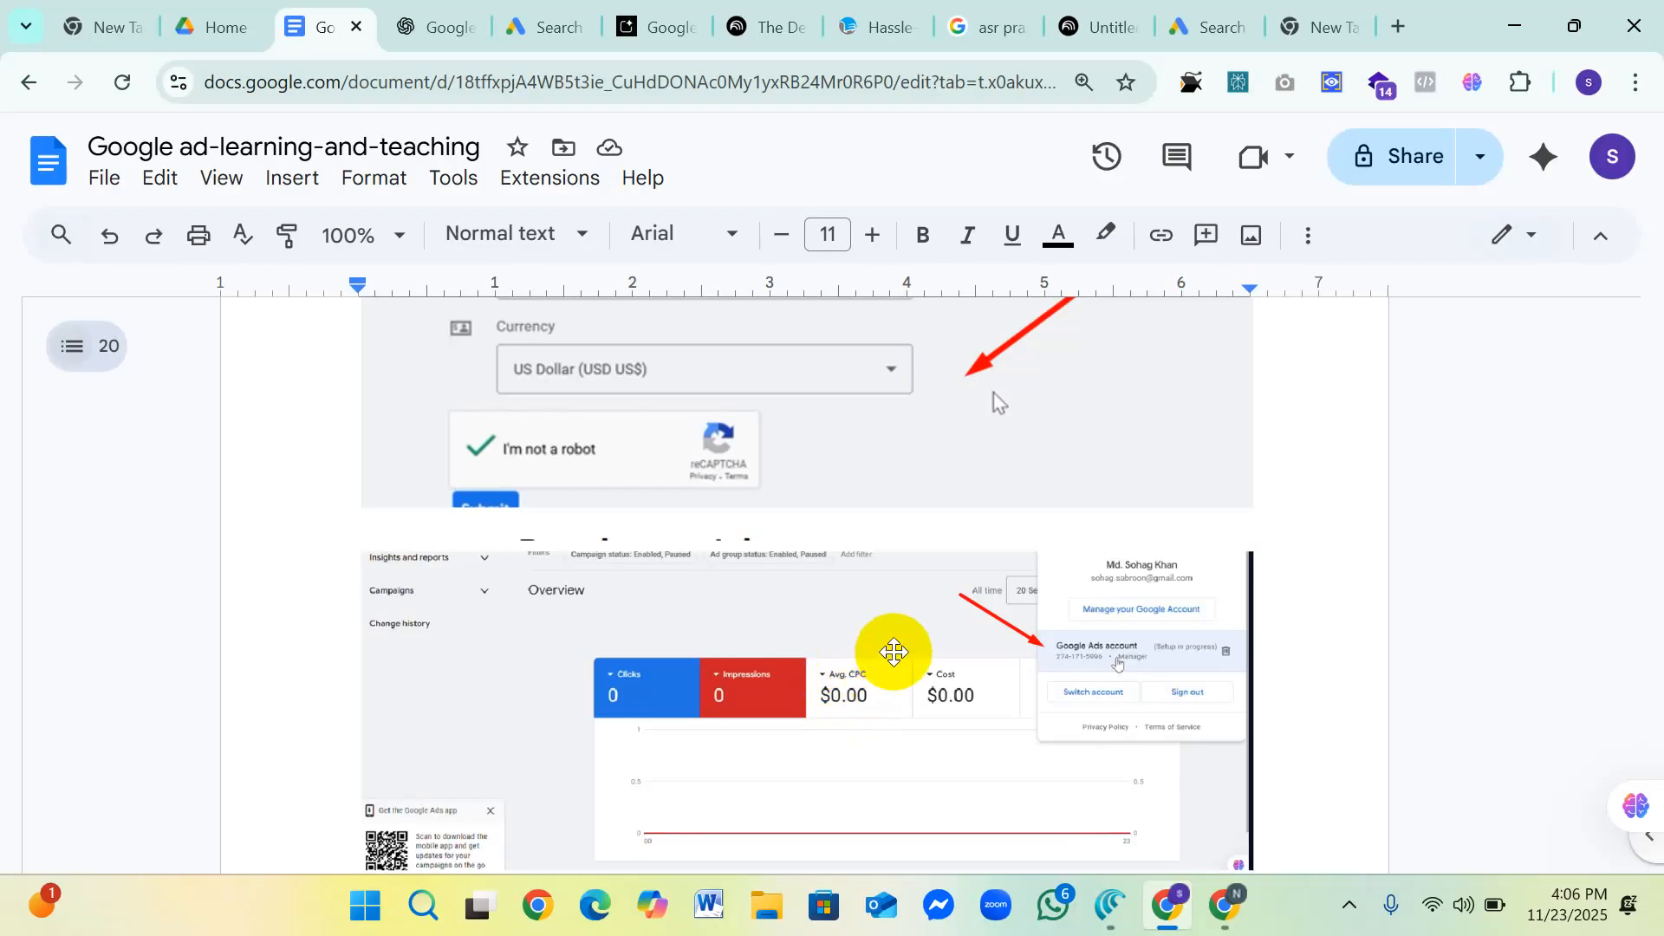
Step: Recheck the business information fields in the manager account setup screenshot and the Overview screenshot beneath it
scroll(893, 651, "up", 3)
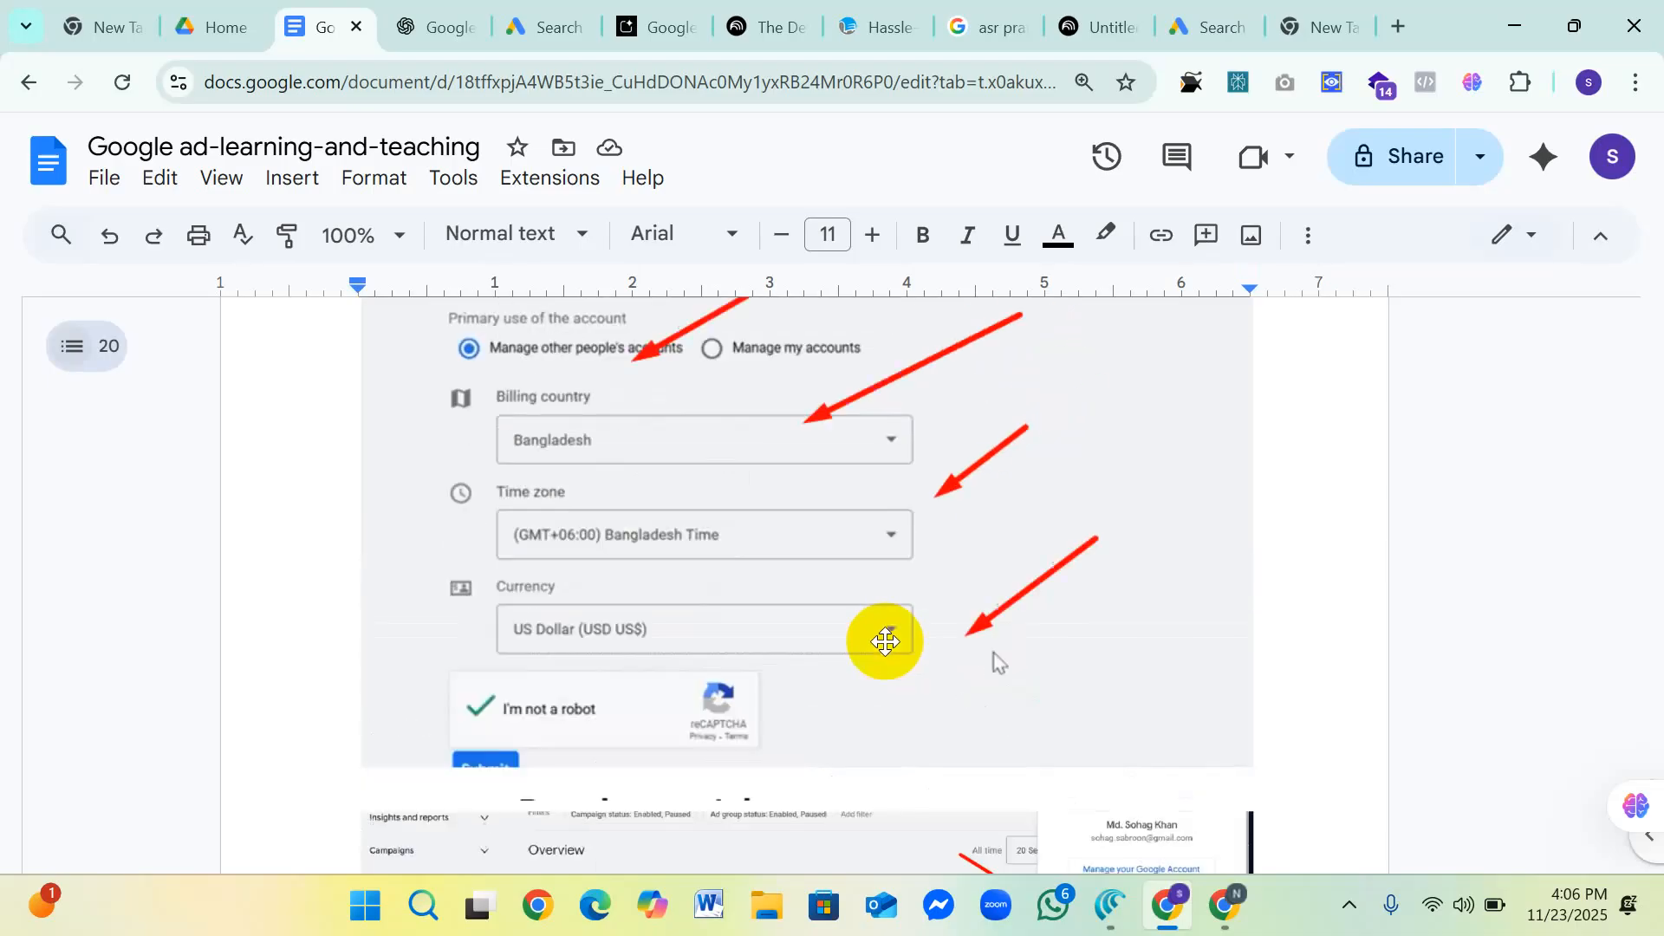
scroll(885, 660, "up", 2)
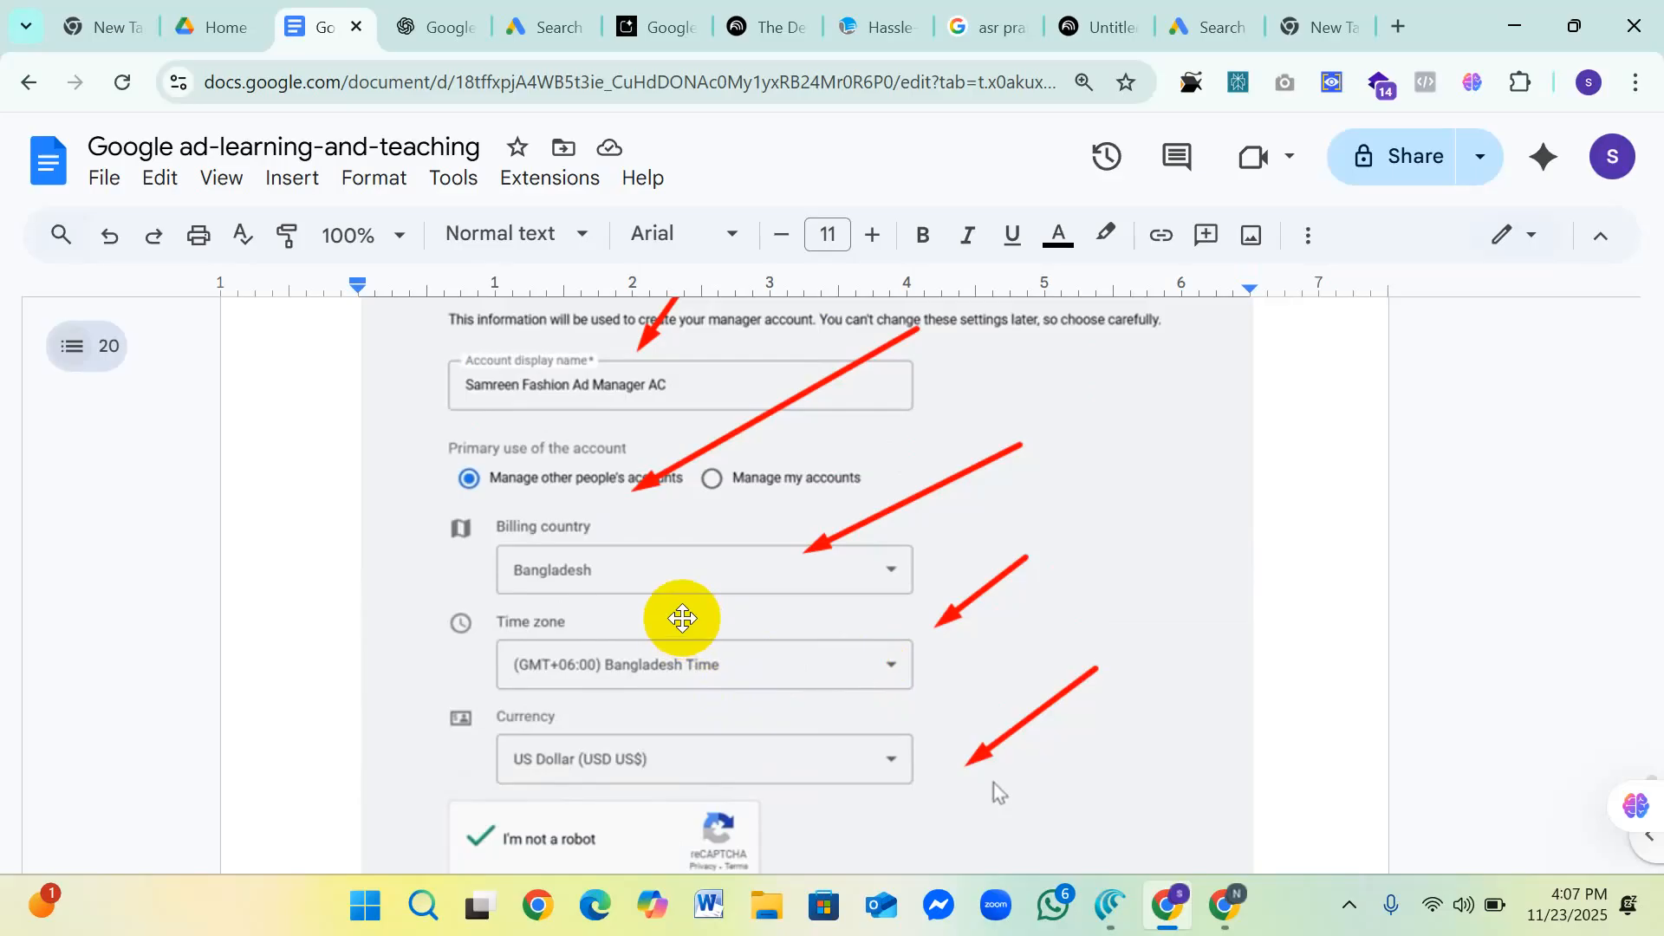
scroll(704, 630, "down", 8)
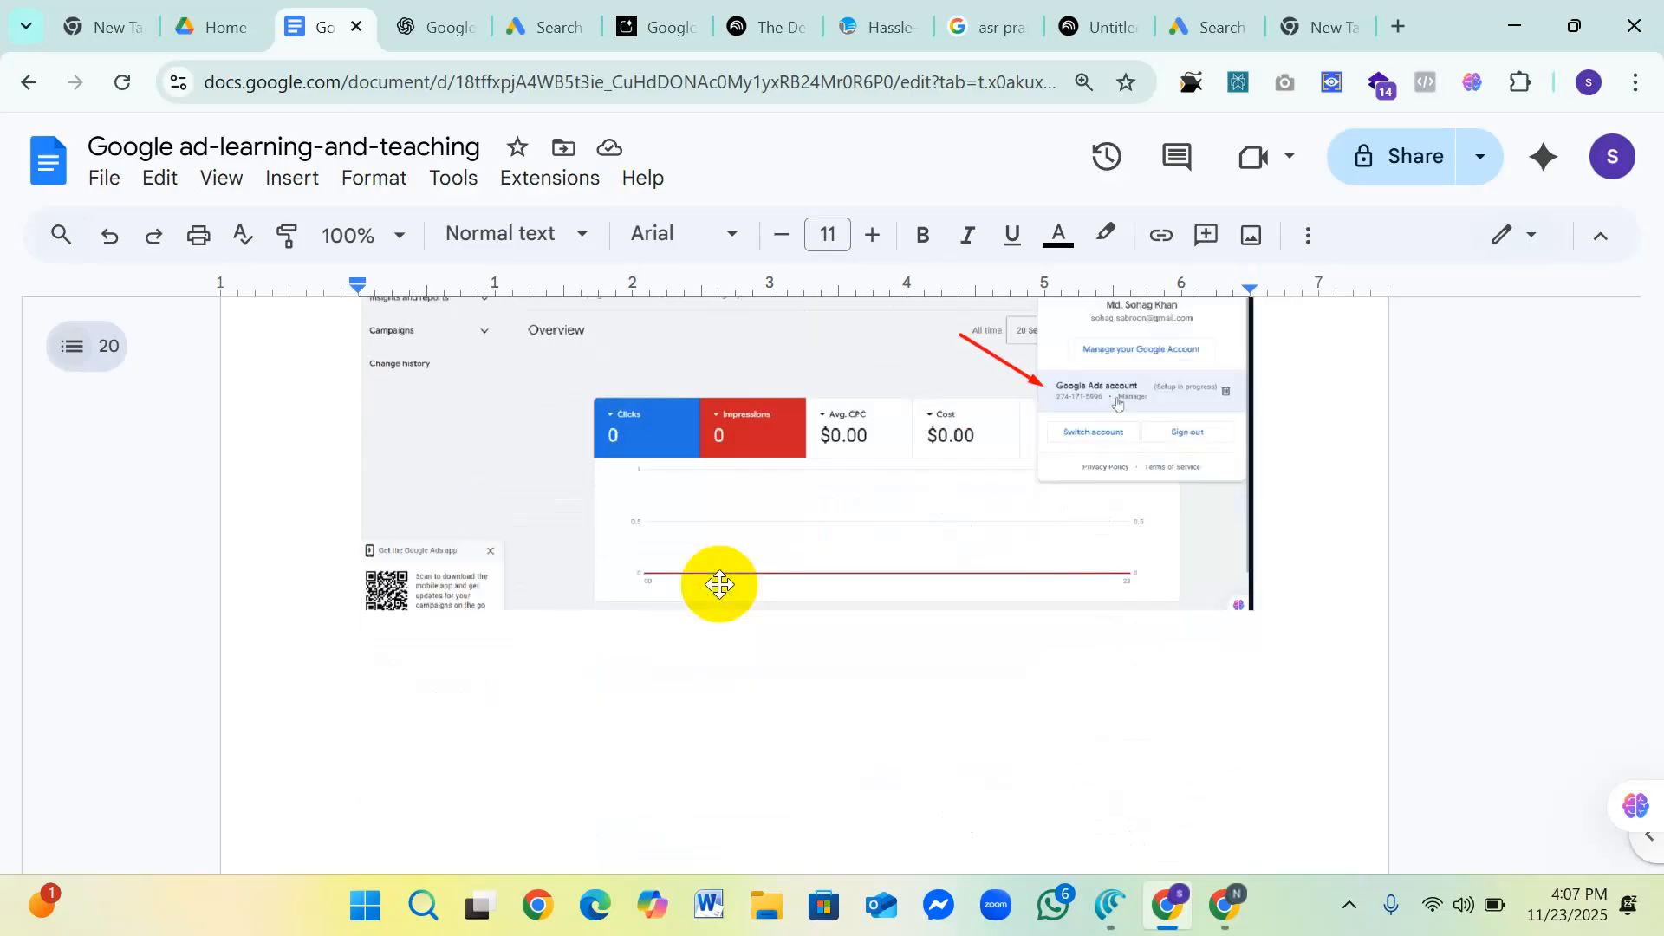
scroll(719, 583, "down", 10)
scroll(719, 583, "down", 5)
scroll(720, 583, "up", 10)
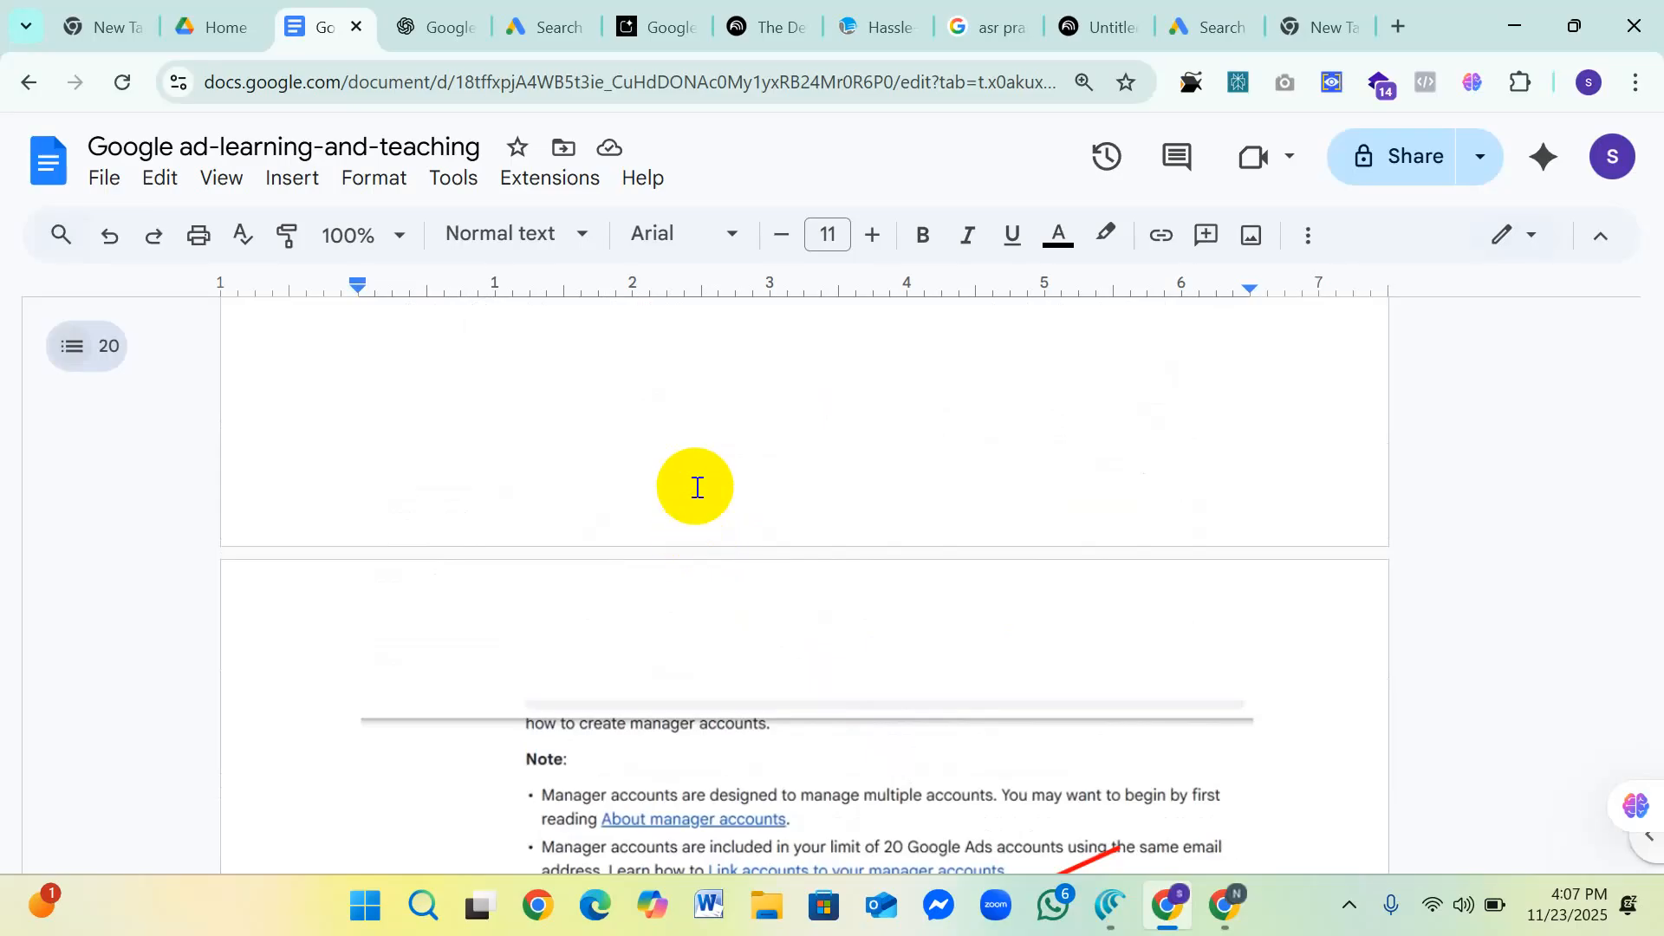
mouse_move(1141, 930)
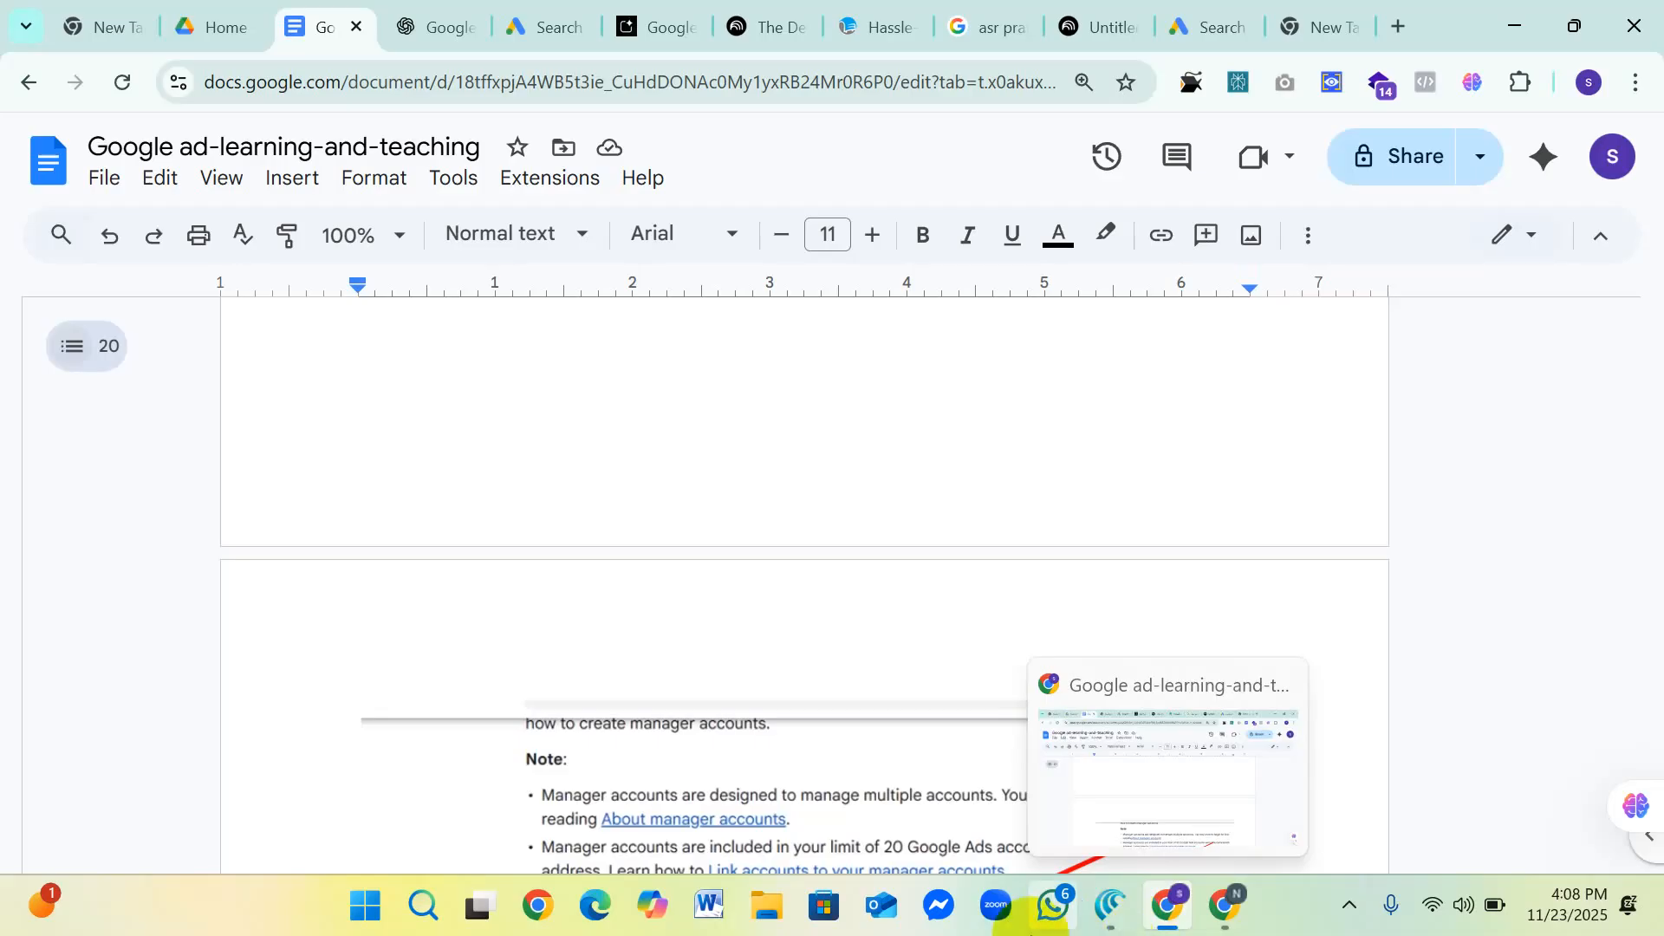
scroll(867, 693, "down", 5)
scroll(657, 476, "up", 3)
scroll(656, 476, "down", 5)
scroll(684, 476, "up", 8)
scroll(685, 475, "down", 5)
scroll(659, 479, "up", 4)
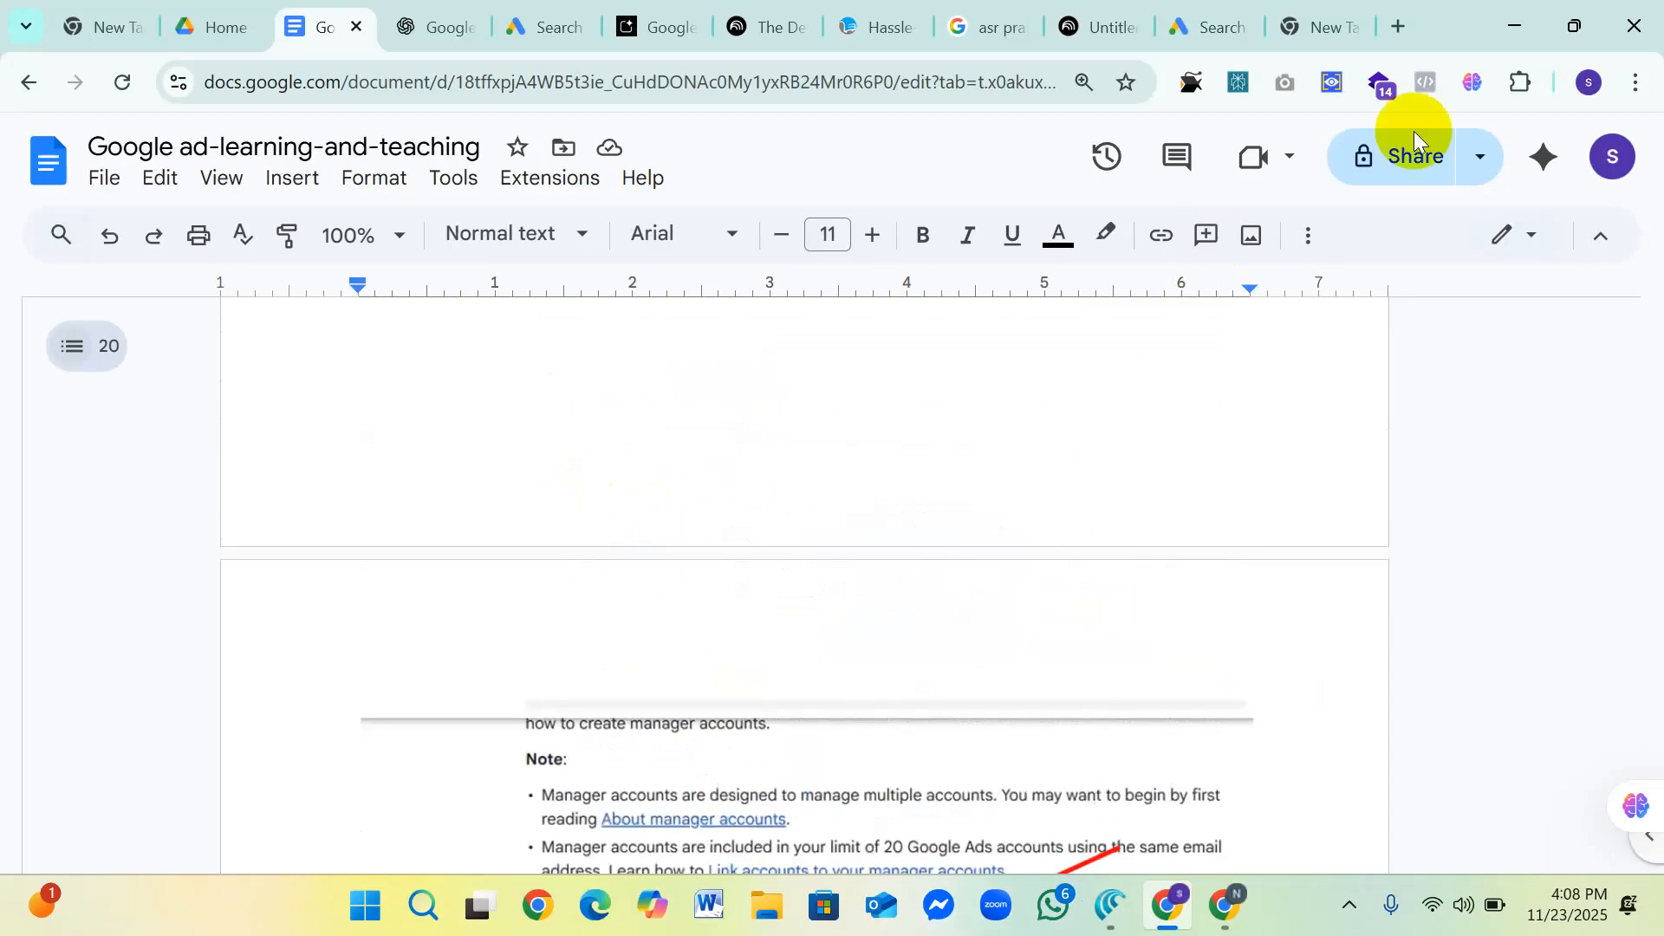
Step: Look at the keyword step in the "Create your first campaign" draft and at the Google Drive home page
left_click(1201, 26)
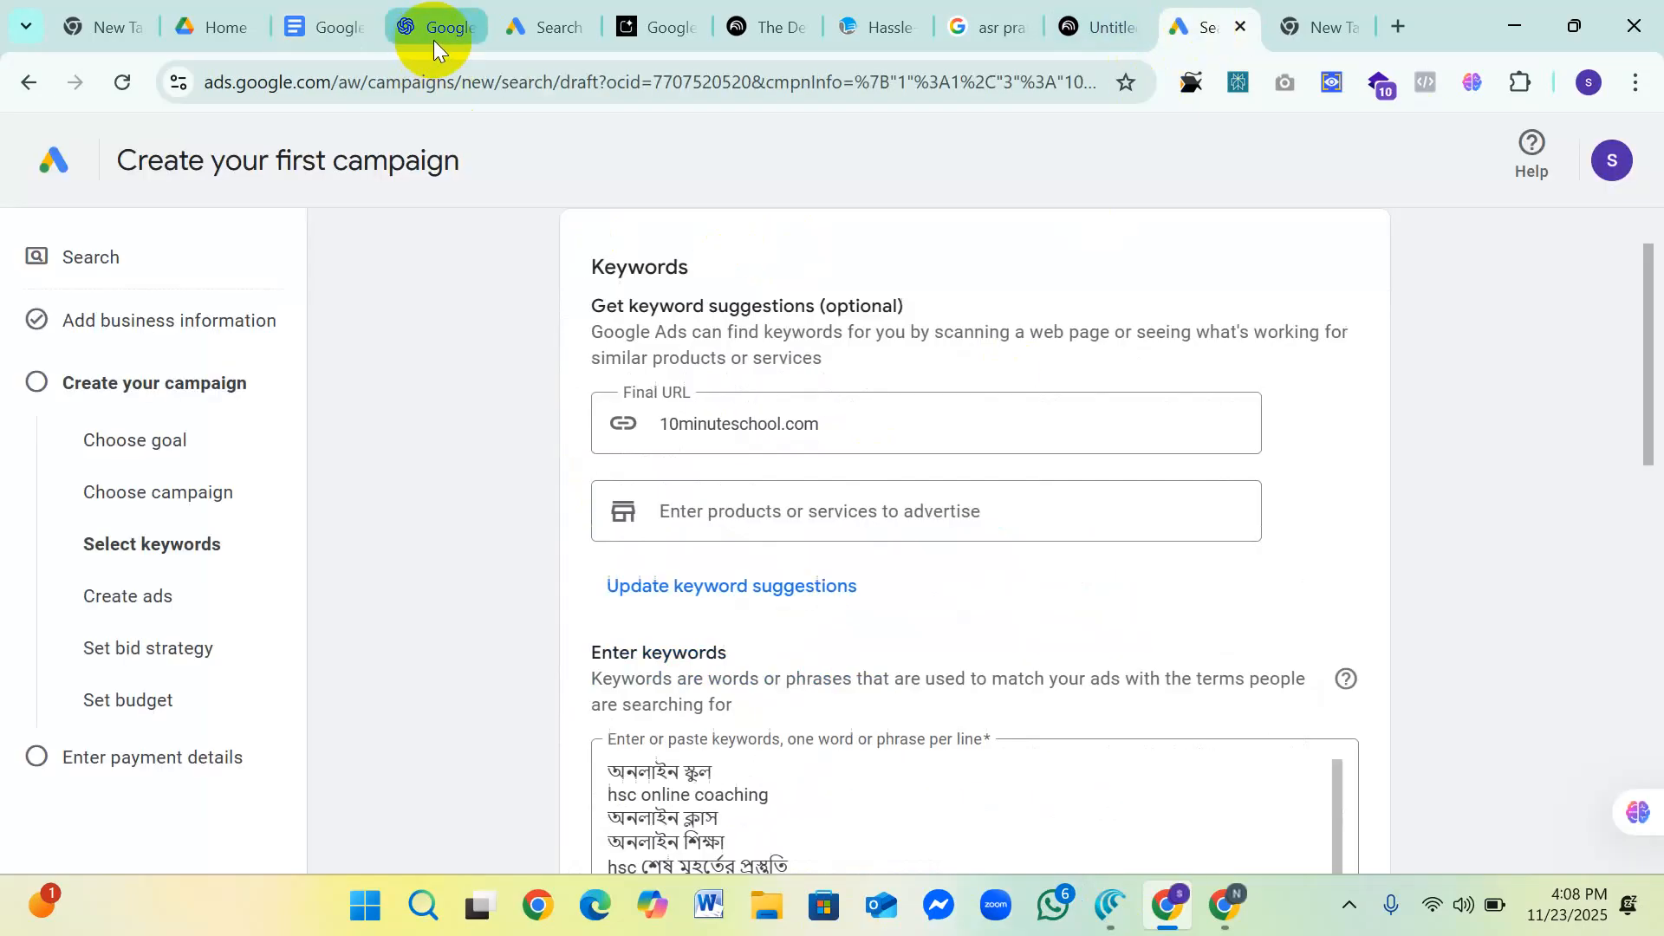
left_click(533, 26)
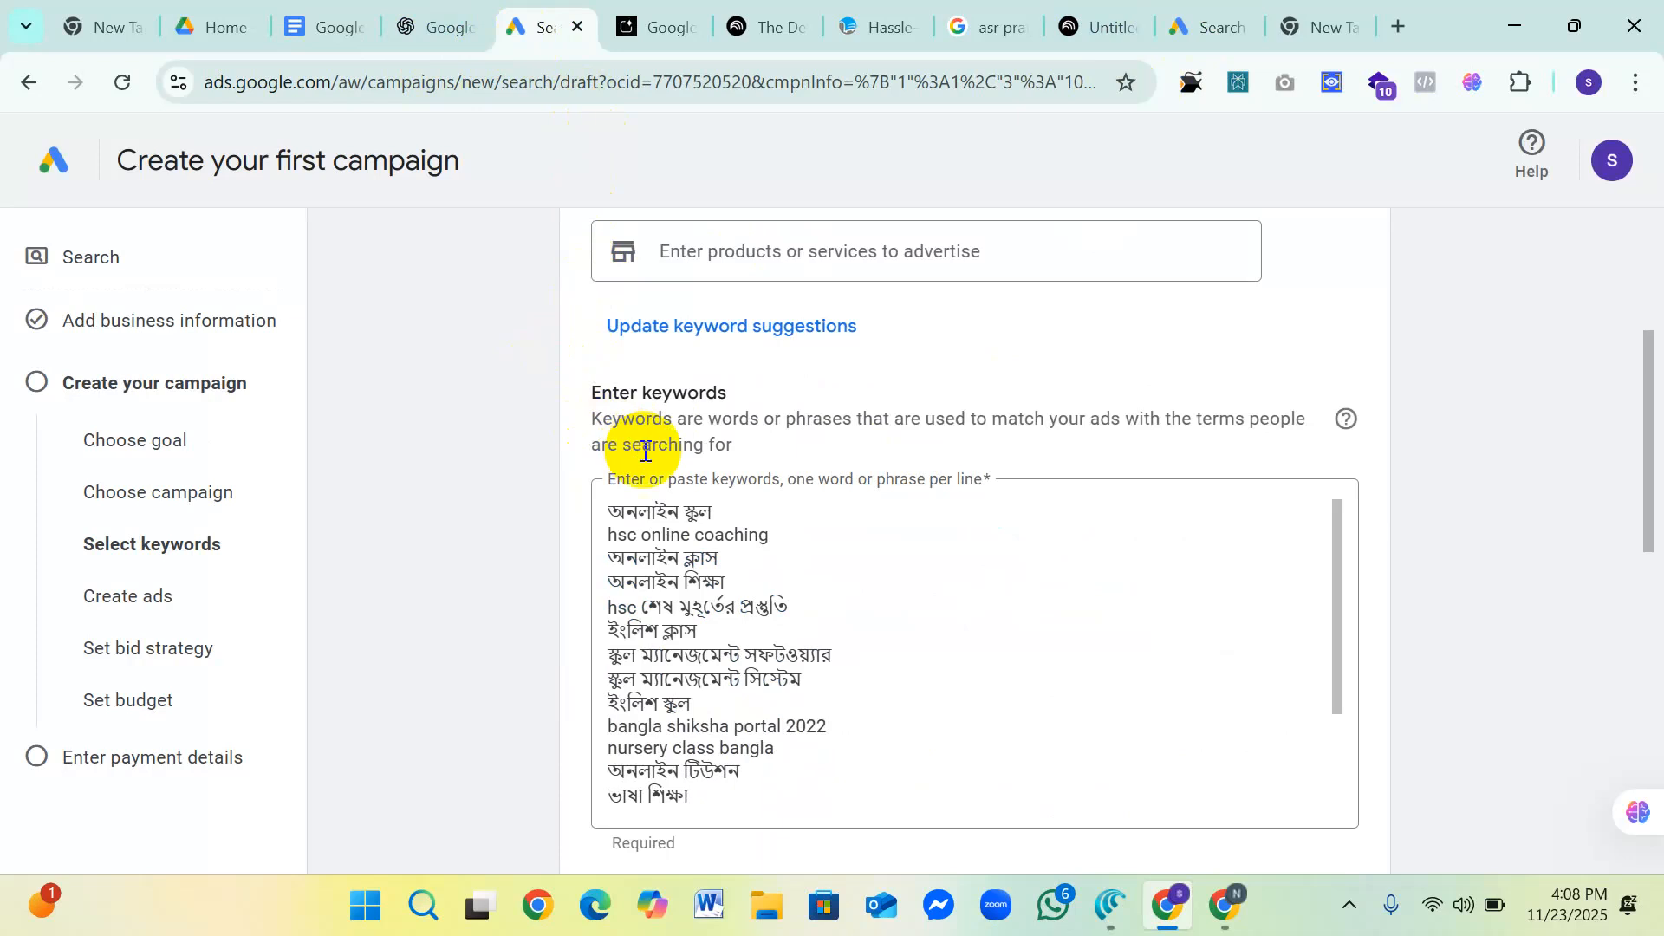
left_click(215, 16)
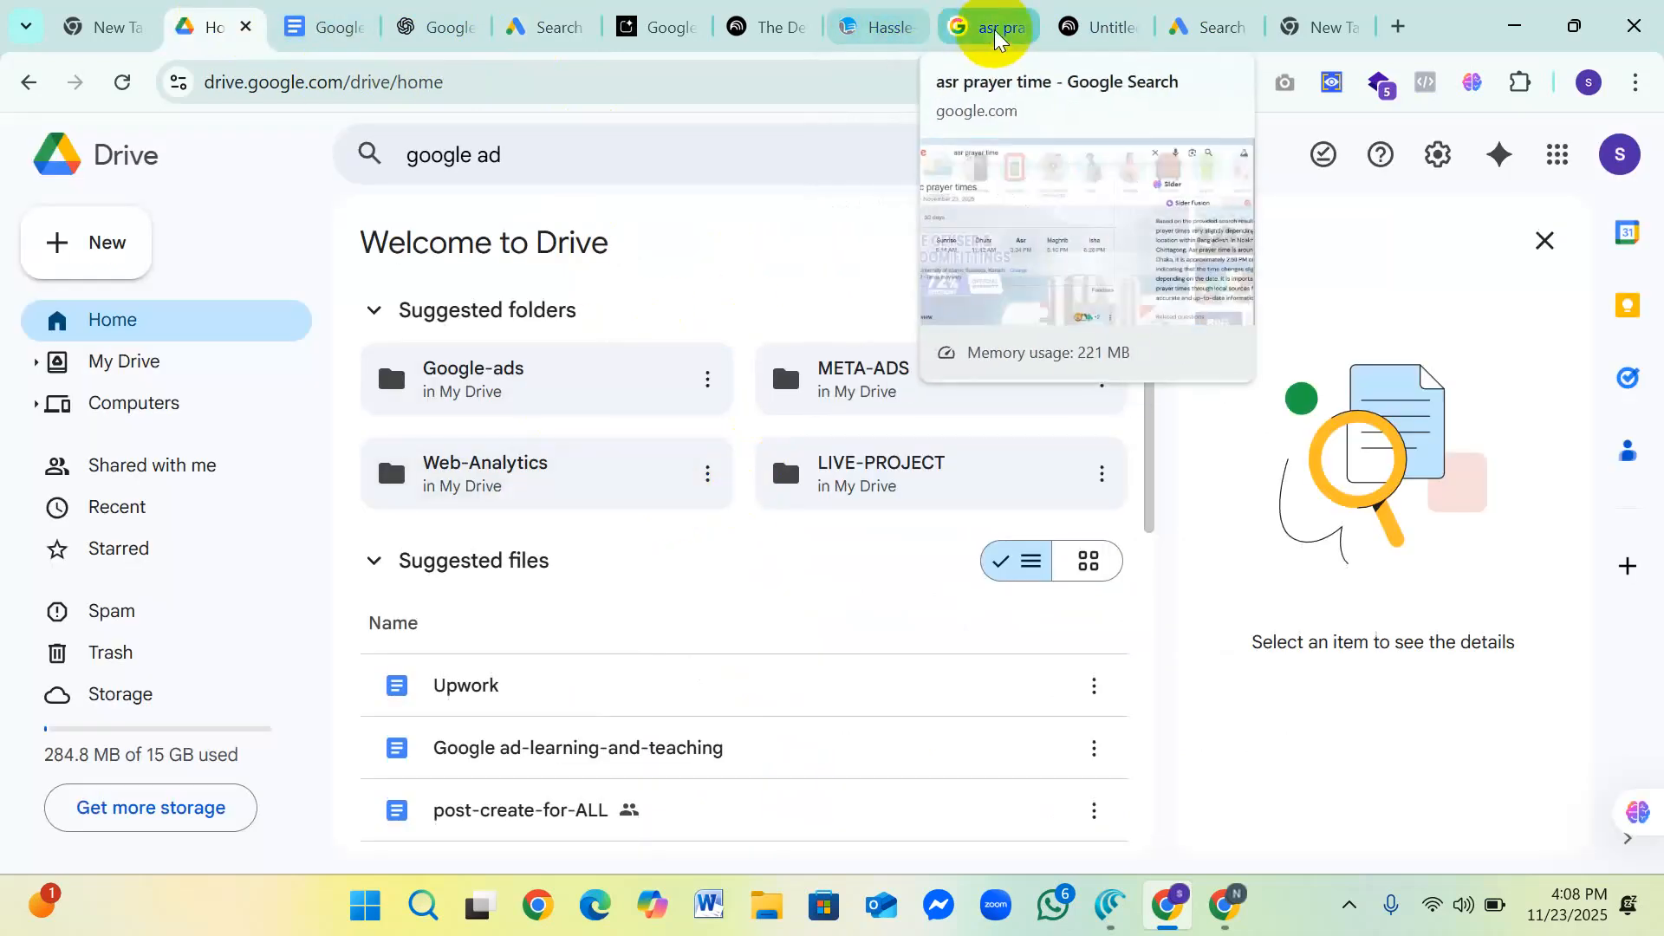
Step: Switch to the other Chrome profile's Google Ads window and look over its Campaigns page
left_click(1220, 906)
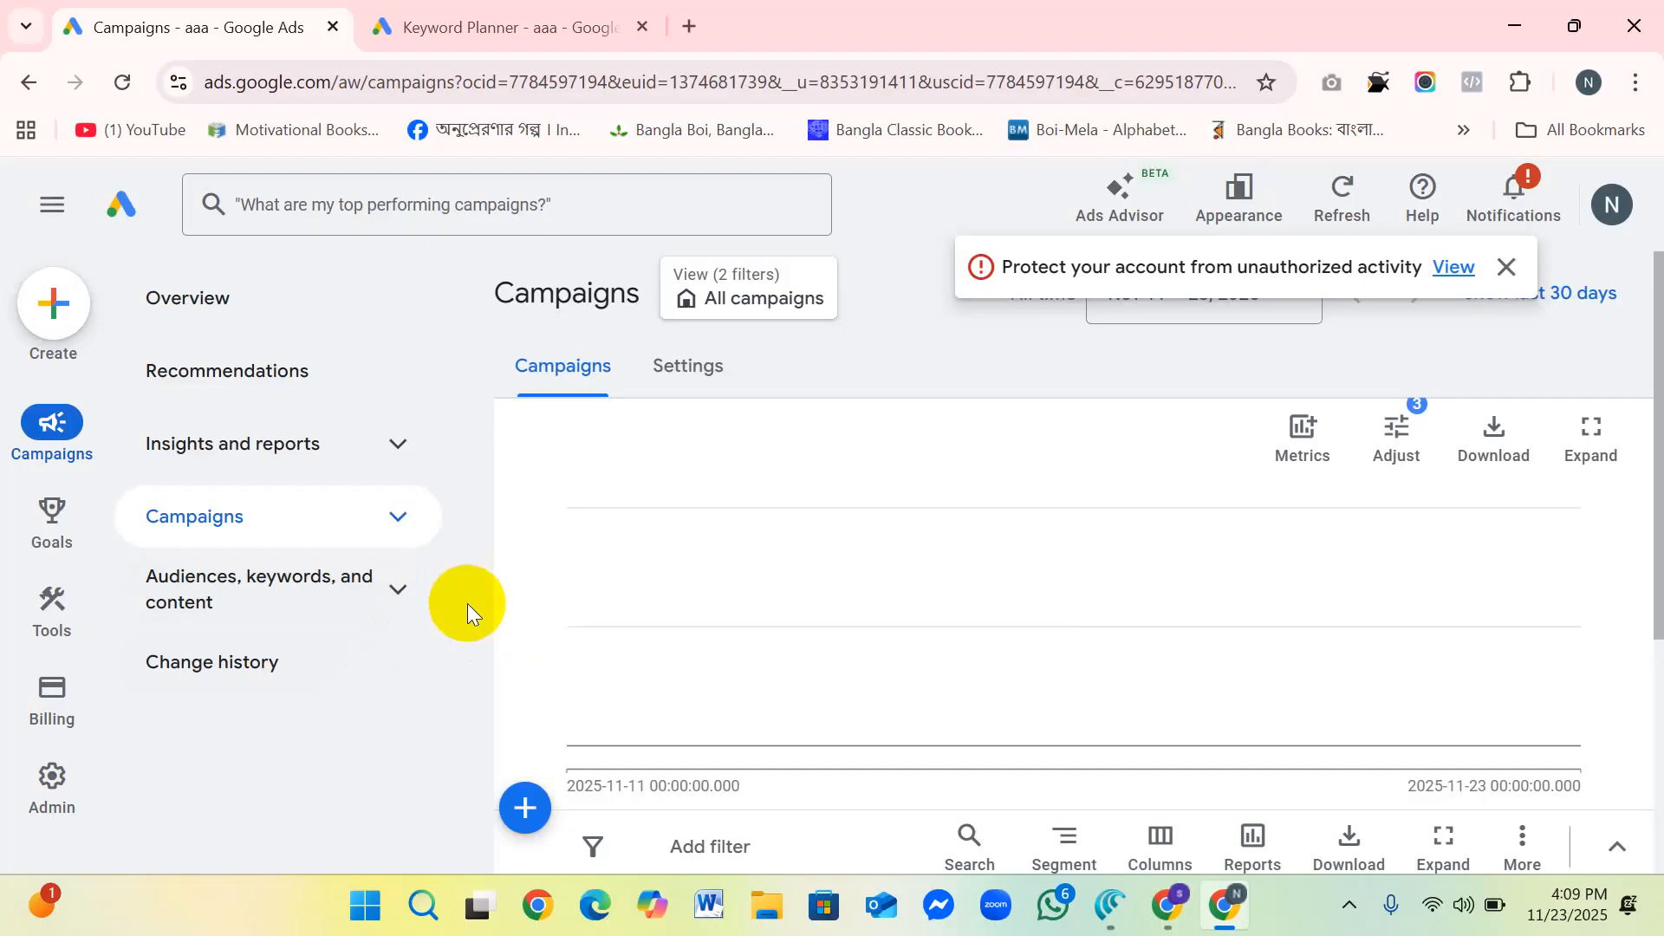
scroll(475, 580, "down", 1)
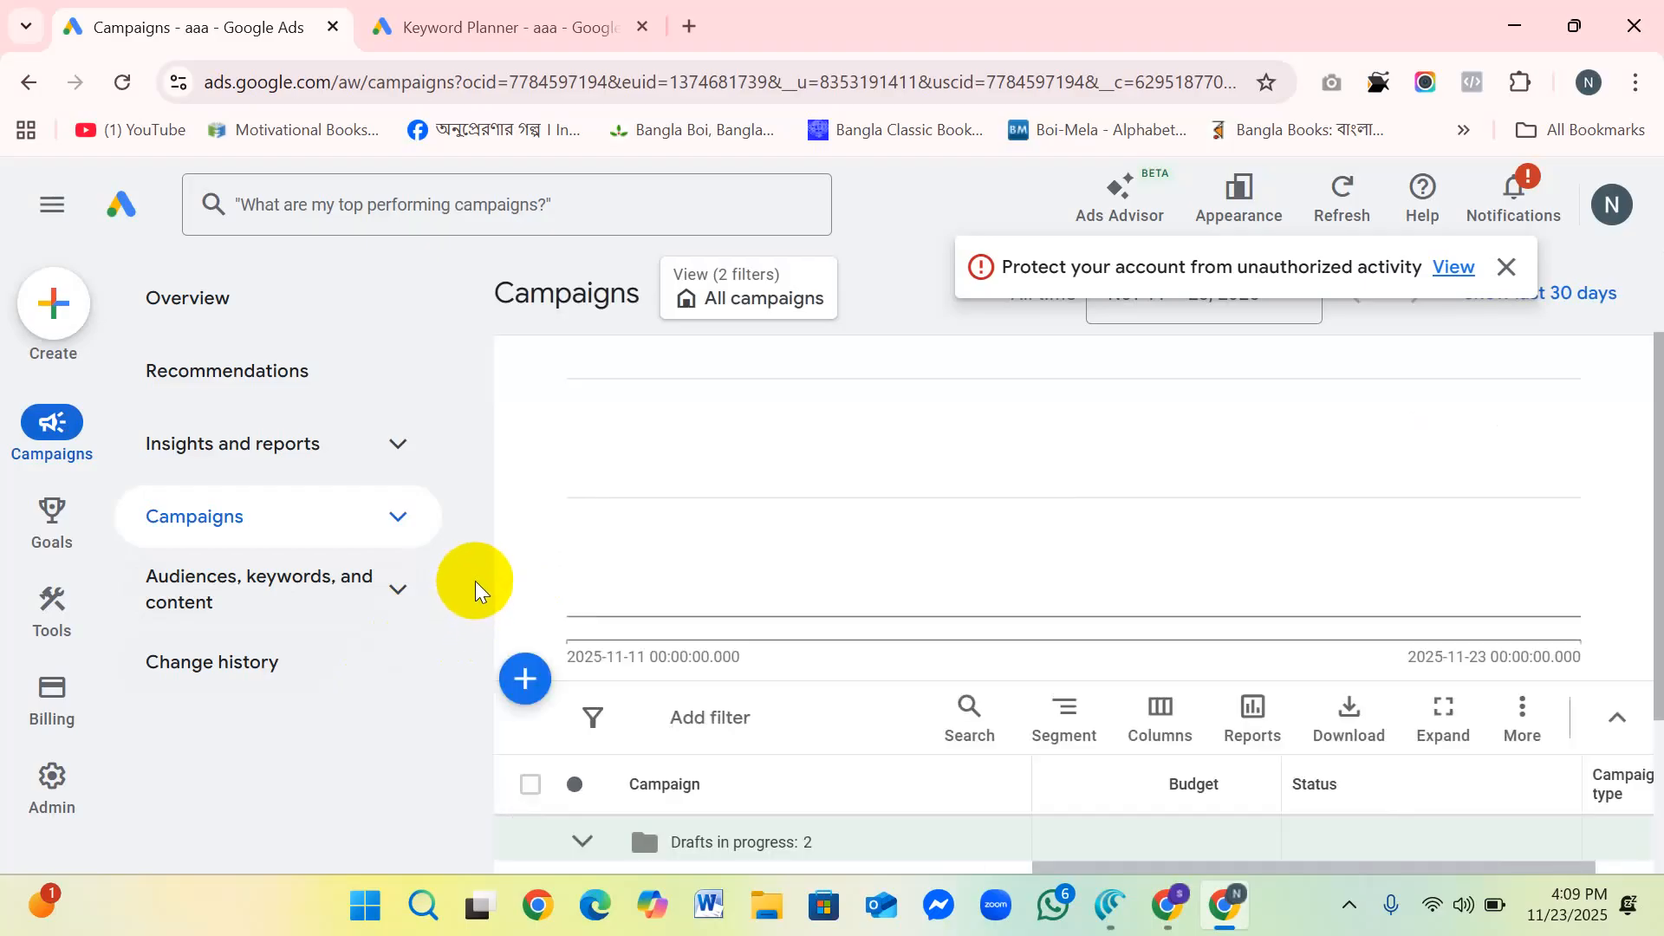
scroll(475, 561, "up", 1)
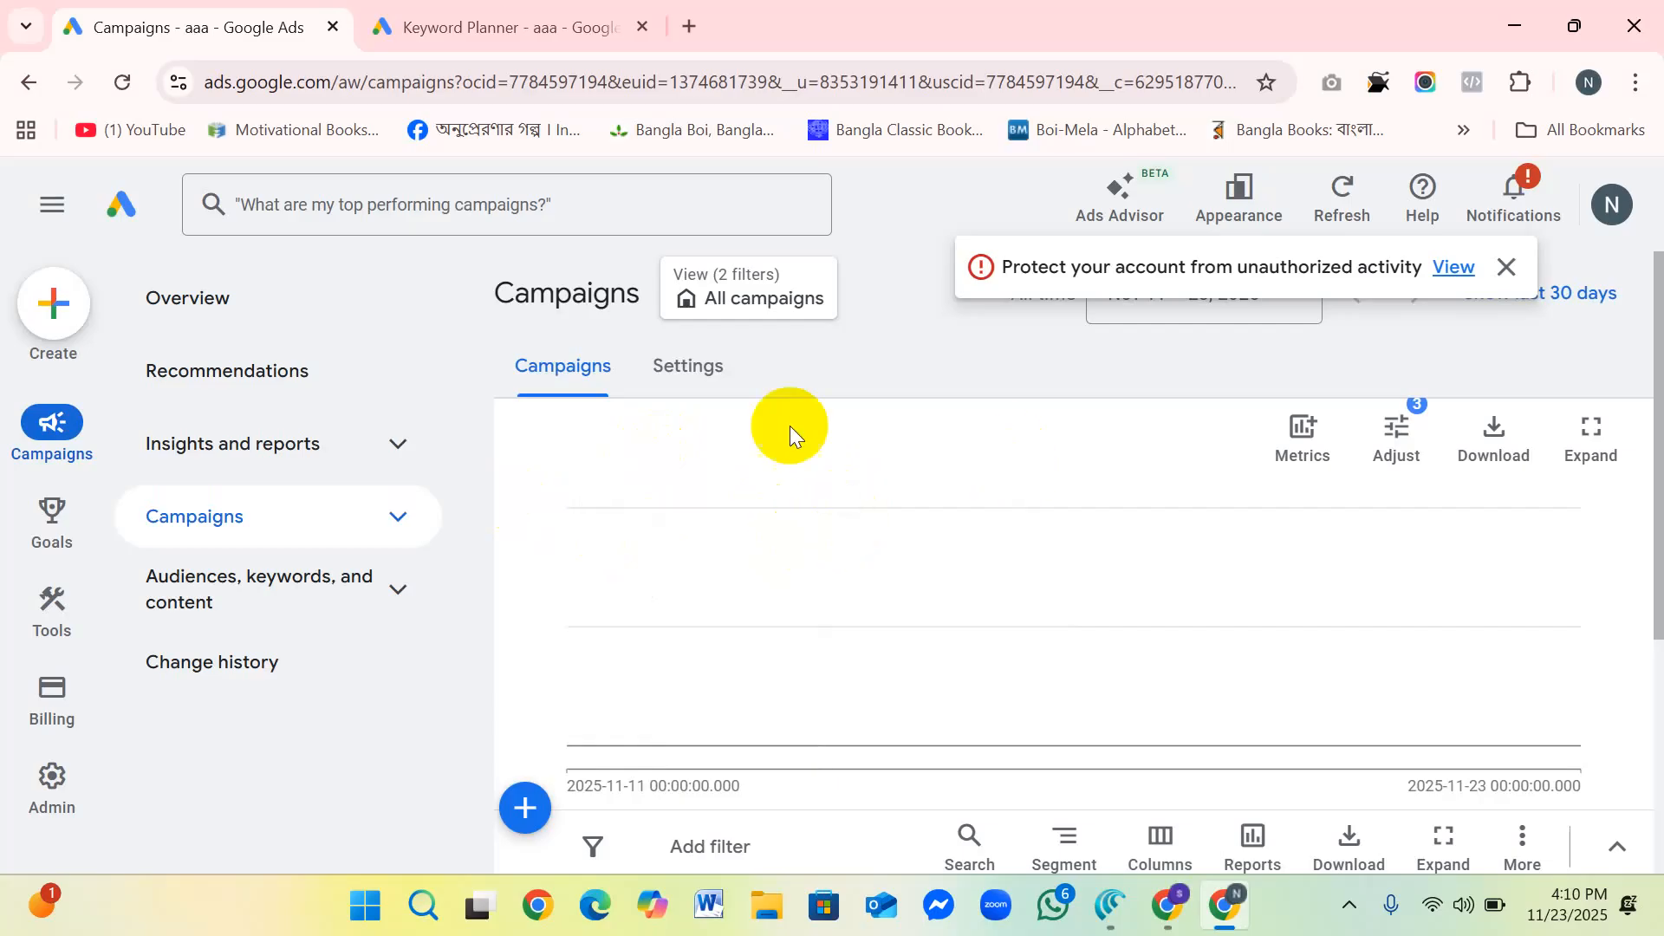
Step: Start creating a new campaign to reach the "Tell us about your business" form, and glance at Keyword Planner
left_click(54, 305)
left_click(90, 297)
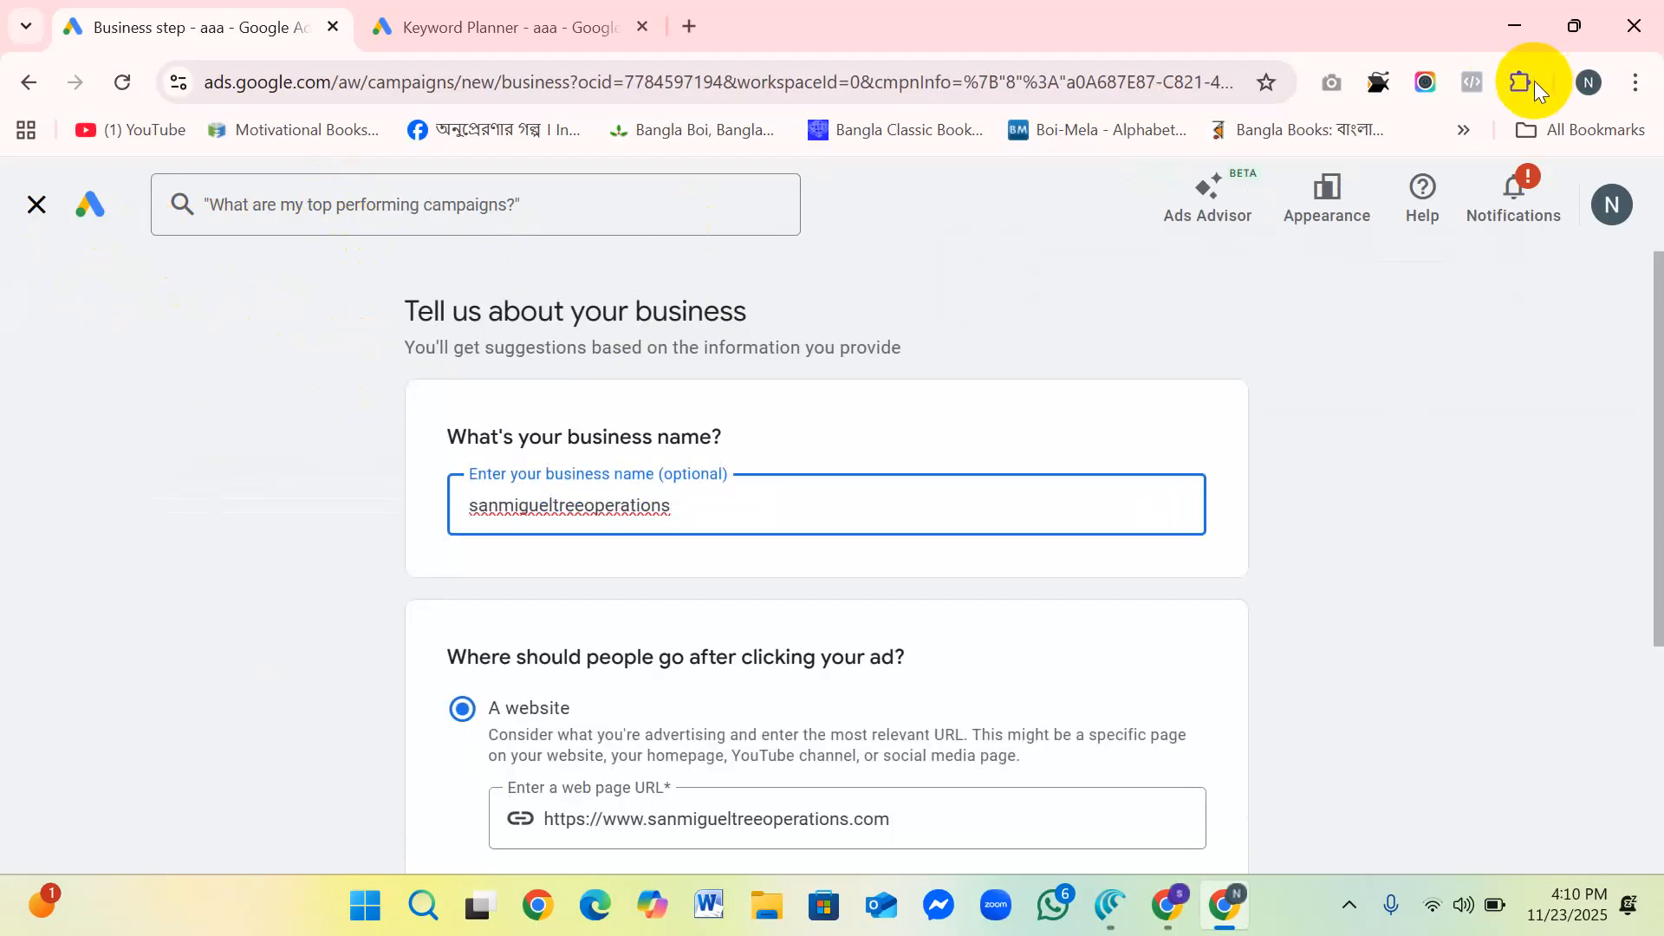
left_click(532, 24)
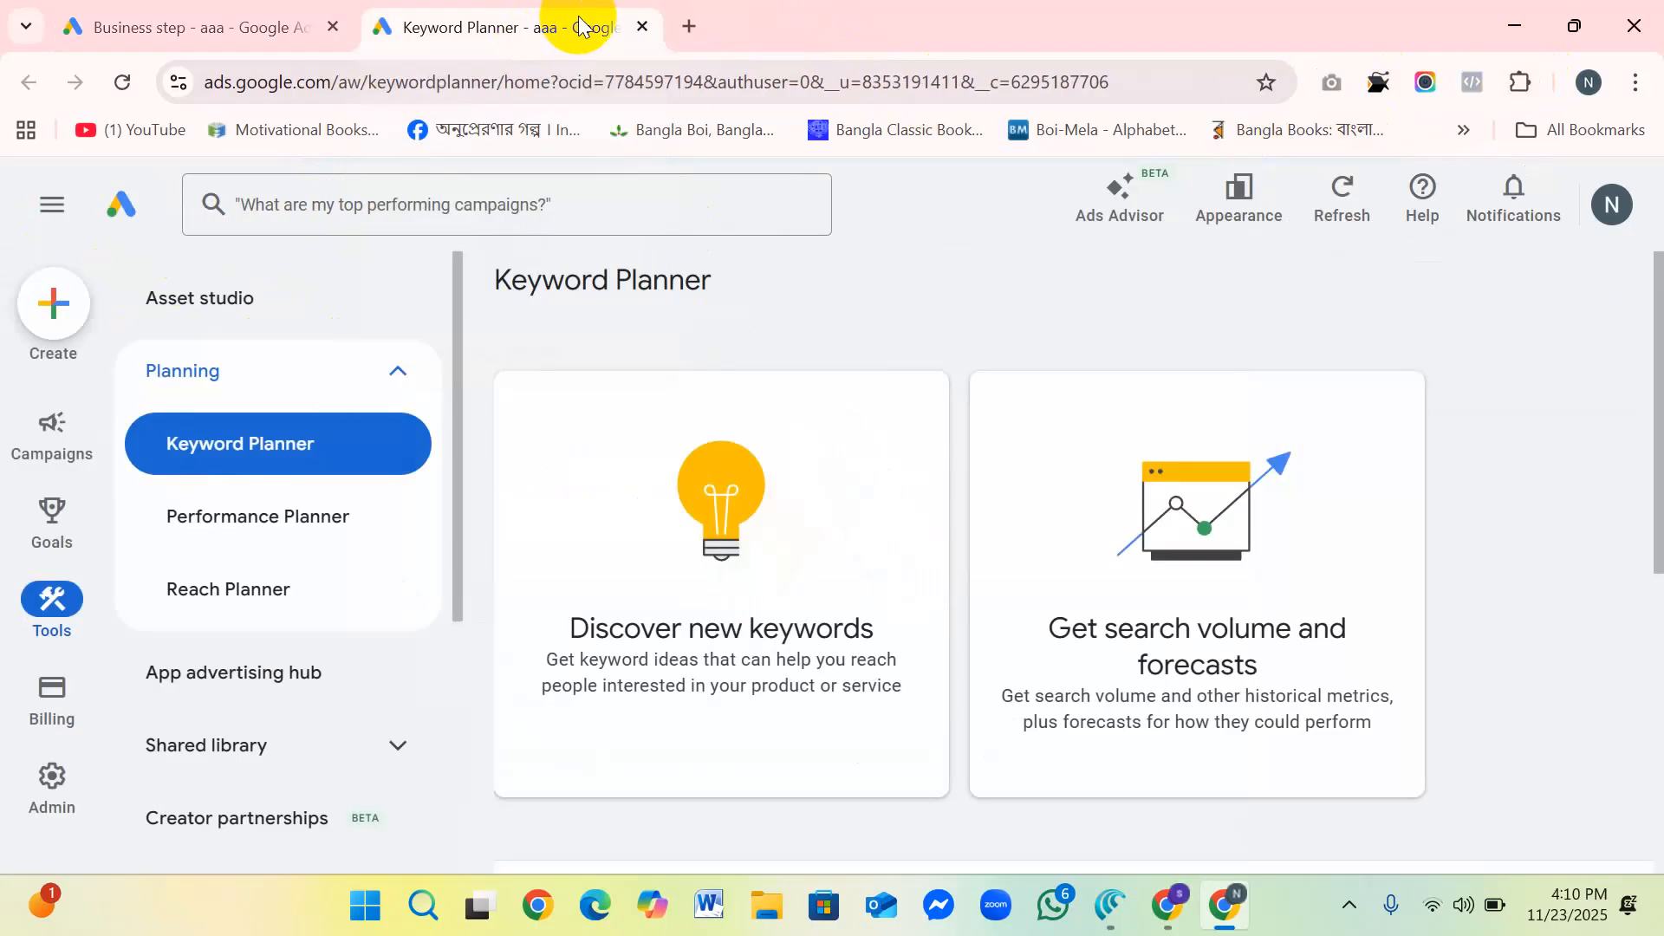
left_click(211, 21)
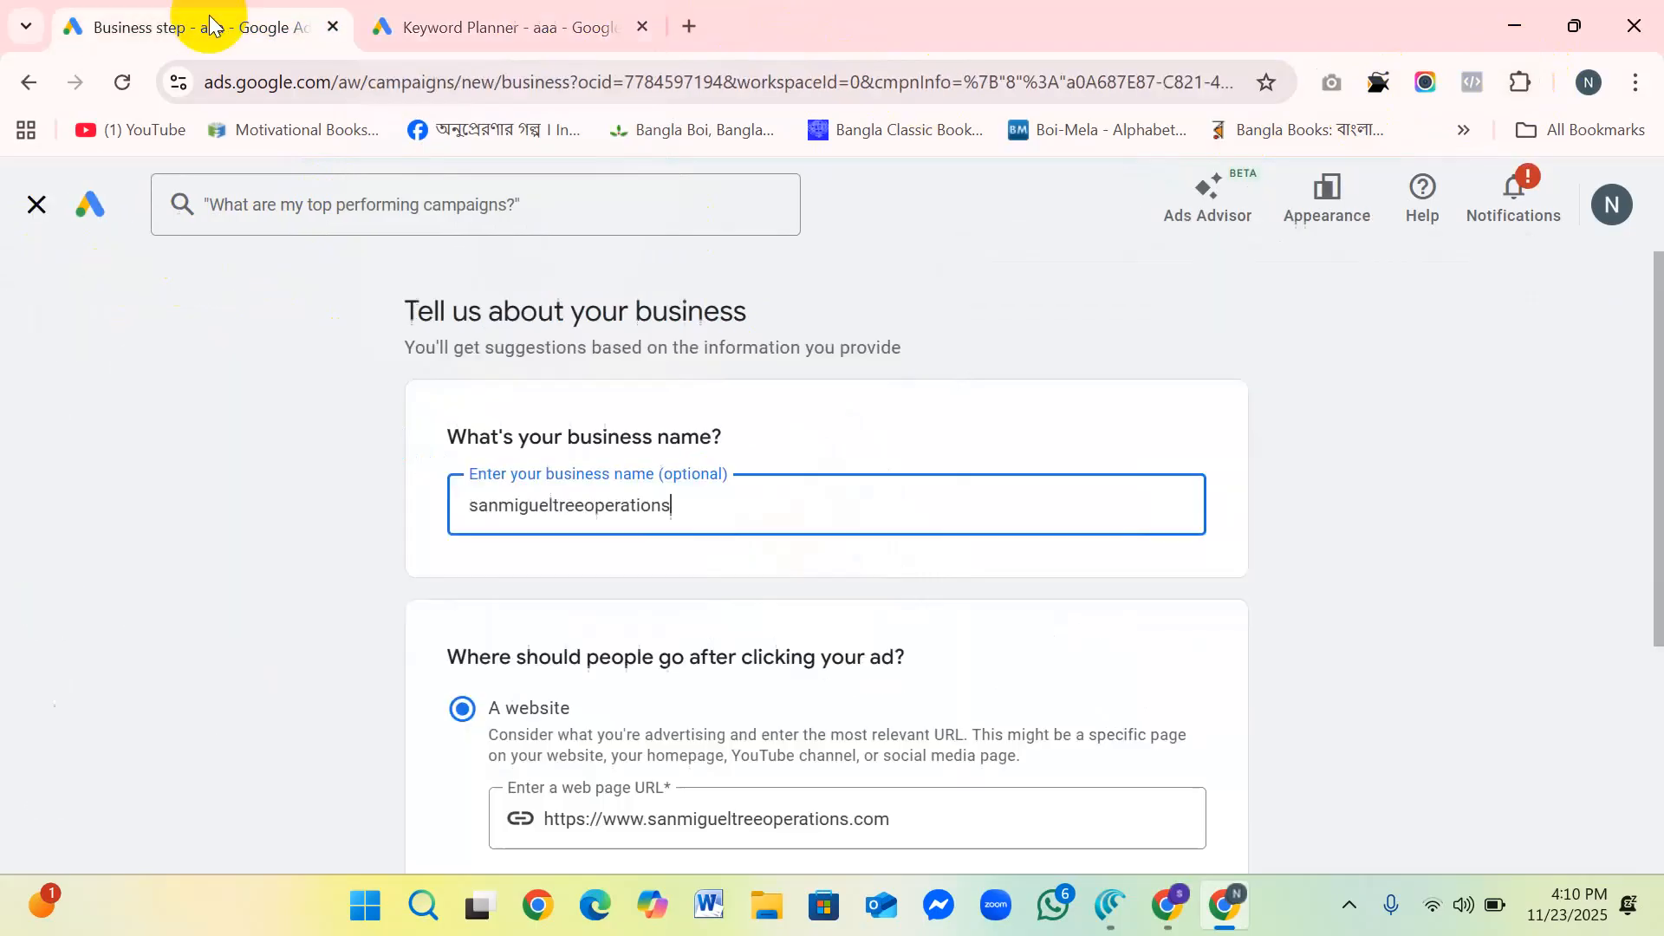
Step: Open Google Ads from the Google apps list in a new browser tab
left_click(694, 26)
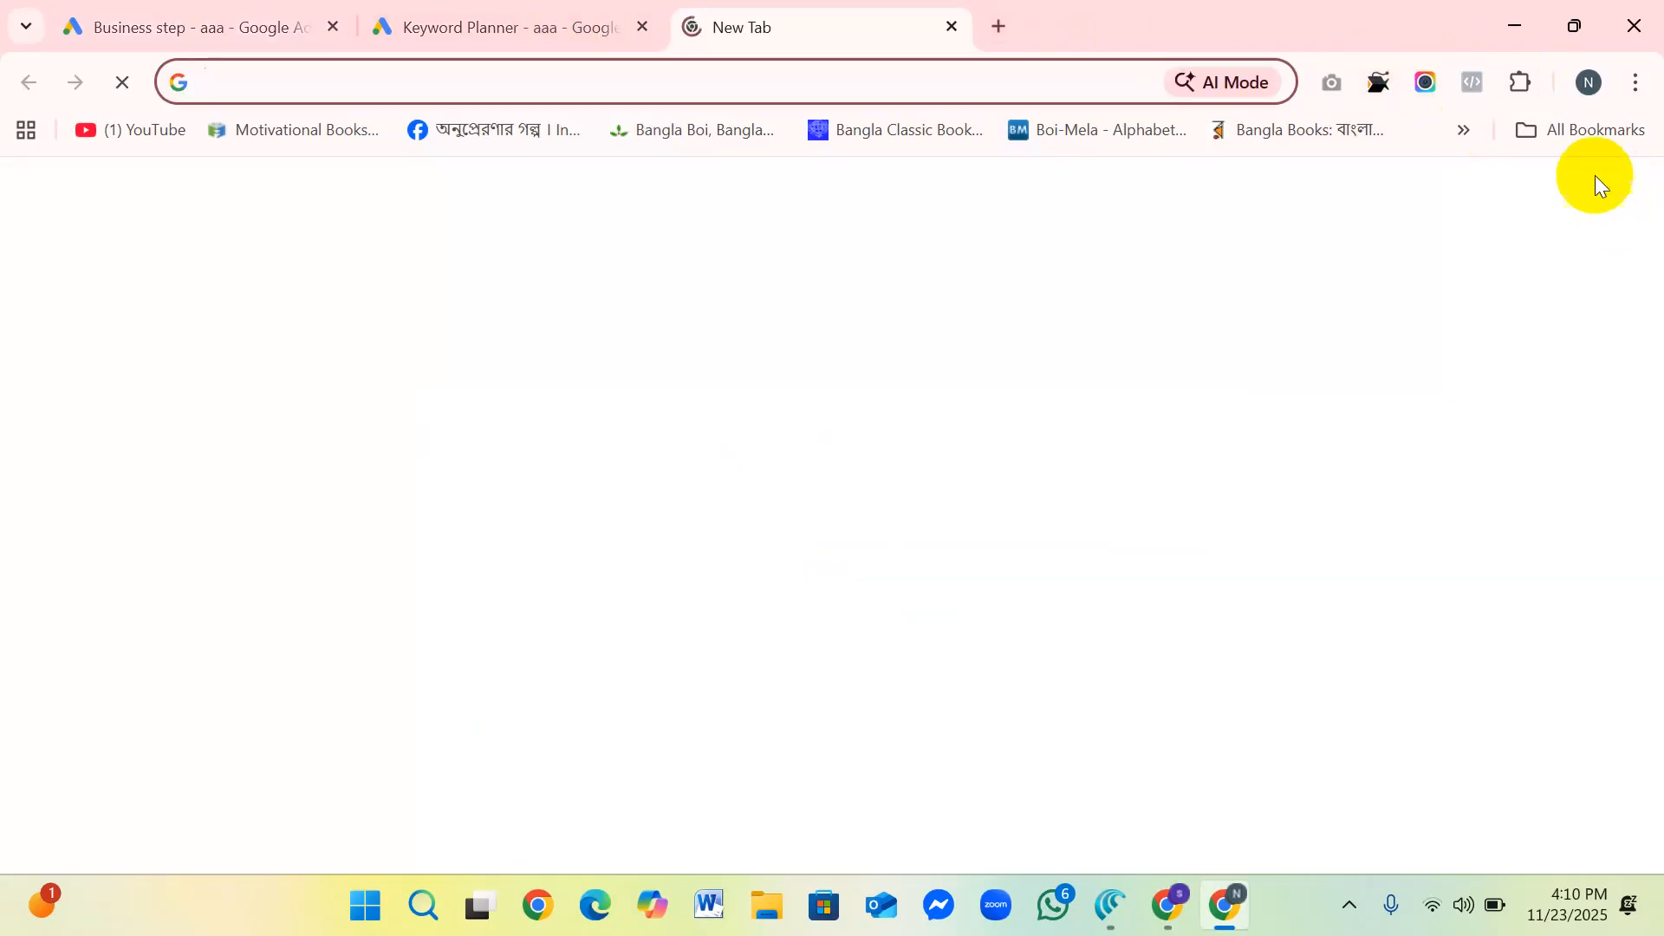
left_click(1531, 207)
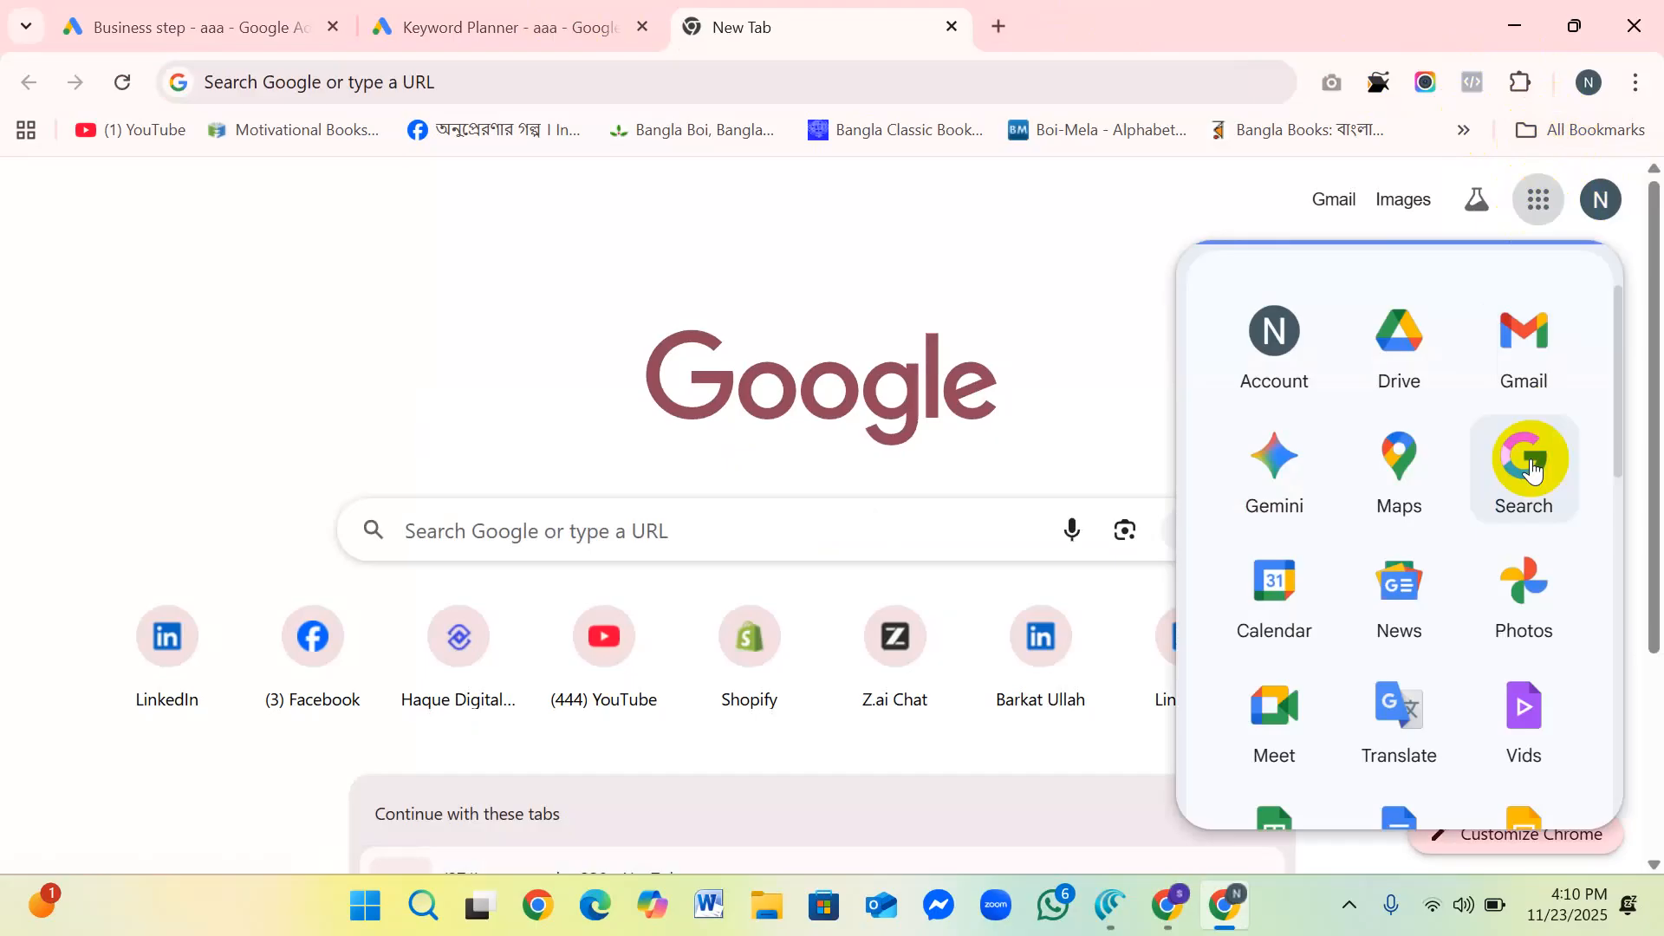
scroll(1400, 438, "down", 5)
scroll(1417, 494, "down", 8)
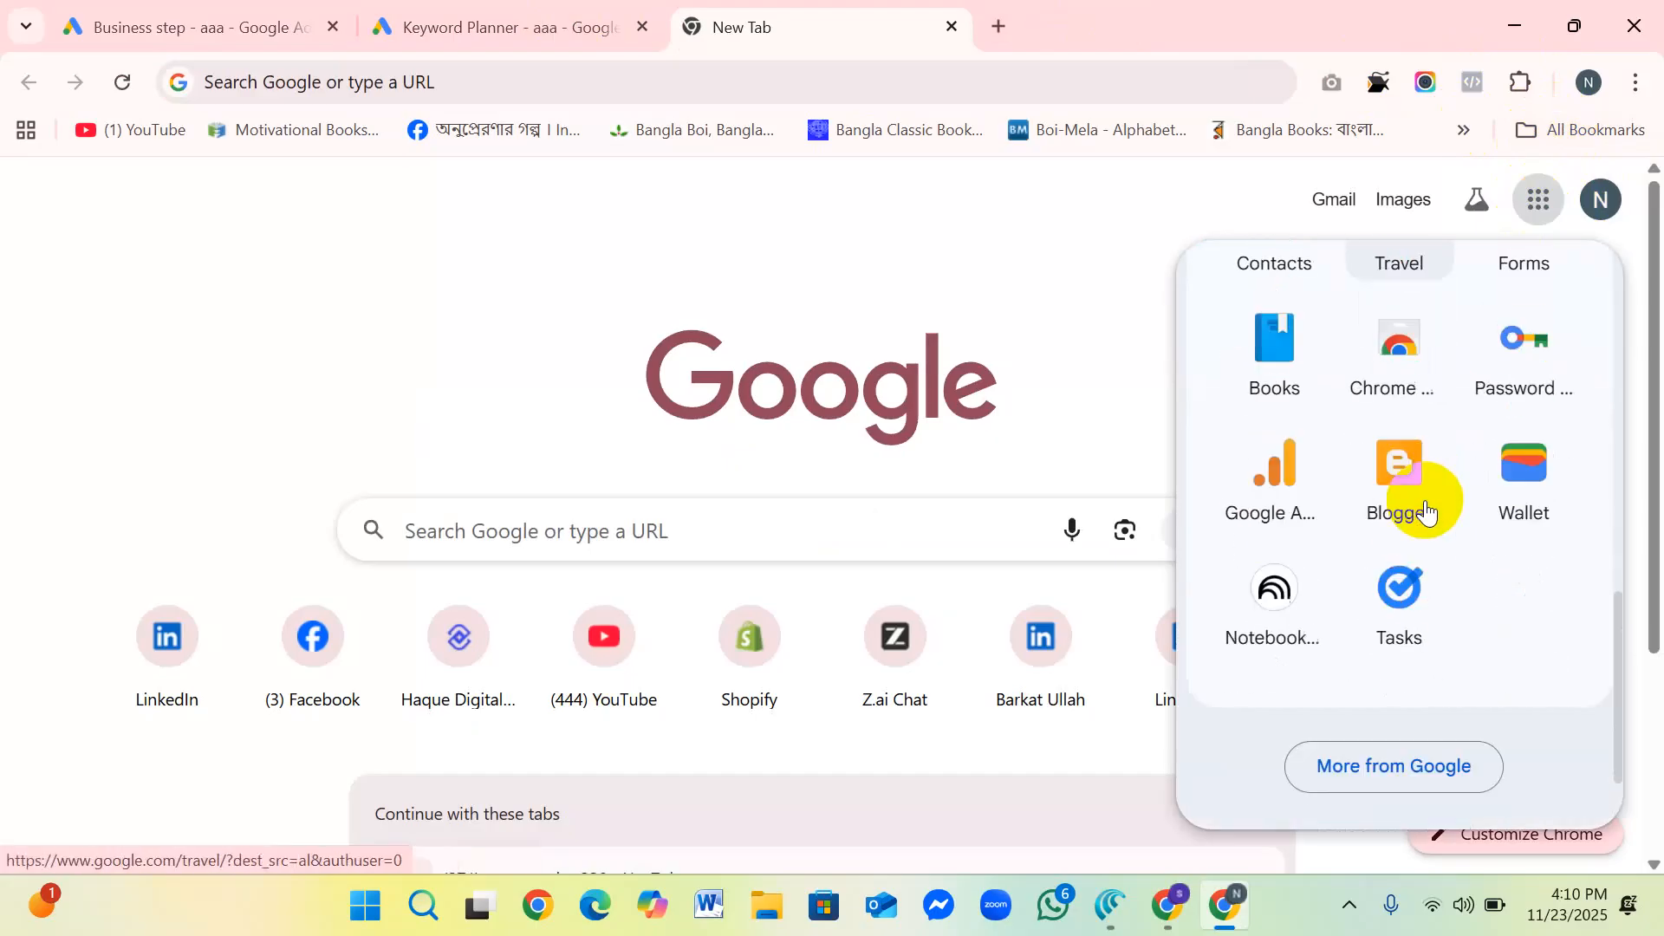
scroll(1426, 511, "up", 12)
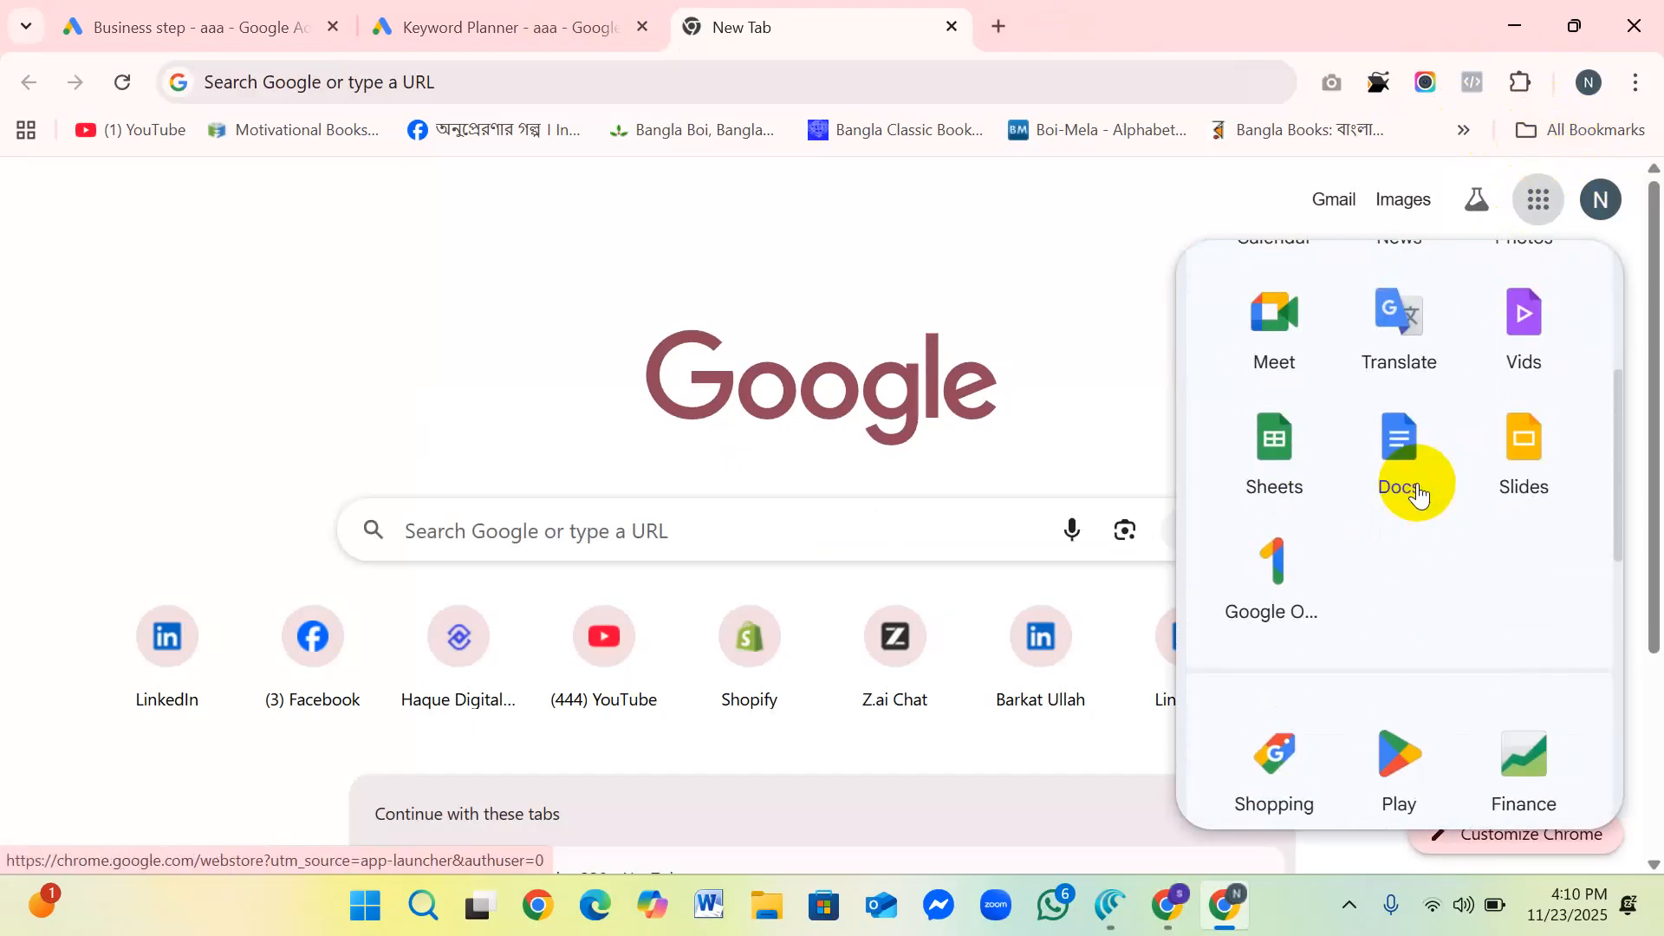
scroll(1400, 494, "down", 3)
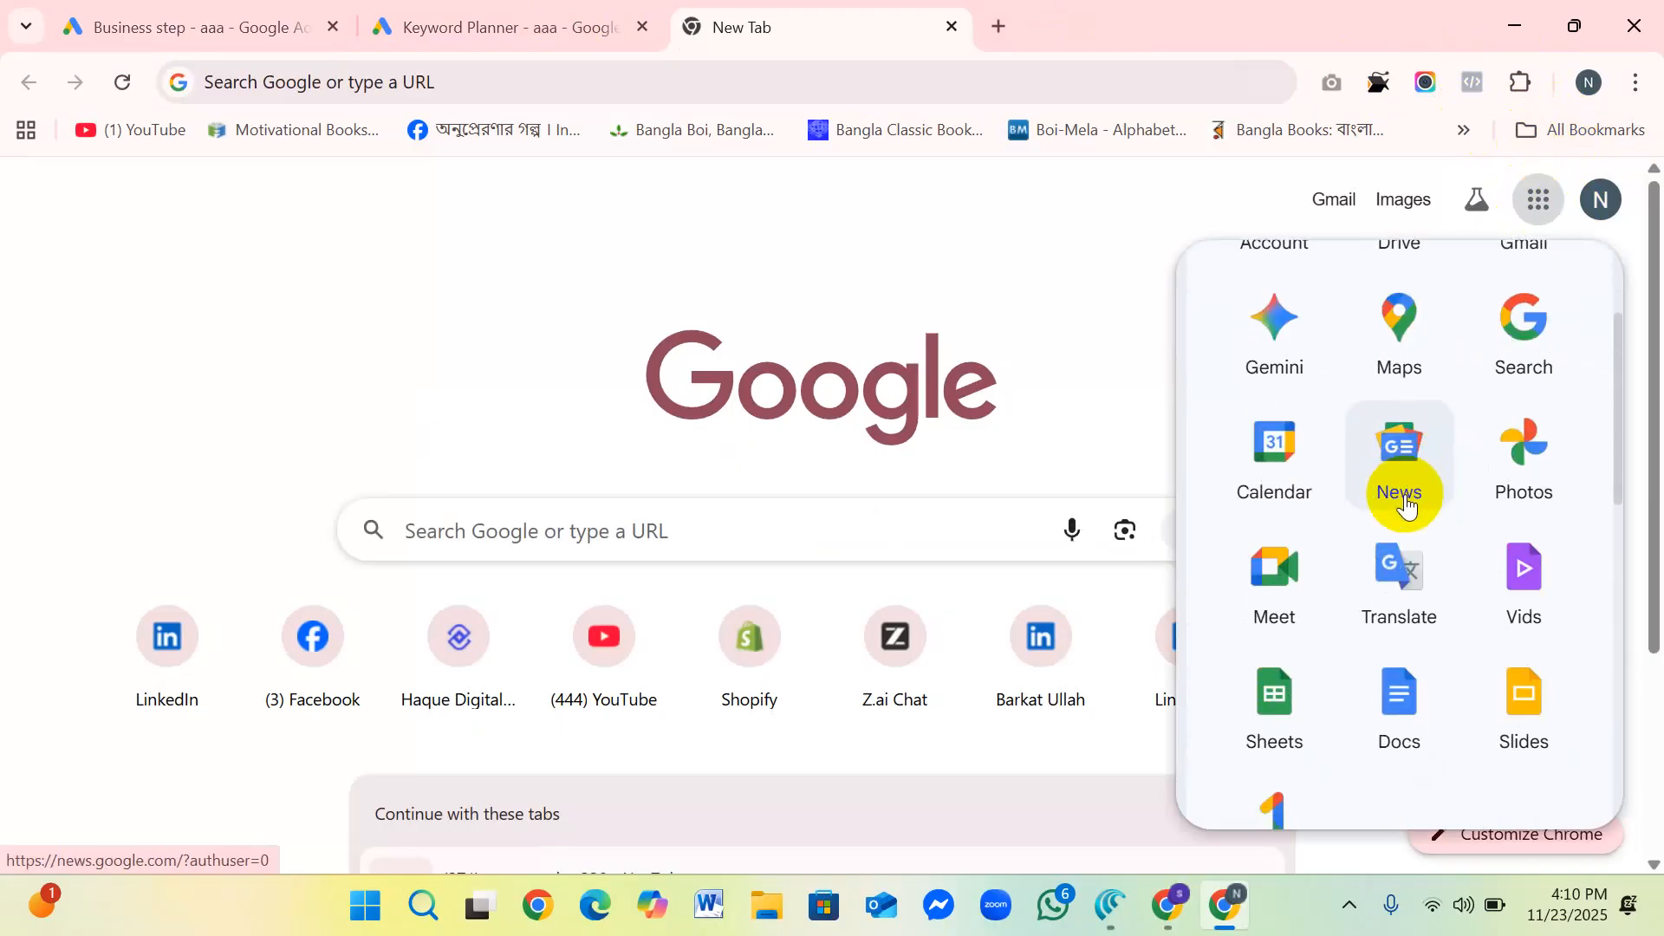
scroll(1389, 510, "down", 7)
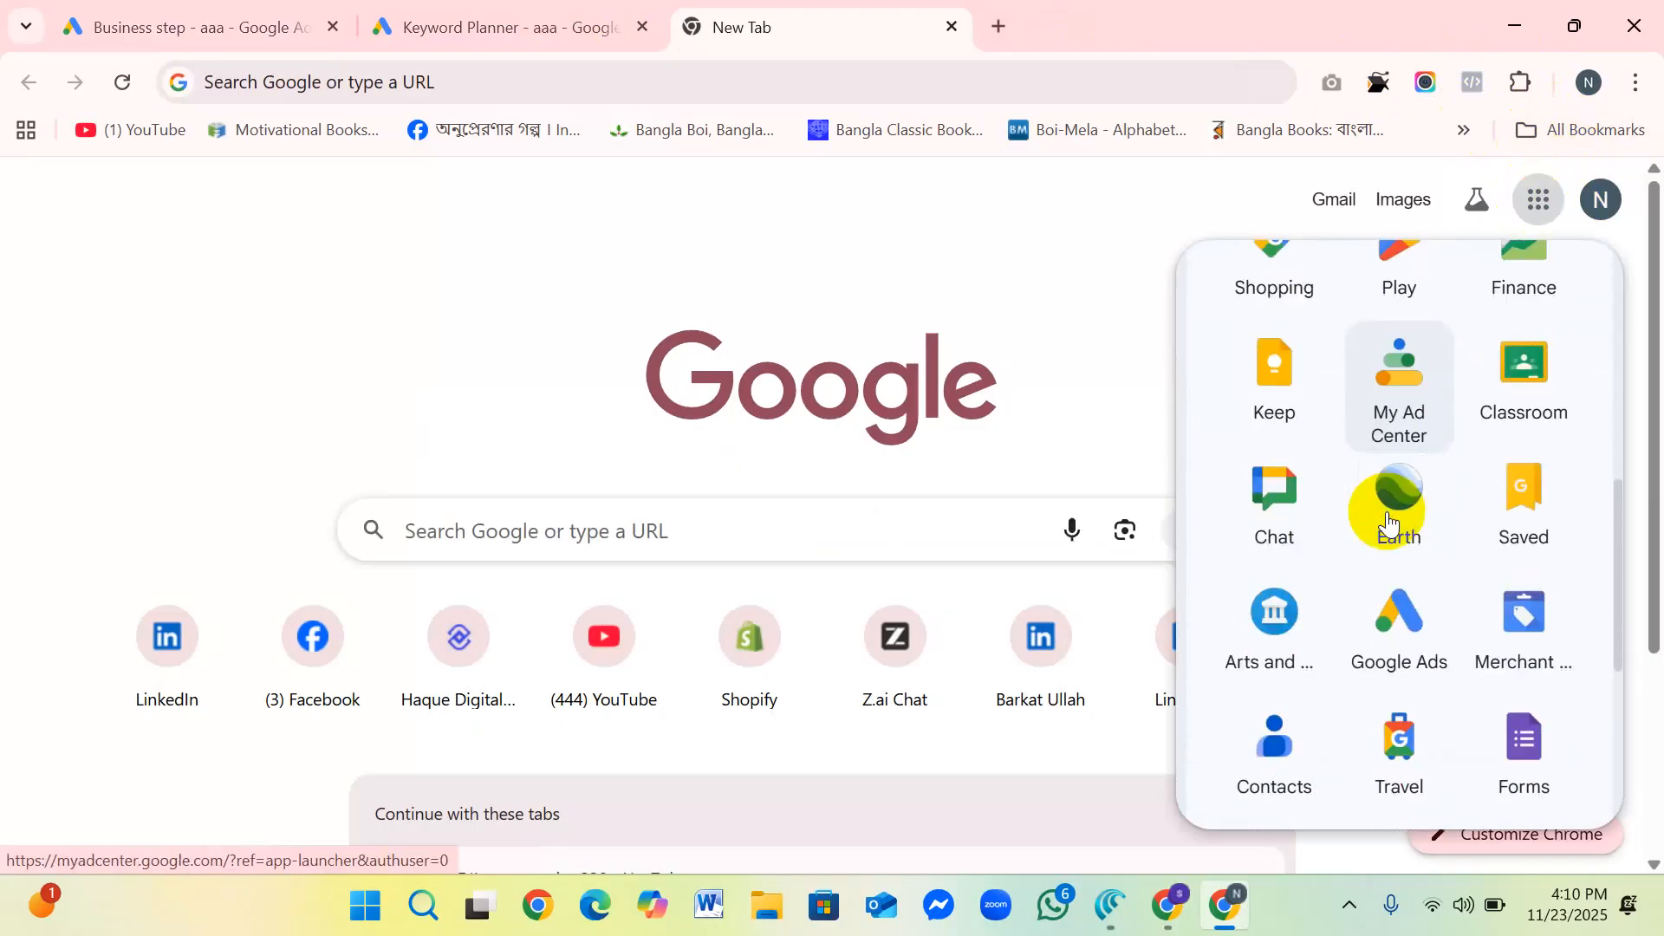
left_click(1396, 620)
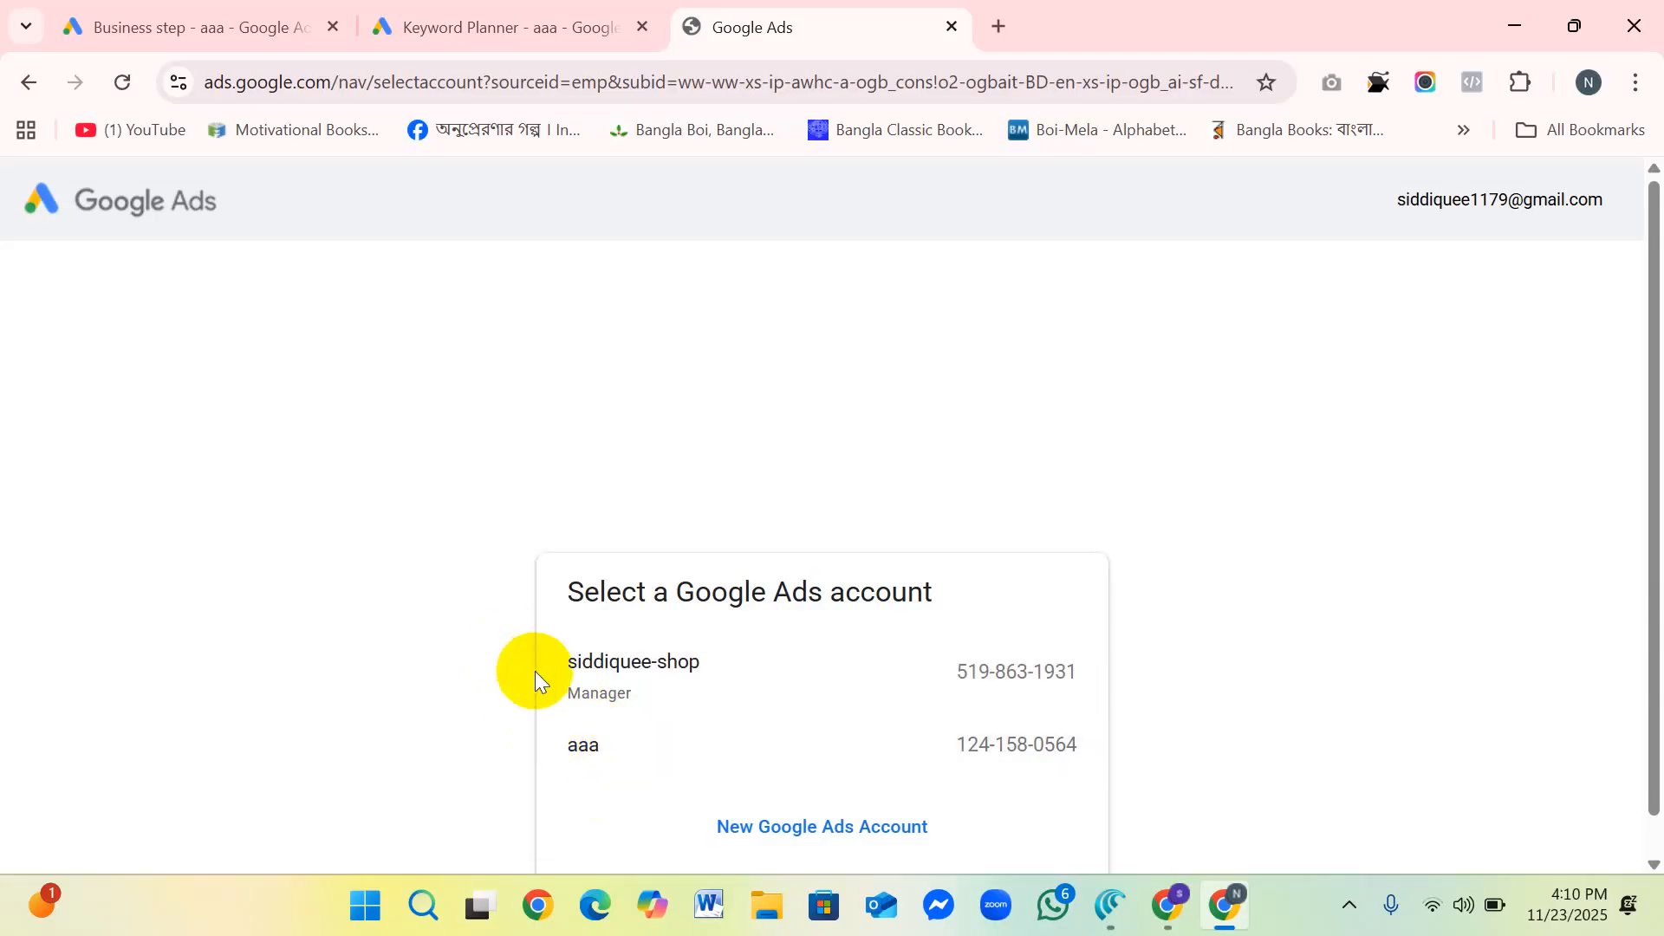
Step: Open the manager account's Overview page, dismiss its quick help and introductory guide, and close that tab
left_click(608, 663)
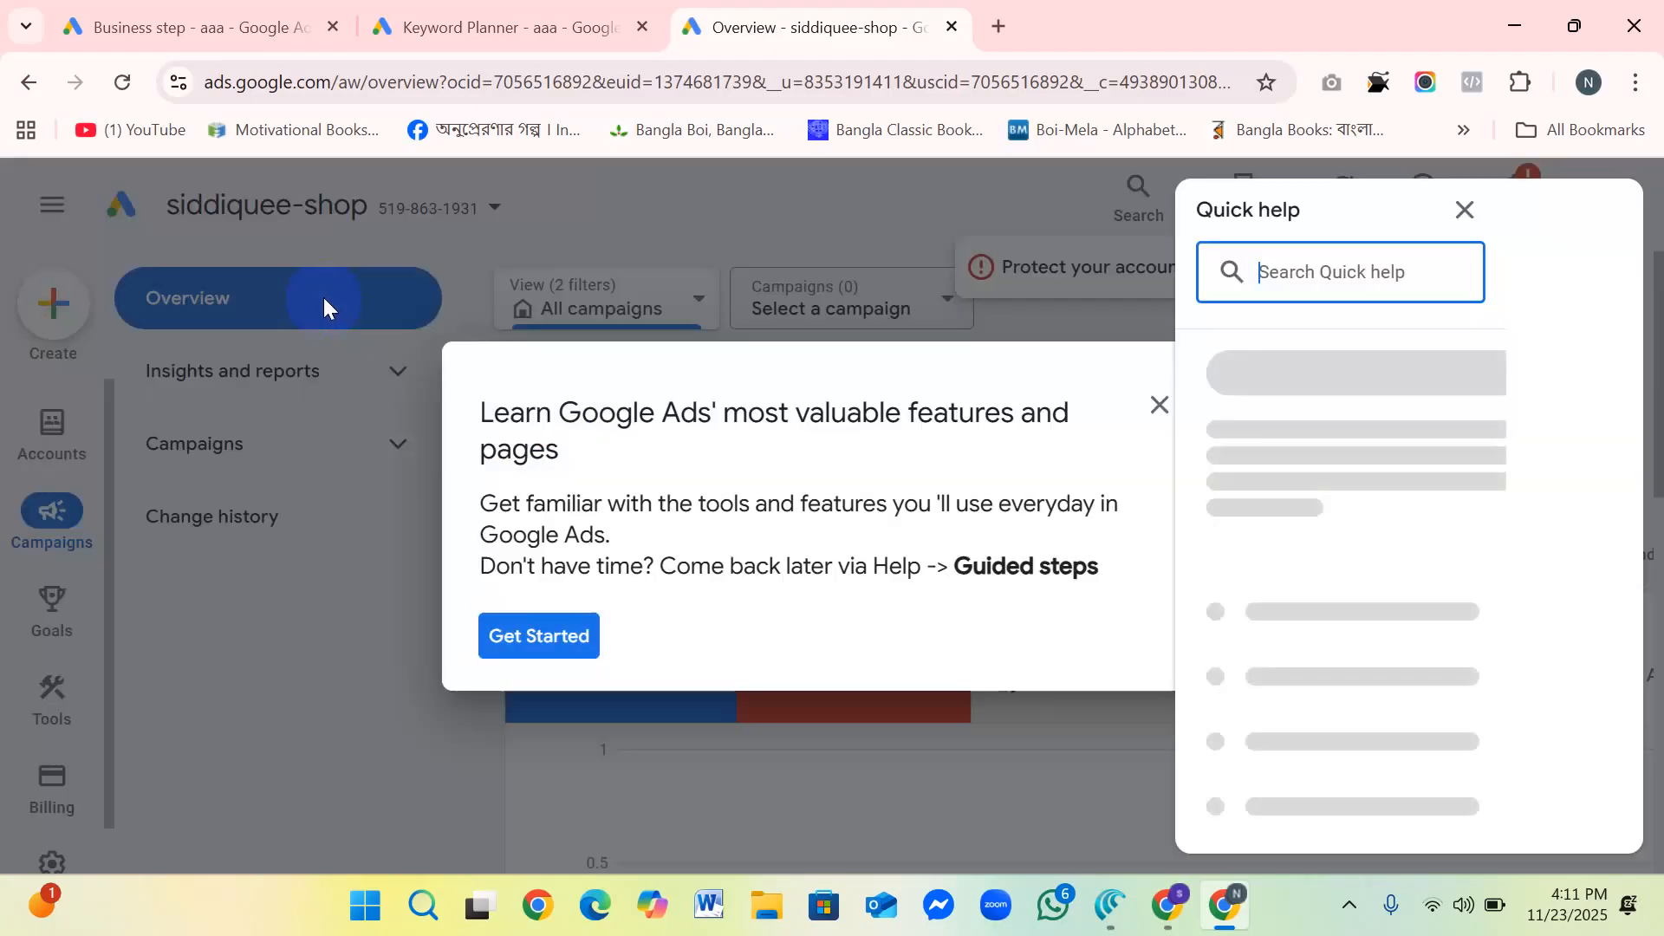
left_click(1161, 400)
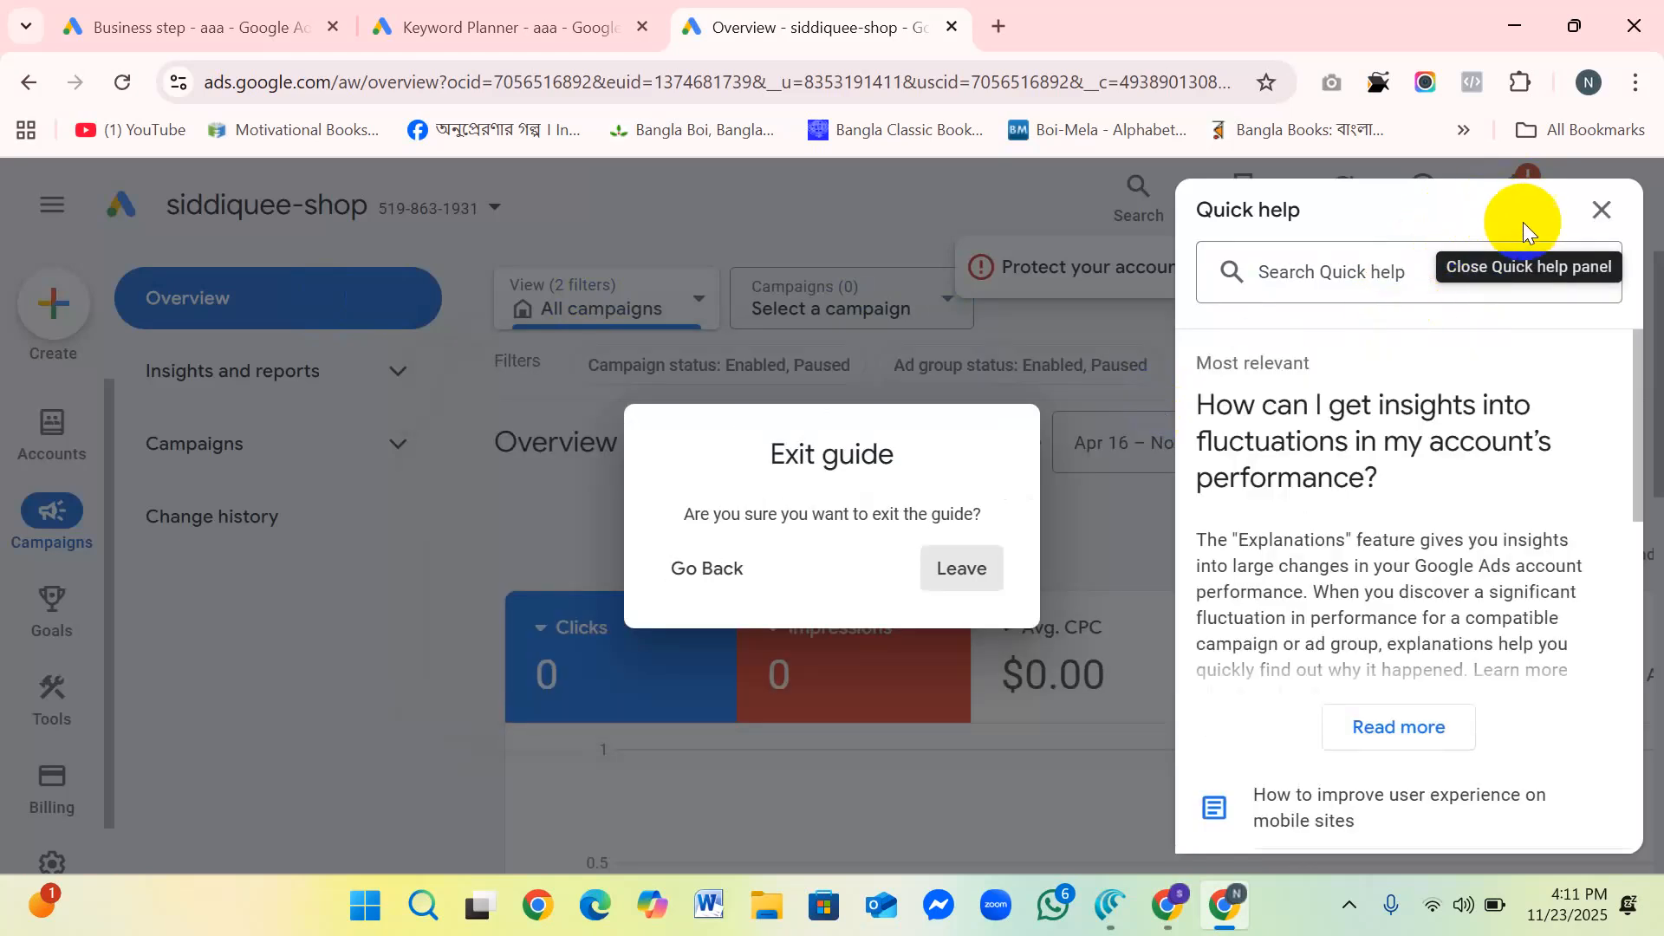
left_click(1600, 210)
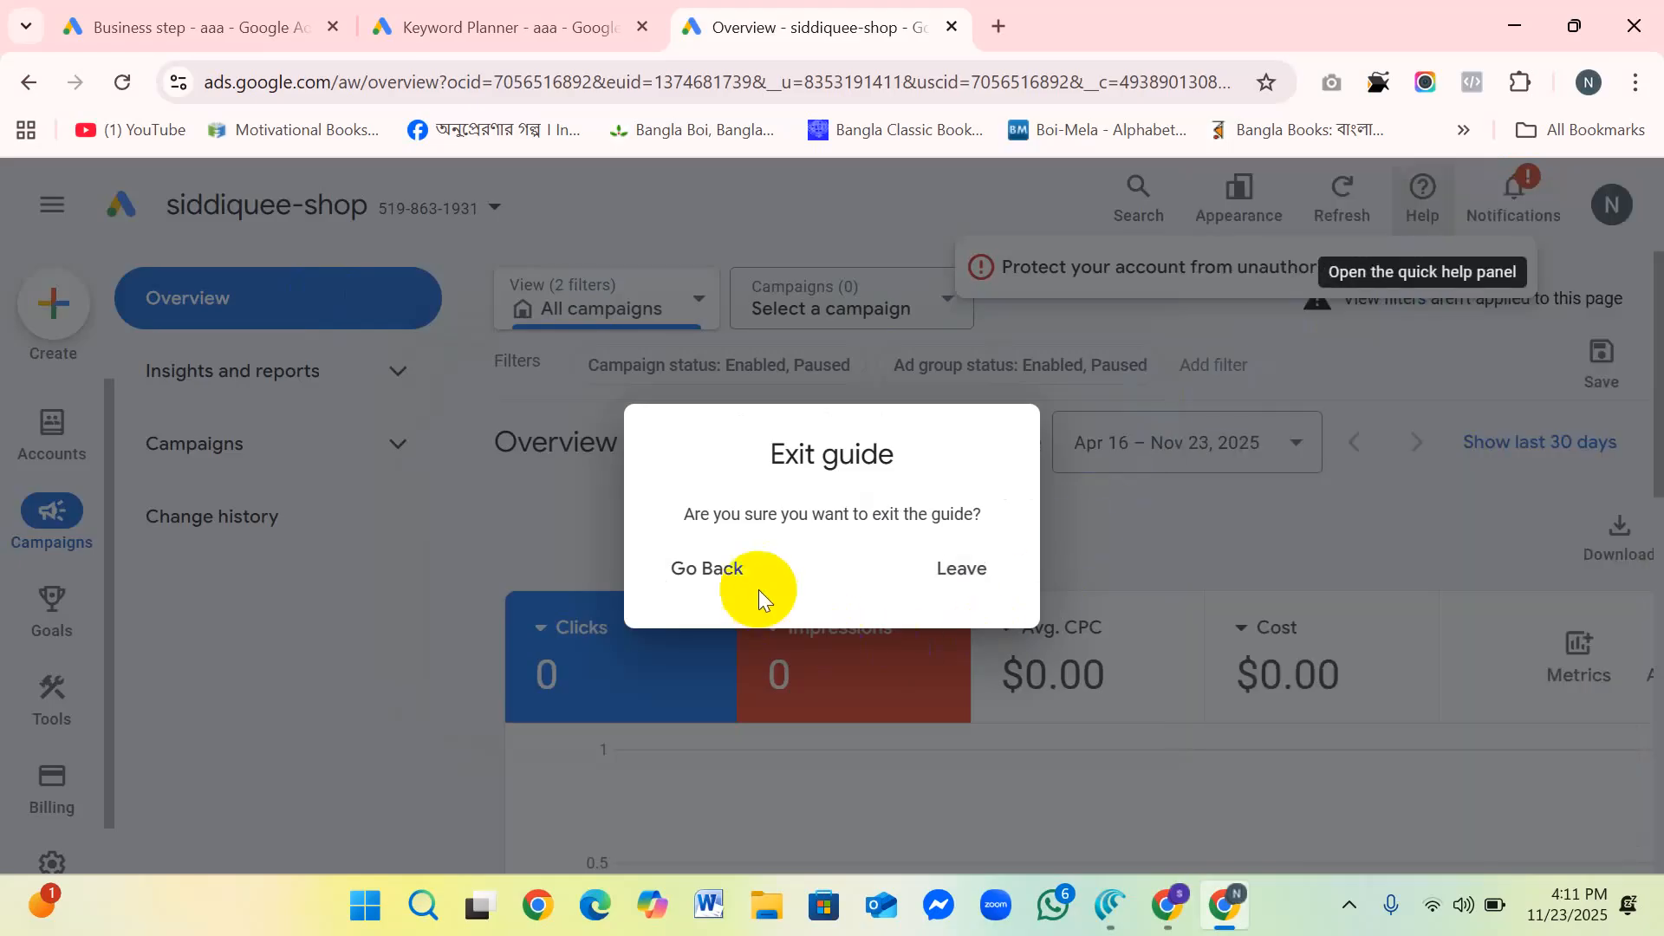
left_click(718, 572)
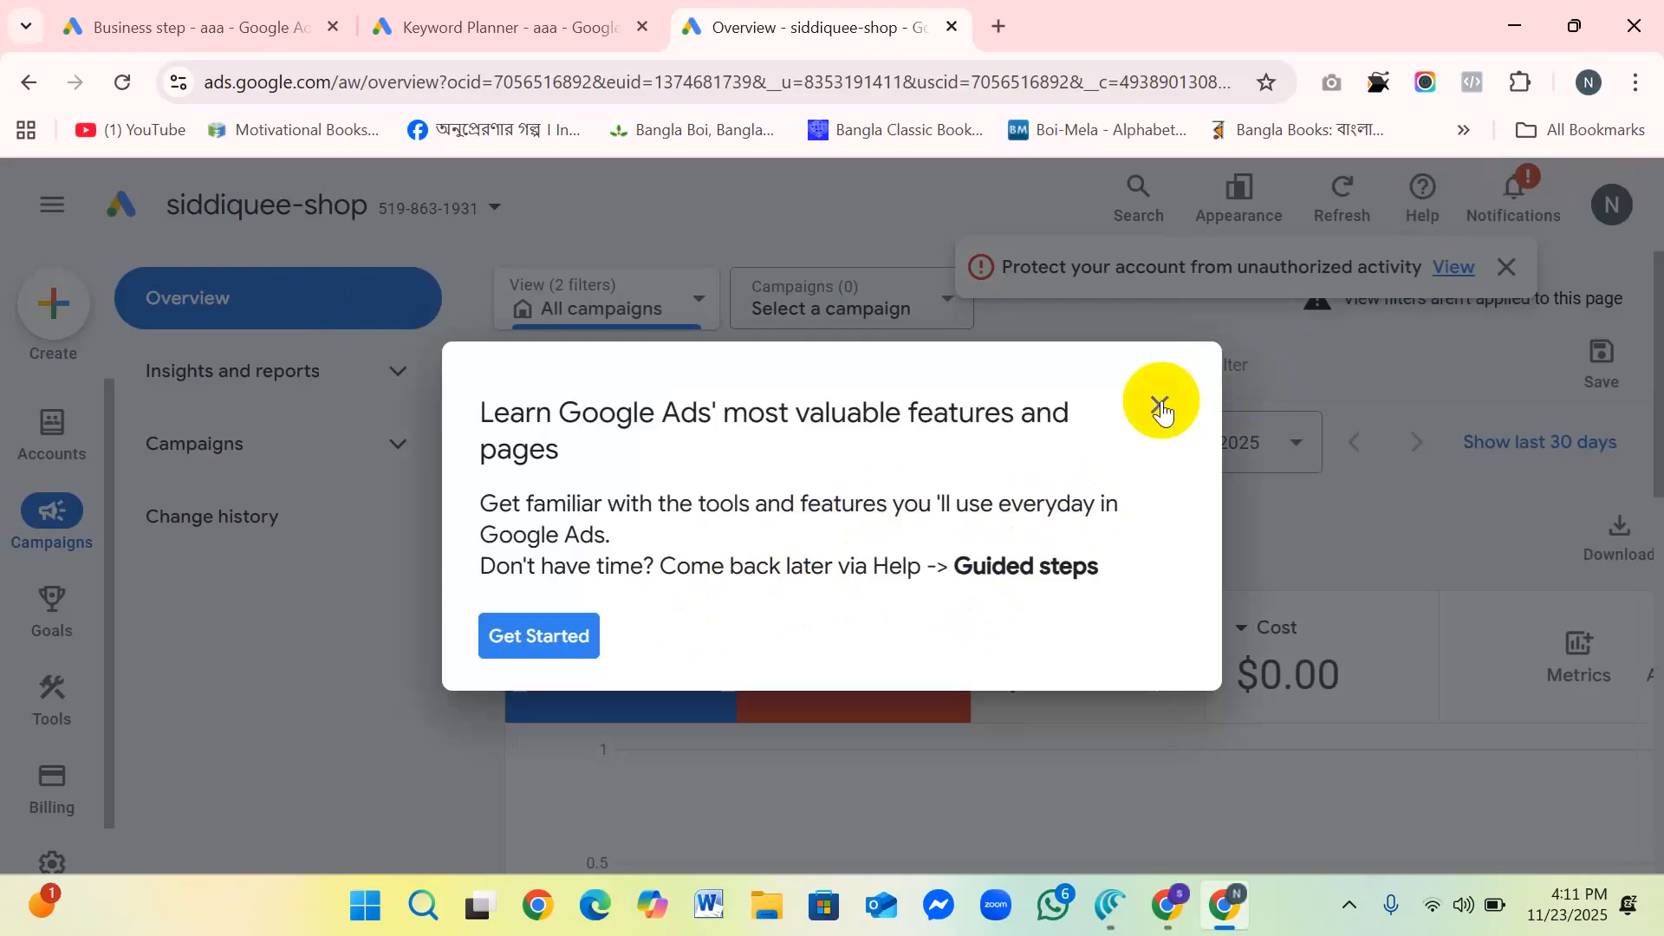
left_click(1162, 409)
left_click(962, 572)
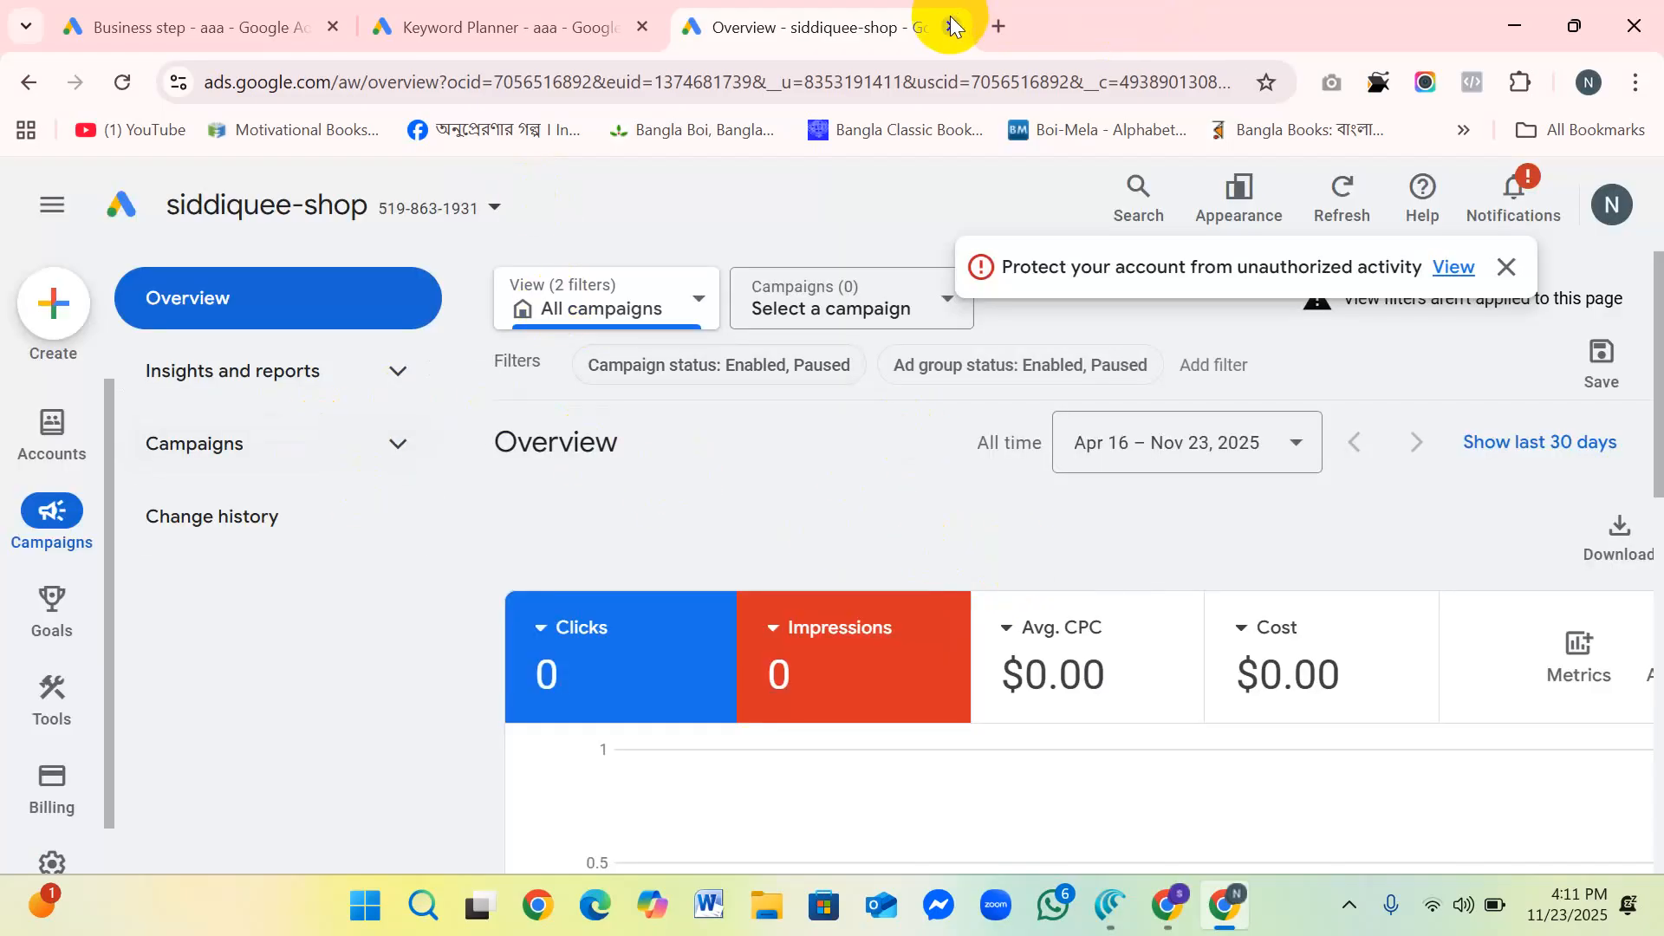
key("ctrl+w")
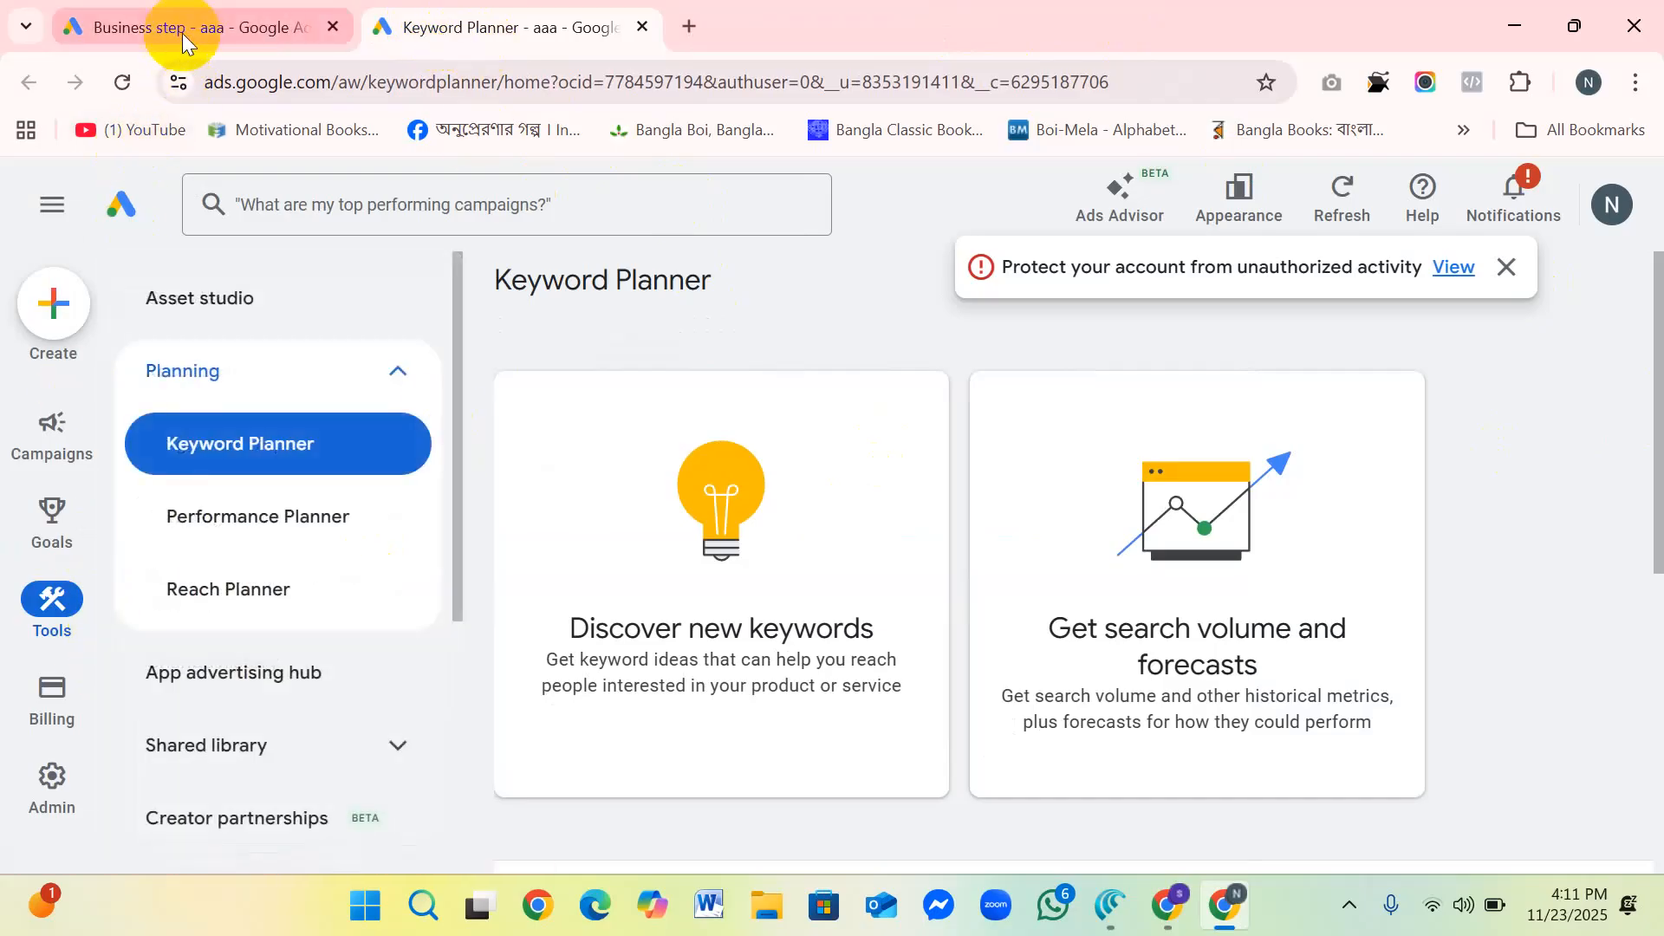
Step: Start a campaign from the Keyword Planner page, look over the business form, and leave it
left_click(185, 28)
left_click(413, 30)
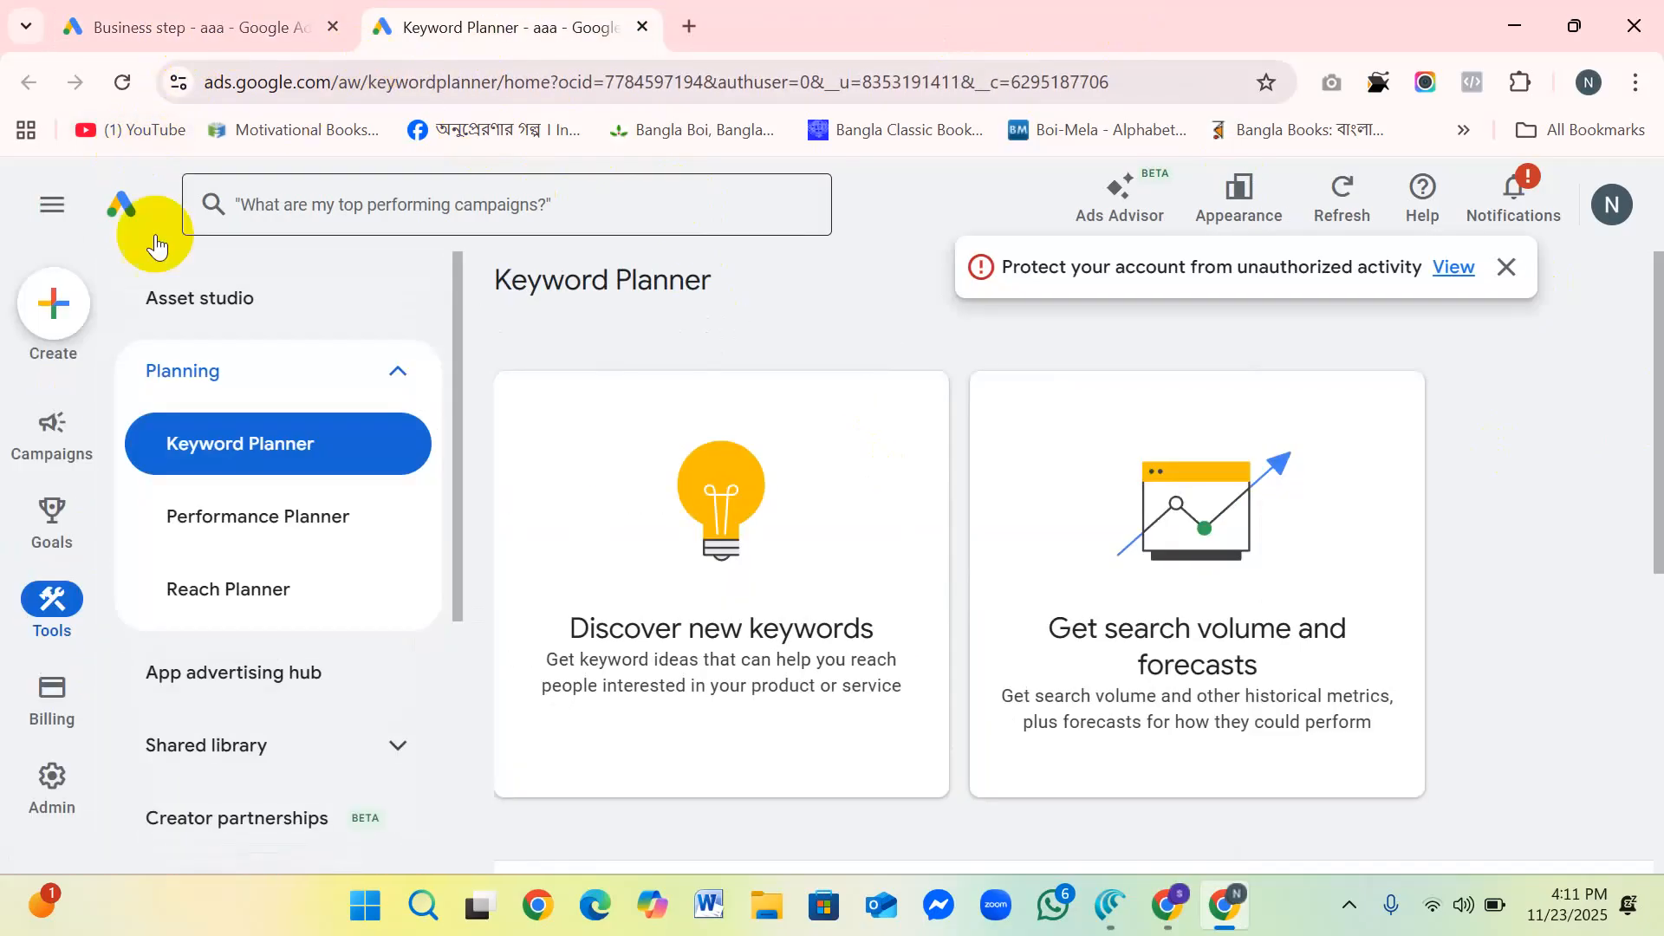
left_click(46, 312)
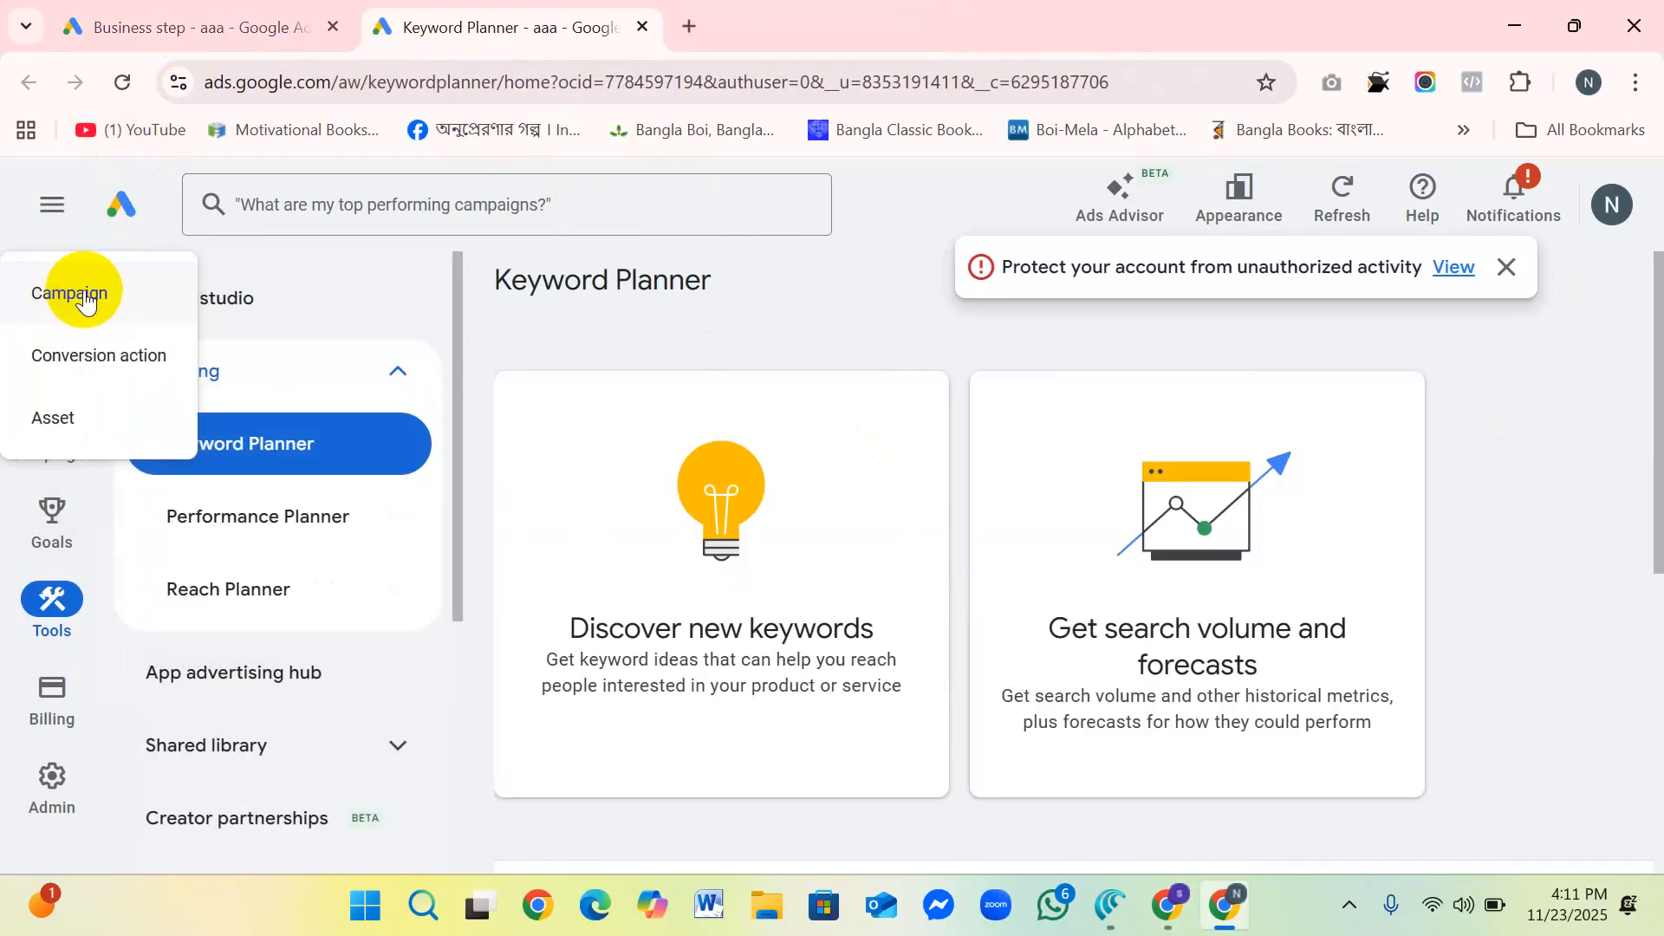
left_click(84, 296)
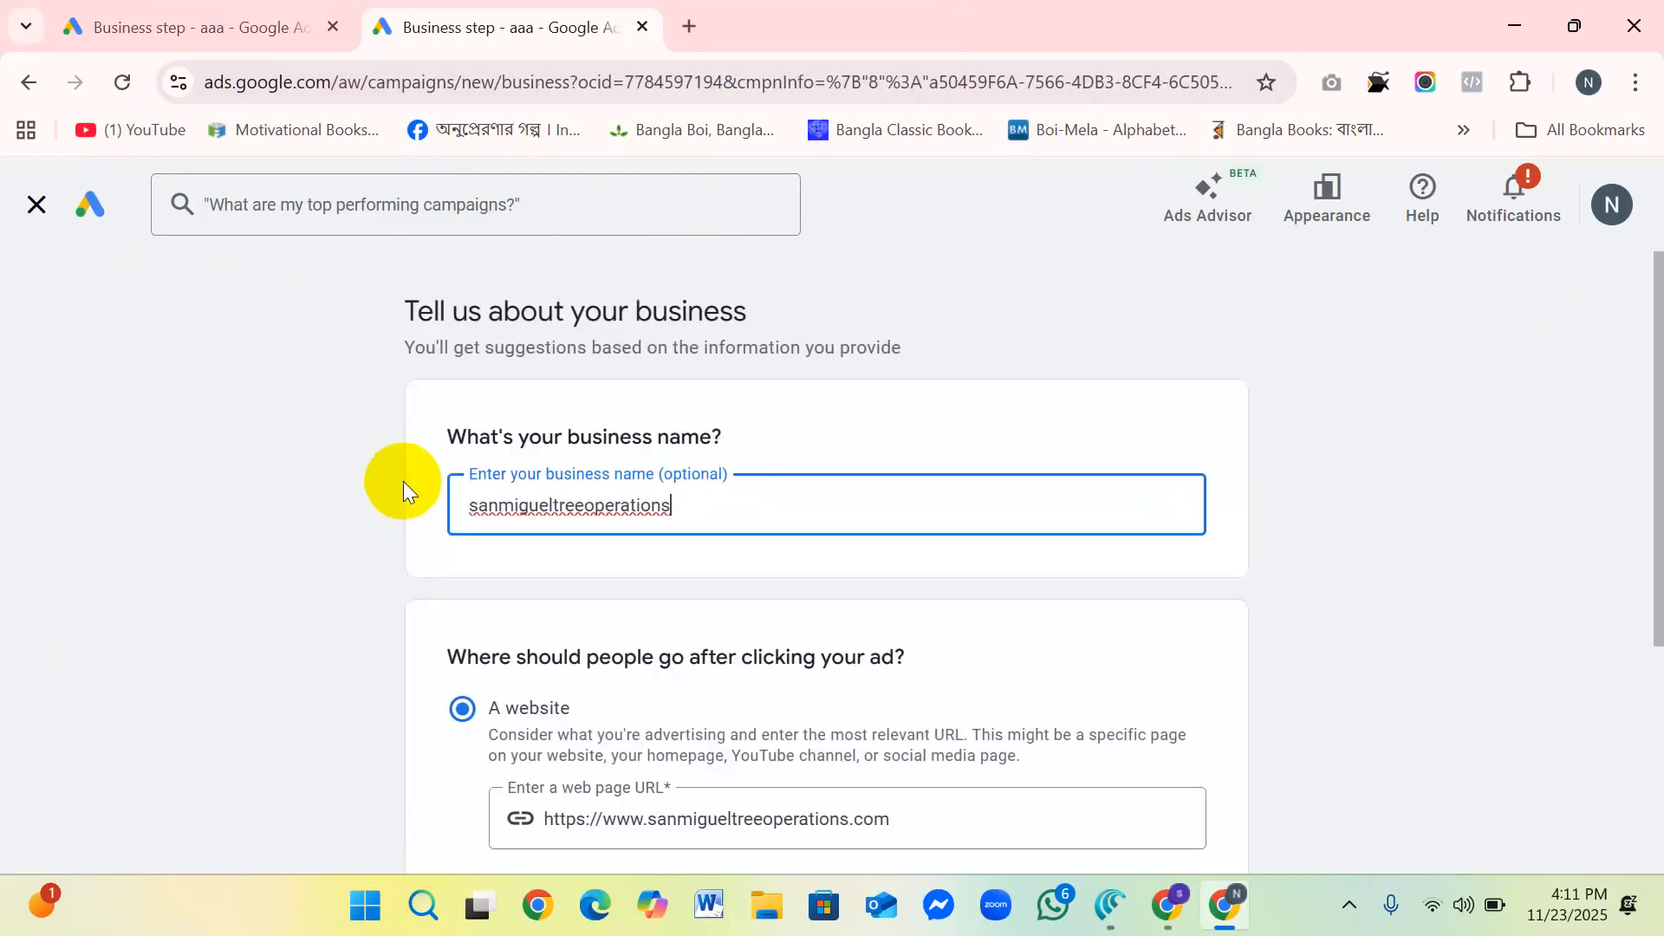
scroll(279, 378, "down", 5)
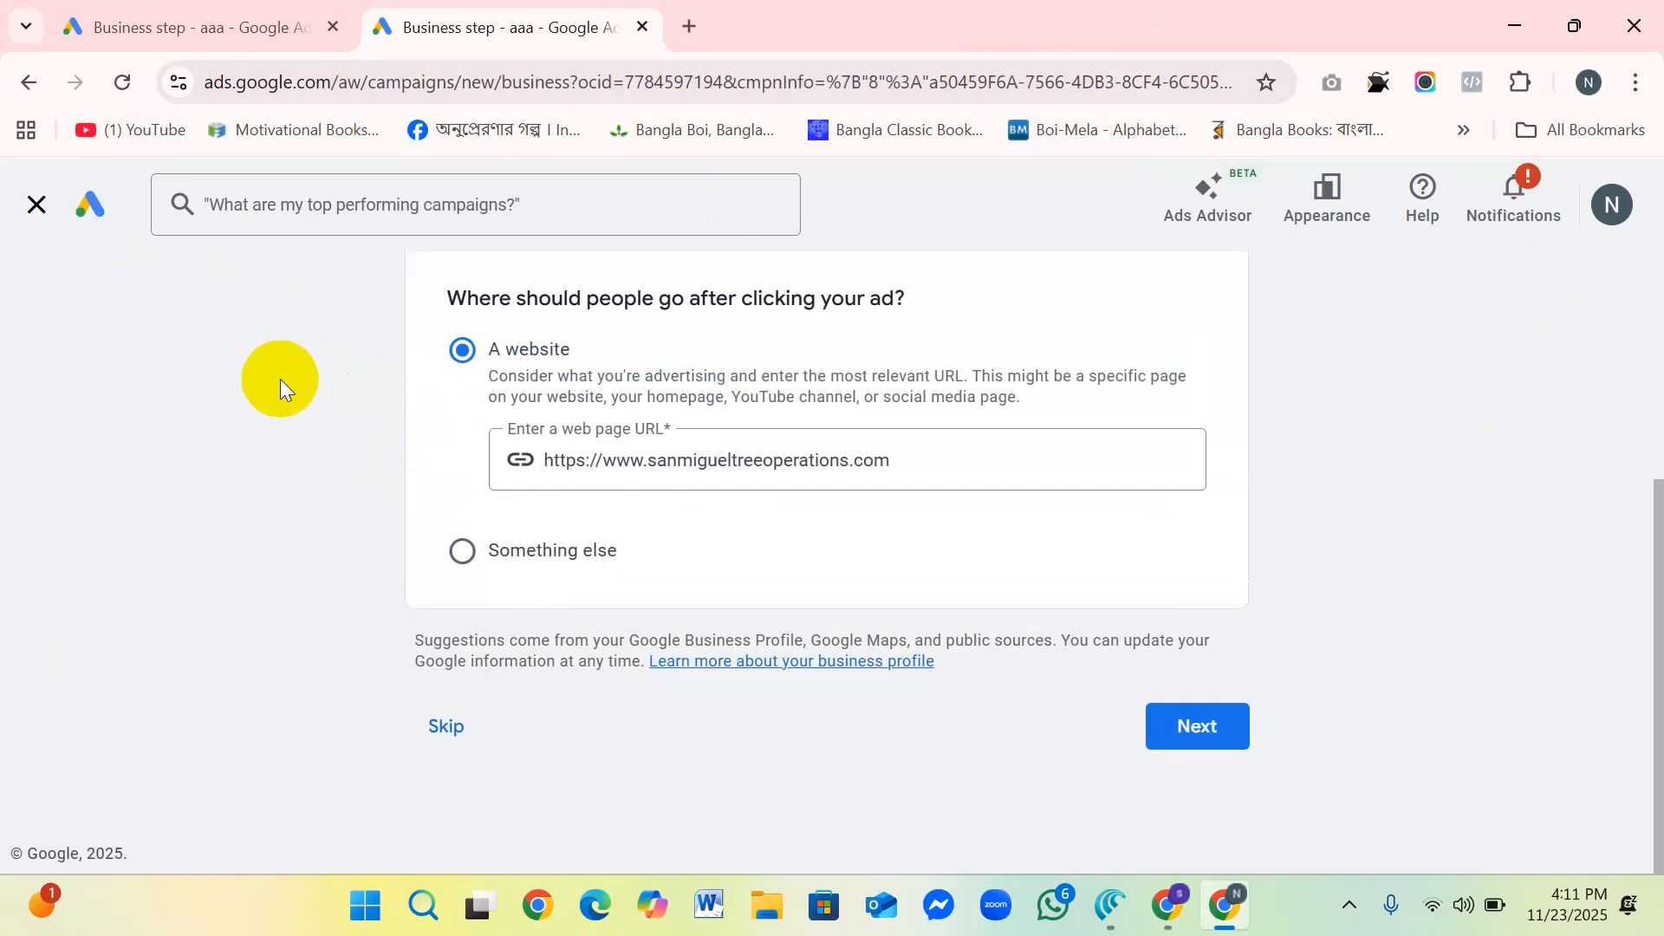
scroll(279, 378, "up", 5)
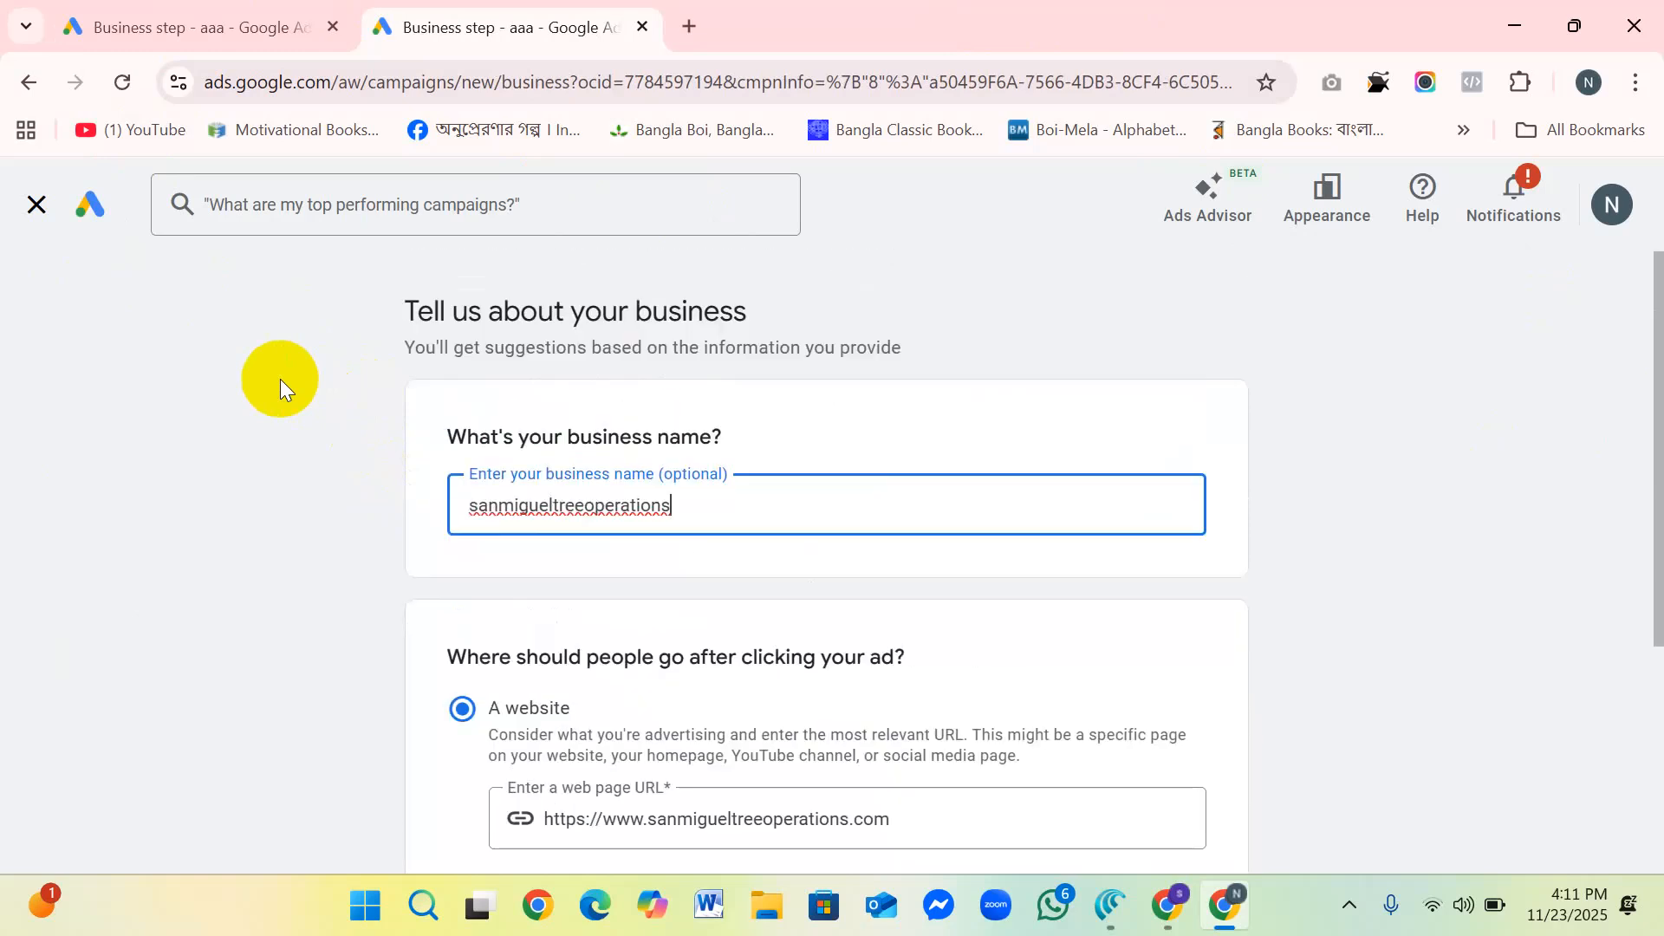
scroll(279, 378, "down", 3)
scroll(252, 359, "down", 1)
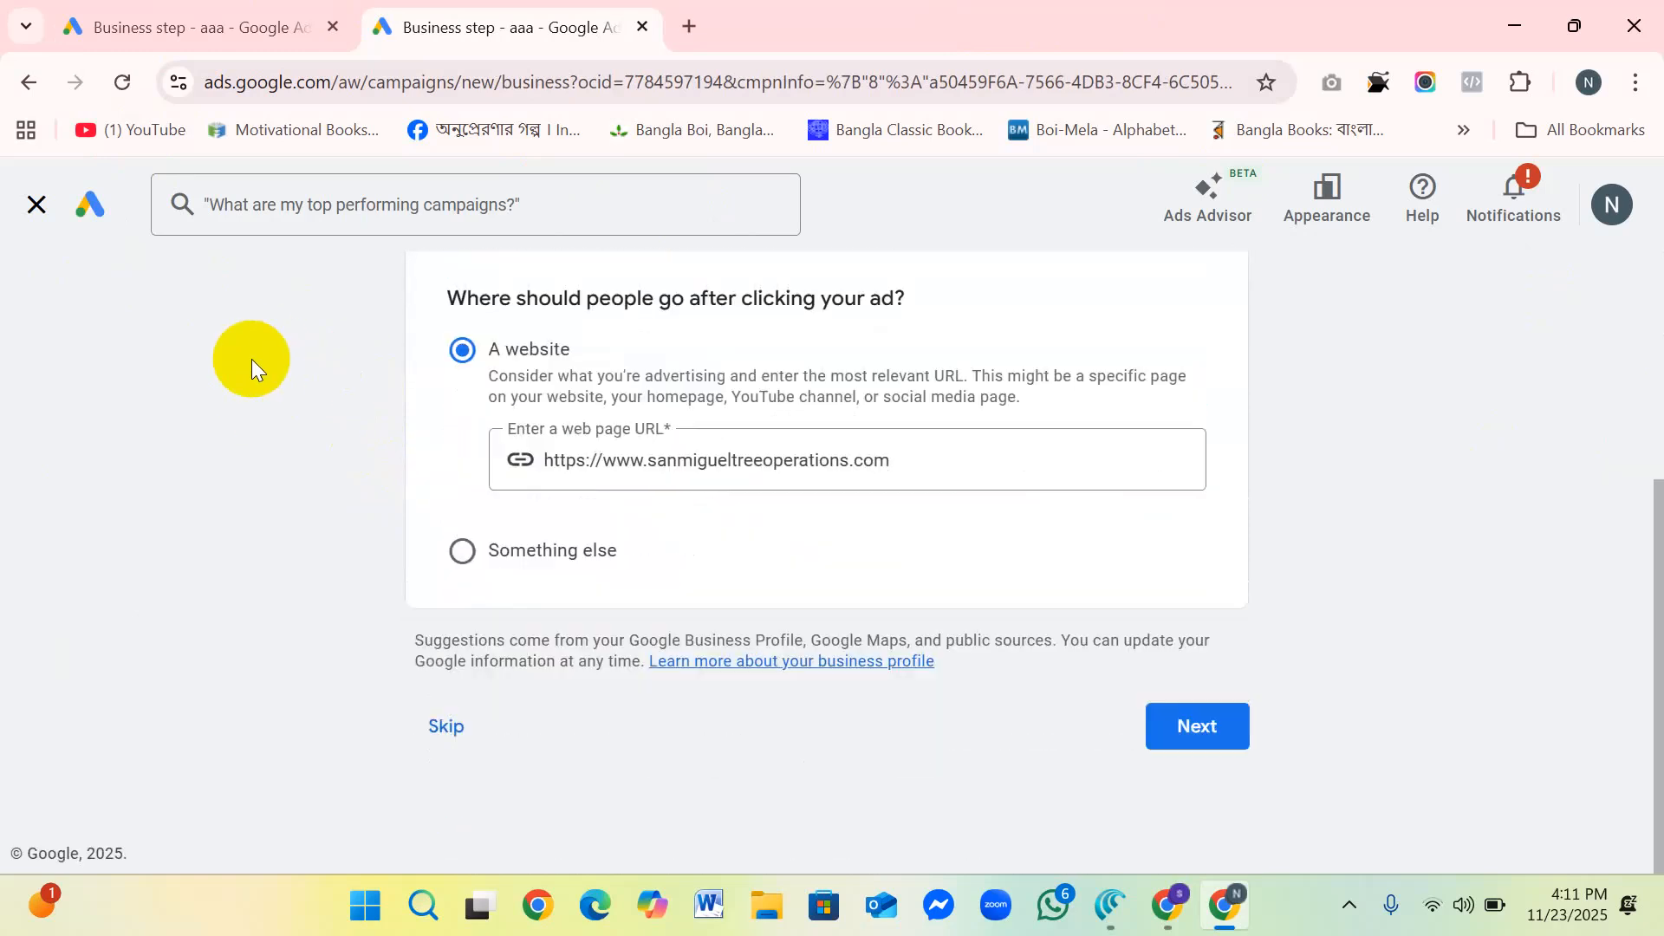
left_click(42, 206)
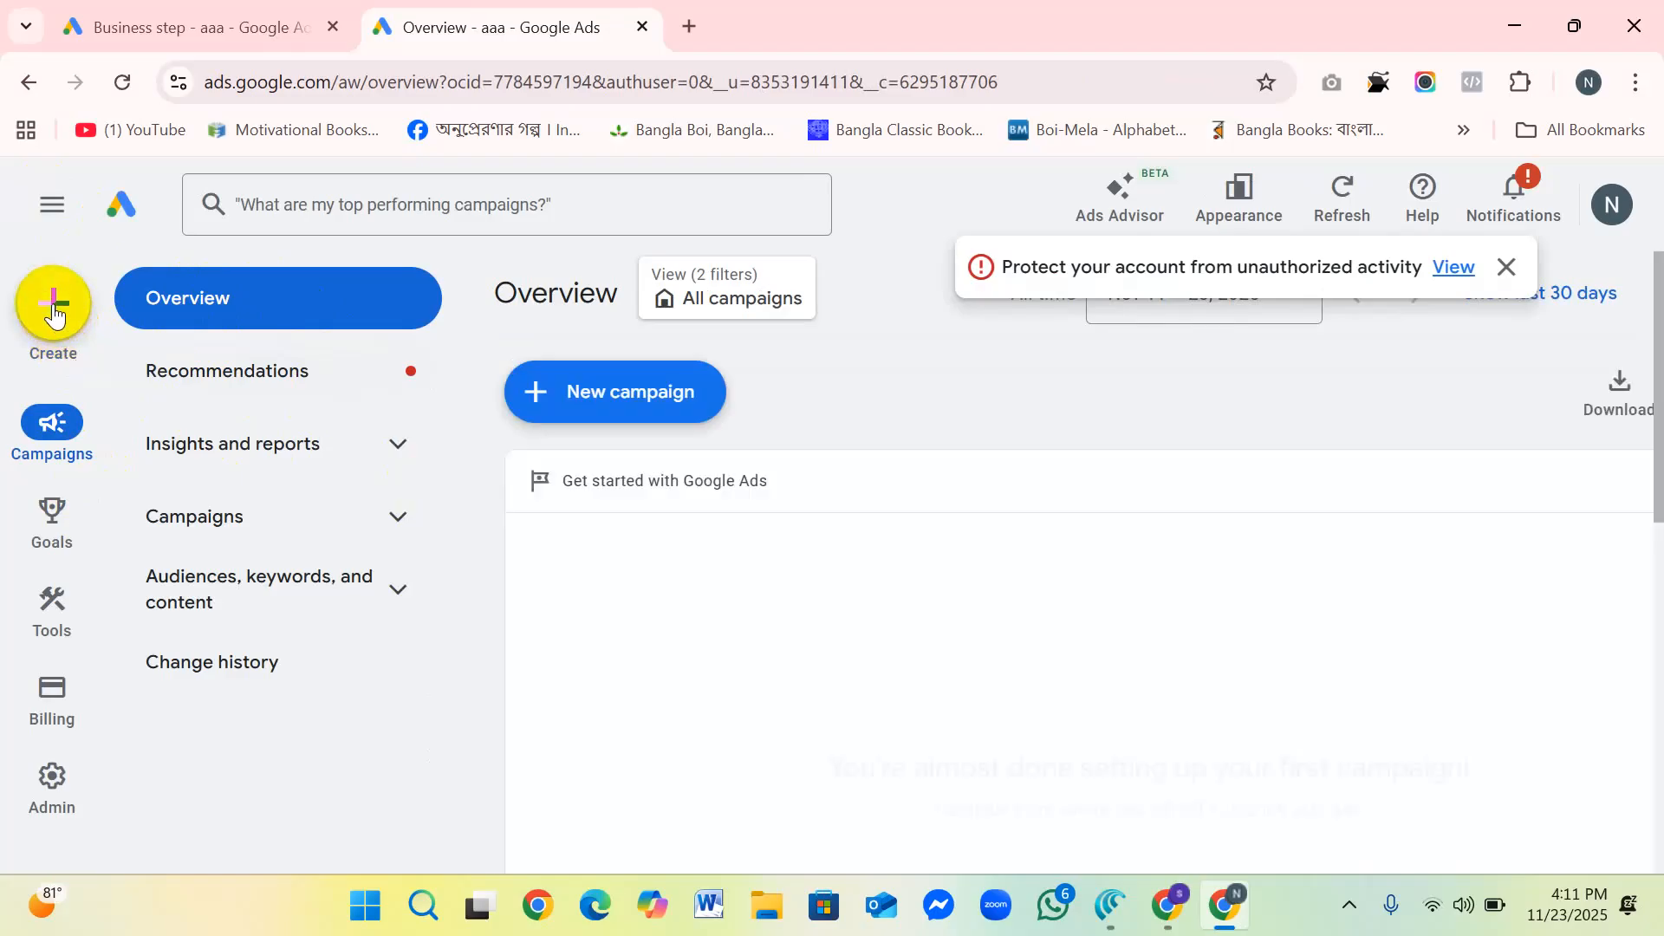
Step: Start a new campaign from the Overview page and accept the prefilled business name and web page URL to reach the campaign objectives
left_click(580, 387)
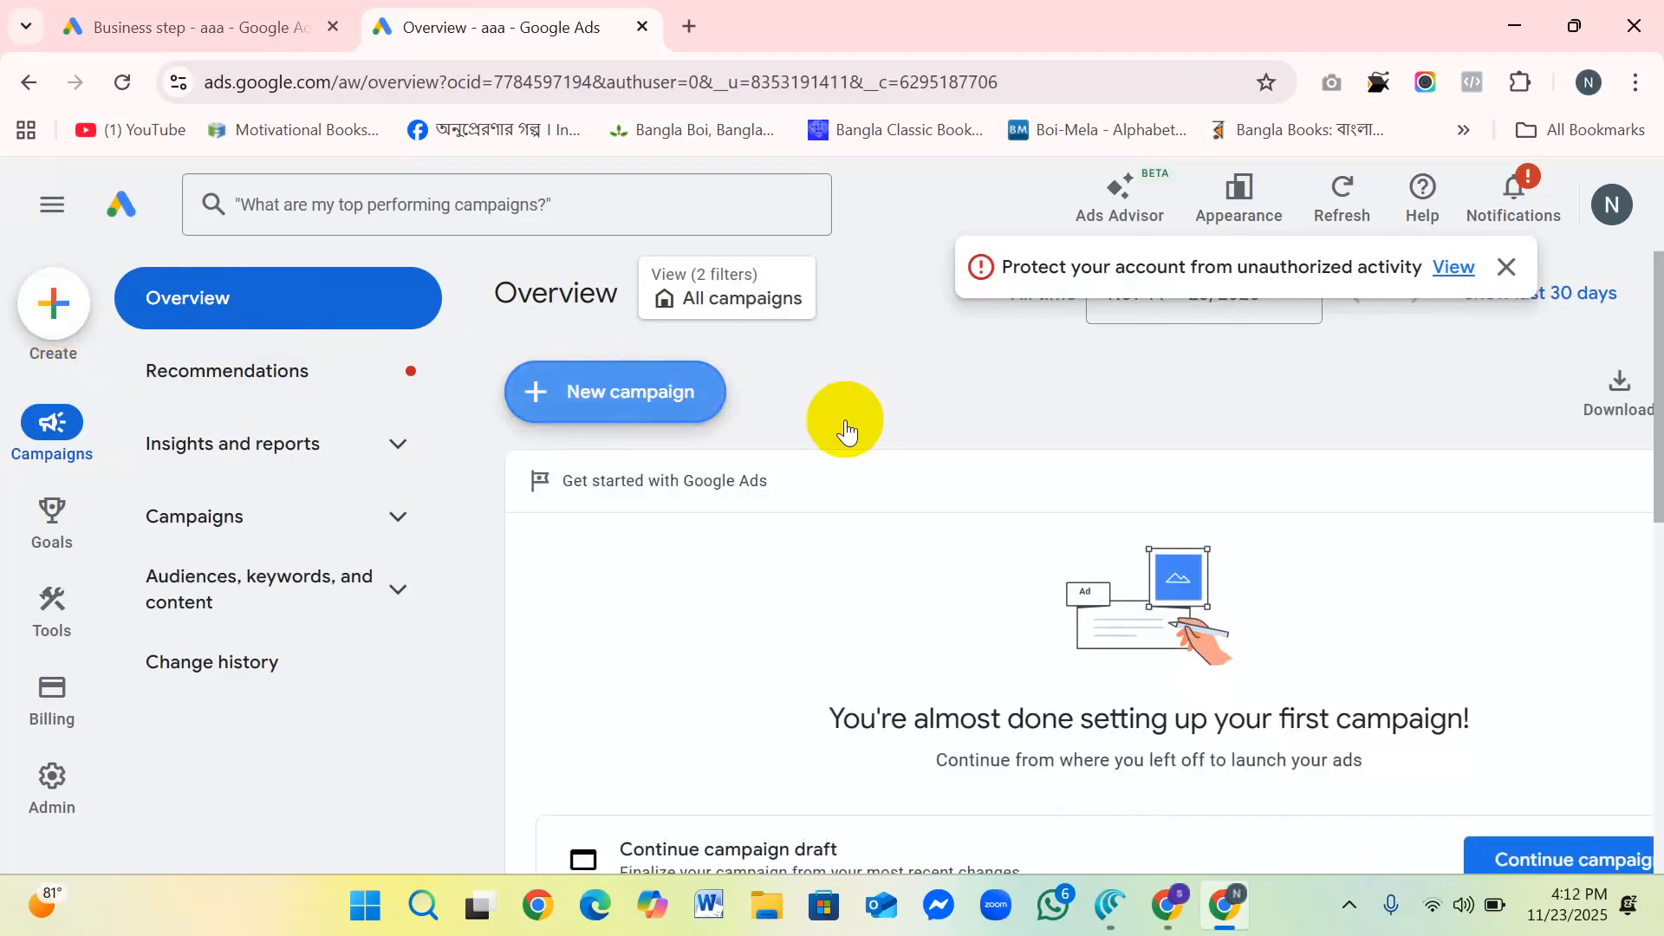
left_click(670, 405)
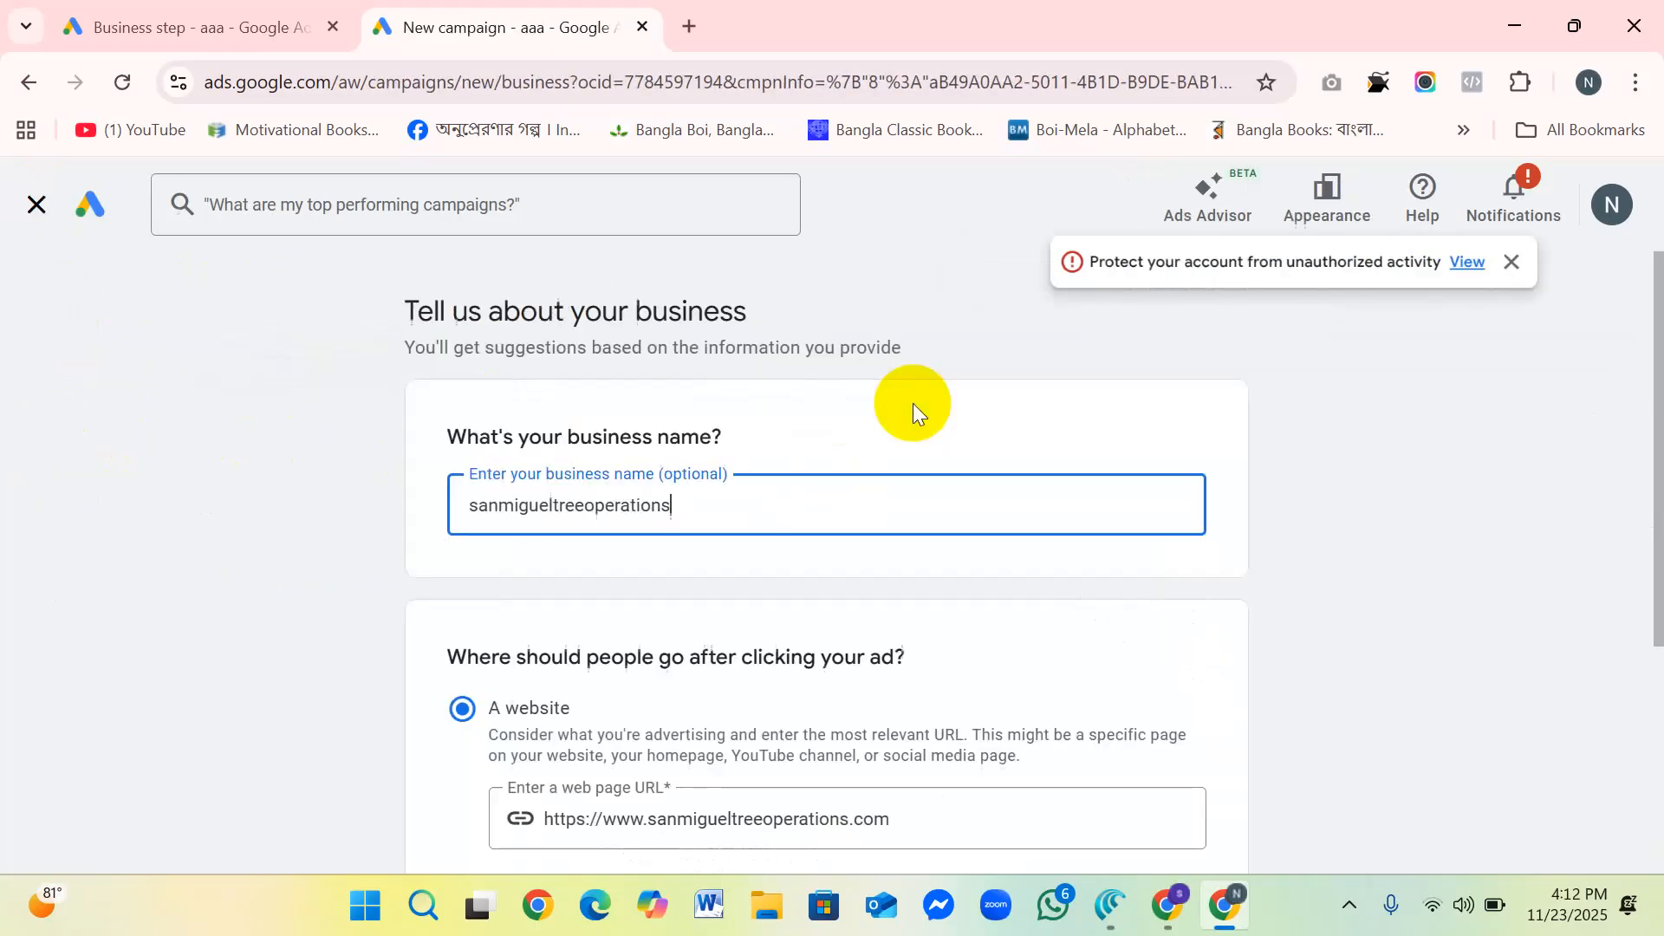
scroll(814, 449, "down", 1)
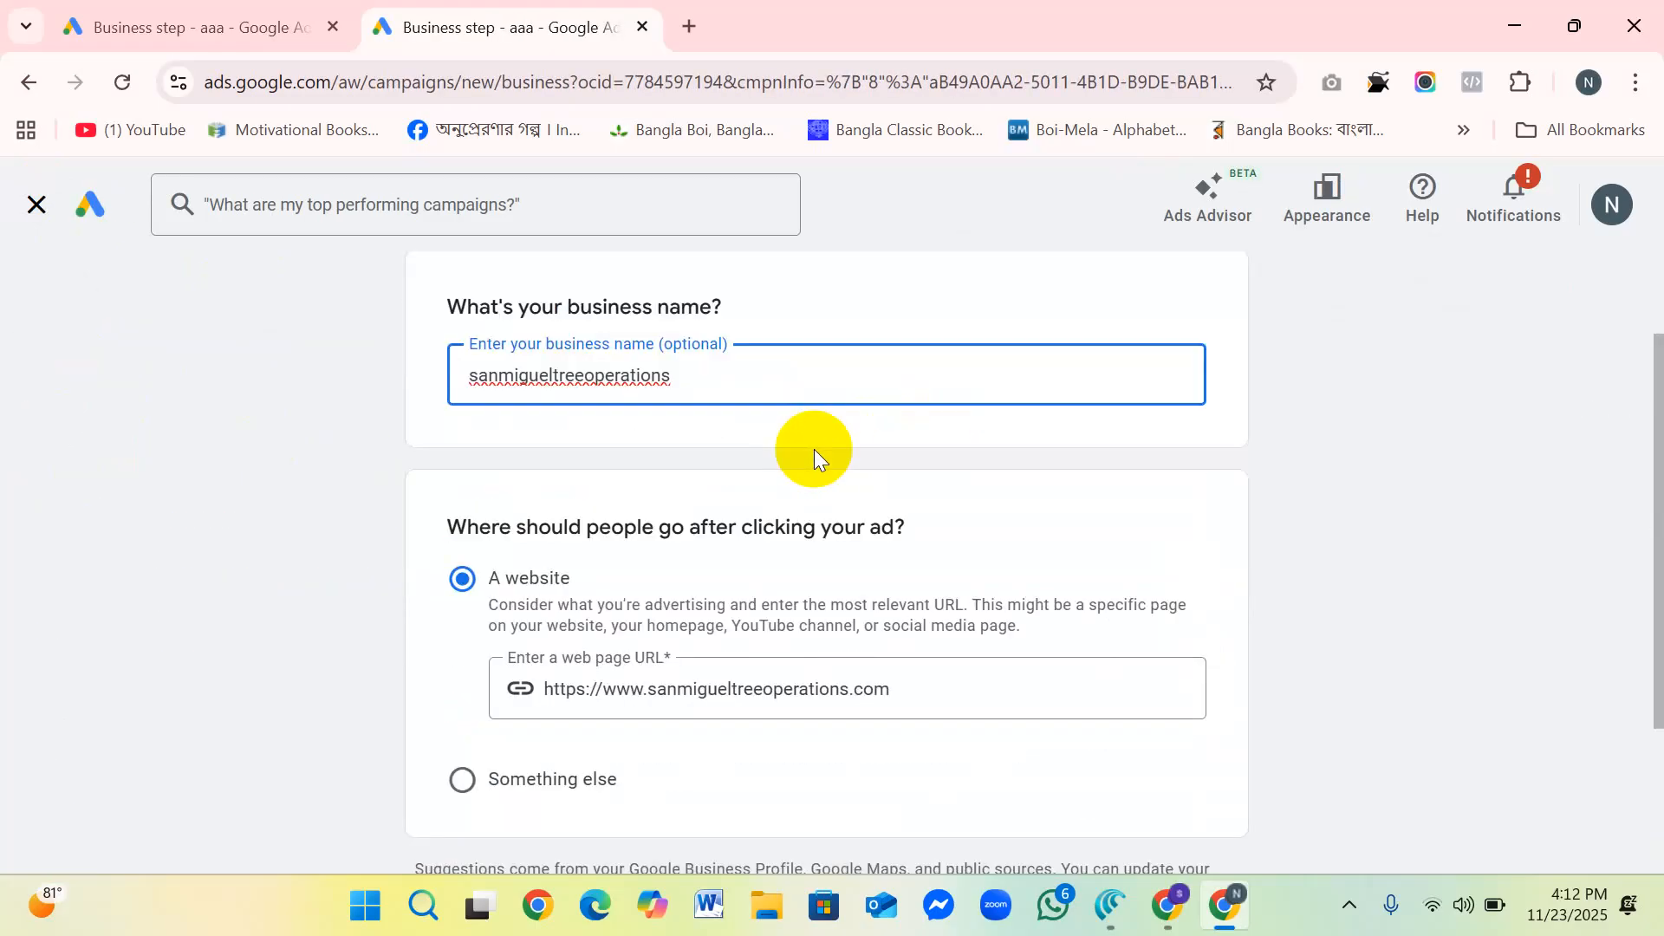
scroll(714, 418, "down", 1)
scroll(714, 418, "up", 2)
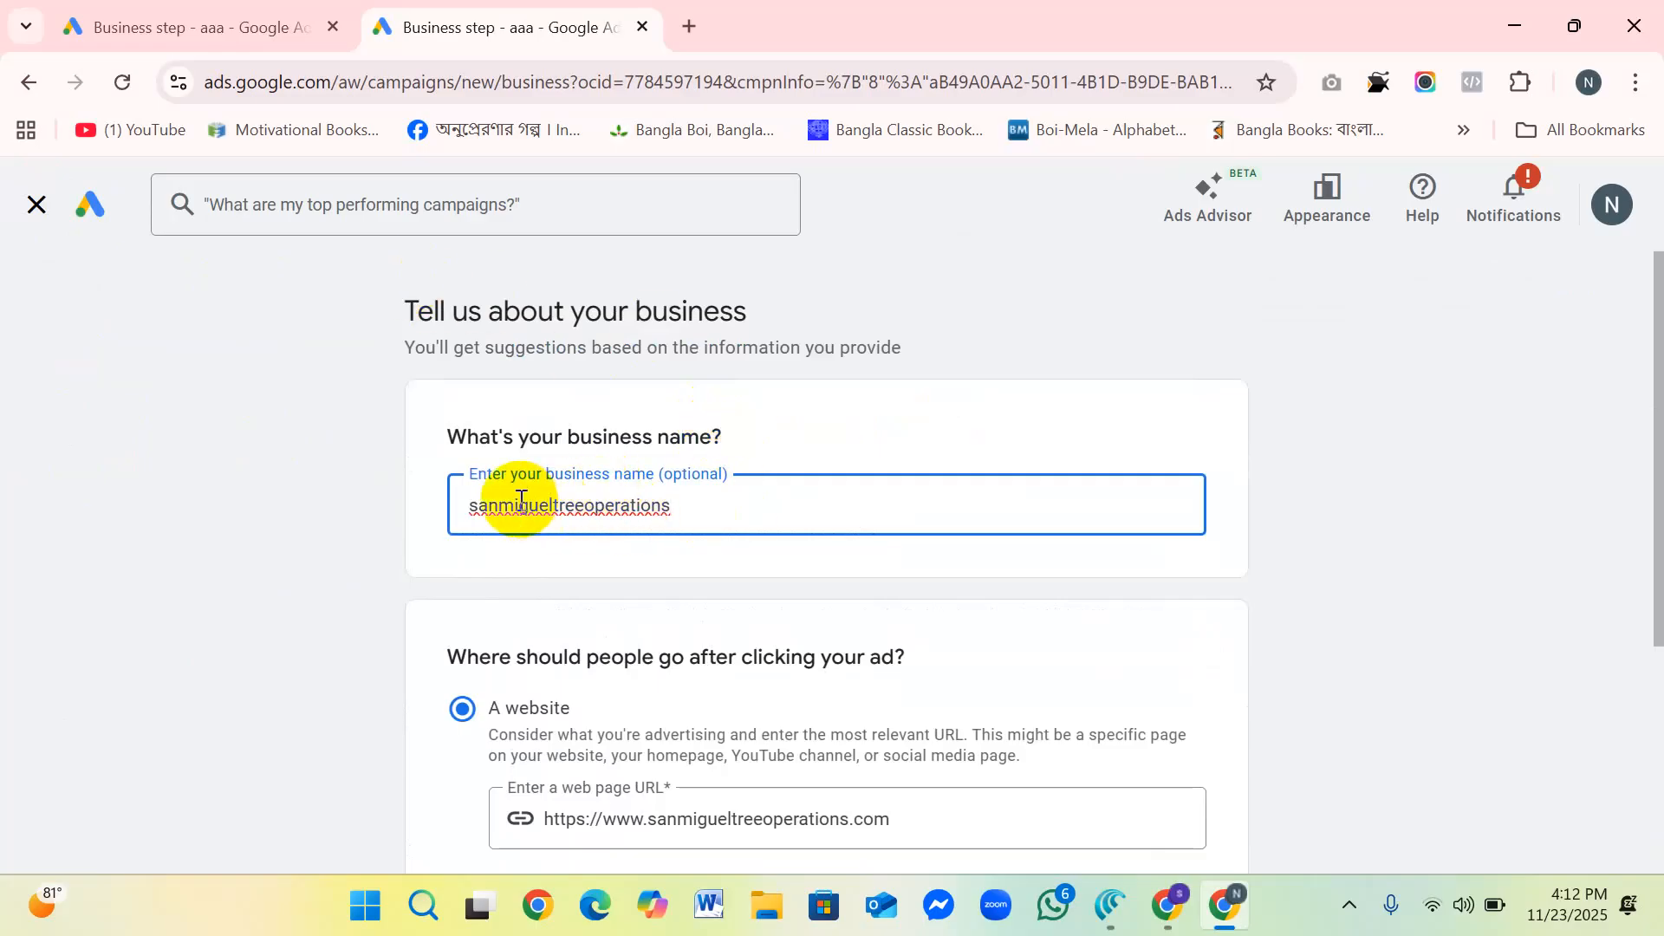
scroll(731, 506, "down", 2)
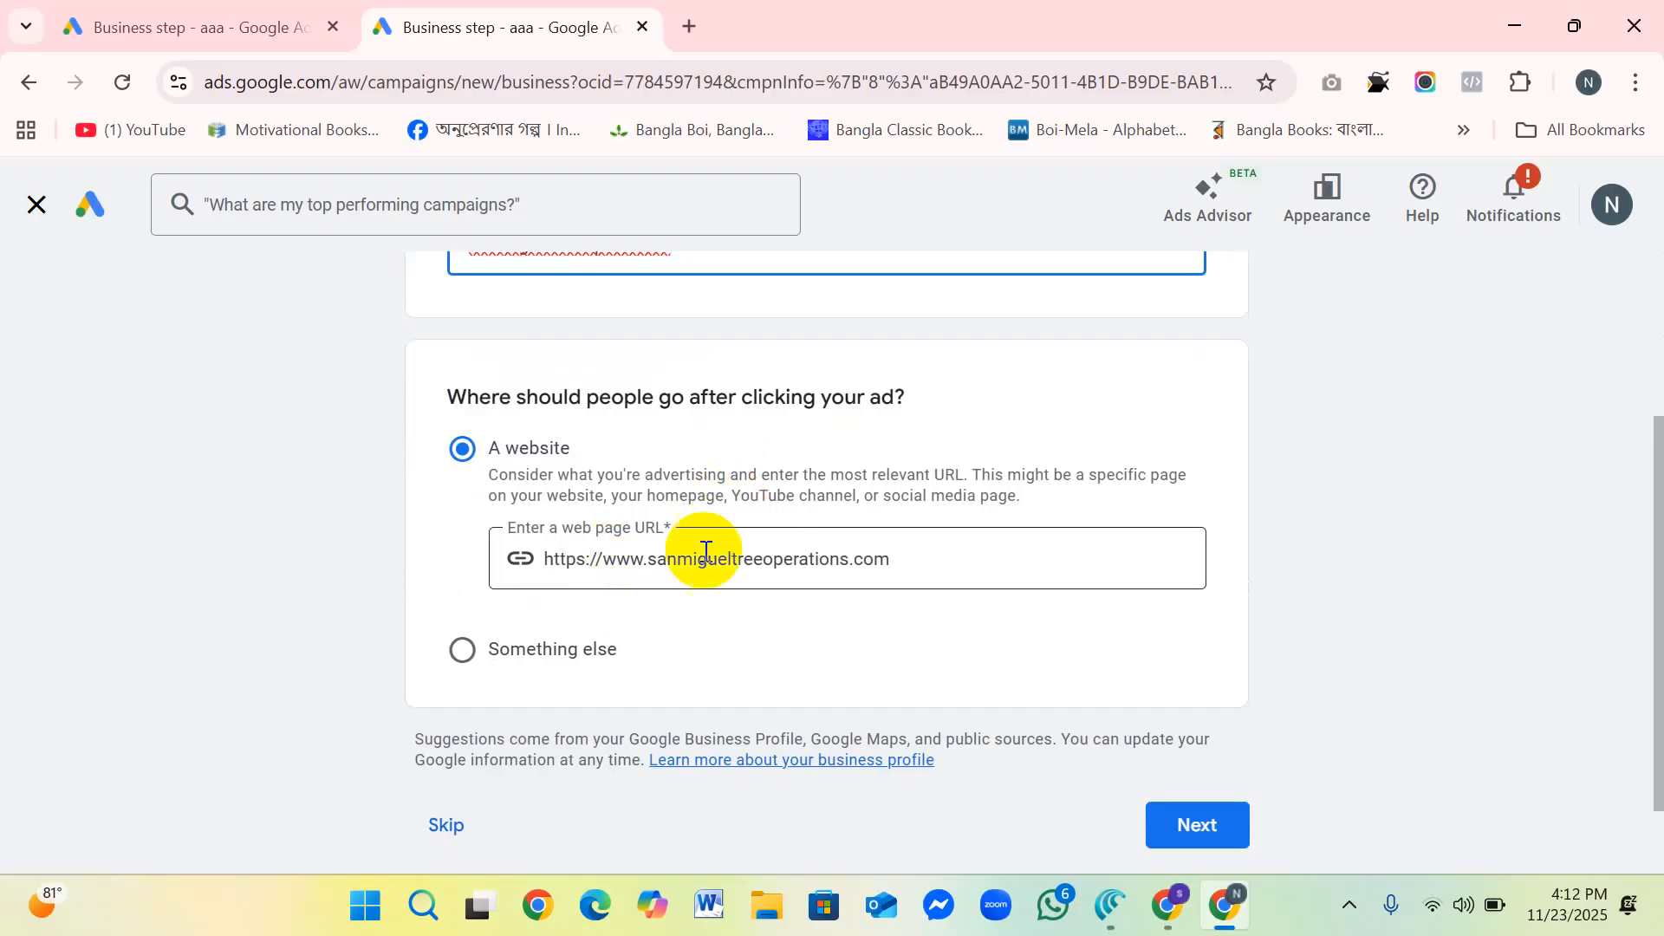
scroll(1018, 628, "down", 1)
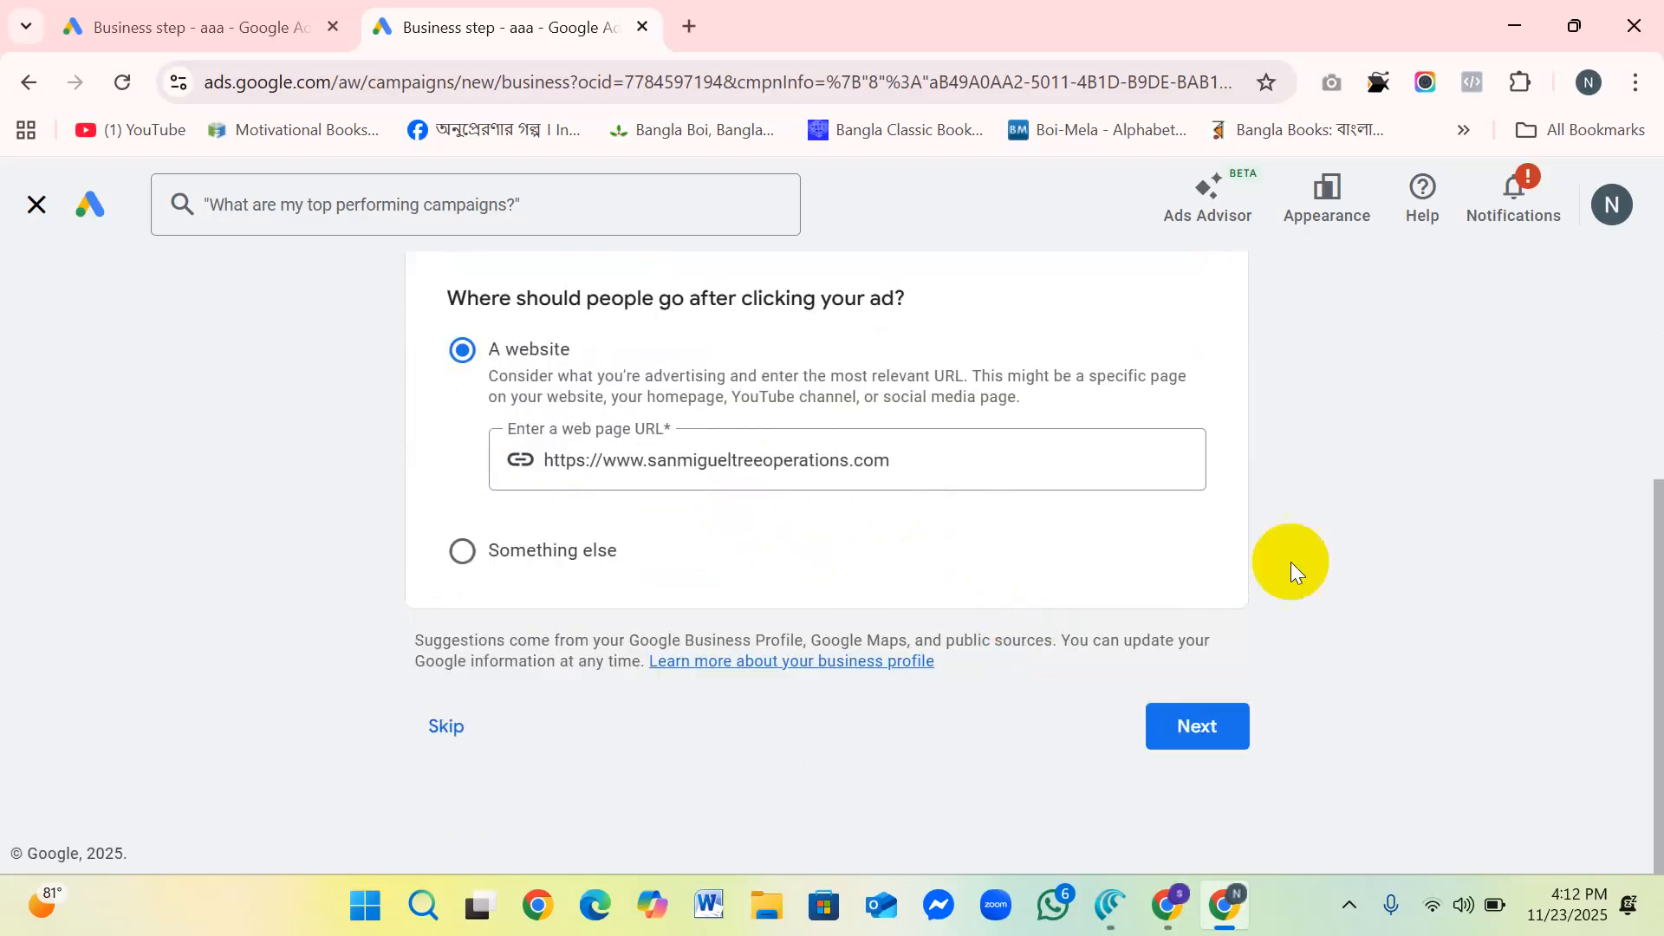
left_click(1237, 709)
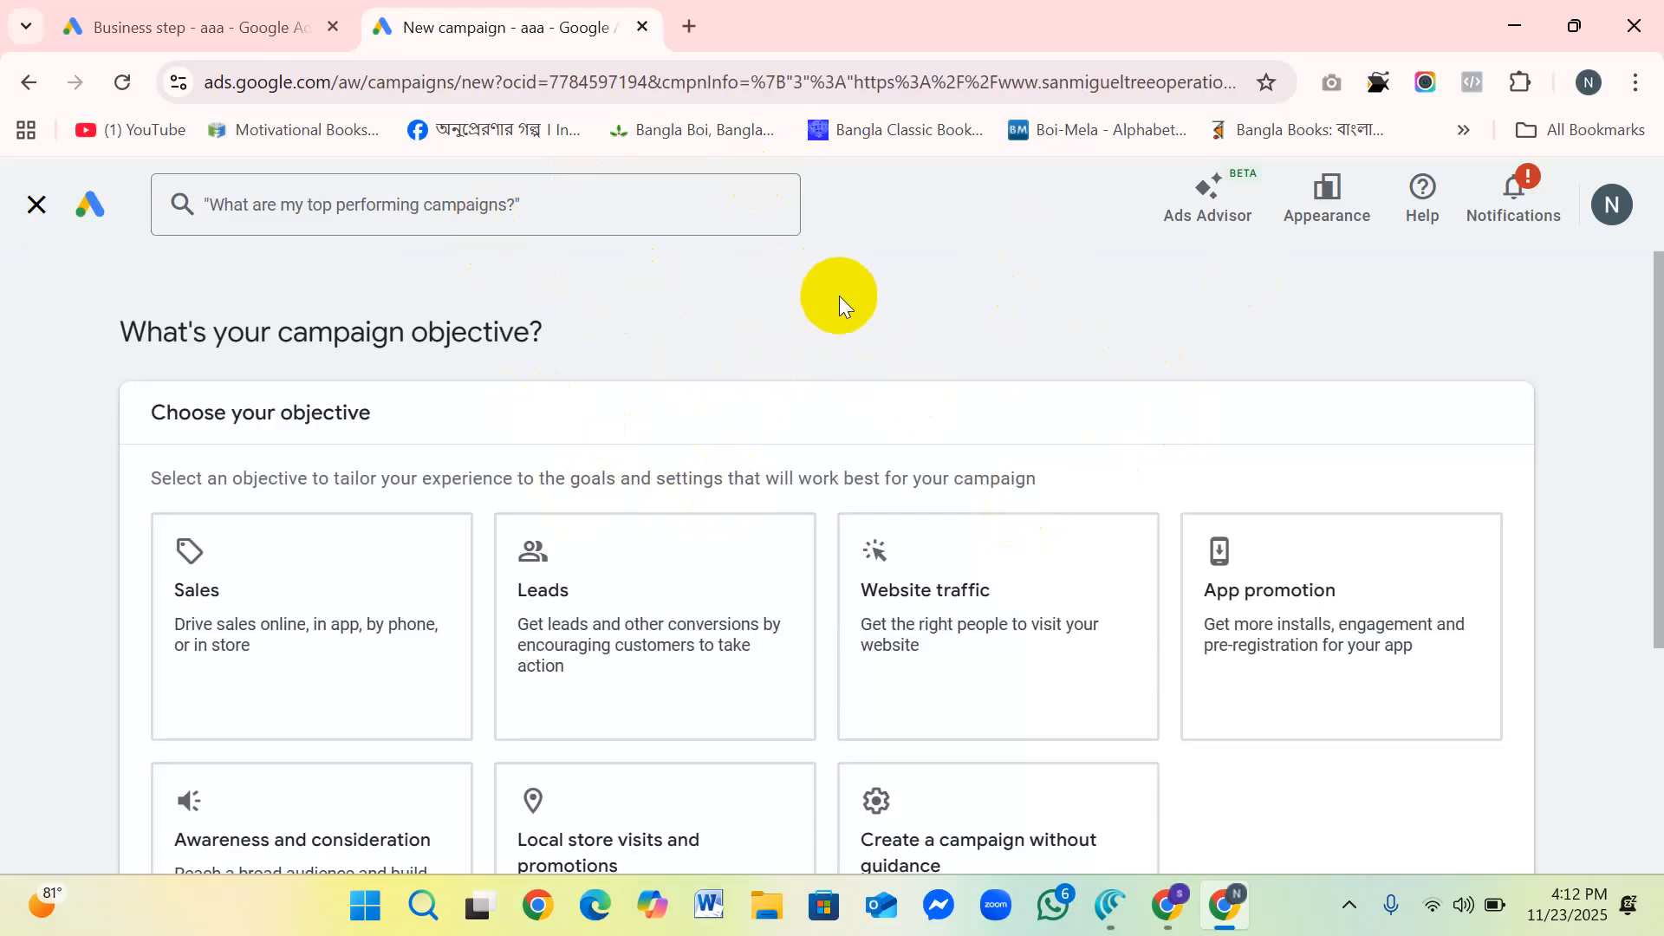
Step: Look over the available campaign objectives and choose Sales
scroll(814, 331, "down", 3)
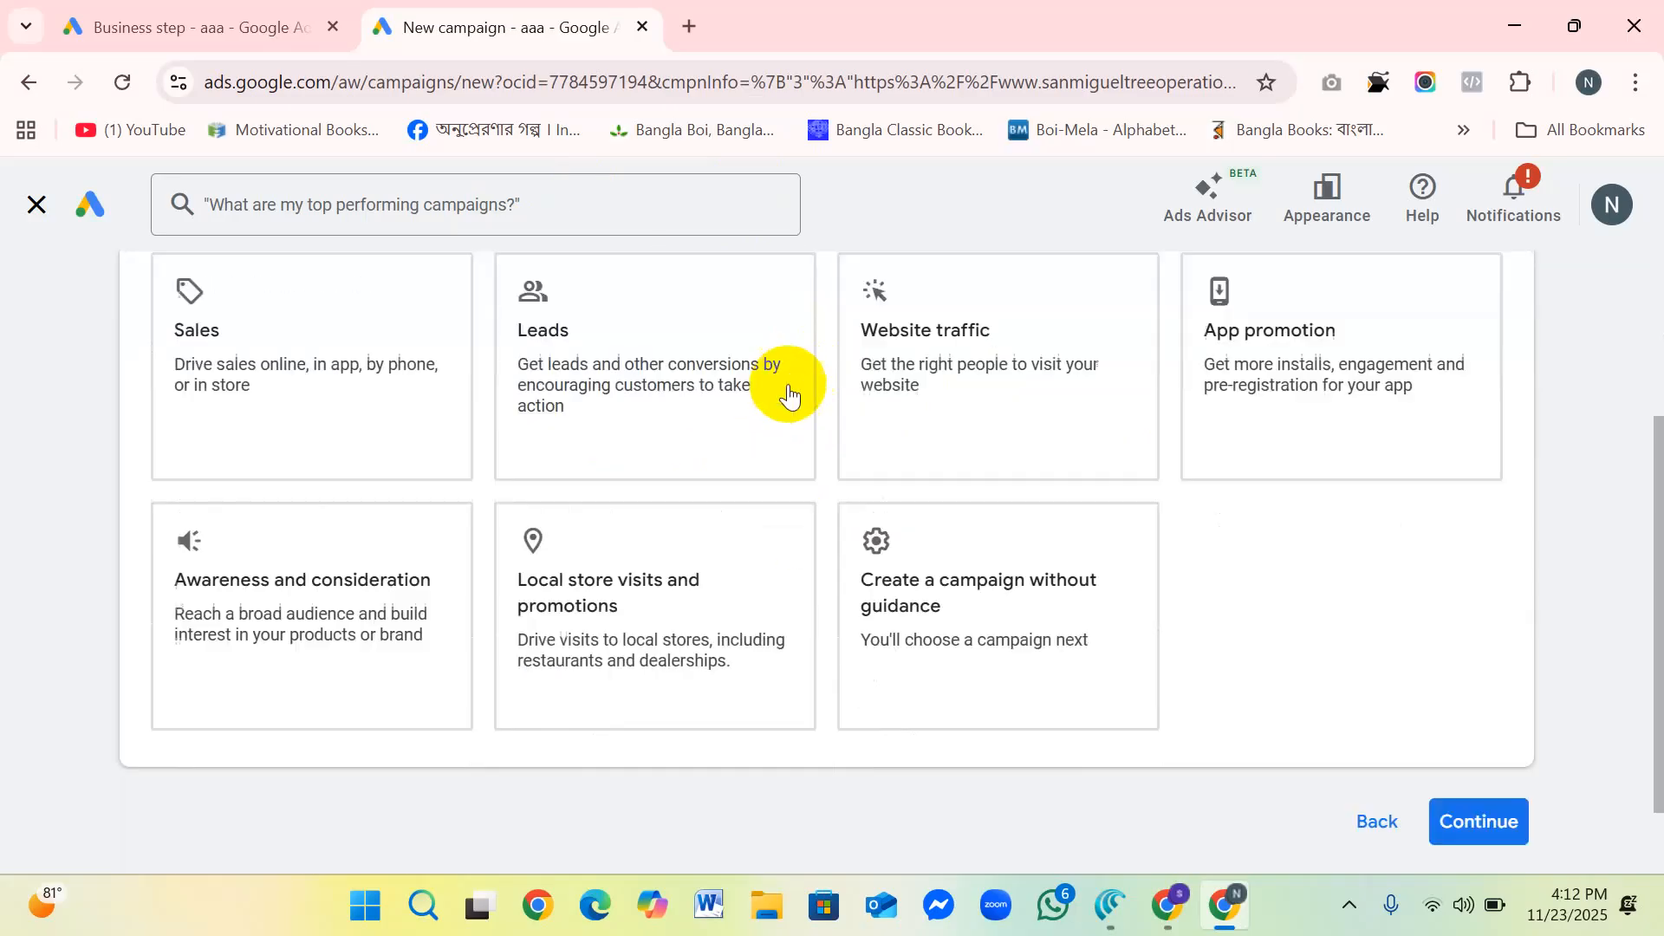
scroll(492, 383, "up", 3)
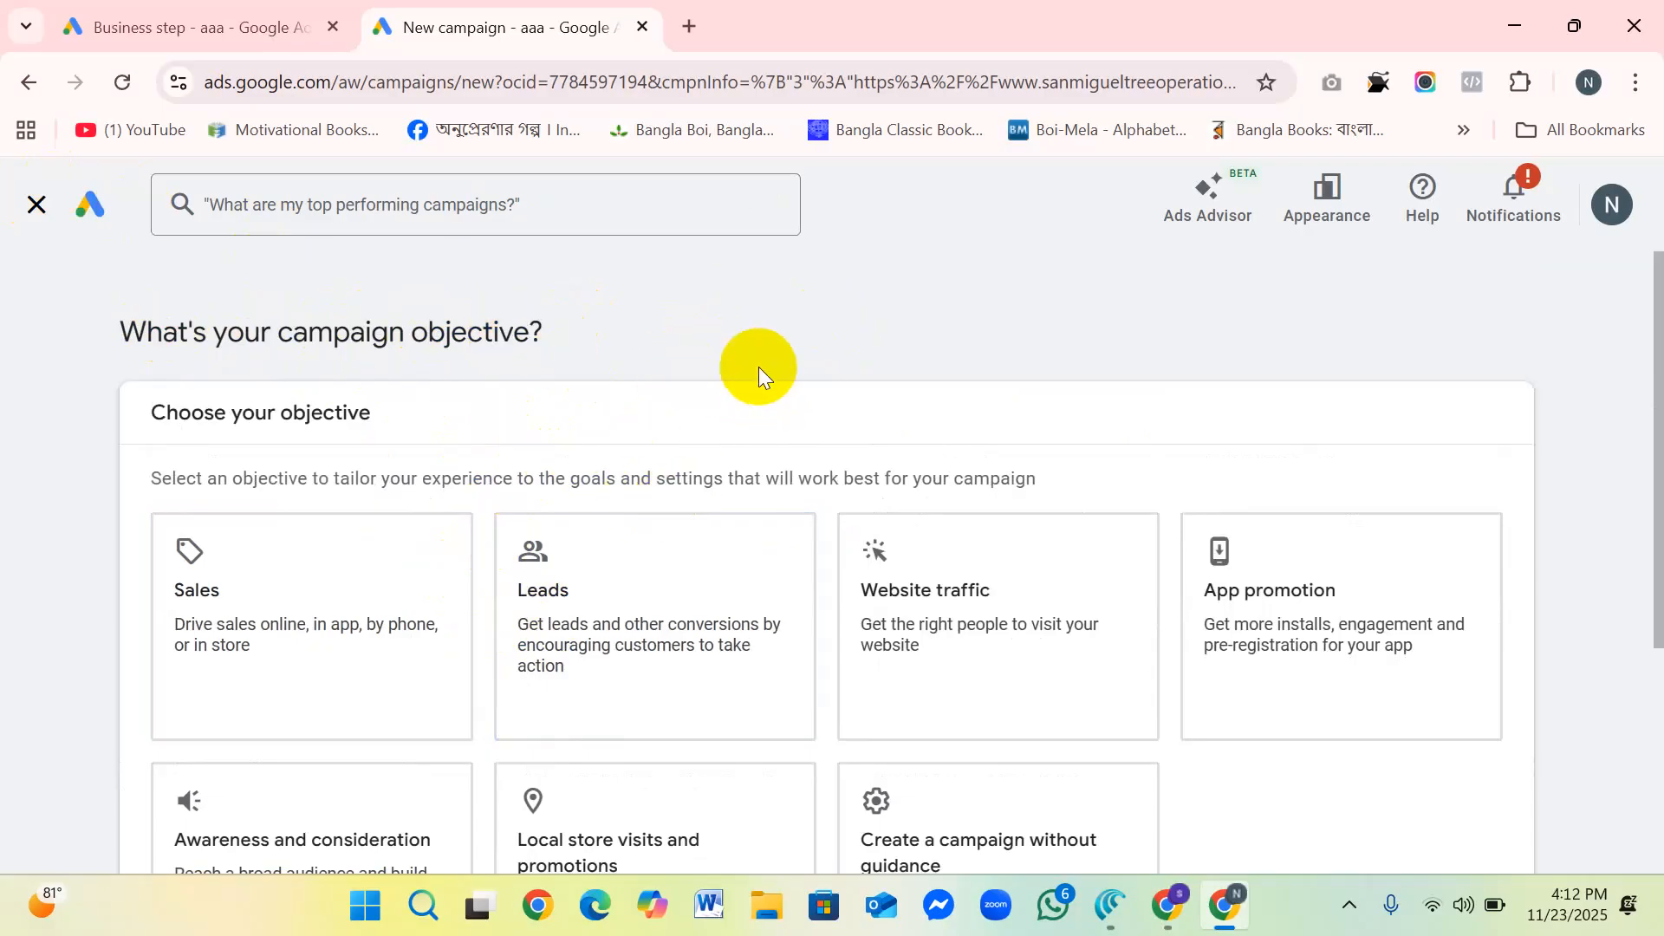
scroll(757, 367, "down", 3)
left_click(328, 362)
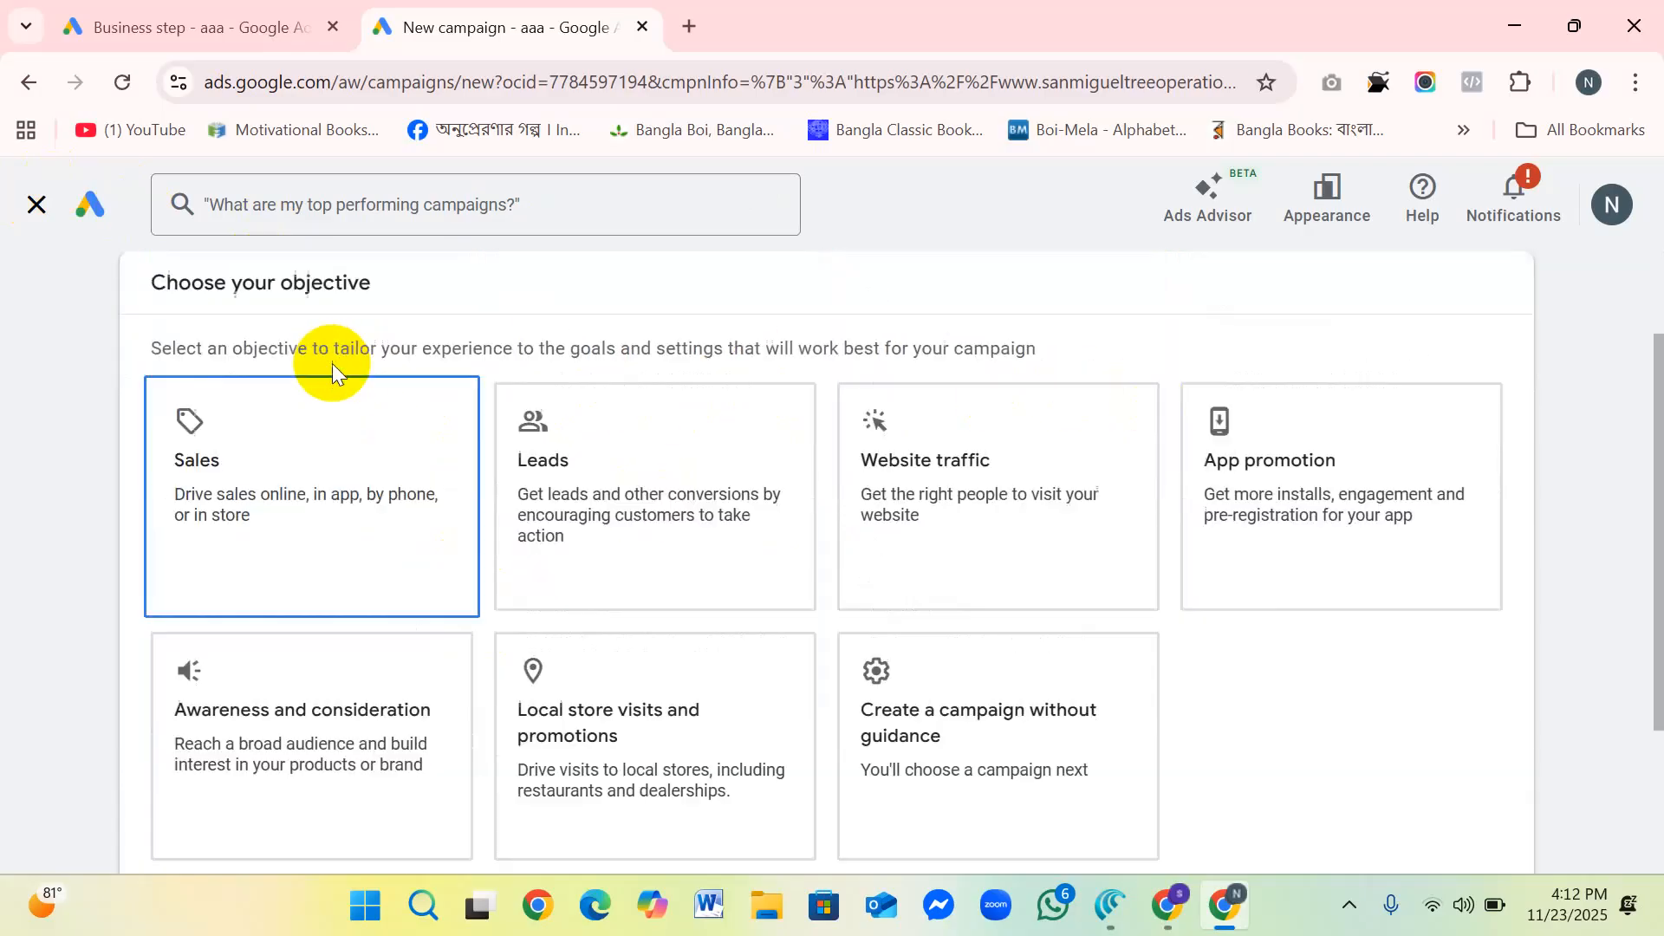
left_click(317, 486)
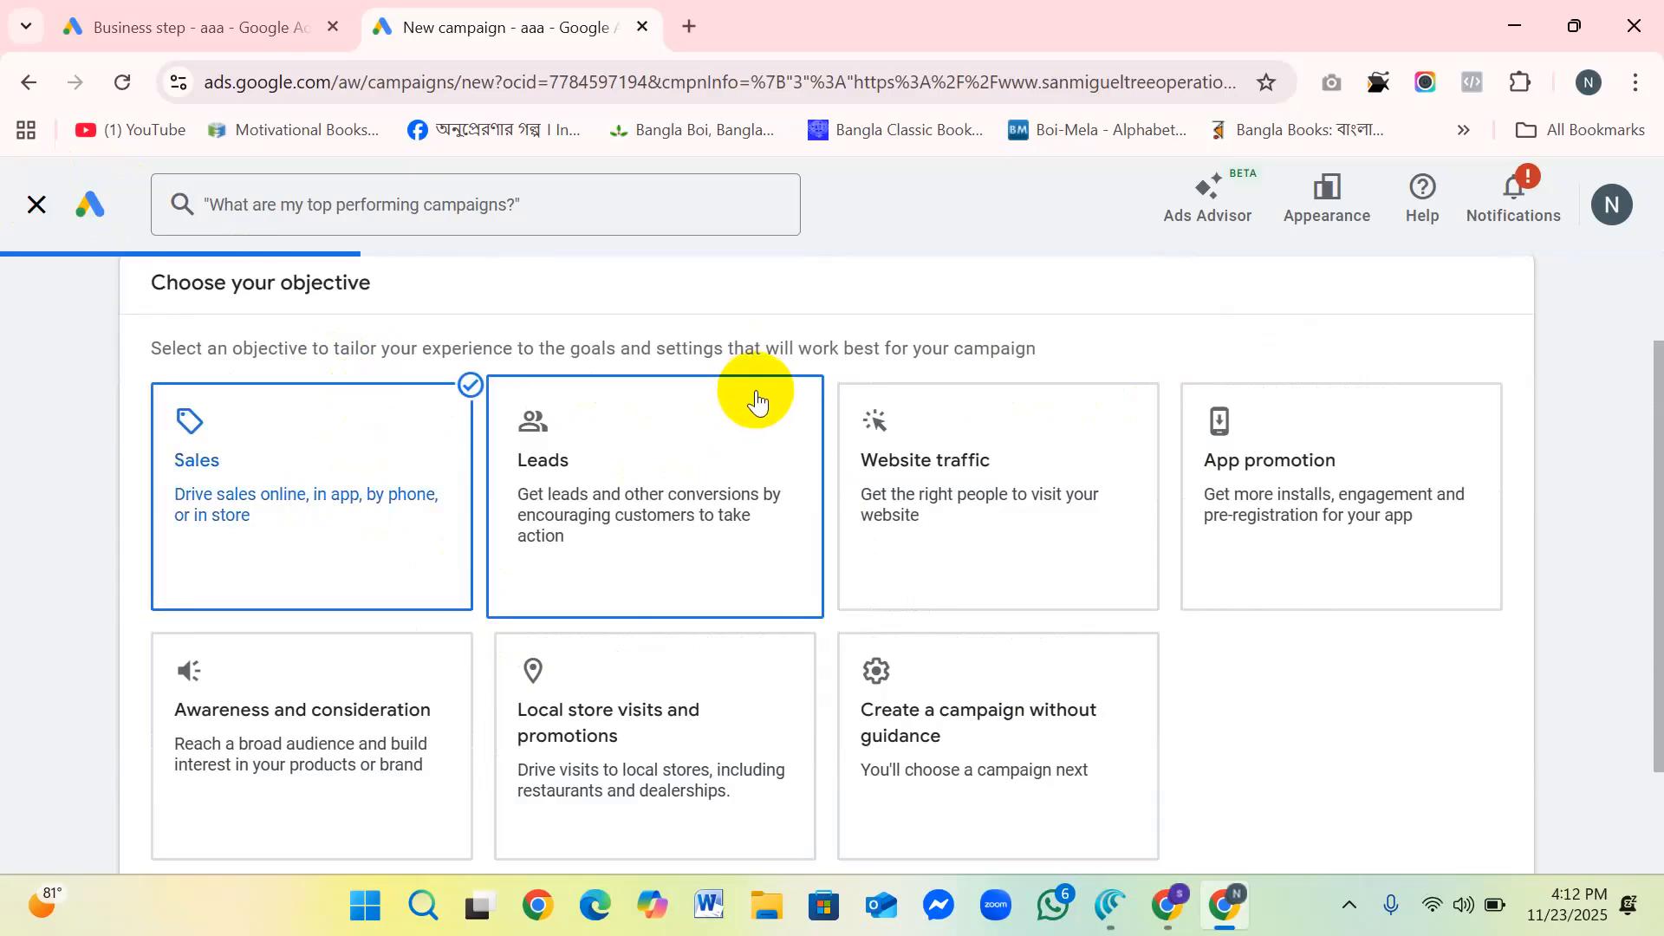
Step: Keep the account-default Purchases conversion goal for Sales and continue to the campaign type selection
scroll(531, 519, "down", 5)
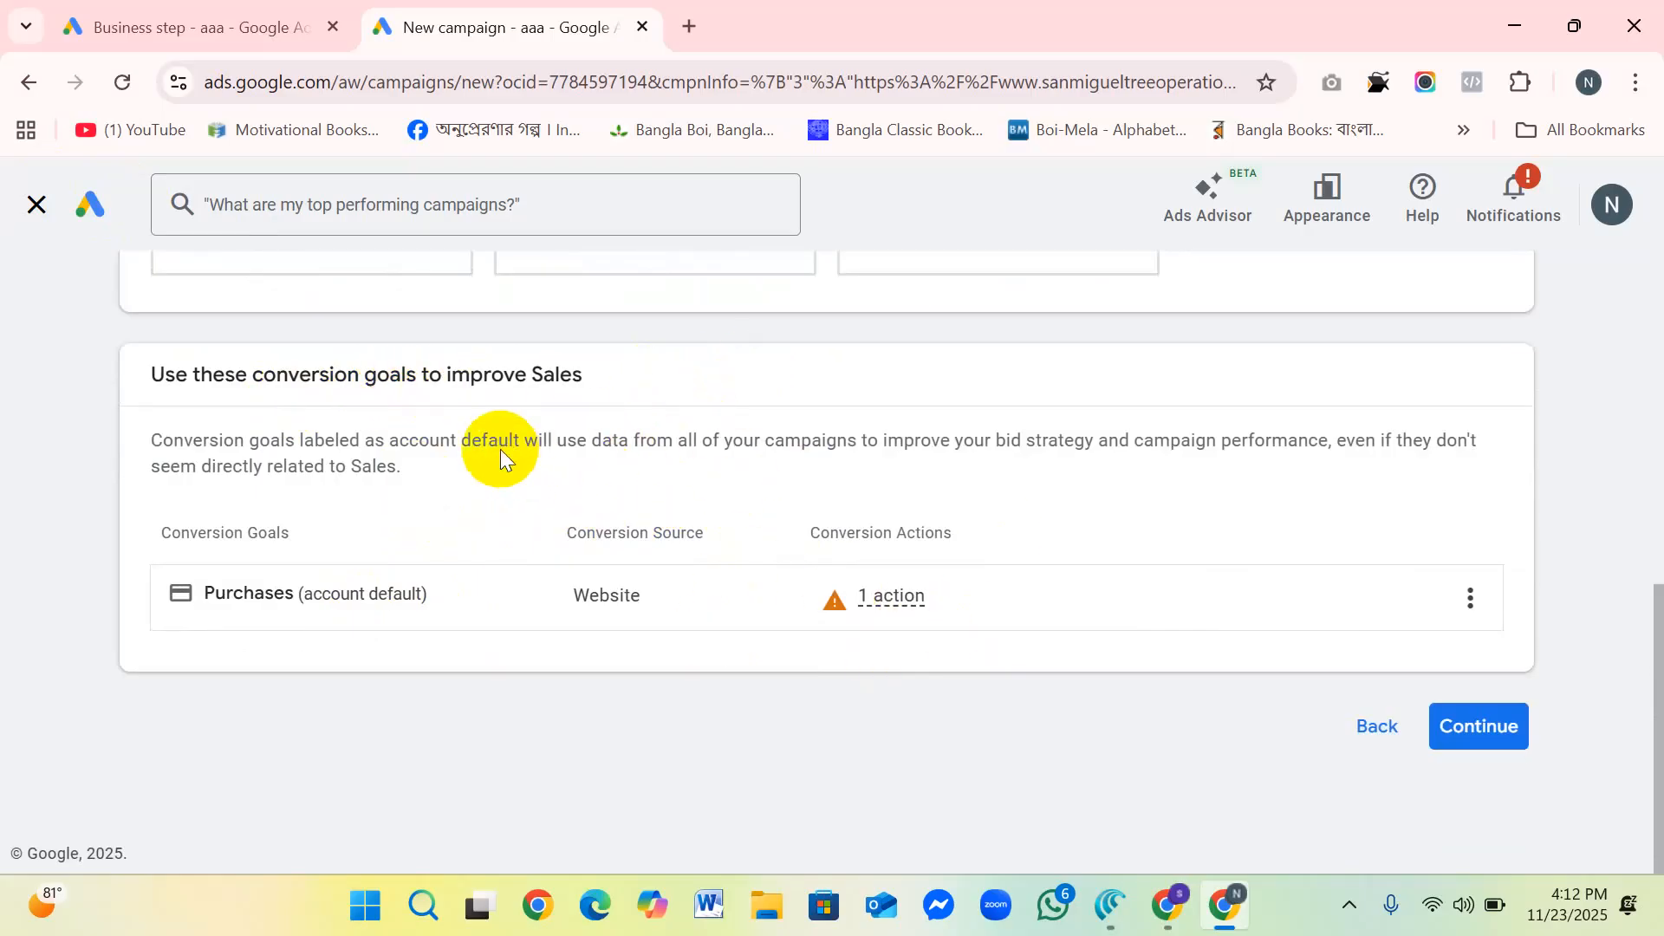
scroll(500, 447, "up", 4)
scroll(531, 442, "down", 4)
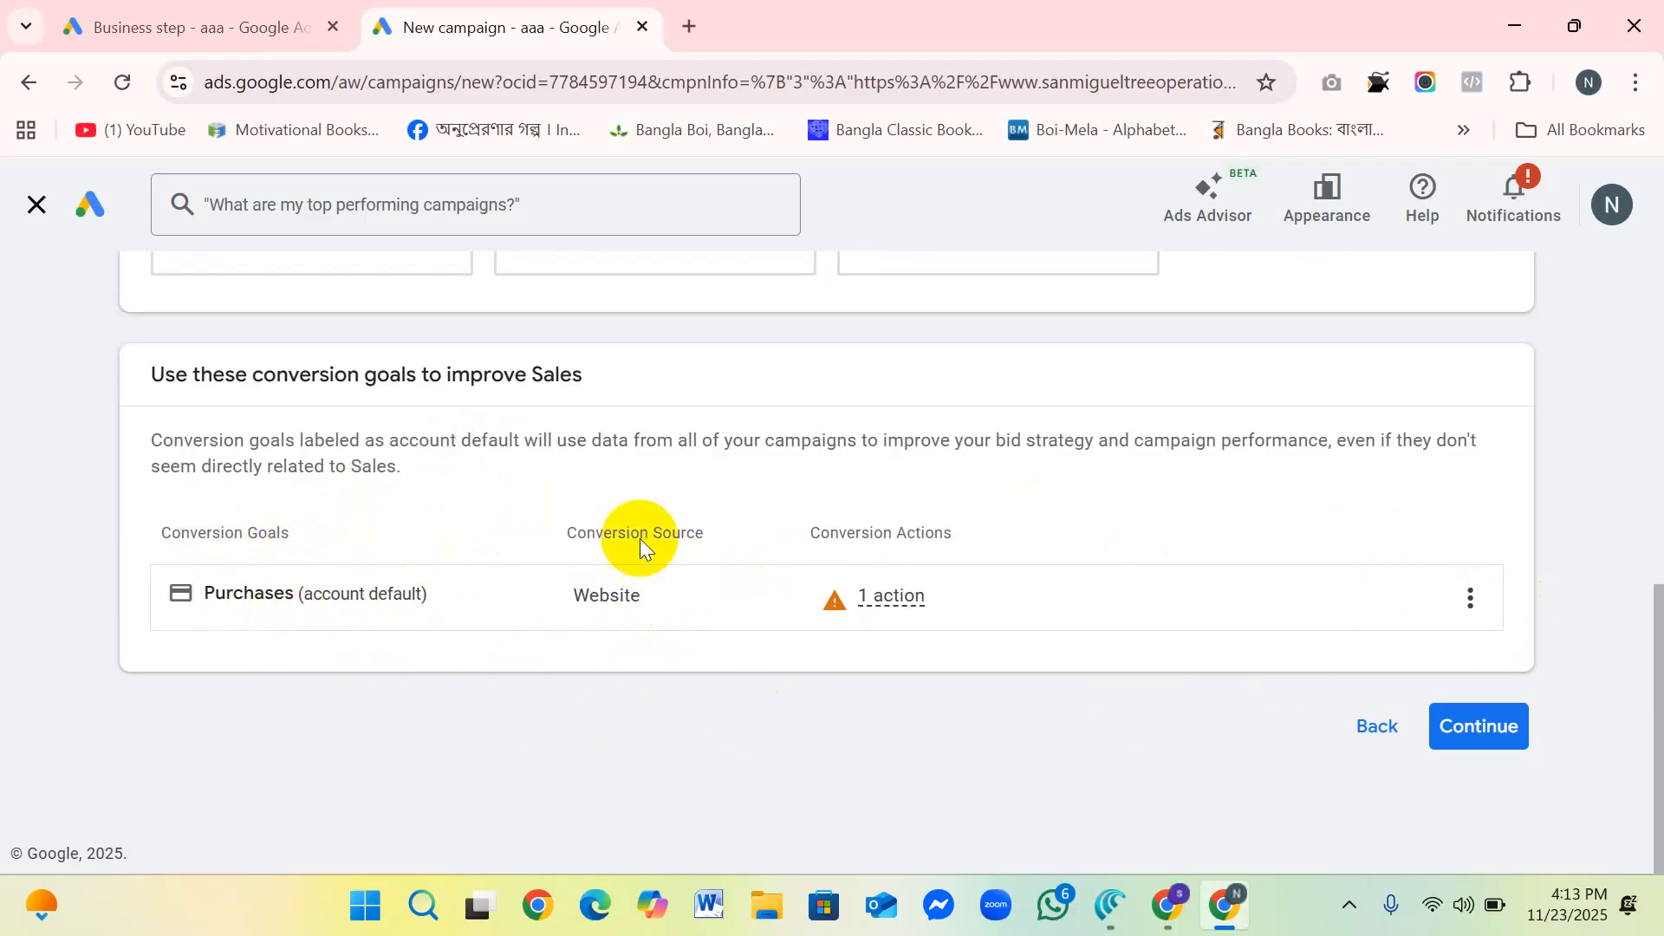
left_click(1471, 737)
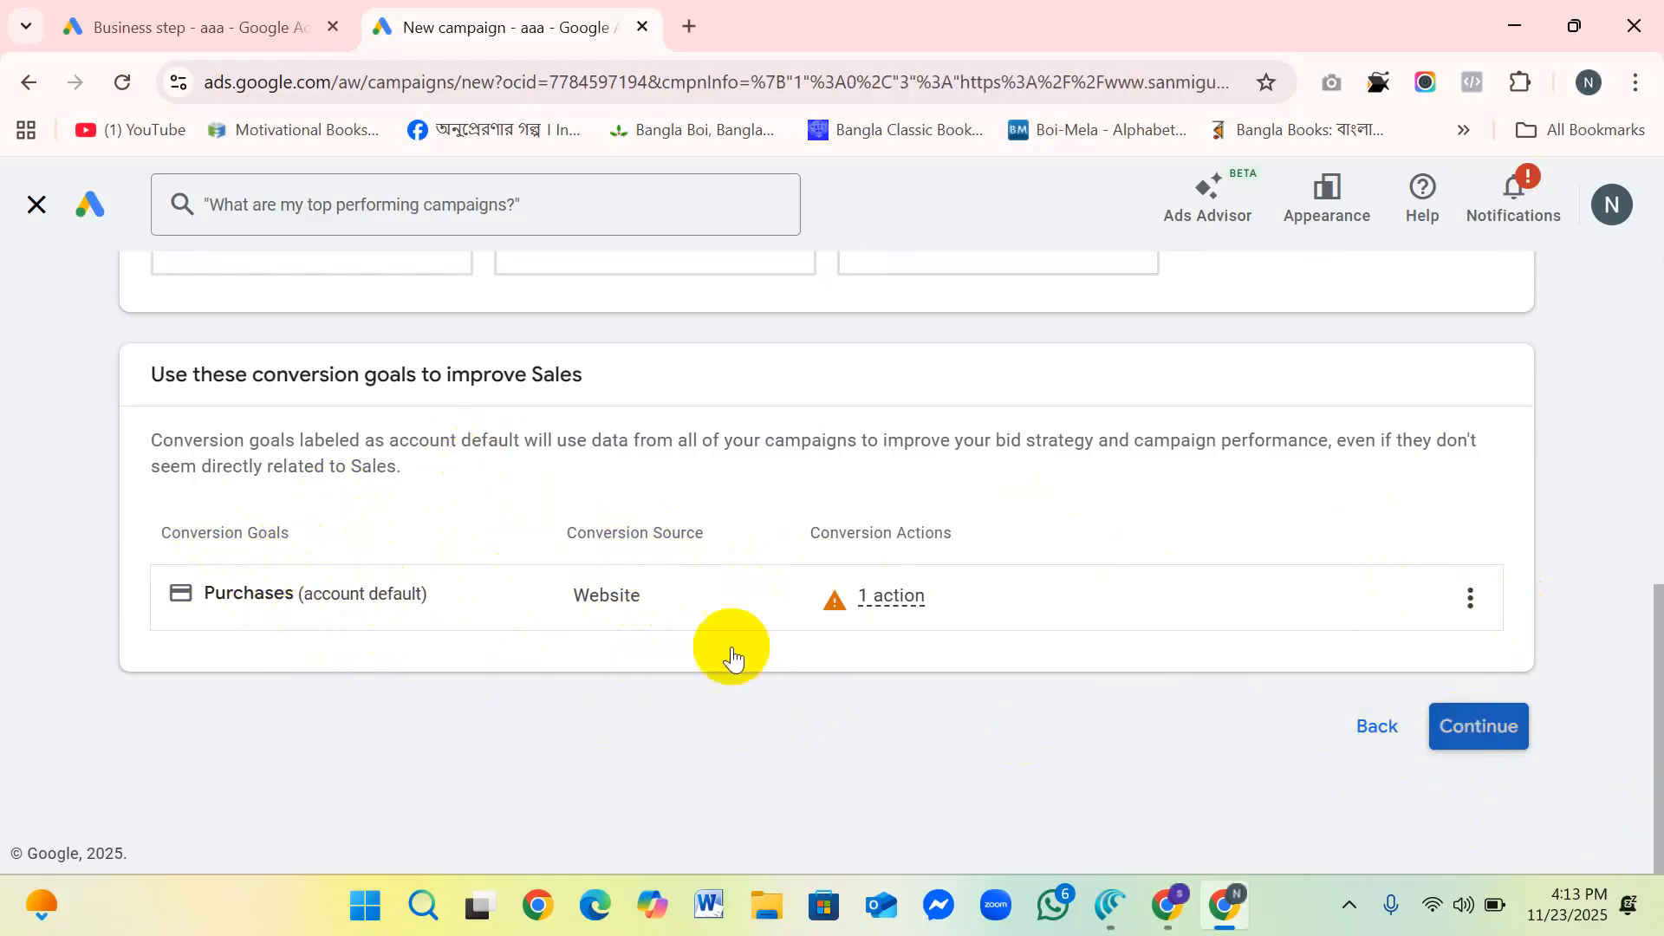
scroll(679, 577, "down", 5)
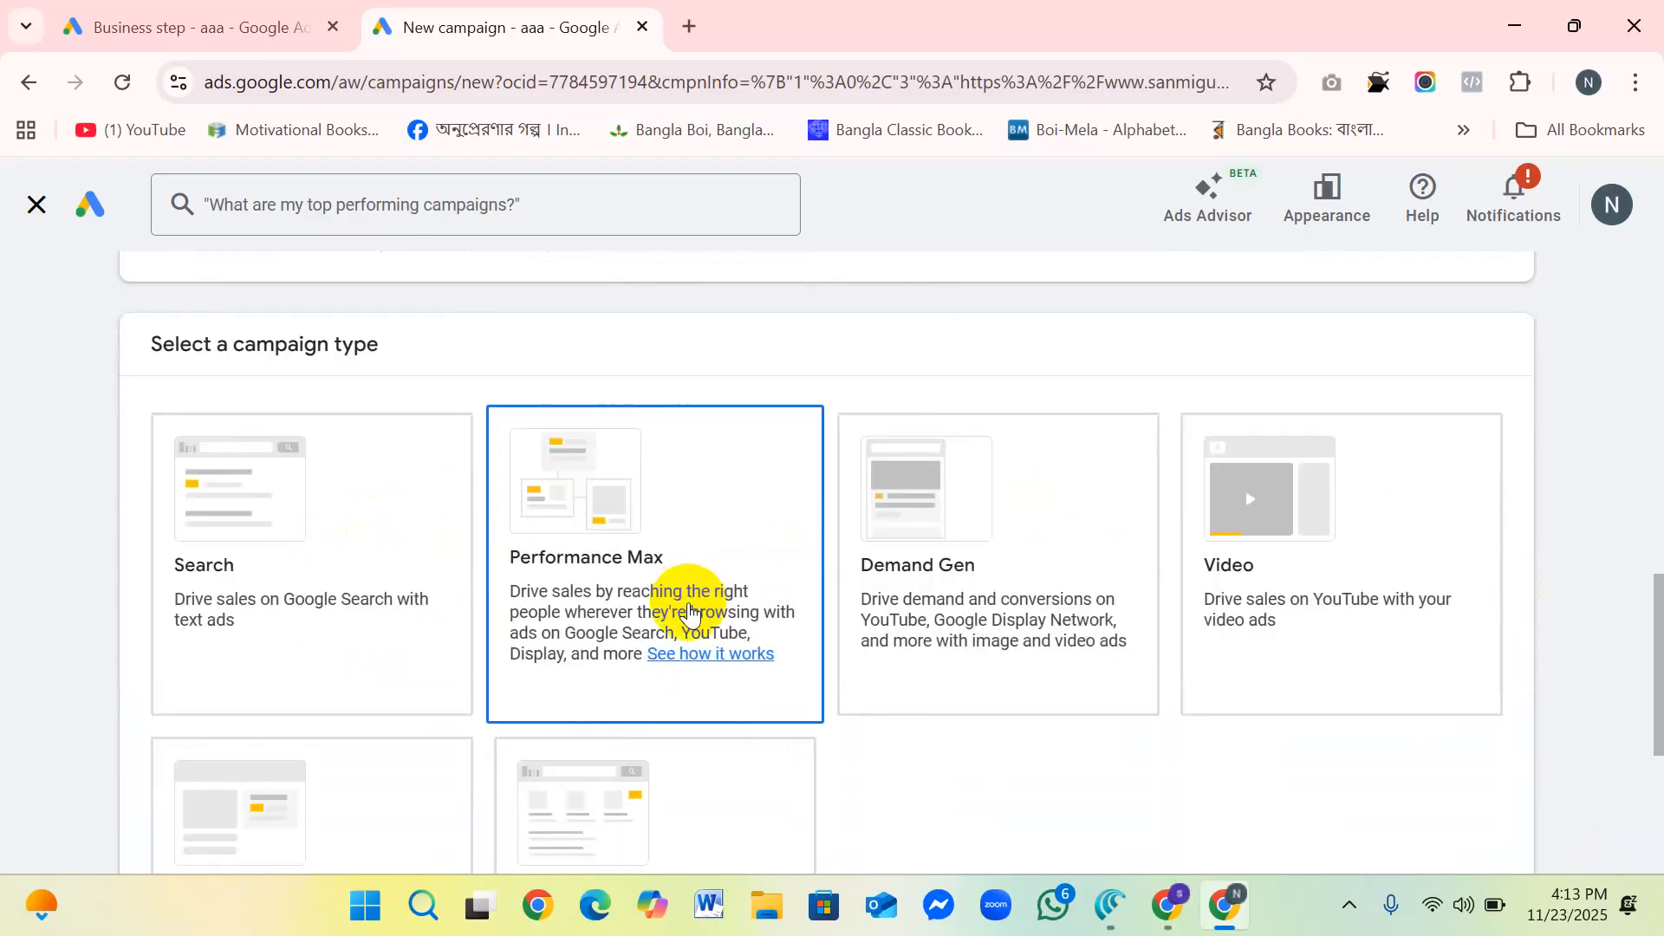
Step: Look over the available campaign types for the Sales objective and choose Search
scroll(729, 561, "down", 4)
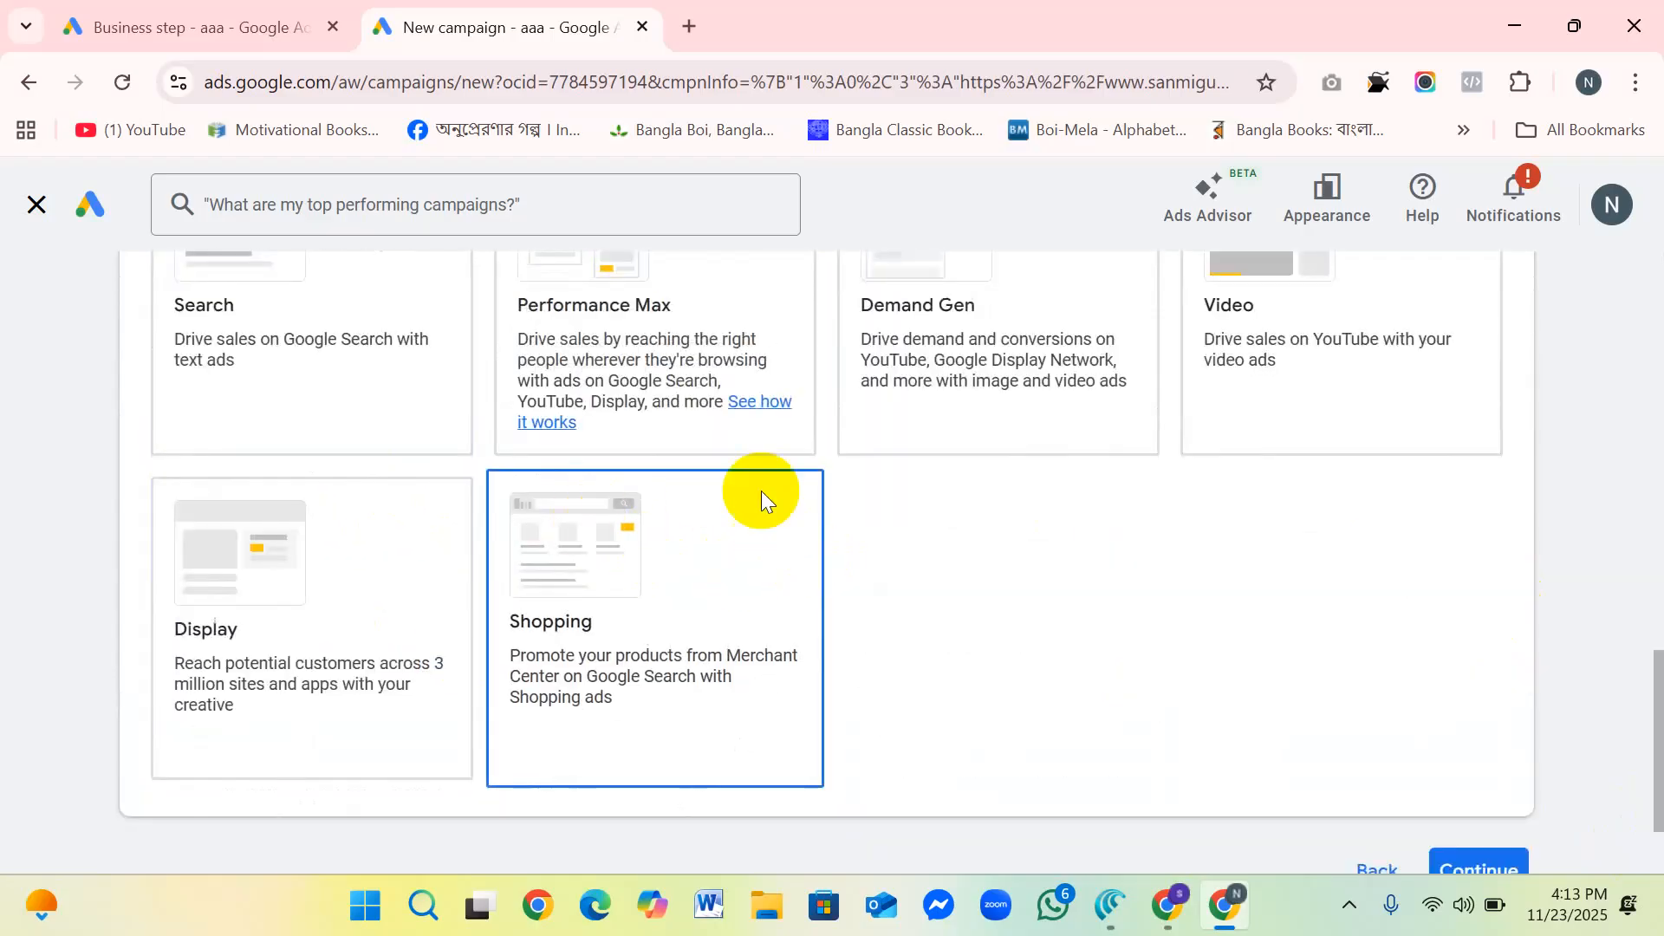
scroll(762, 494, "up", 2)
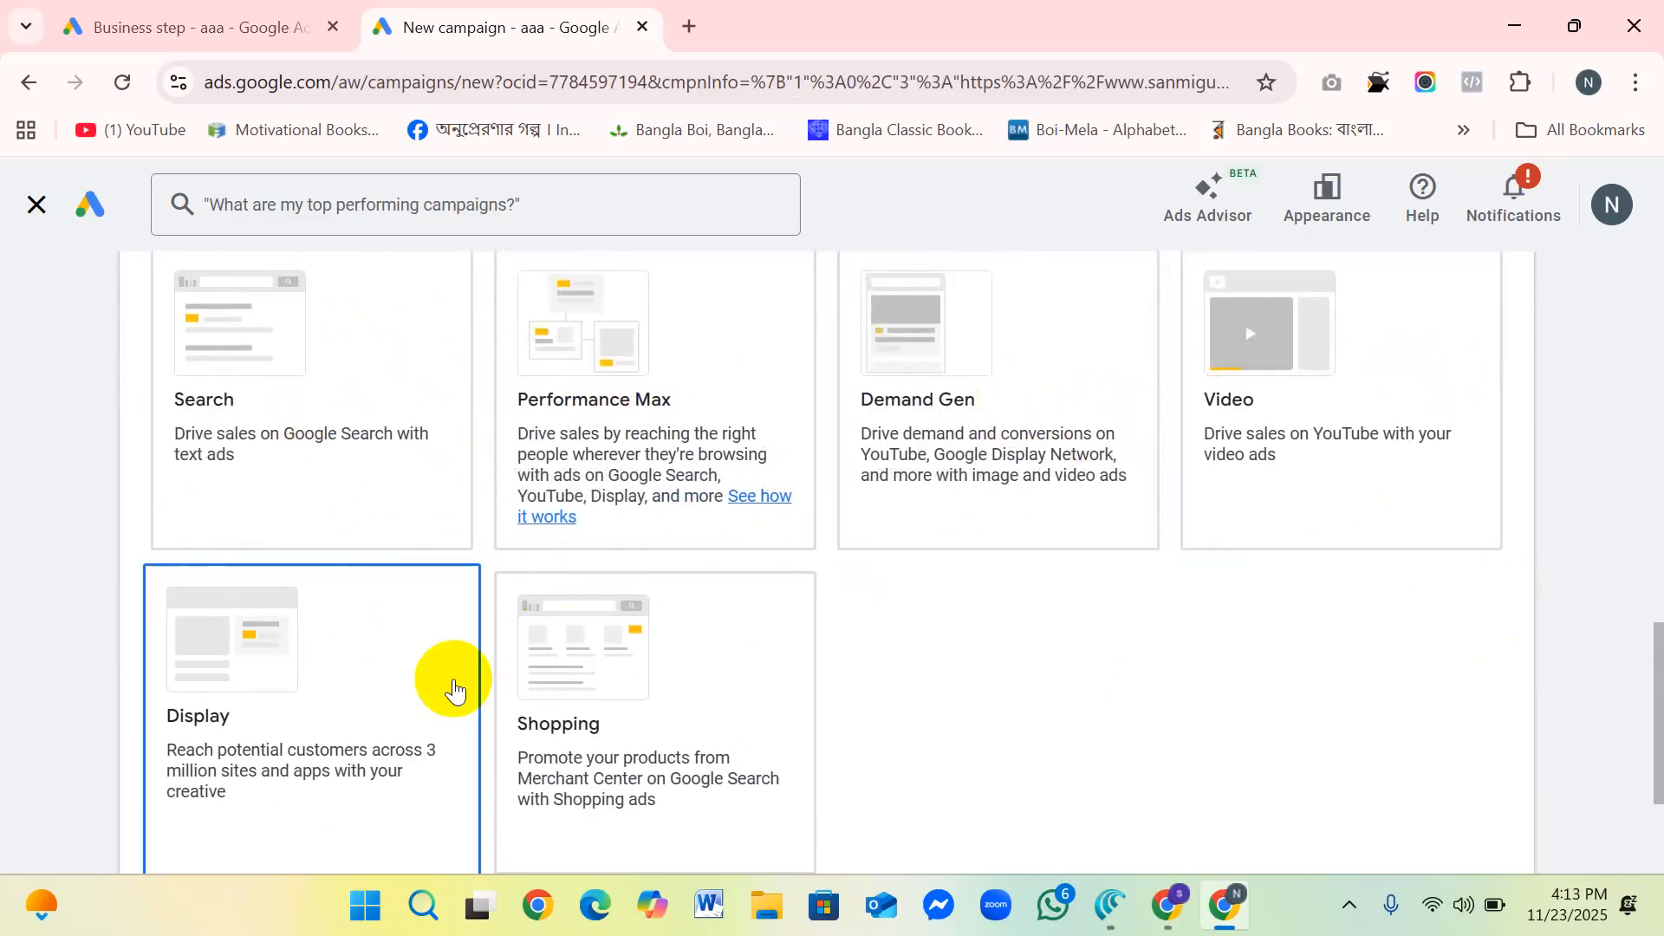
scroll(626, 482, "up", 1)
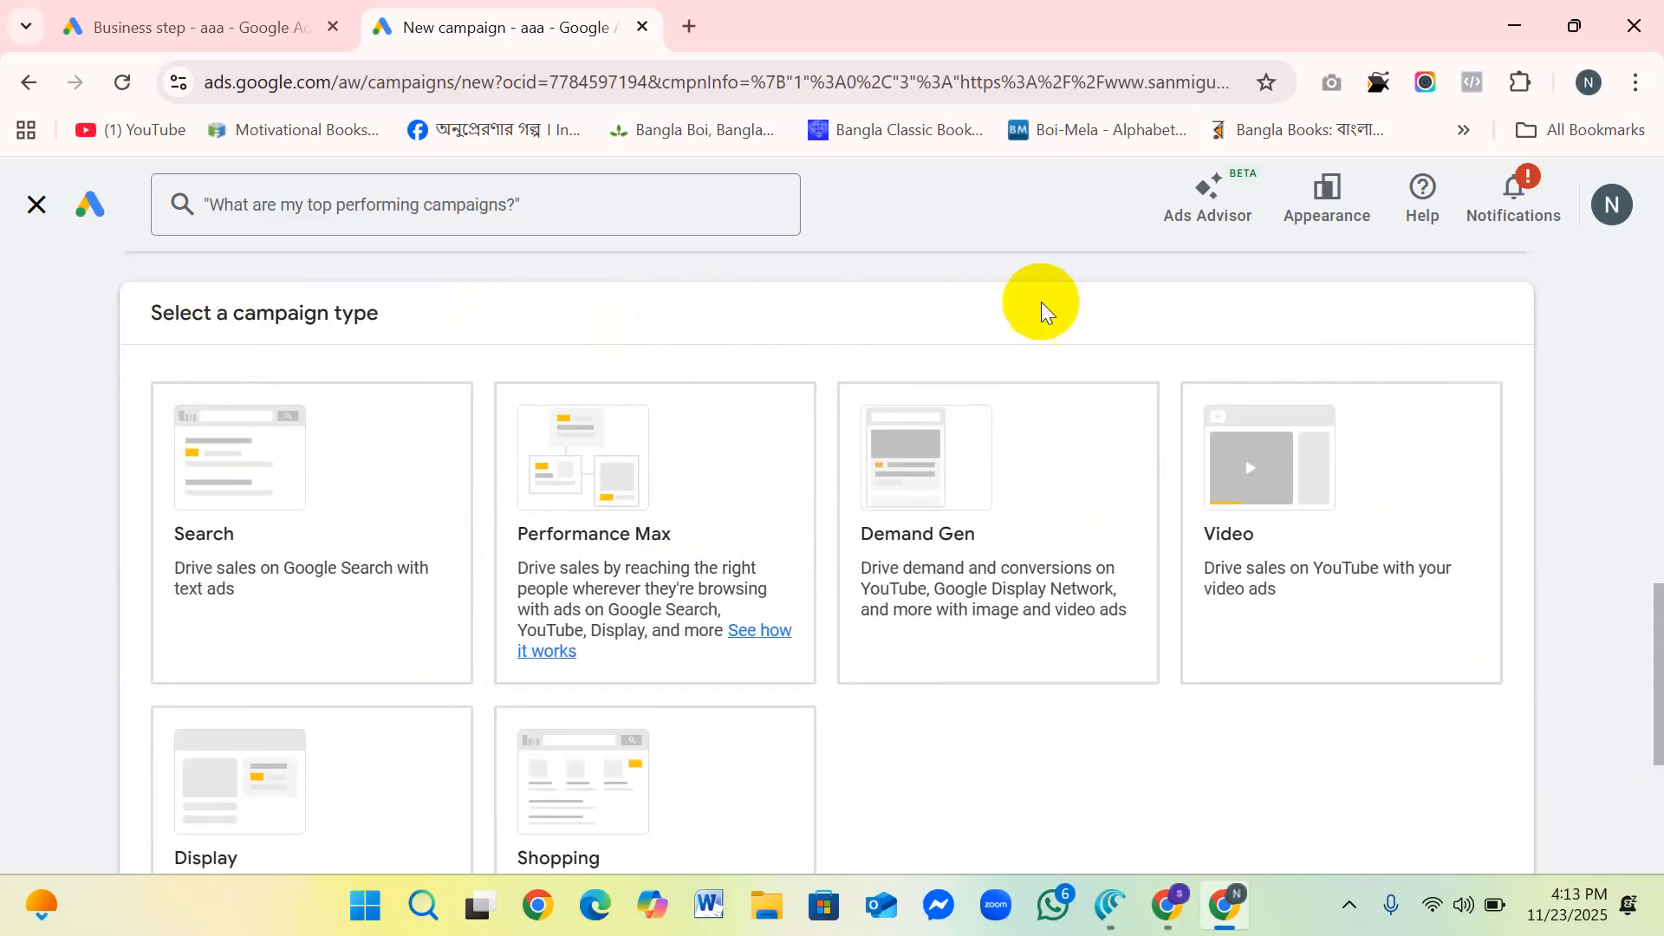
left_click(236, 472)
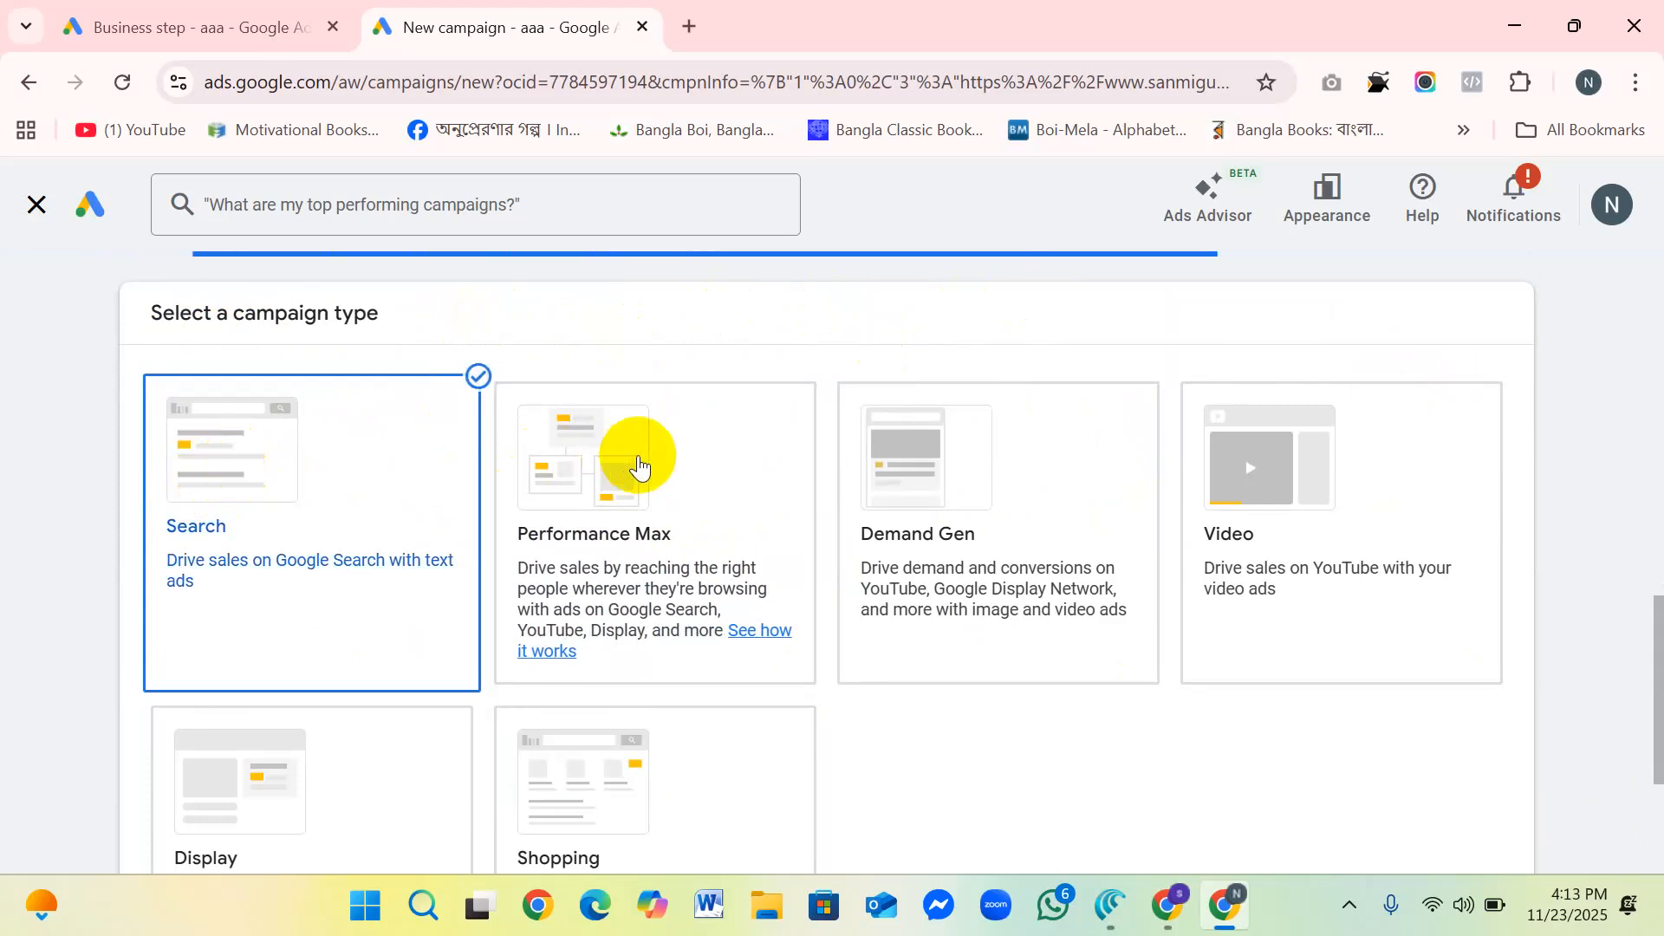
Step: Keep the campaign name Sales-Search-3, leave all goal-reaching ways unselected, and continue with a new campaign instead of a saved draft
scroll(759, 502, "down", 10)
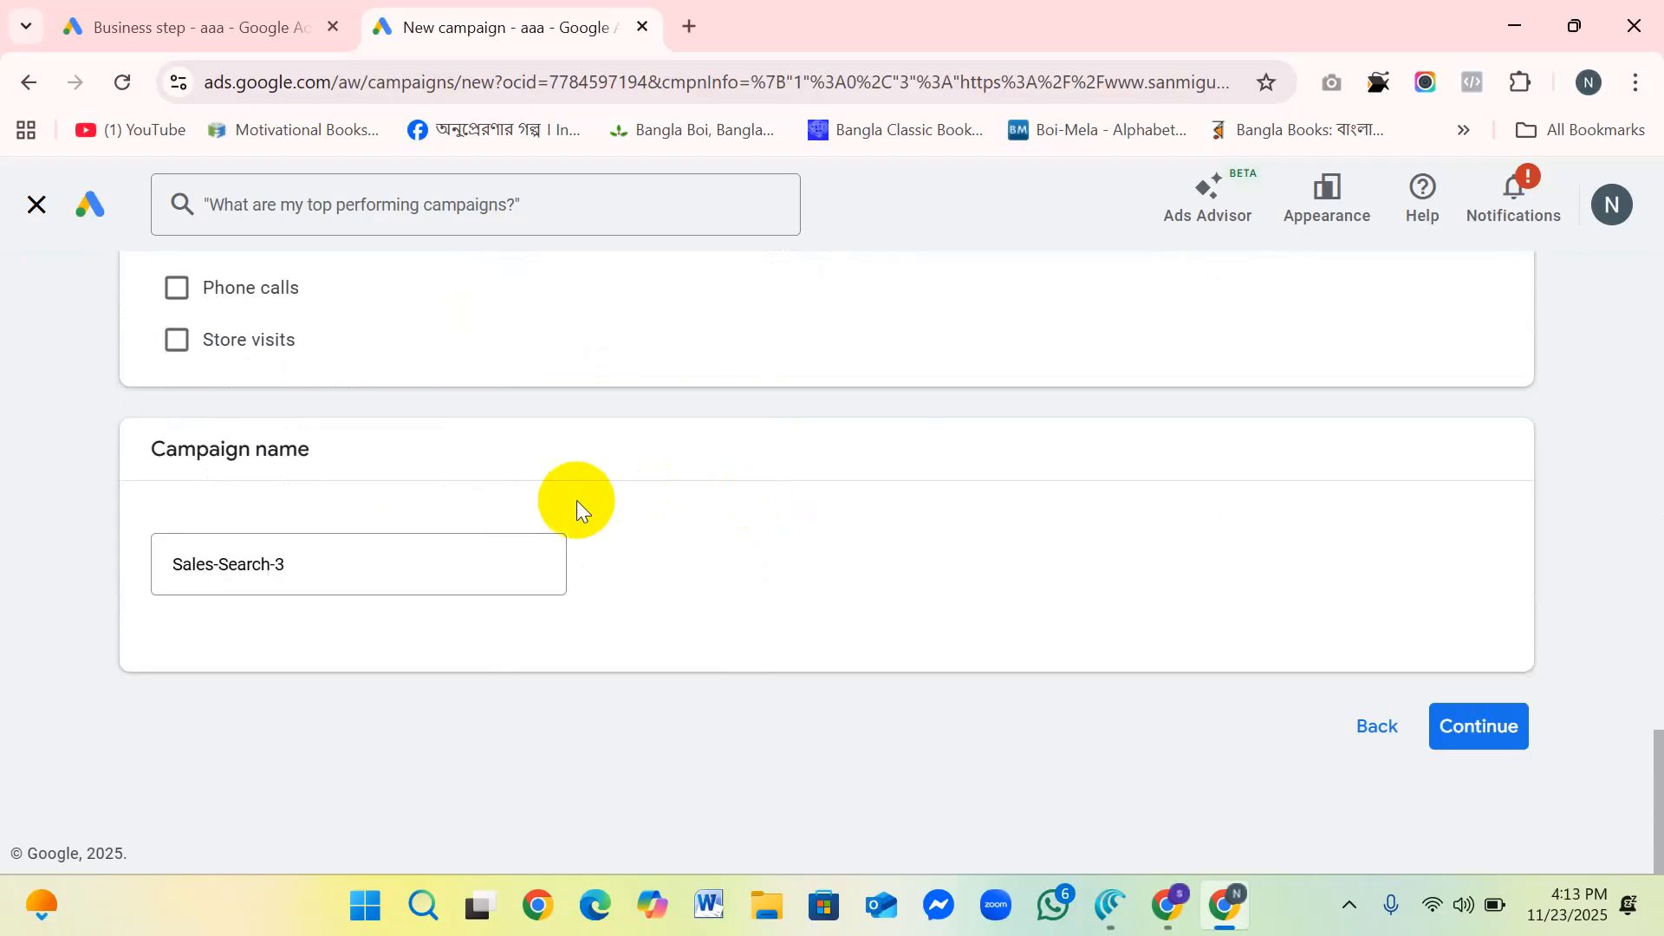
scroll(652, 507, "up", 3)
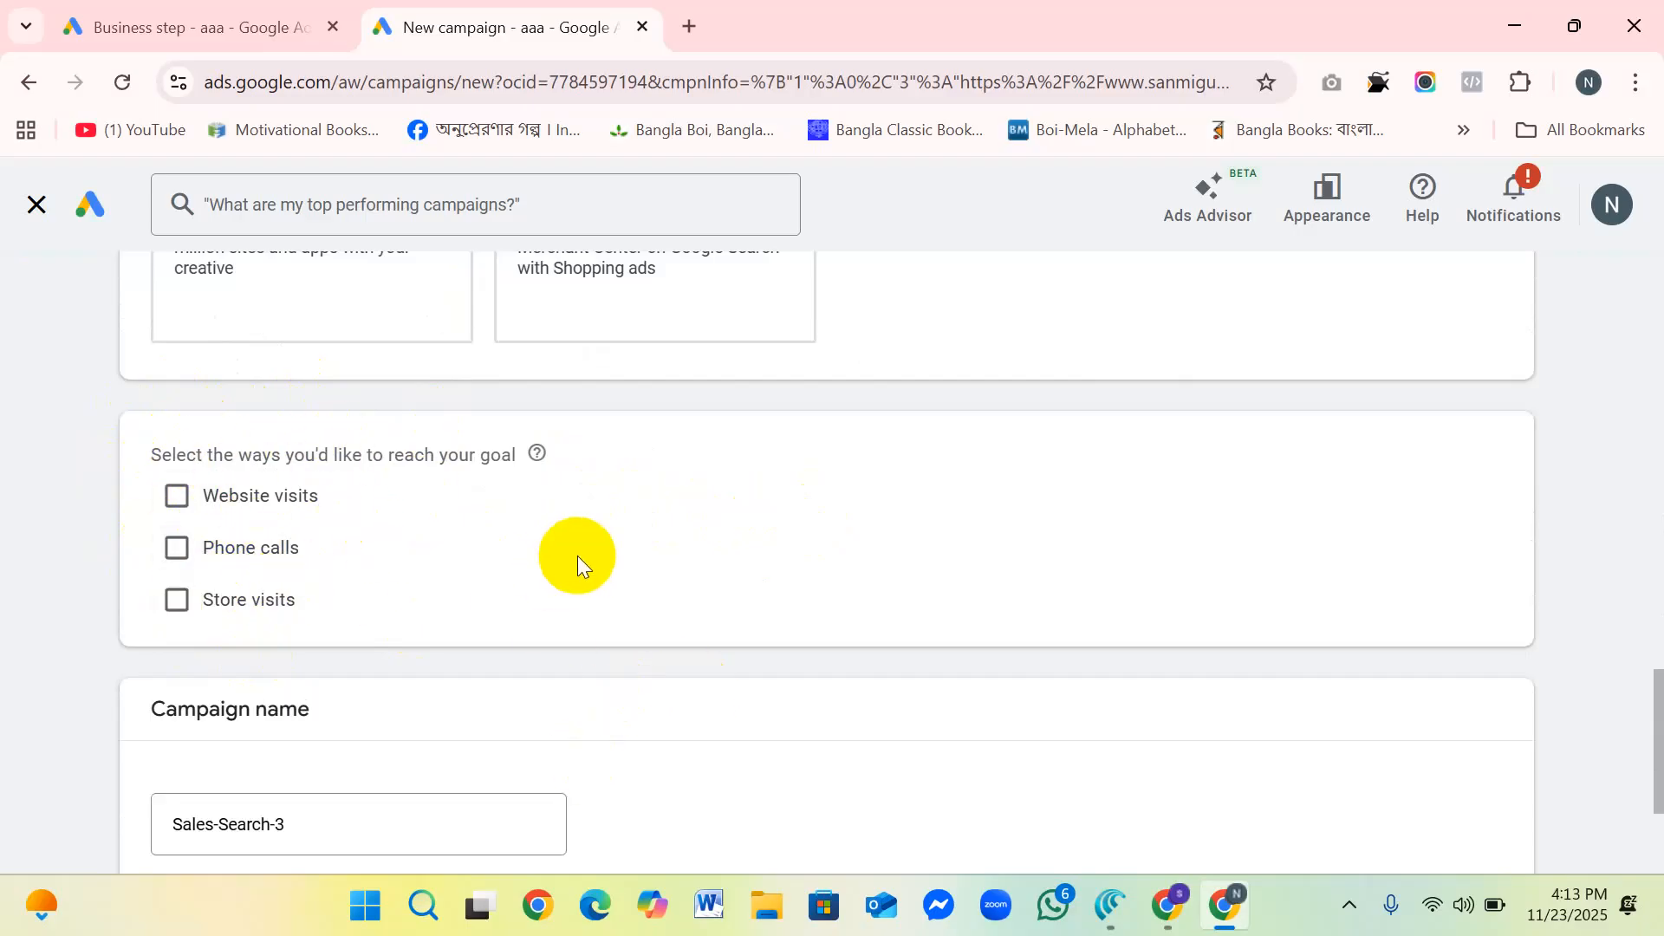
scroll(562, 532, "down", 3)
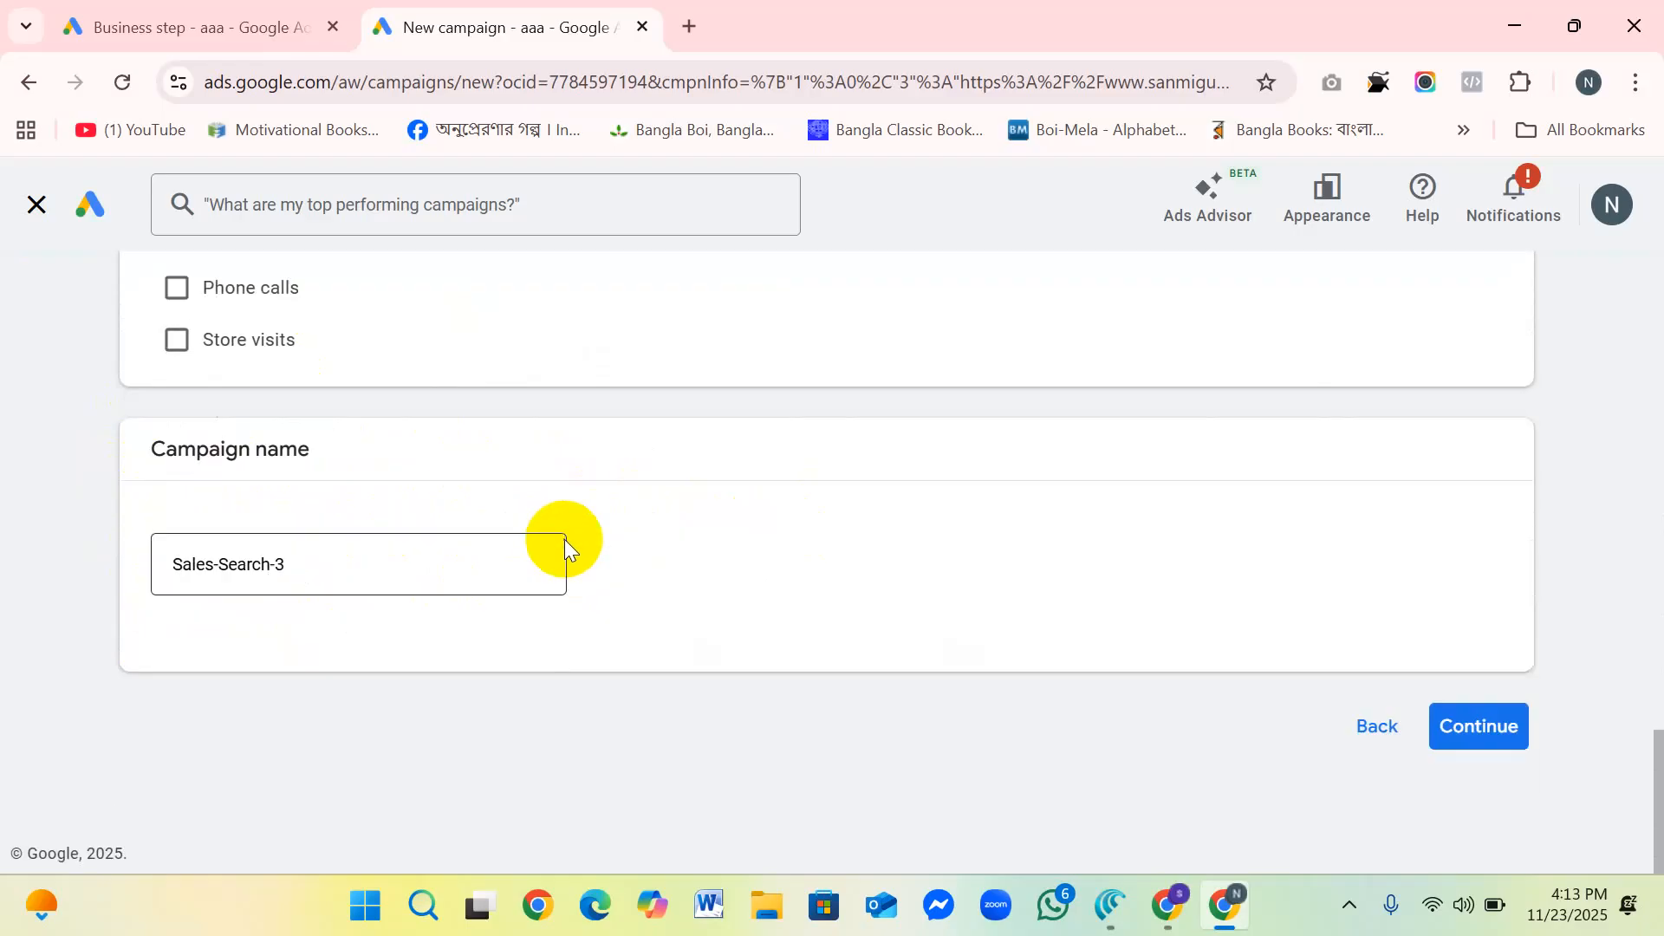
left_click_drag(329, 573, 141, 561)
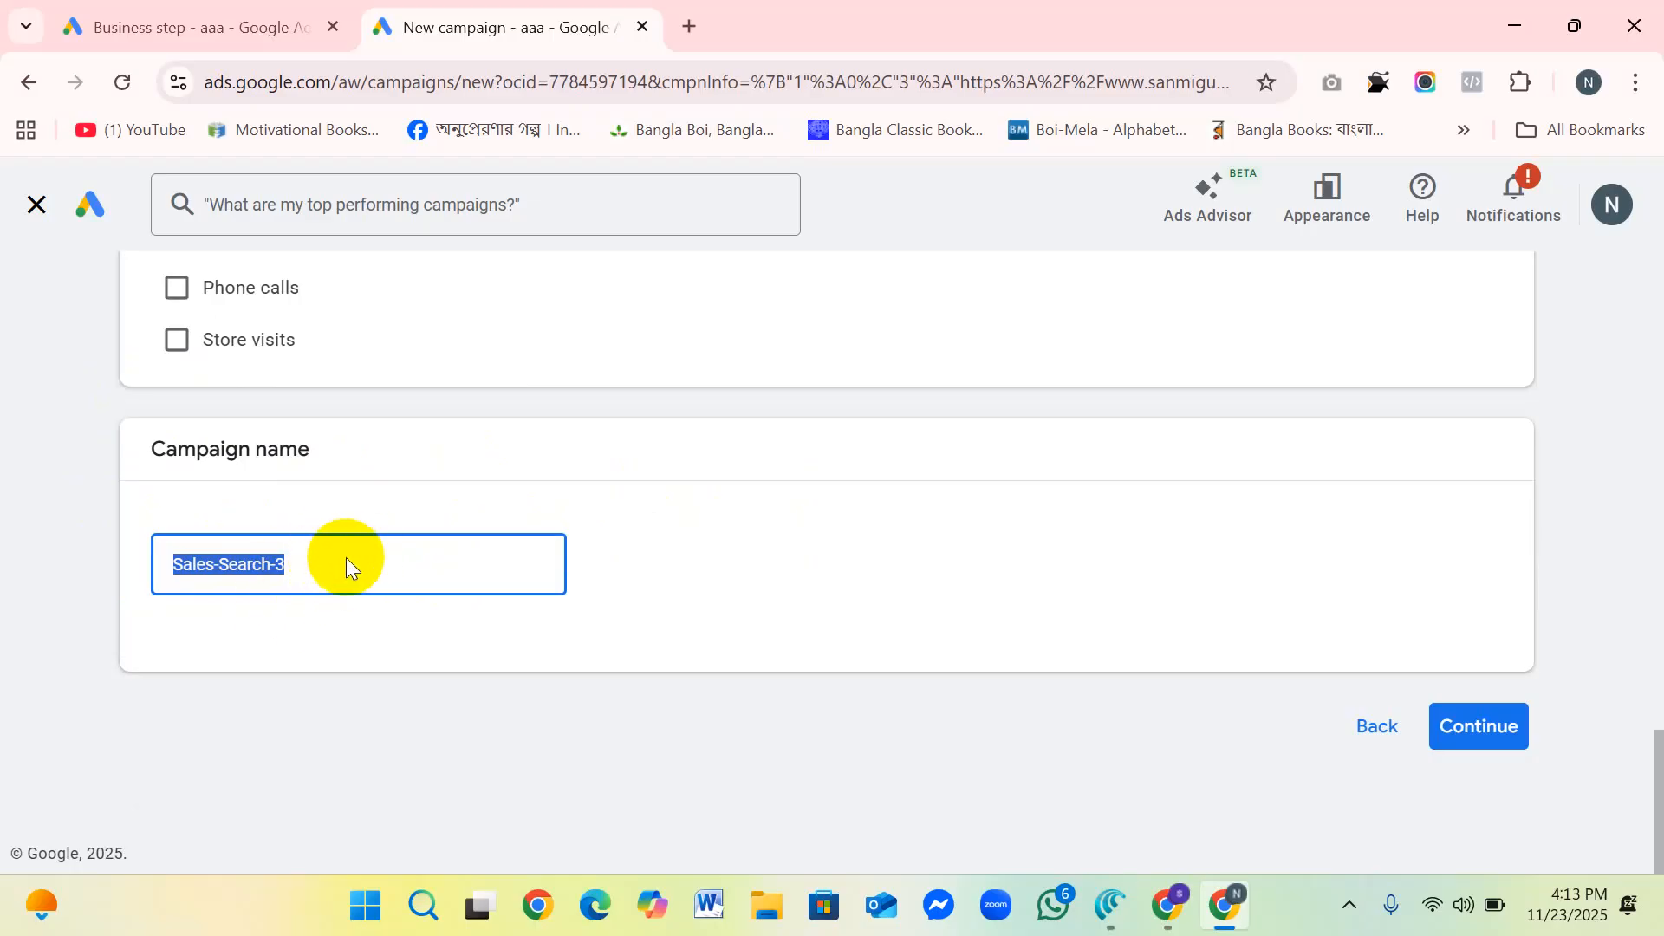
left_click(1478, 730)
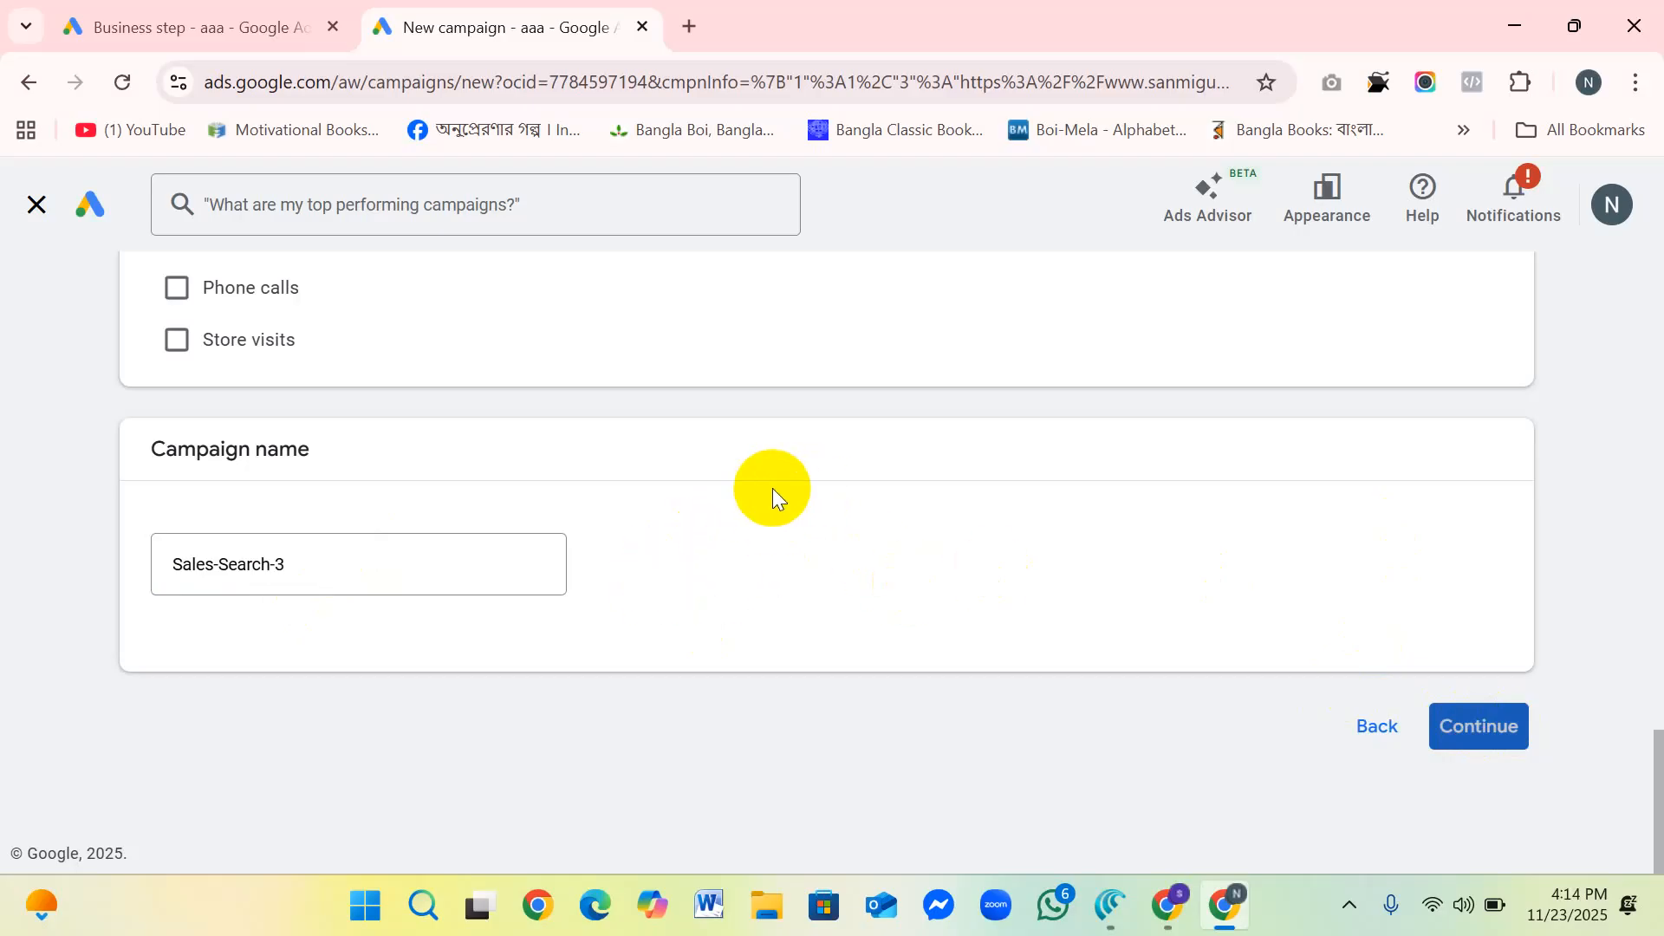
left_click(1468, 733)
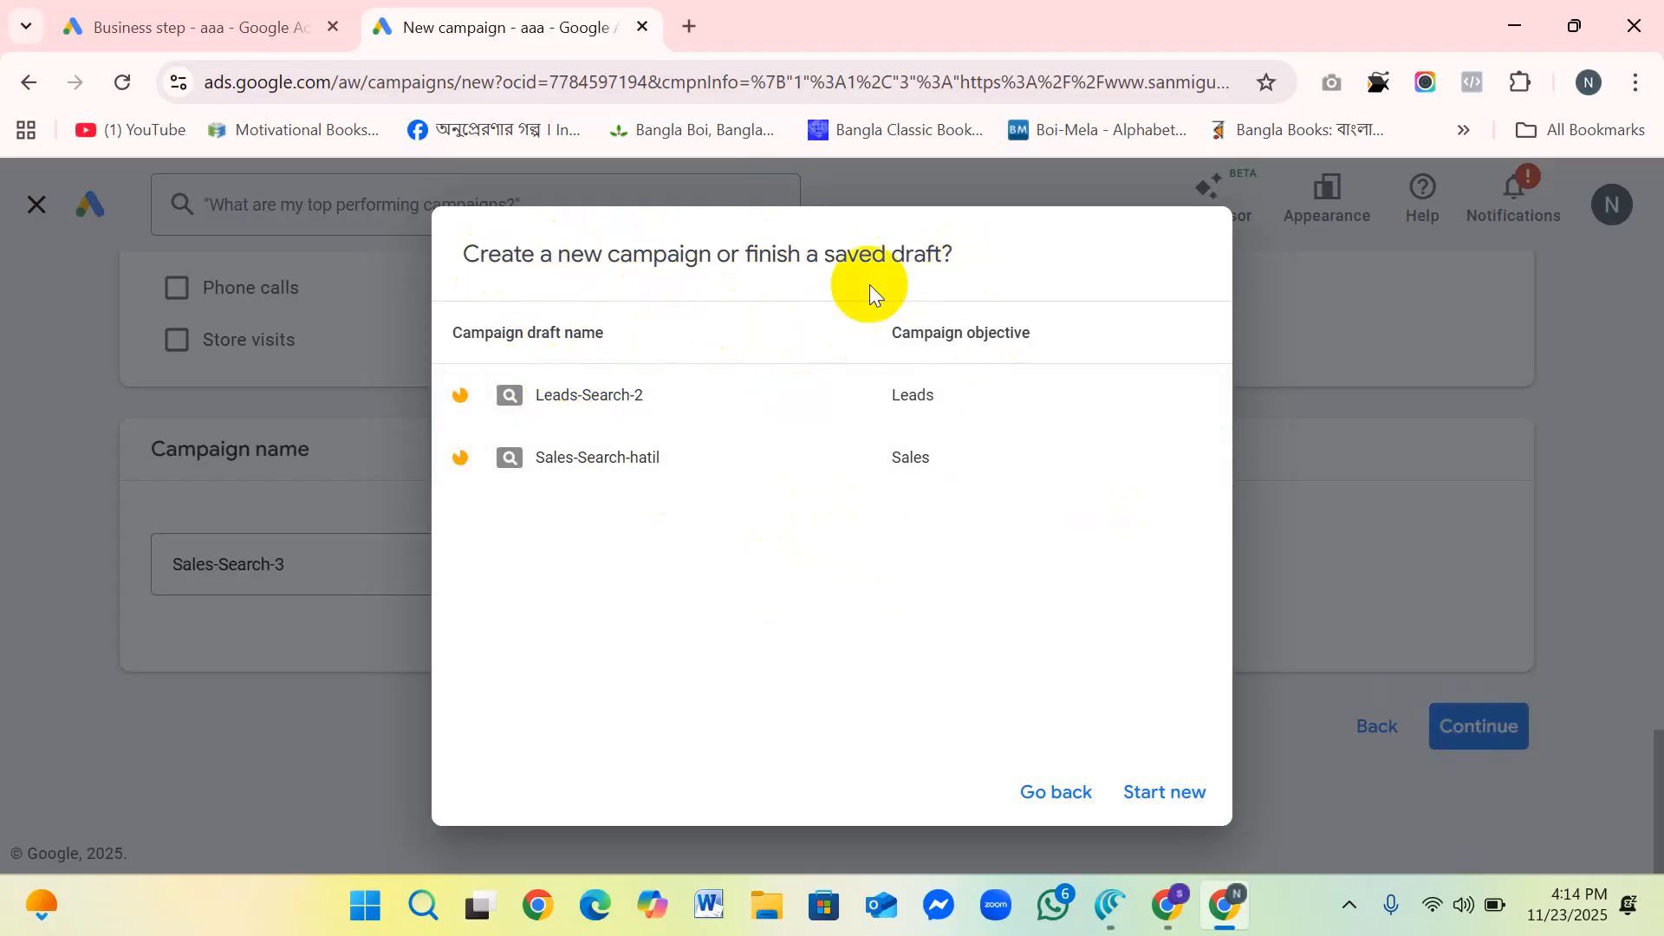
left_click(1164, 790)
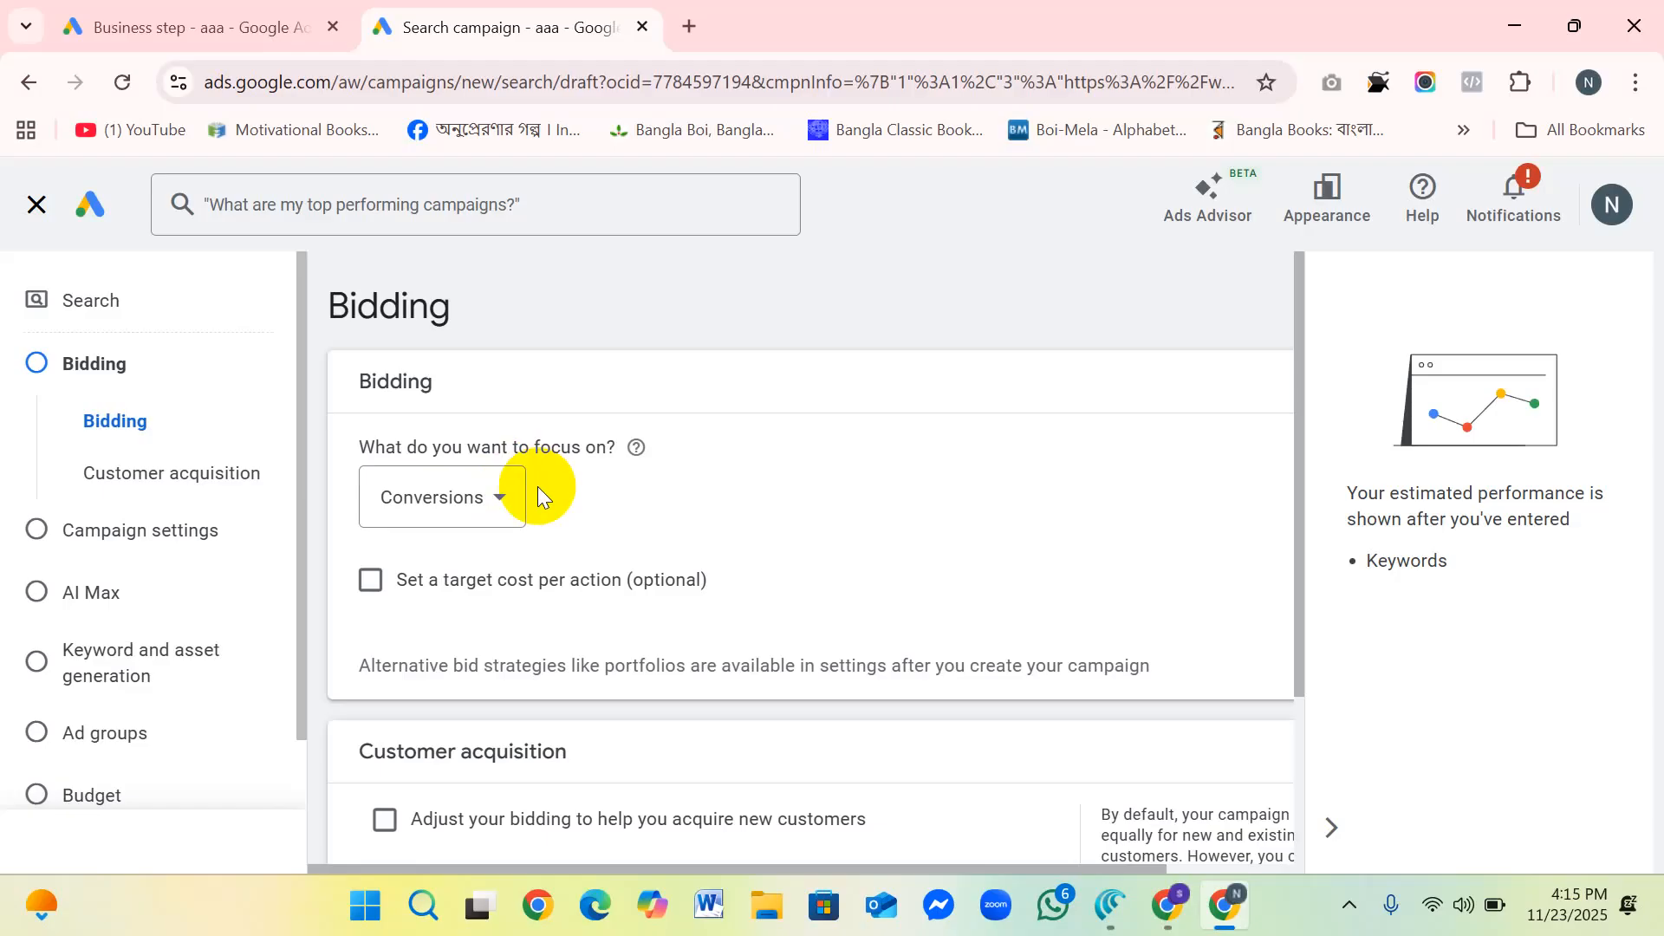
Step: Examine the bidding focus options, including conversion value, clicks and impression share, and keep Conversions
left_click(498, 496)
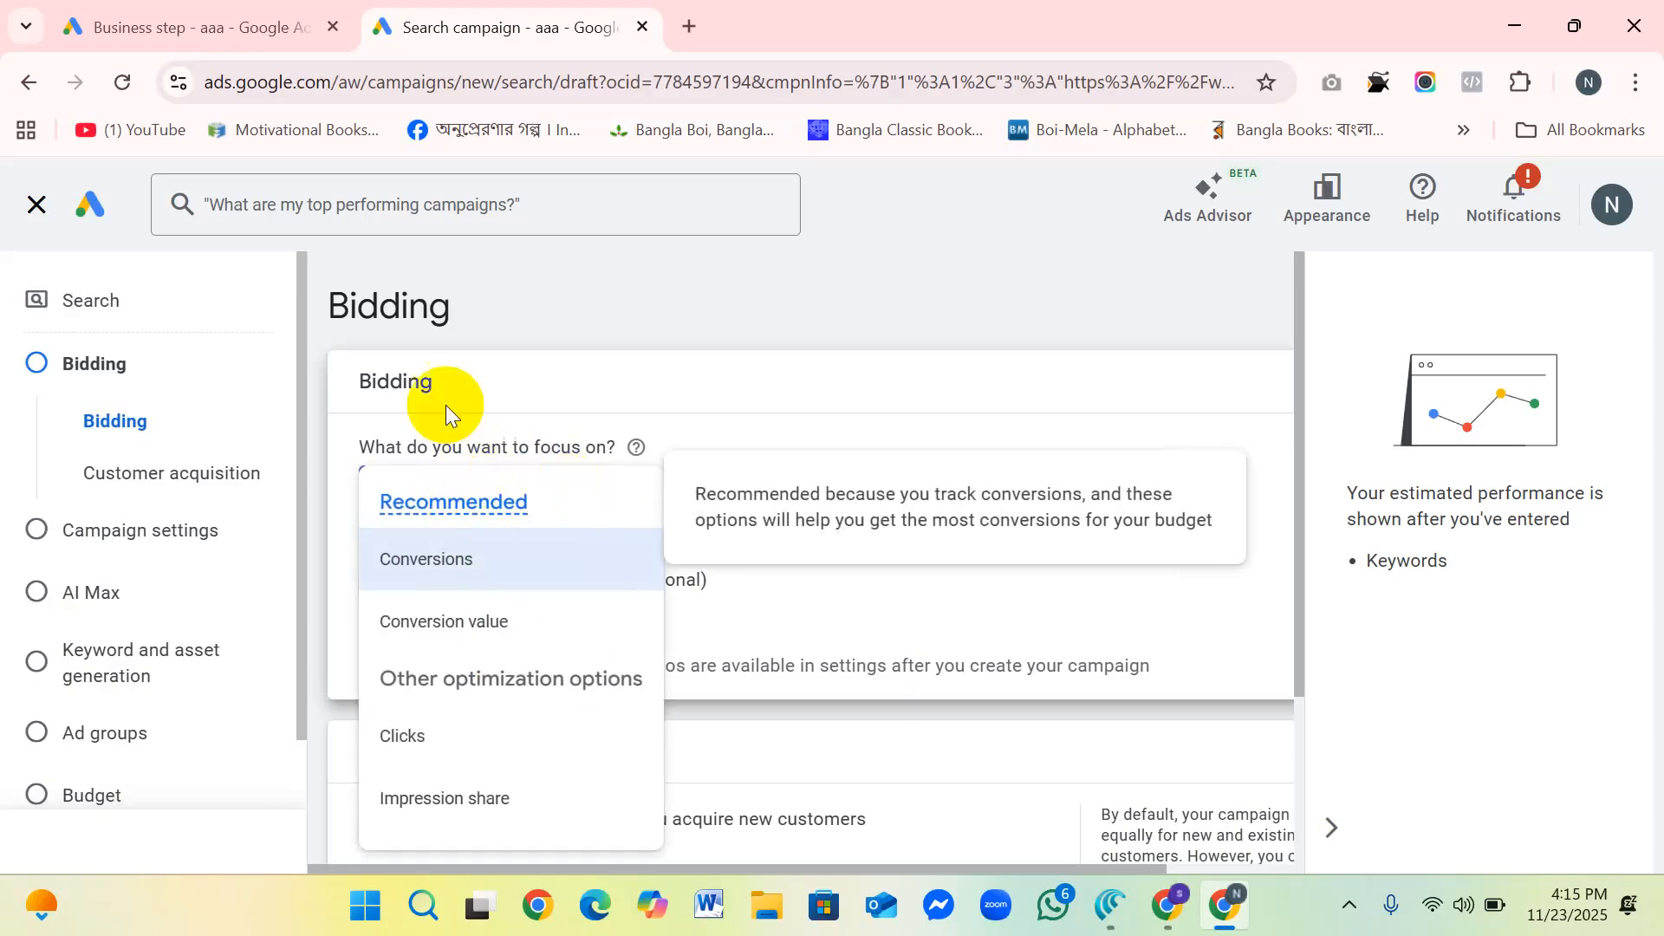
mouse_move(481, 632)
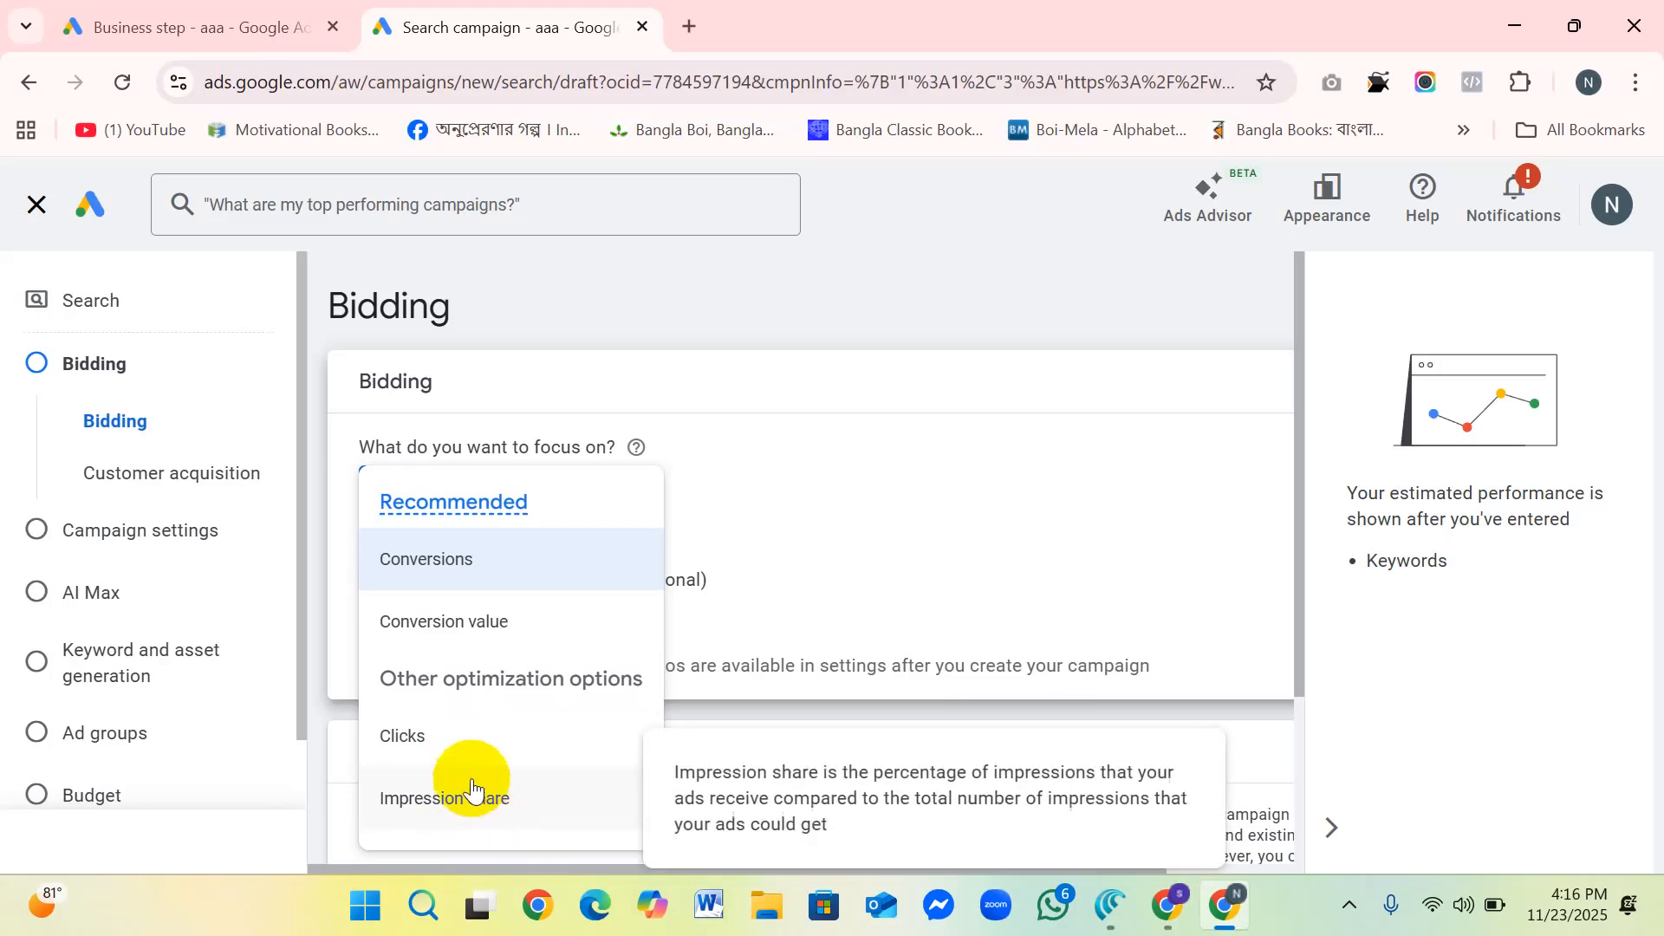
left_click(627, 267)
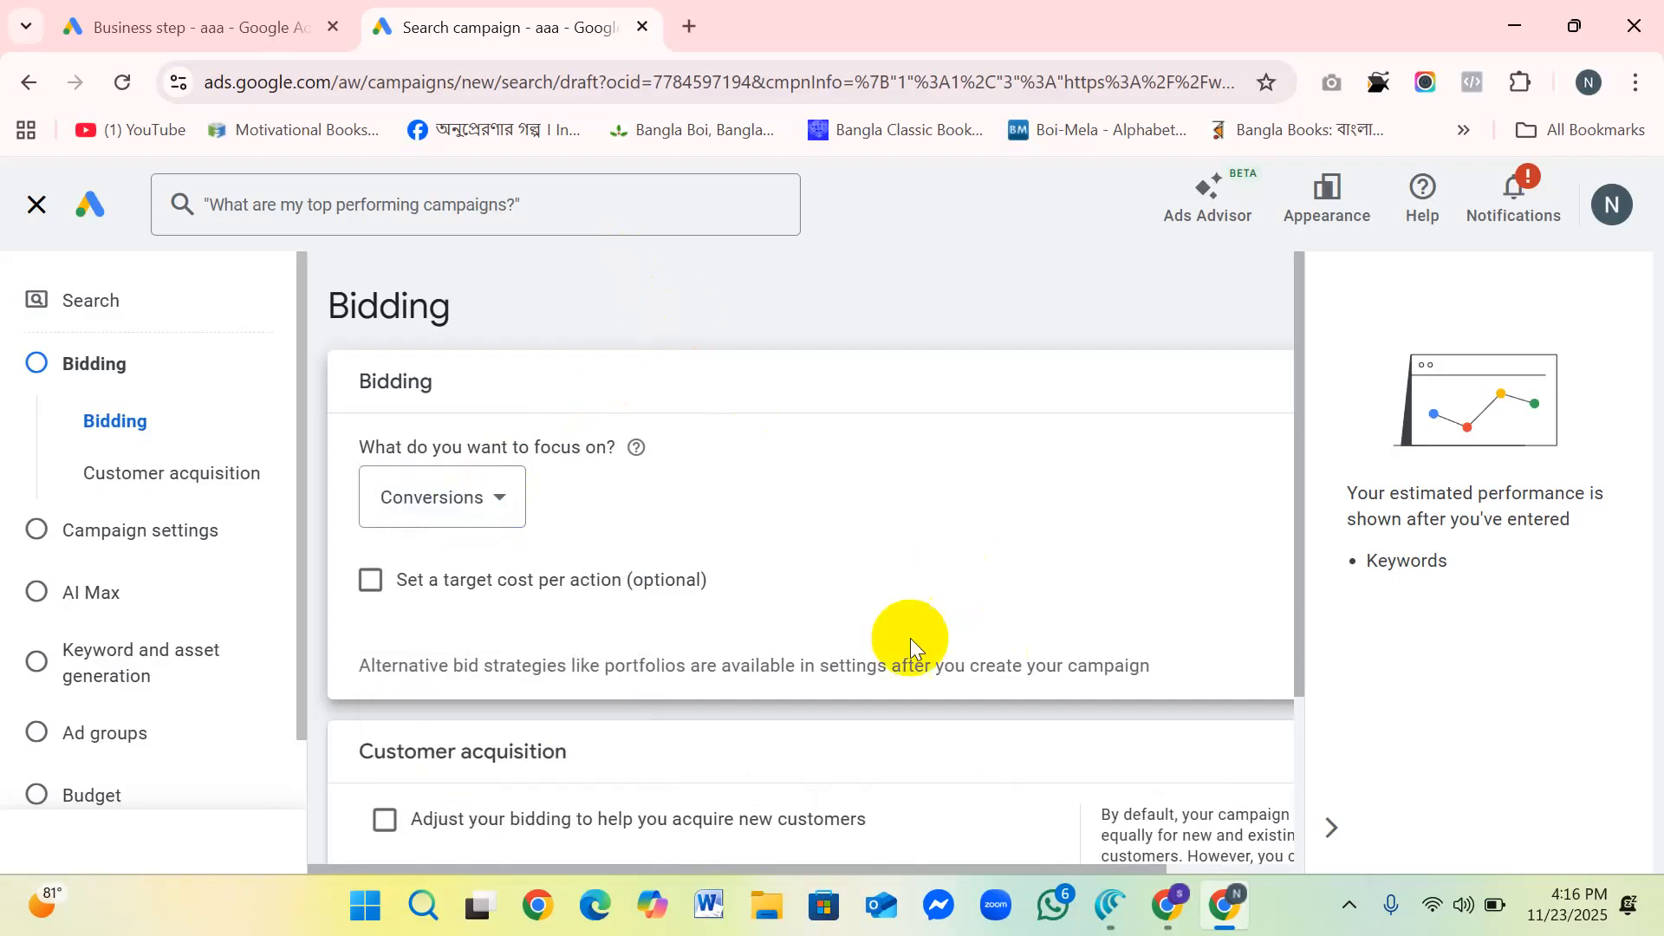
Step: Enable the optional target cost per action and open the Target CPA amount for entry
left_click(370, 580)
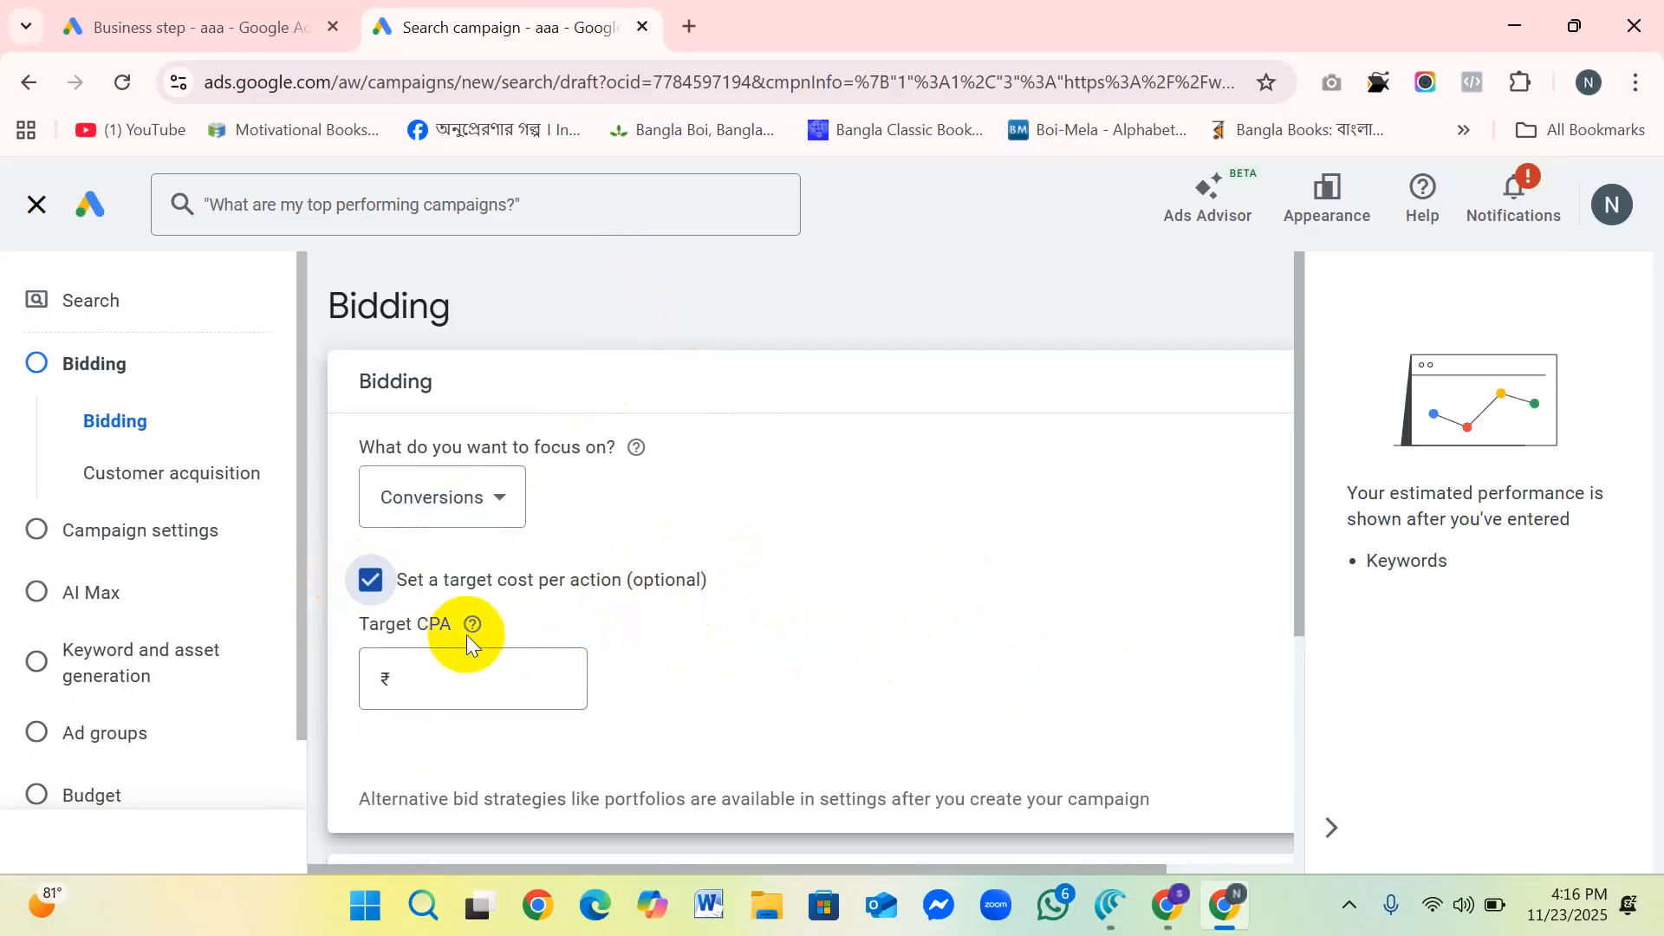
mouse_move(473, 641)
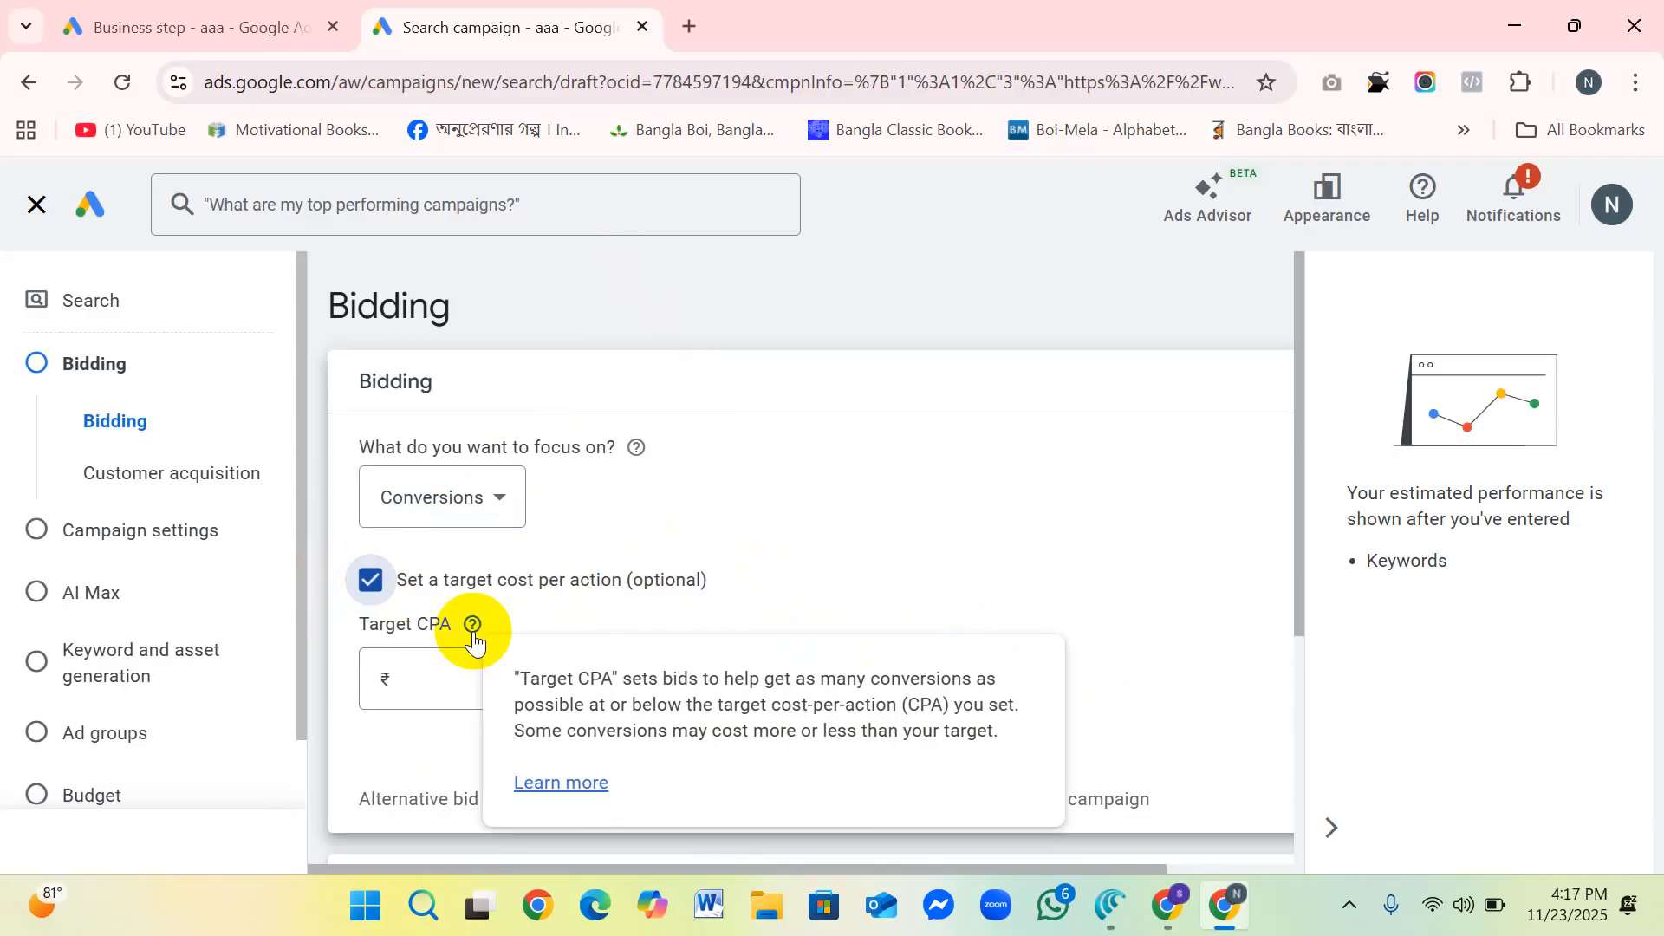
left_click(429, 675)
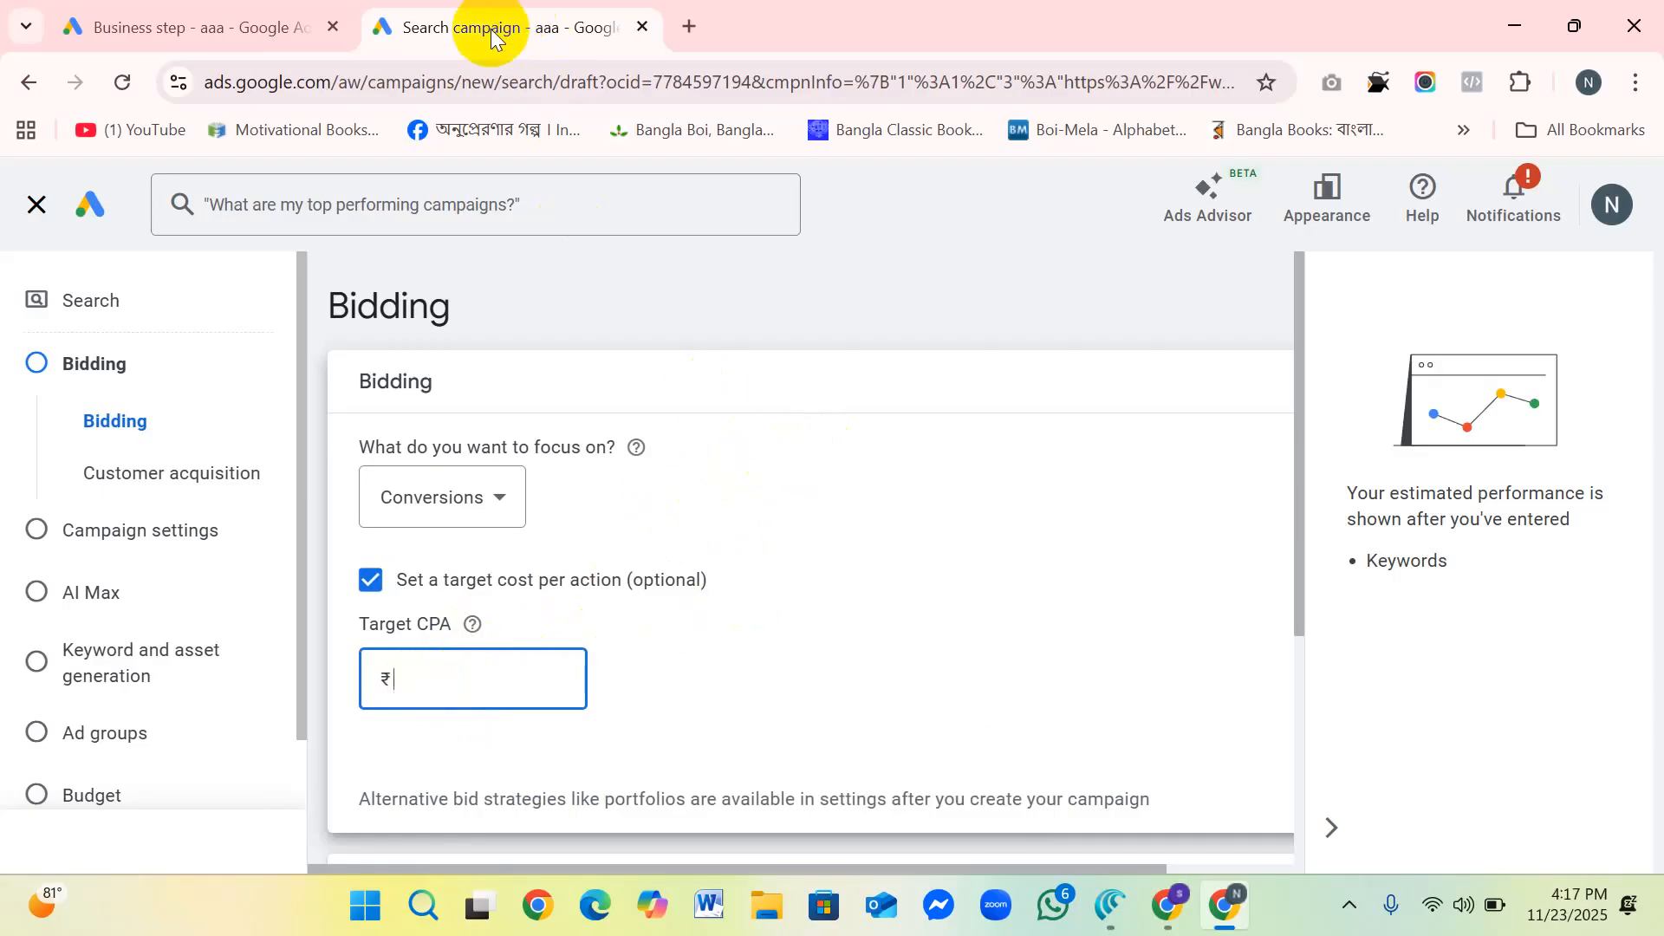
Step: Switch to the other Google Ads tab and close its business form to return to the campaigns page
left_click(212, 19)
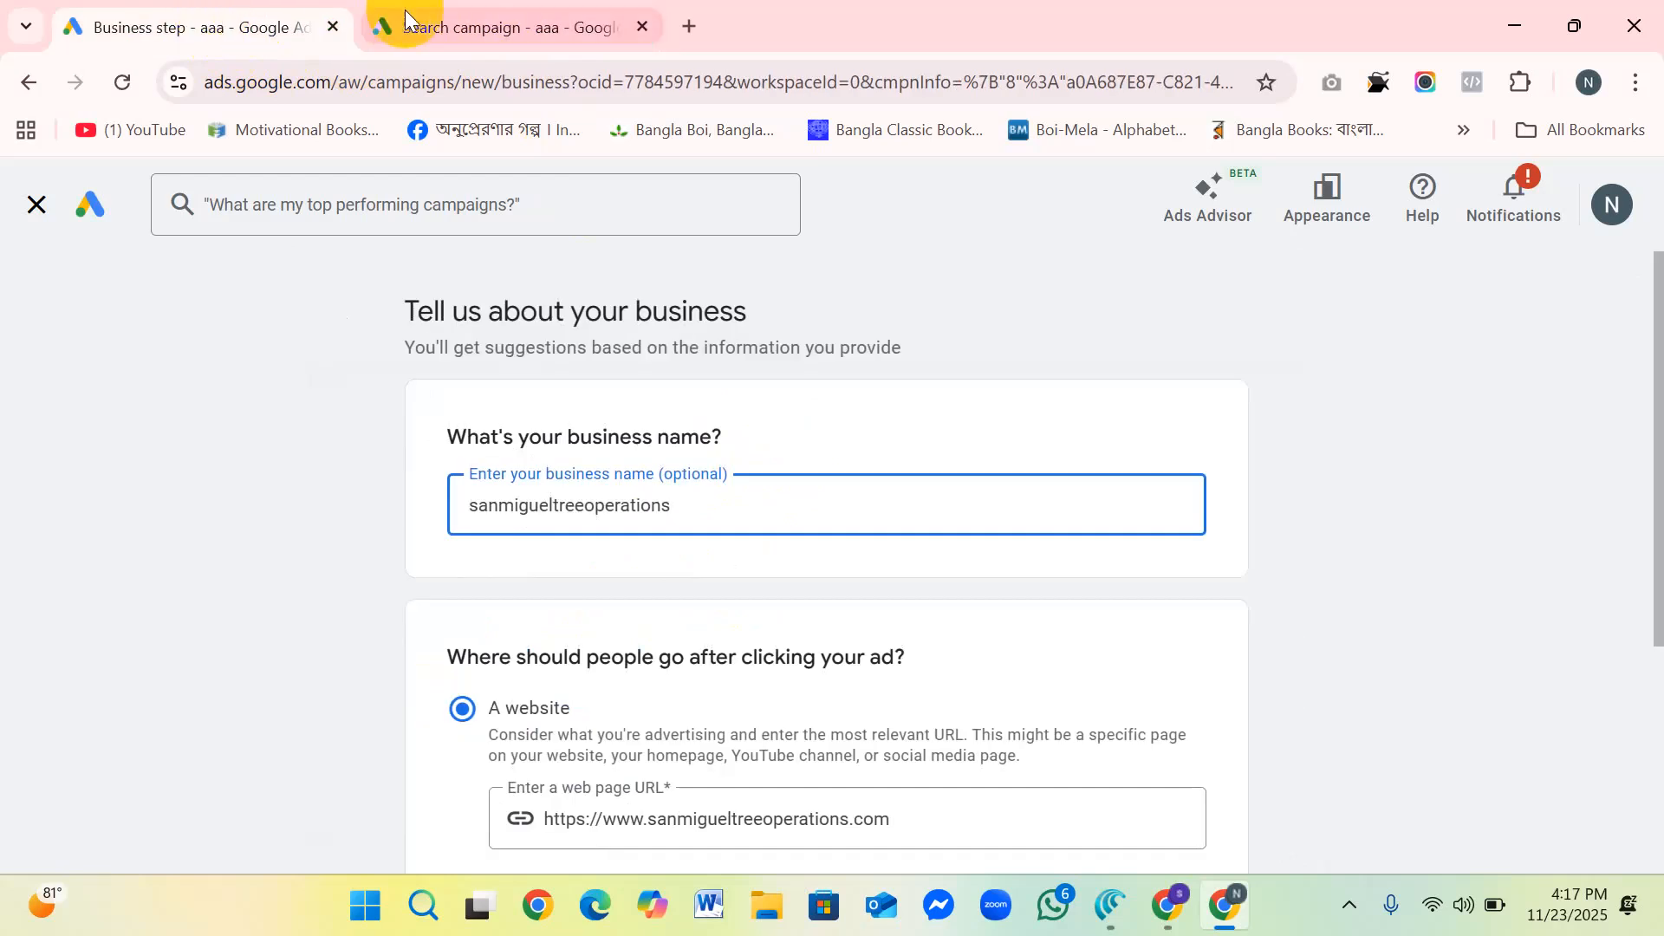
left_click(460, 26)
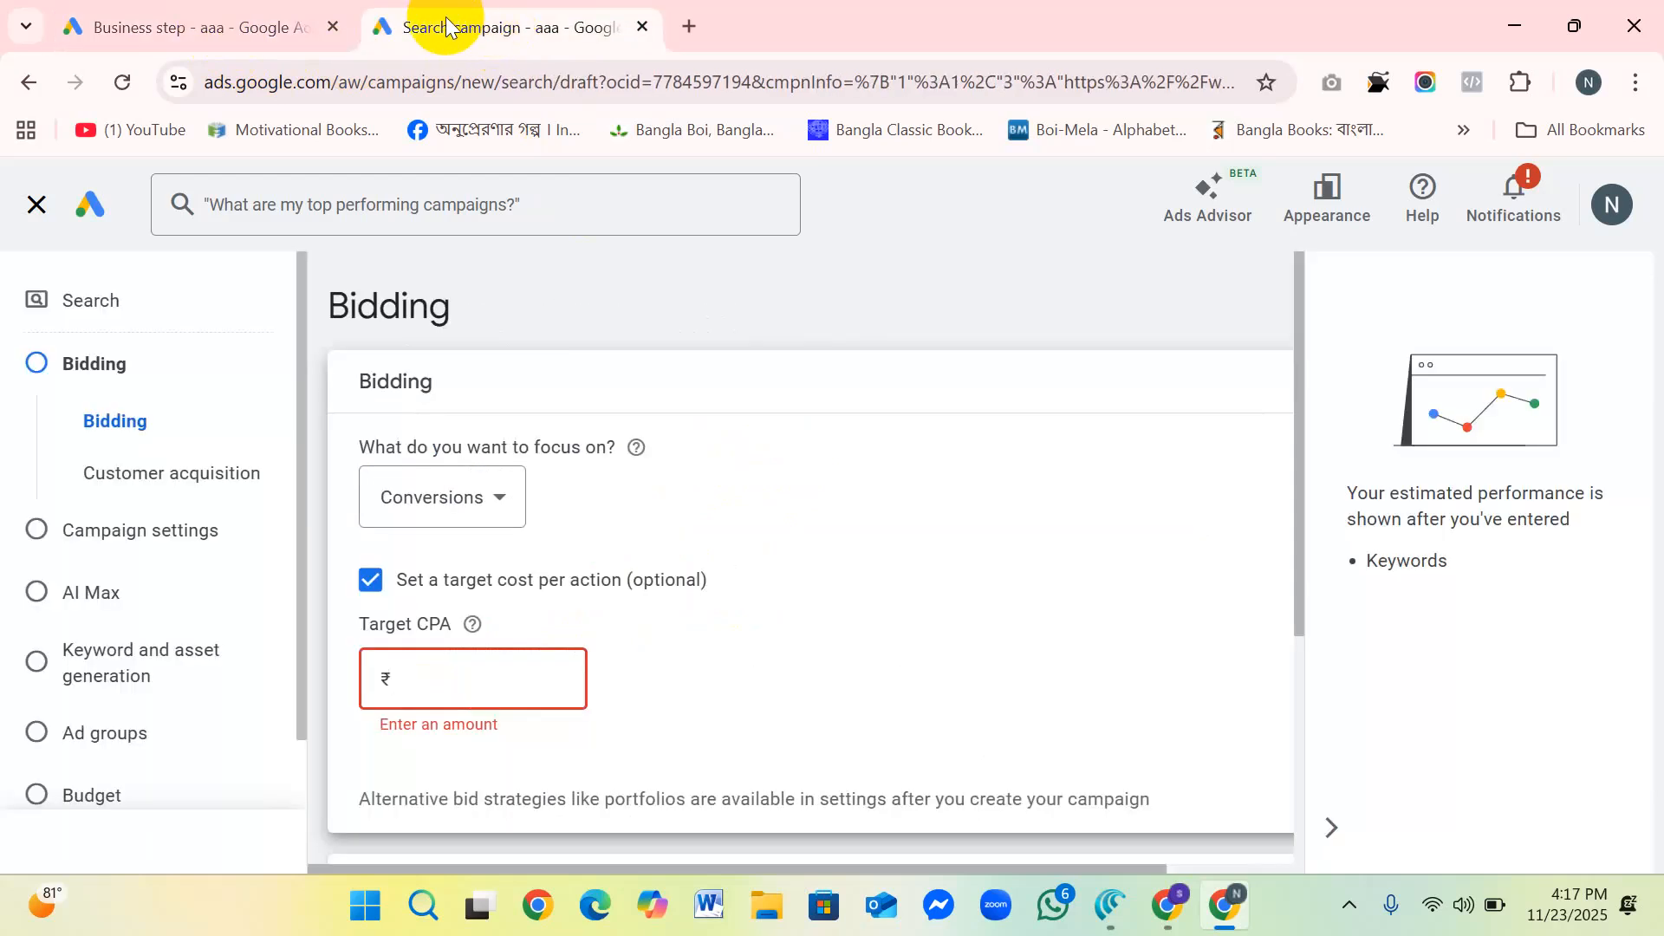
left_click(196, 7)
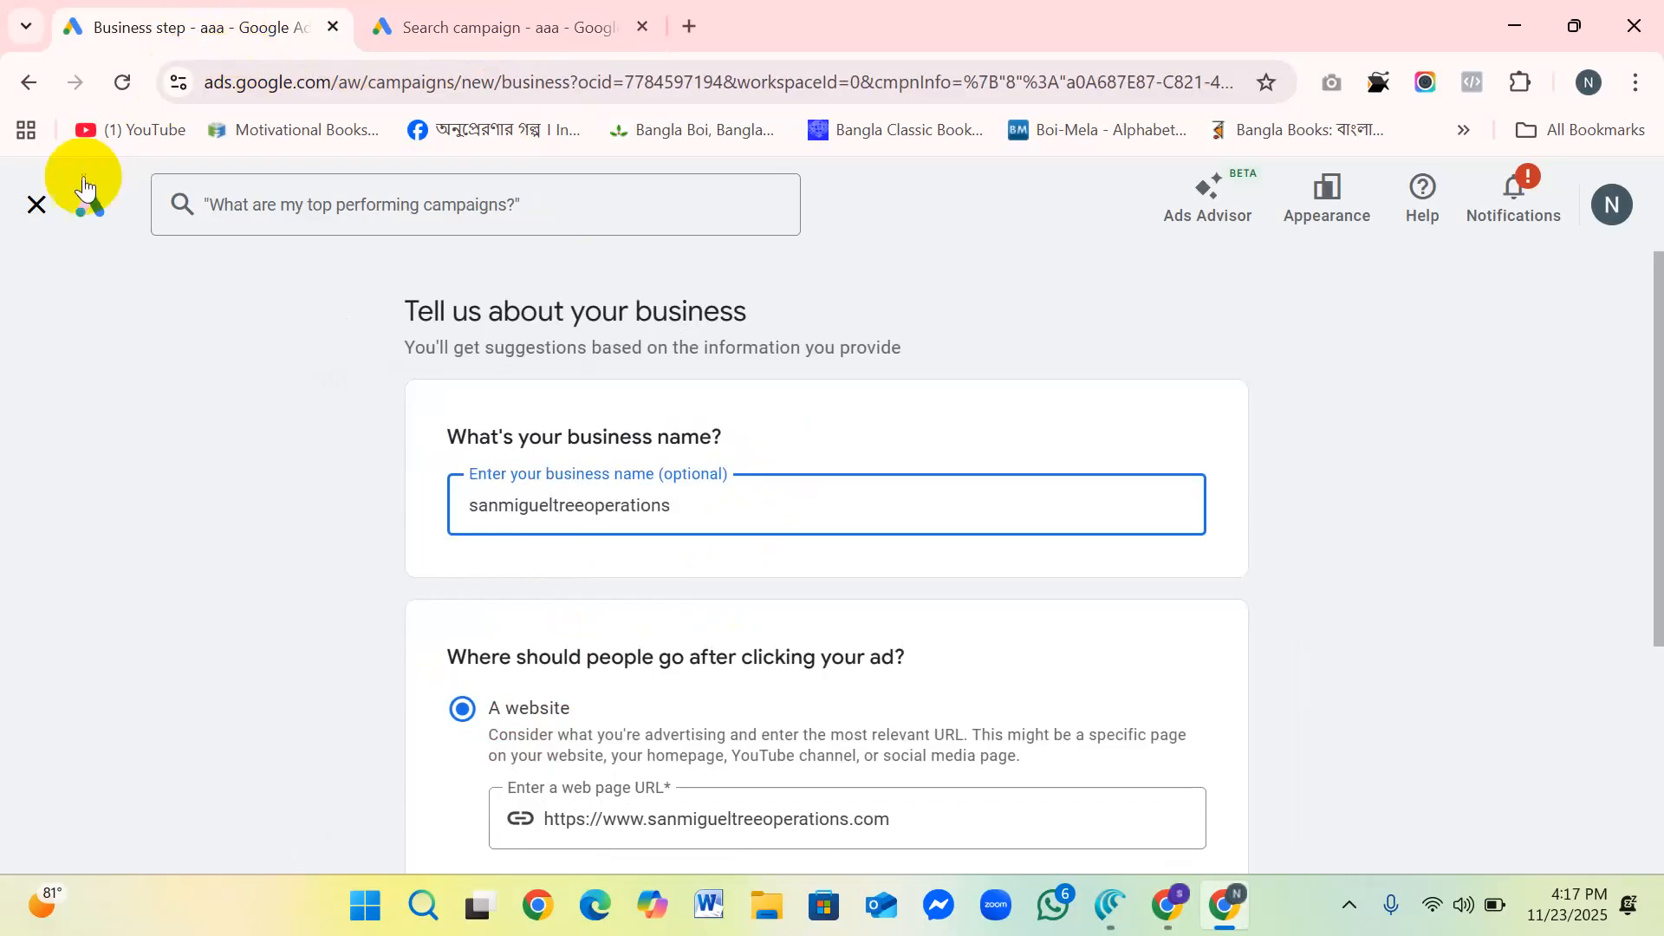
left_click(36, 205)
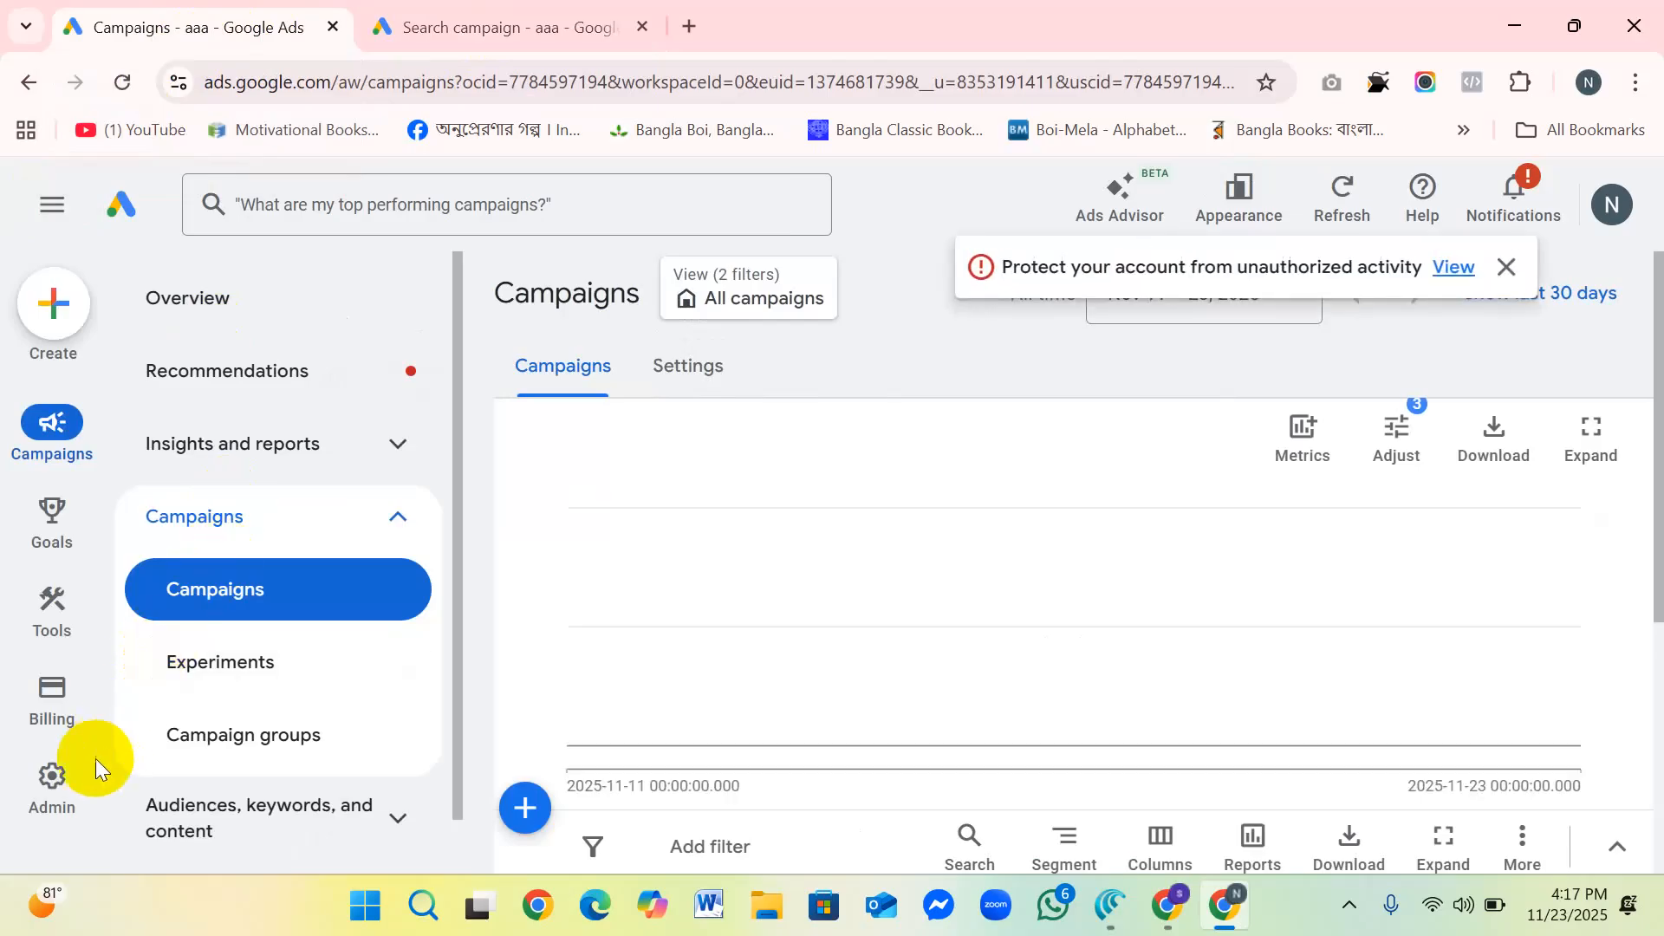
Step: Open Keyword Planner from the planning tools in a new browser tab
mouse_move(45, 793)
mouse_move(49, 598)
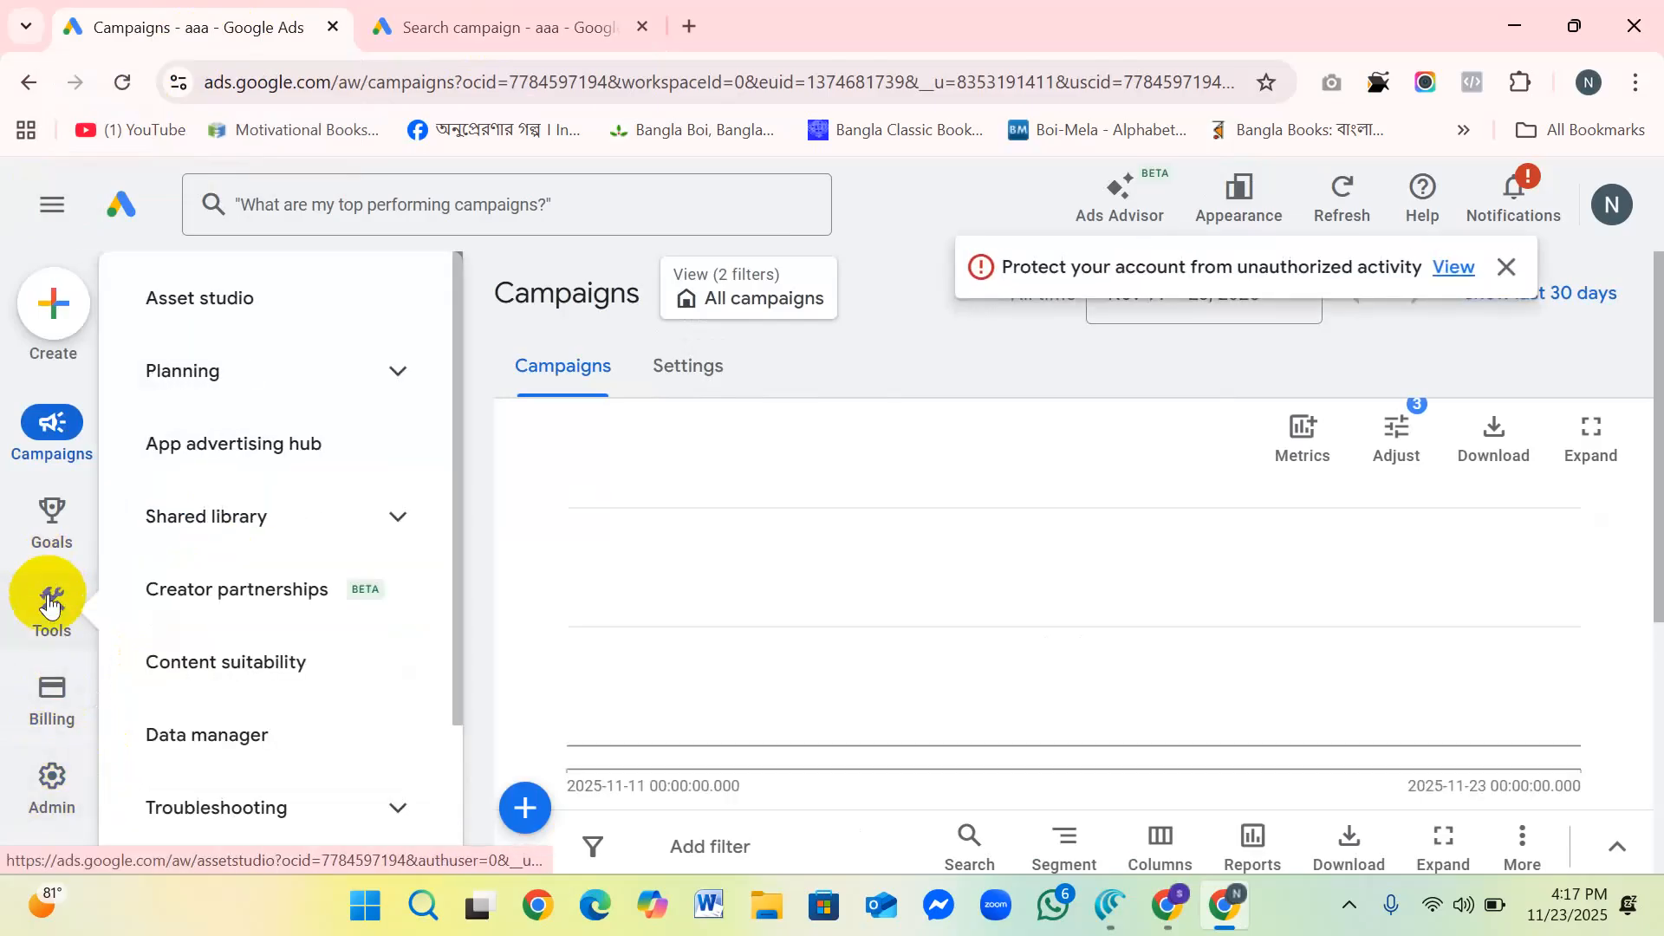
left_click(398, 371)
right_click(291, 440)
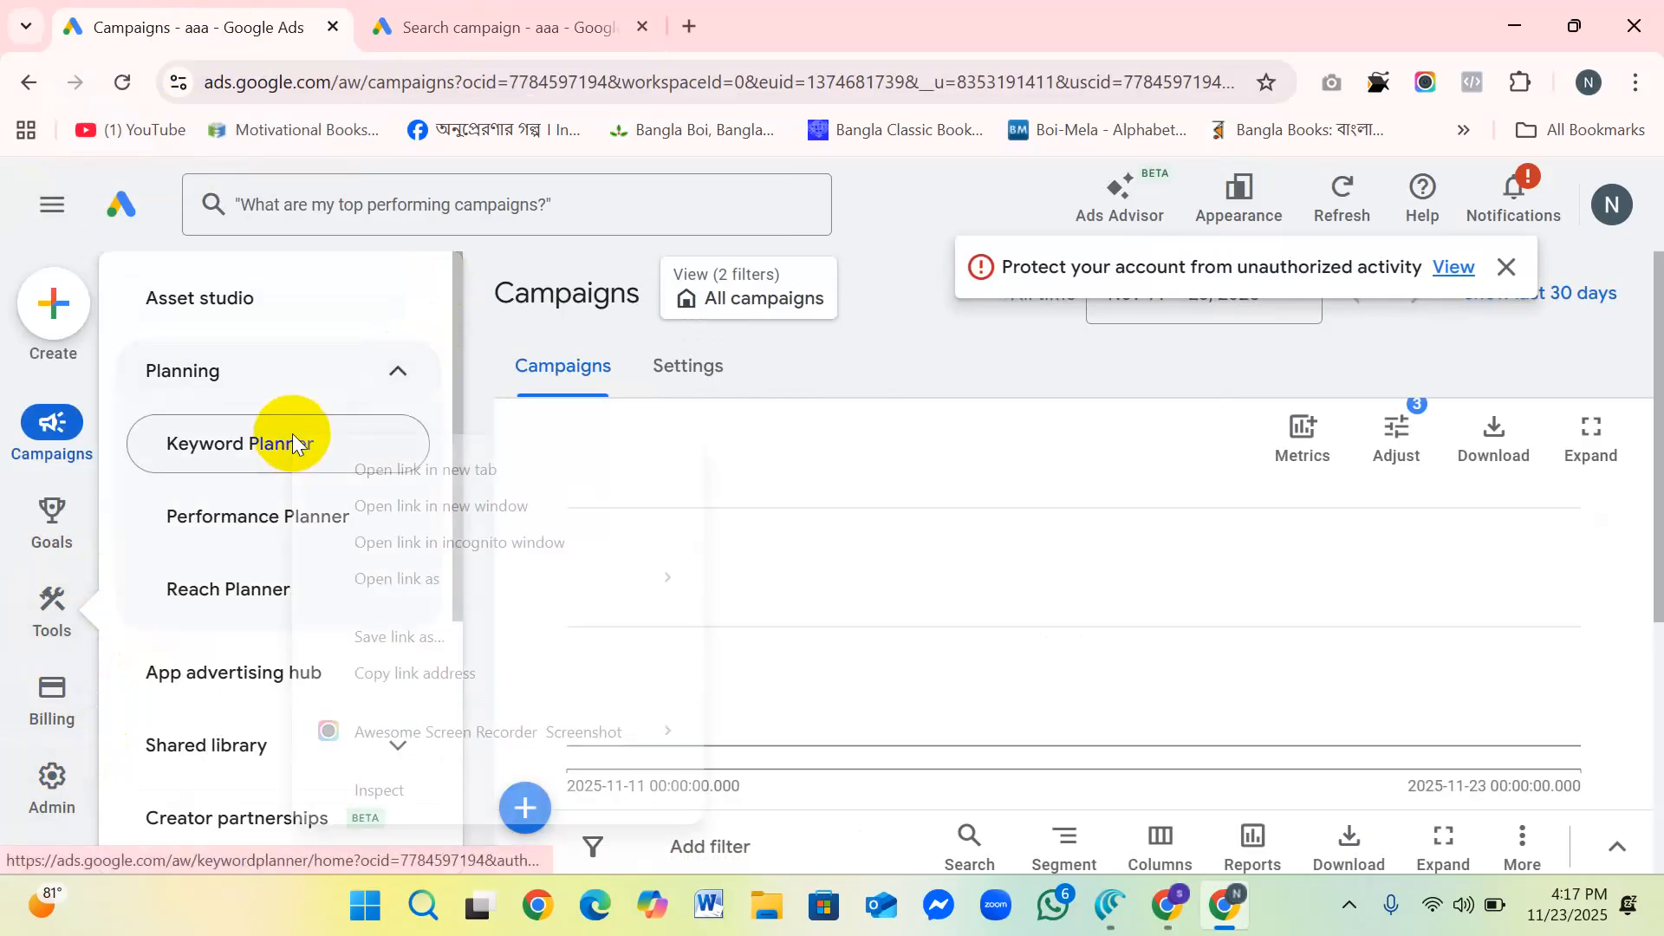
left_click(459, 469)
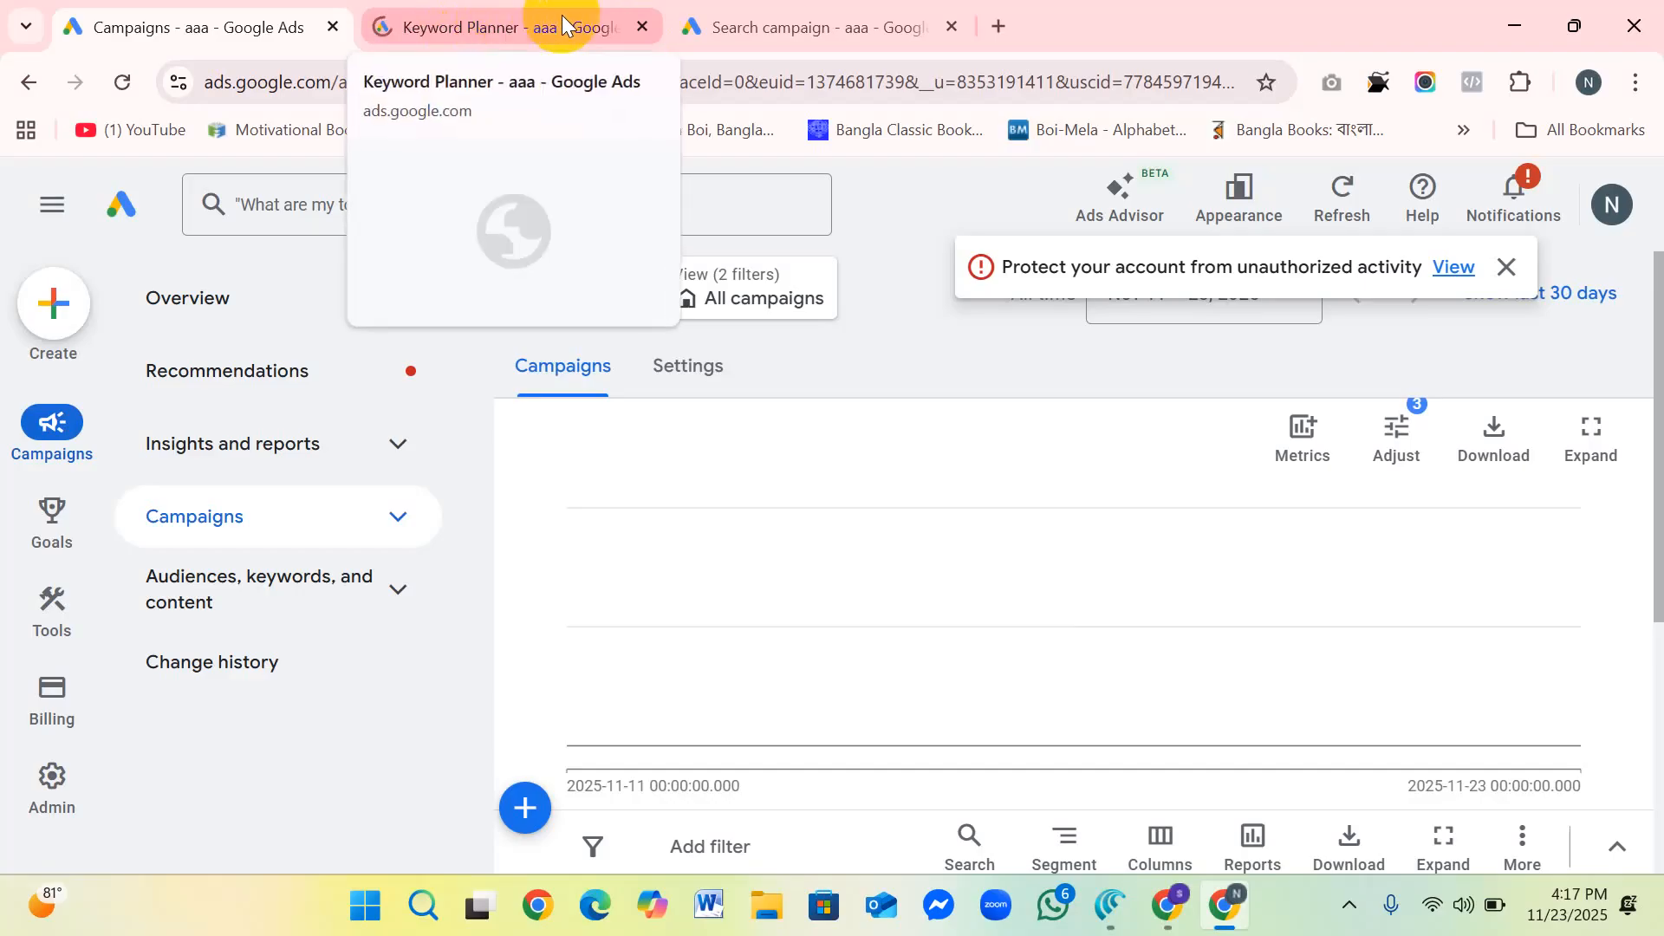
Step: Switch to the Keyword Planner tab and start Discover new keywords with the keyword-based form
left_click(498, 16)
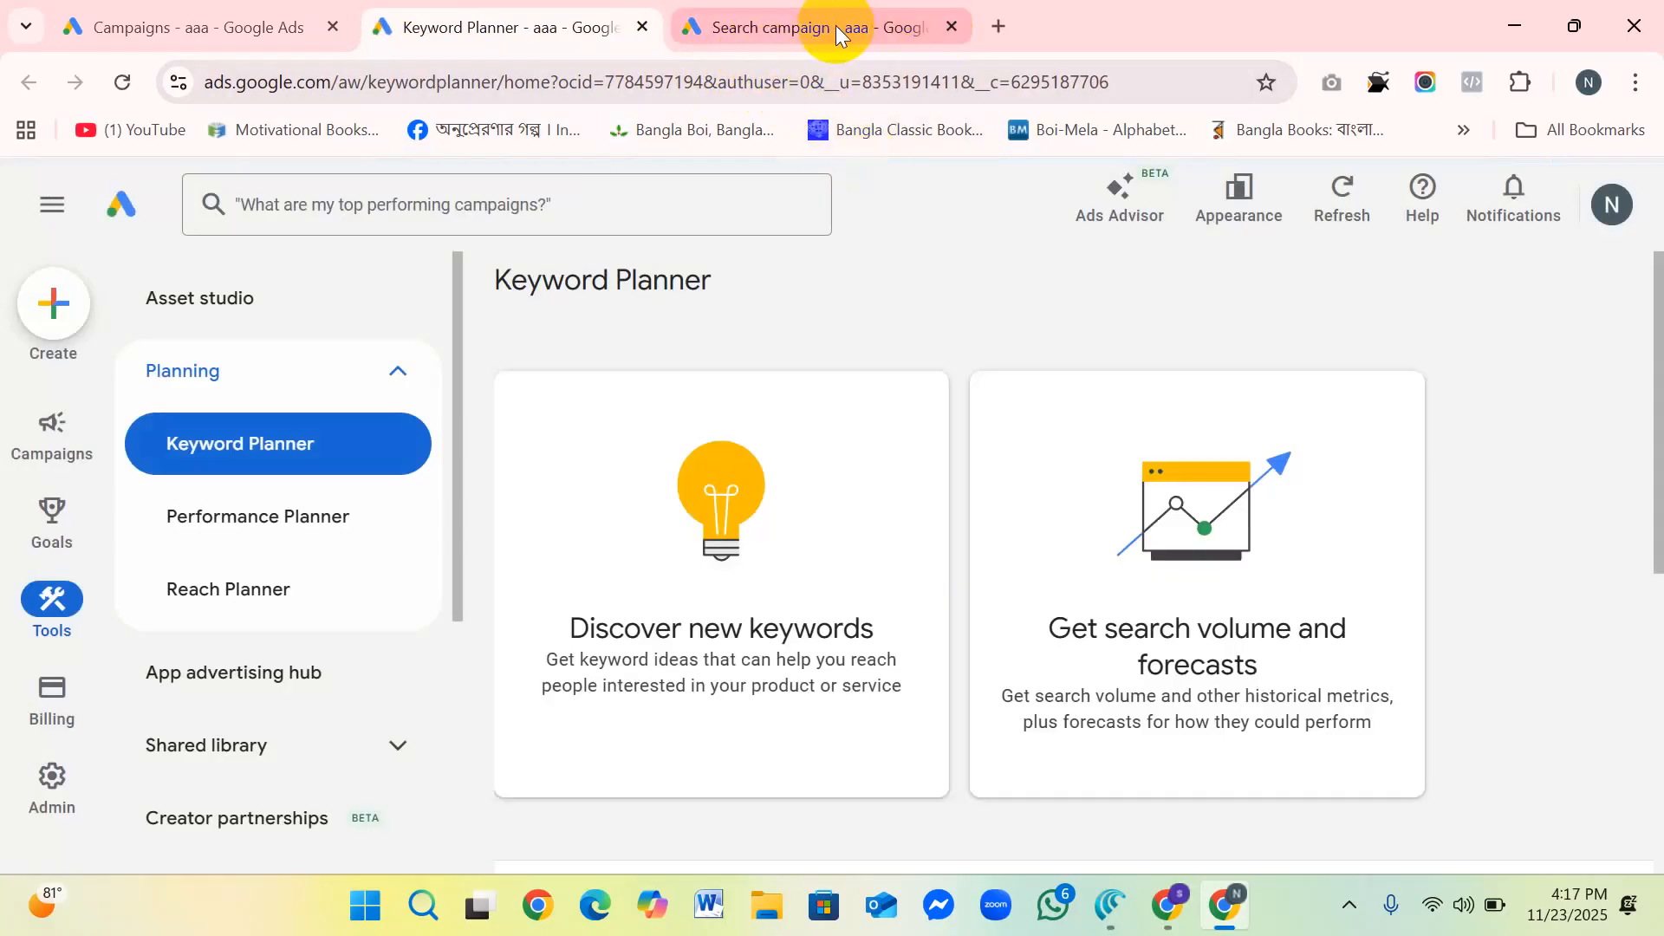
left_click(750, 497)
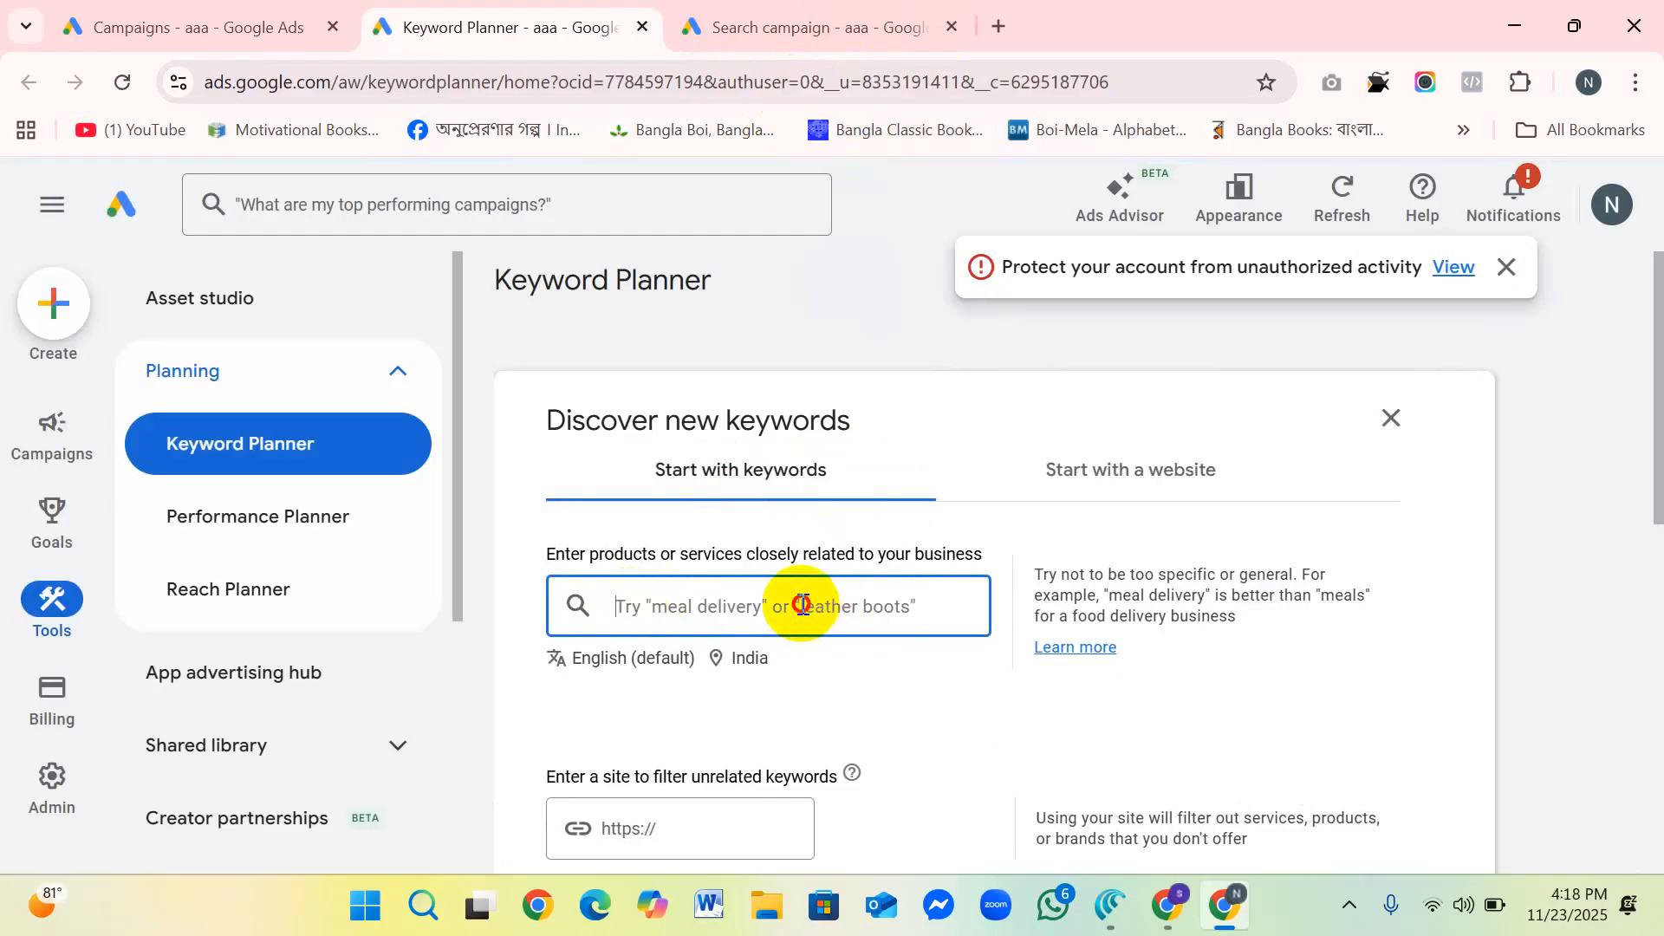
scroll(821, 645, "down", 1)
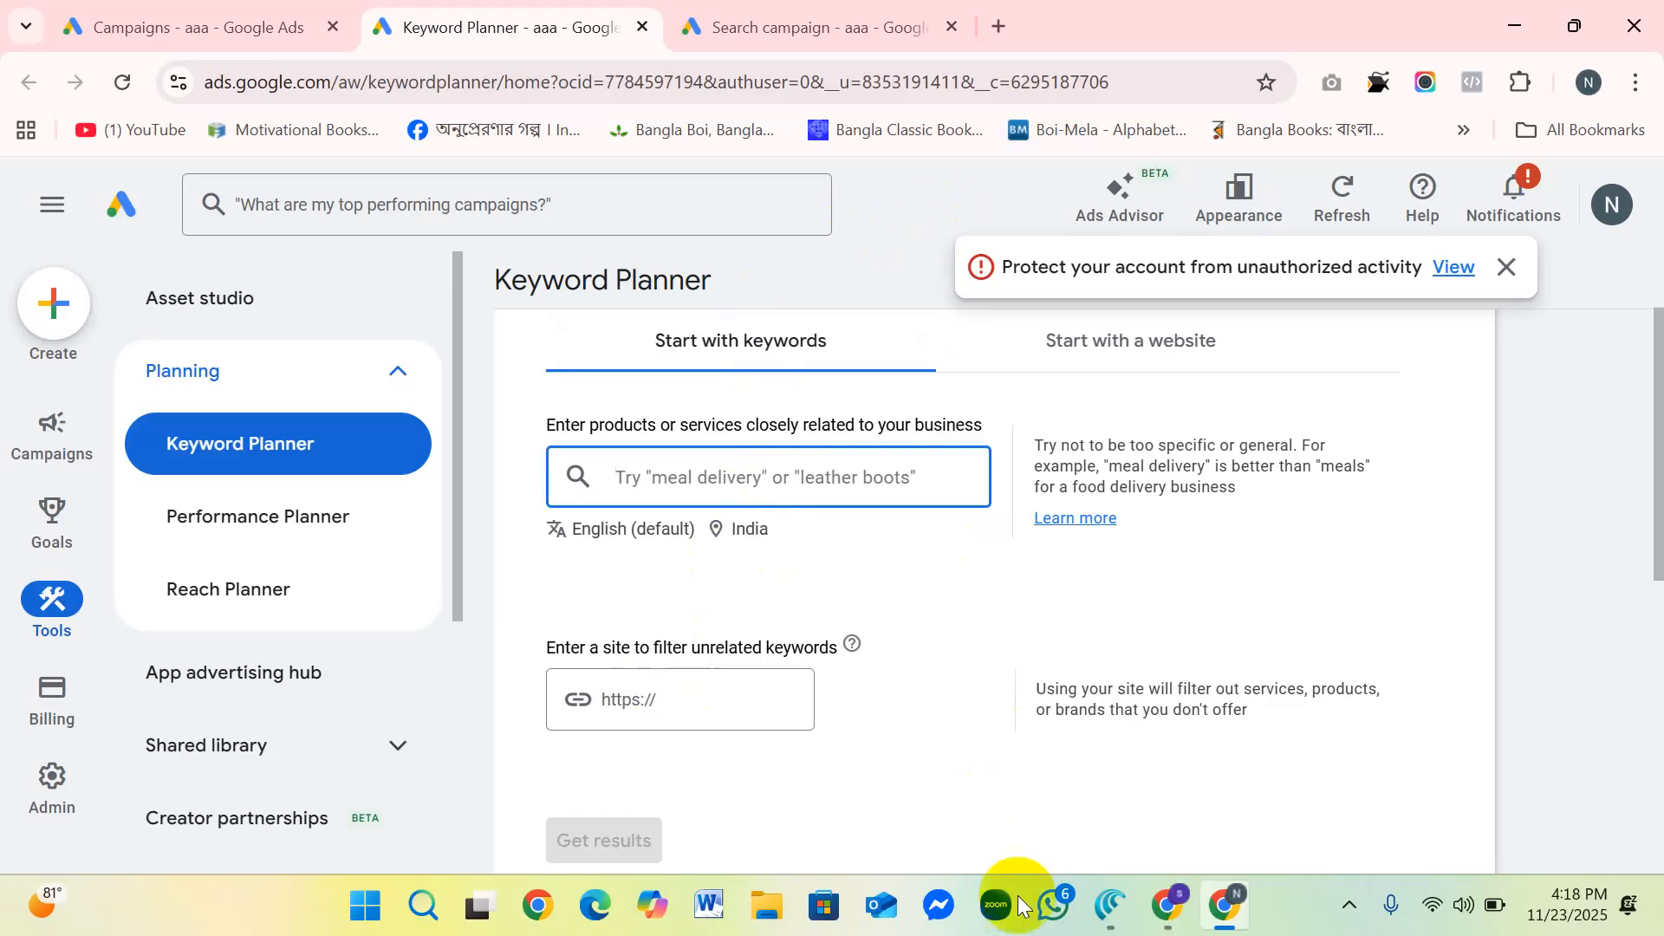
left_click(1170, 912)
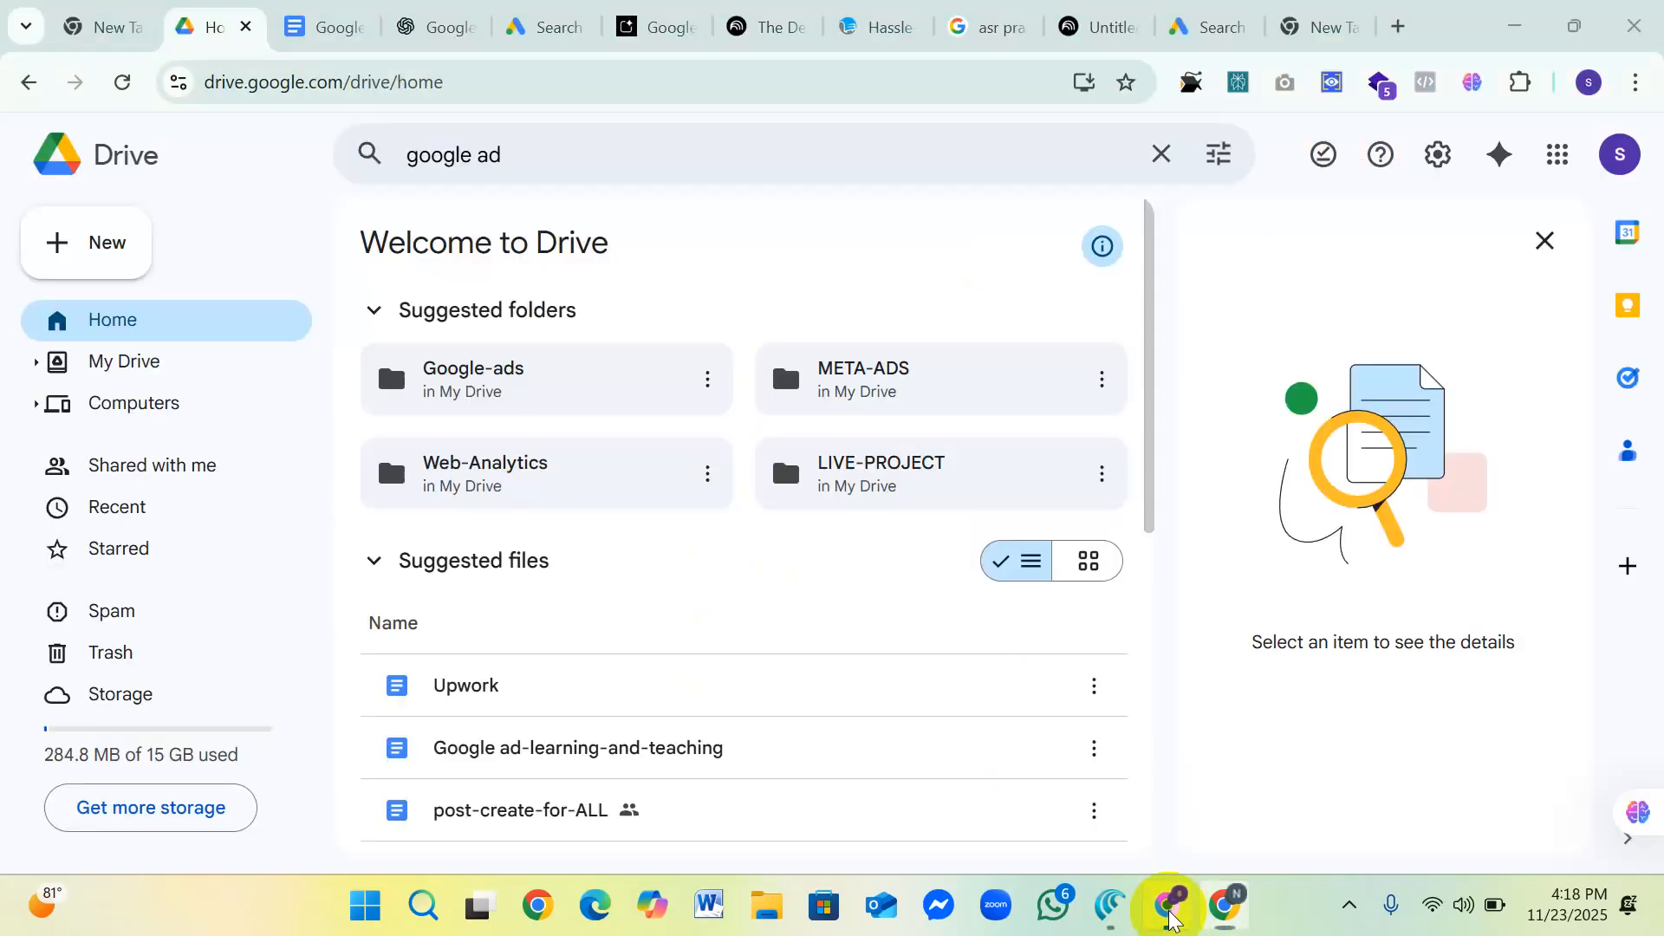
left_click(877, 26)
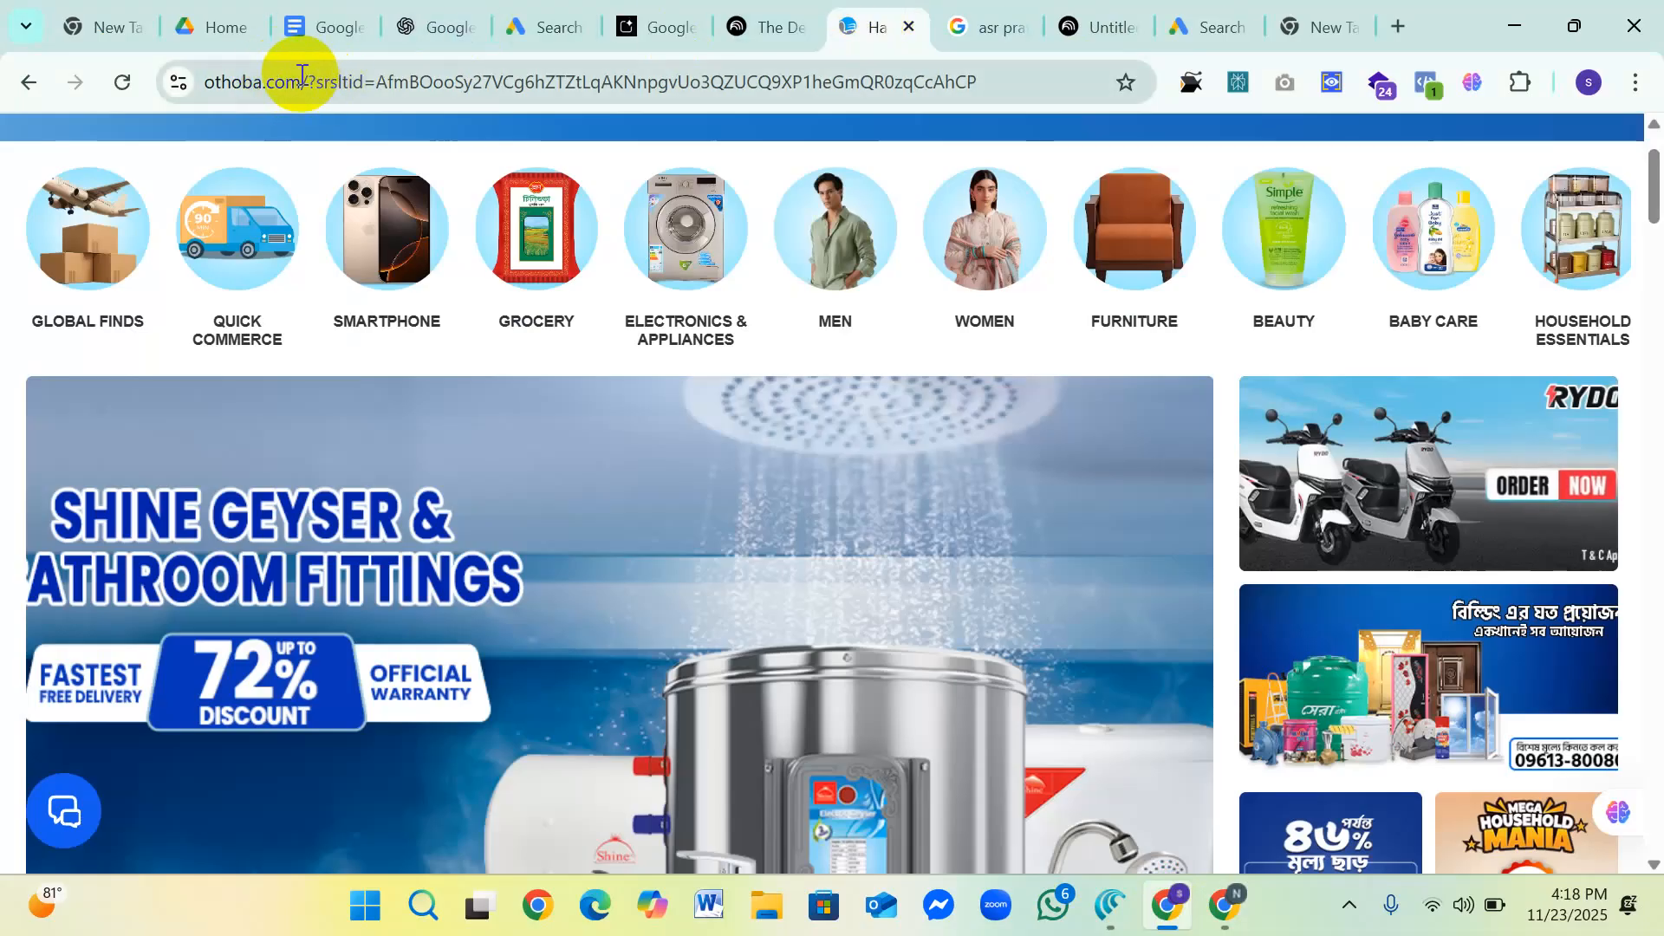
left_click_drag(301, 81, 201, 87)
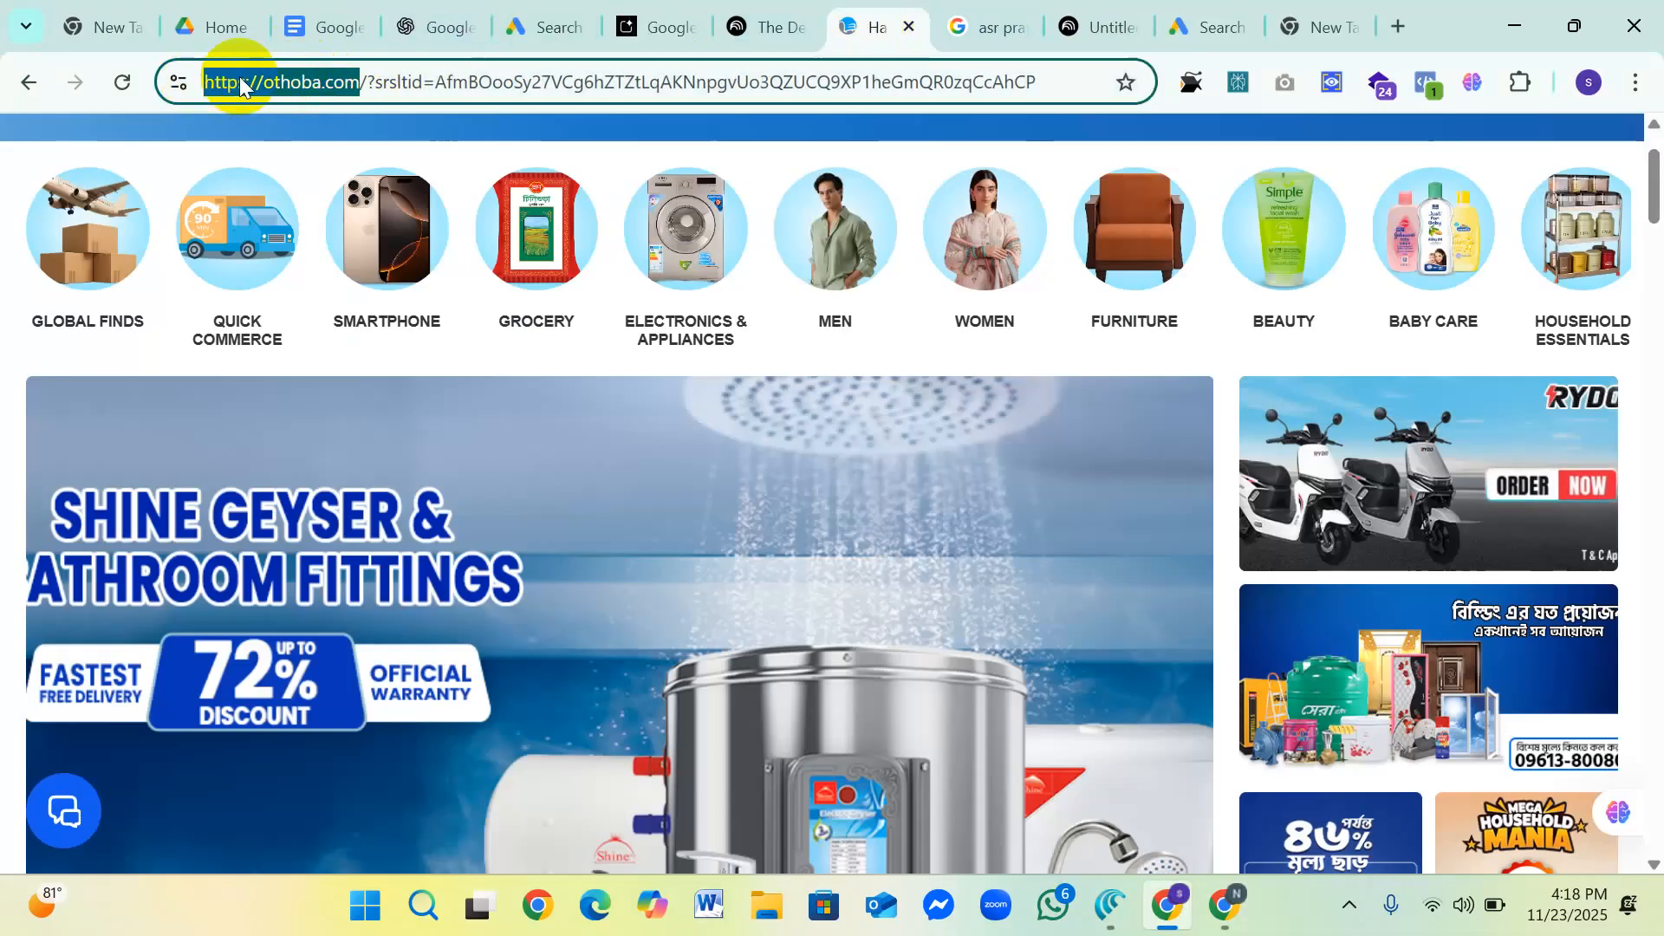
right_click(234, 80)
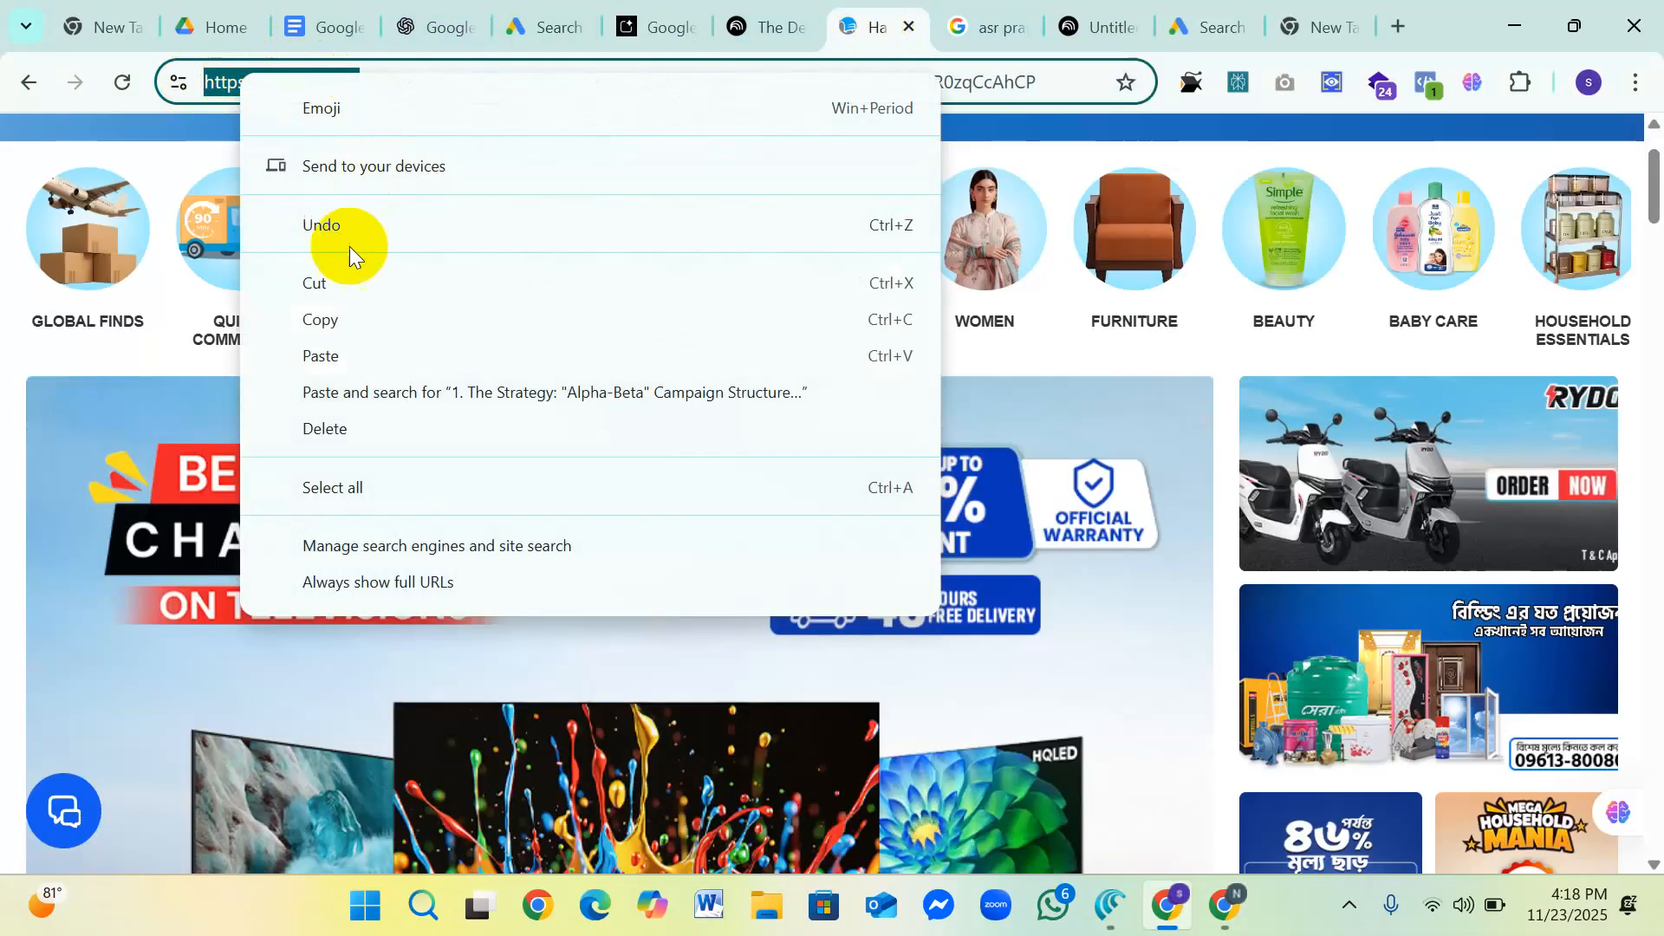
left_click(346, 320)
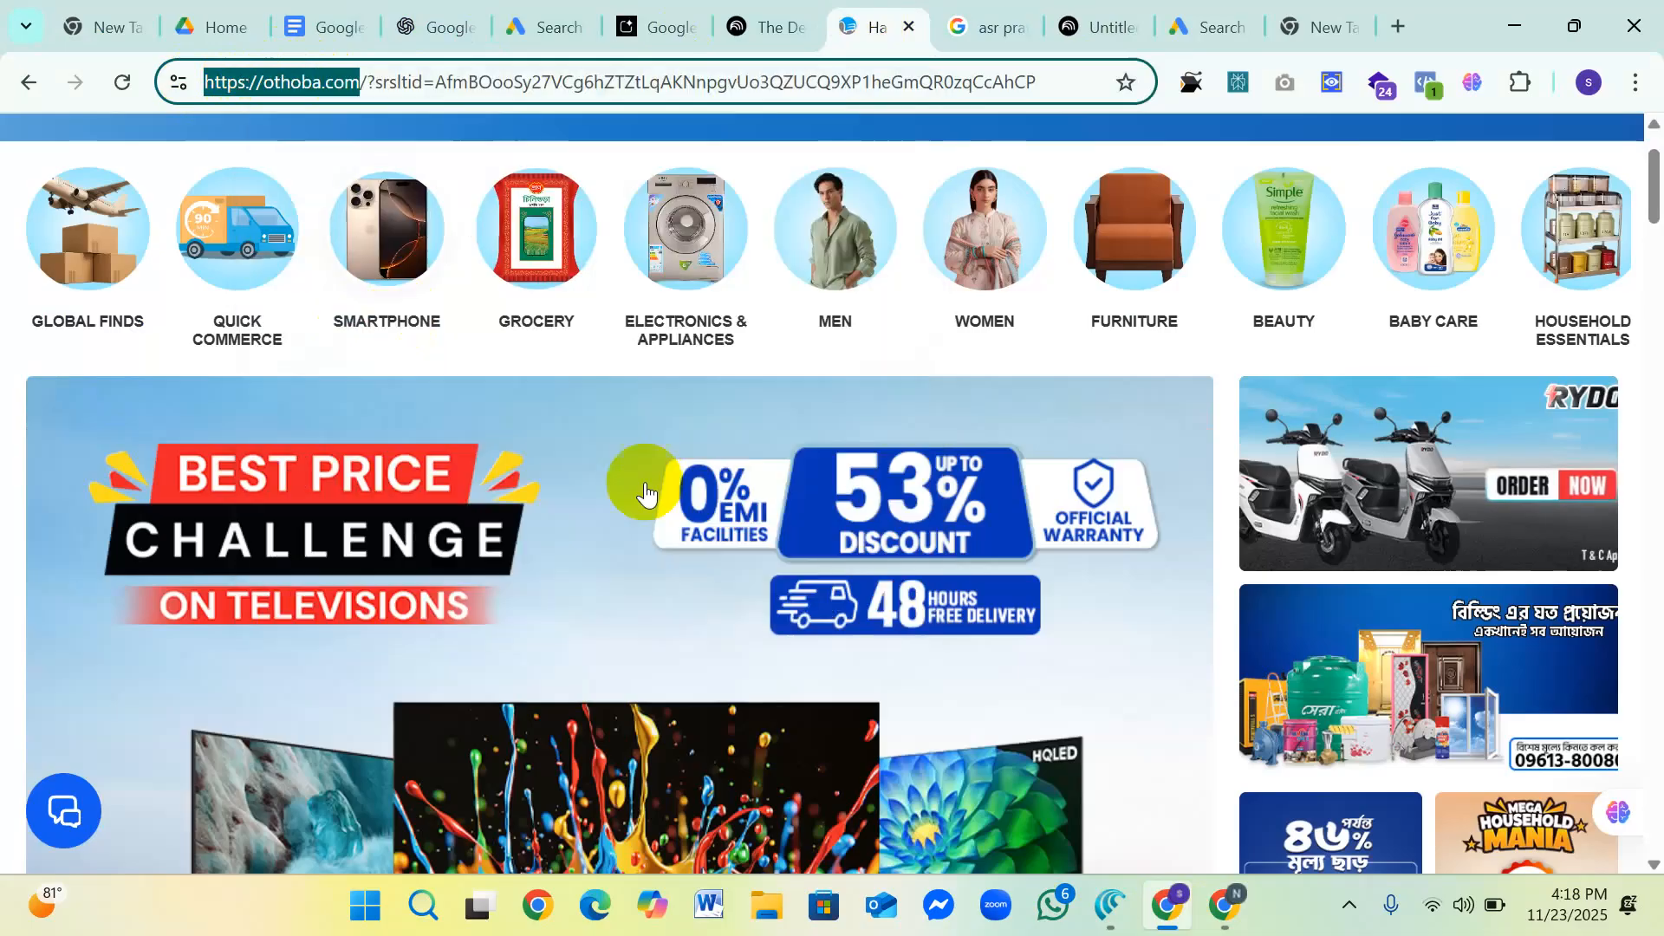
left_click(1218, 905)
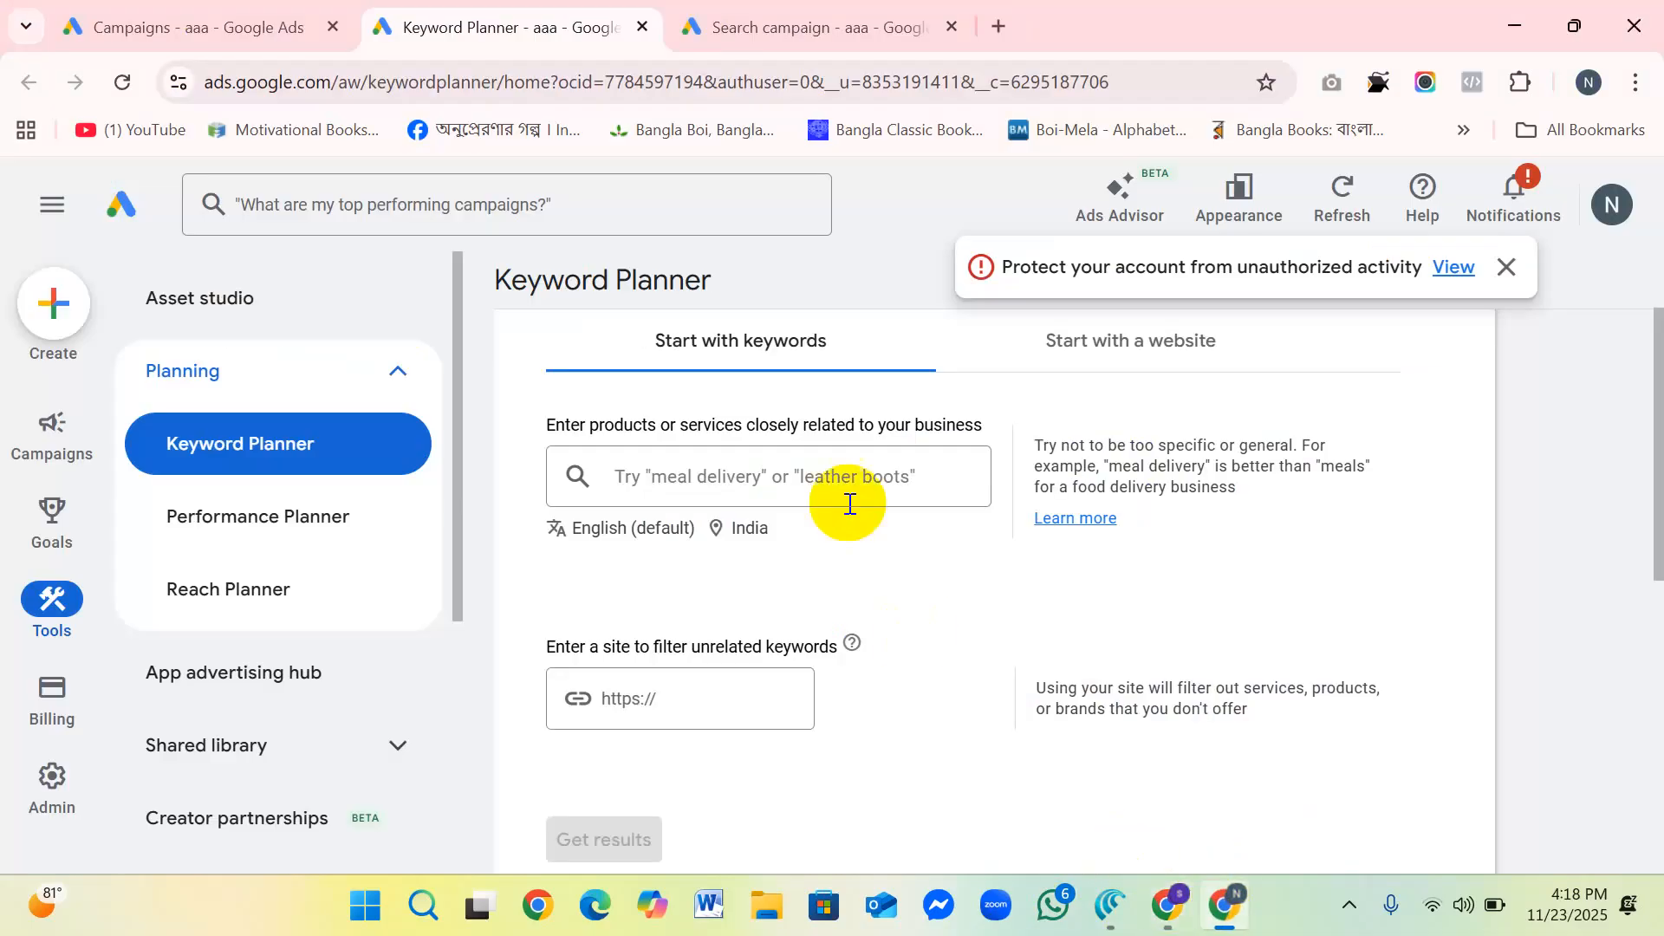
left_click(689, 693)
right_click(661, 701)
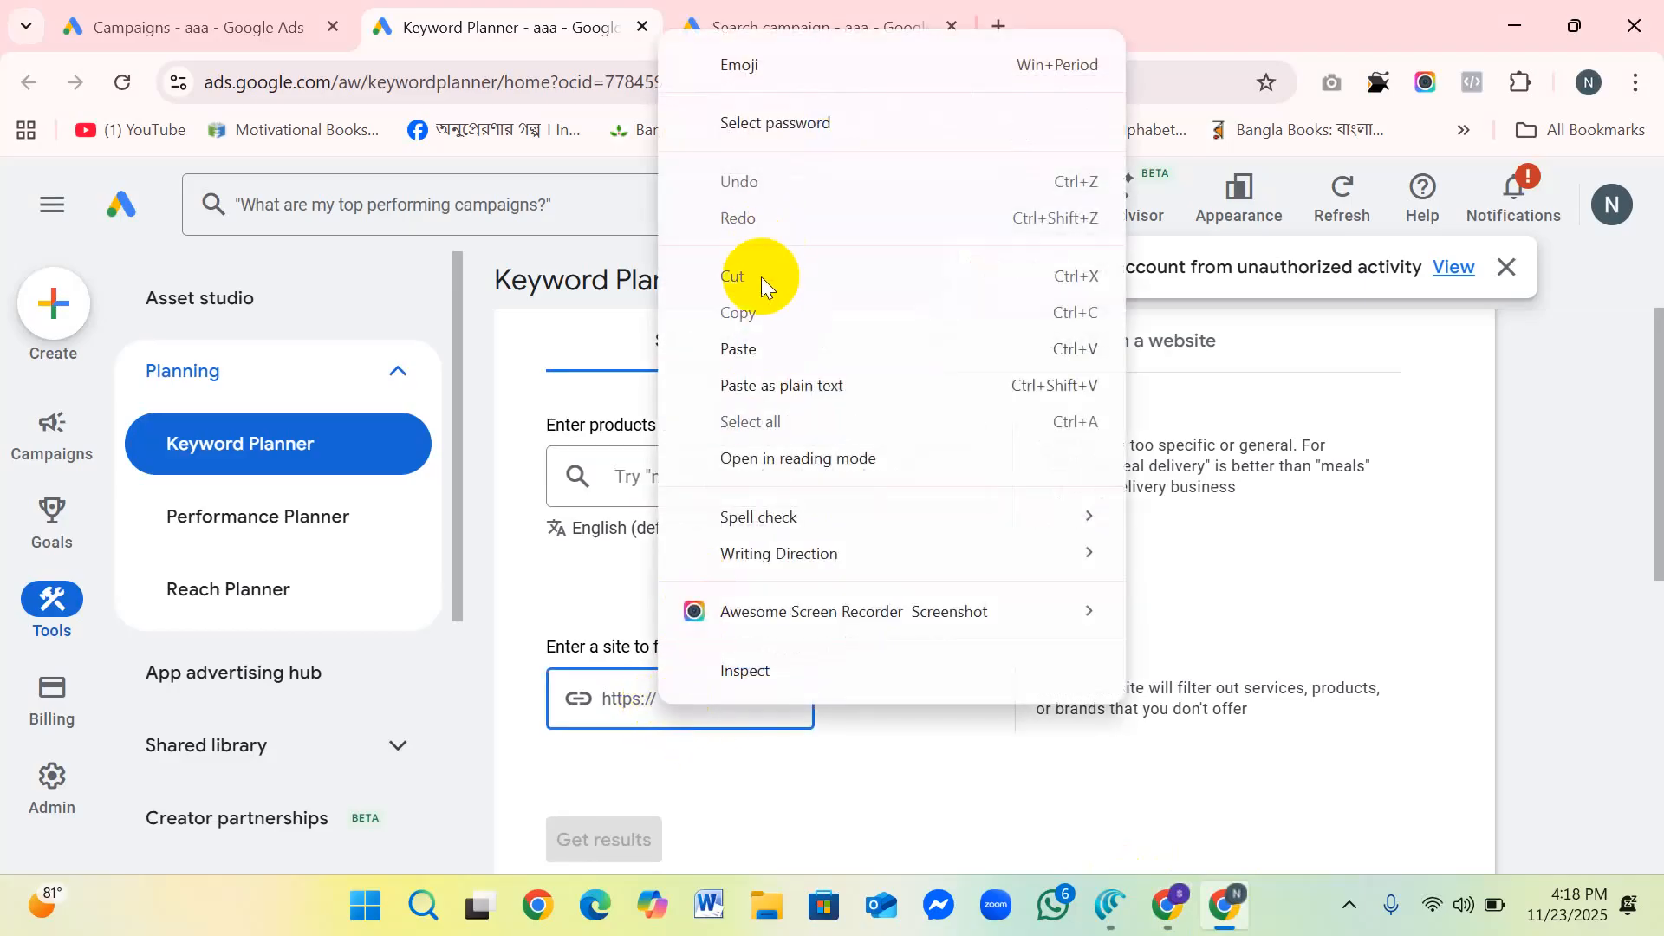
left_click(750, 346)
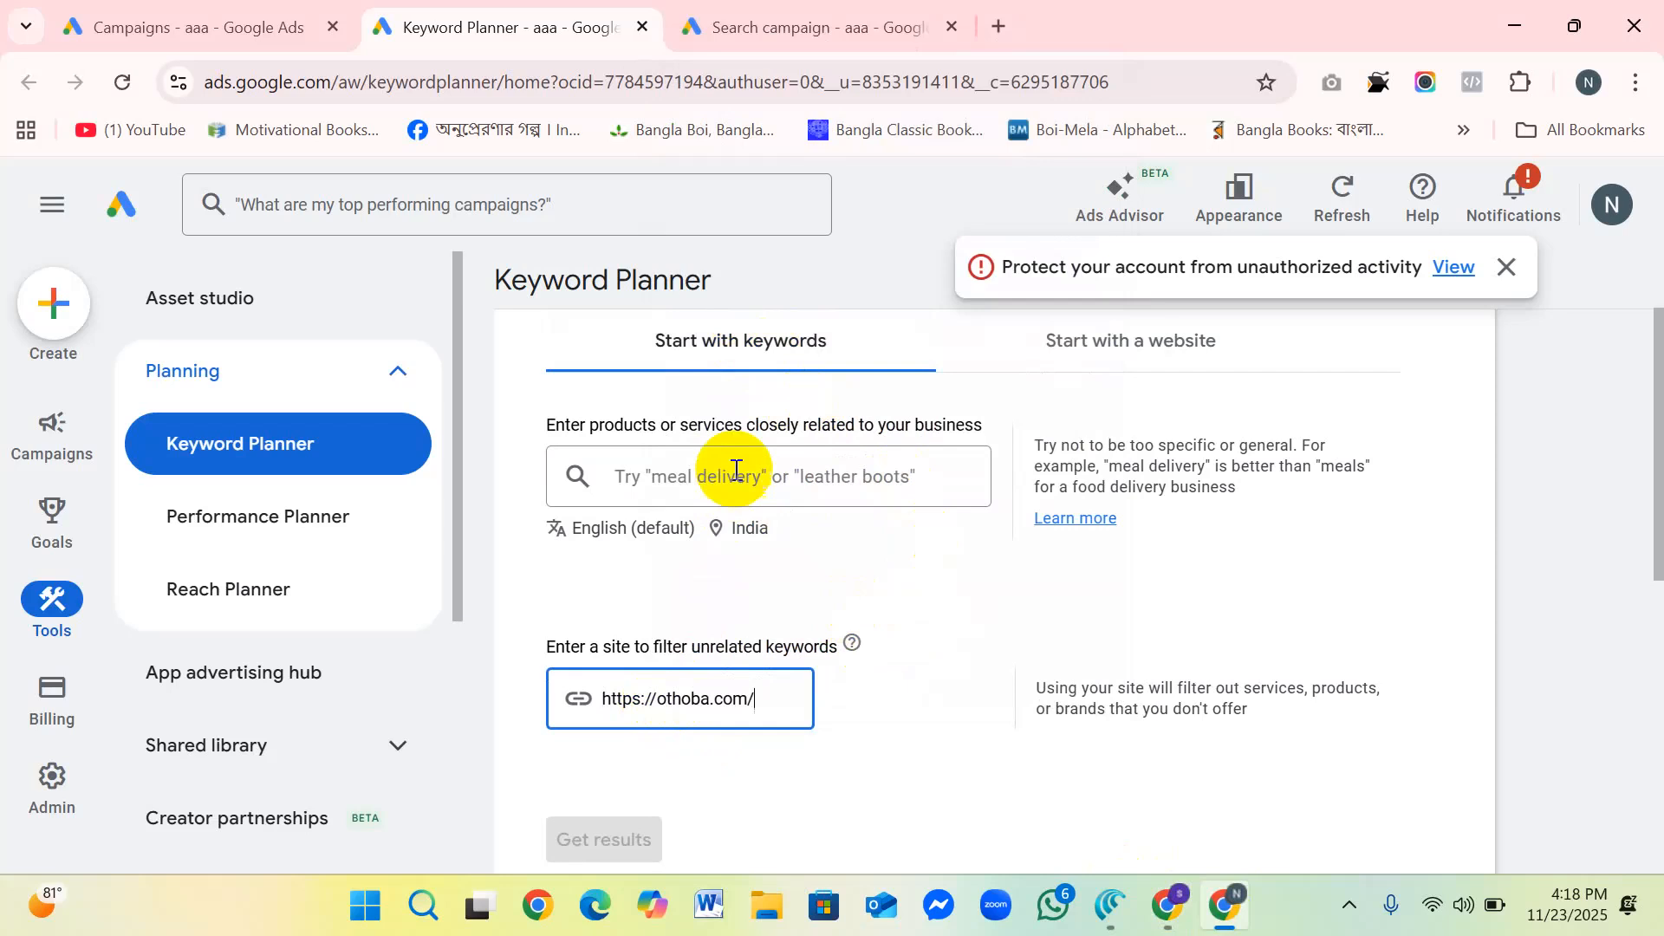
scroll(741, 466, "down", 1)
scroll(743, 464, "up", 1)
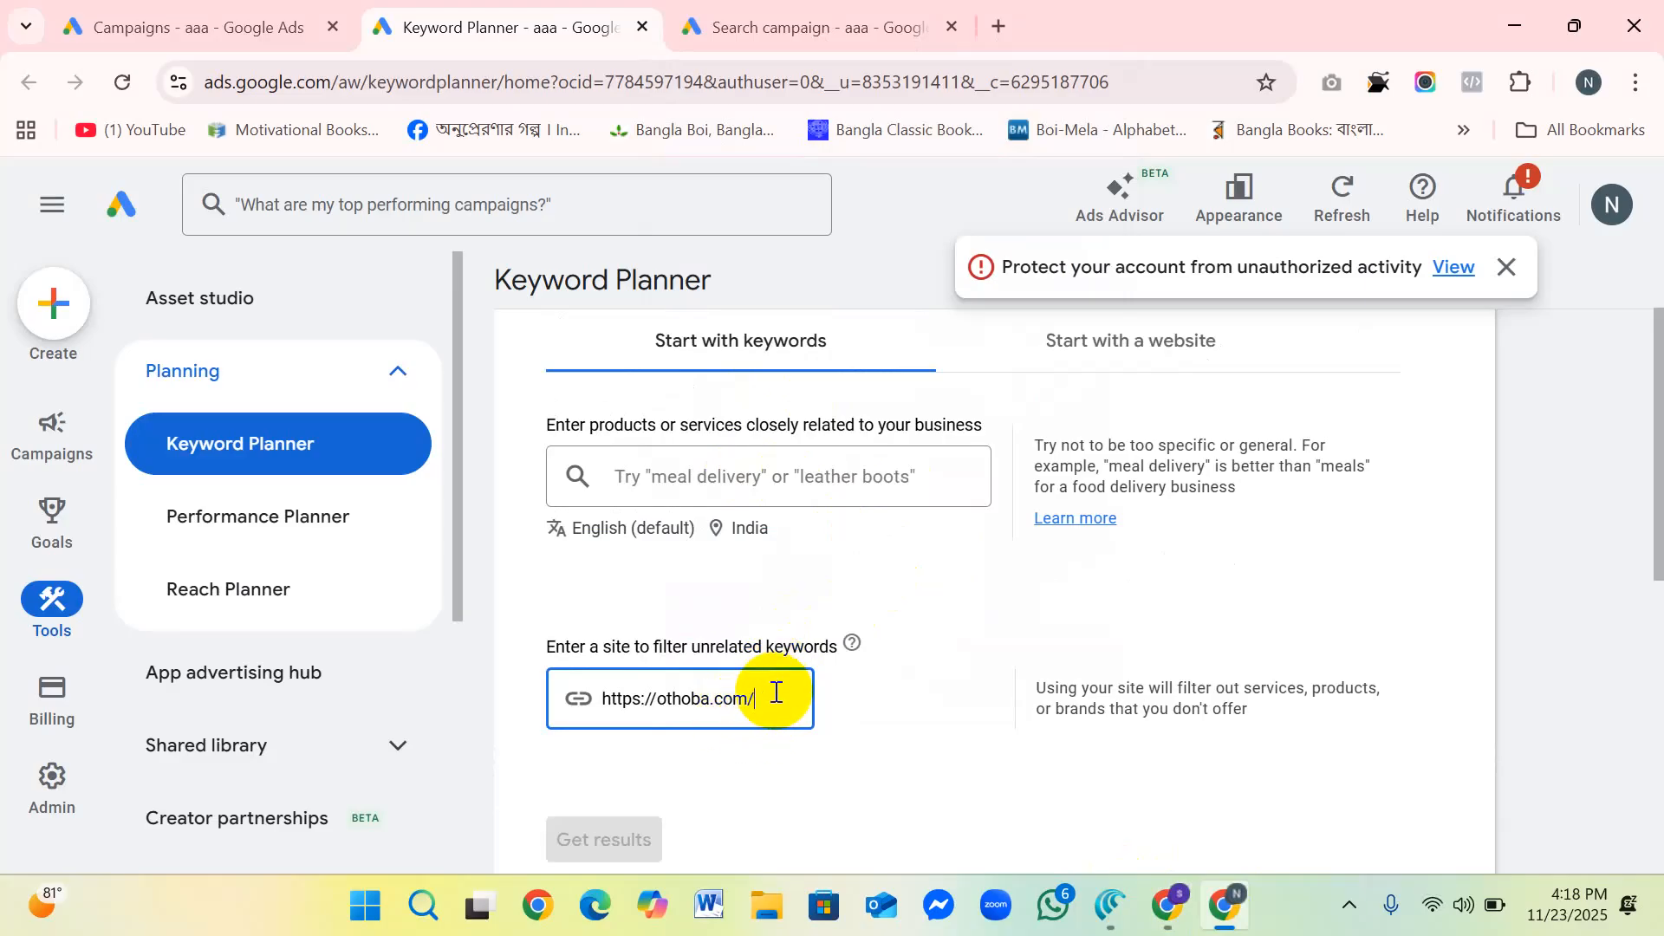
left_click(649, 473)
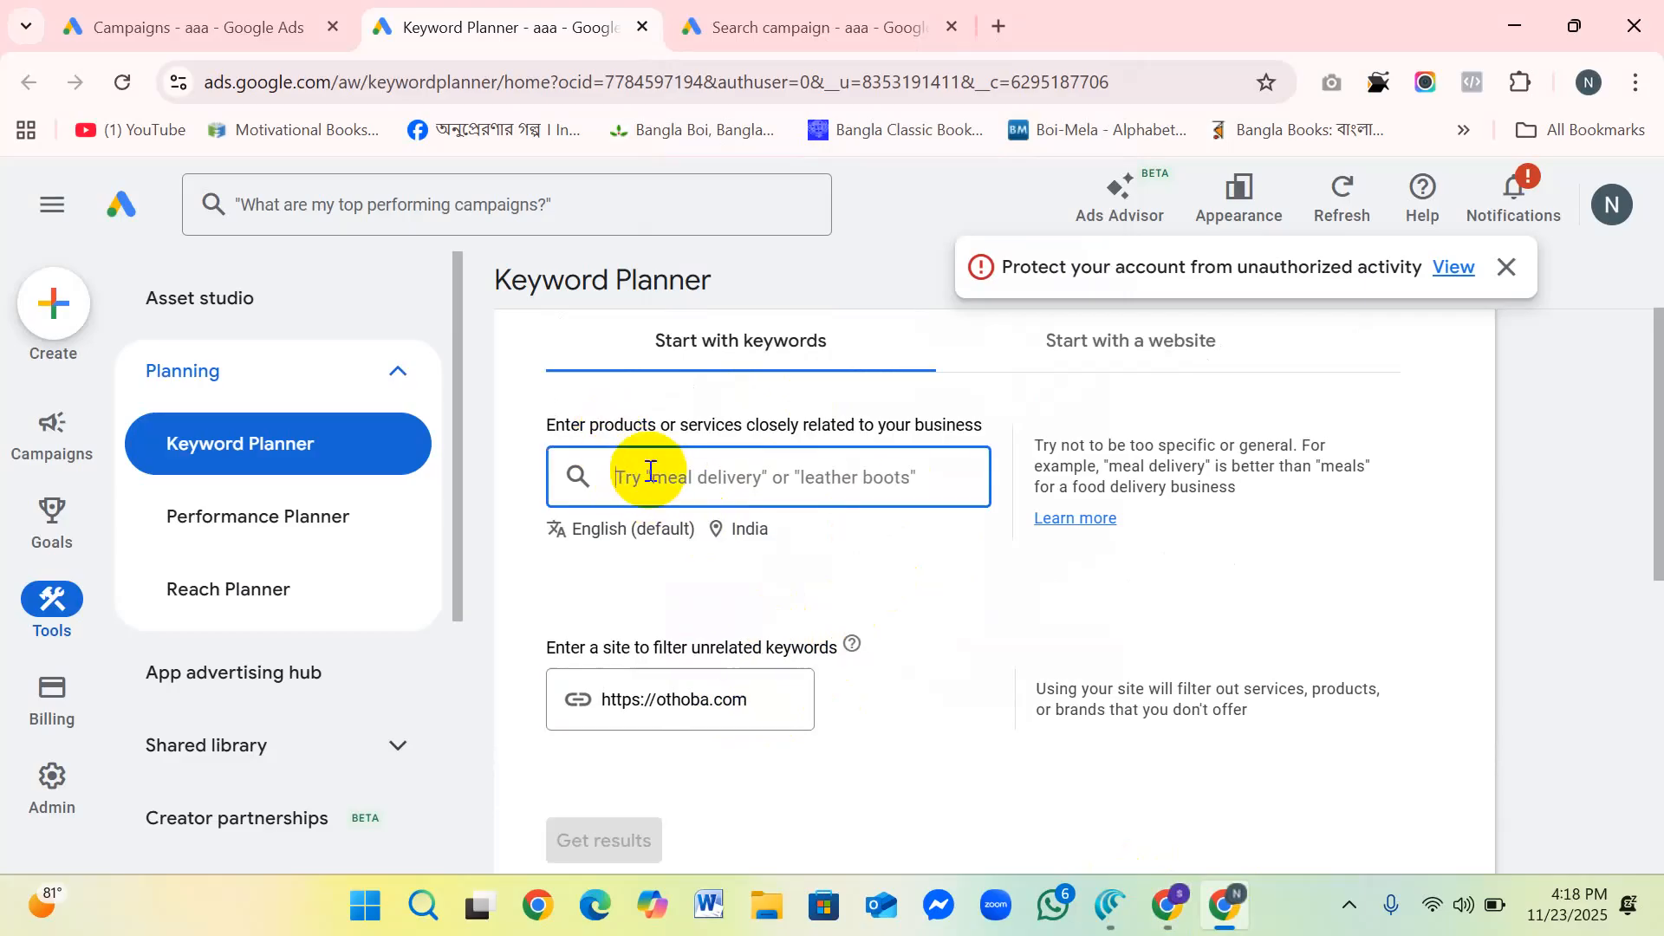
left_click(766, 700)
scroll(867, 689, "down", 3)
scroll(870, 690, "up", 3)
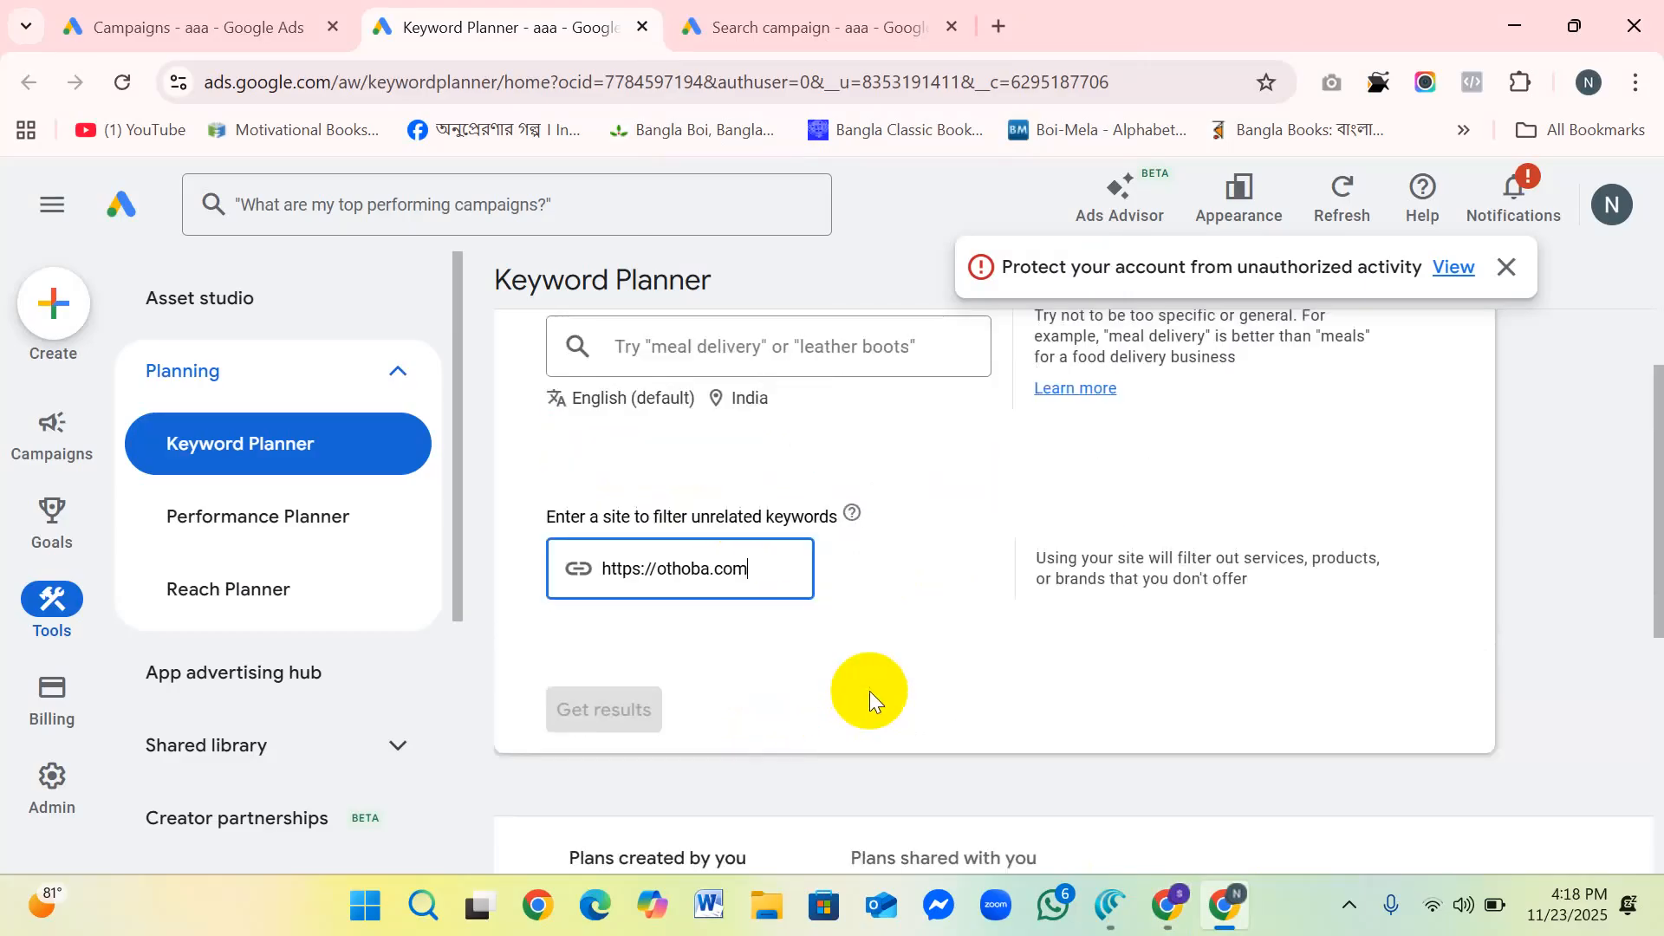
Step: Switch to the Othoba shop window, open the Furniture category and copy the subcategory name Wardrobe
left_click(710, 469)
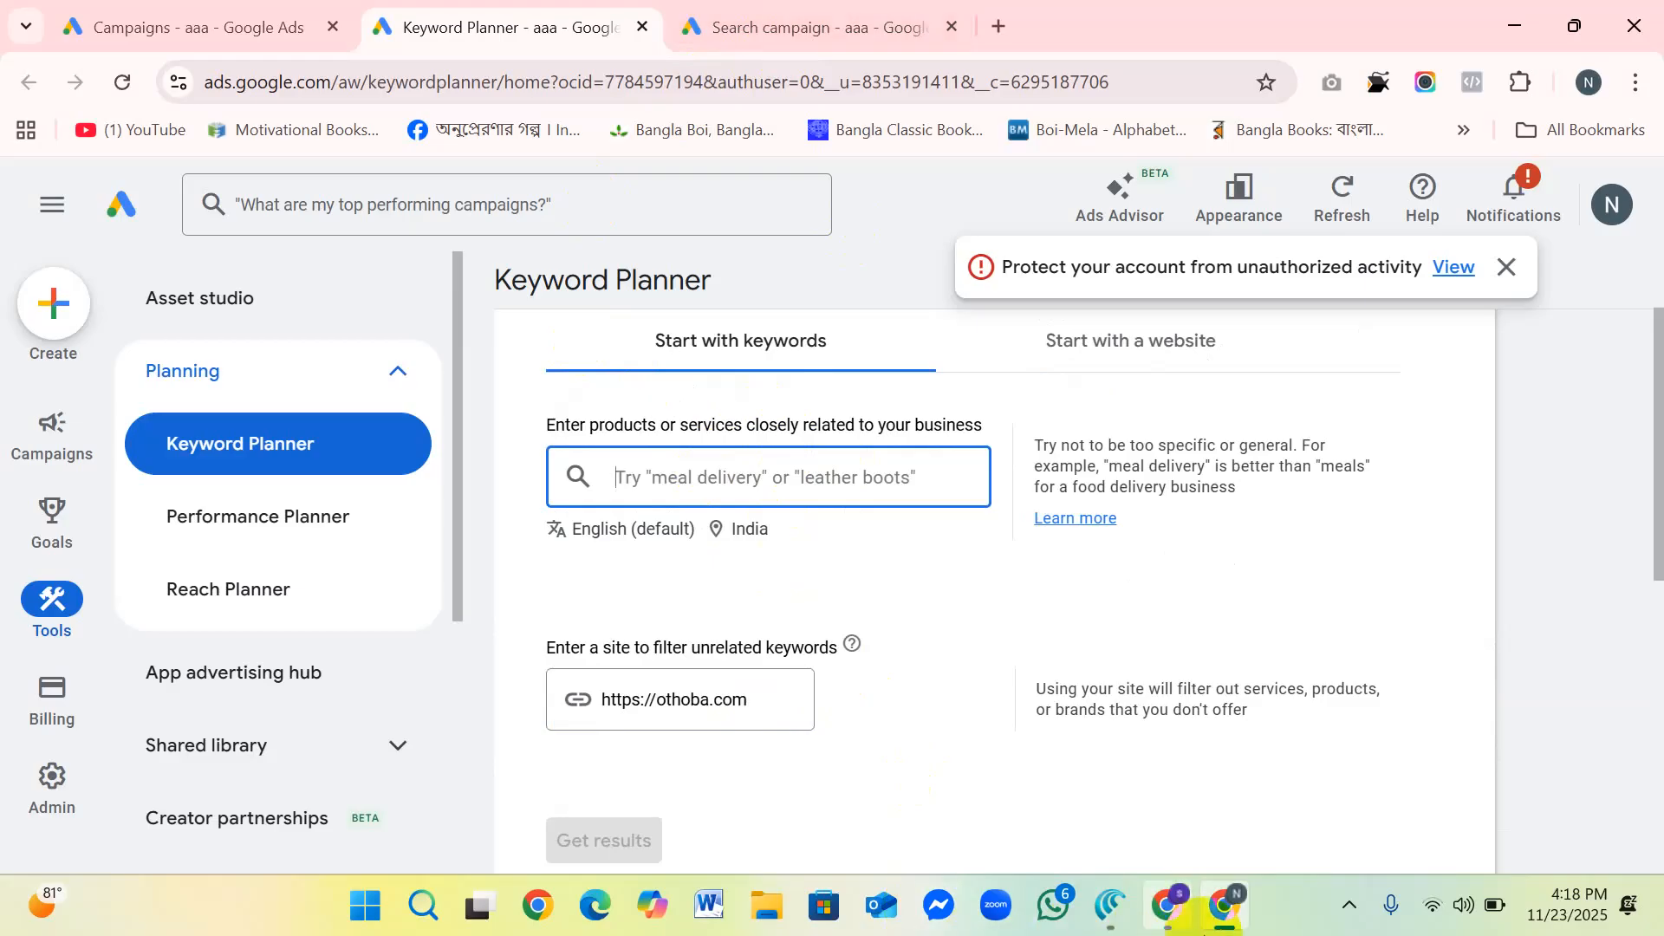
left_click(1171, 907)
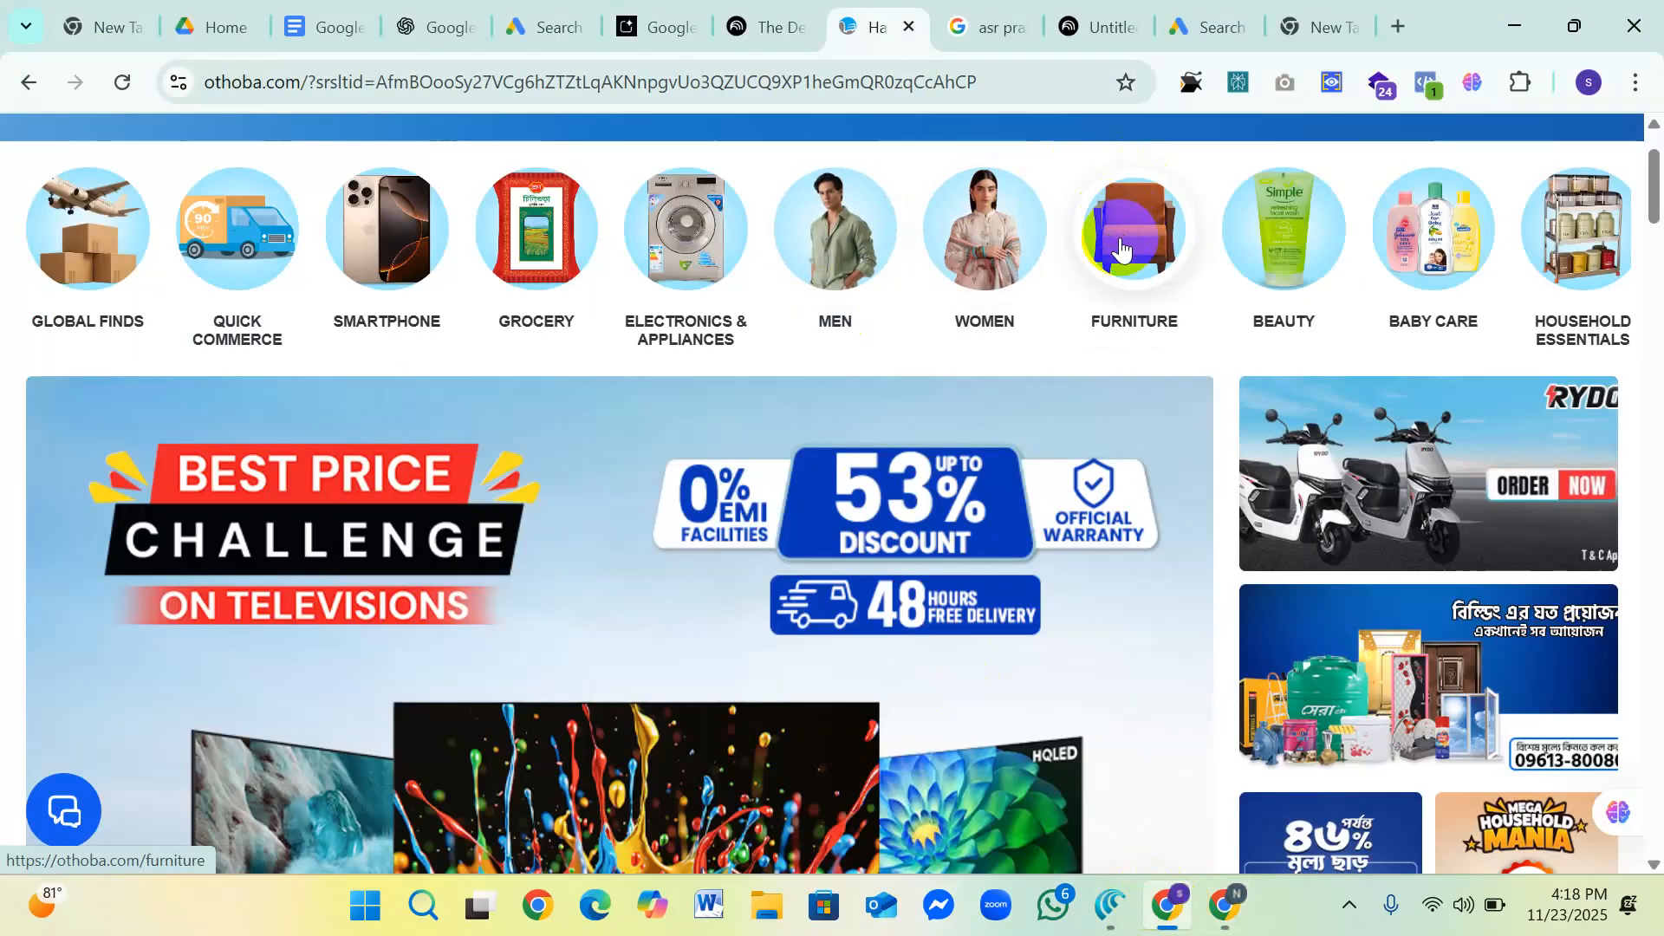
left_click(1196, 271)
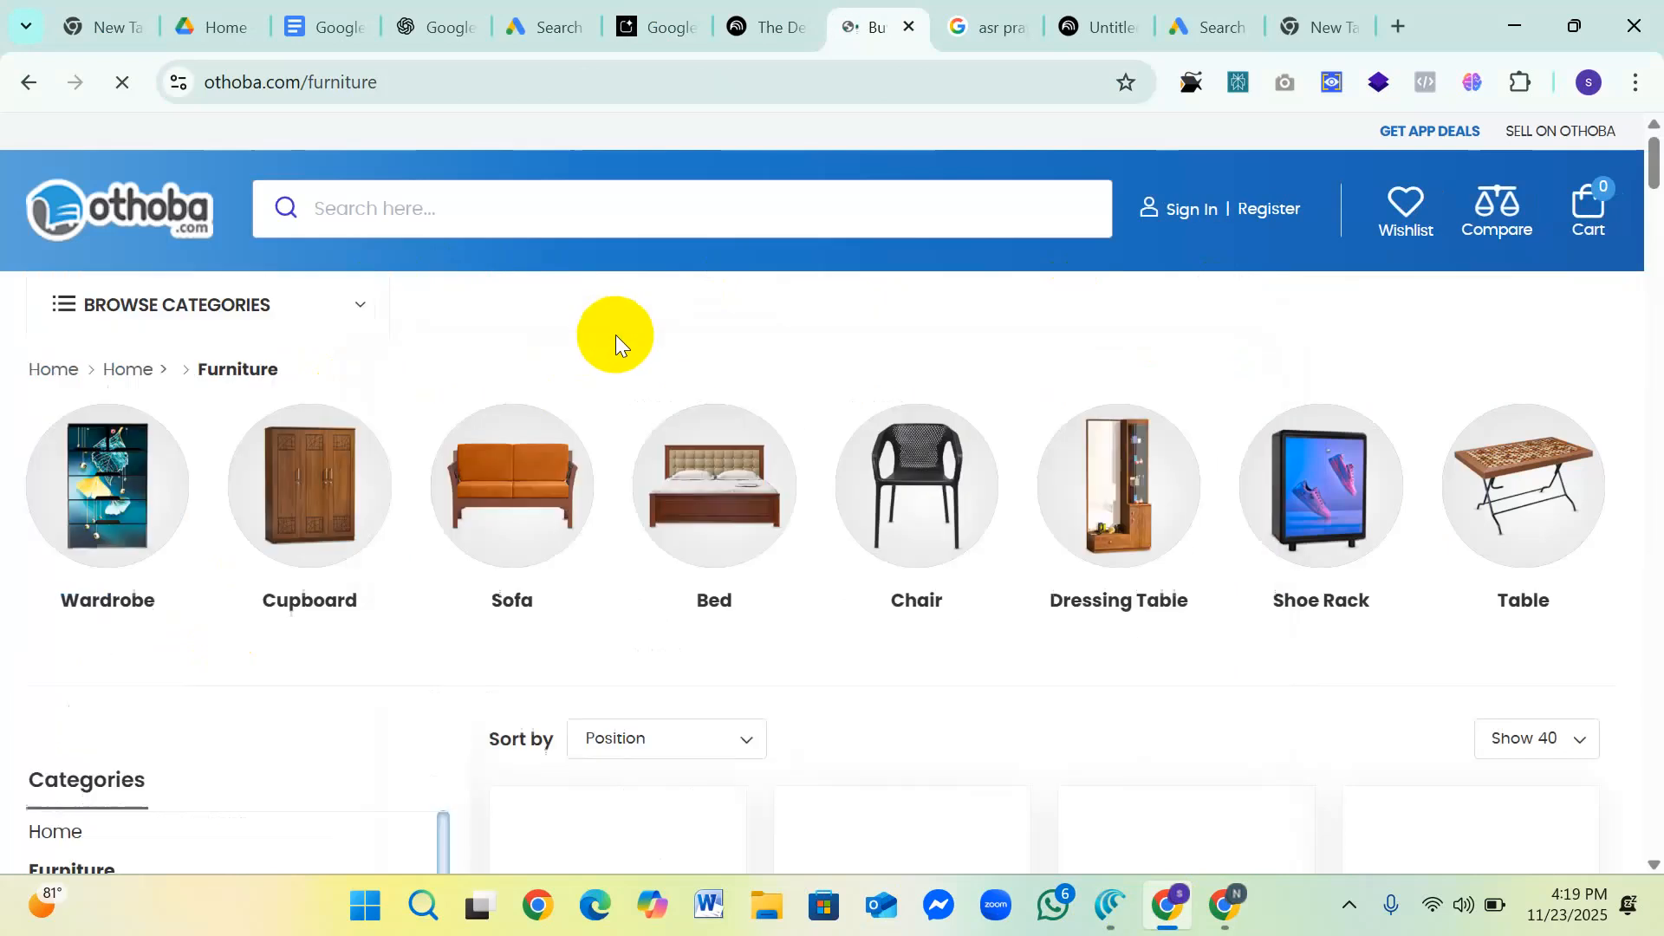
left_click_drag(182, 601, 55, 607)
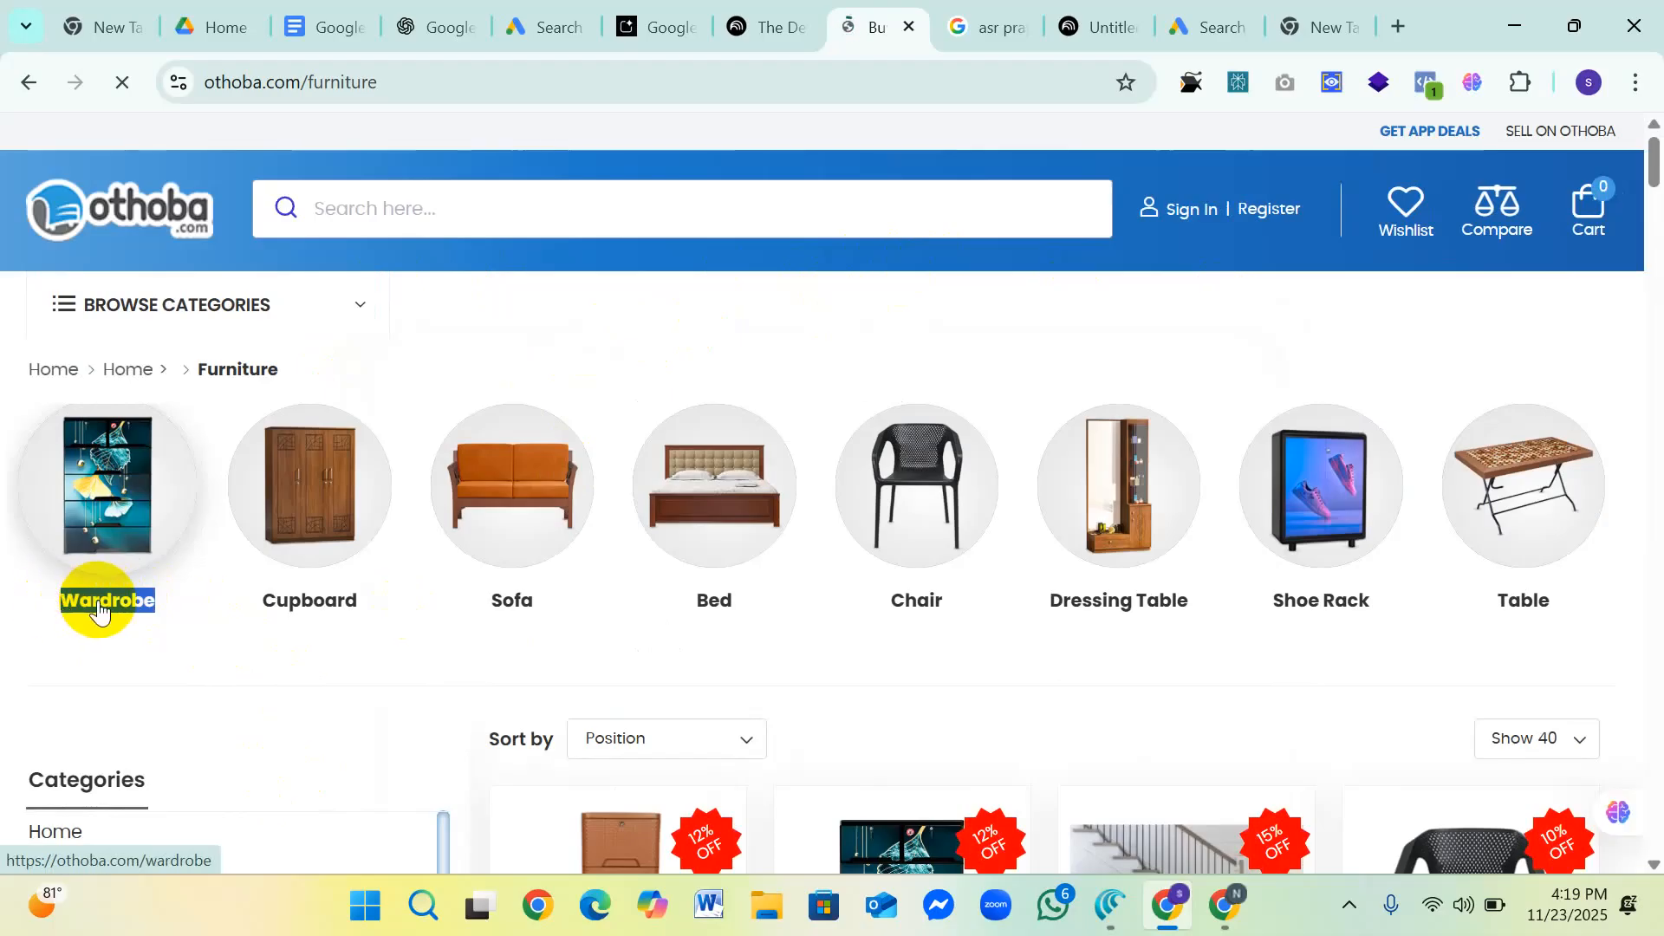
right_click(97, 601)
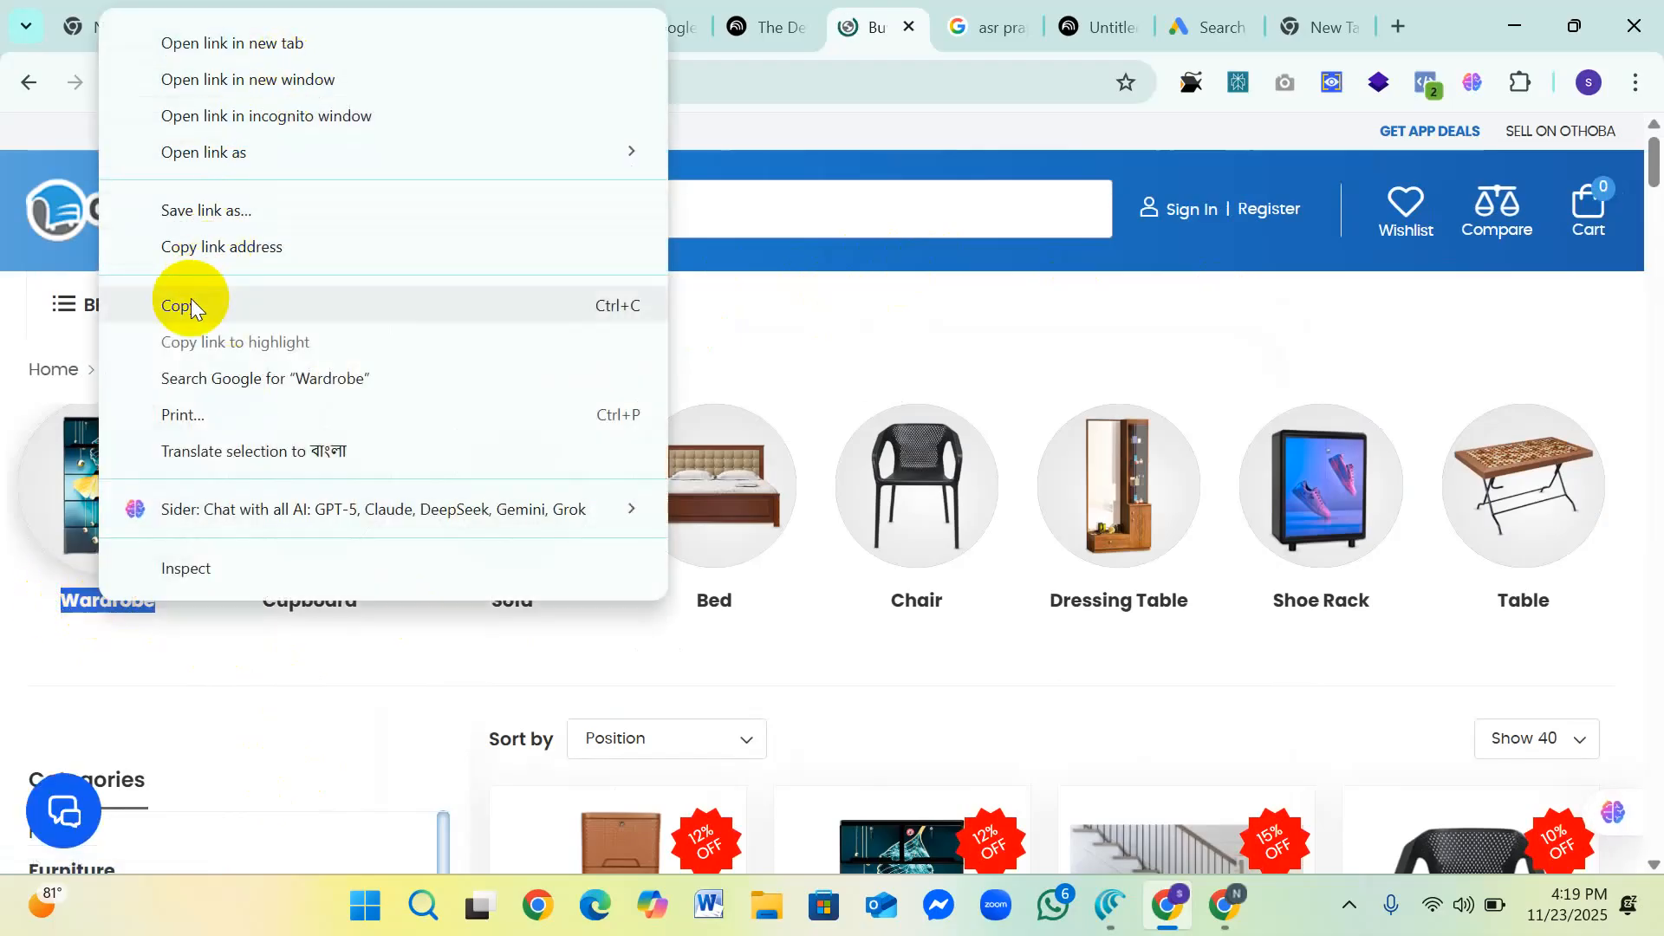
left_click(185, 304)
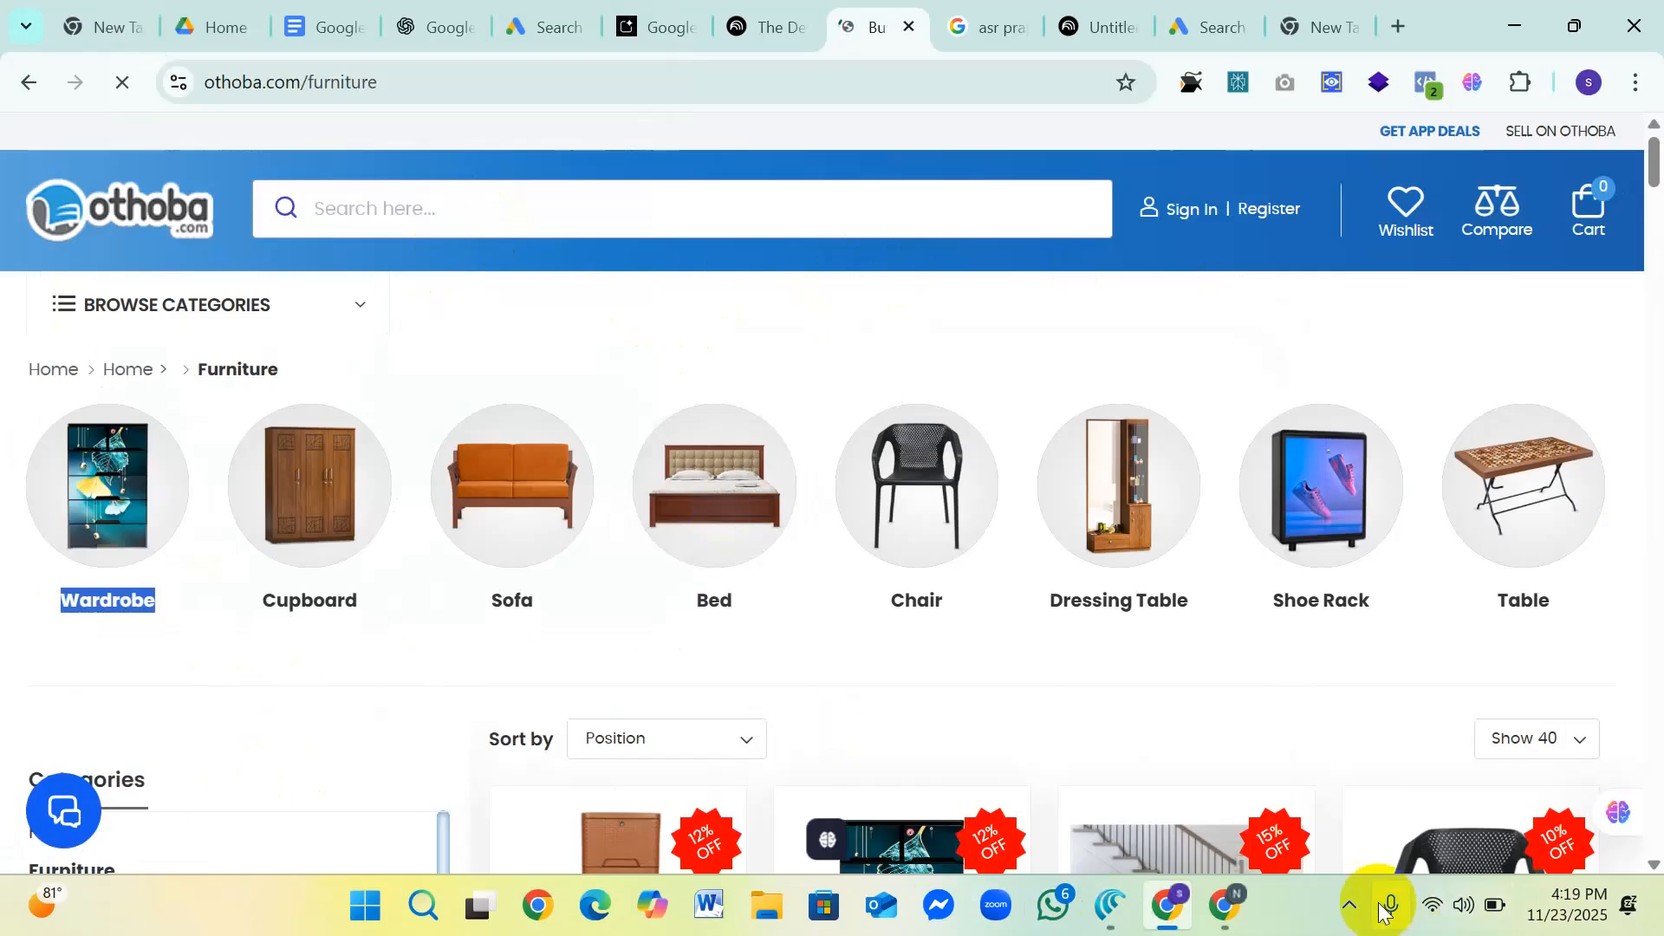
Step: Return to the Keyword Planner window, enter Wardrobe as the related product and get the keyword results
left_click(1176, 908)
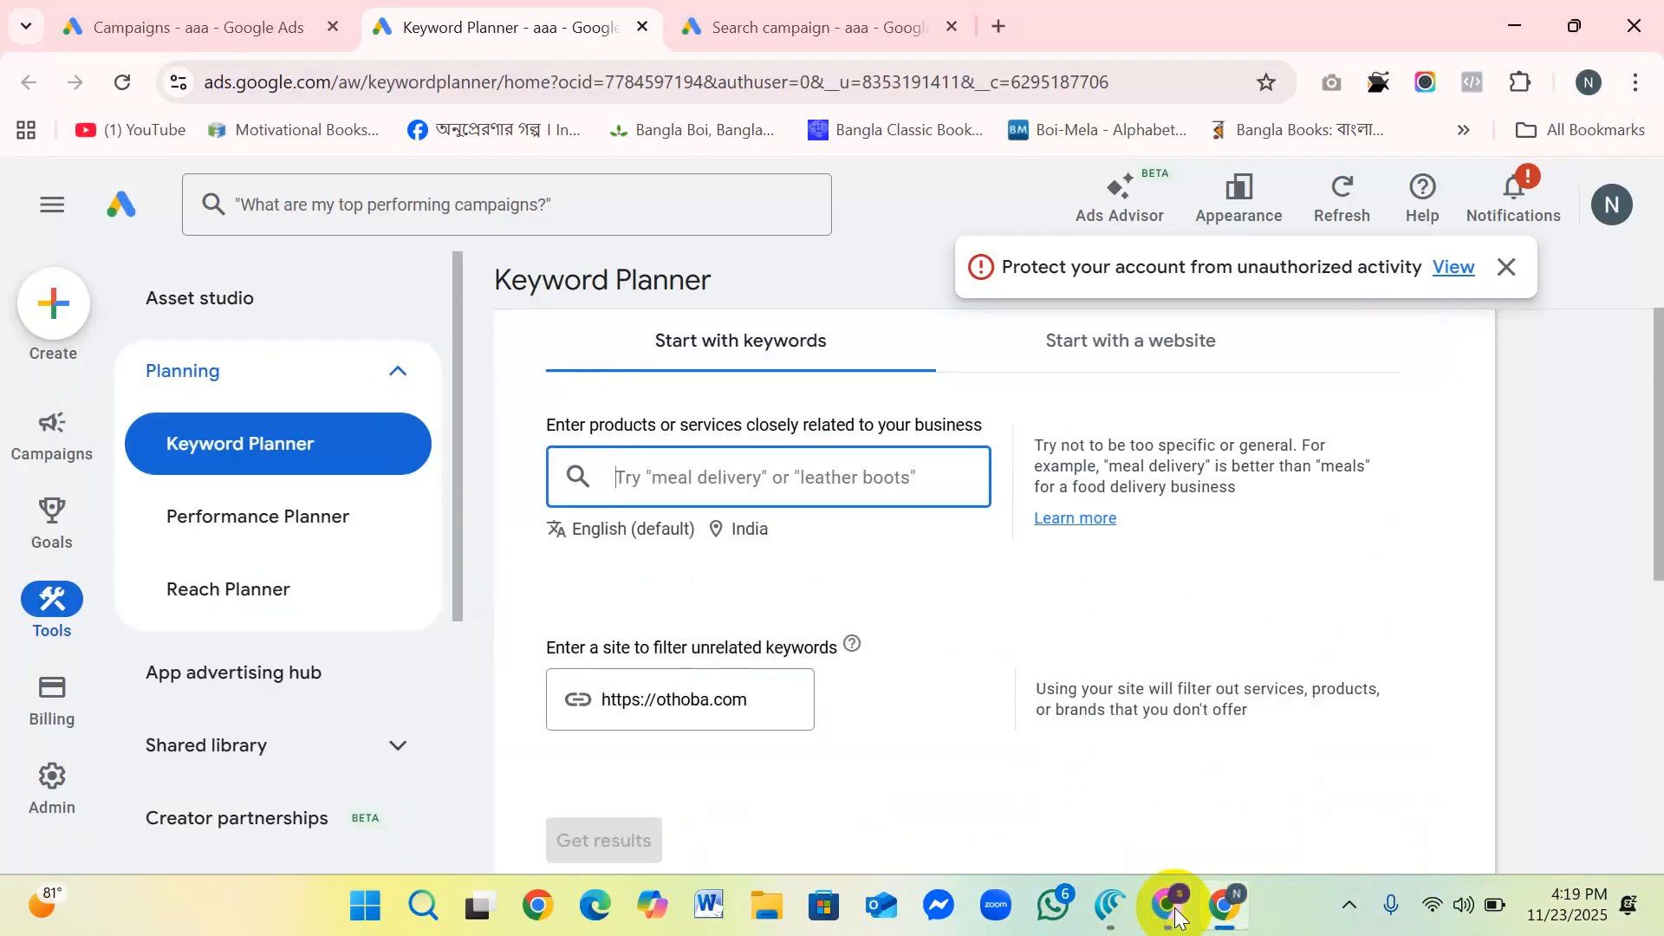
right_click(624, 476)
left_click(689, 520)
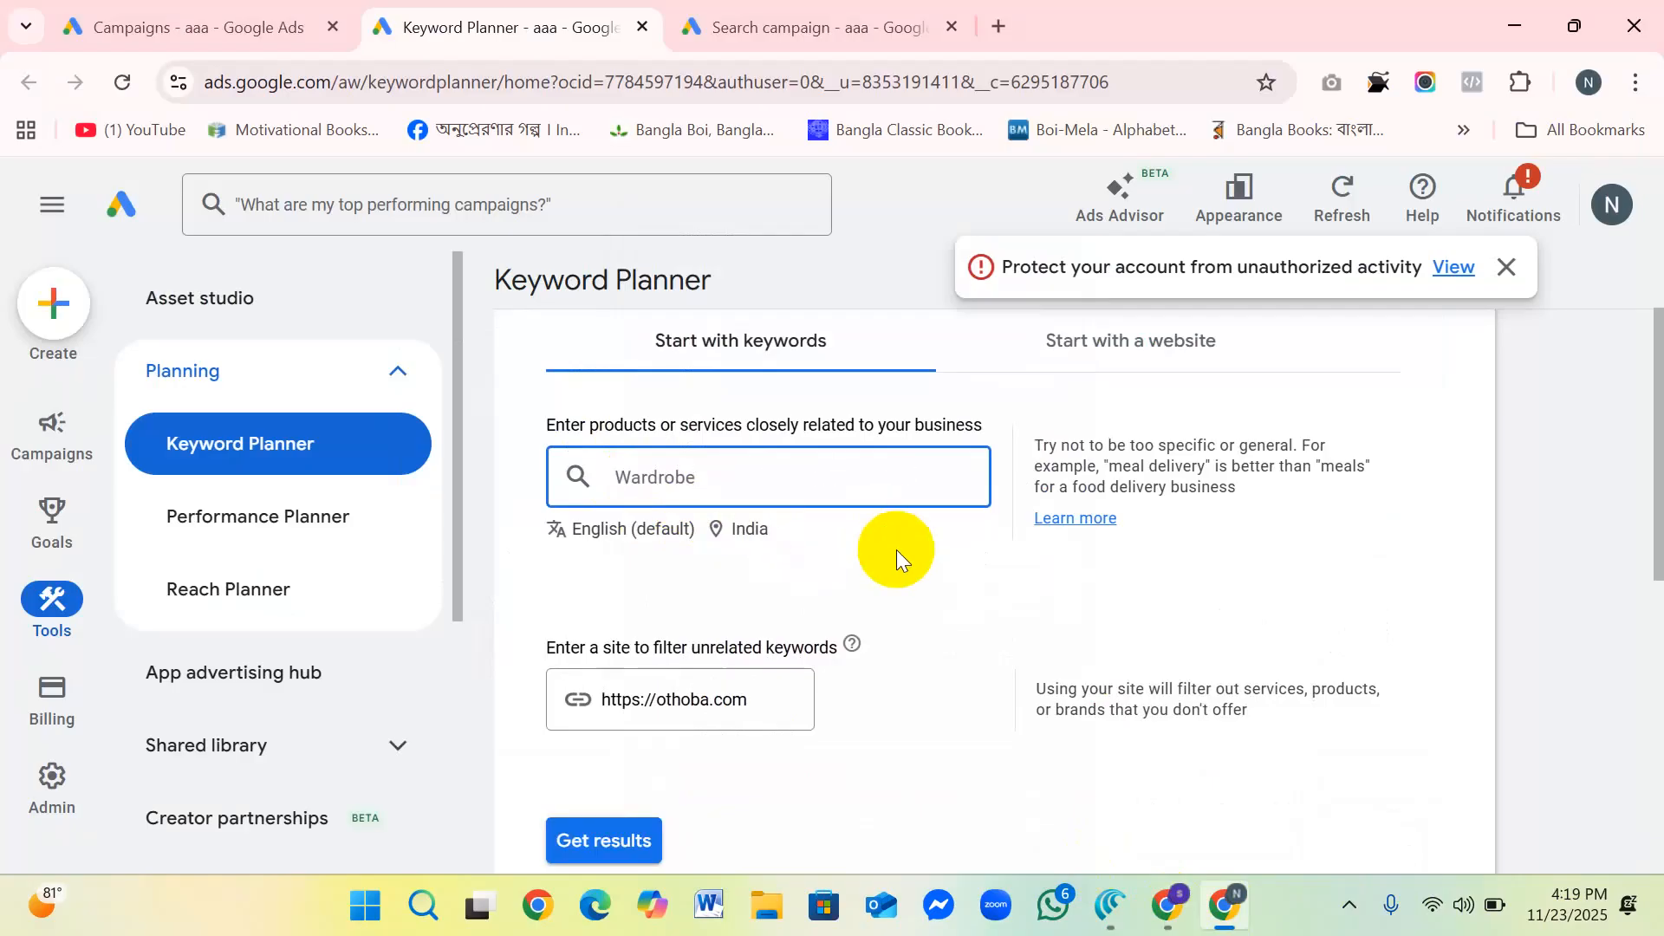
left_click(711, 479)
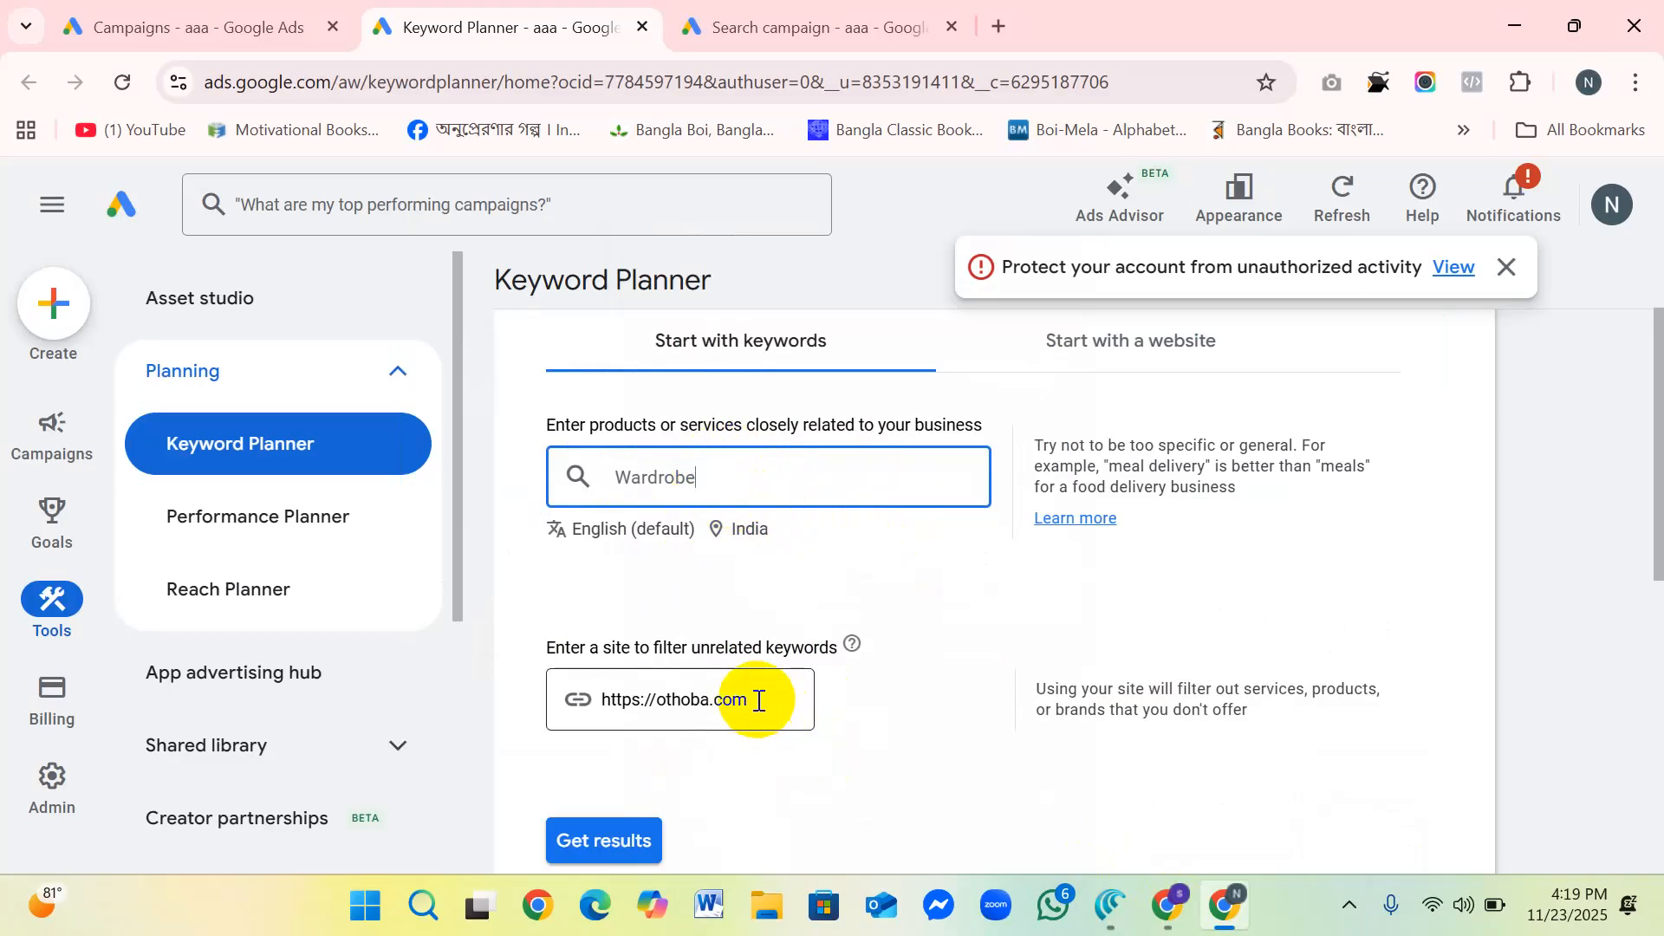
scroll(694, 503, "down", 3)
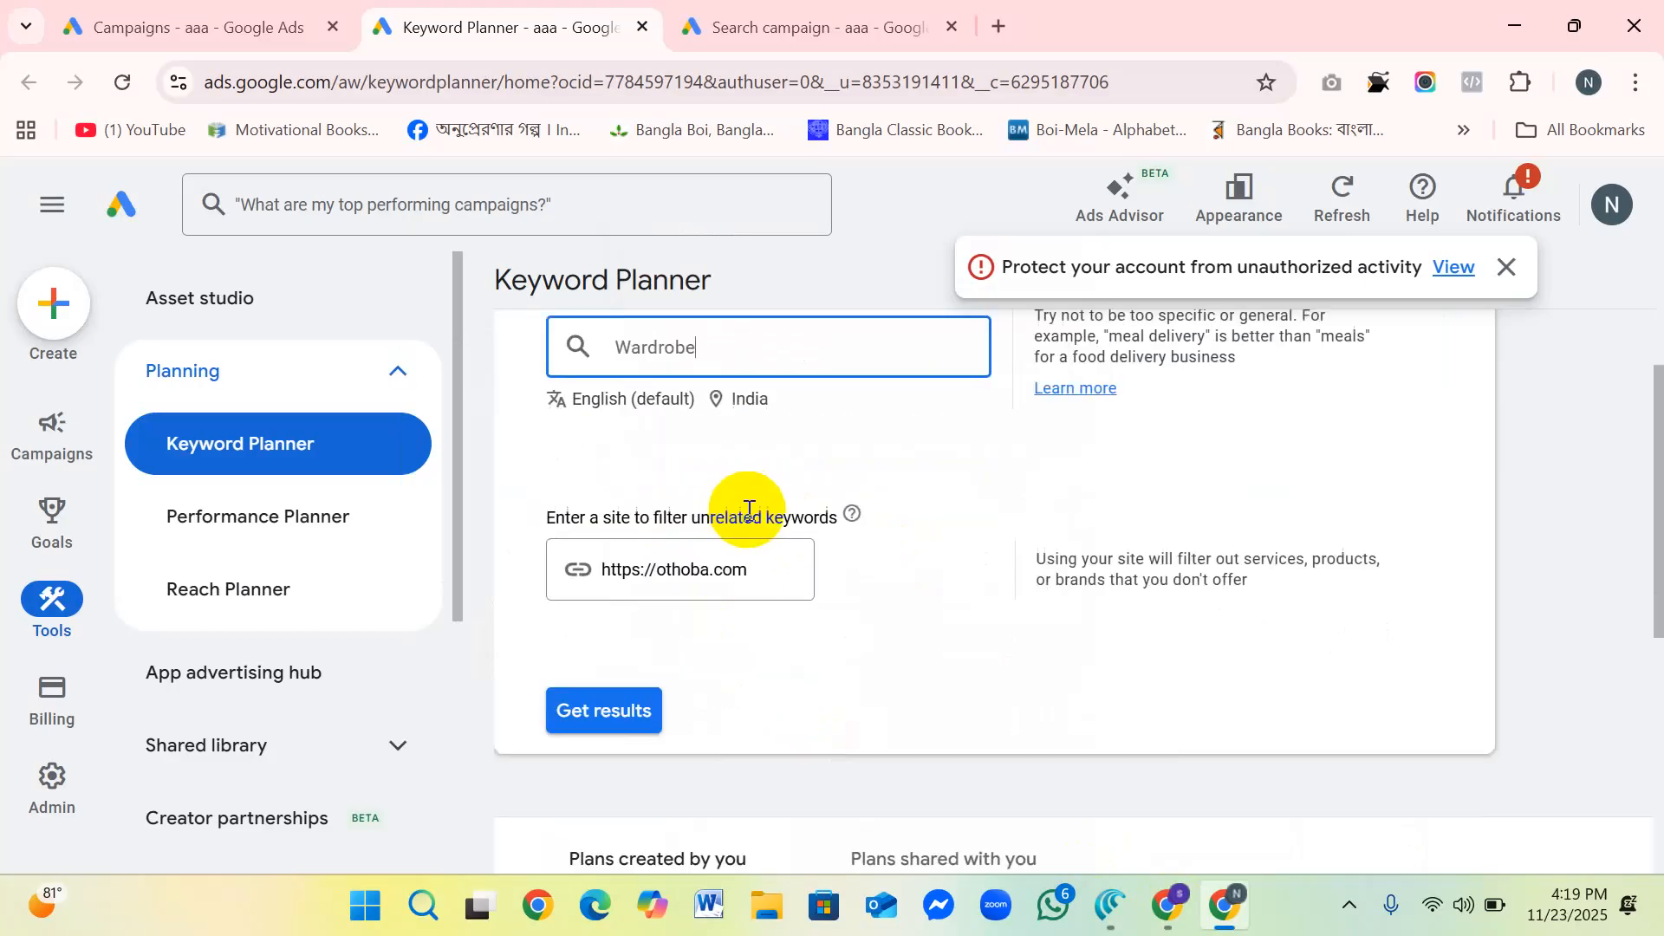
left_click(597, 583)
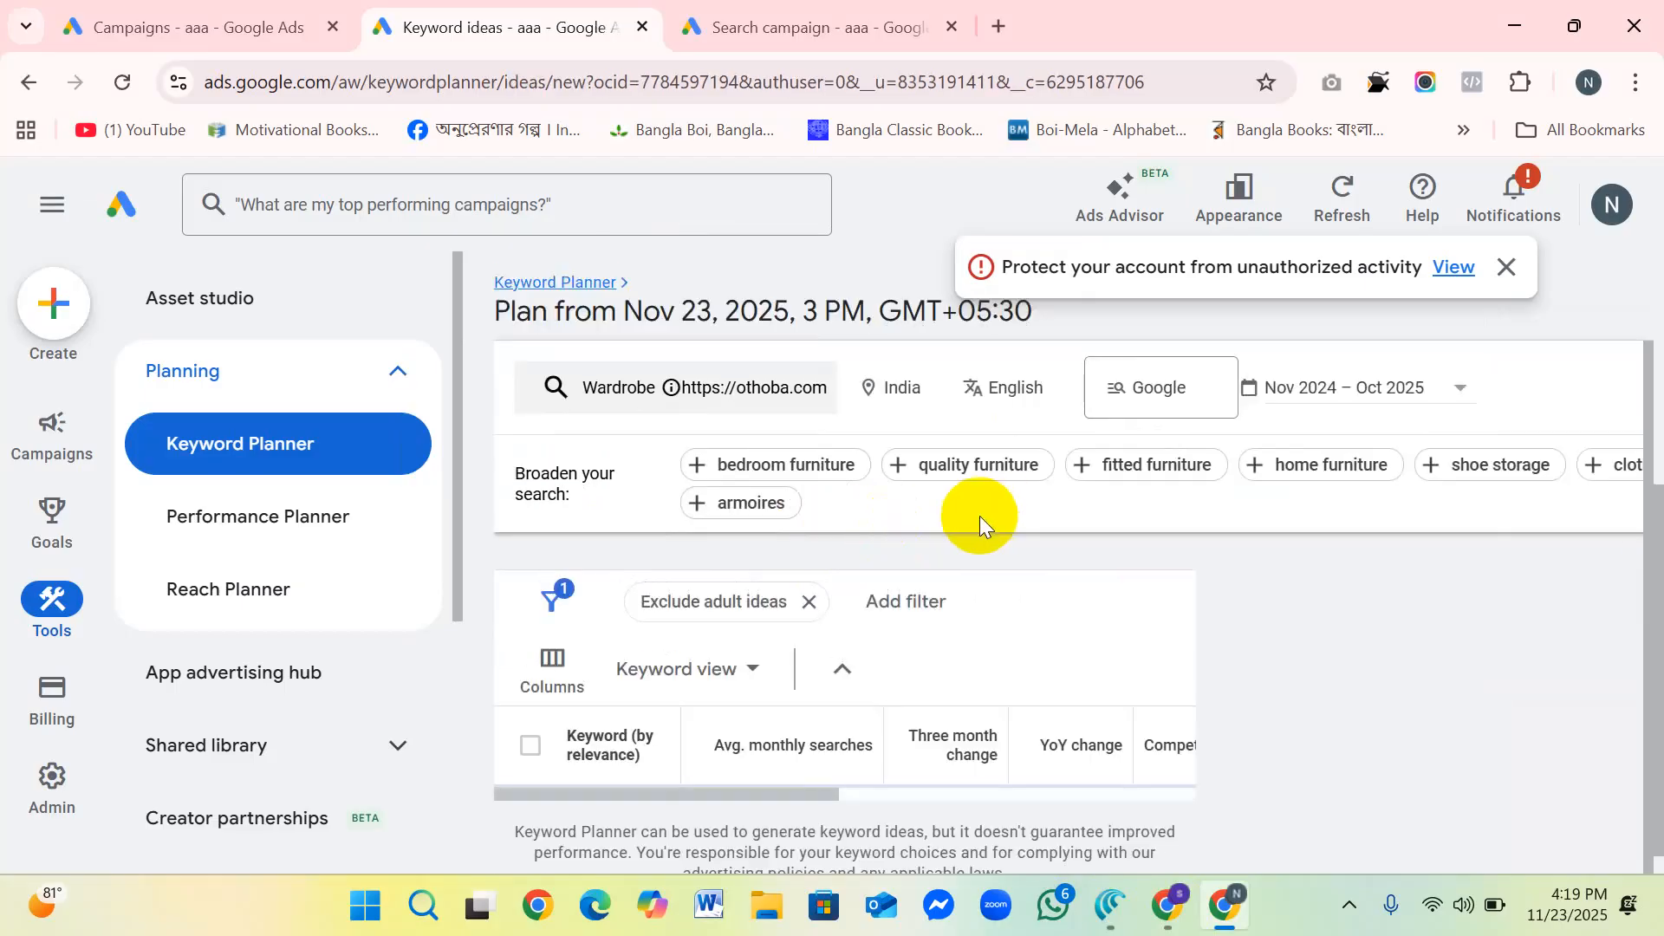
Step: Dismiss the account protection notice and set the keyword ideas table to show 100 rows
scroll(844, 564, "down", 2)
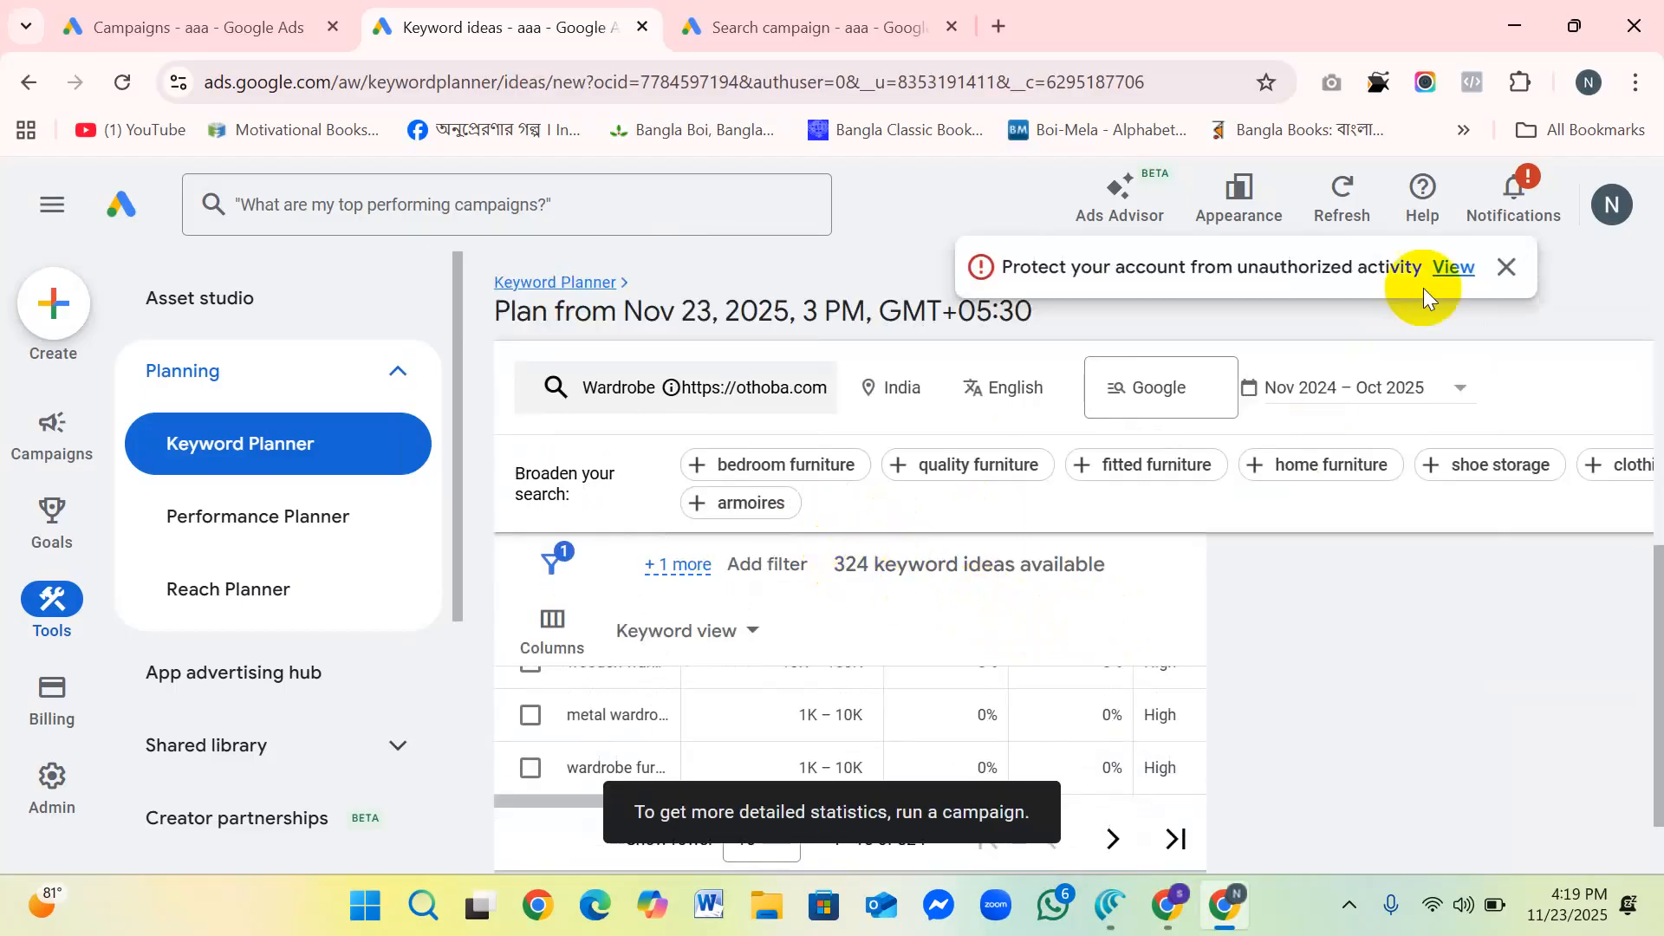
left_click(1508, 274)
scroll(969, 590, "down", 2)
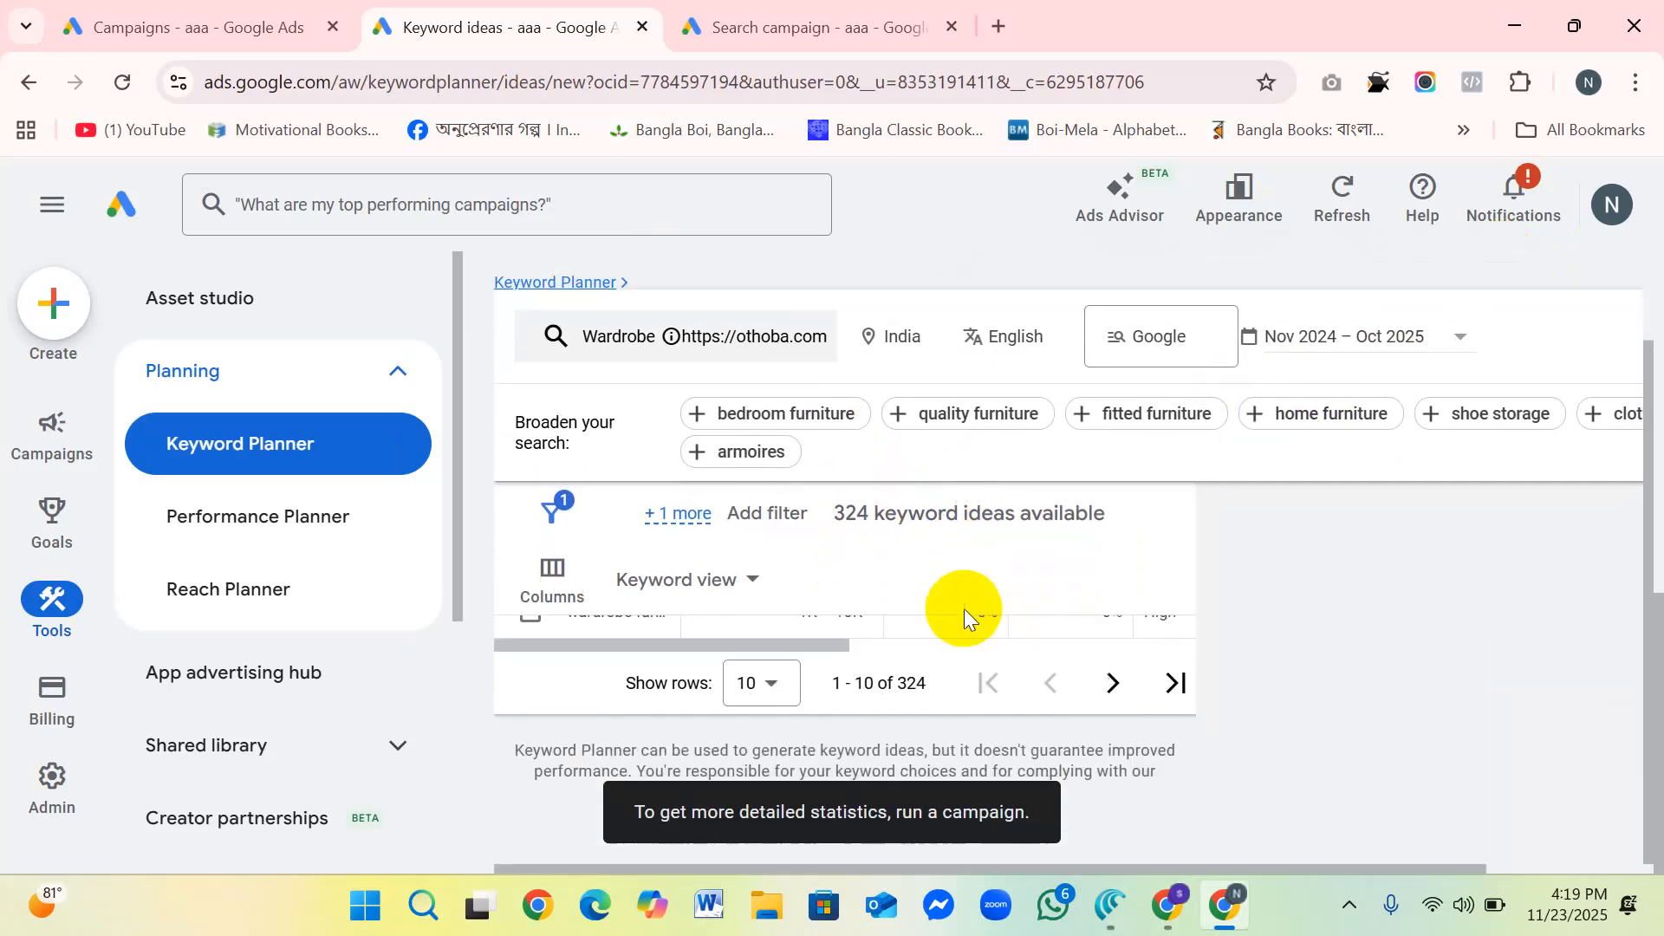
scroll(898, 632, "up", 1)
scroll(918, 622, "up", 1)
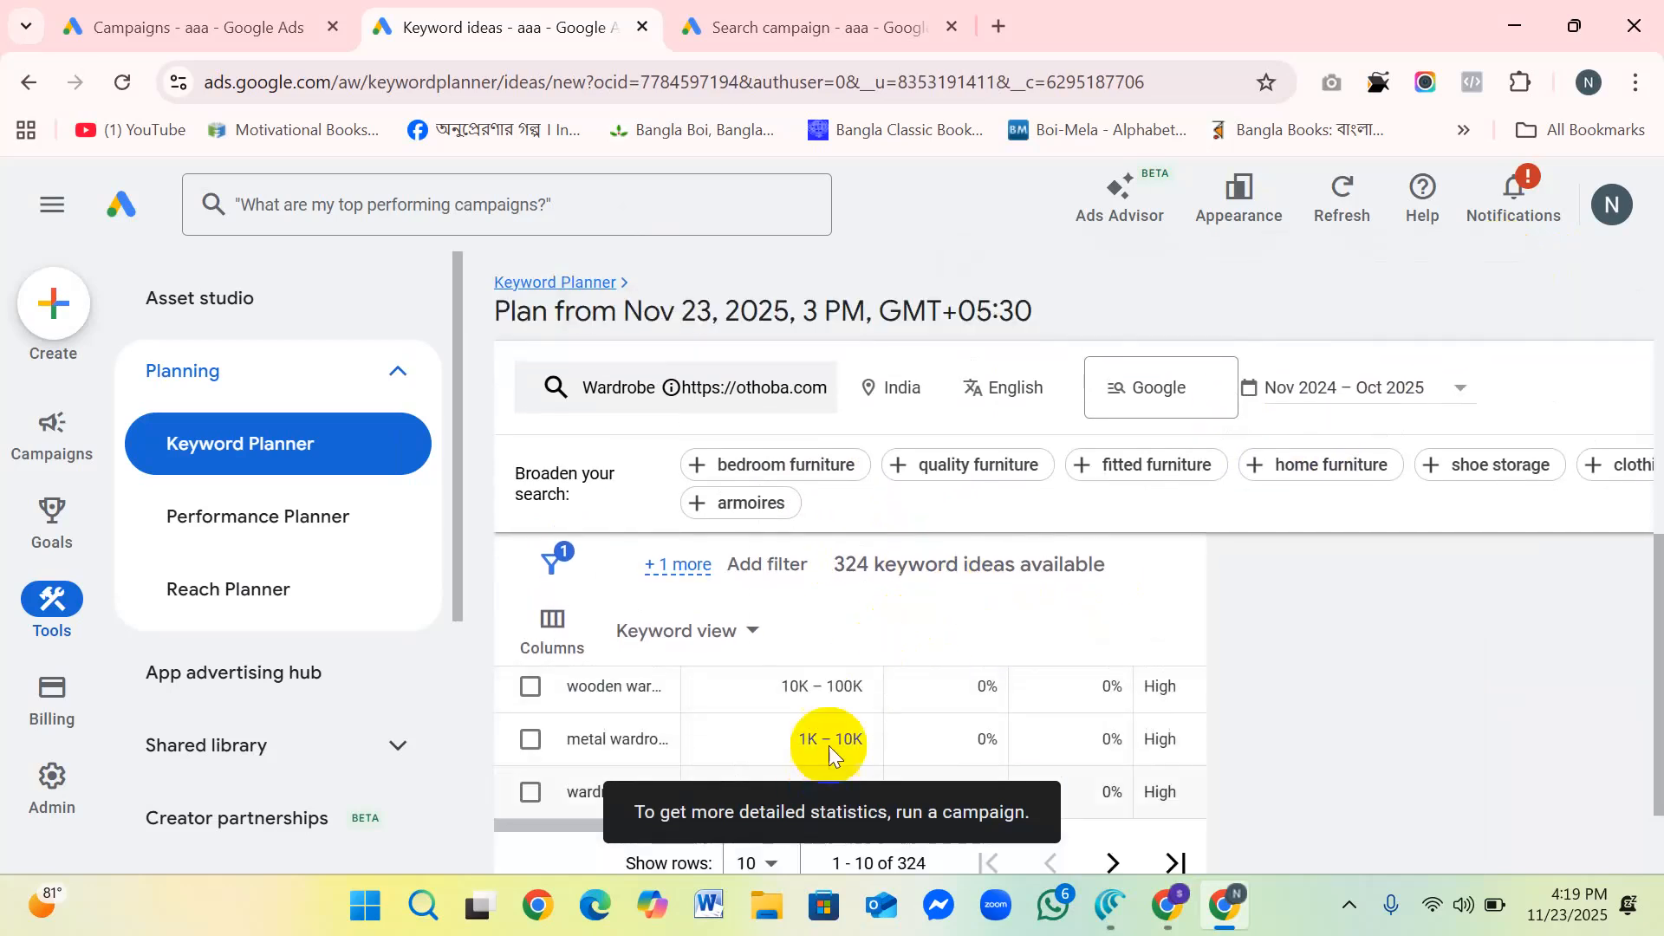
scroll(881, 693, "down", 2)
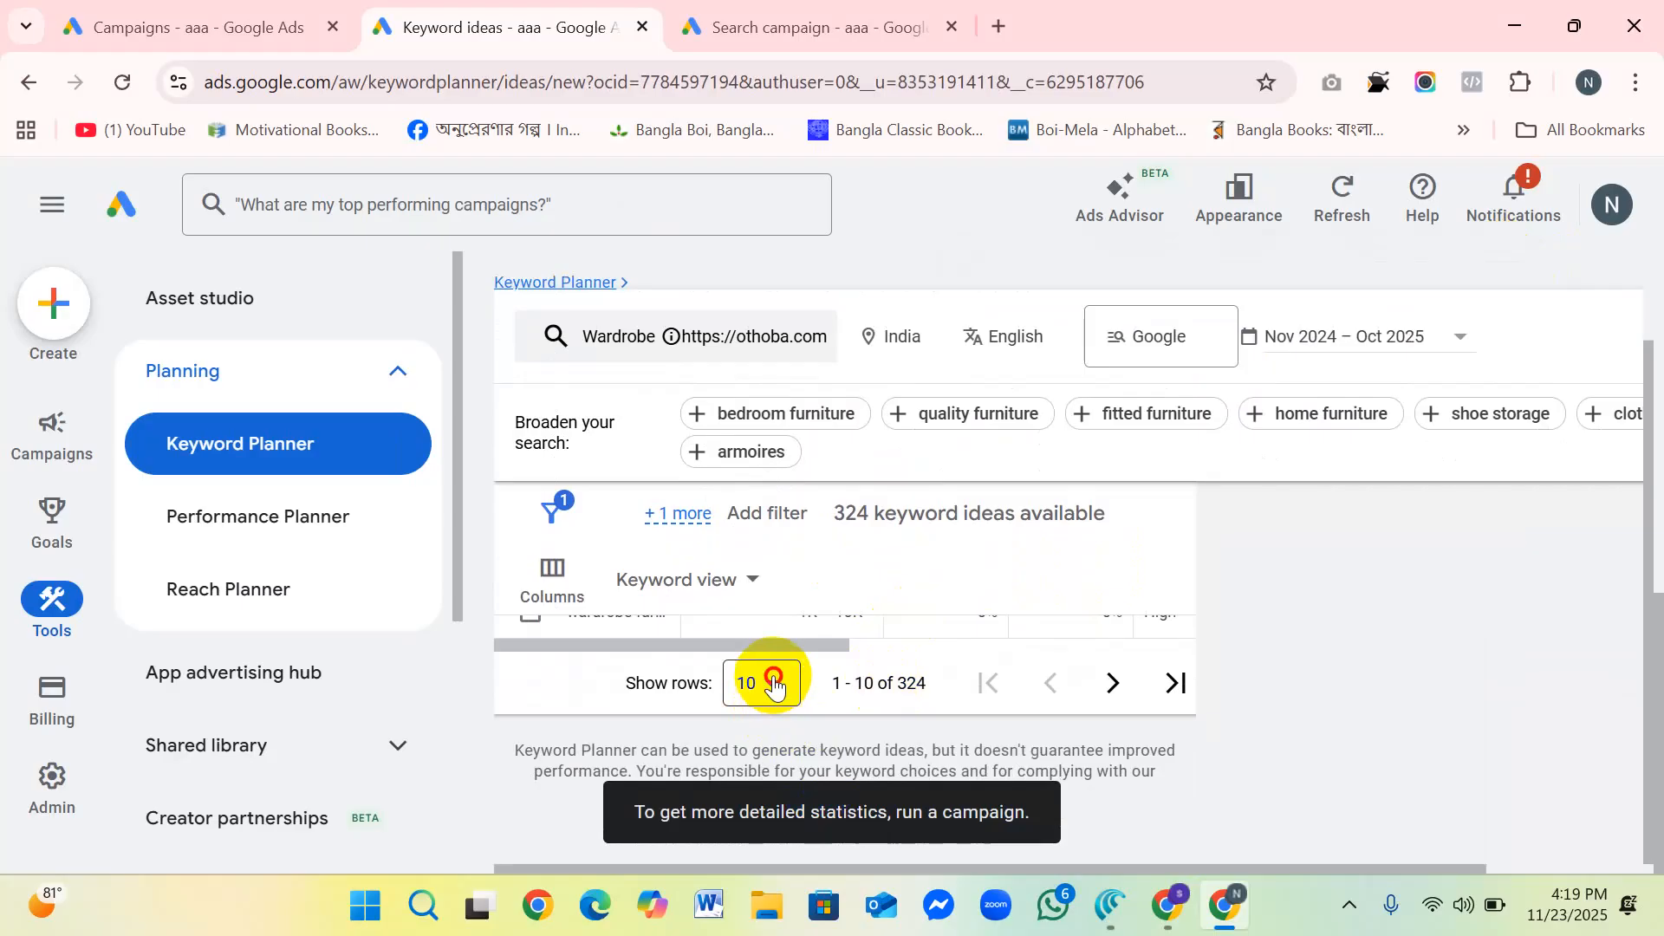
left_click(774, 685)
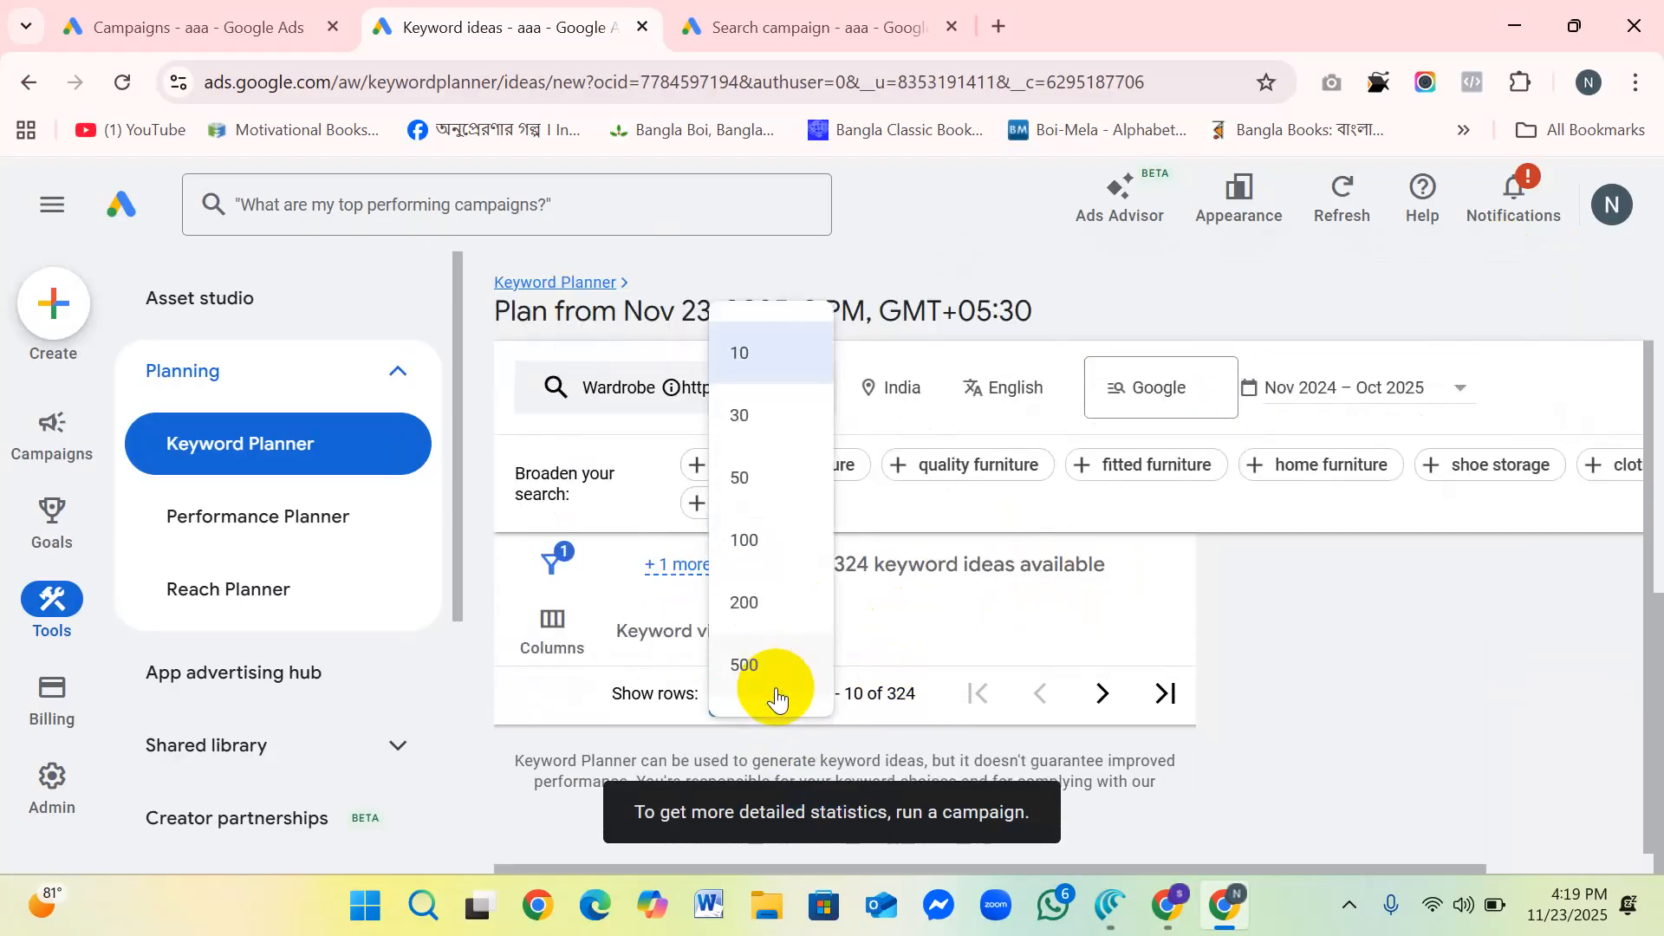
left_click(745, 544)
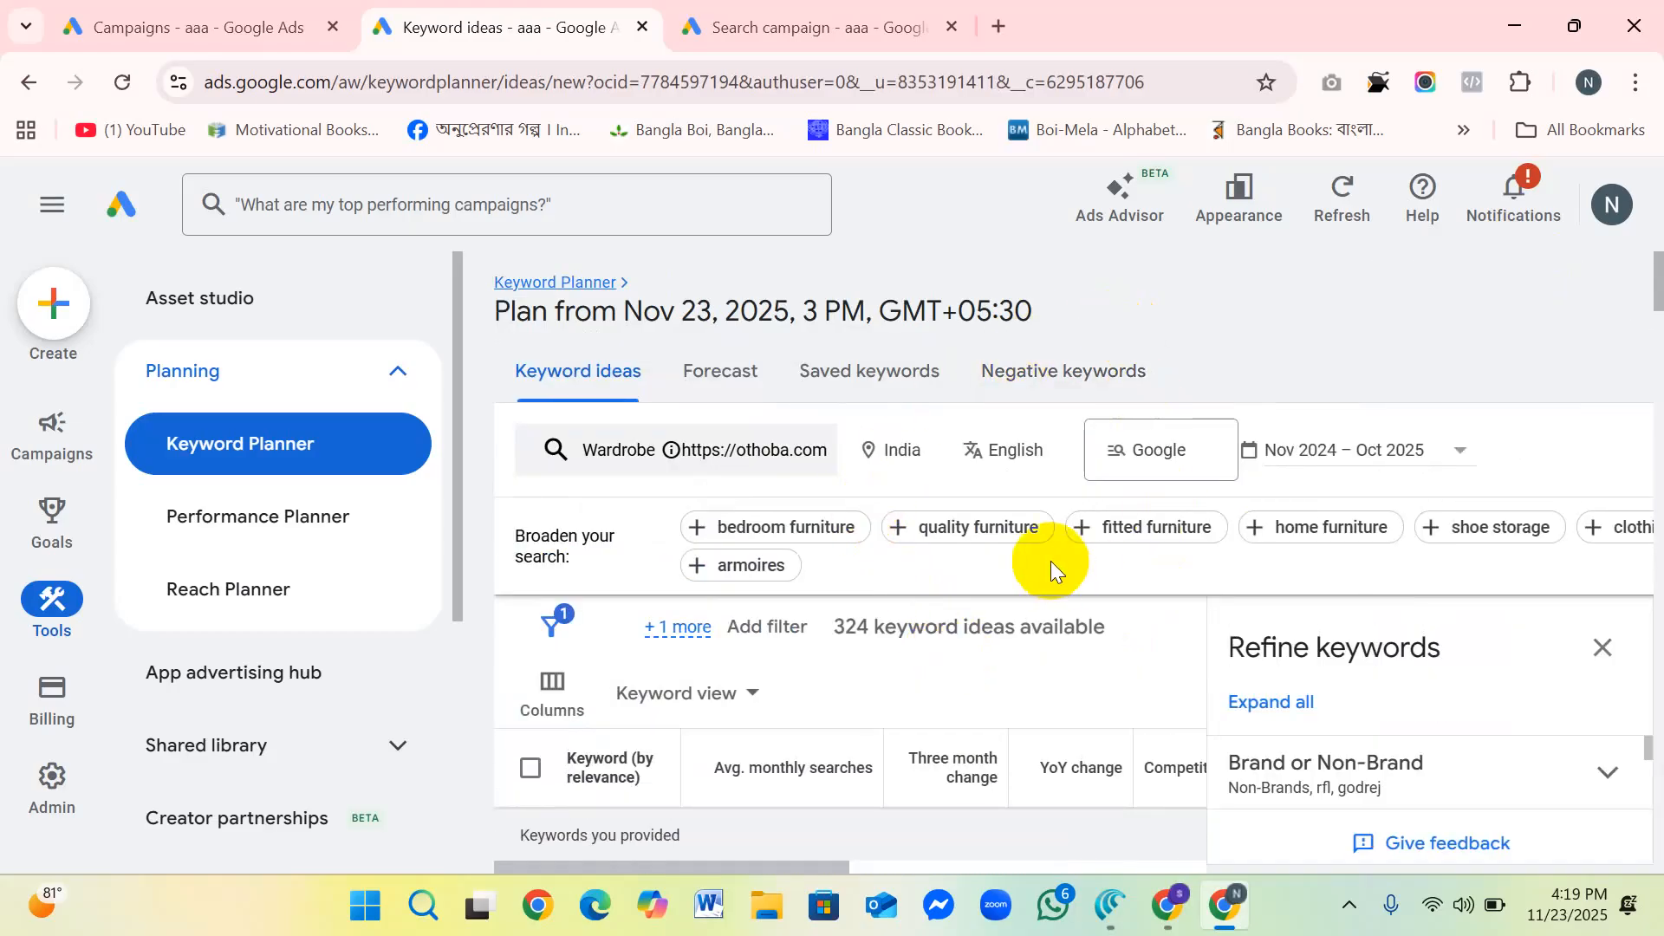
Step: Examine the keyword ideas for Wardrobe, comparing their average monthly searches, changes and competition levels
scroll(981, 648, "down", 3)
scroll(840, 667, "down", 3)
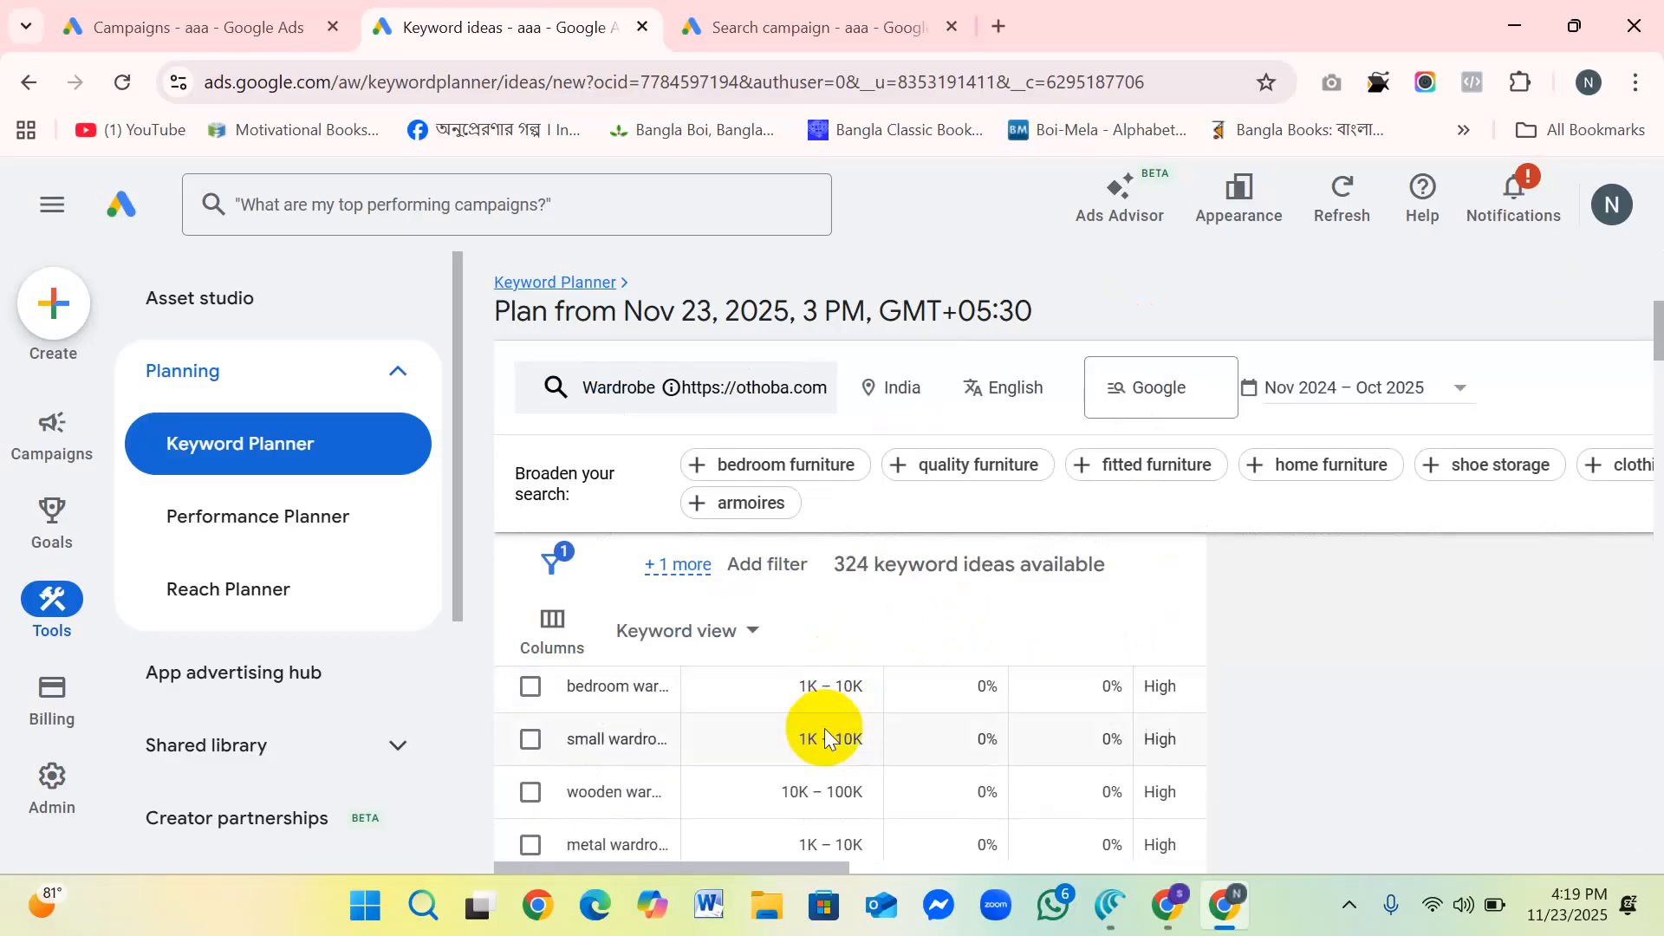
scroll(838, 744, "down", 1)
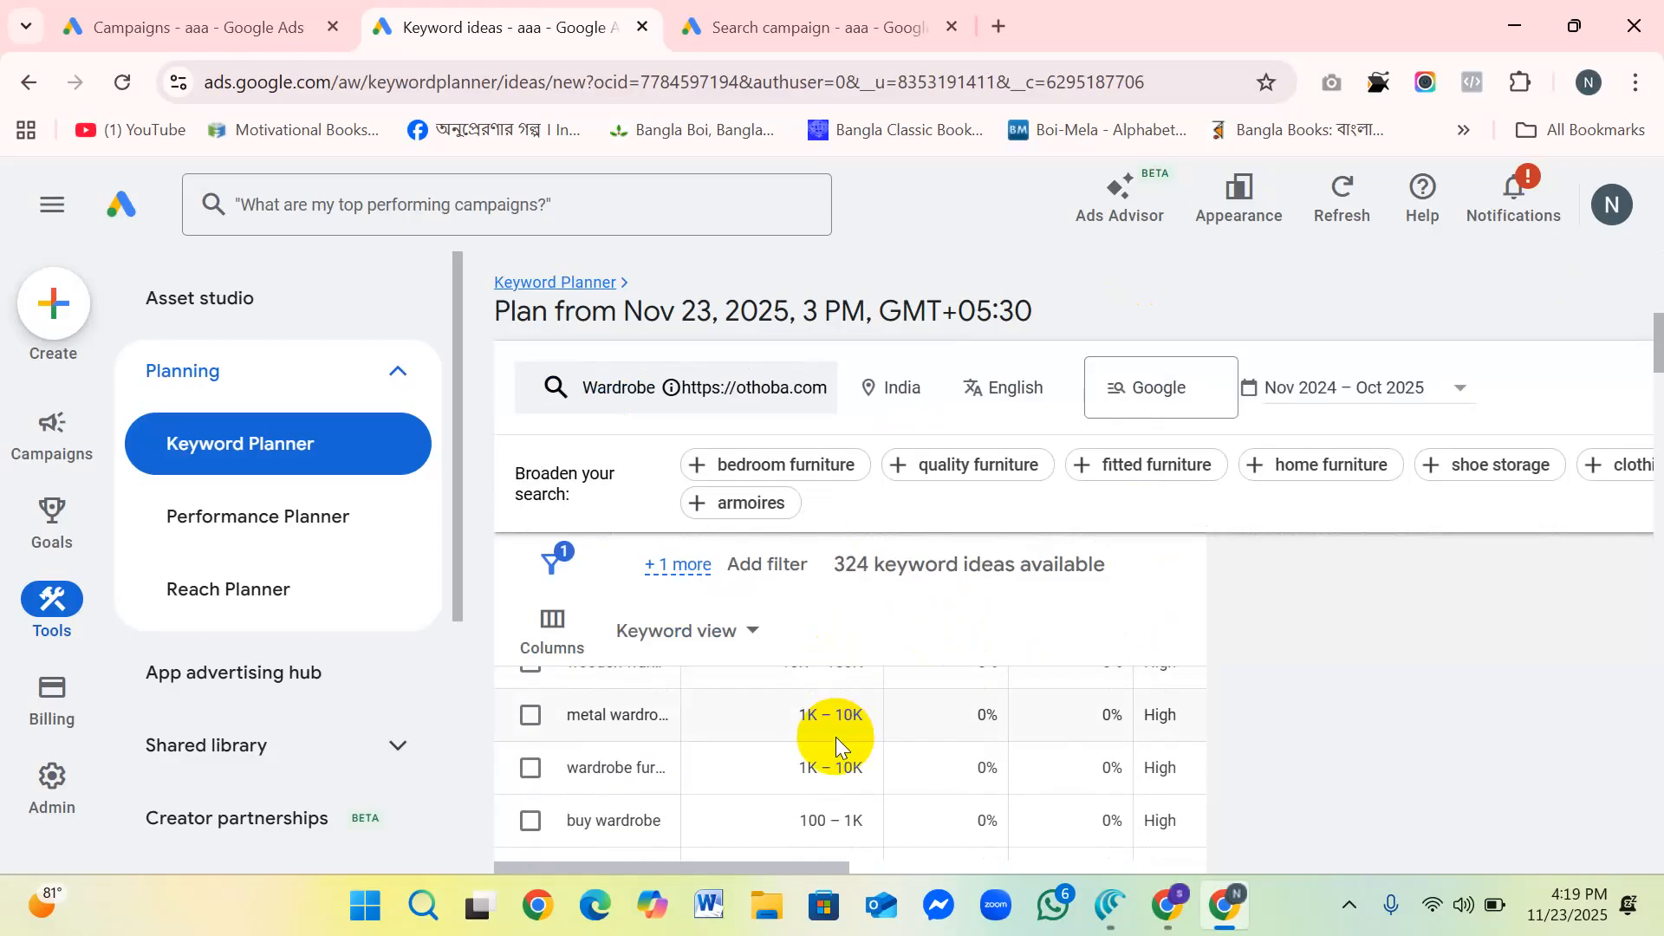
scroll(778, 737, "up", 5)
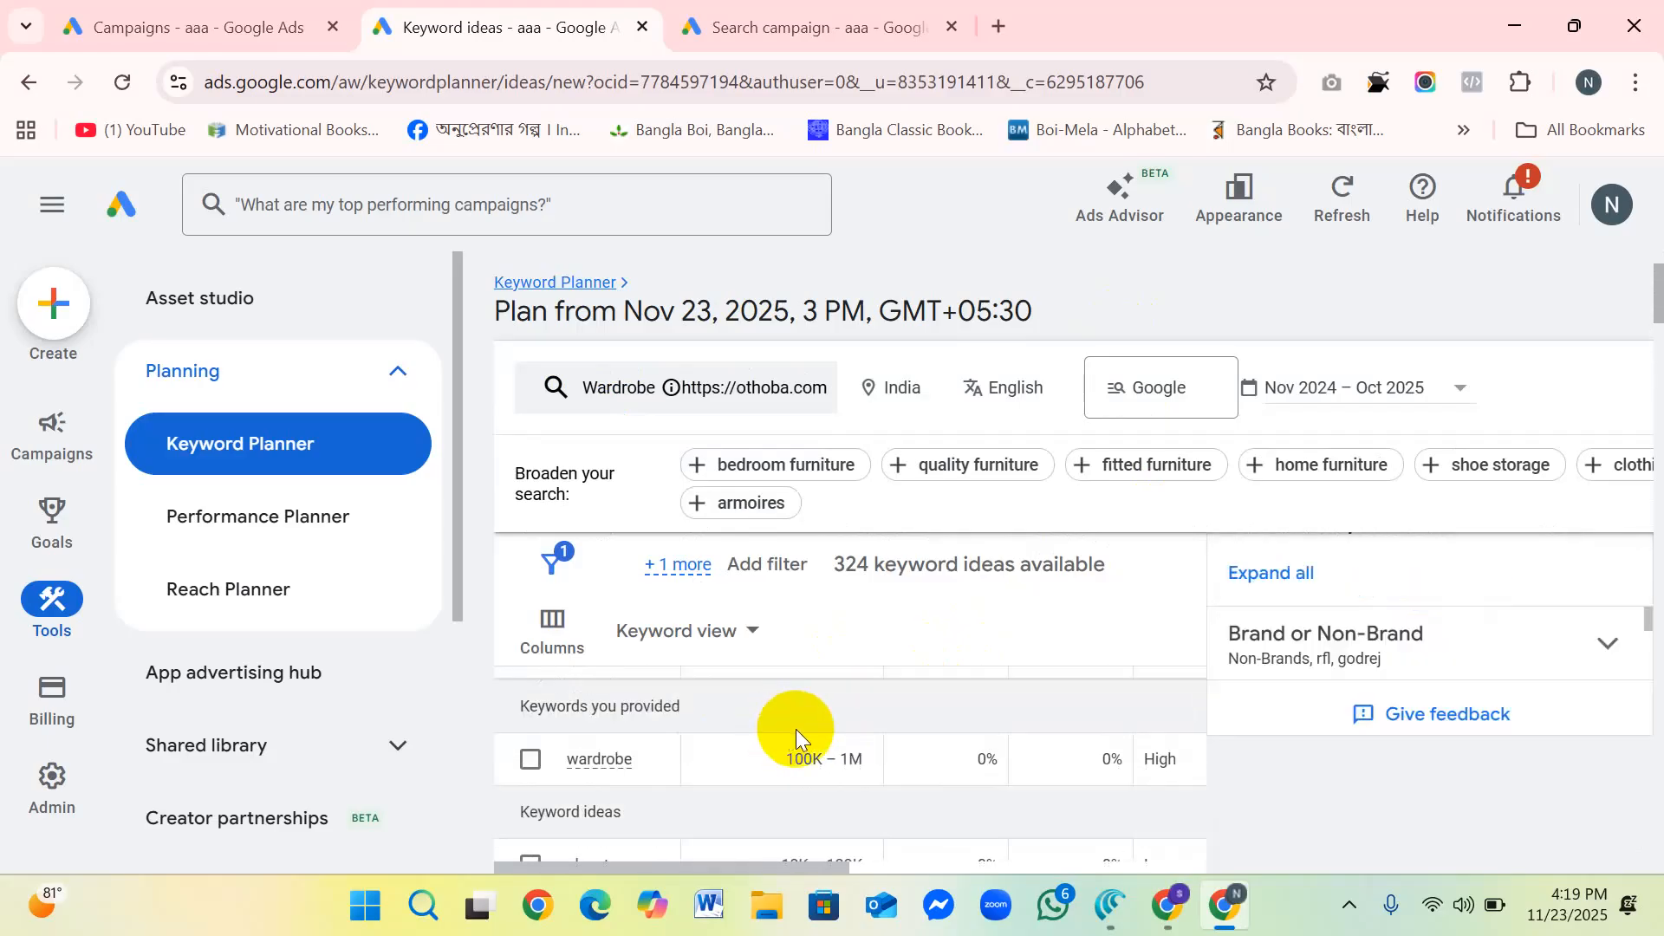
scroll(796, 736, "down", 5)
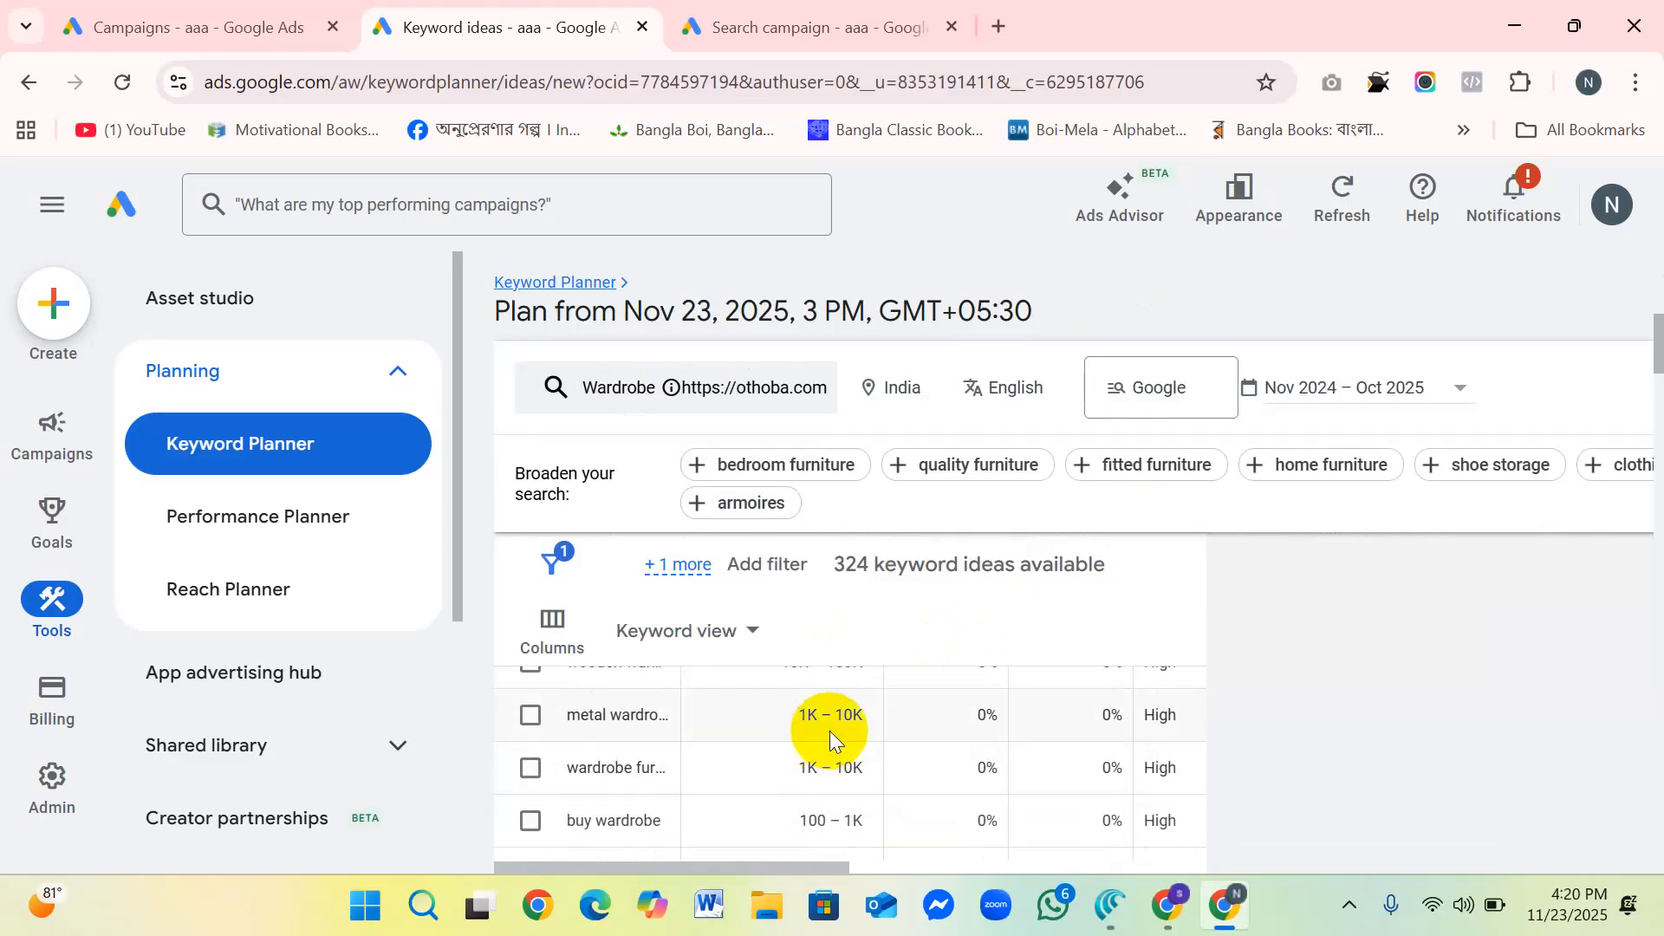
scroll(709, 719, "down", 1)
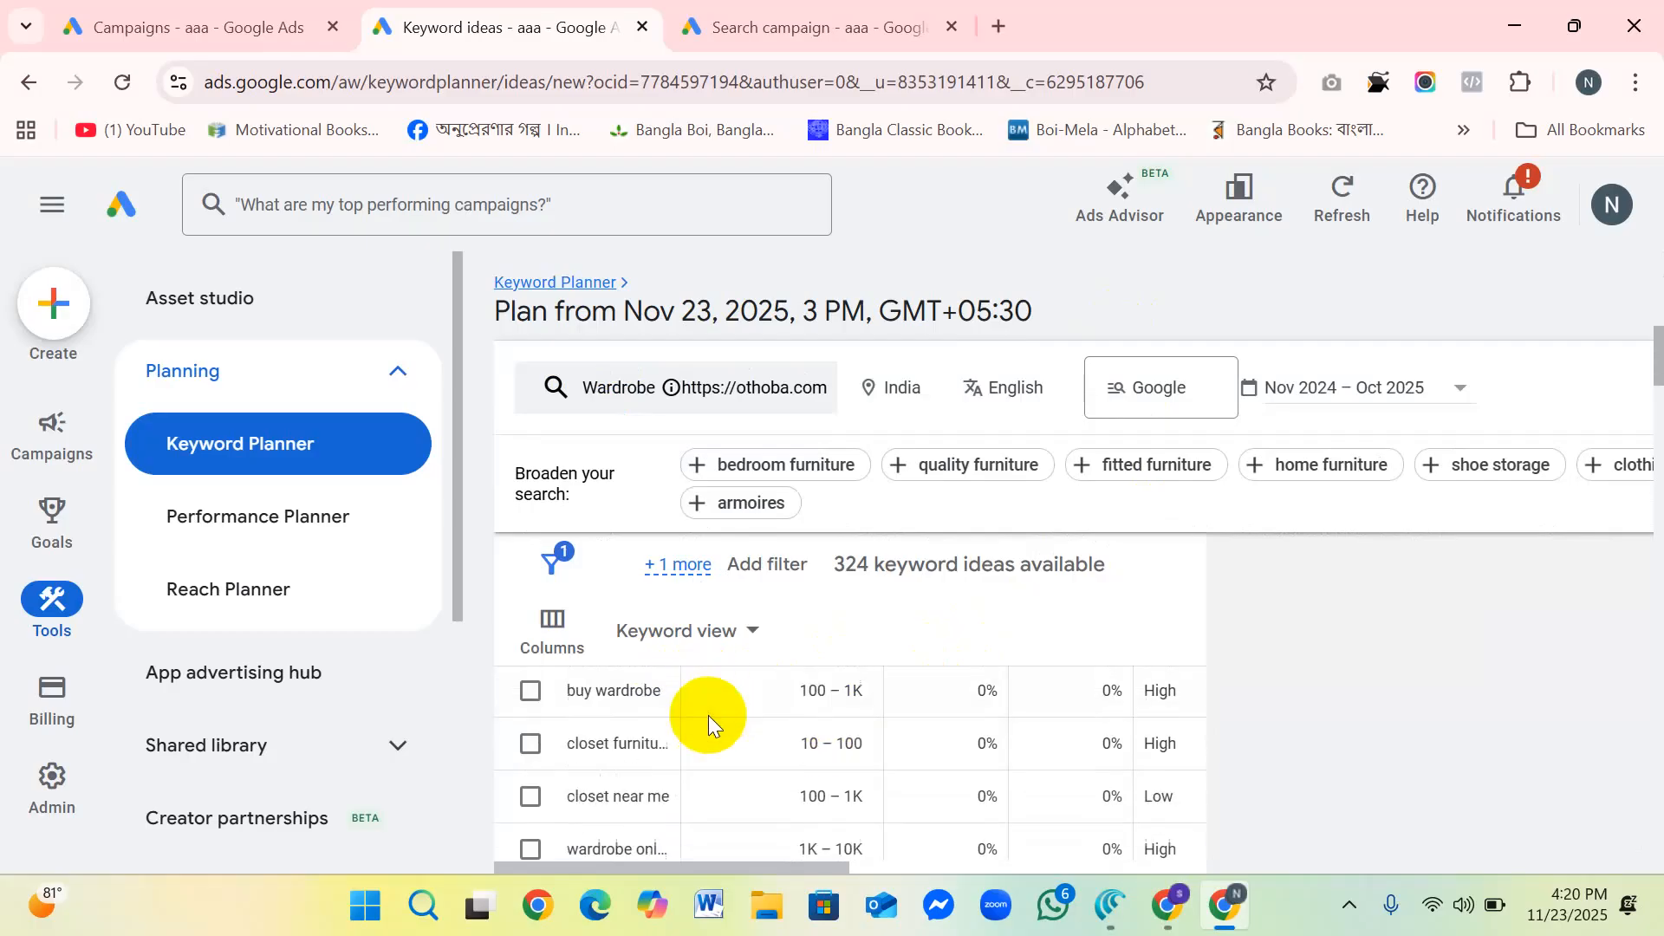
scroll(775, 754, "down", 3)
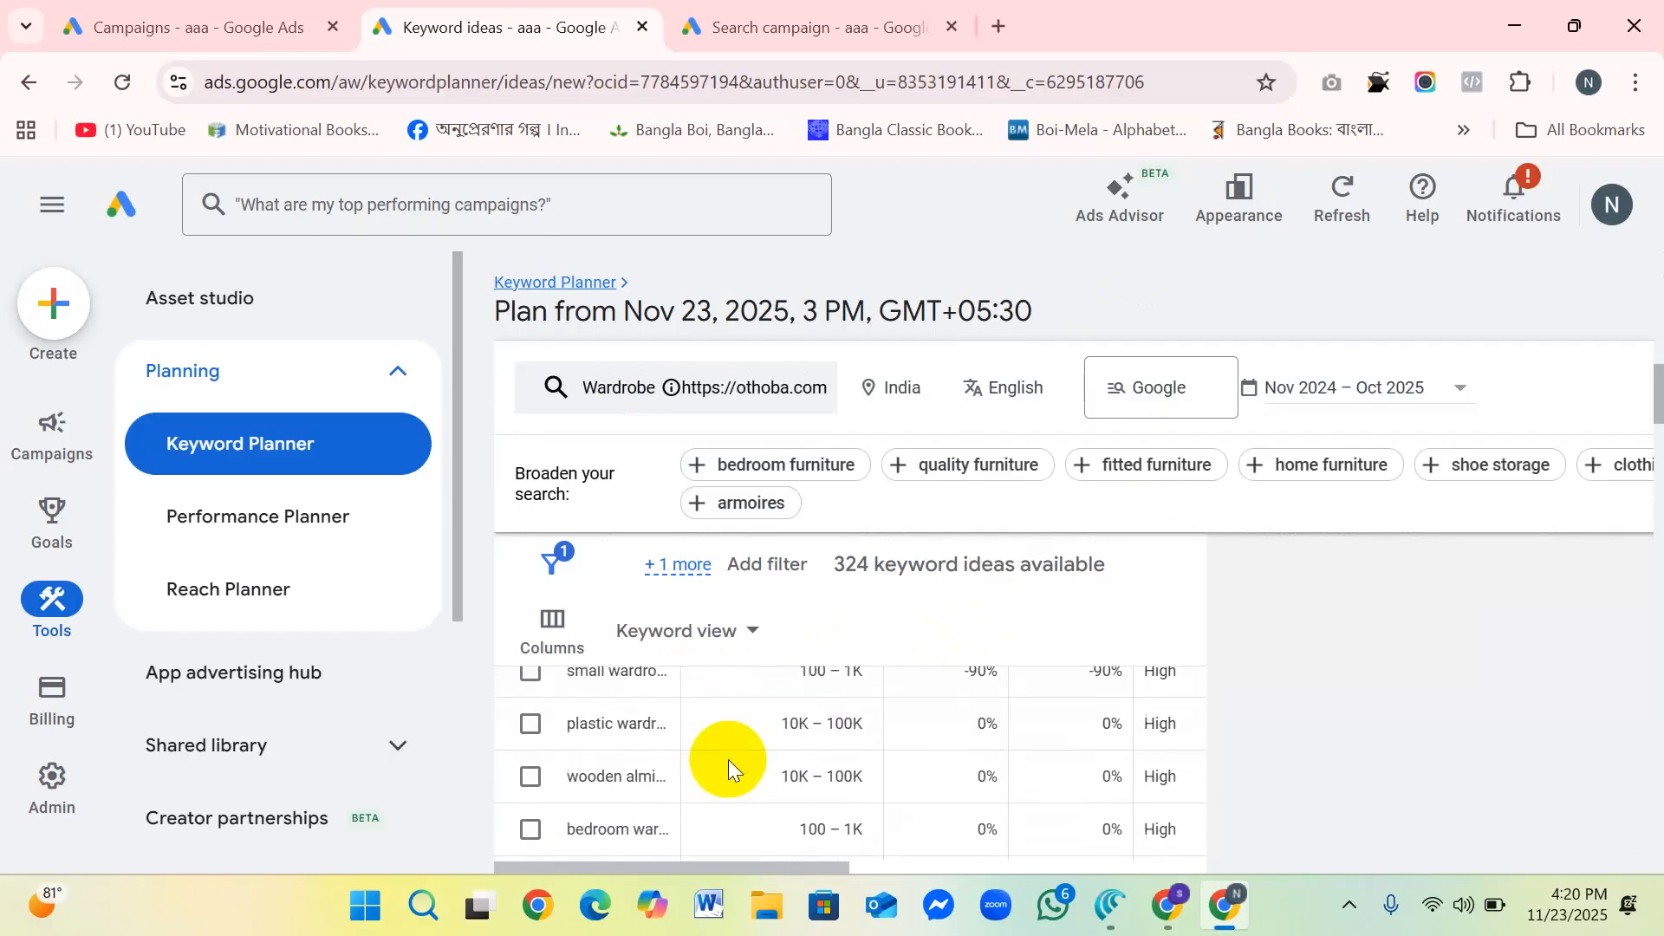
scroll(697, 720, "up", 10)
scroll(892, 698, "down", 1)
scroll(889, 706, "up", 1)
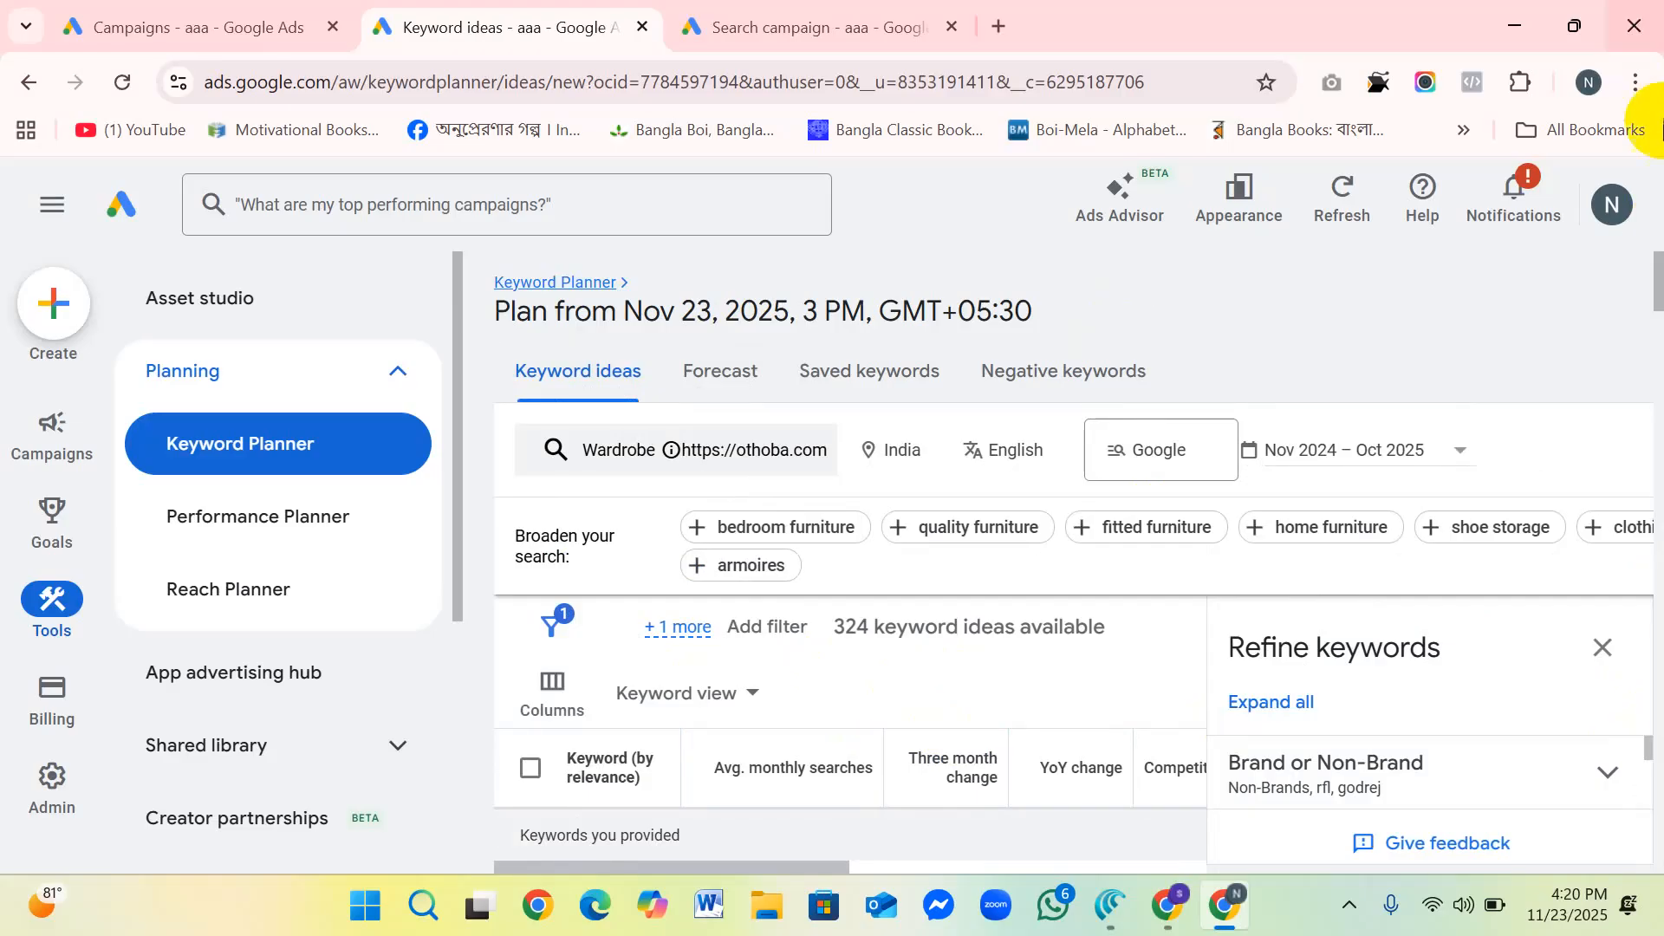
left_click_drag(1657, 279, 1644, 327)
scroll(813, 732, "down", 2)
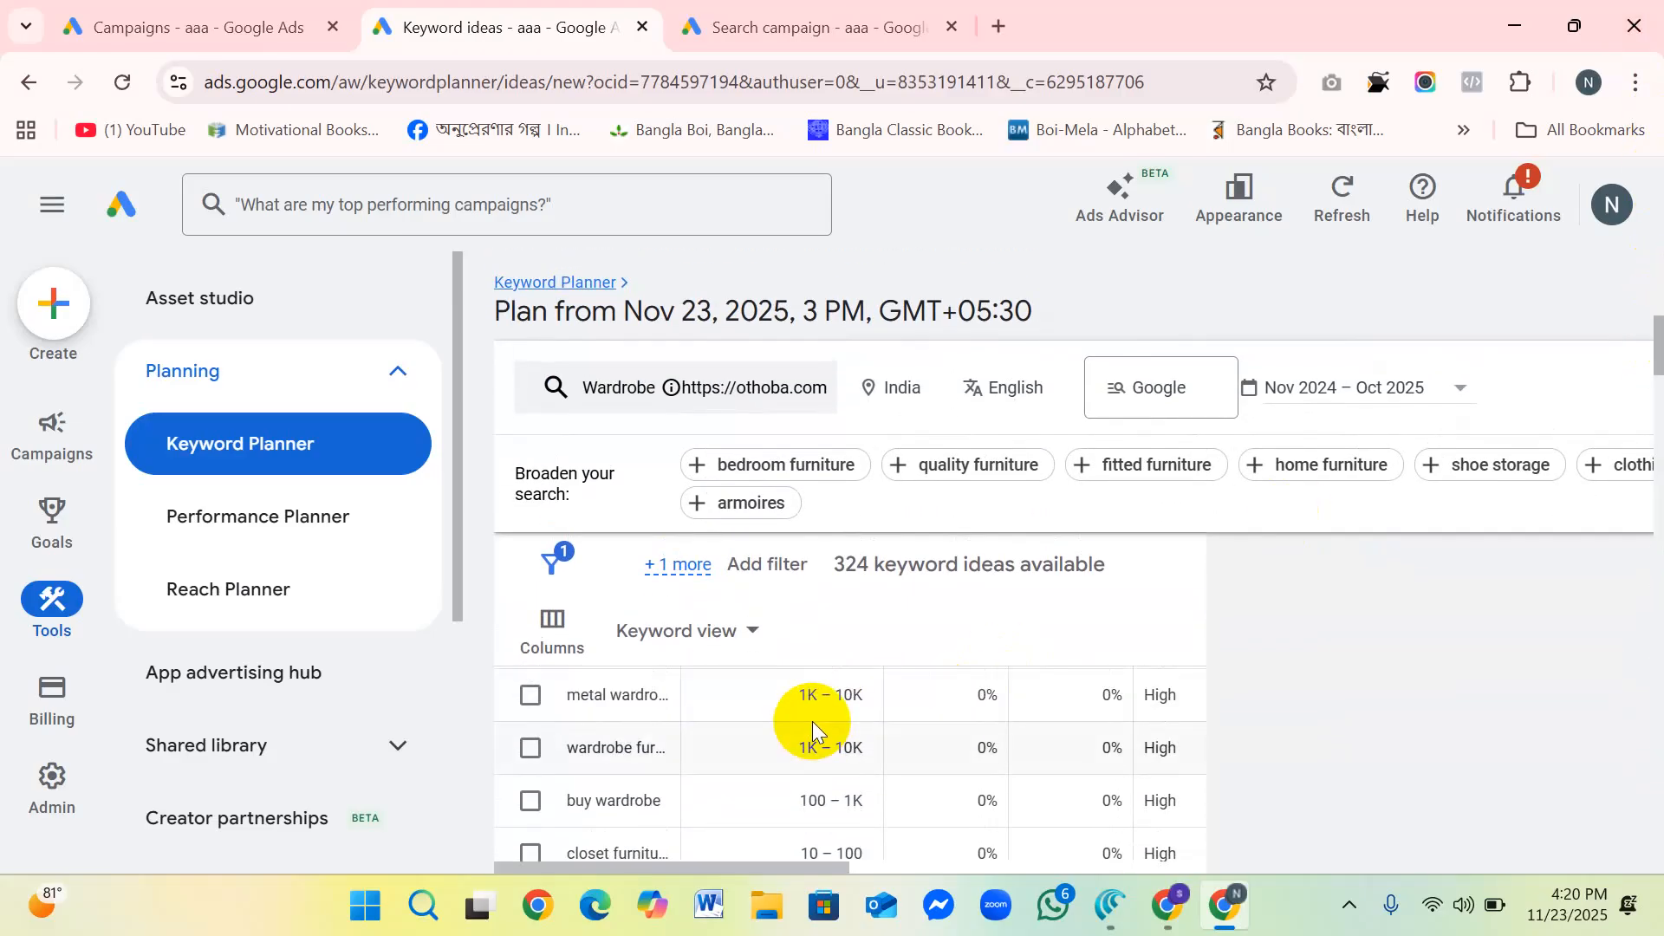
scroll(812, 726, "up", 4)
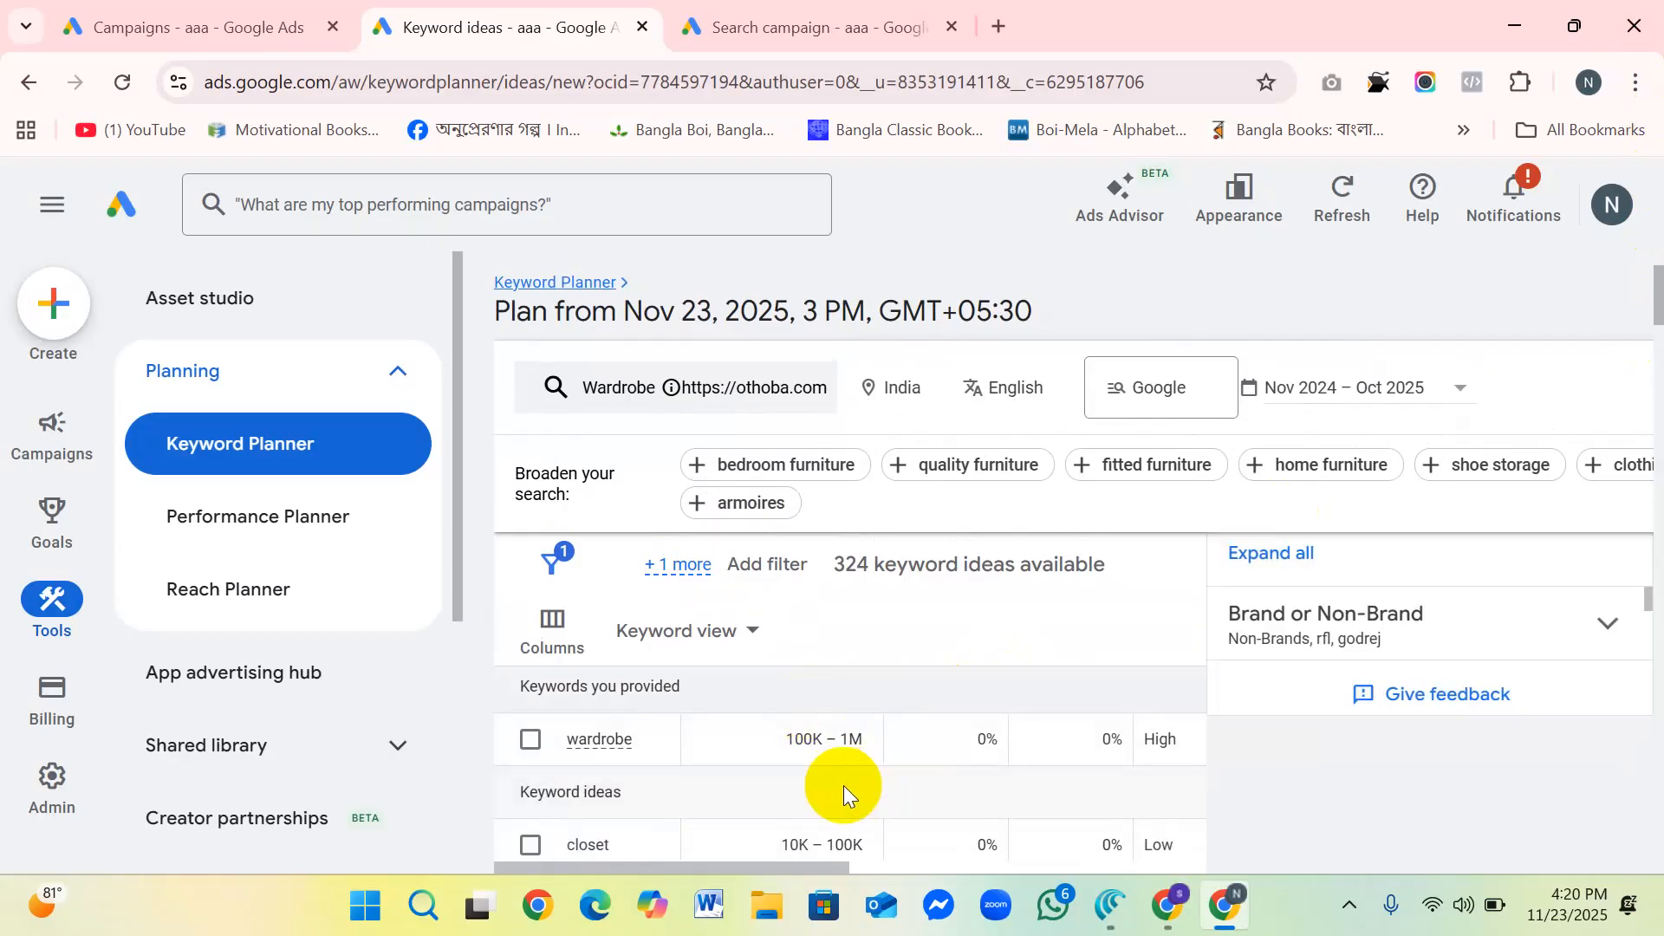
scroll(854, 778, "down", 2)
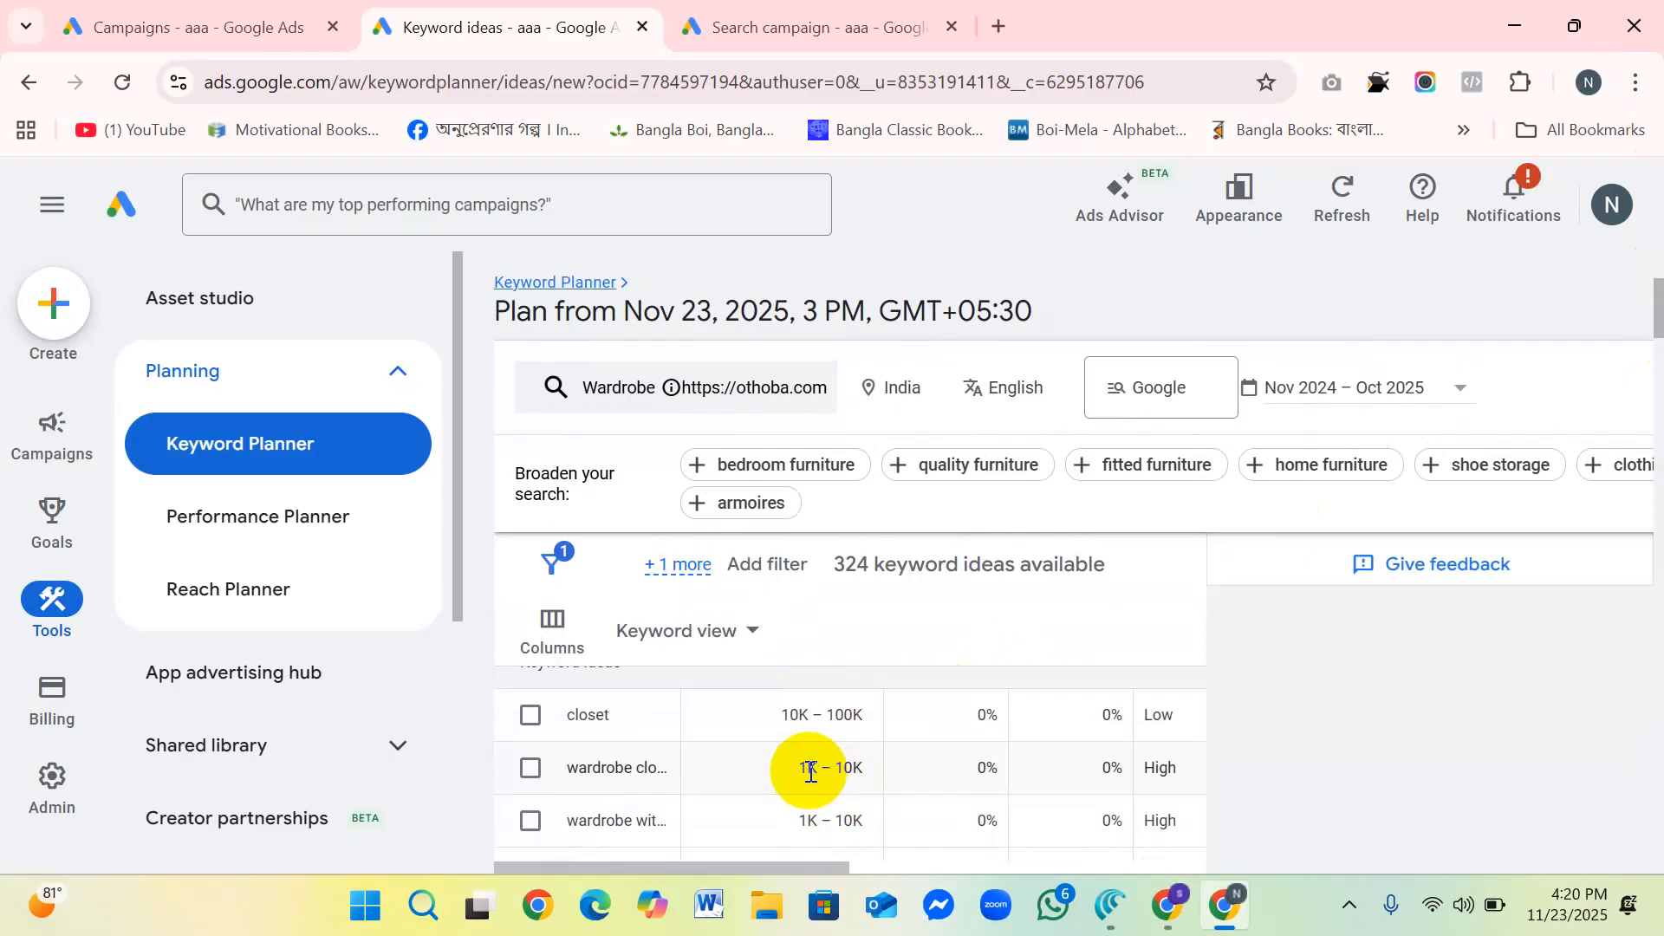
Step: Look through the Refine keywords options, close them and review the competition and top of page bid ranges
scroll(1014, 778, "up", 1)
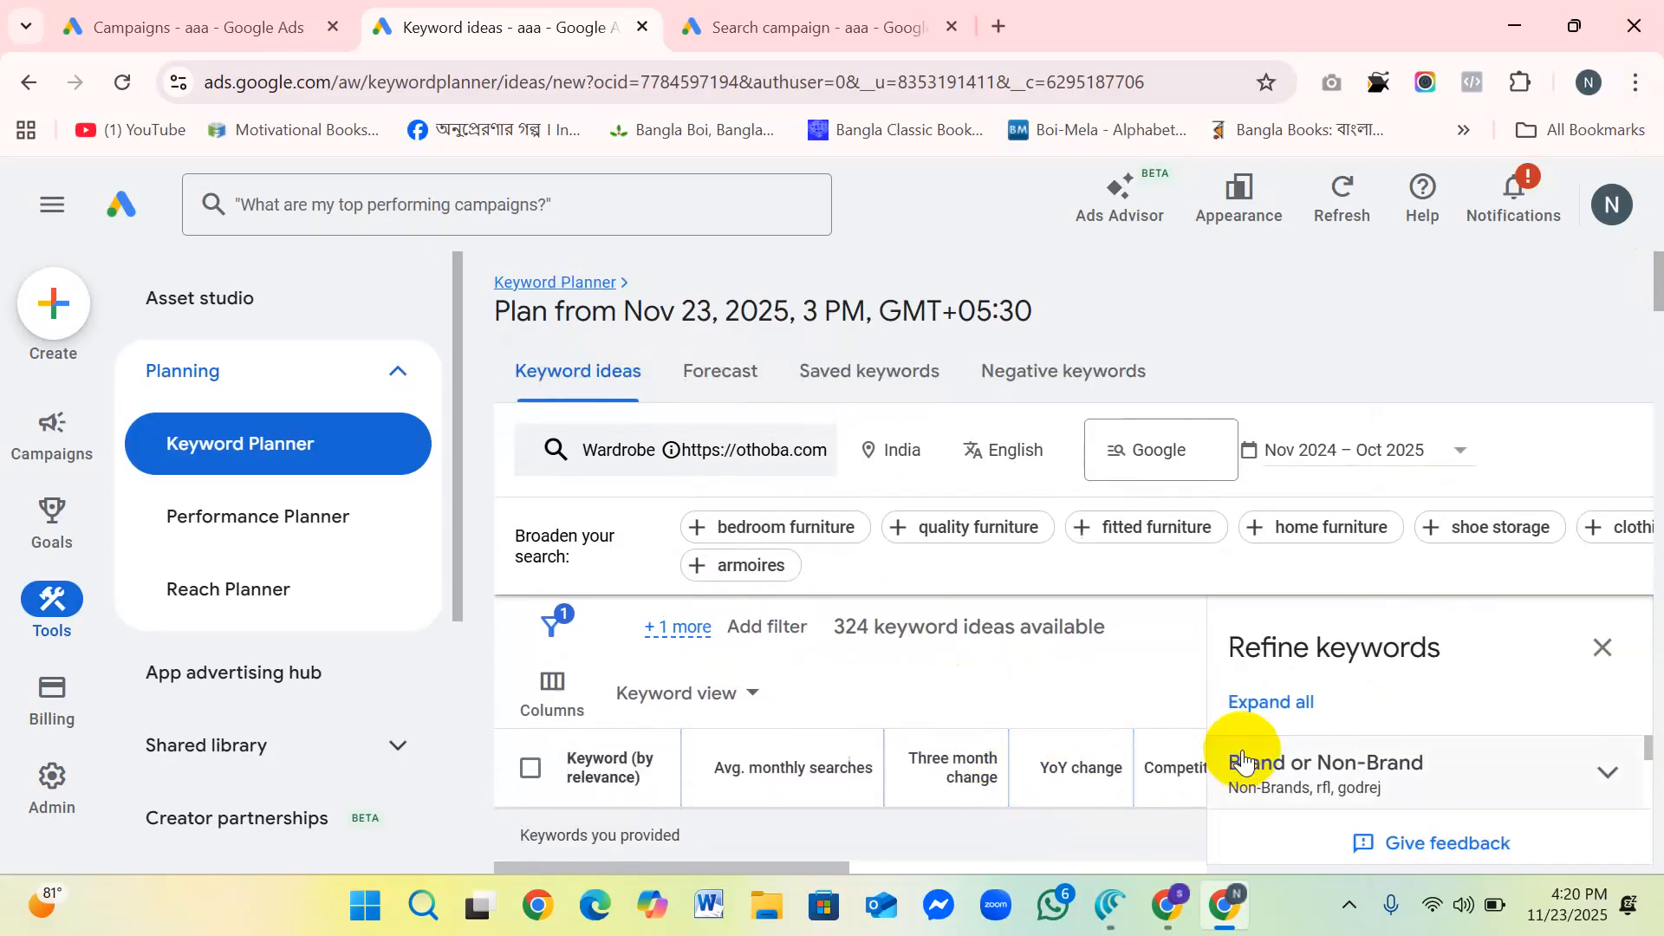
scroll(1245, 762, "down", 2)
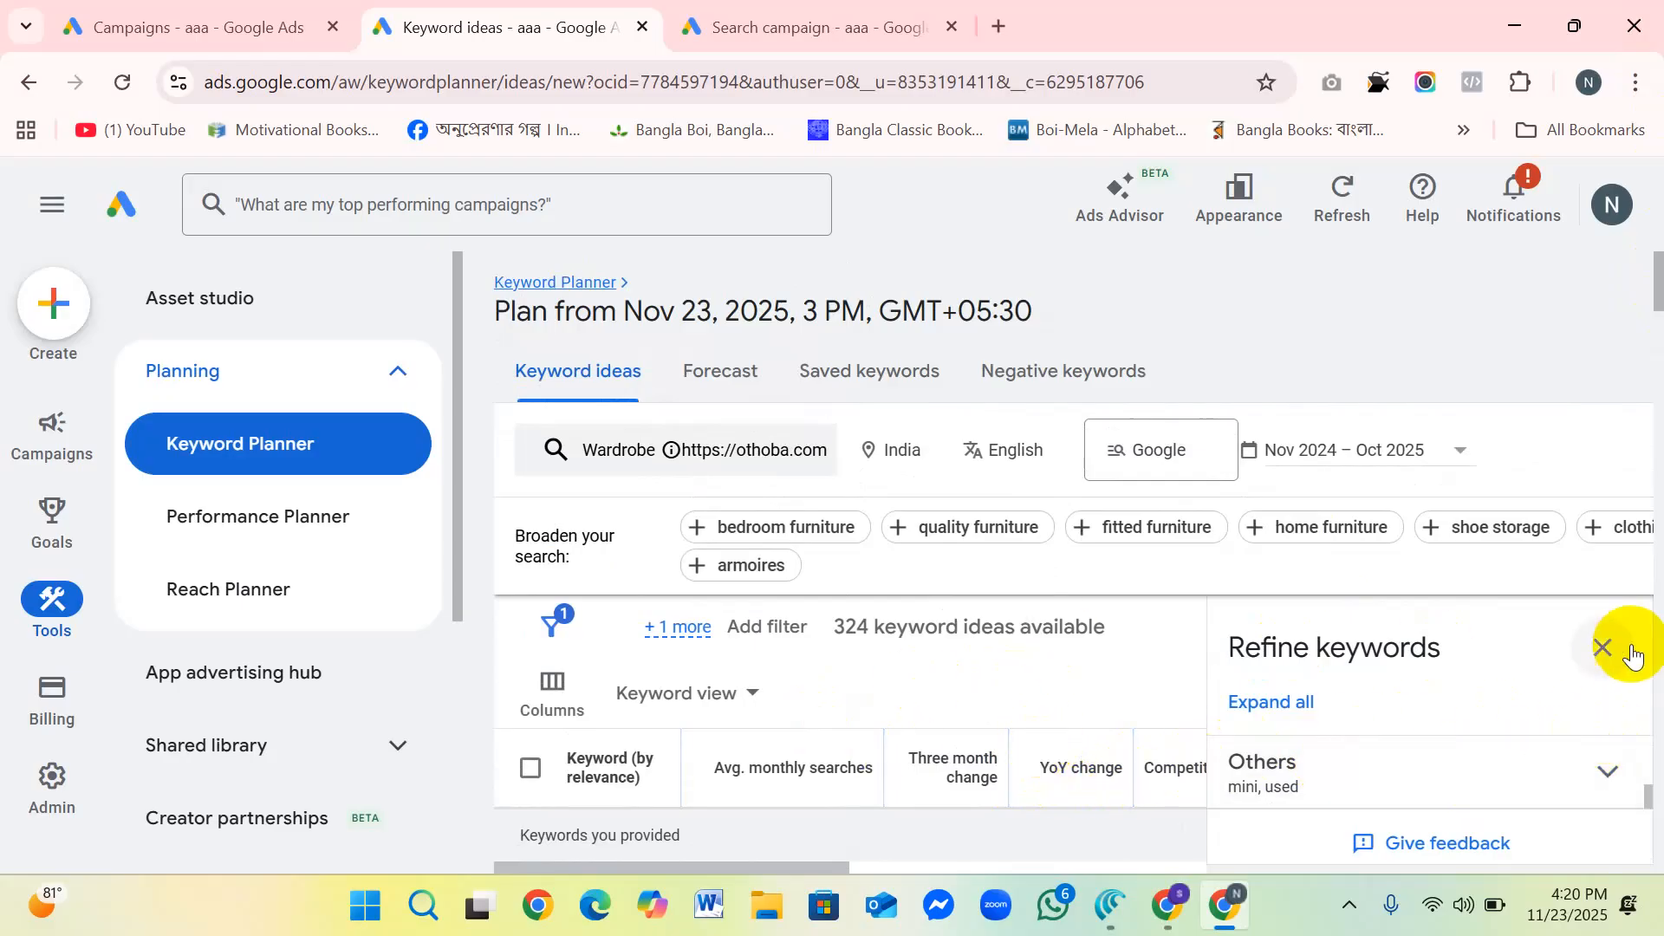
left_click(1602, 647)
scroll(953, 658, "down", 1)
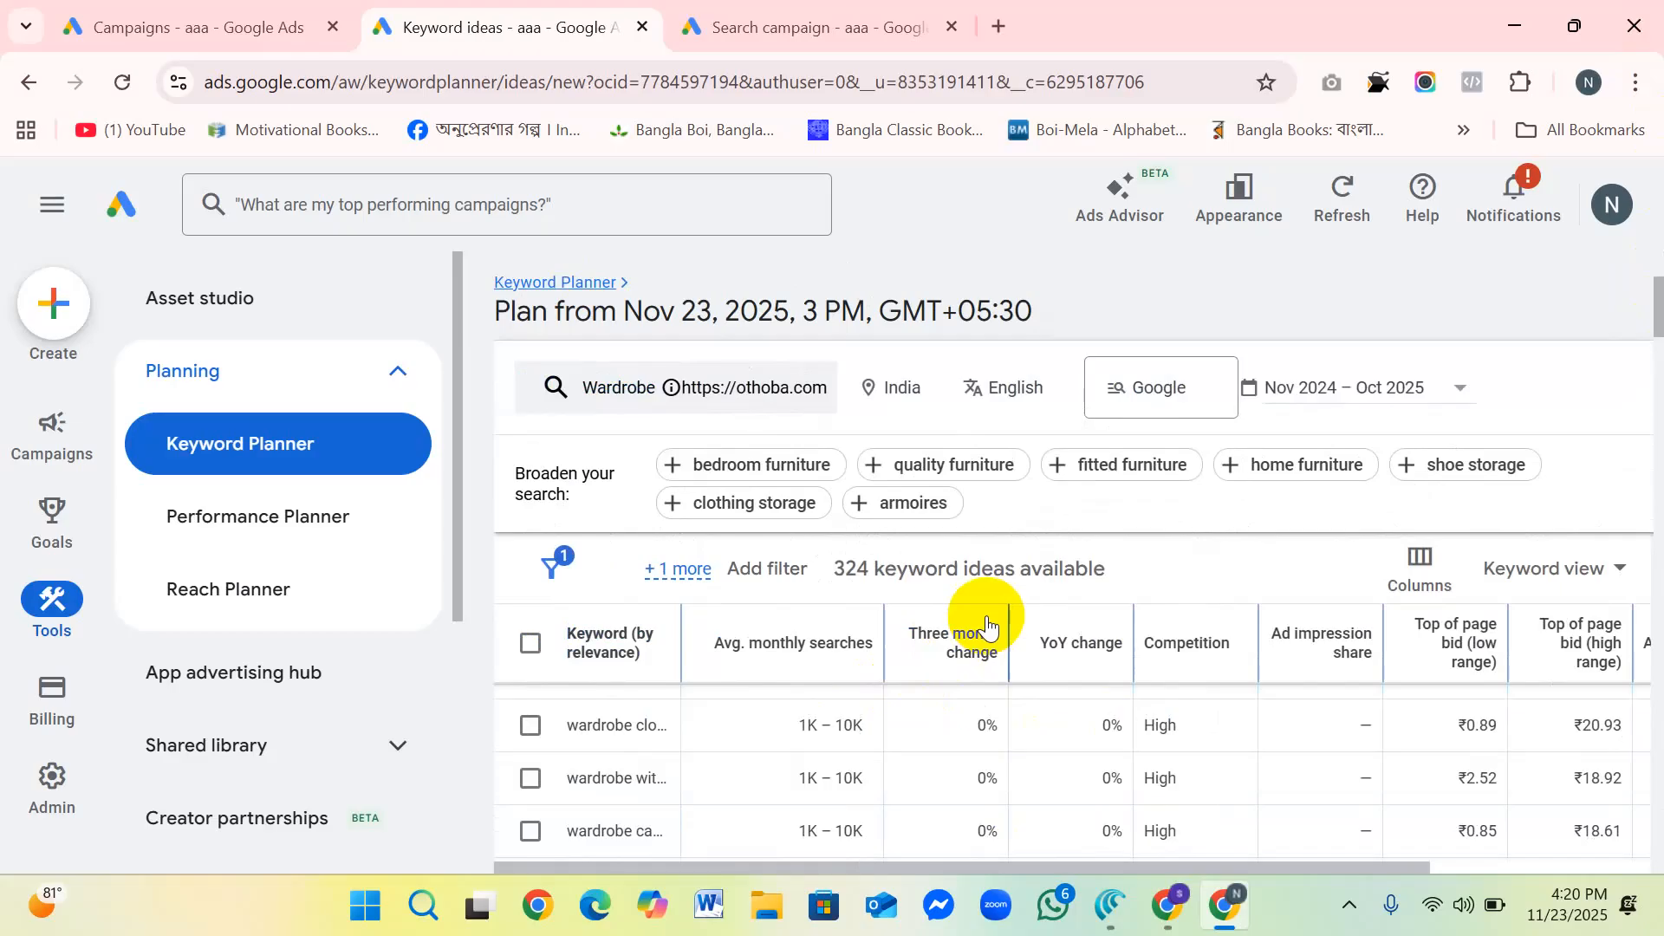
scroll(1203, 761, "up", 2)
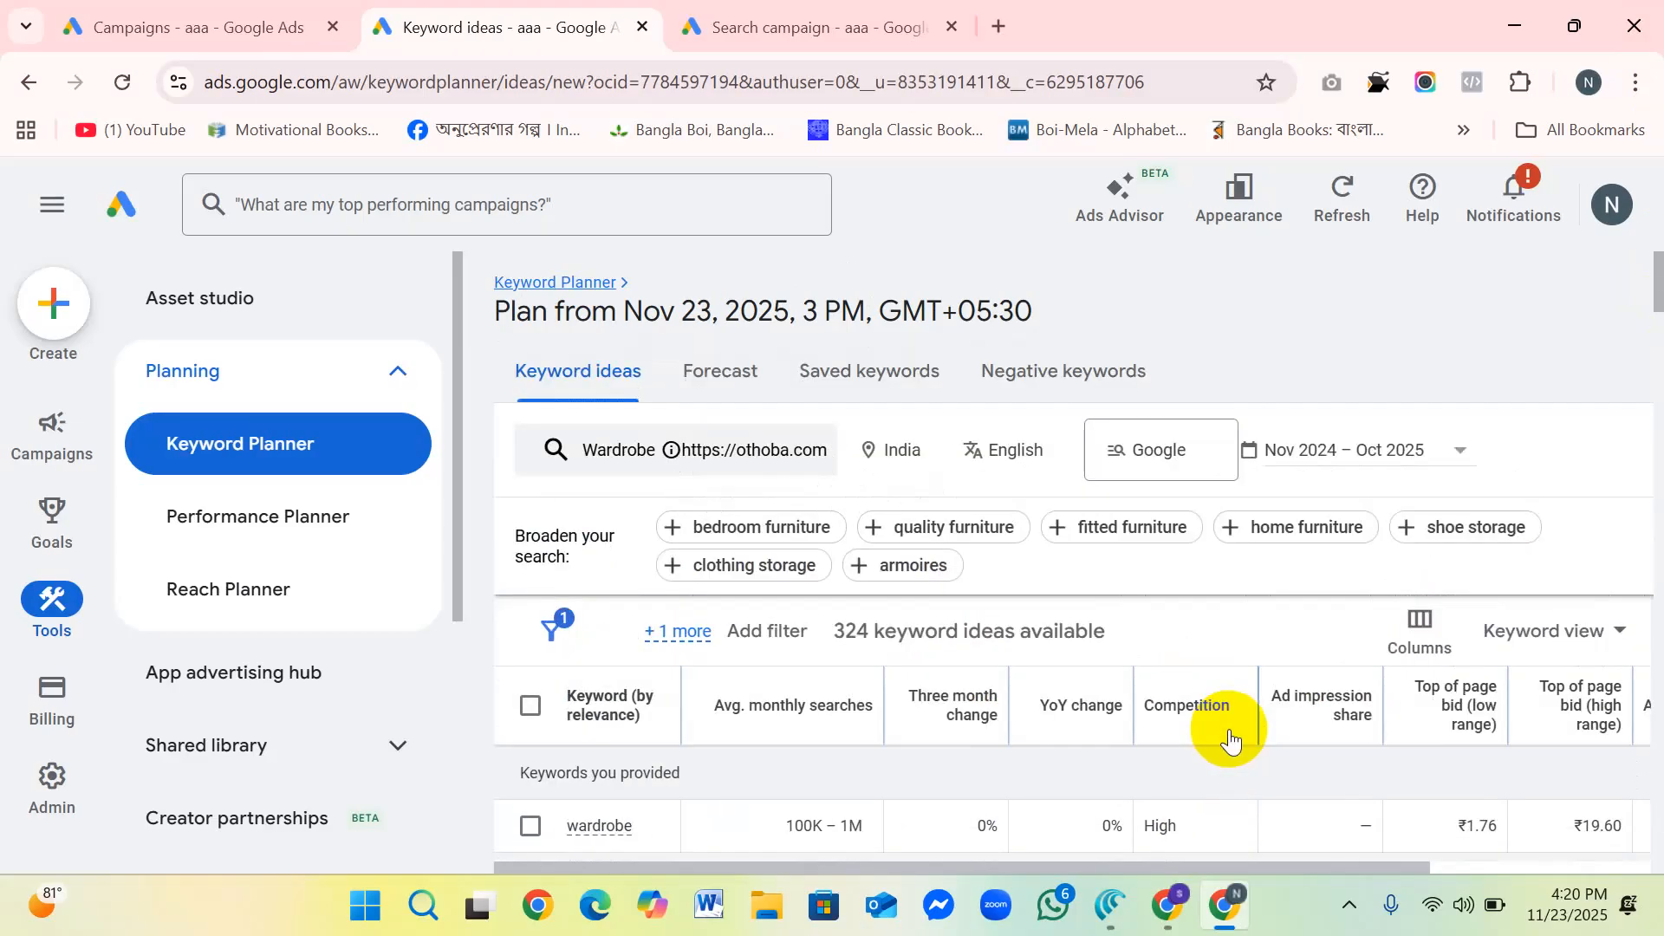
scroll(988, 710, "down", 1)
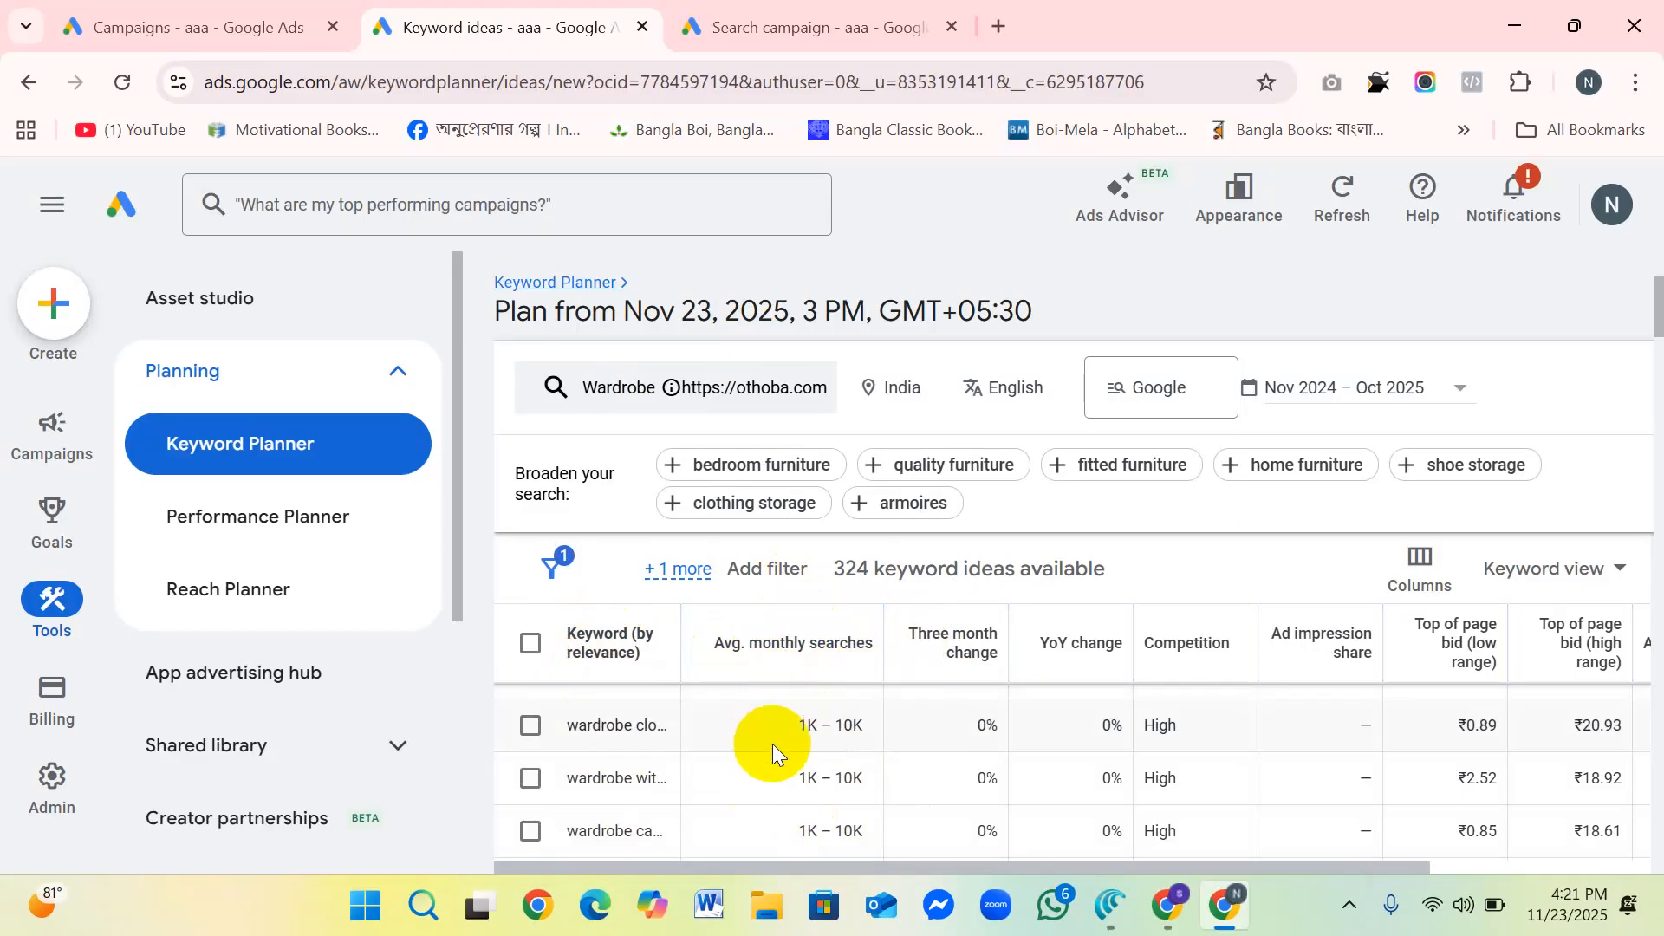
Step: Review the three month change, average monthly searches and competition across the Wardrobe keyword ideas, including the column definitions
mouse_move(957, 640)
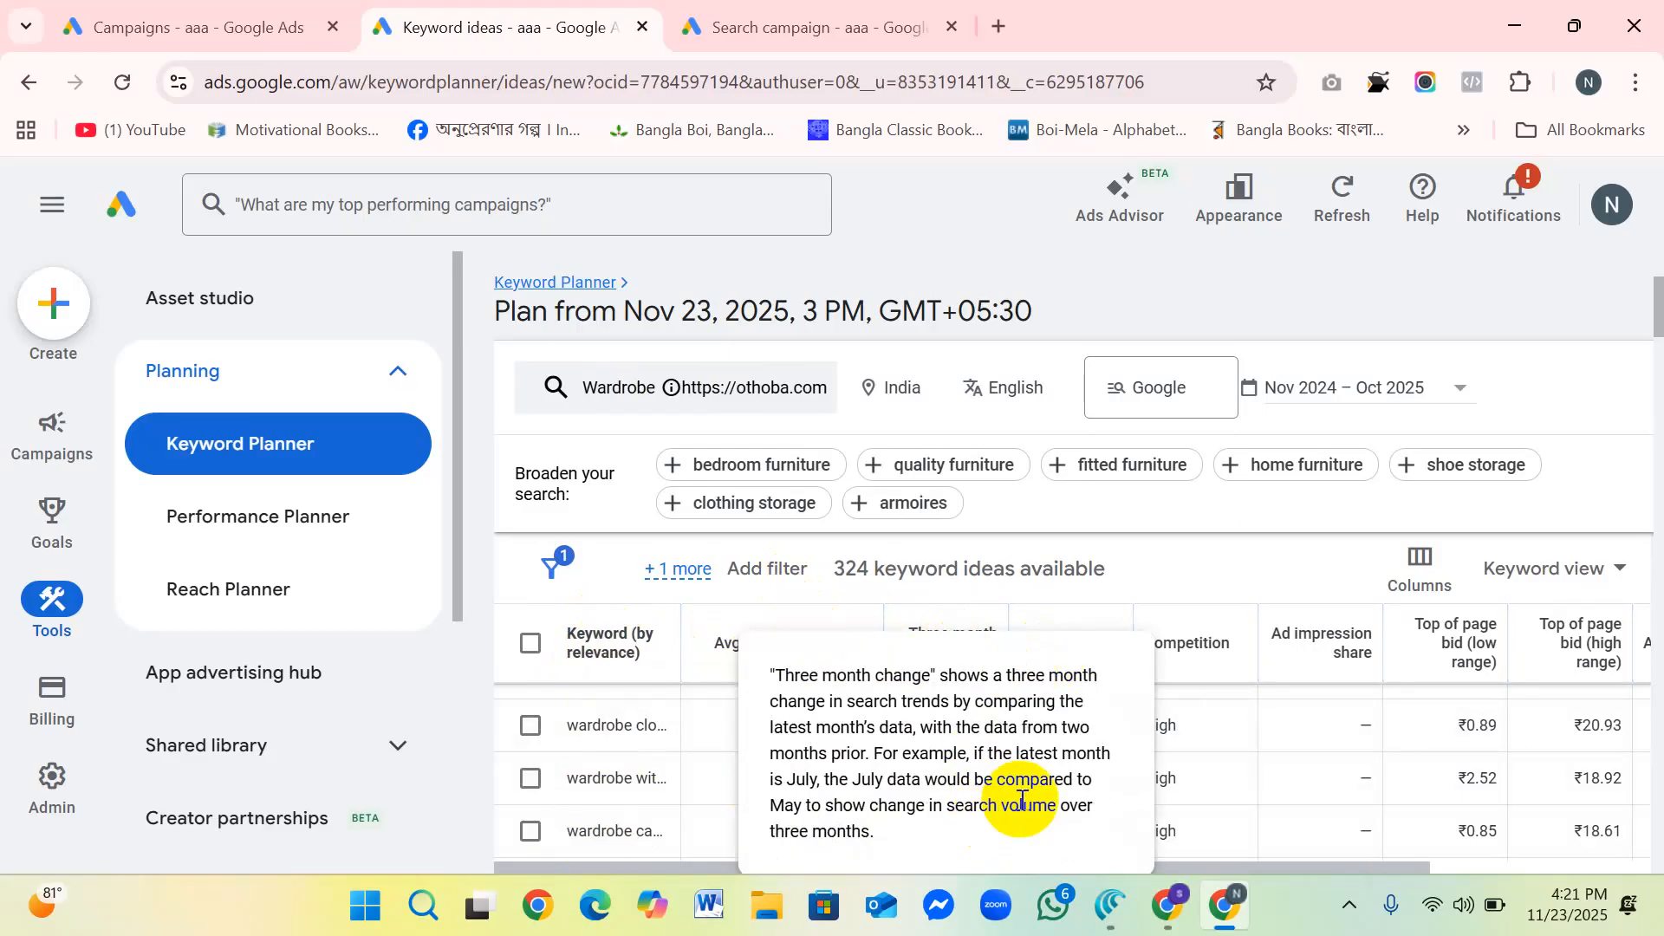
scroll(1042, 742, "down", 10)
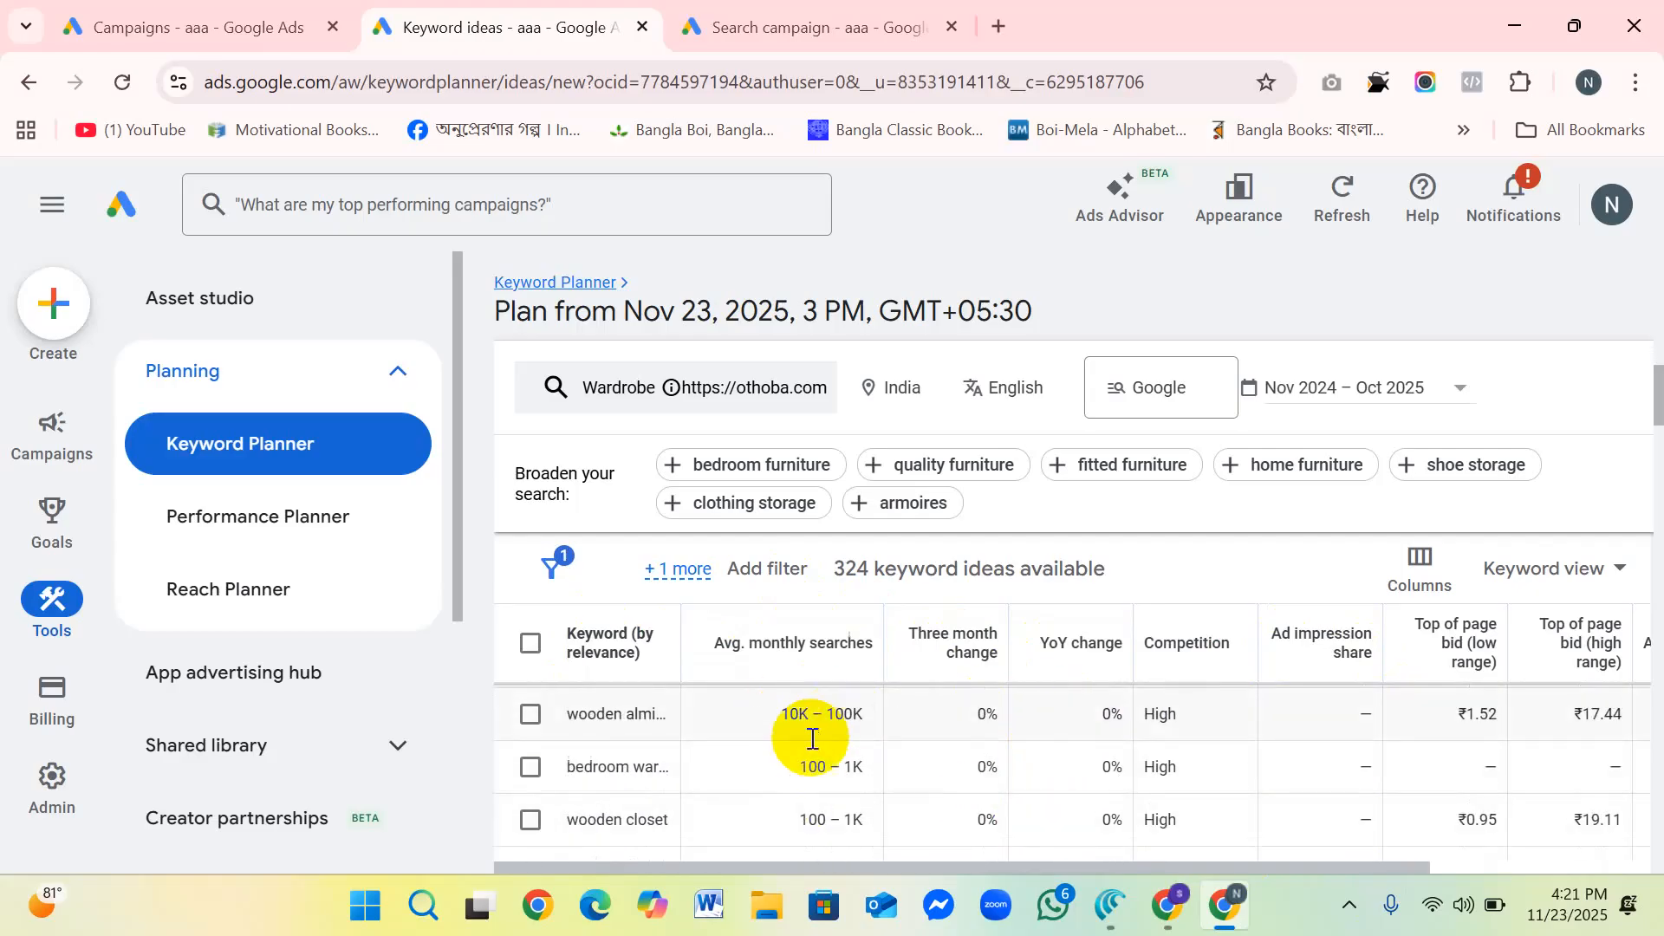
scroll(812, 738, "up", 6)
scroll(923, 773, "down", 10)
scroll(920, 777, "down", 8)
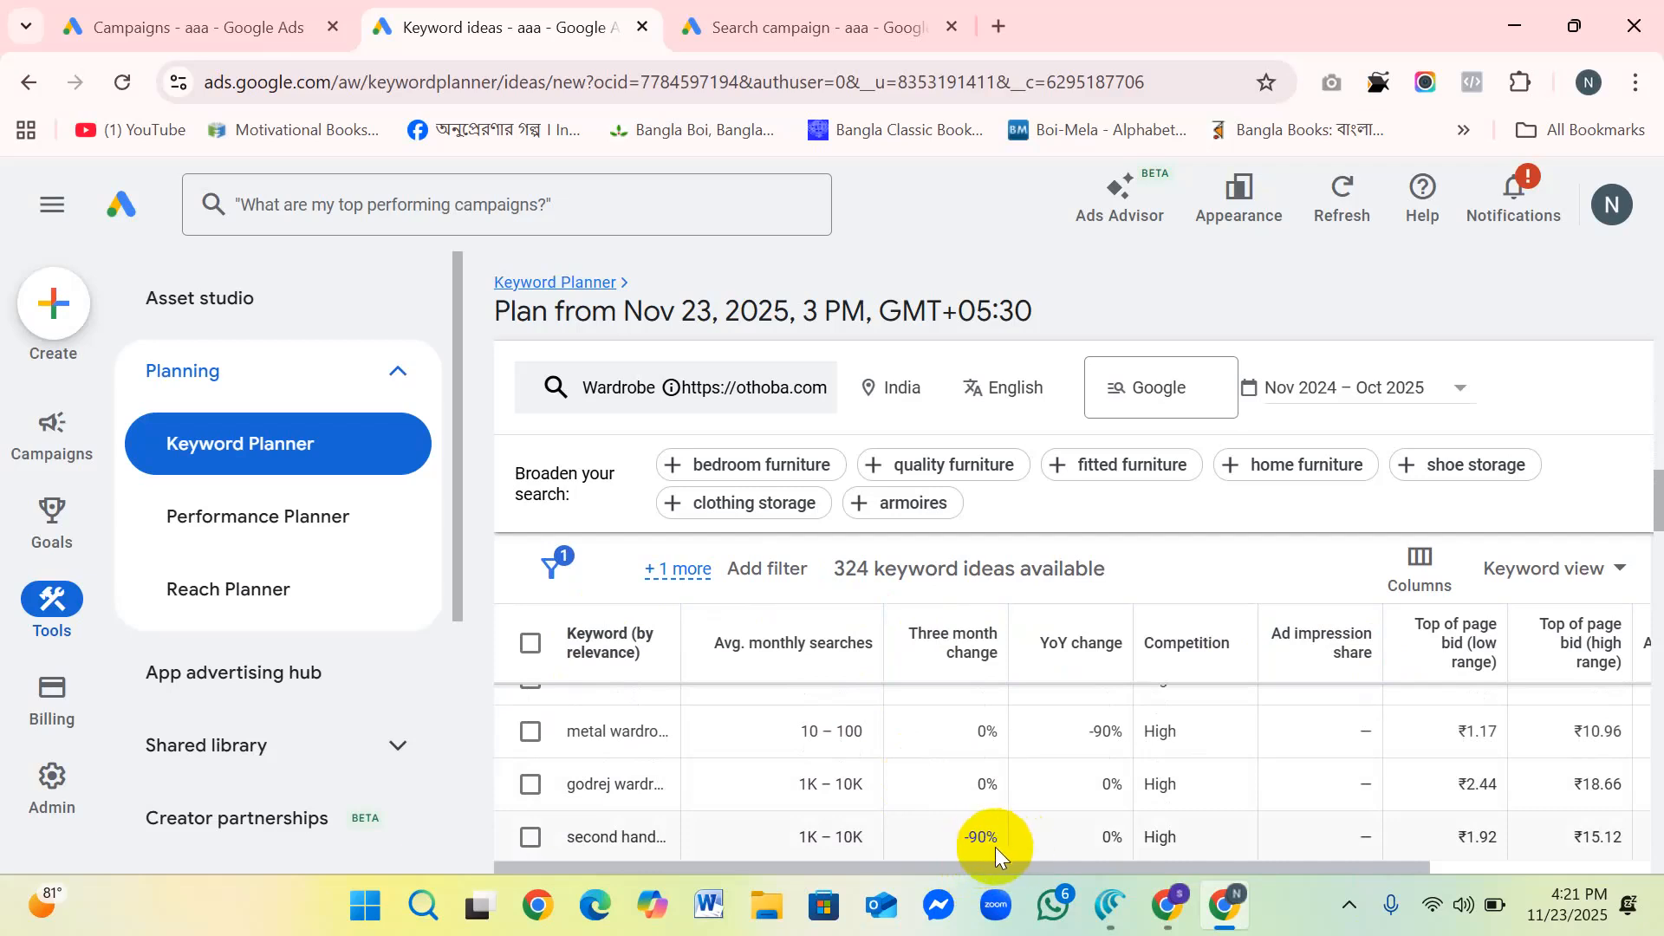
scroll(1001, 823, "up", 10)
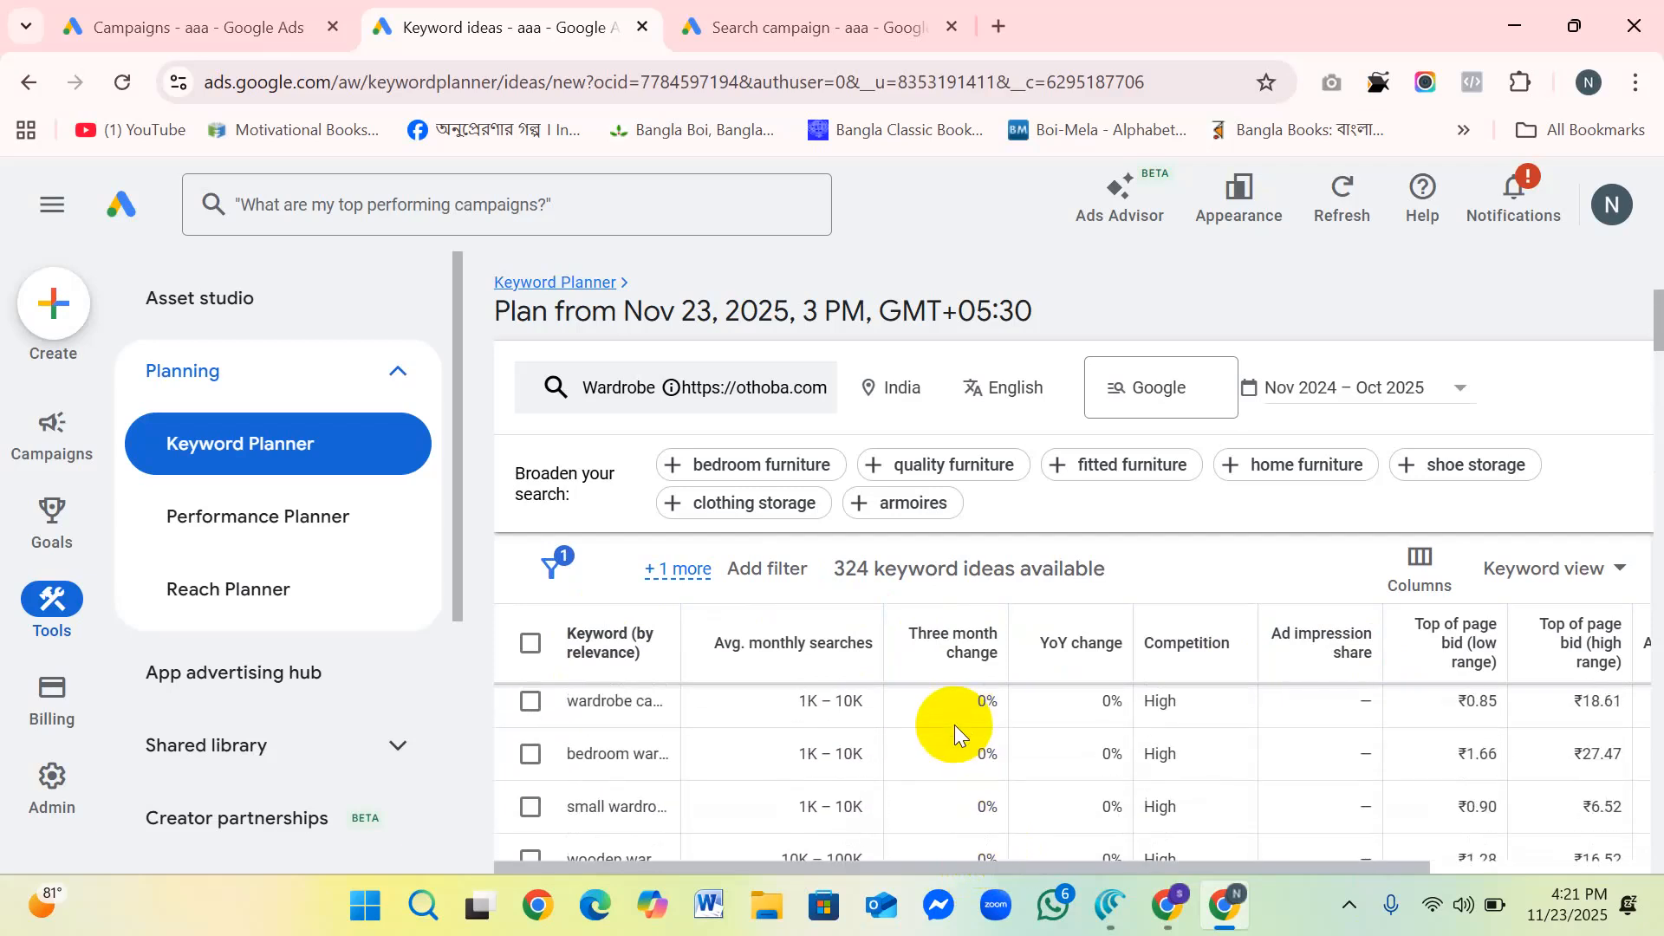
scroll(954, 724, "up", 5)
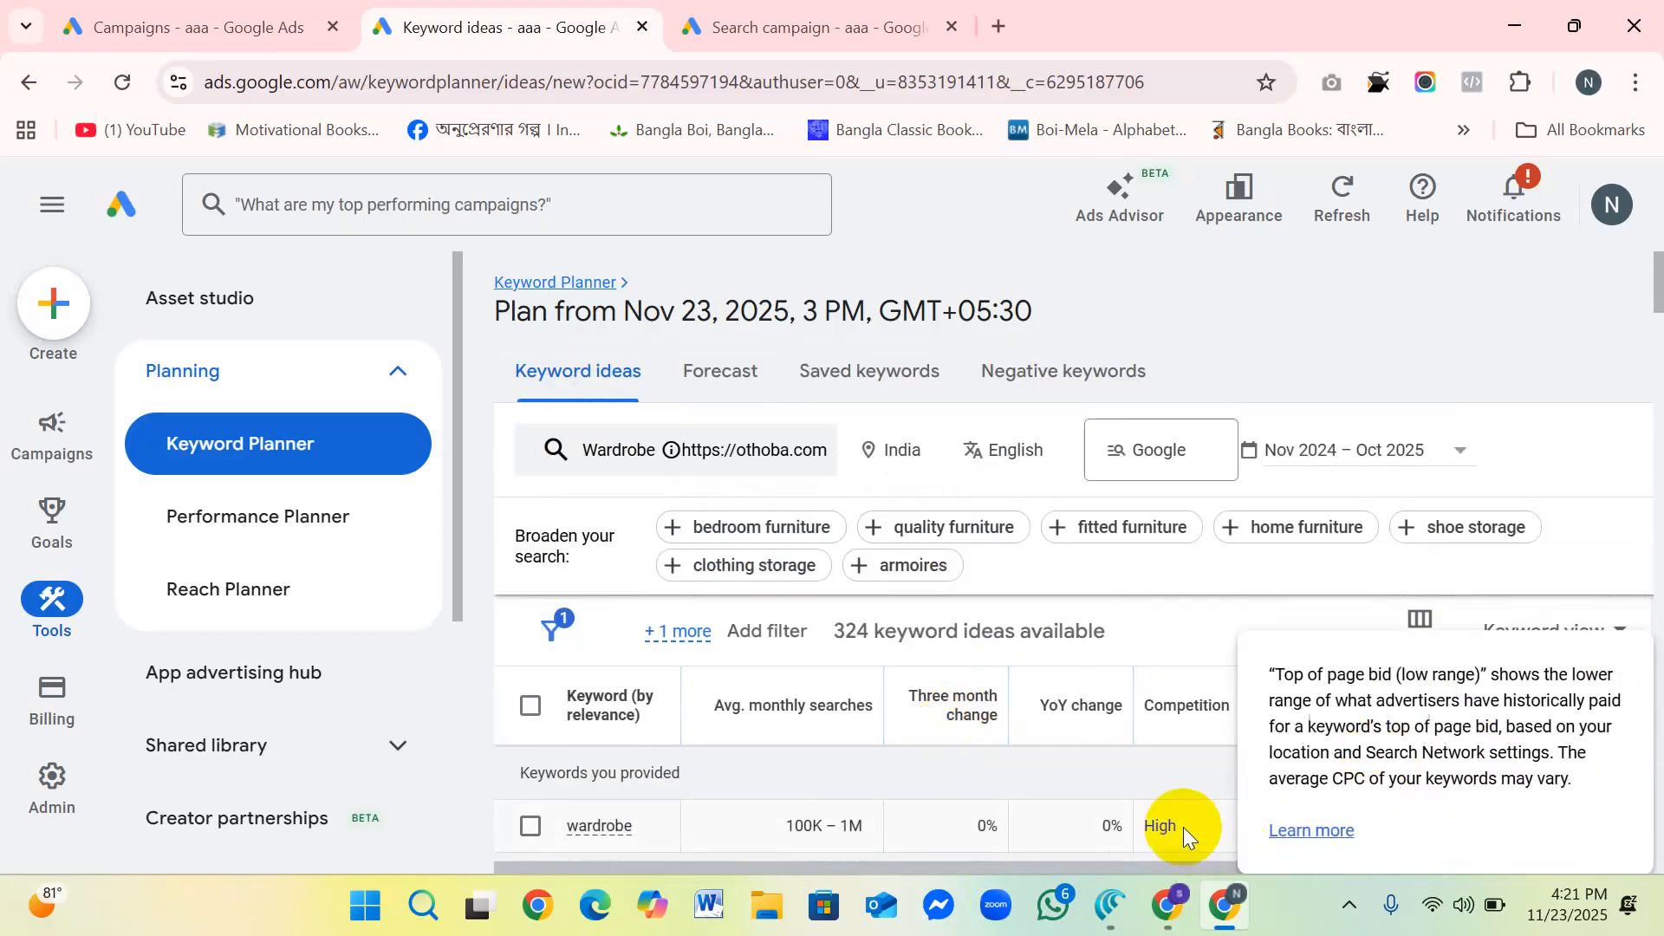
scroll(1177, 823, "down", 3)
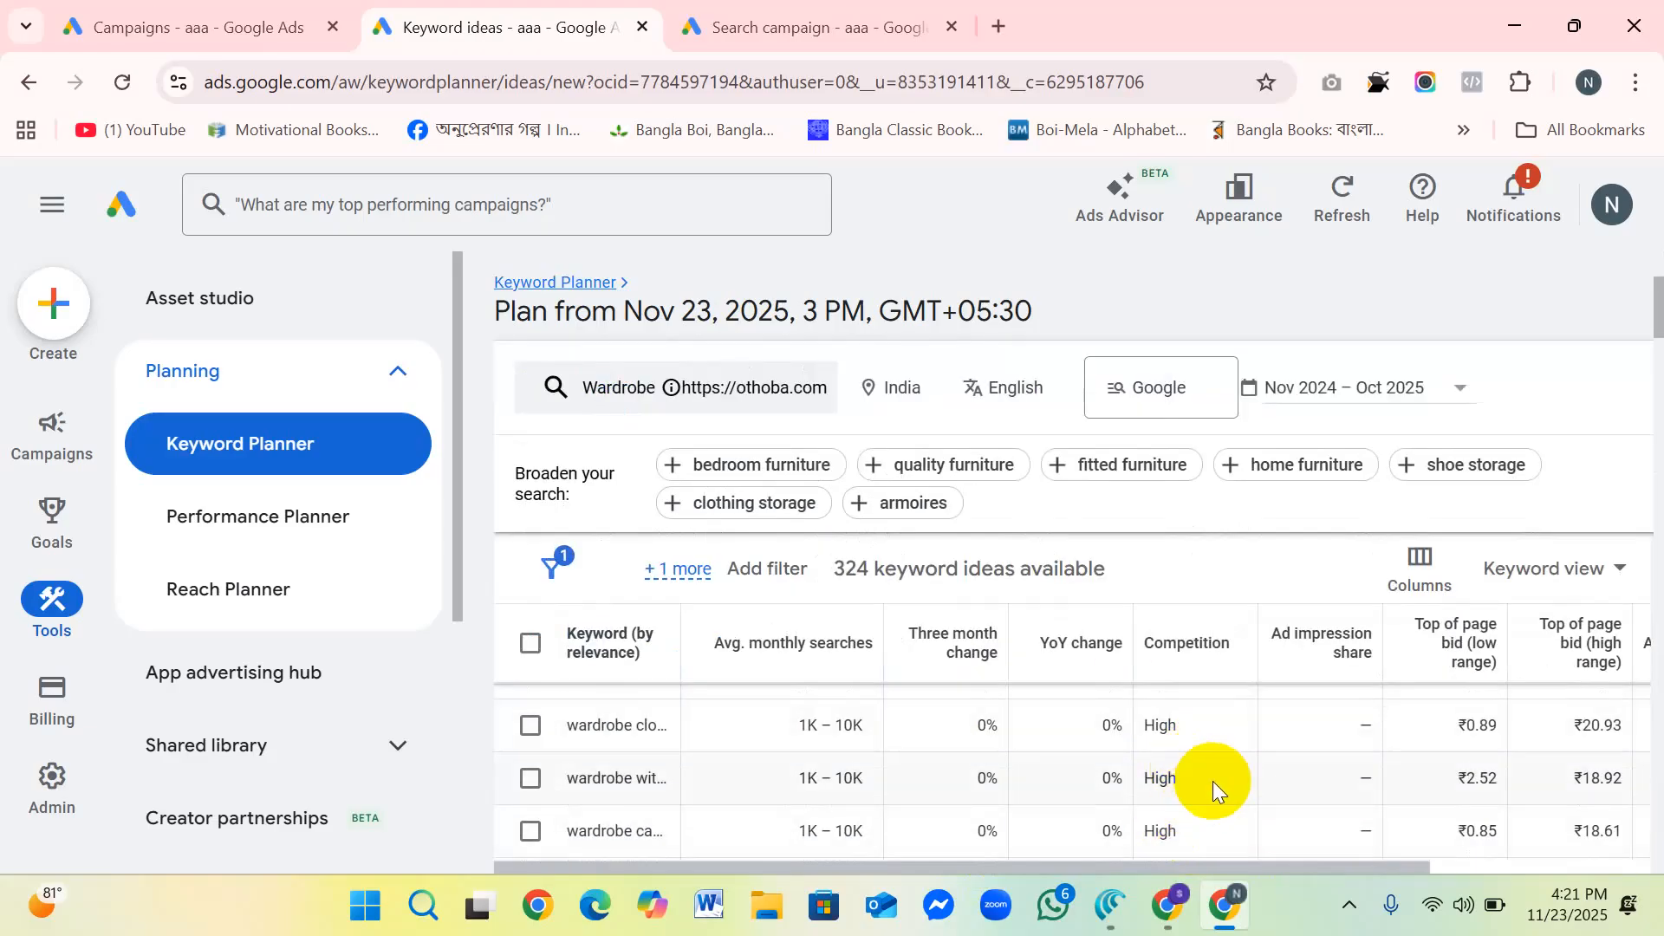
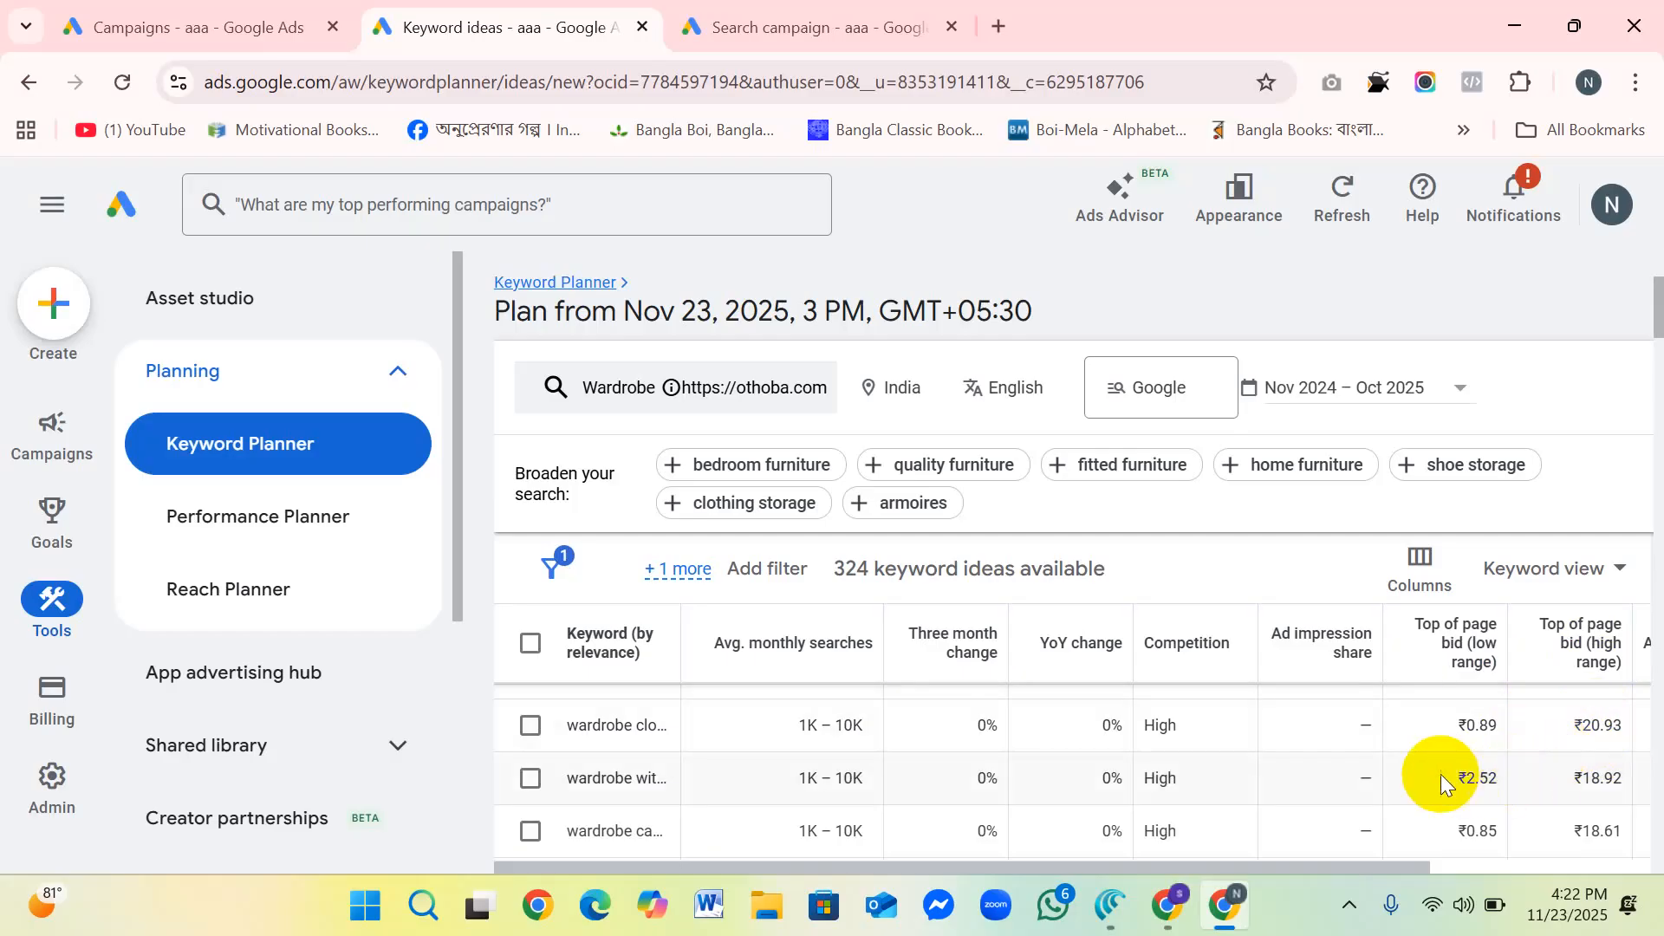
Step: Compare the top of page bids, average monthly searches and competition further down the Wardrobe keyword ideas
scroll(1290, 714, "down", 3)
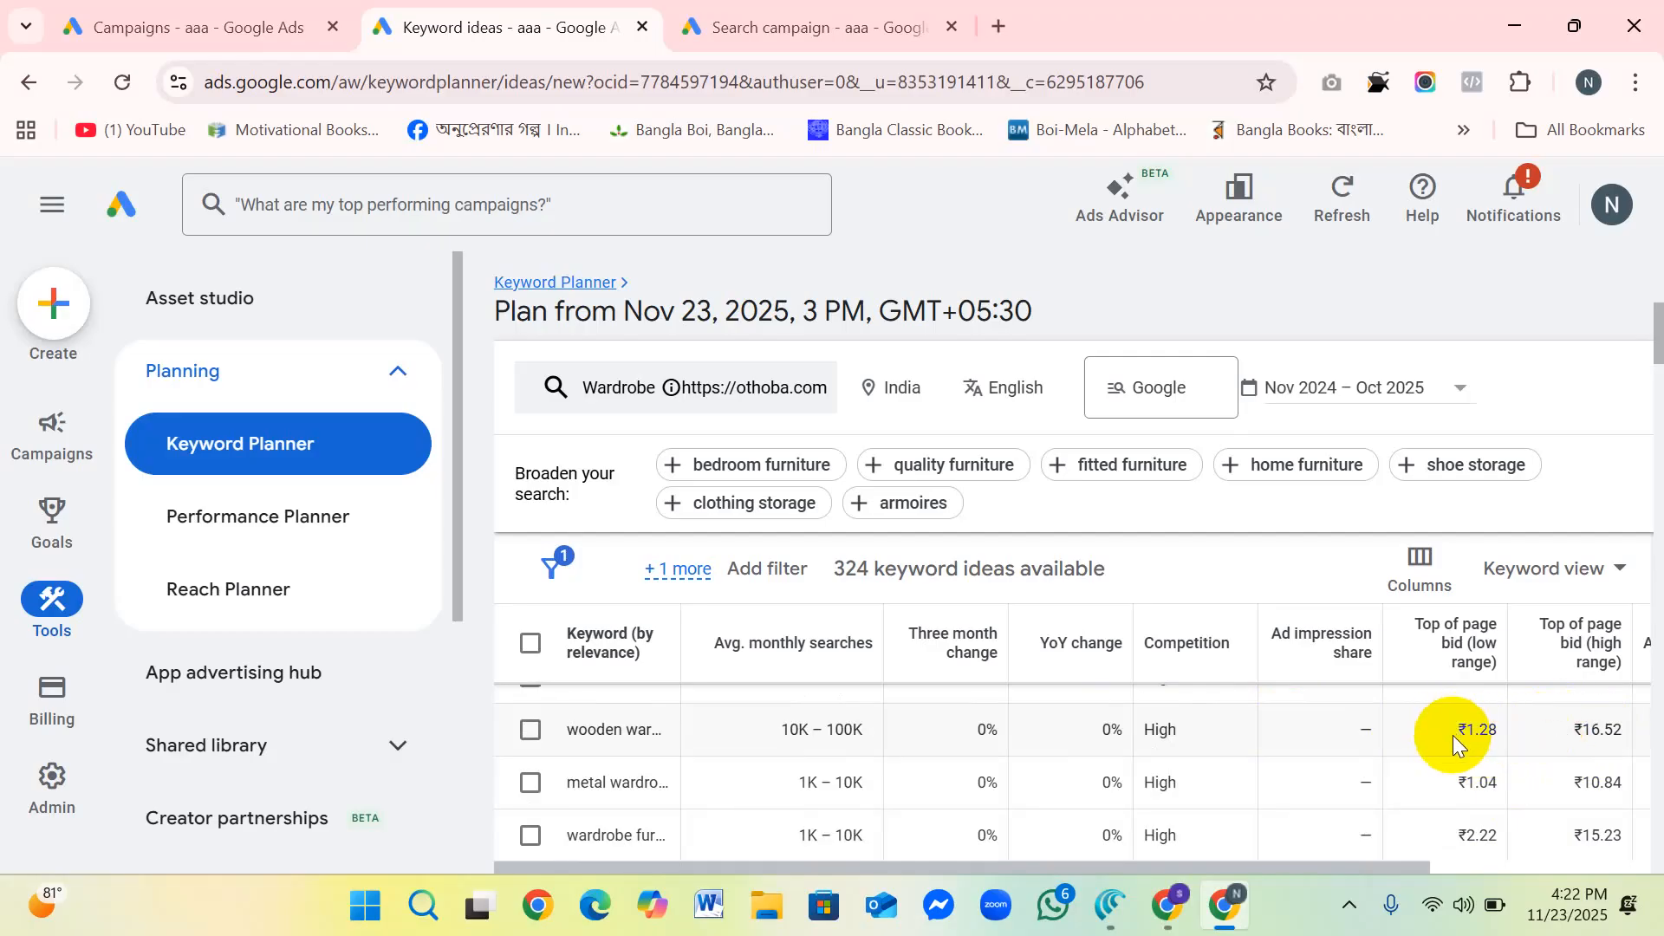
scroll(1453, 735, "down", 2)
scroll(1453, 735, "up", 2)
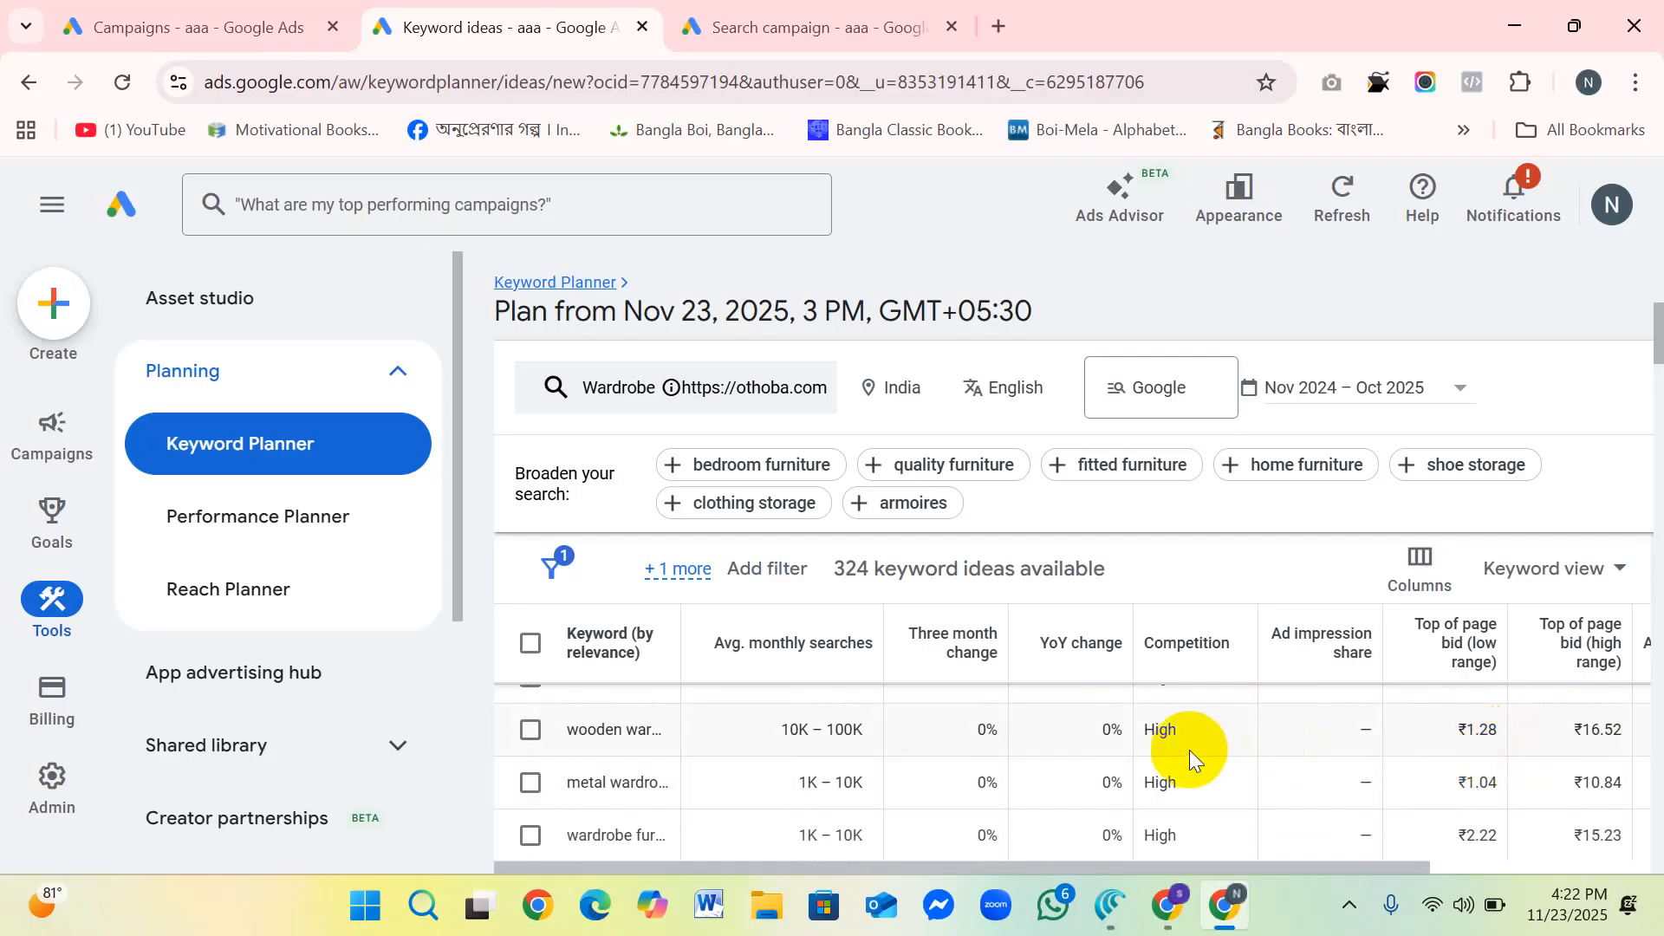
left_click_drag(1293, 859, 1343, 863)
scroll(823, 754, "down", 2)
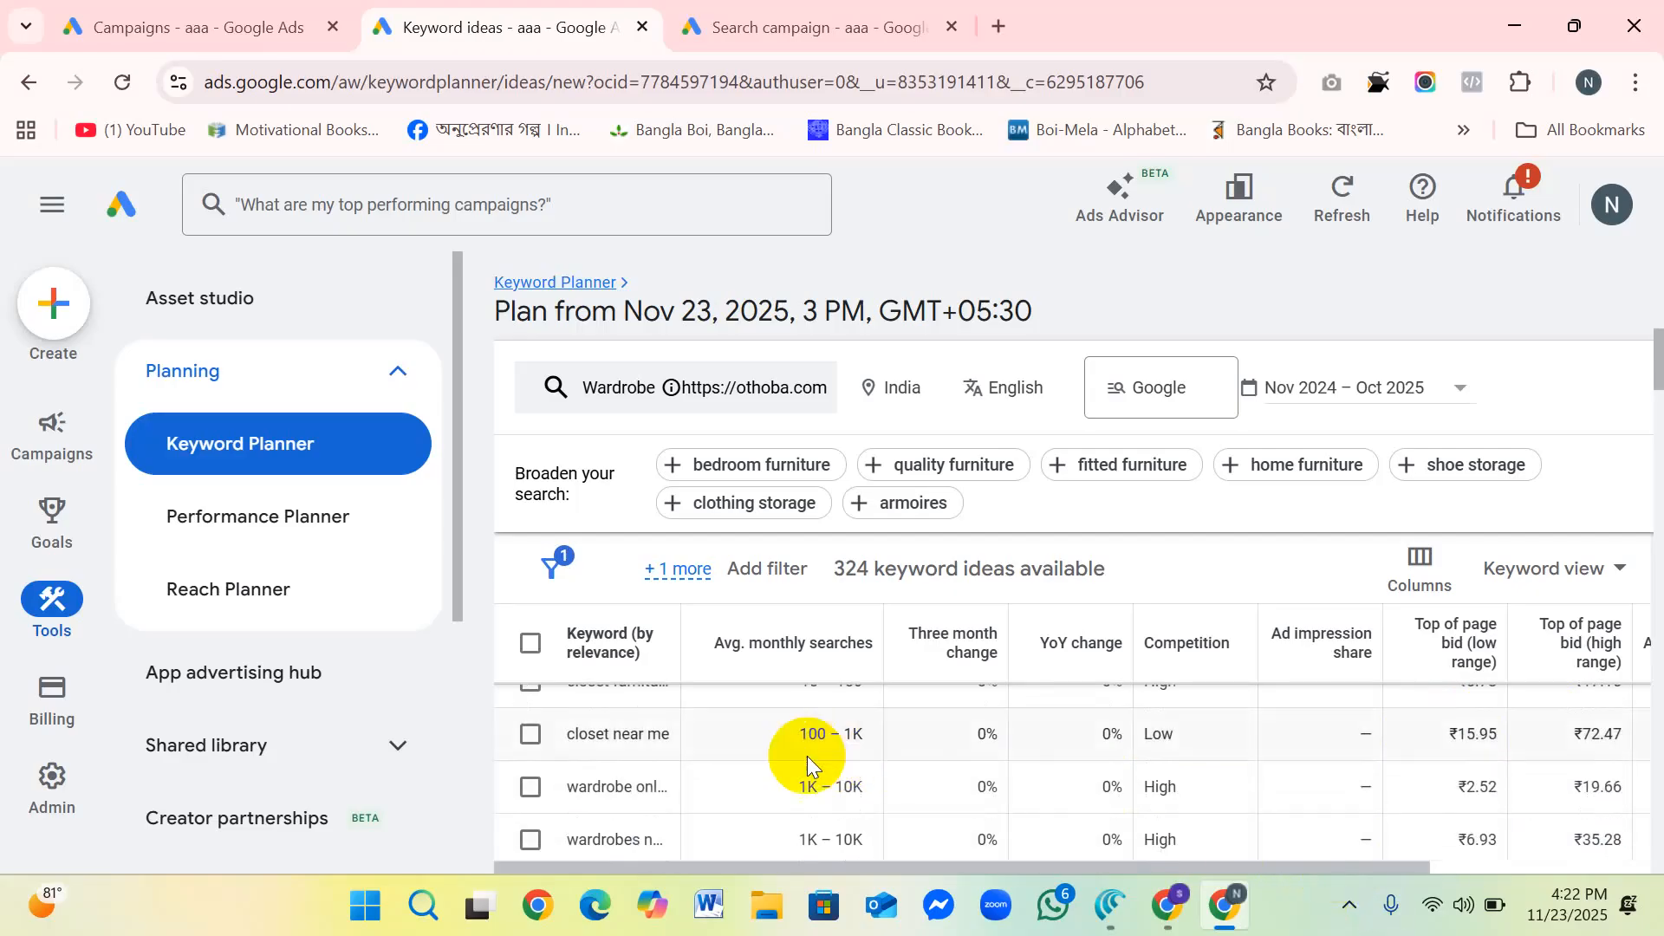
scroll(807, 755, "down", 2)
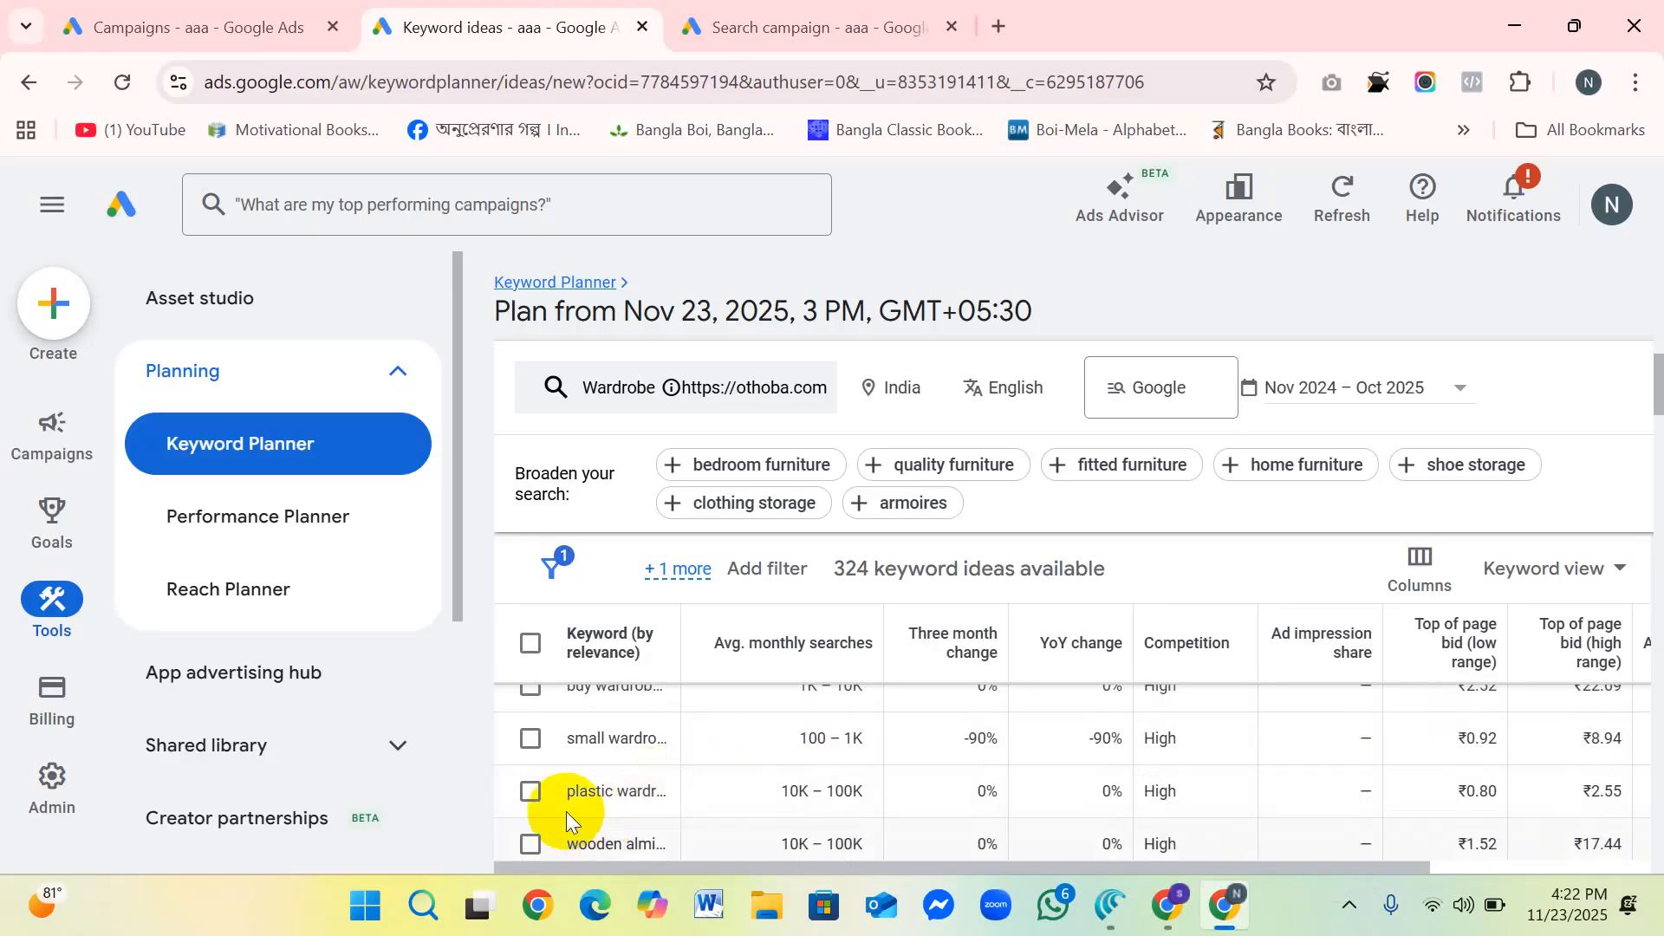
scroll(780, 805, "down", 2)
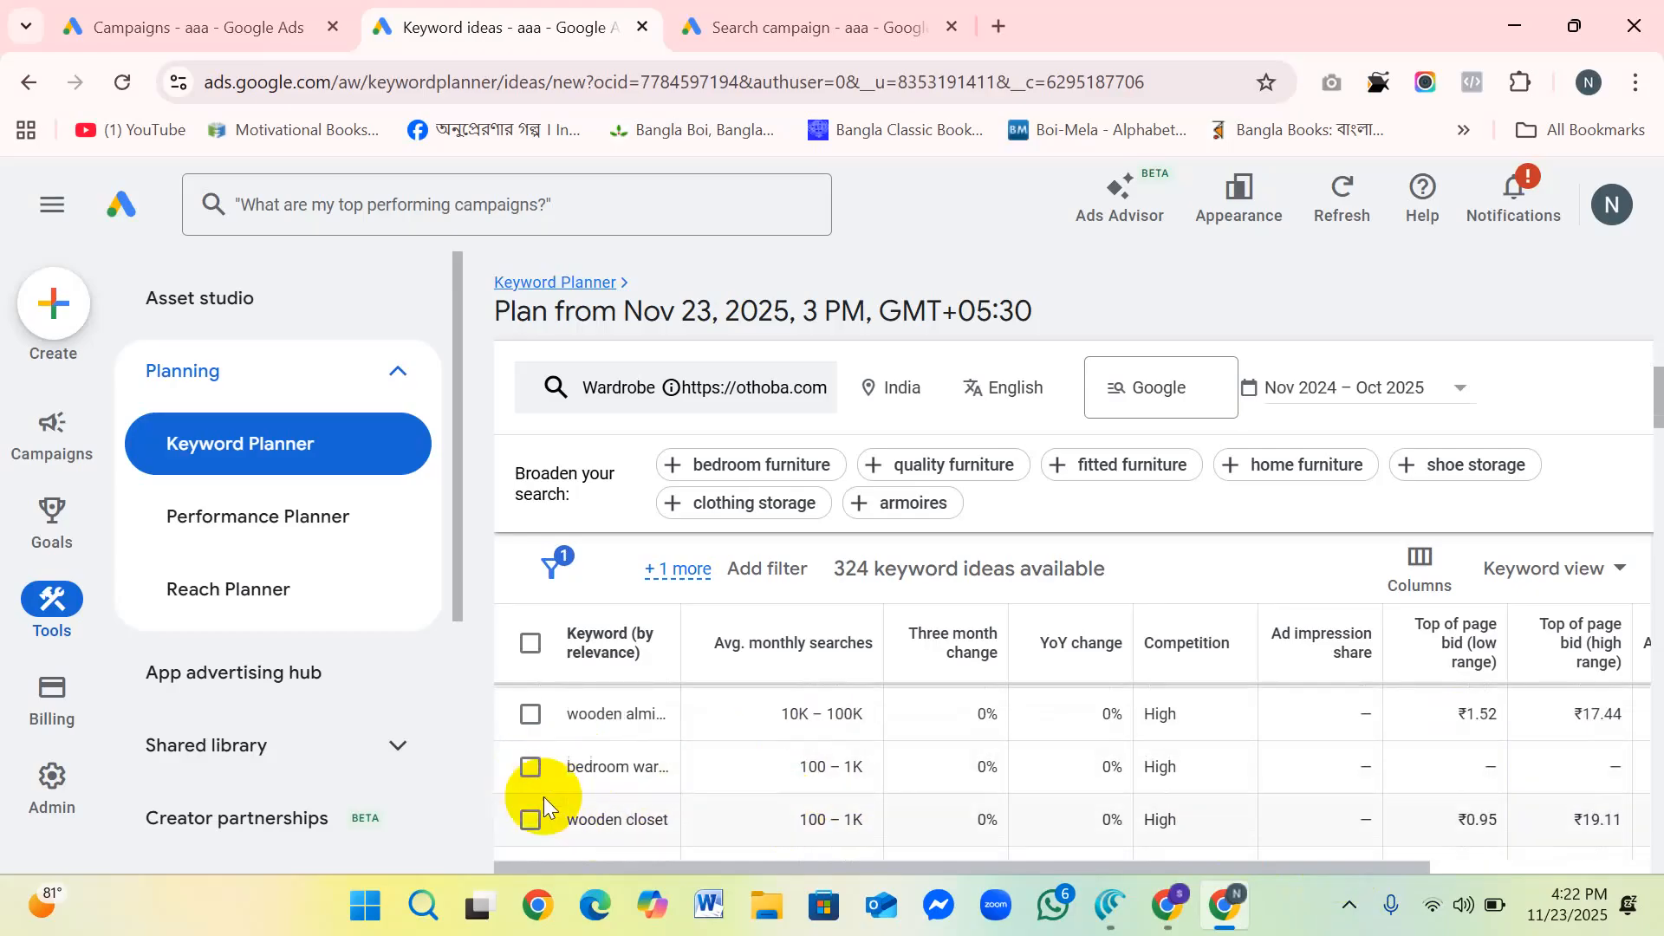
scroll(658, 770, "down", 3)
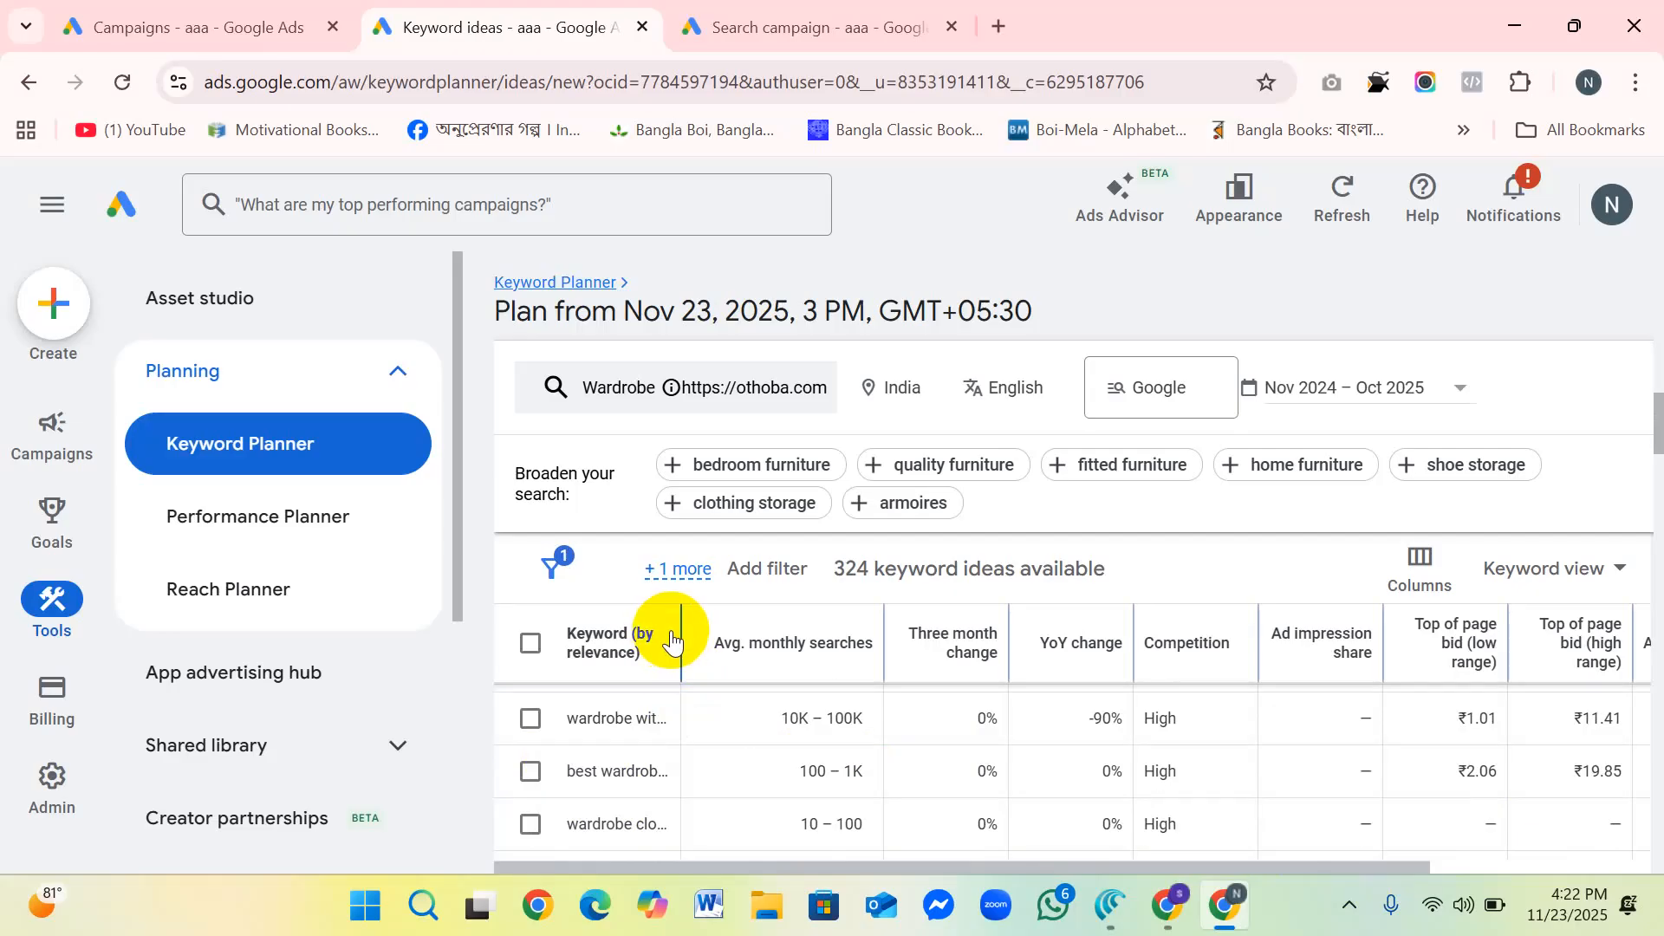
Step: Widen the Keyword column of the keyword ideas table so the full keyword phrases are readable
left_click_drag(679, 632, 836, 631)
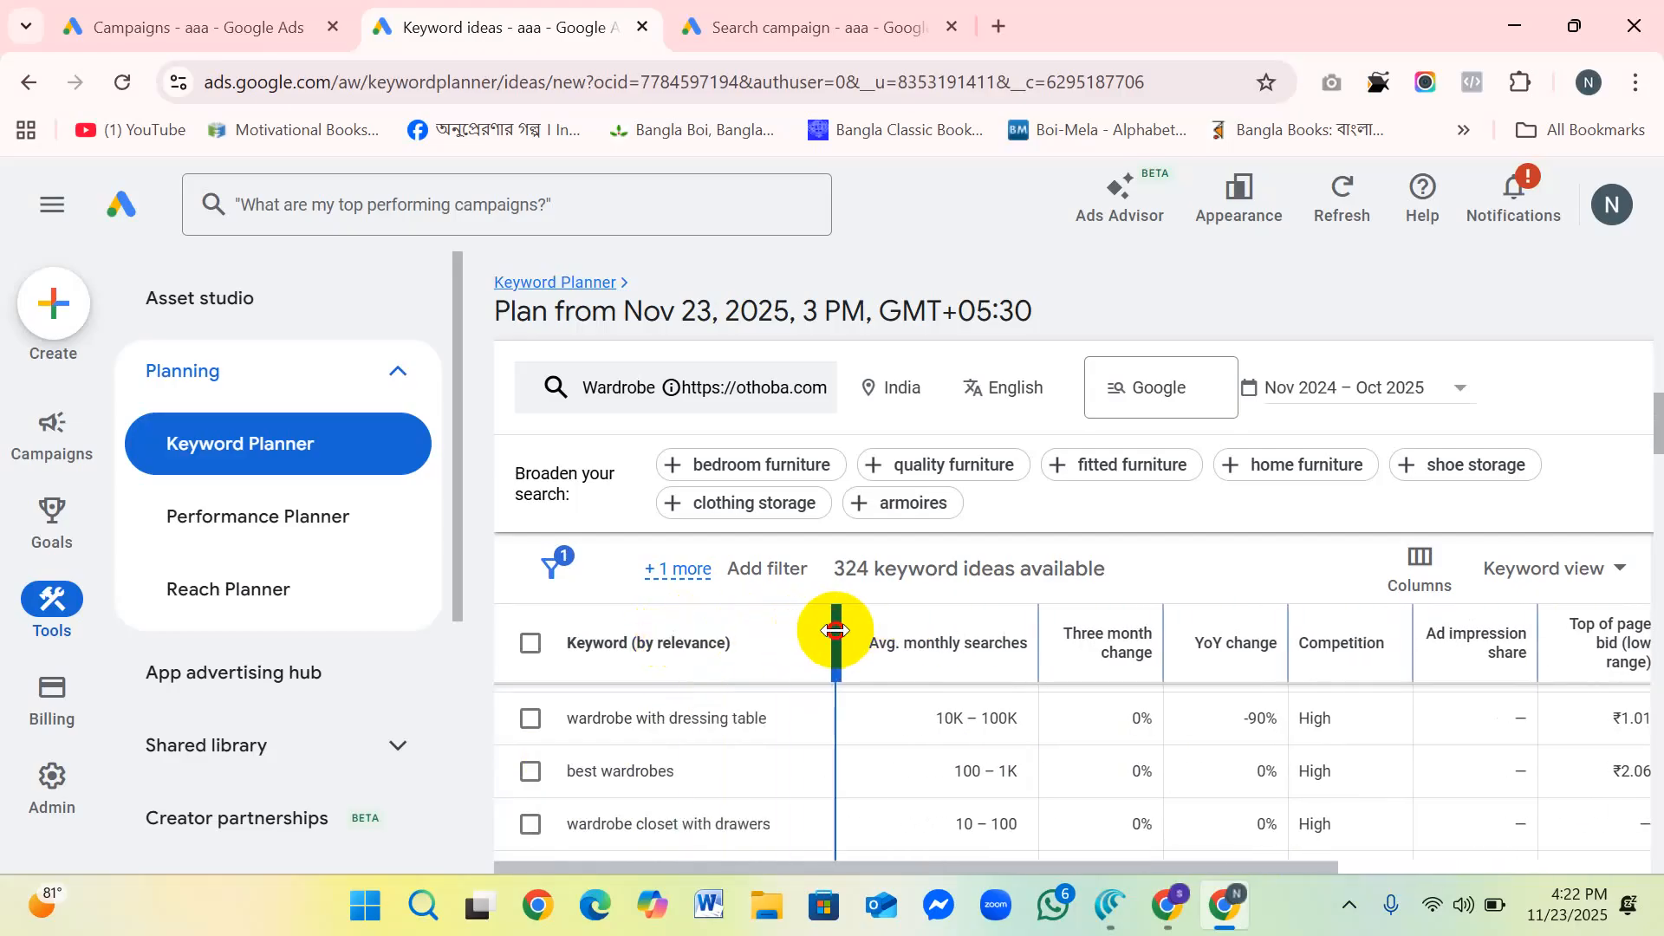
scroll(654, 788, "down", 2)
scroll(642, 760, "up", 2)
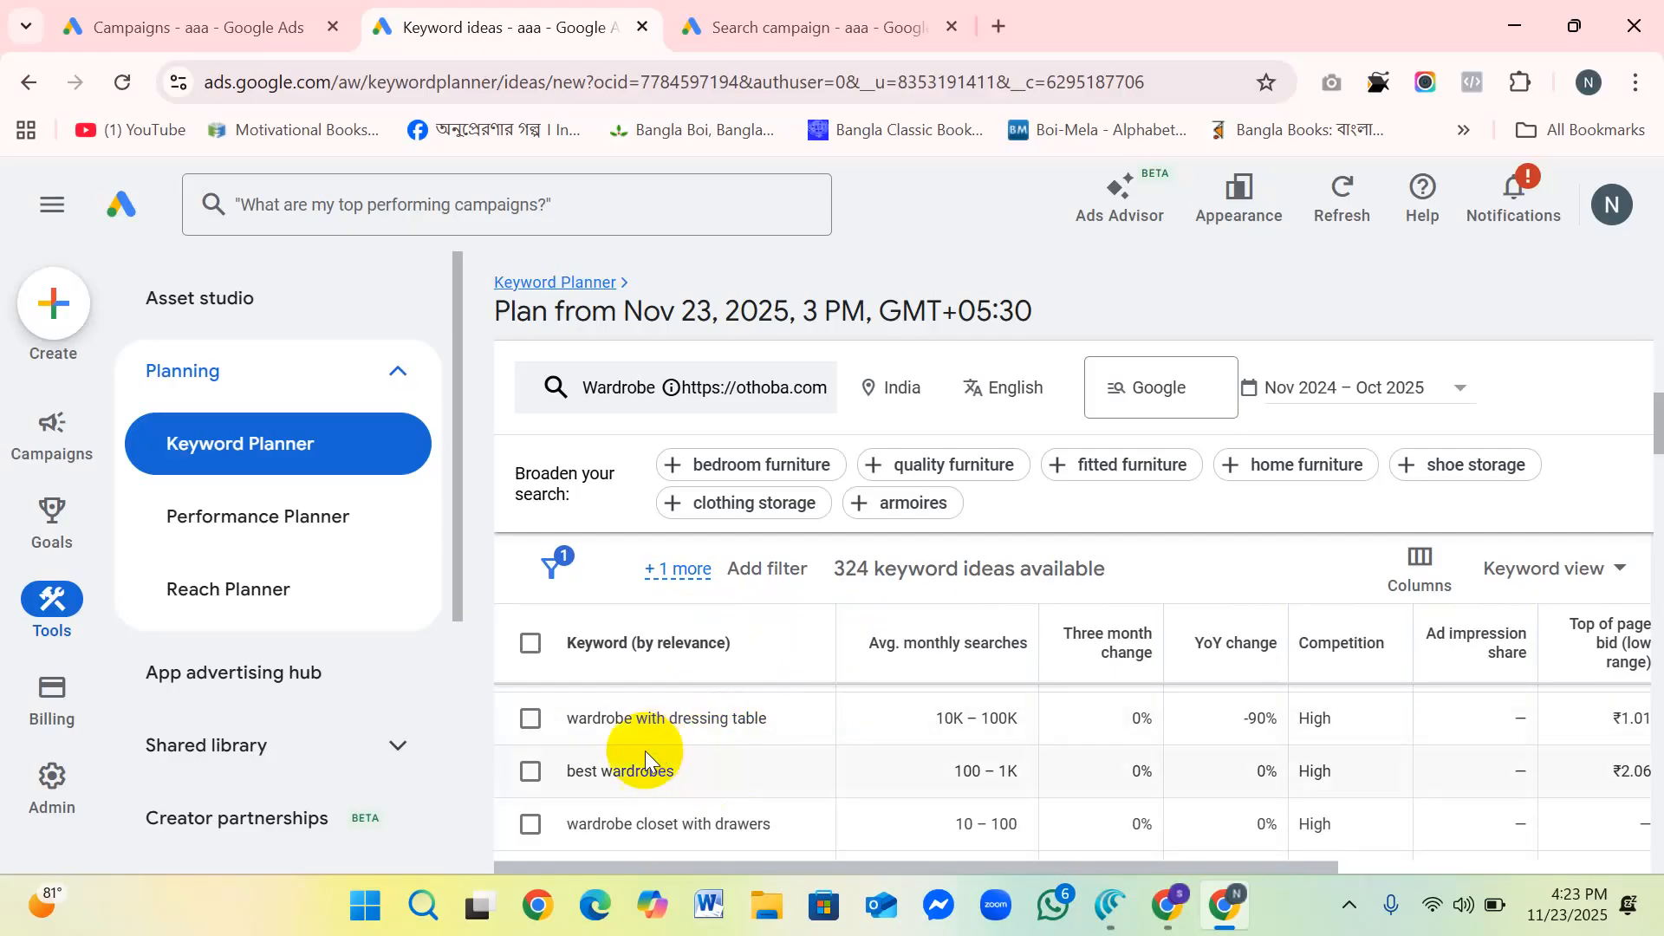
Step: Read through the full keyword phrases to the end of the first 100 rows, checking their monthly searches, YoY change and competition
scroll(658, 738, "down", 1)
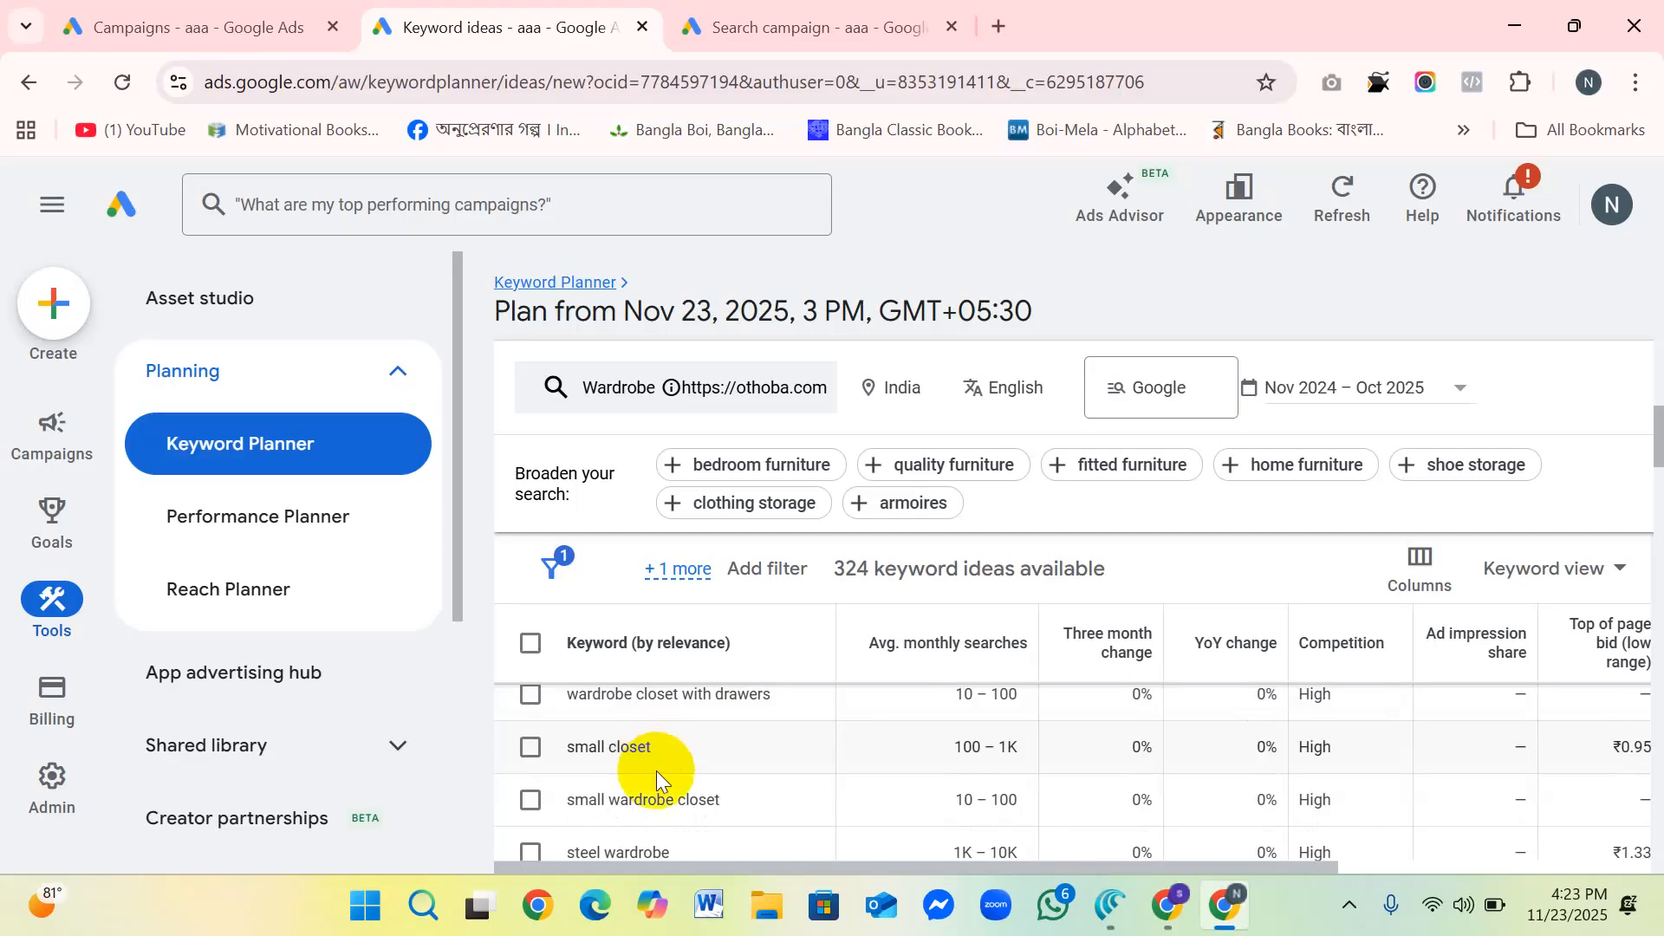
scroll(657, 766, "down", 1)
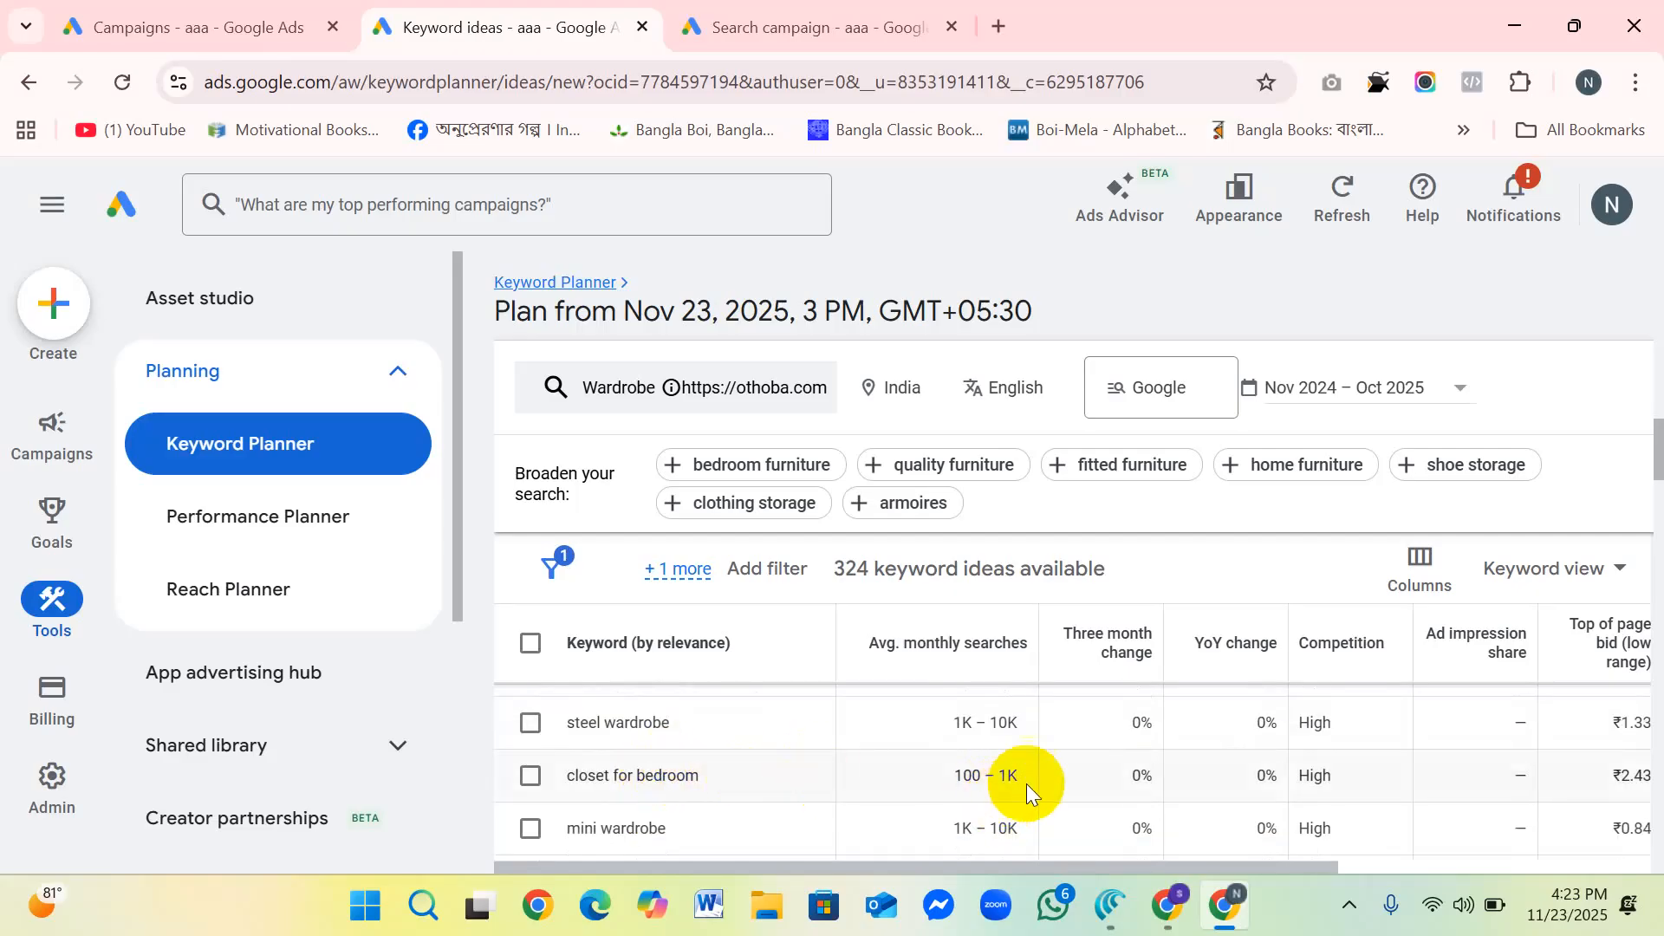
scroll(1027, 783, "down", 1)
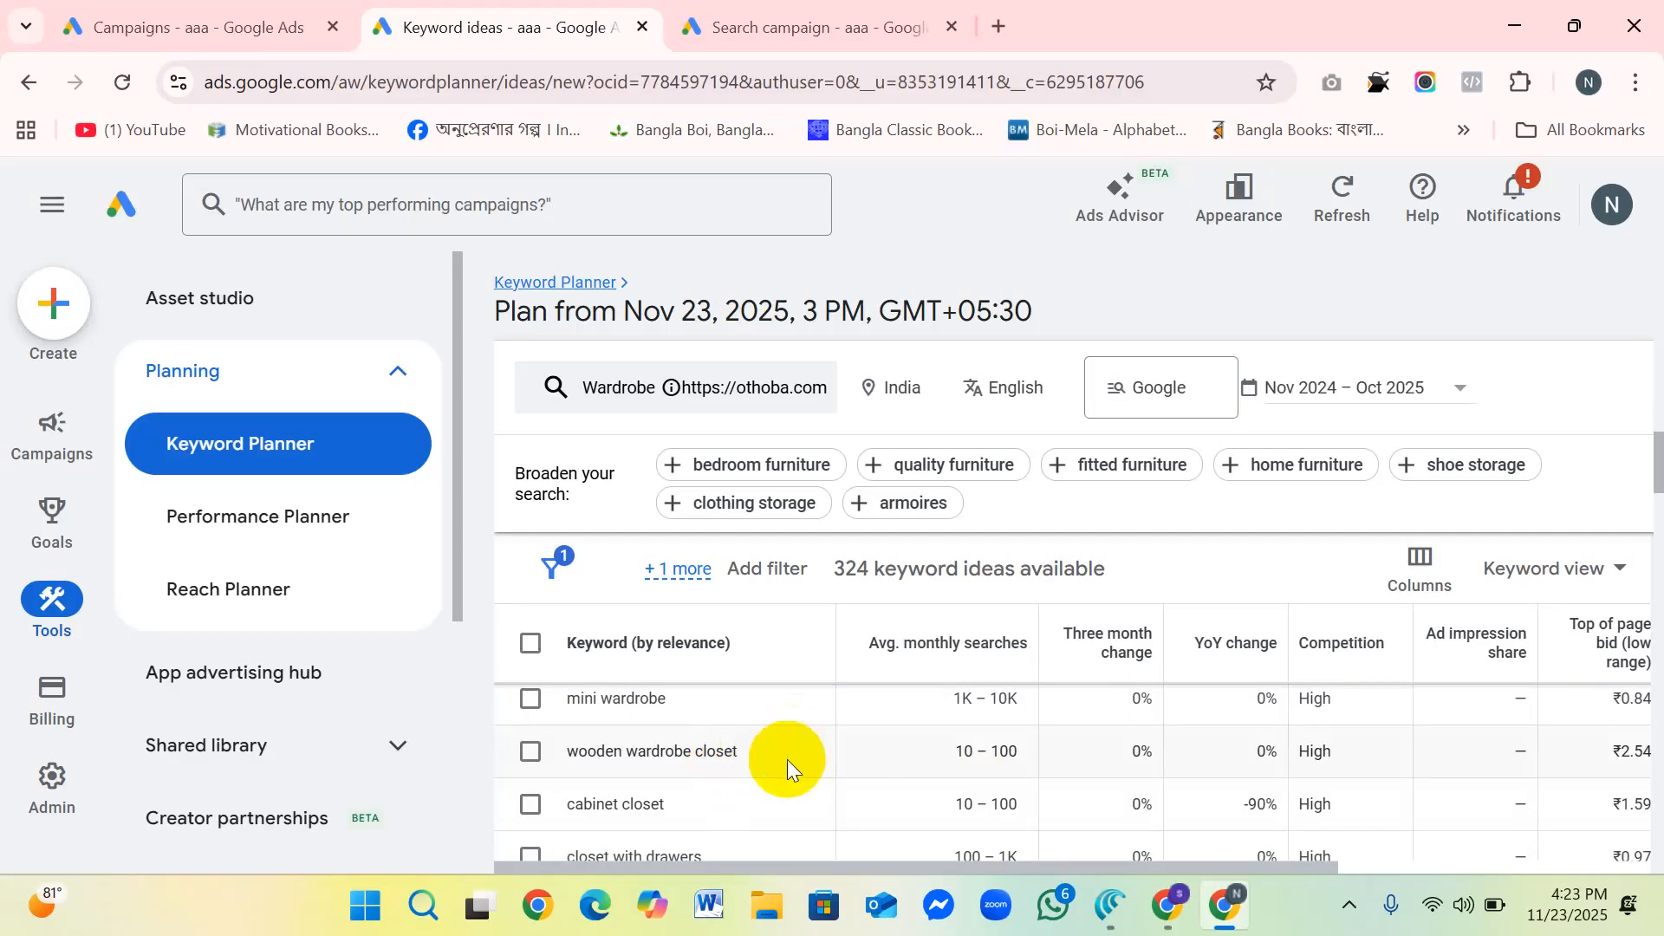
scroll(663, 756, "down", 3)
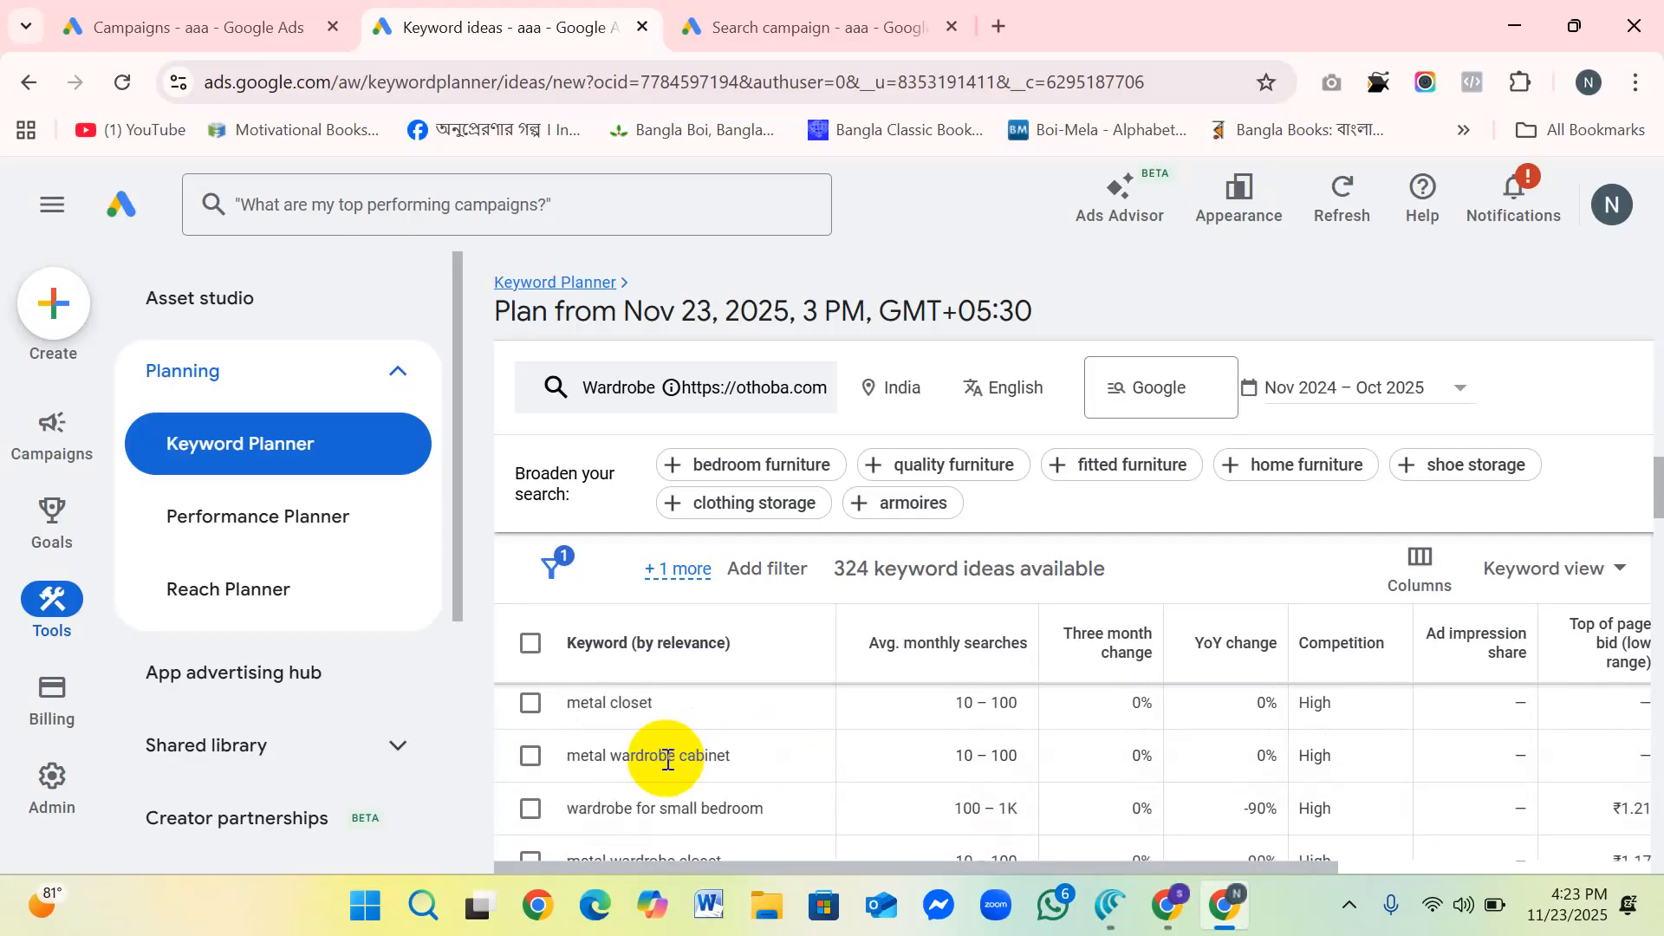
scroll(761, 766, "down", 3)
scroll(950, 763, "down", 2)
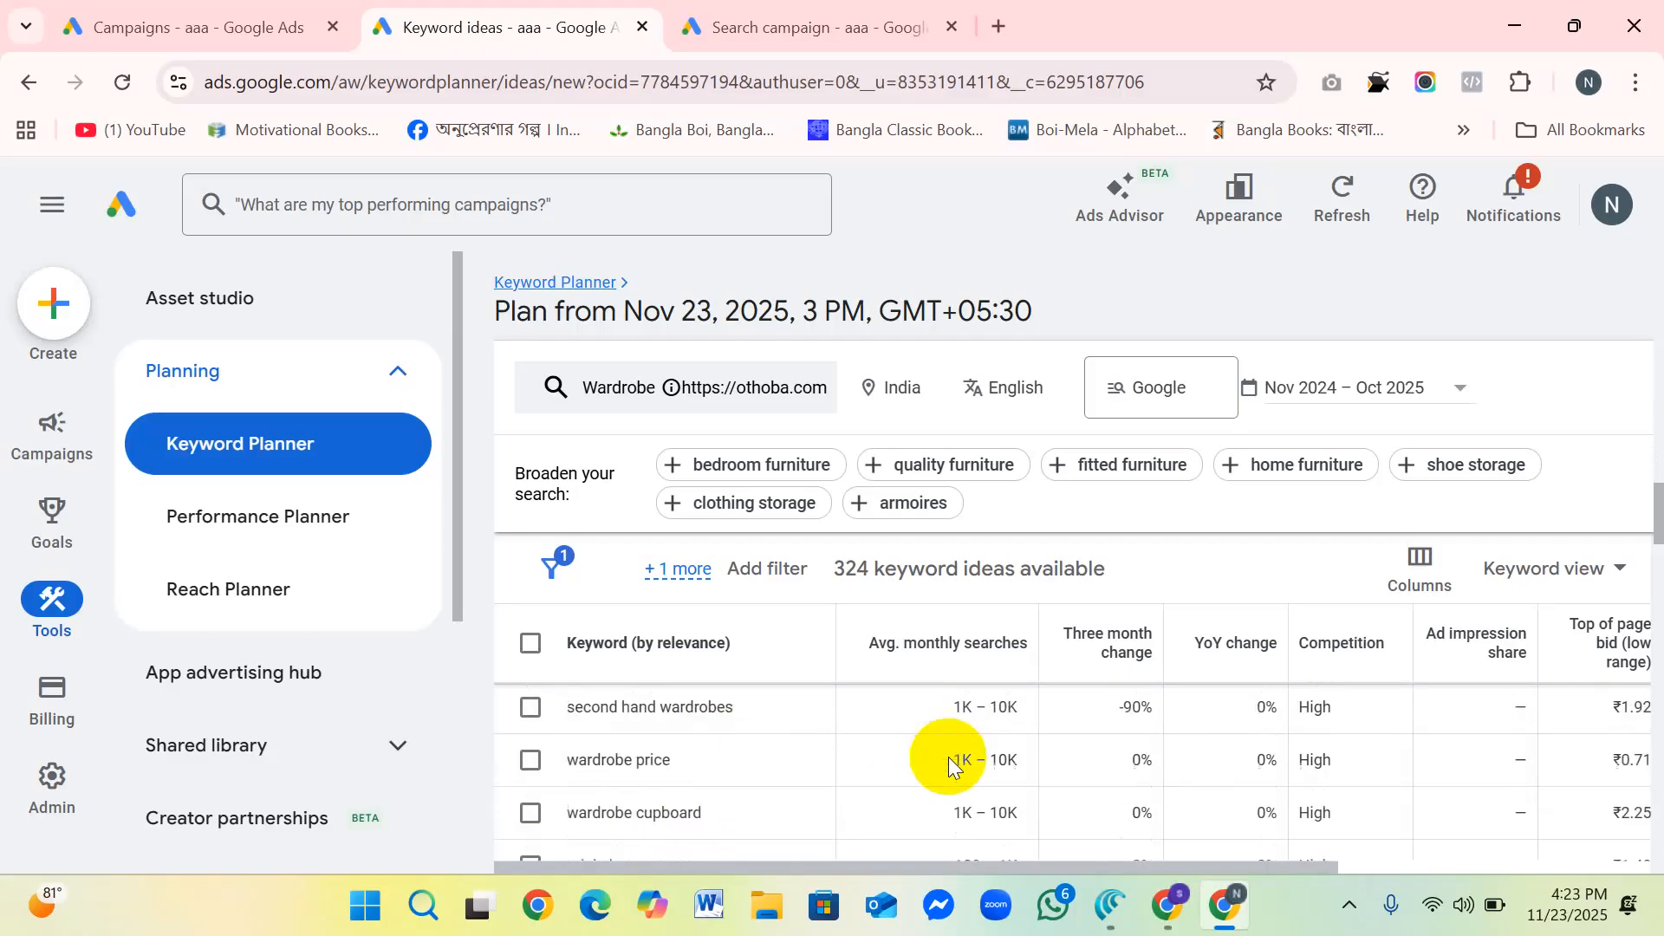
scroll(1084, 761, "down", 6)
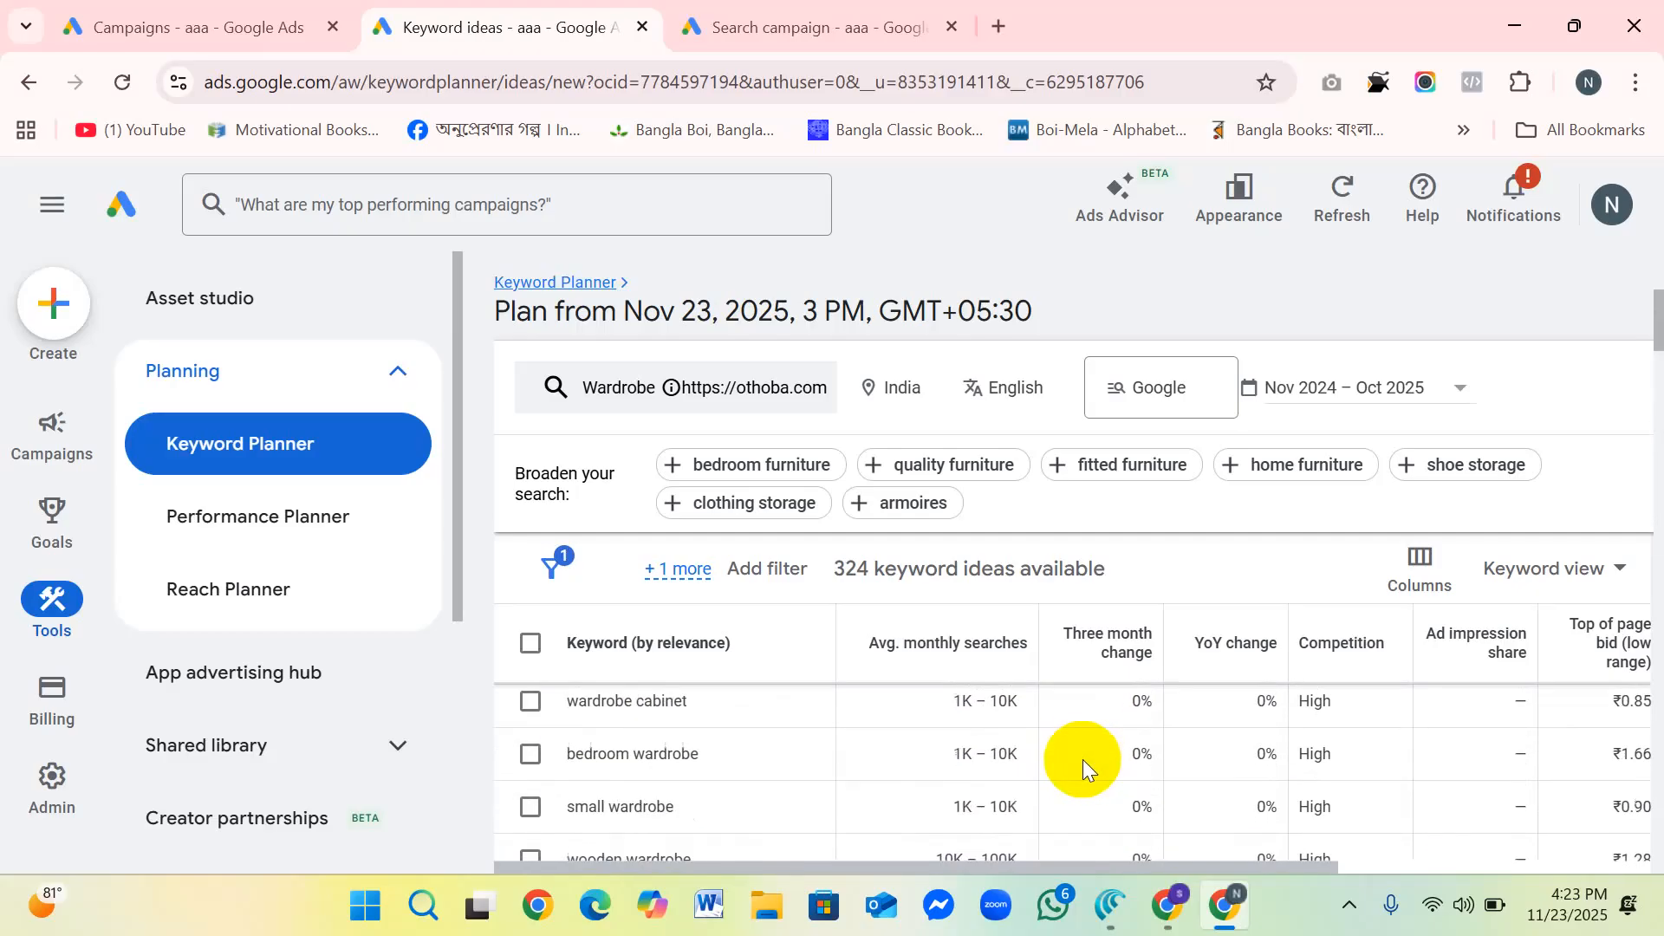
scroll(1299, 746, "down", 8)
scroll(1367, 766, "down", 10)
scroll(1309, 780, "down", 10)
scroll(1330, 798, "down", 10)
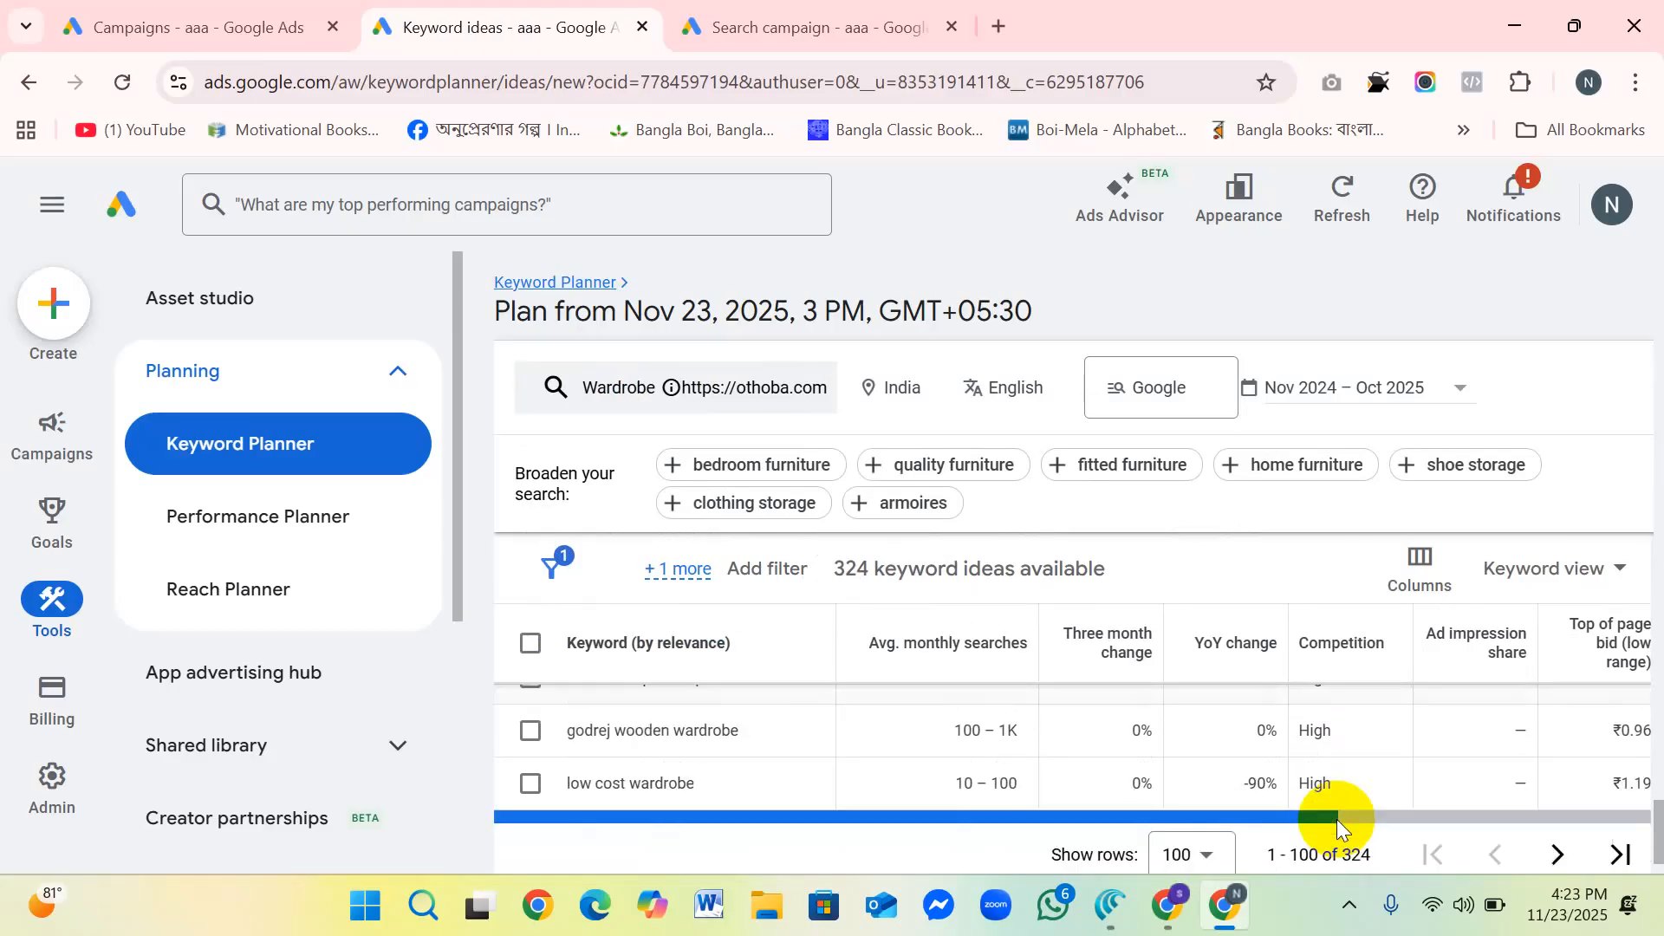
scroll(1336, 819, "down", 3)
scroll(1291, 642, "up", 5)
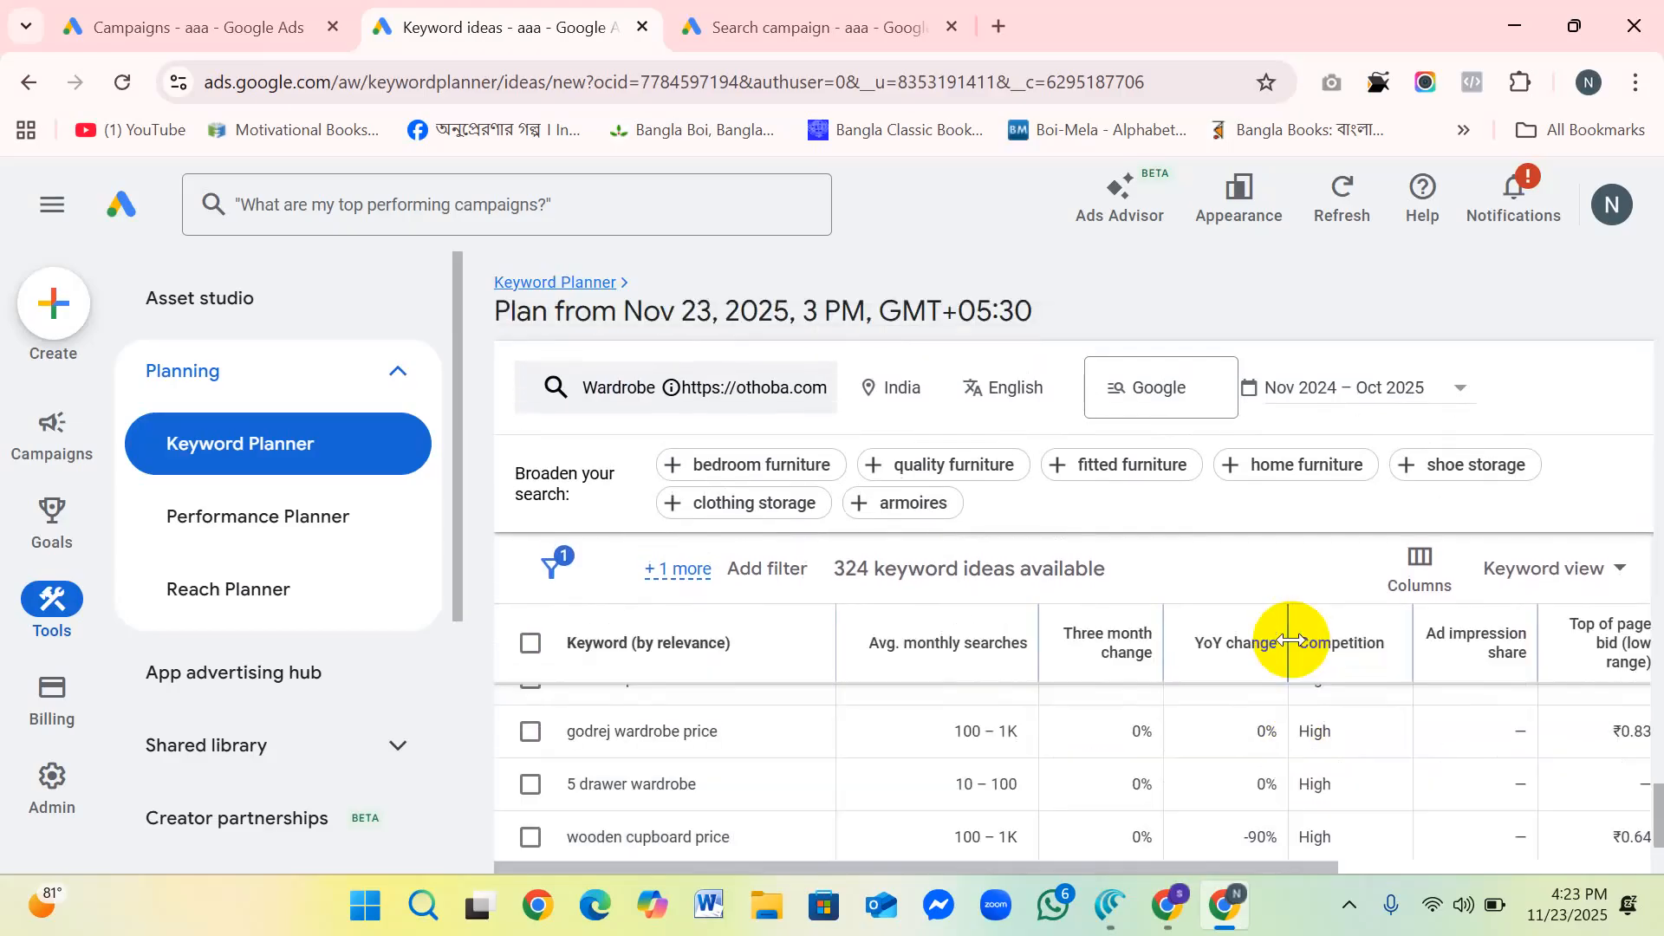
scroll(1347, 728, "up", 3)
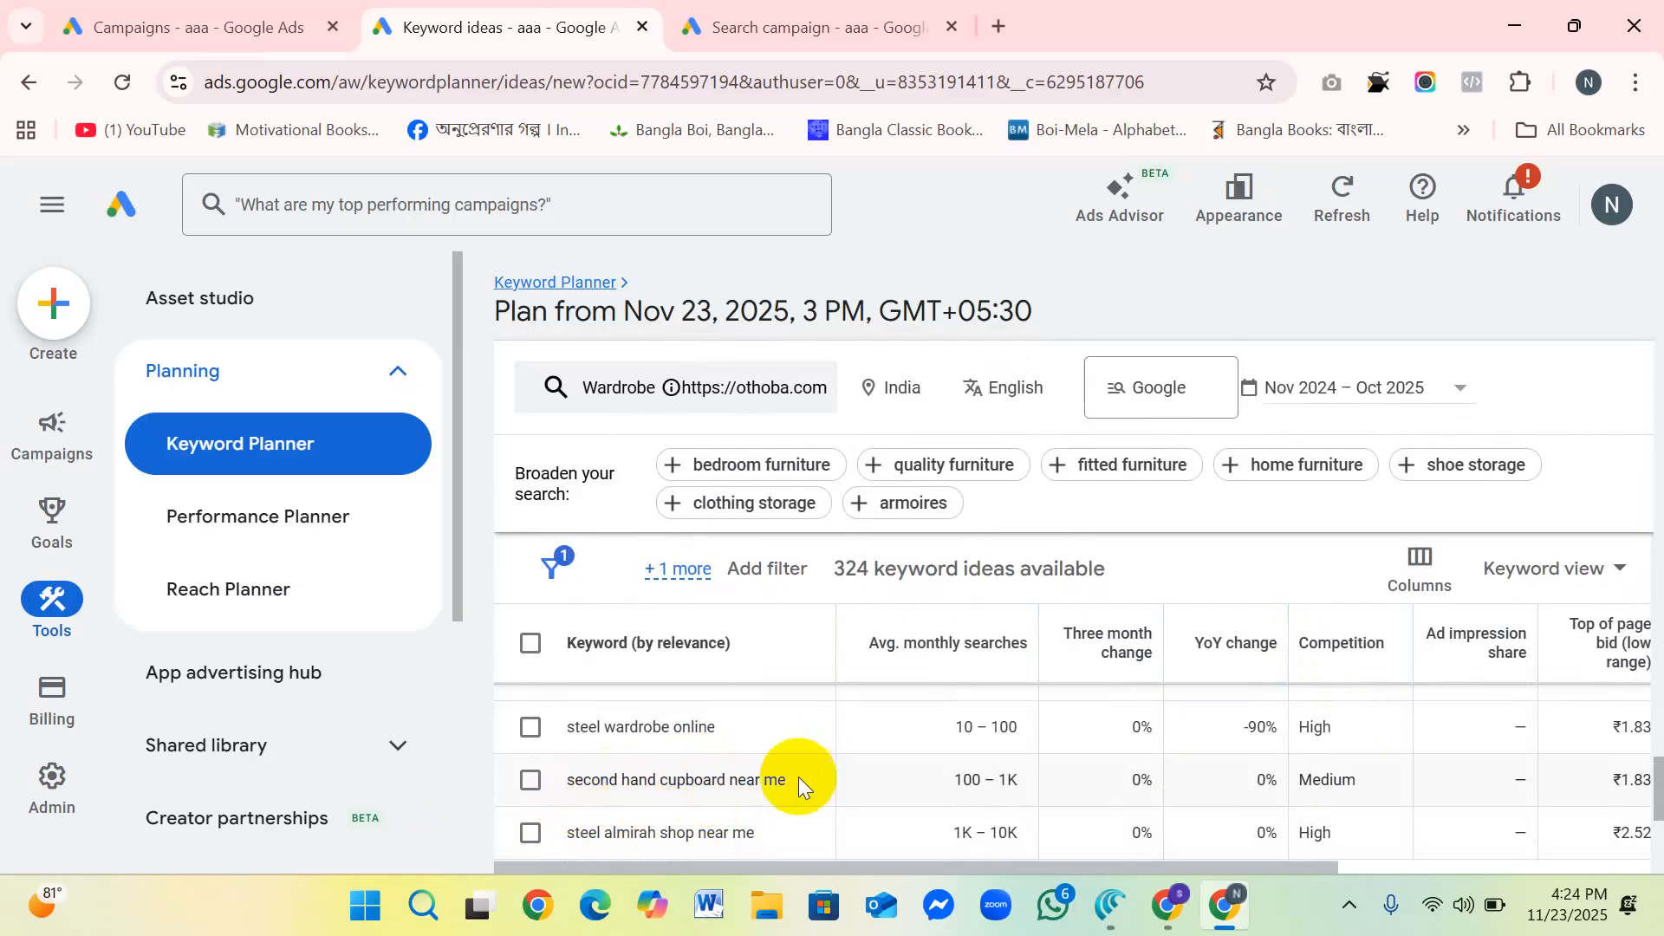
Step: Highlight the keyword idea "second hand cupboard near me" and examine its wording and the neighbouring keywords
left_click_drag(793, 777, 549, 789)
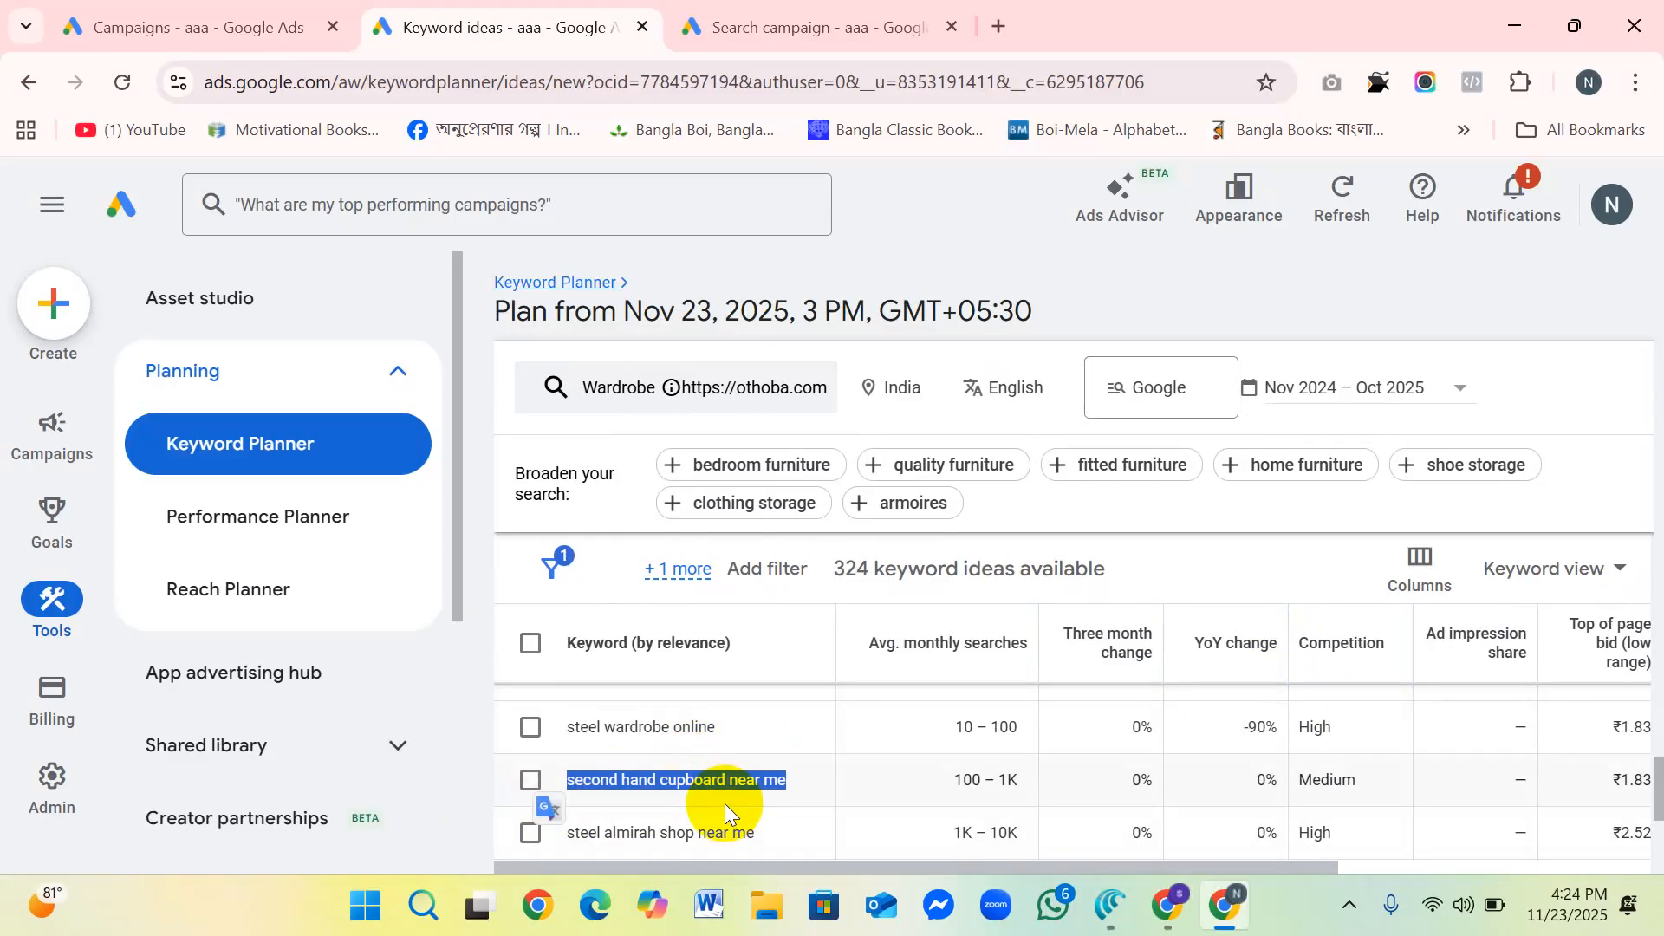
left_click(636, 776)
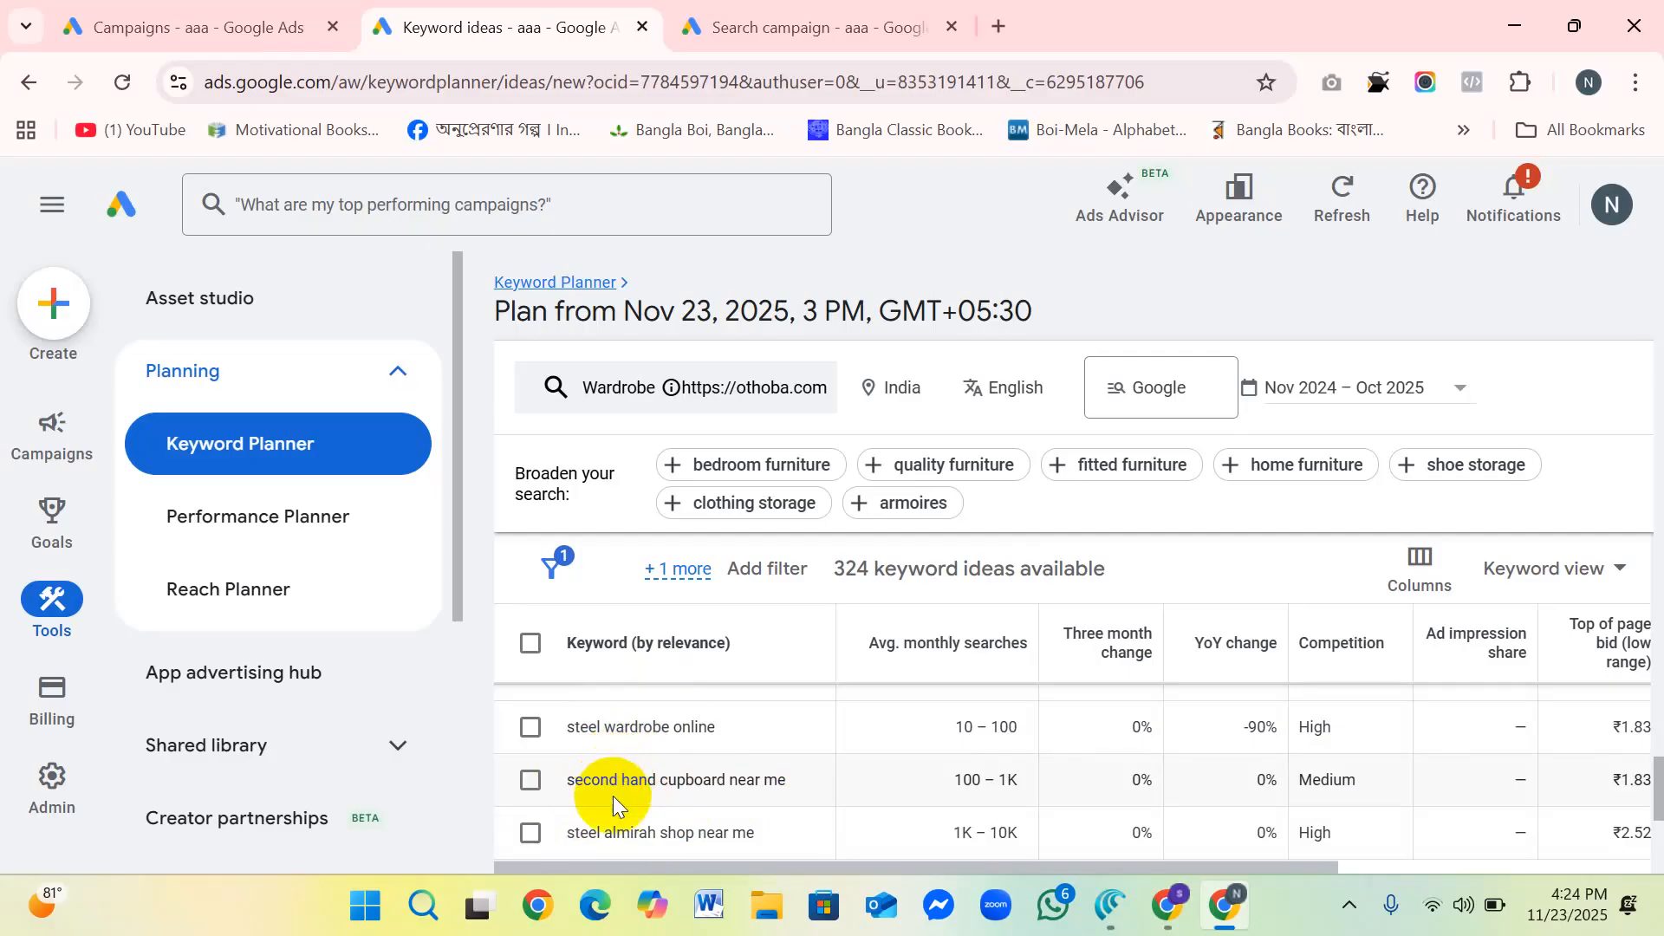
left_click_drag(563, 776, 673, 774)
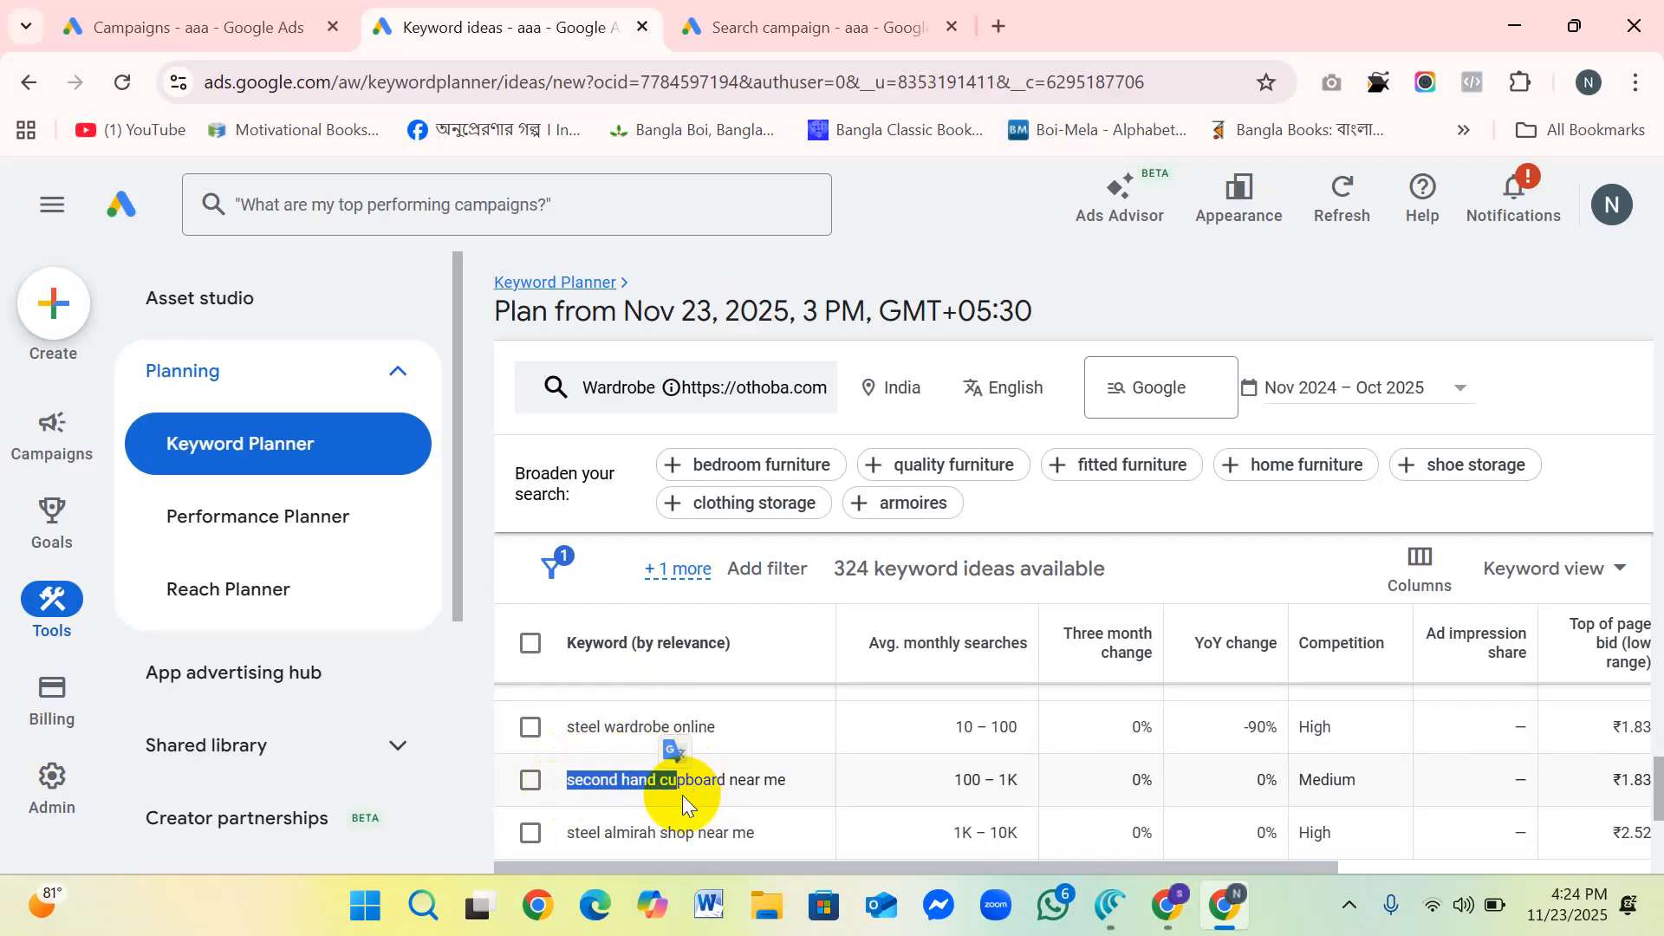
scroll(663, 819, "down", 1)
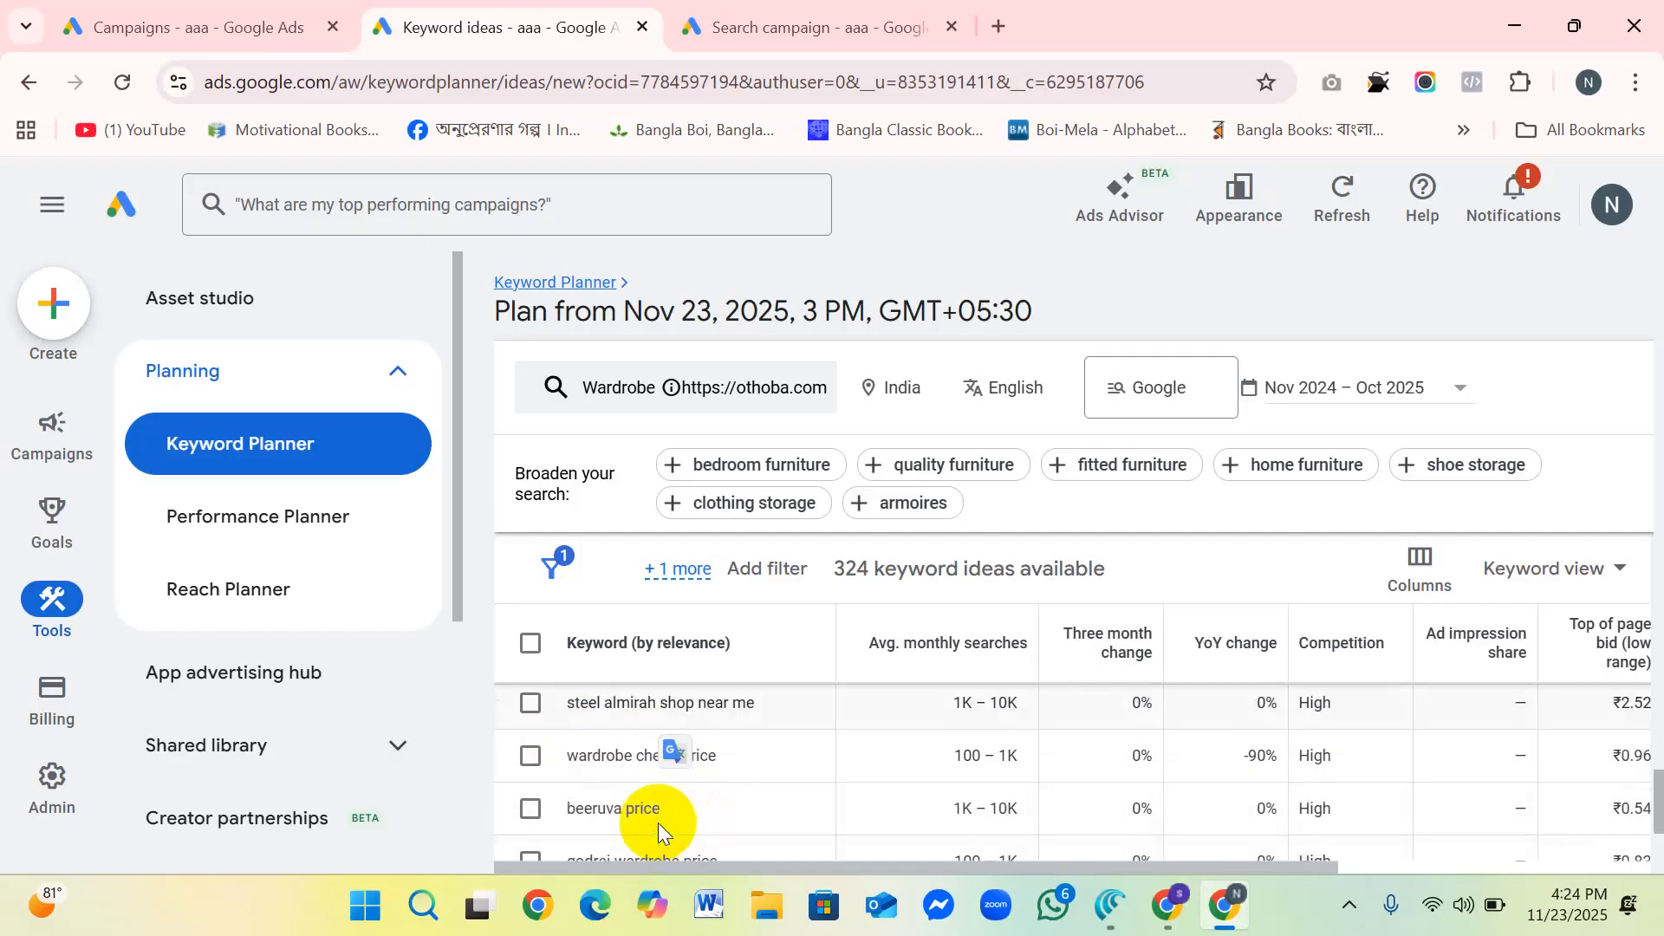
scroll(652, 803, "up", 1)
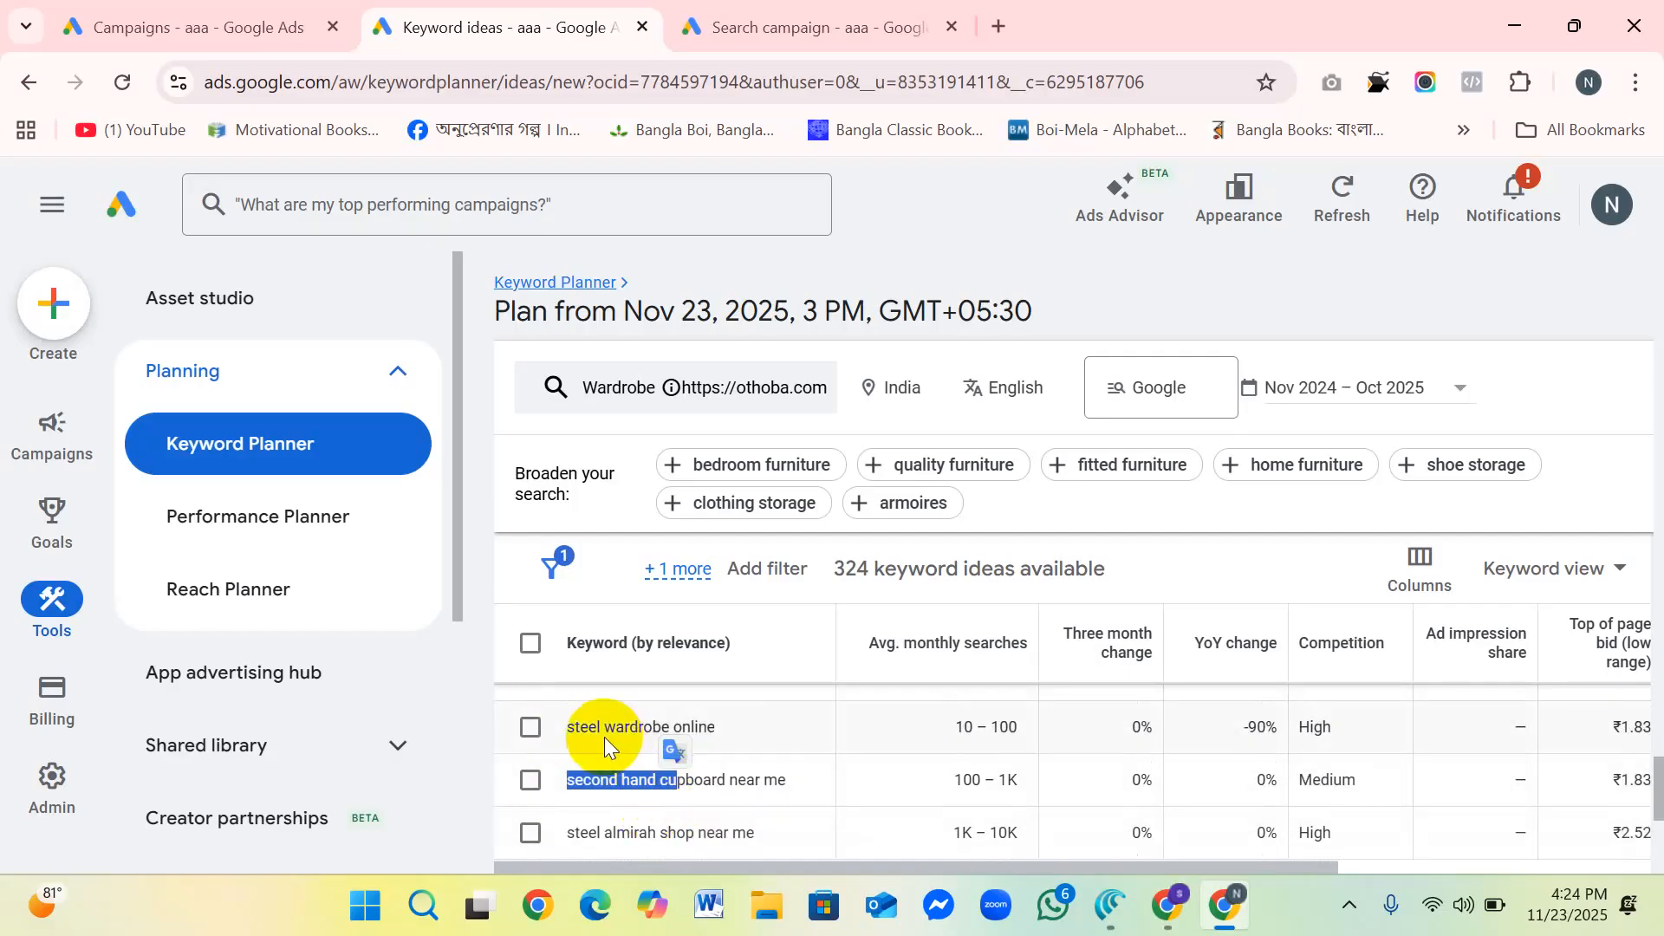
Step: Highlight the keyword ideas "steel wardrobe online" and "cheap wardrobes online" to examine their wording
left_click_drag(735, 728, 546, 754)
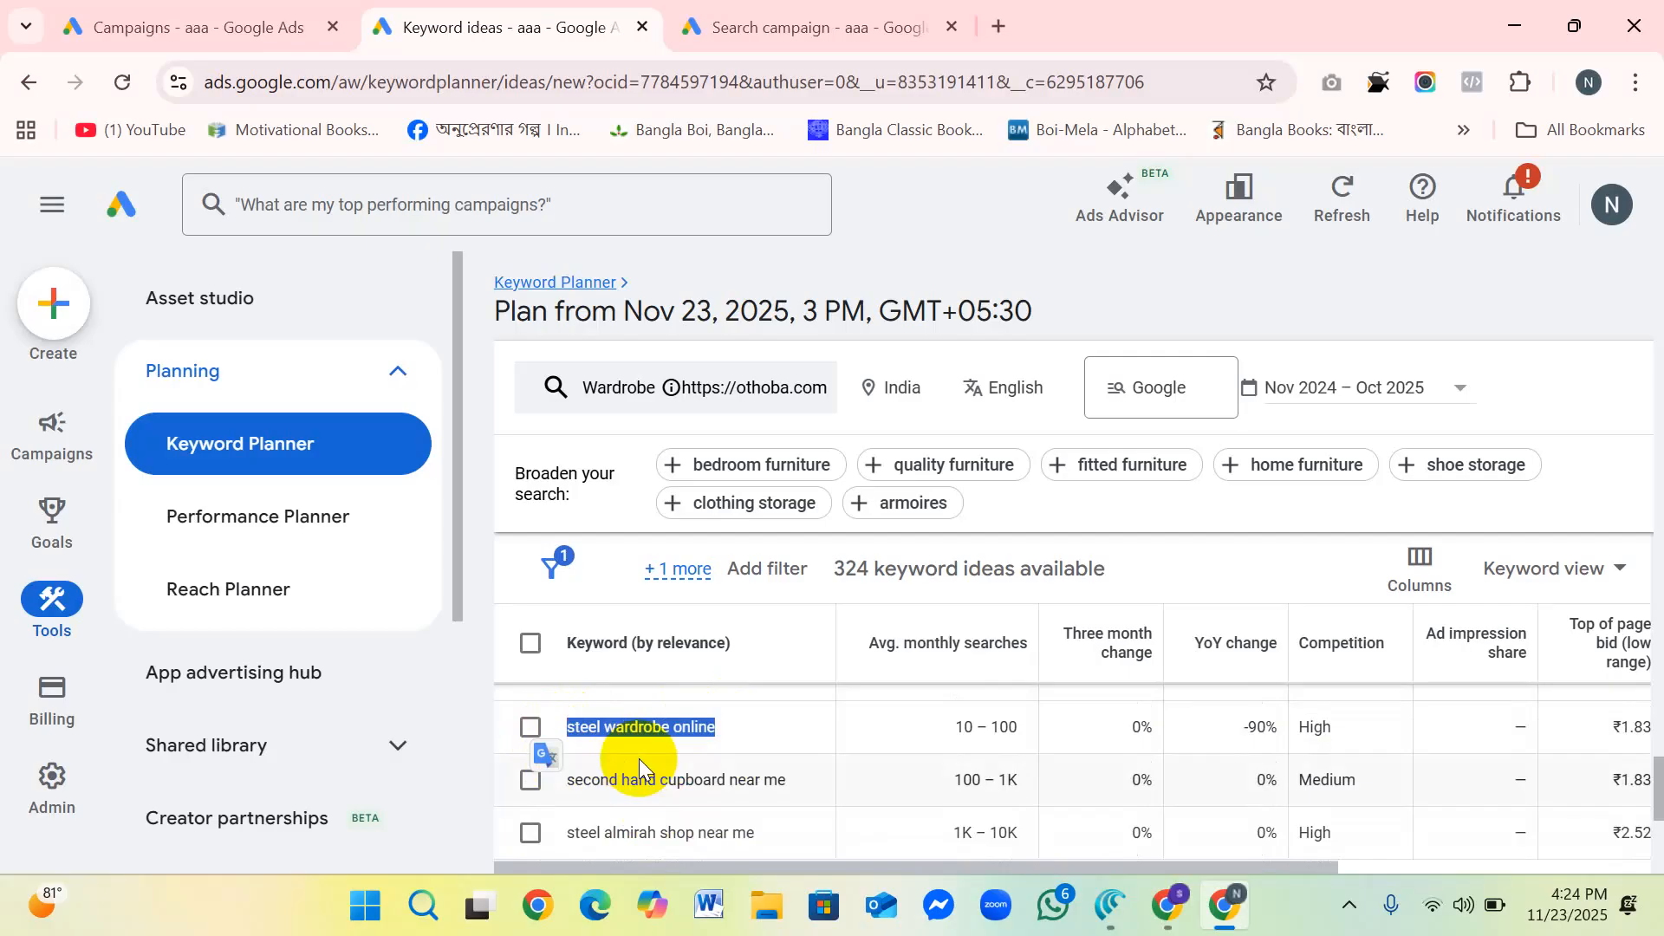
scroll(624, 790, "up", 3)
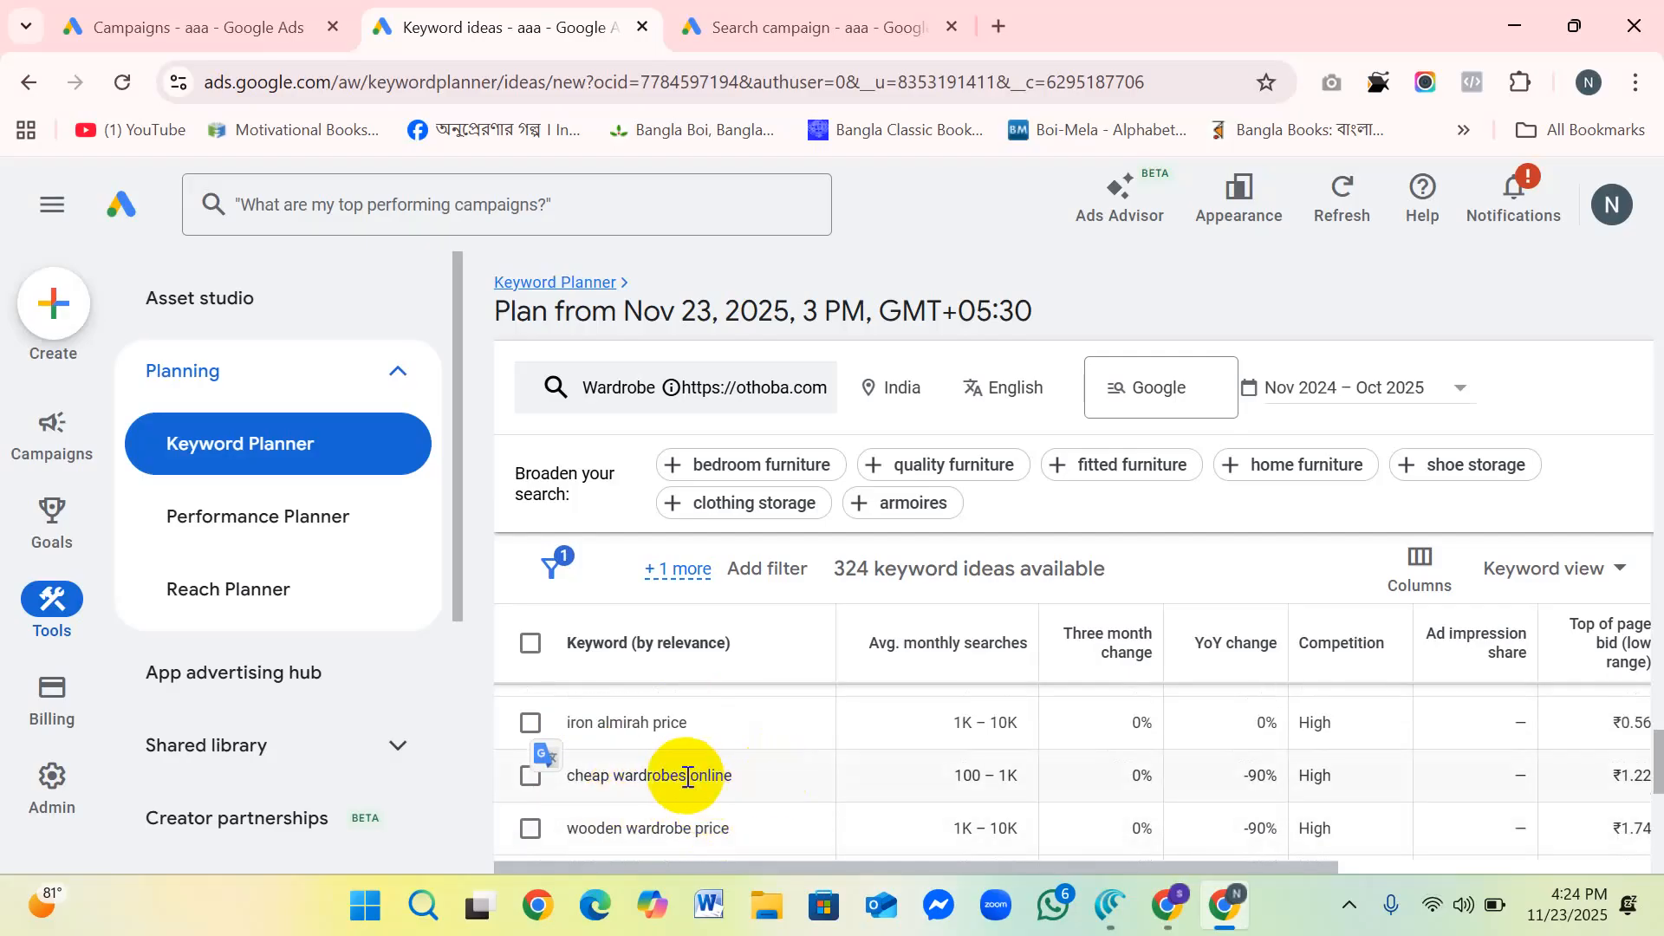
left_click_drag(756, 773, 553, 771)
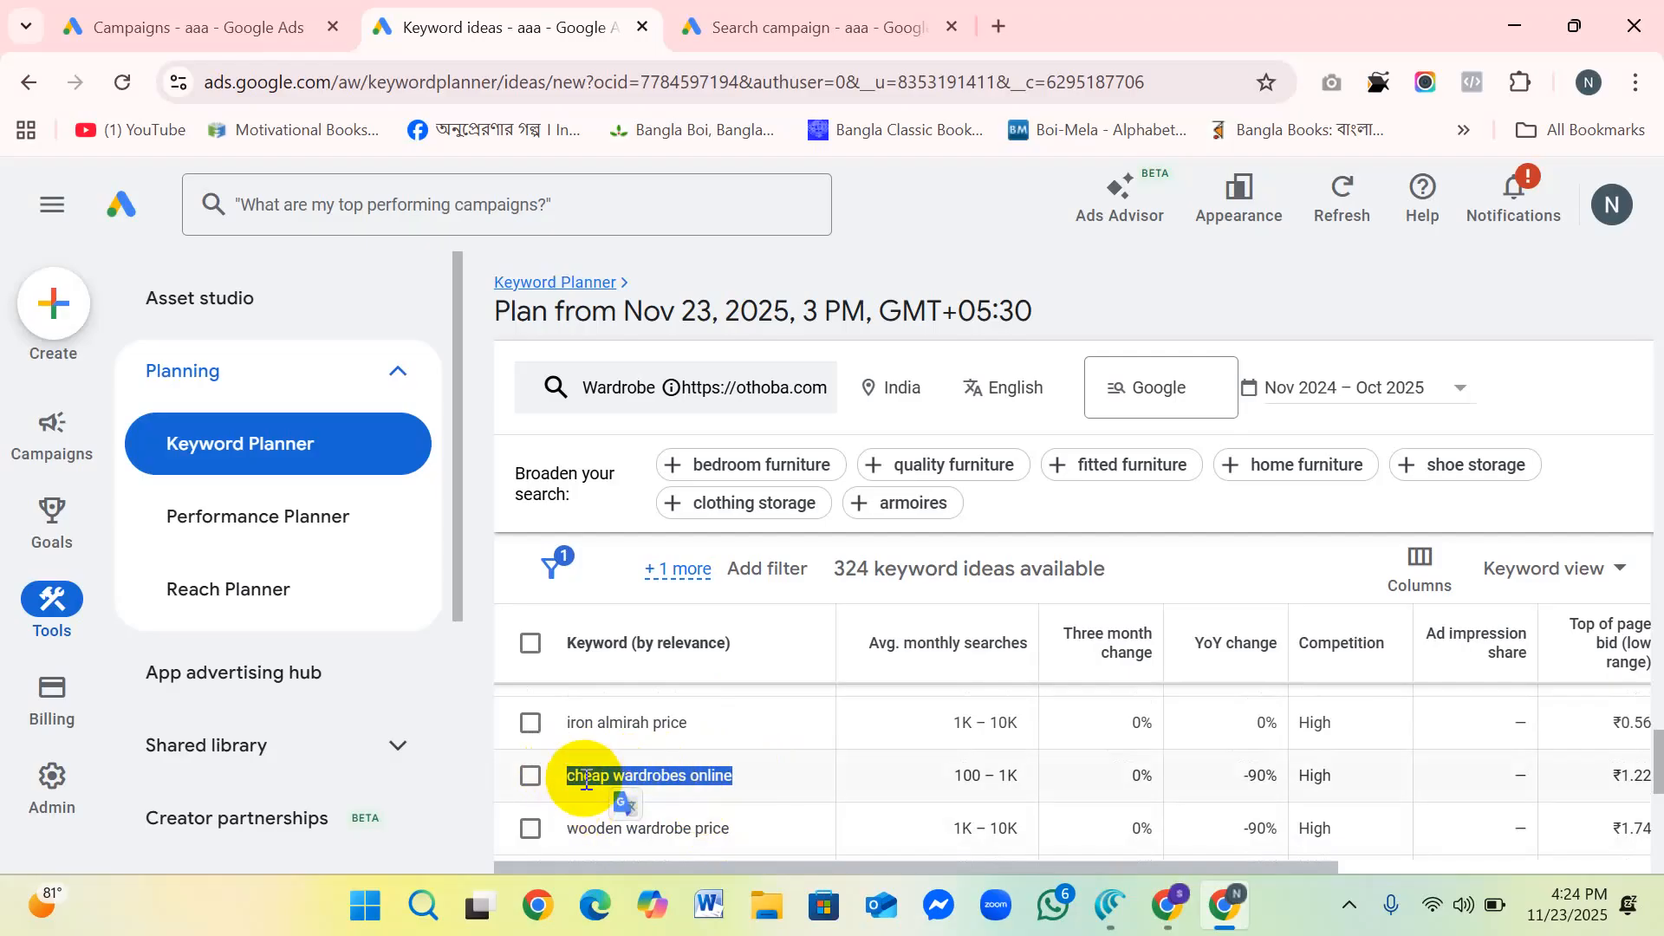
left_click(704, 827)
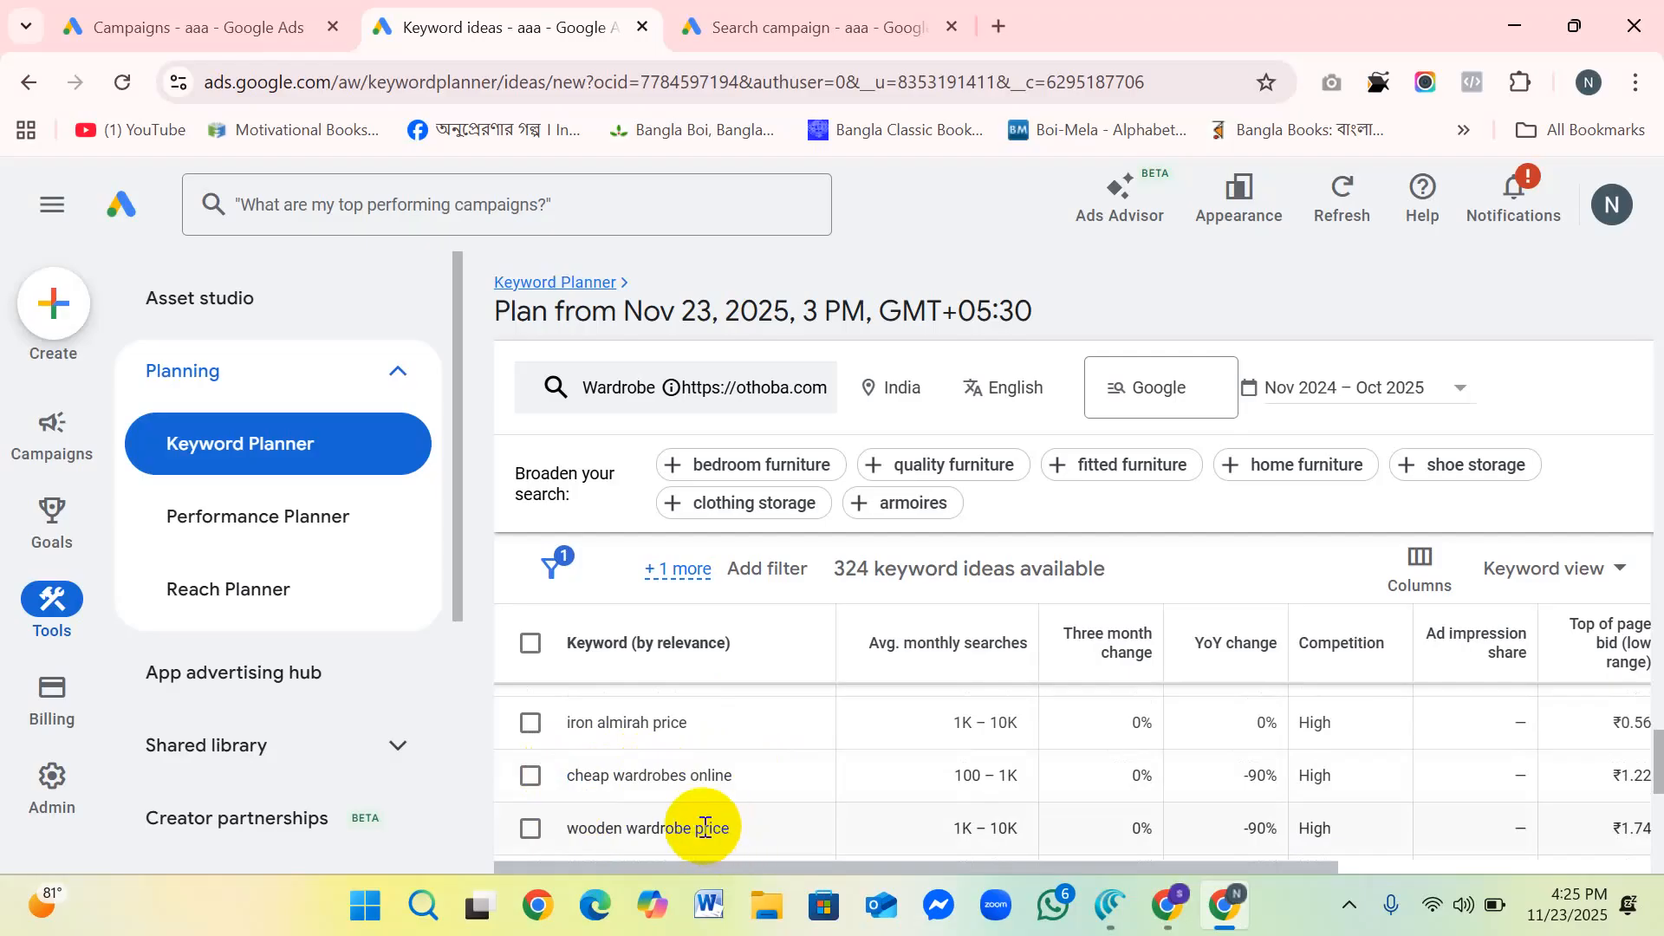
Step: Find the keyword idea "cupboard with dressing table", highlight it to examine its wording, and clear the highlight
scroll(633, 795, "up", 2)
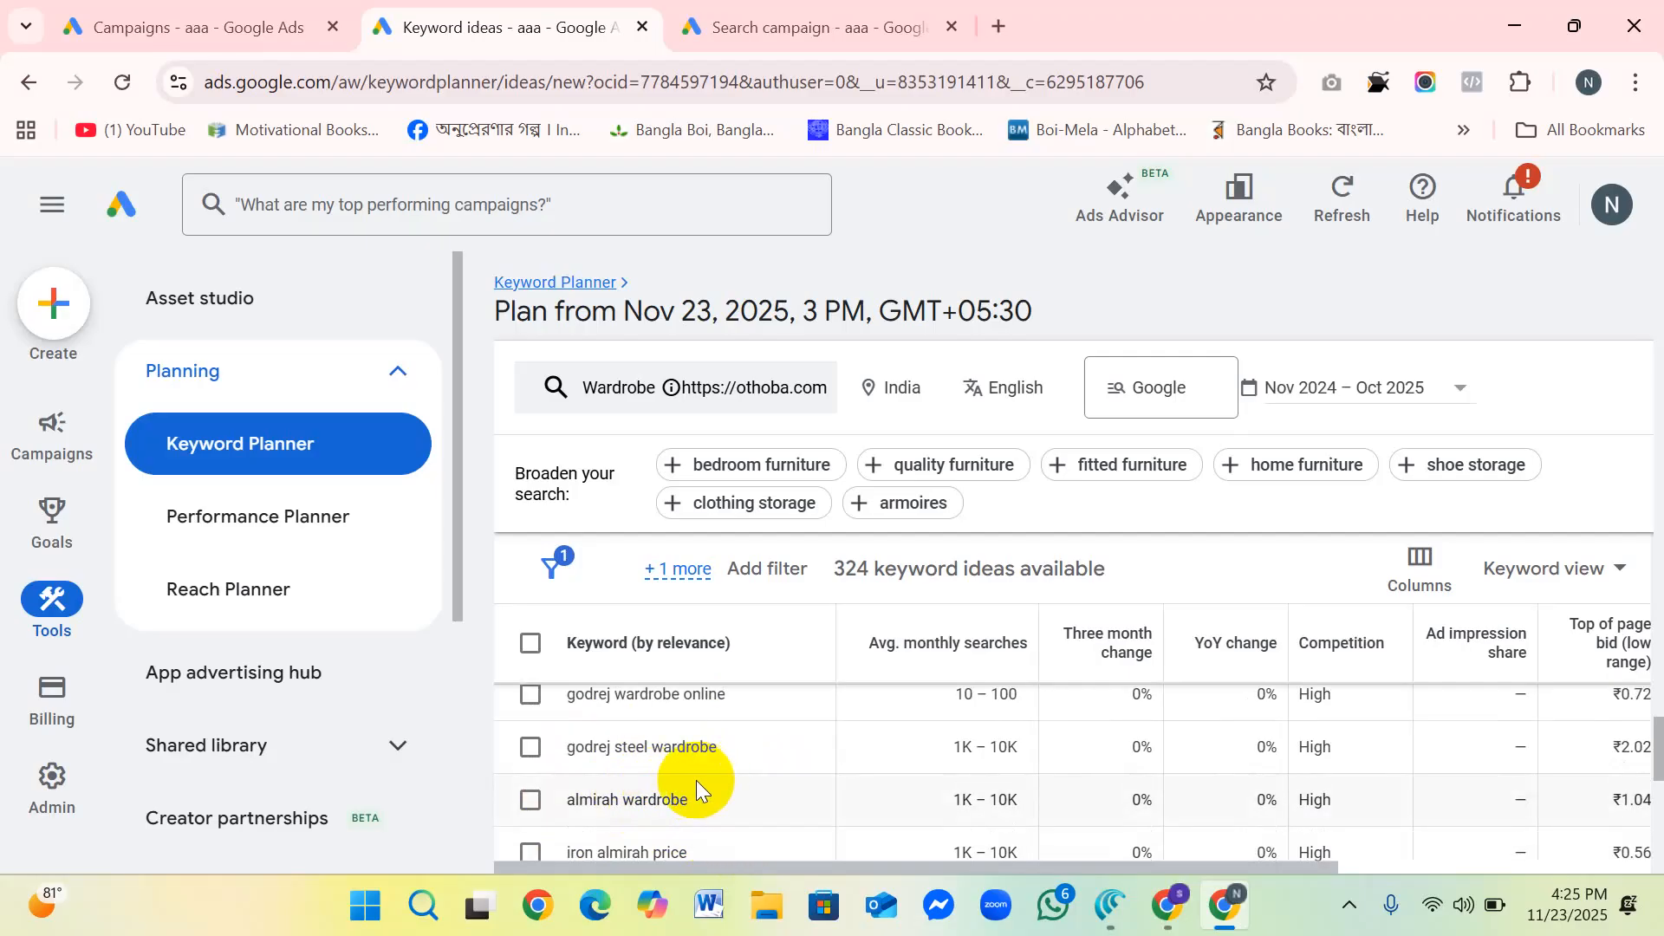
scroll(695, 780, "up", 2)
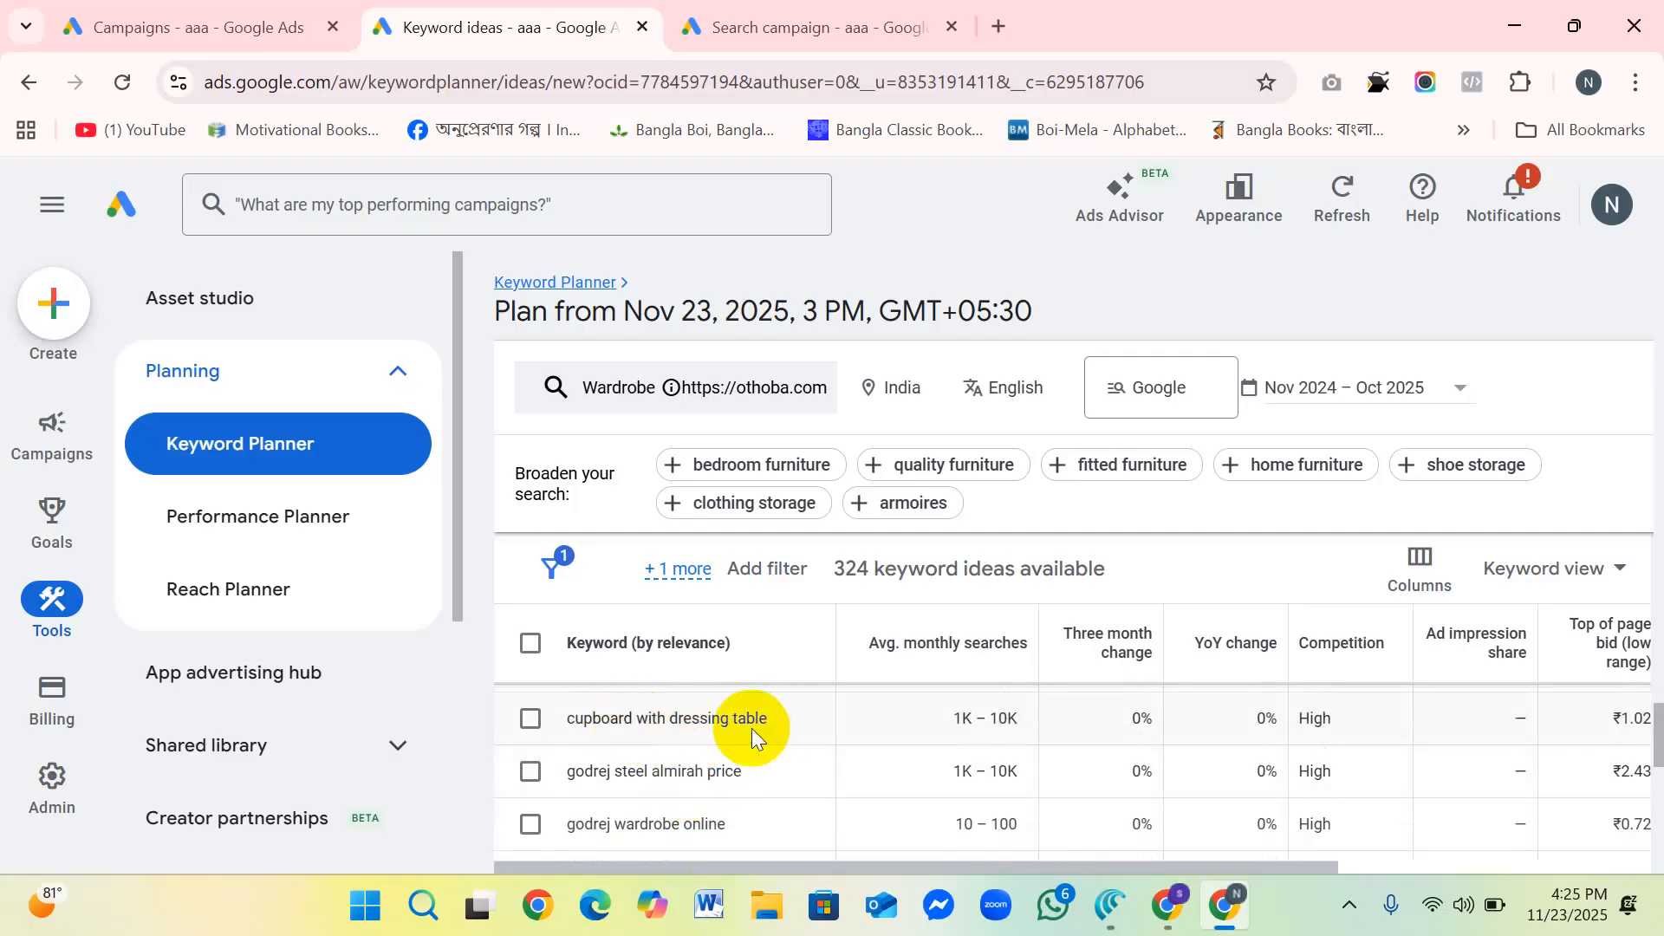
left_click_drag(789, 716, 572, 719)
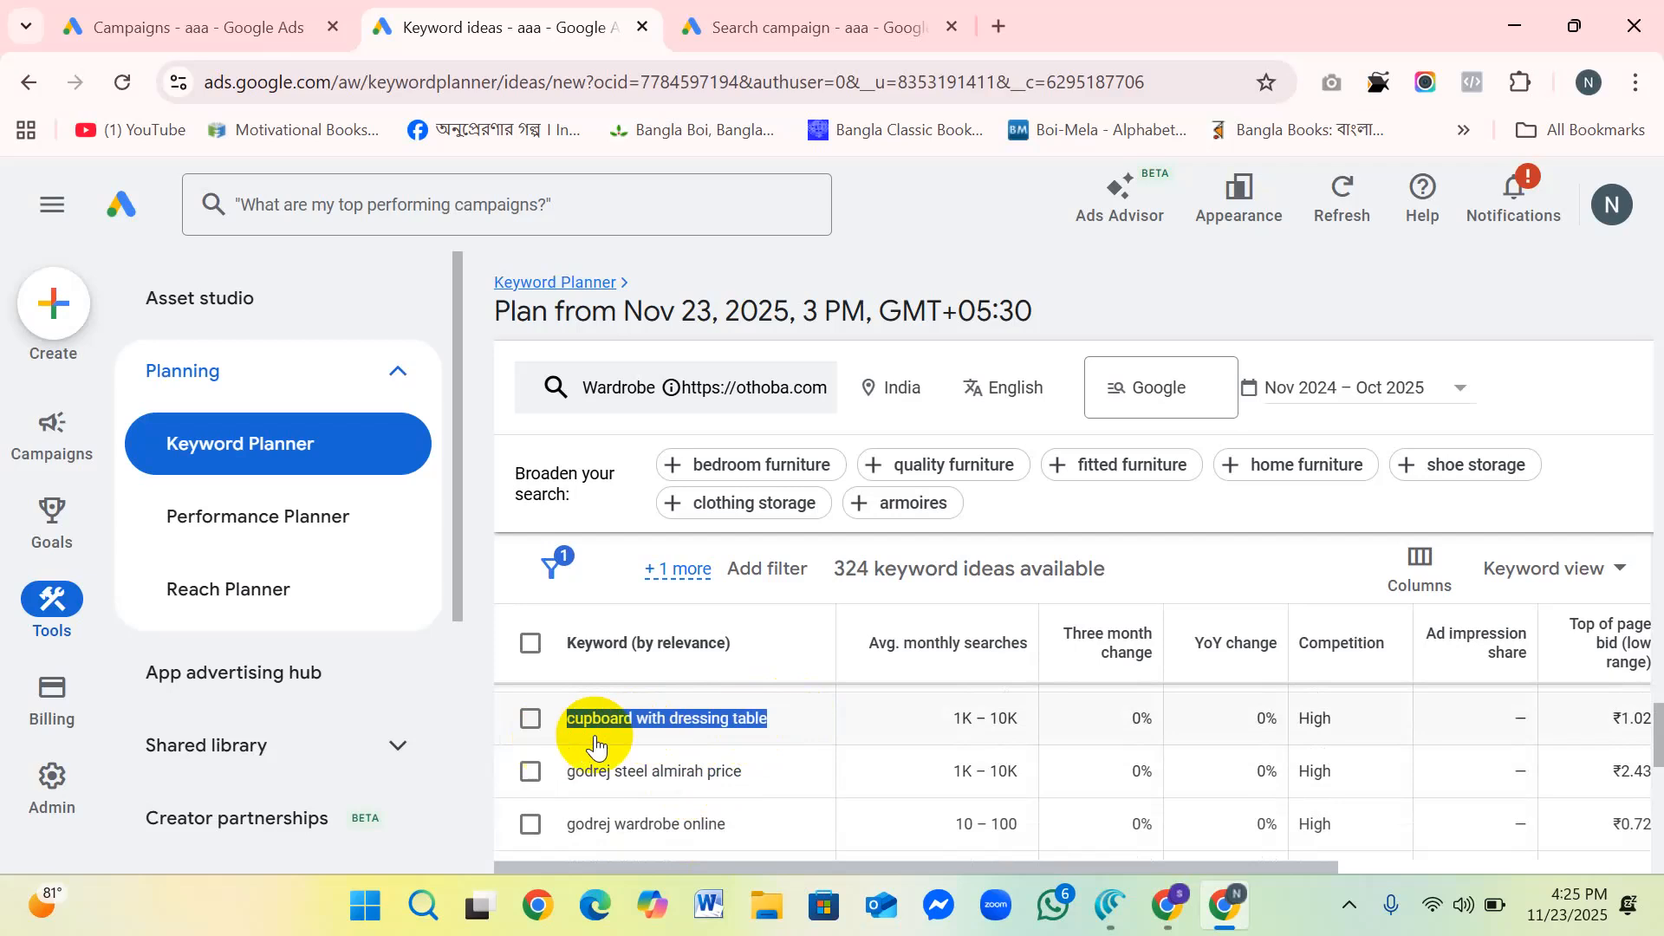
left_click(780, 725)
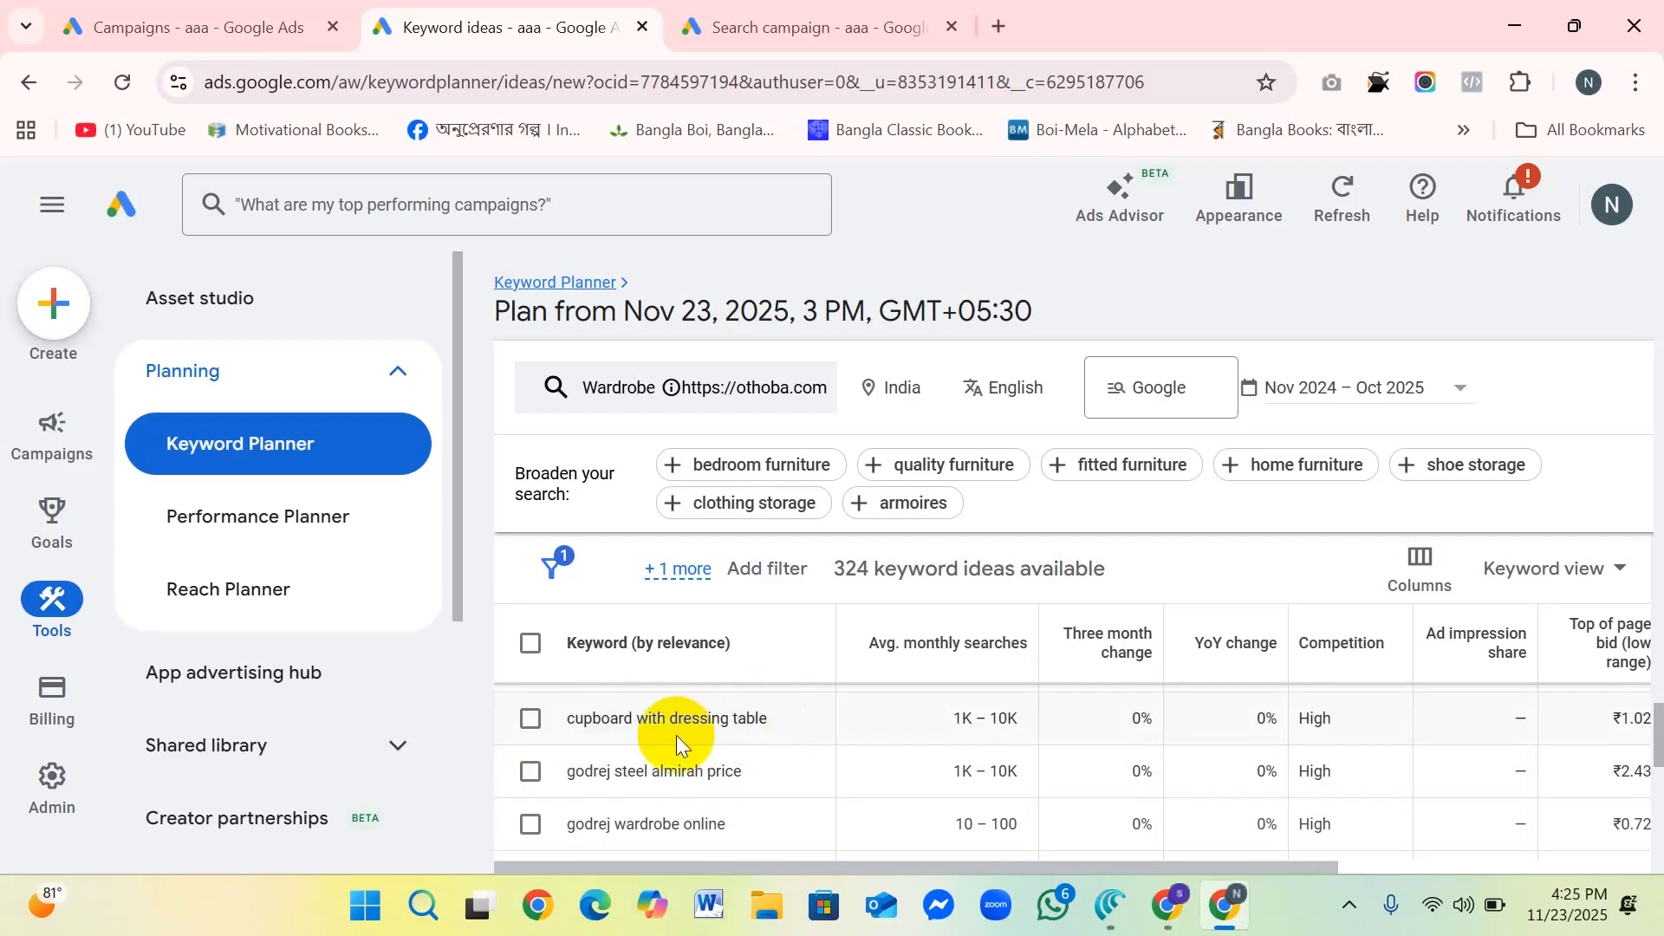
Step: Review the nearby almirah and cupboard keyword ideas and highlight the brand word "godrej" in "godrej cupboard price"
scroll(666, 731, "up", 2)
scroll(729, 740, "down", 3)
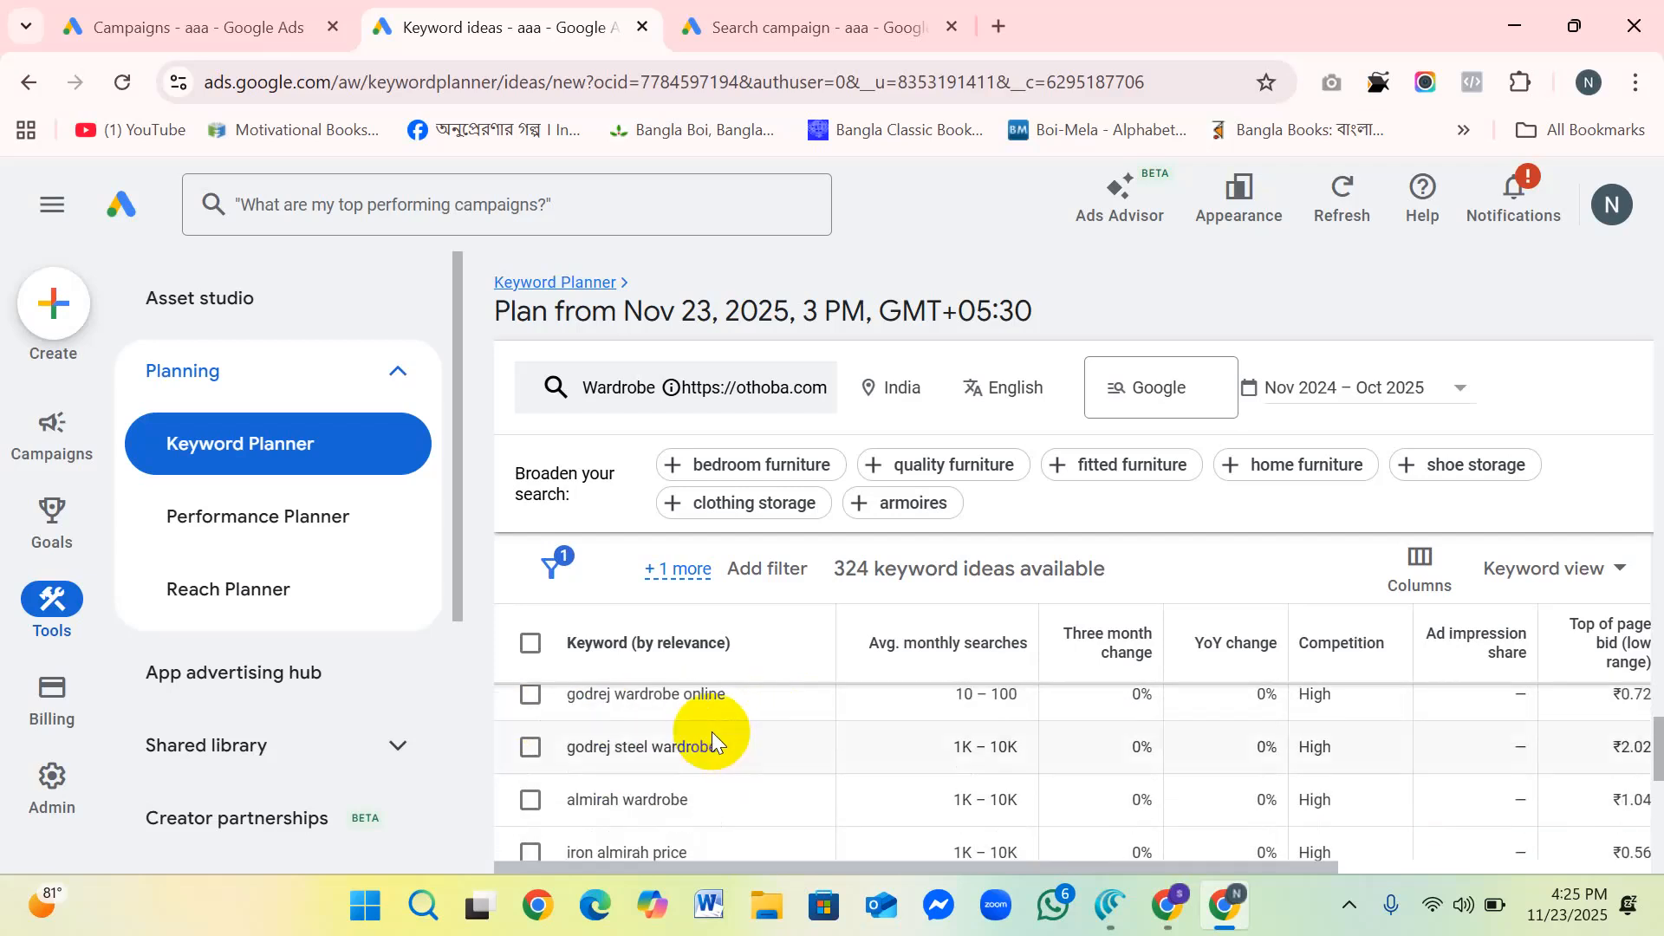
scroll(710, 731, "up", 1)
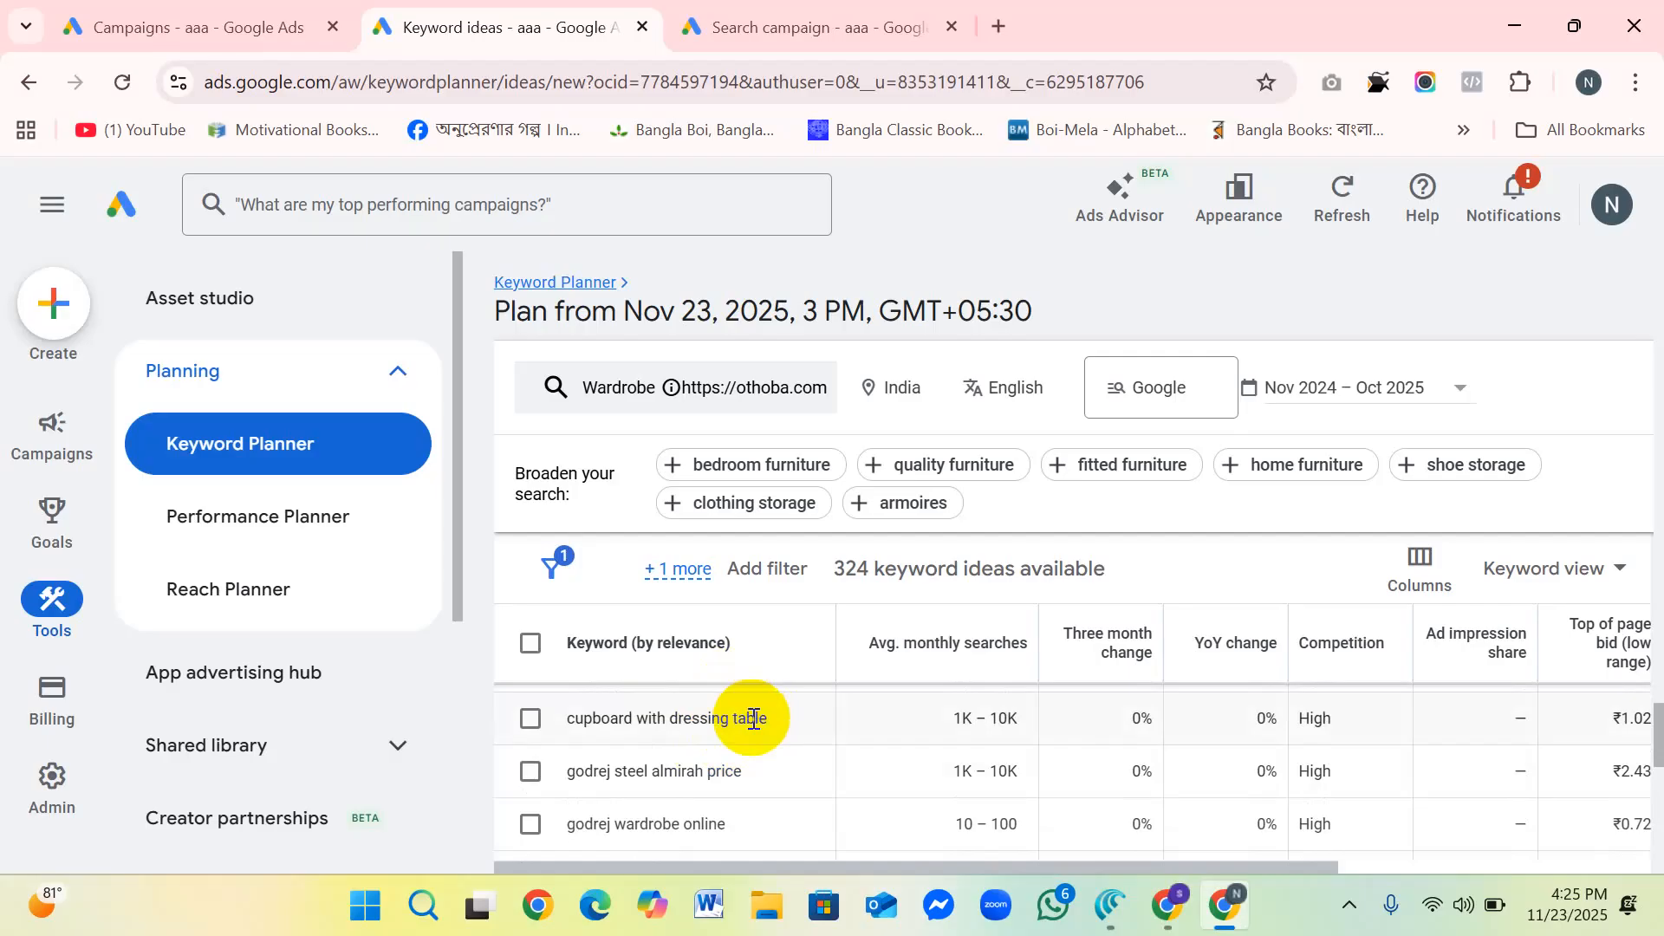
scroll(736, 719, "up", 1)
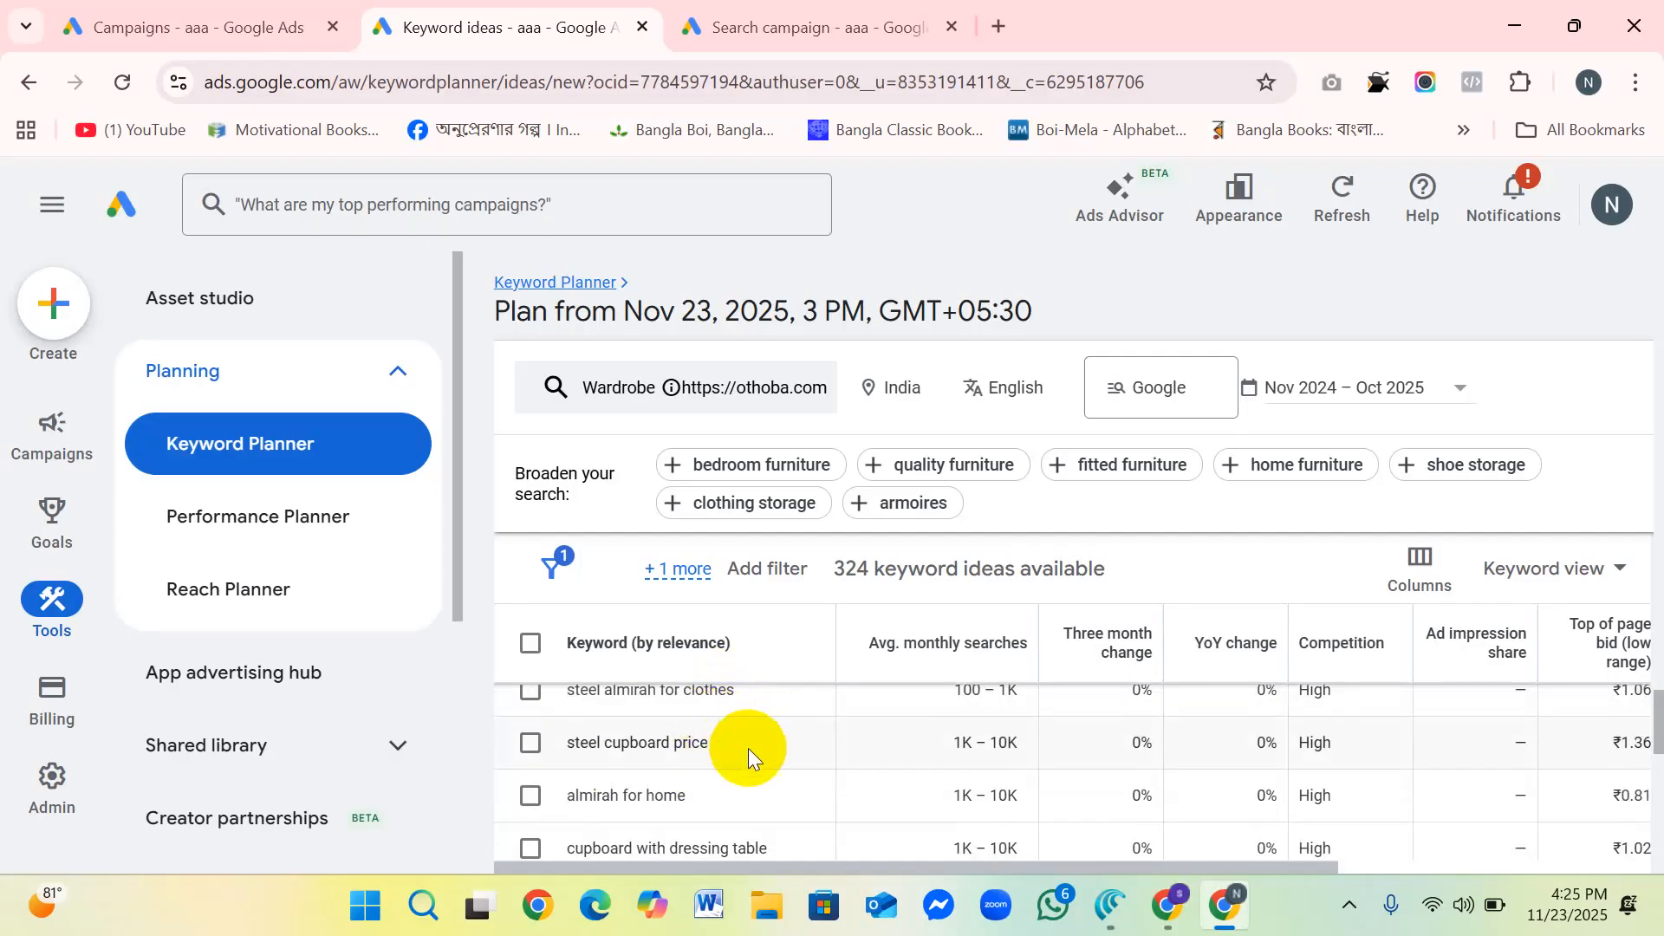
scroll(715, 745, "up", 1)
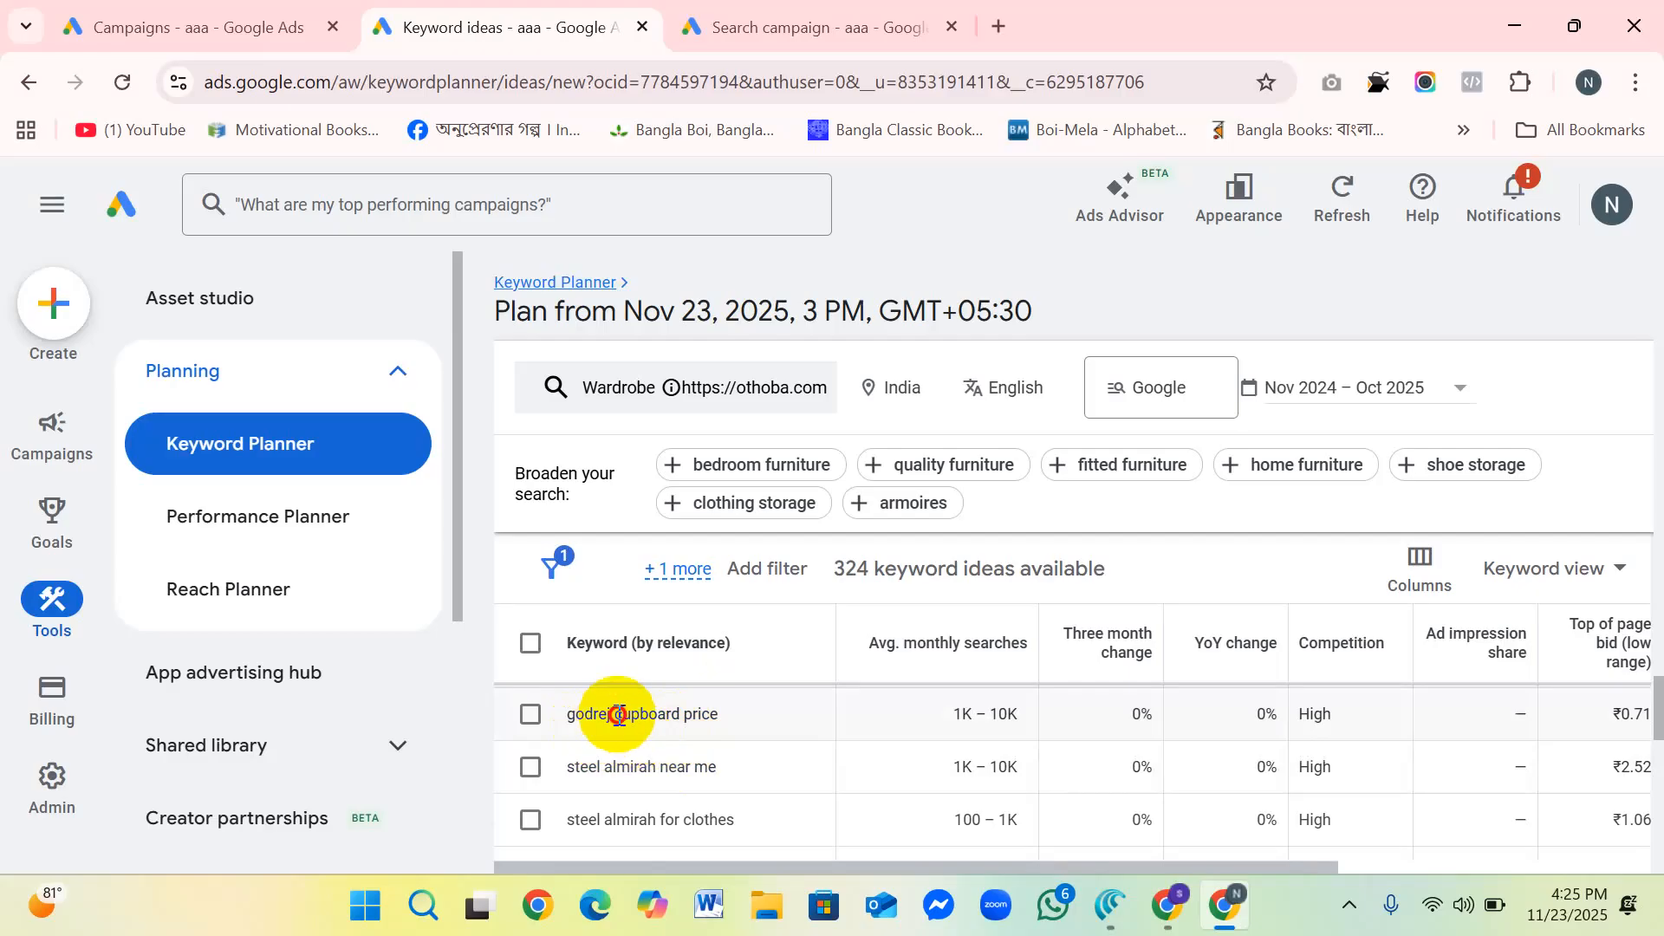
double_click(570, 713)
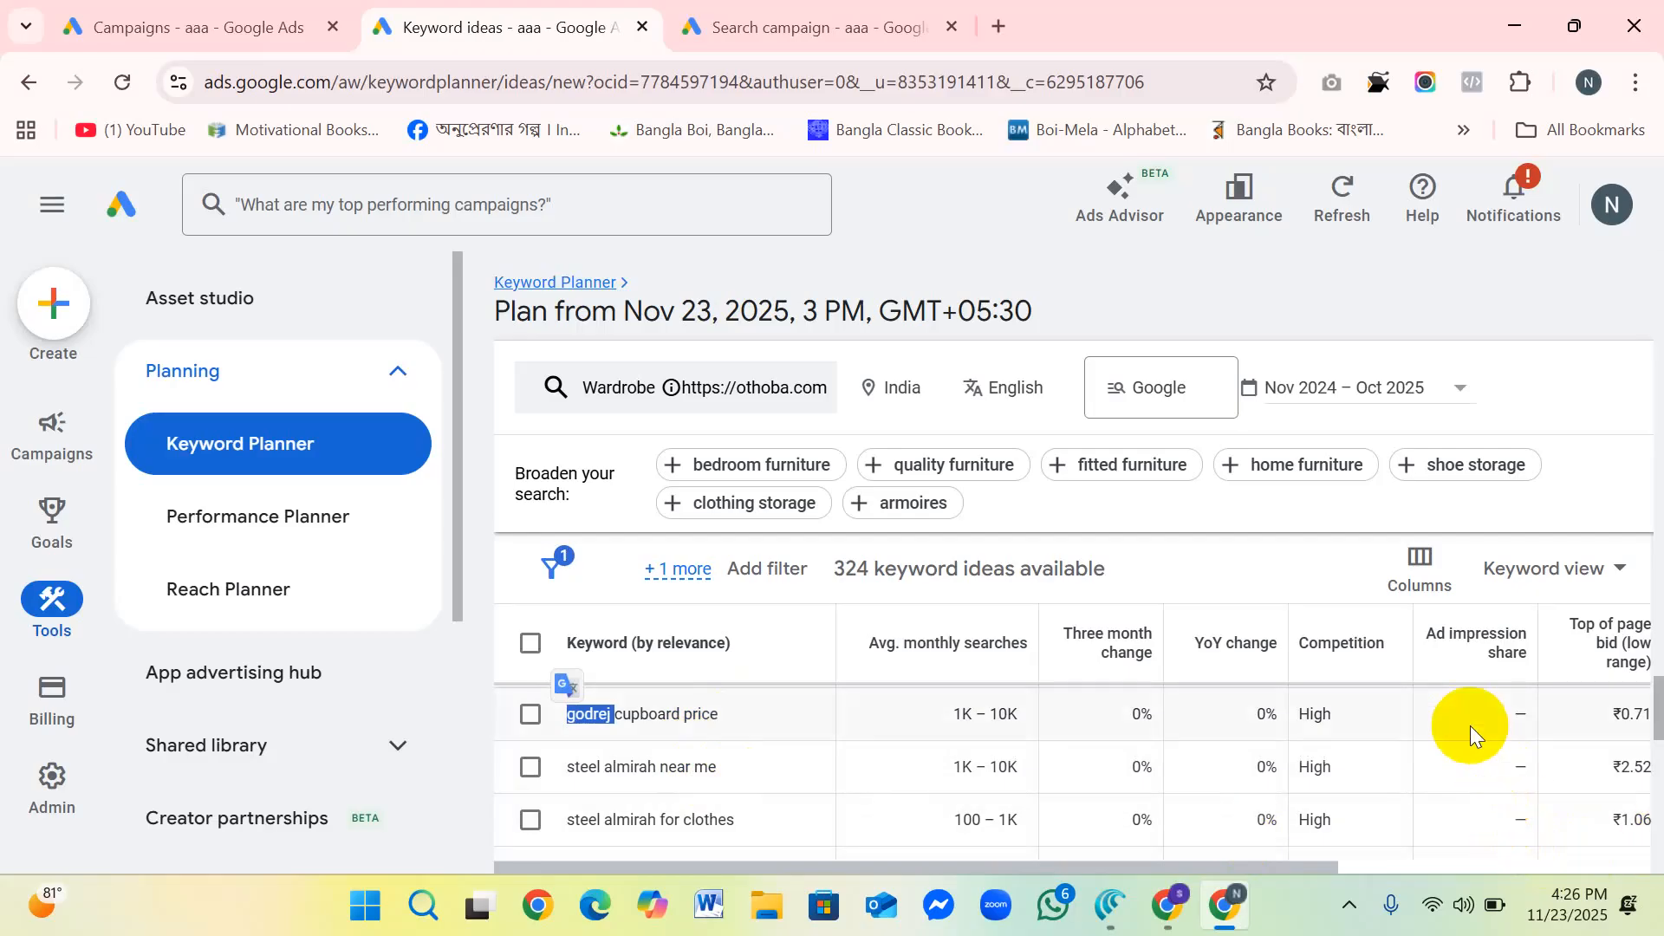
Step: Examine the bid range and account status columns of the keyword ideas and check the table's view options
scroll(1469, 728, "down", 2)
scroll(1393, 745, "down", 3)
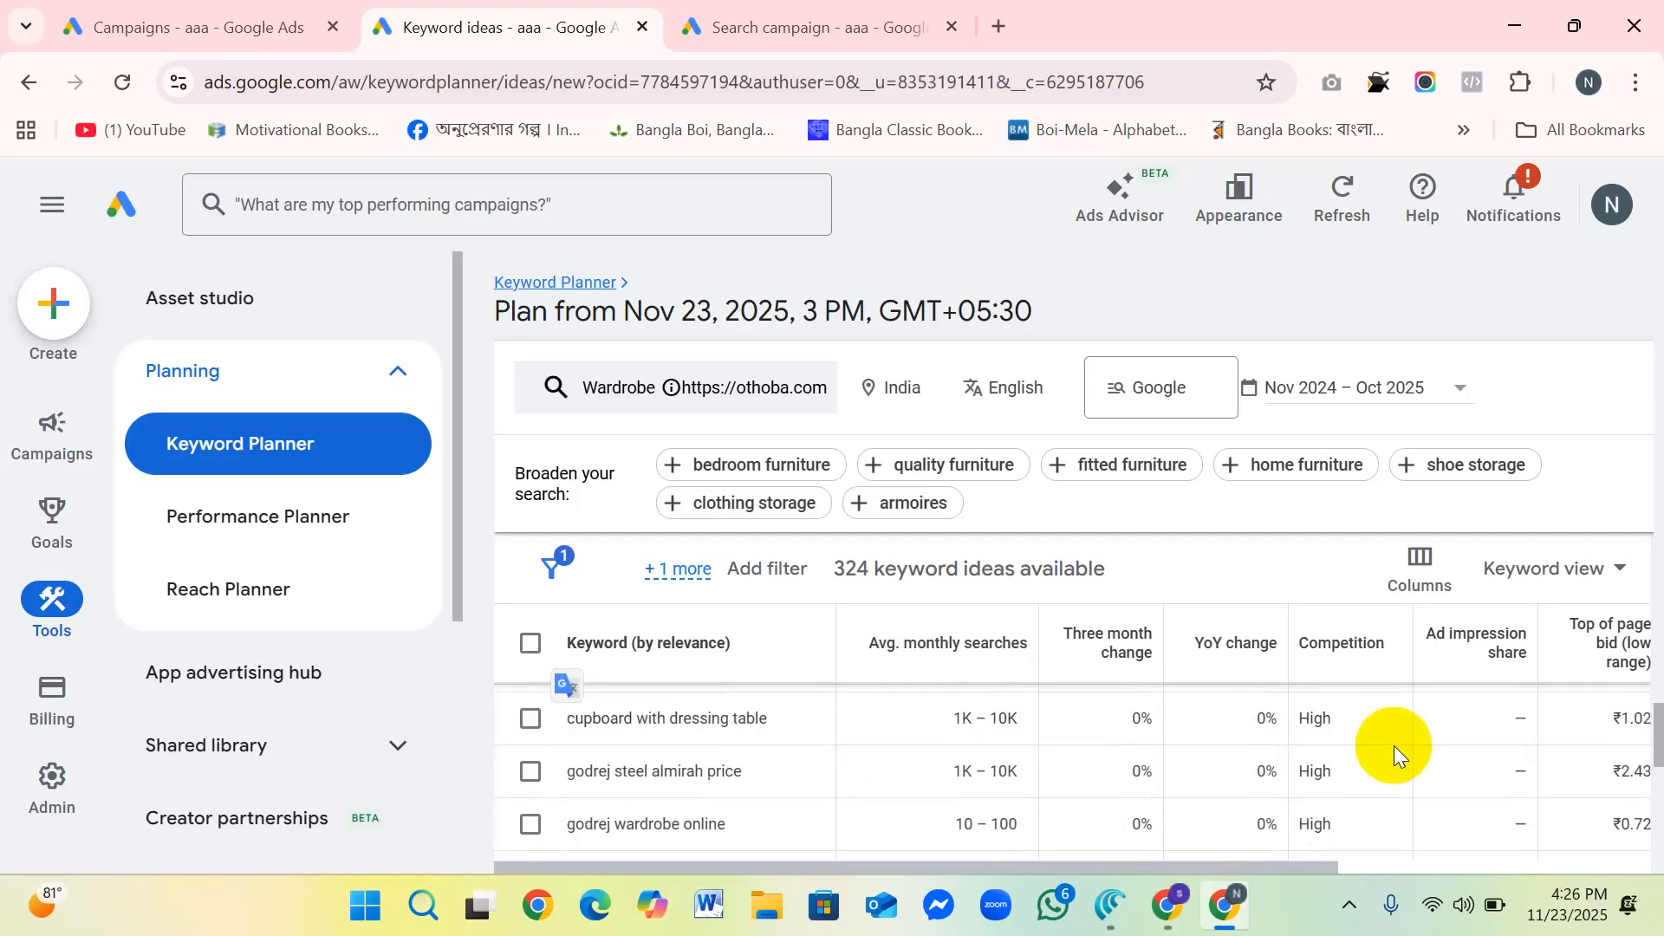
scroll(1430, 697, "up", 5)
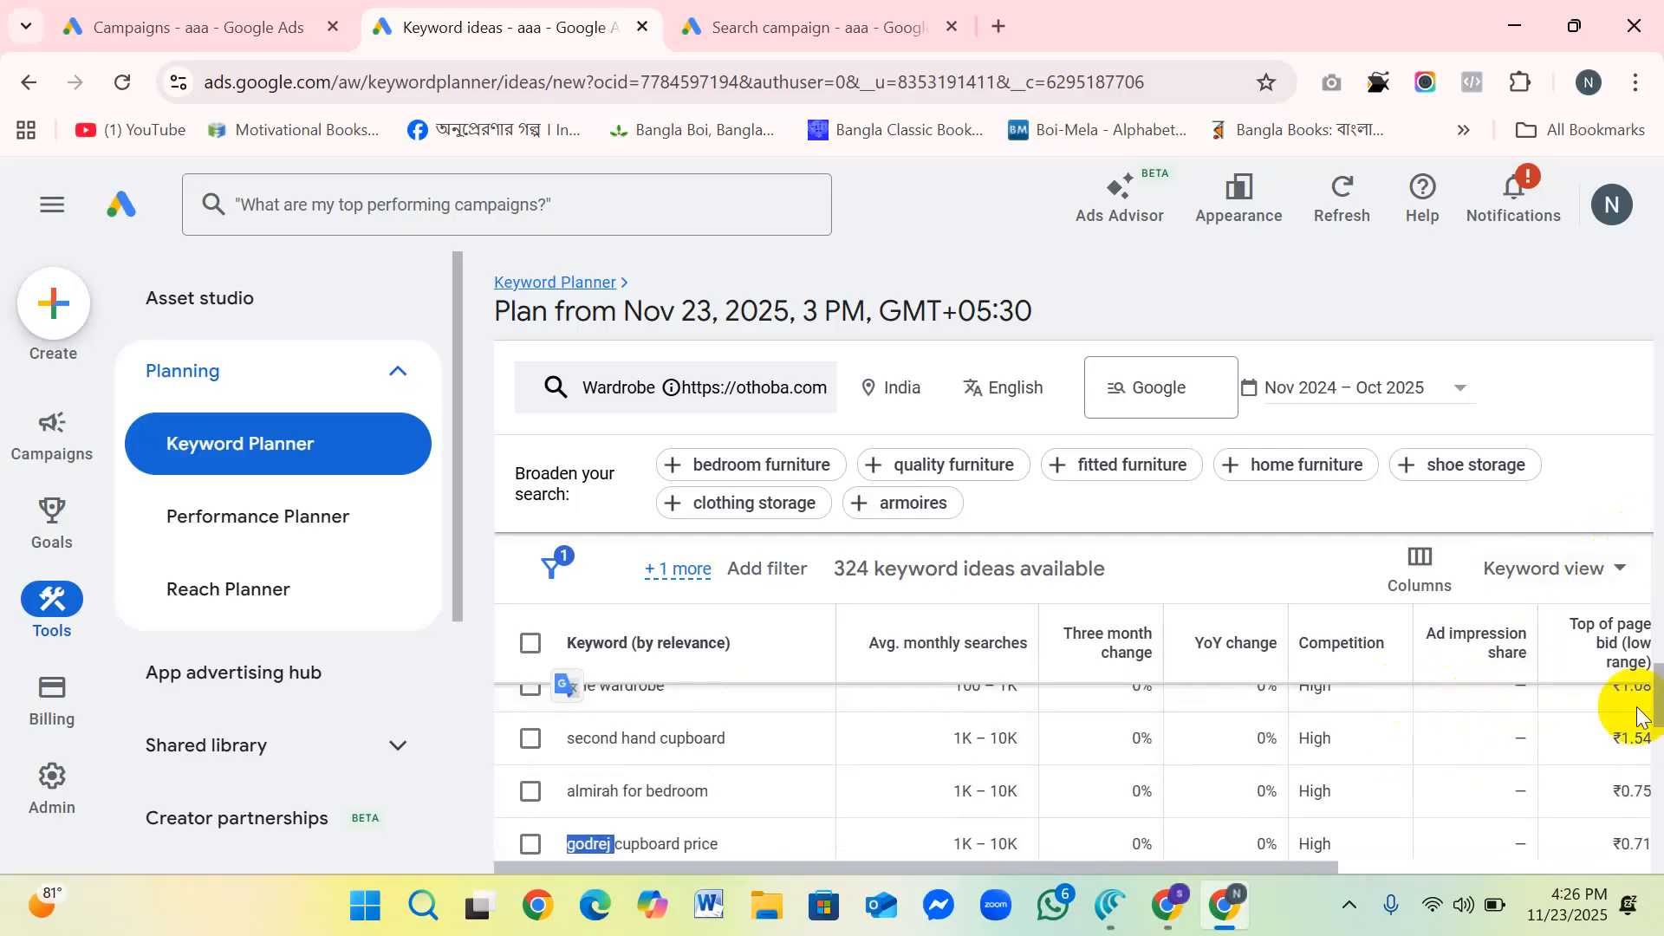
left_click_drag(1317, 865, 1613, 867)
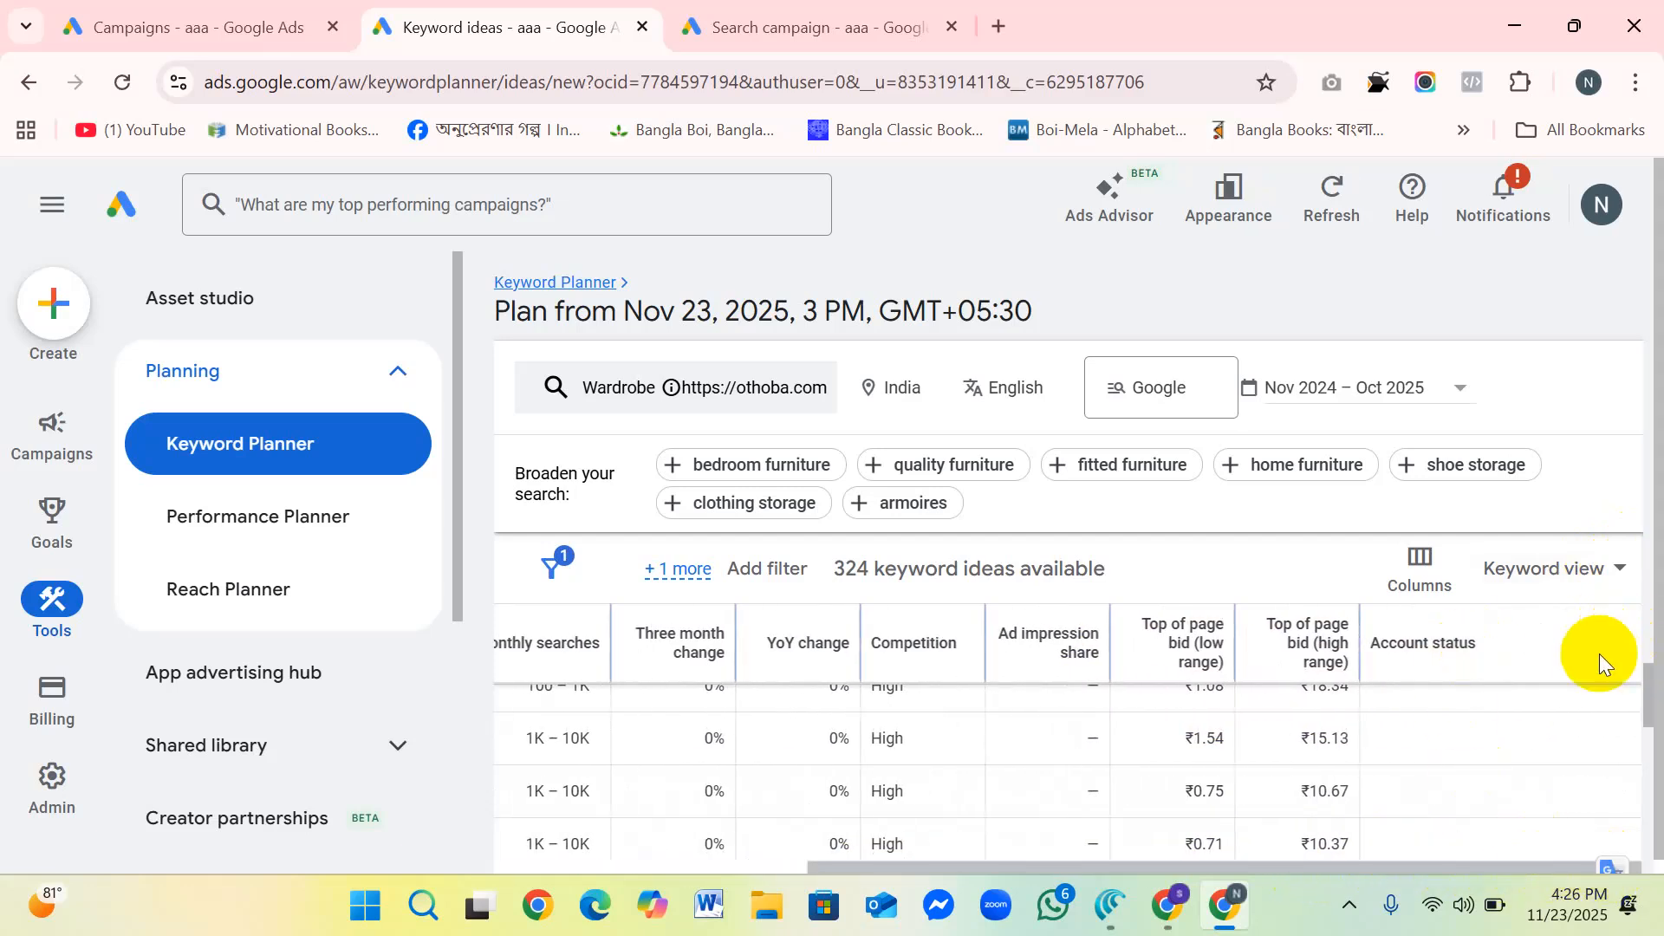
left_click(1605, 571)
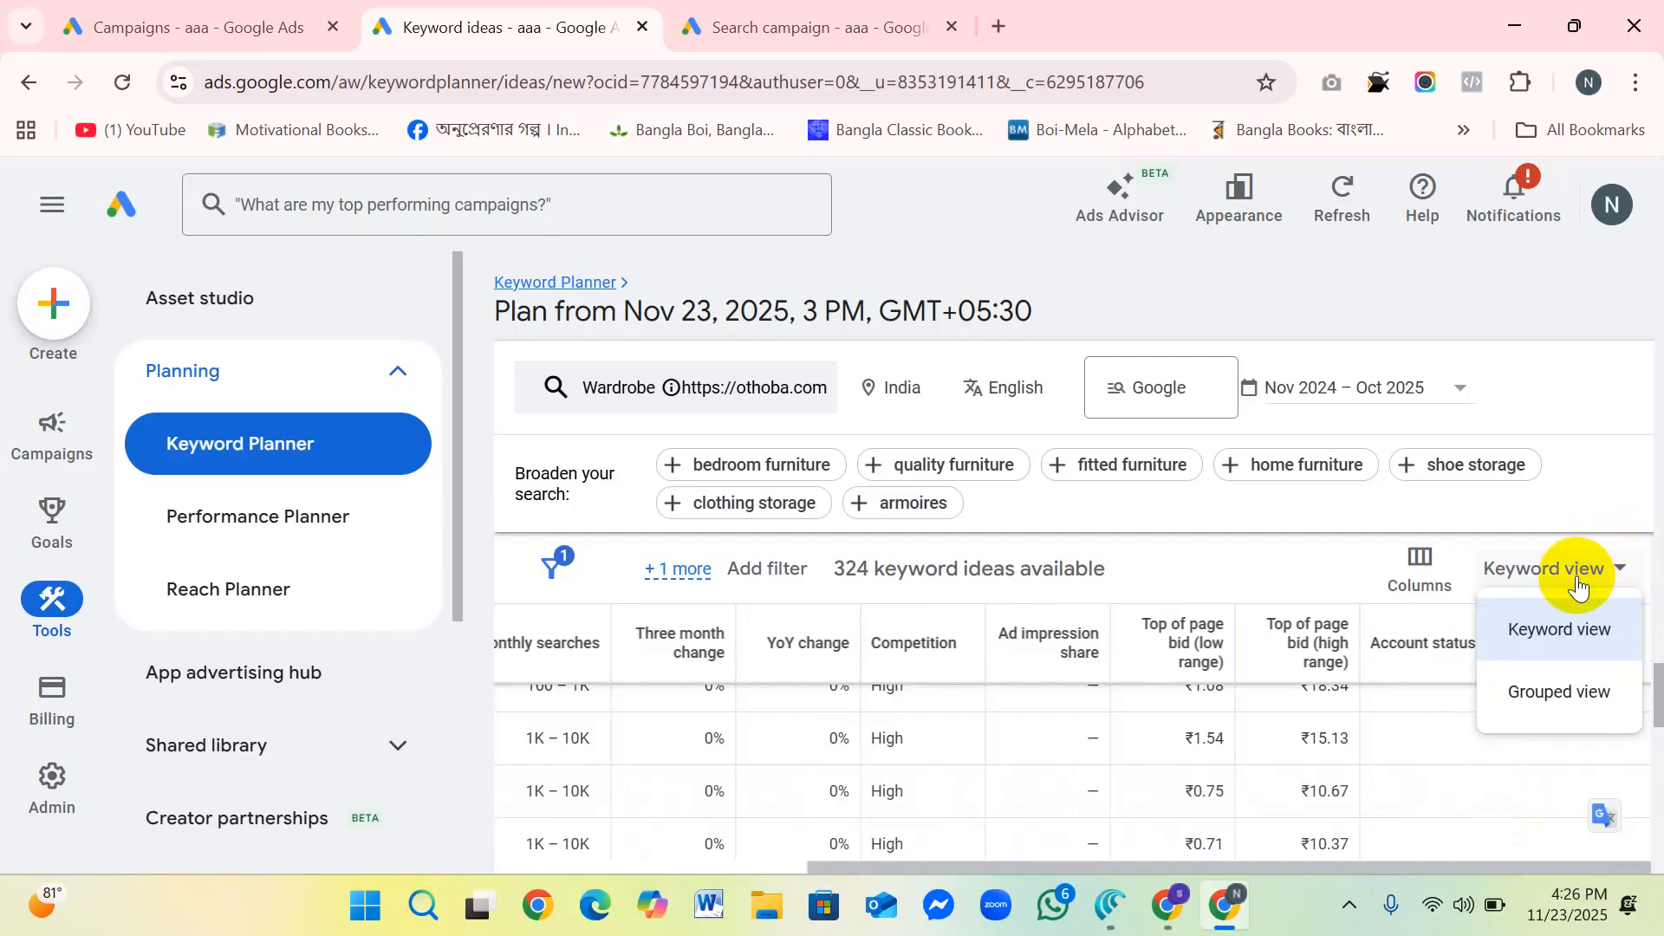
left_click(1443, 742)
Step: Compare the high and low top-of-page bids of other keyword ideas and recheck the view choices, keeping Keyword view
scroll(1447, 657, "up", 5)
scroll(1447, 656, "up", 5)
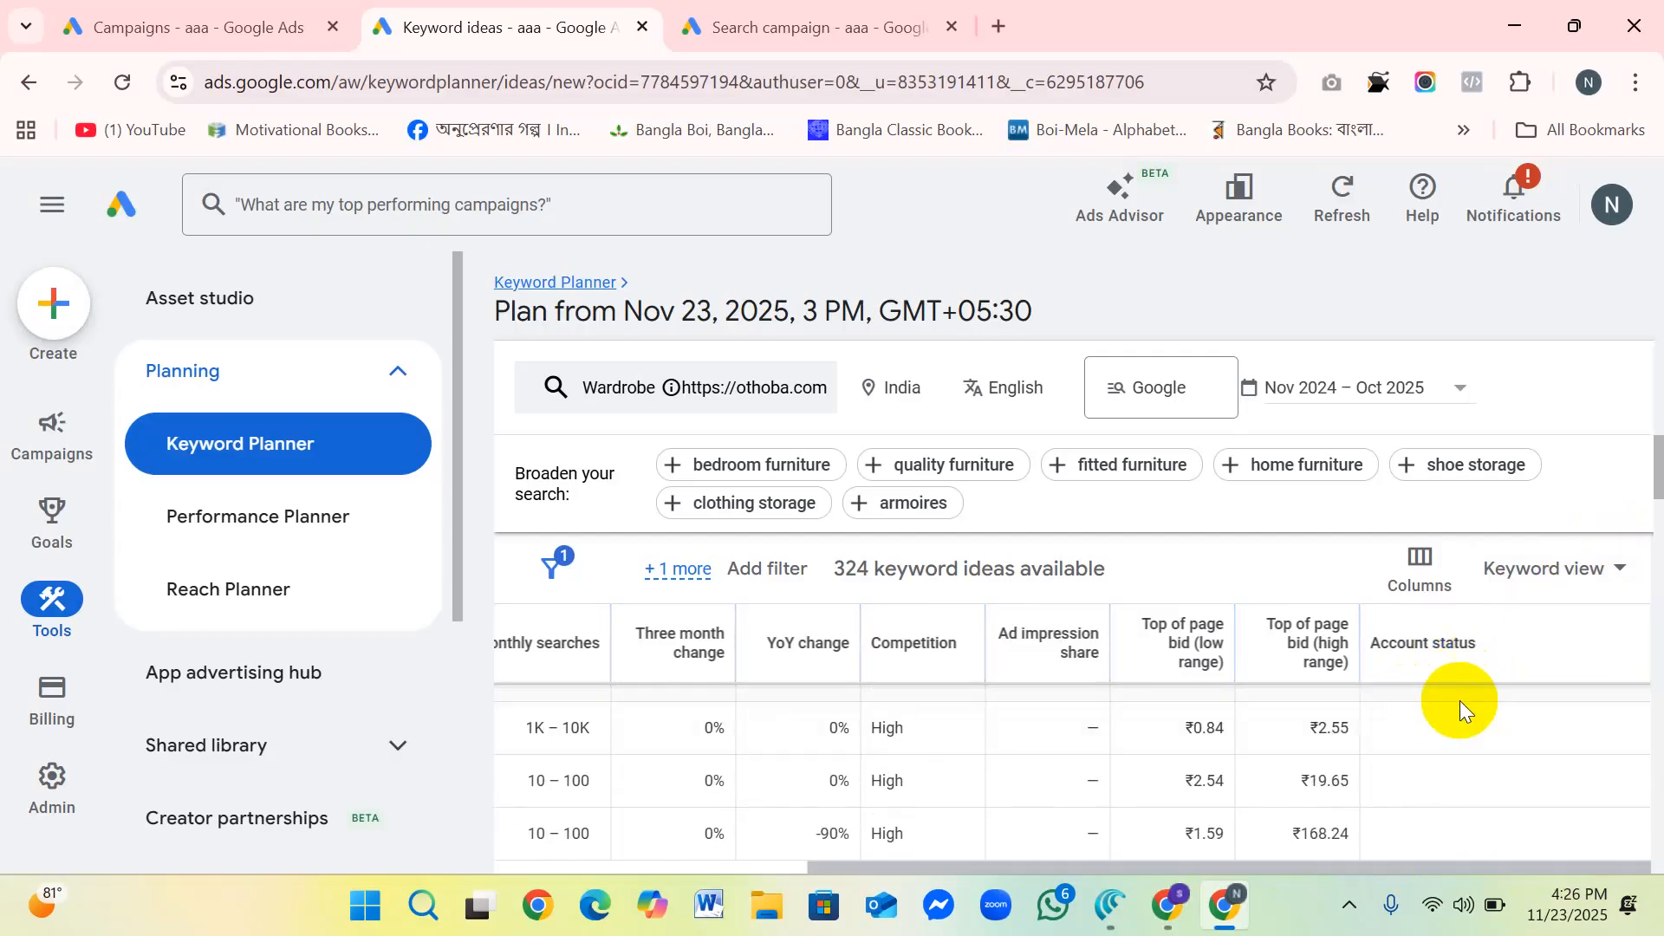
scroll(1456, 736, "down", 2)
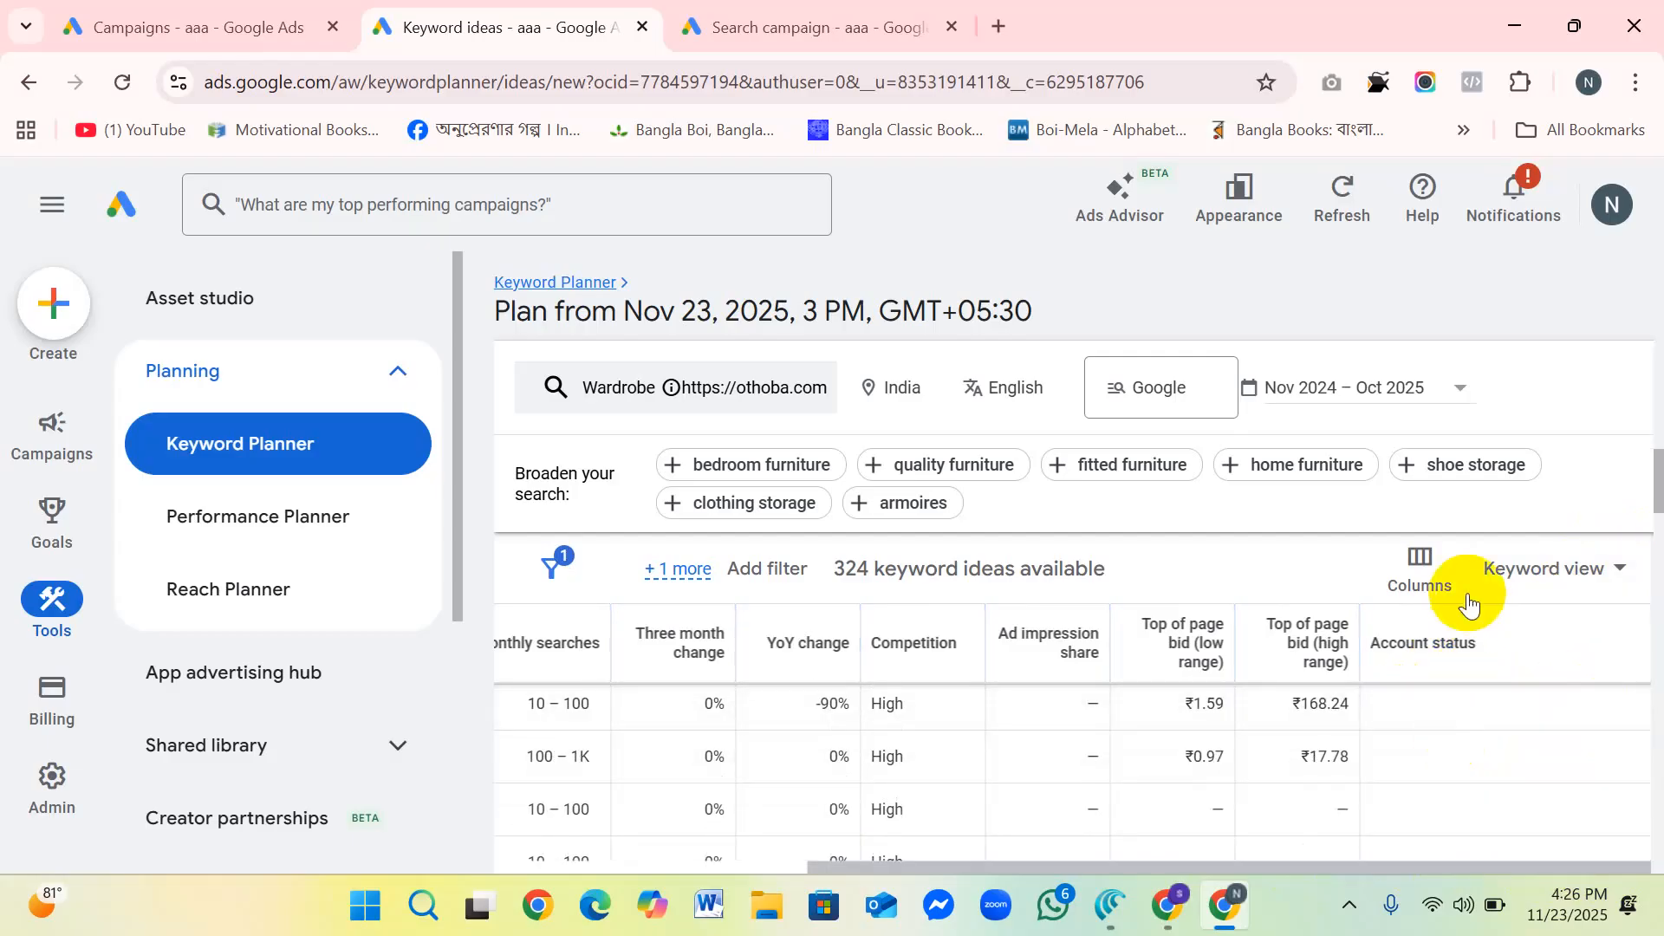
left_click(1618, 571)
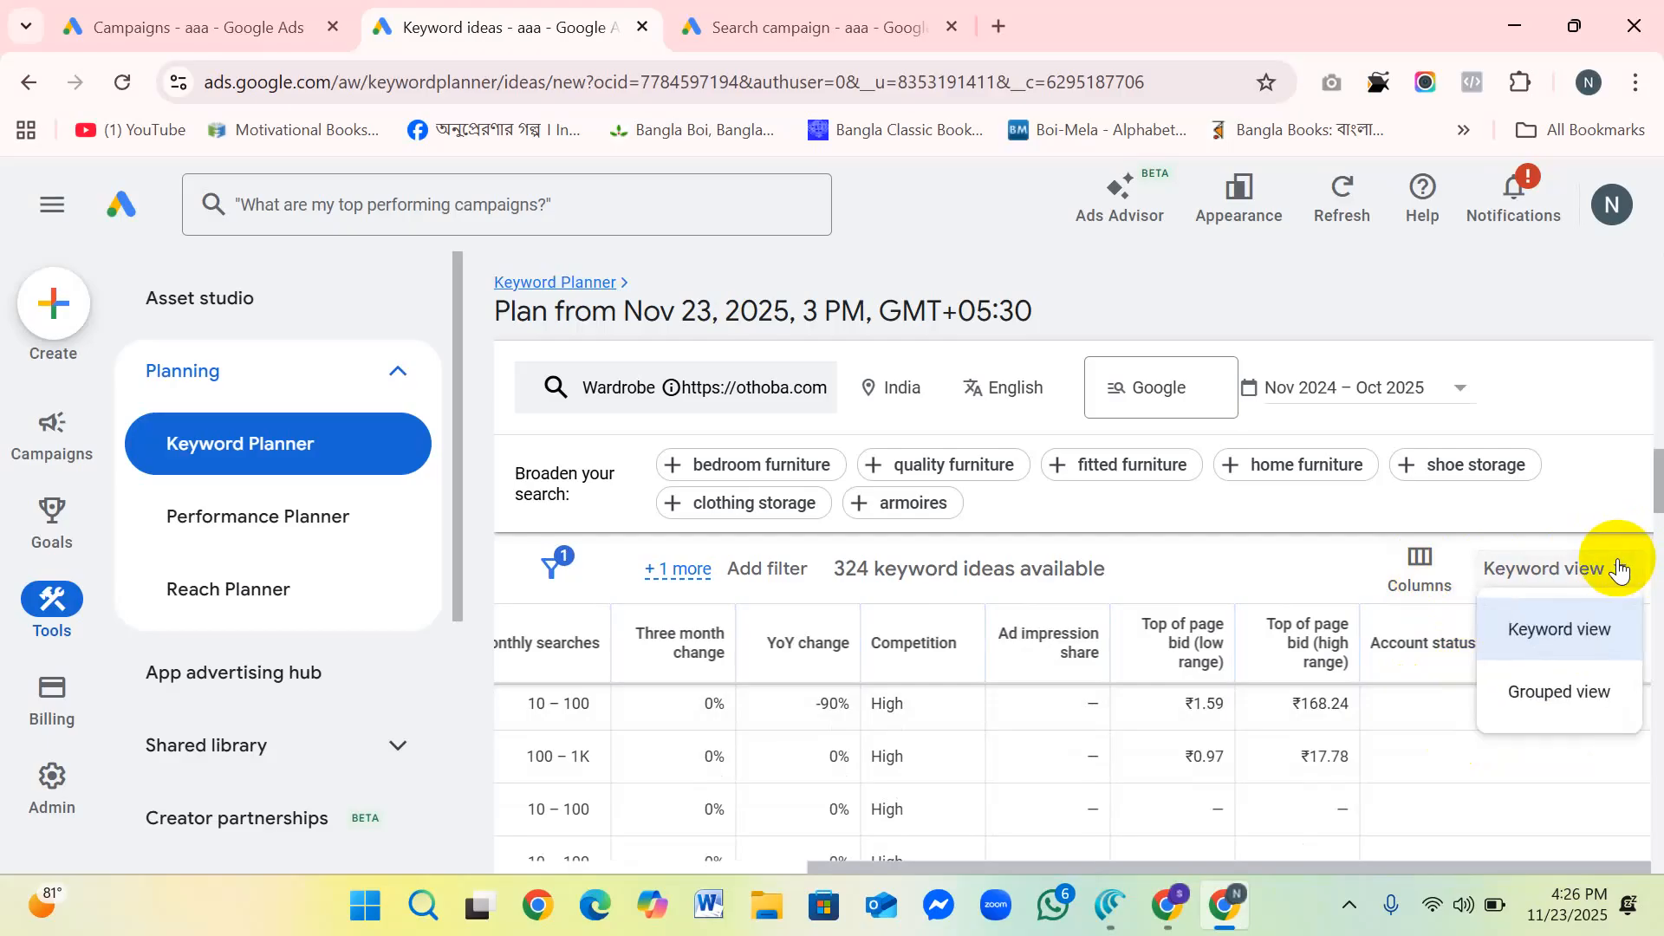
left_click(1542, 655)
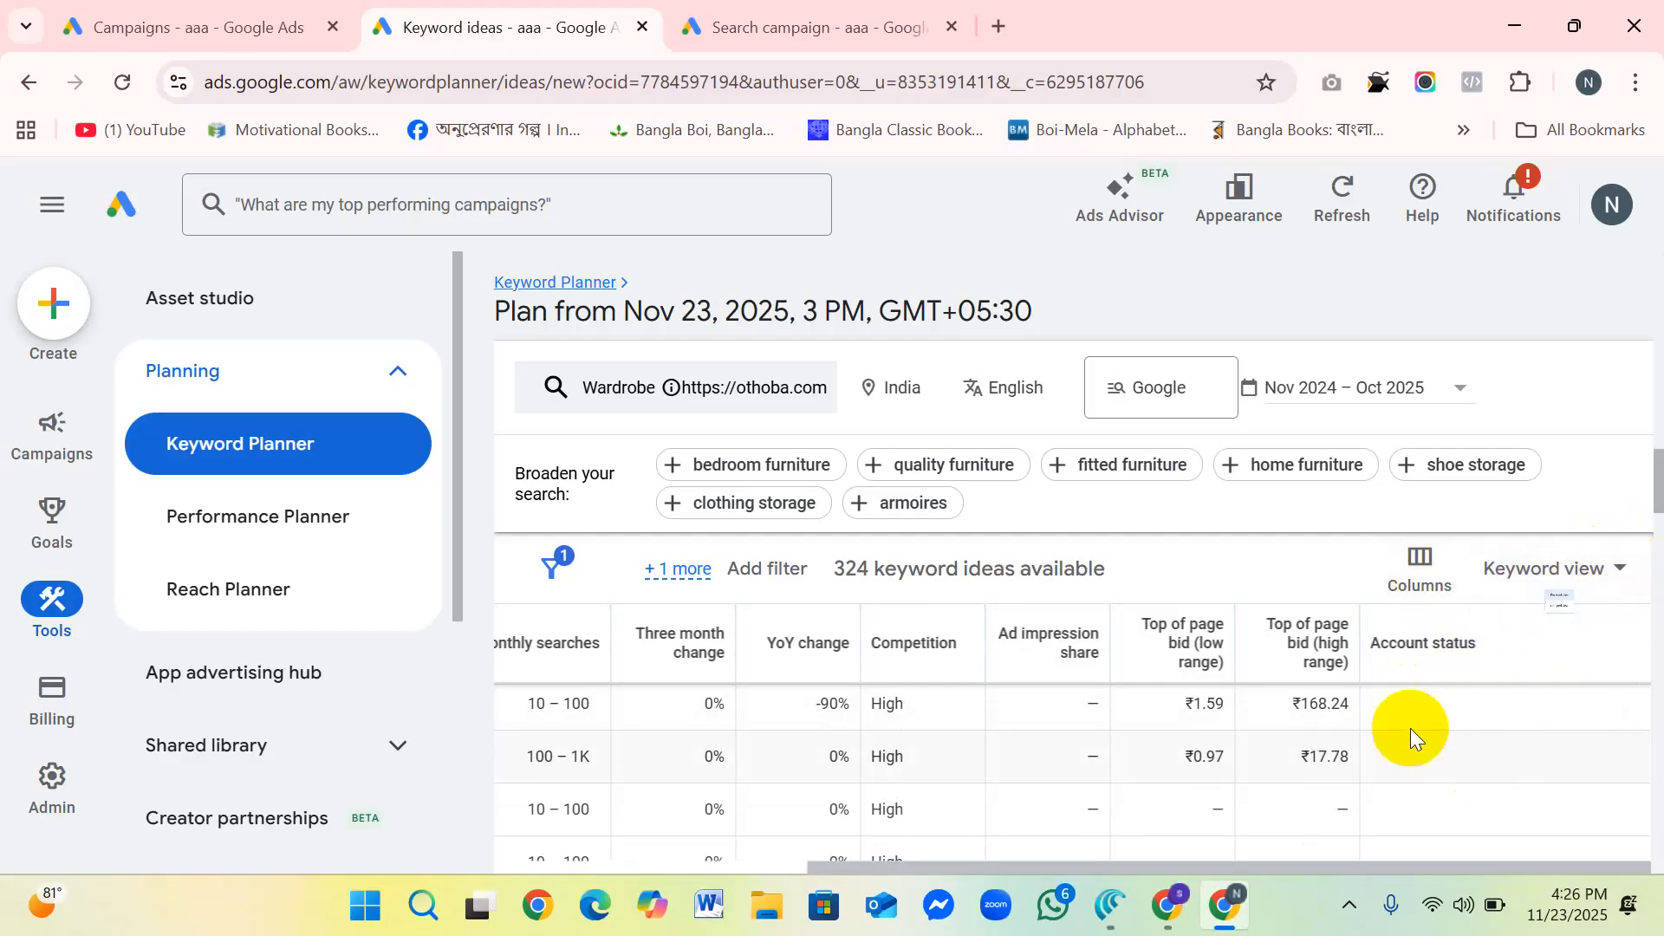
Step: Review the competition and bid ranges of further keyword ideas and check the available date range presets
scroll(1391, 667, "down", 3)
scroll(1395, 672, "down", 3)
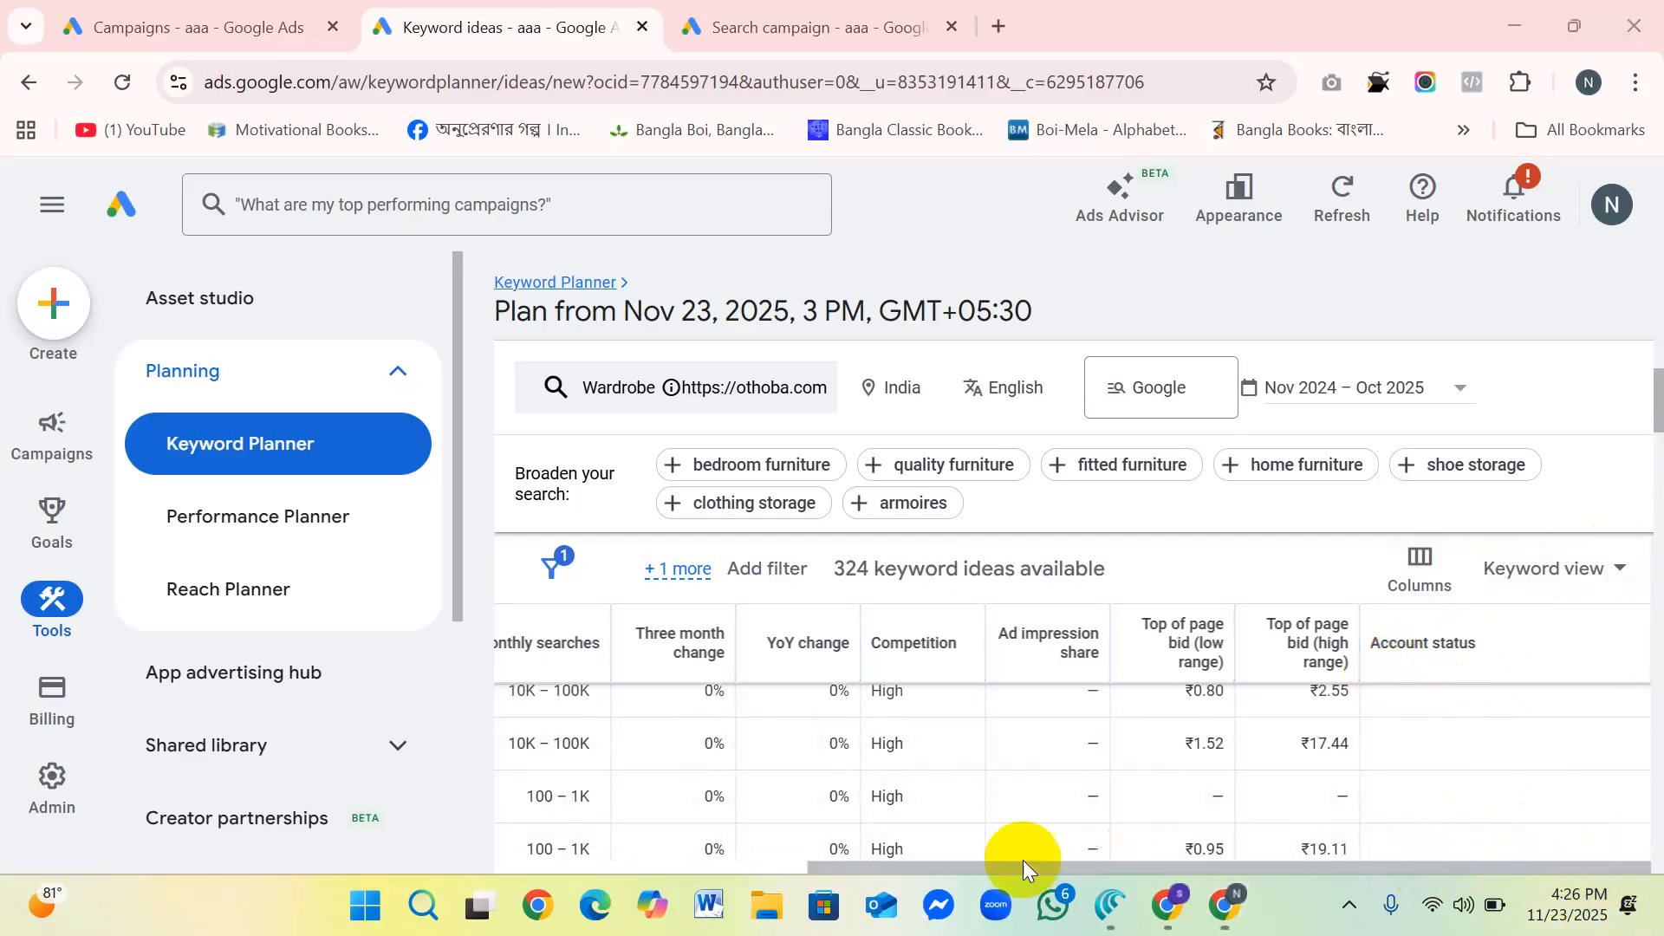
left_click_drag(1535, 861, 1646, 842)
scroll(1515, 714, "up", 6)
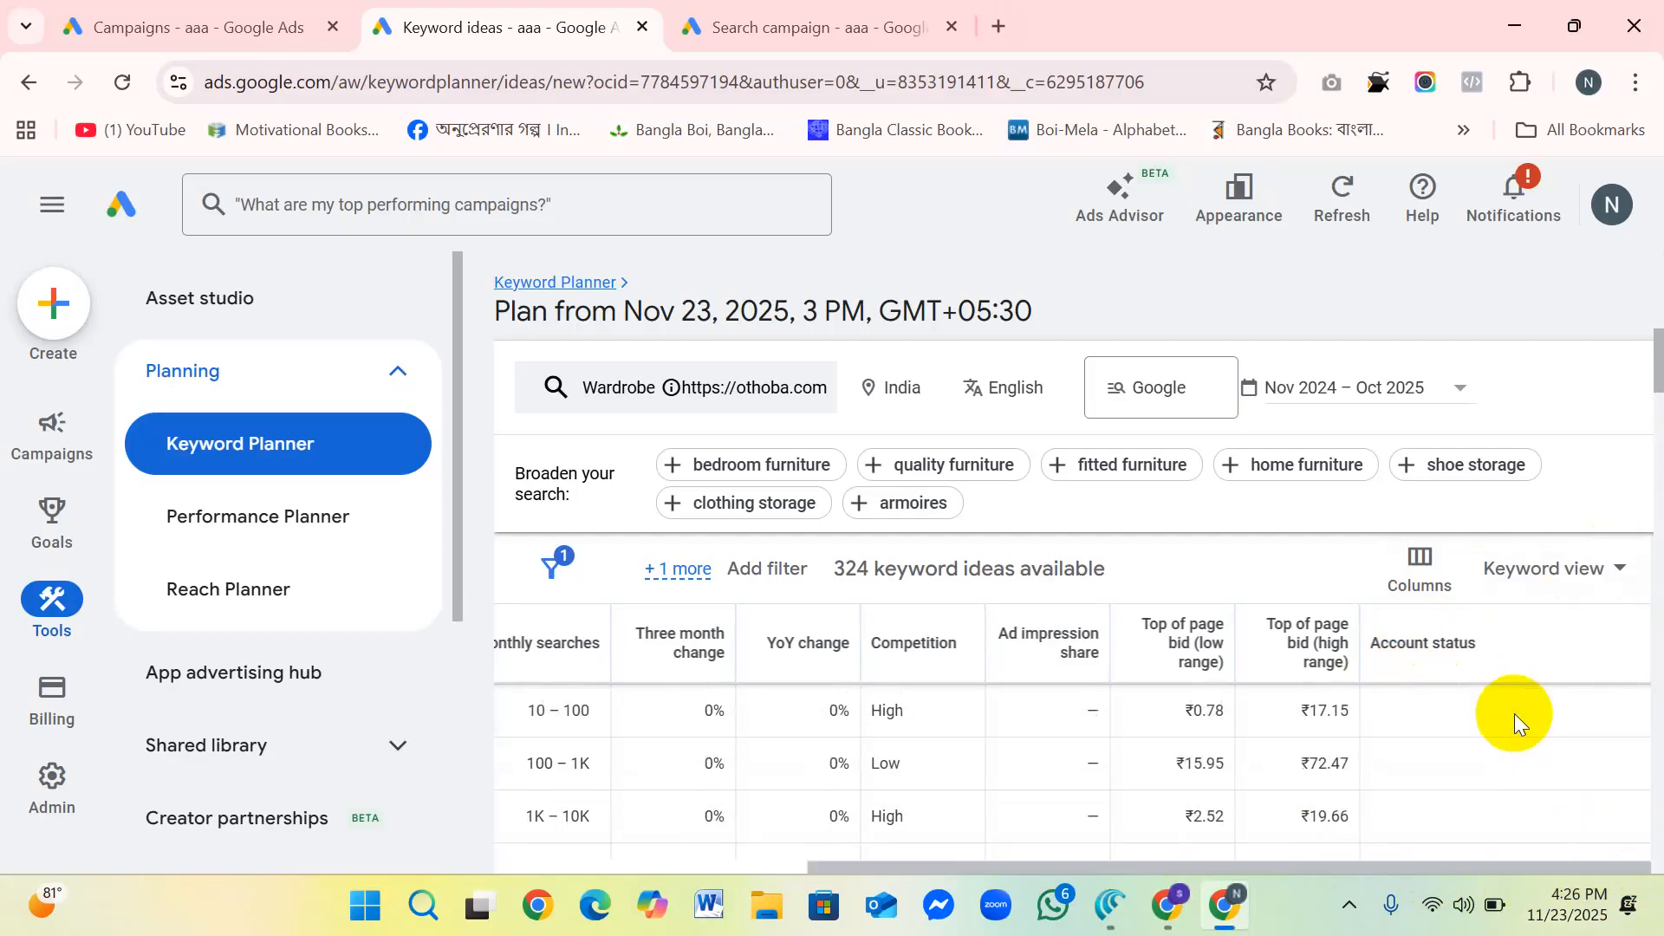
scroll(1515, 714, "up", 2)
scroll(1525, 658, "down", 3)
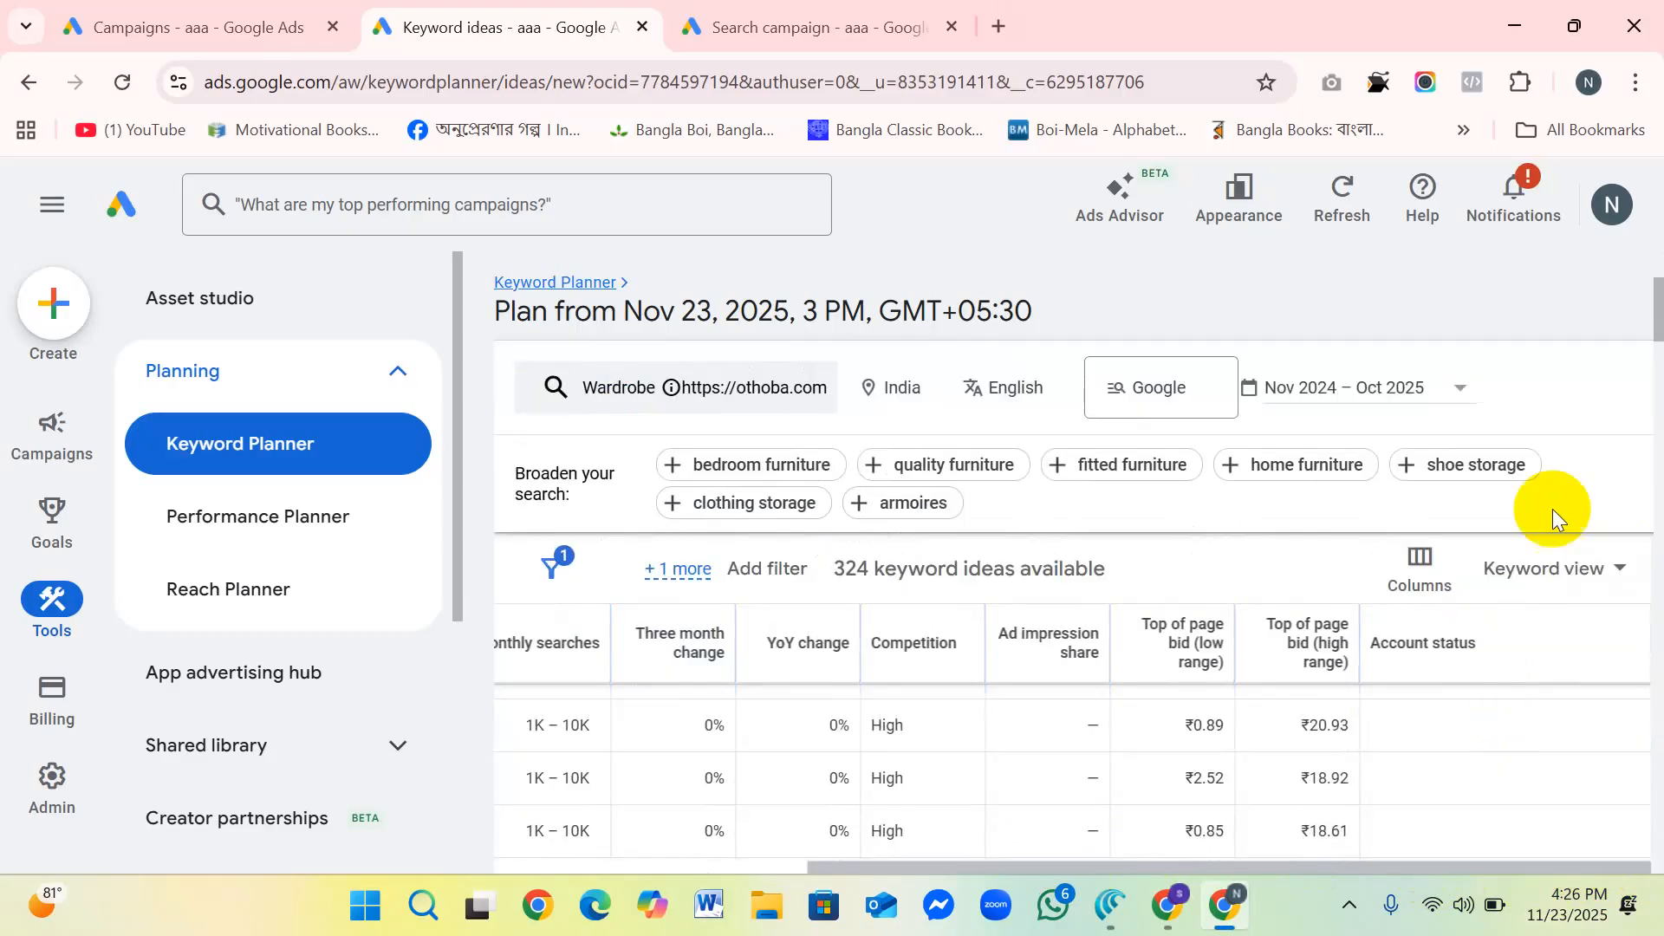
left_click(1461, 390)
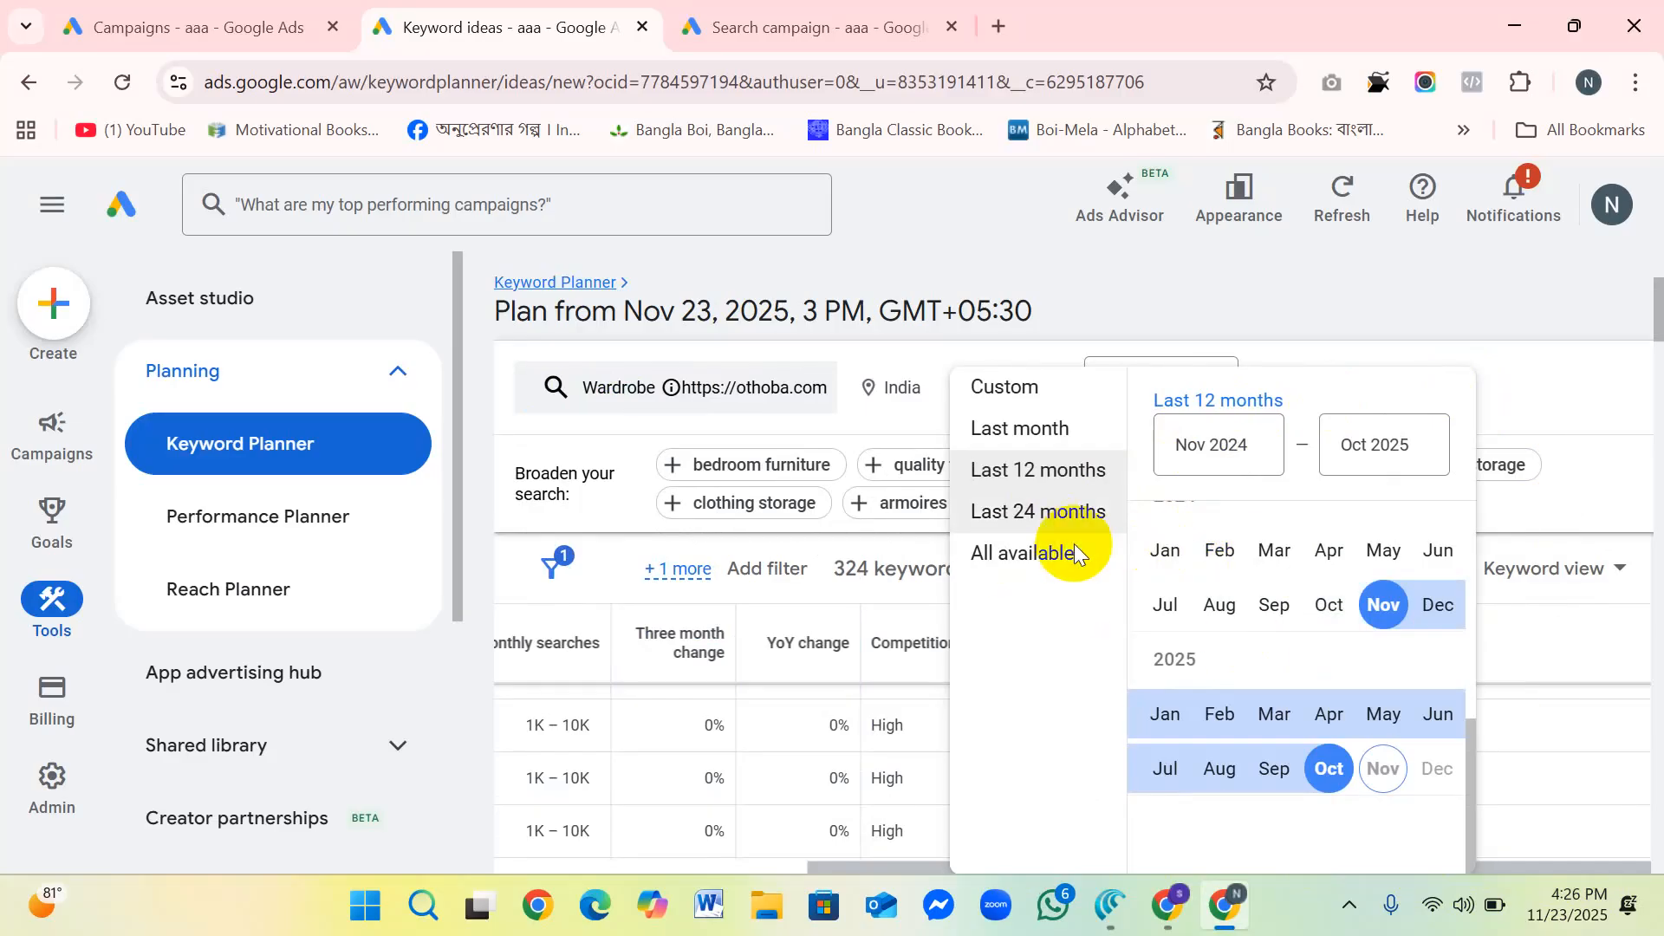
left_click(1527, 381)
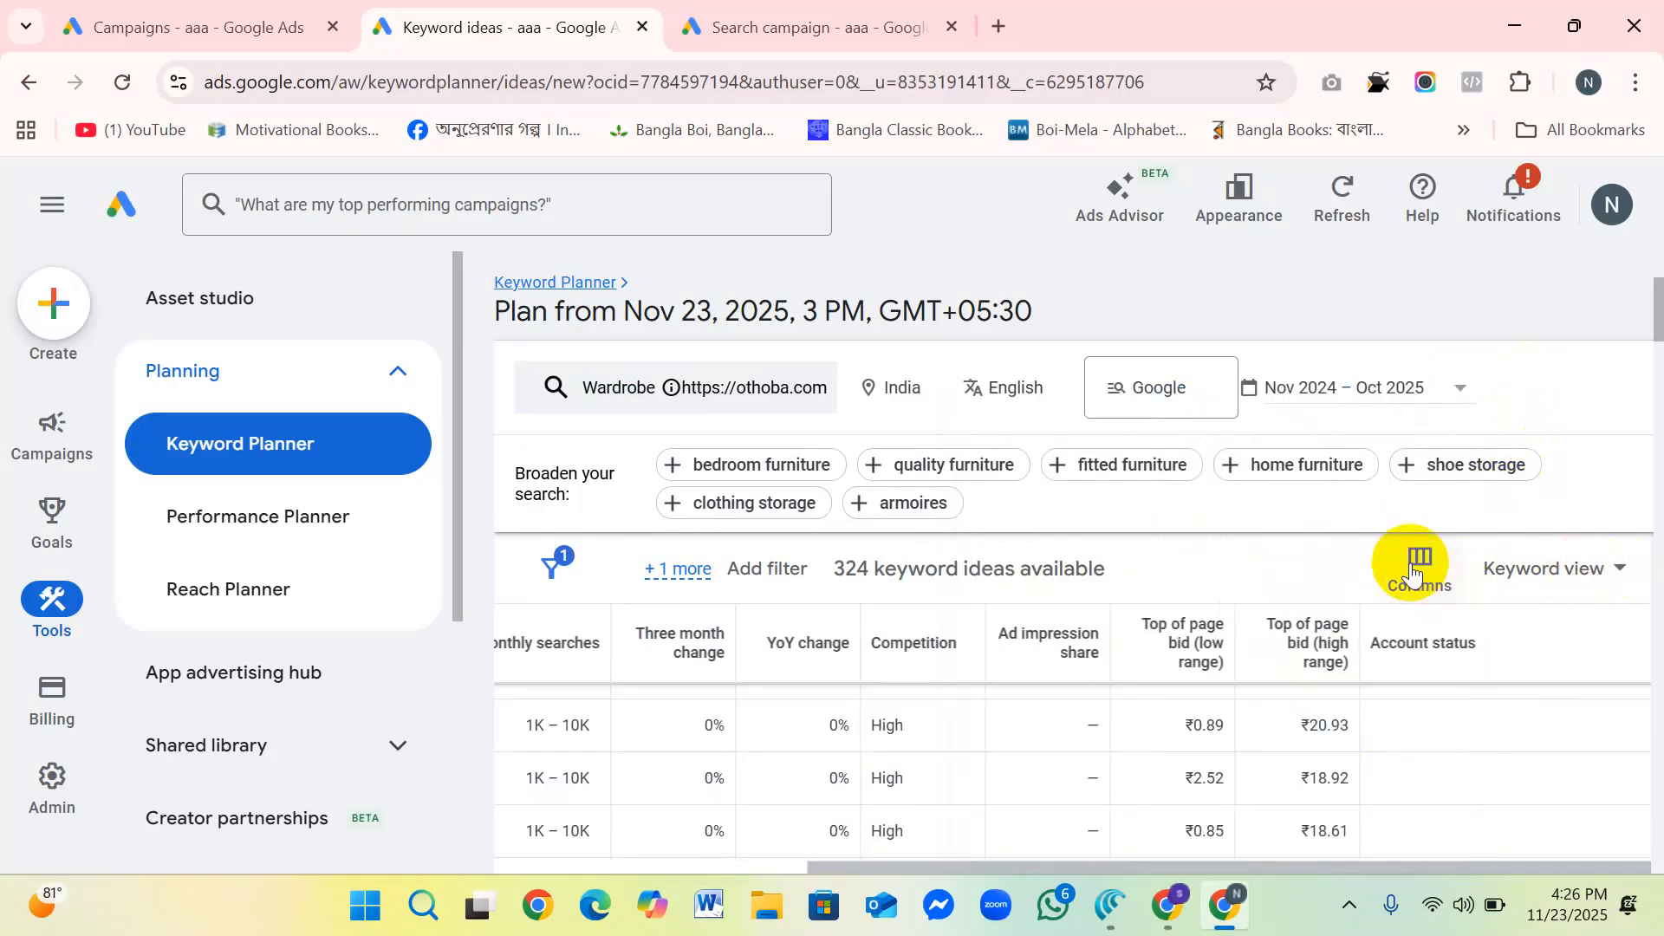
Step: Try Grouped view for the keyword ideas and return to Keyword view
left_click(1613, 570)
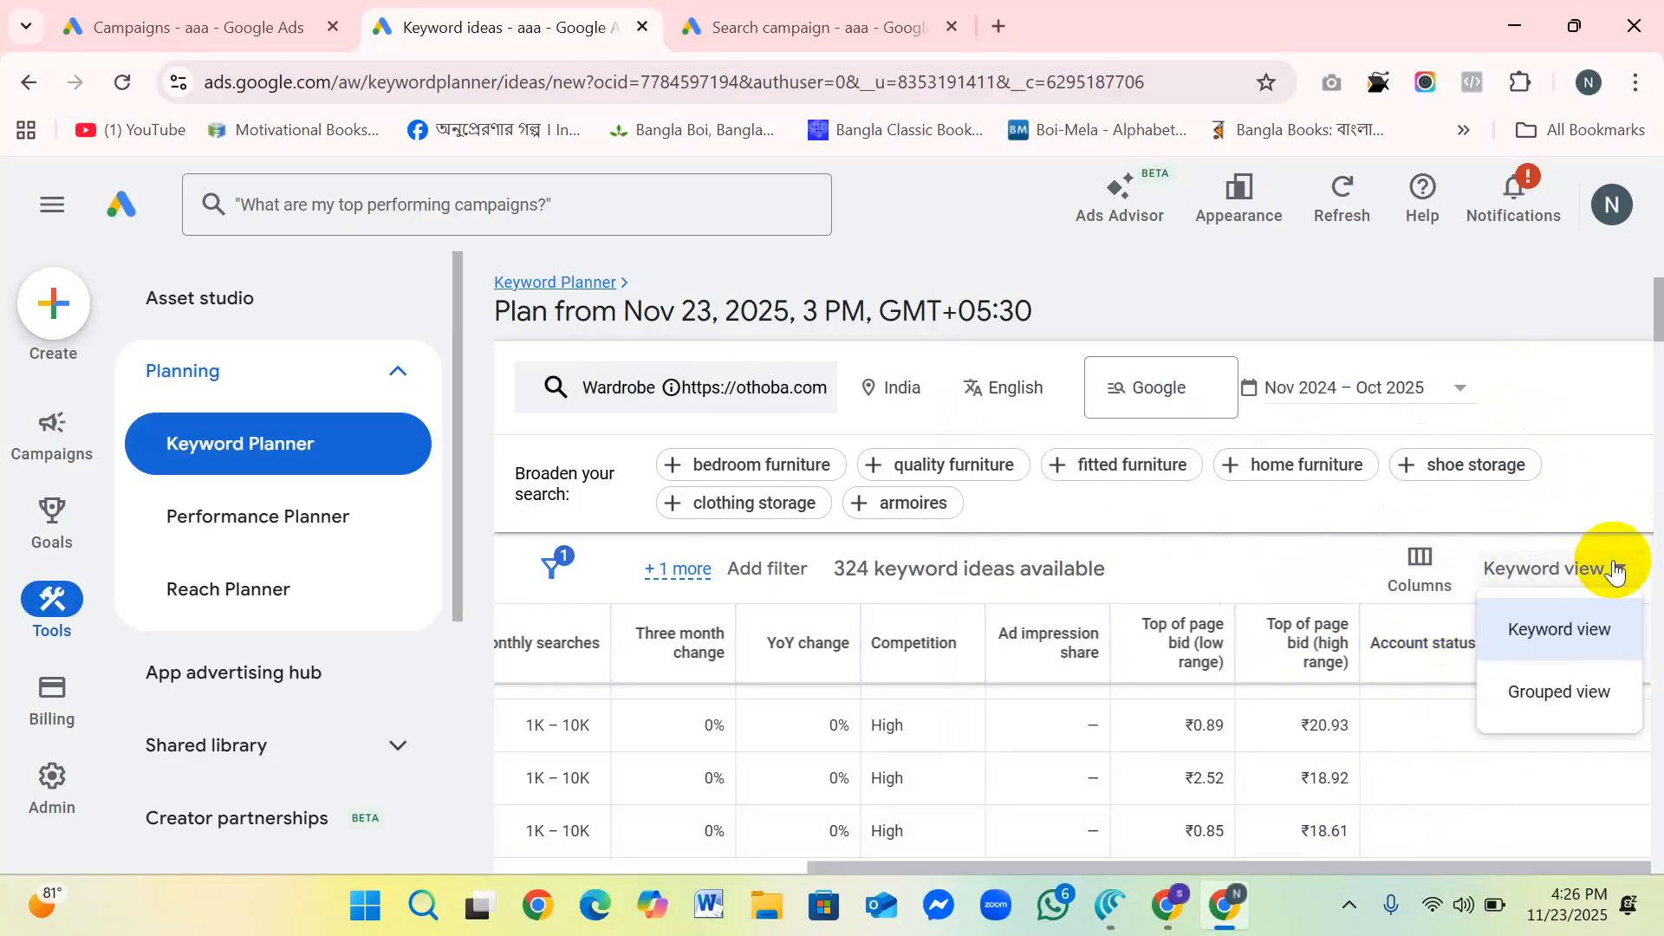
left_click(1568, 634)
left_click(1614, 572)
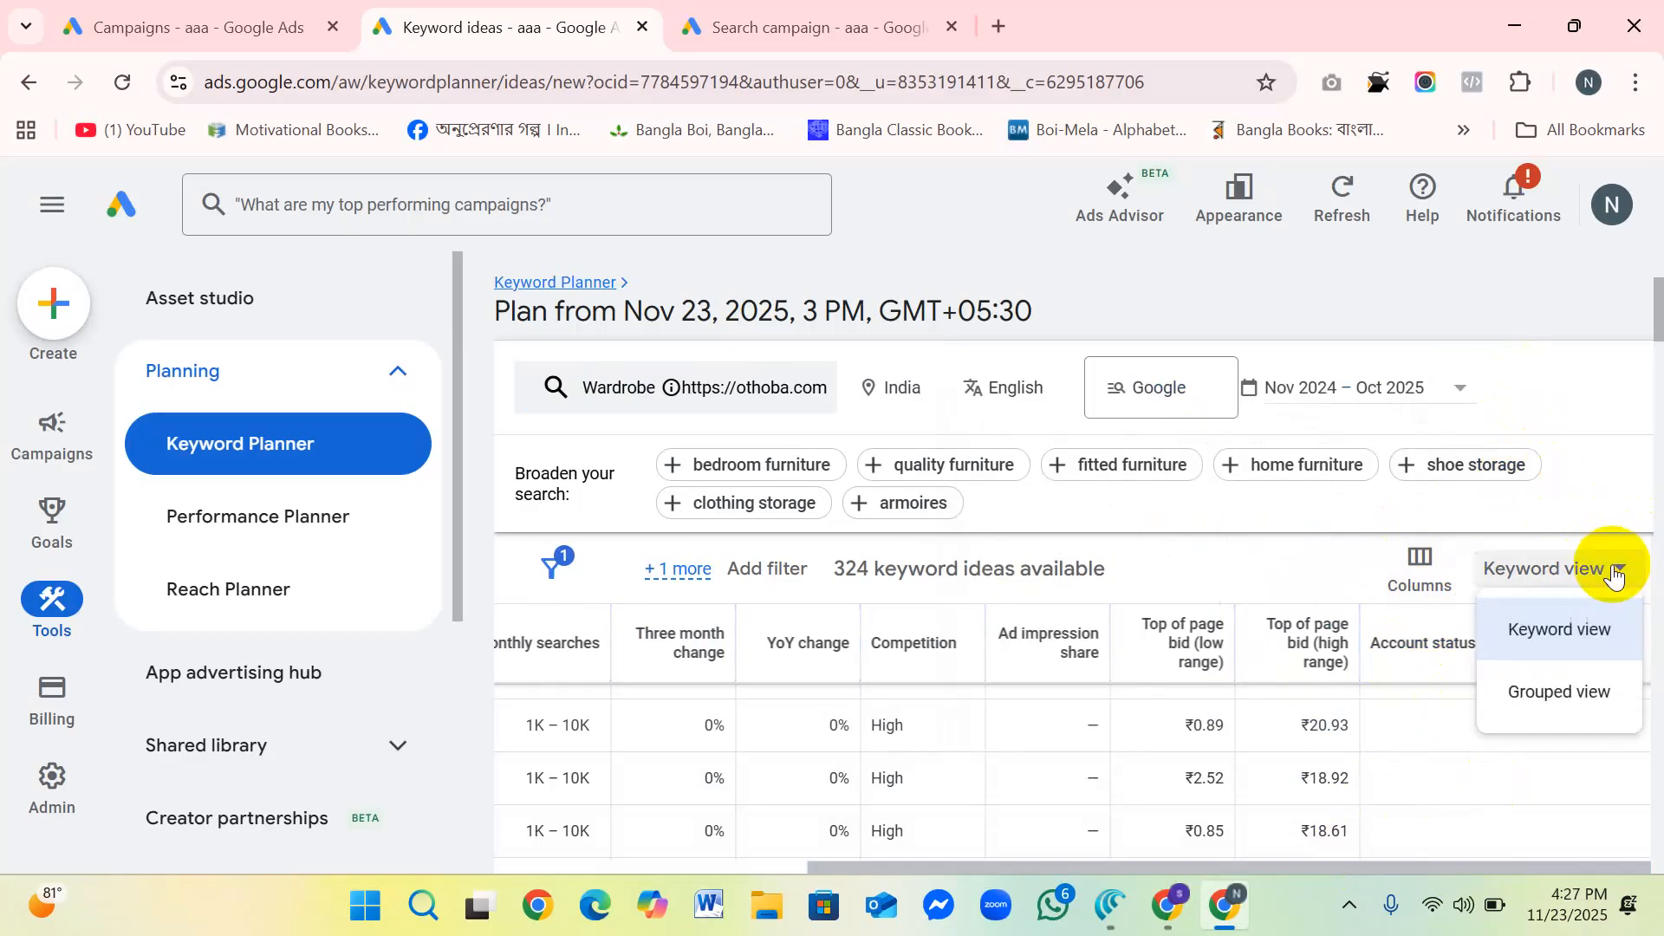
left_click(1569, 702)
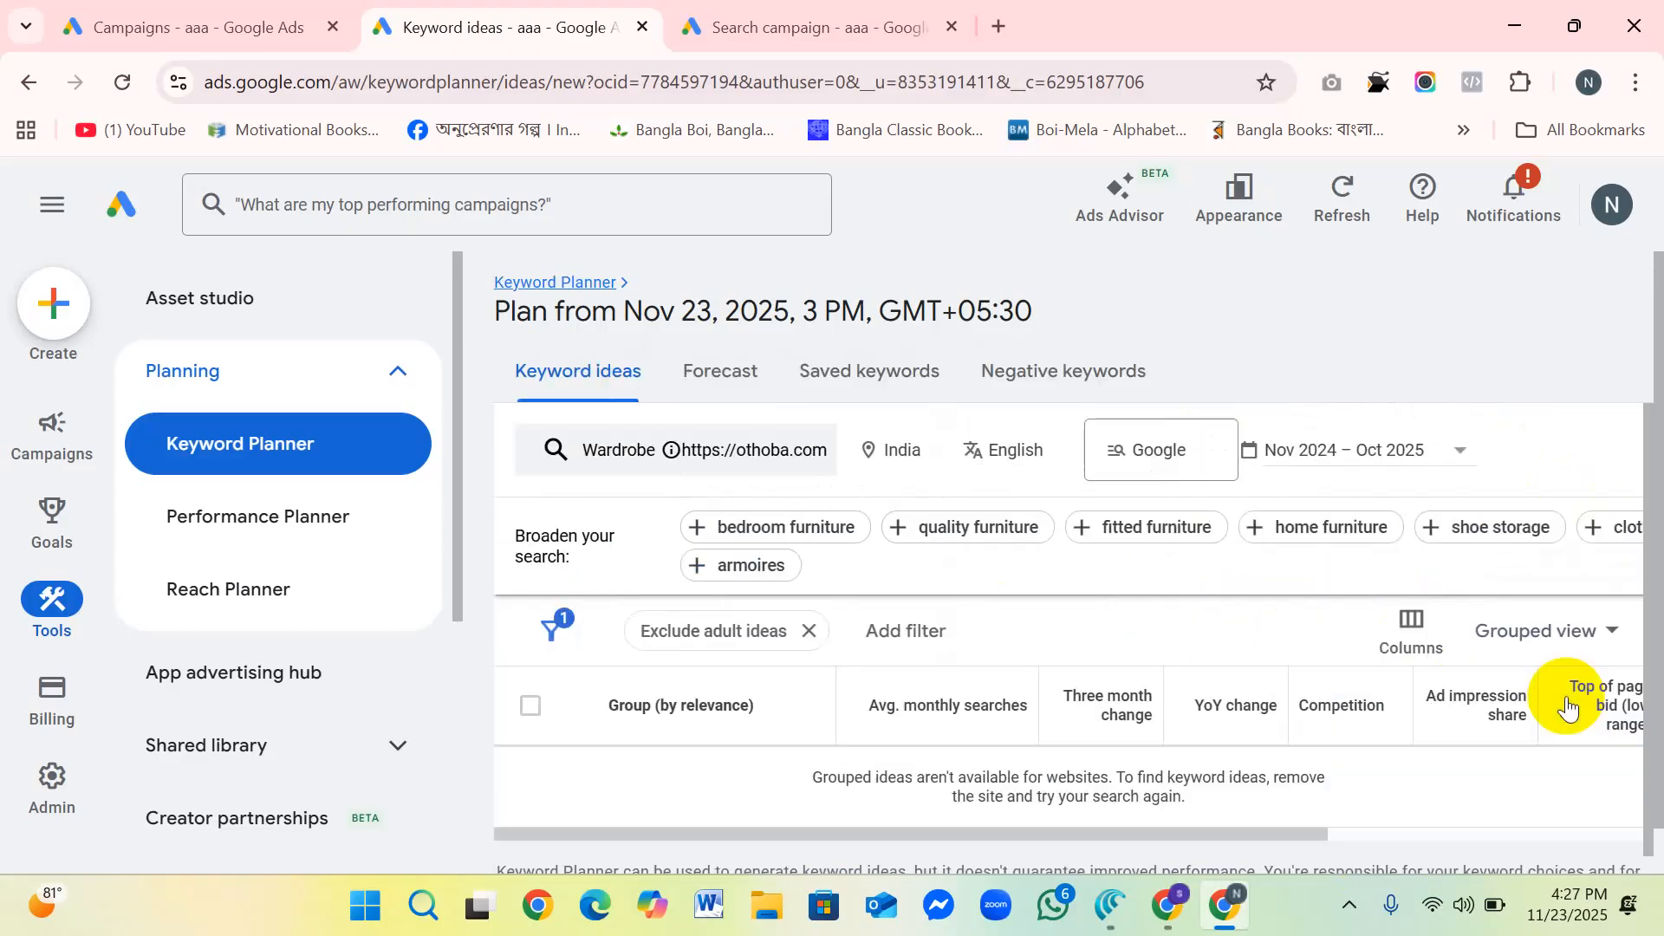
left_click(1614, 633)
left_click(1589, 683)
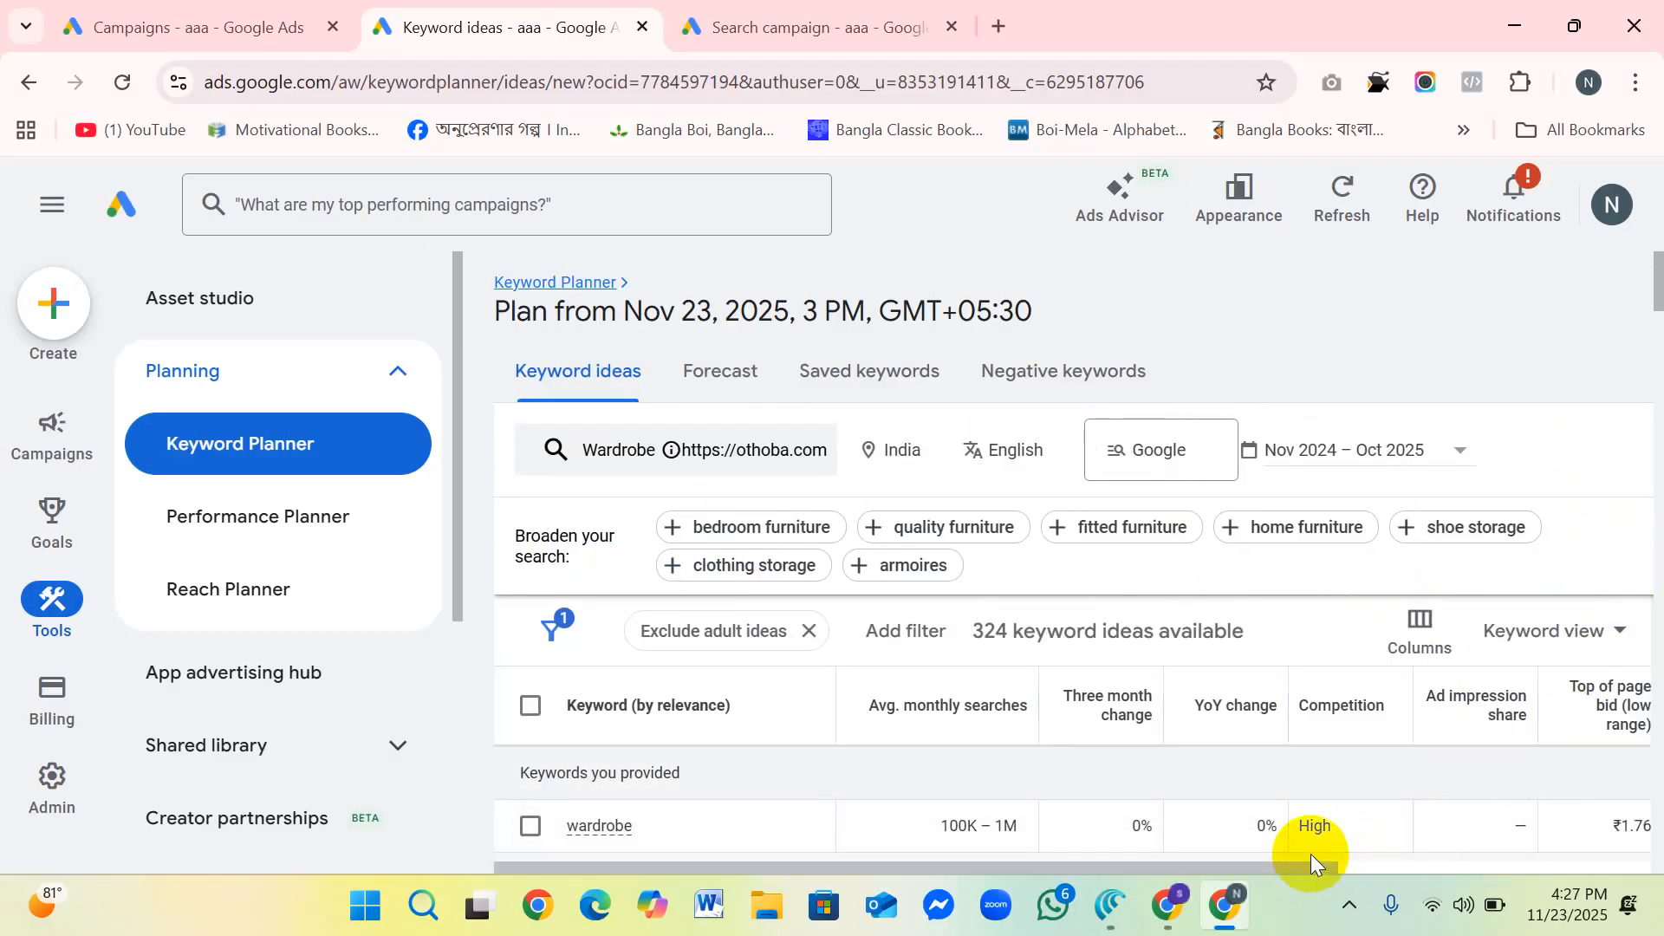
Step: Examine the competition, top-of-page bid and account status columns for the first keyword ideas
left_click_drag(1296, 865, 1582, 854)
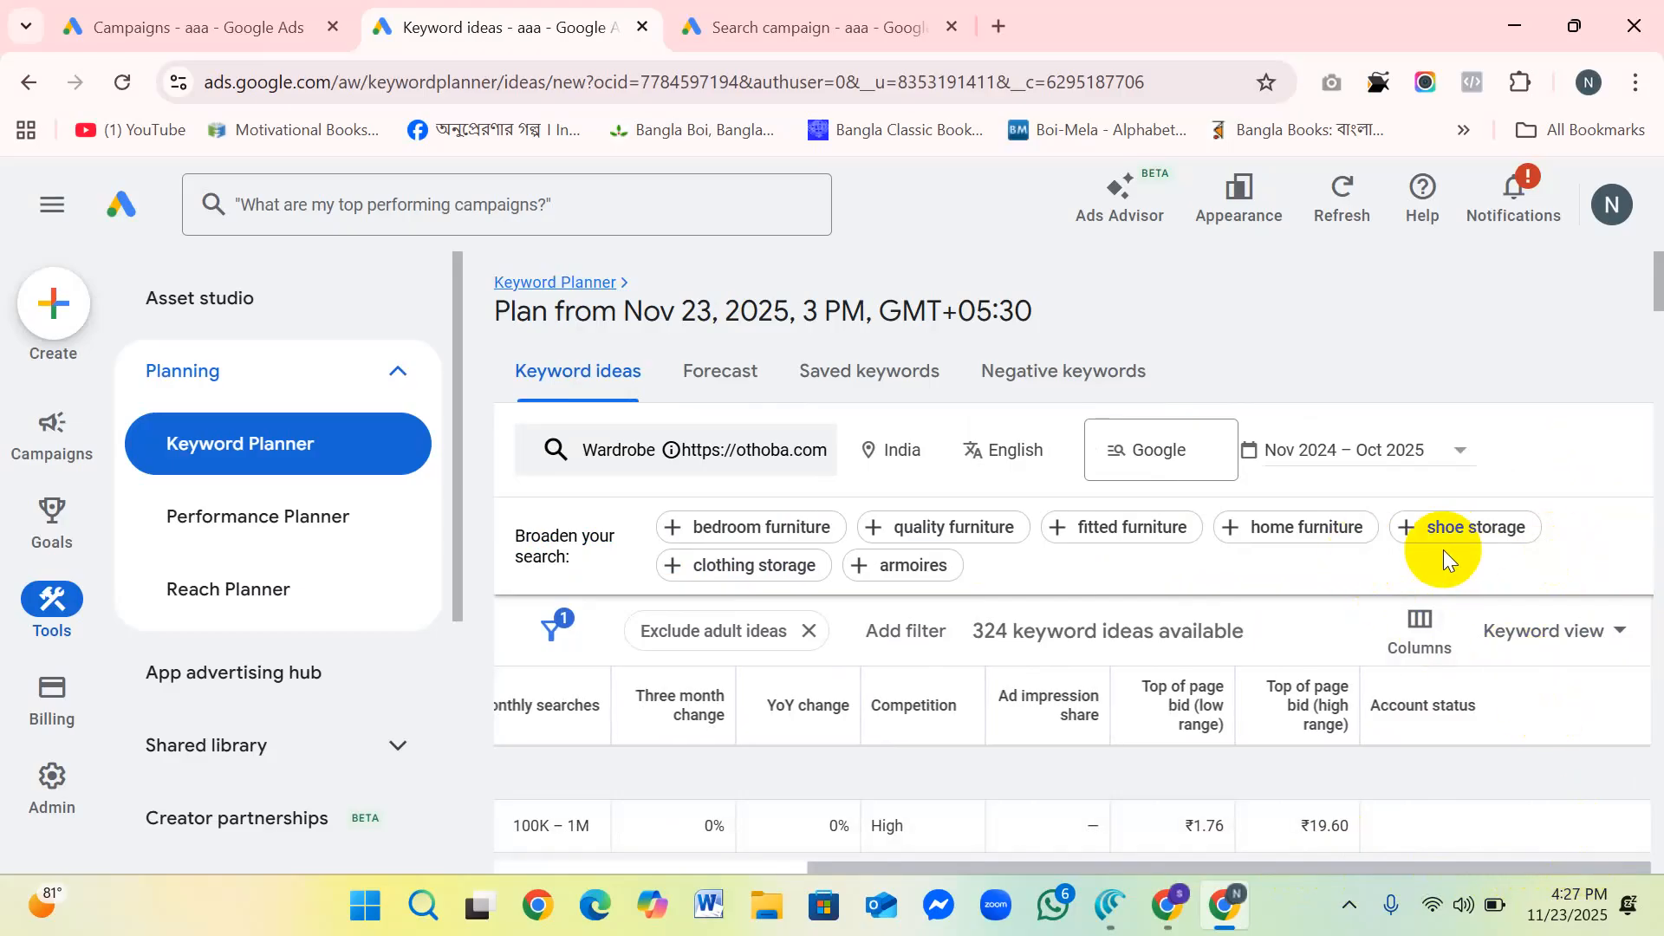
scroll(1443, 549, "down", 1)
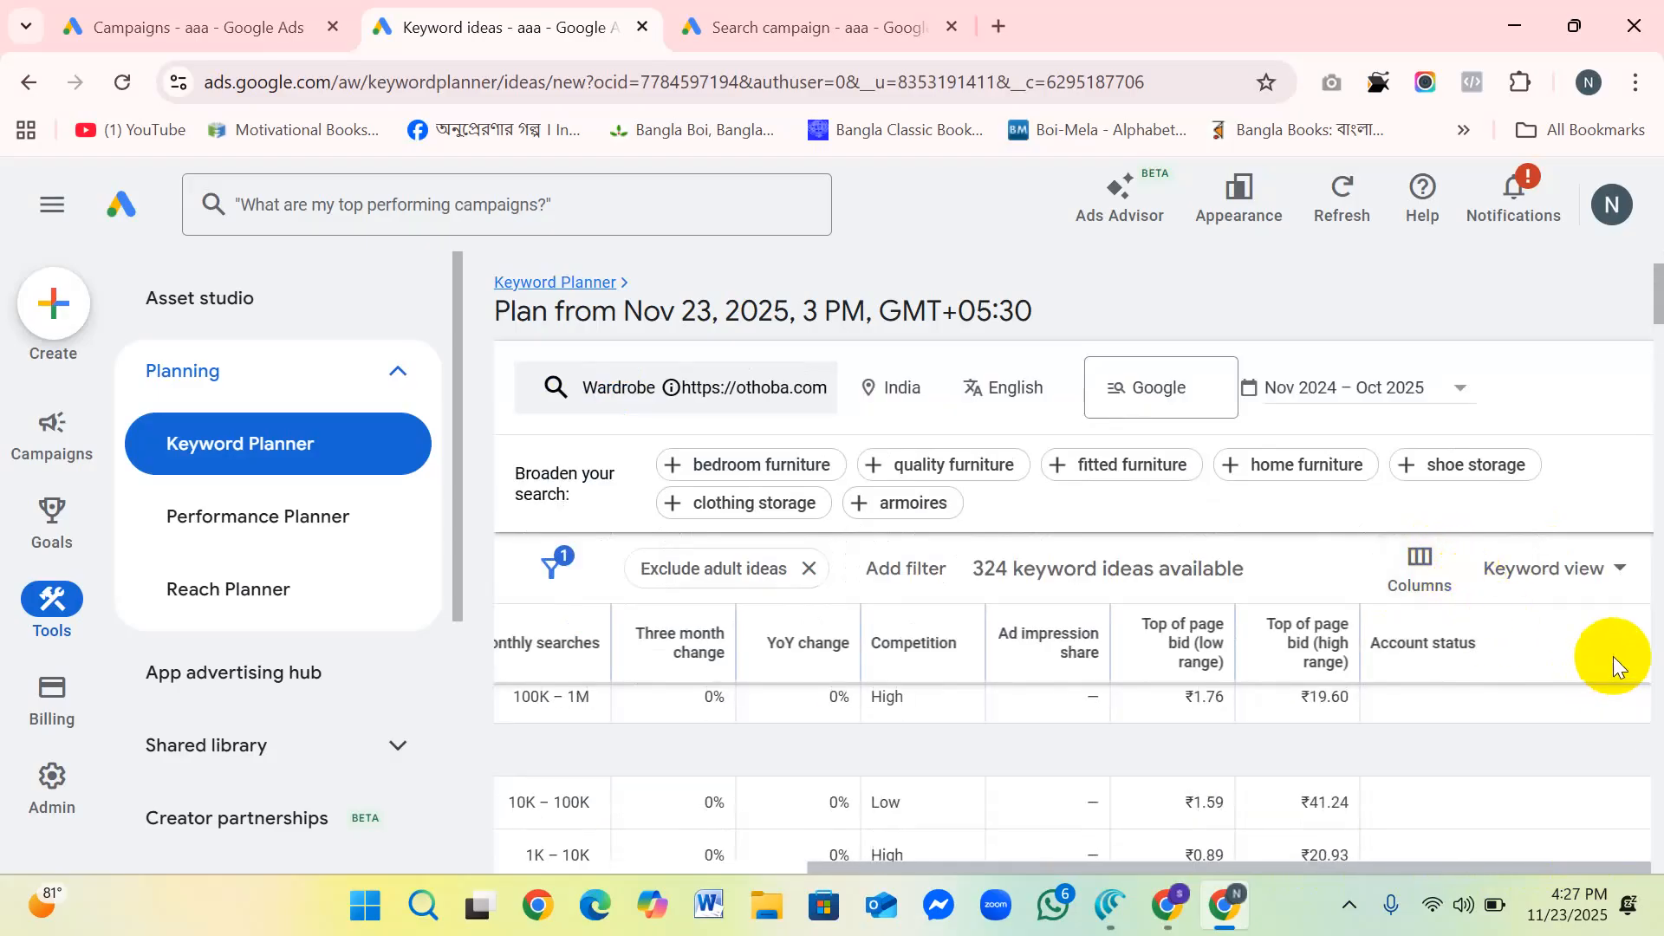
scroll(1614, 657, "up", 1)
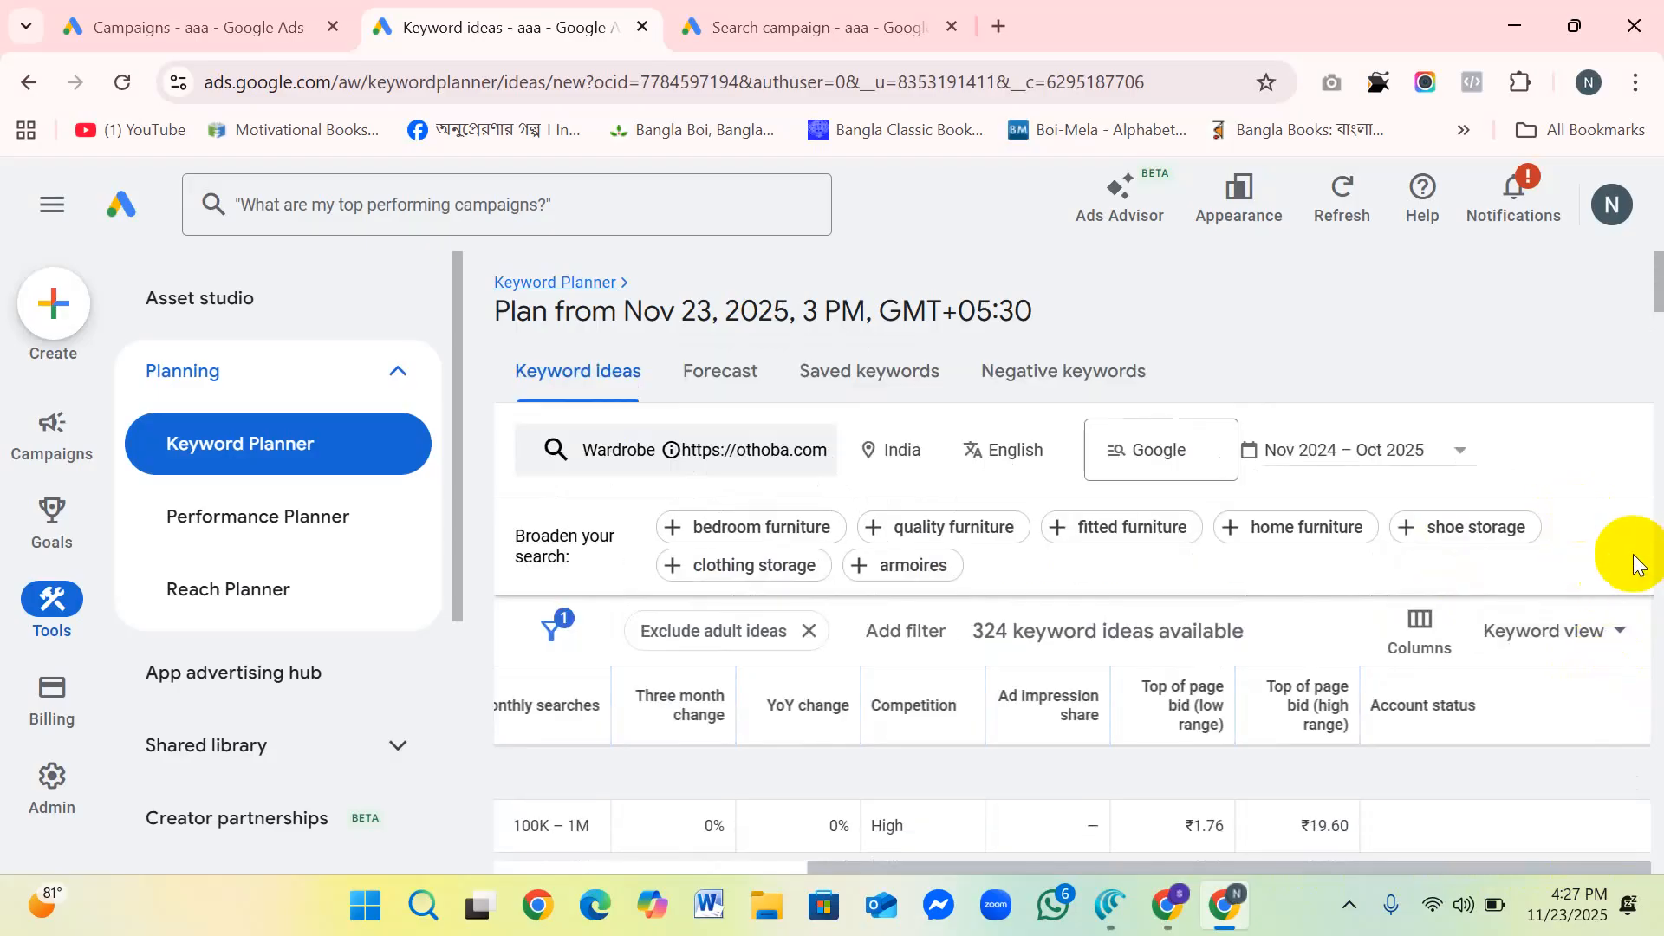
scroll(1062, 606, "down", 1)
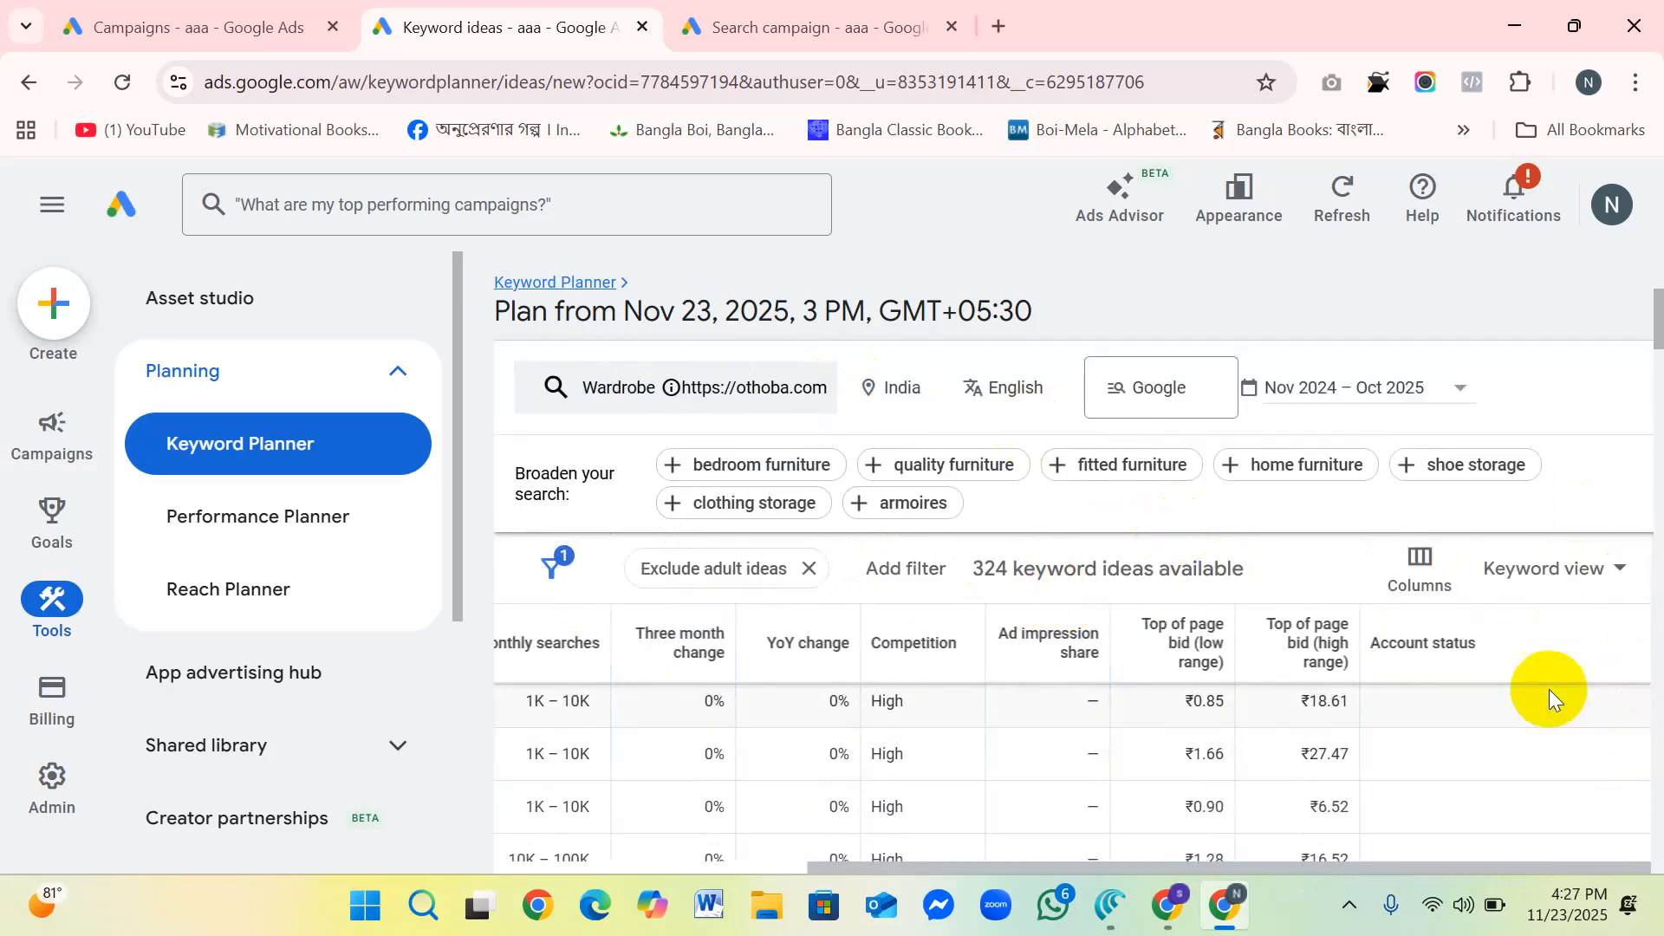
scroll(1480, 643, "up", 1)
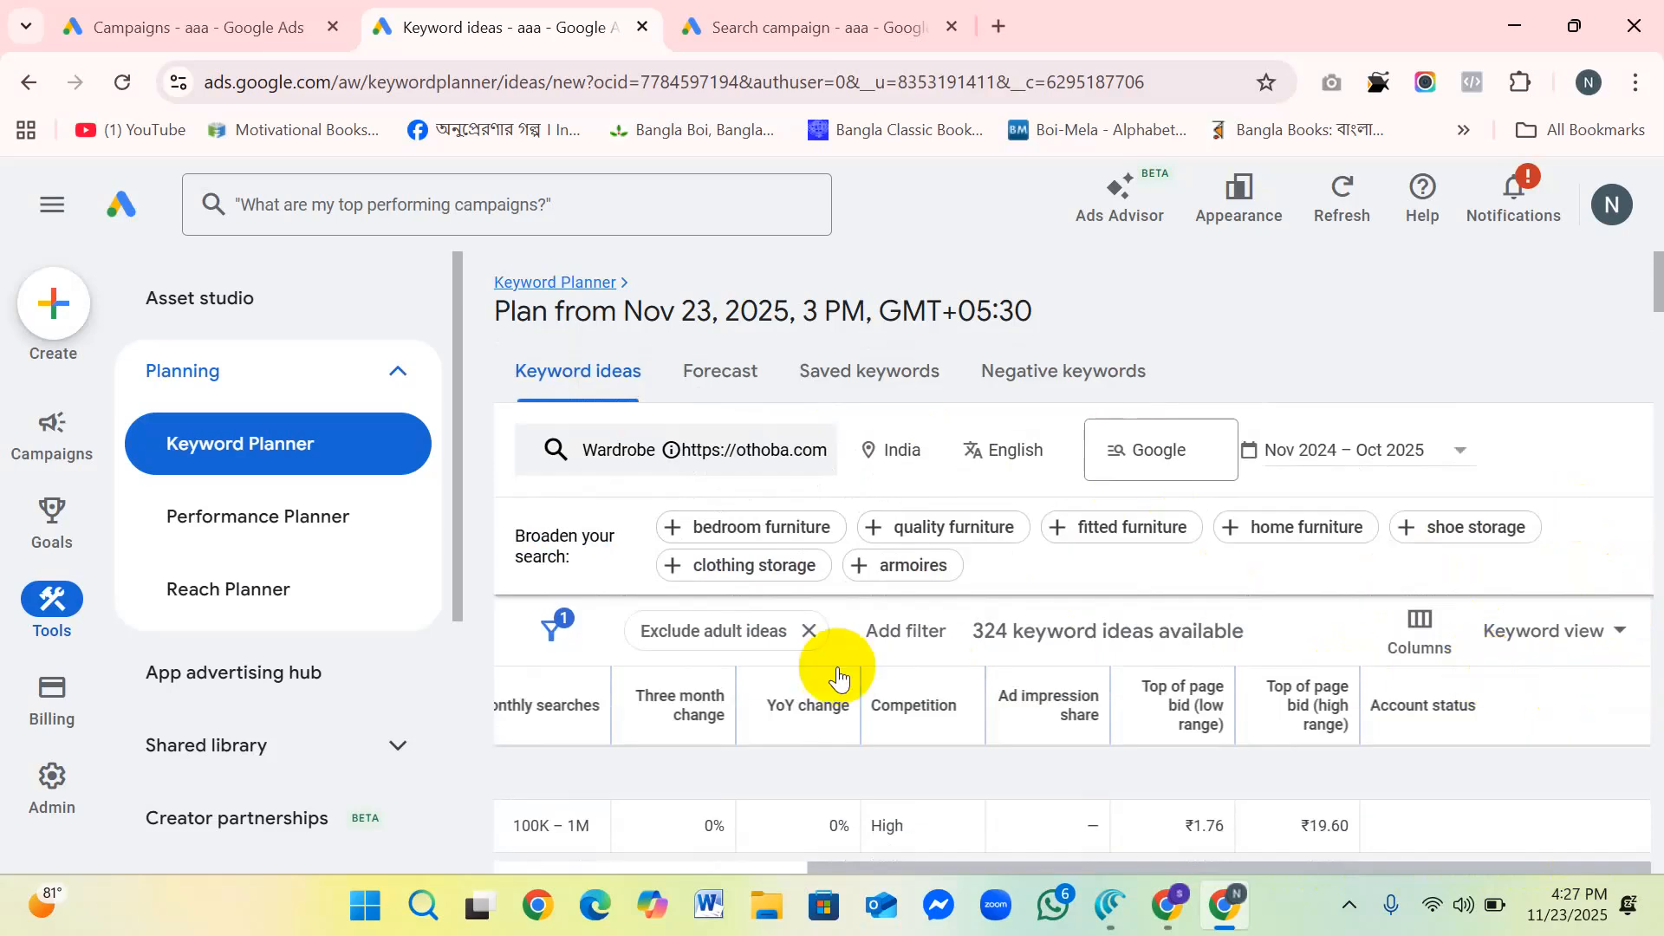
Step: Remove the "Exclude adult ideas" filter and review the other filter types that can be added
left_click(733, 631)
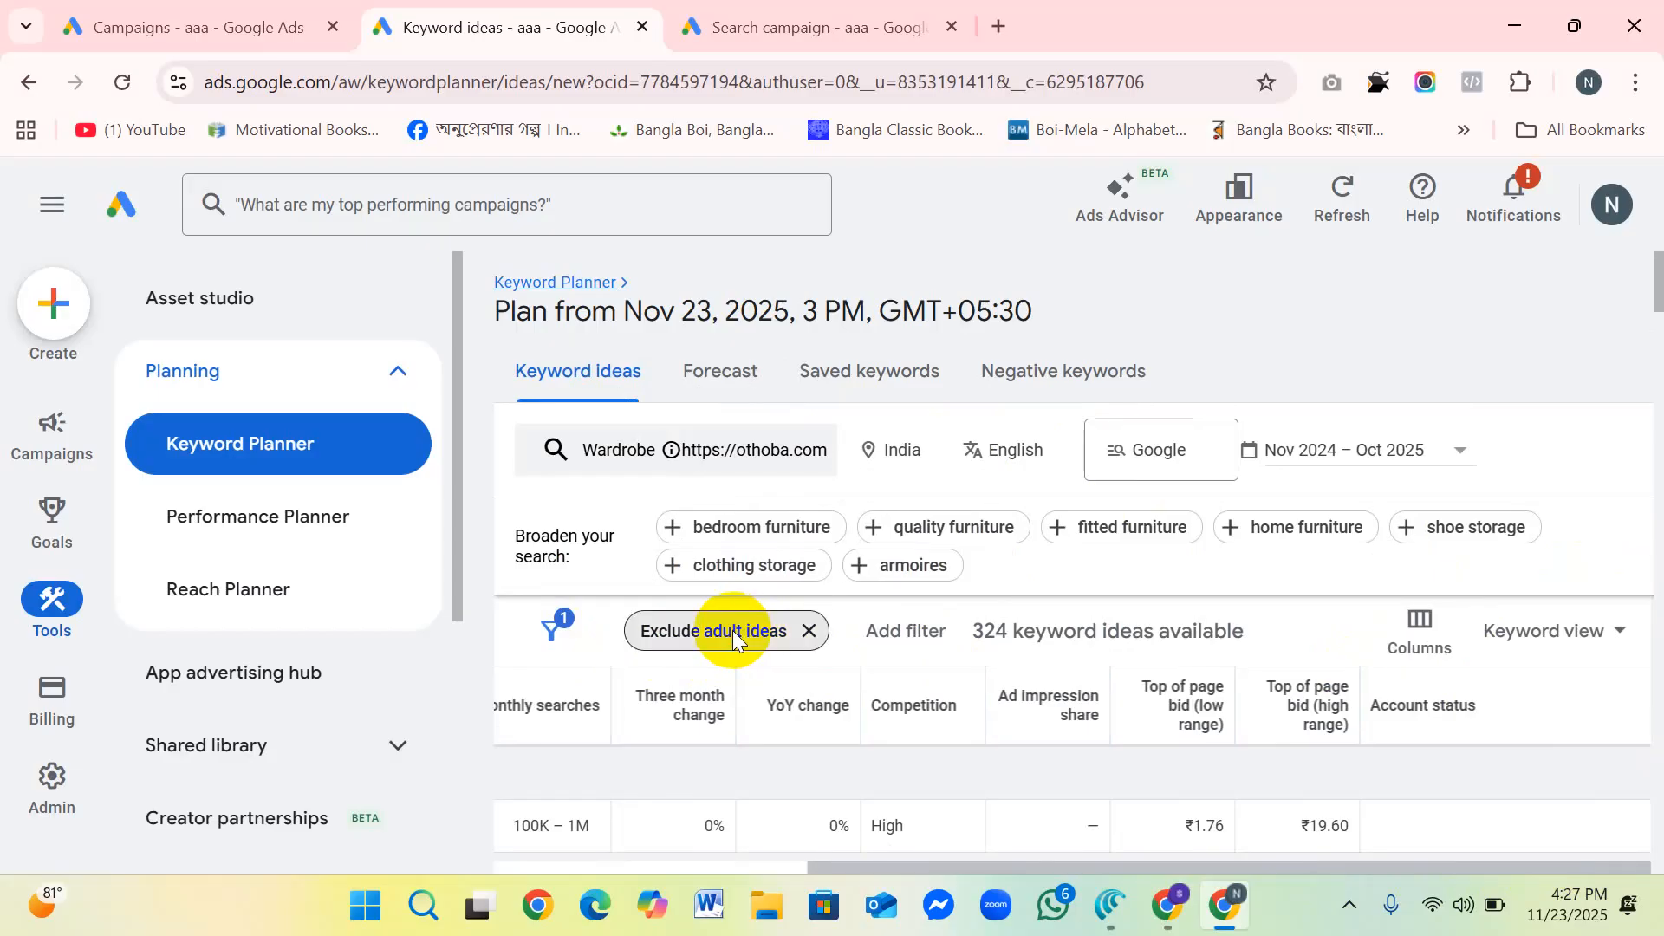
left_click(808, 631)
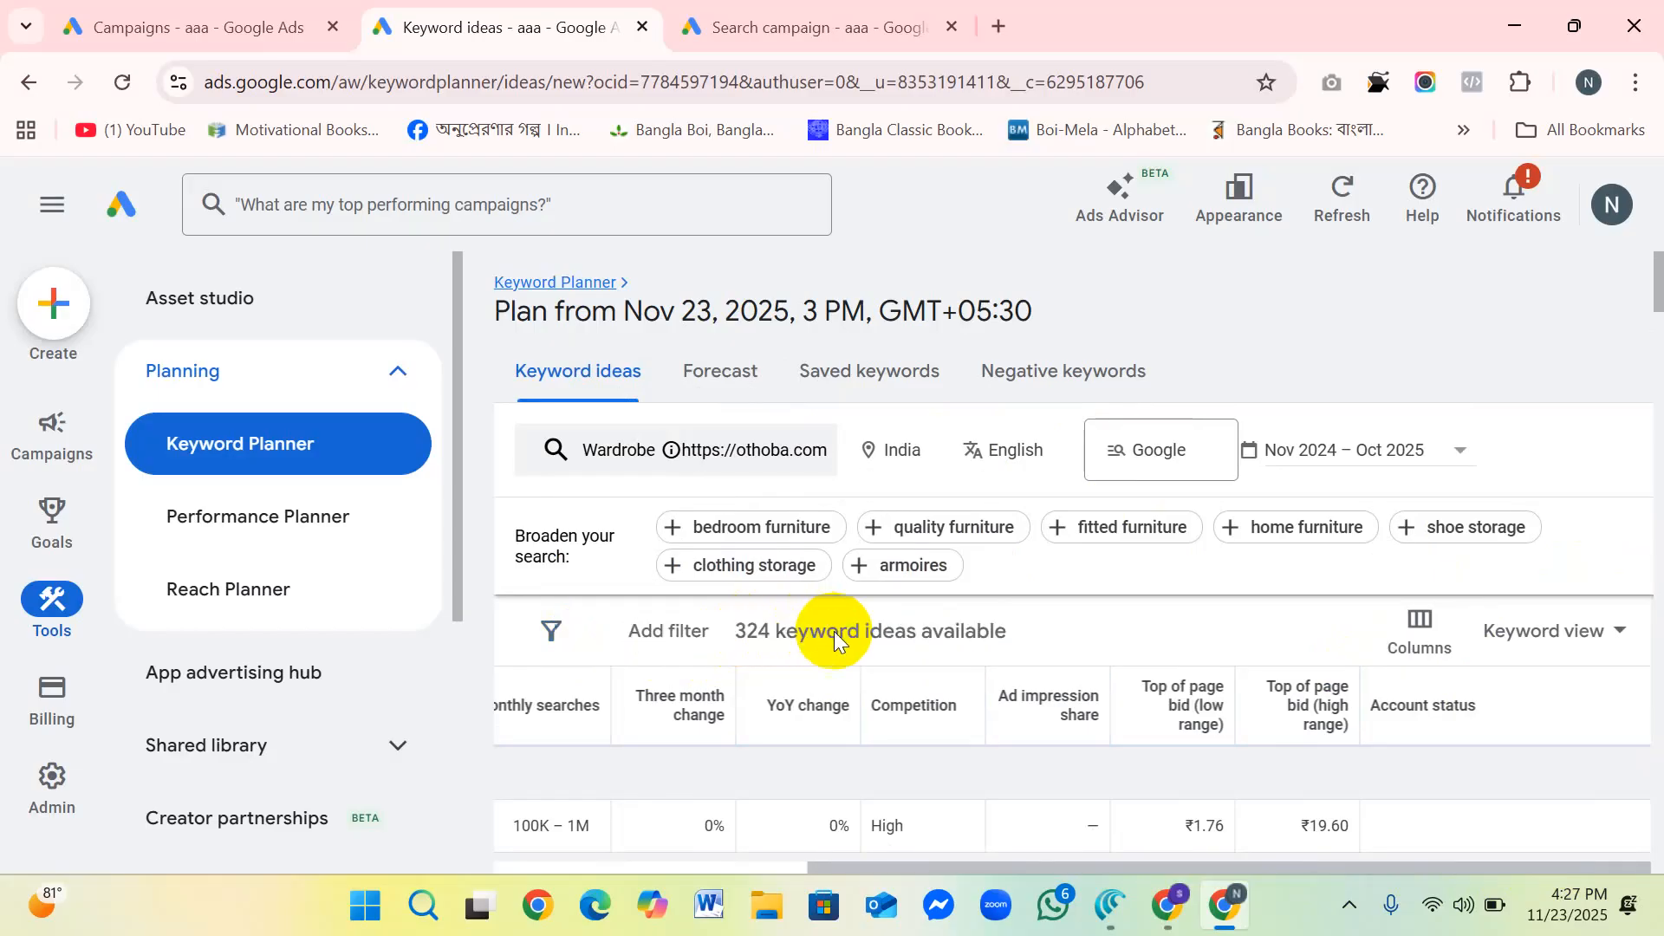
left_click(681, 635)
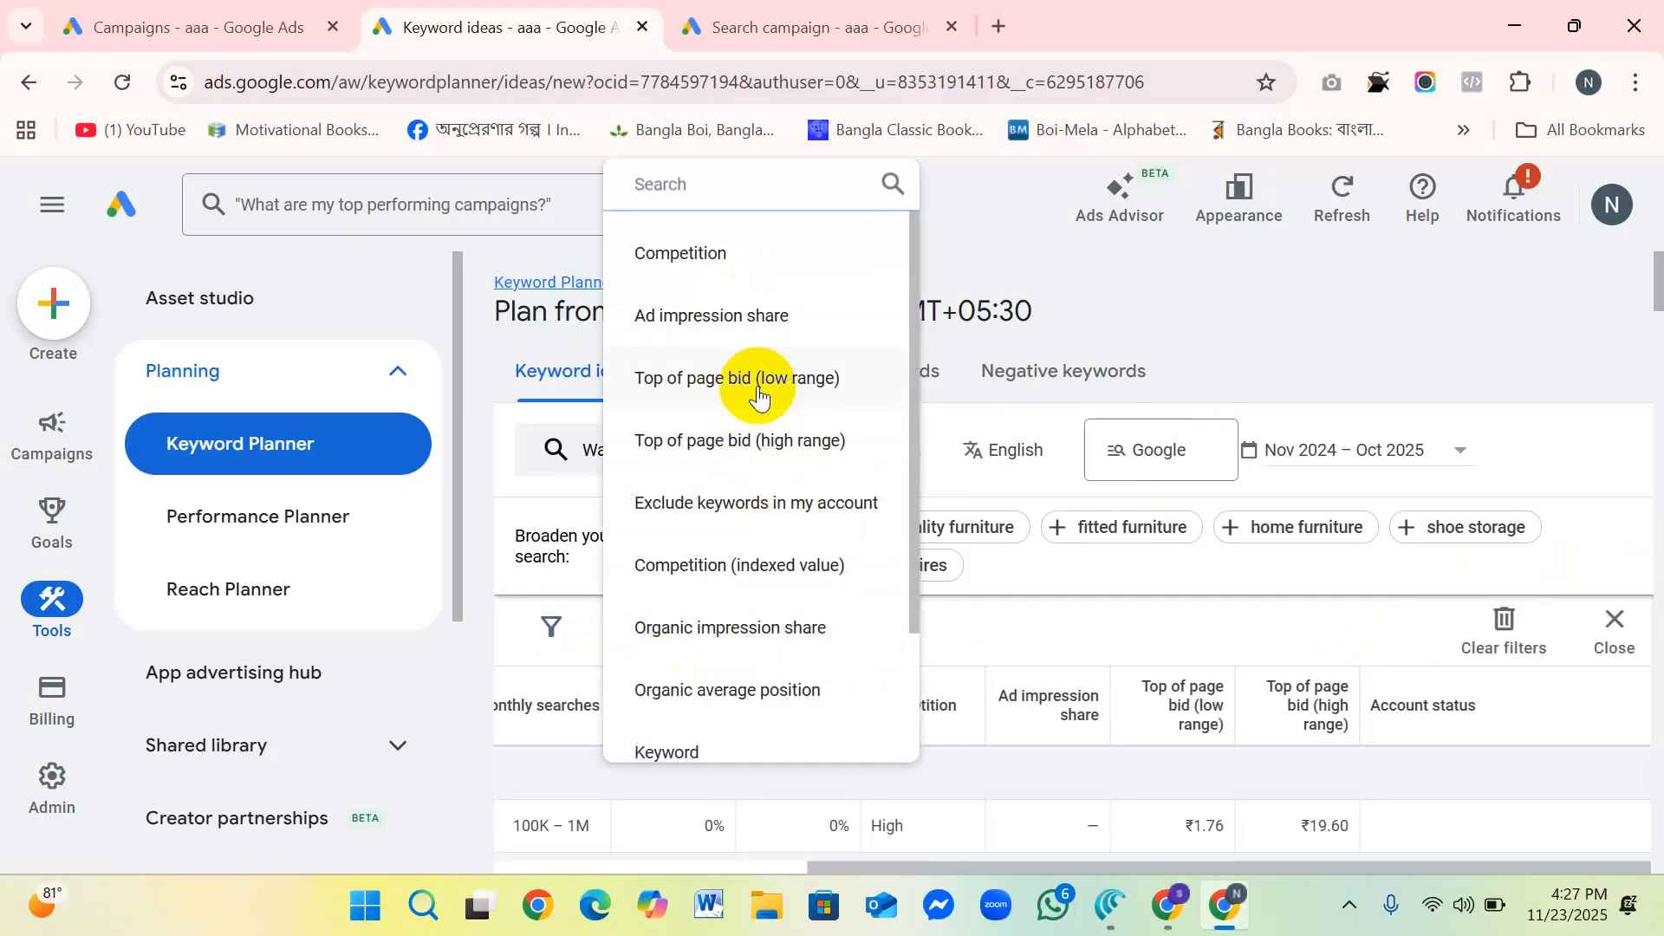
scroll(758, 379, "down", 3)
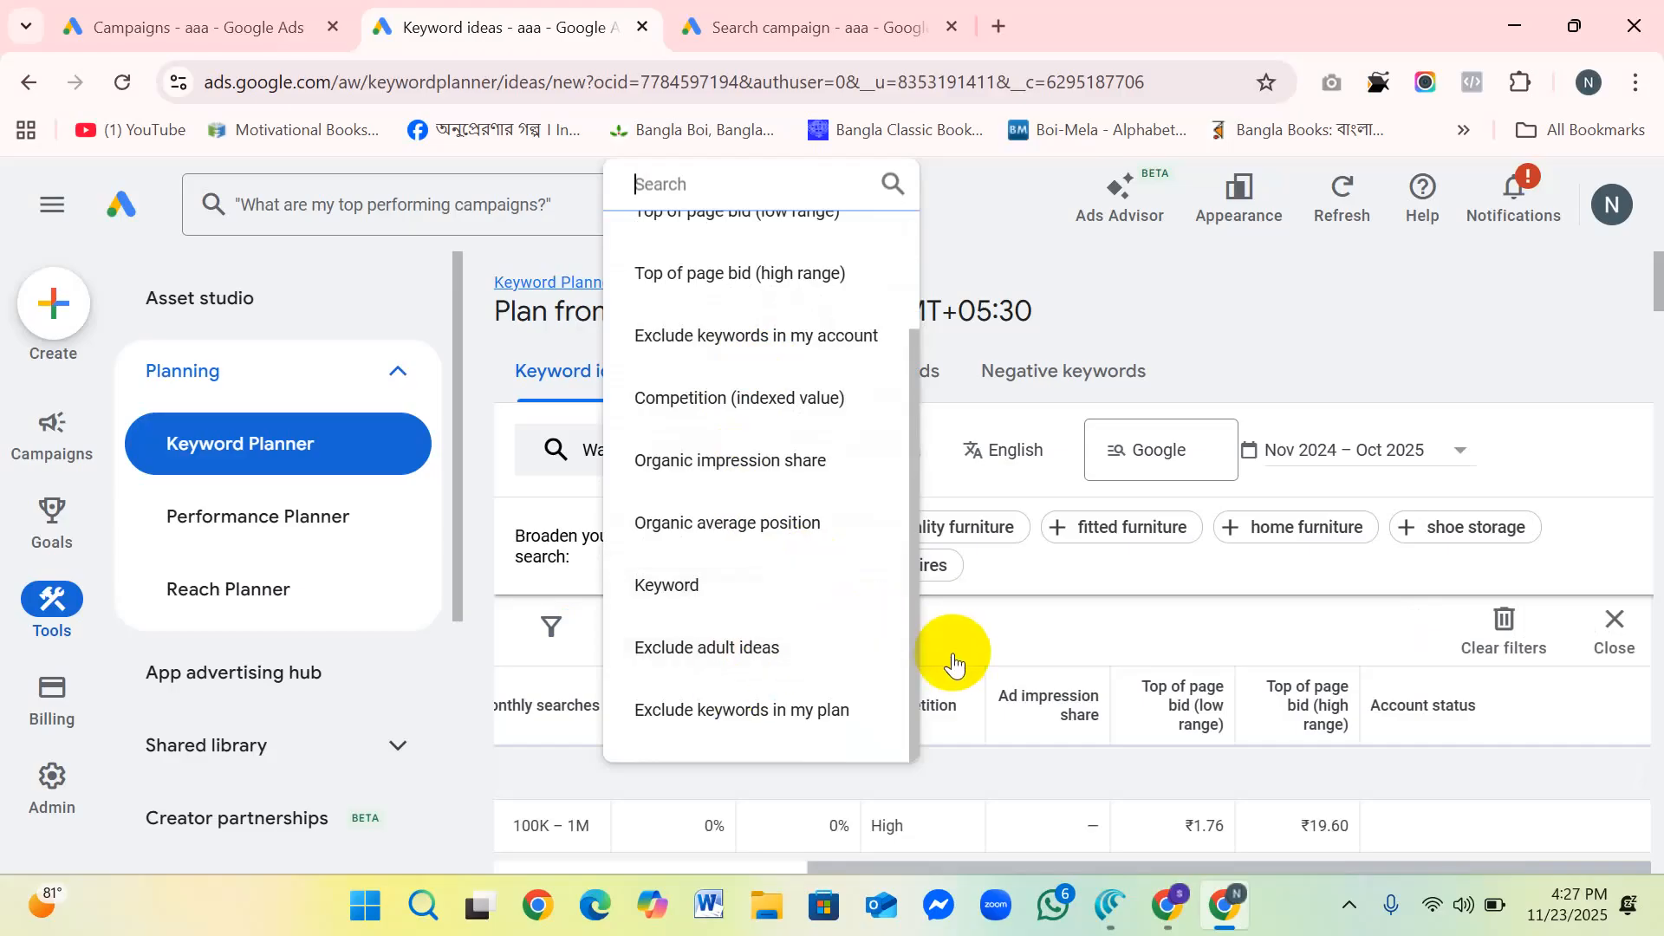
left_click(1005, 634)
scroll(1499, 715, "down", 2)
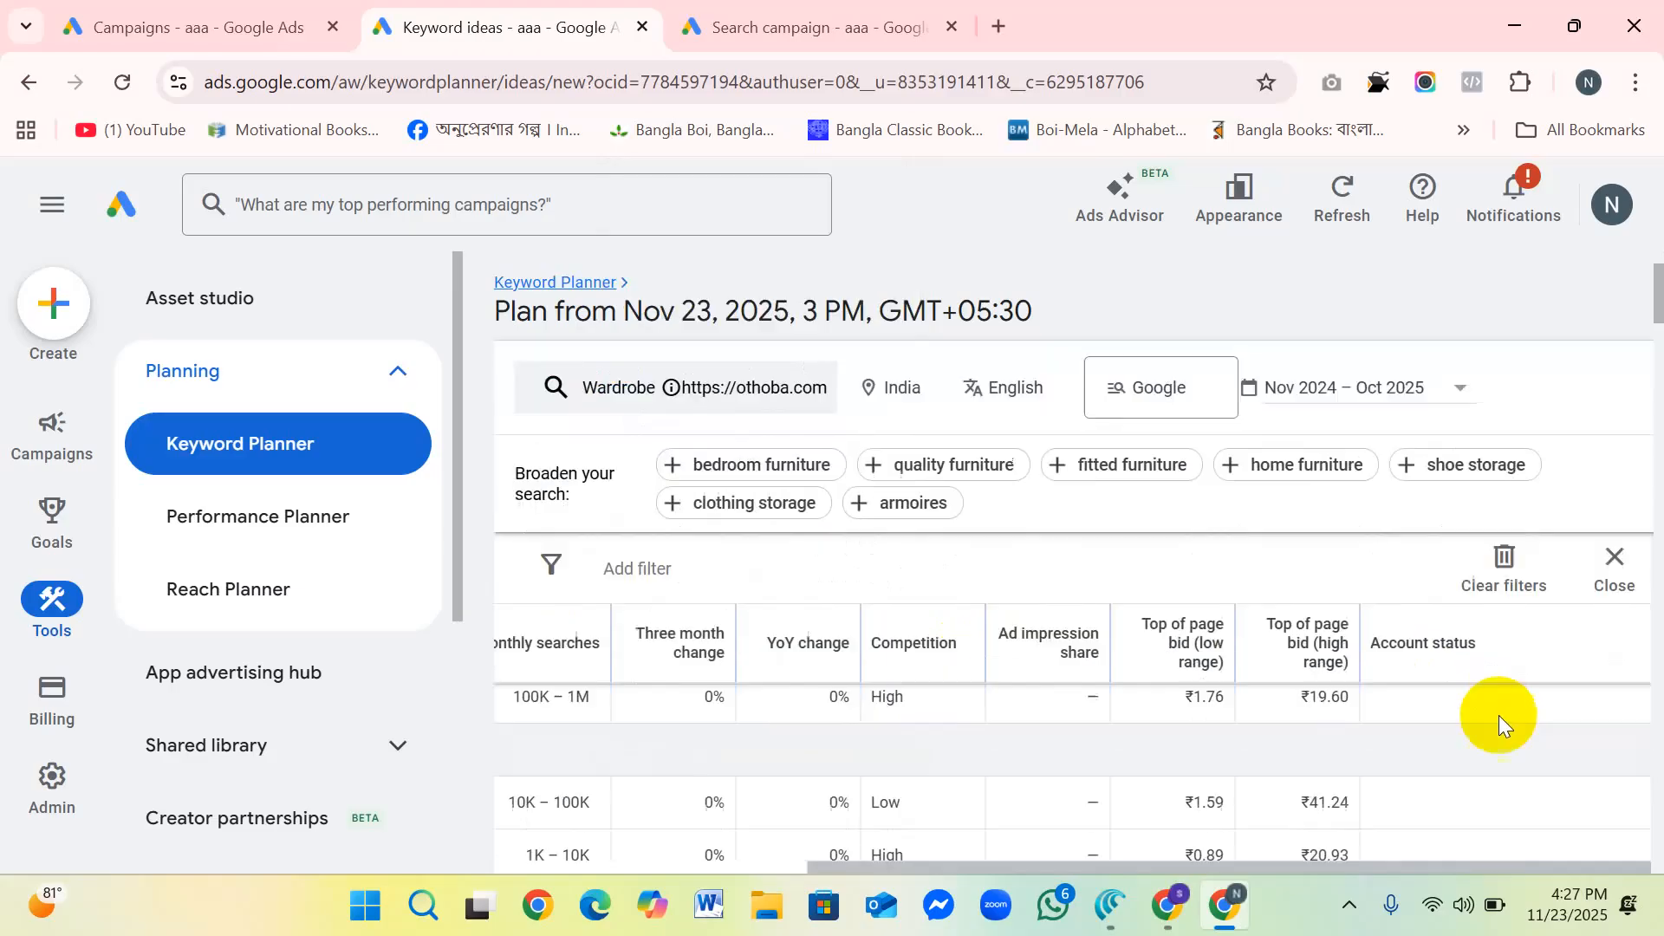
left_click(1611, 559)
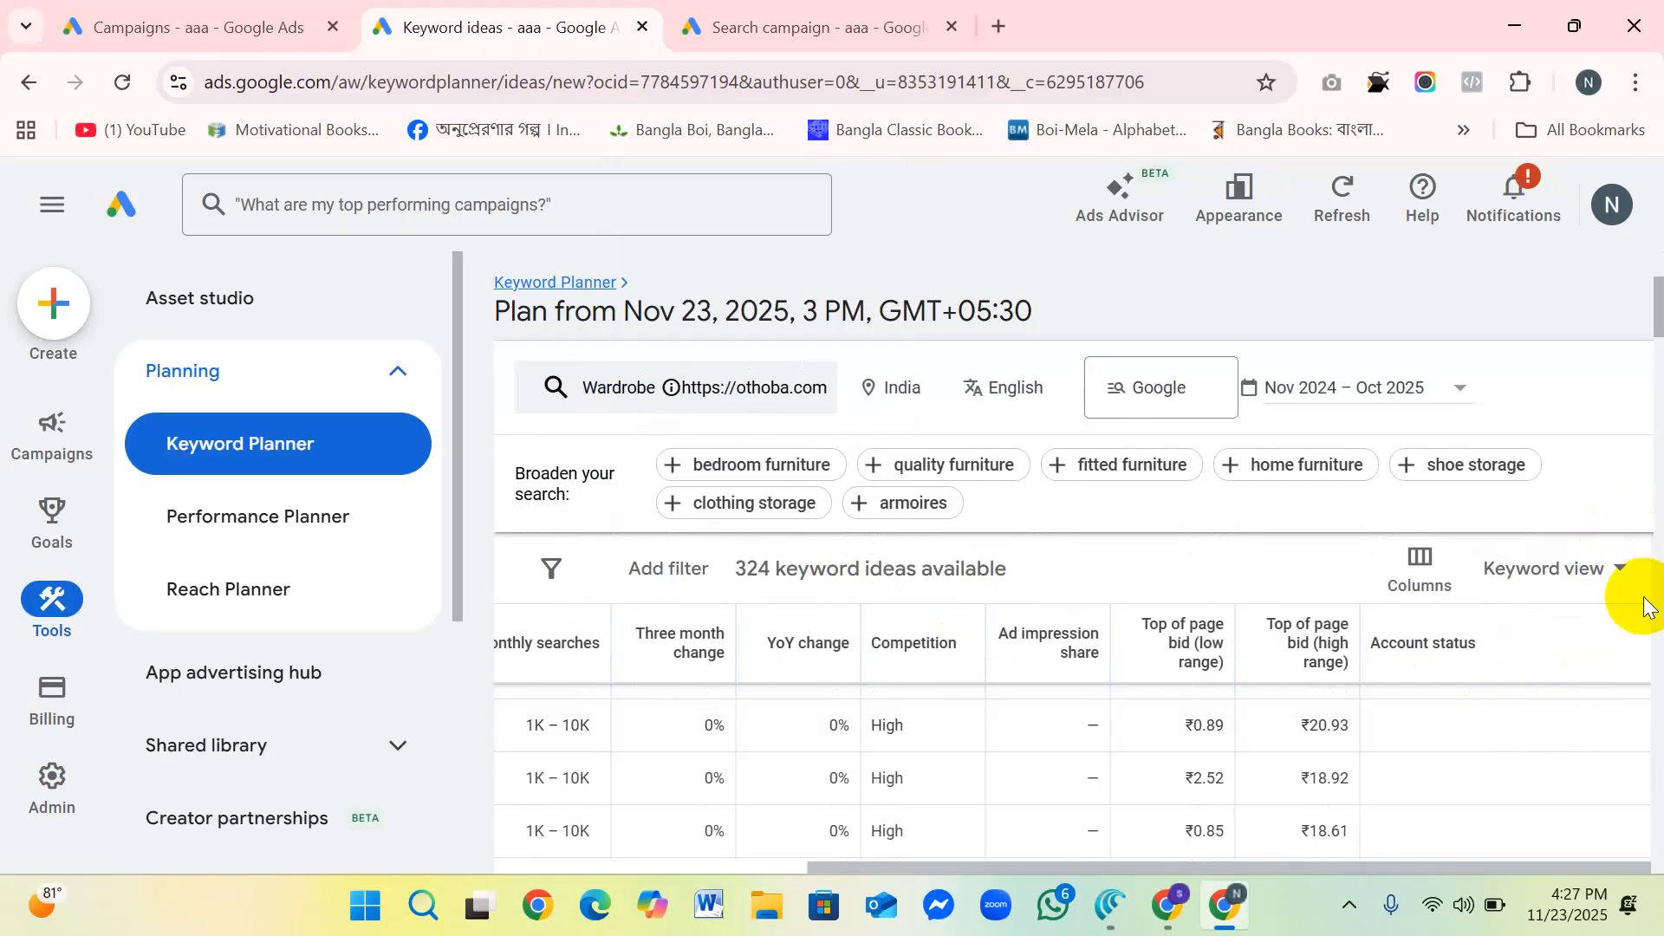
Step: Check the view options and review the selected columns in the column settings, leaving them without changes
left_click(1618, 568)
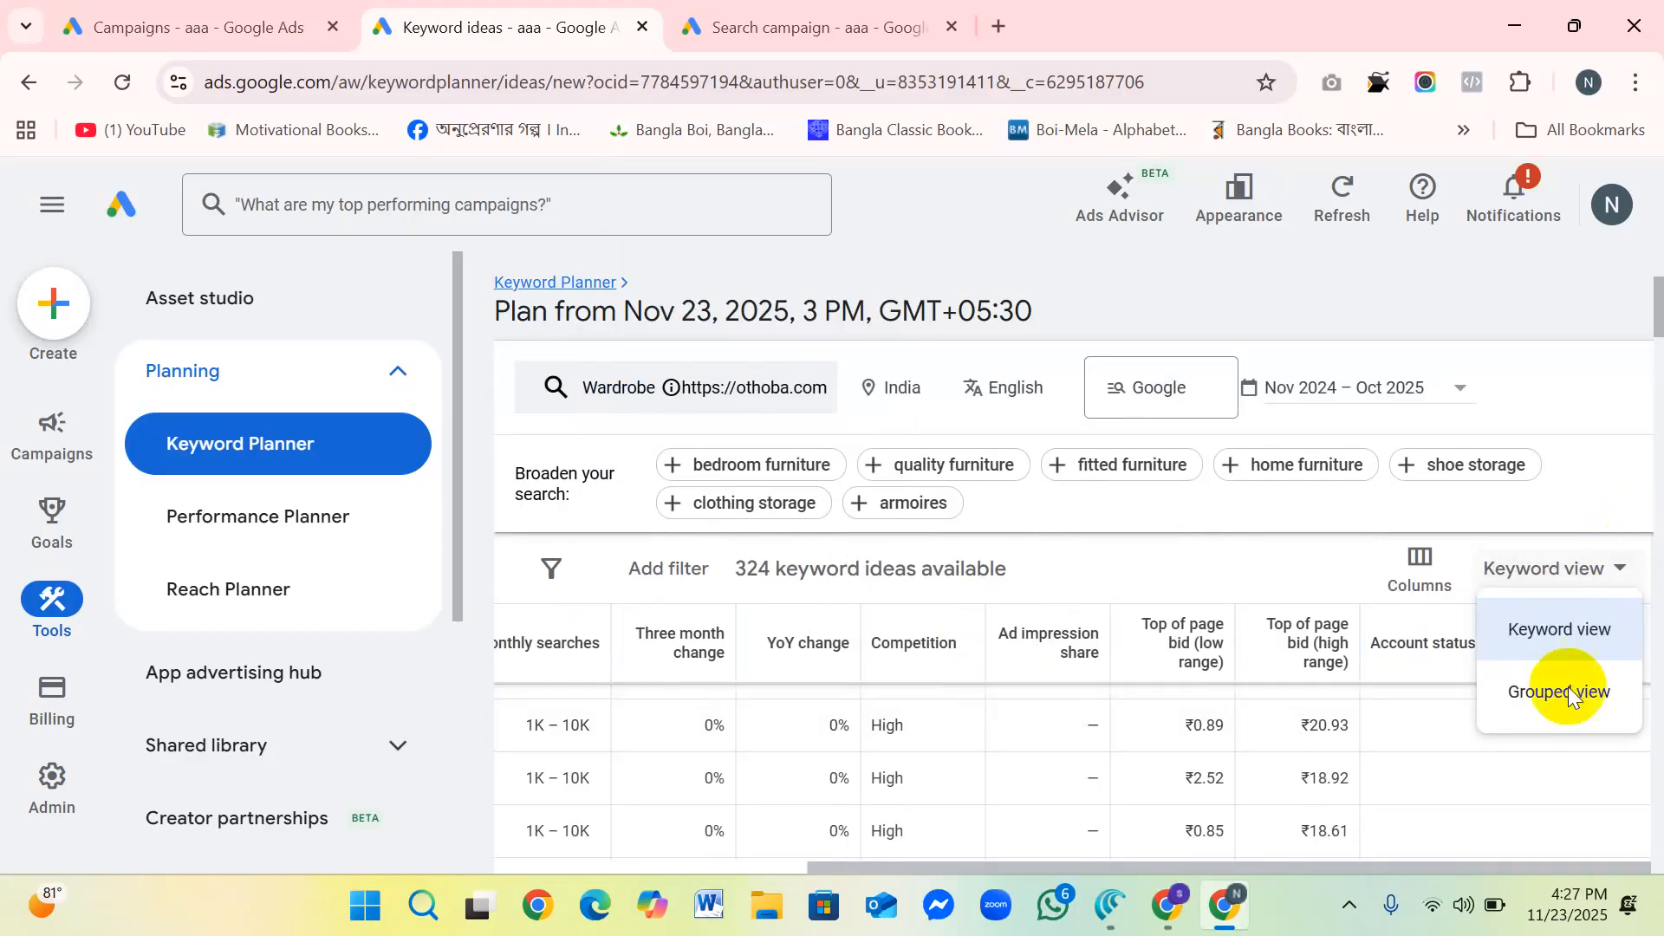
left_click(1522, 781)
left_click(1418, 565)
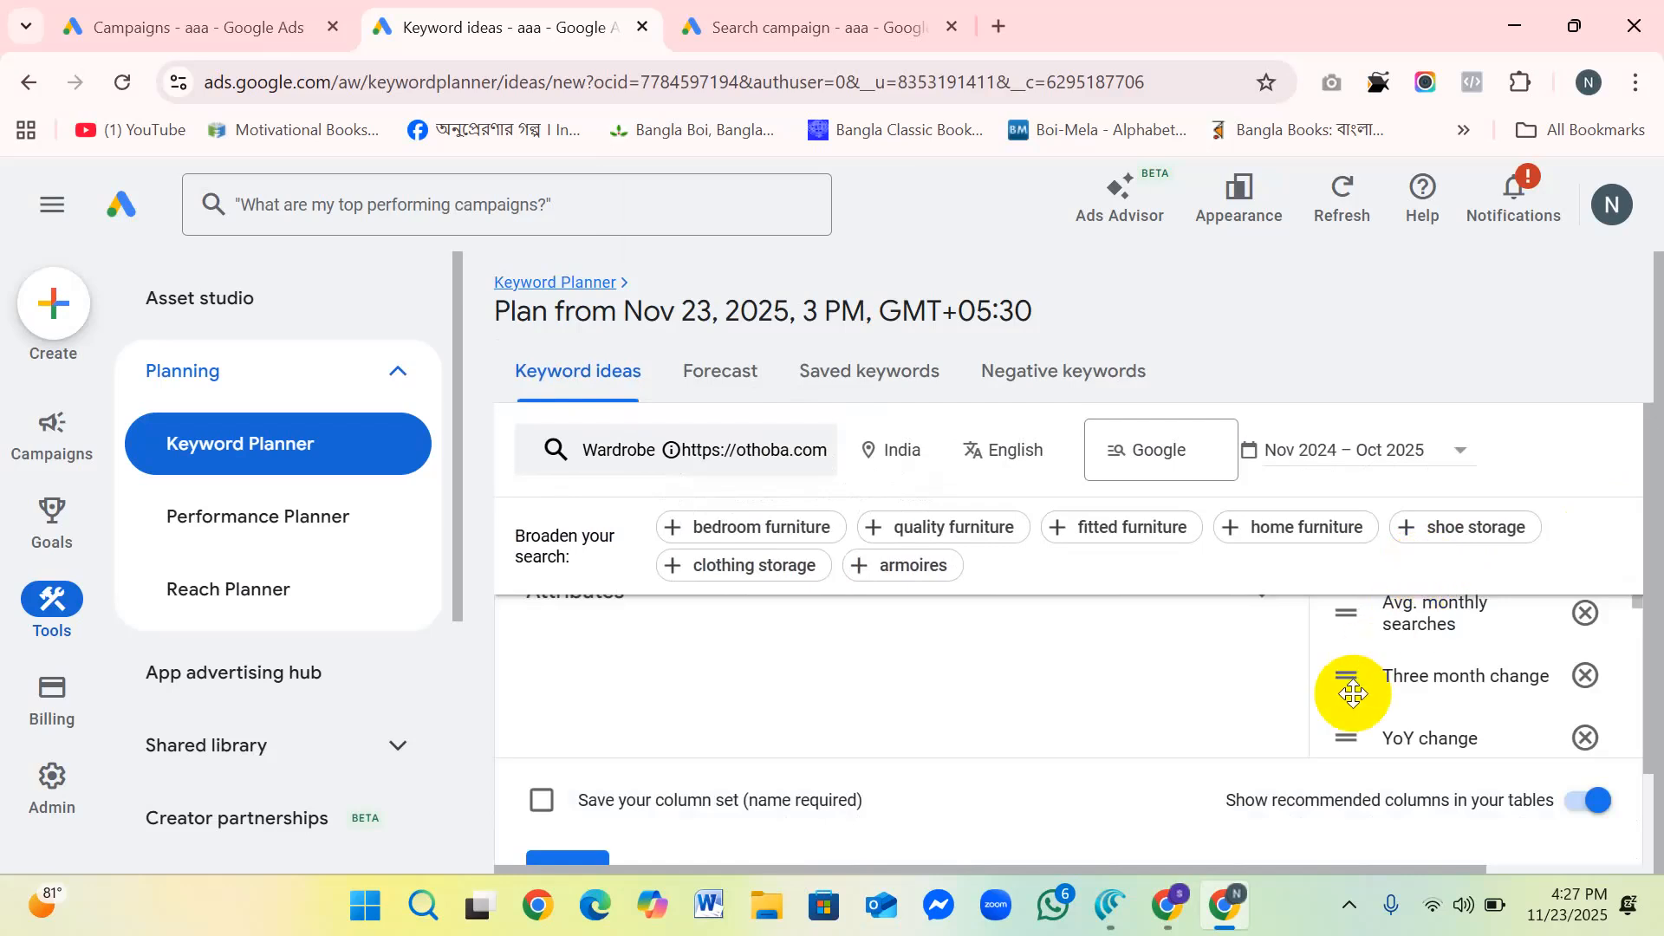
scroll(1320, 672, "down", 2)
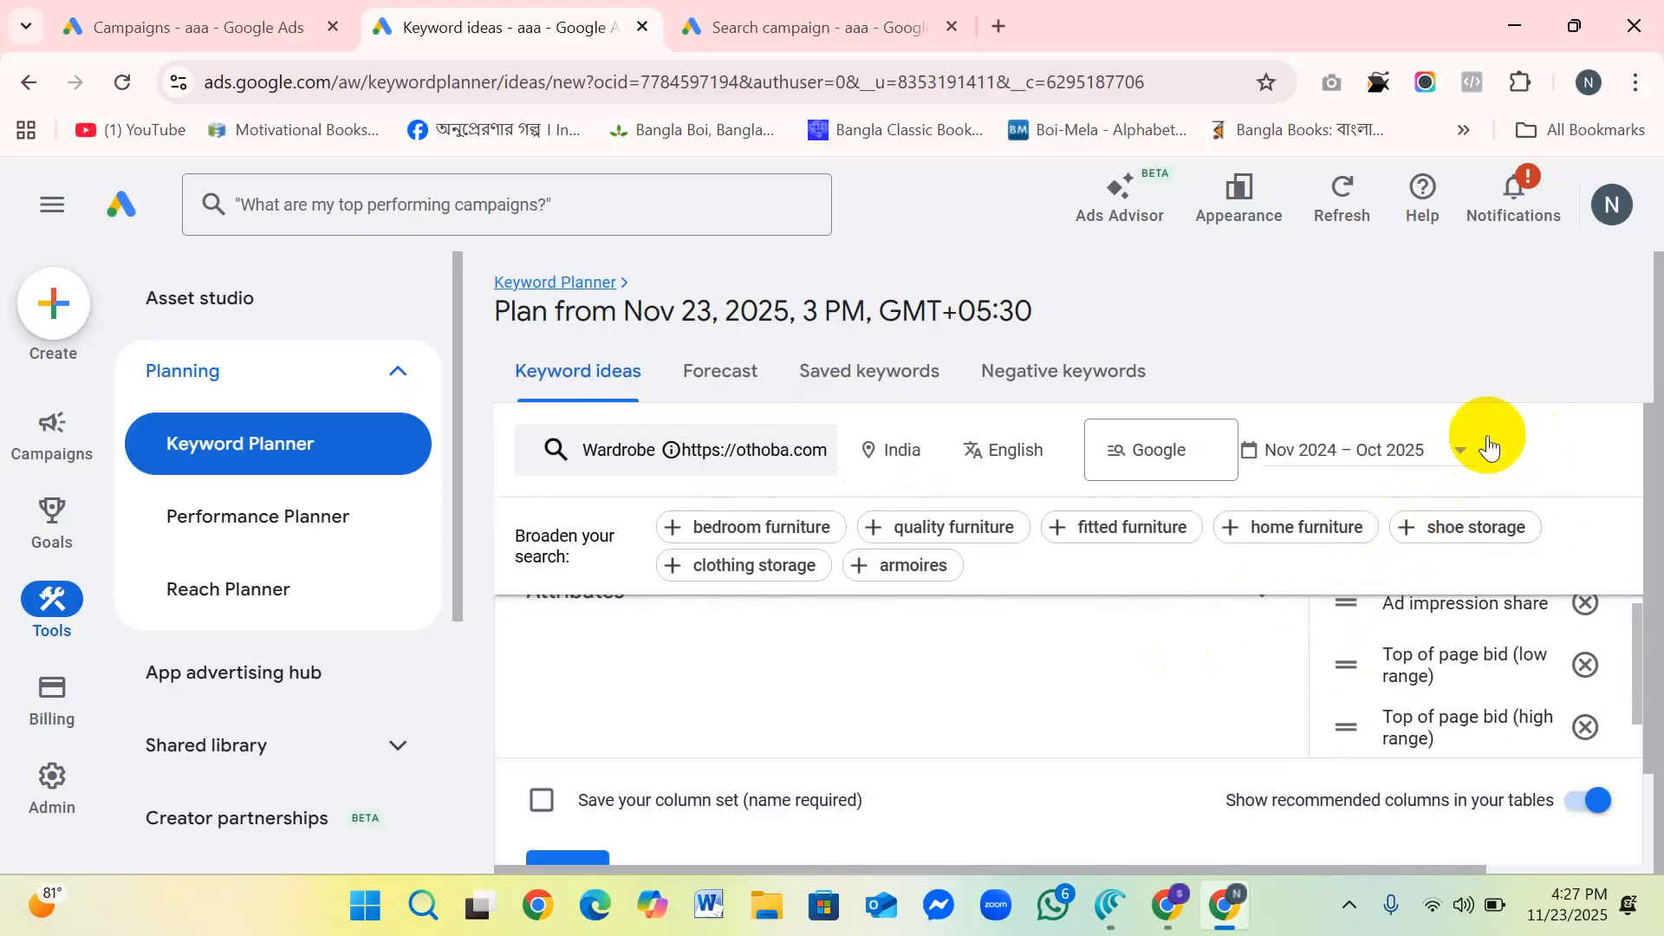
scroll(797, 759, "down", 2)
scroll(787, 710, "up", 2)
scroll(787, 707, "down", 2)
left_click(661, 760)
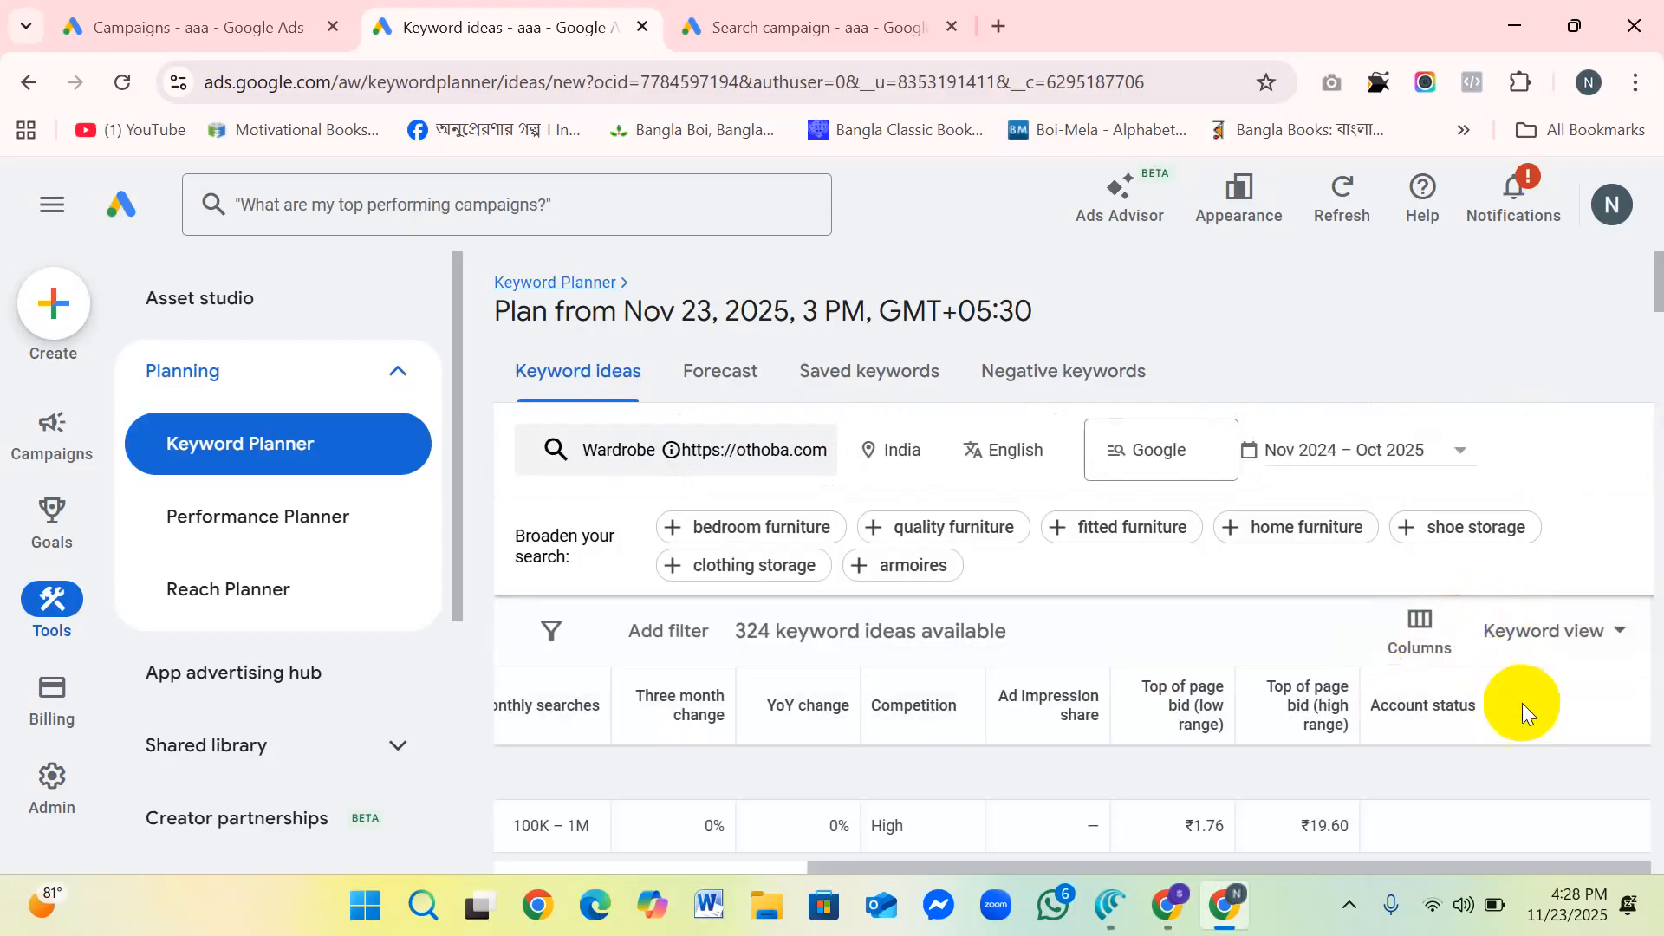
Step: Review the competition and bid ranges down the unfiltered keyword list and return to the provided keyword "wardrobe"
scroll(1584, 676, "down", 3)
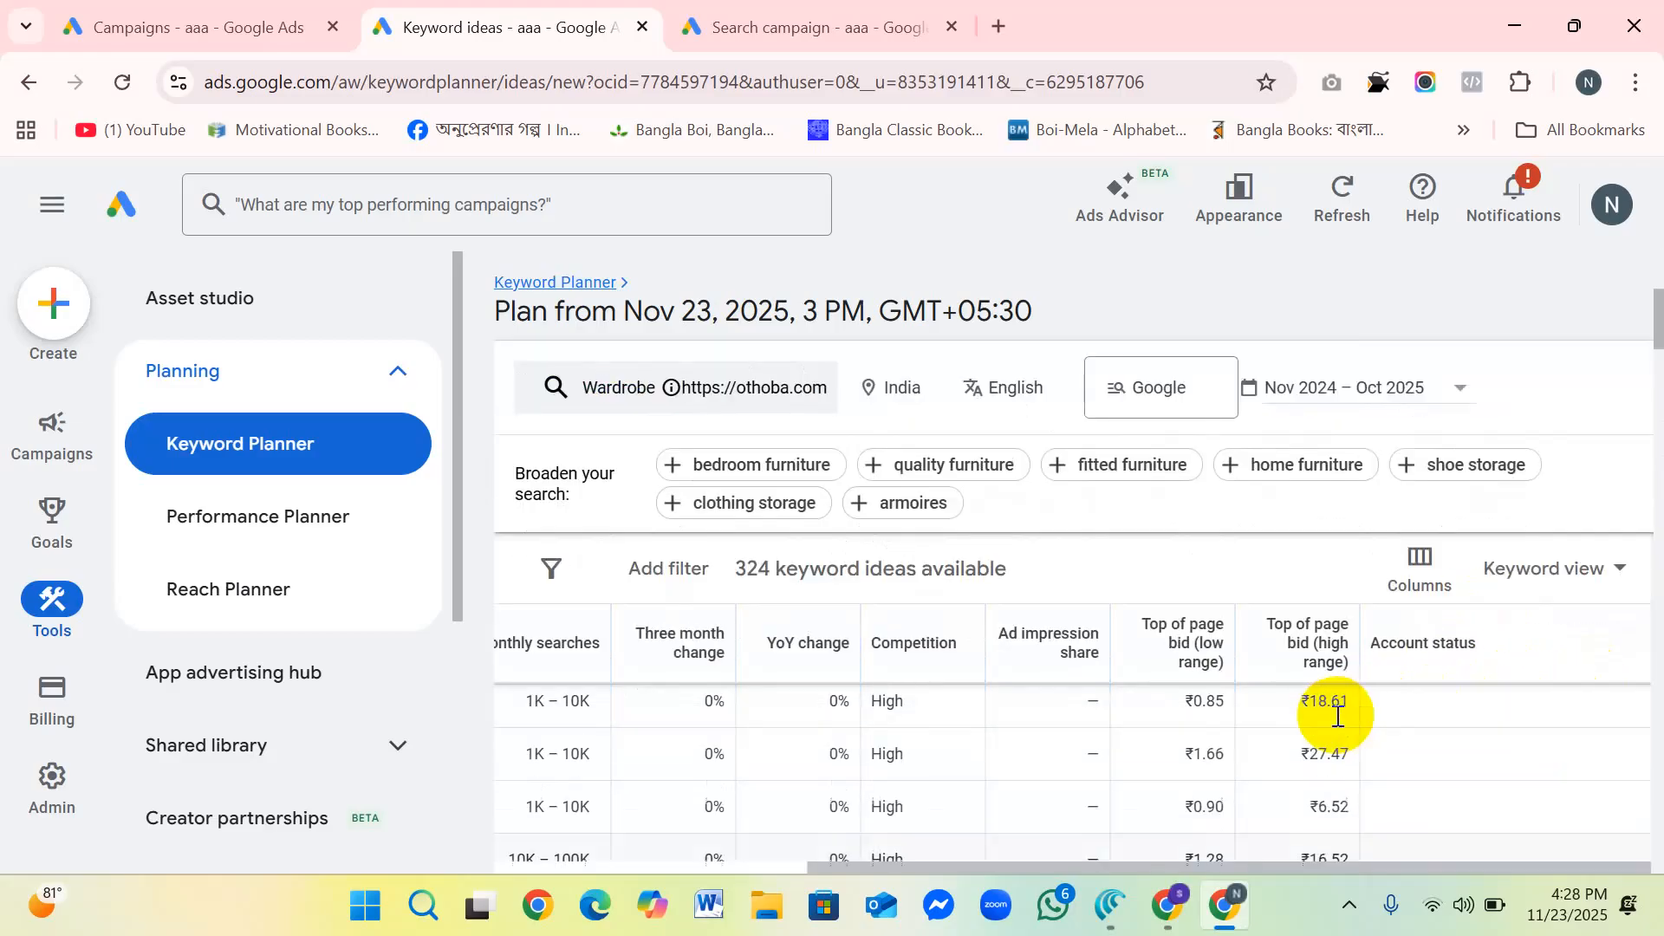
scroll(1496, 673, "down", 4)
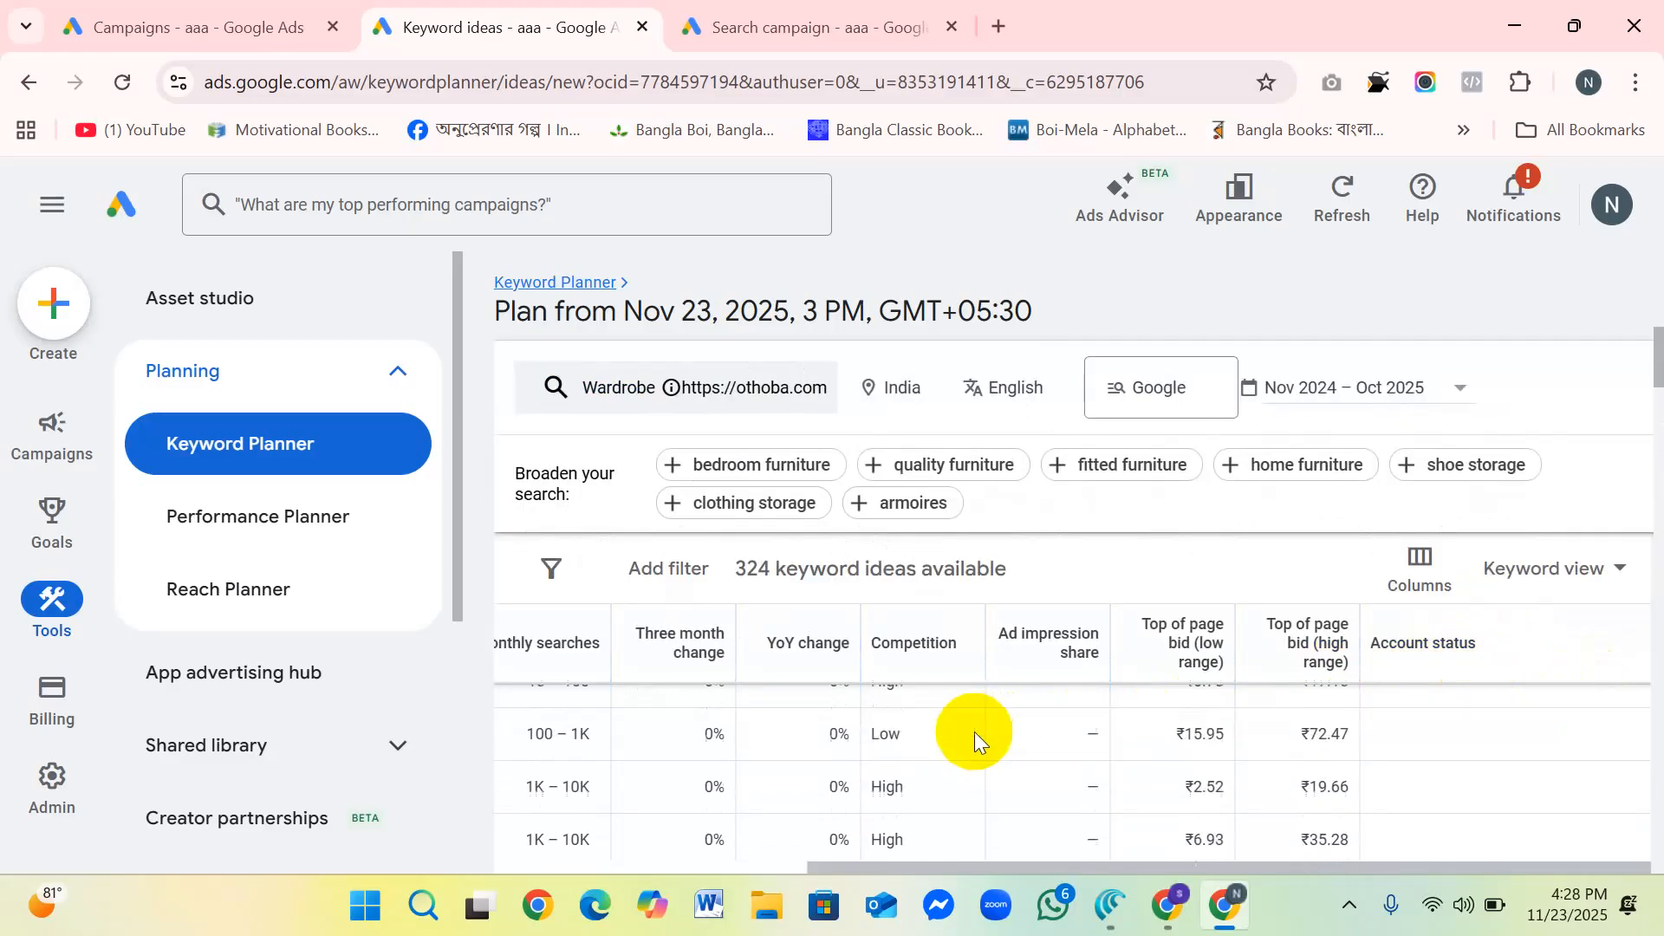
scroll(777, 729, "up", 5)
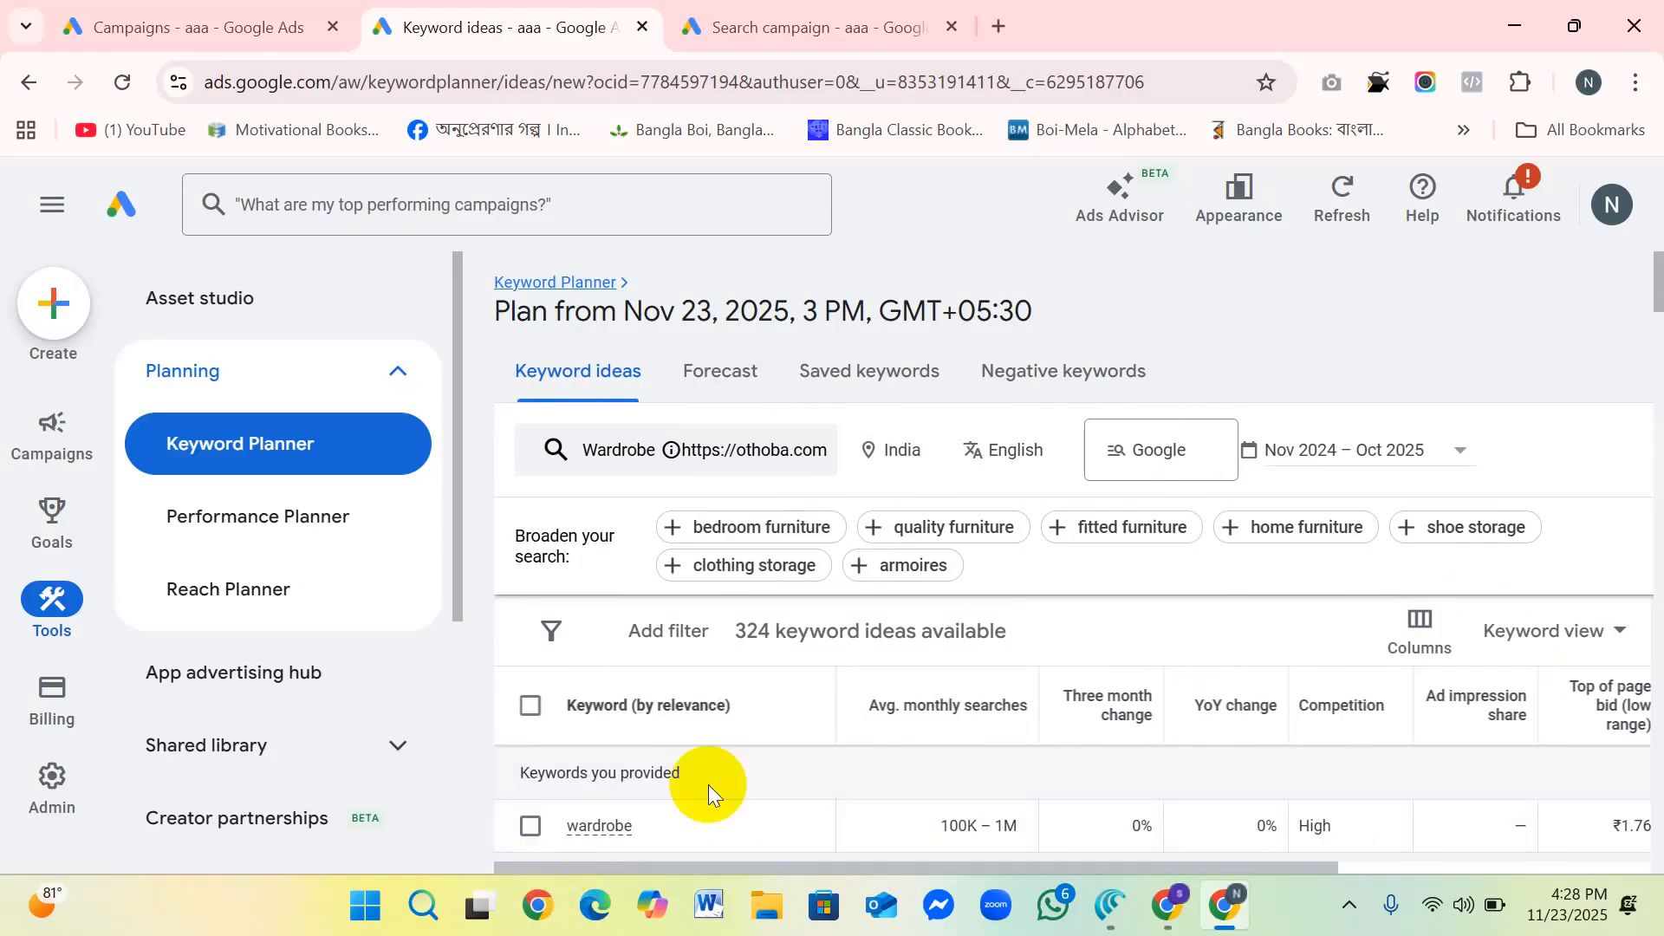
Step: Select the keyword ideas wardrobe cabinet, bedroom wardrobe, small wardrobe, wardrobe furniture, buy wardrobe and closet furniture
scroll(726, 757, "down", 5)
scroll(745, 726, "up", 3)
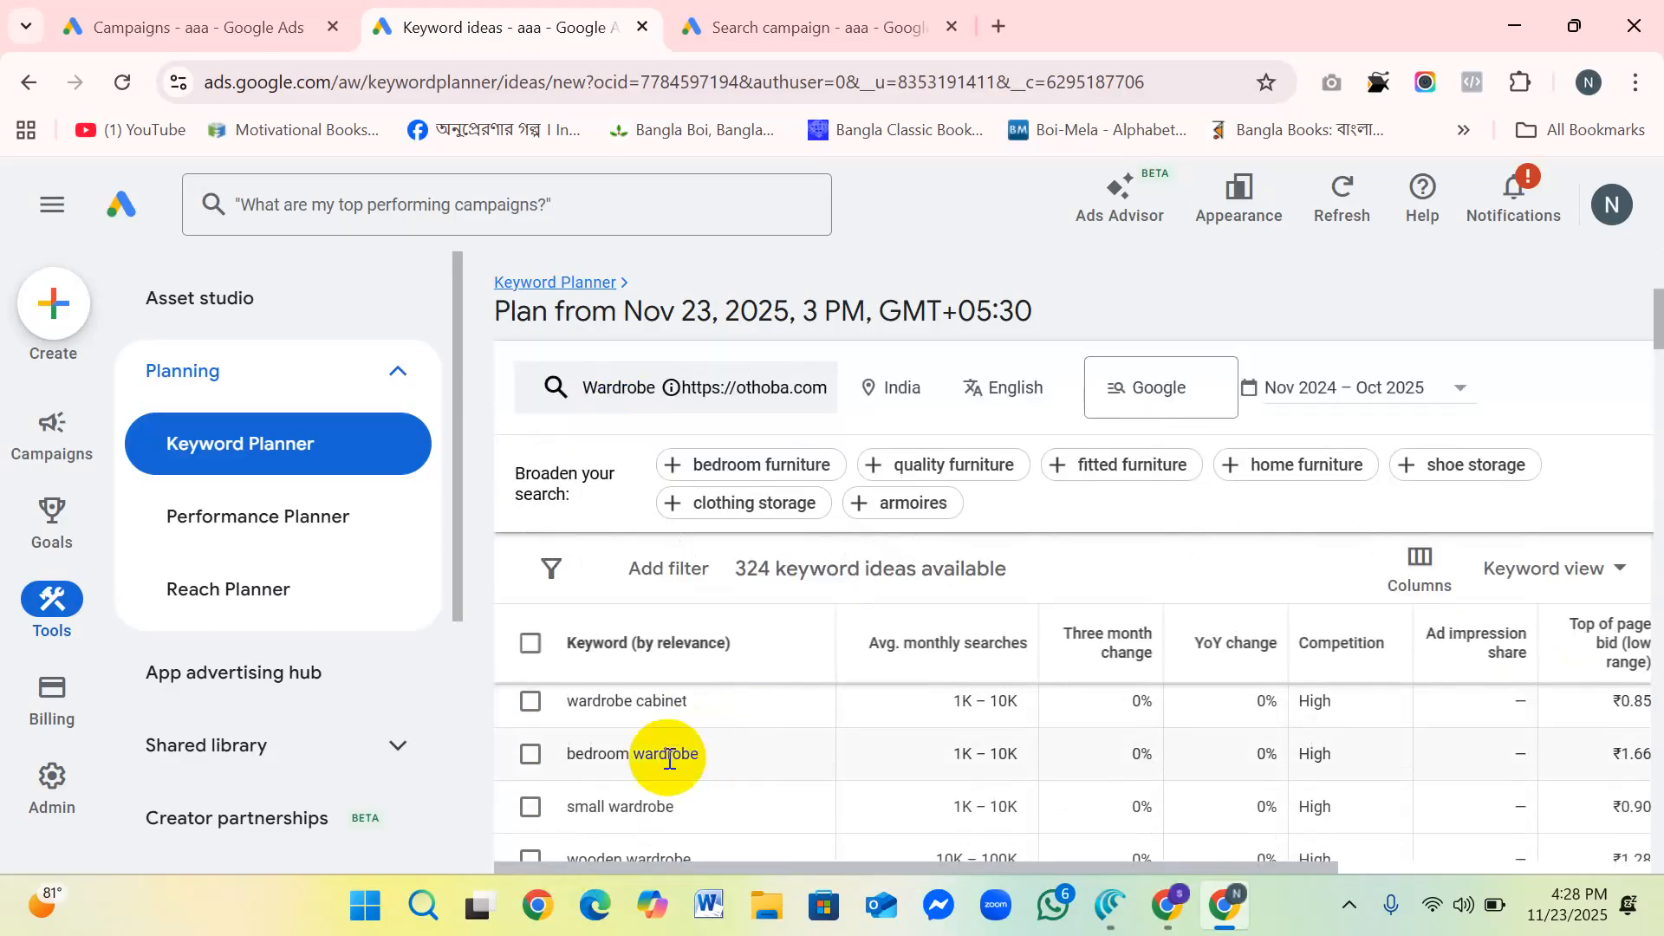
left_click(530, 700)
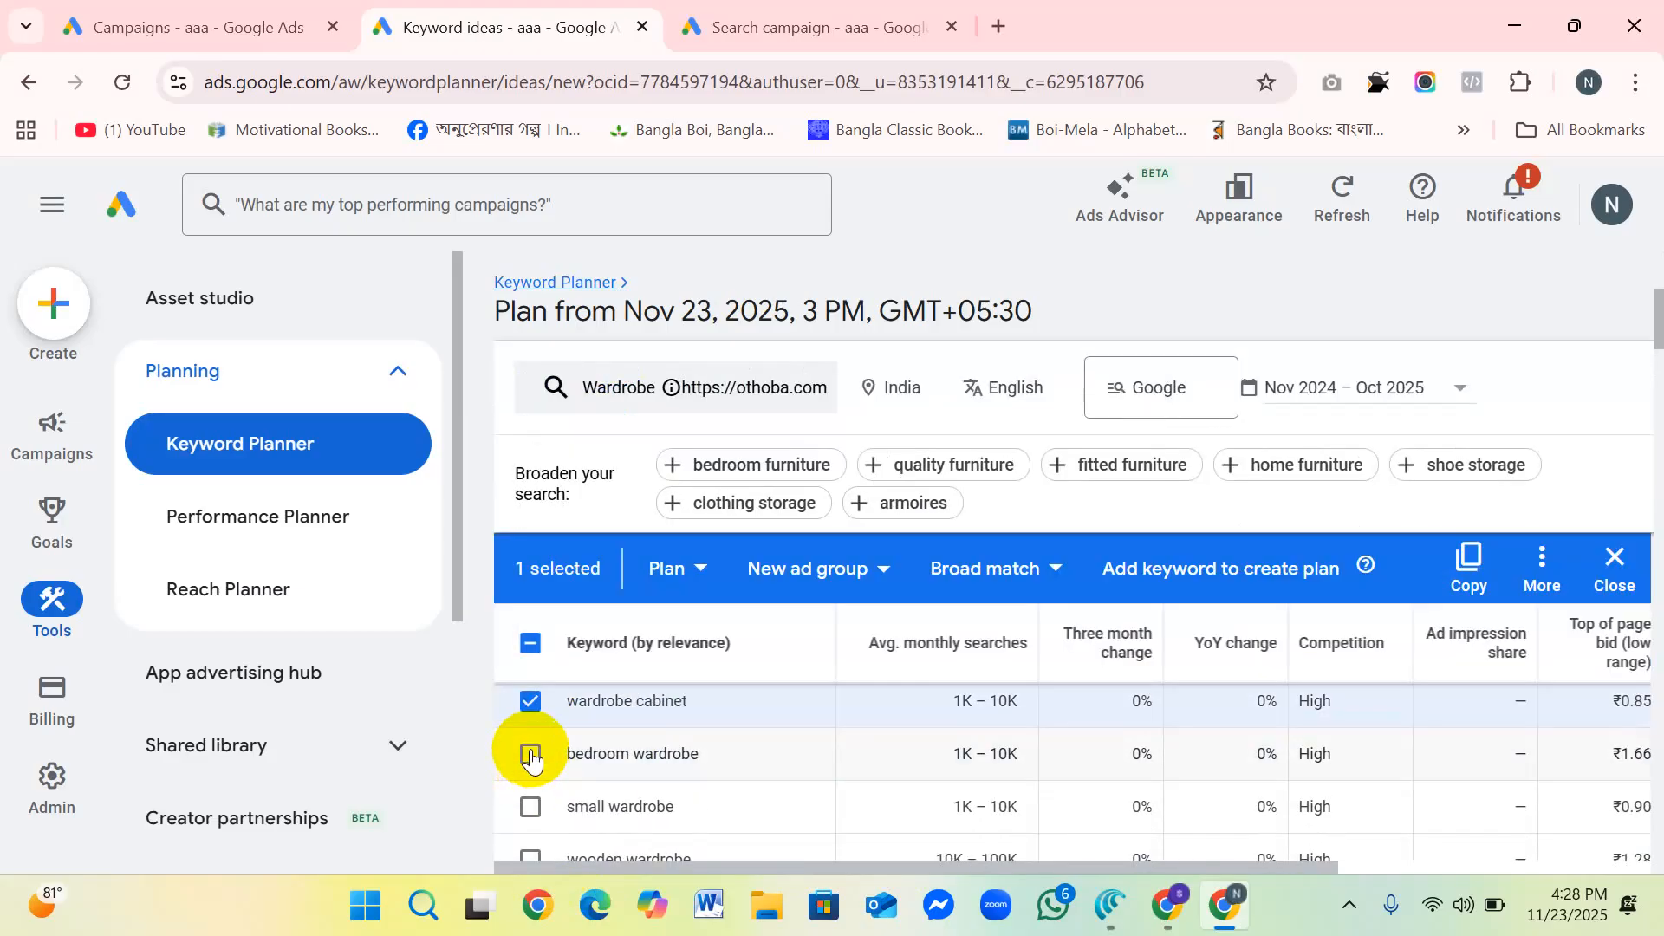
left_click(531, 756)
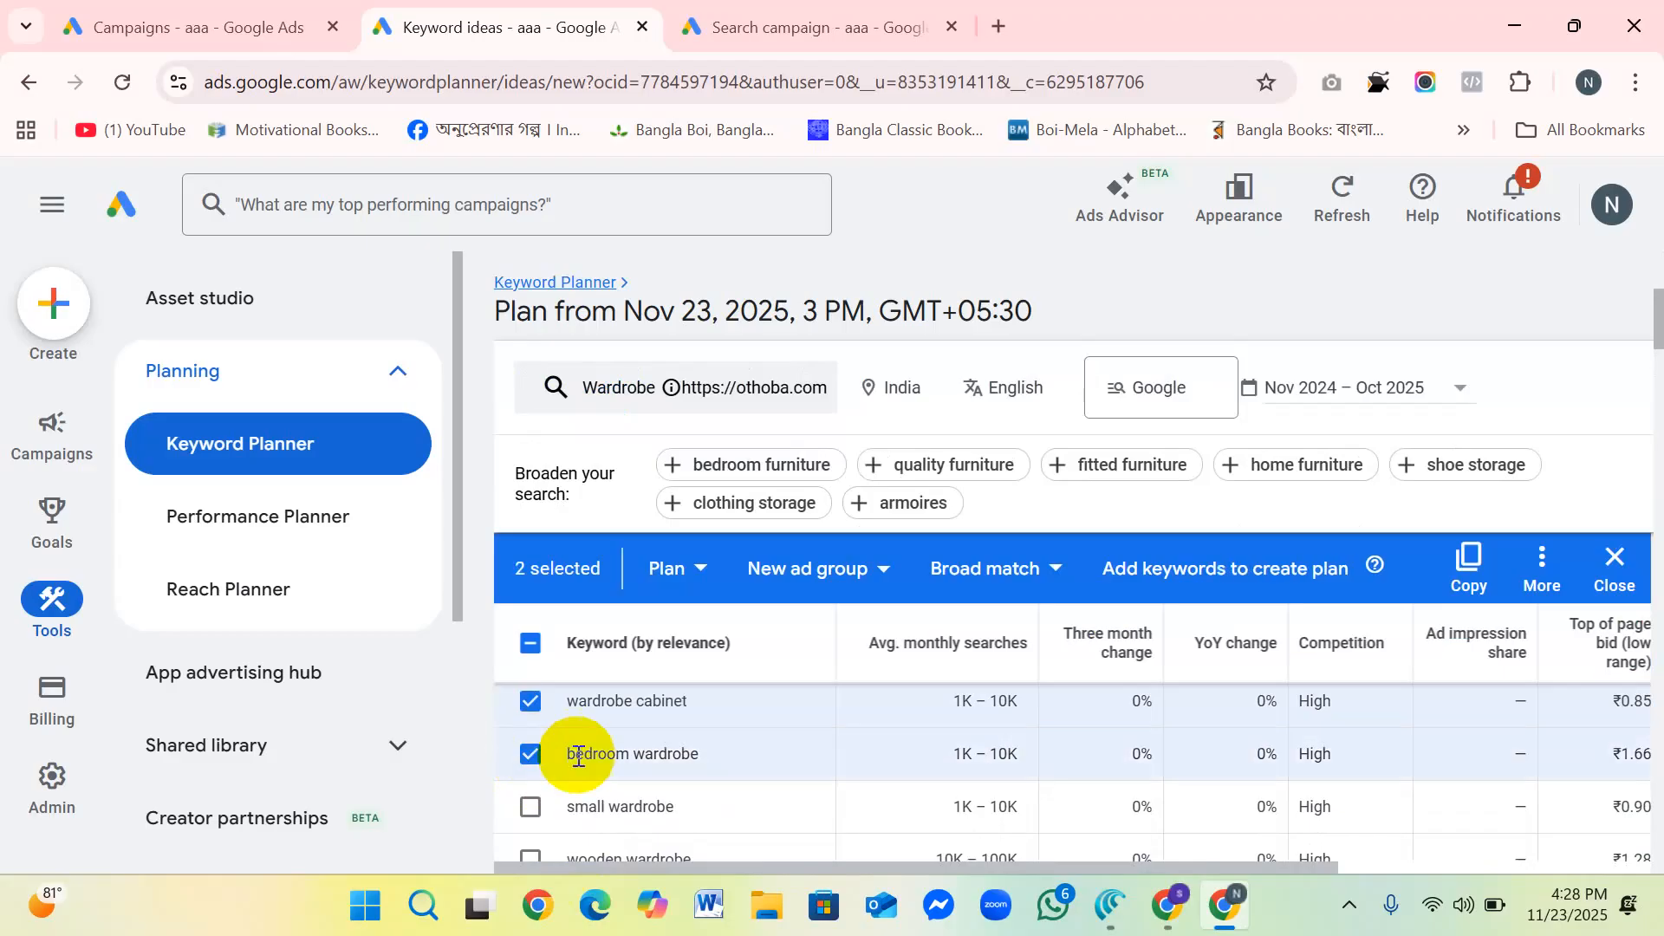
left_click(533, 804)
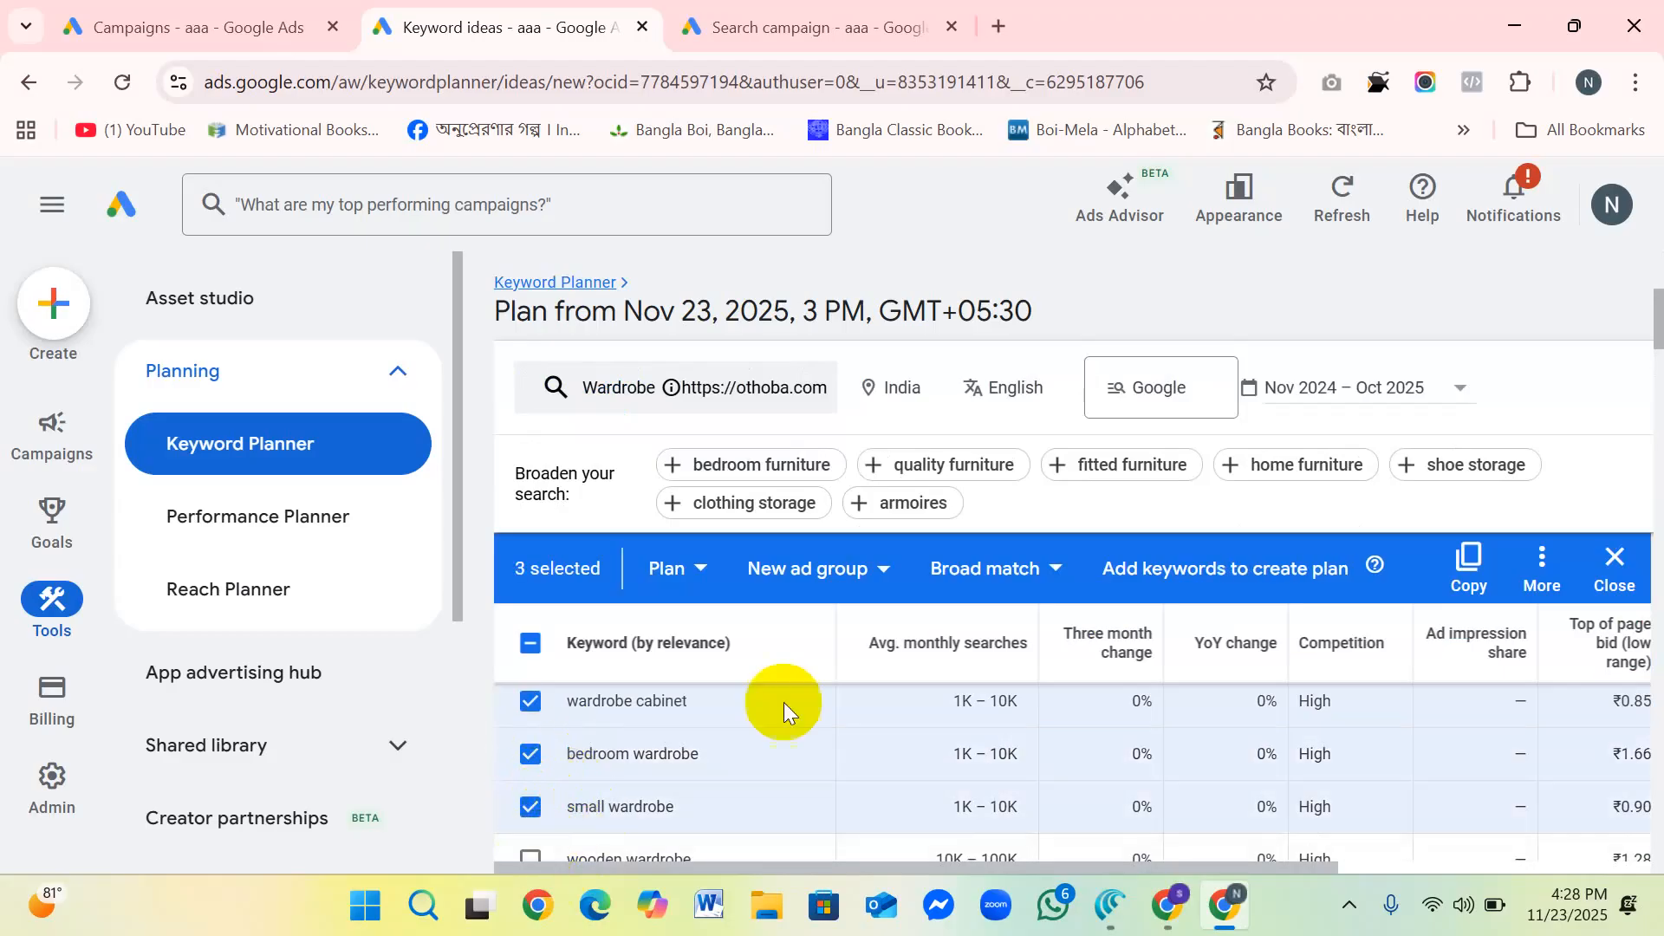
scroll(785, 700, "down", 3)
left_click(531, 706)
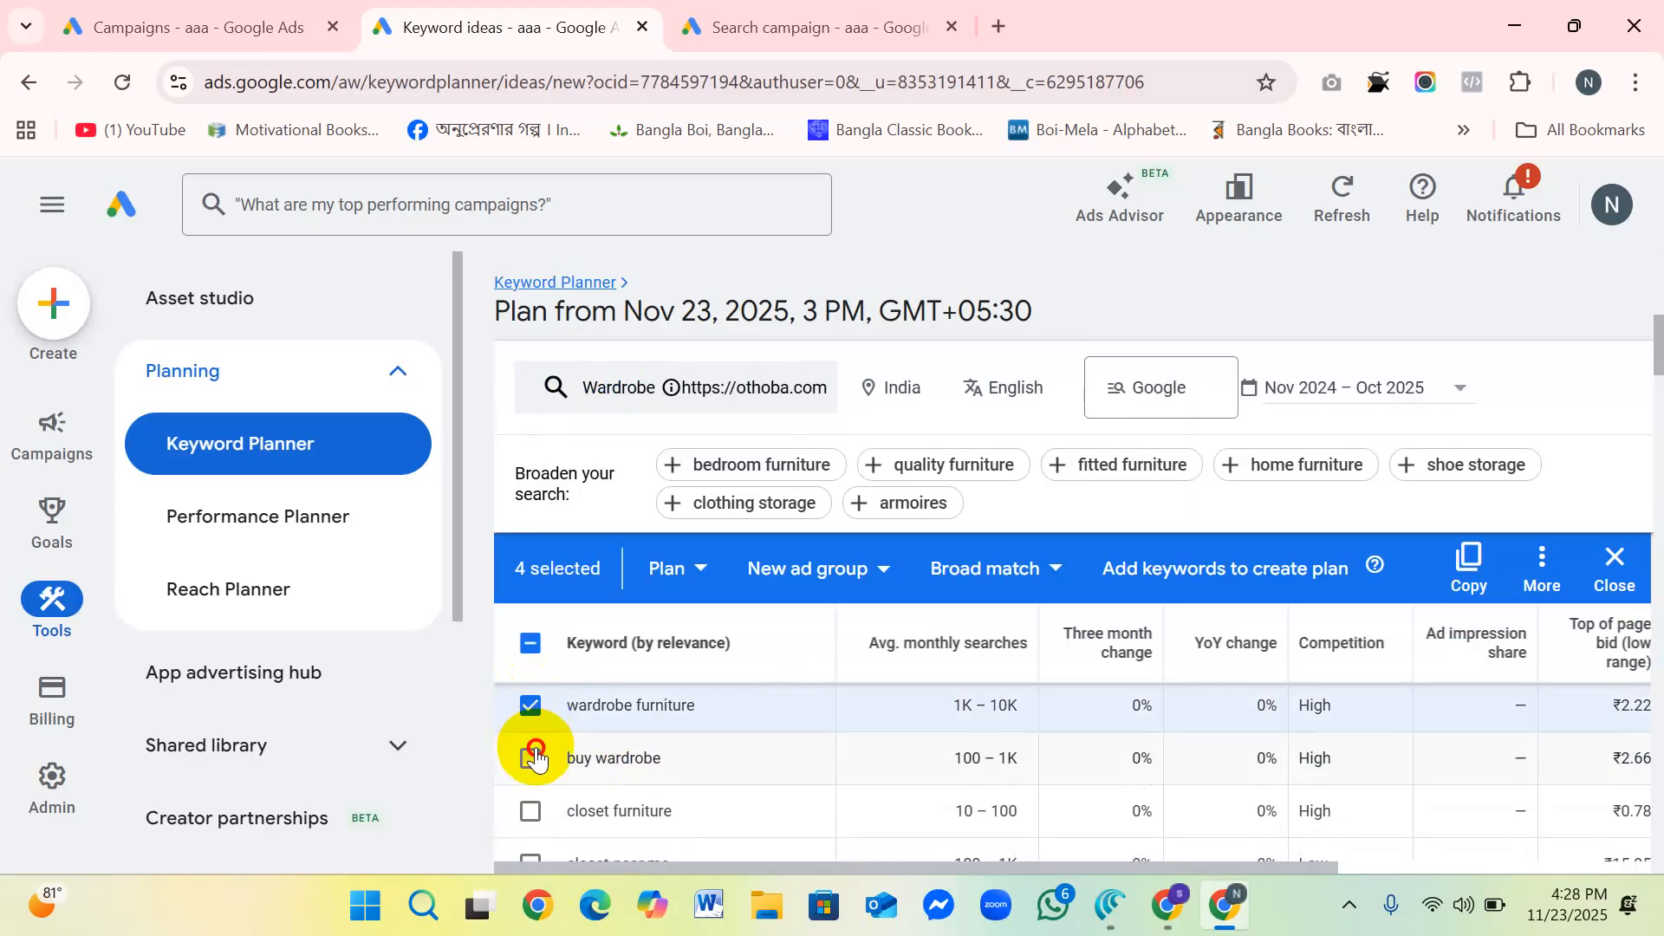
left_click(531, 758)
left_click(532, 811)
Step: Add wardrobes near me, wardrobe designer and buy wardrobe online to the selection and copy the selected keywords
scroll(688, 735, "down", 3)
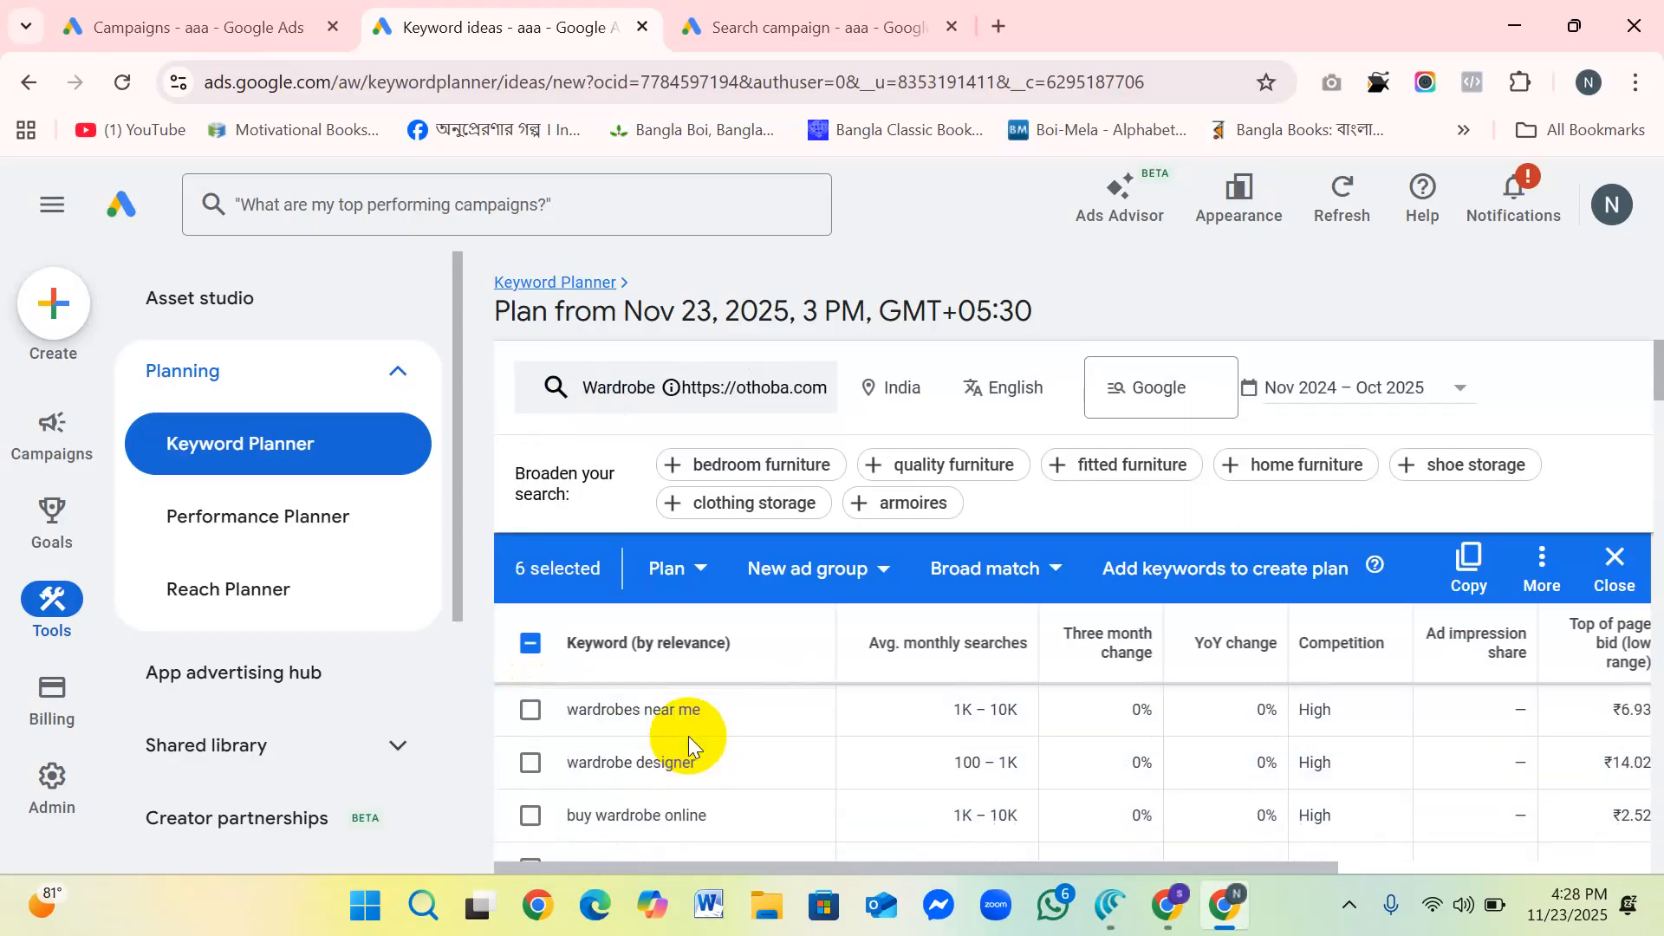
left_click(531, 708)
left_click(531, 762)
left_click(531, 815)
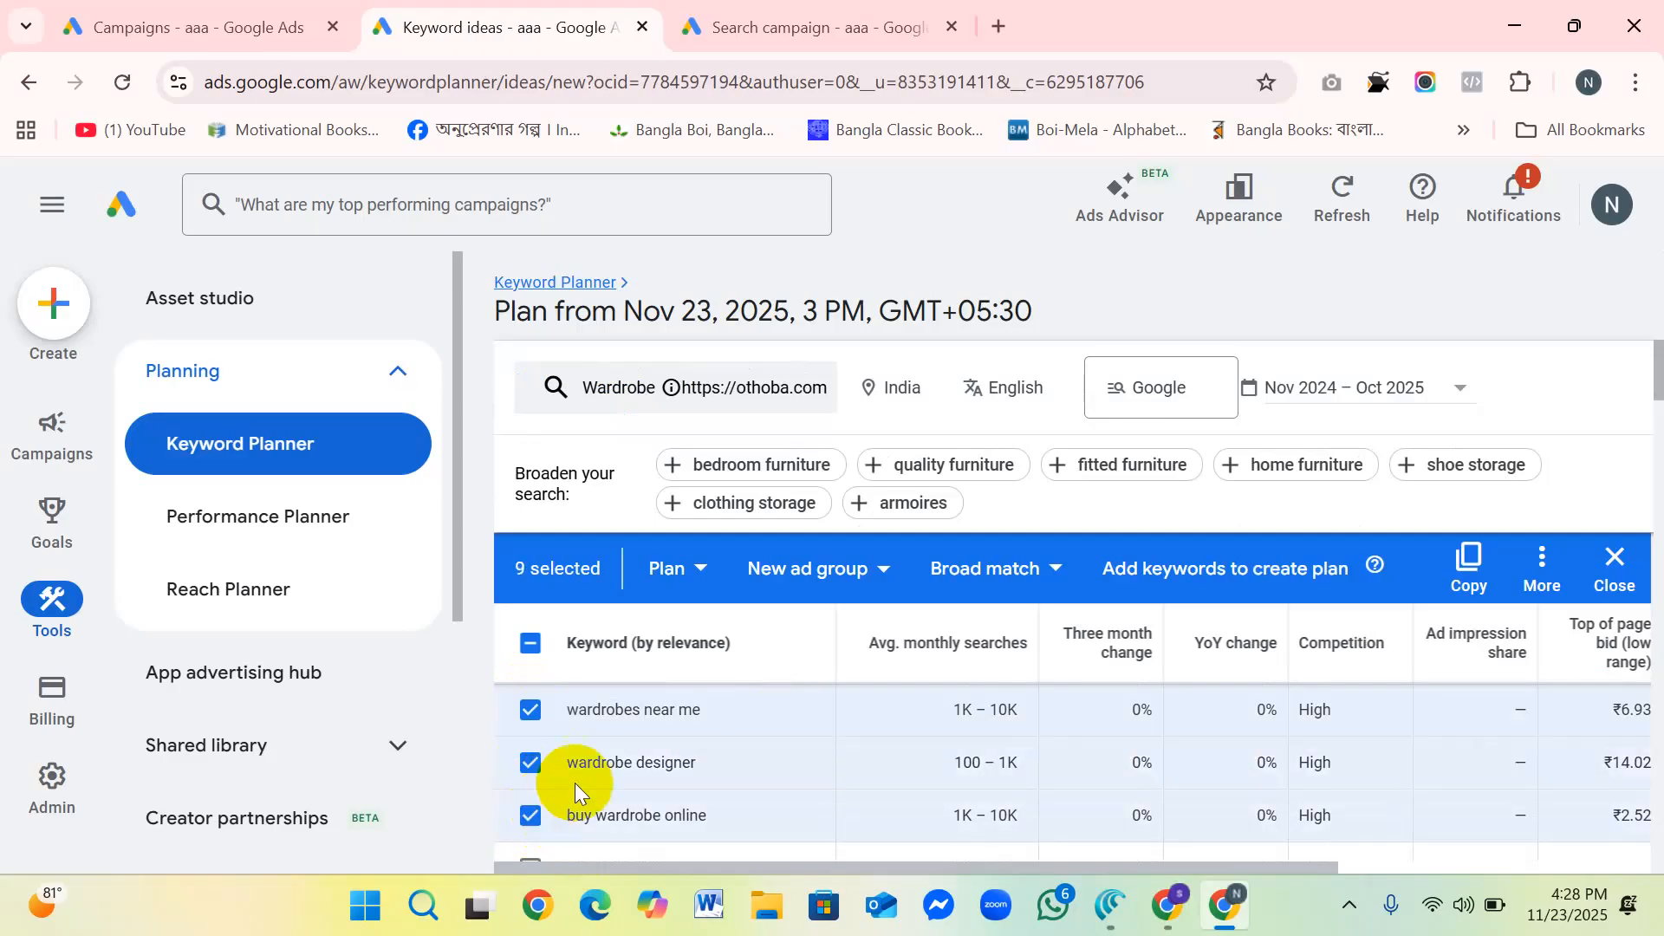
left_click(1465, 568)
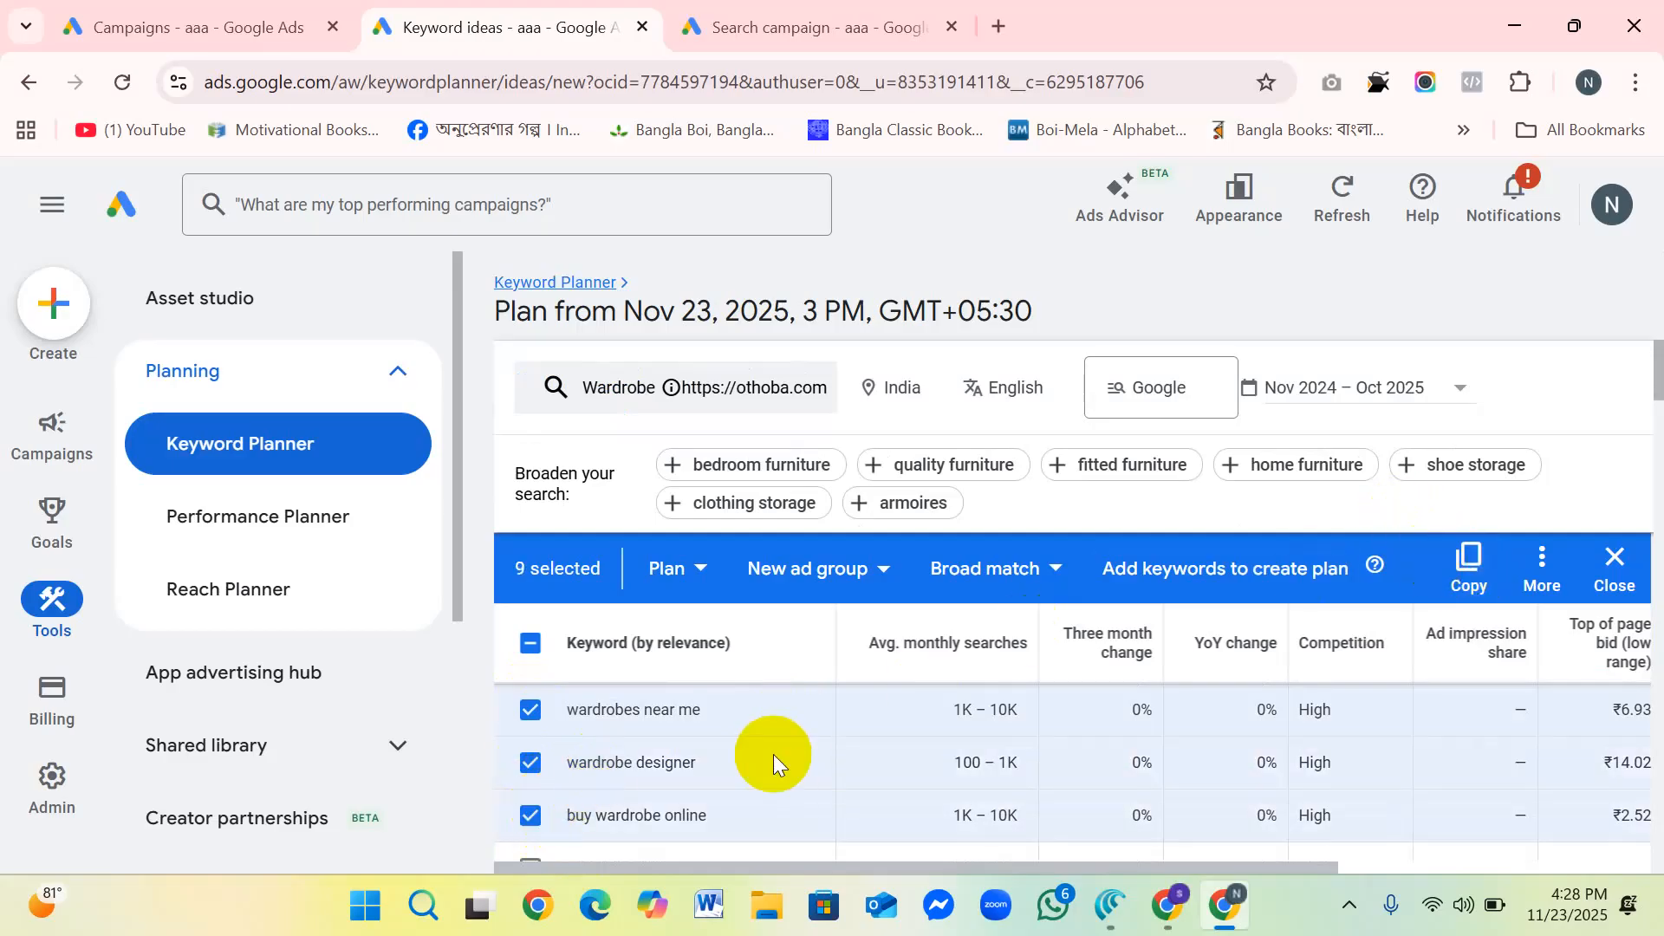
Step: Add wooden almirah, bedroom wardrobe closet and wooden closet to the selection and copy all selected keywords
scroll(766, 731, "down", 5)
left_click(530, 715)
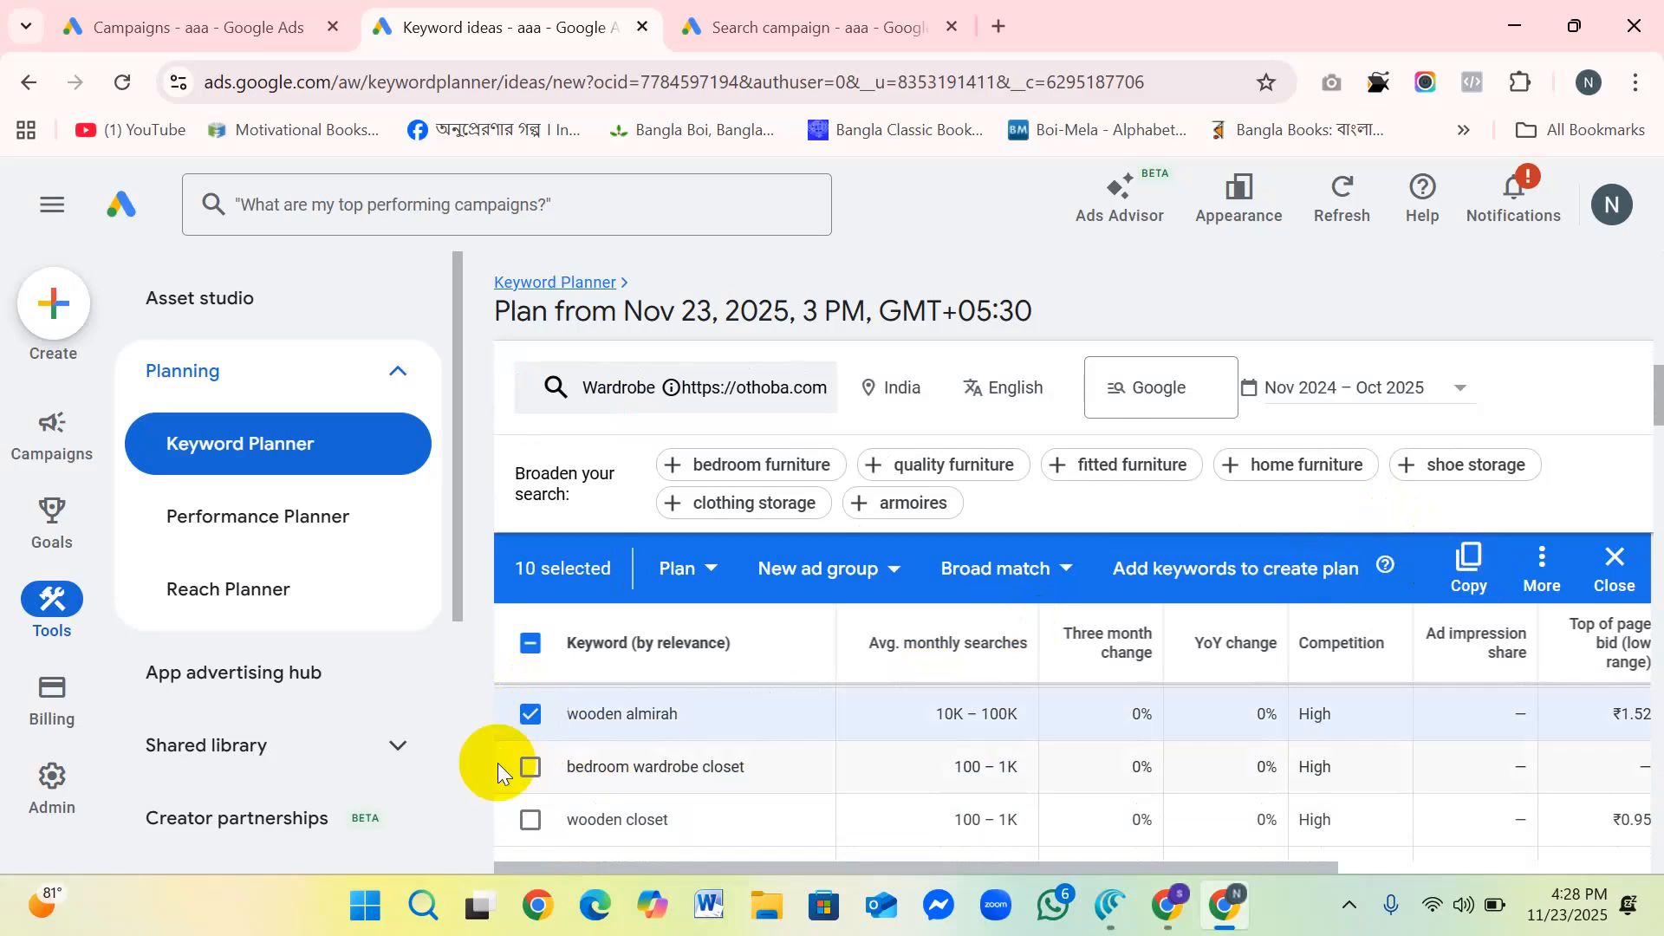
left_click(530, 766)
left_click(531, 820)
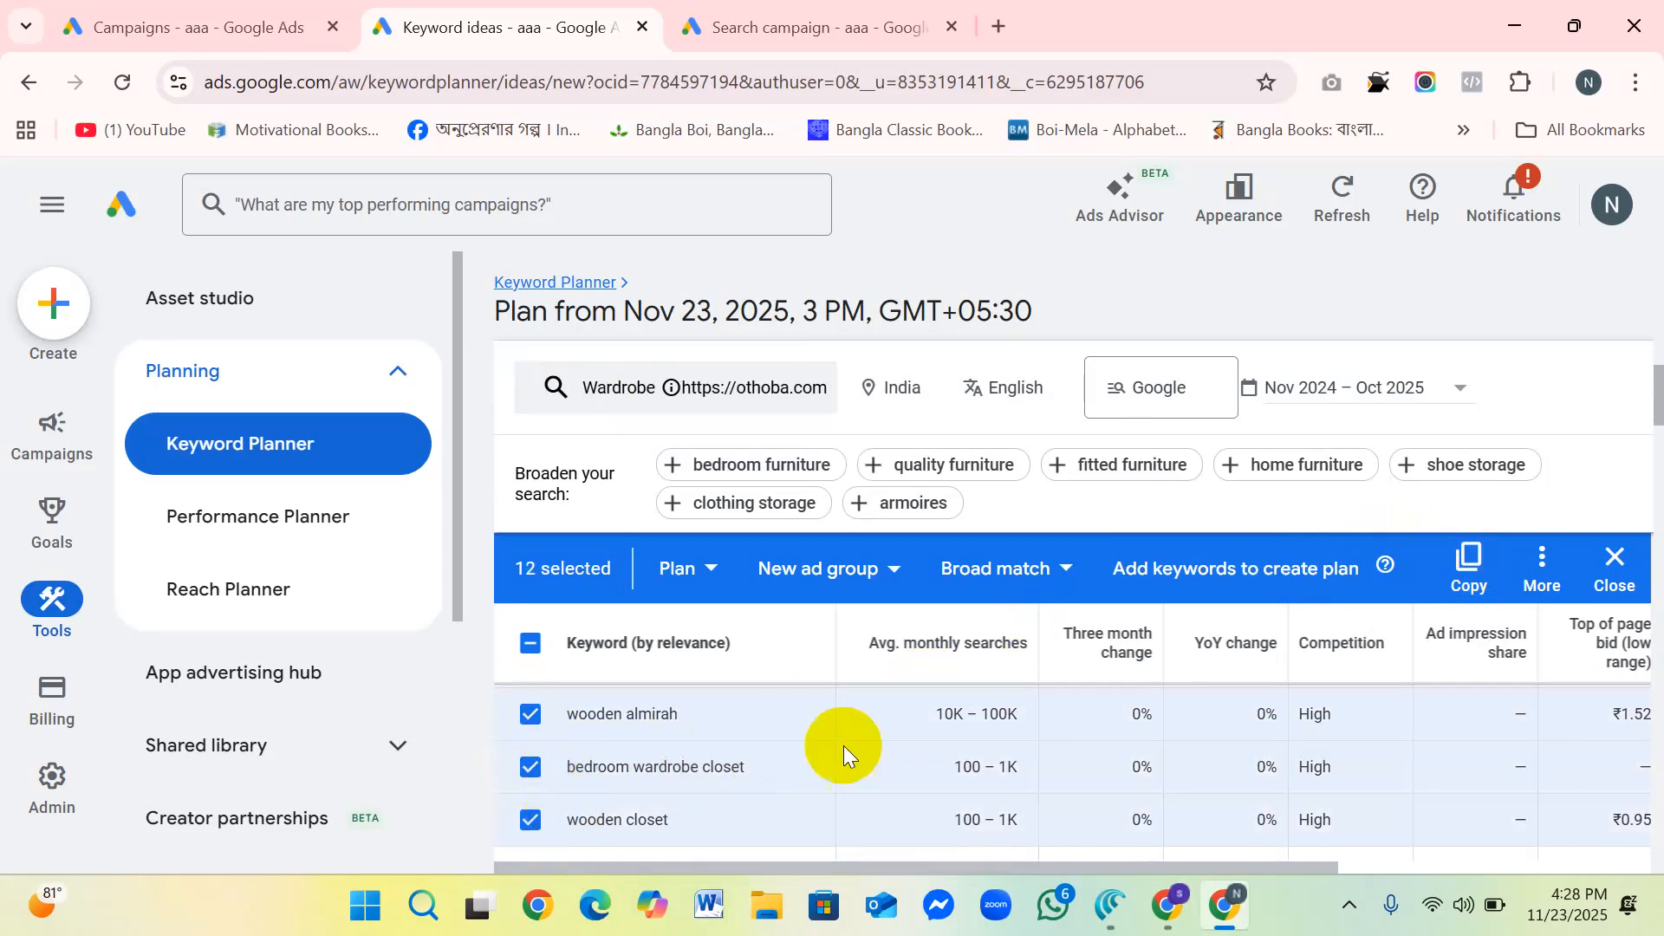
left_click(1467, 561)
mouse_move(1508, 651)
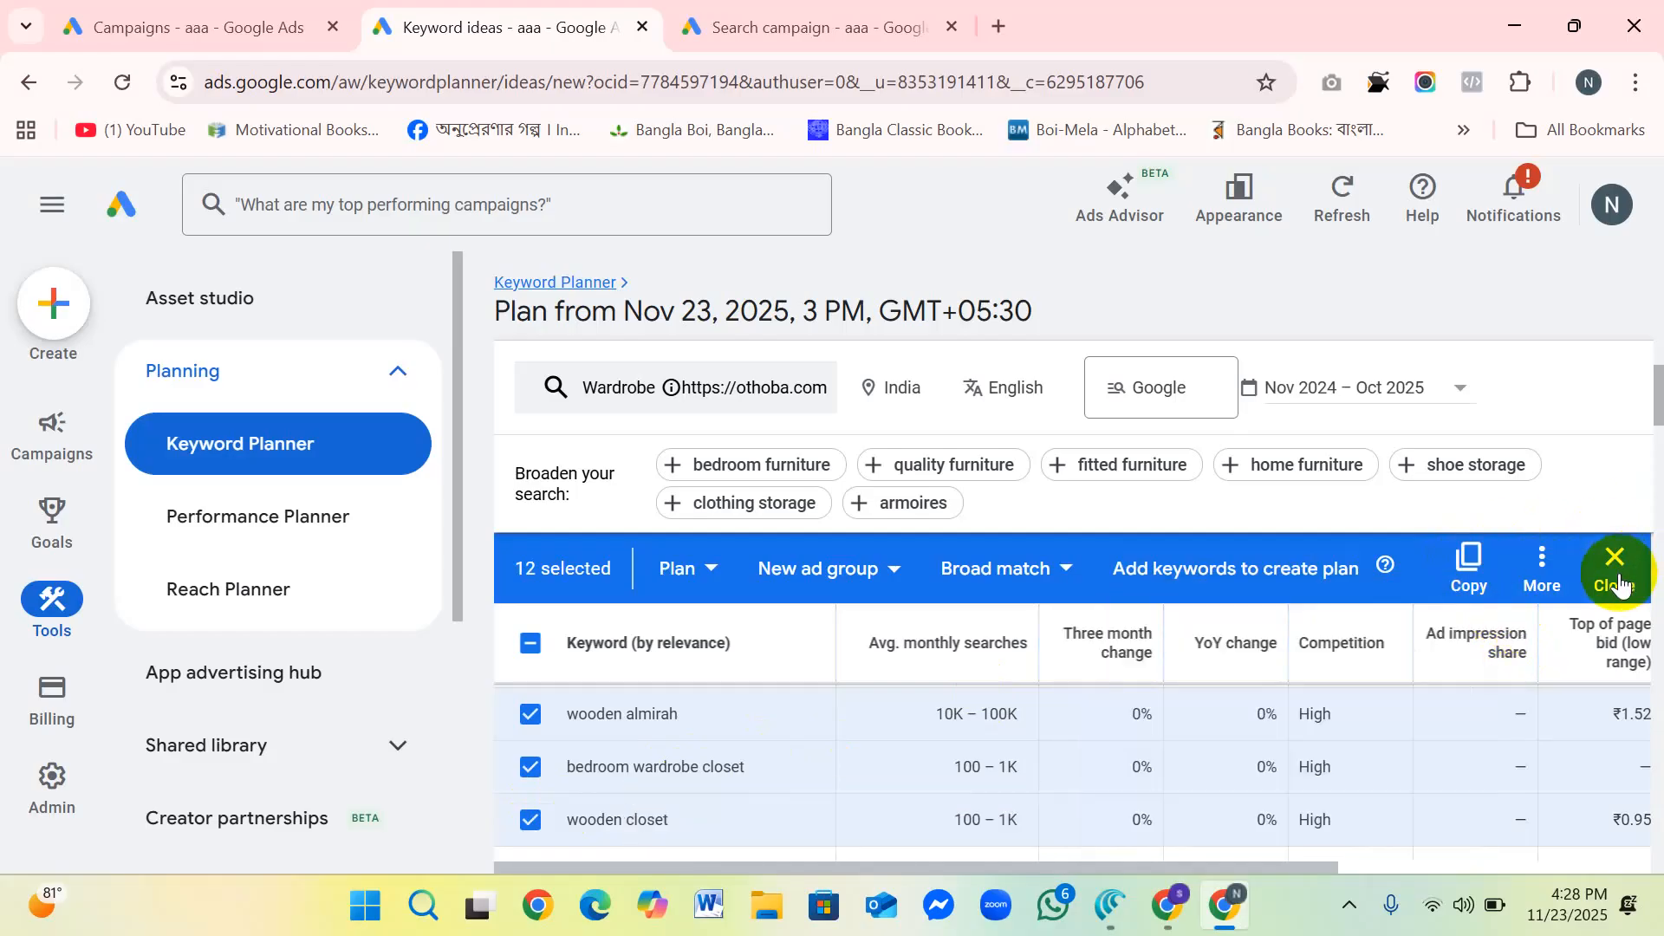
left_click(1468, 567)
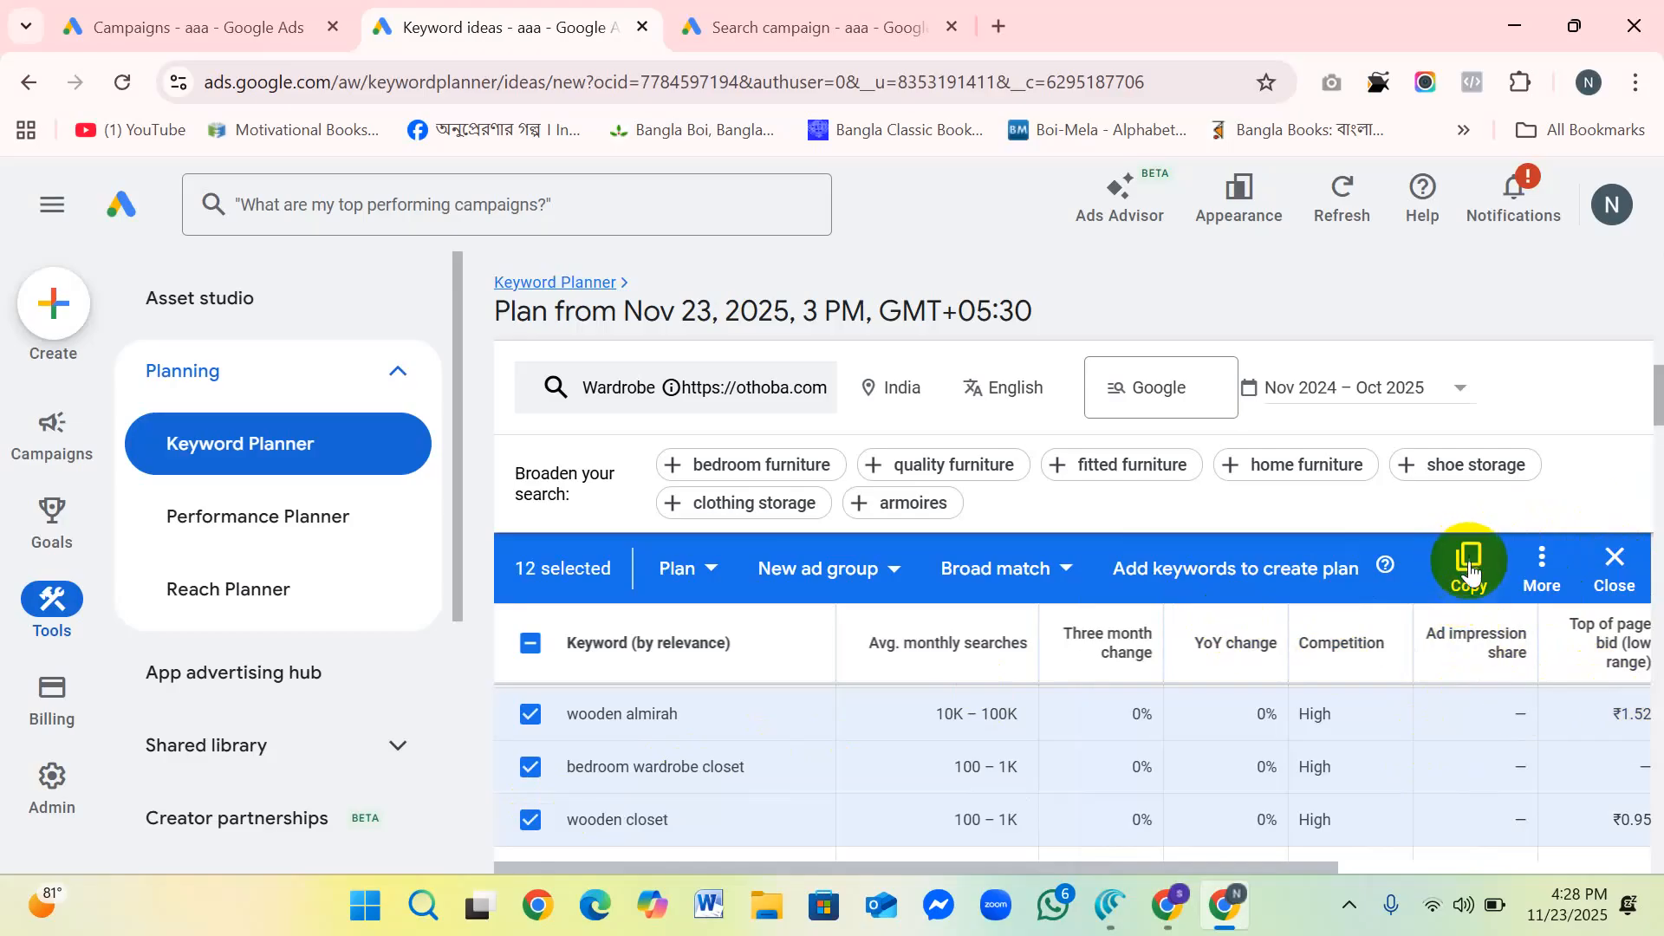
Step: Review the match type options available for the selected keywords
left_click(1071, 571)
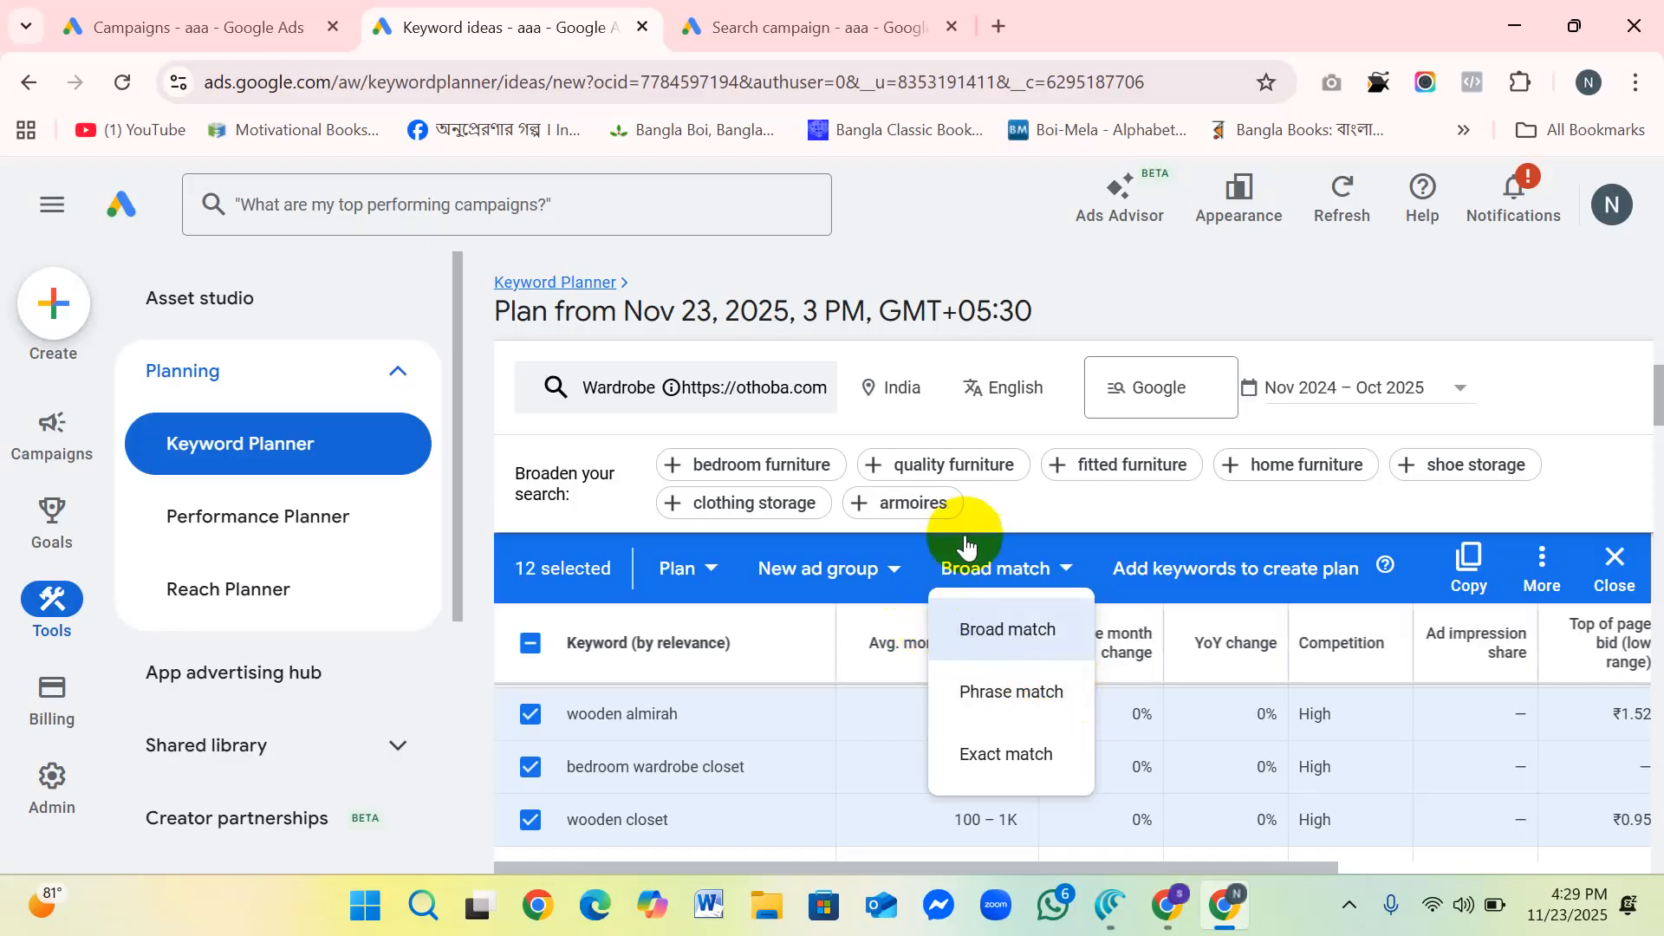
scroll(701, 381, "up", 3)
scroll(704, 377, "up", 2)
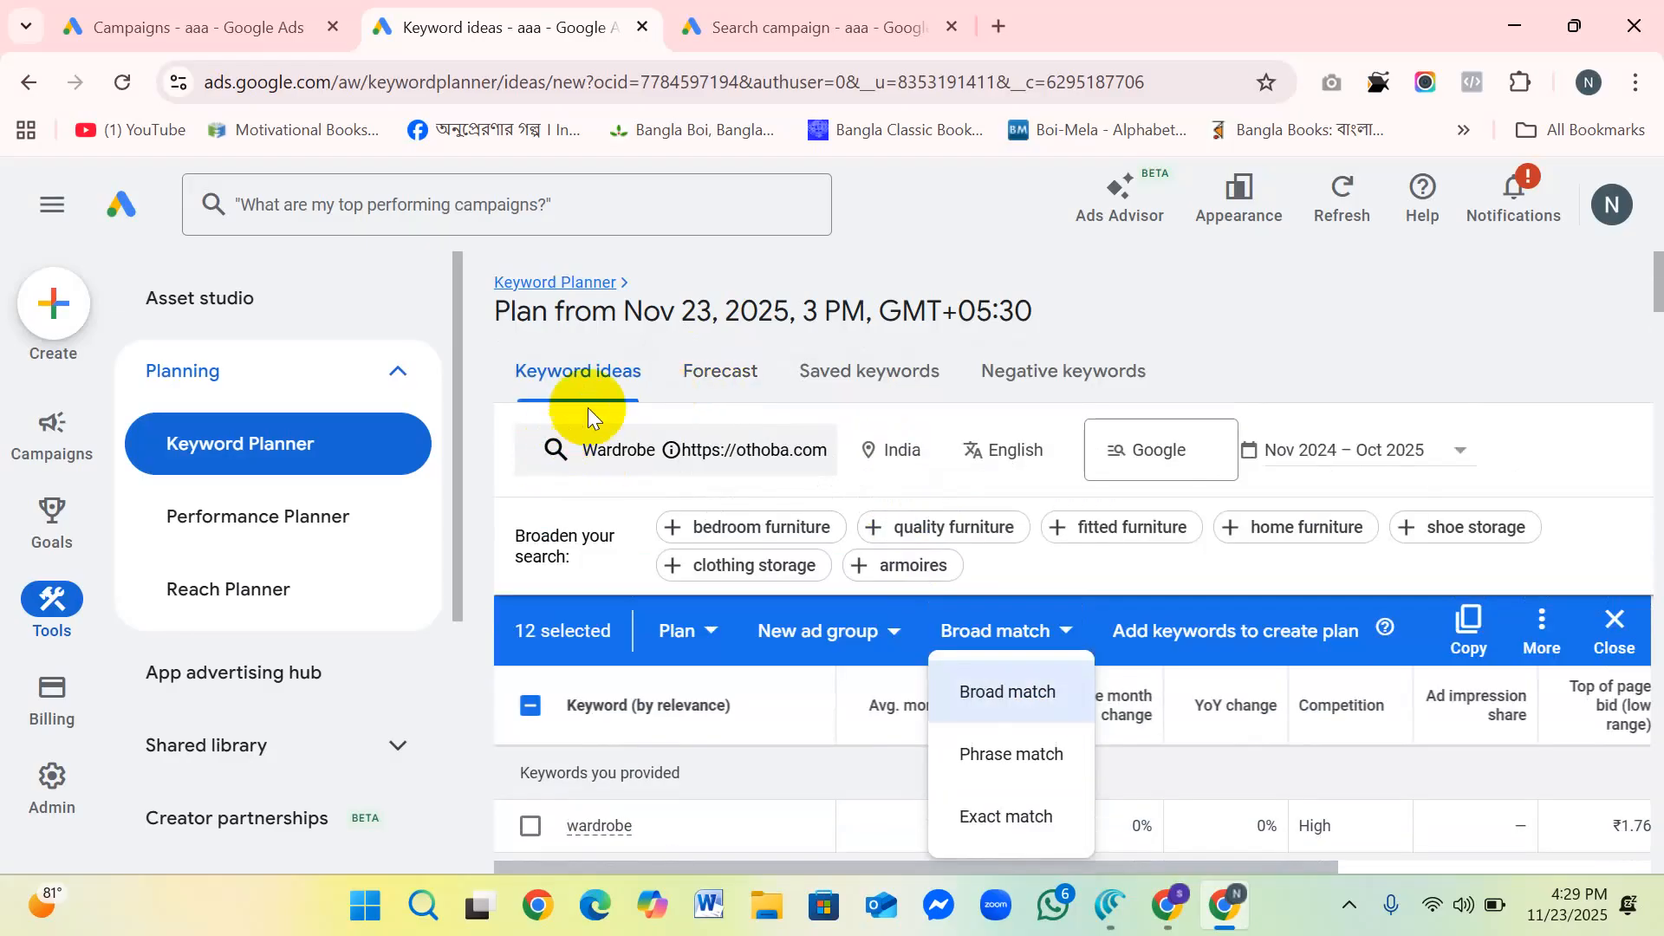
Step: Open the plan's forecast and start editing its targeted locations
left_click(716, 372)
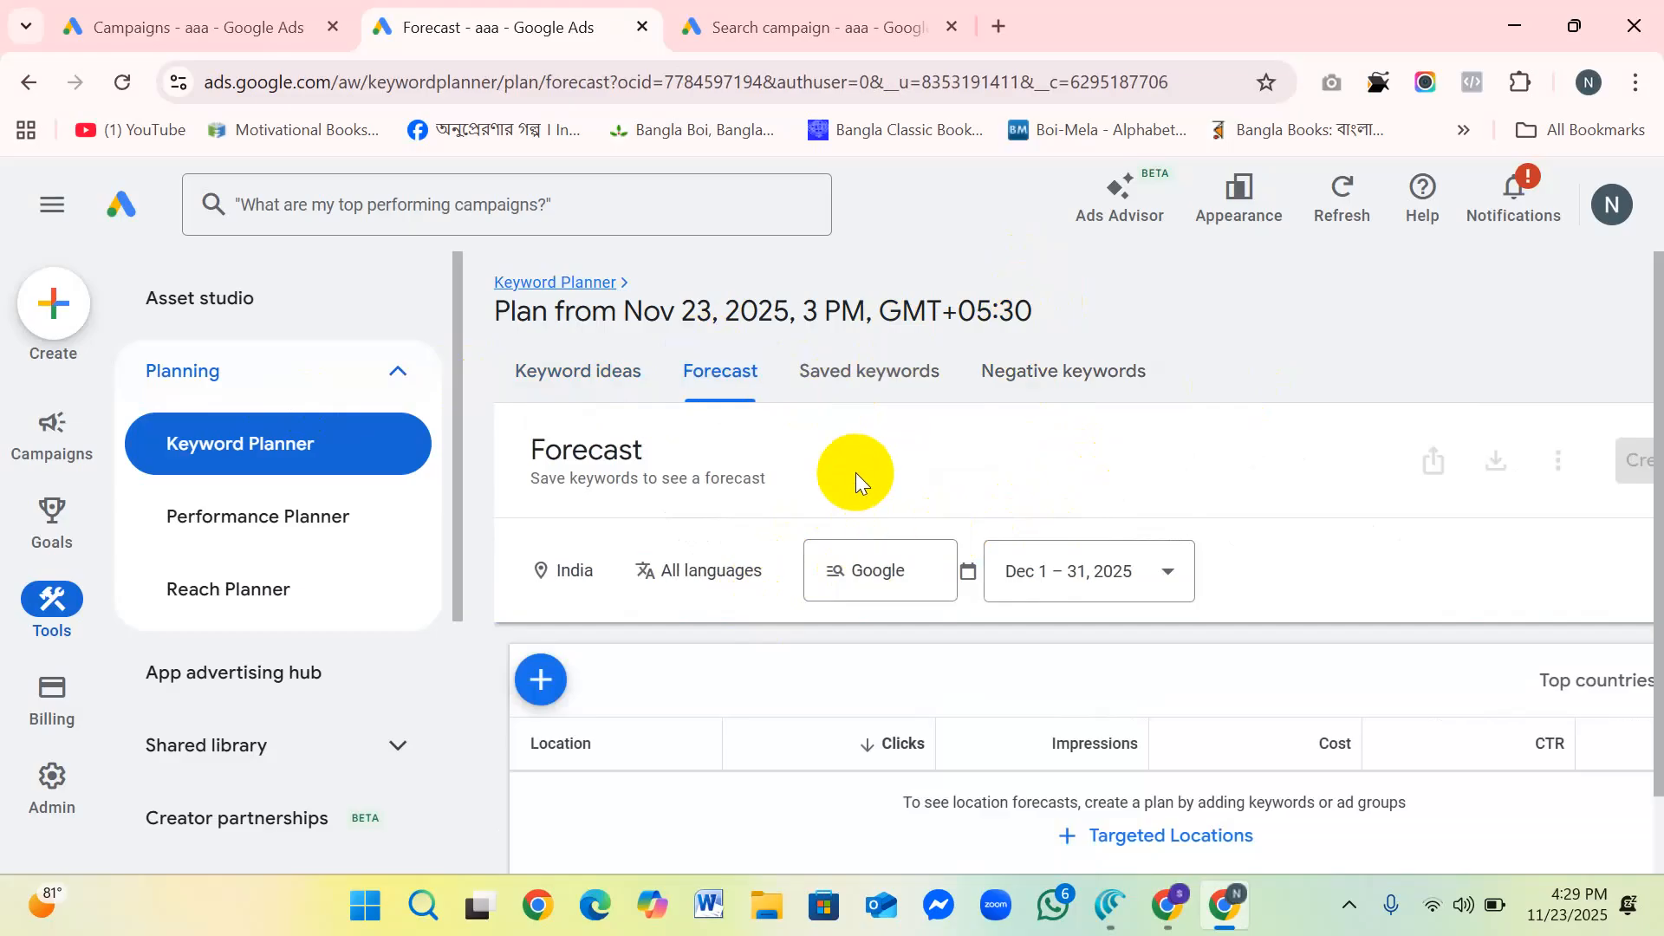
scroll(855, 472, "down", 1)
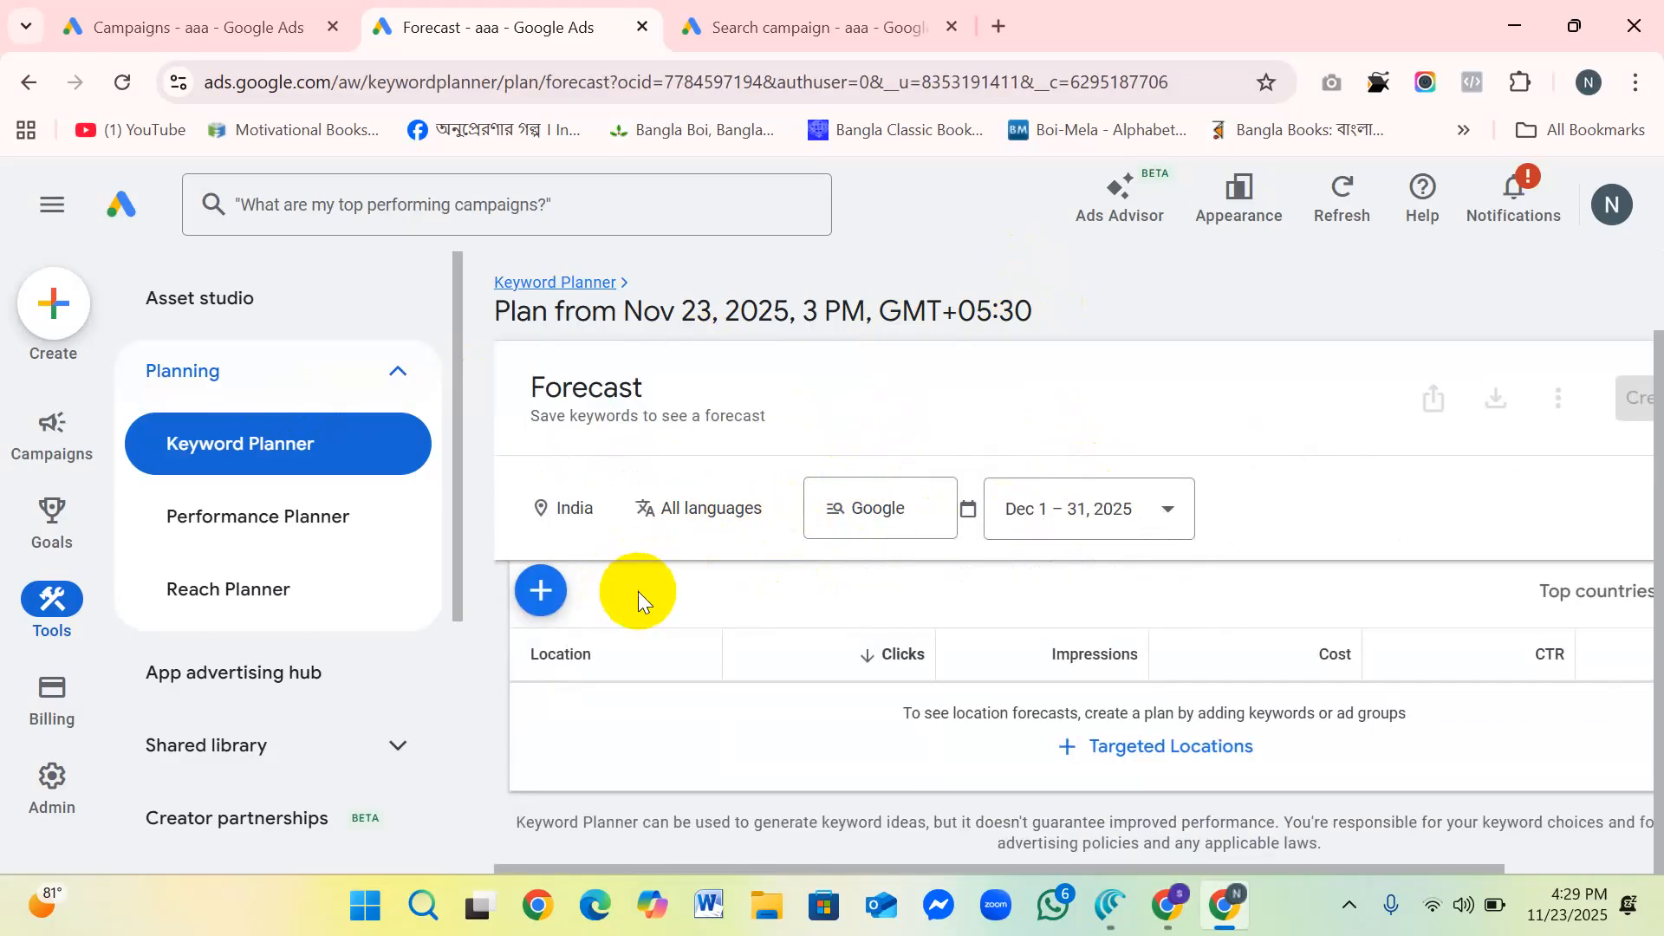
left_click(541, 590)
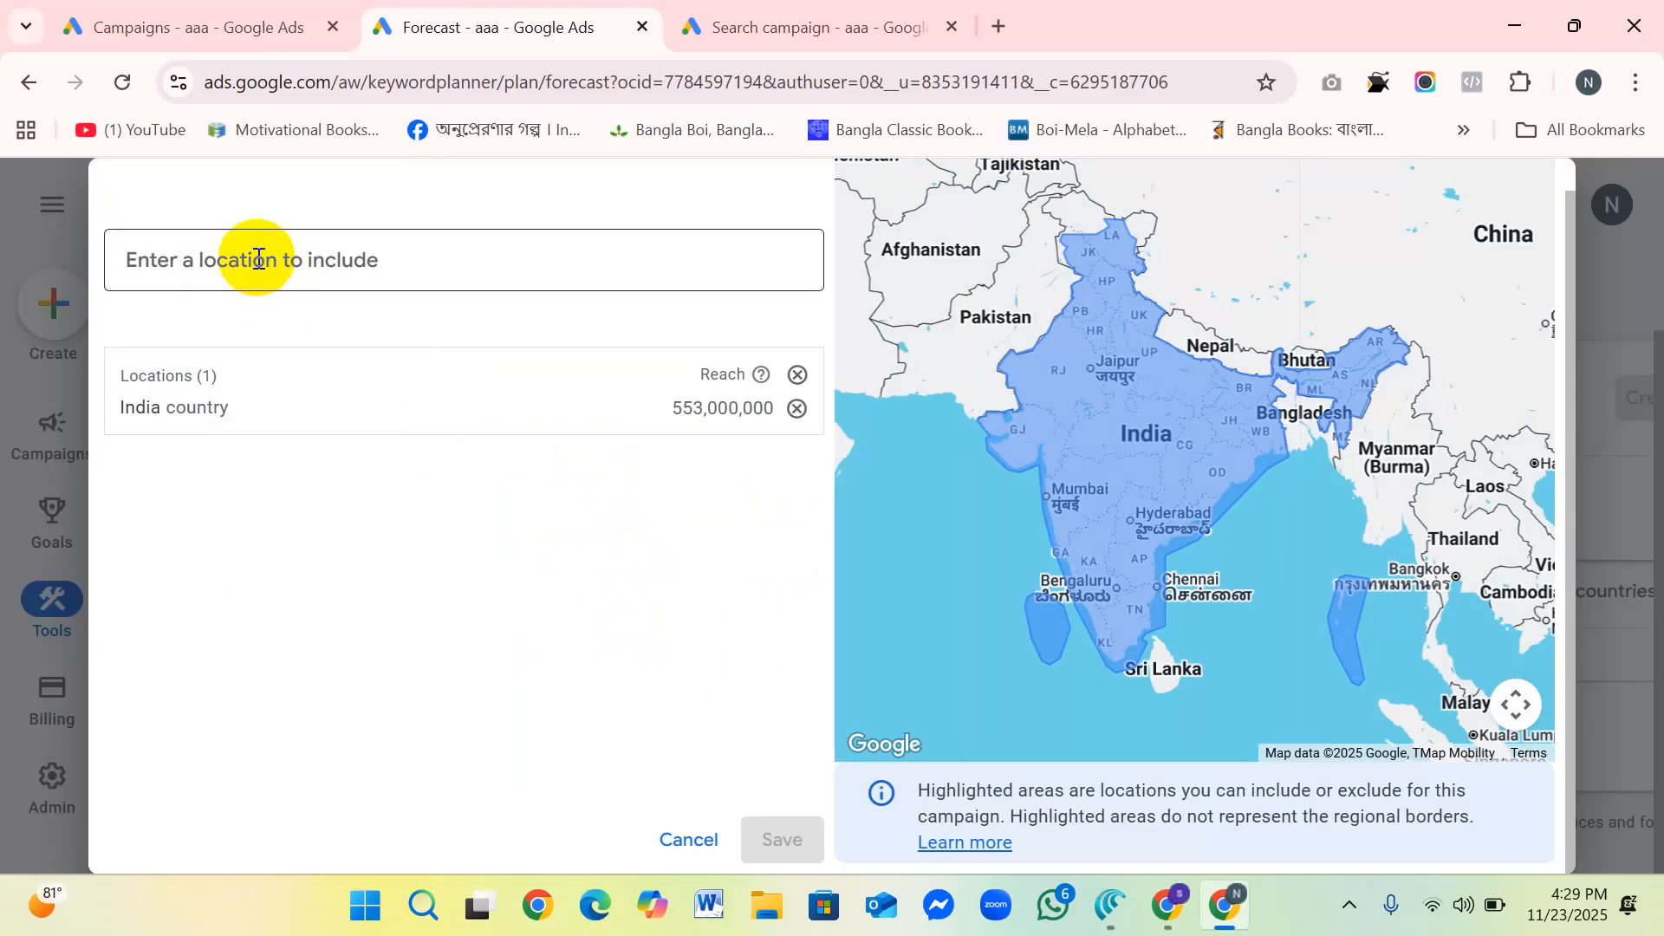
left_click(210, 254)
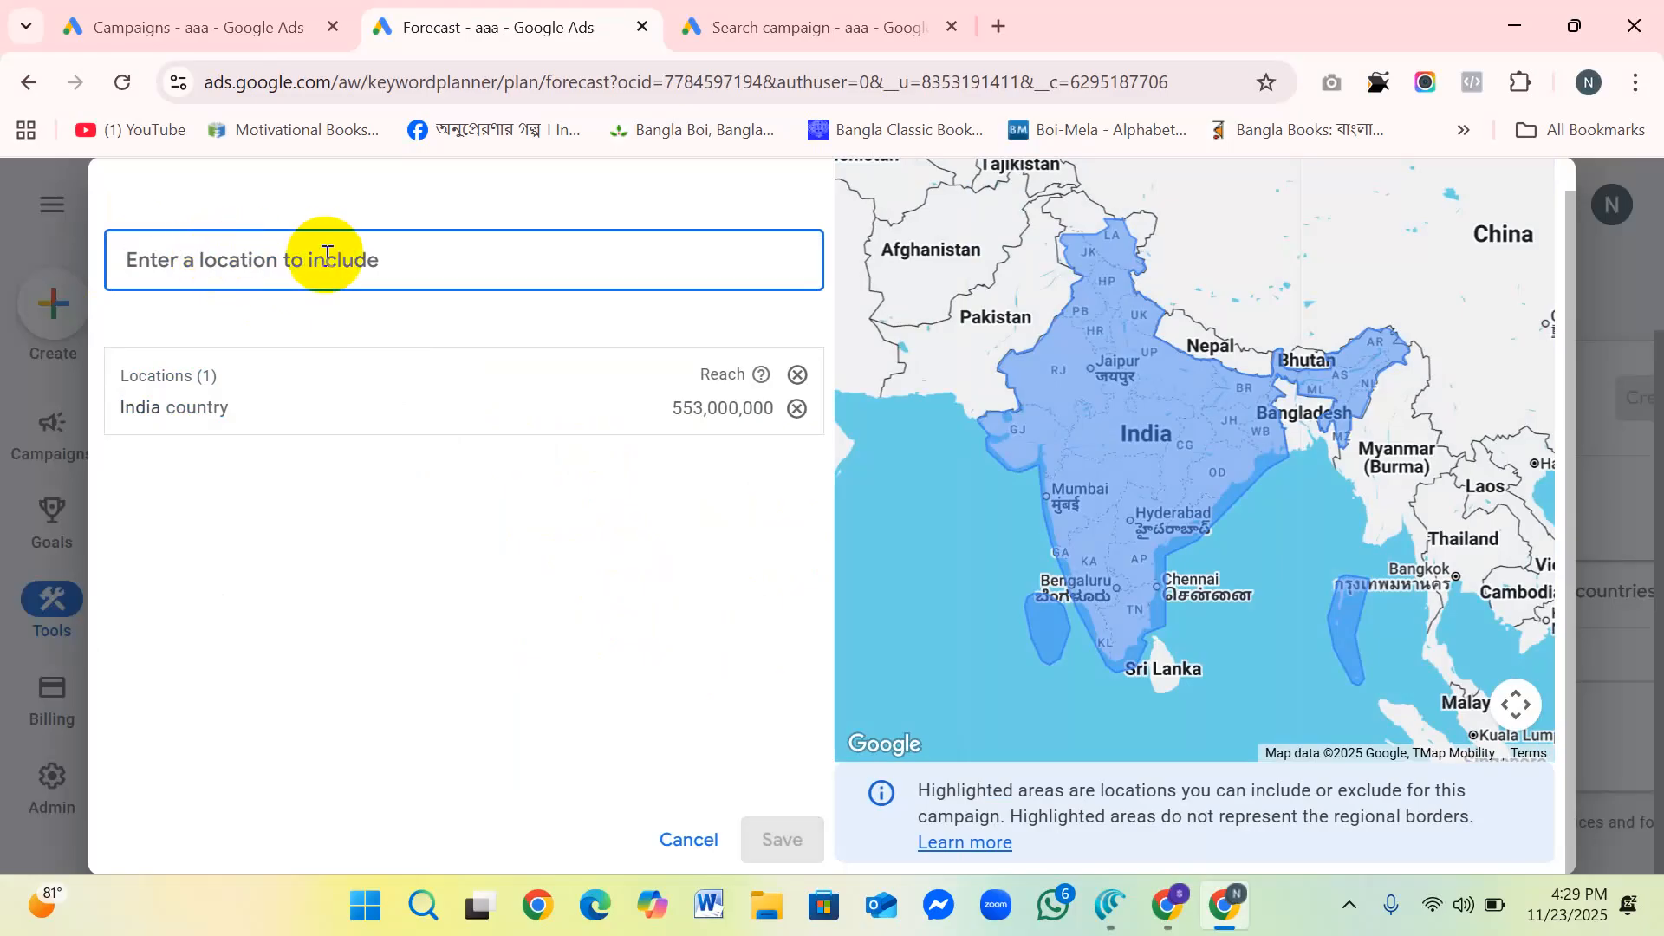
type("usa")
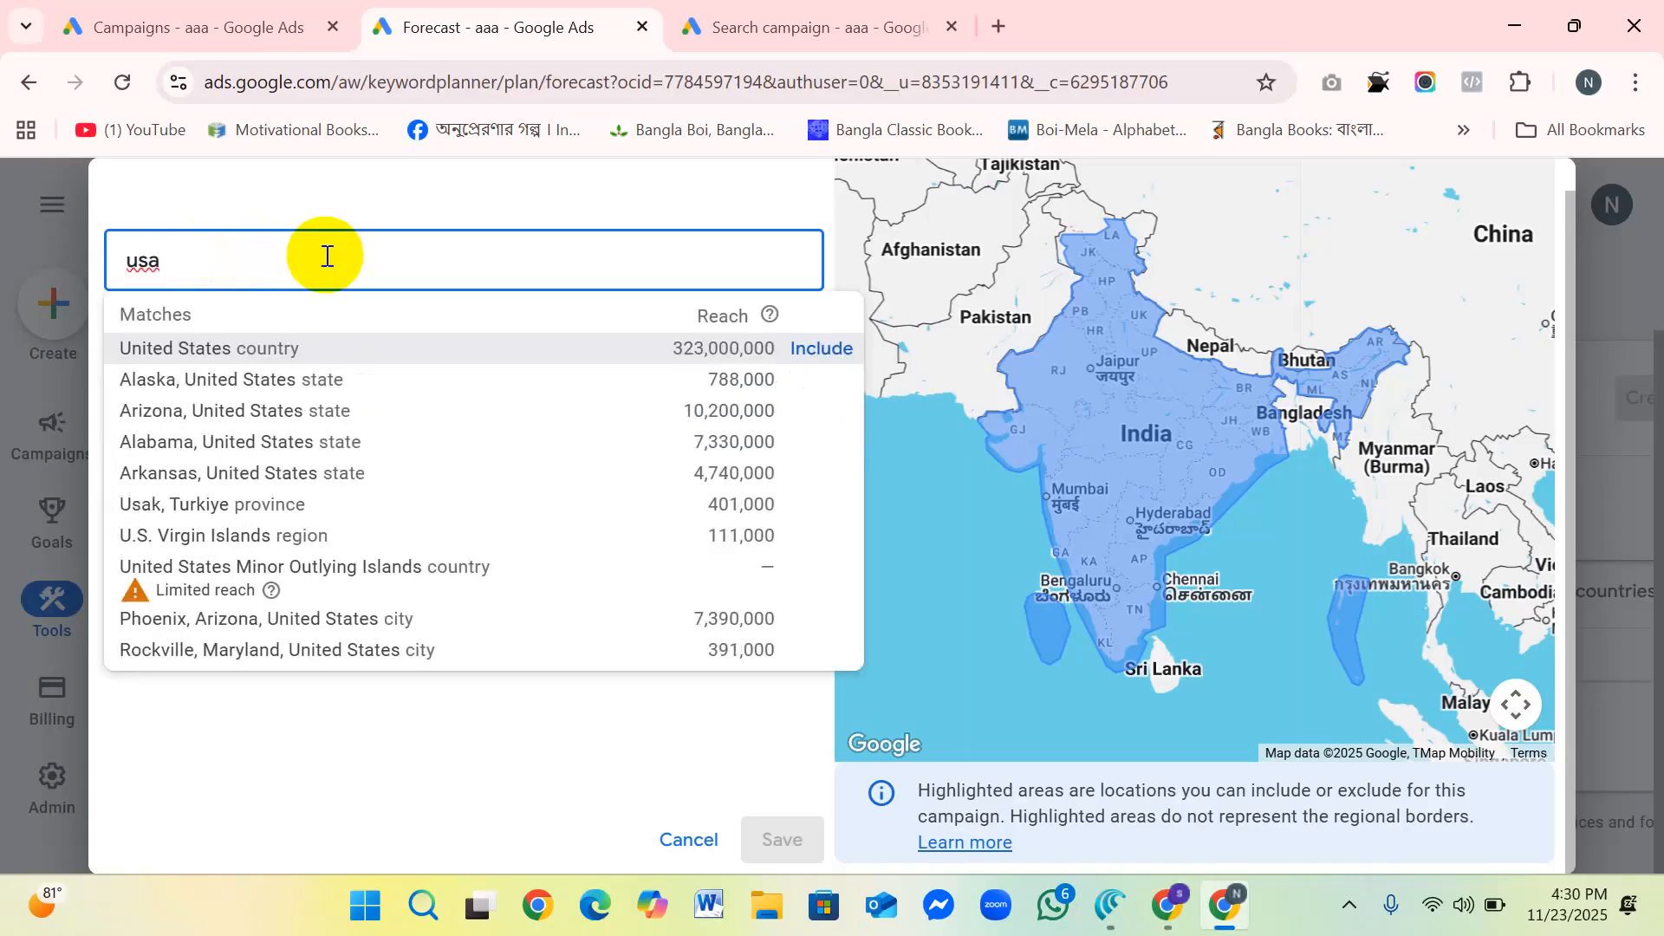
key("BackSpace")
key("BackSpace")
key("BackSpace")
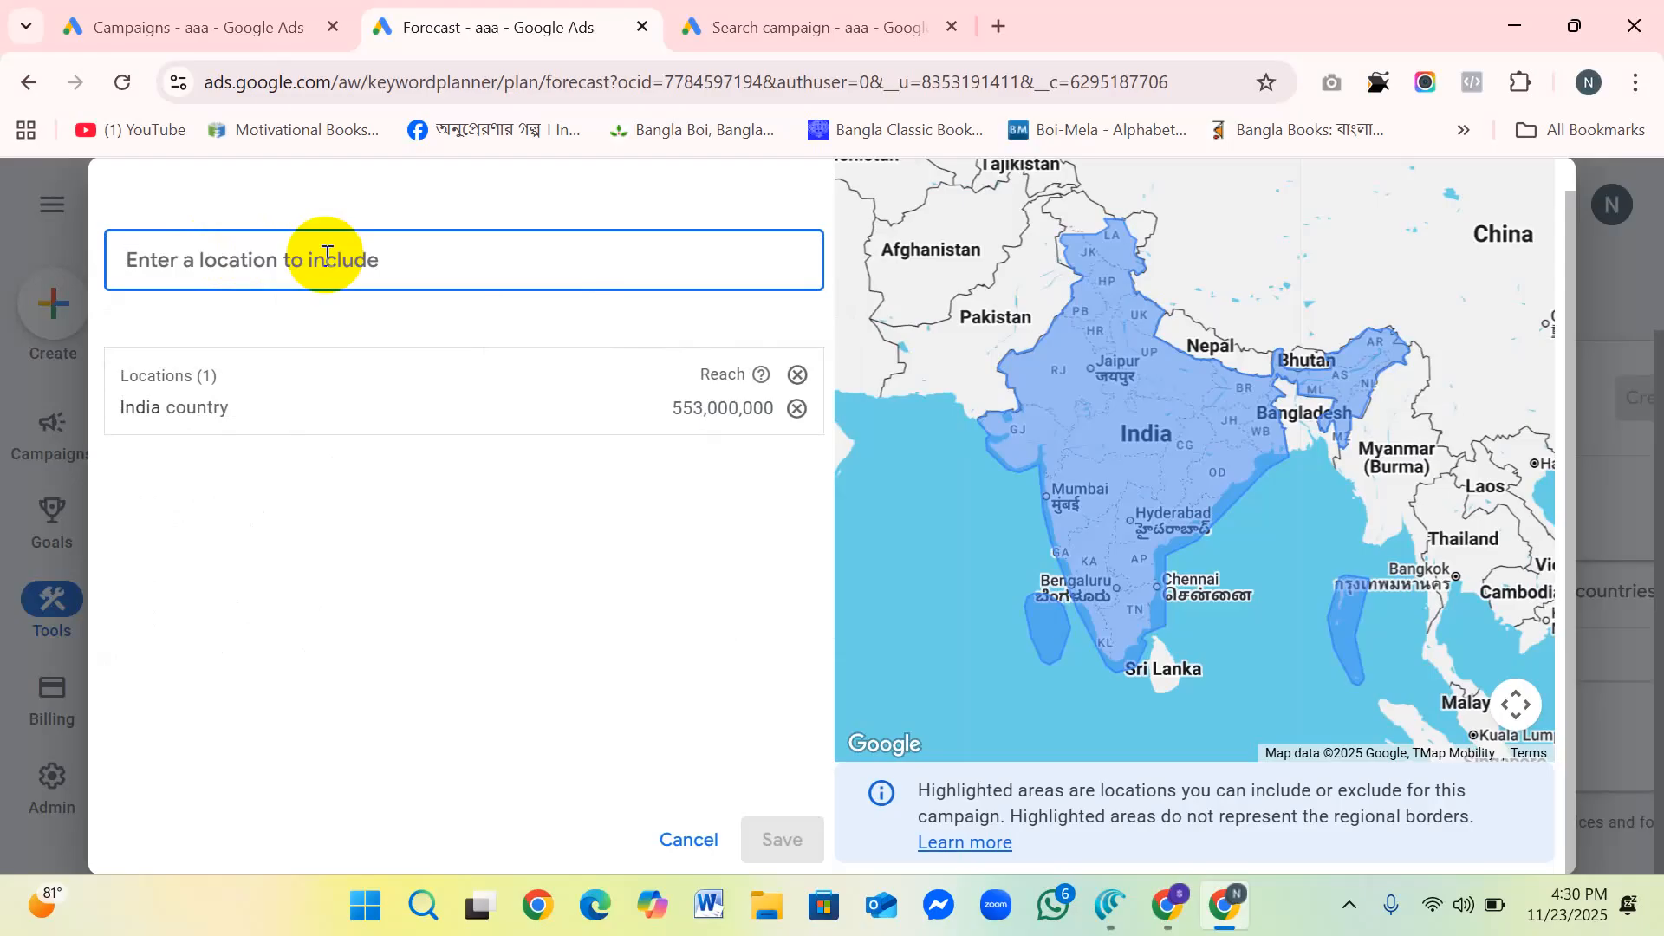
Step: Add the country Bangladesh to the forecast's targeted locations and save
type("bangla")
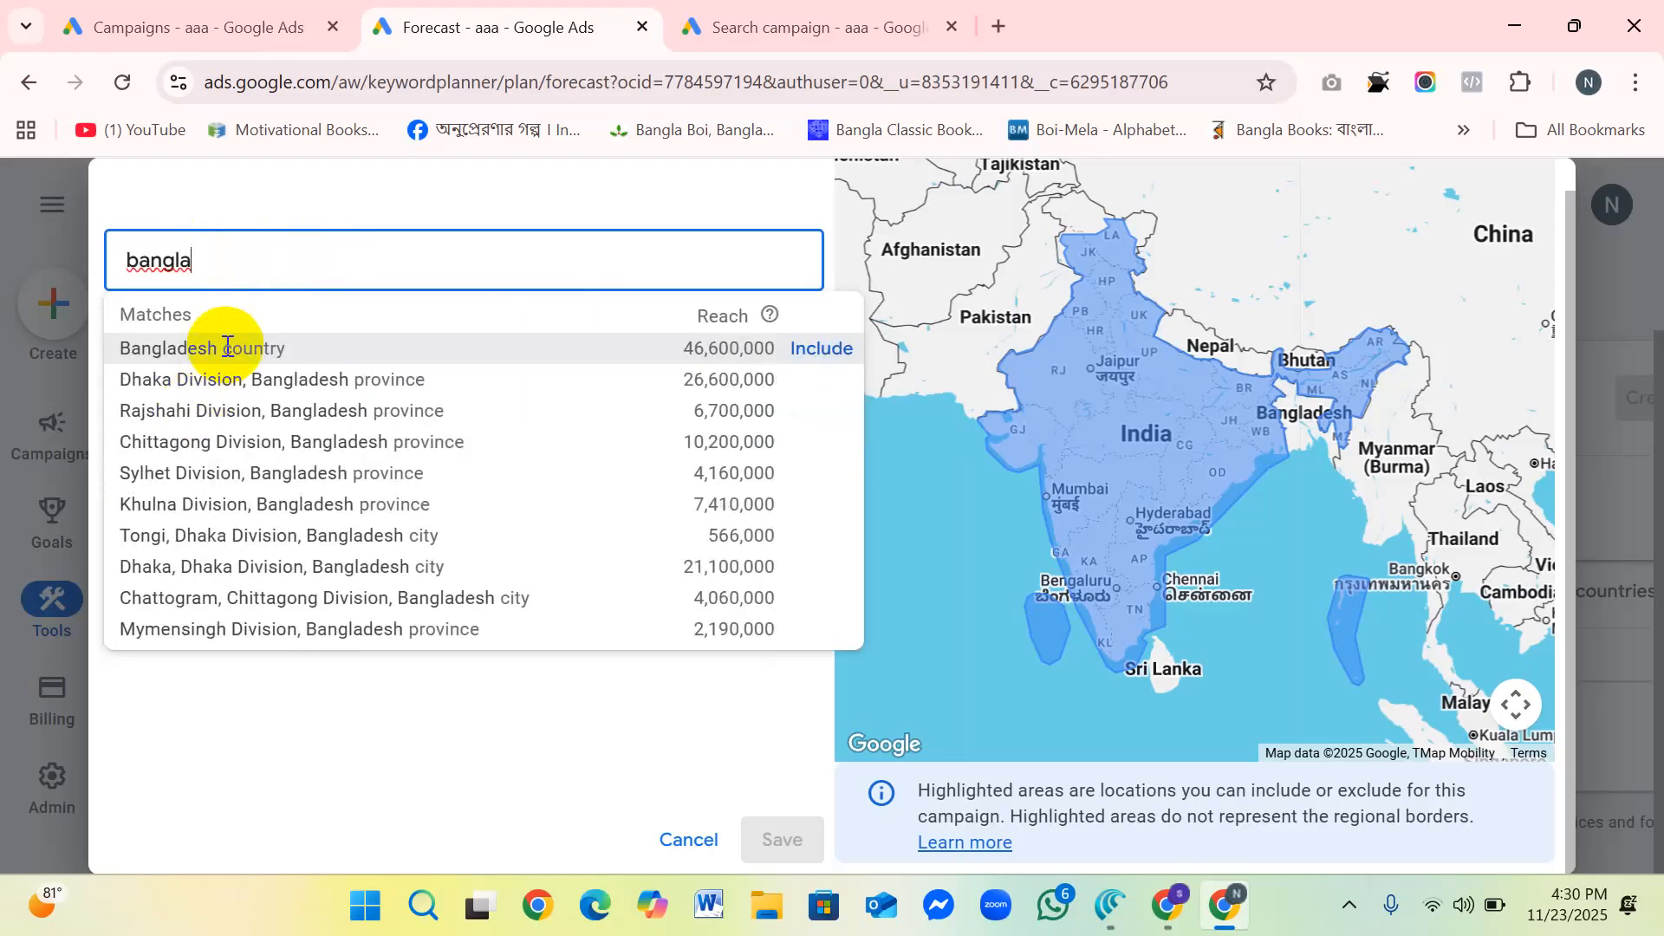
left_click(822, 348)
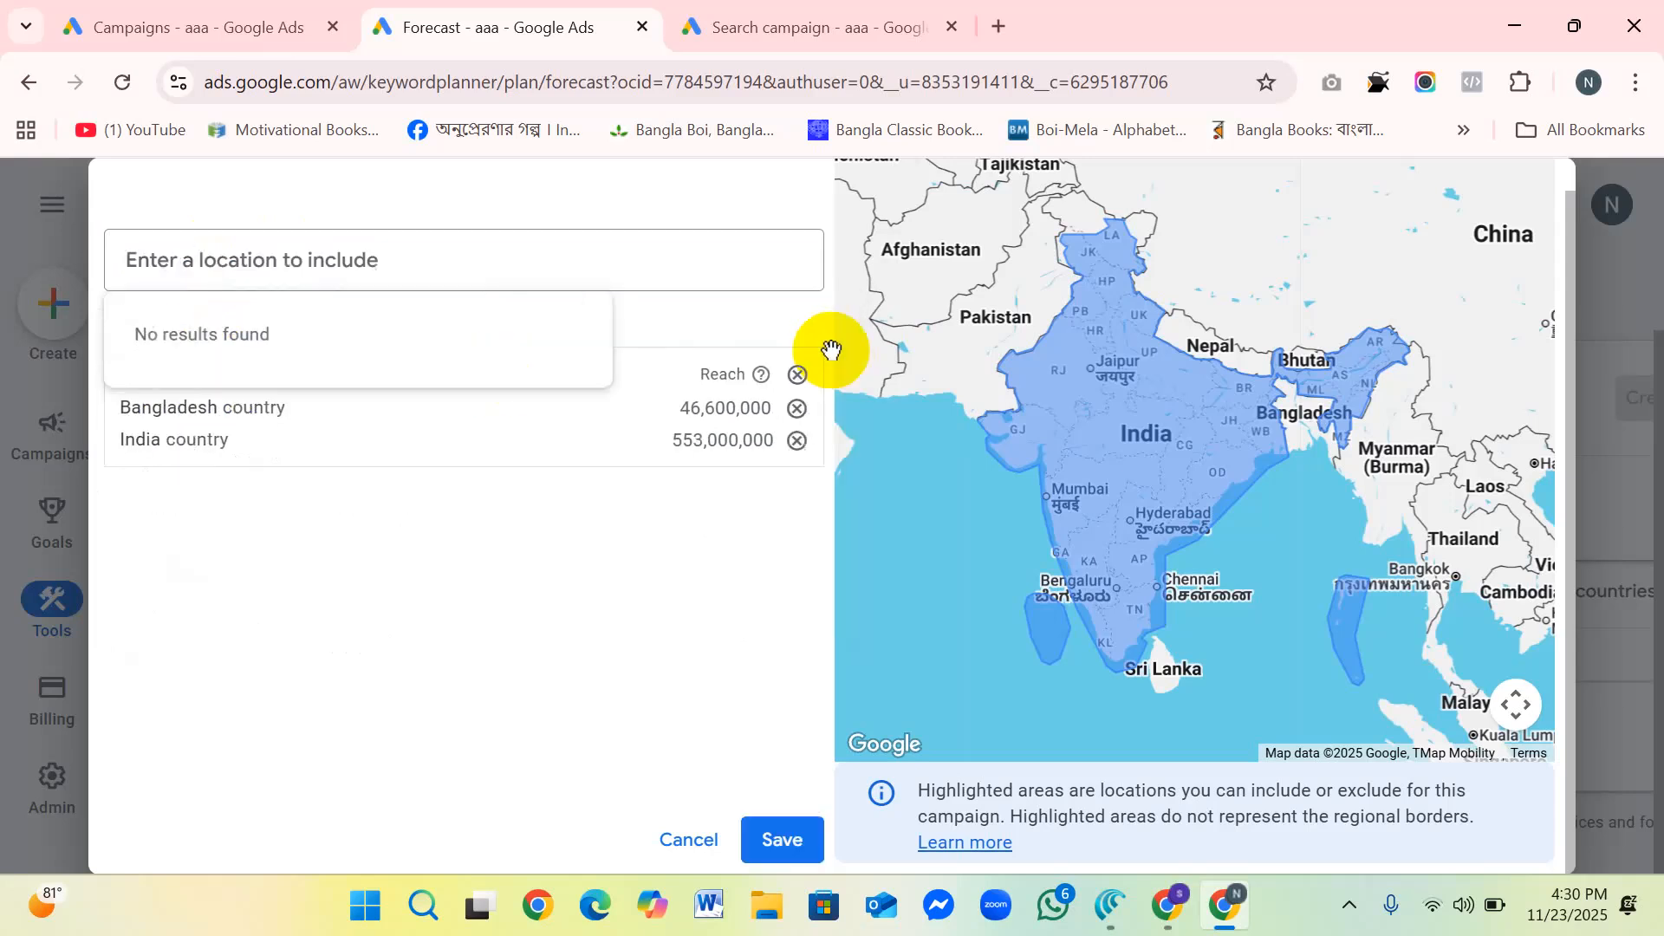
left_click(767, 837)
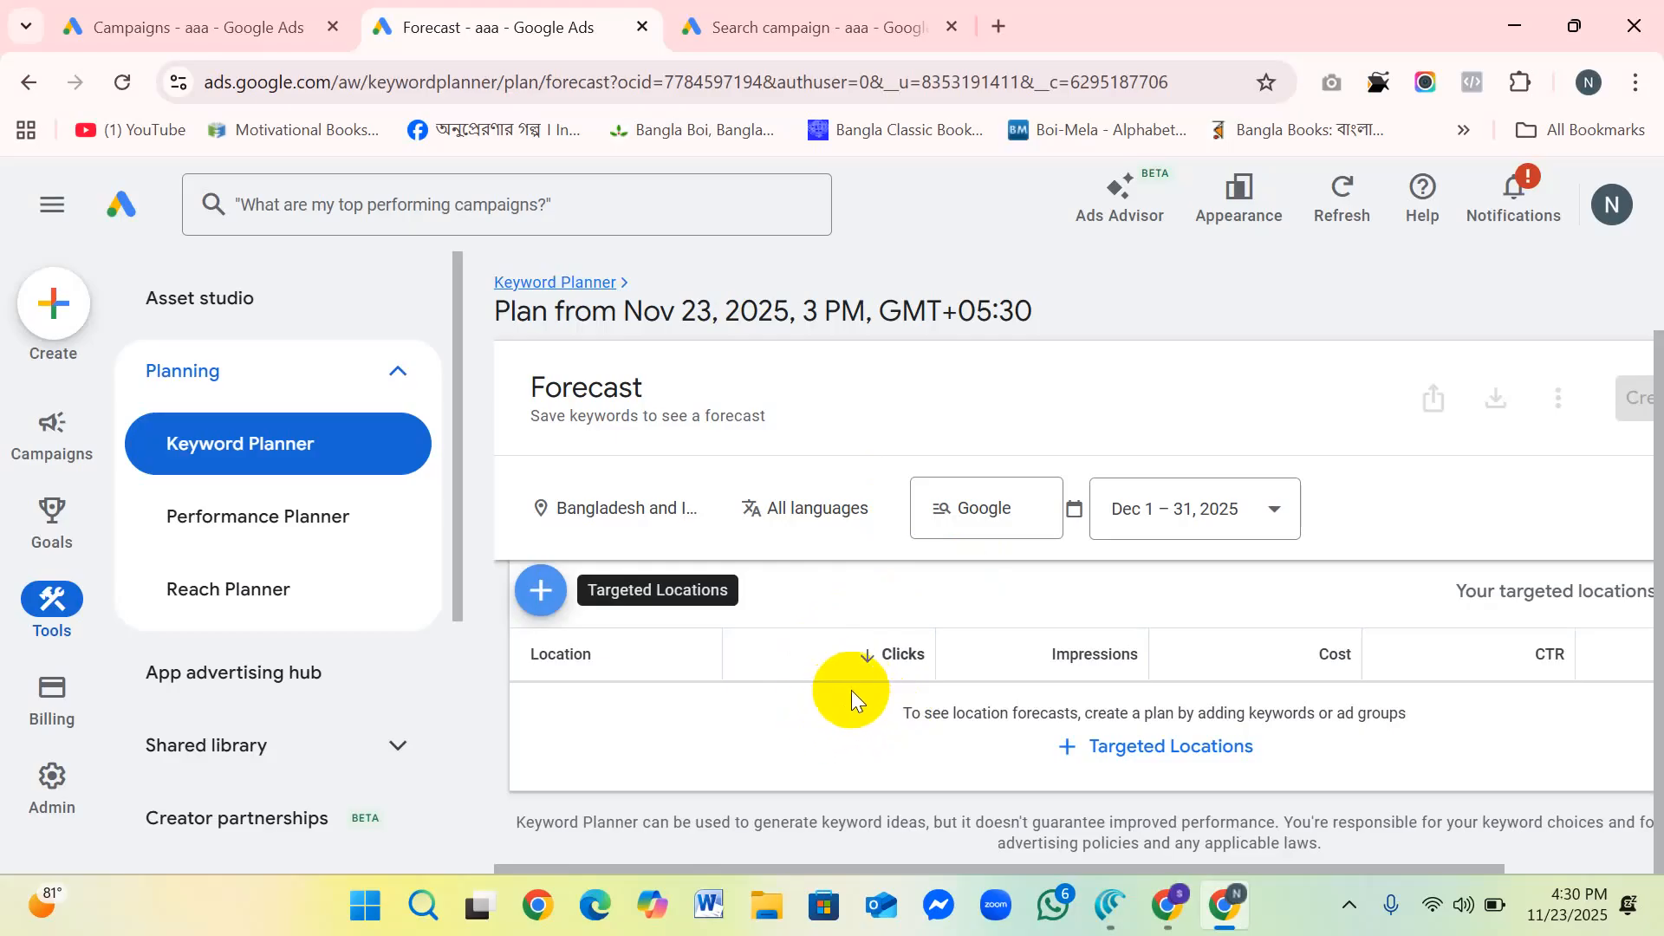
Step: Check the forecast's saved targeted locations without changing them and review its settings and location table
left_click(544, 590)
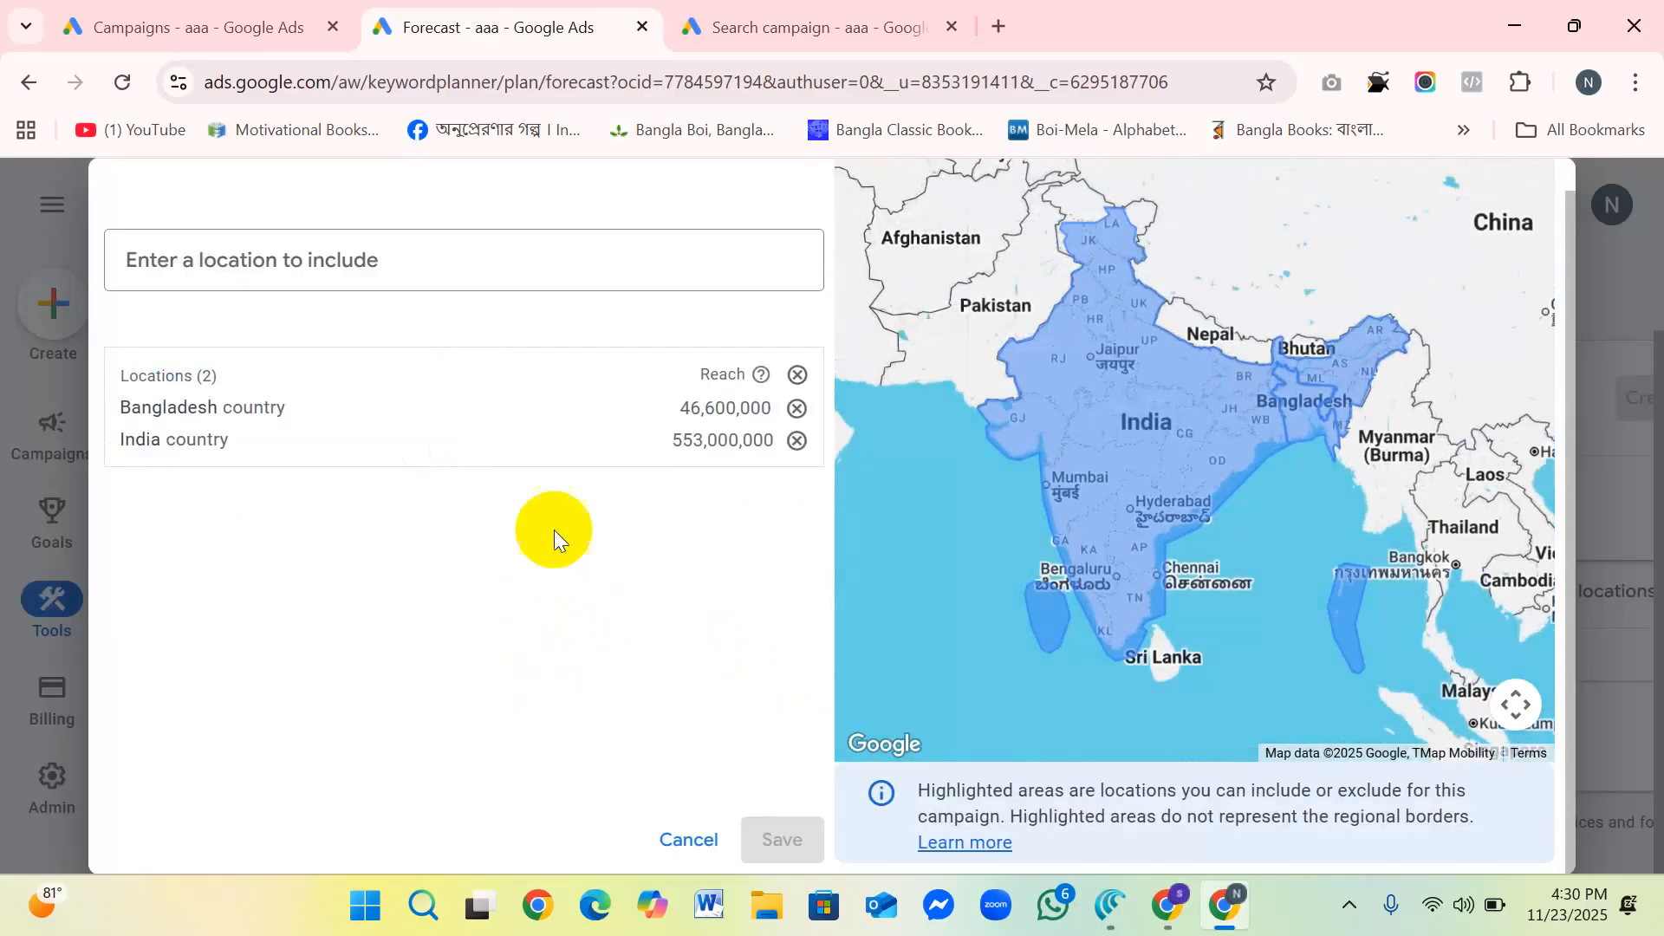
left_click(685, 839)
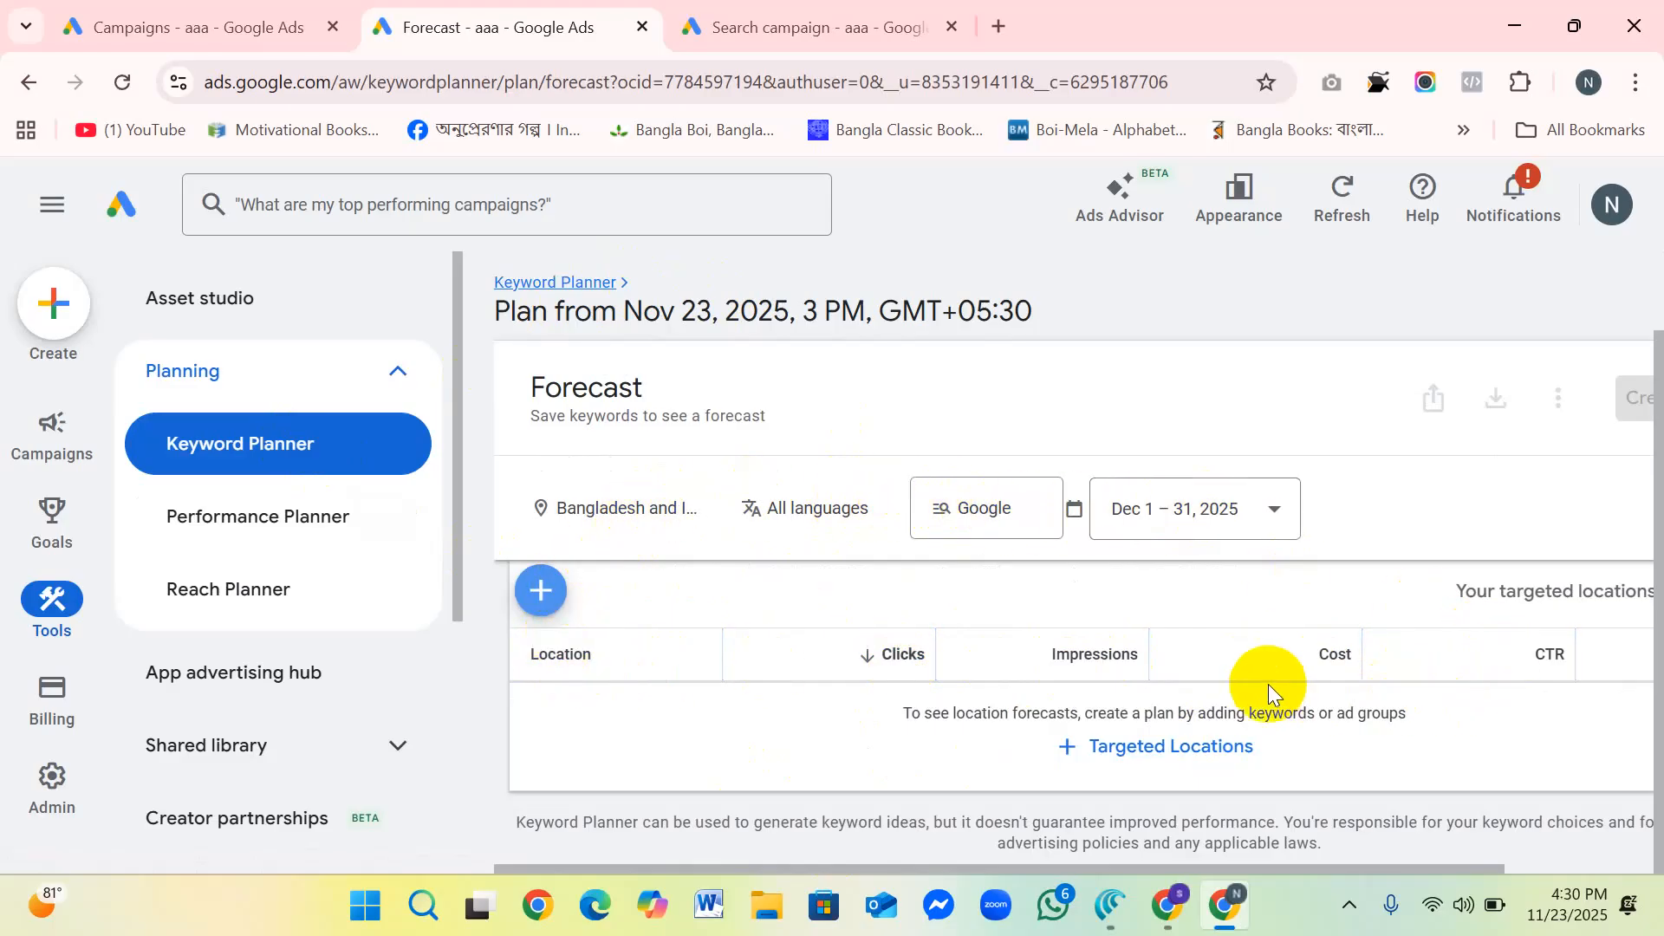
scroll(1267, 684, "up", 1)
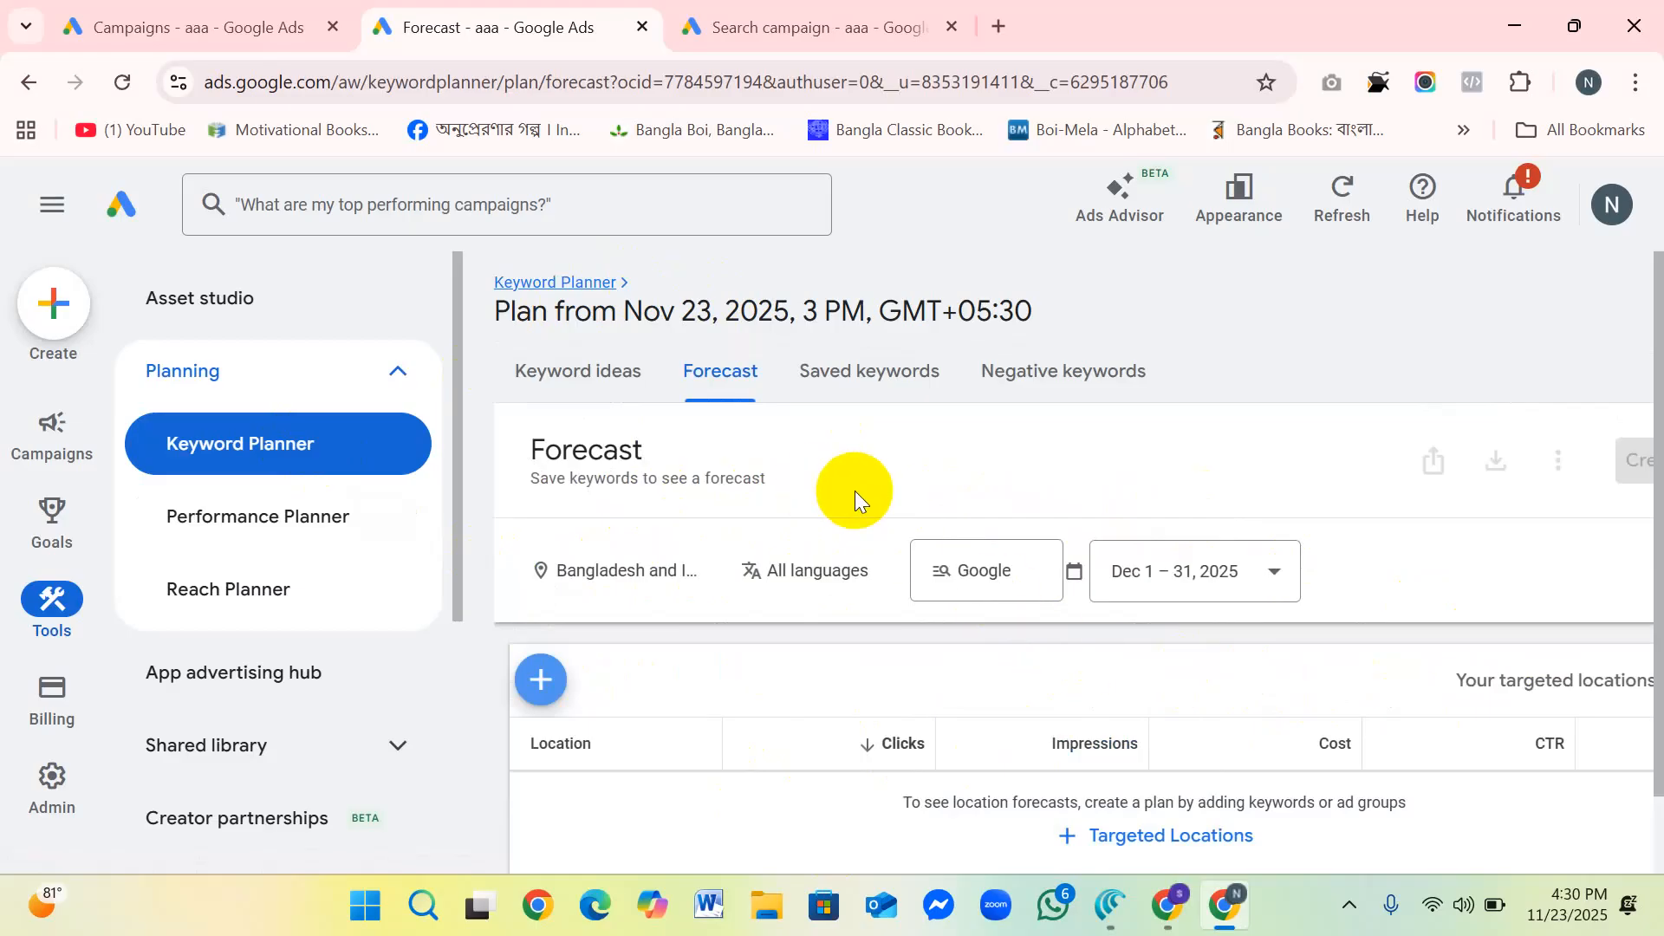
scroll(728, 624, "down", 1)
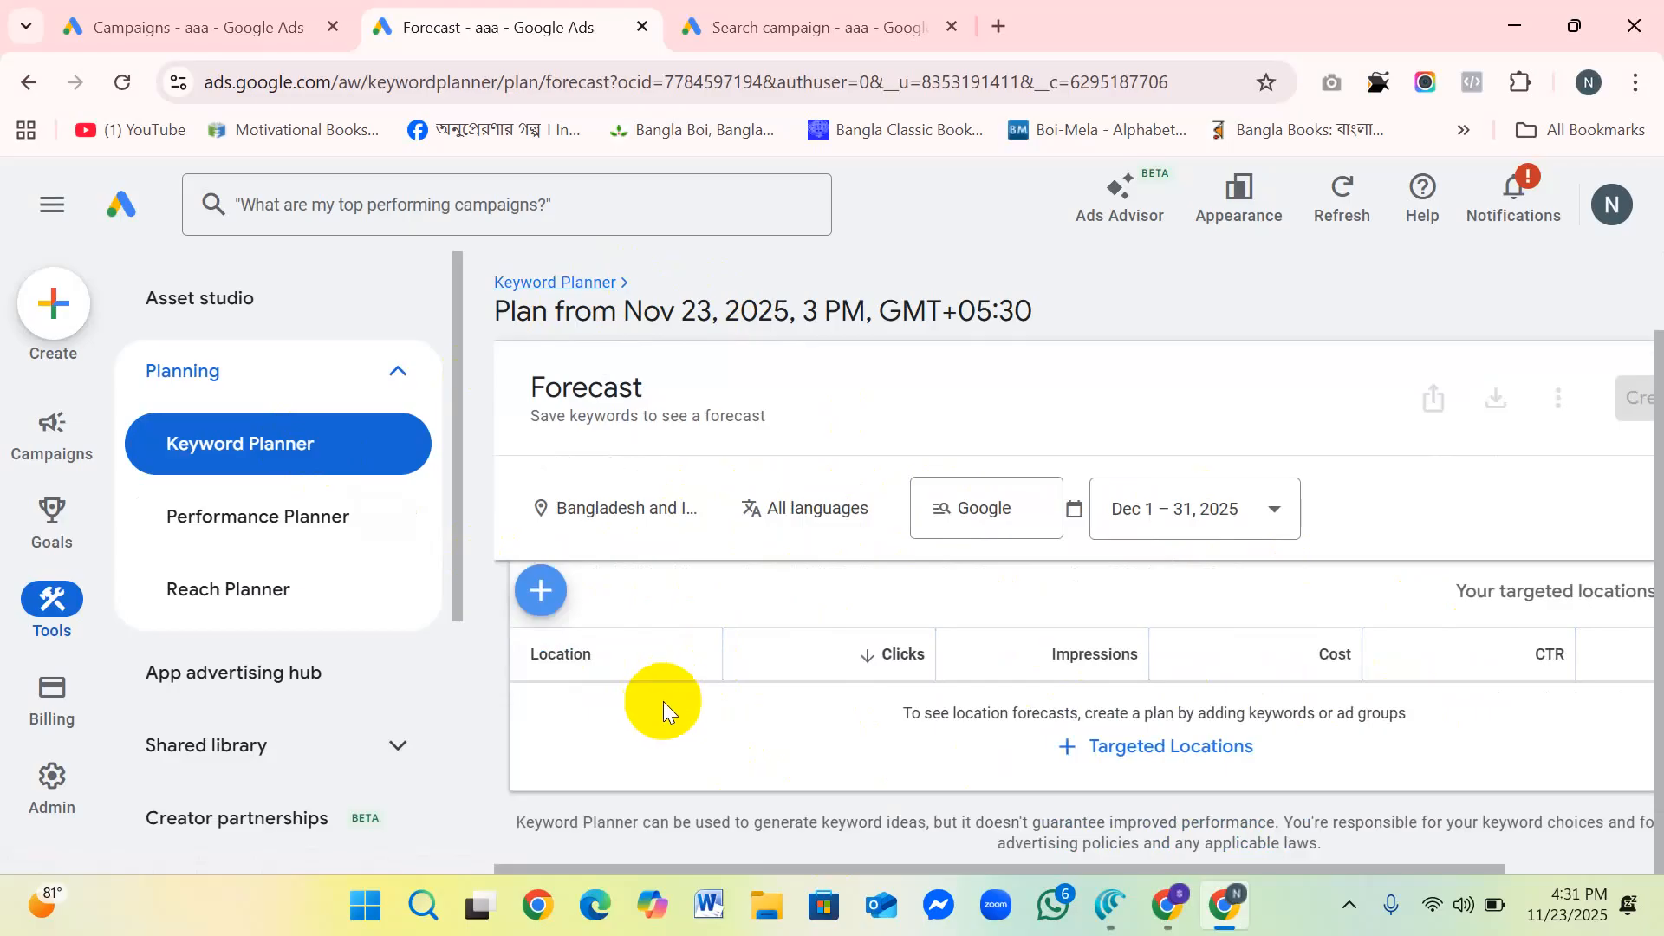
scroll(667, 705, "up", 1)
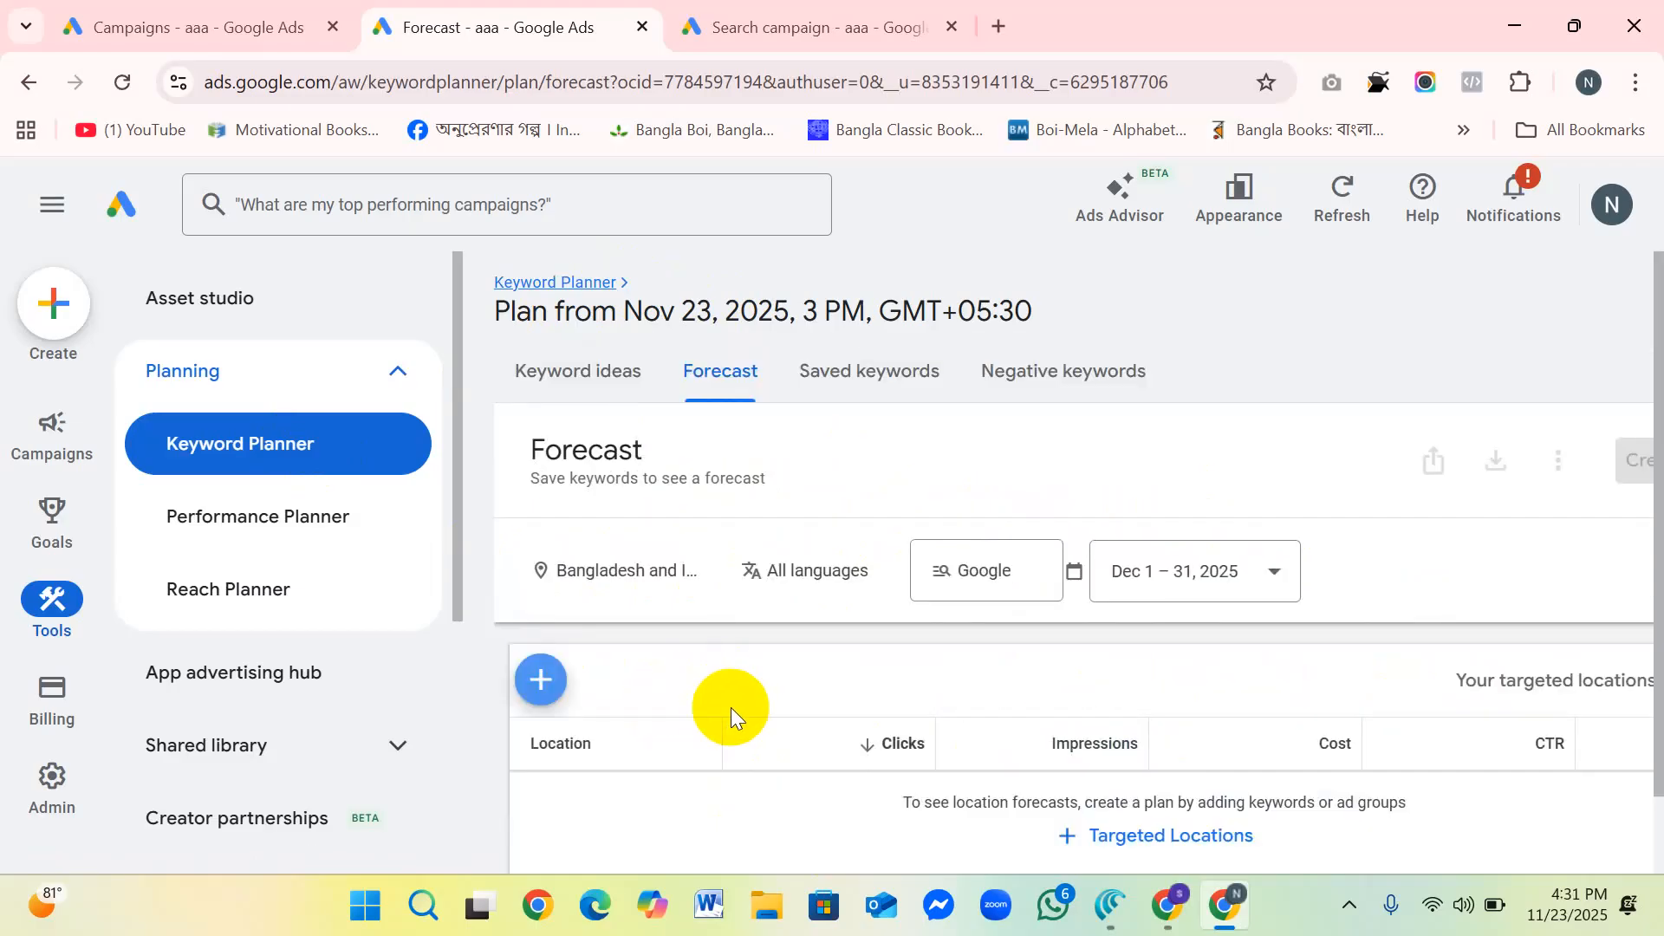
scroll(730, 707, "down", 1)
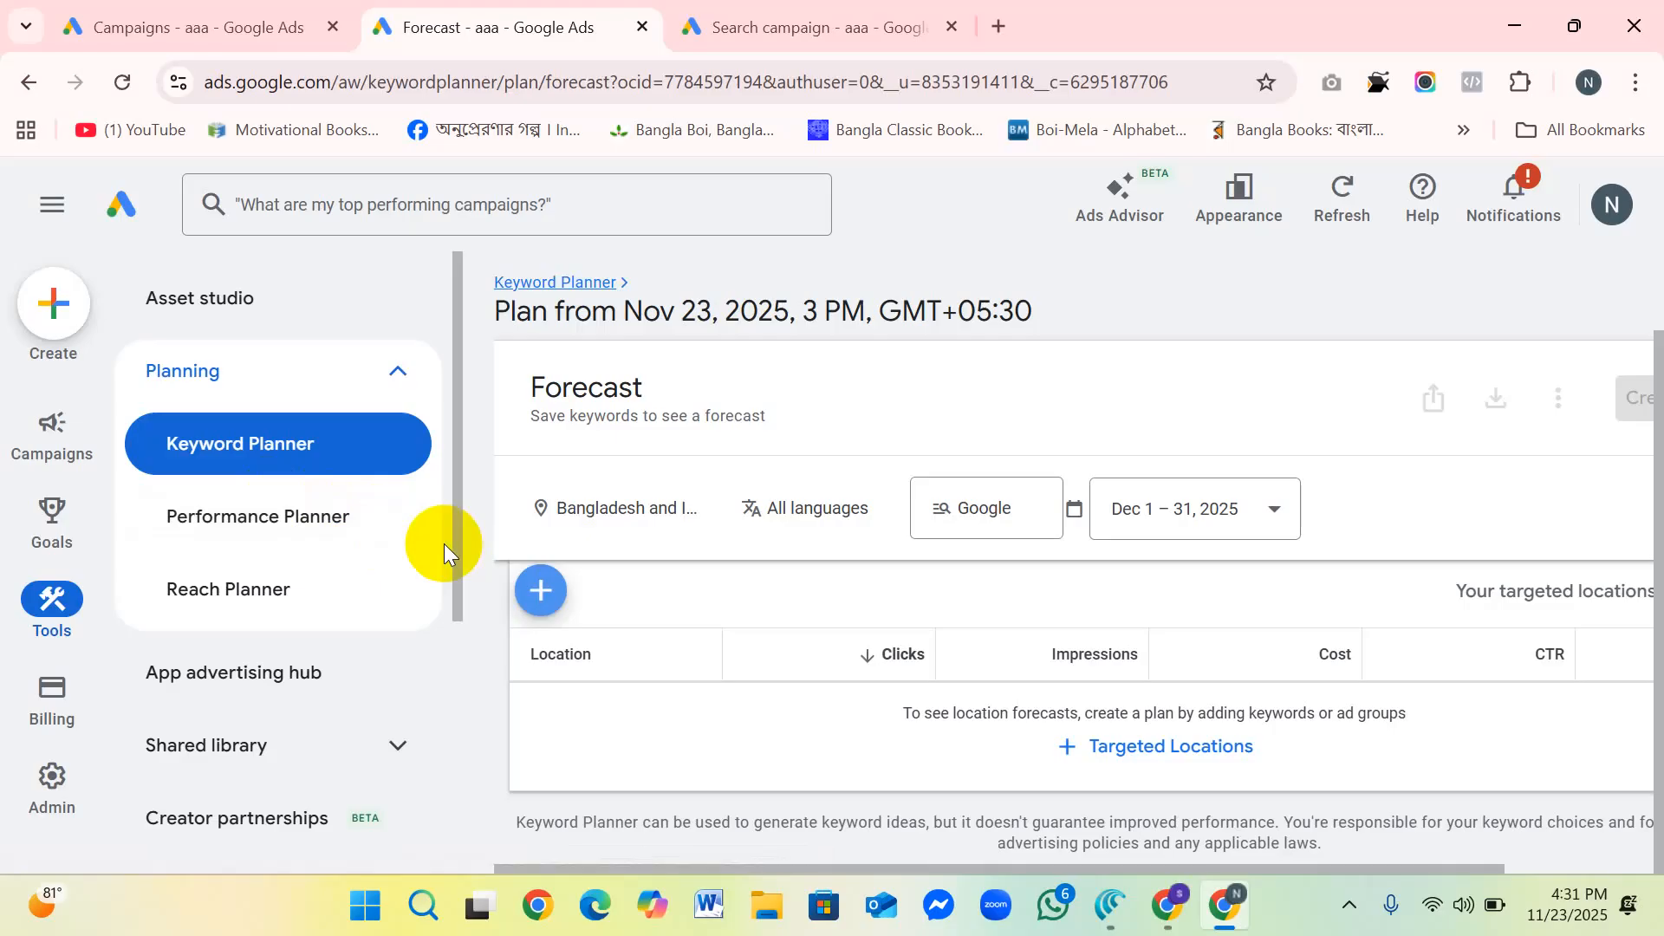
scroll(449, 537, "down", 3)
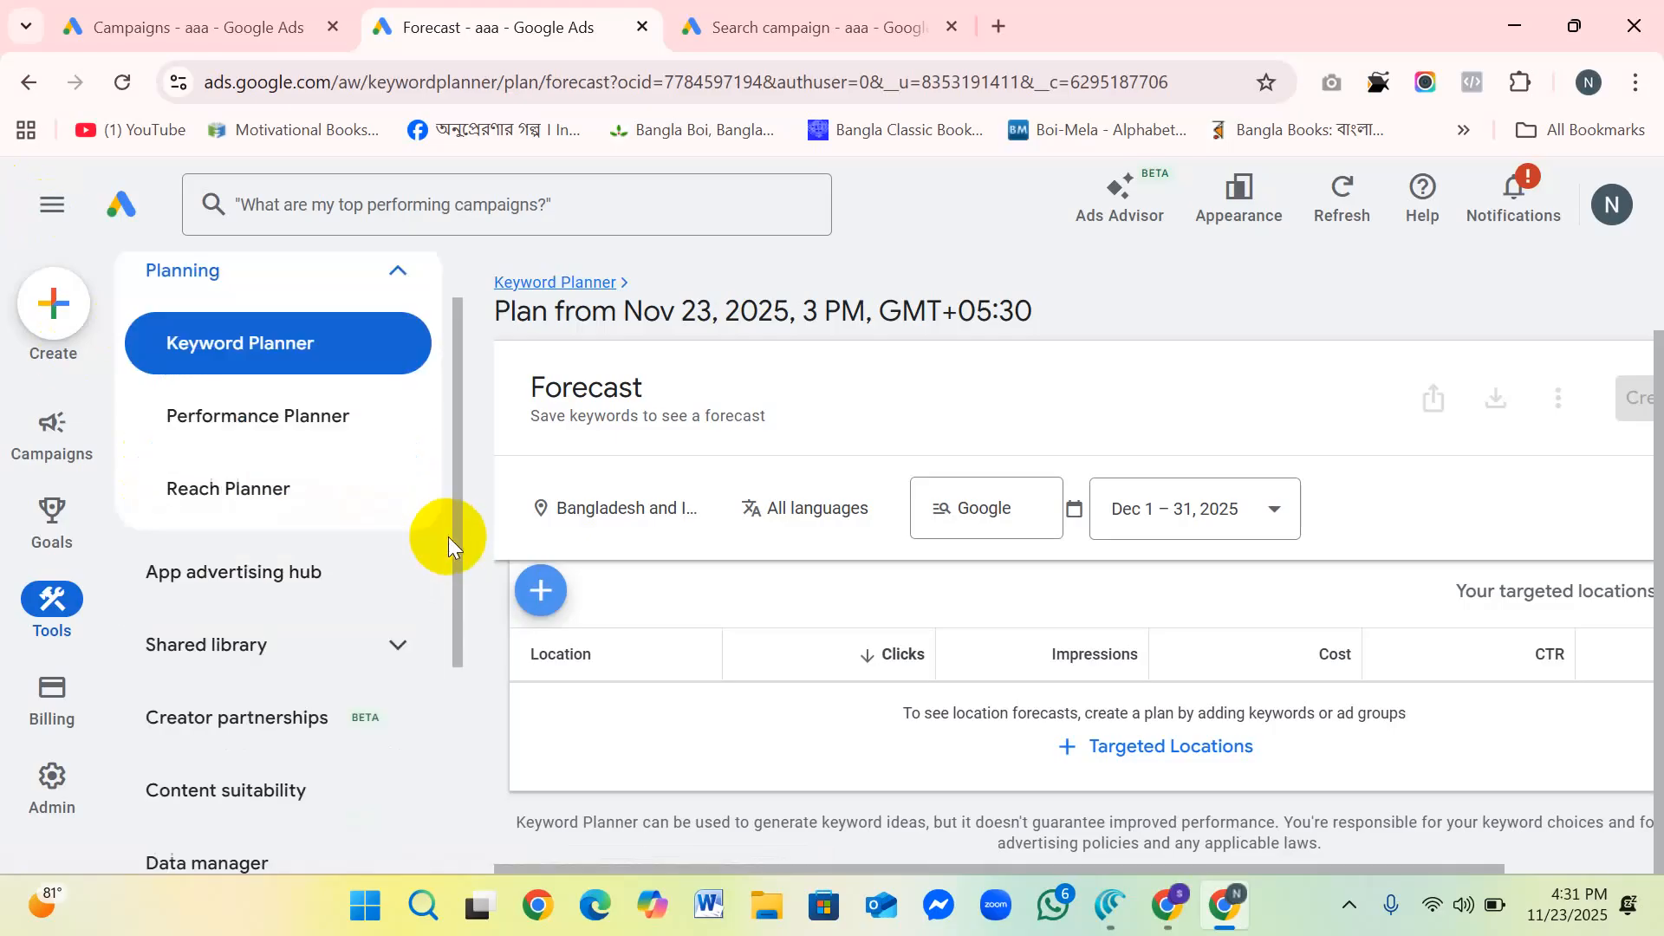
scroll(495, 560, "up", 1)
mouse_move(52, 429)
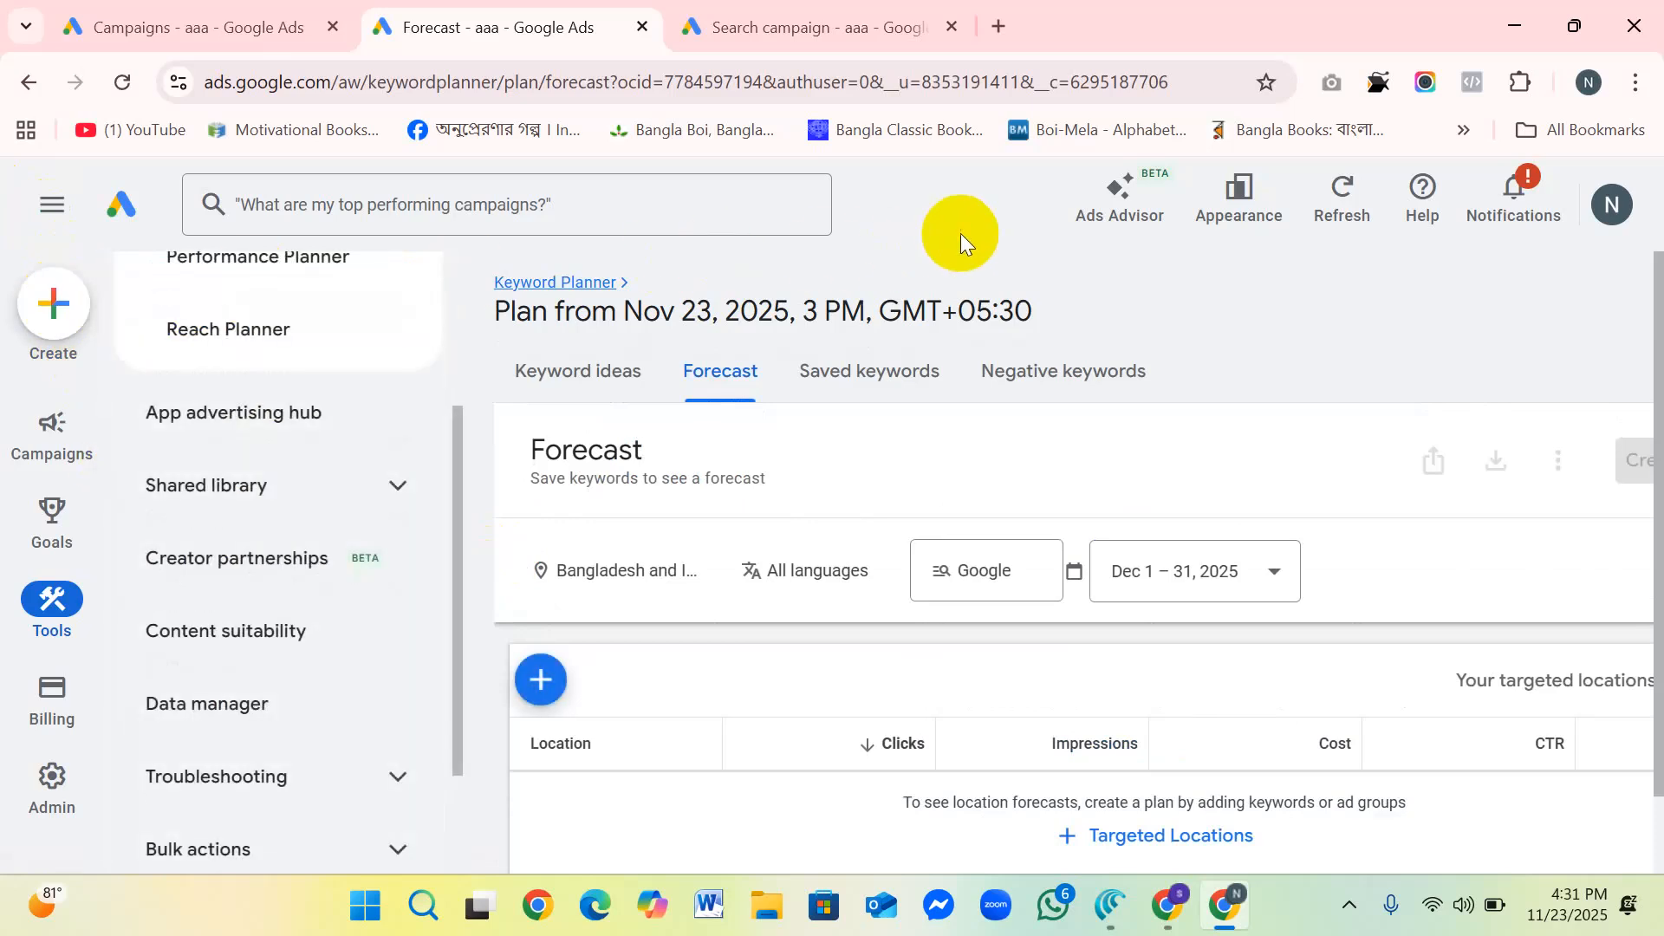
scroll(234, 322, "up", 3)
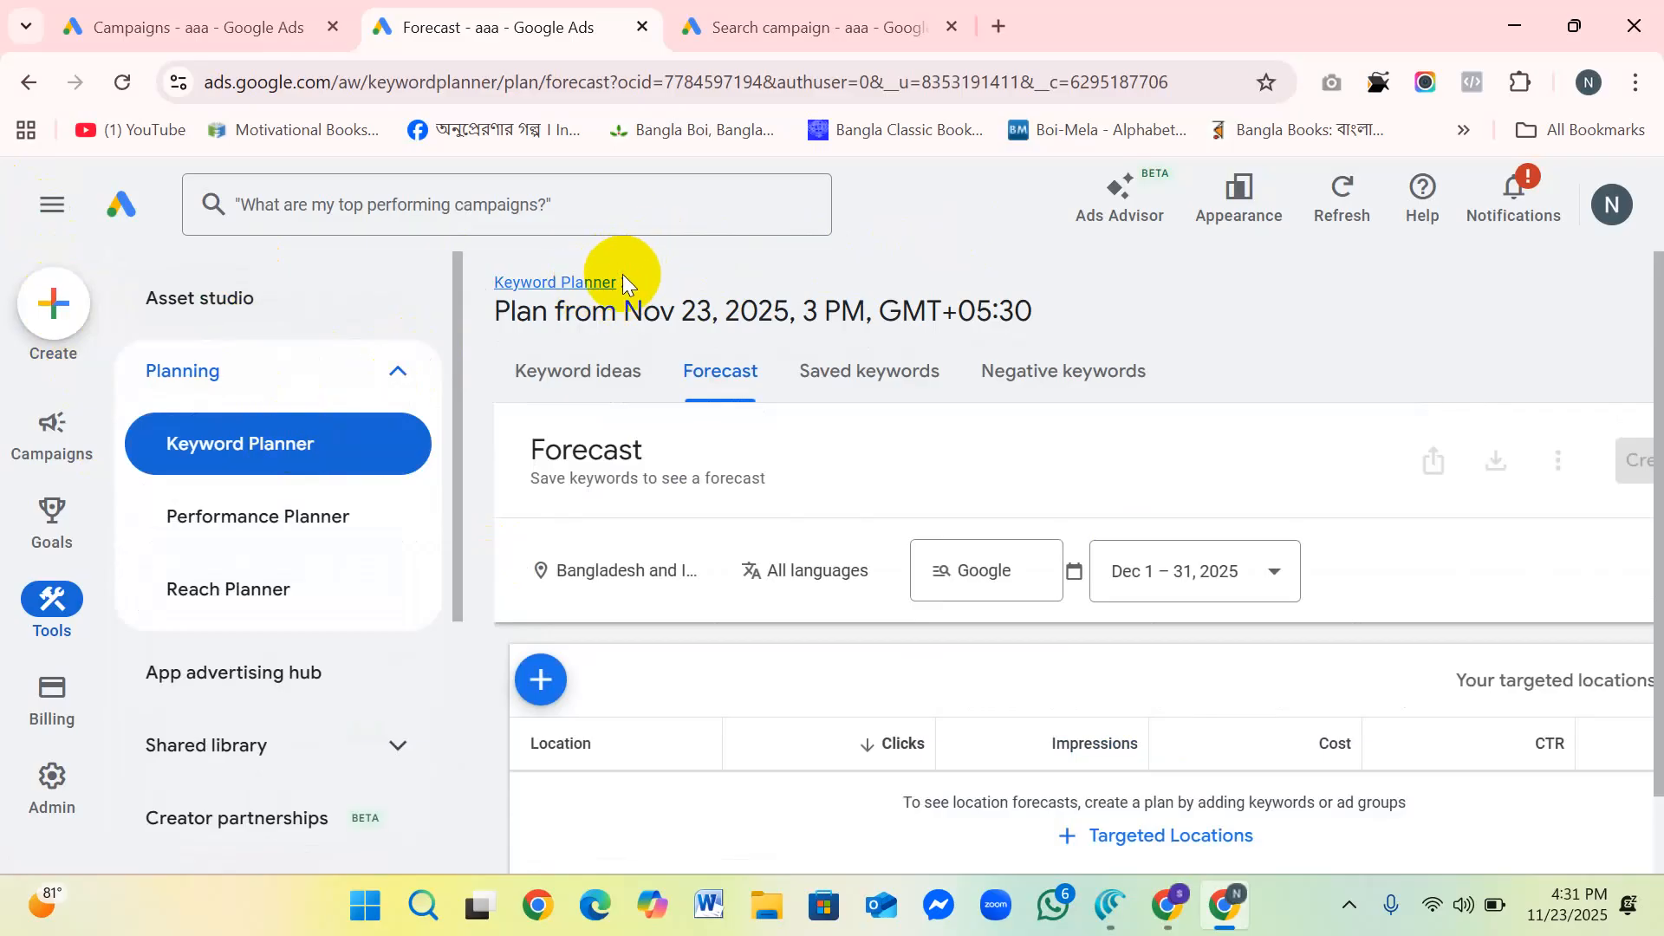
Step: Return to the Keyword Planner home page and view the search volume and forecasts entry form, closing it without entering keywords
left_click(575, 282)
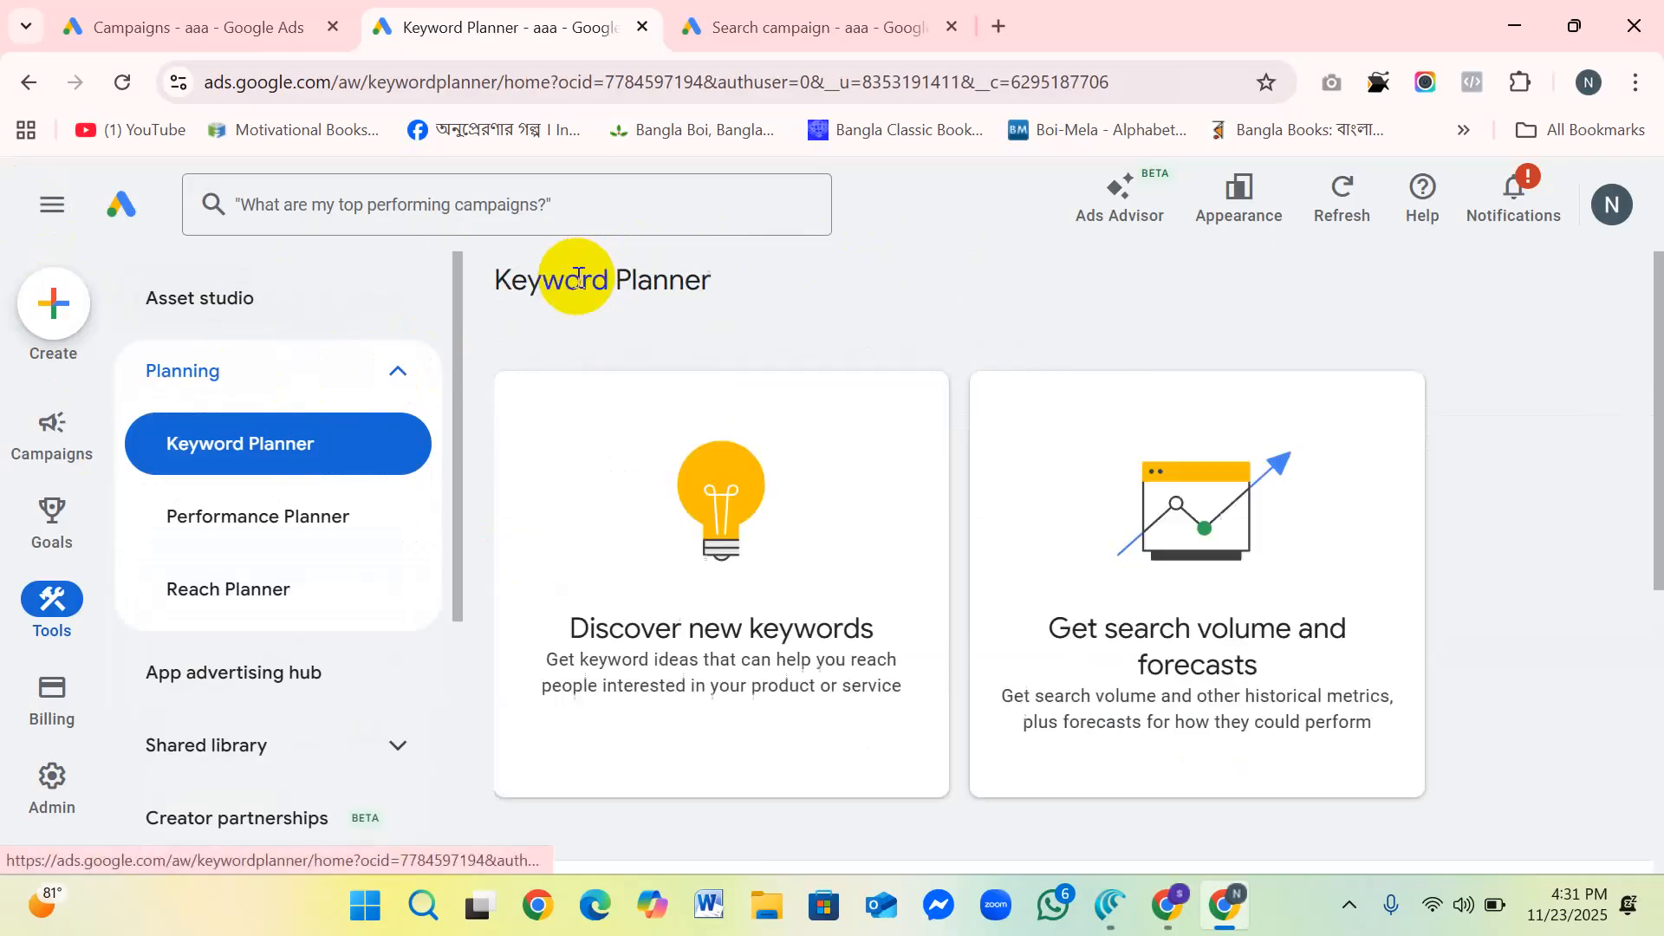
left_click(1168, 520)
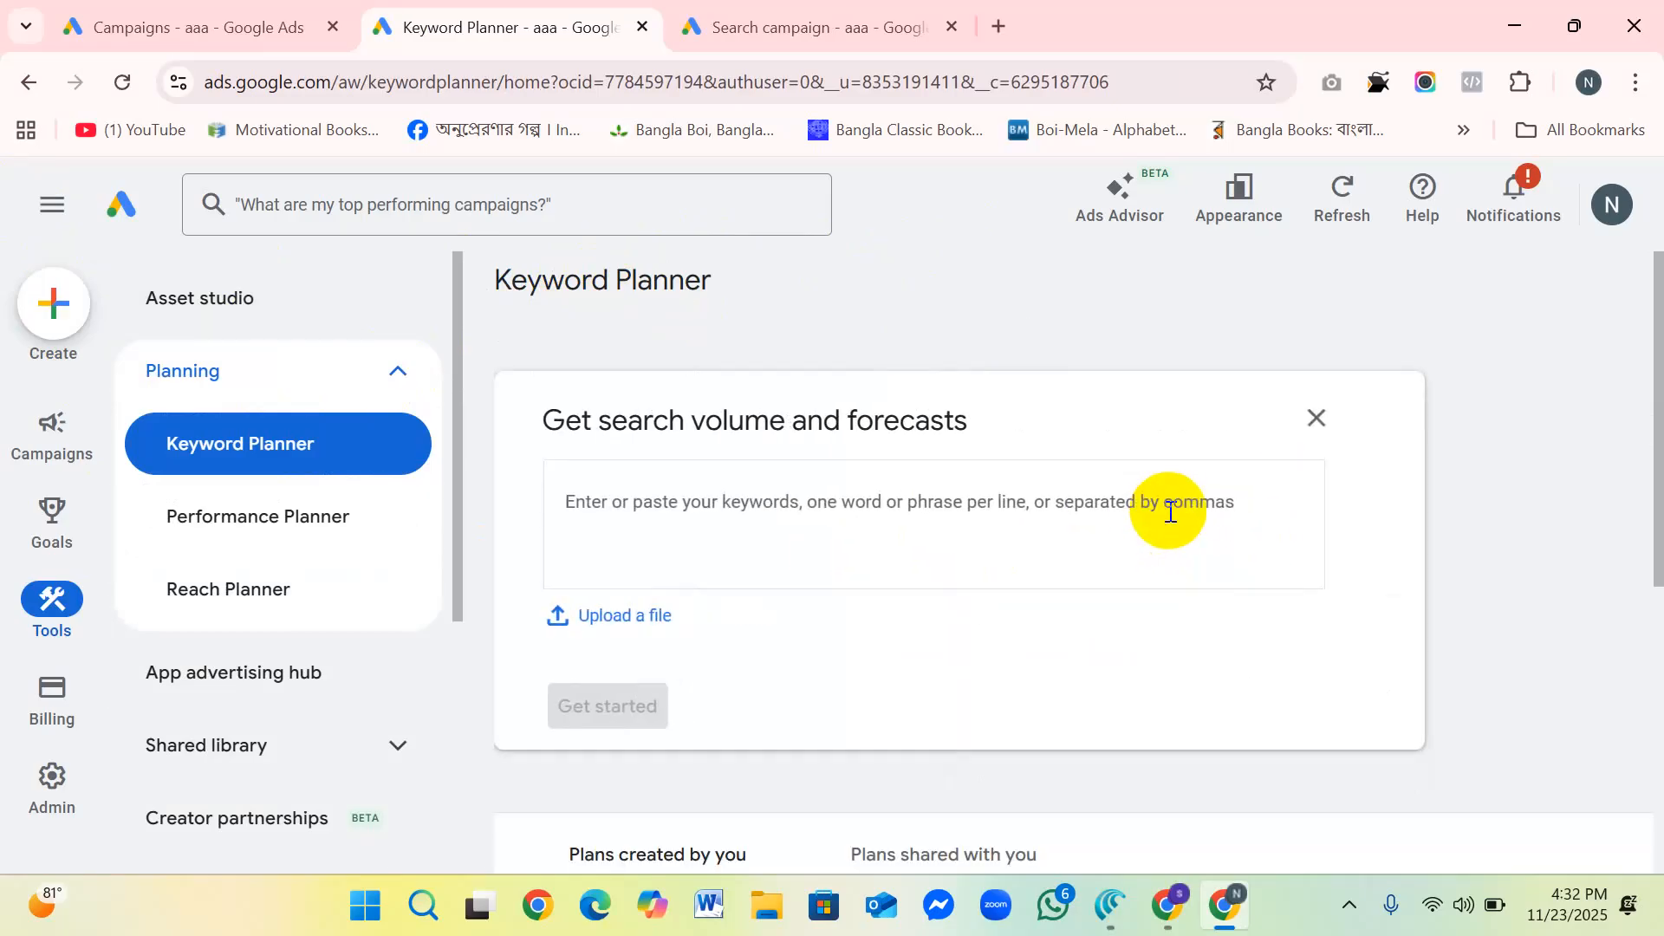
left_click(1316, 417)
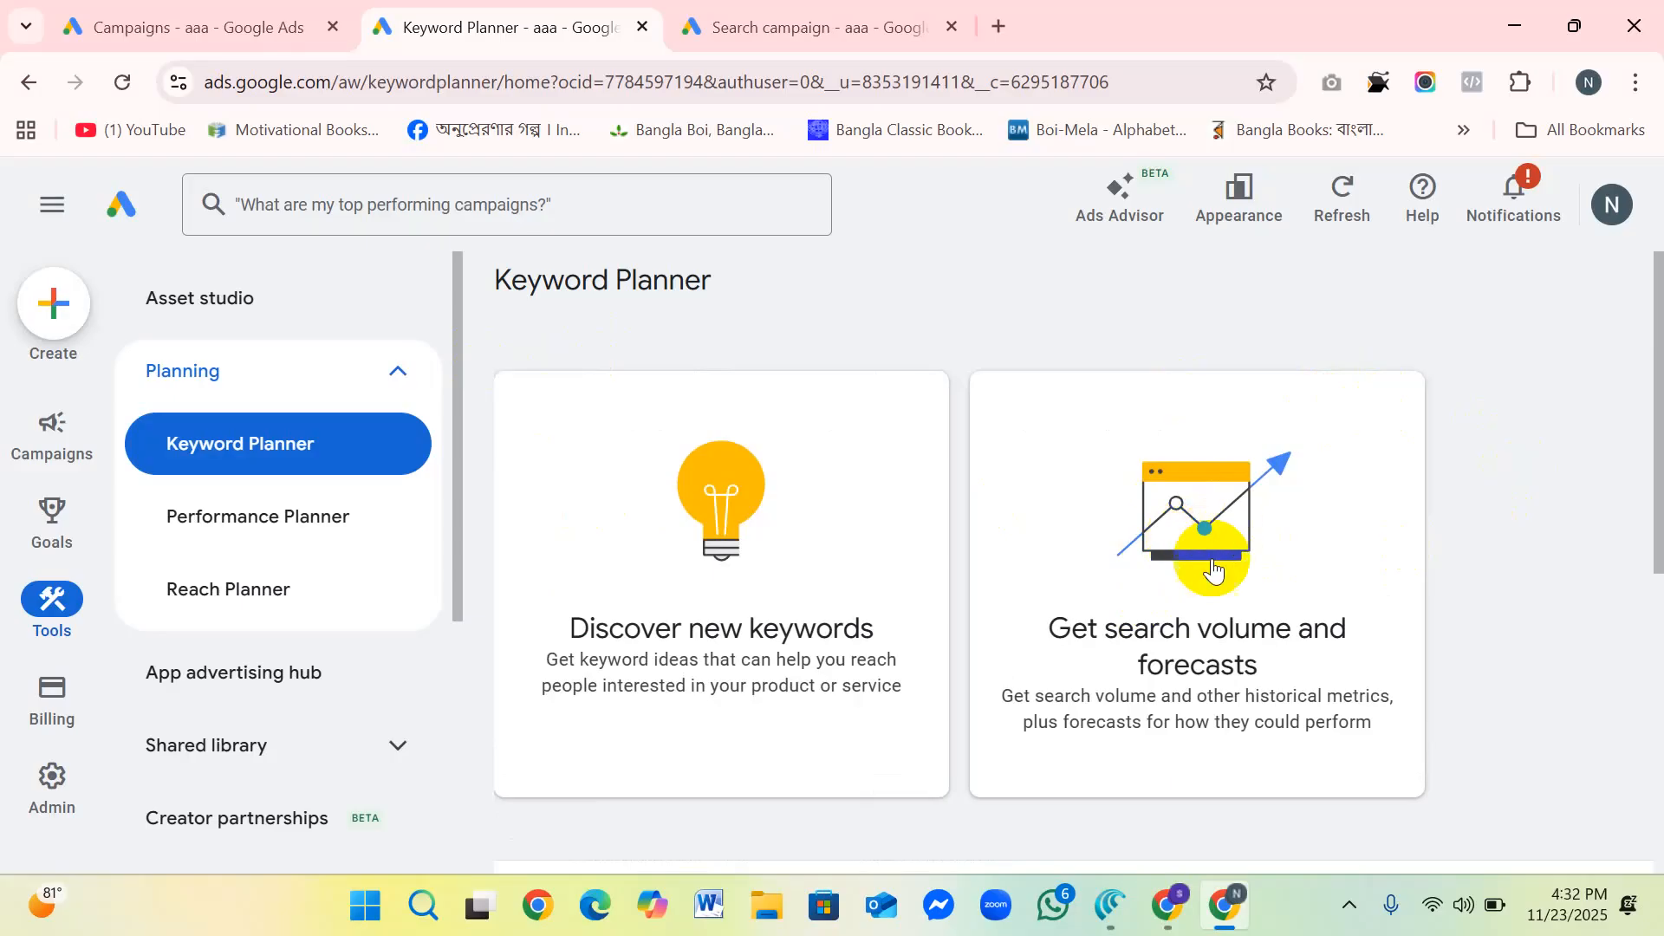
Step: Paste the copied wardrobe keywords into the search volume and forecasts form and get their saved keywords plan
left_click(1185, 542)
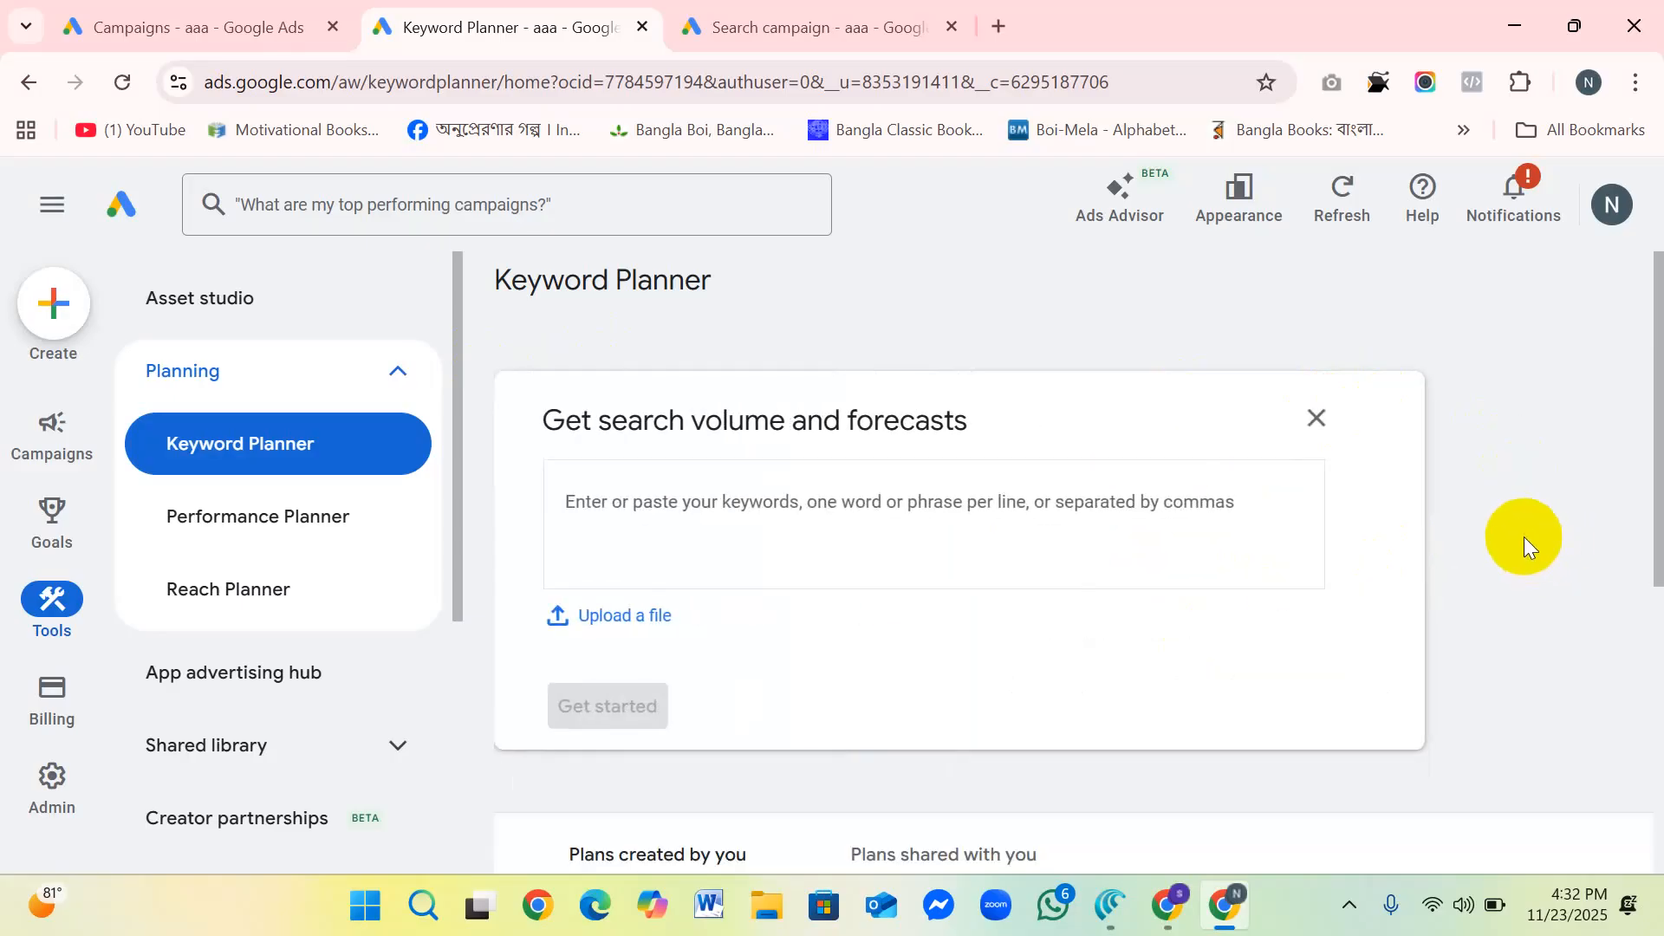
left_click(1314, 415)
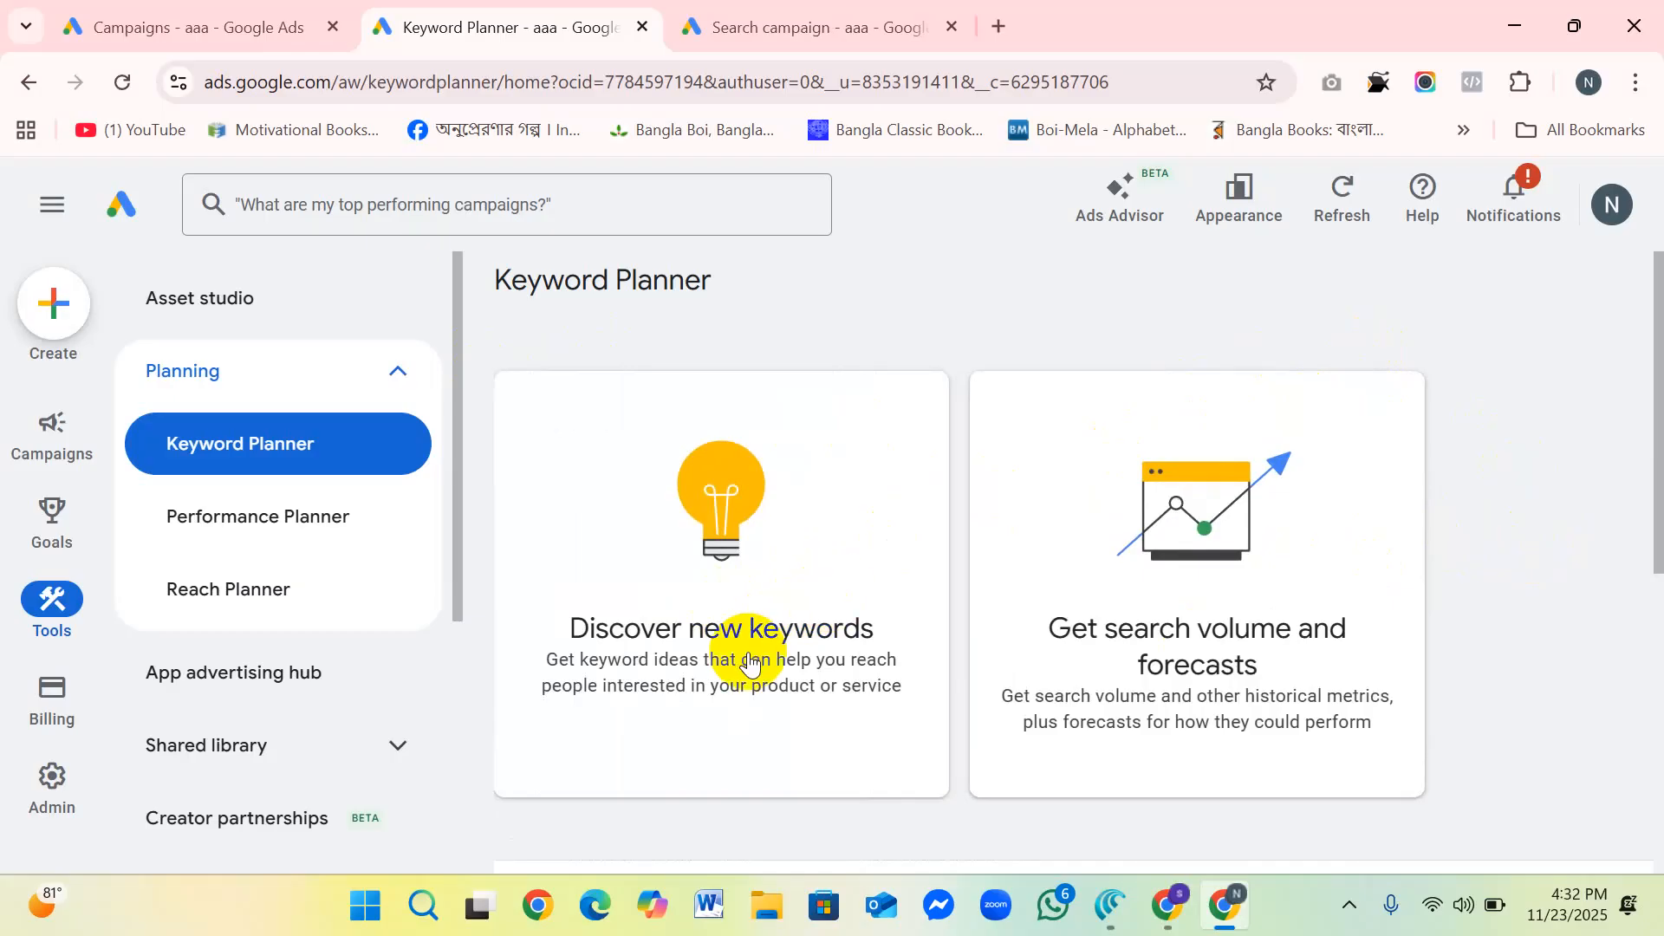
left_click(1197, 546)
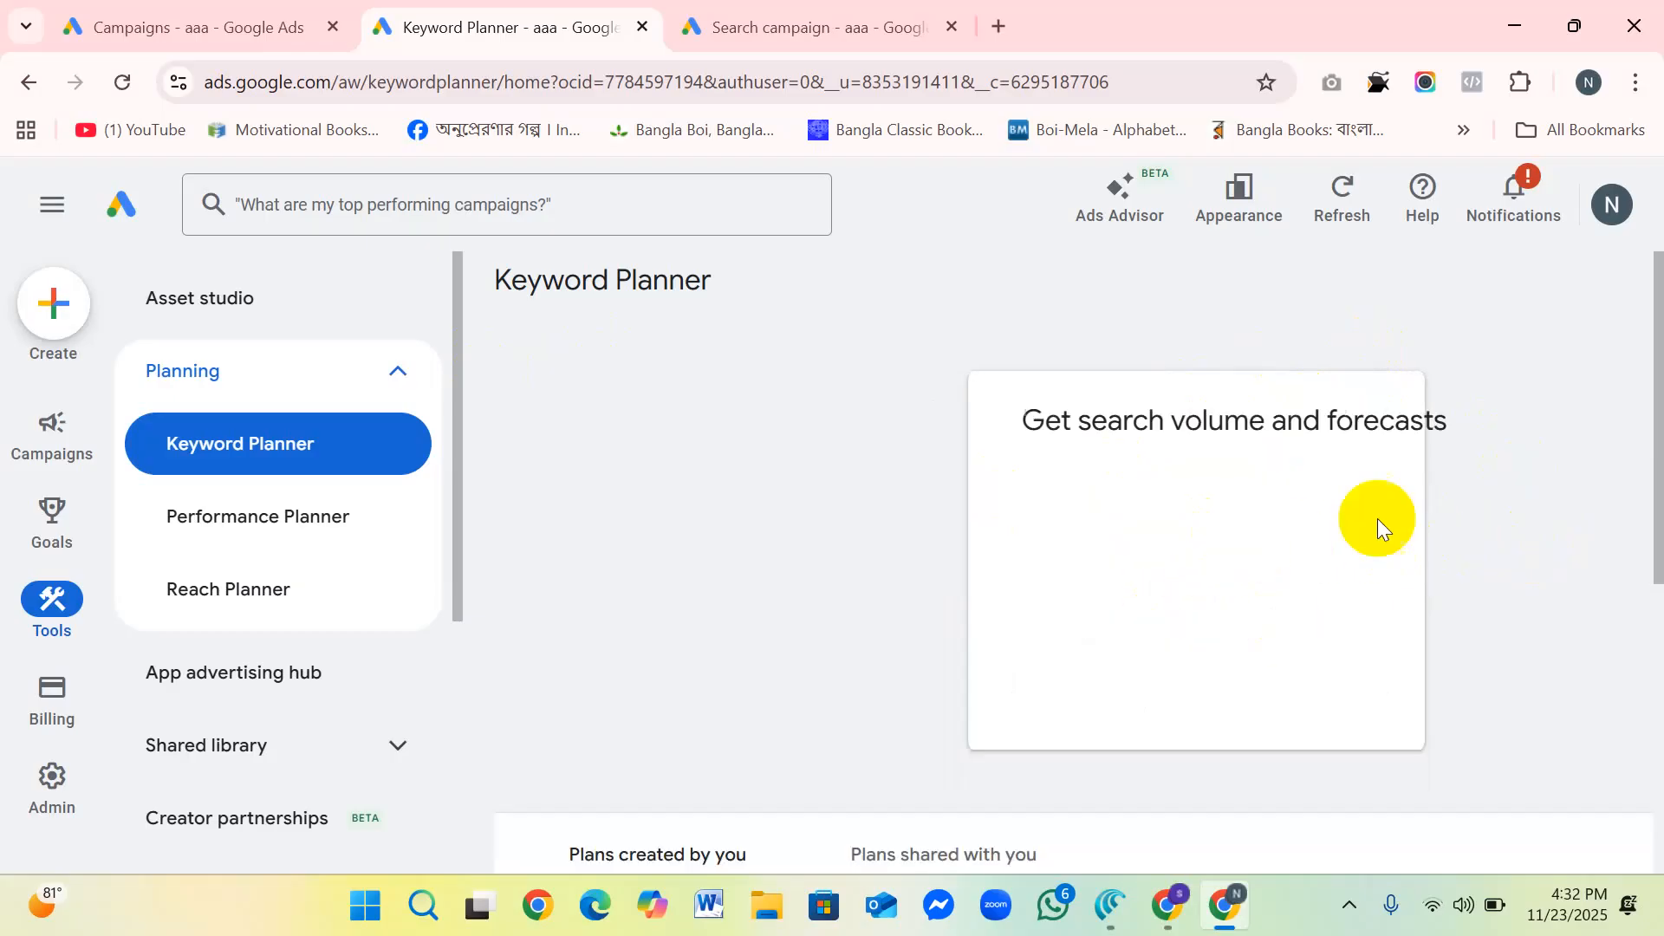
right_click(569, 499)
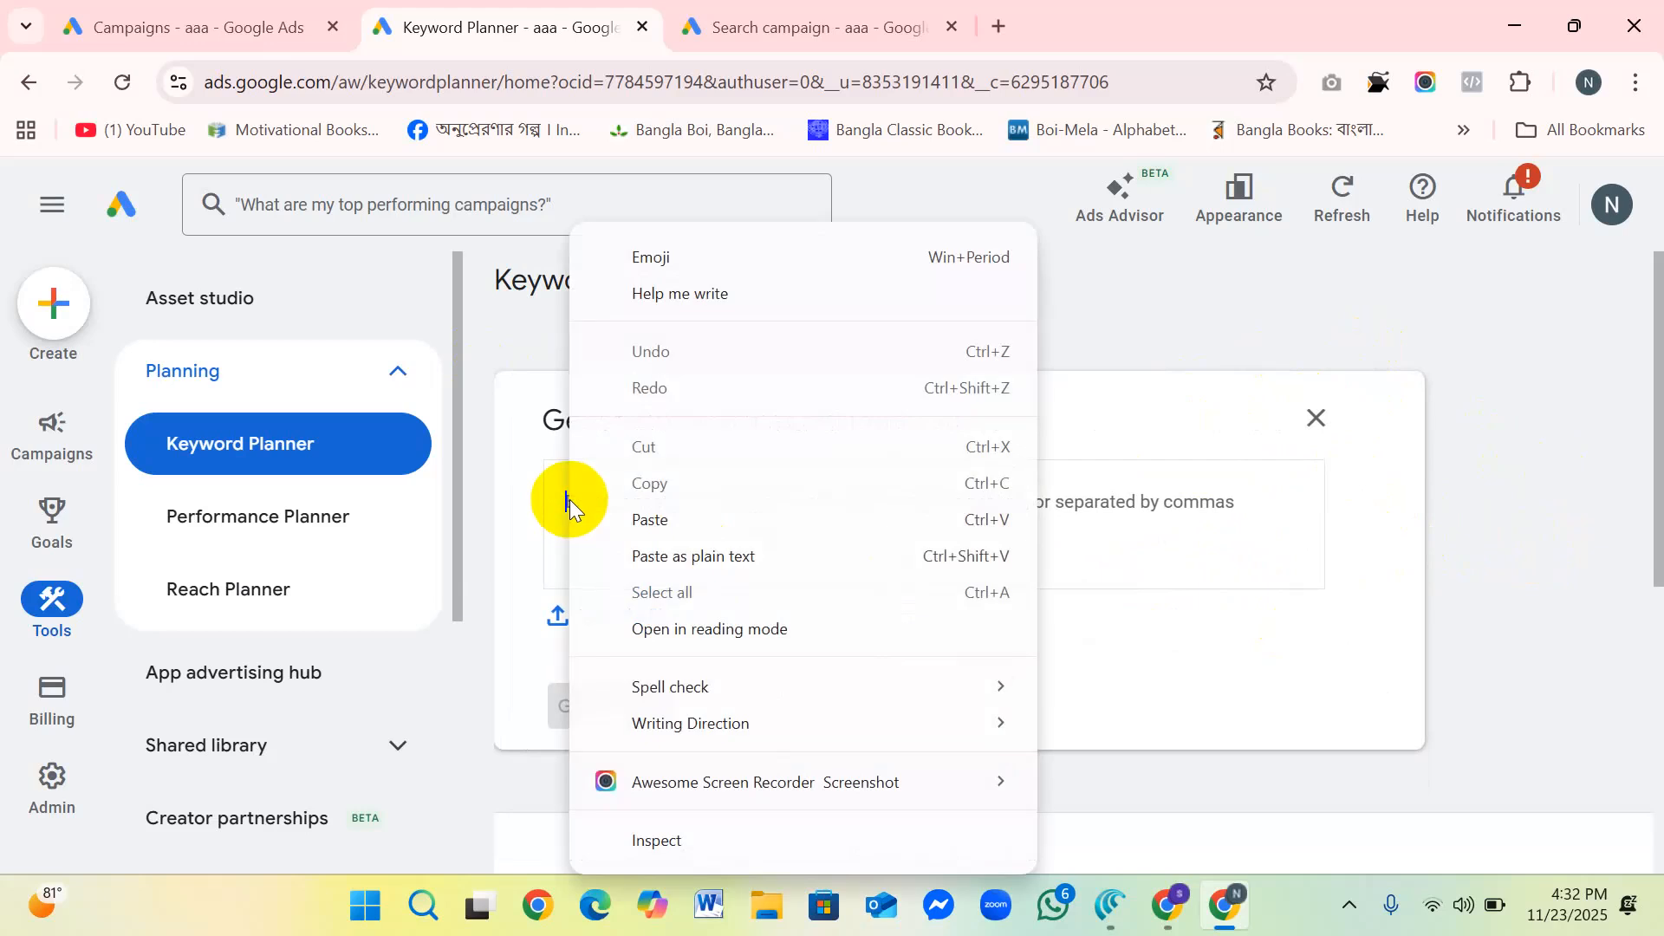
left_click(672, 518)
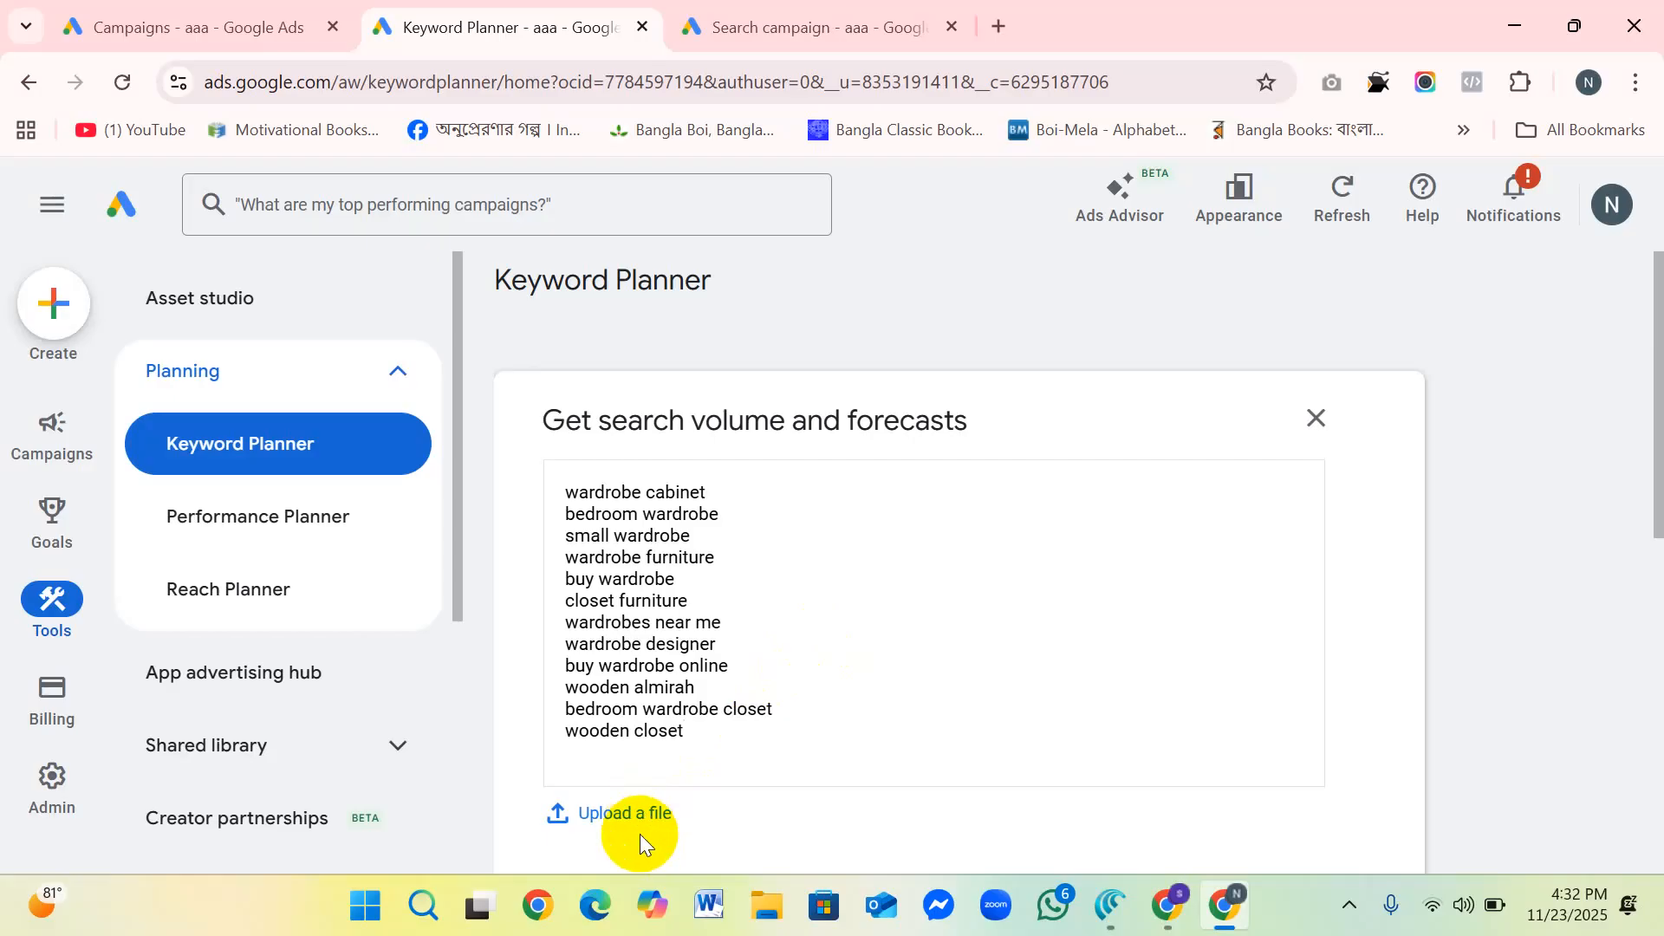
scroll(969, 584, "down", 3)
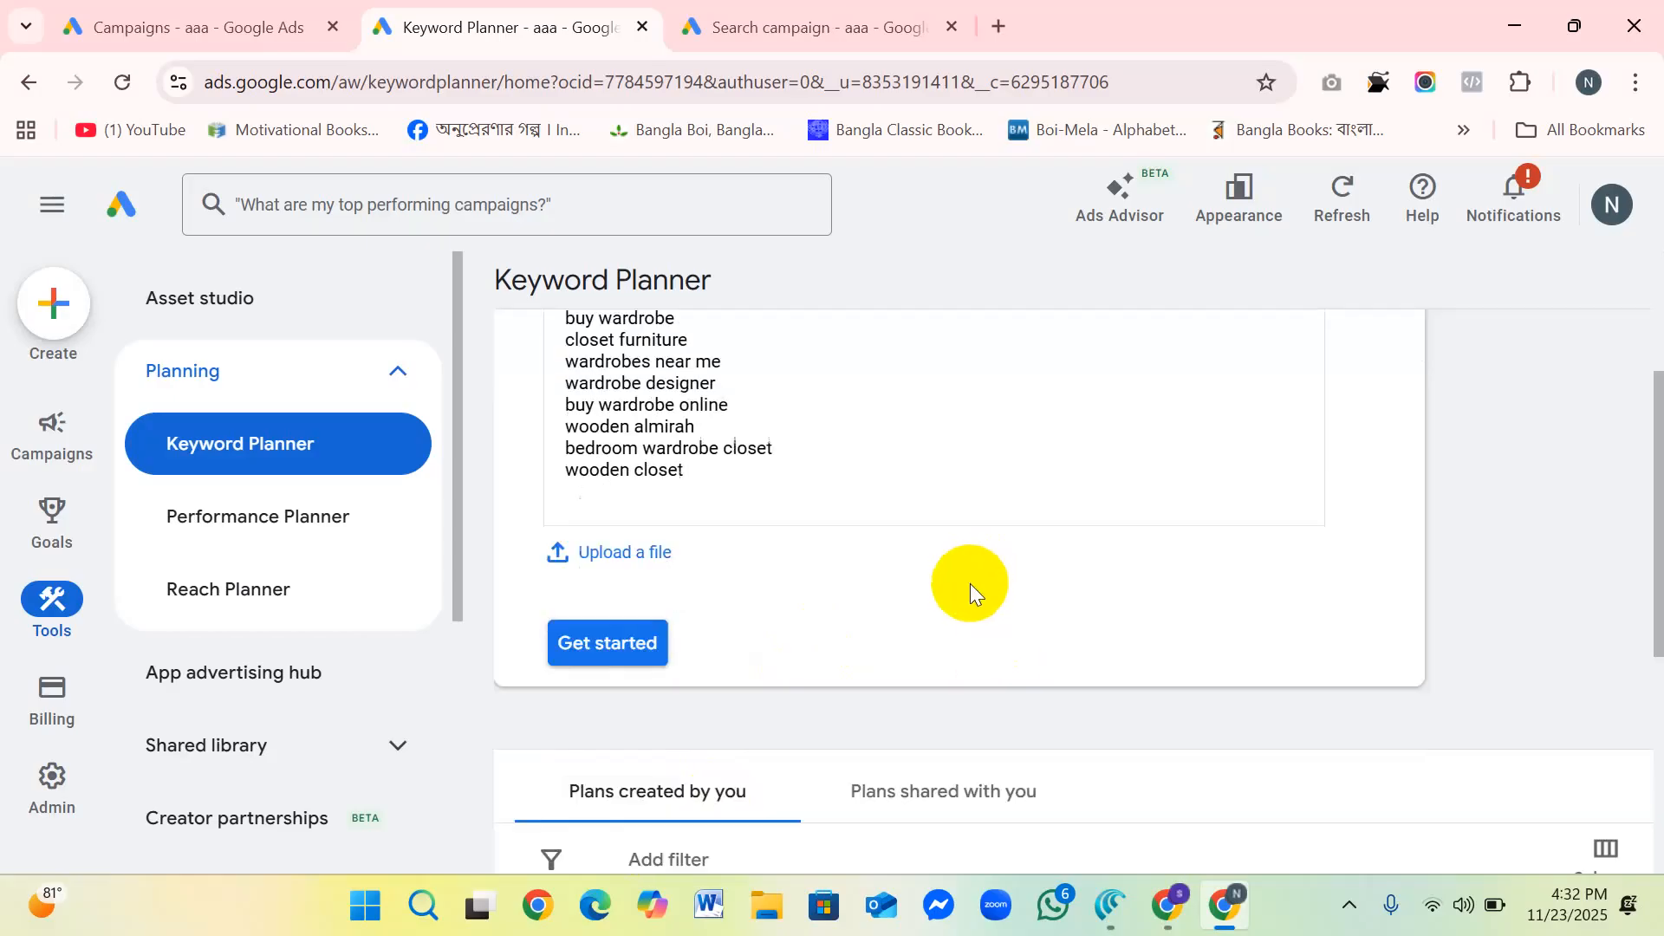
left_click(606, 642)
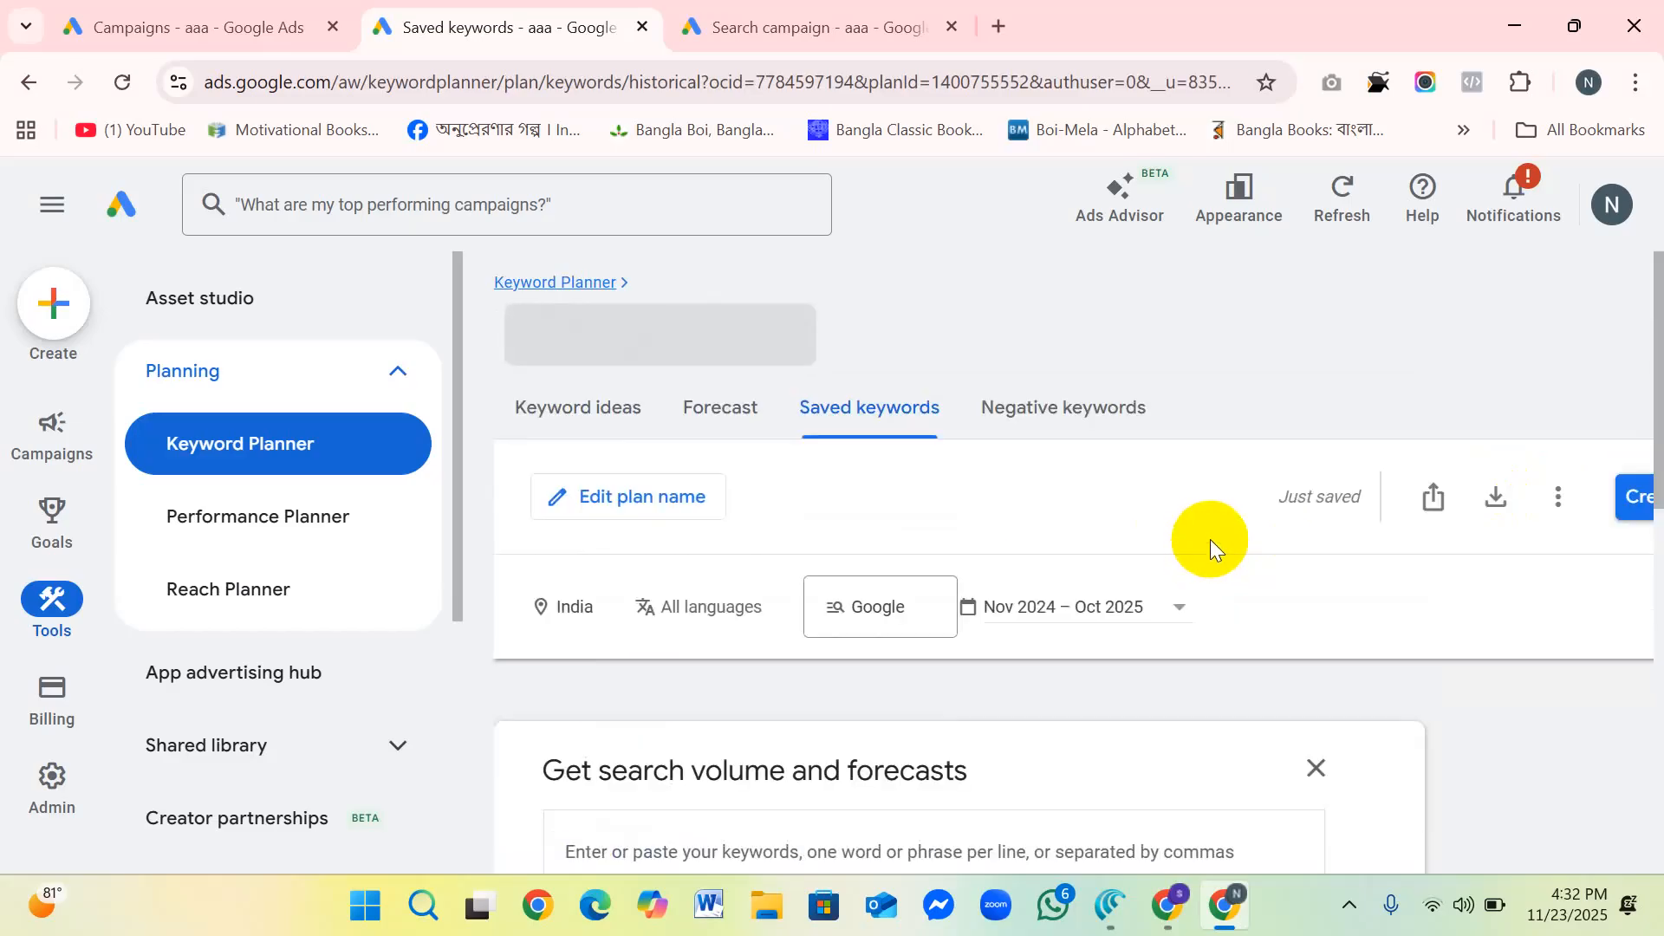
scroll(1209, 537, "down", 5)
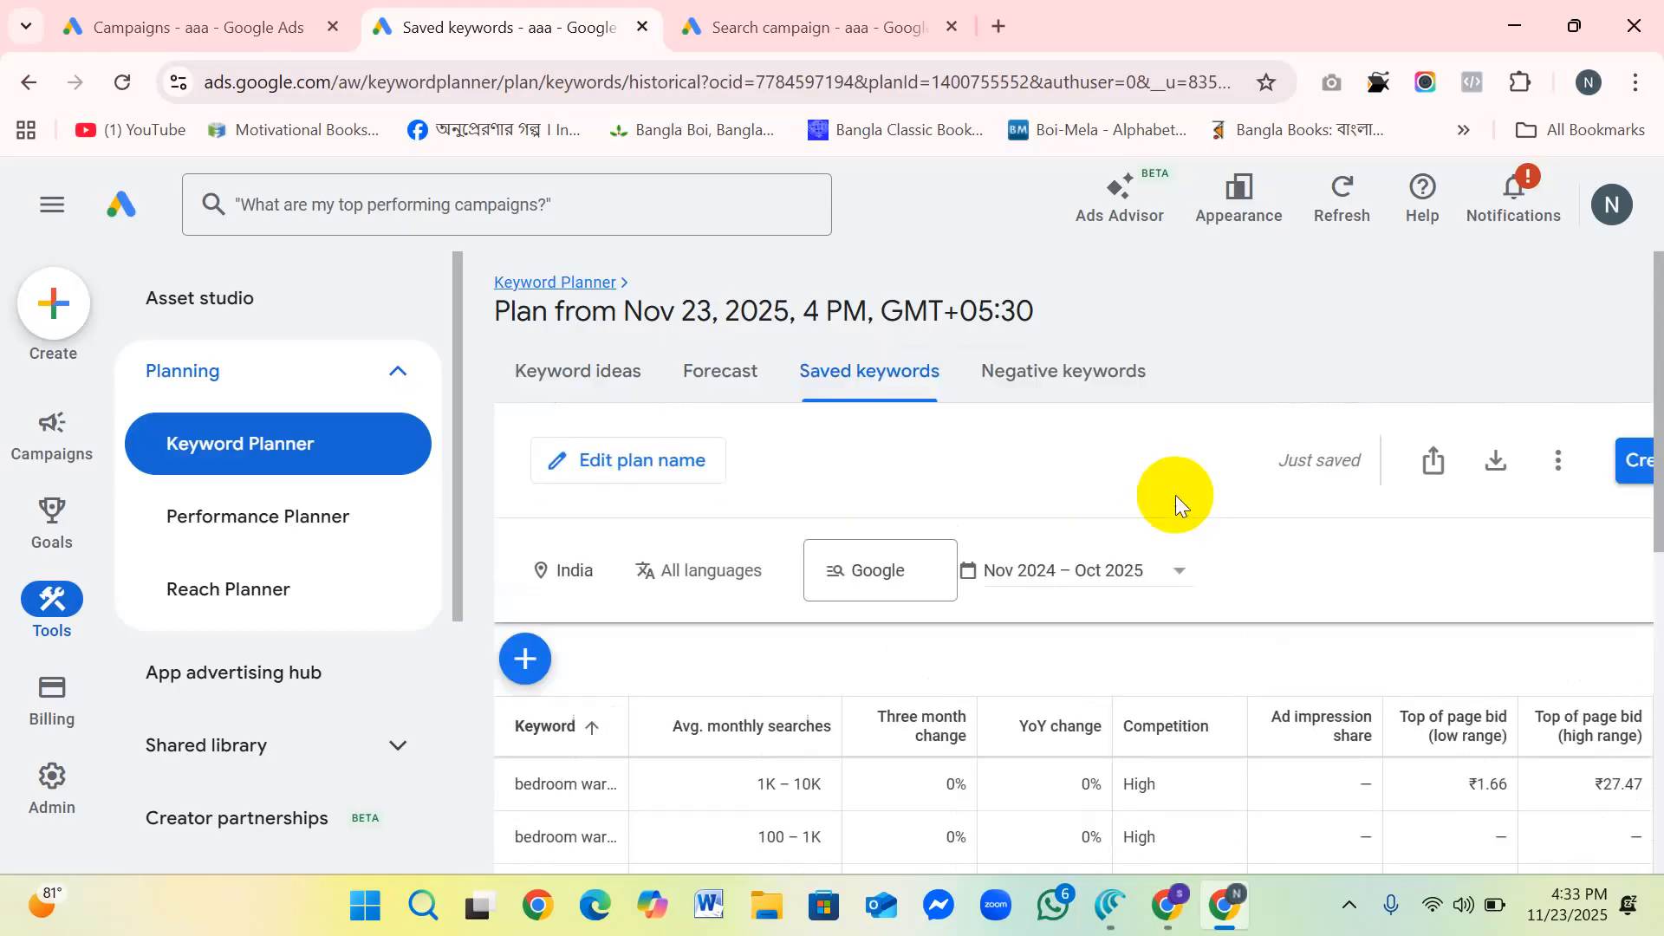
Step: Rename the plan as research-wordop and save the name
left_click(639, 460)
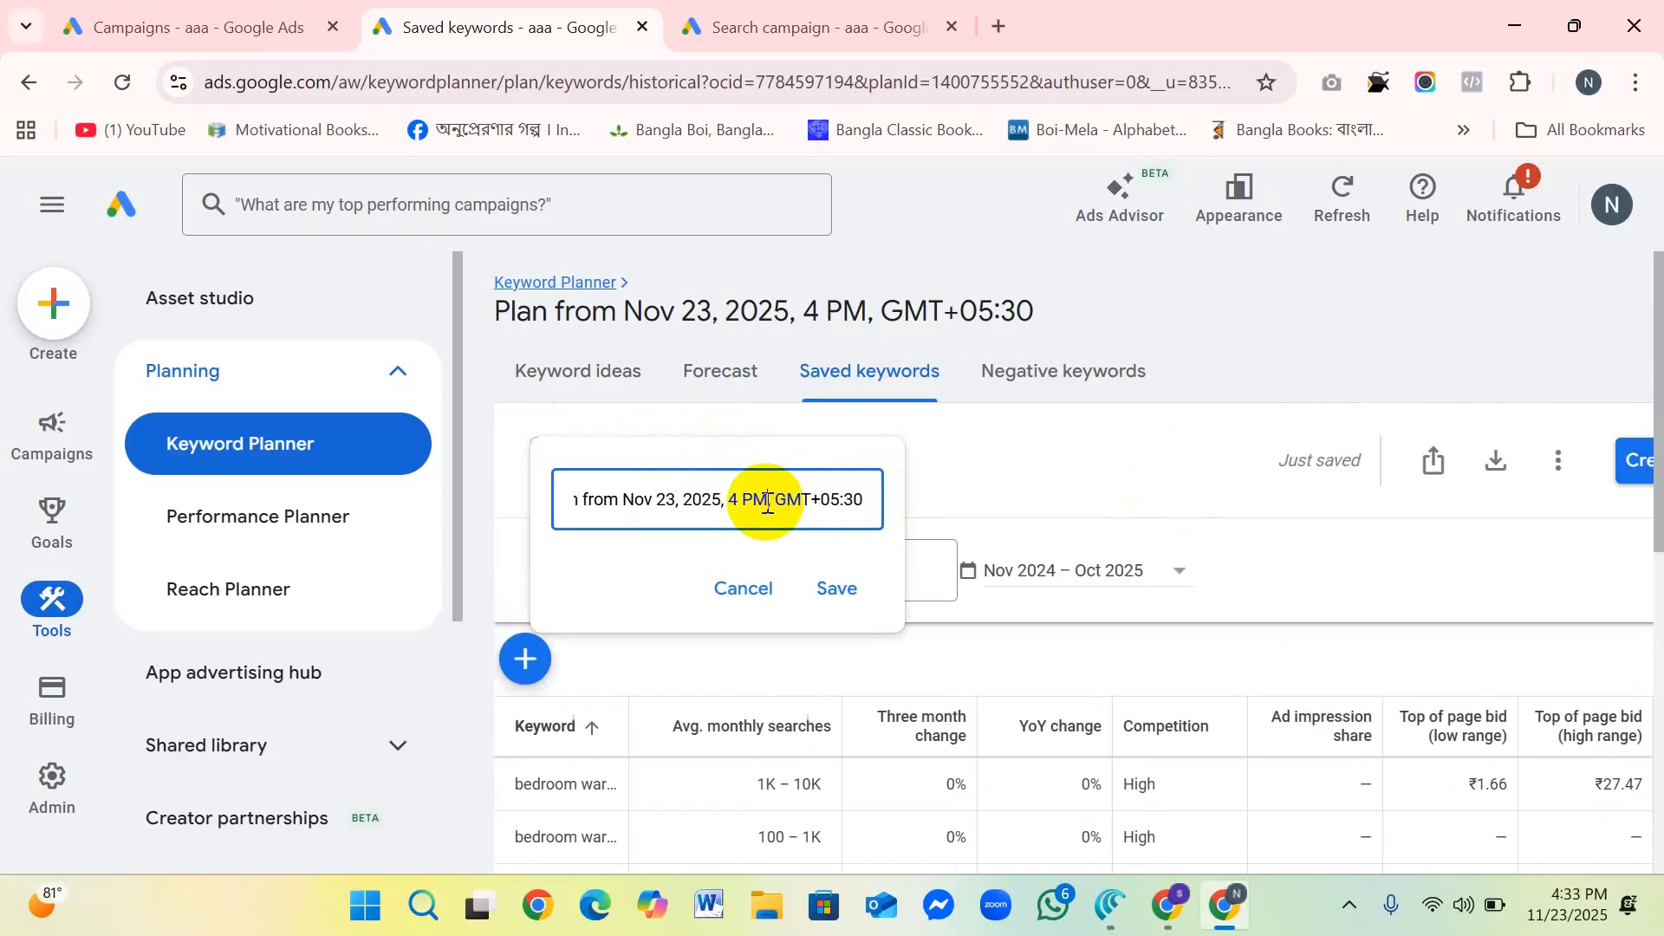
key("ctrl+a")
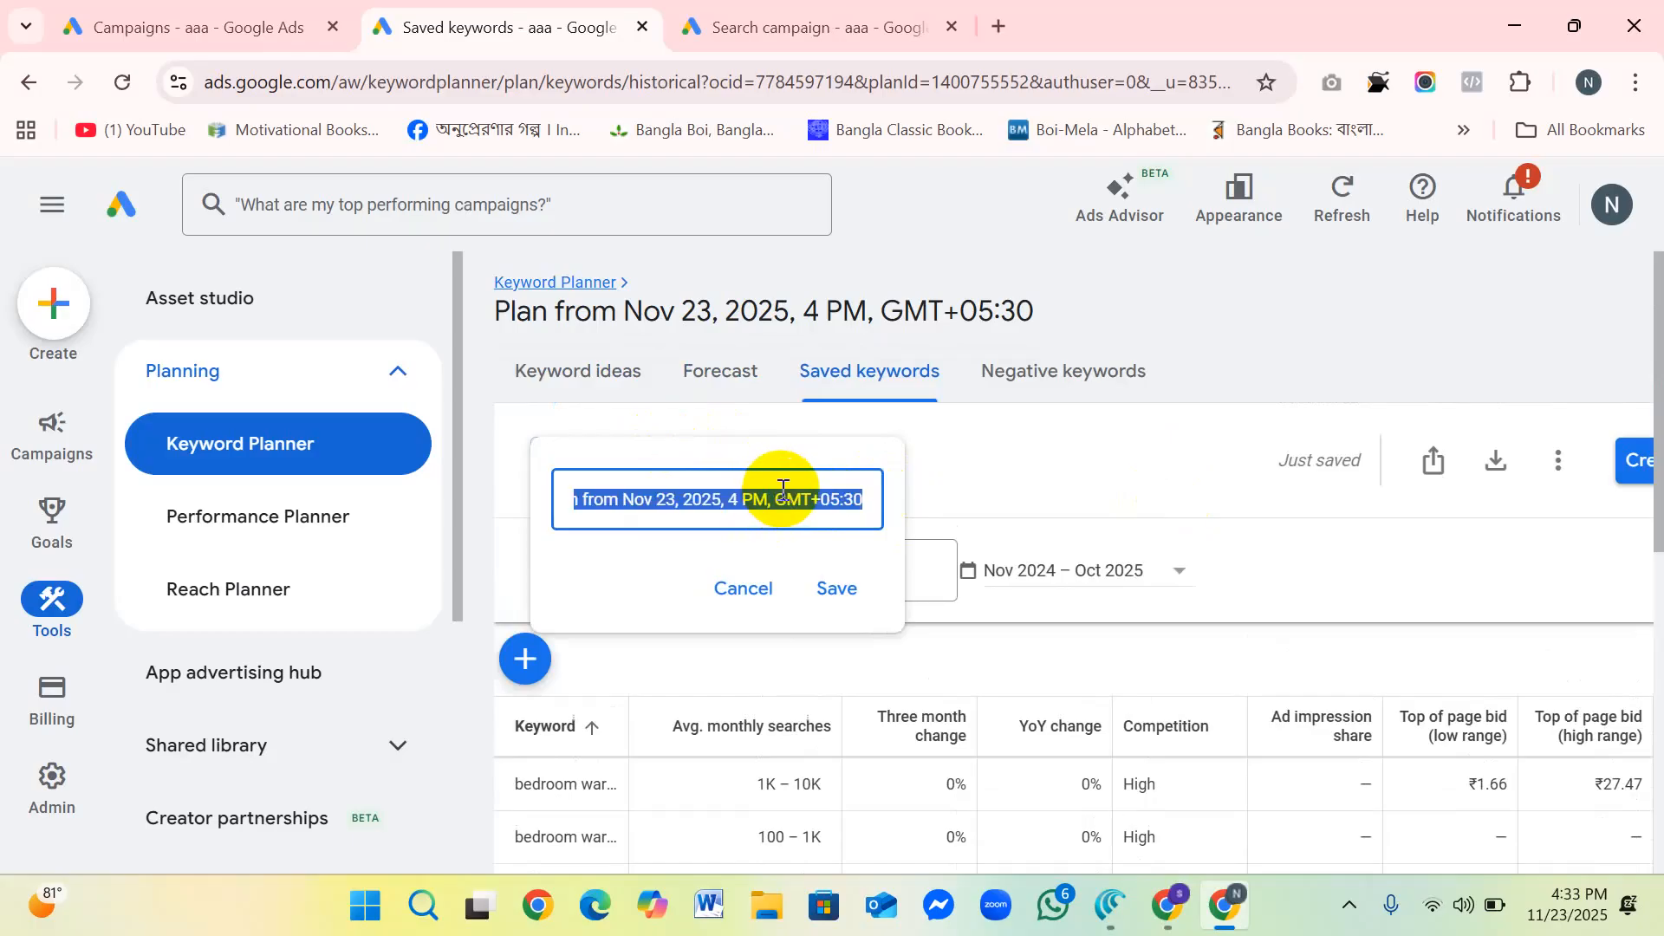
type("rese")
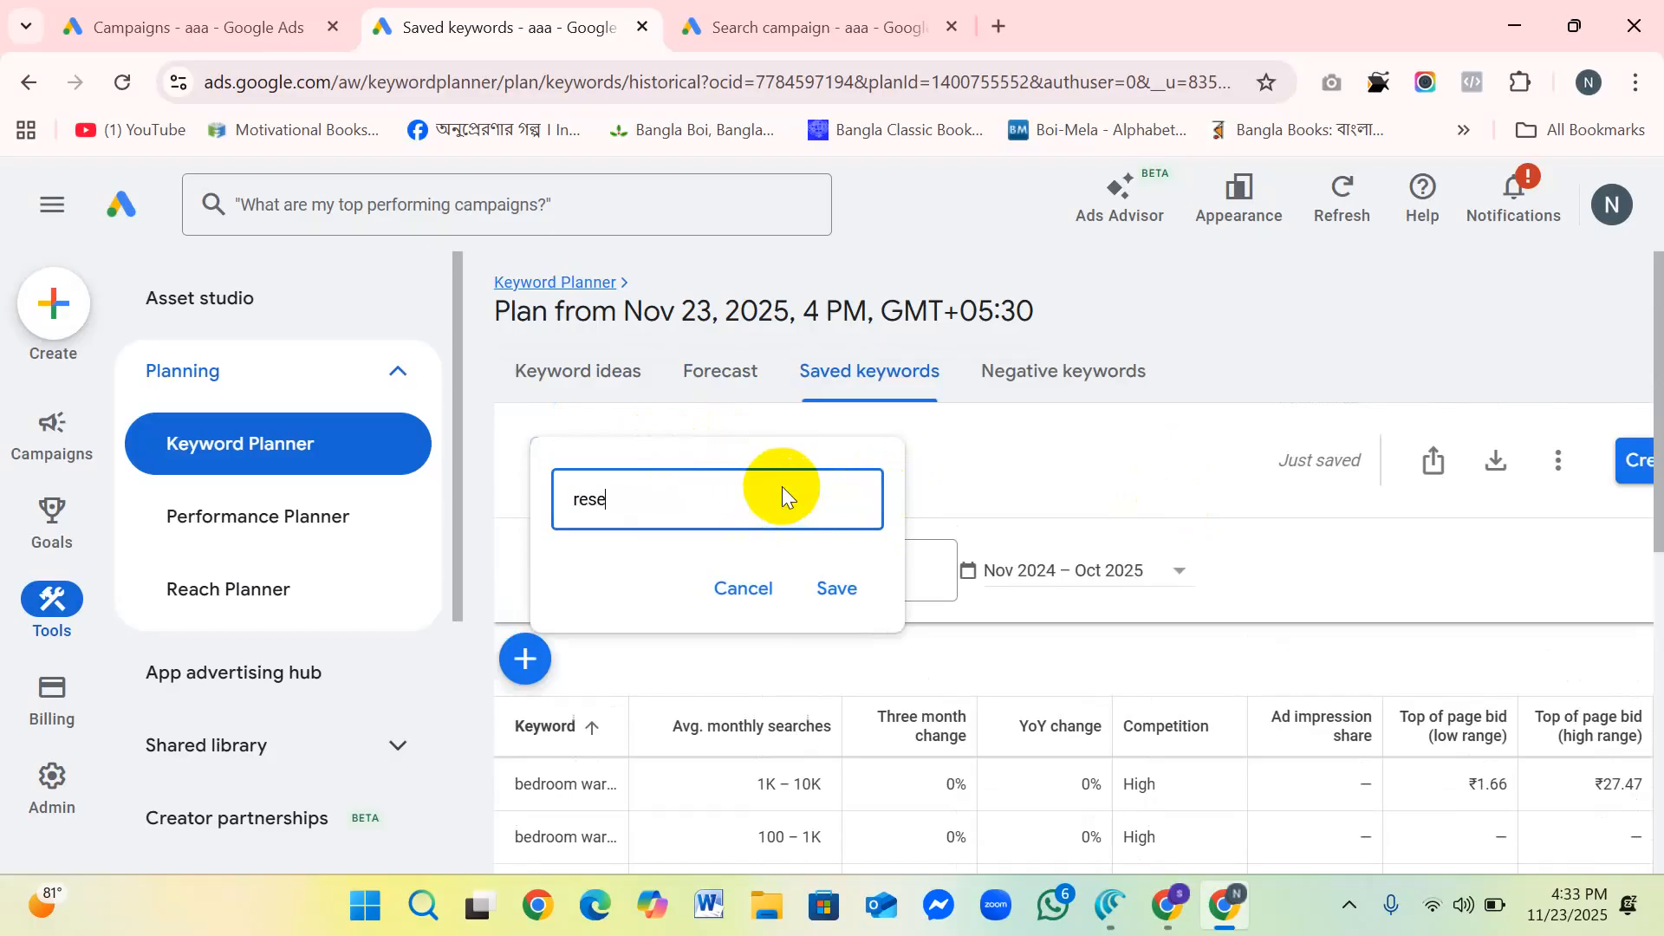
type("arch-wordop")
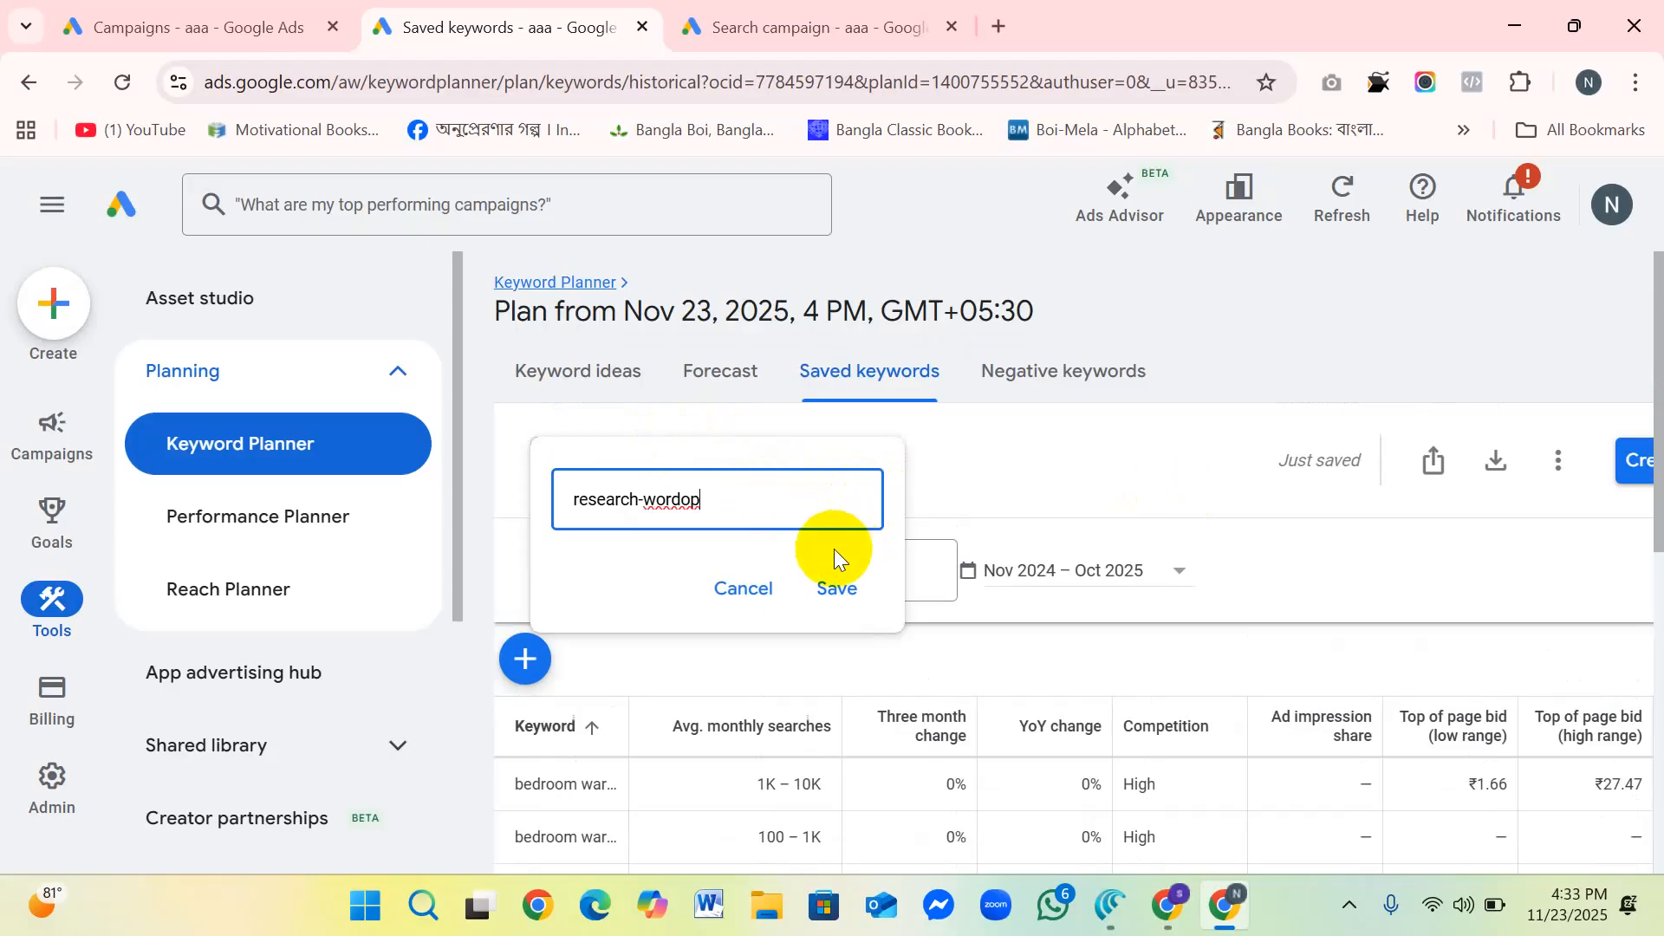
left_click(834, 585)
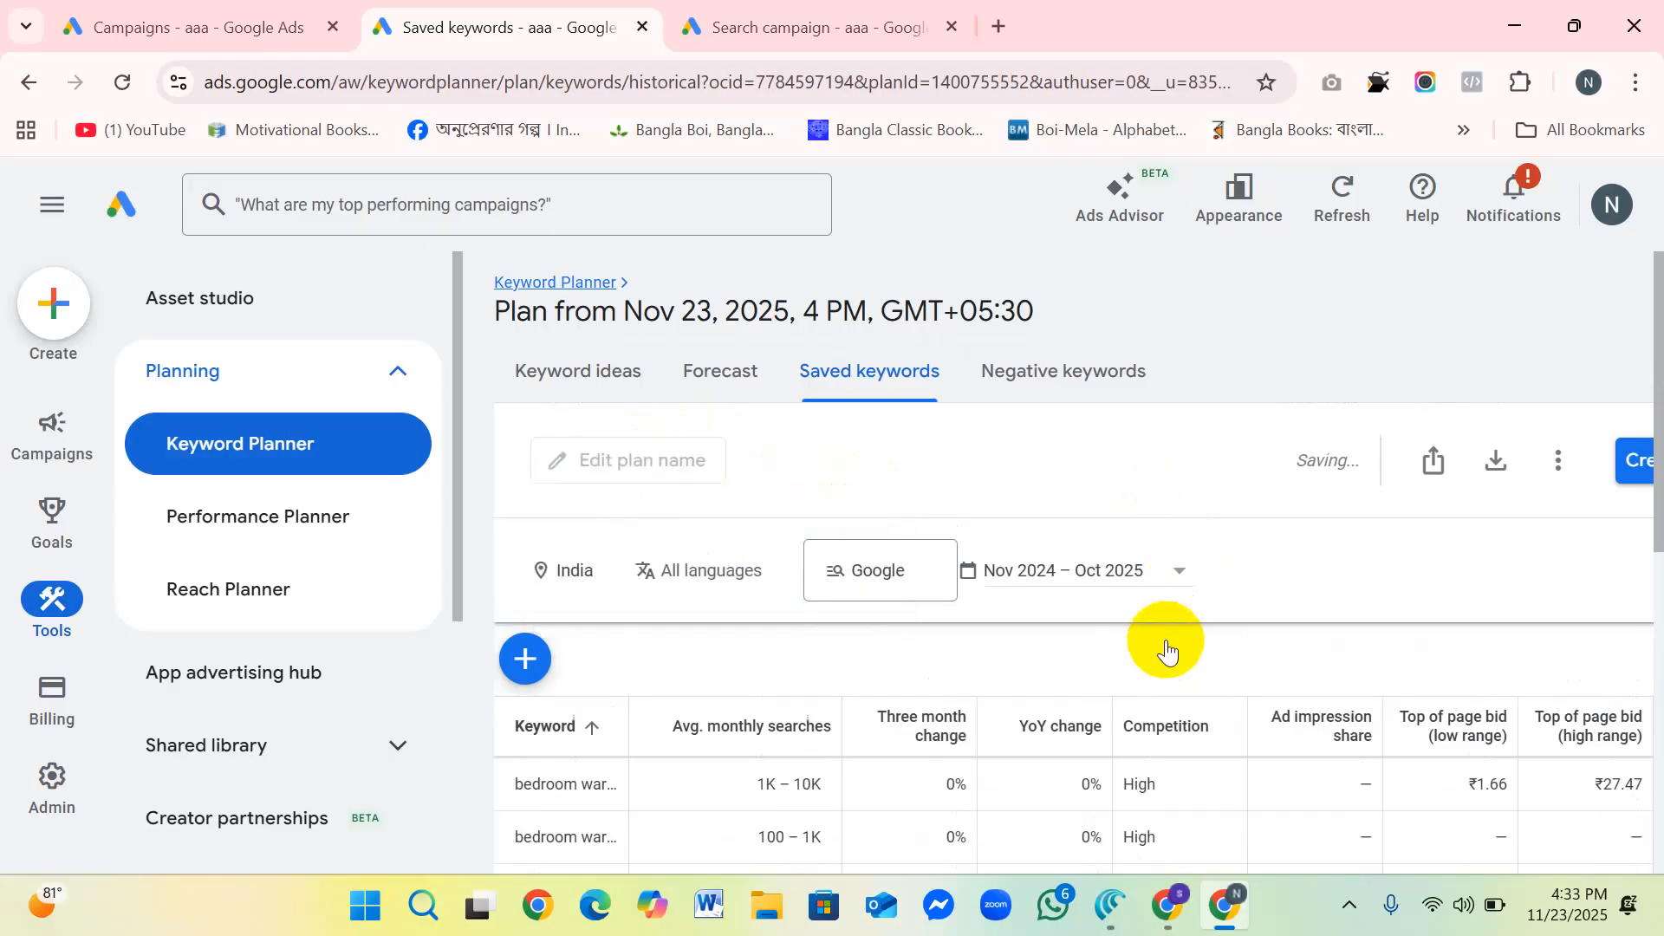
Step: Review the plan's saved keywords with their average monthly searches, competition and top of page bids
scroll(1167, 643, "down", 5)
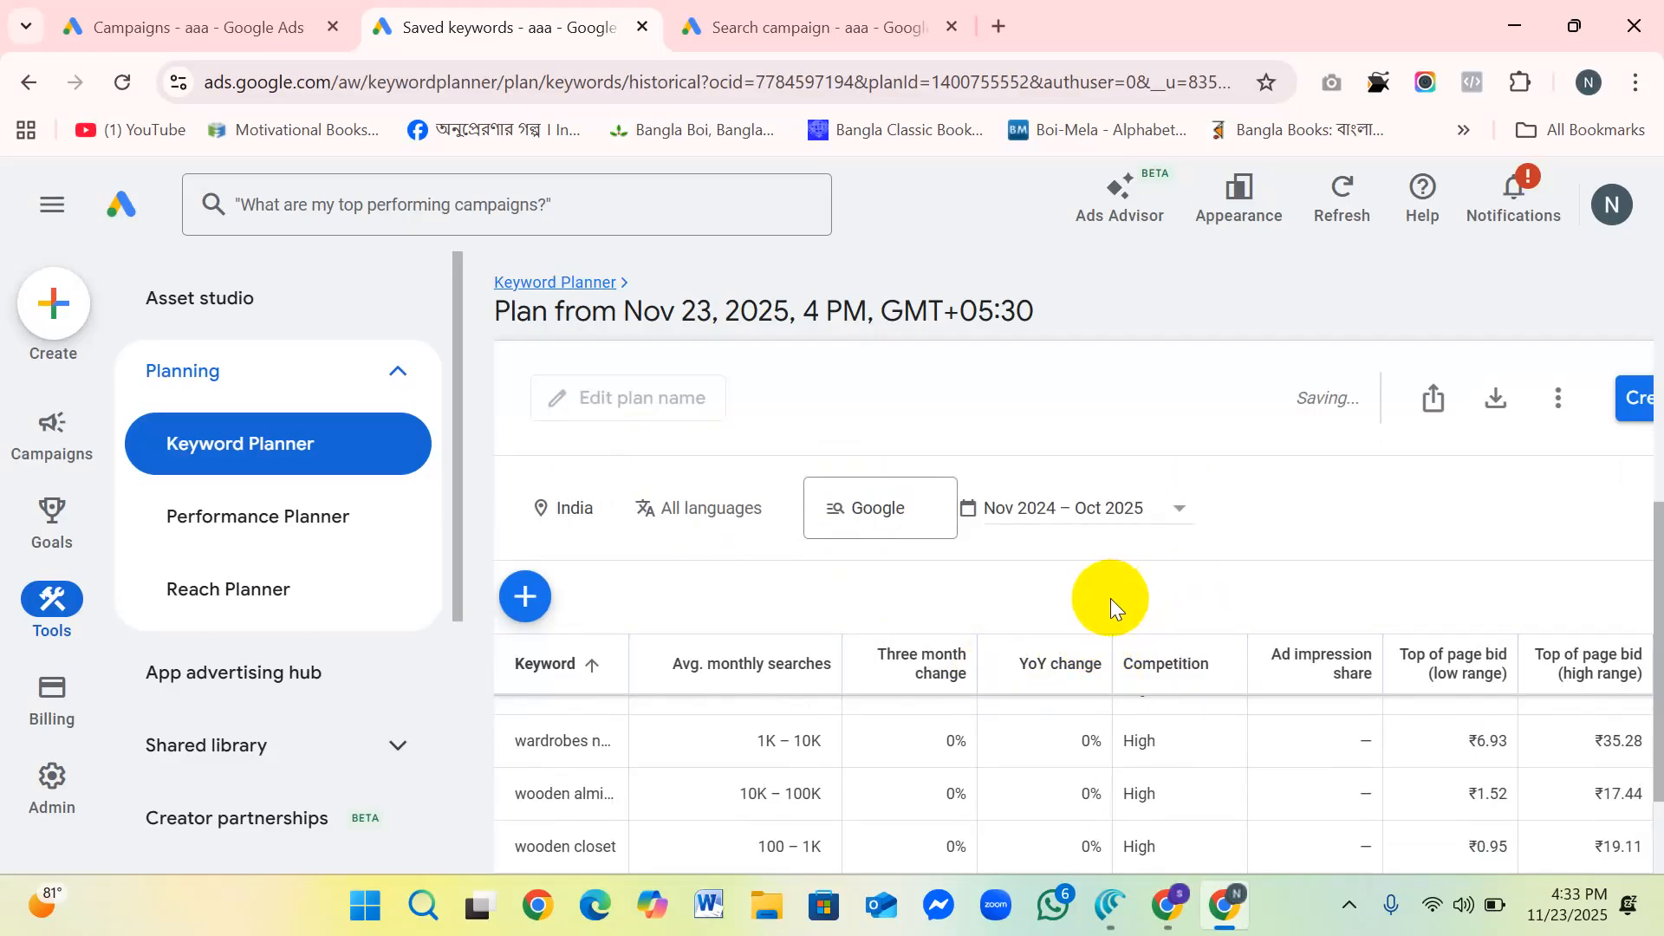
scroll(1116, 598, "down", 2)
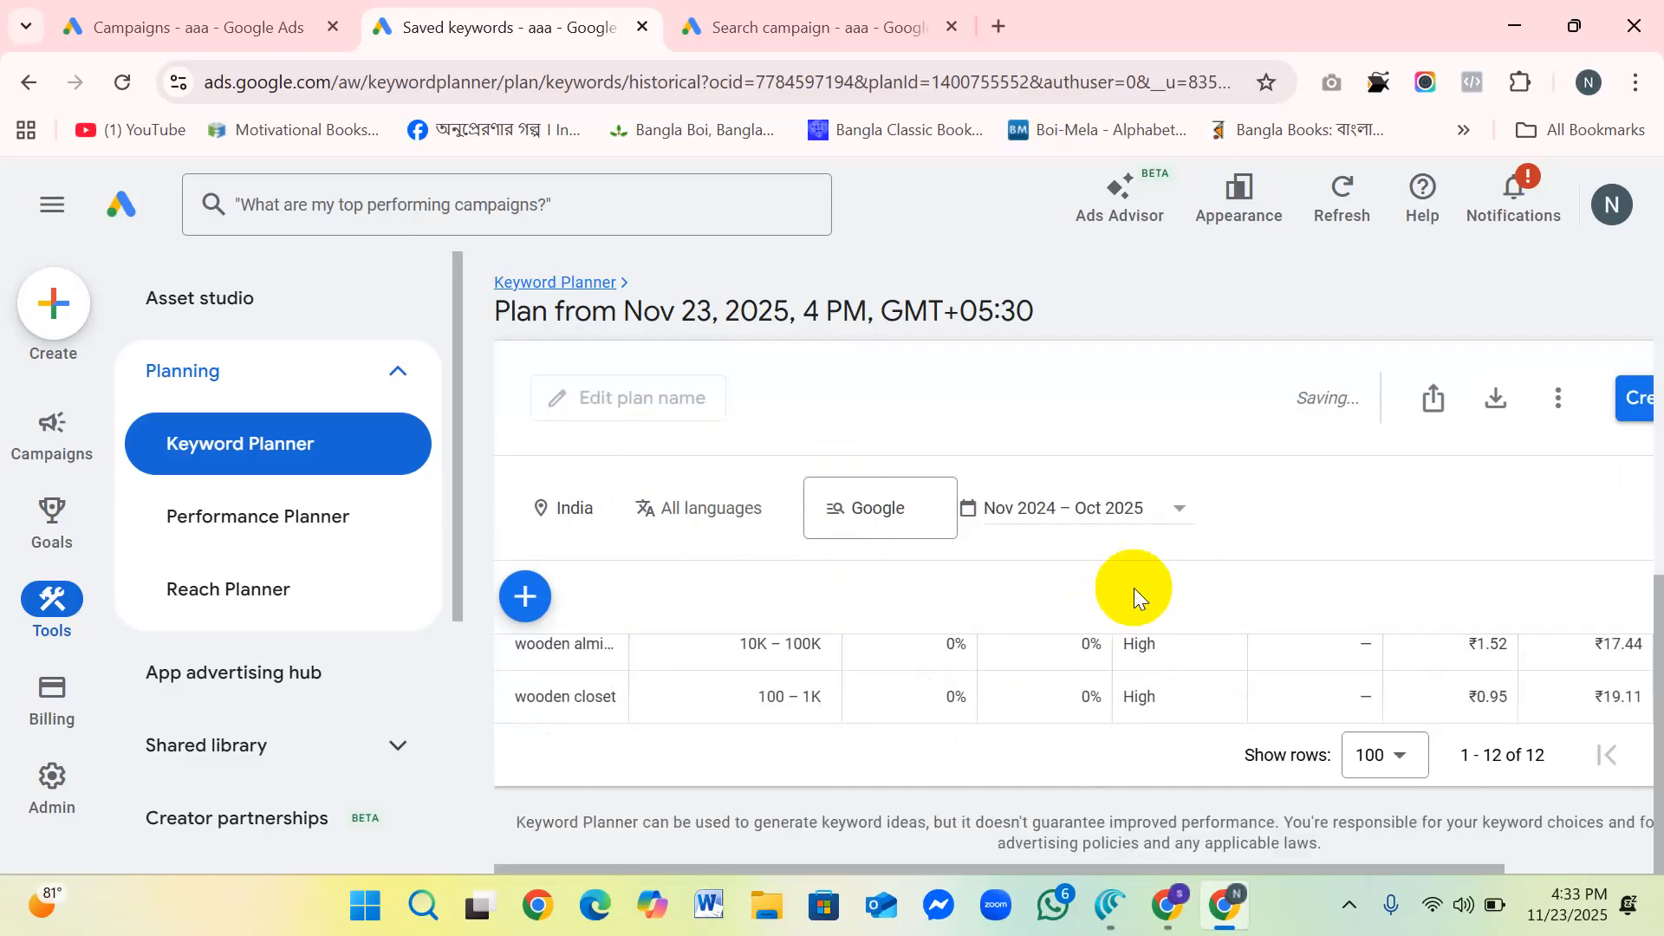
scroll(1123, 590, "up", 2)
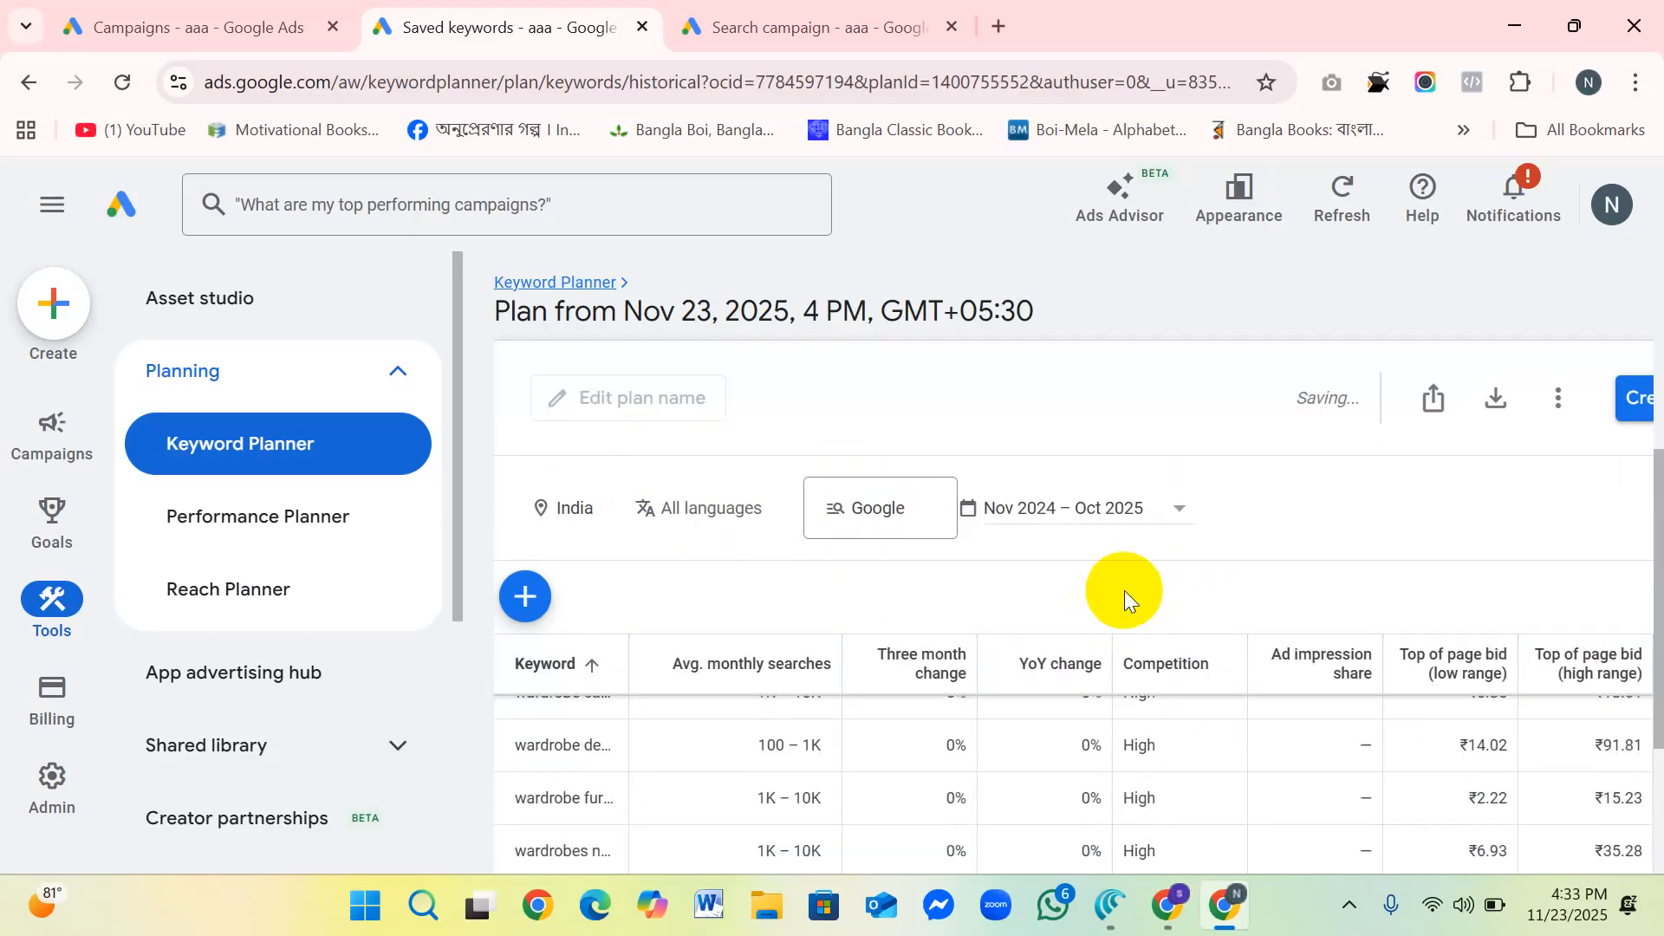
scroll(1124, 590, "down", 2)
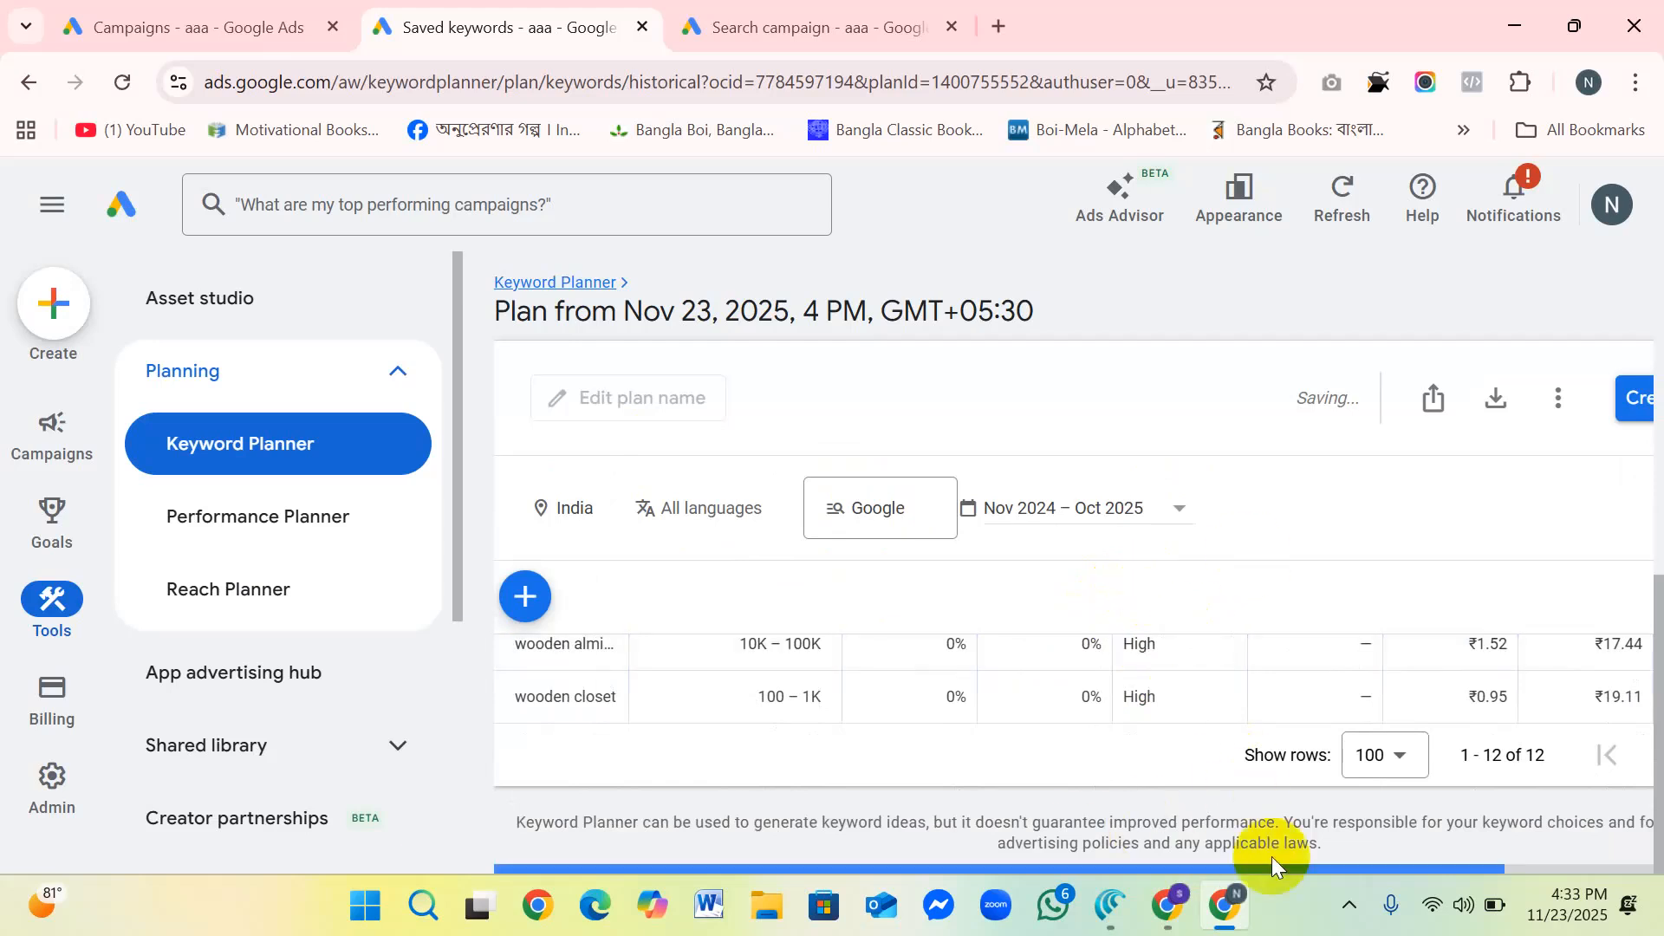
Step: Try to create a campaign from the plan with the campaign name and EU political ads answer left blank, and cancel it
left_click_drag(1395, 860, 1583, 851)
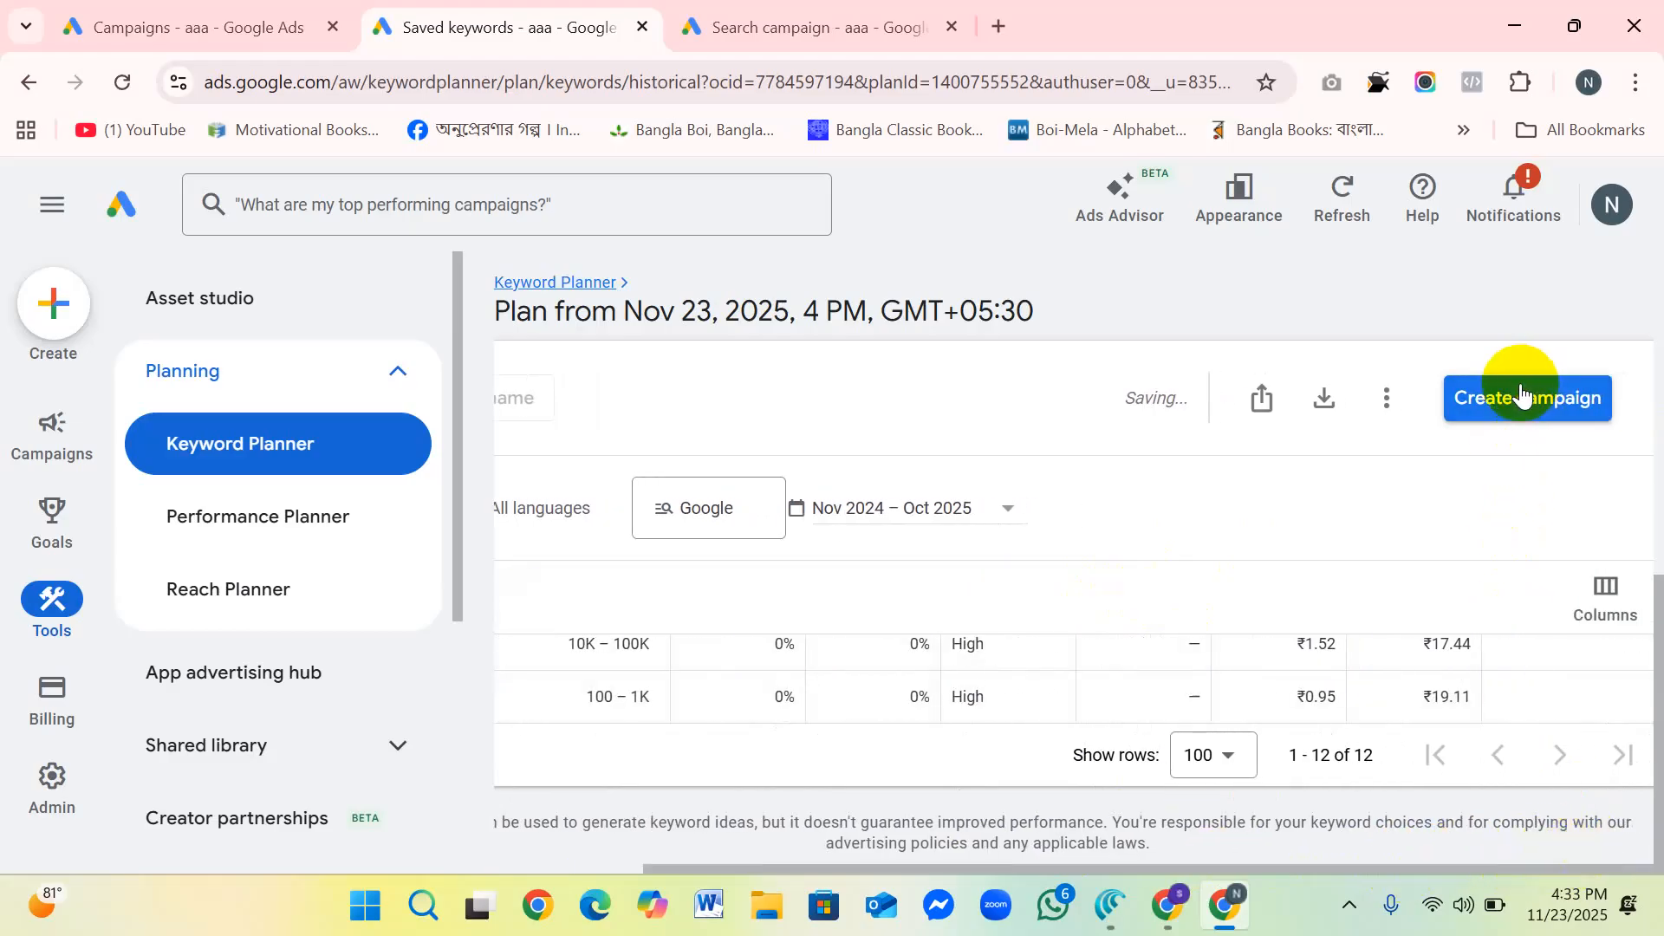
left_click(1551, 405)
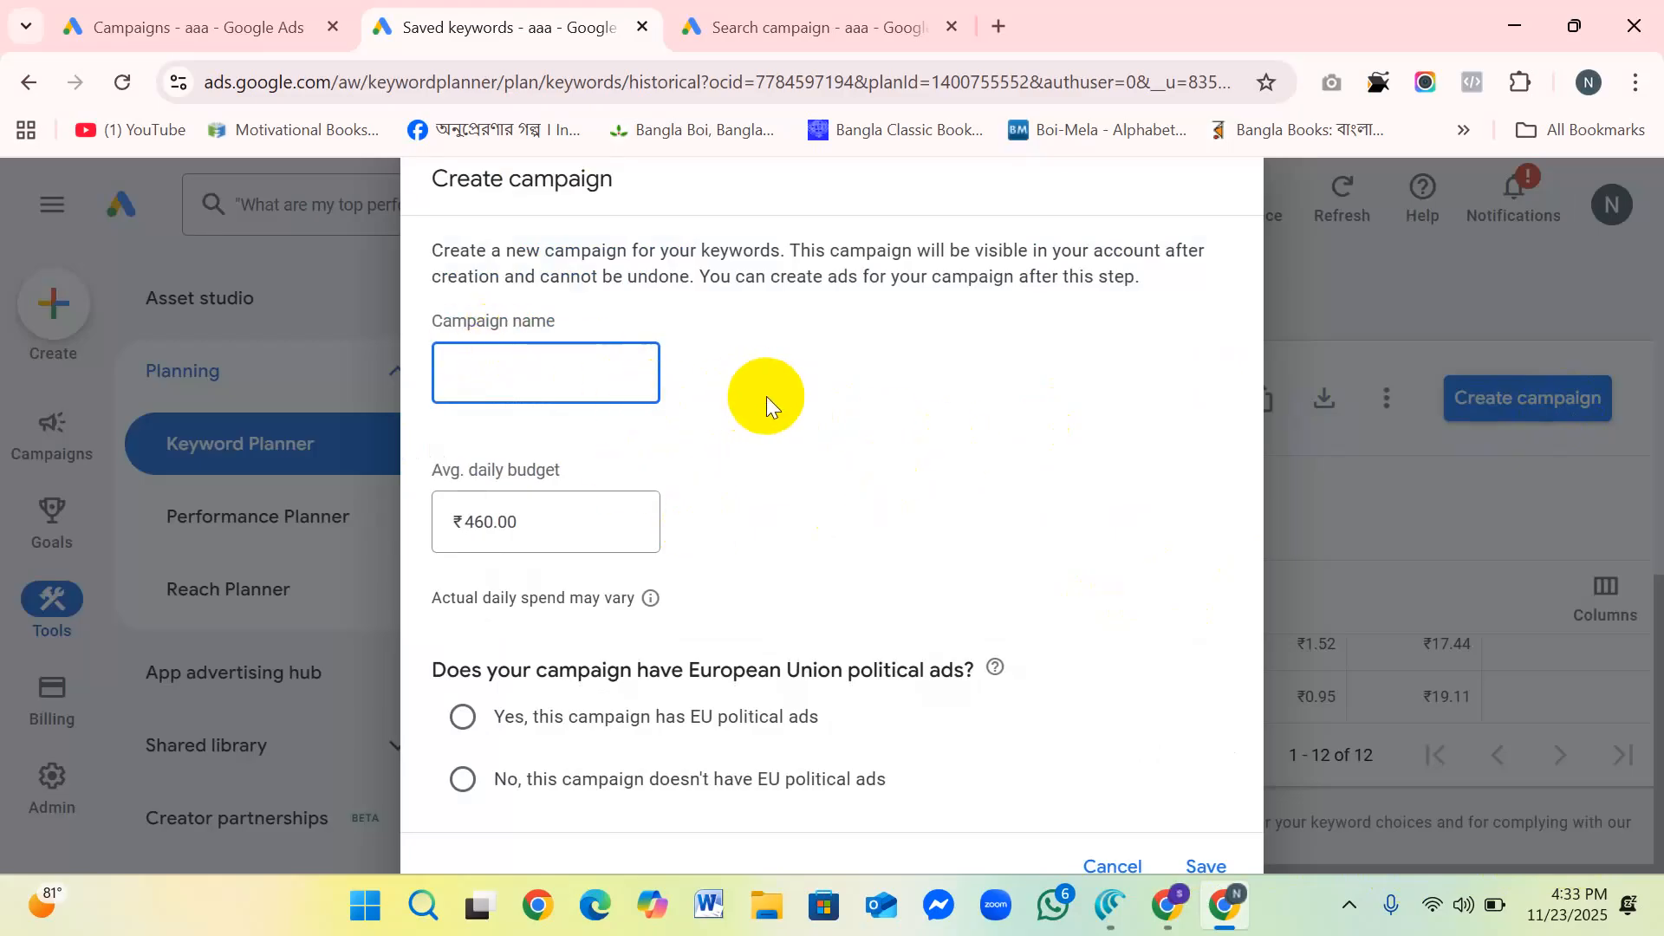
left_click(1362, 502)
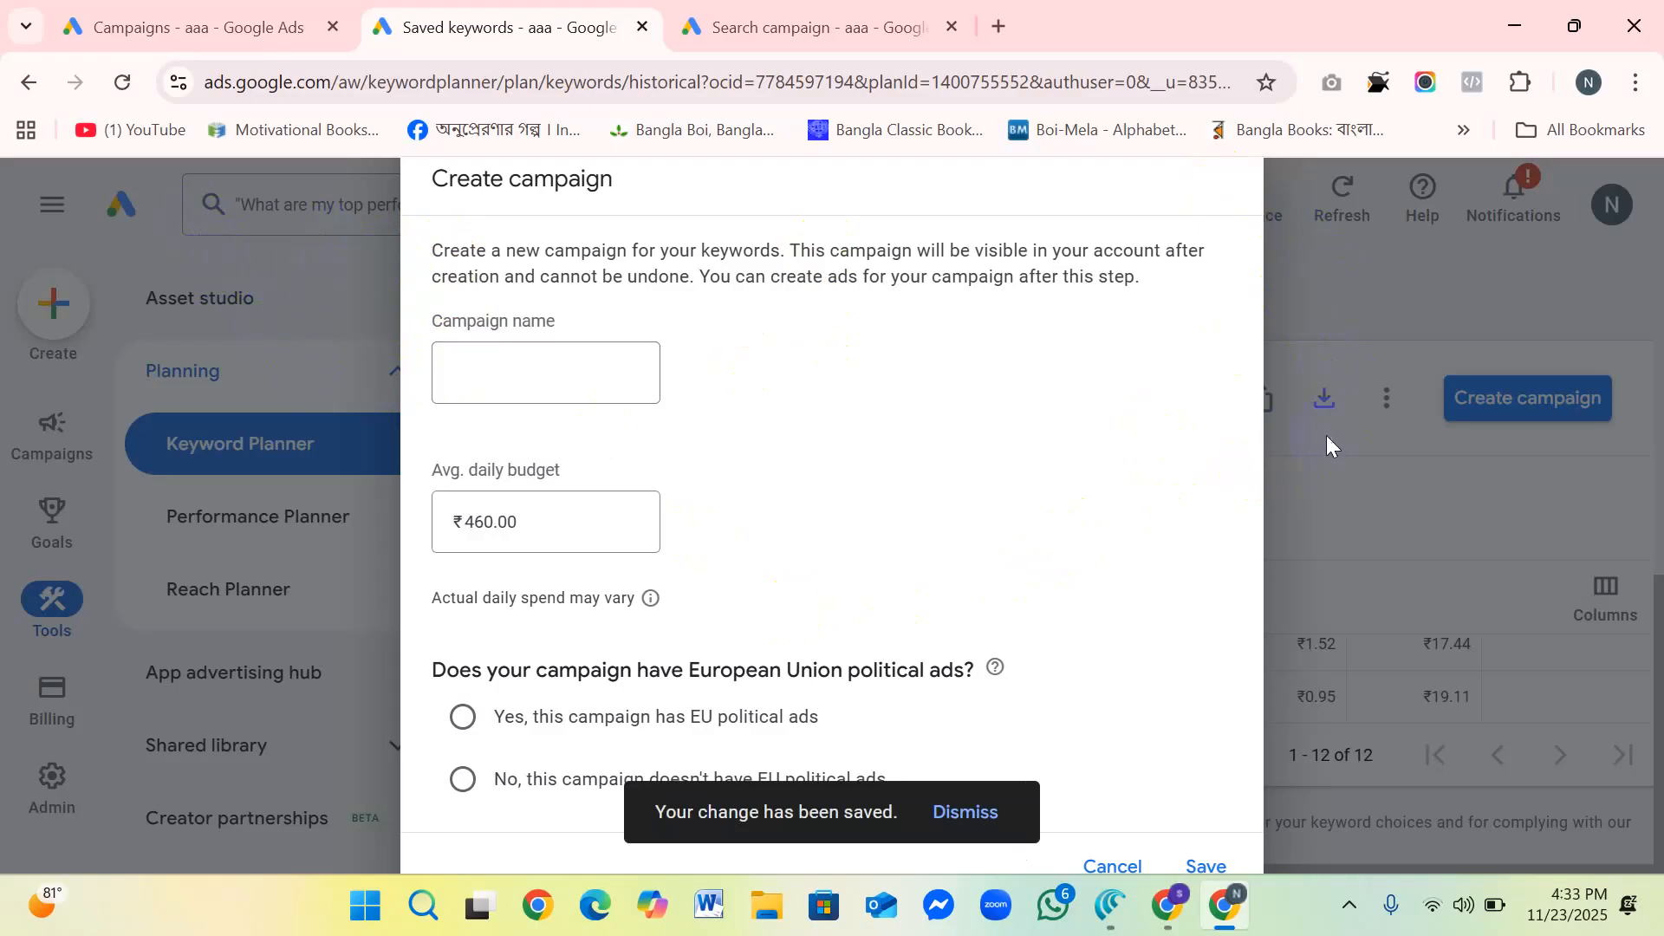
left_click(1230, 867)
left_click(499, 341)
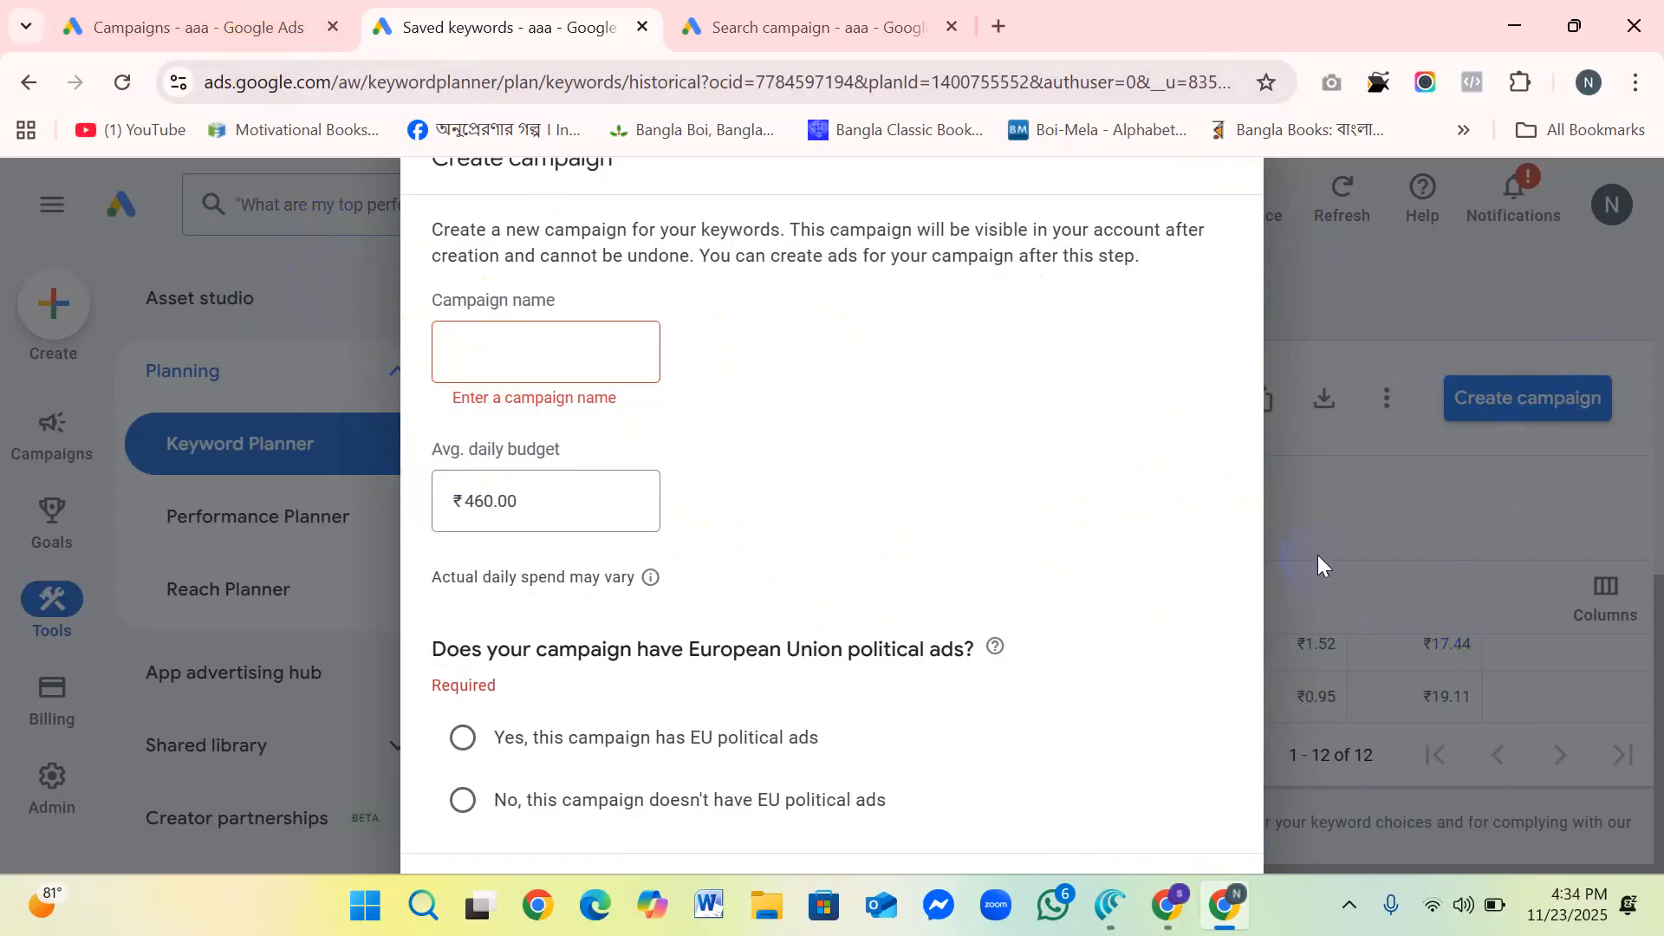
key("ctrl+minus")
key("ctrl+minus")
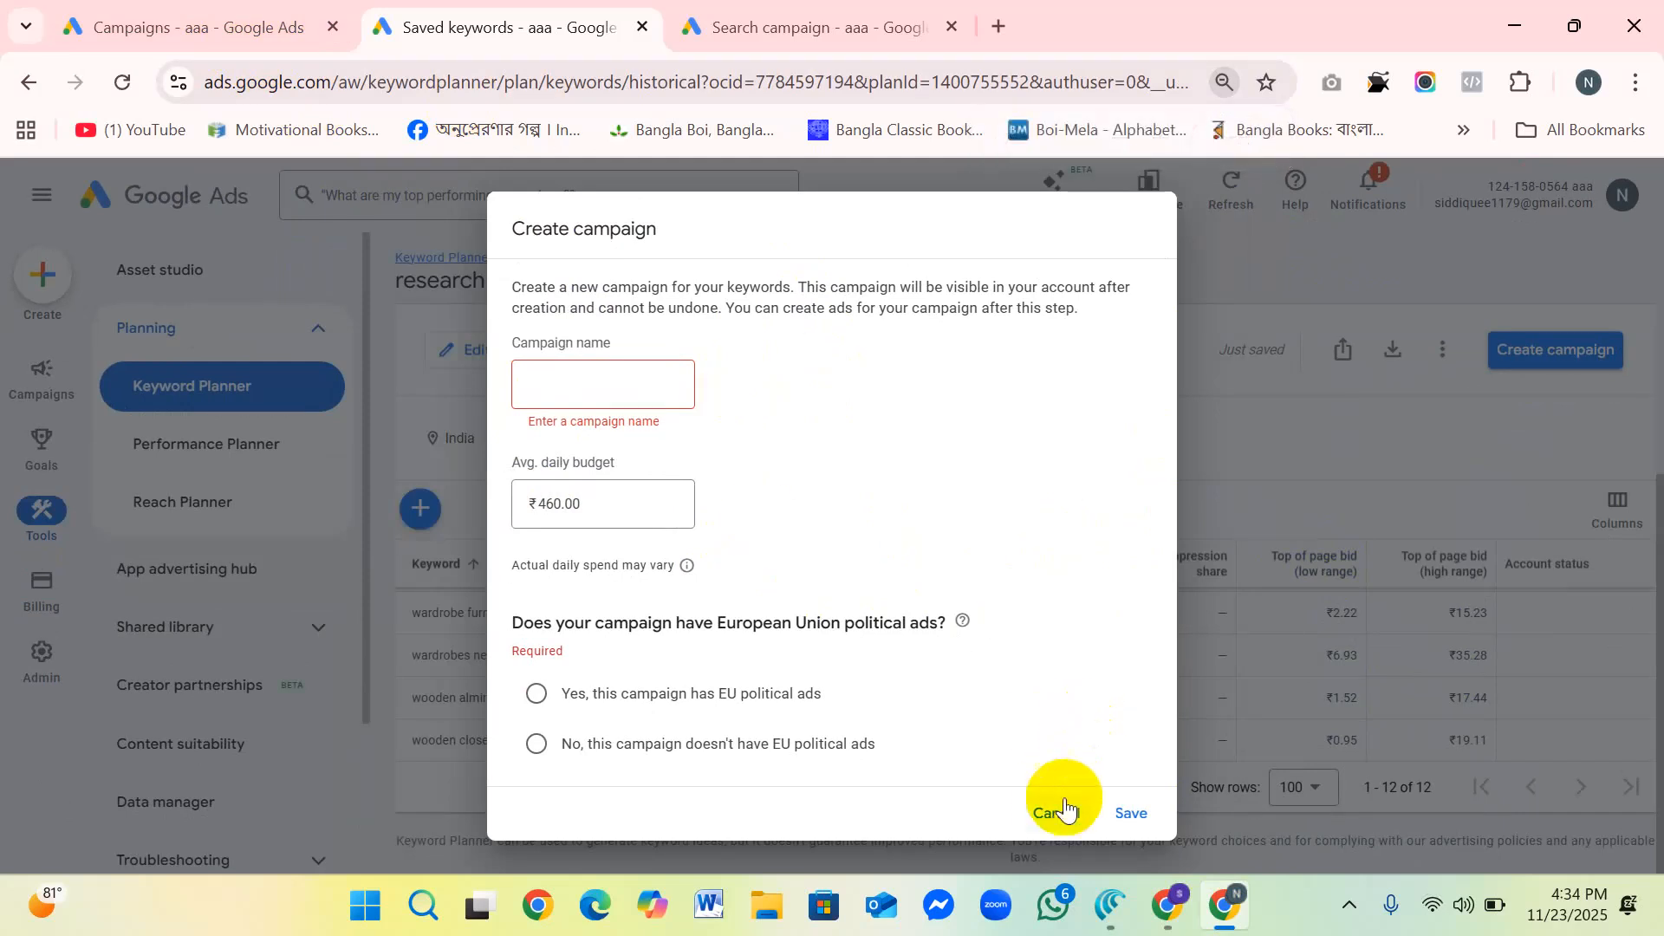
left_click(1055, 813)
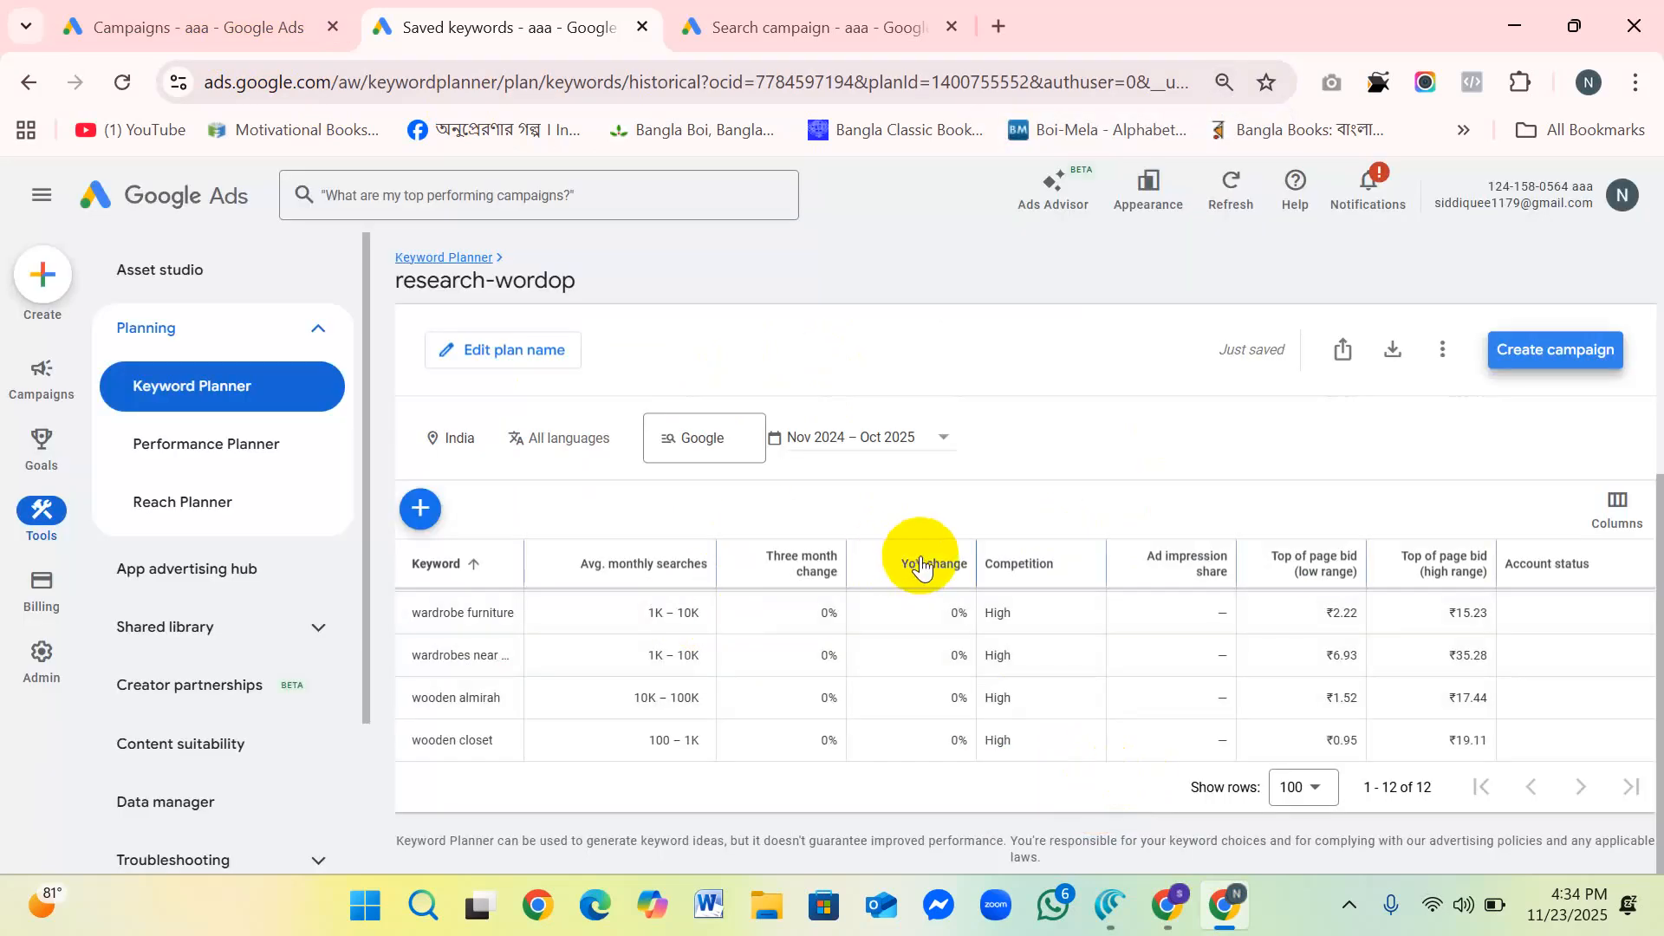
mouse_move(830, 598)
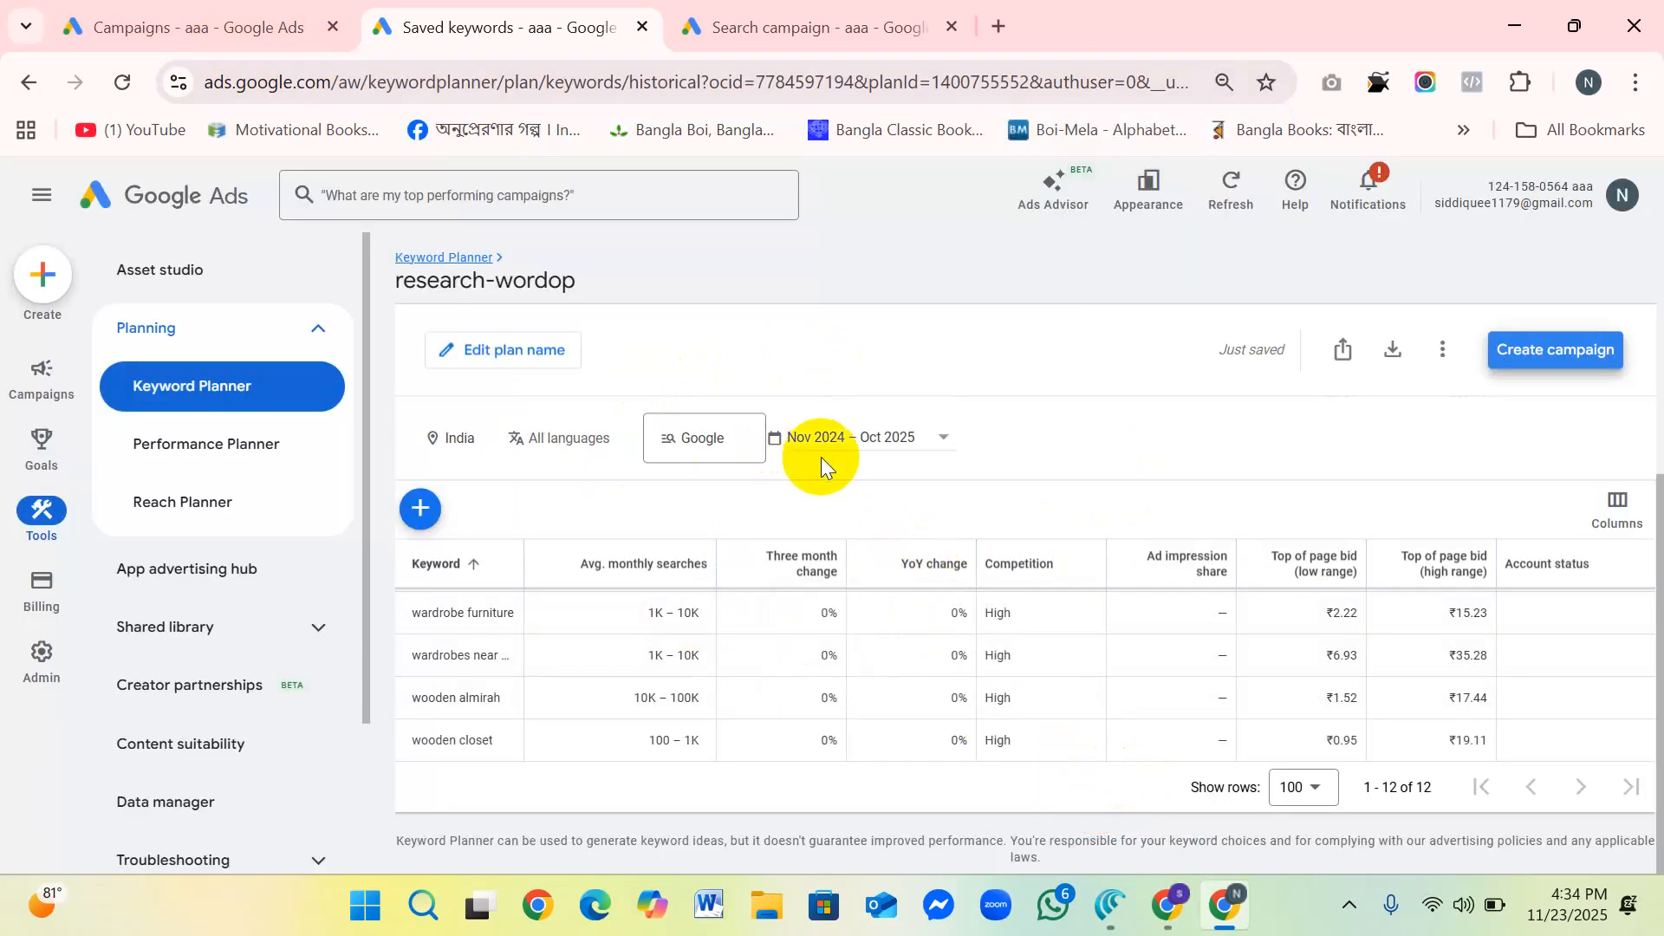
key("ctrl+plus")
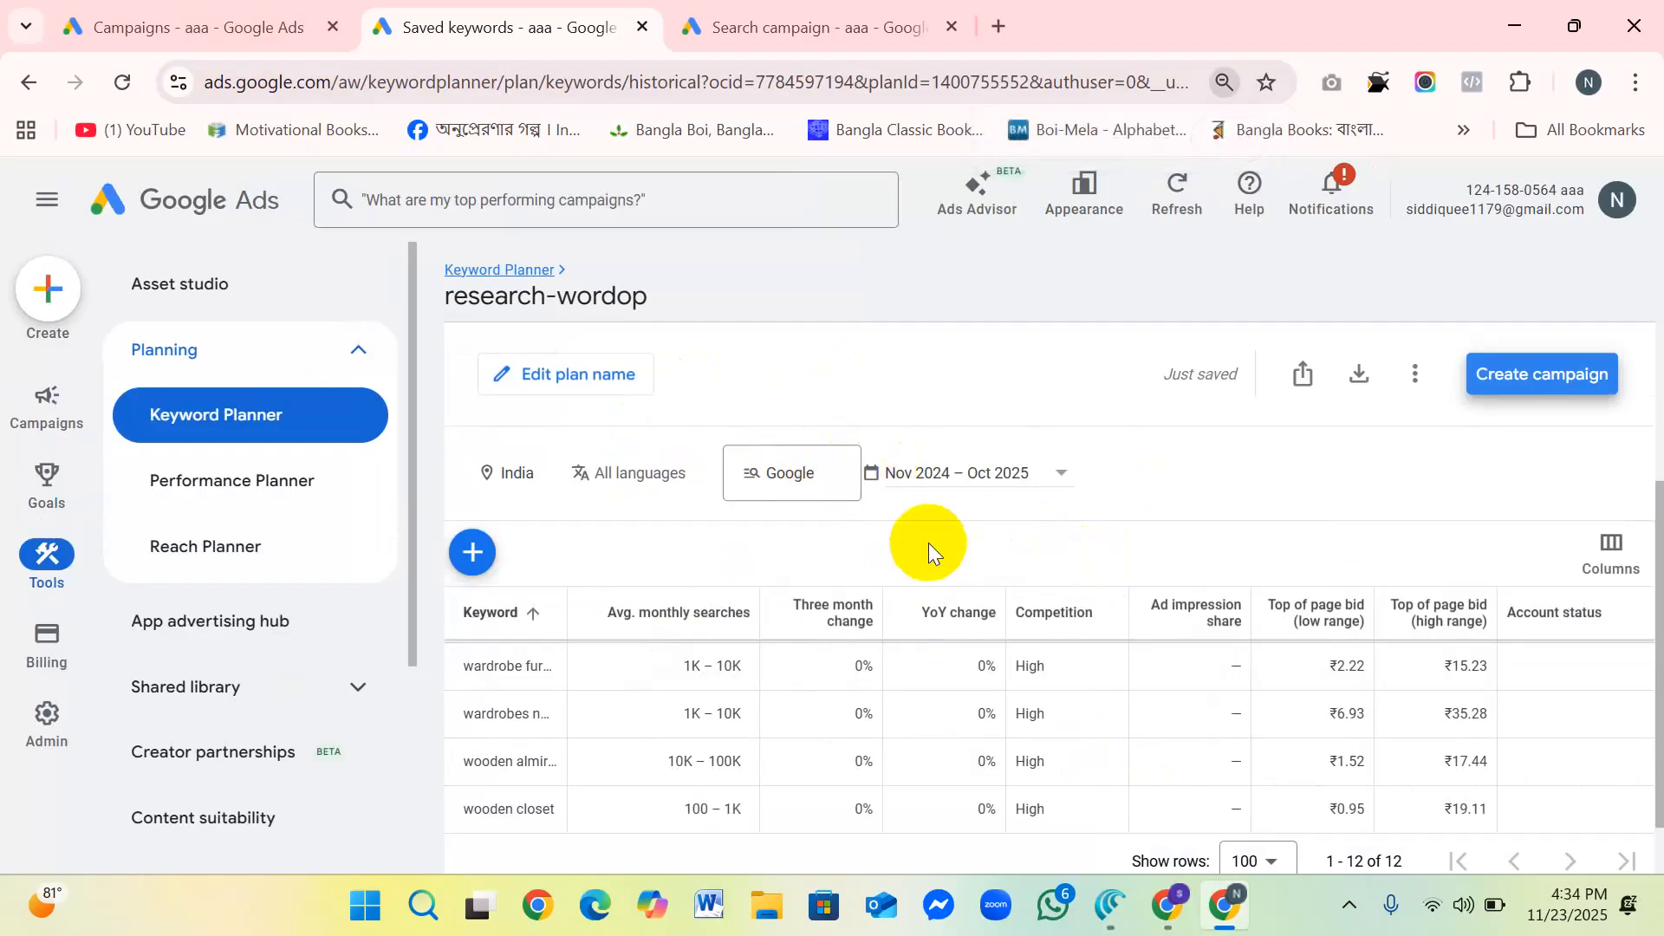
scroll(928, 542, "down", 2)
scroll(955, 559, "up", 5)
scroll(997, 550, "down", 3)
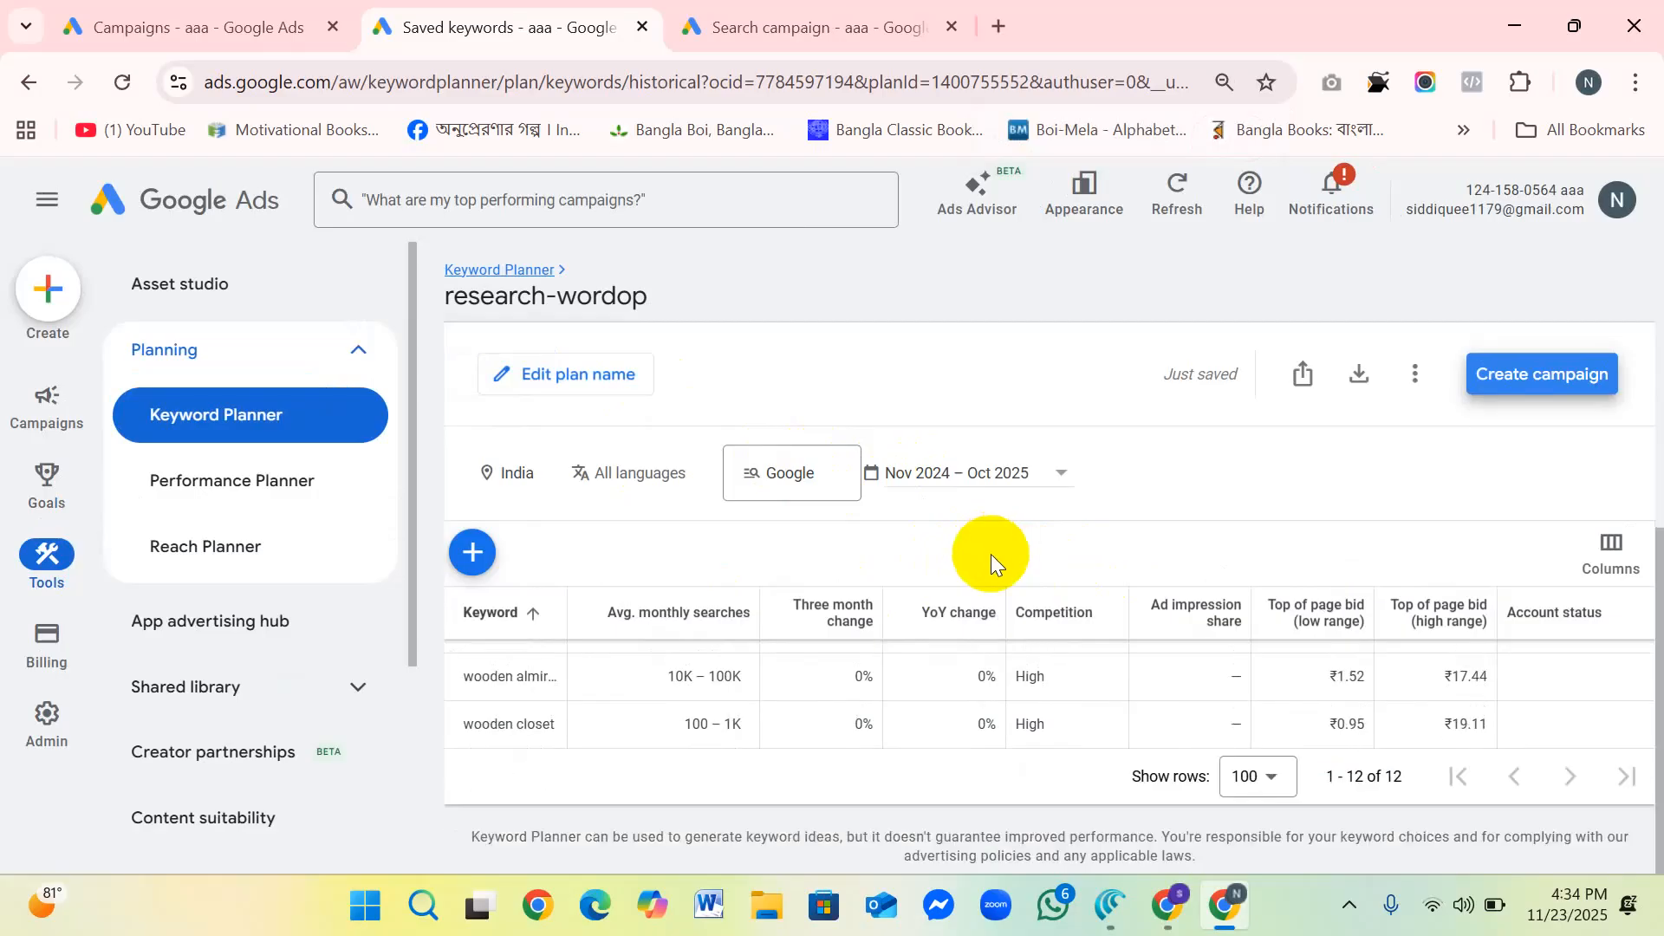
scroll(621, 508, "up", 5)
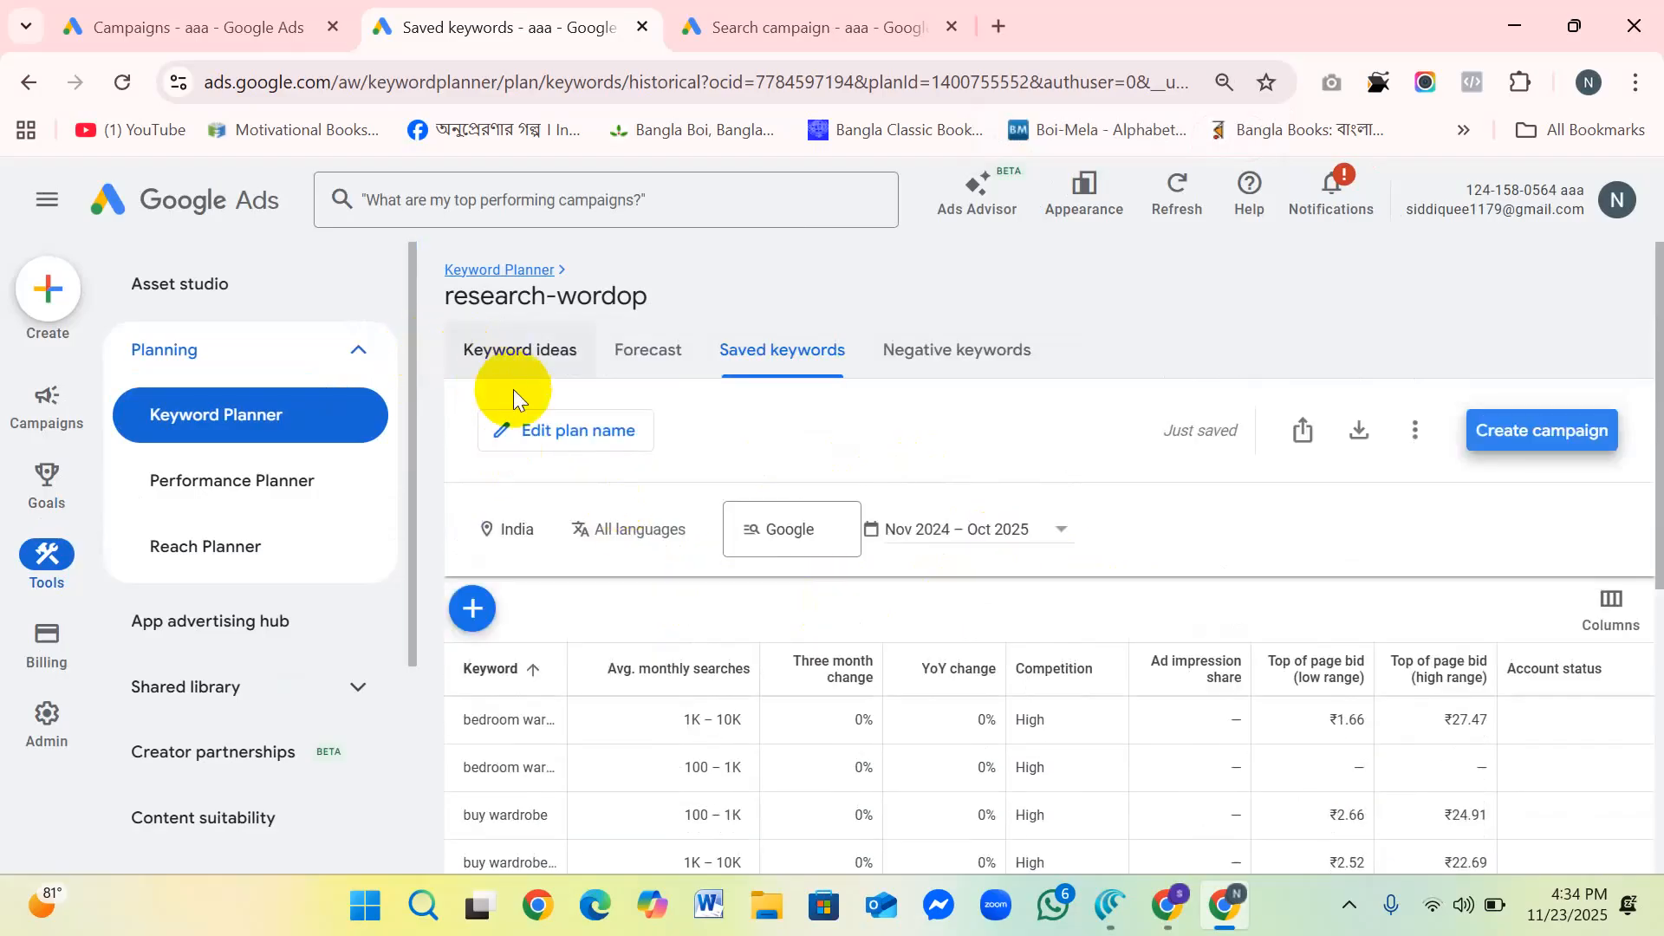
left_click(359, 352)
left_click(360, 351)
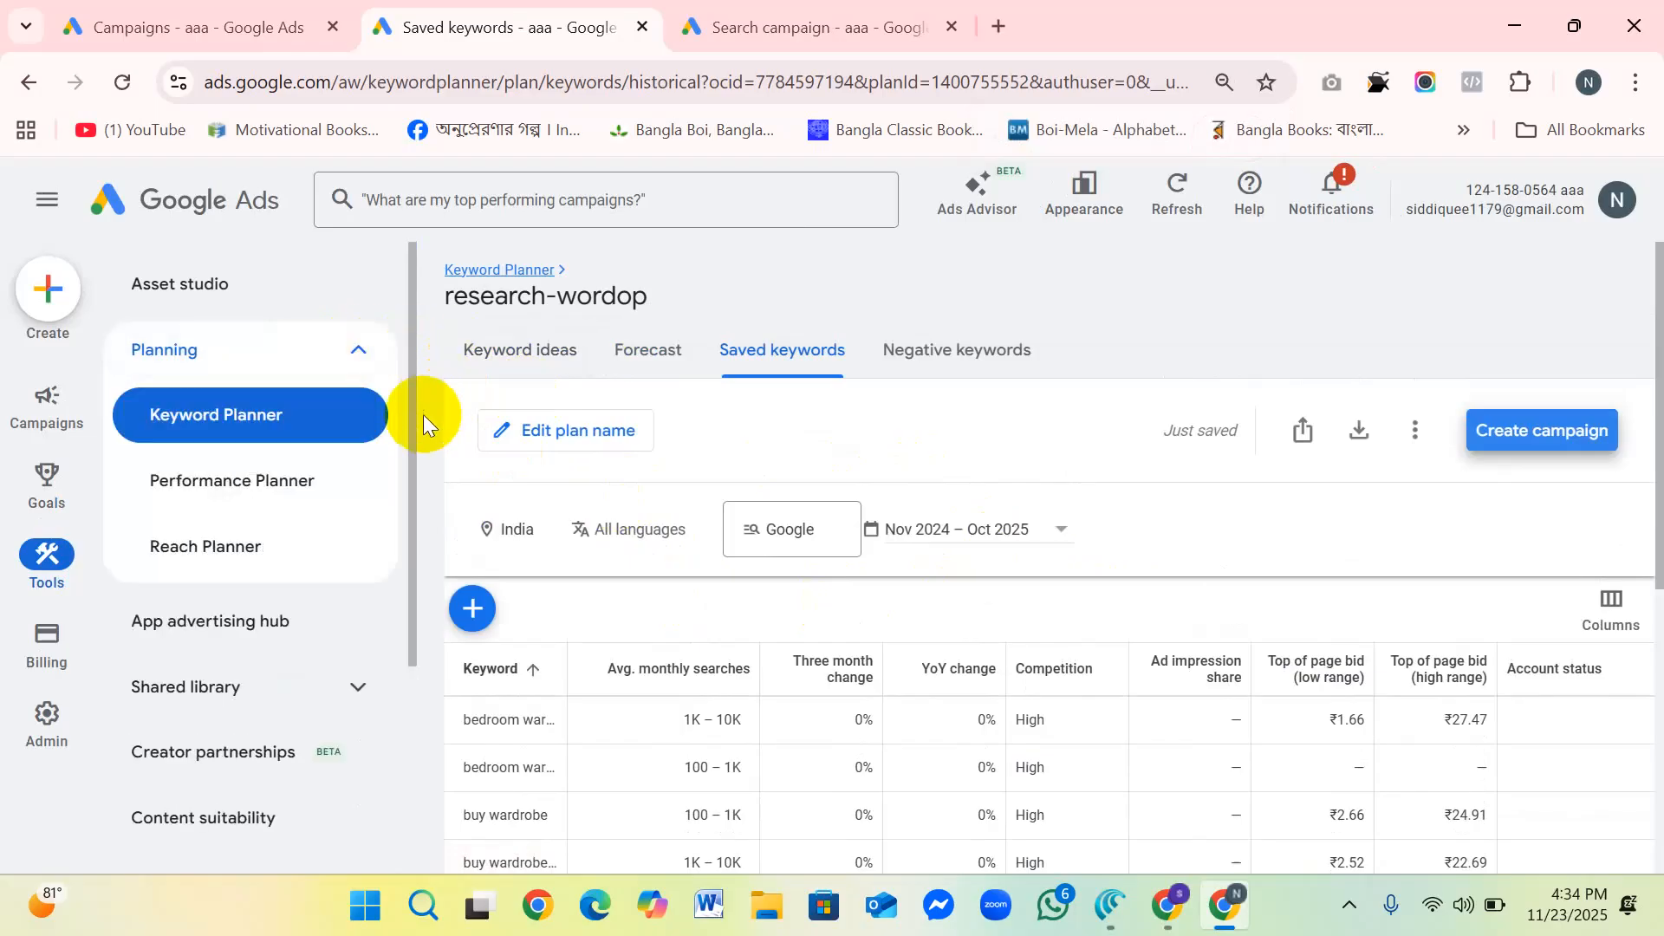
Step: Review the research-wordop plan's forecast for conversions, average CPA, clicks, impressions, cost and CTR, plus its breakdown by location
left_click(788, 24)
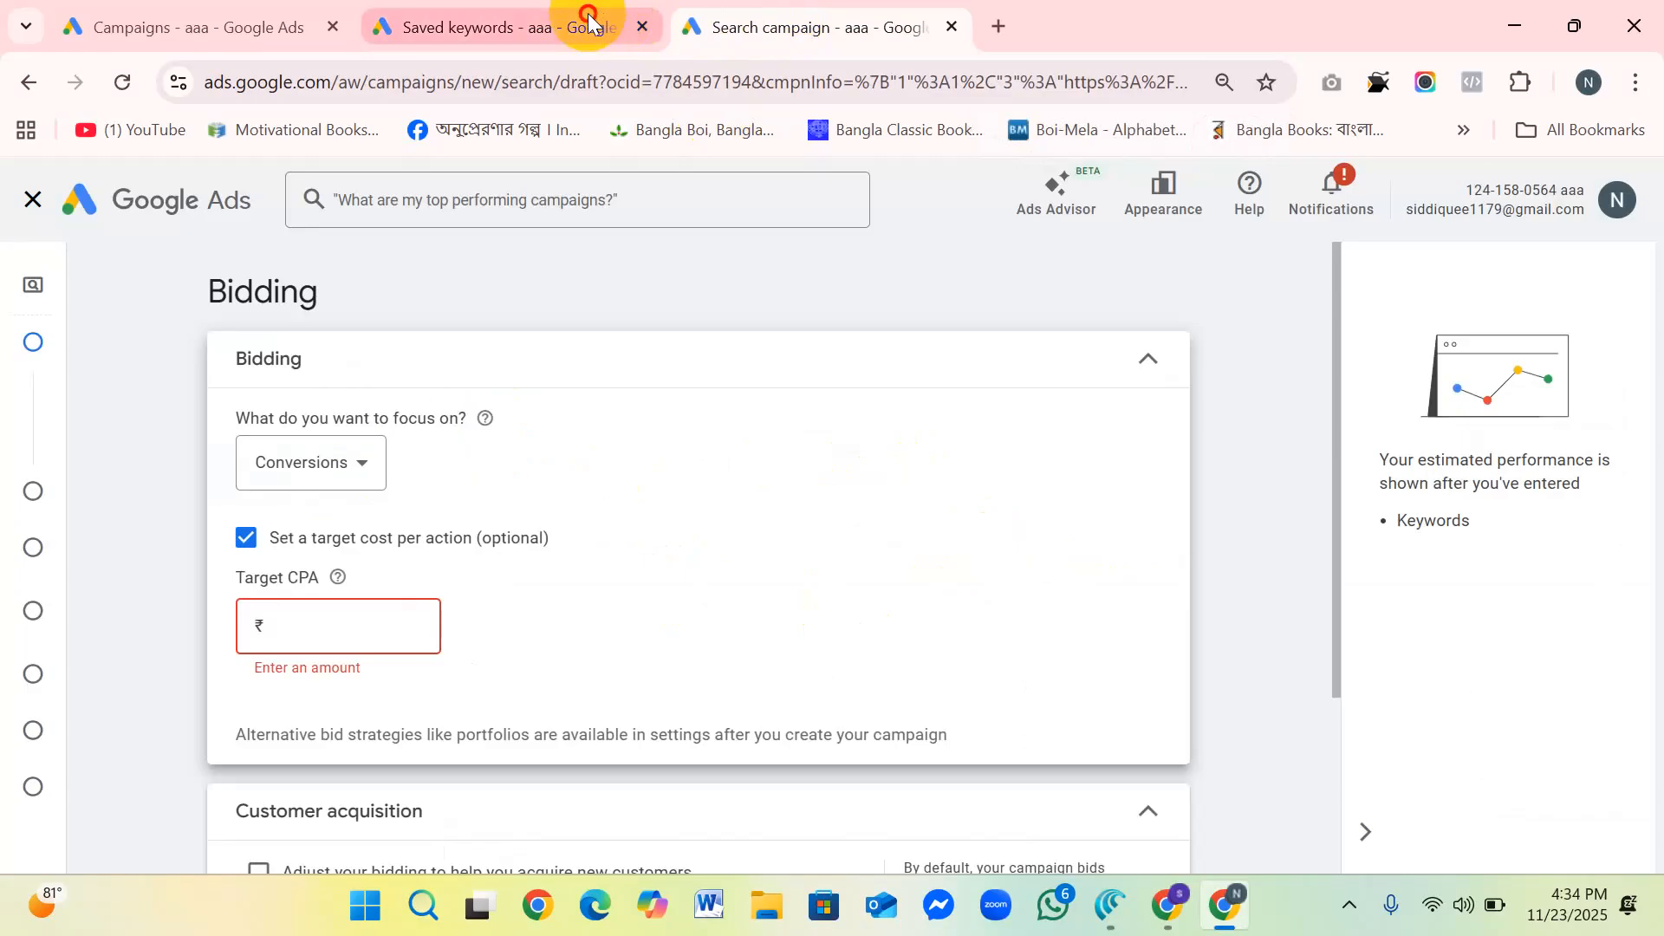
left_click(588, 20)
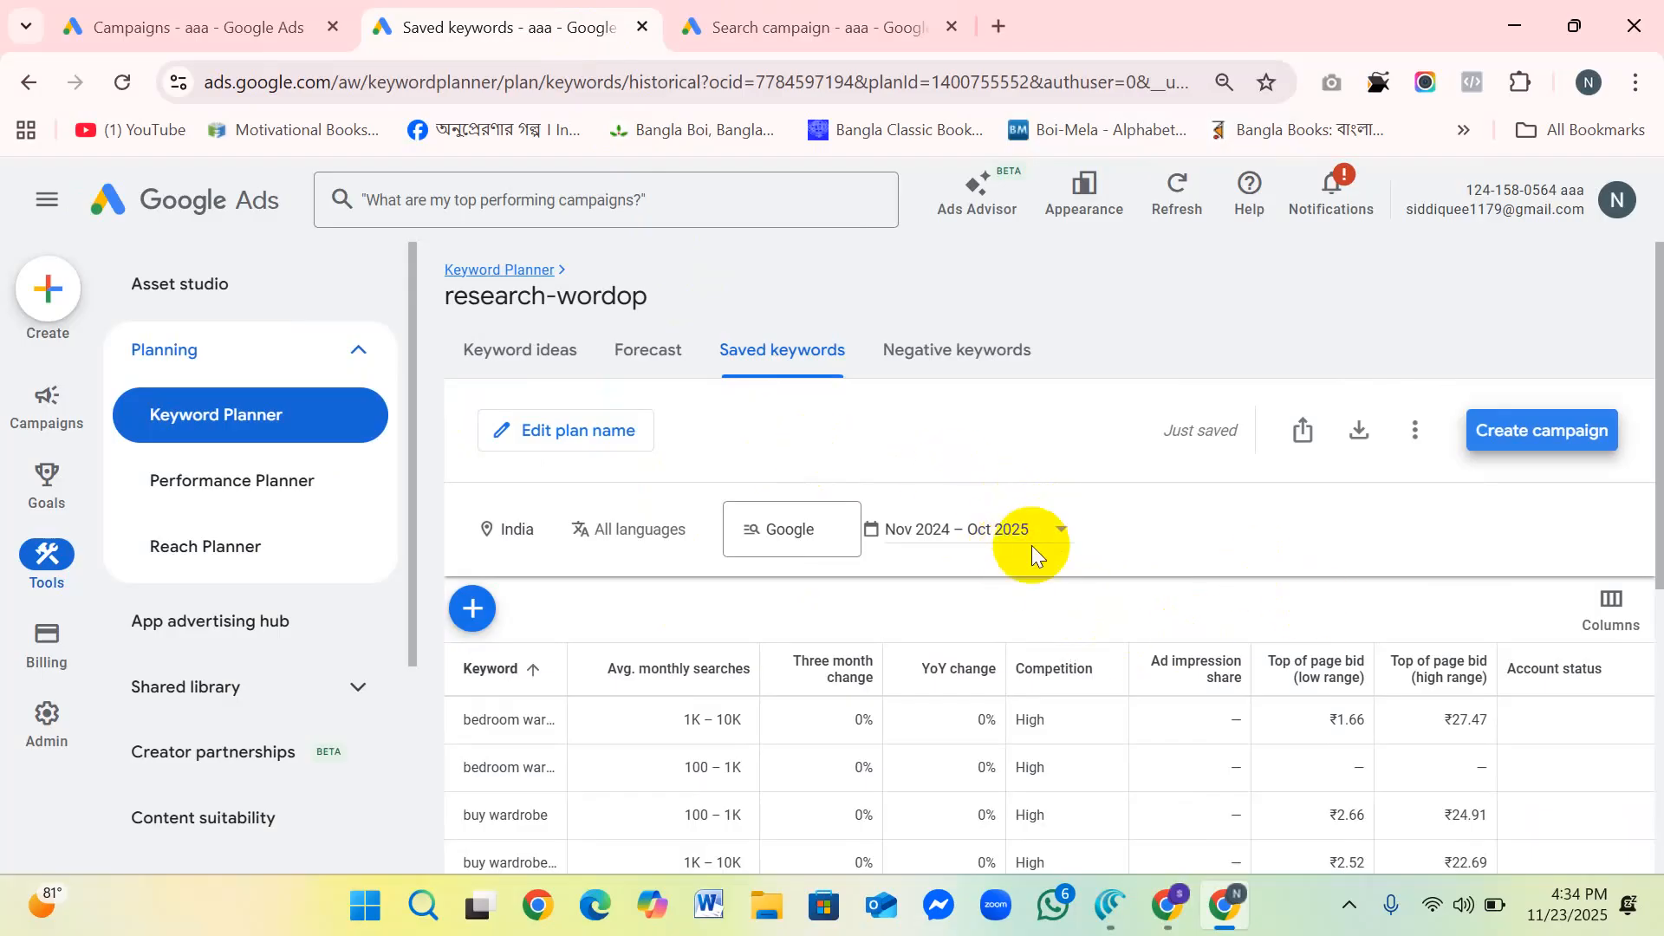
left_click(662, 354)
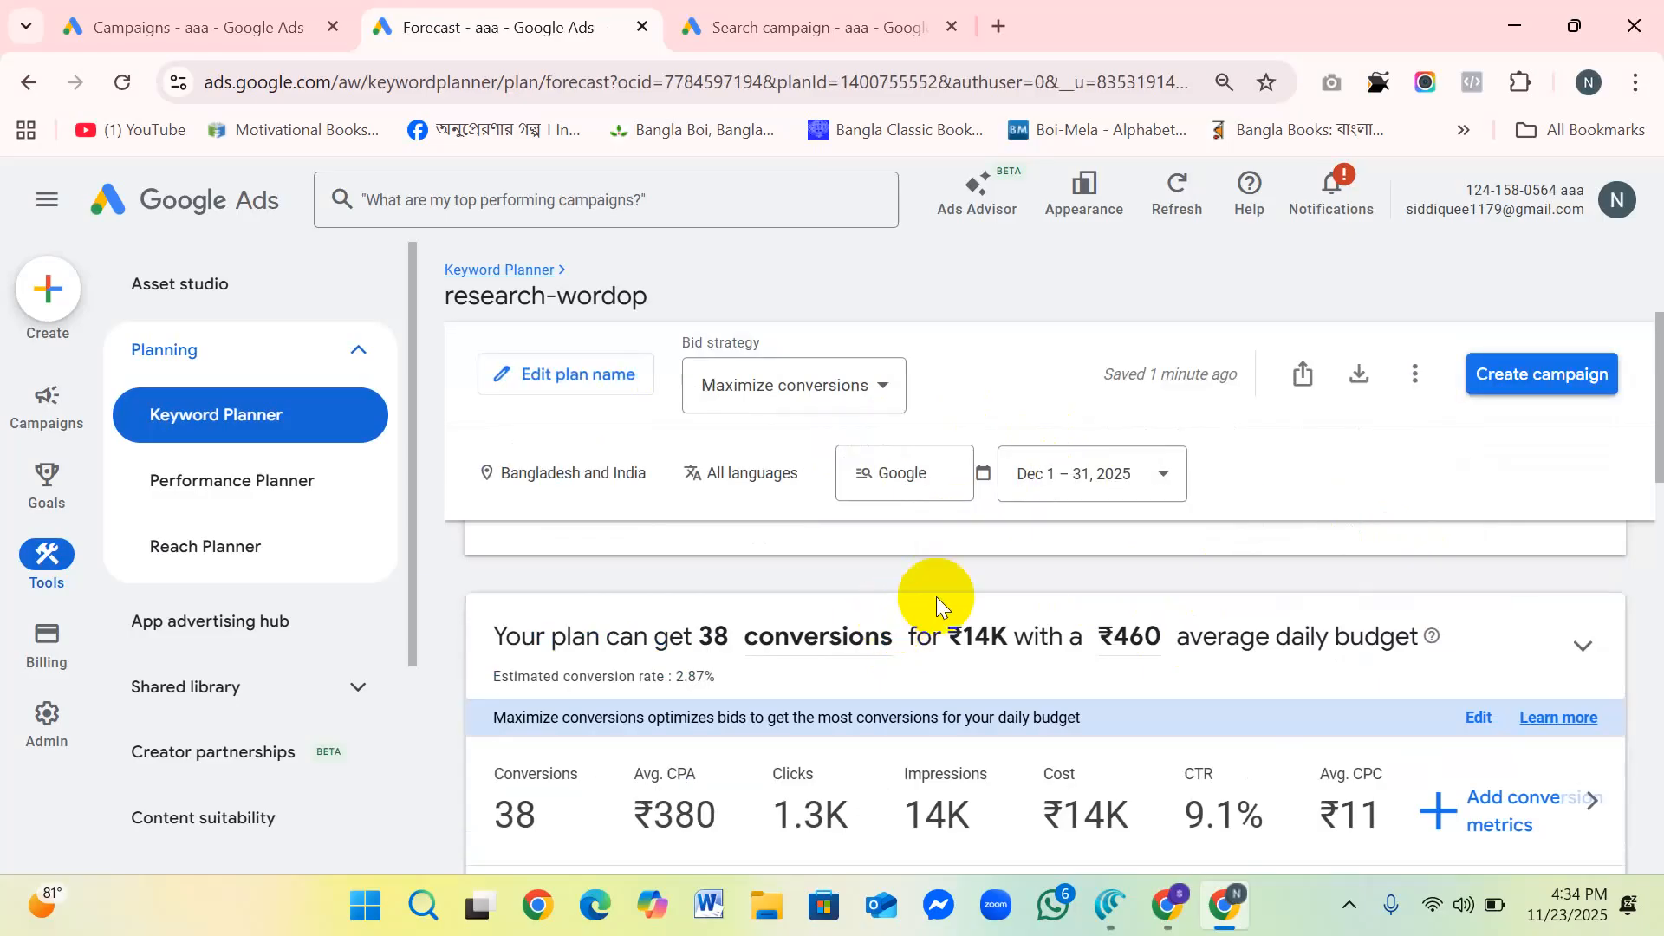
scroll(935, 597, "down", 2)
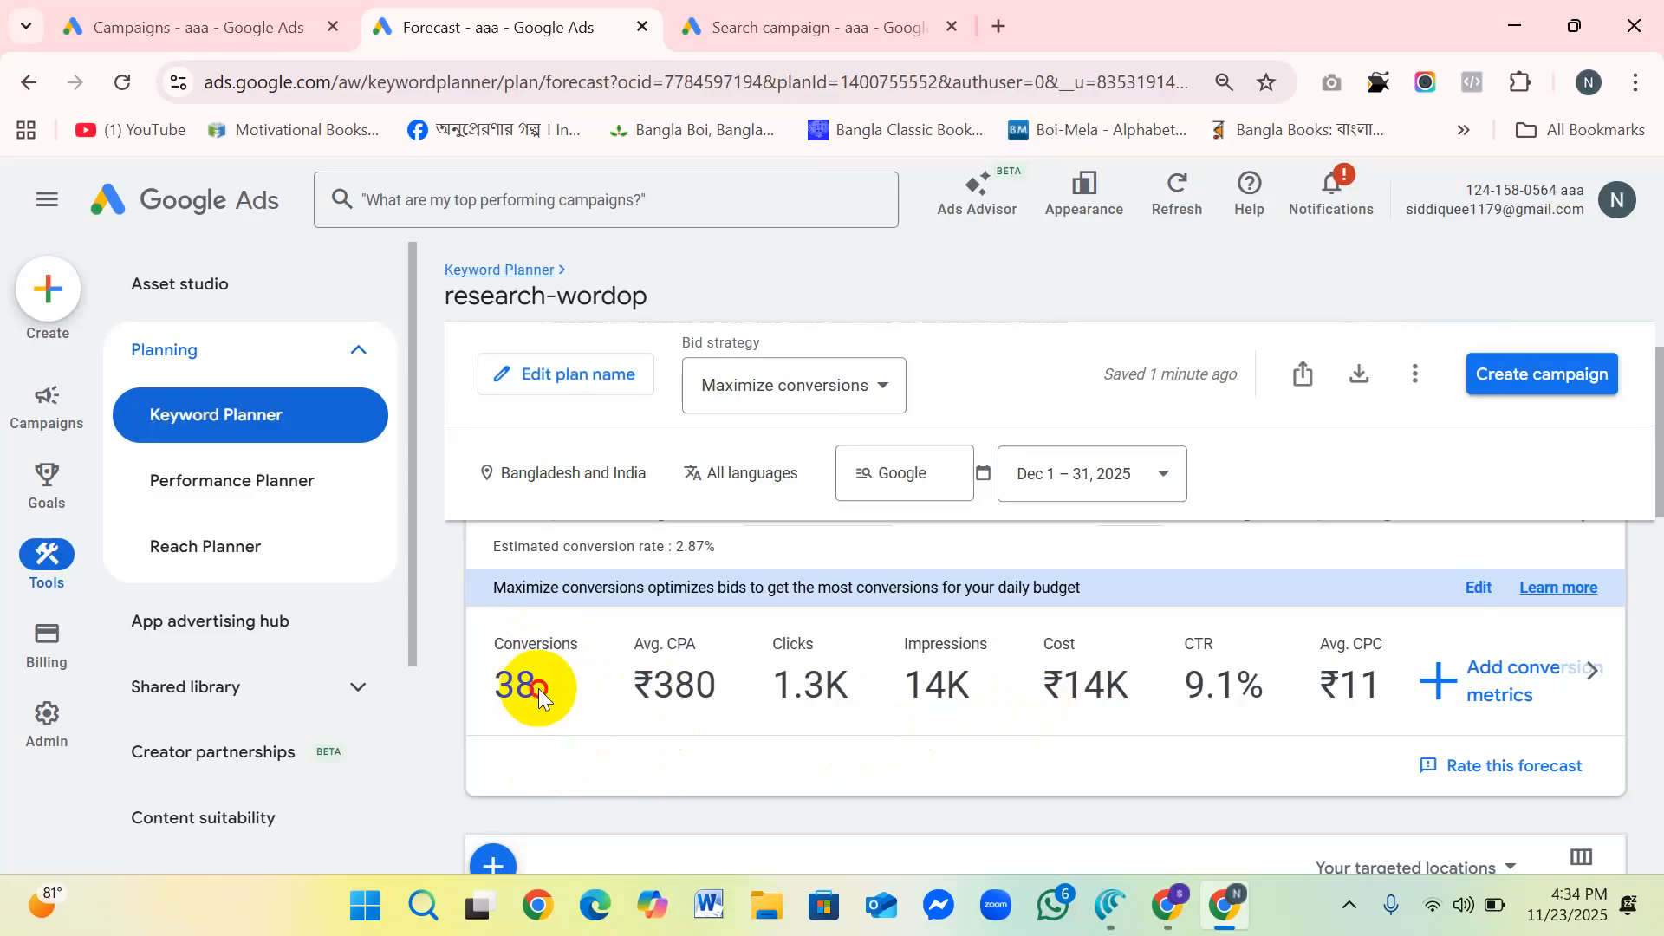
left_click_drag(533, 691, 496, 684)
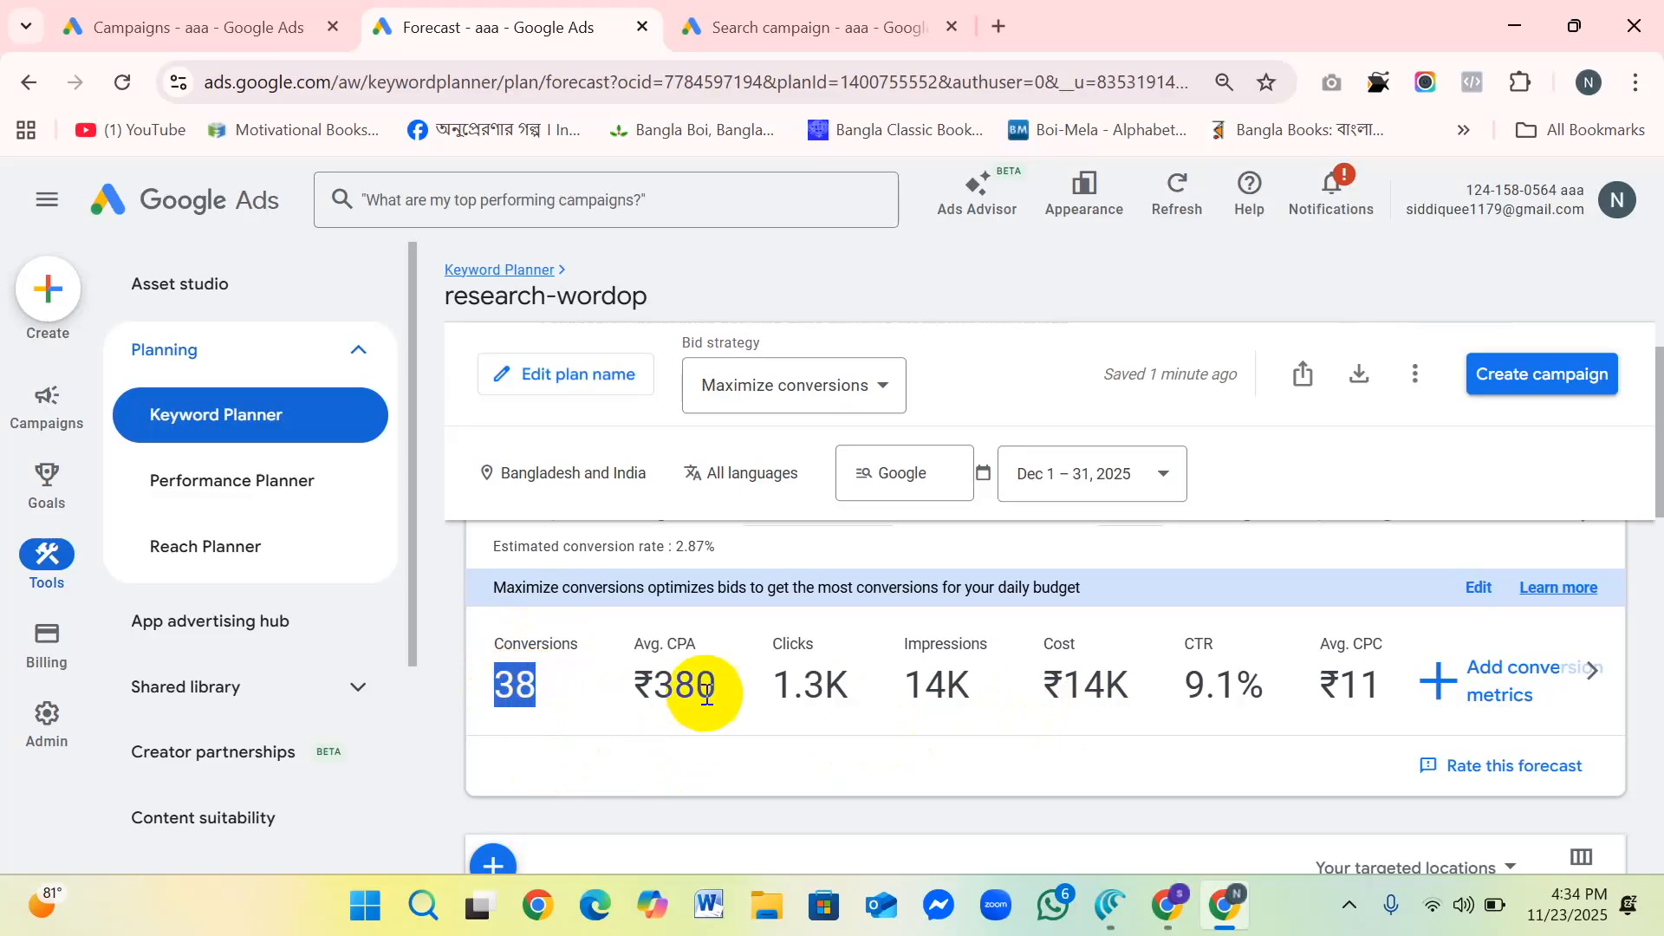
left_click_drag(724, 685, 632, 684)
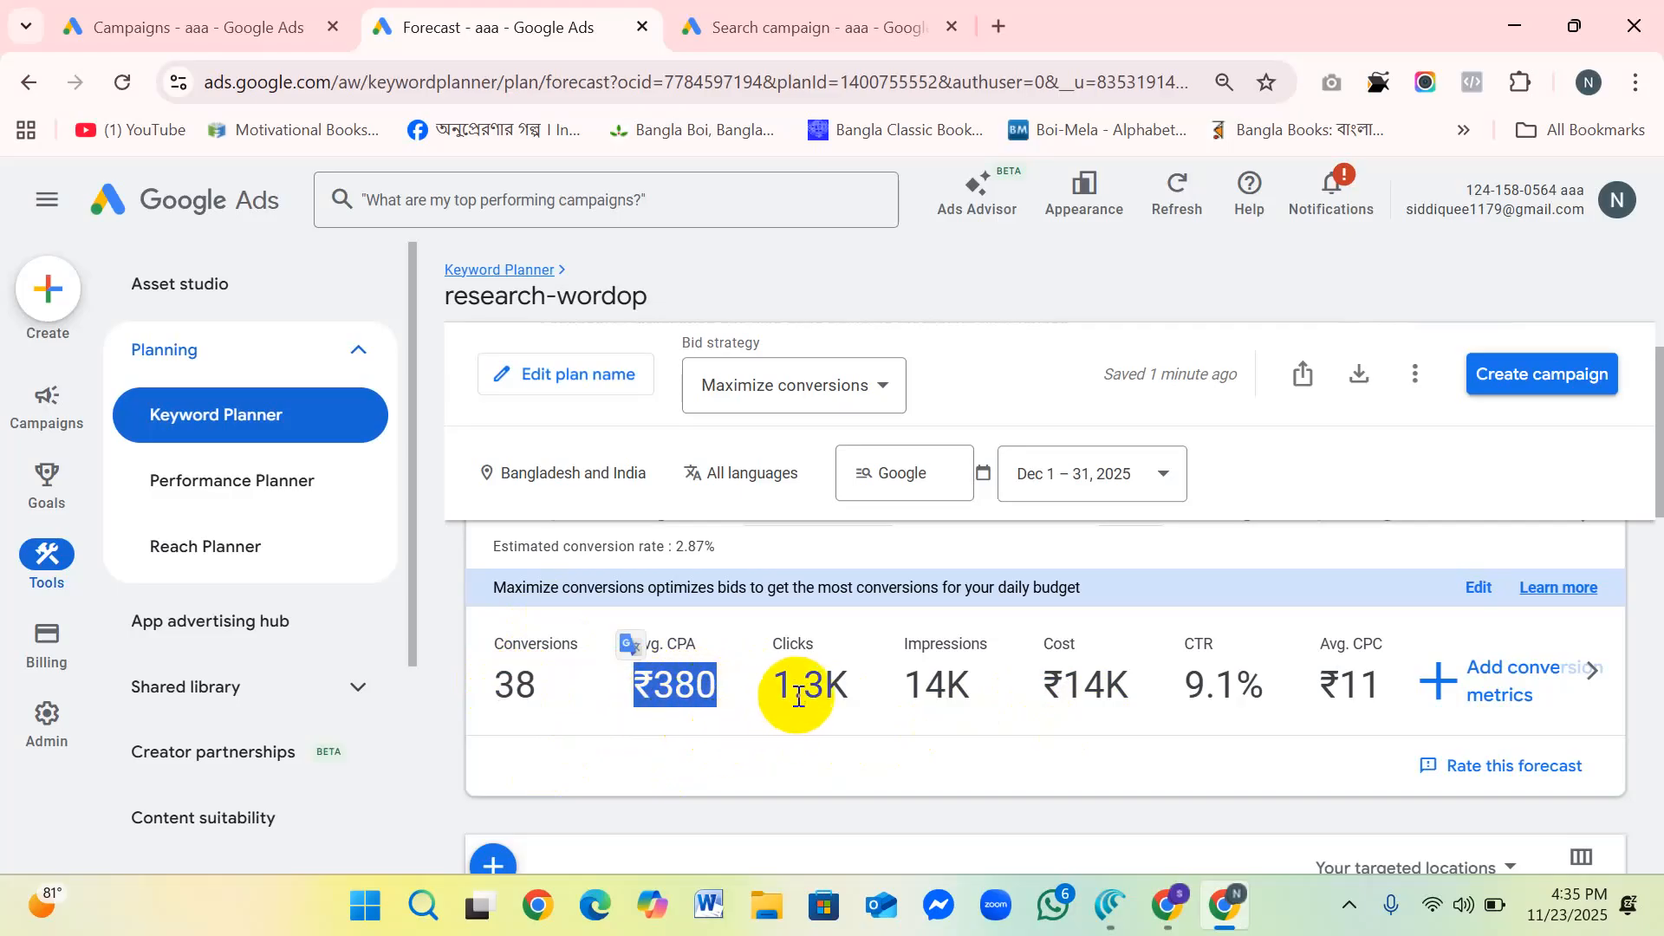
left_click_drag(865, 688, 765, 681)
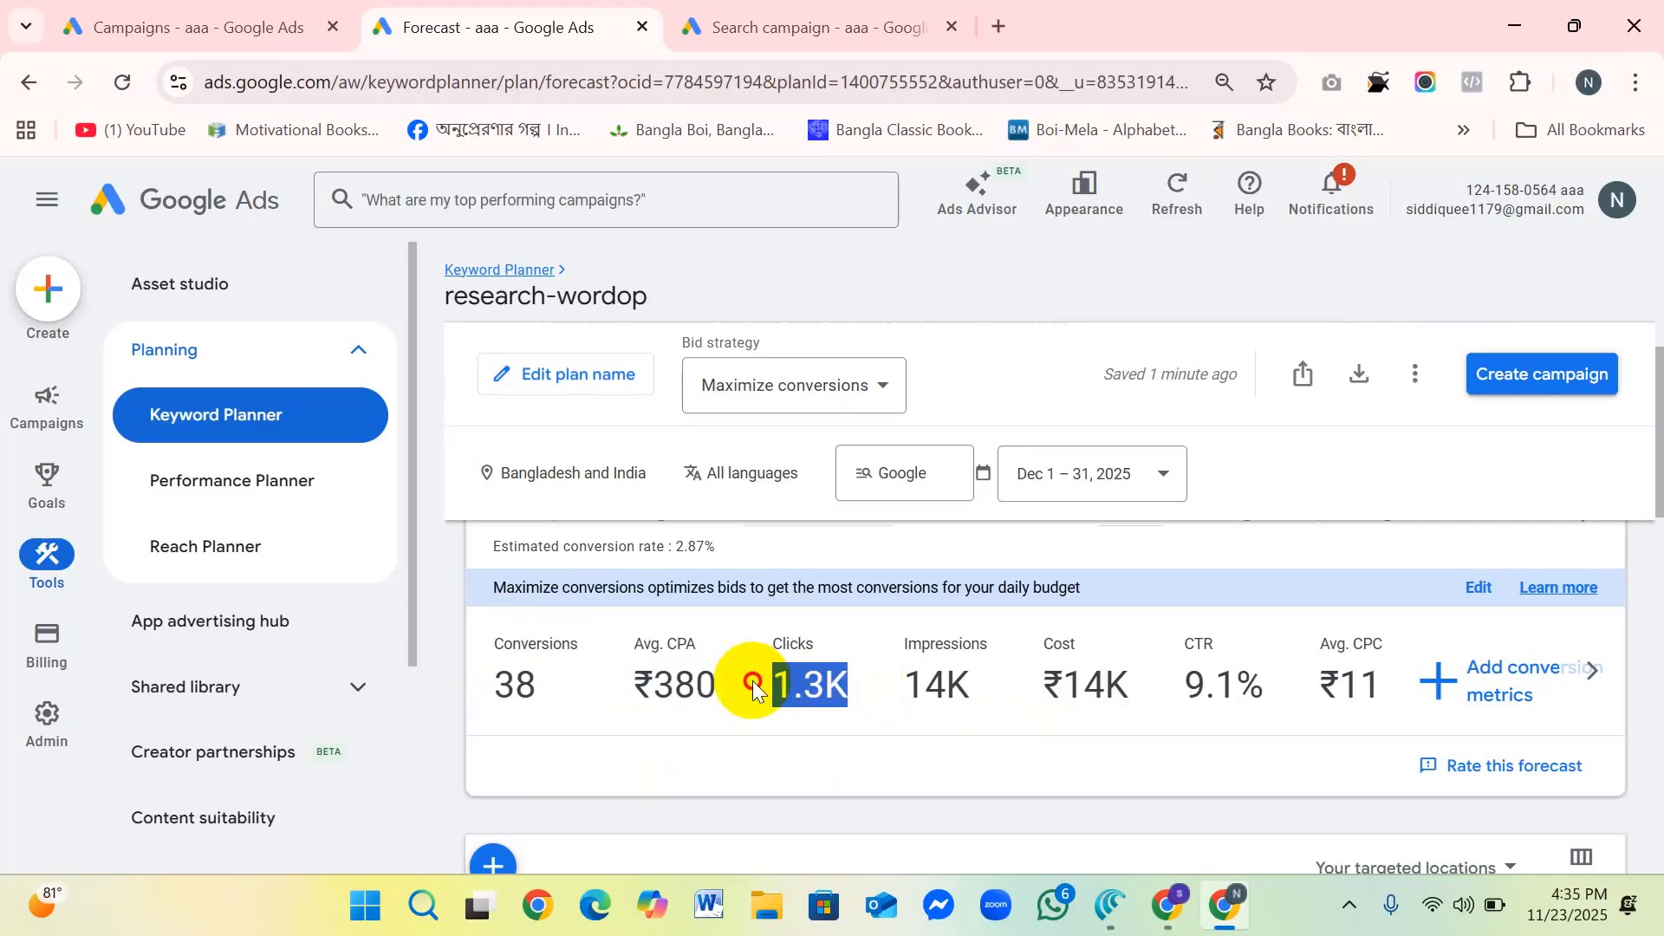
left_click_drag(969, 685, 893, 683)
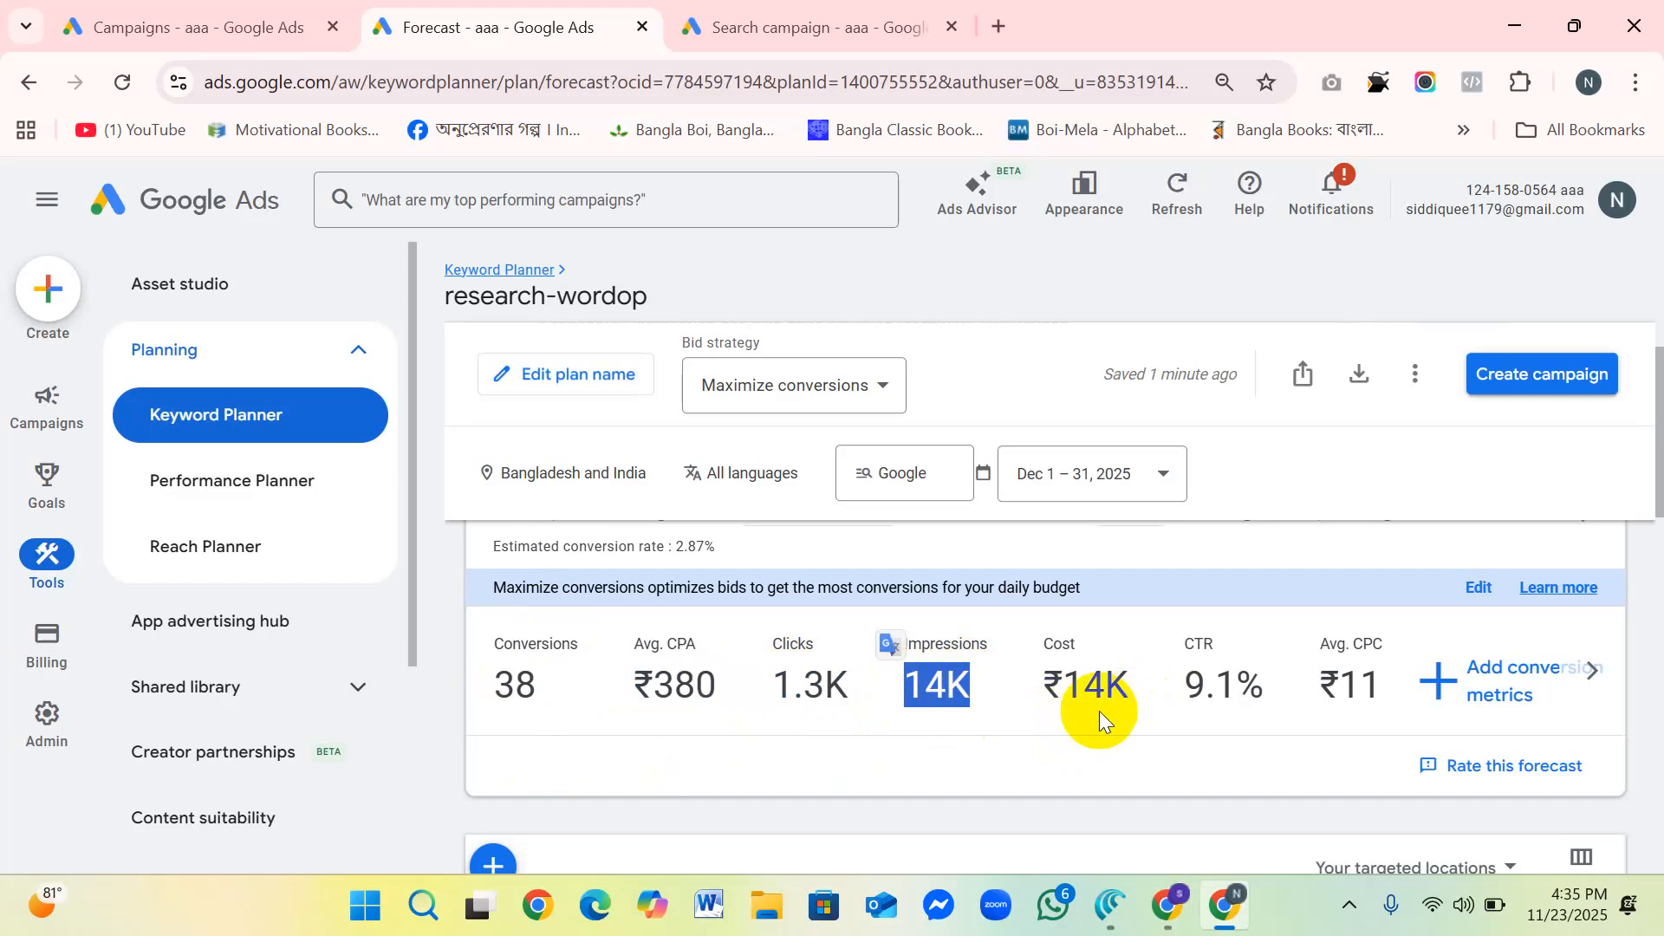
left_click_drag(1138, 678, 989, 678)
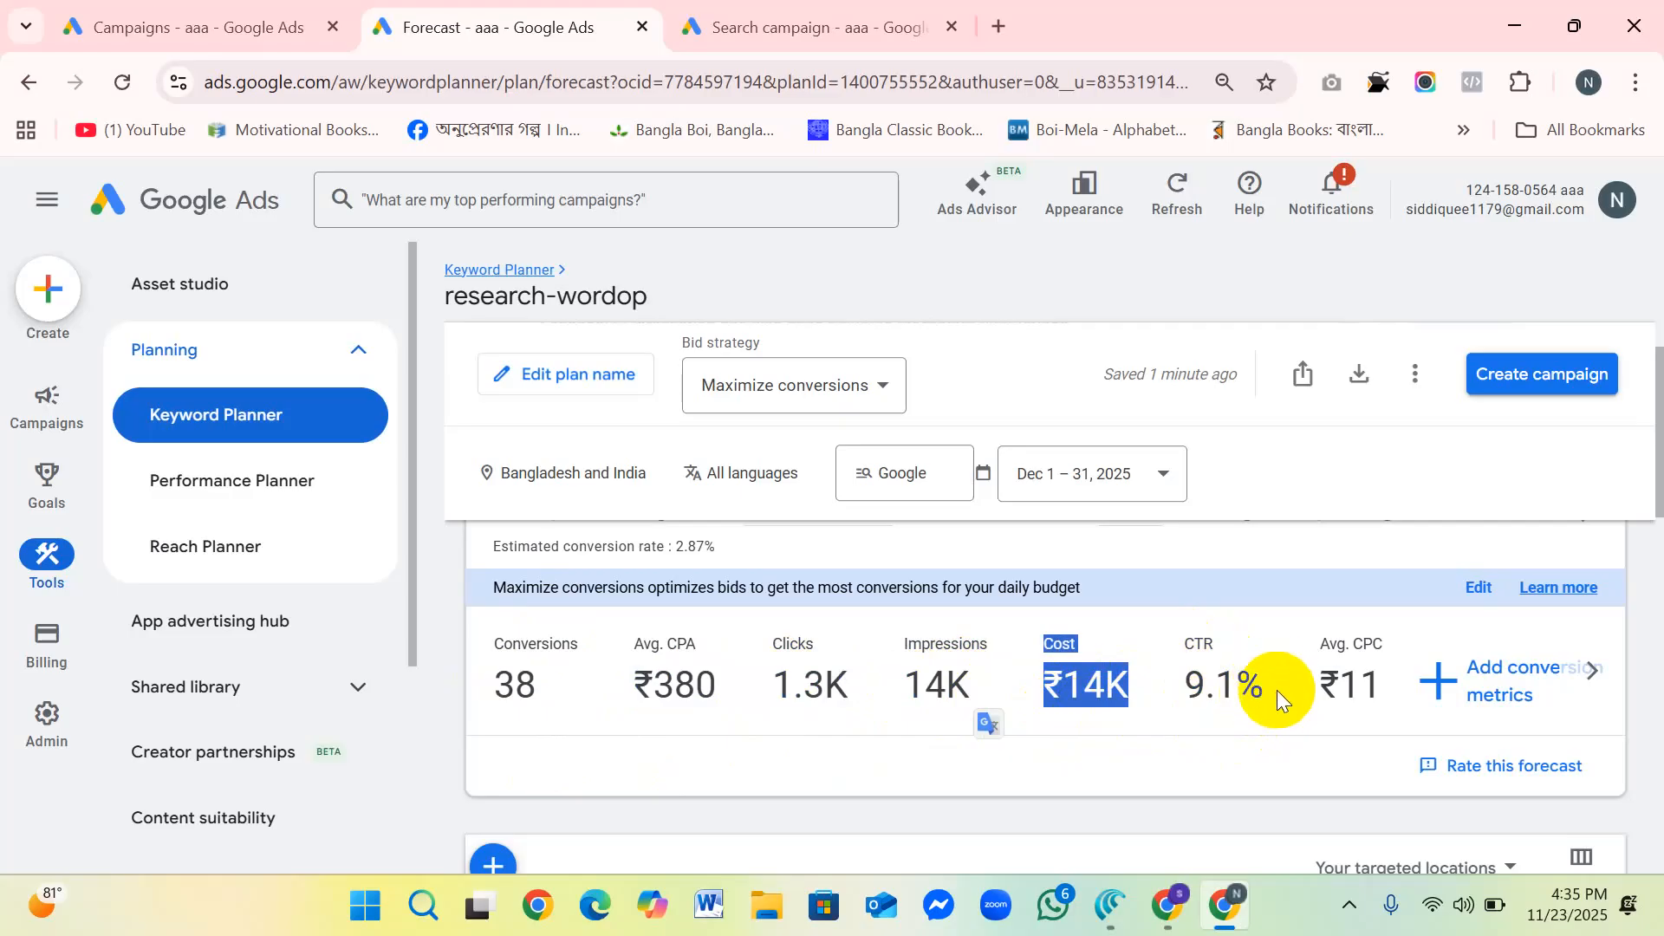
left_click_drag(1267, 690, 1178, 695)
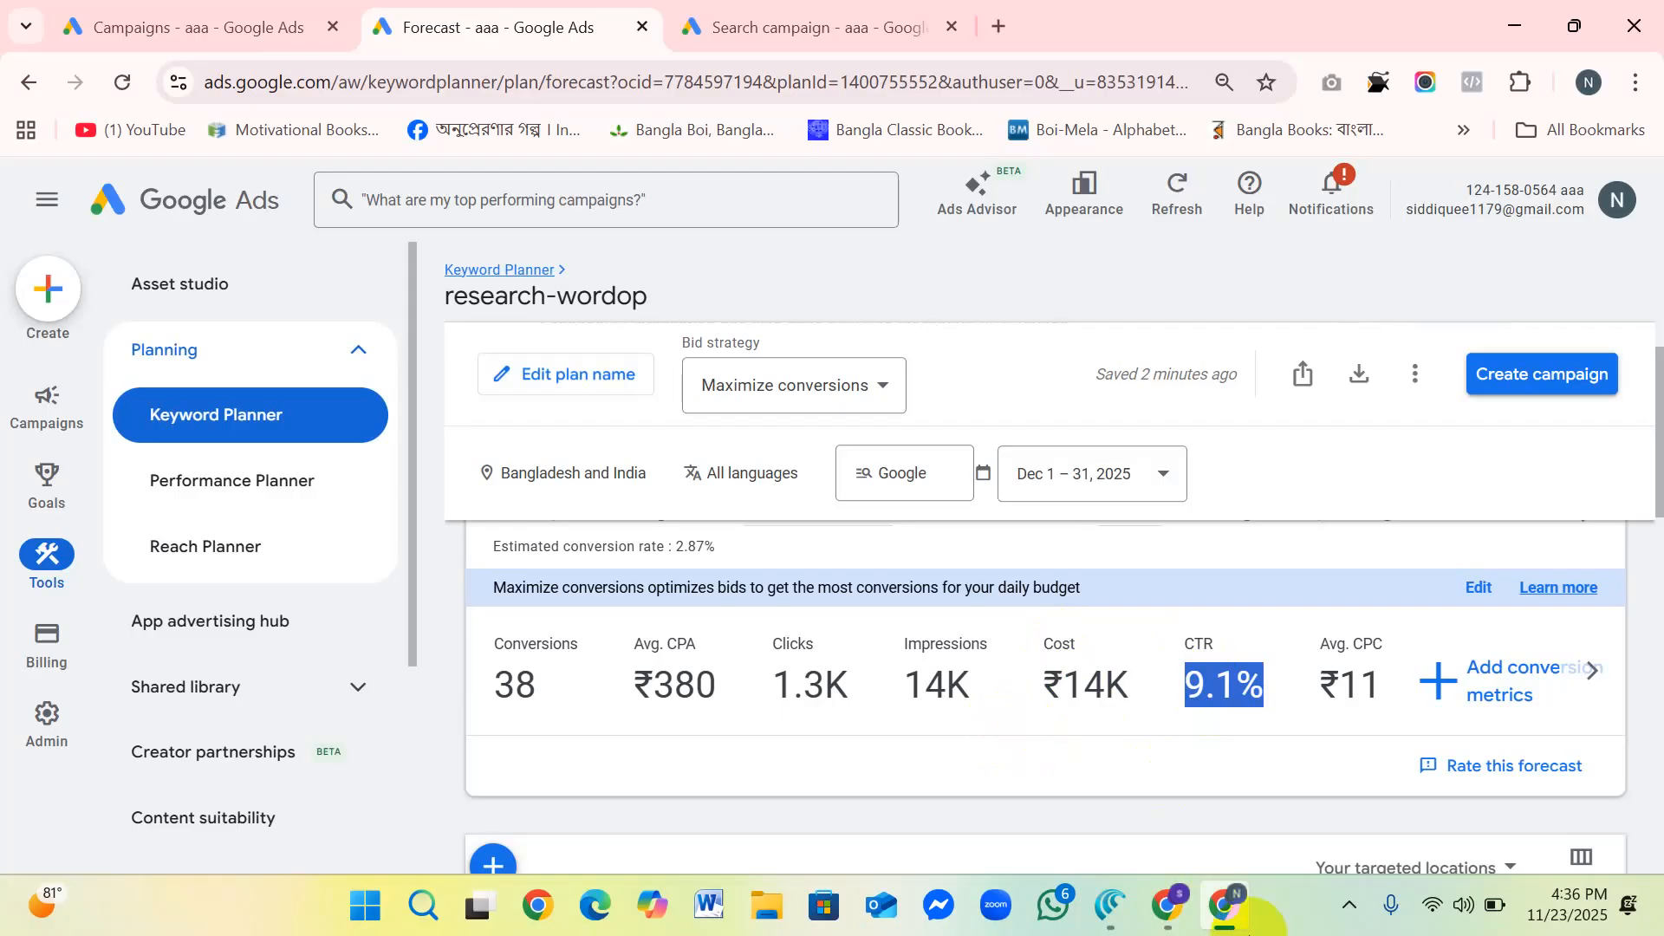
scroll(1213, 688, "down", 1)
scroll(1080, 645, "down", 1)
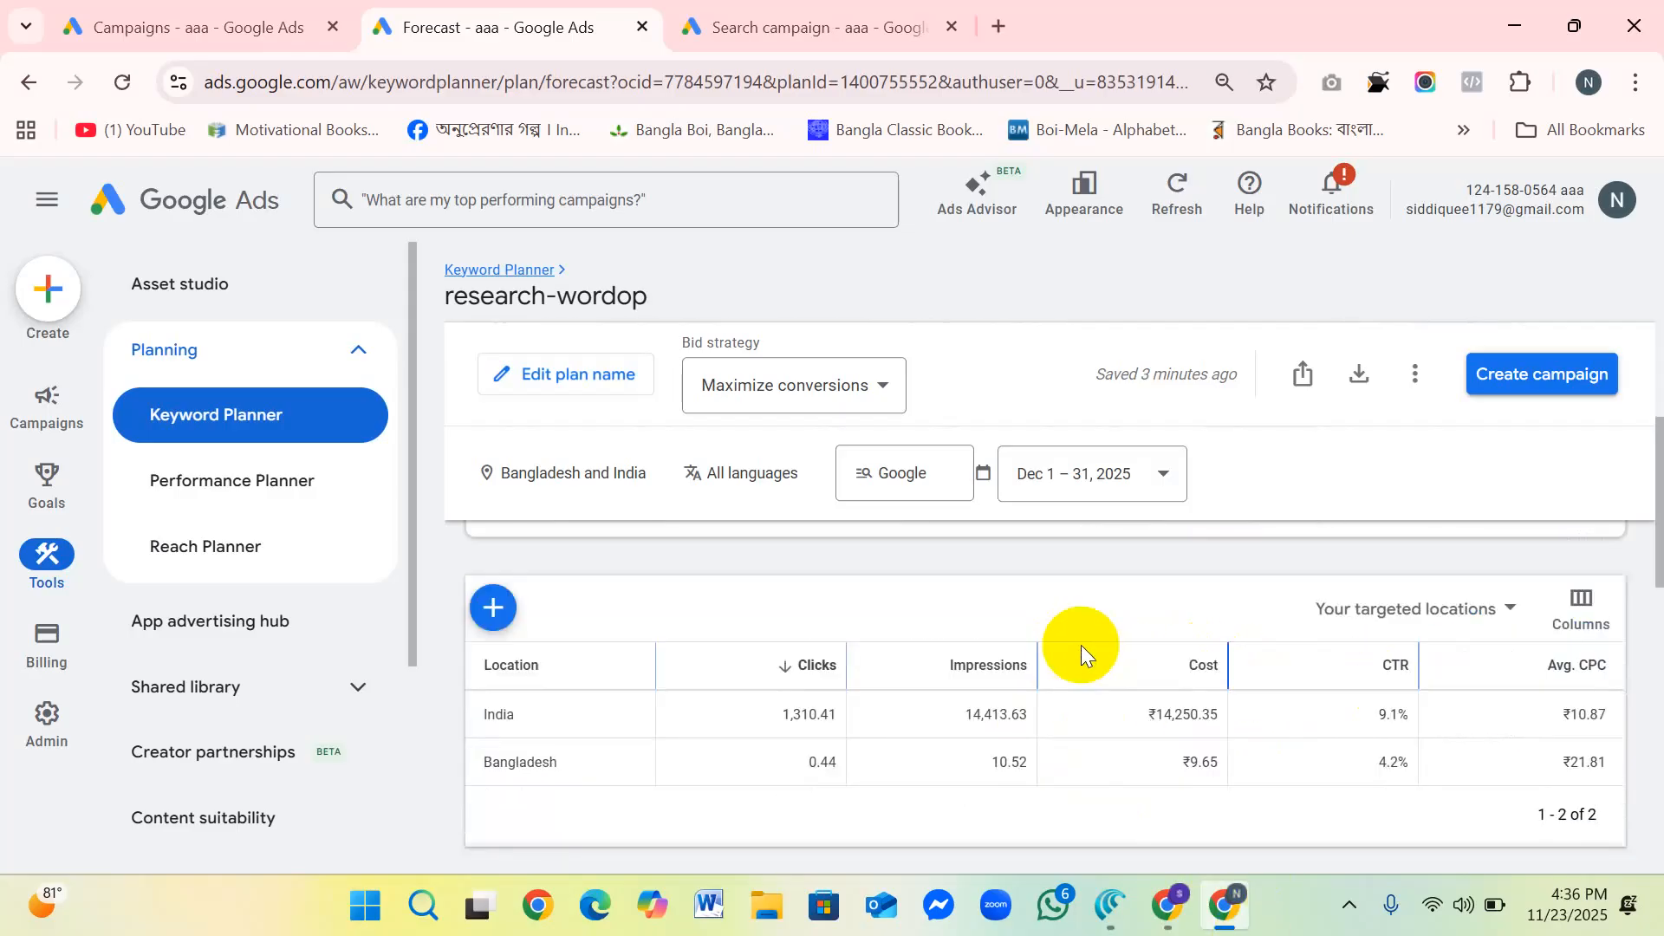
scroll(1079, 644, "up", 3)
scroll(1150, 658, "down", 1)
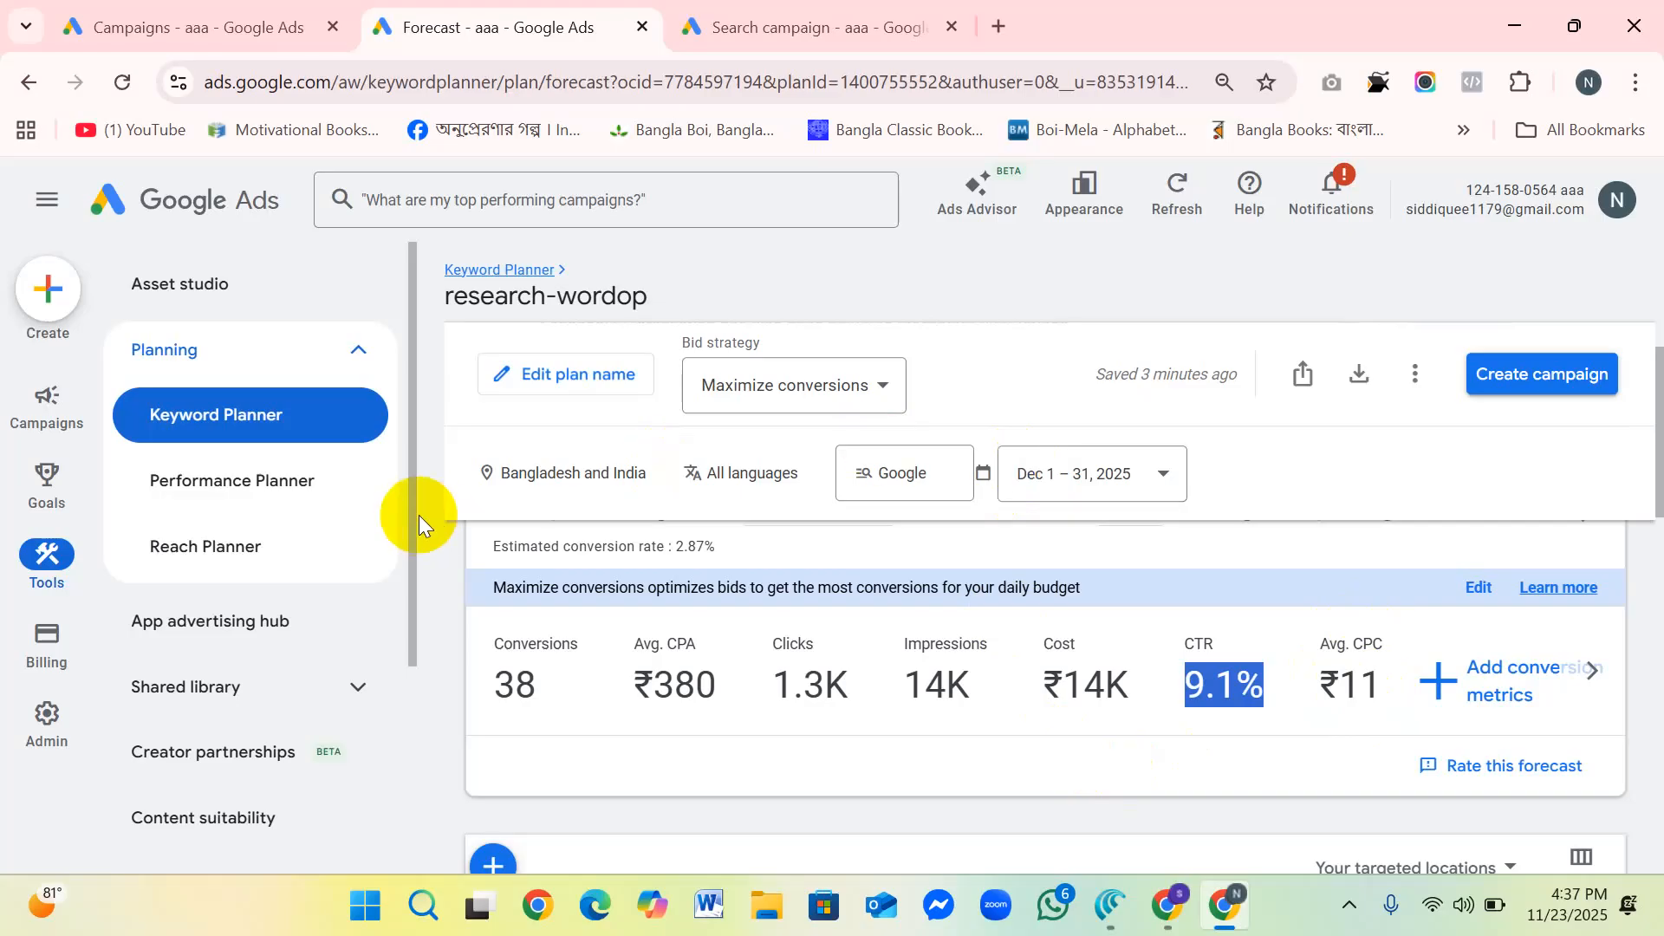
Step: Compare the plan's forecast costs with the Target CPA field in the Search campaign's bidding settings
left_click(757, 30)
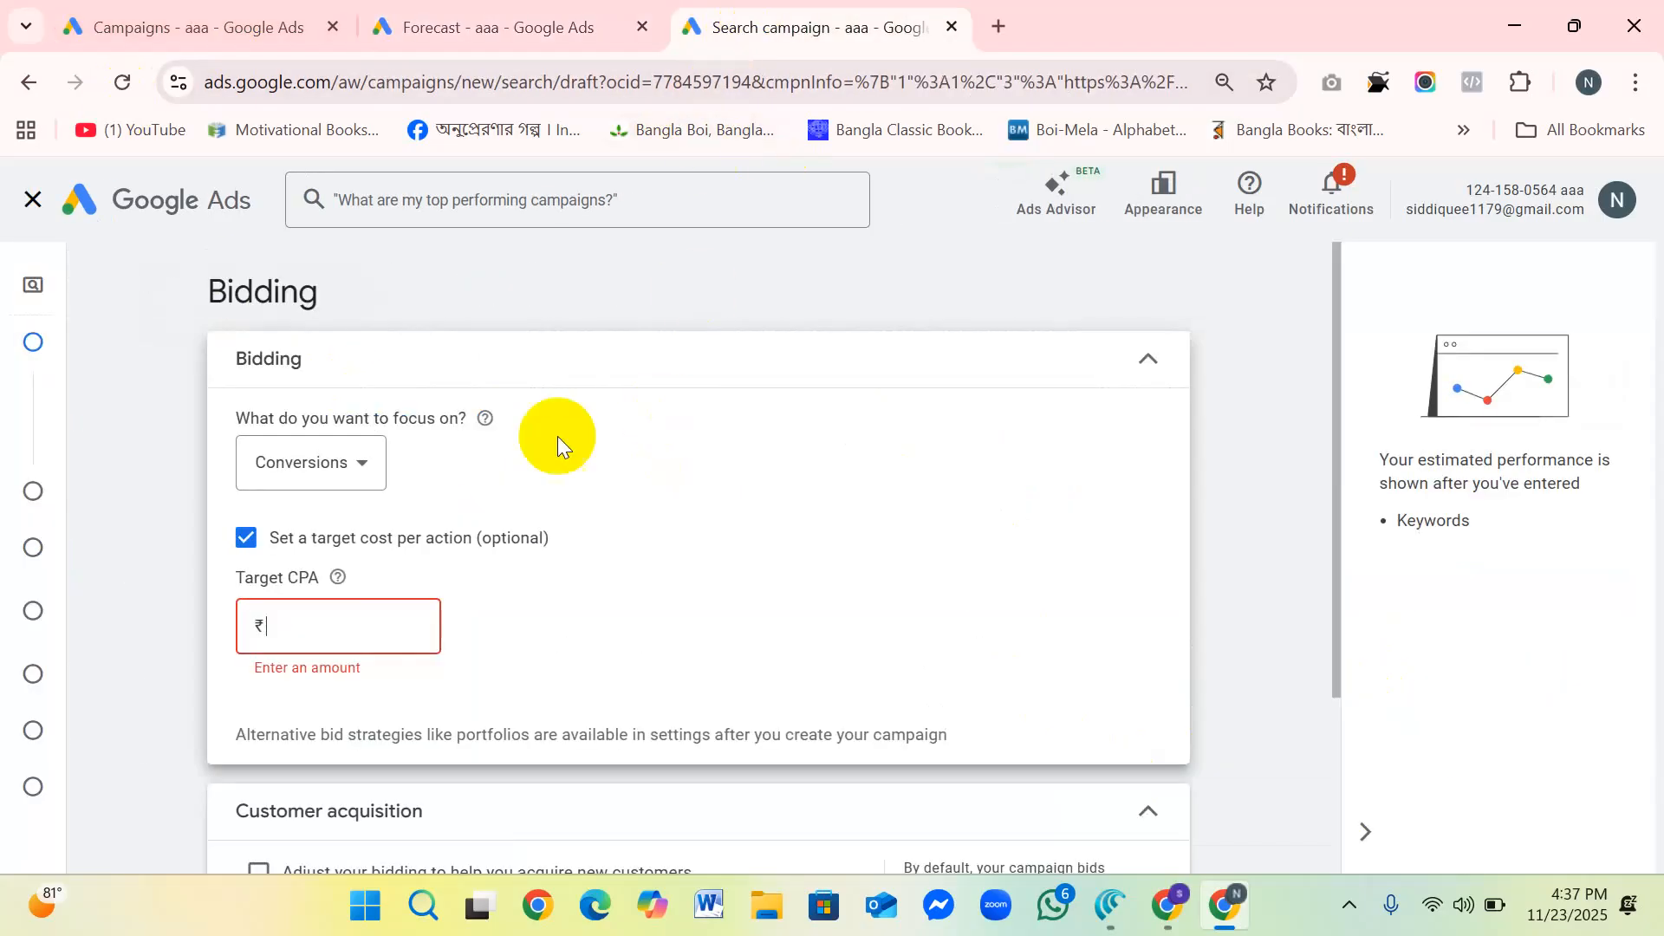
left_click(297, 621)
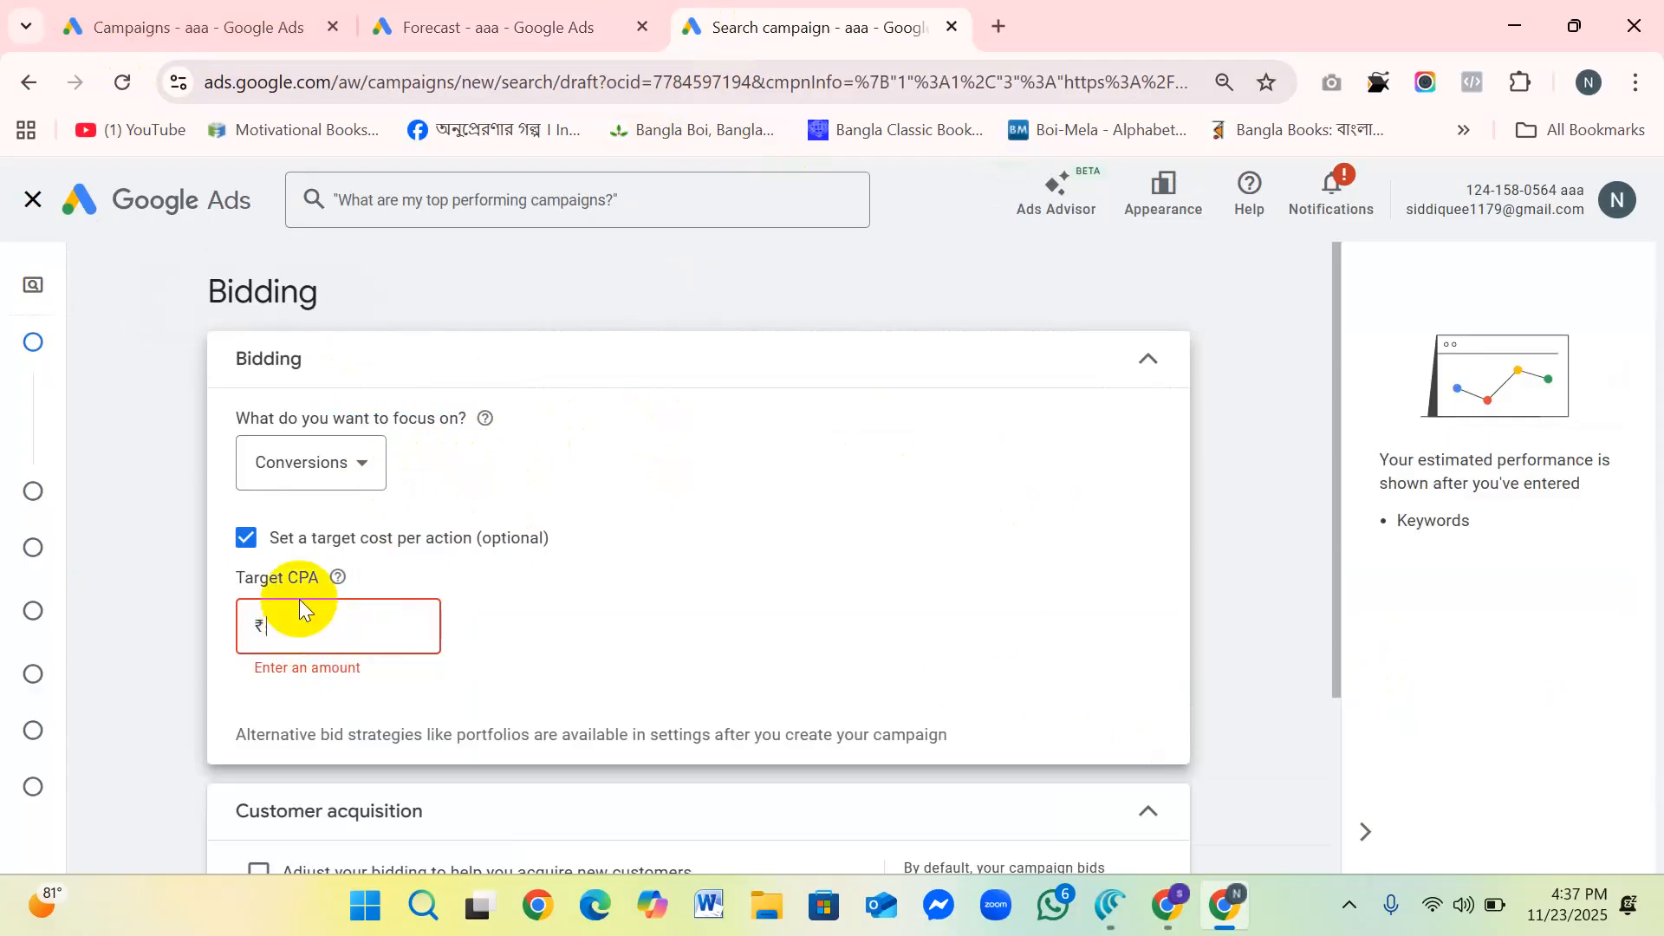
left_click(500, 26)
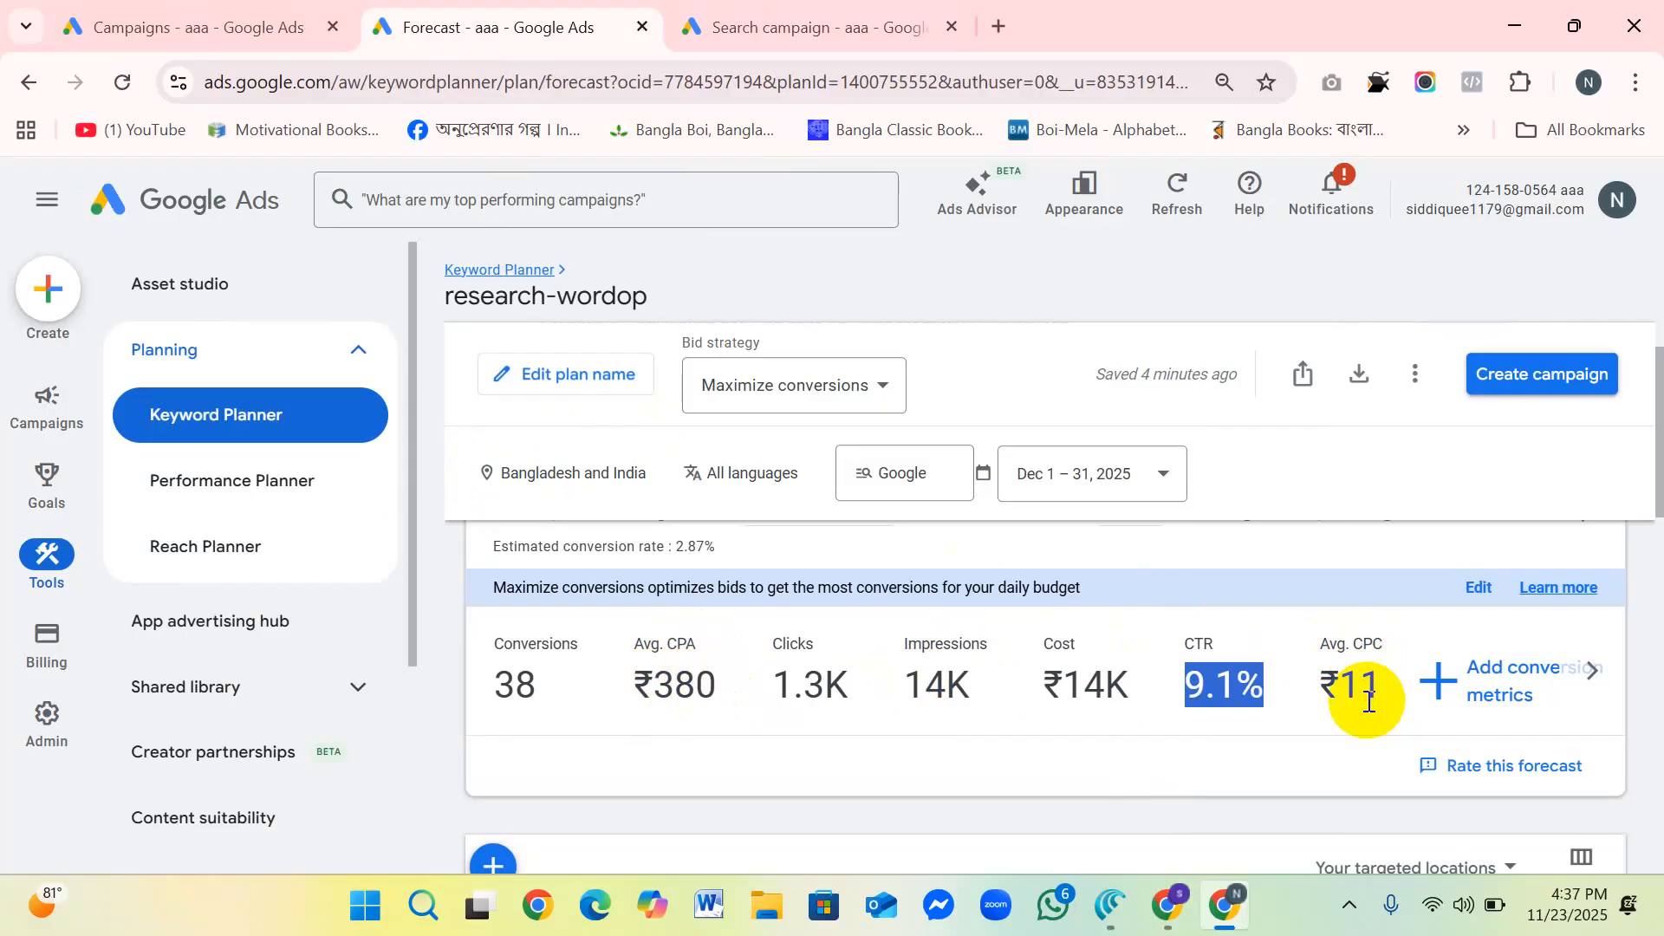
left_click(737, 27)
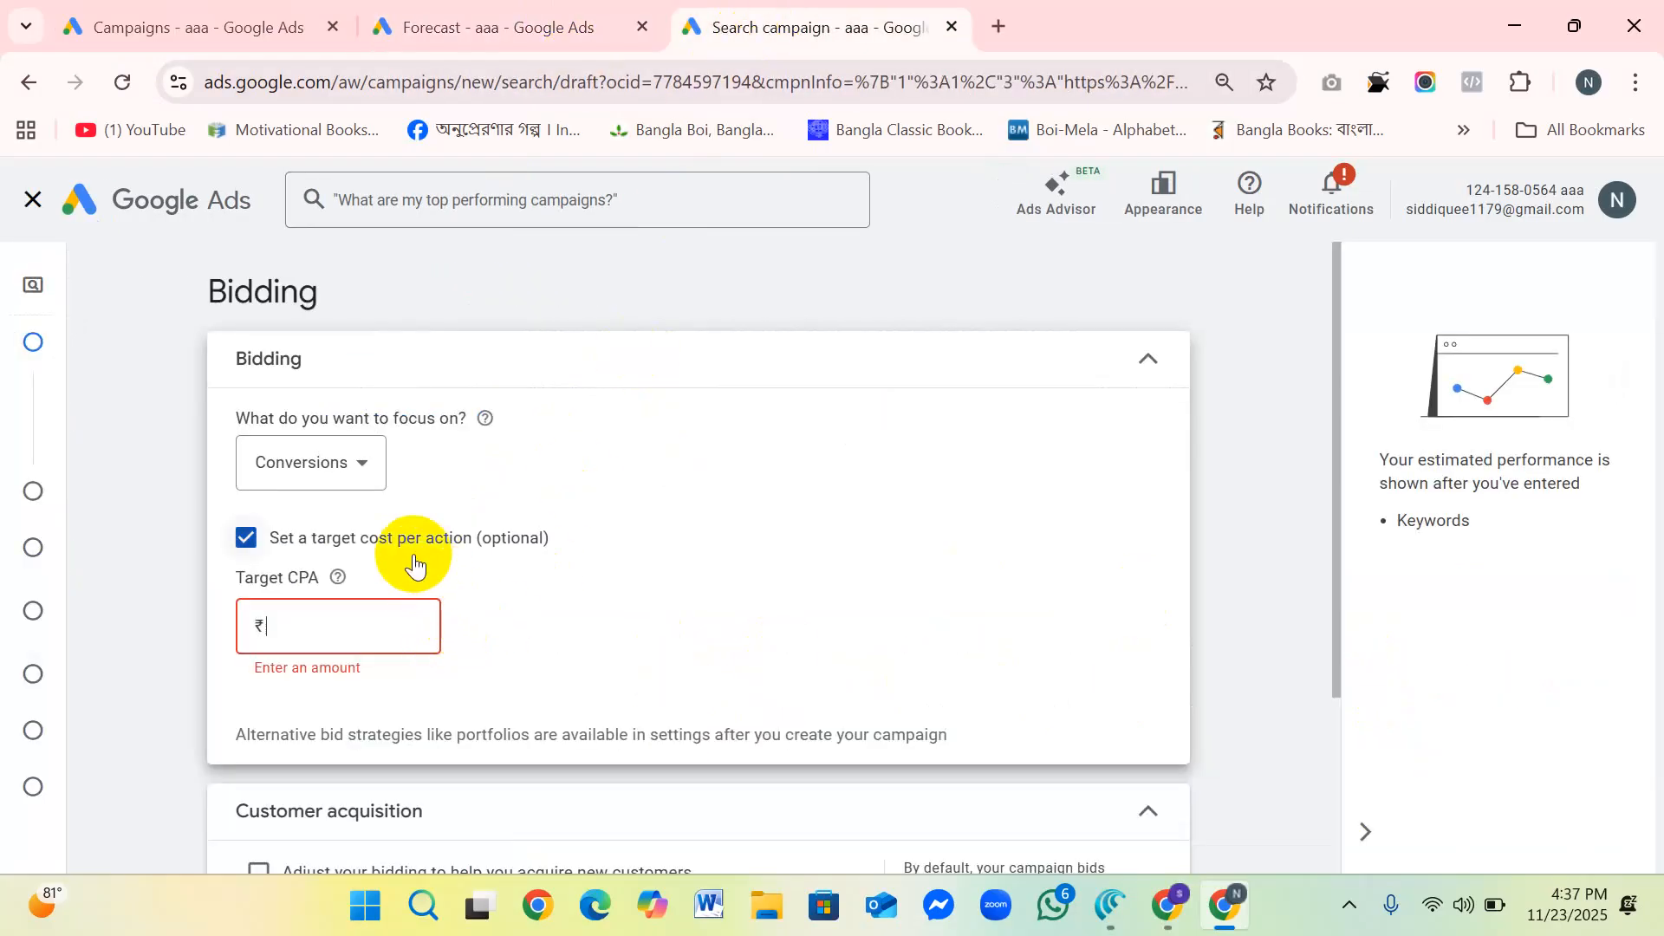
left_click(275, 628)
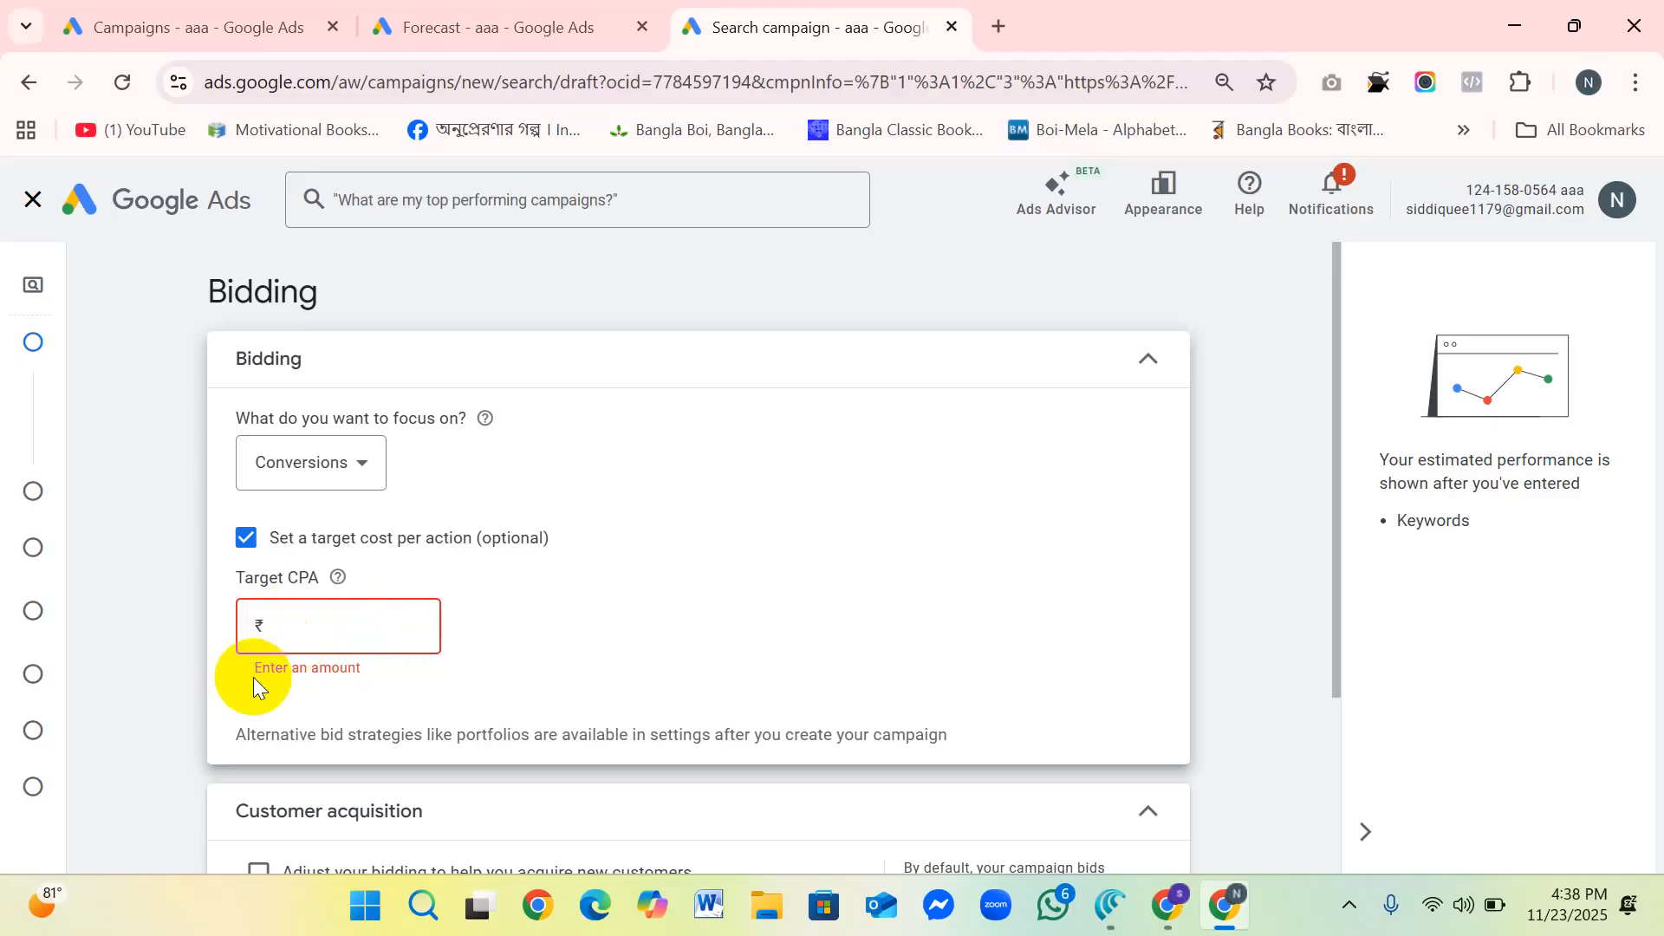
Step: Continue to the campaign settings and exclude both the Google Search Partners Network and the Google Display Network
scroll(746, 537, "down", 3)
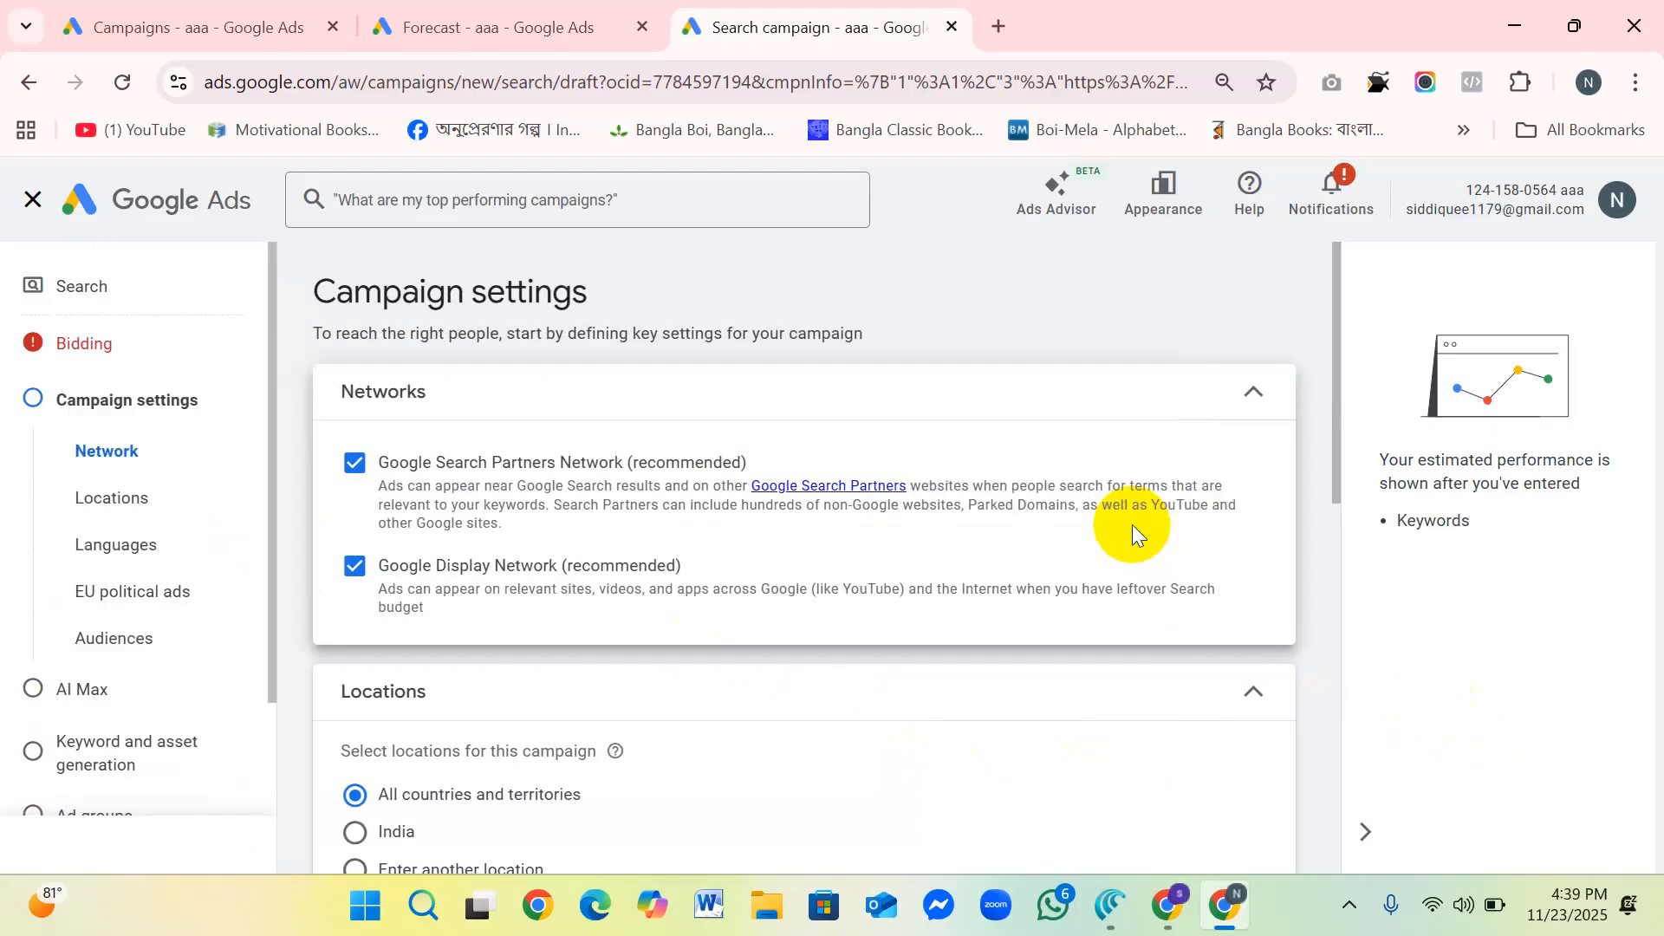
scroll(833, 575, "down", 3)
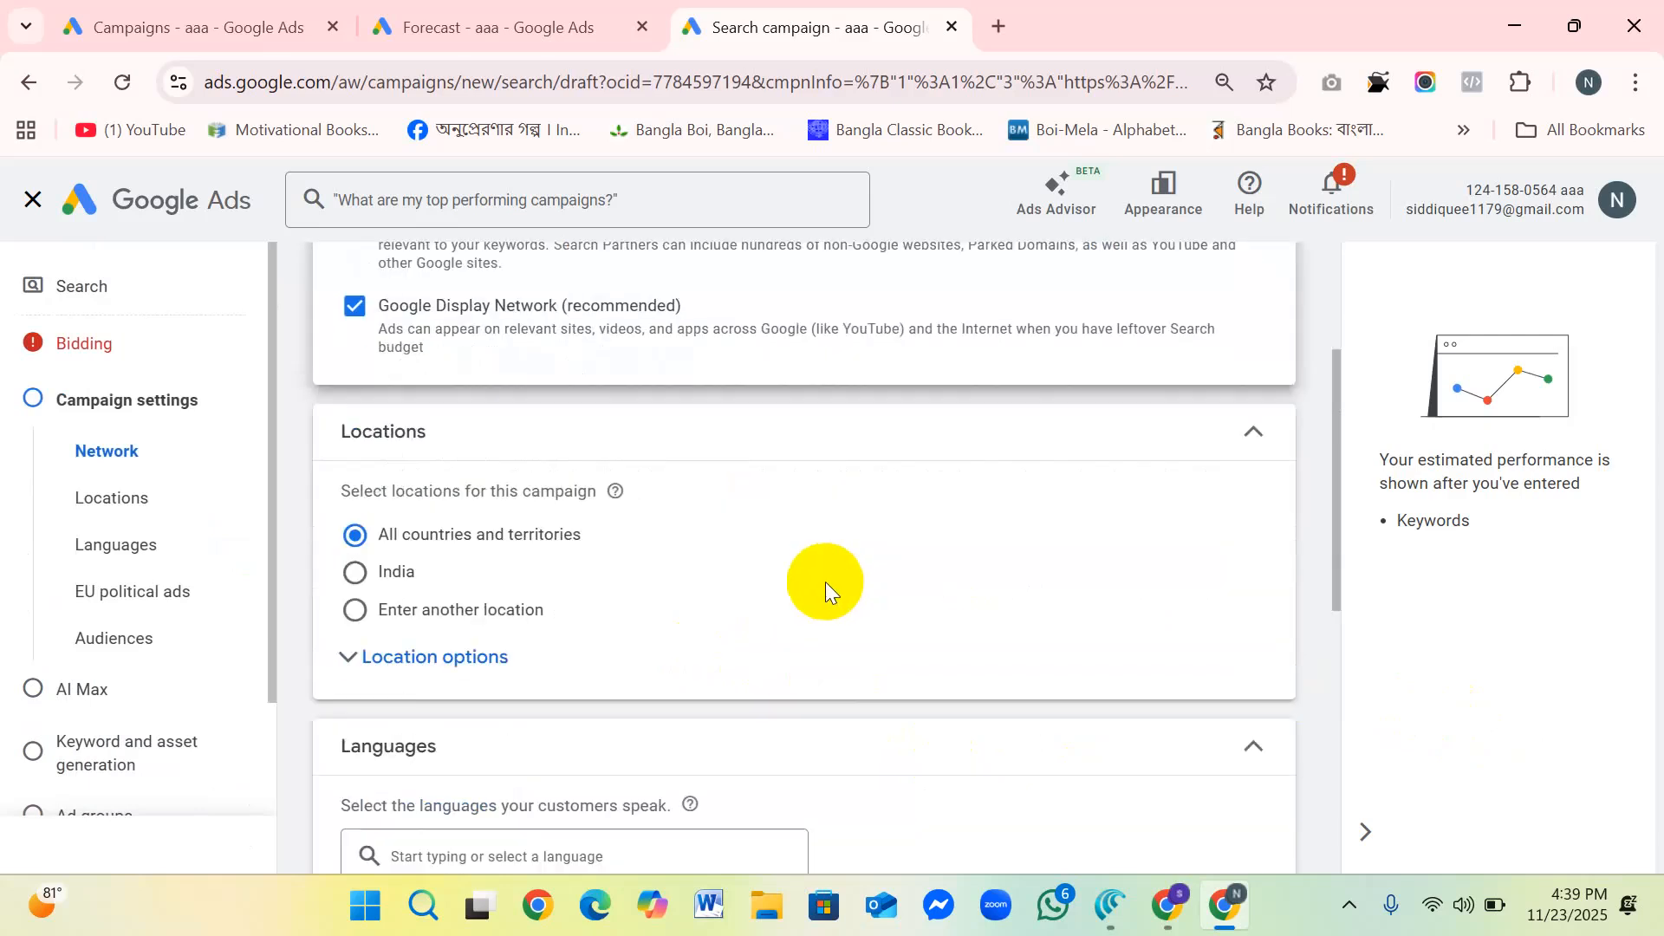
scroll(825, 580, "up", 3)
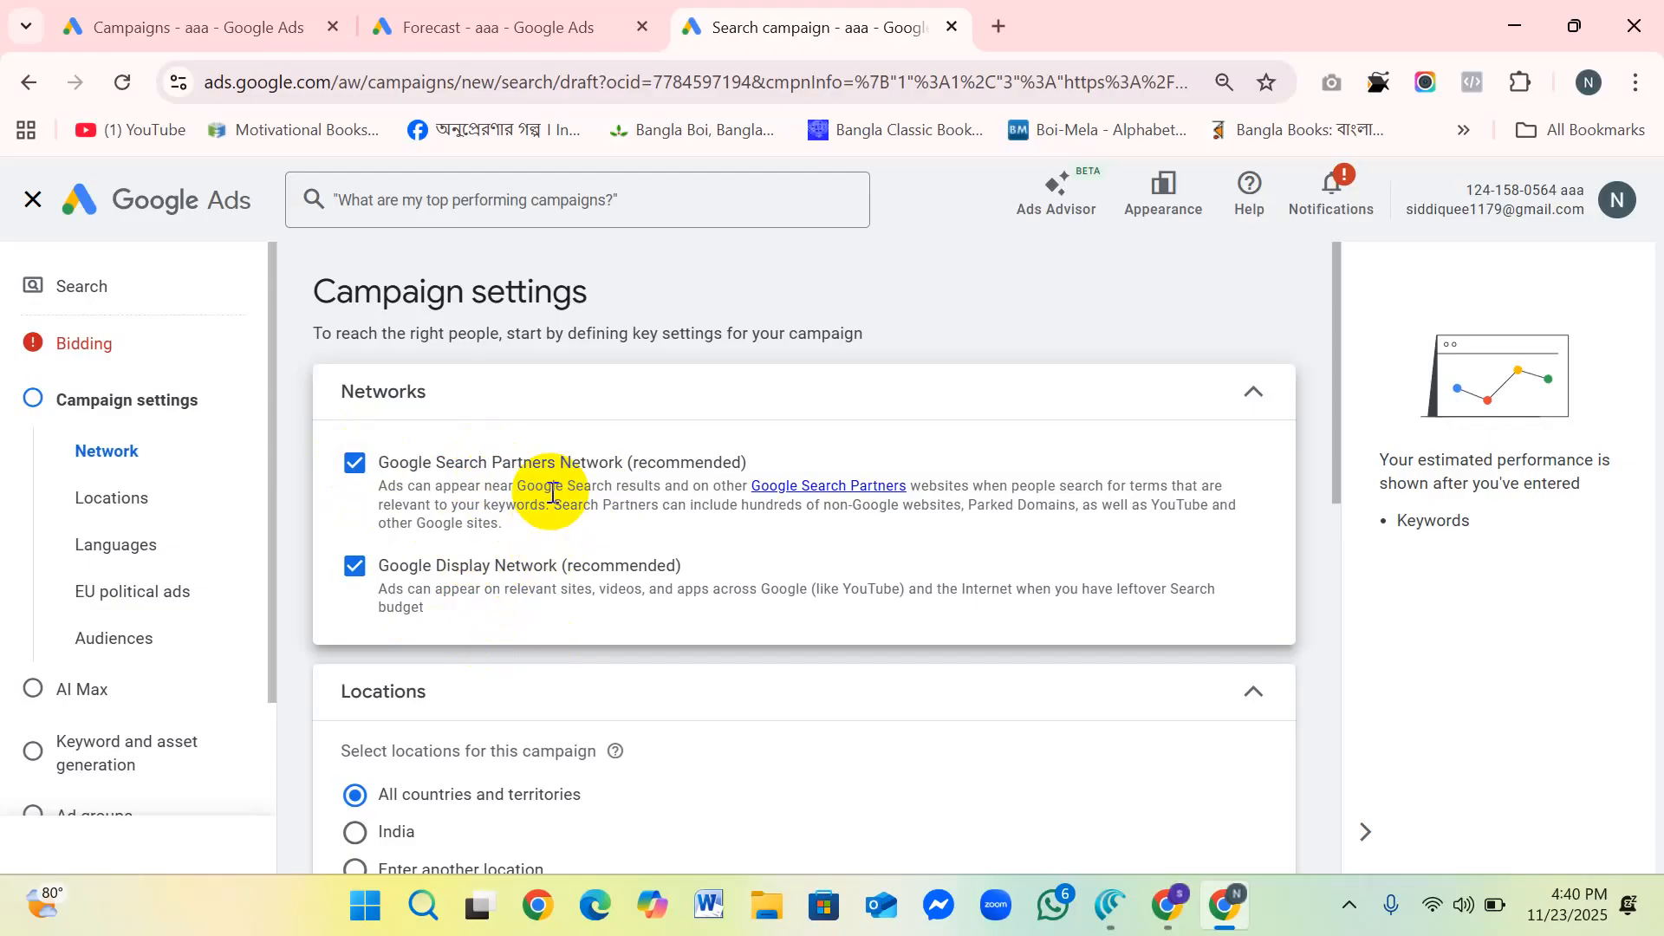
left_click(354, 462)
left_click(356, 574)
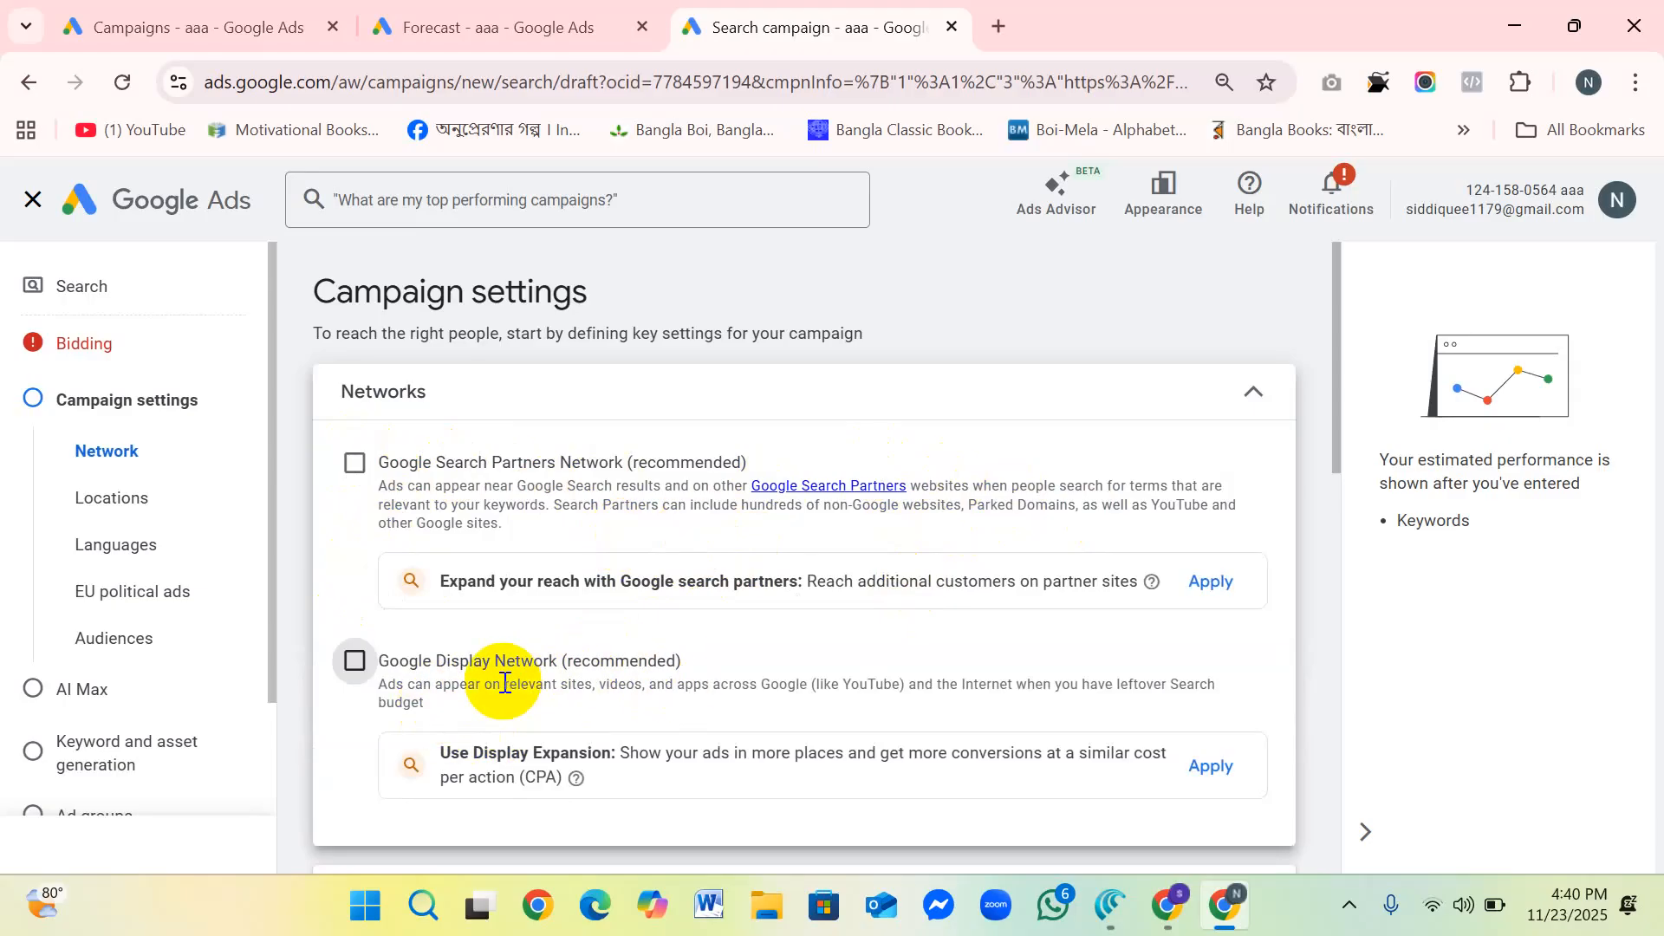
Step: Expand the campaign's location options, choose to enter another location and open the advanced location search
scroll(738, 559, "down", 3)
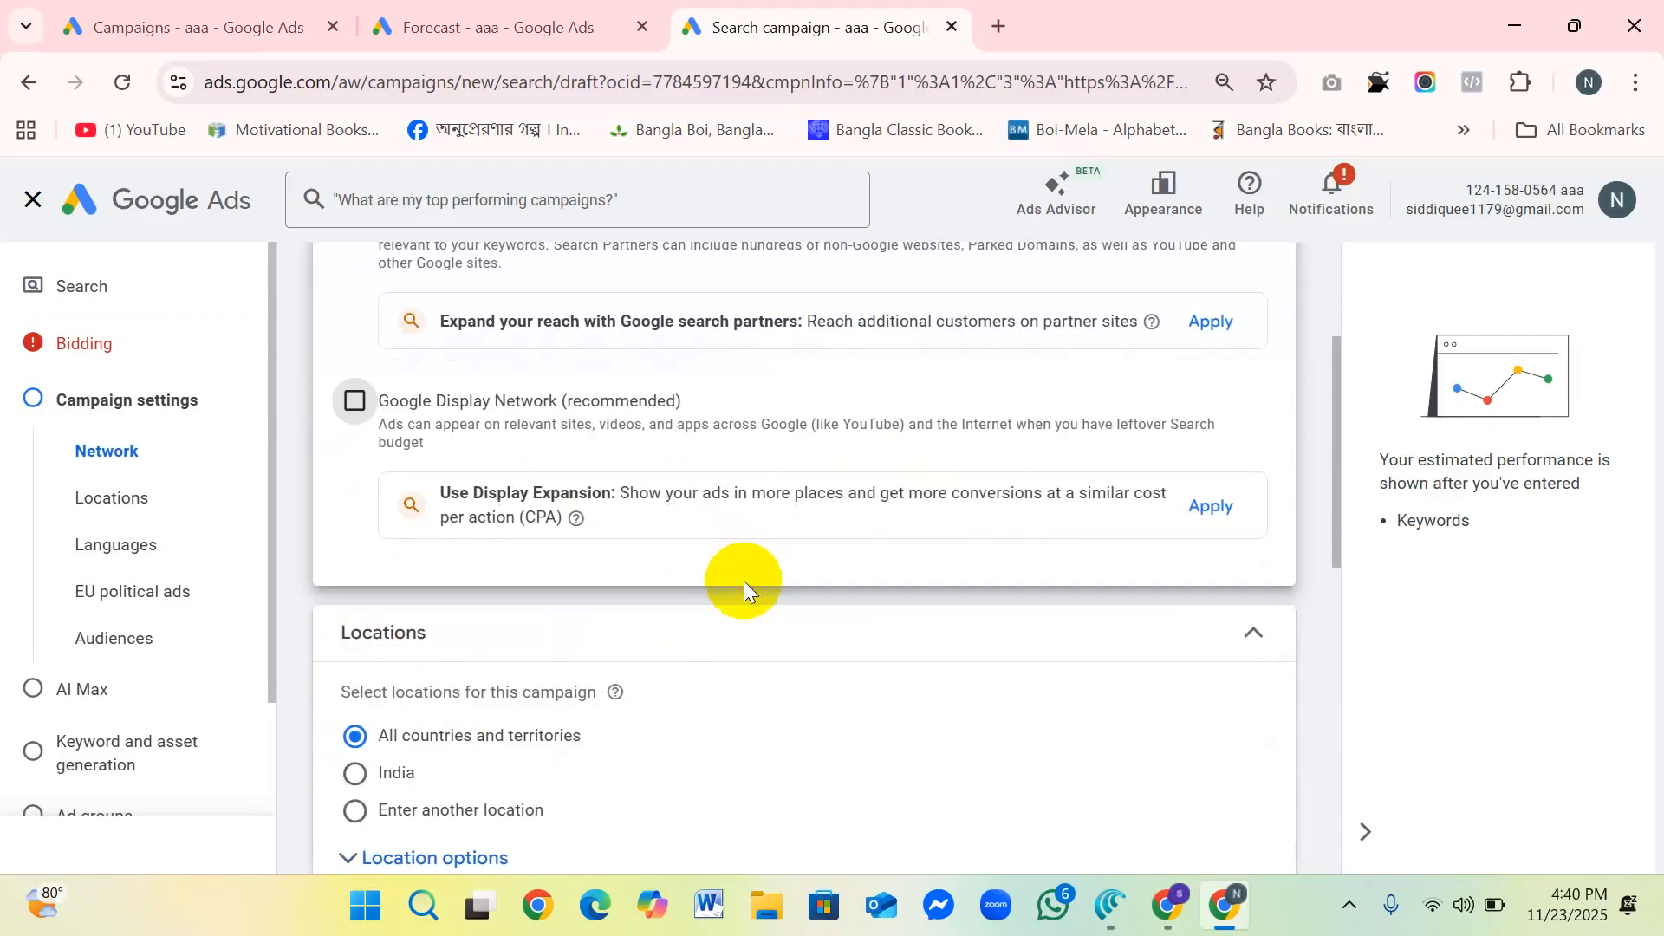
scroll(709, 607, "down", 3)
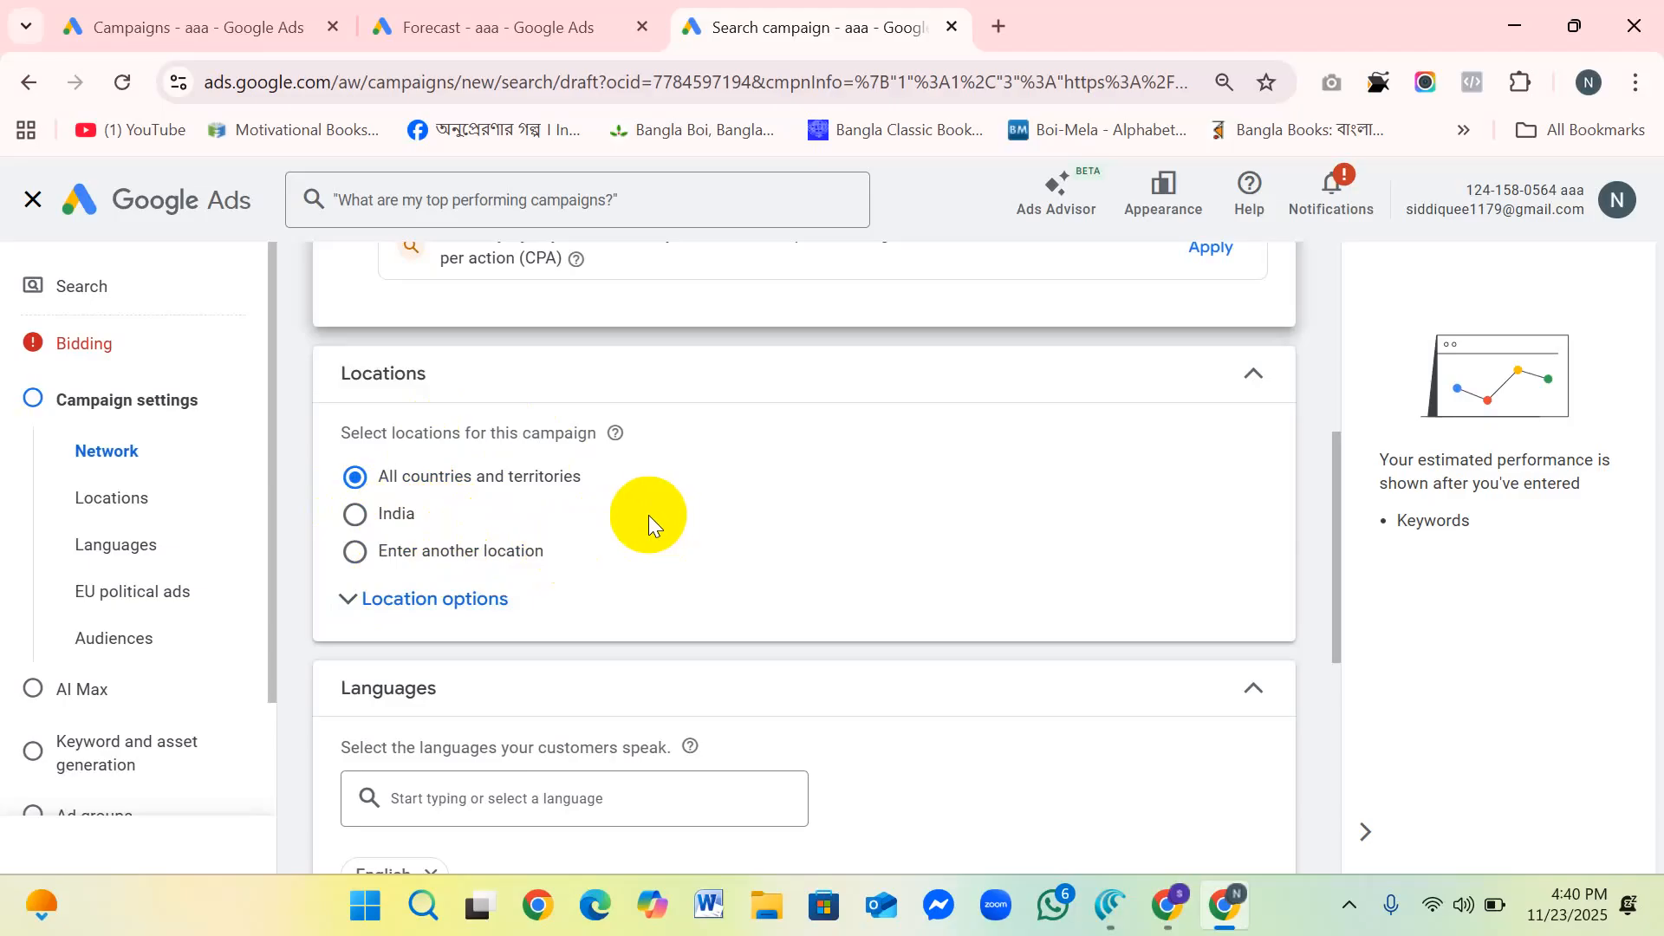
left_click(405, 606)
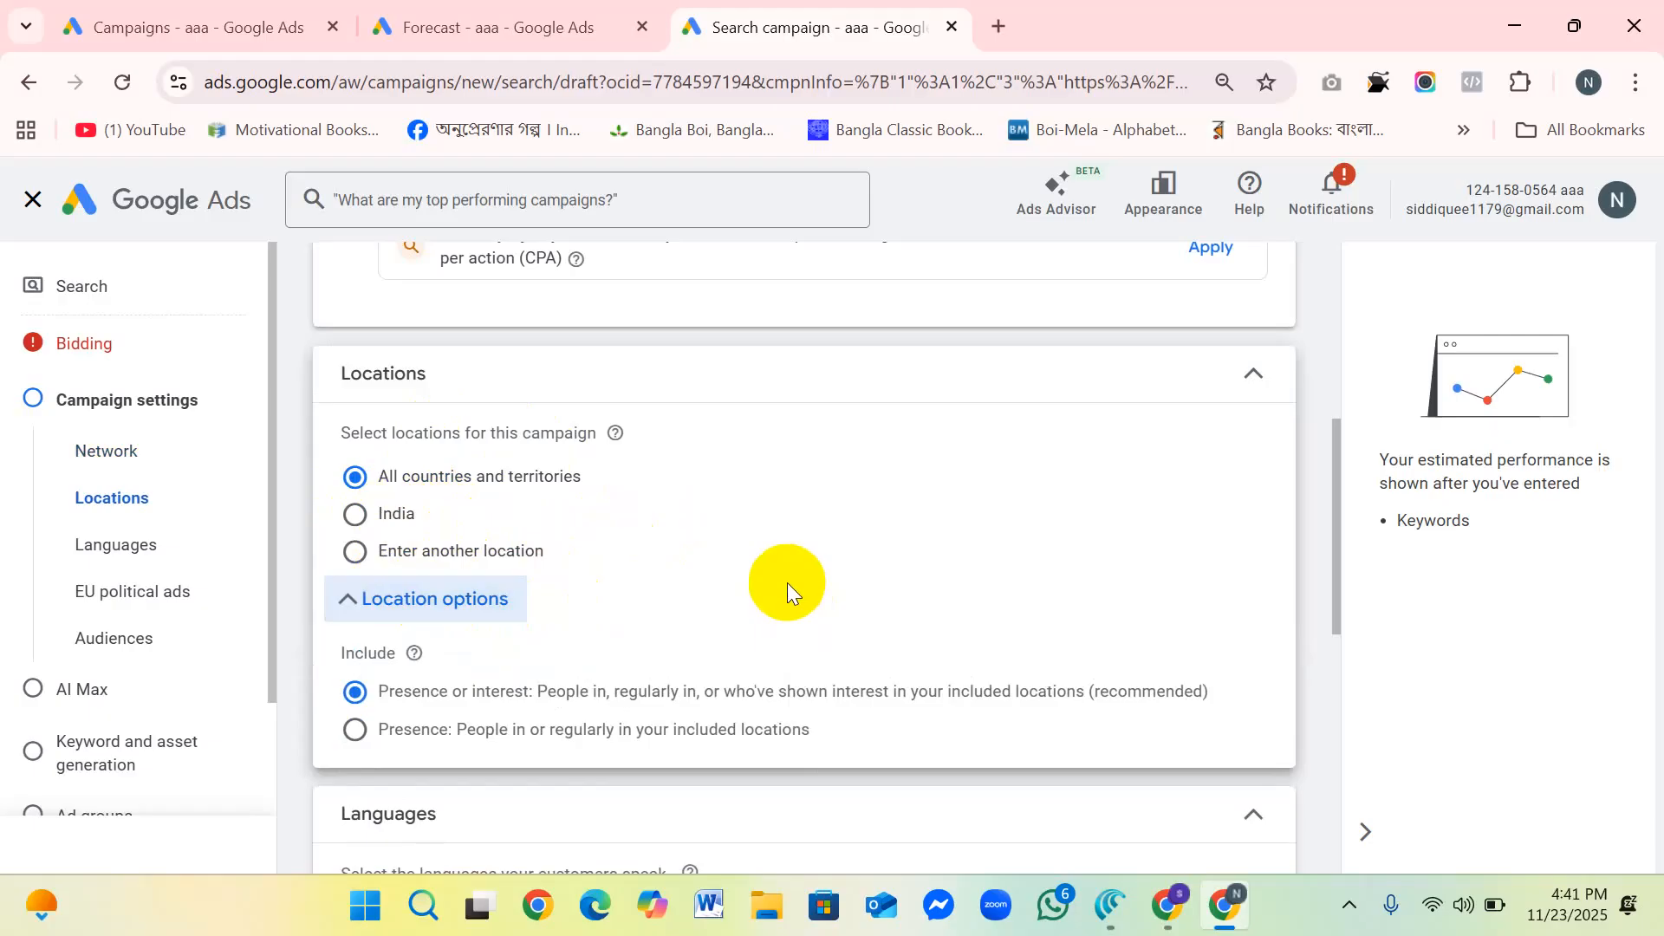
scroll(786, 583, "down", 1)
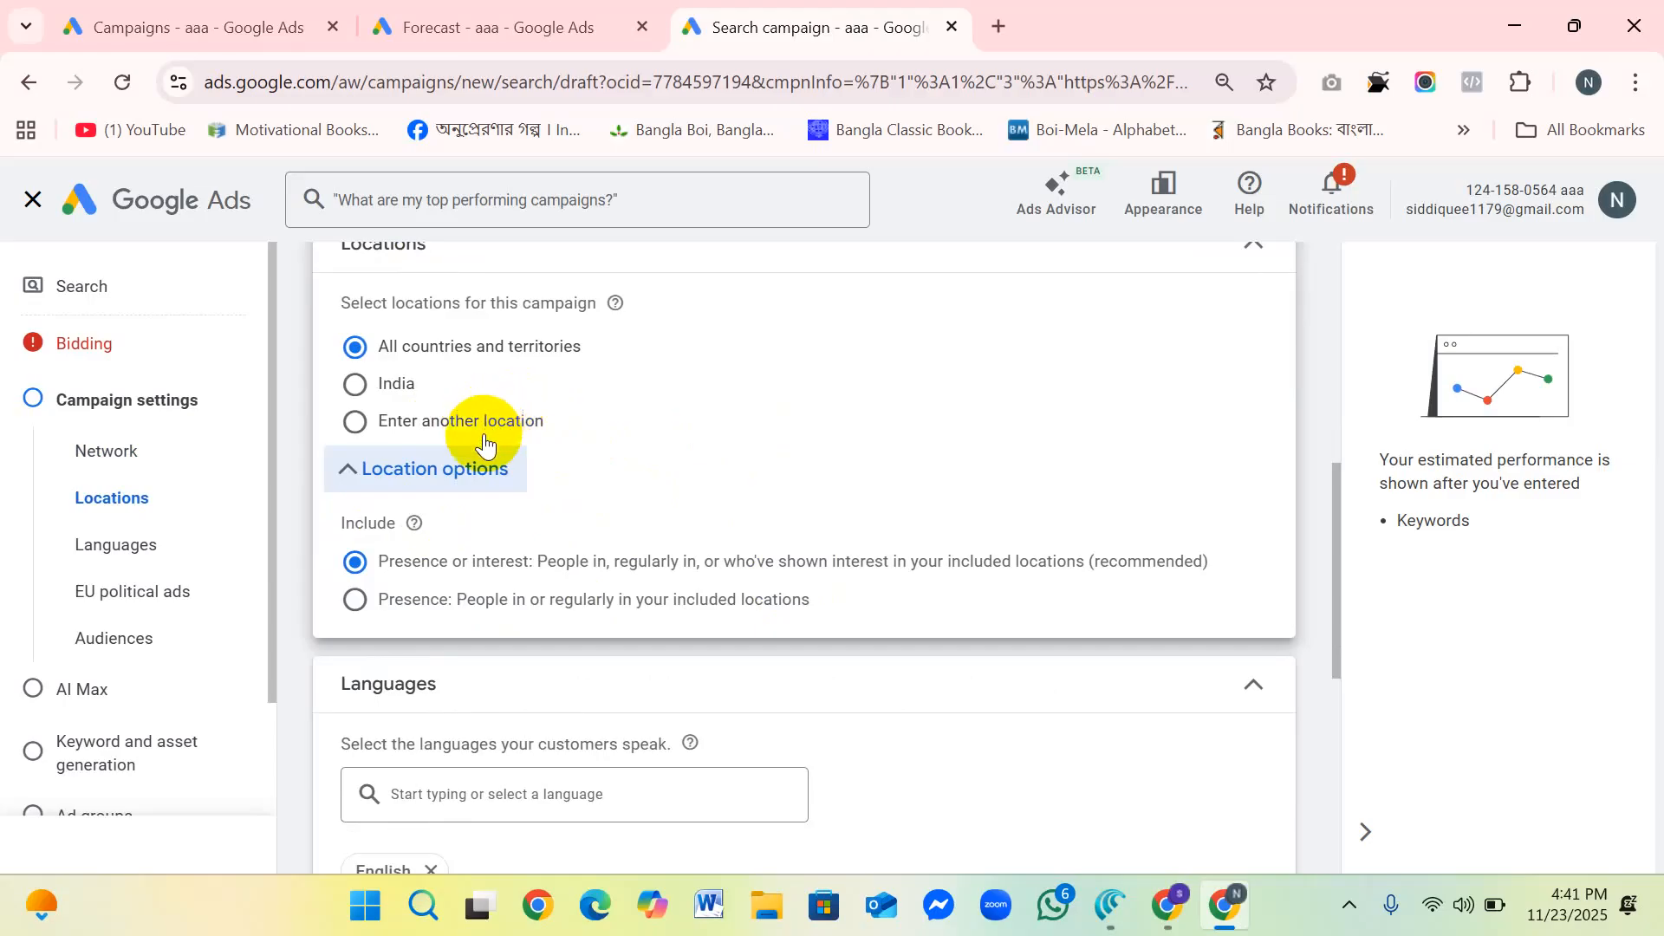
left_click(354, 422)
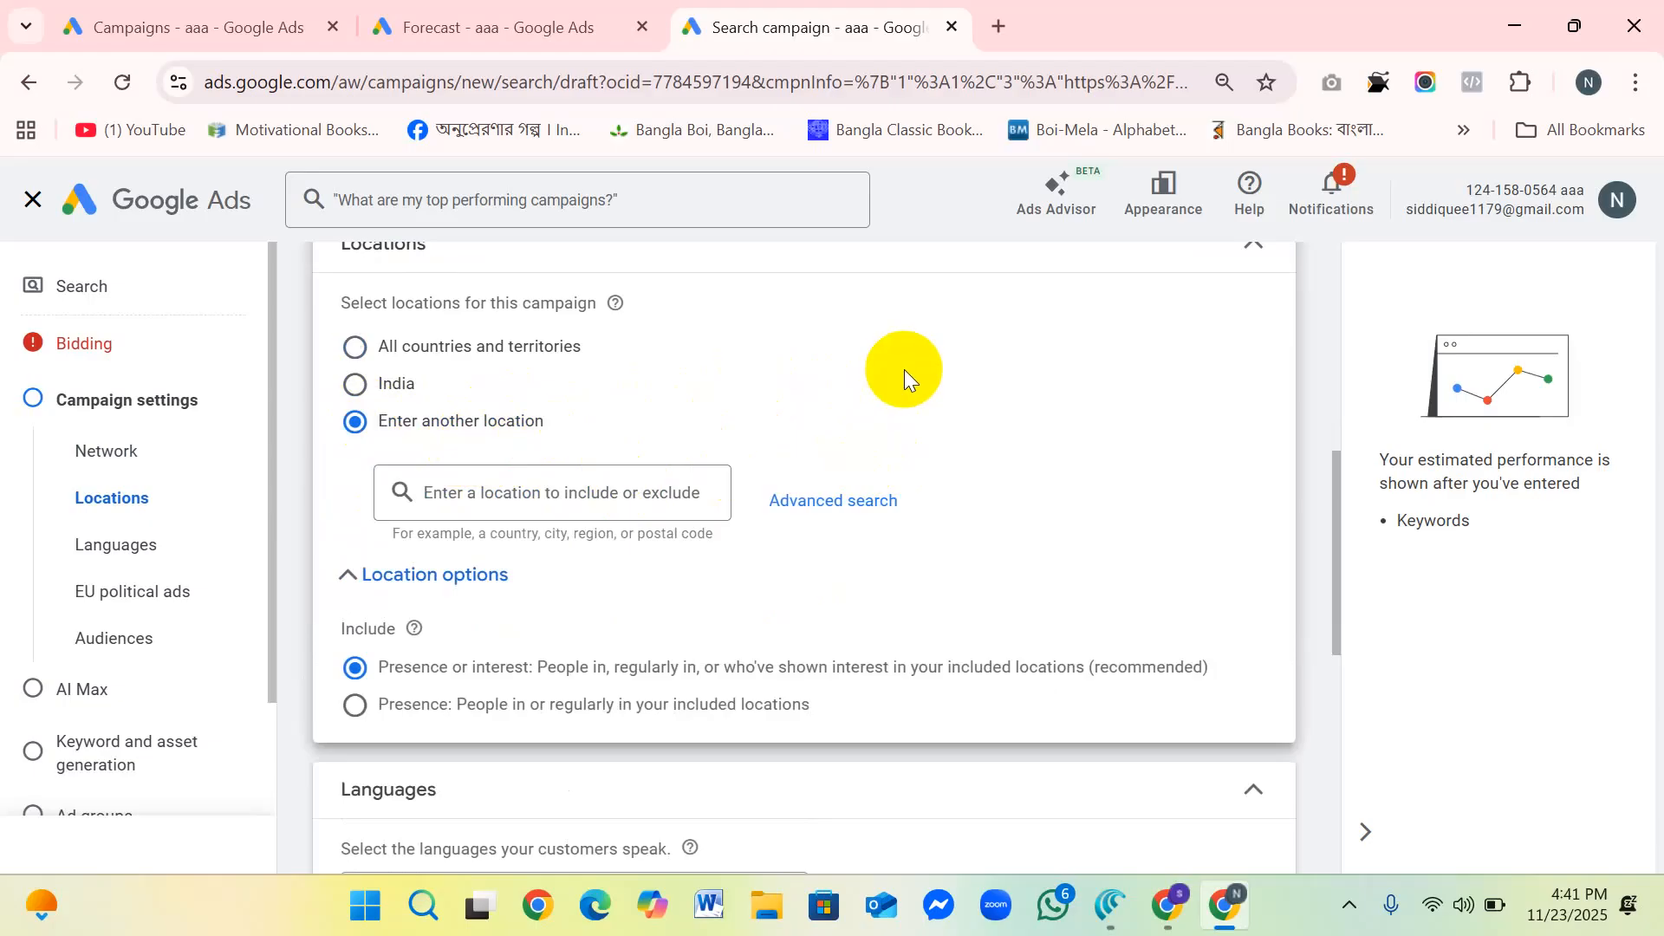
left_click(837, 501)
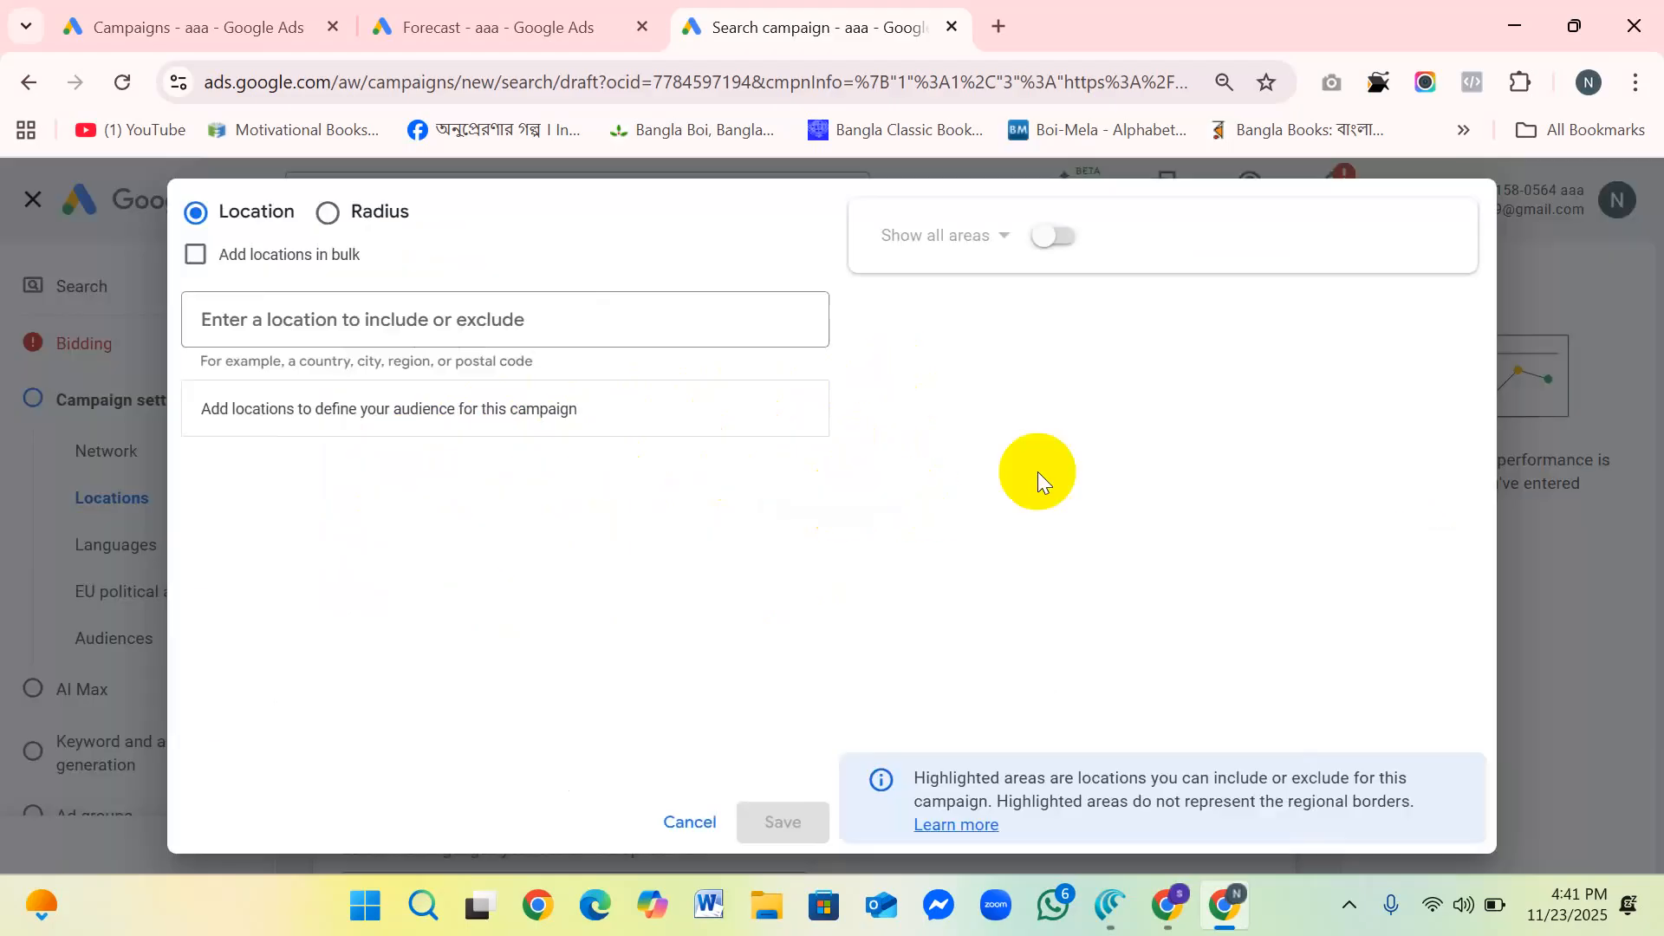
Step: Search for "noak" and include Noakhali District, Chittagong Division, Bangladesh as a targeted location
left_click(341, 320)
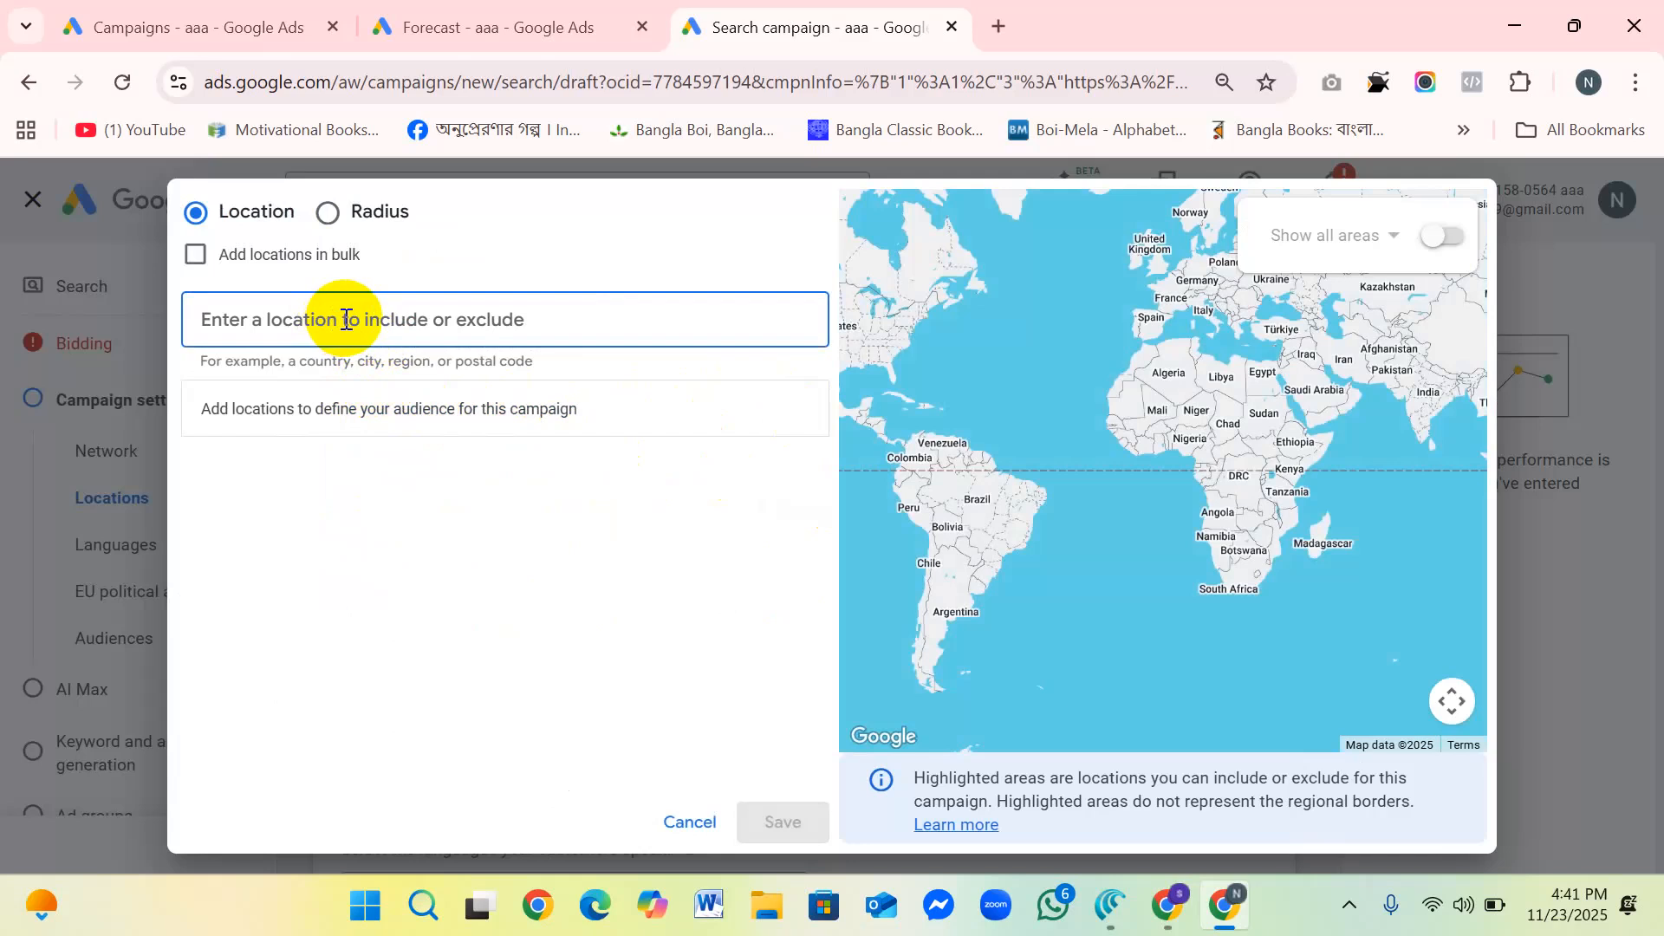
type("d")
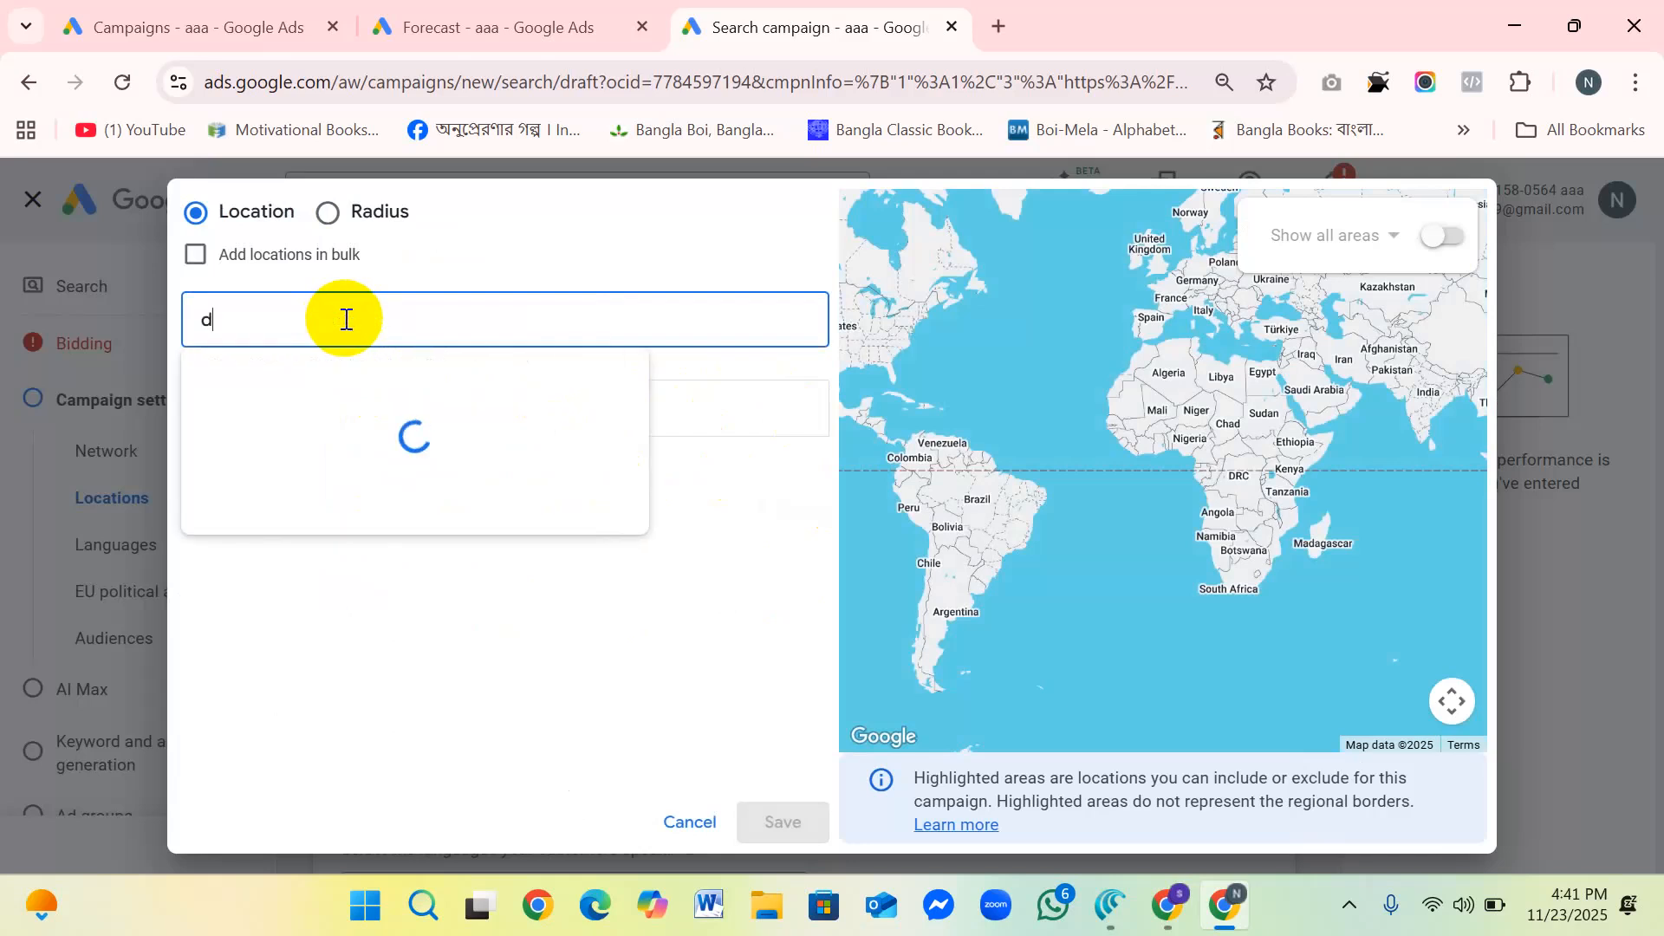
key("BackSpace")
type("noak")
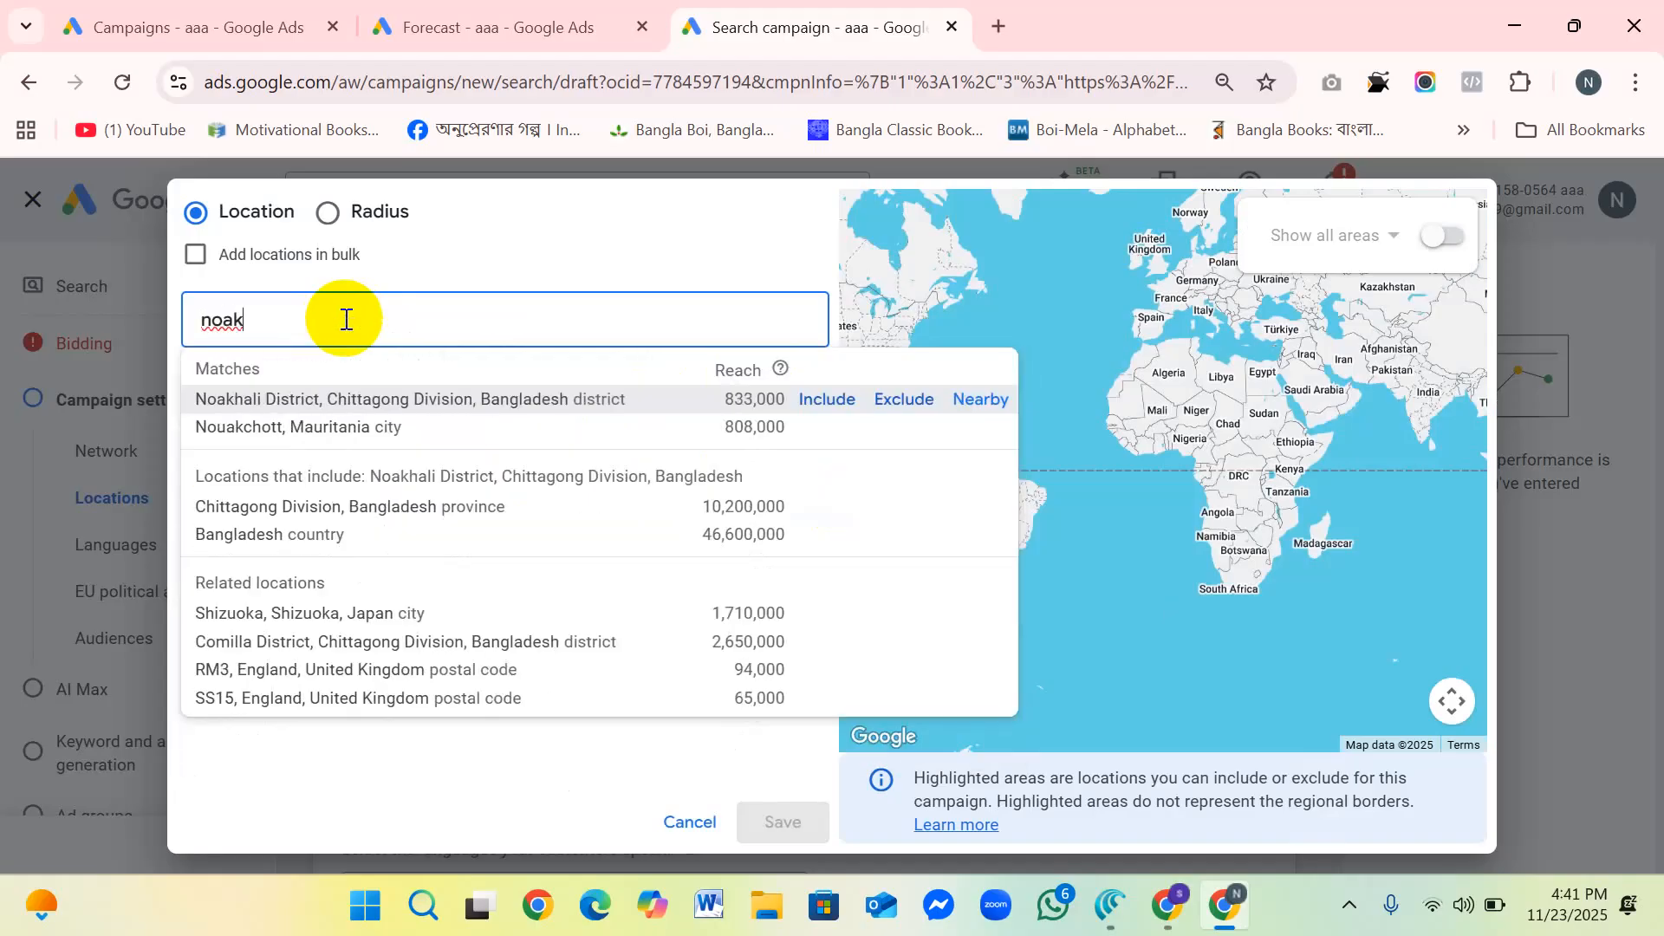
left_click(819, 405)
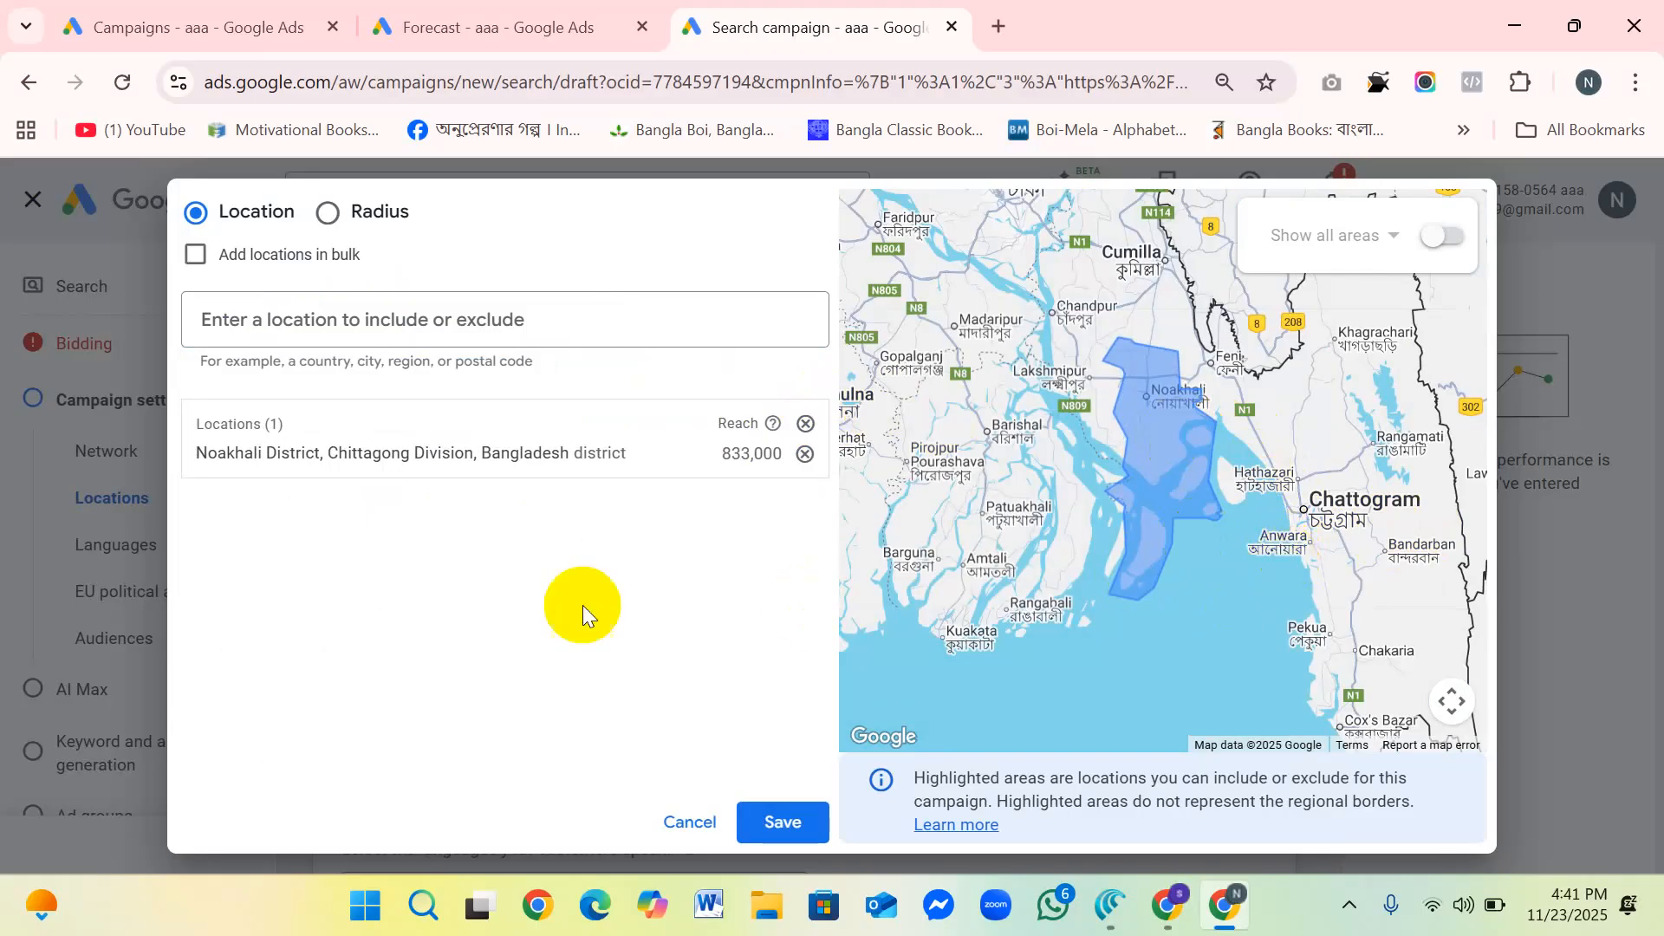
Step: Switch the advanced location search to radius targeting and set the distance unit to km
left_click(369, 212)
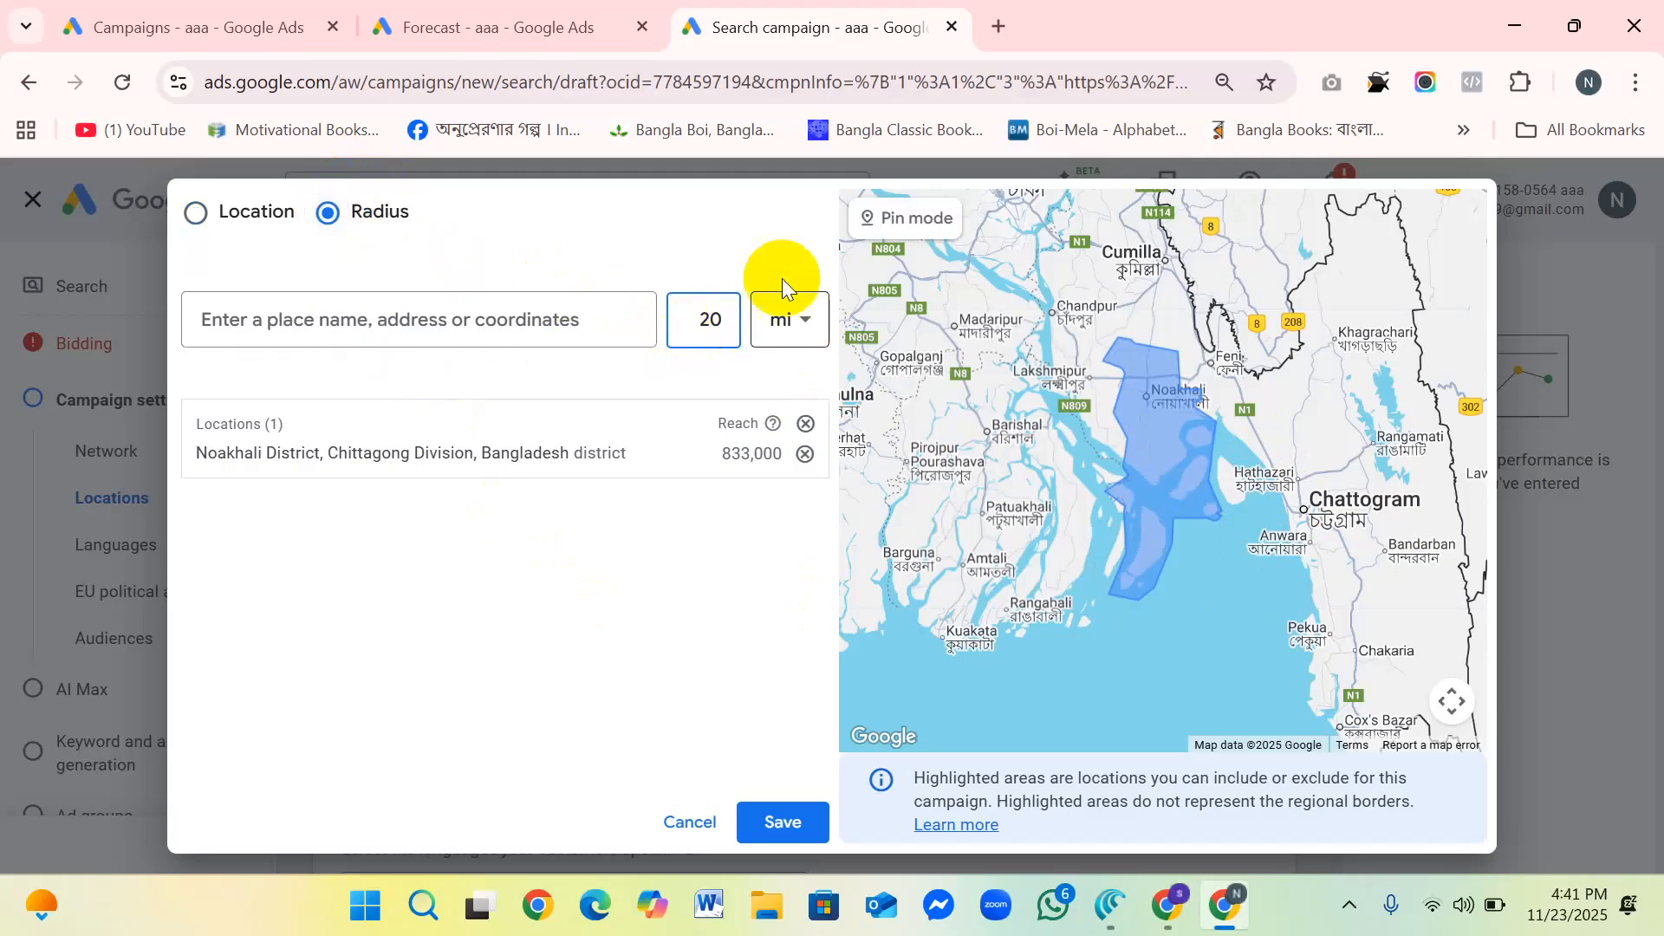
left_click(813, 326)
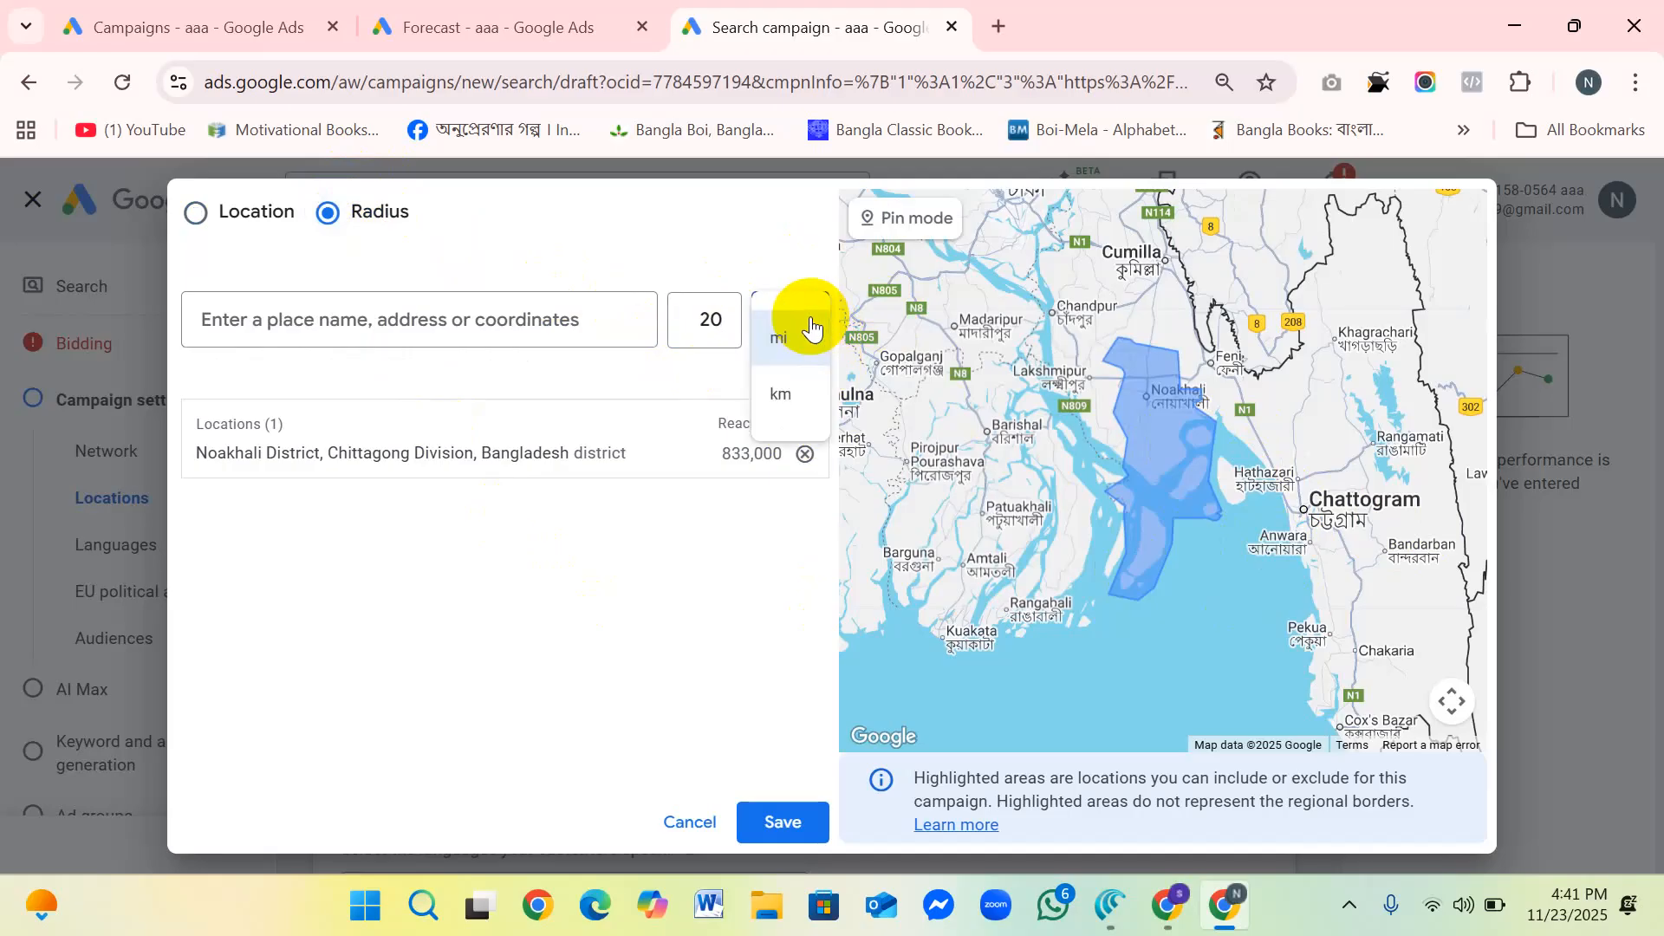
left_click(801, 396)
left_click(692, 320)
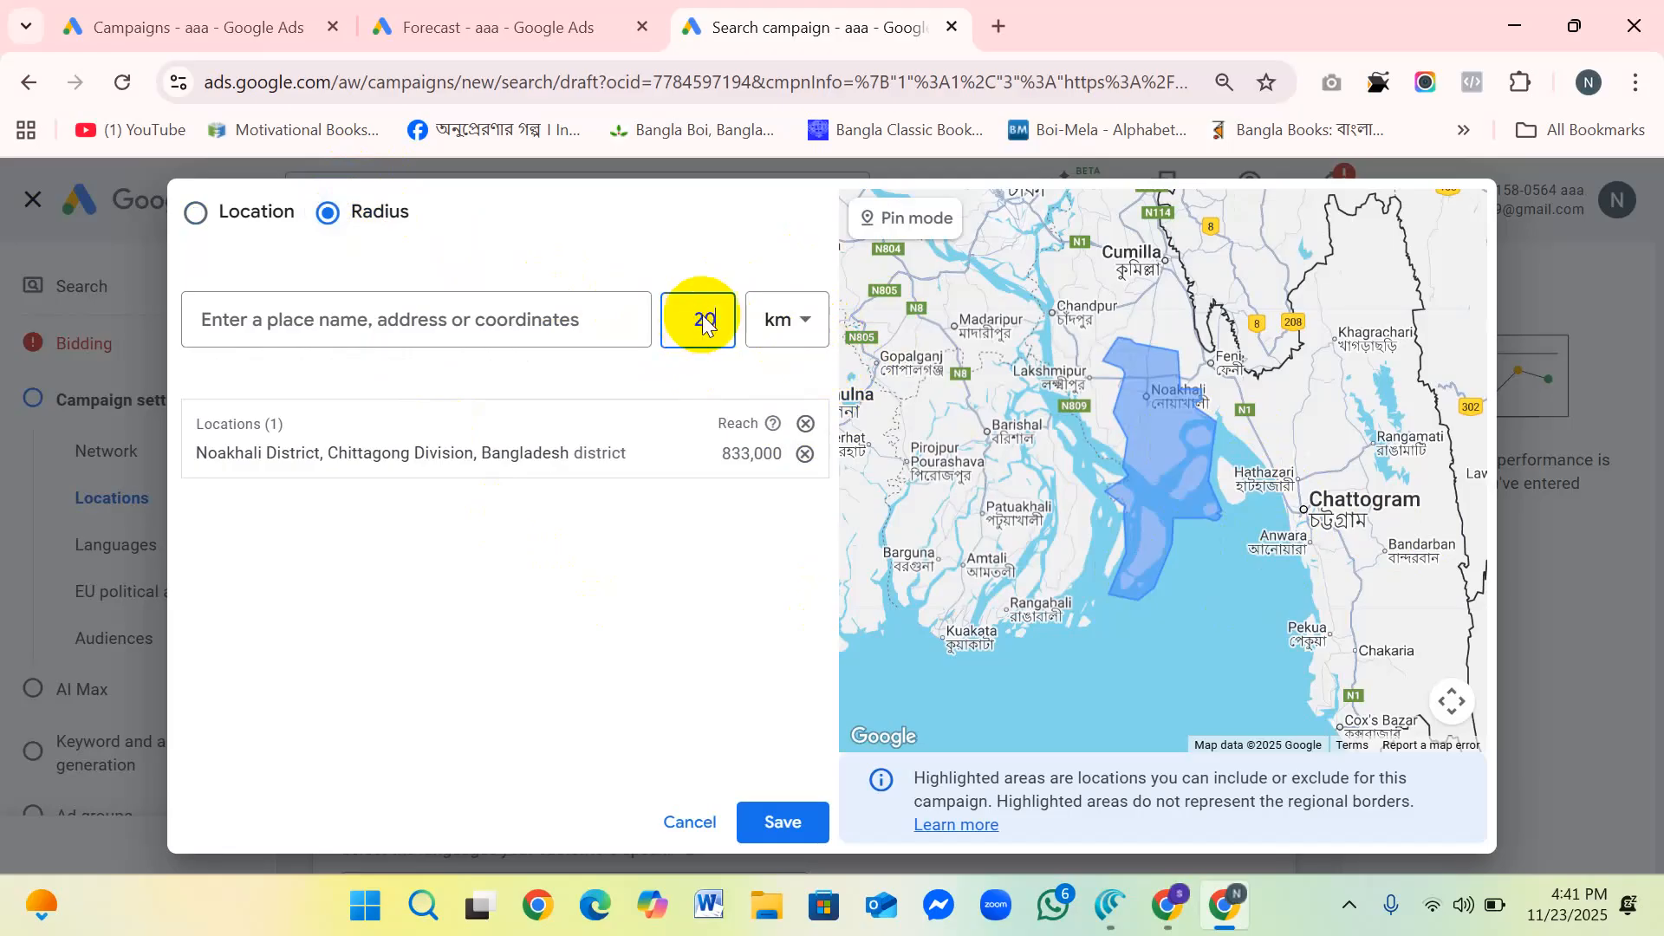
double_click(710, 319)
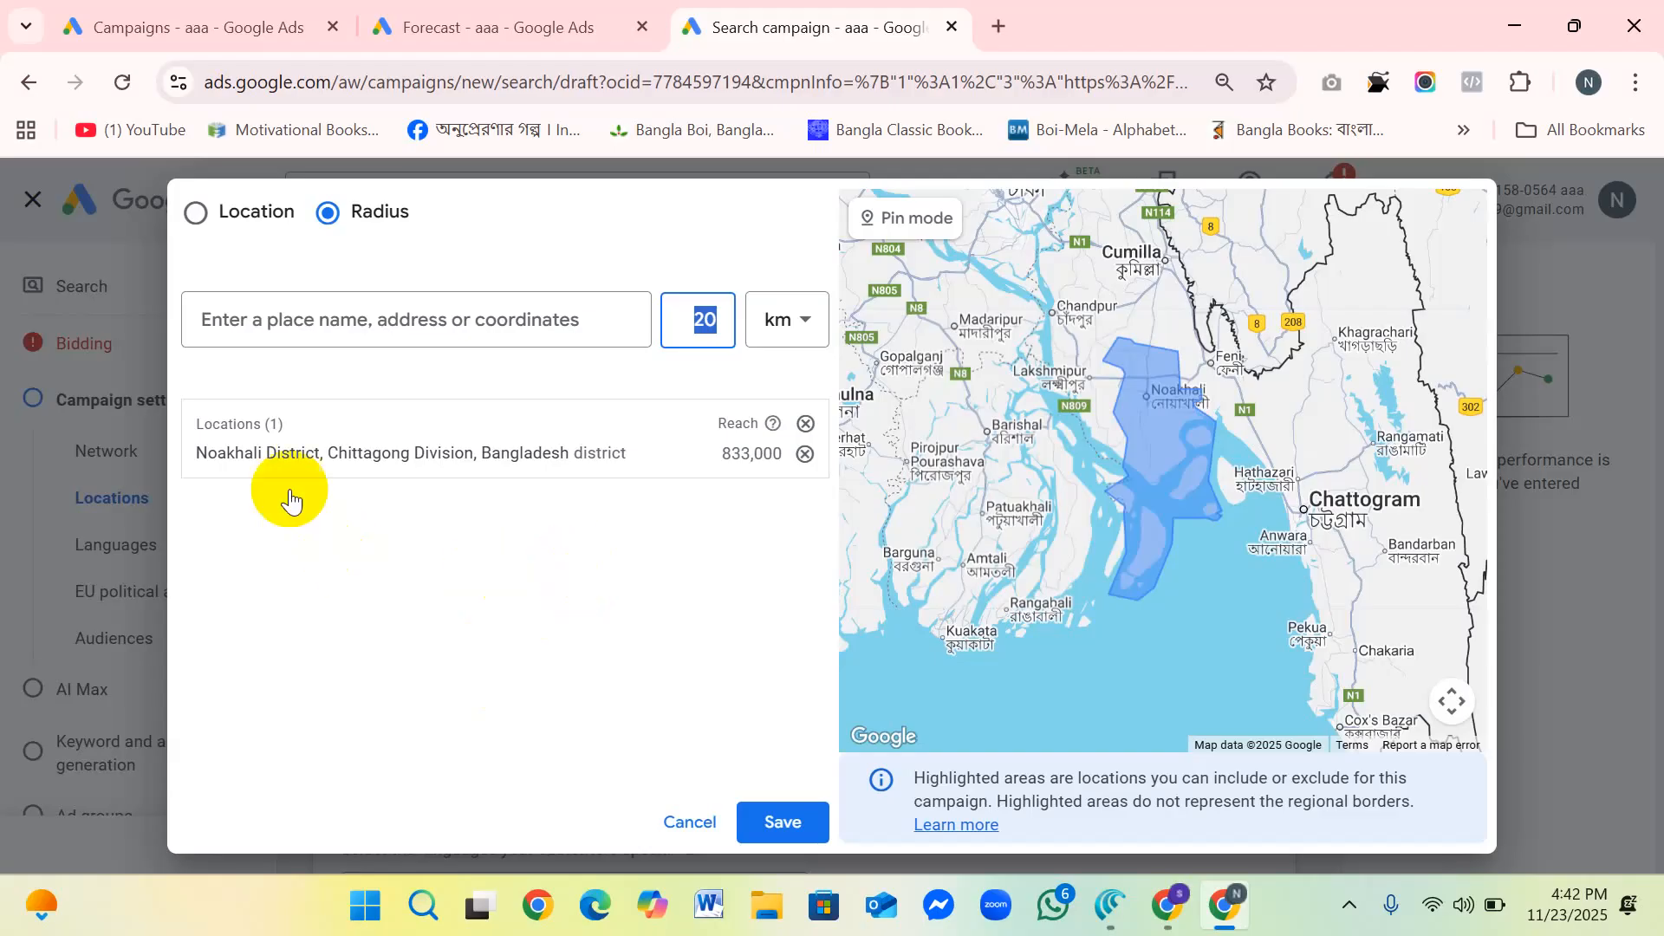
Step: Return to targeting by location and save Noakhali District as the campaign's location
left_click(197, 210)
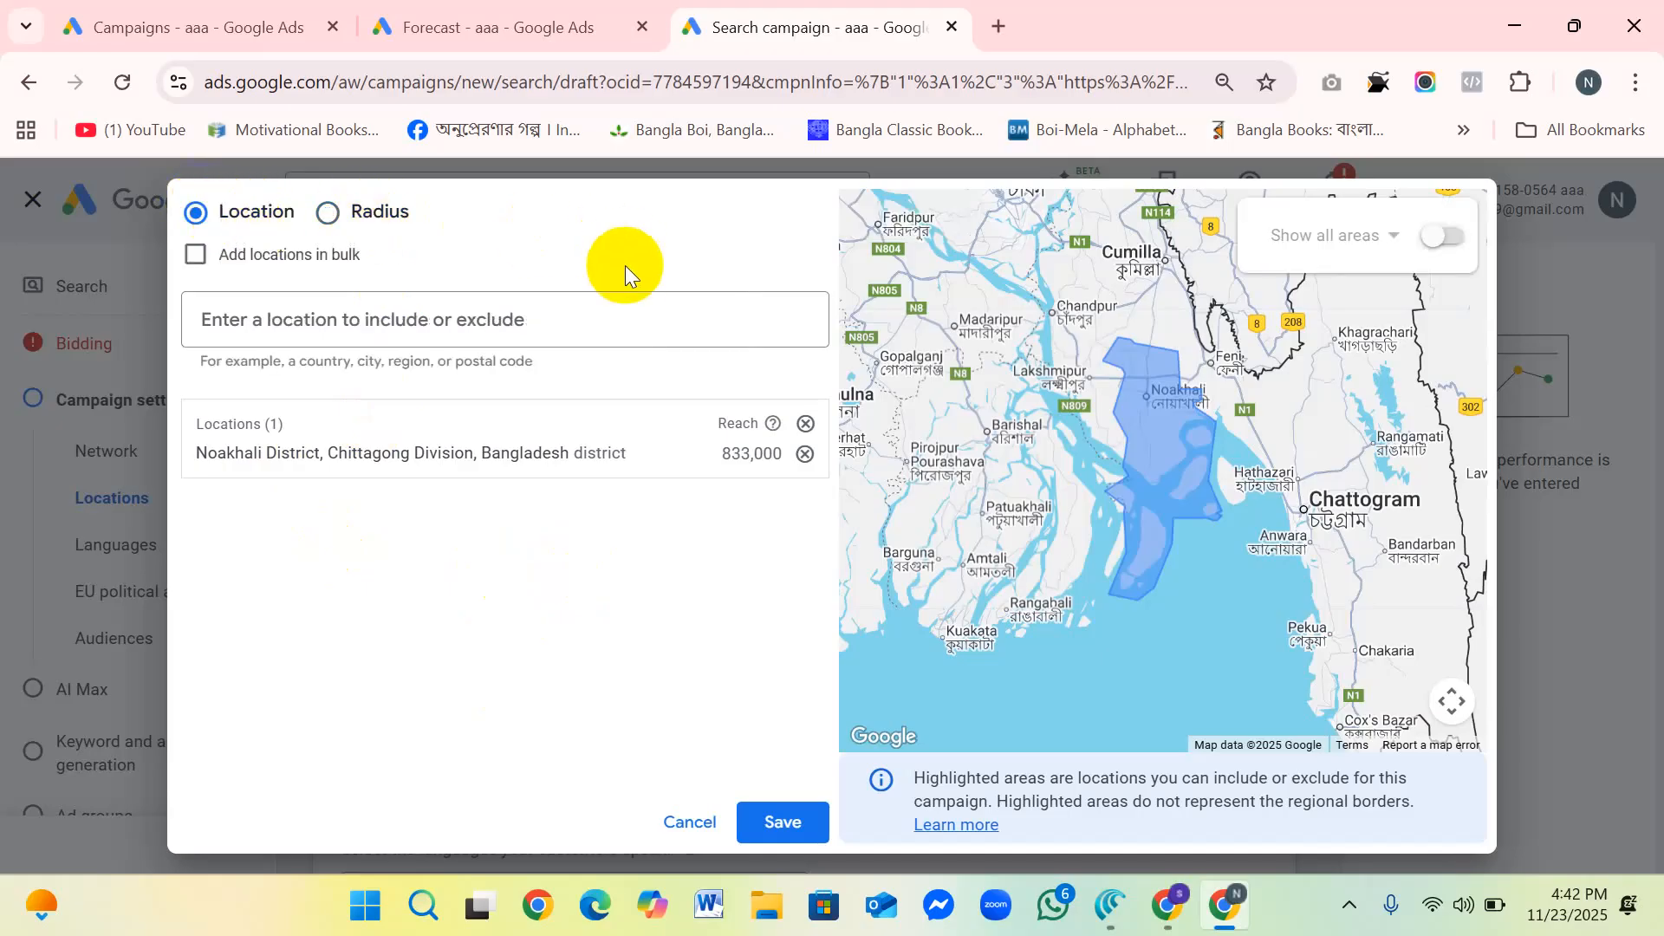
left_click(340, 320)
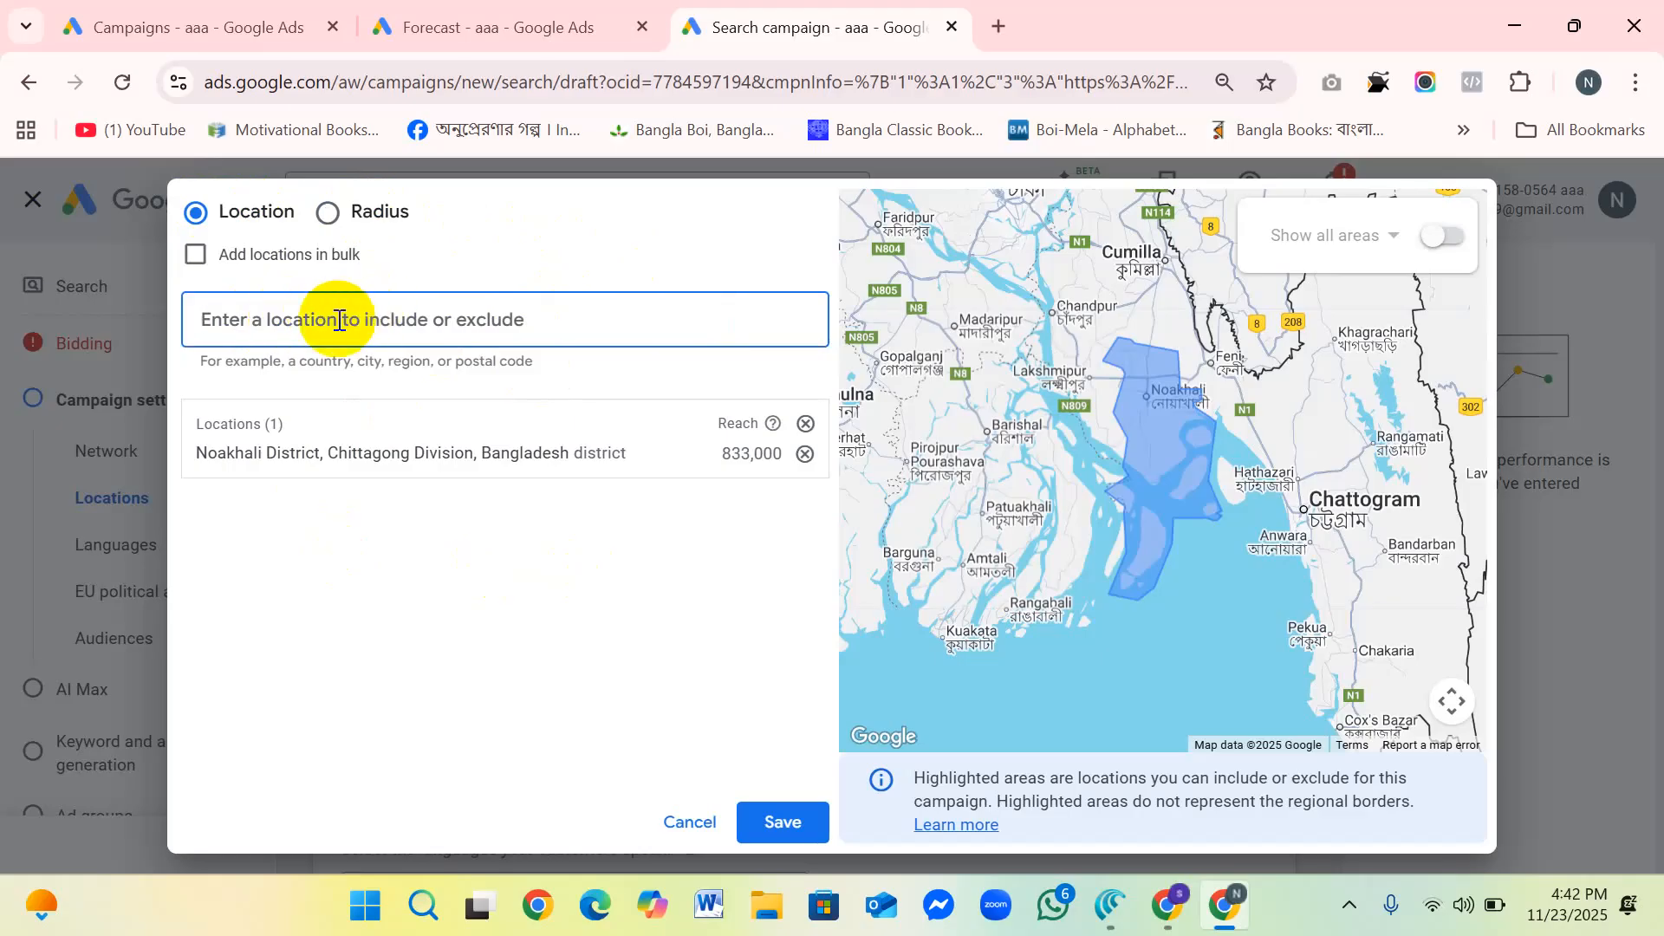
left_click(327, 210)
left_click(196, 212)
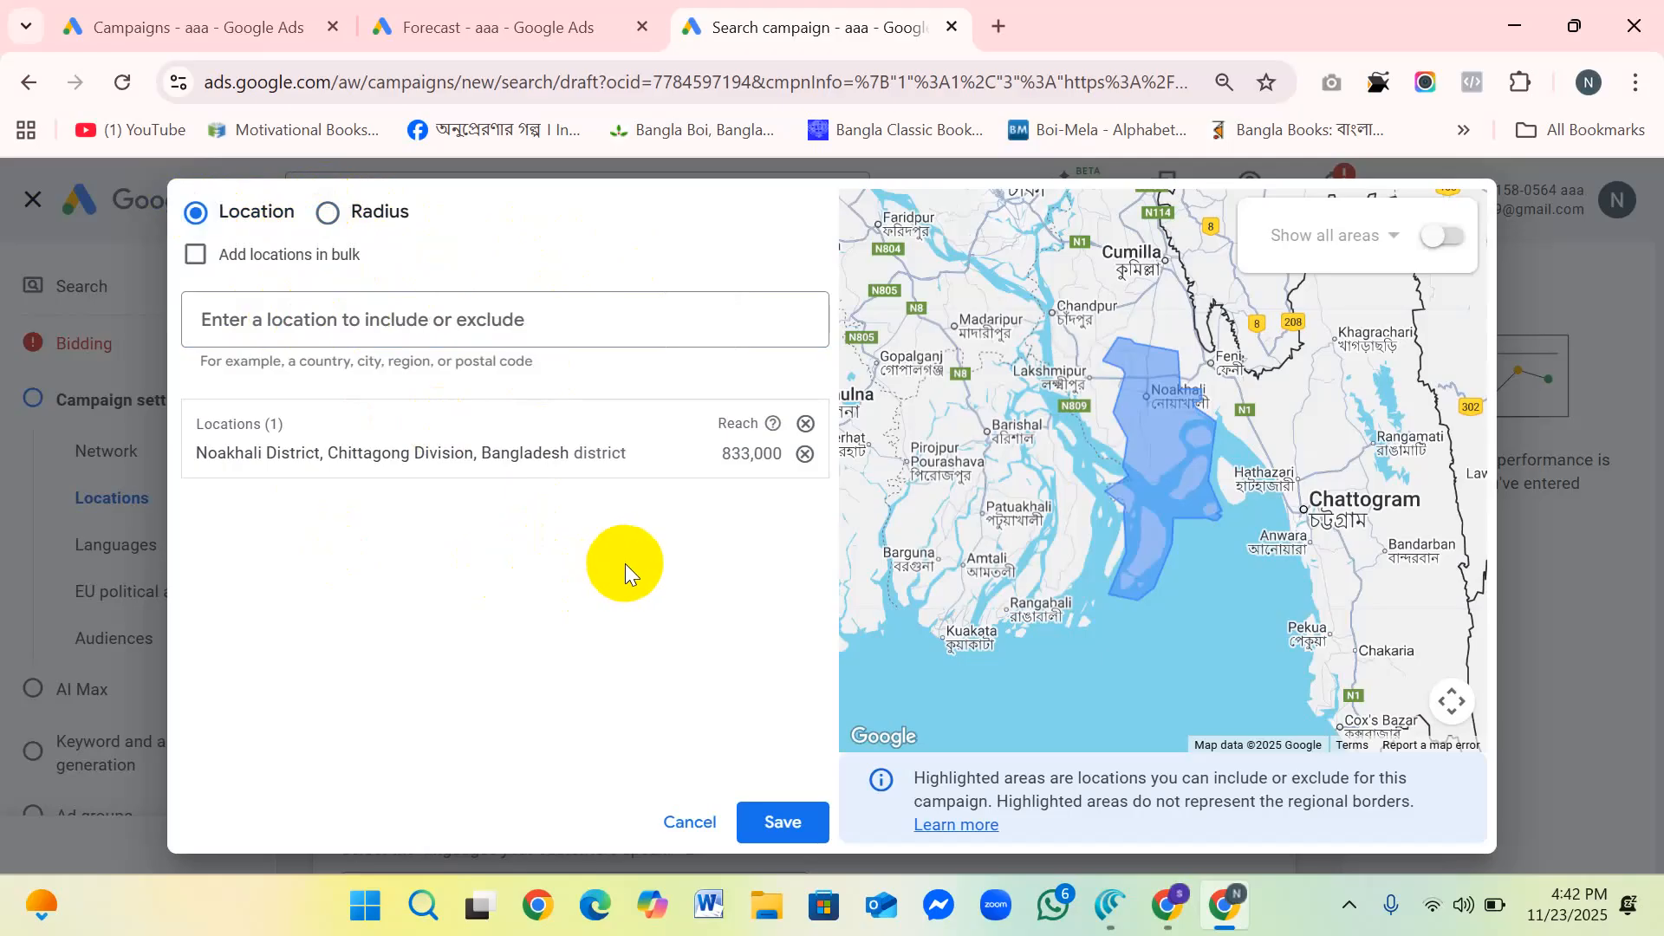
left_click(784, 822)
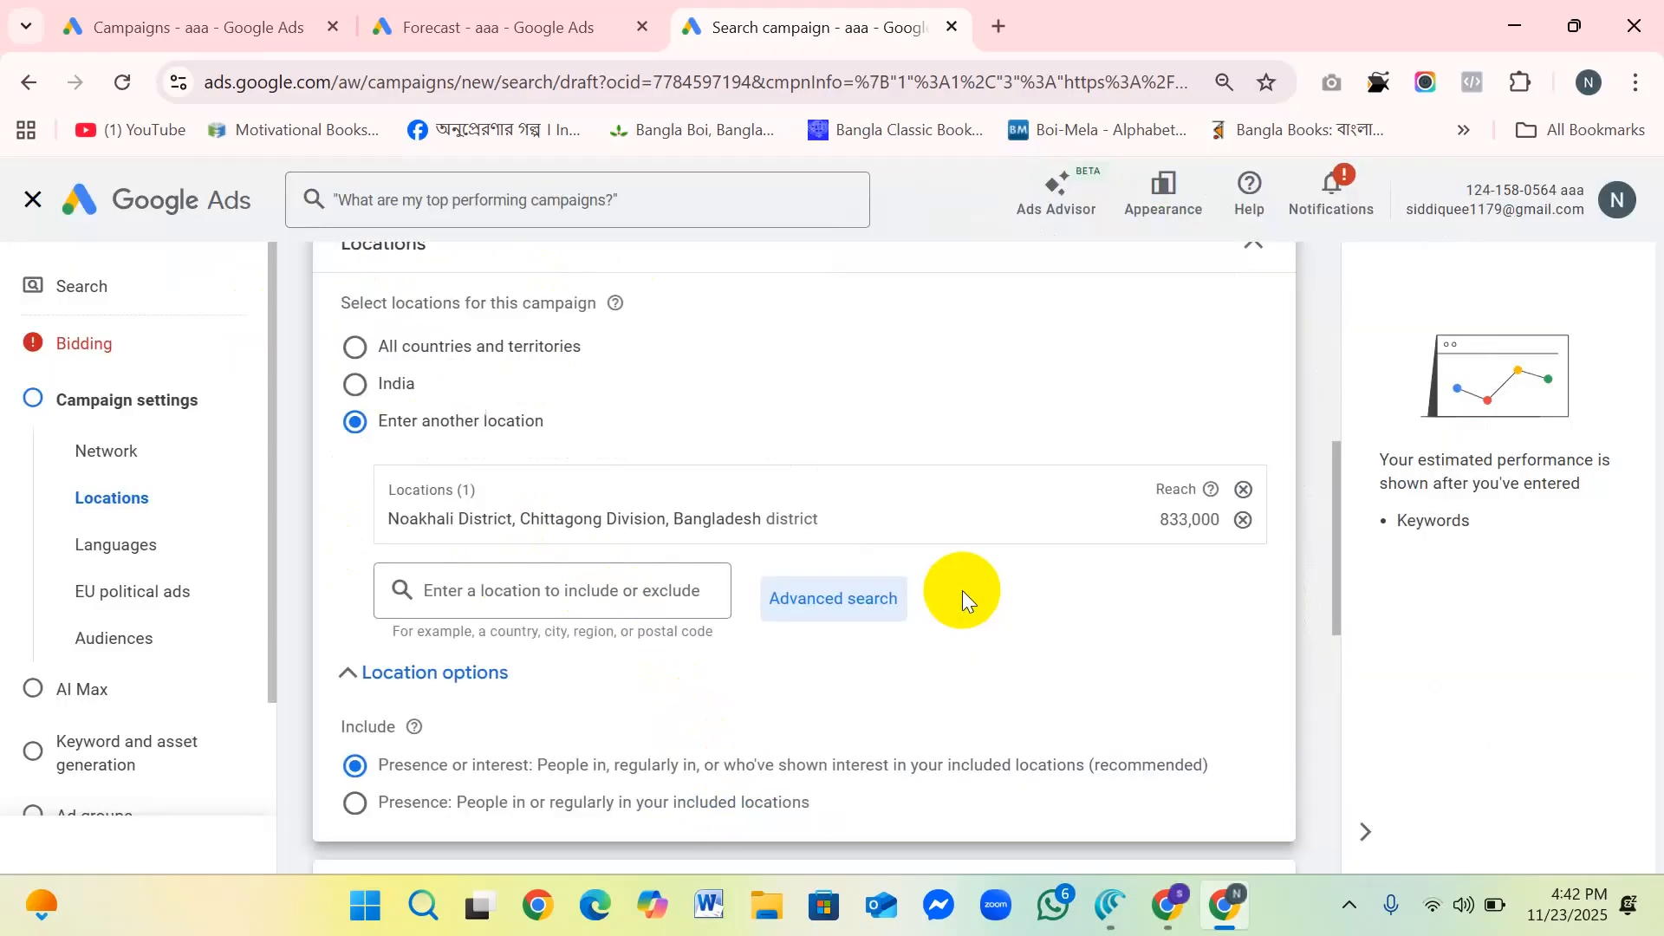
Step: Set the location options to include Presence: People in or regularly in your included locations
scroll(806, 513, "down", 3)
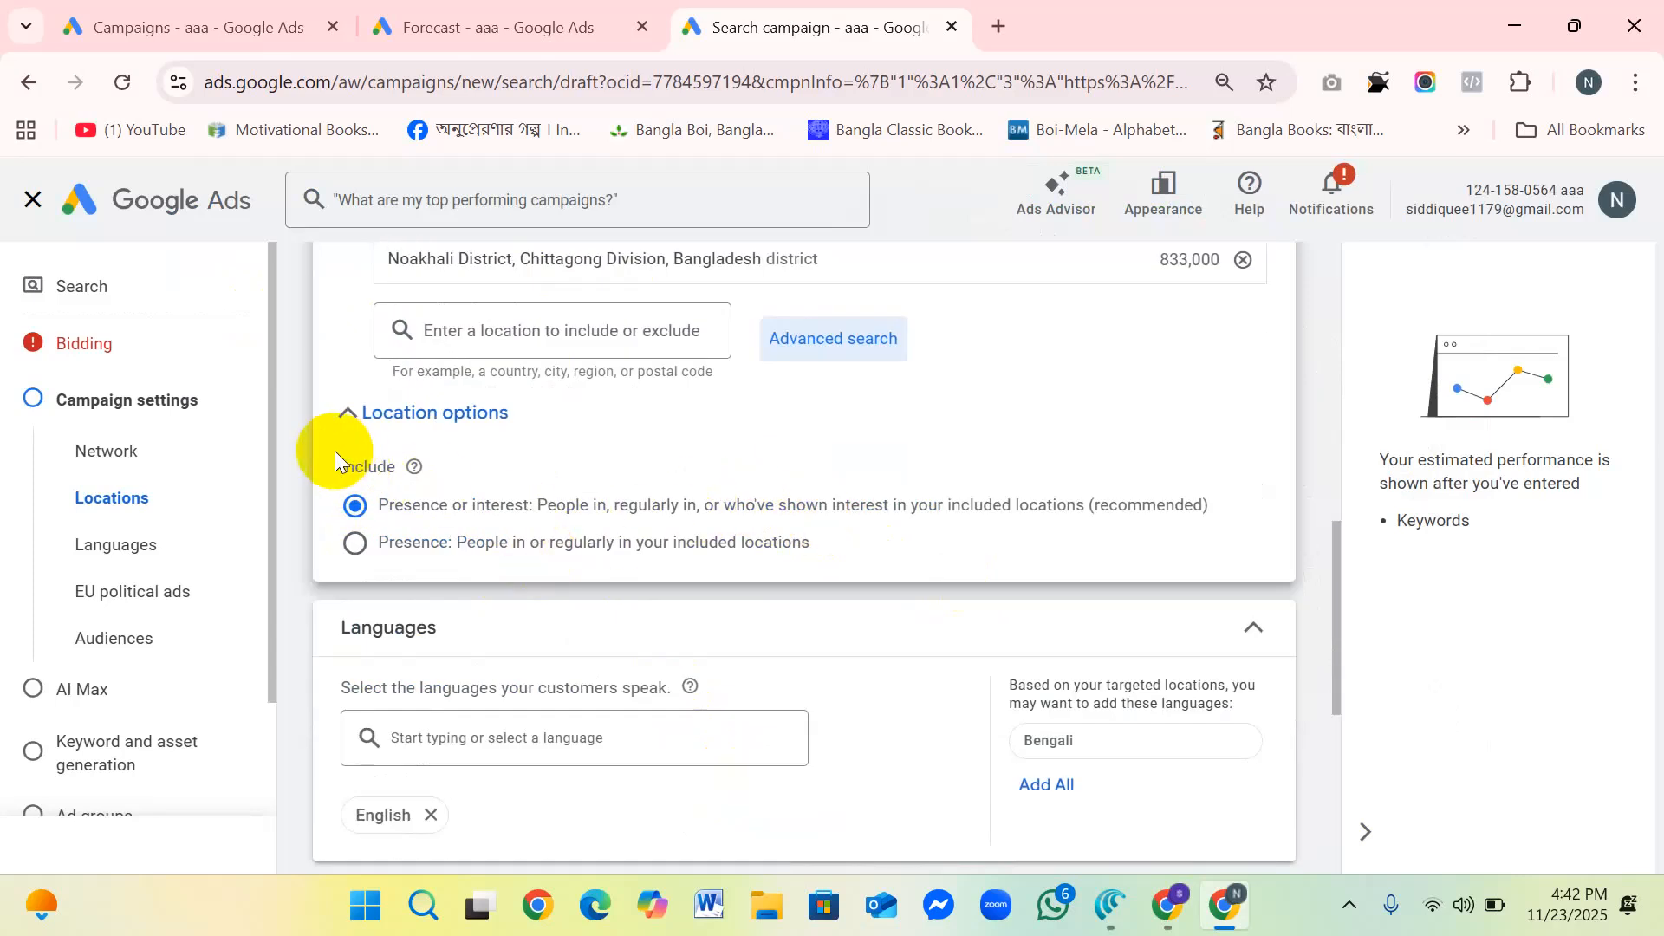
left_click_drag(328, 447, 504, 513)
left_click(594, 408)
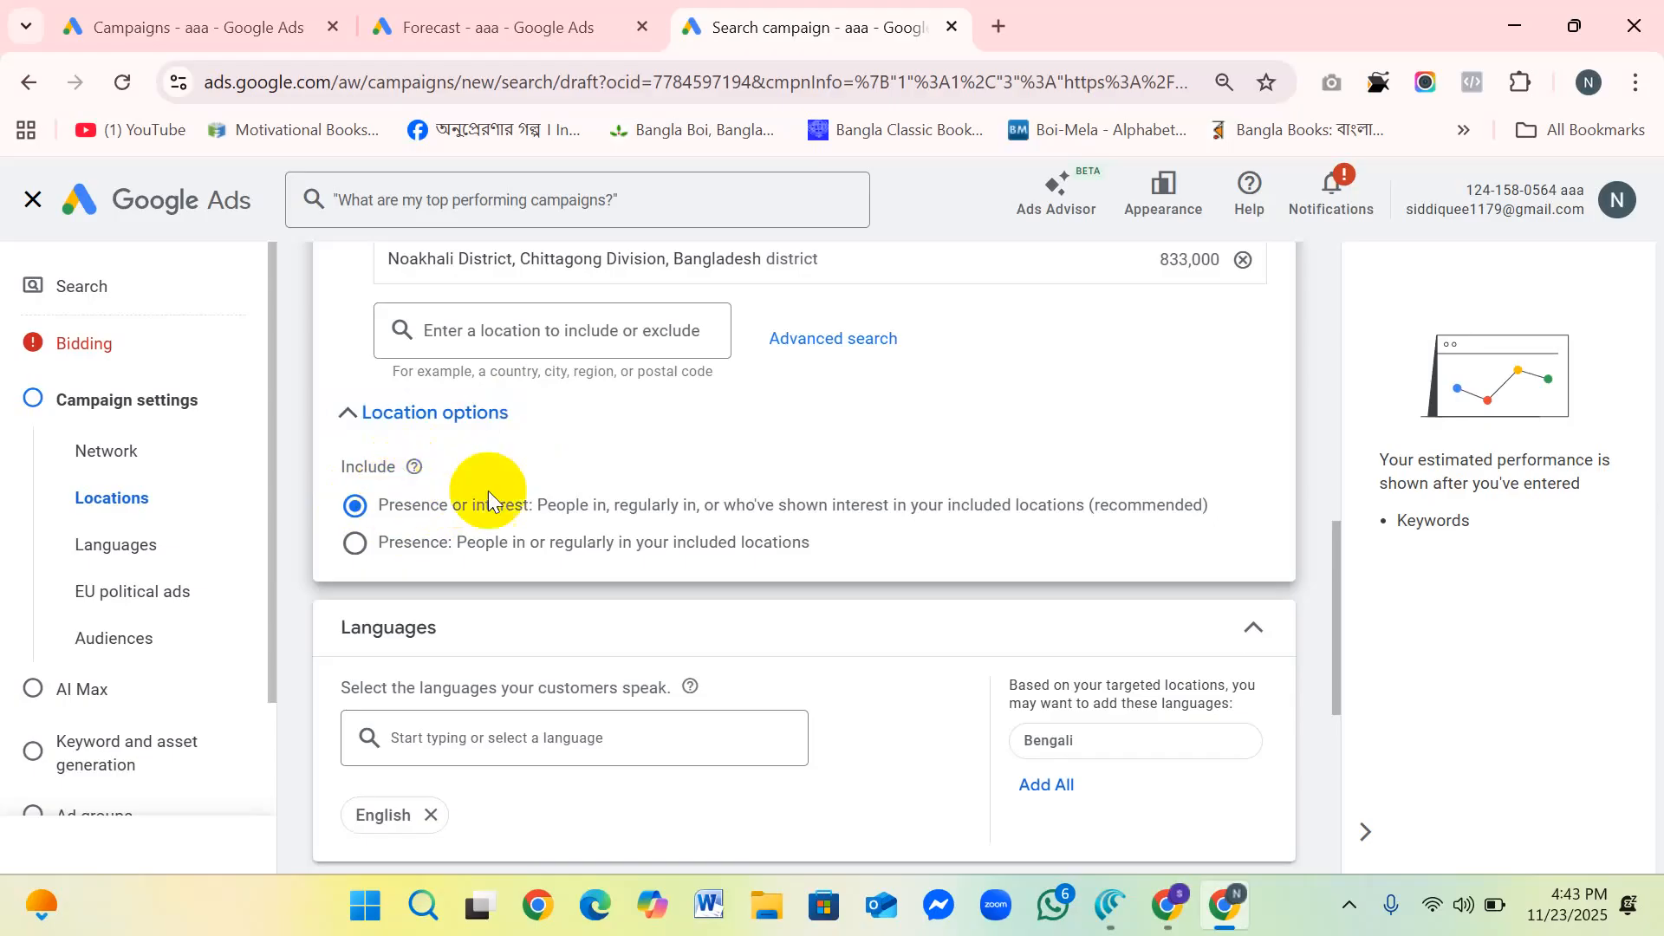
left_click(354, 543)
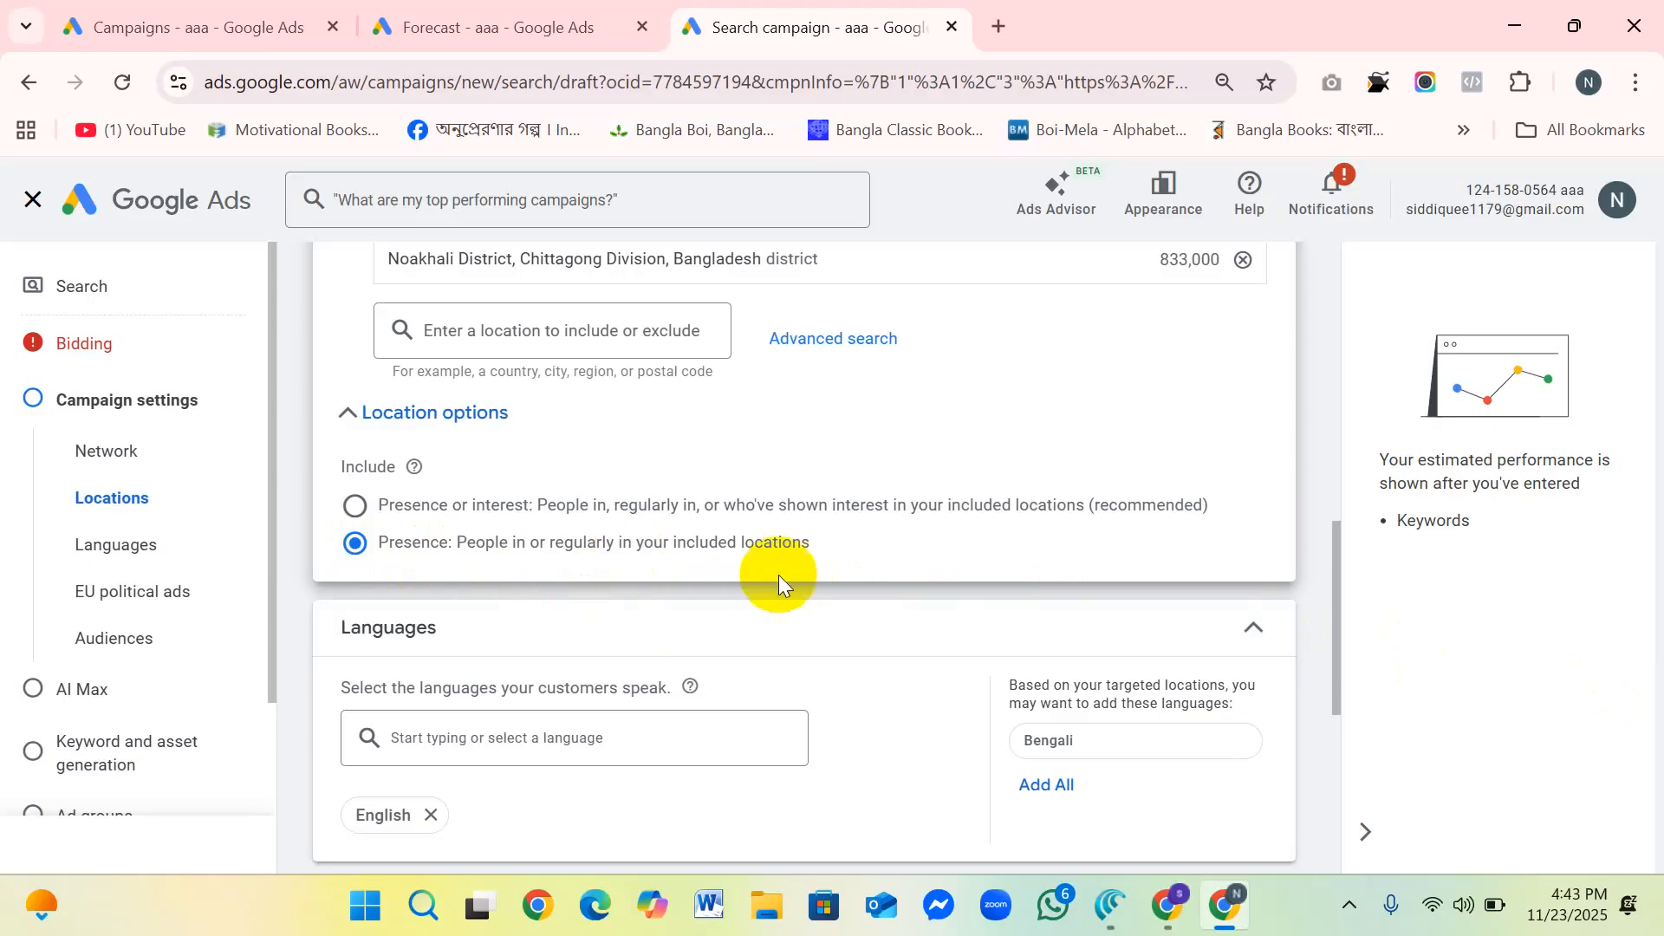
left_click_drag(858, 546, 341, 546)
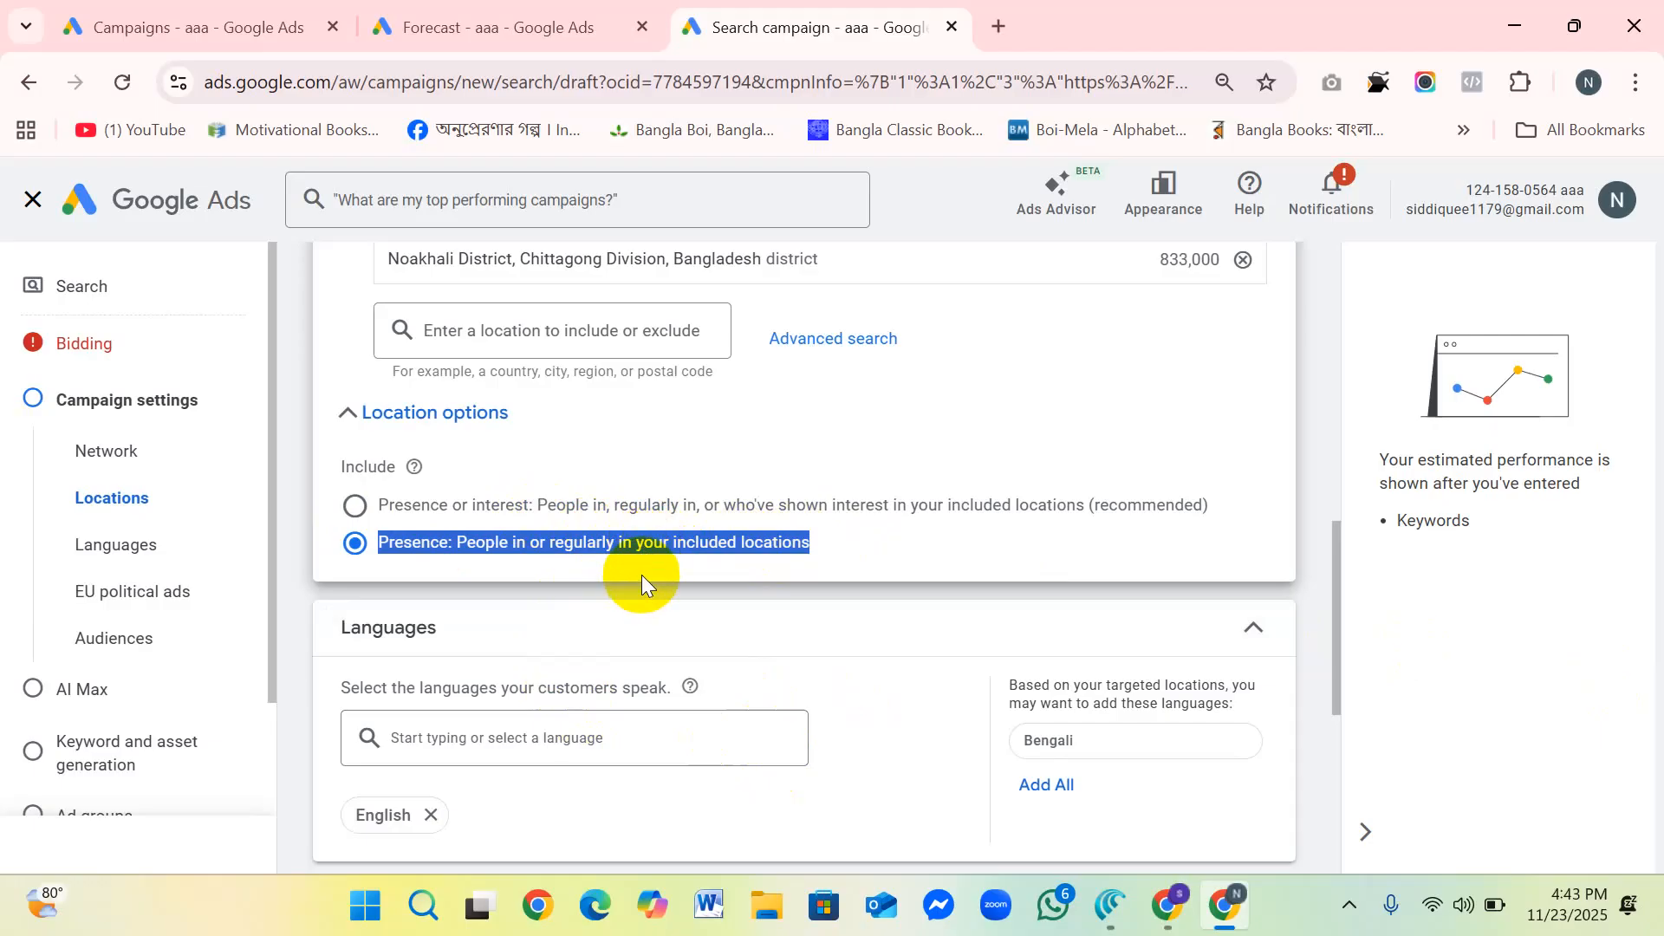
left_click(871, 553)
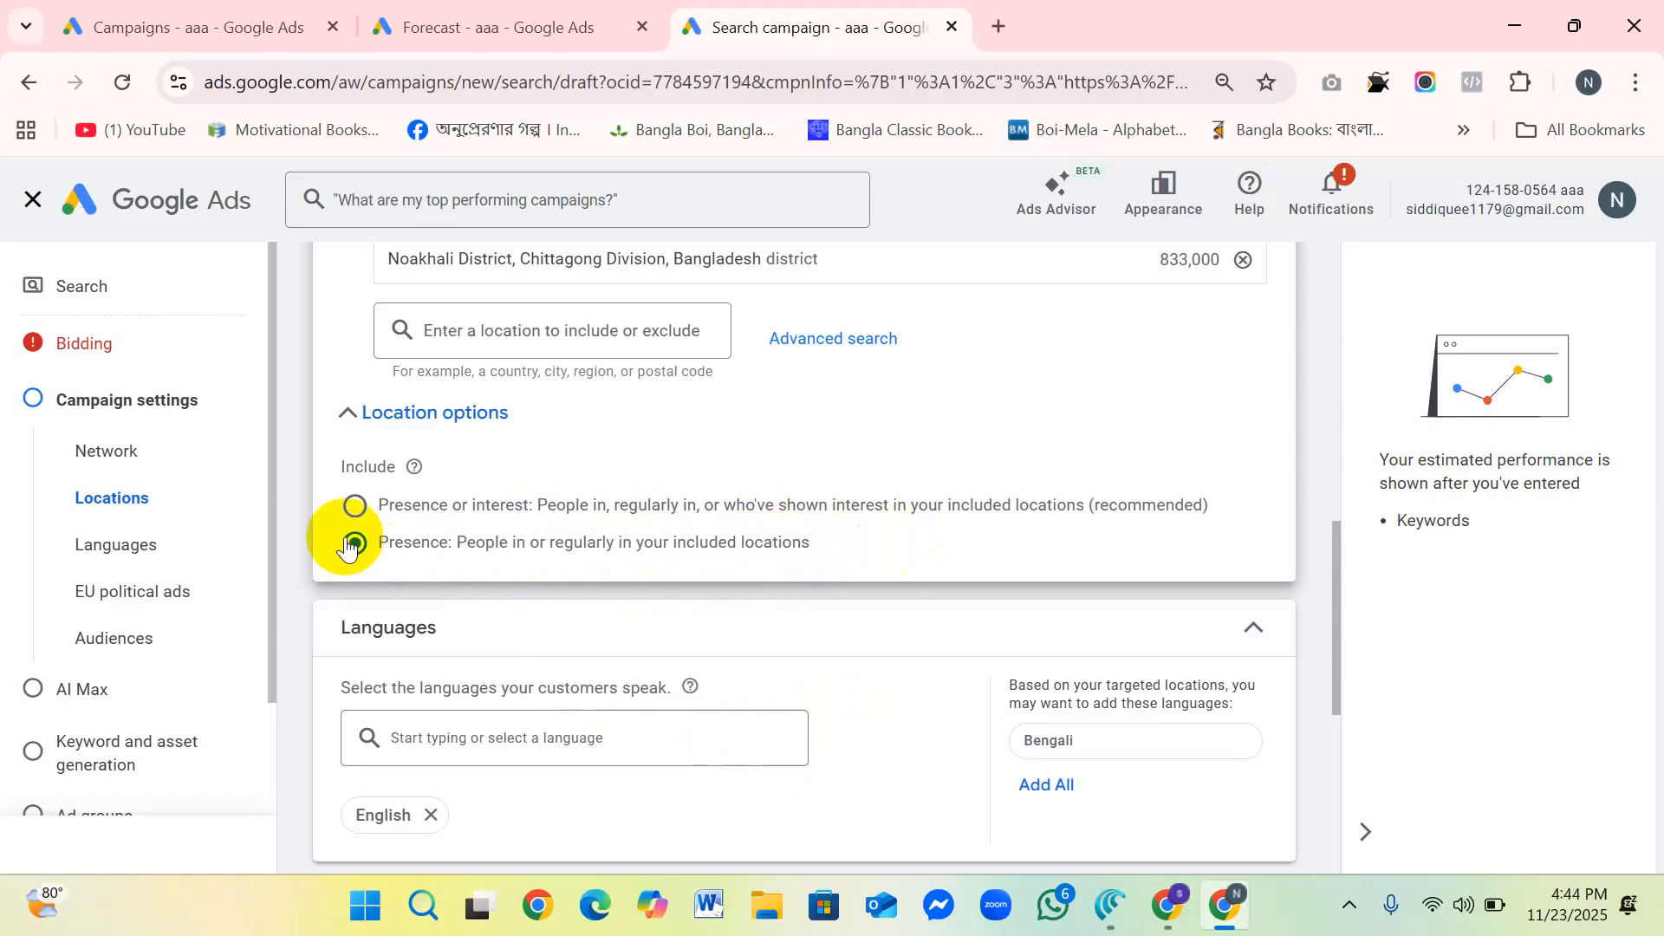
left_click_drag(858, 541, 298, 543)
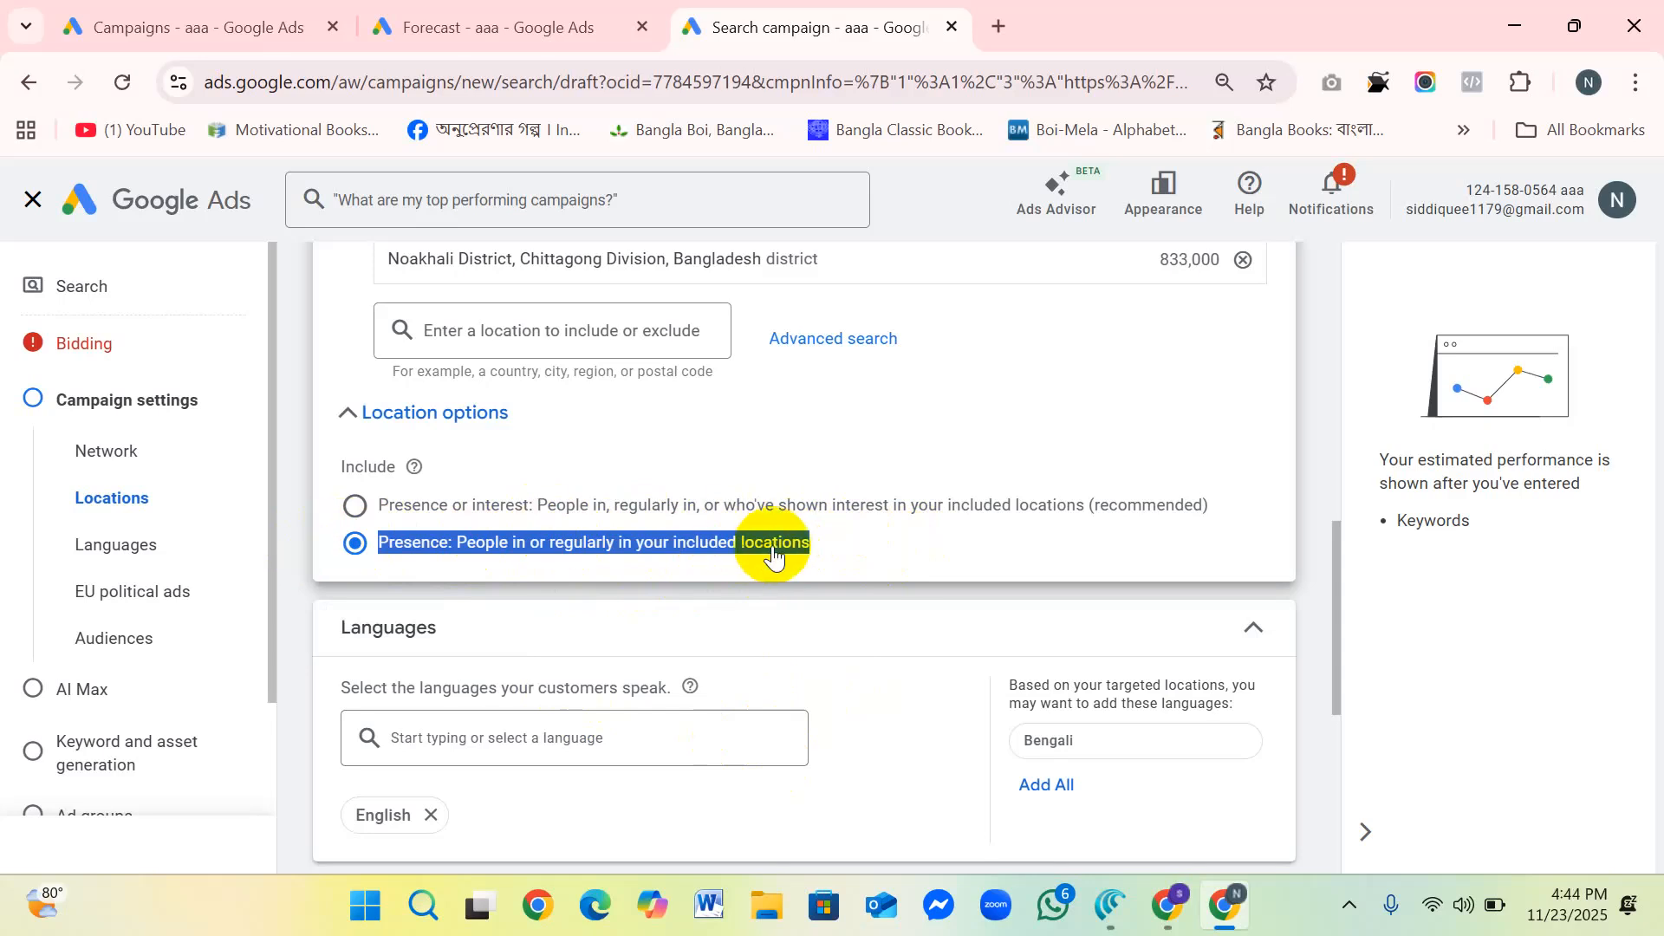
left_click(1013, 553)
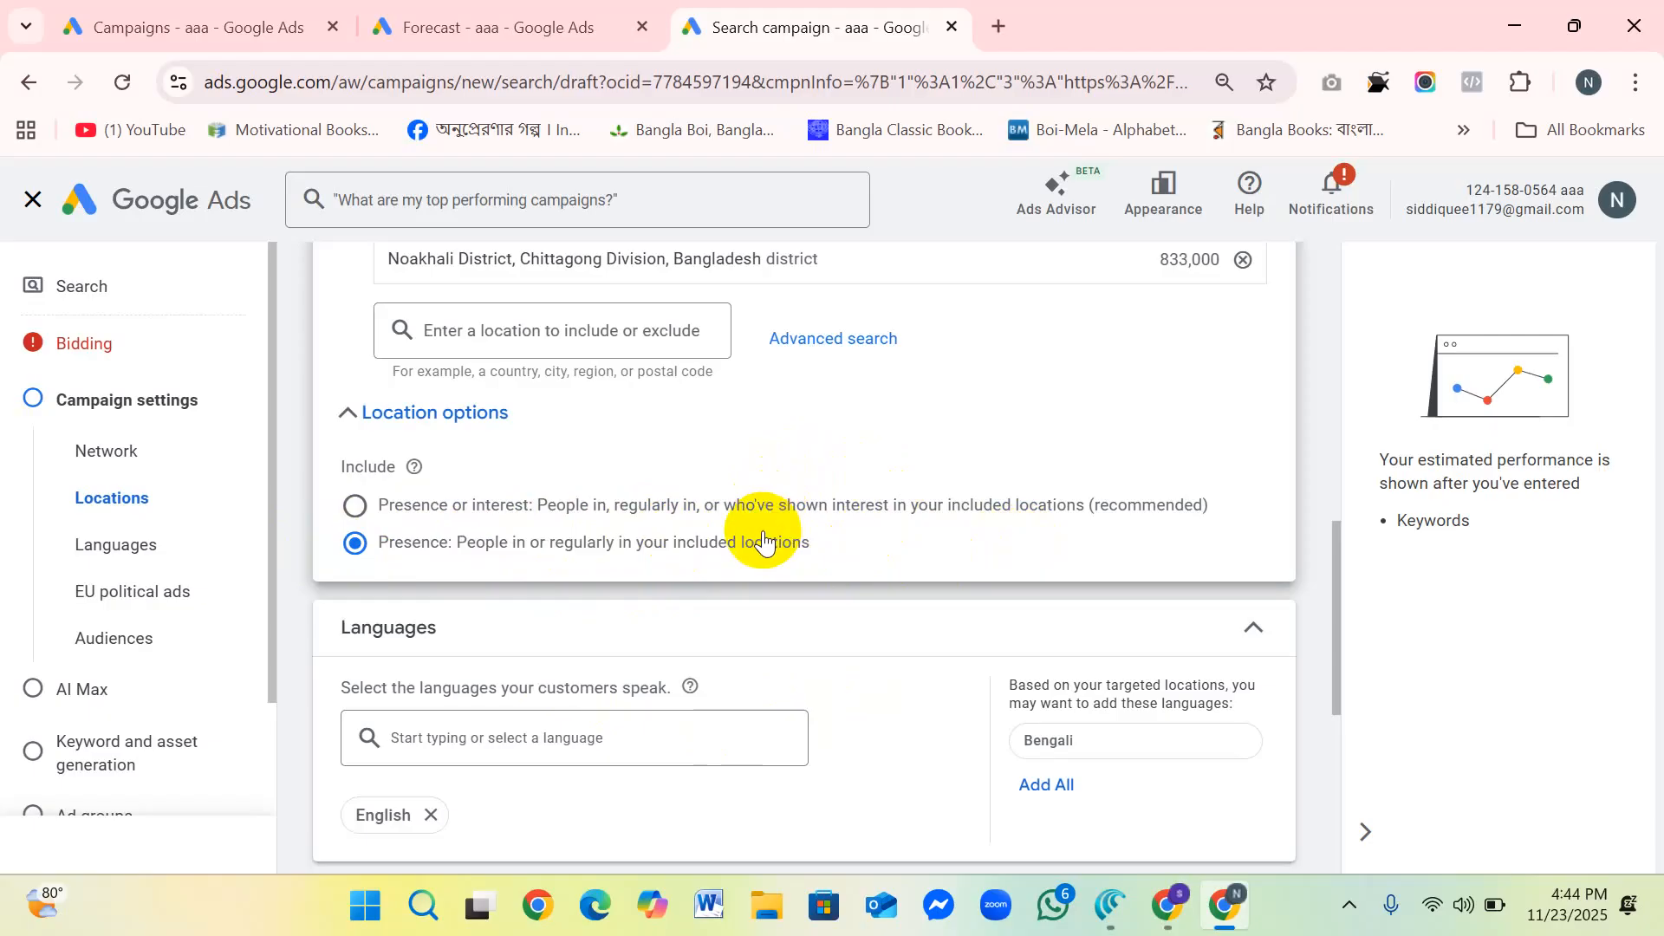
Step: Add Croatian to the languages the campaign's customers speak and remove it again
scroll(754, 555, "down", 3)
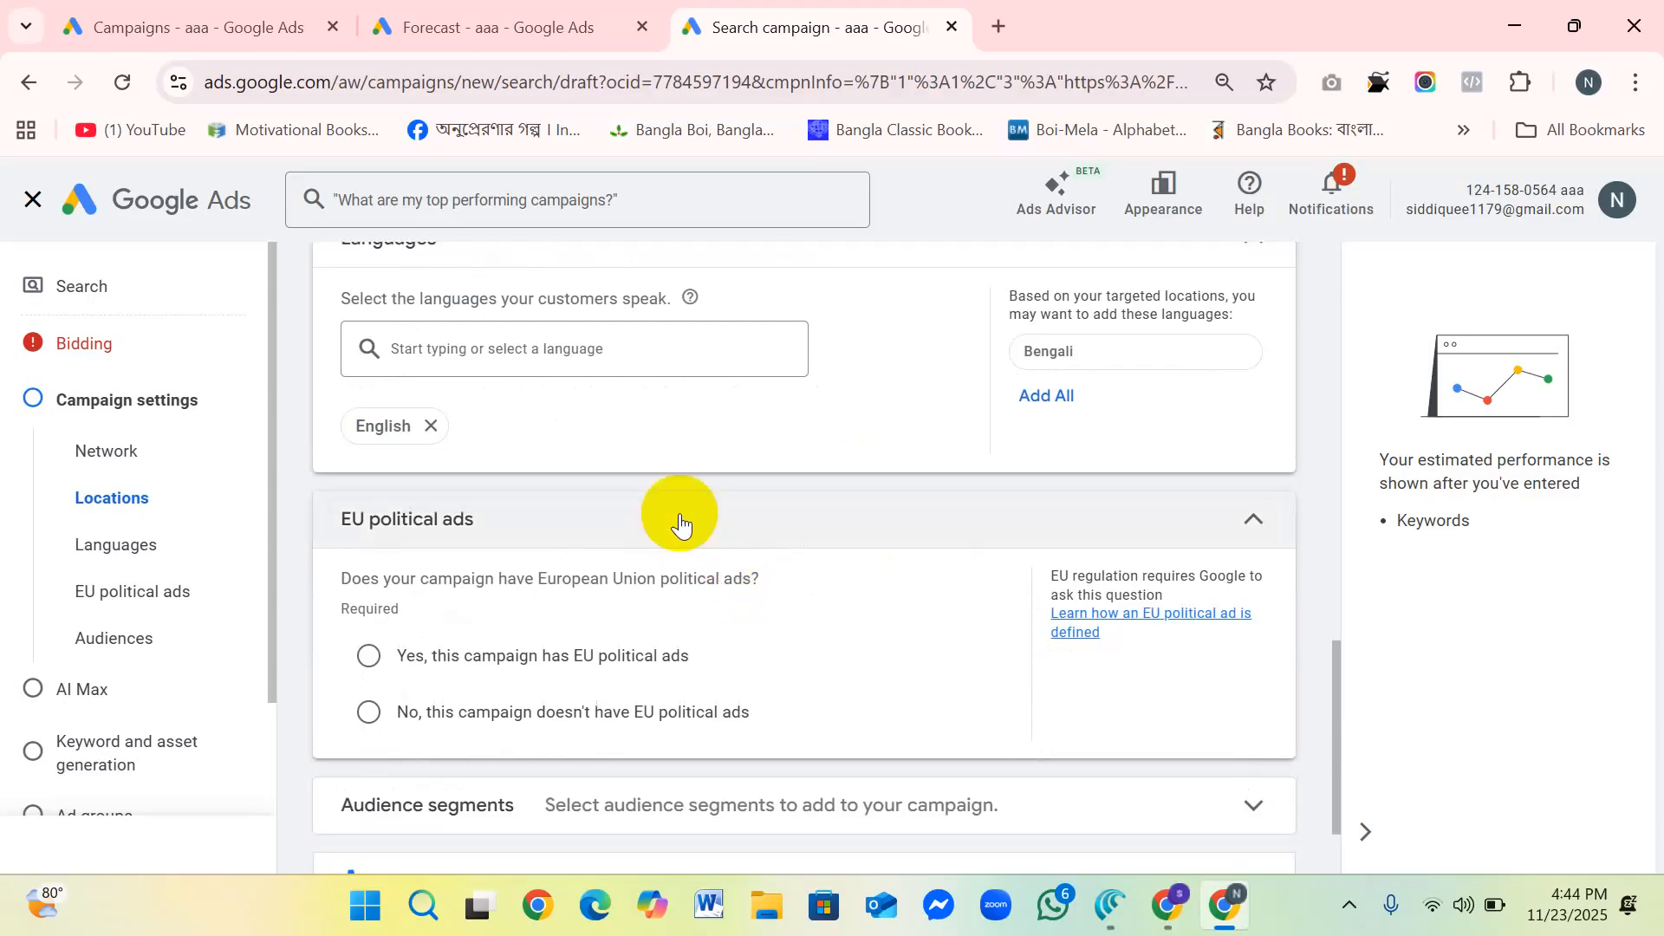
scroll(727, 520, "up", 1)
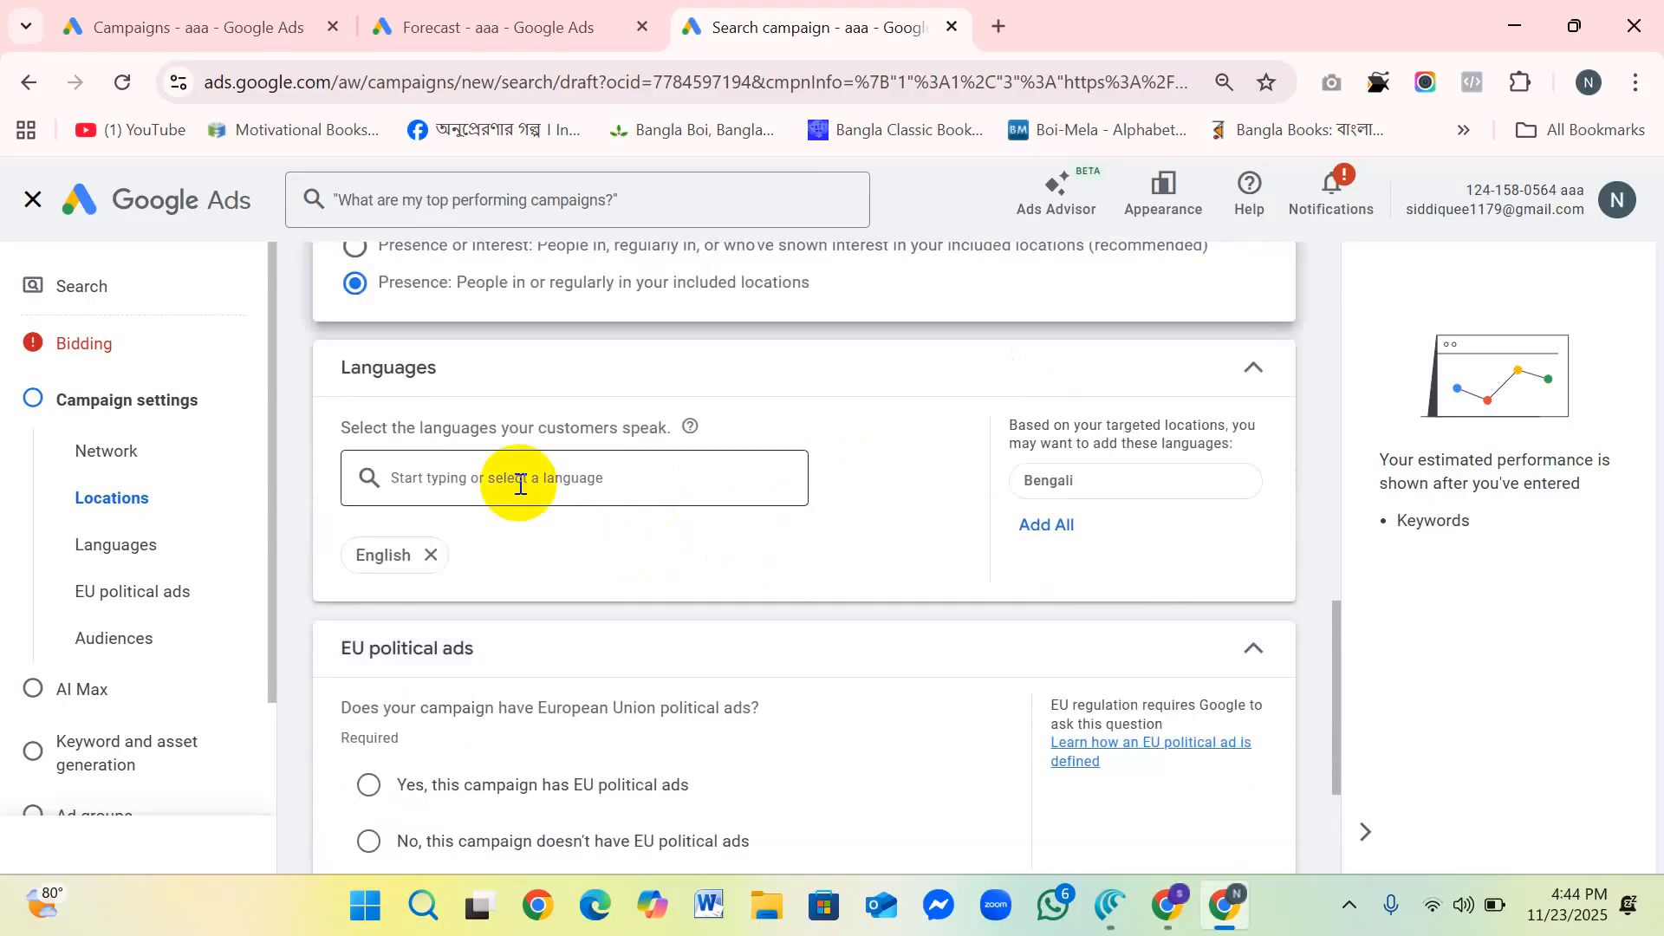
left_click(595, 483)
scroll(554, 490, "down", 3)
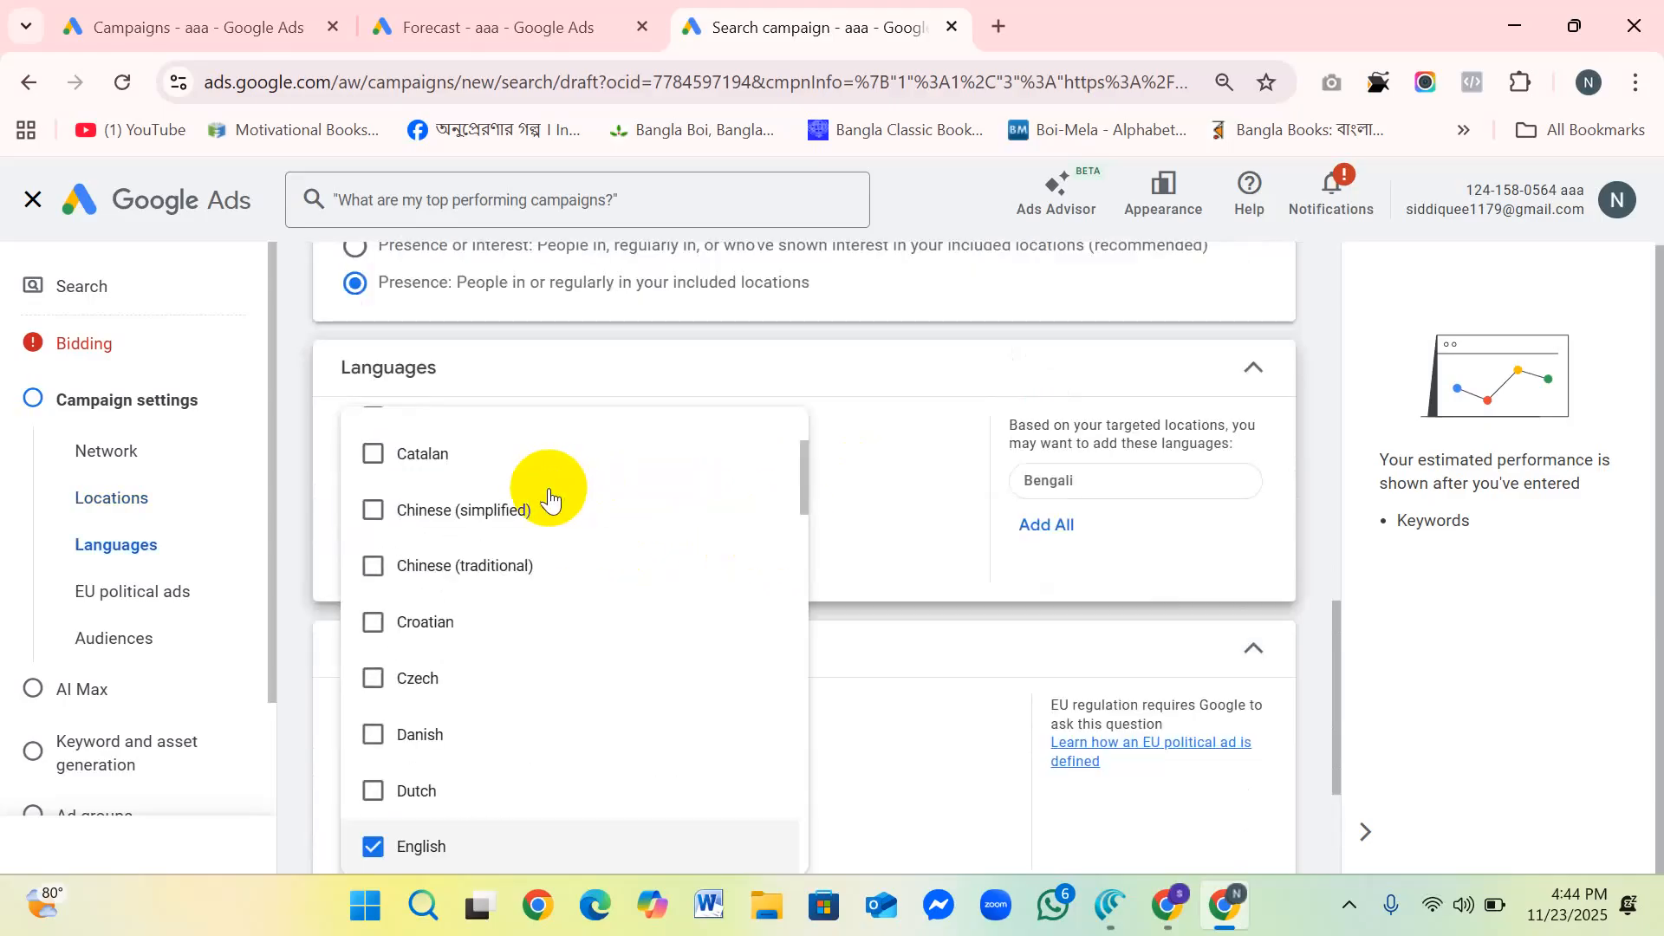
left_click(387, 611)
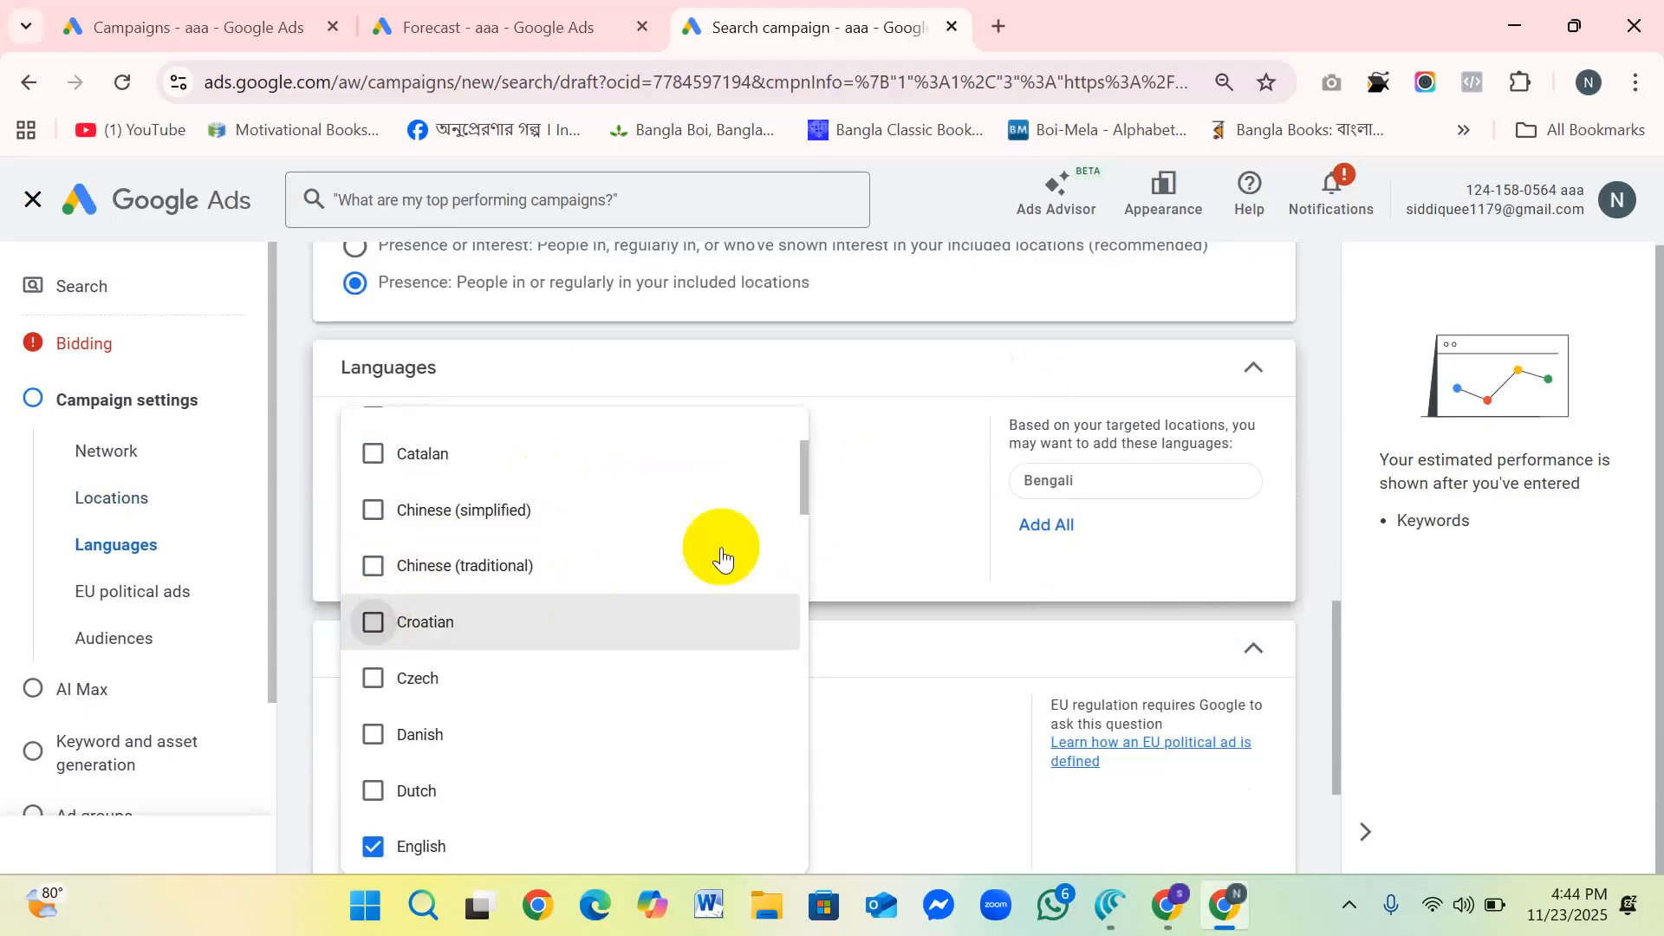
left_click(880, 467)
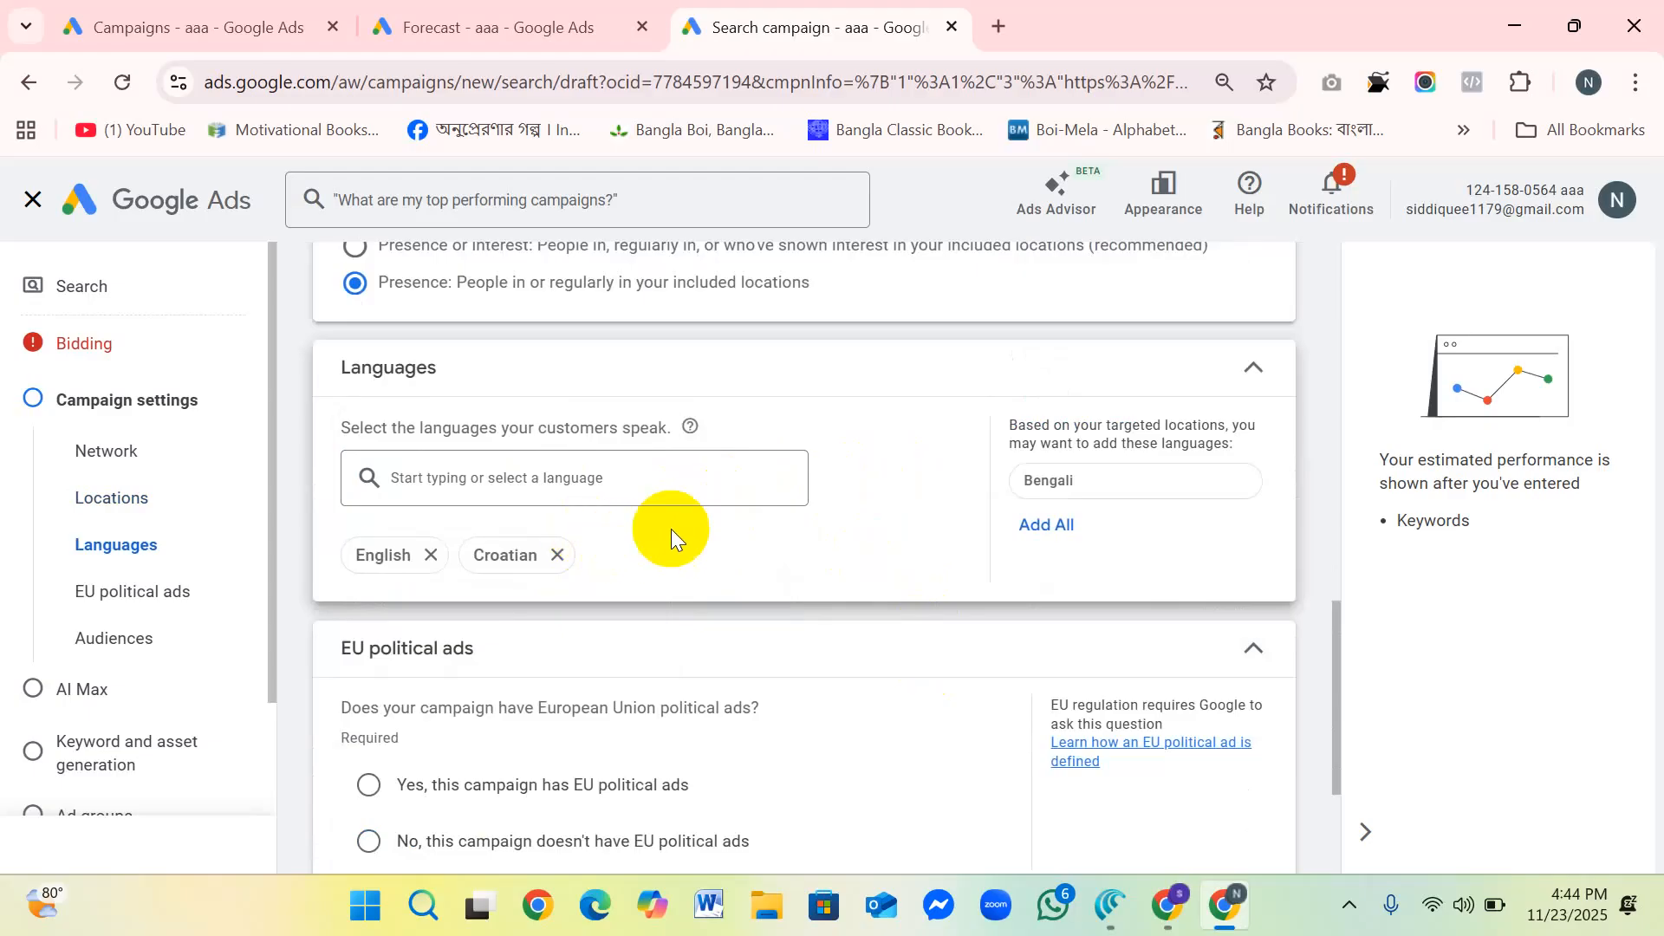
left_click(559, 557)
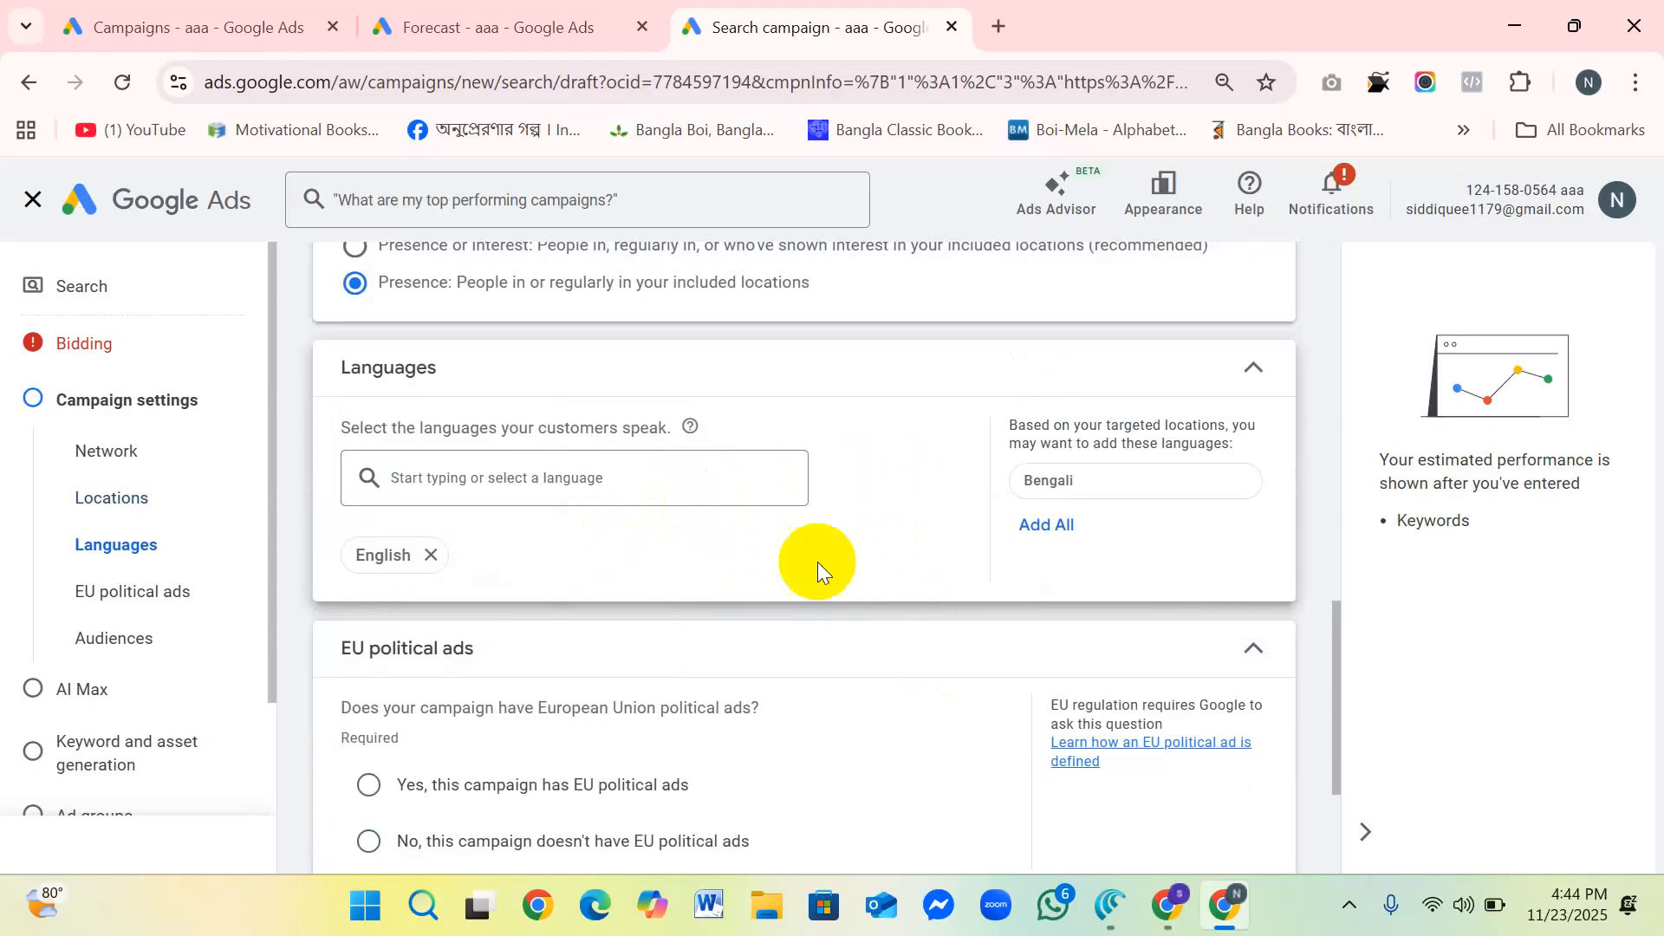
Step: Declare that the campaign doesn't have EU political ads and look through the Audience segments section
scroll(809, 561, "down", 1)
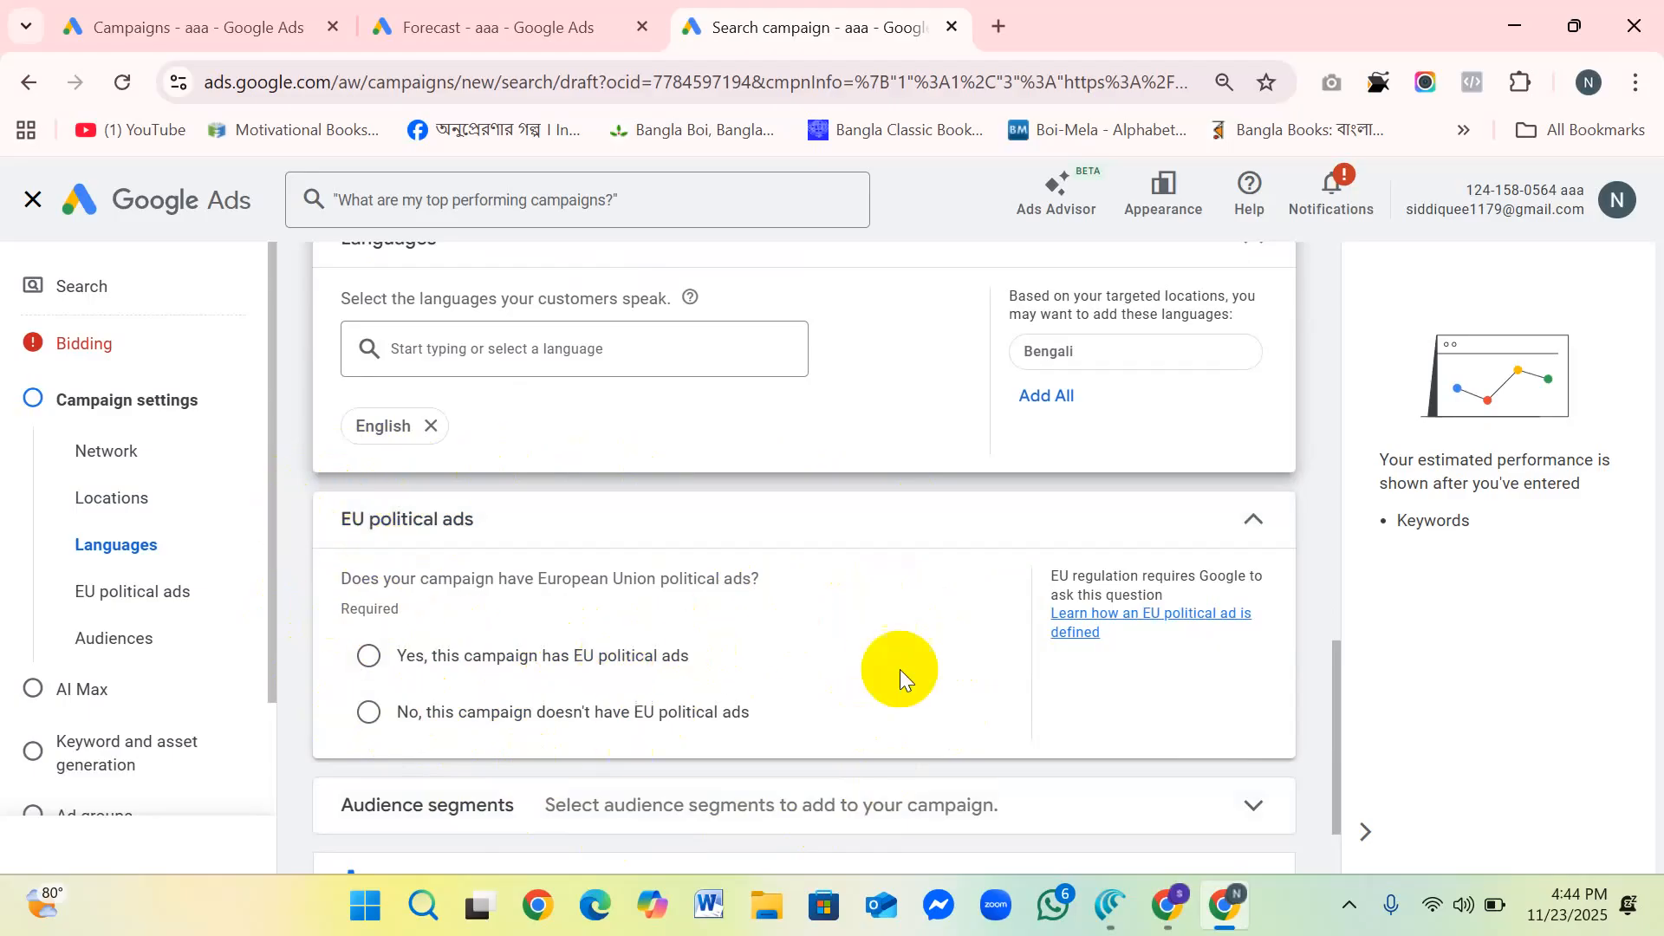
left_click(368, 711)
scroll(849, 615, "down", 2)
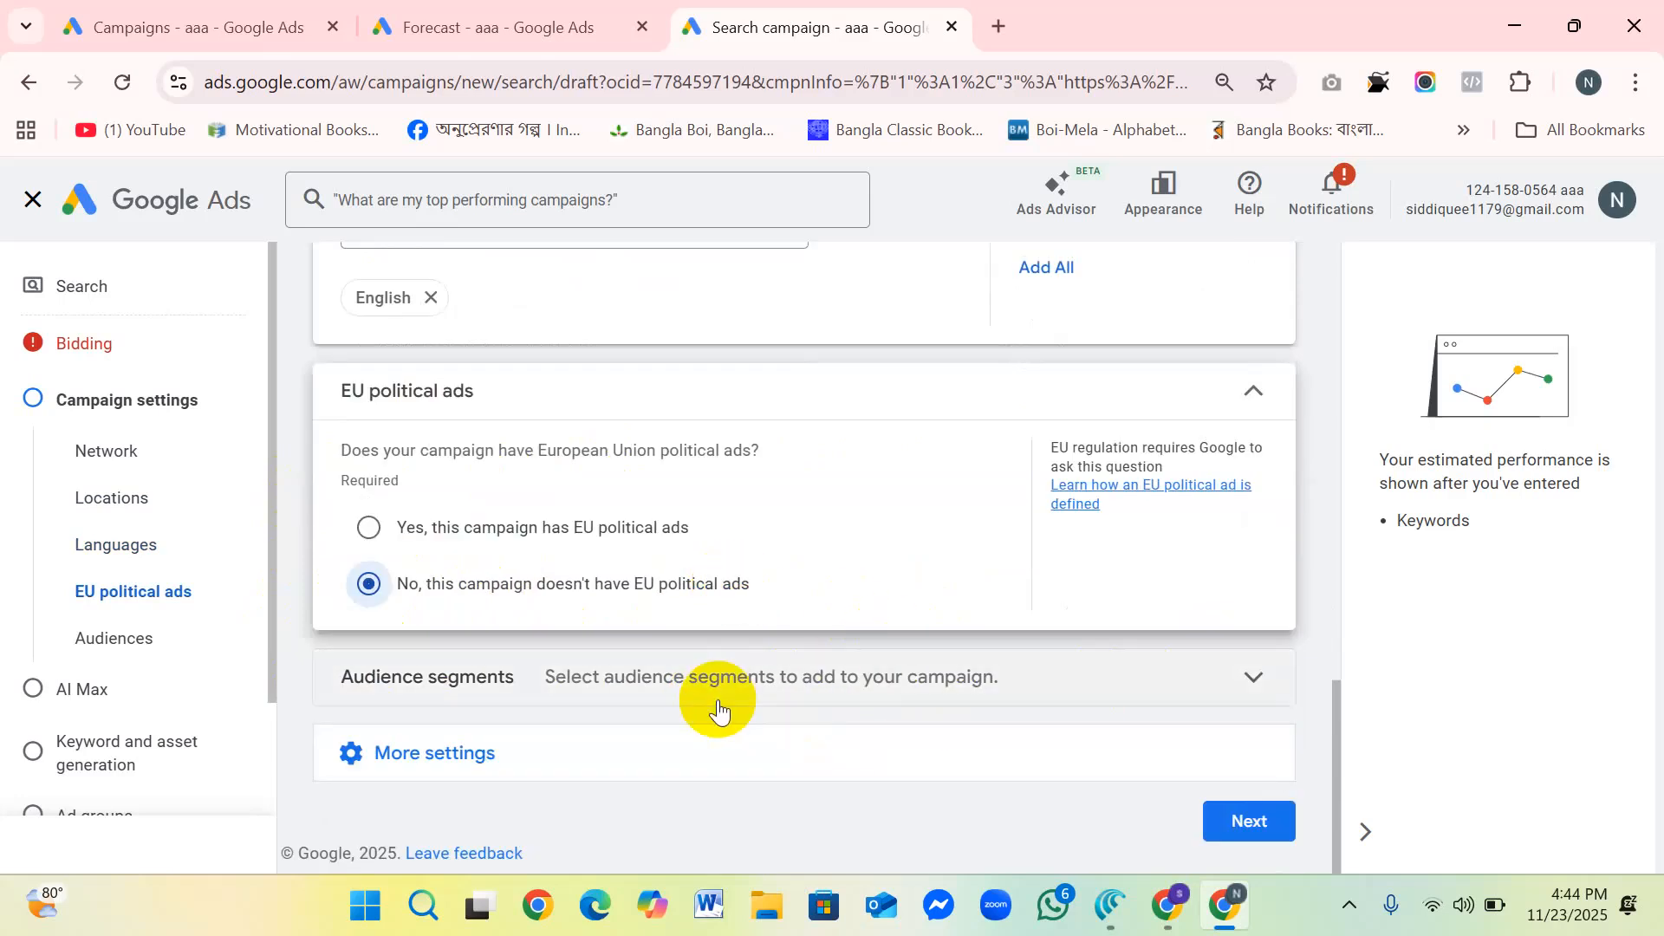
left_click(1256, 681)
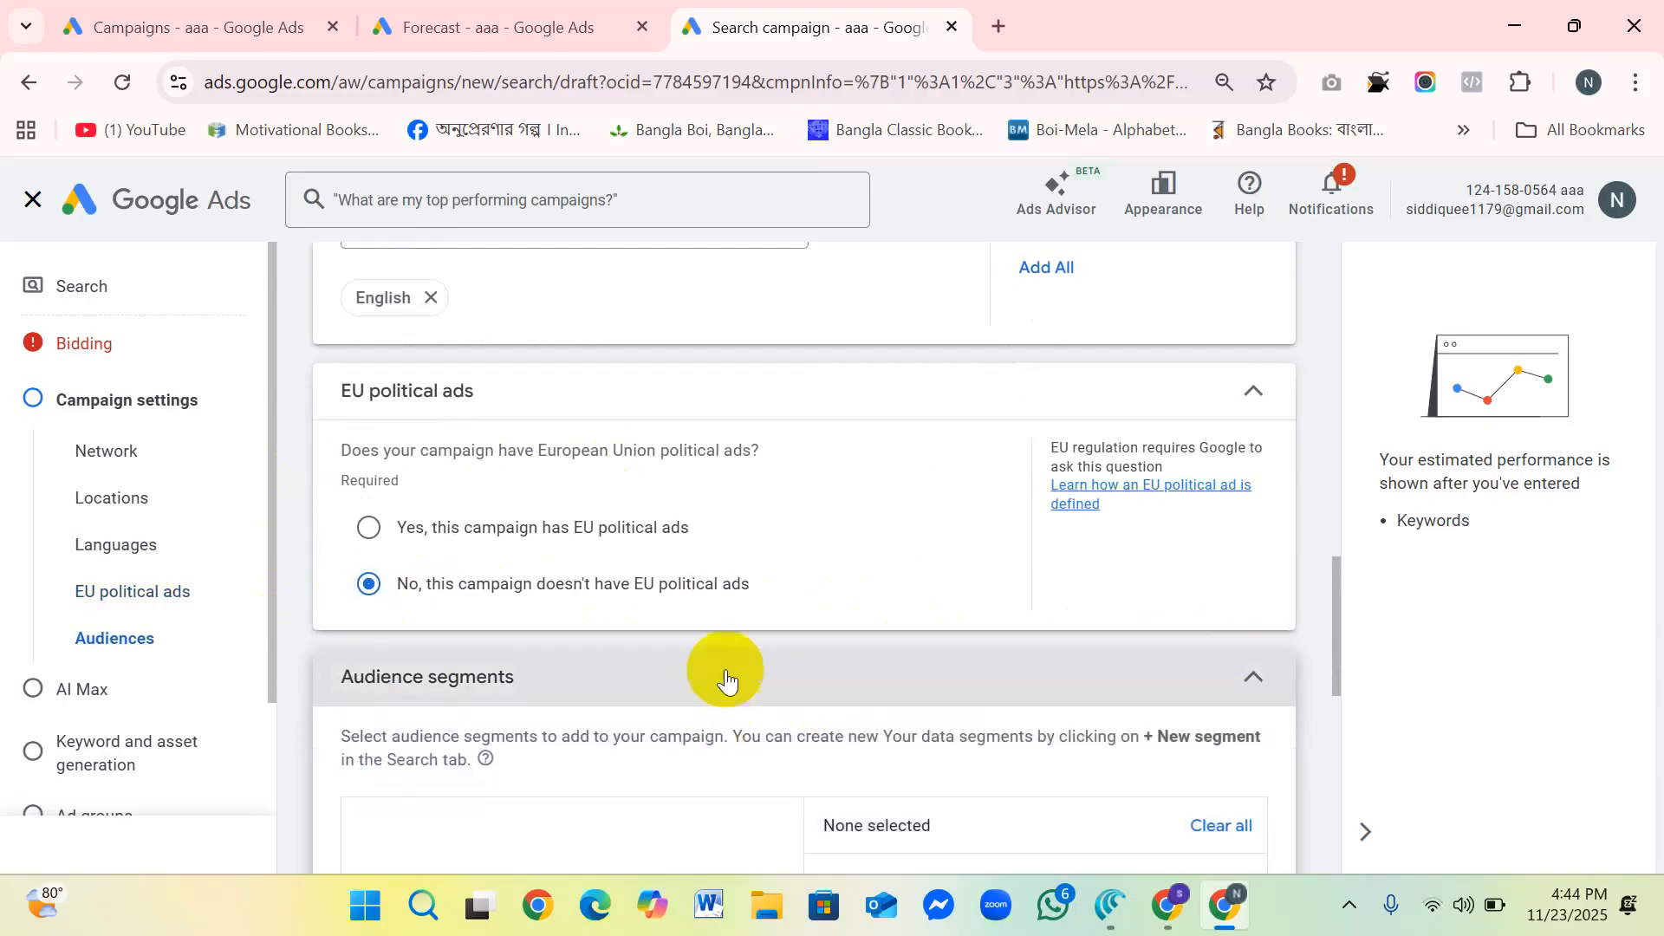
scroll(745, 663, "down", 3)
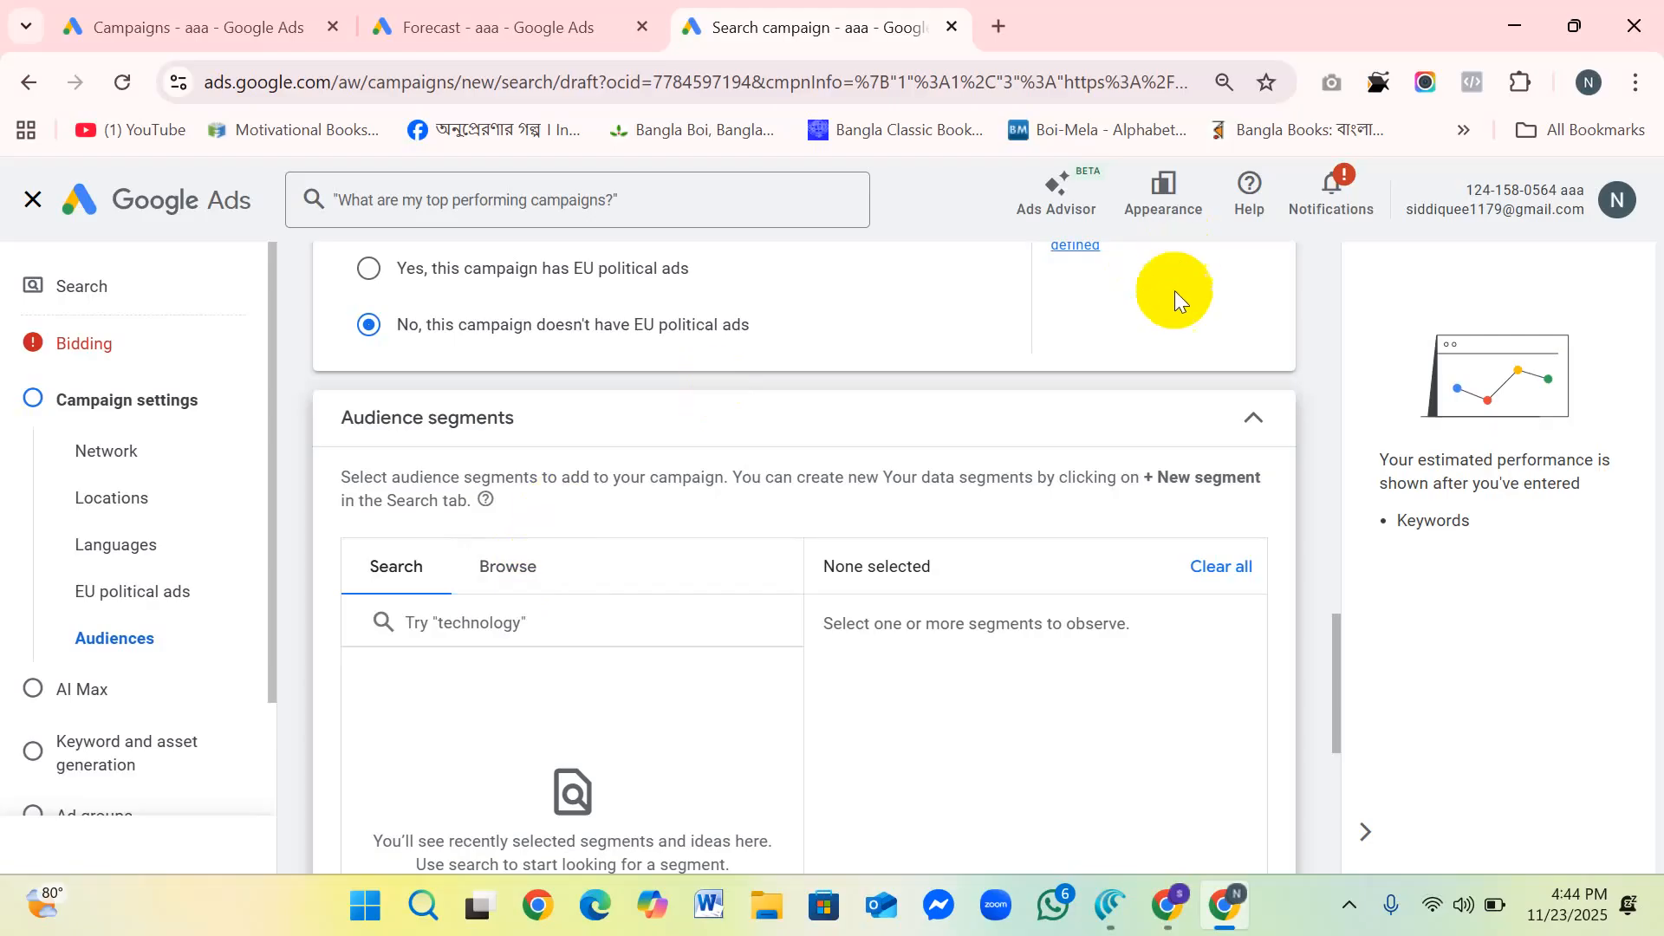
left_click(1248, 419)
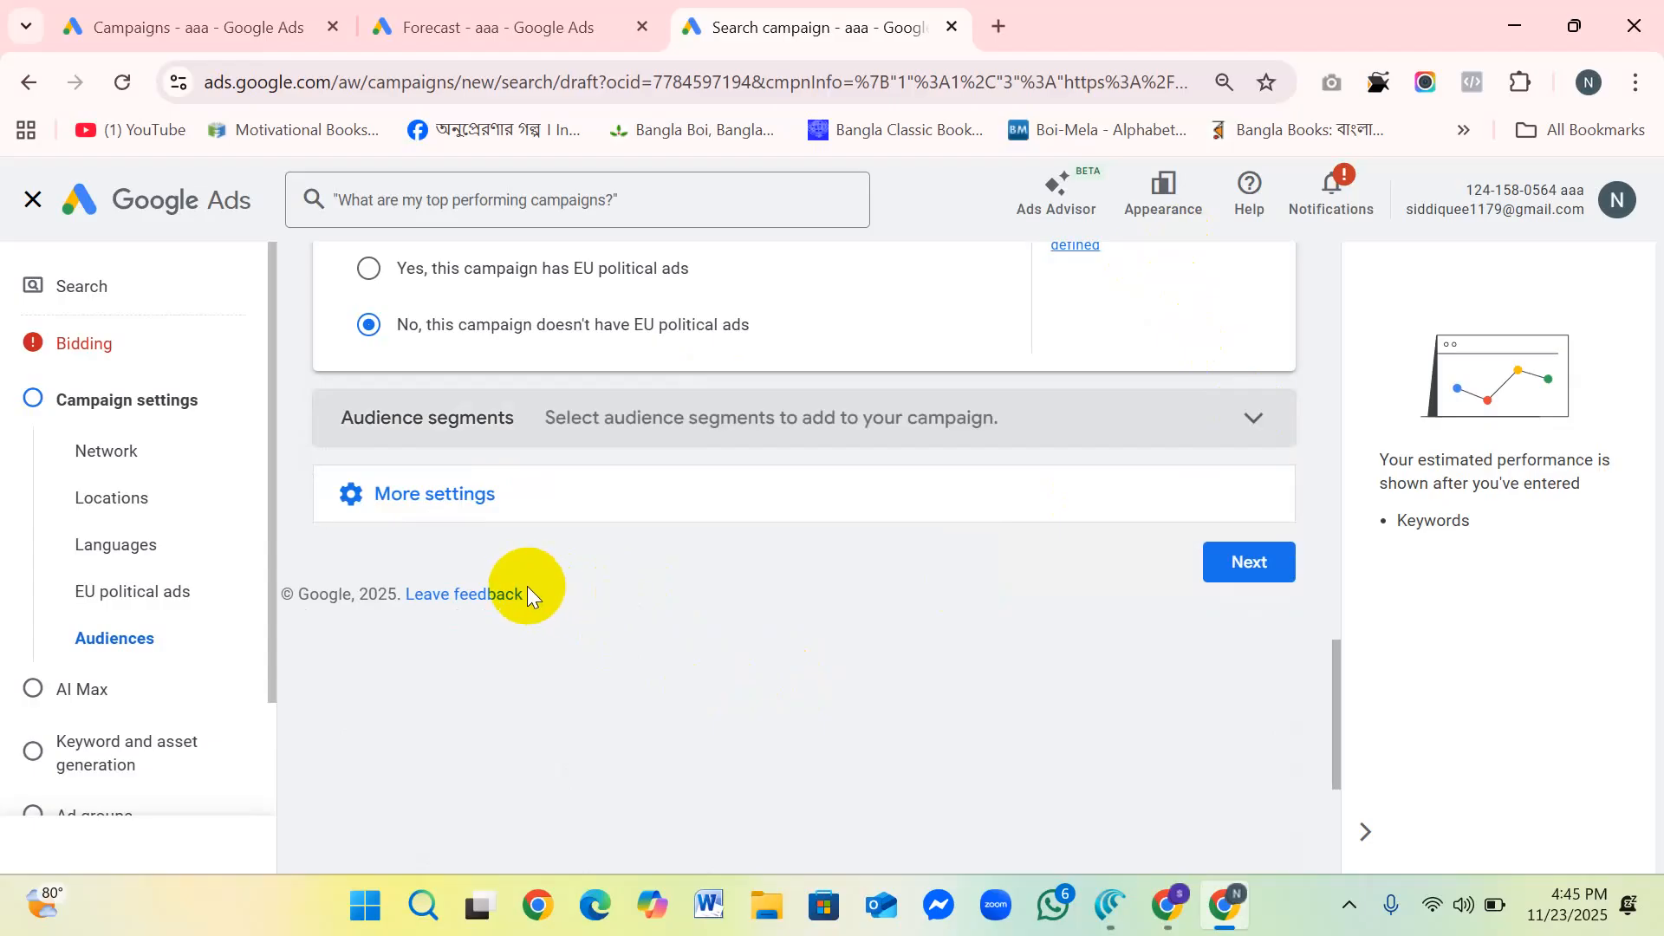
Step: Try the Do not optimize ad rotation and set it back to Optimize: Prefer best performing ads
left_click(468, 518)
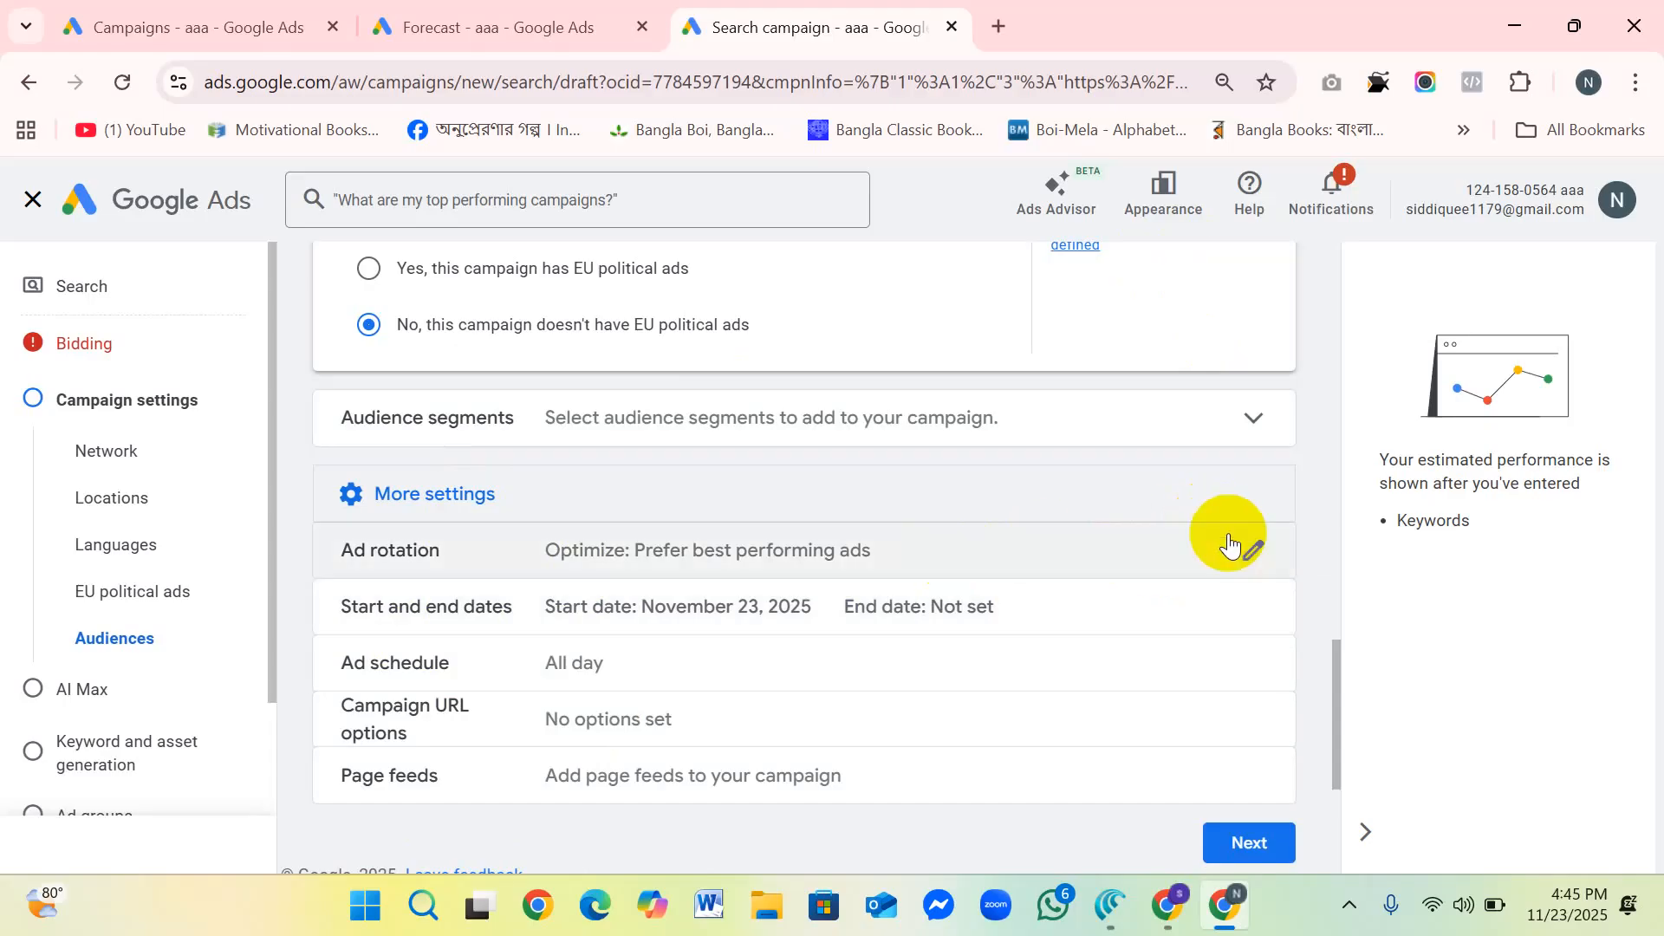
left_click(784, 561)
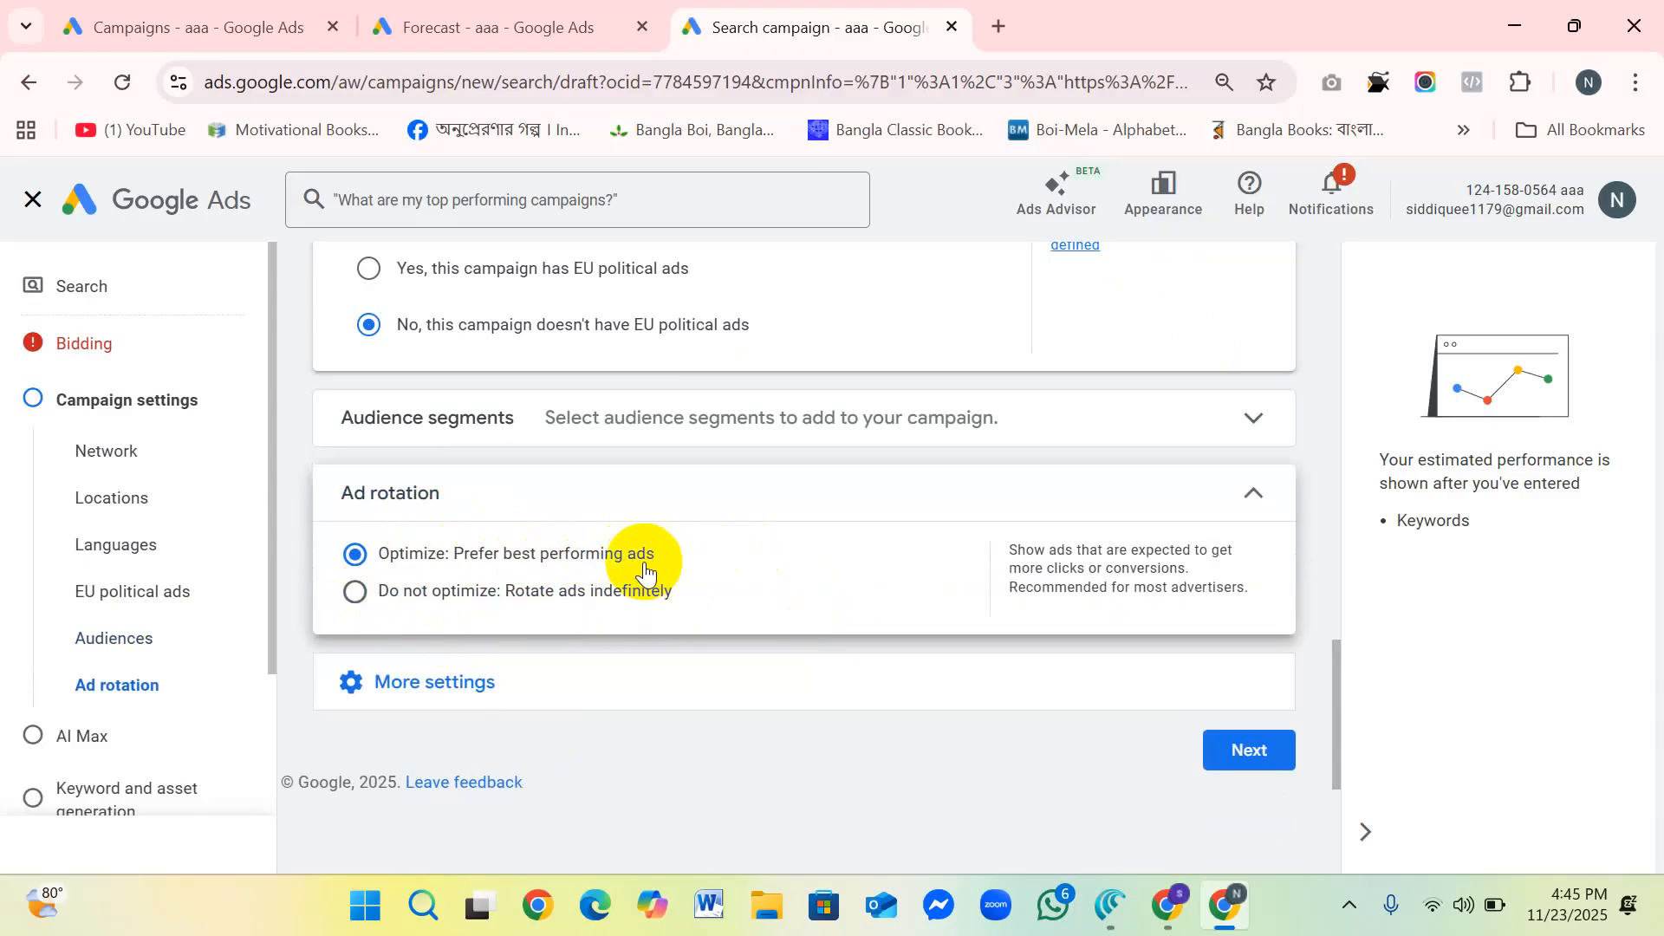
left_click(354, 592)
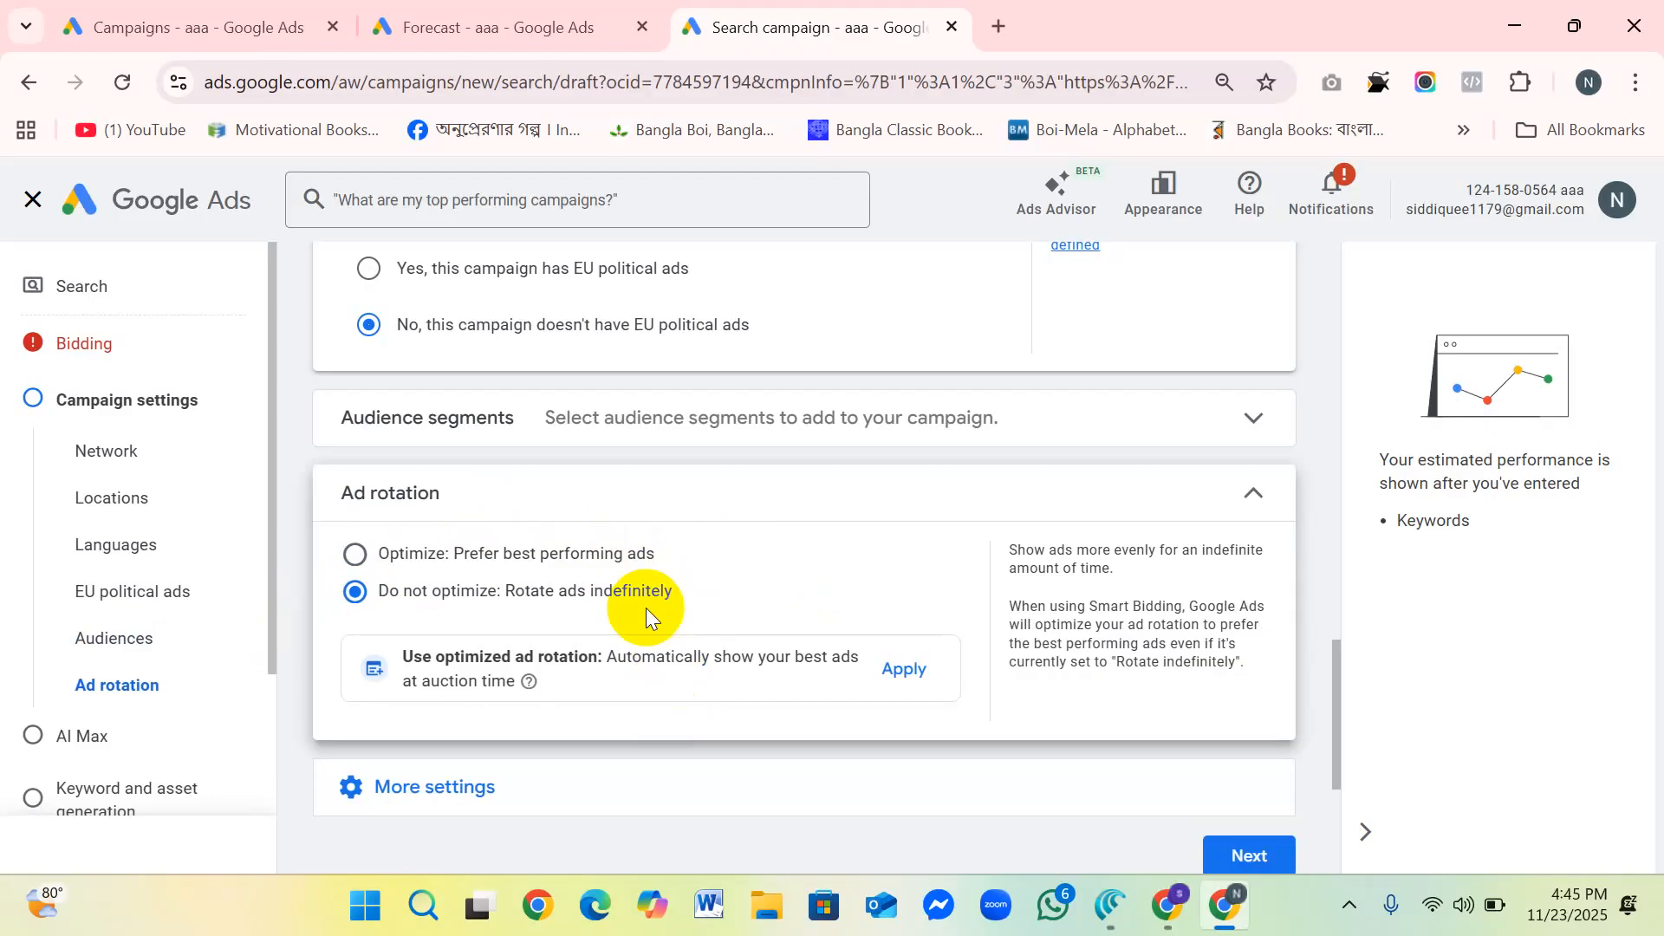
left_click(355, 554)
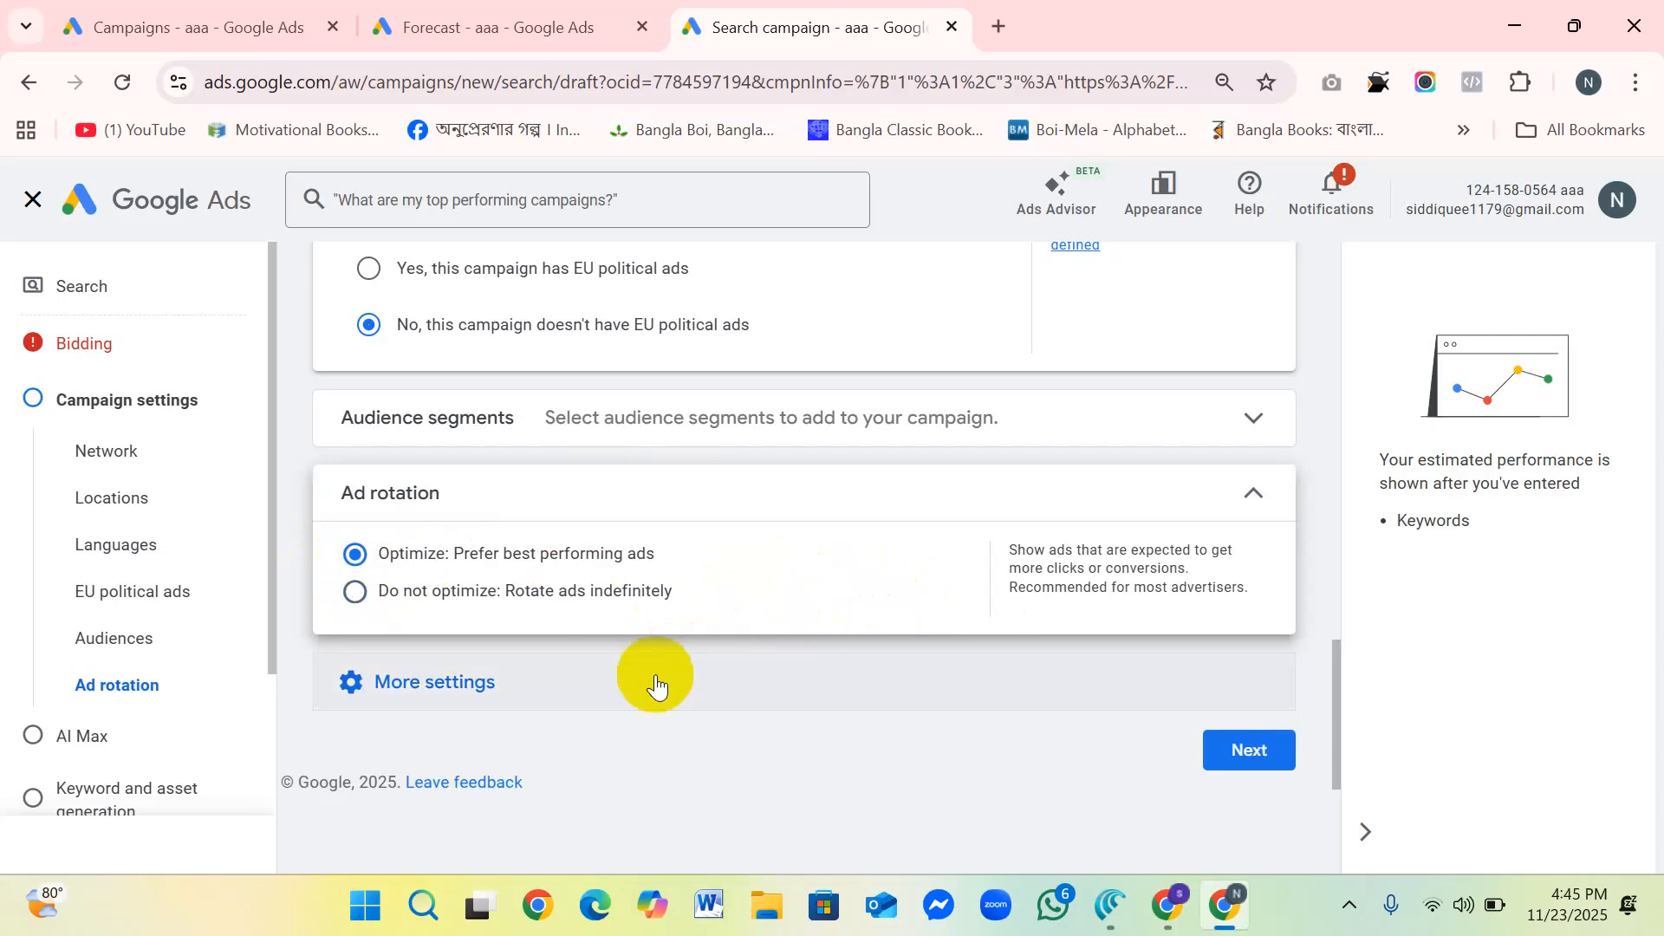
Step: Review the campaign's start and end date settings and collapse the section
left_click(503, 675)
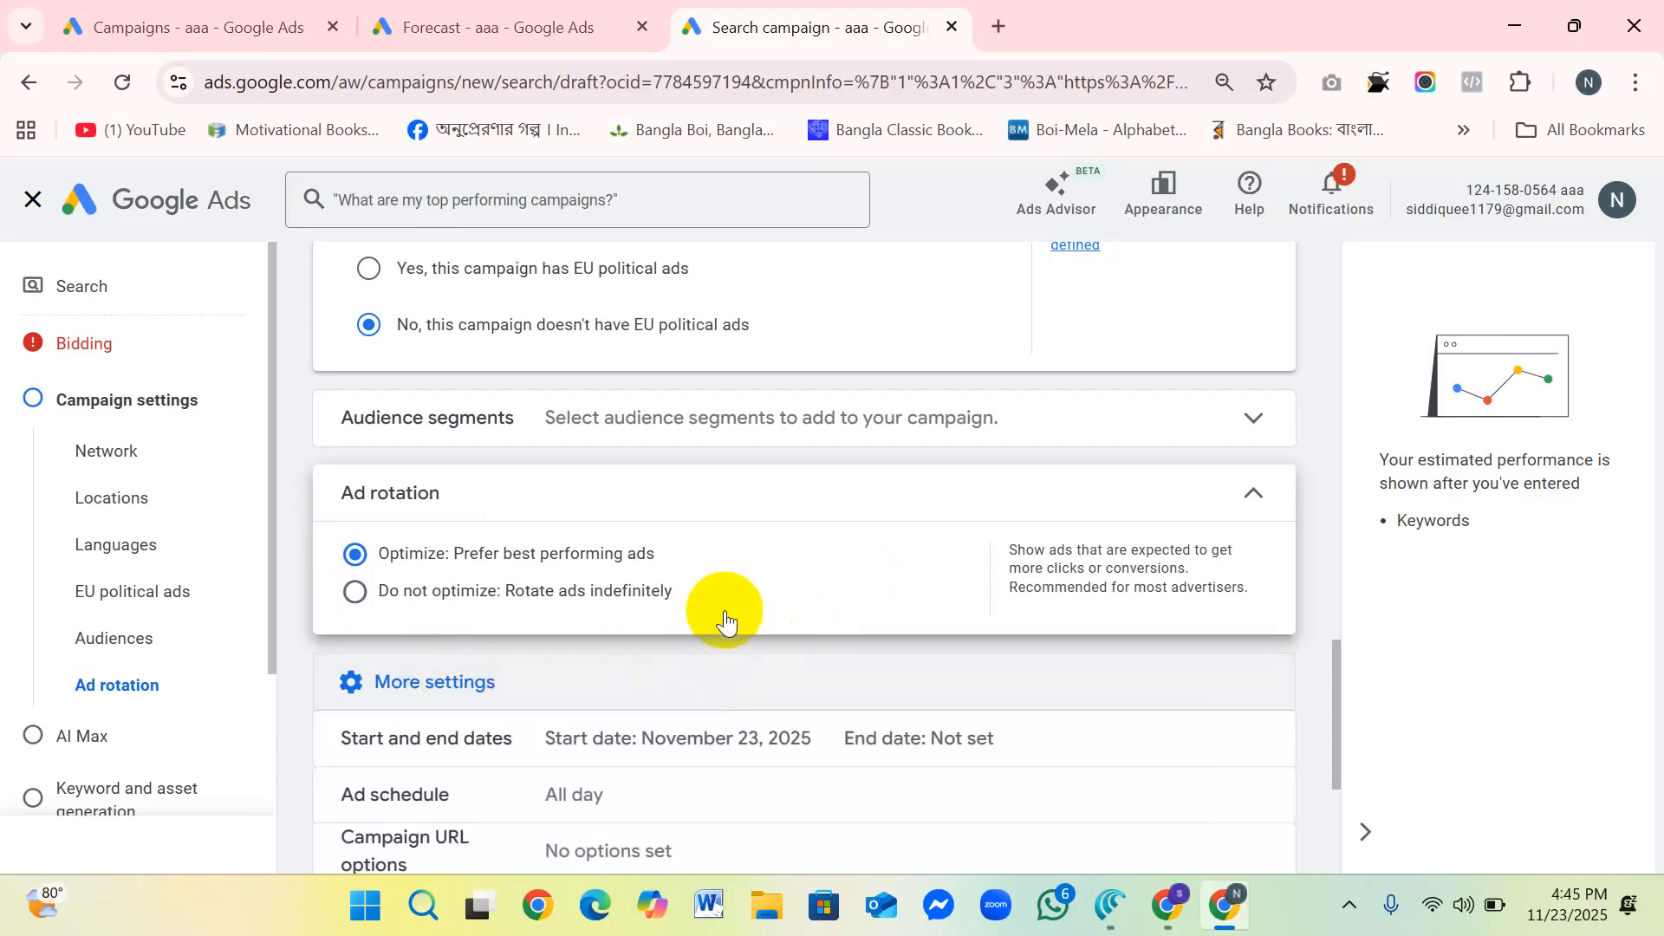
scroll(728, 618, "down", 3)
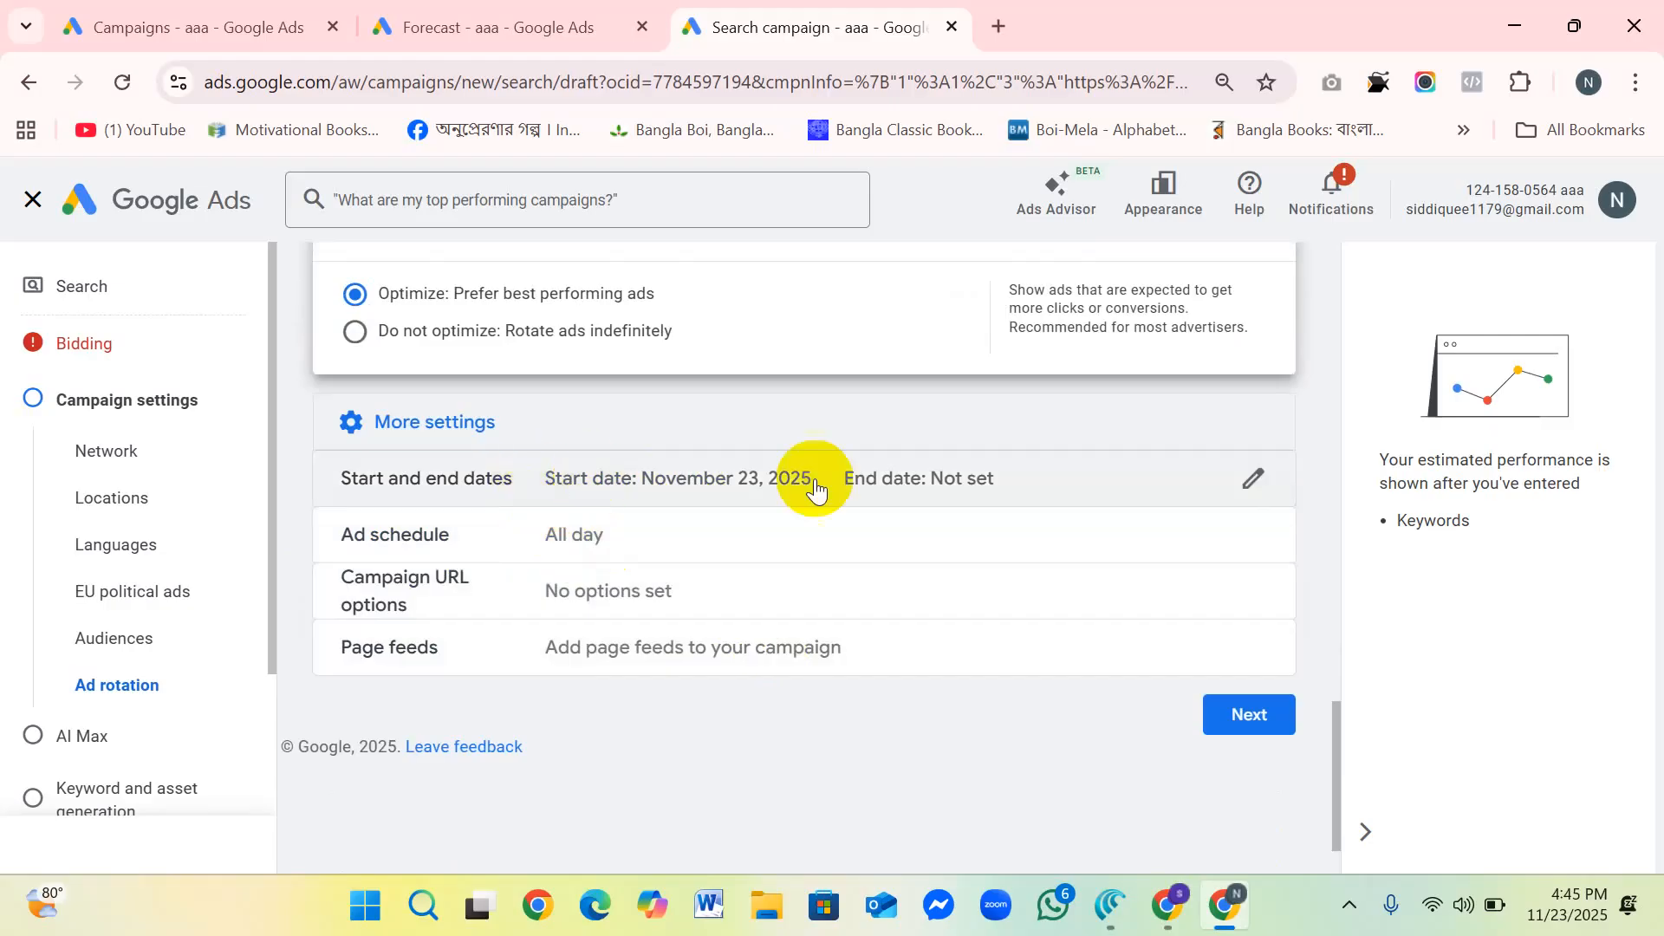
left_click(763, 496)
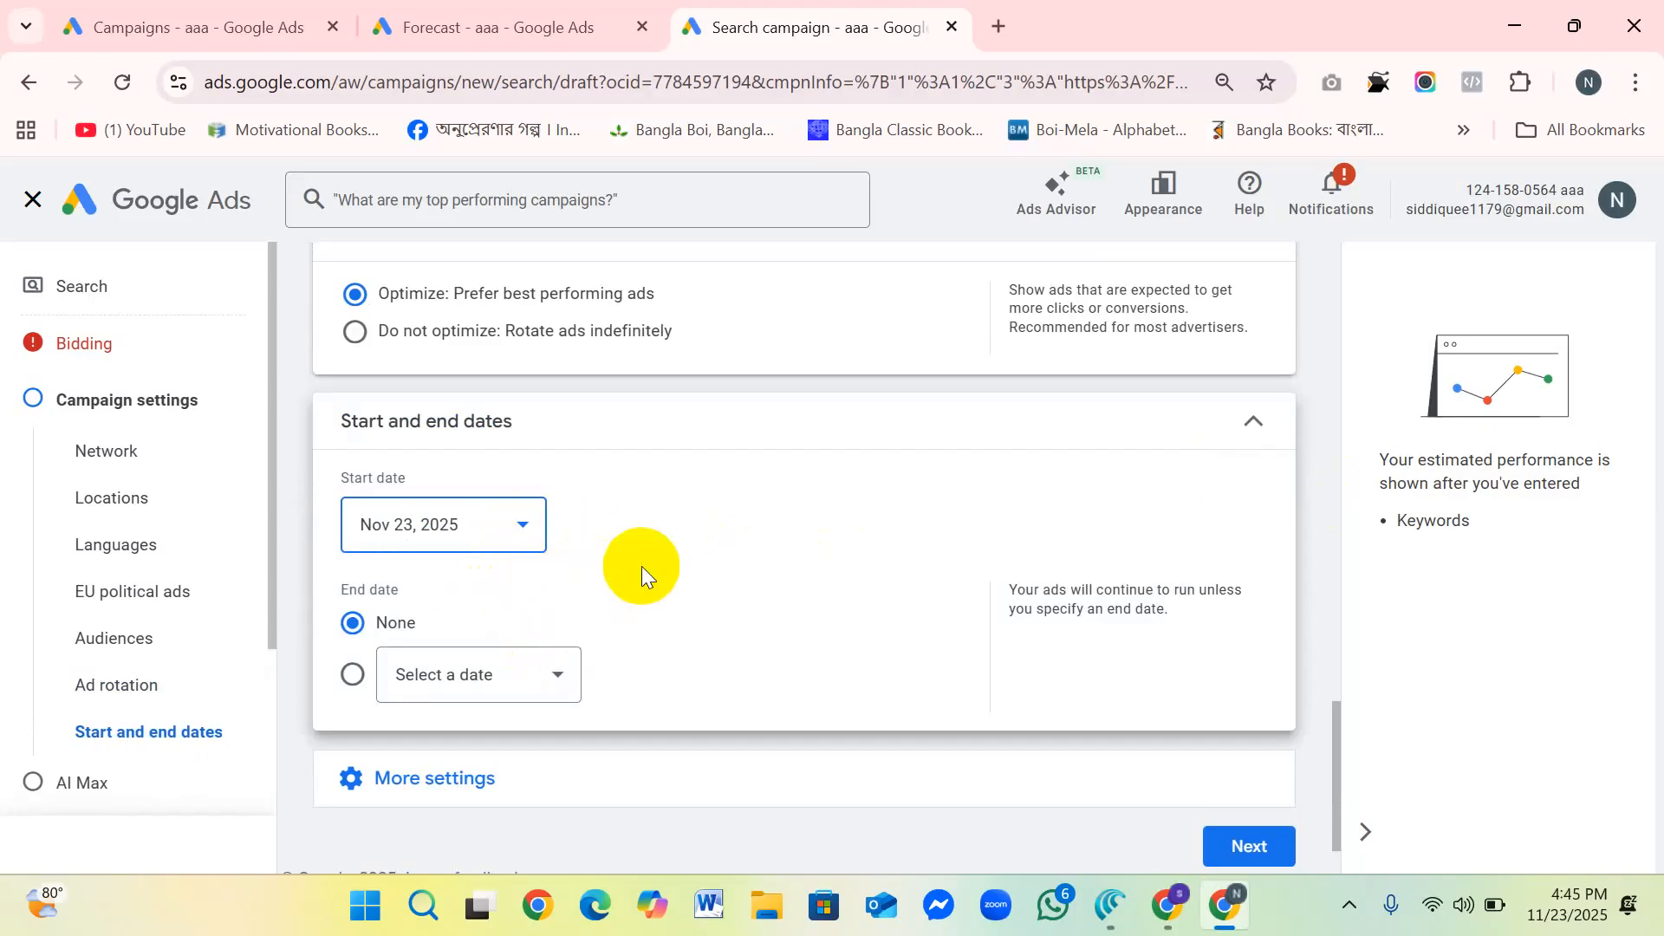
scroll(640, 567, "down", 1)
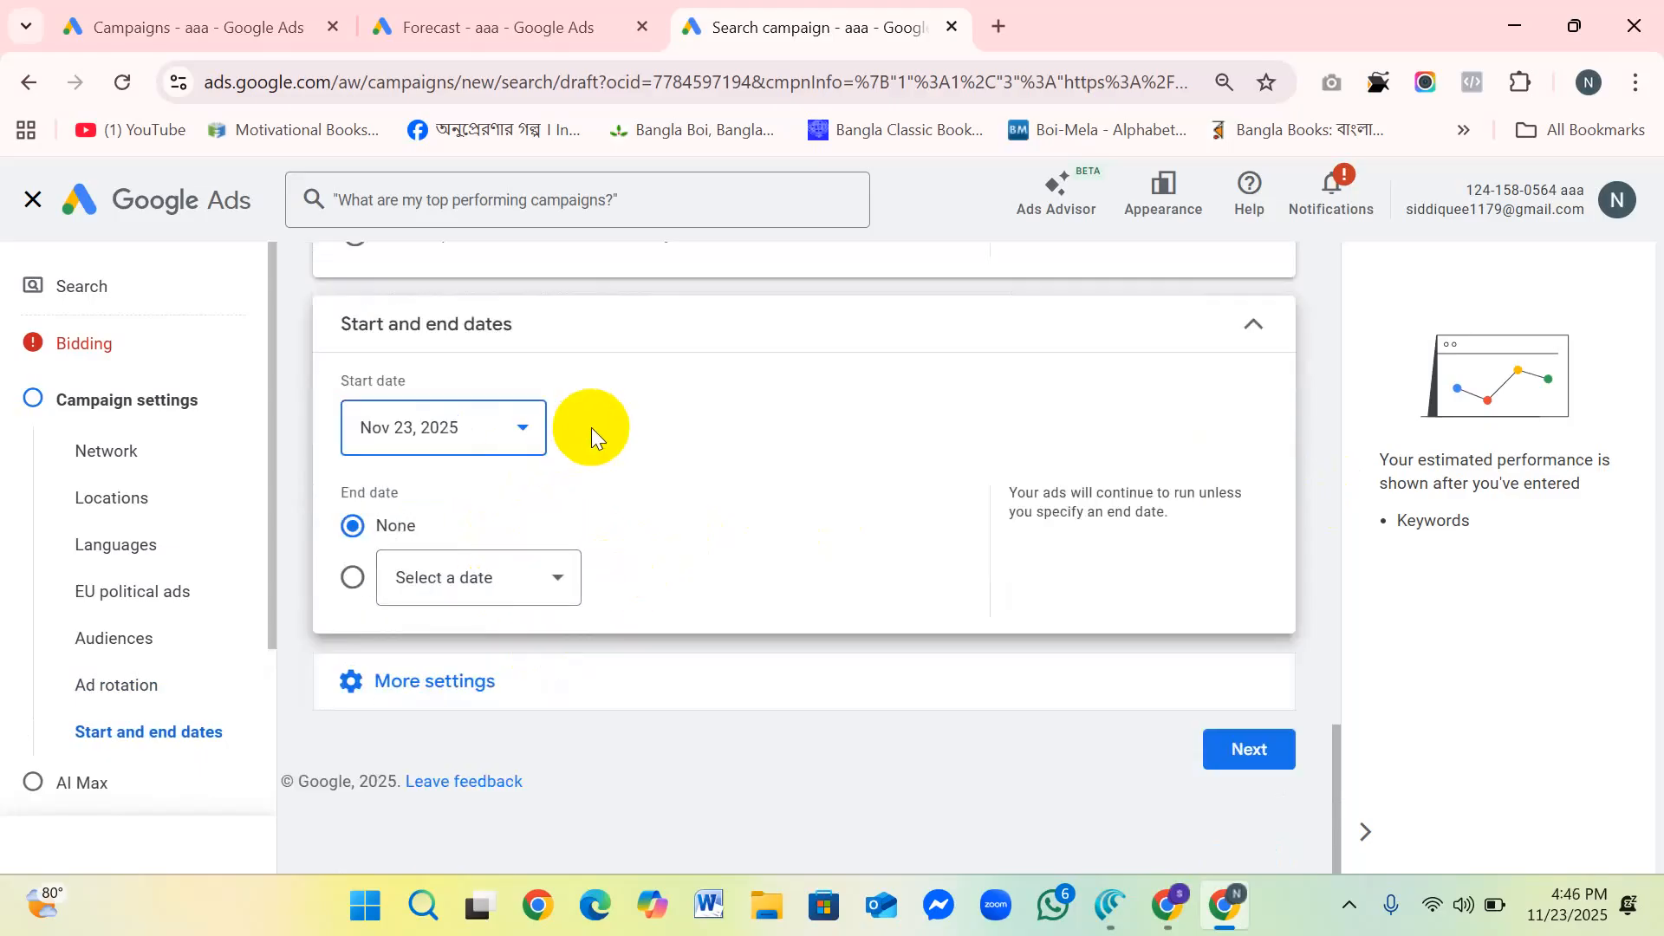
left_click(1256, 326)
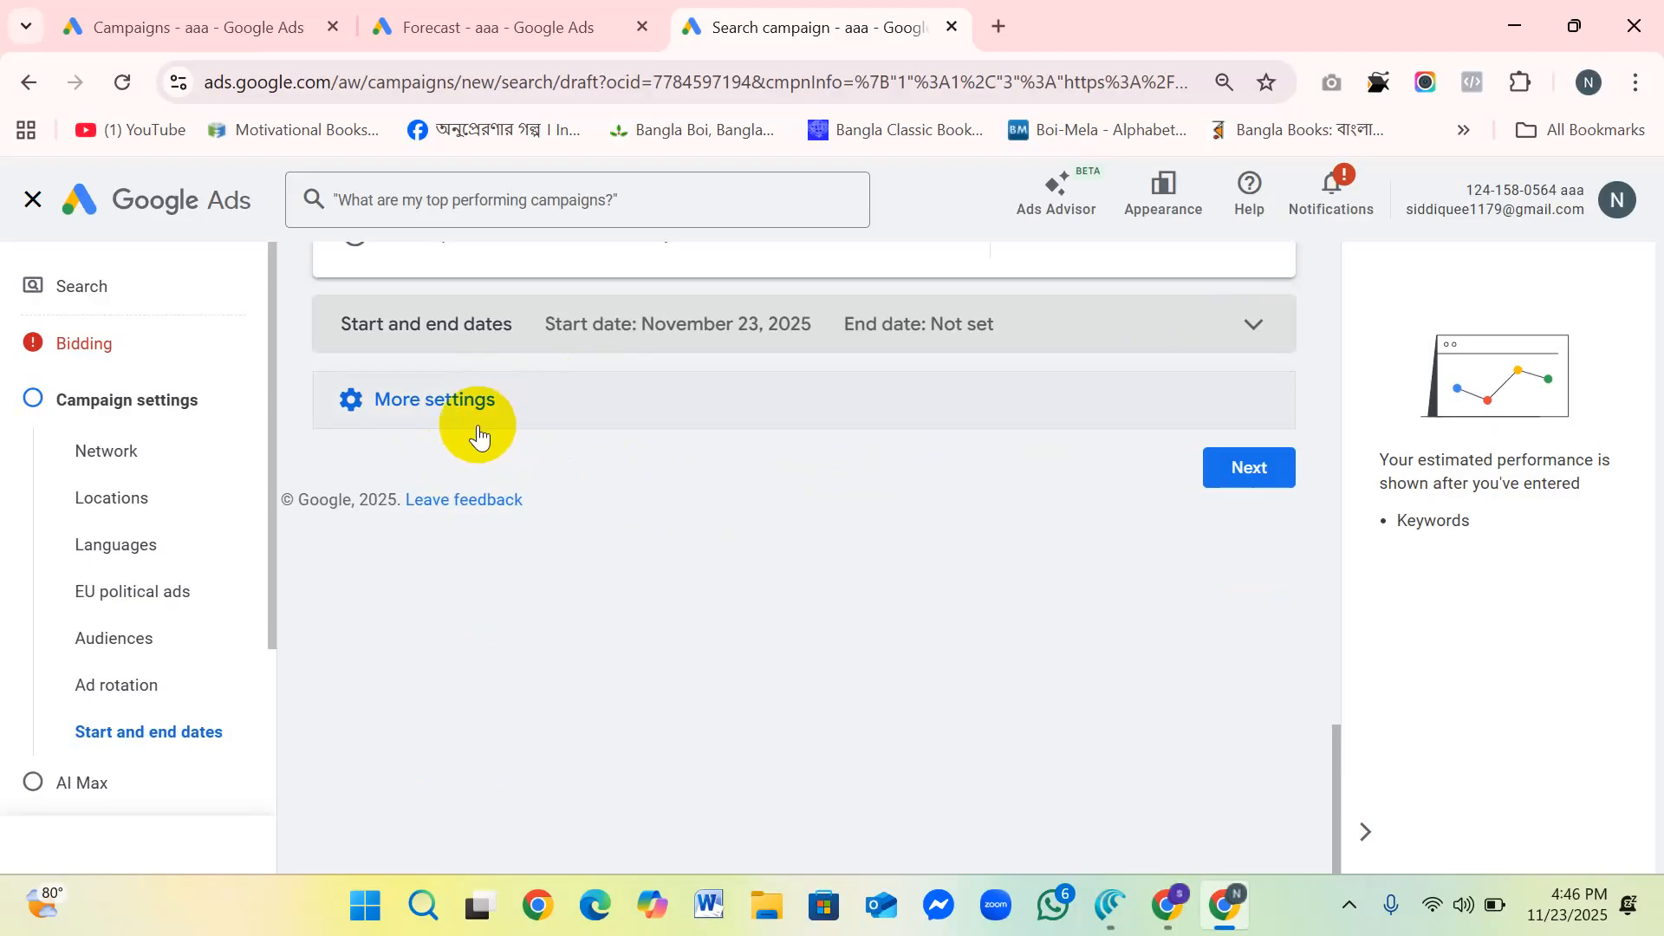
Step: Show the additional campaign settings and open the Campaign URL options with the Final URL suffix field ready for entry
left_click(451, 401)
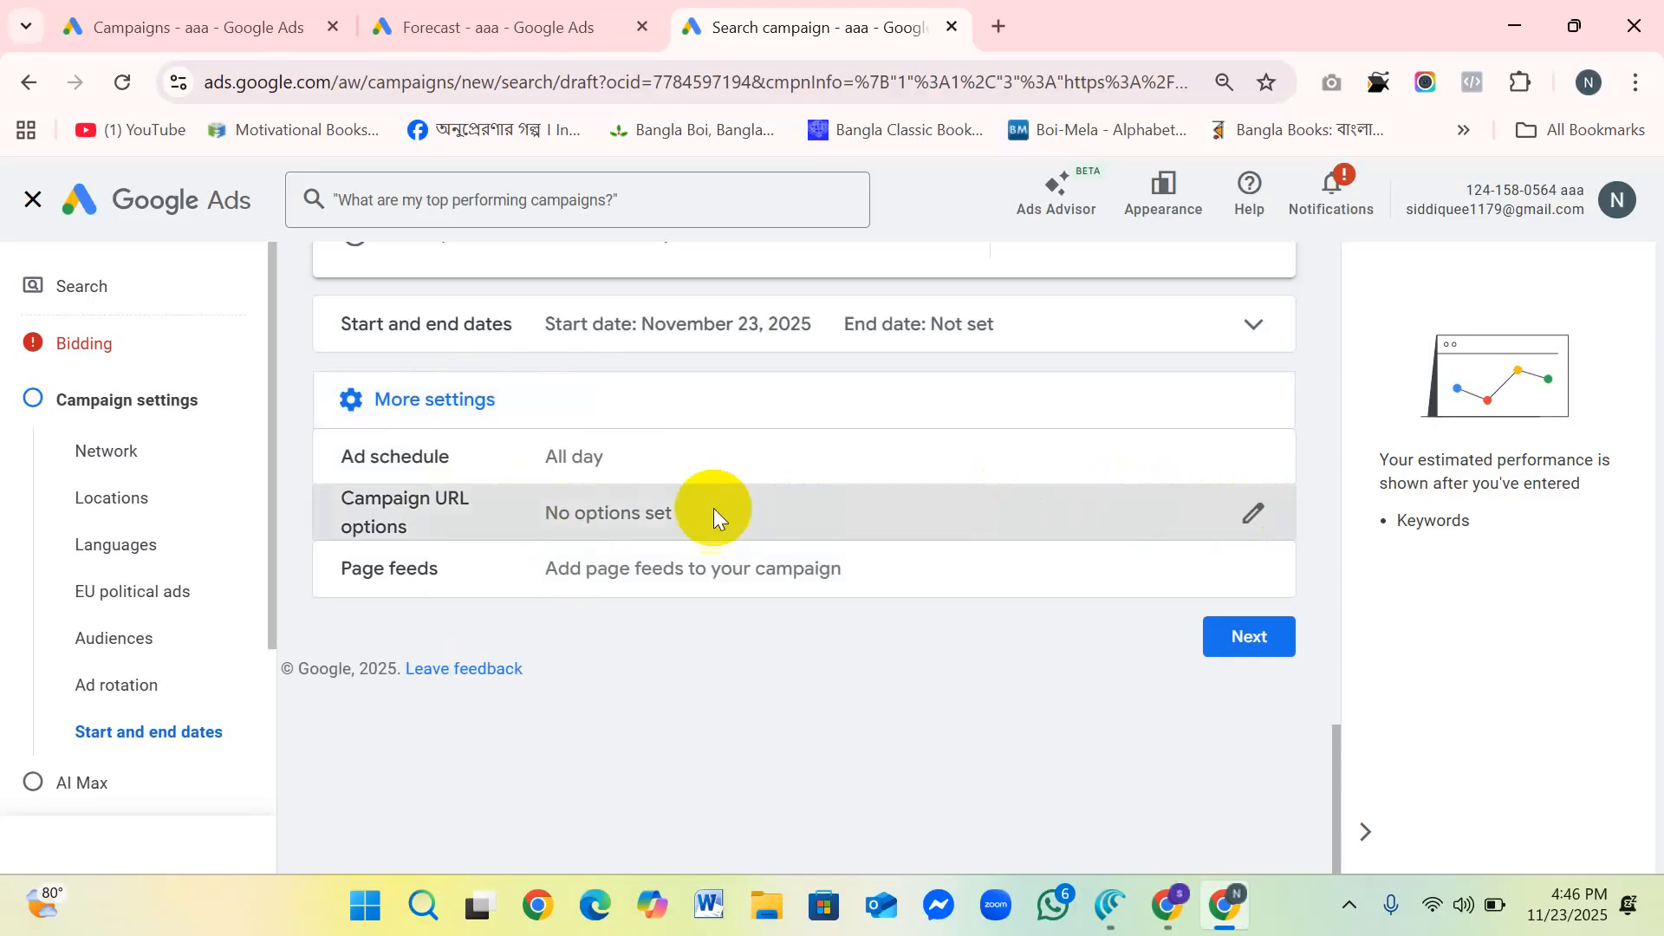
left_click(684, 508)
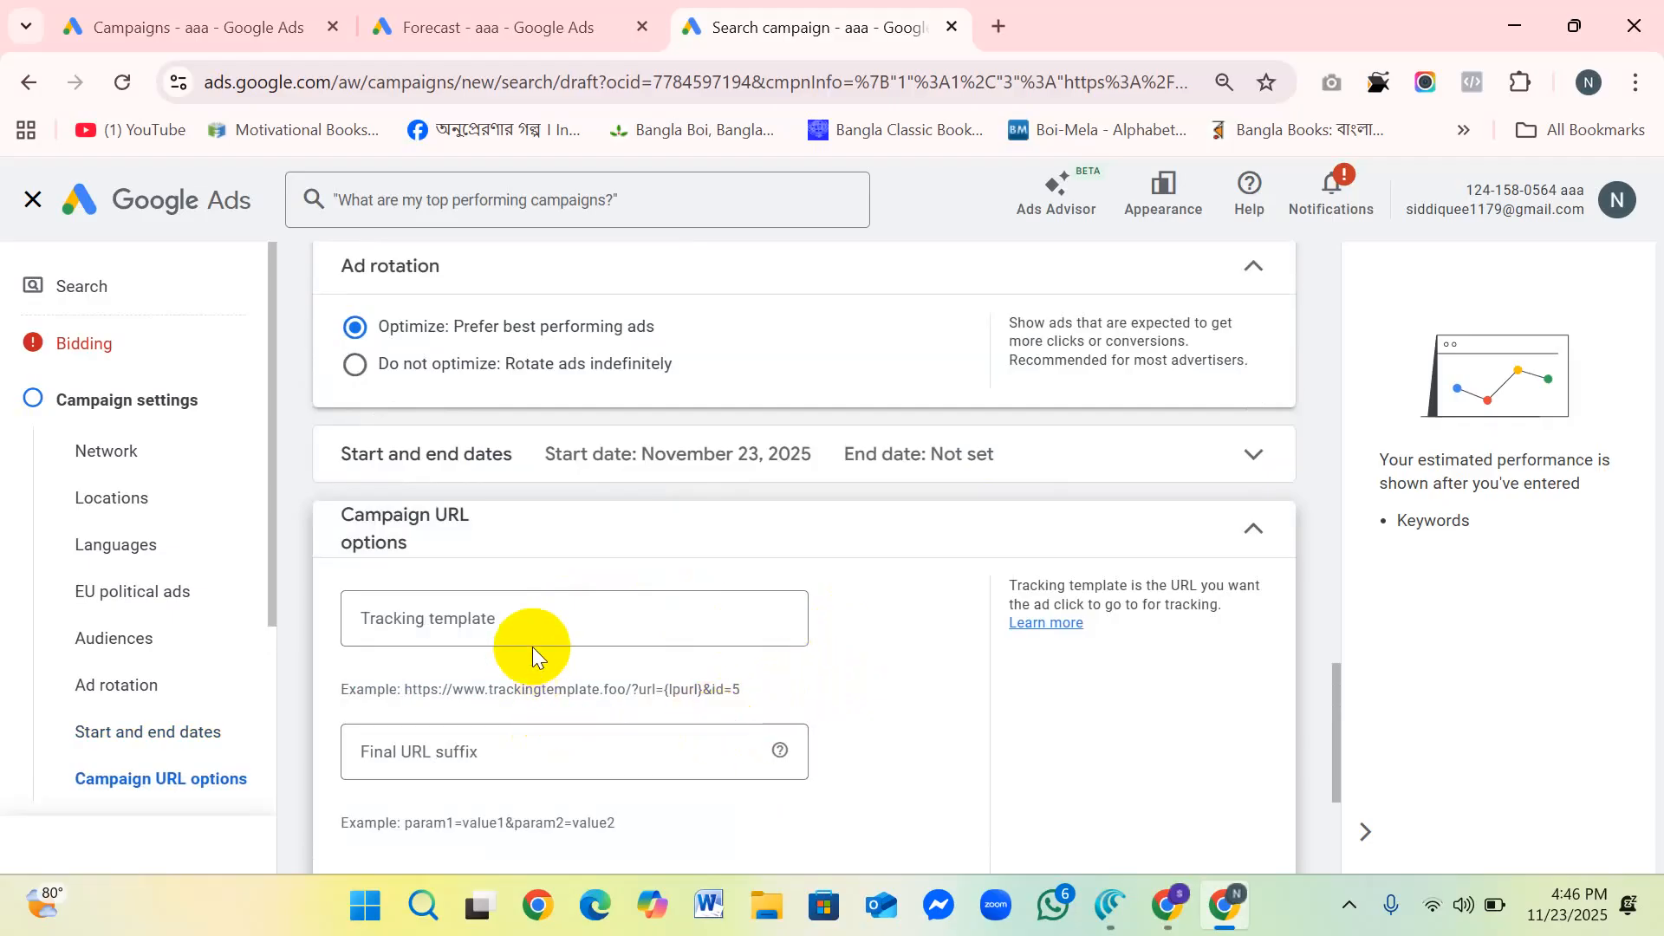
scroll(550, 619, "down", 1)
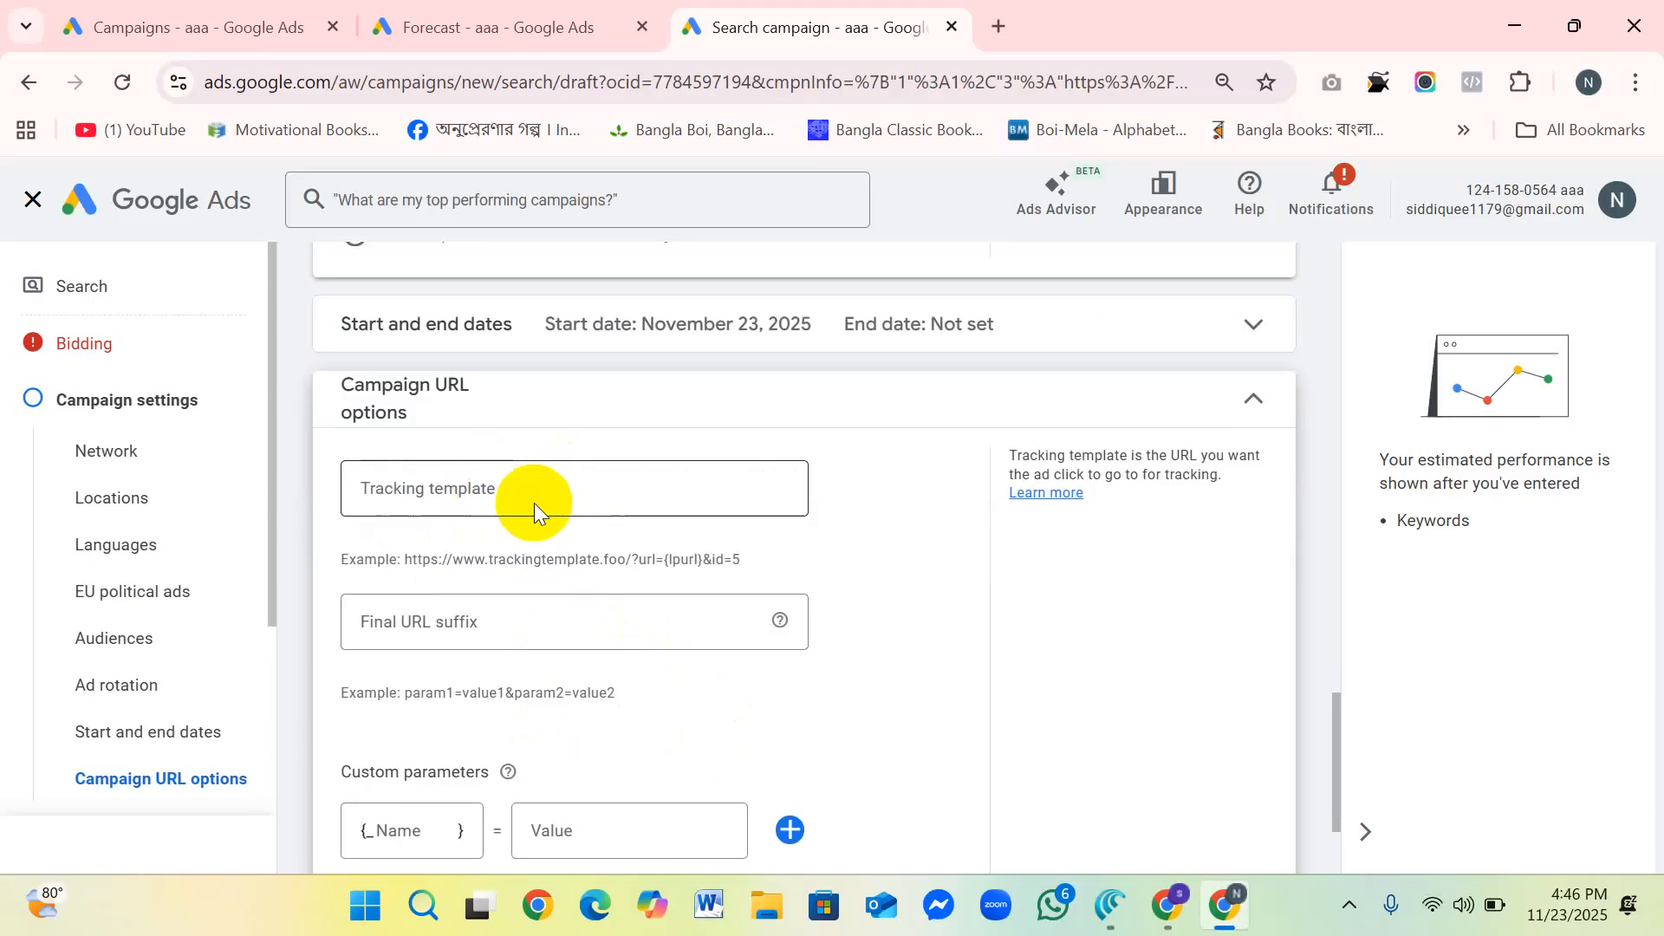
left_click(500, 627)
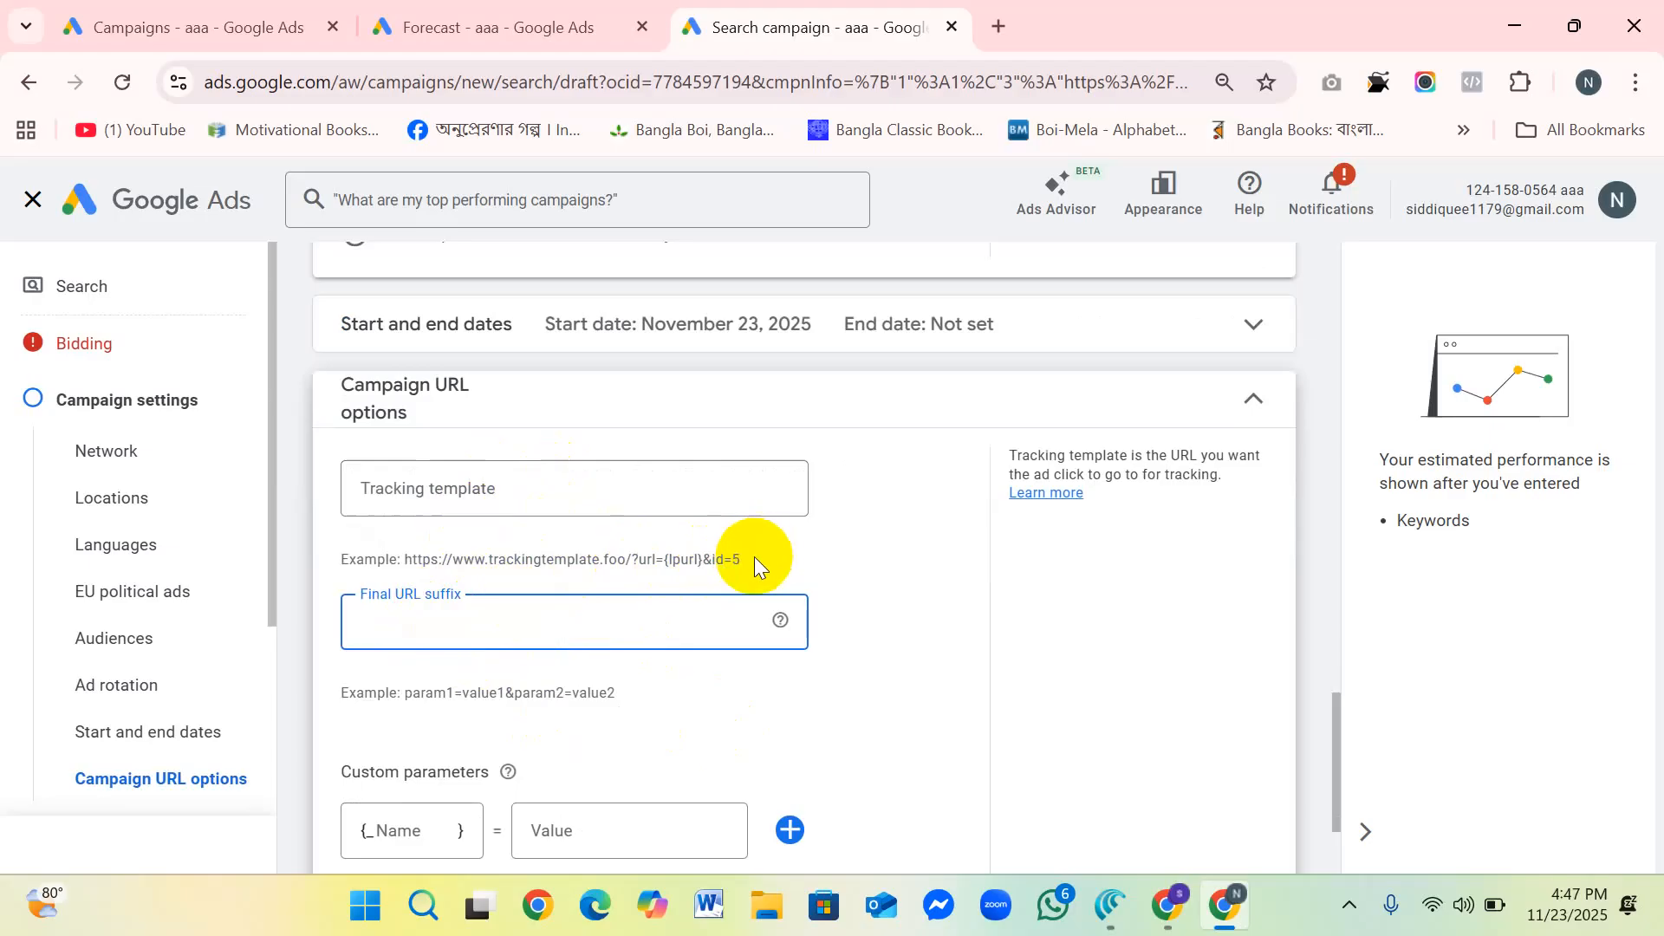
scroll(486, 547, "up", 1)
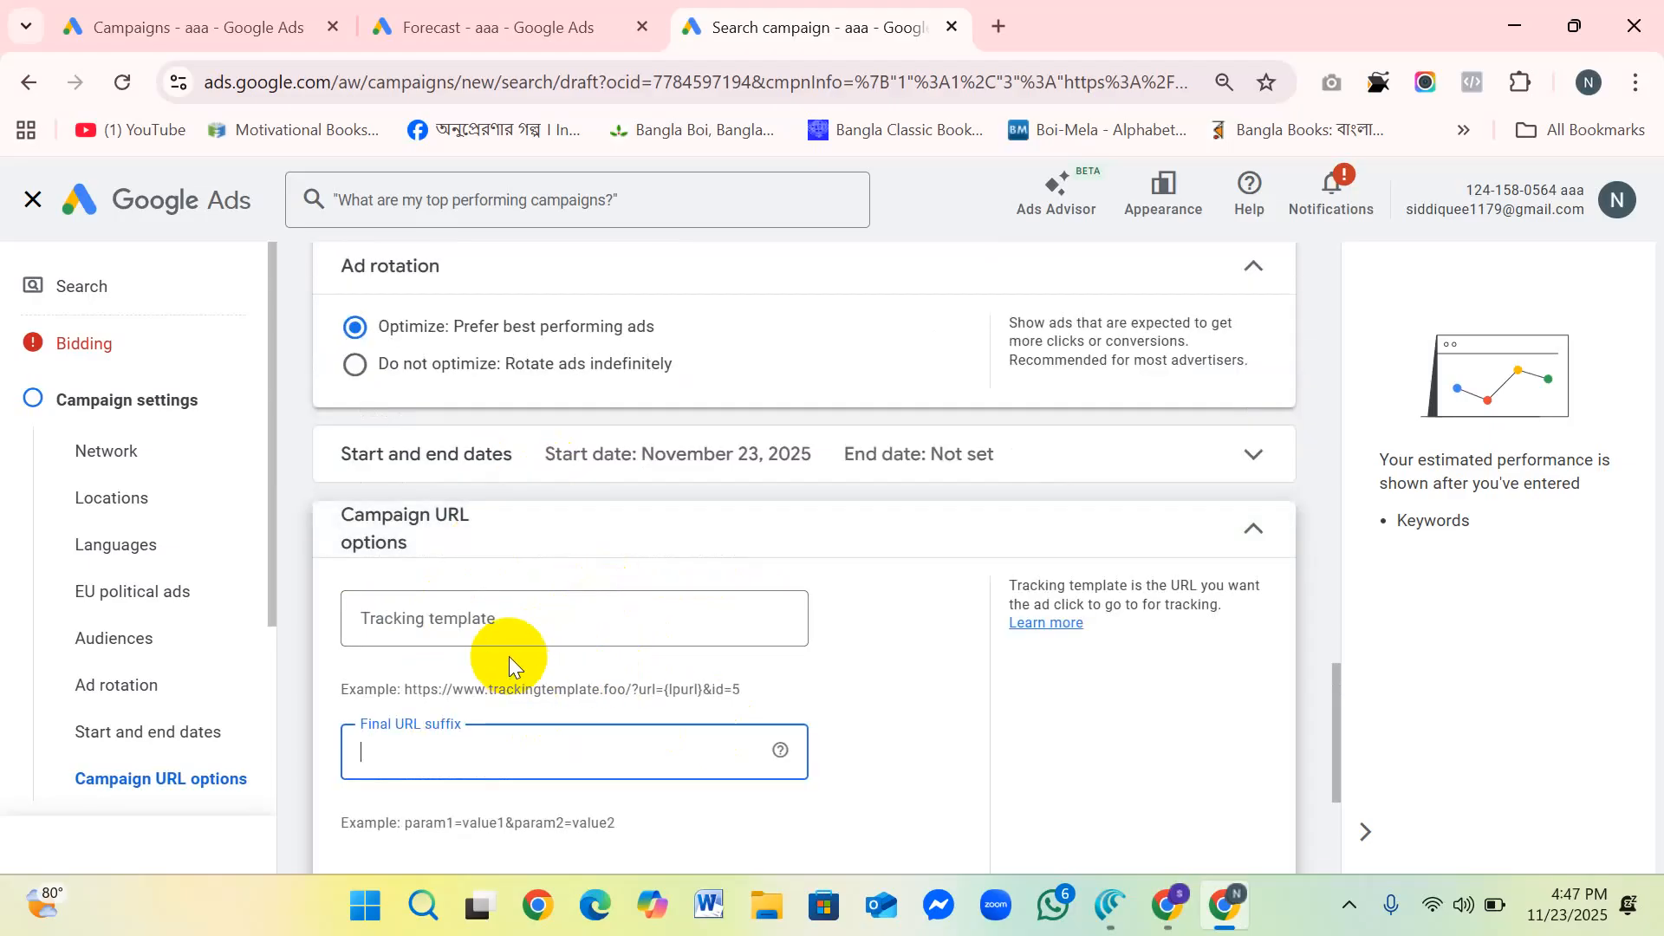
scroll(490, 694, "down", 2)
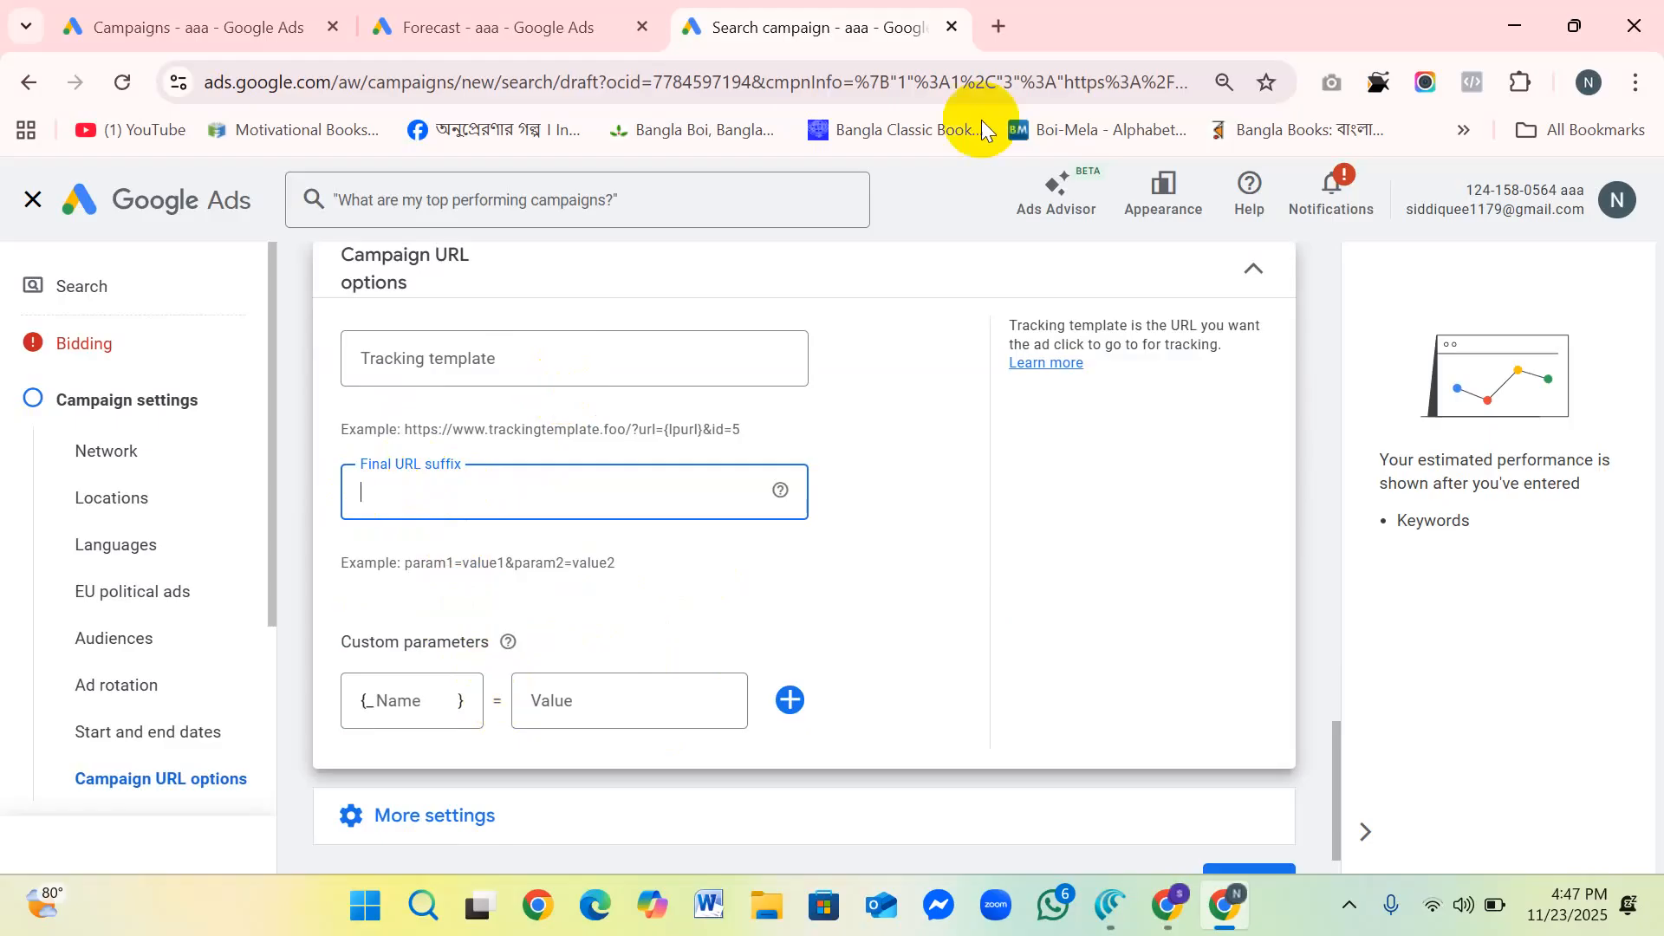
Step: Switch to the browser window showing othoba.com/furniture, open the Dressing Table category and copy its page address
left_click(1176, 912)
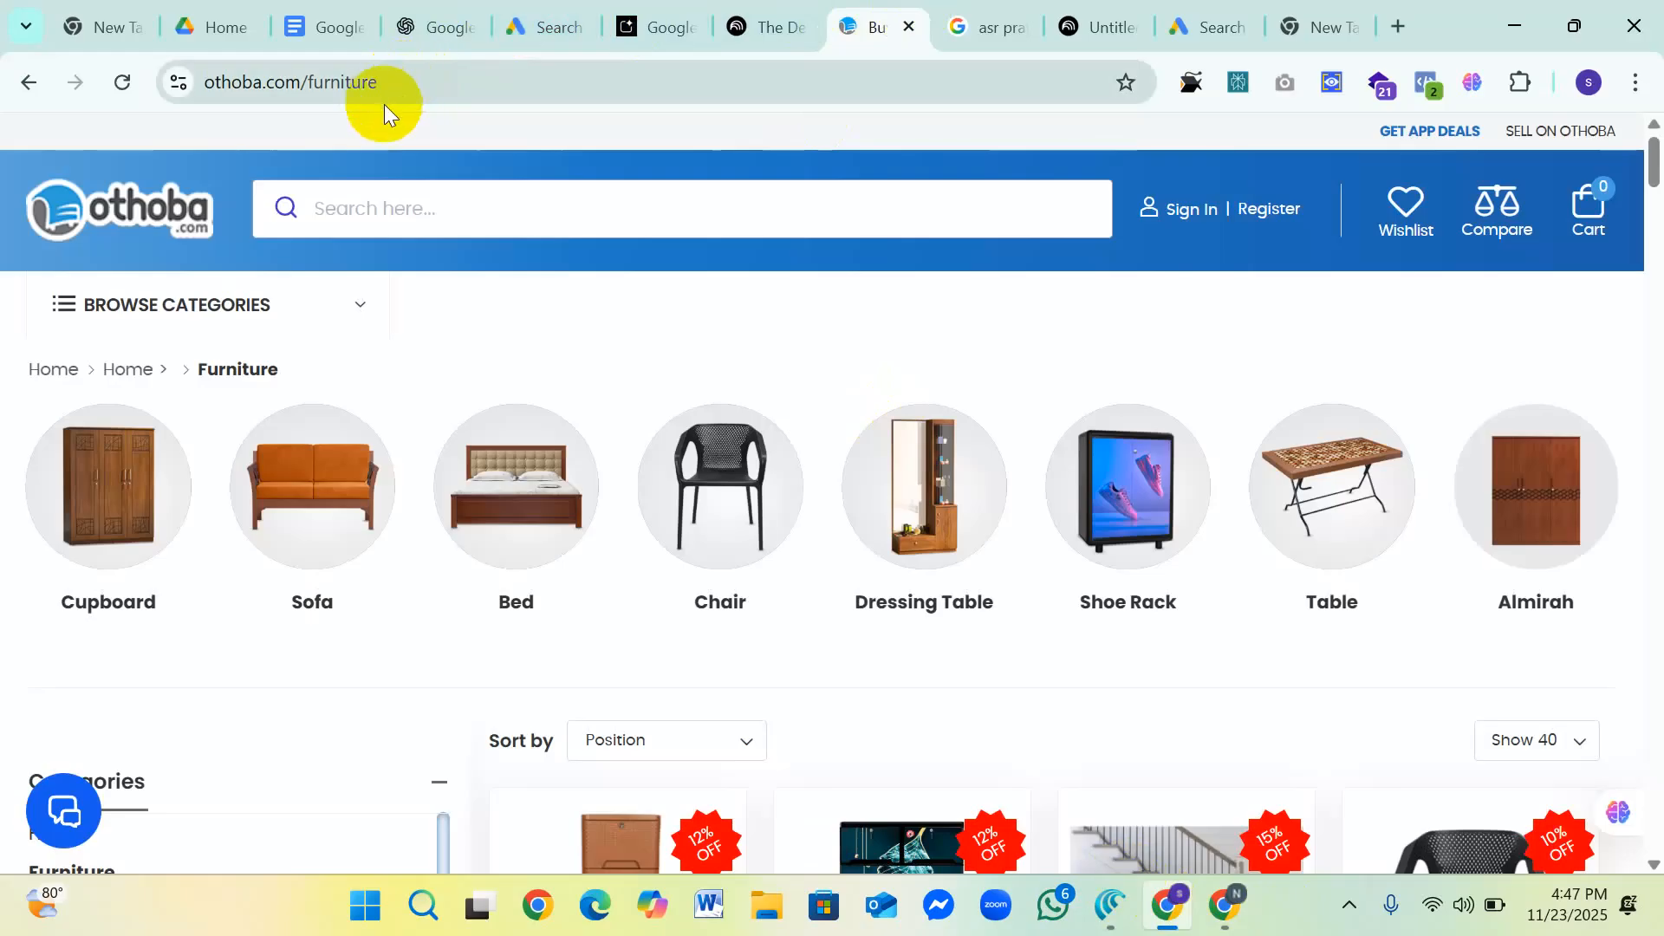
left_click(906, 498)
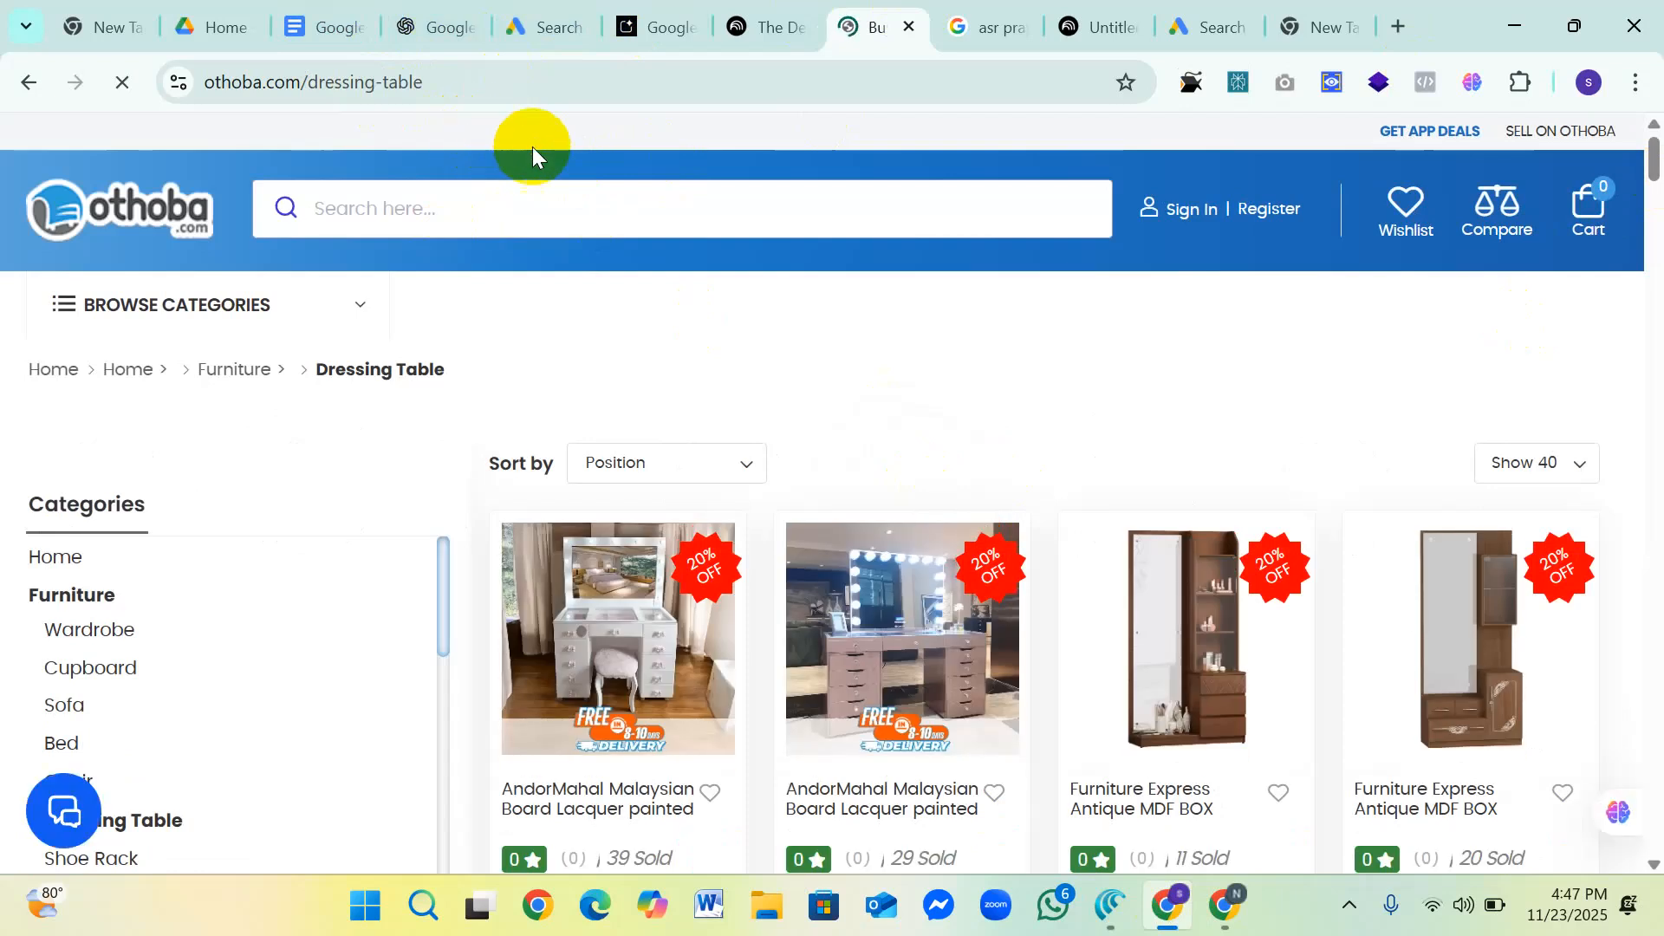
scroll(425, 382, "down", 3)
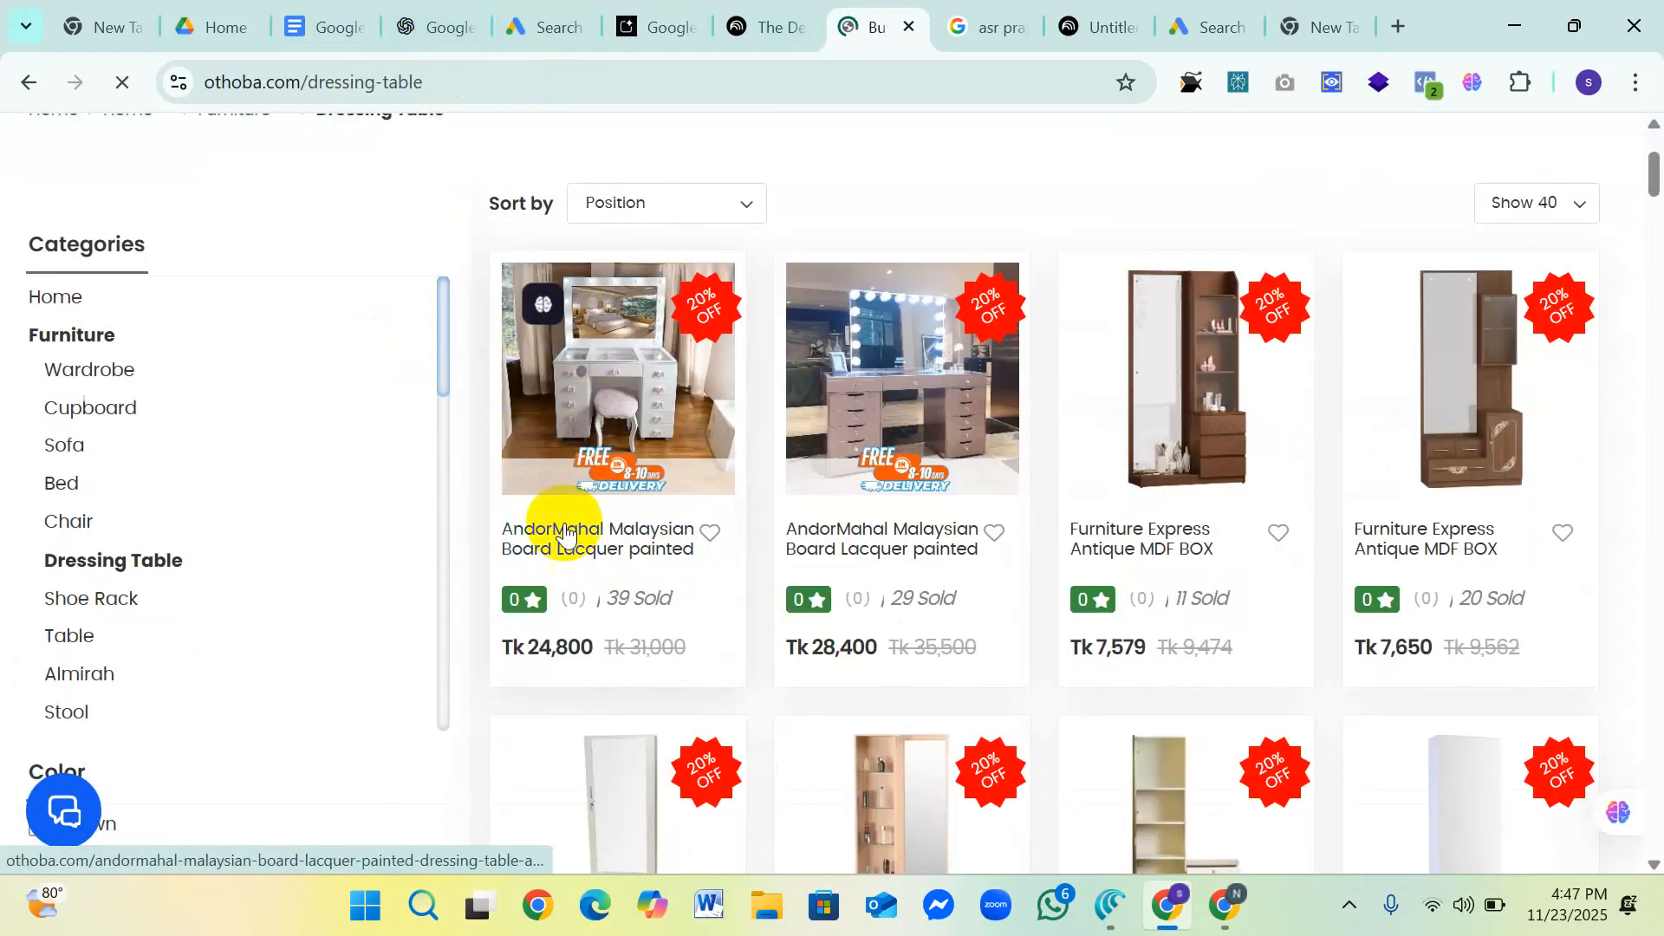
scroll(347, 191, "up", 3)
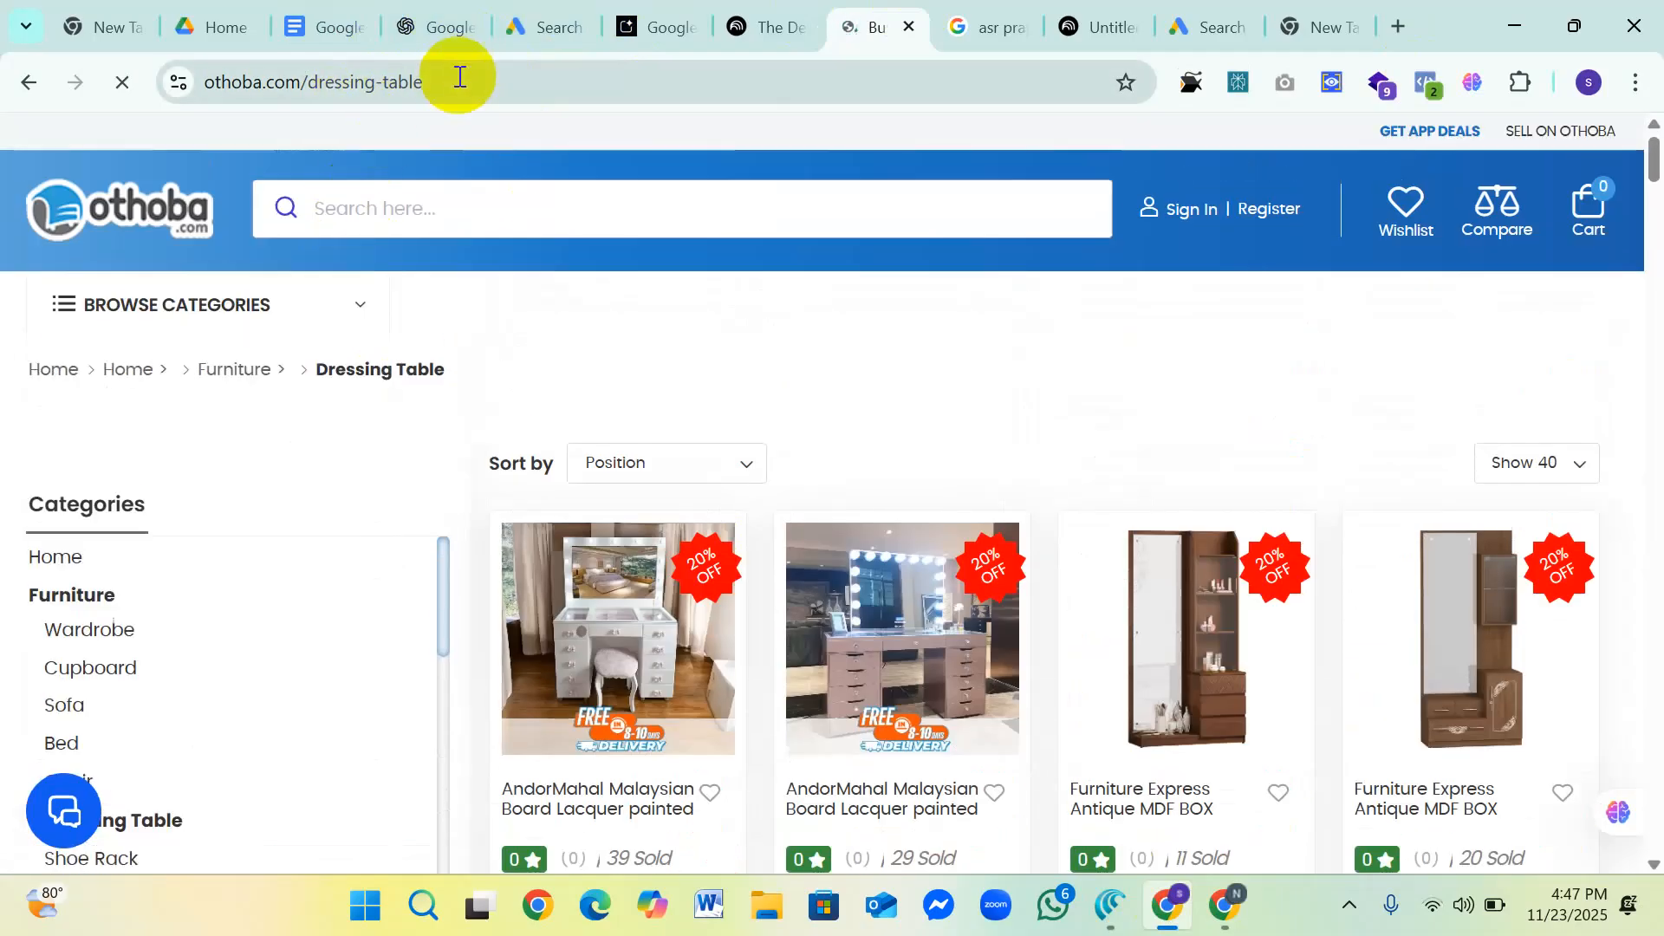
left_click(450, 78)
right_click(386, 69)
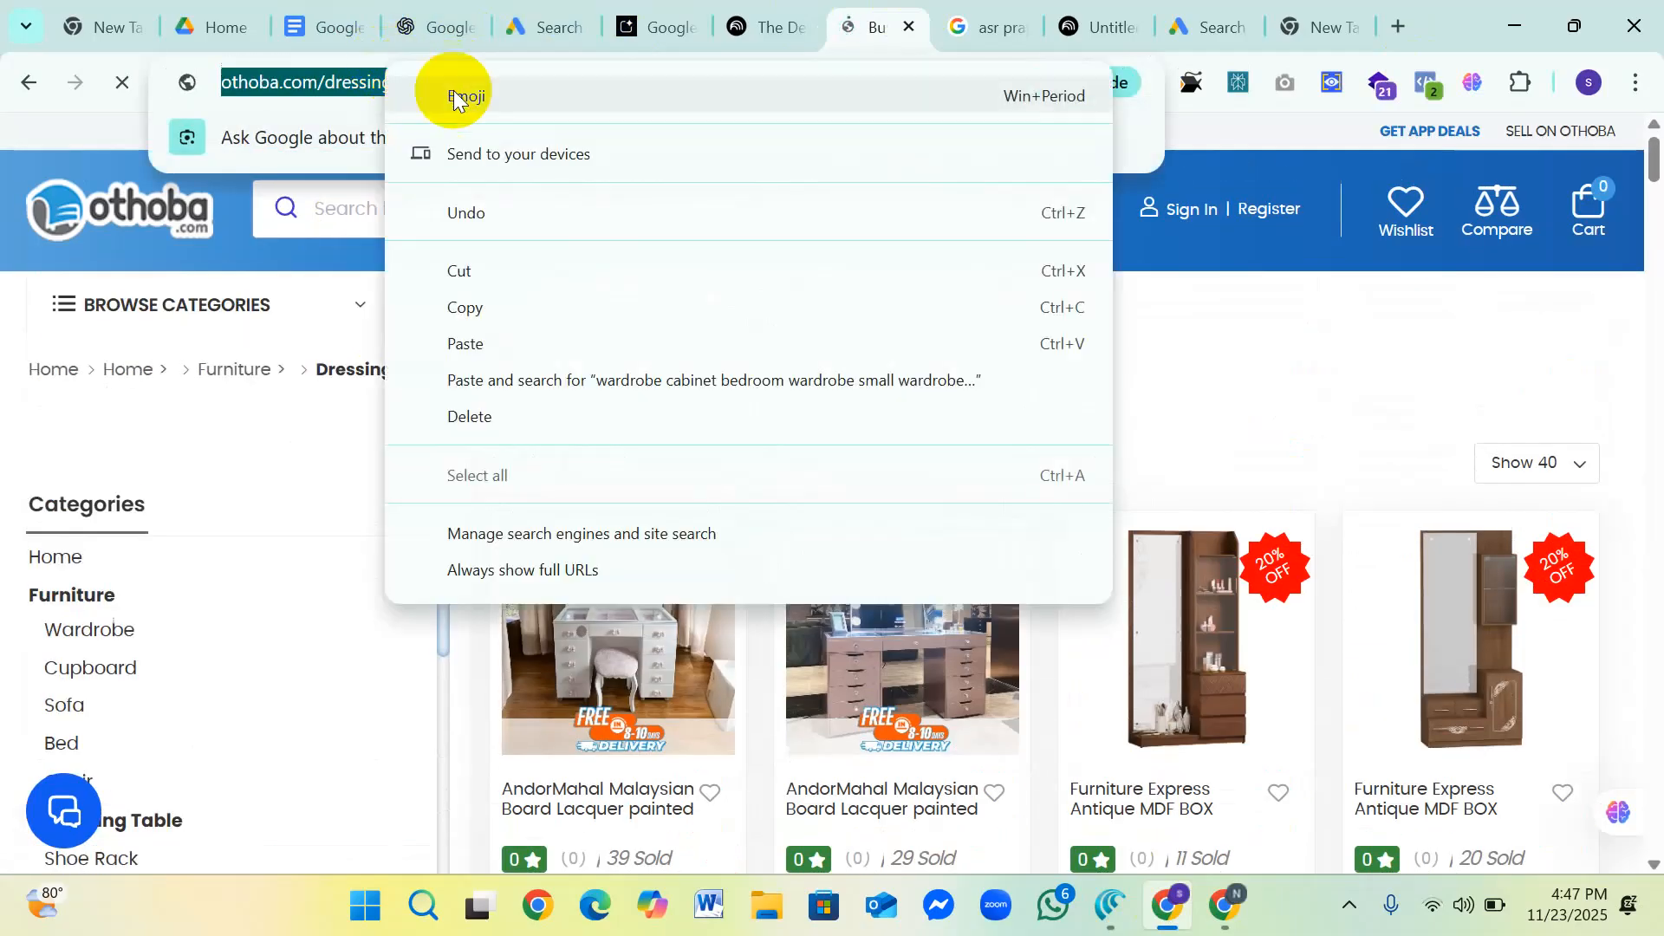
left_click(490, 307)
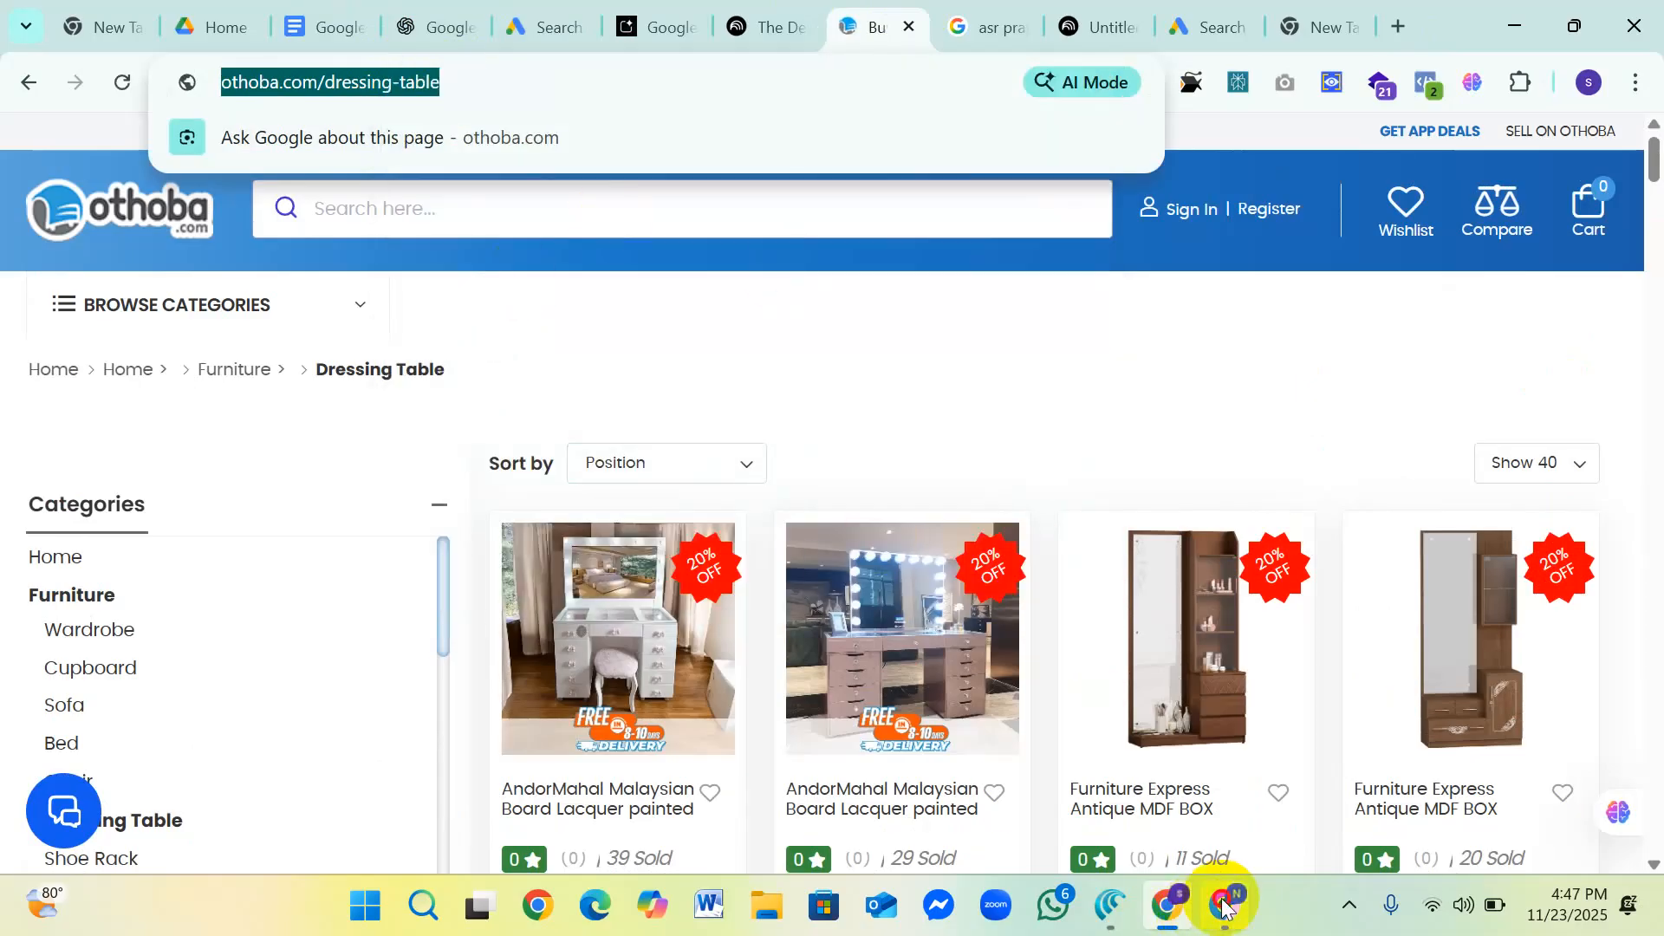
left_click(1224, 906)
right_click(408, 482)
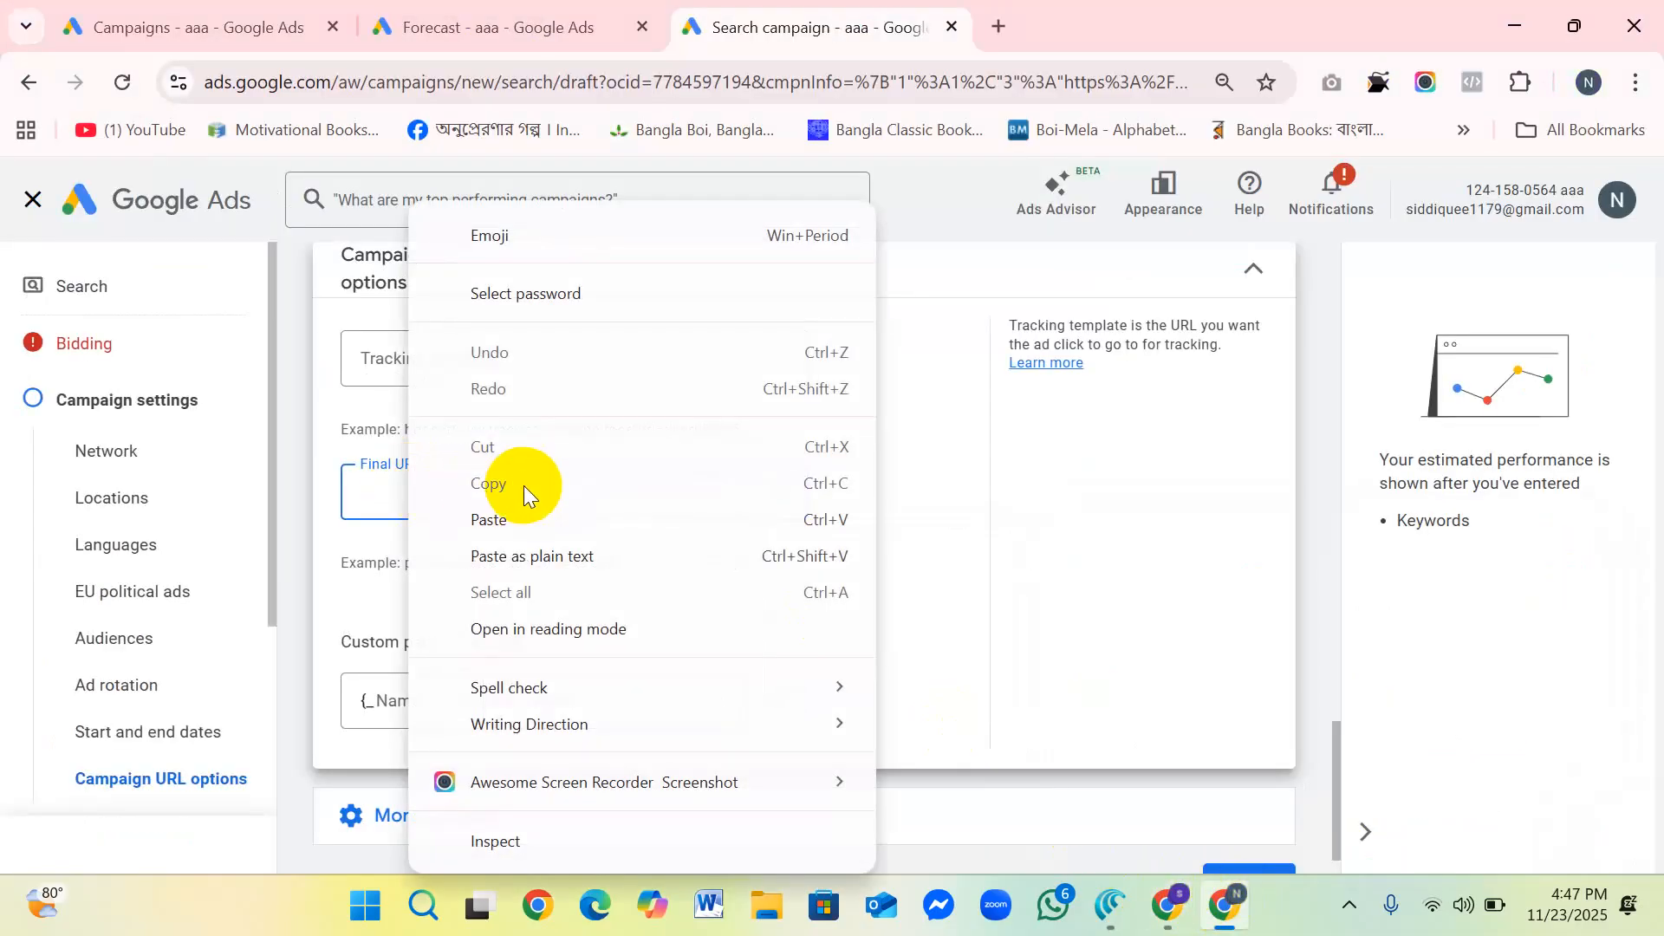
left_click(512, 522)
key("ctrl+v")
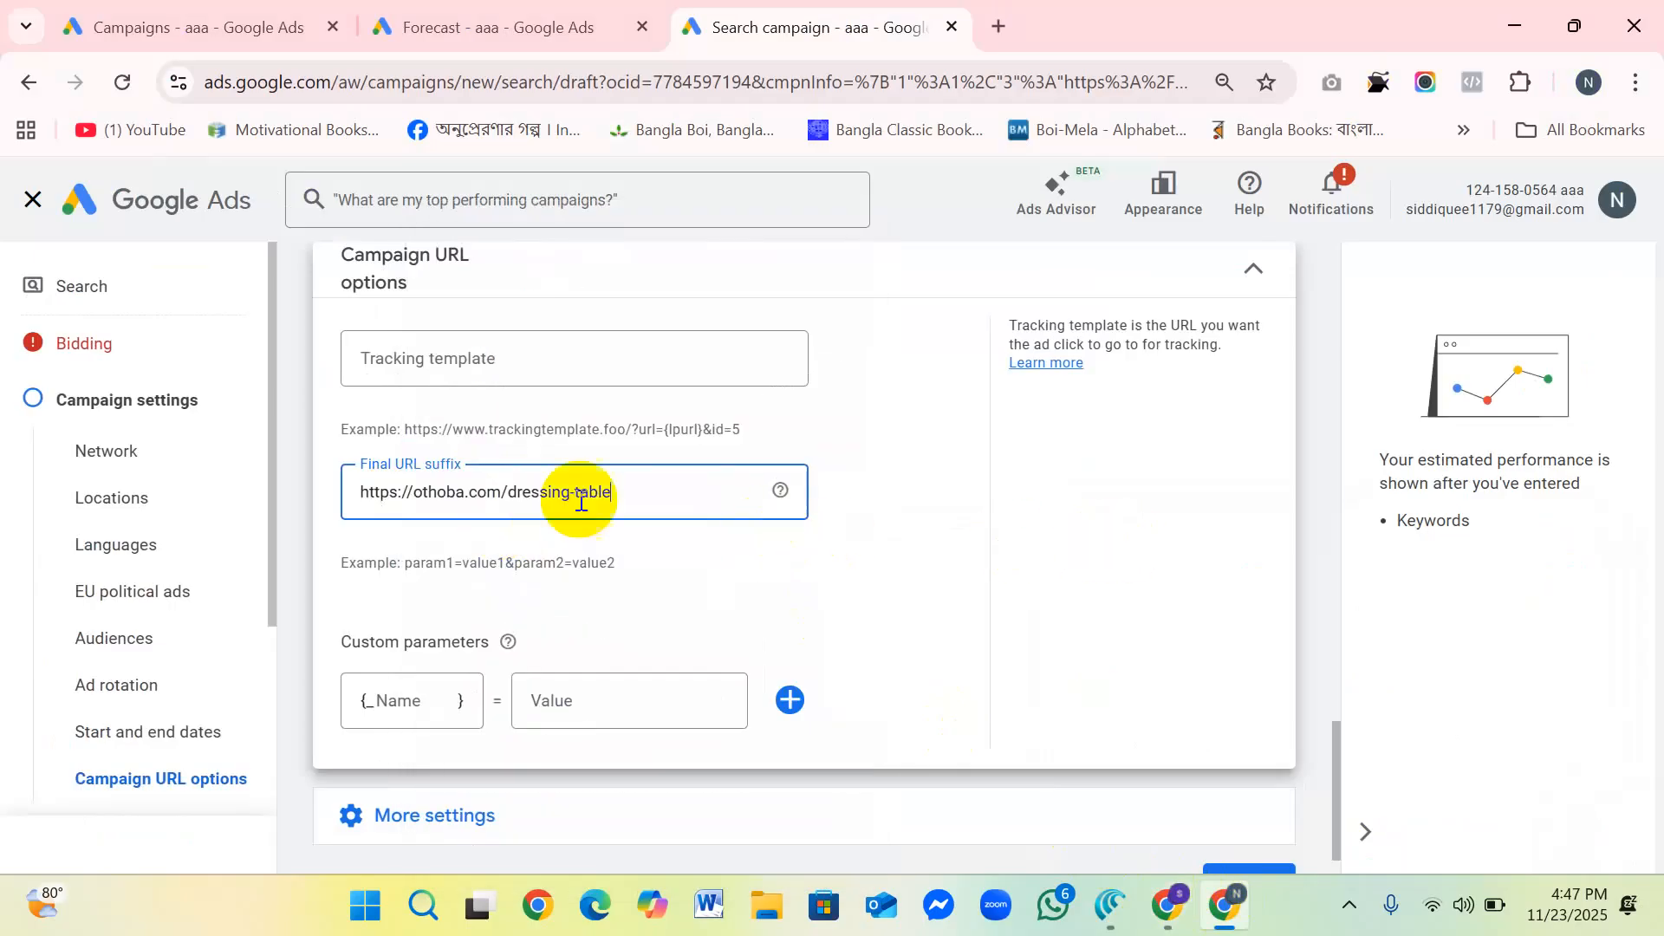
Step: Examine the Tracking template and Custom parameters fields in the Campaign URL options
scroll(892, 627, "down", 1)
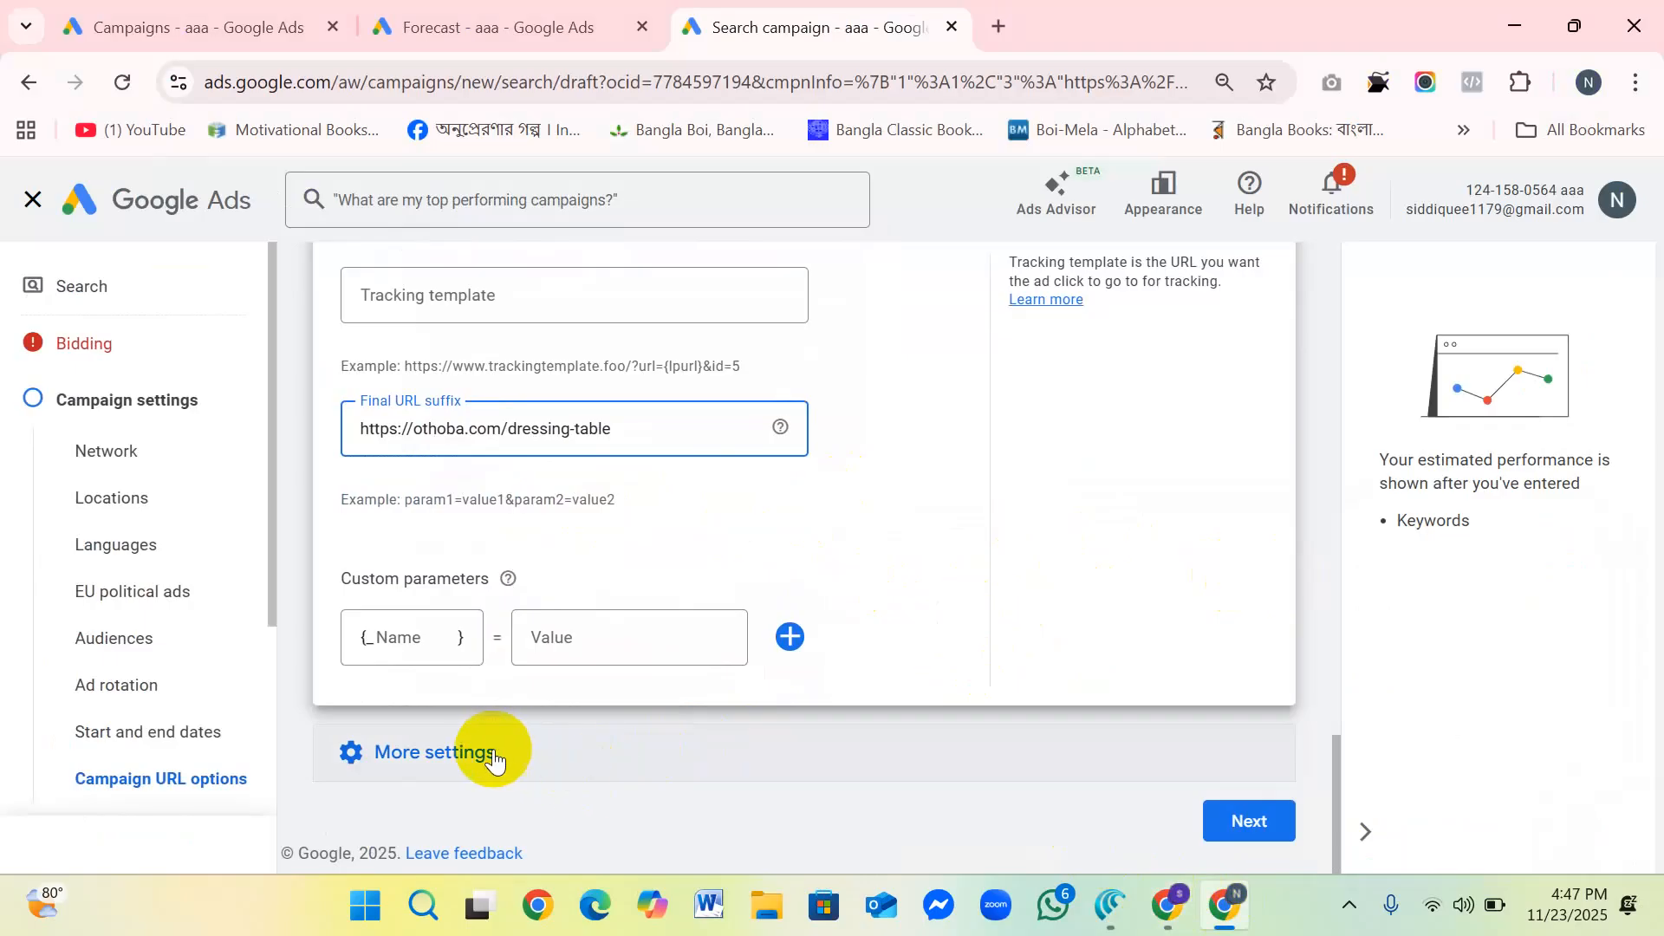
scroll(498, 460, "up", 2)
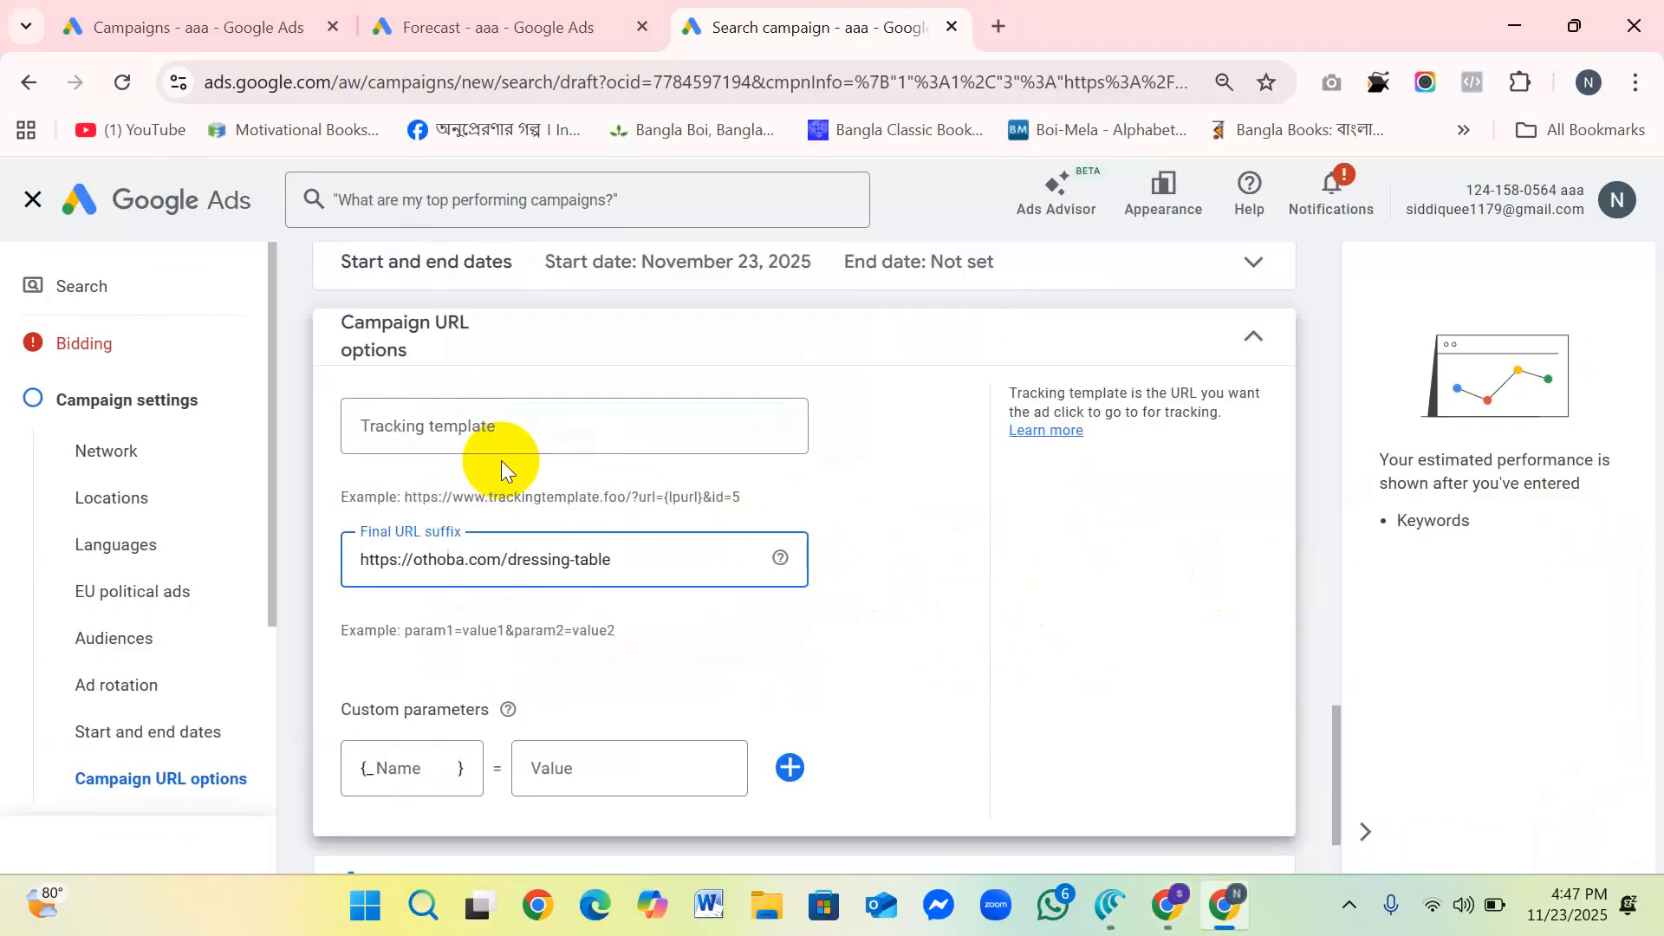
left_click(552, 437)
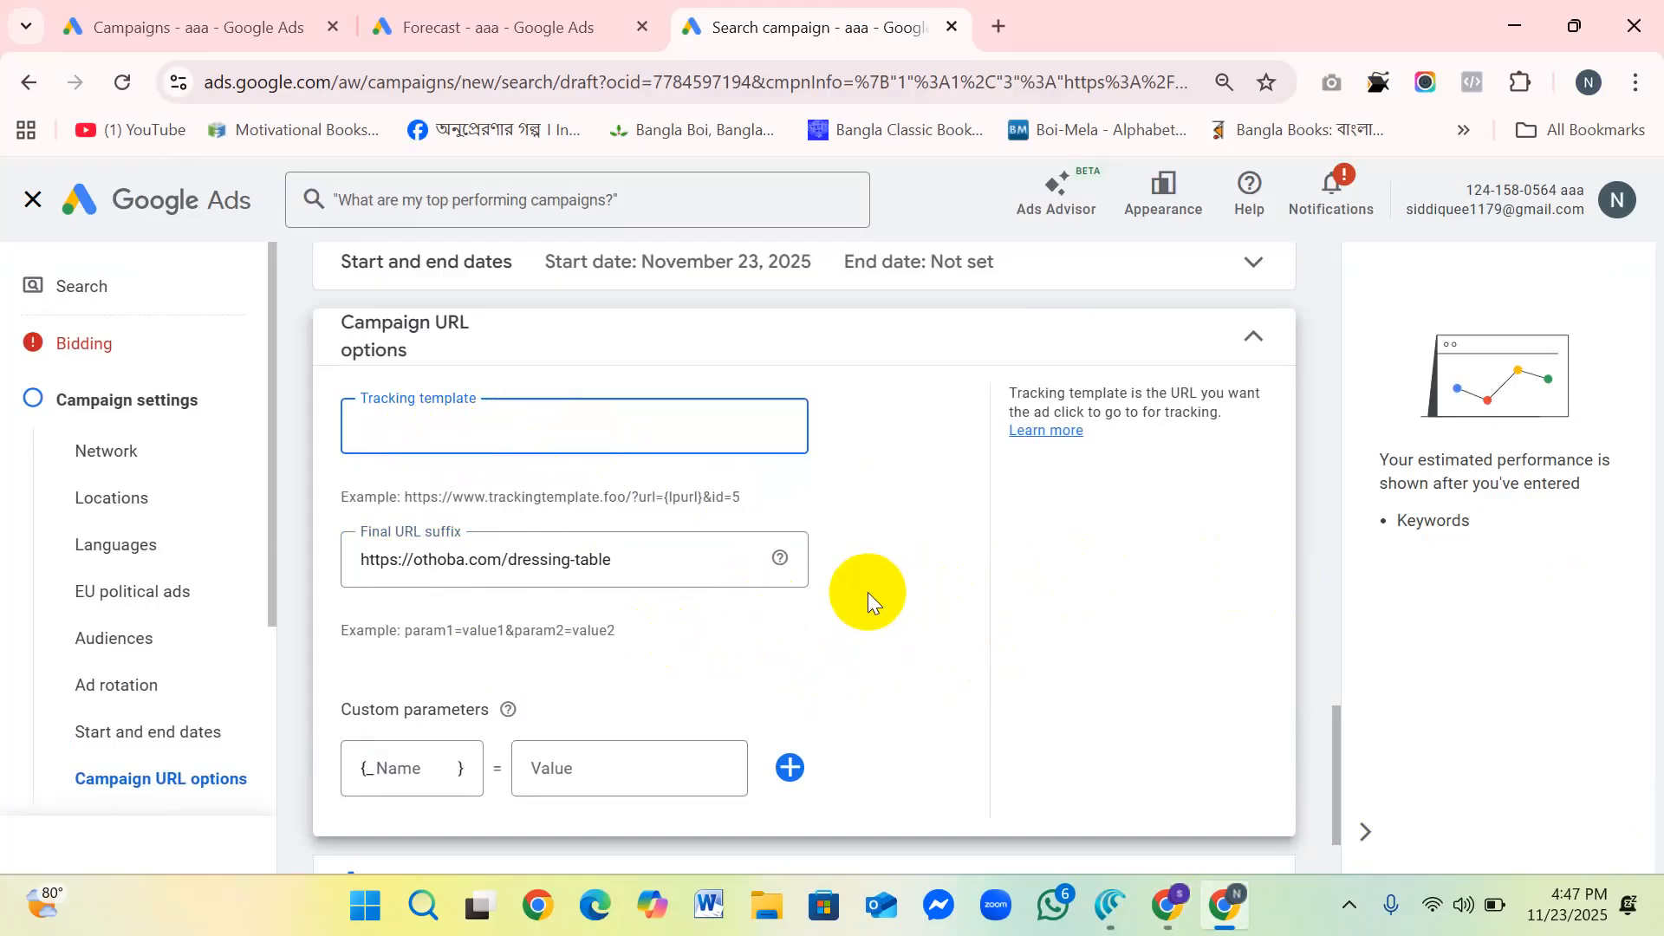
scroll(866, 591, "up", 1)
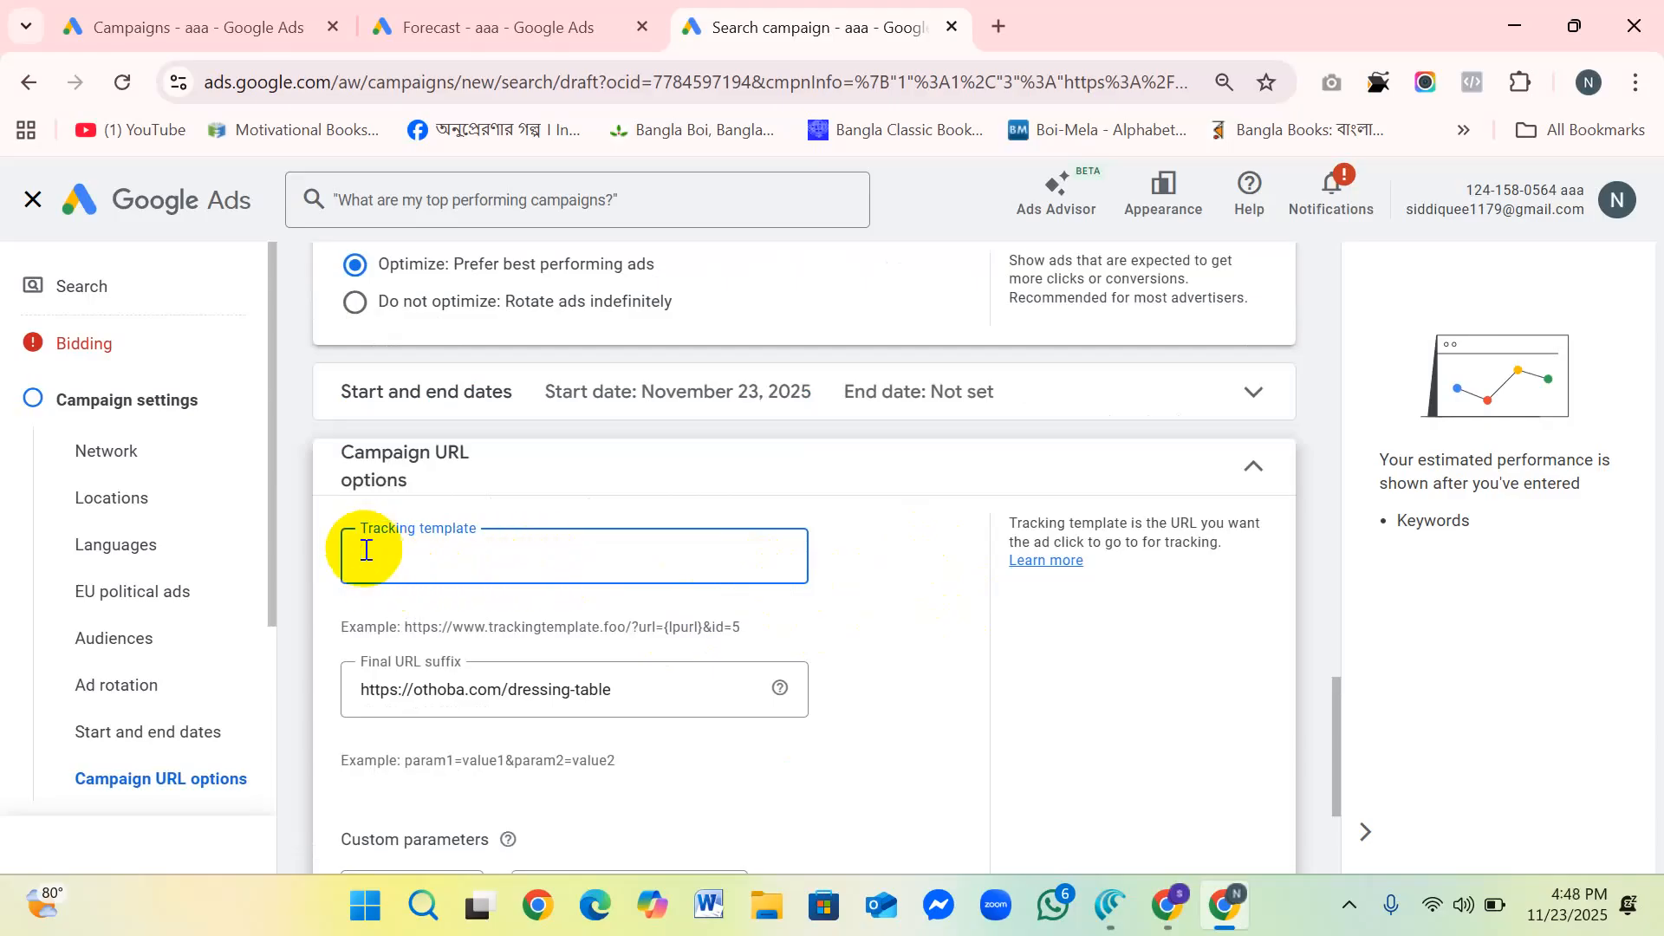
scroll(568, 560, "down", 1)
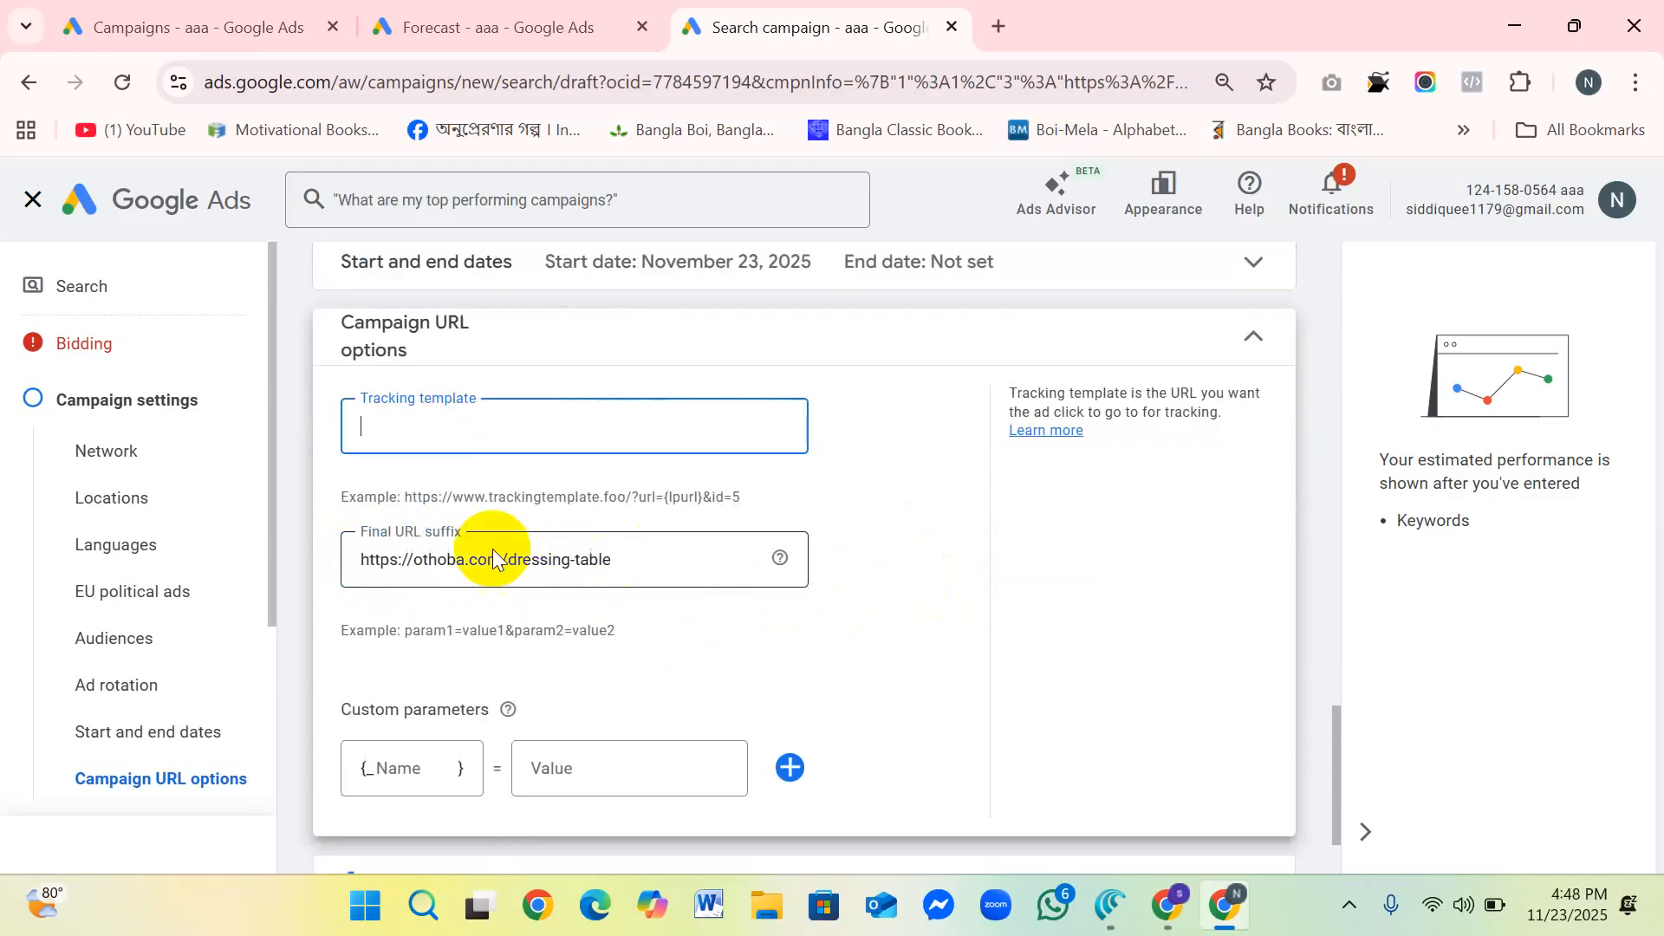
left_click(370, 426)
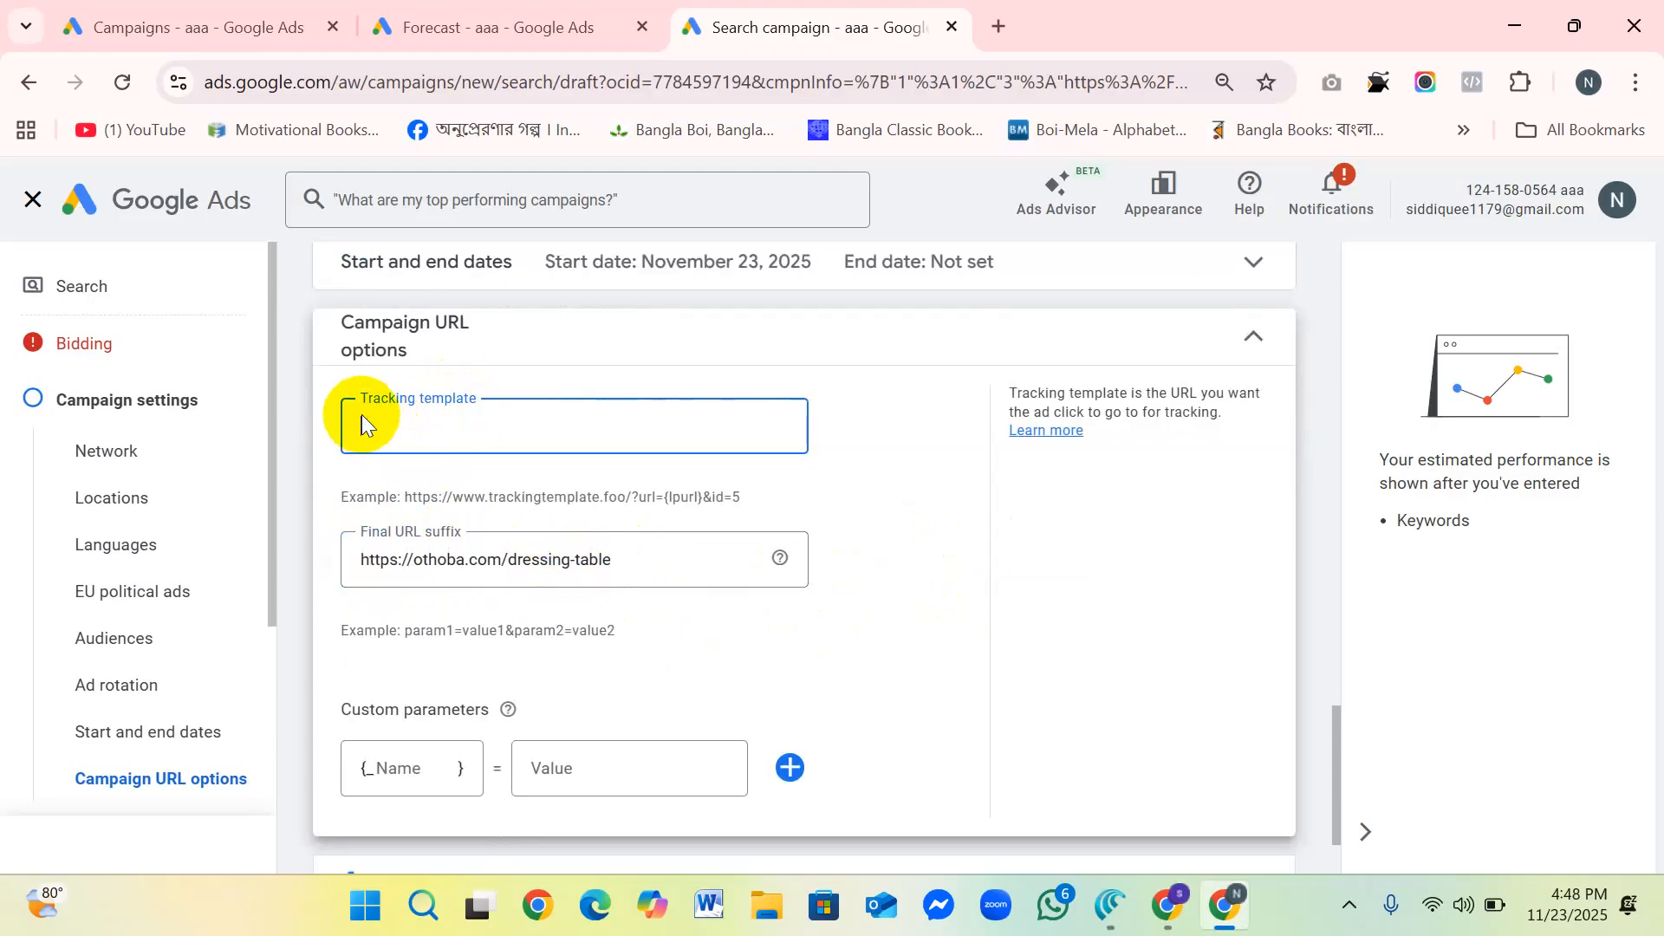
scroll(711, 621, "down", 1)
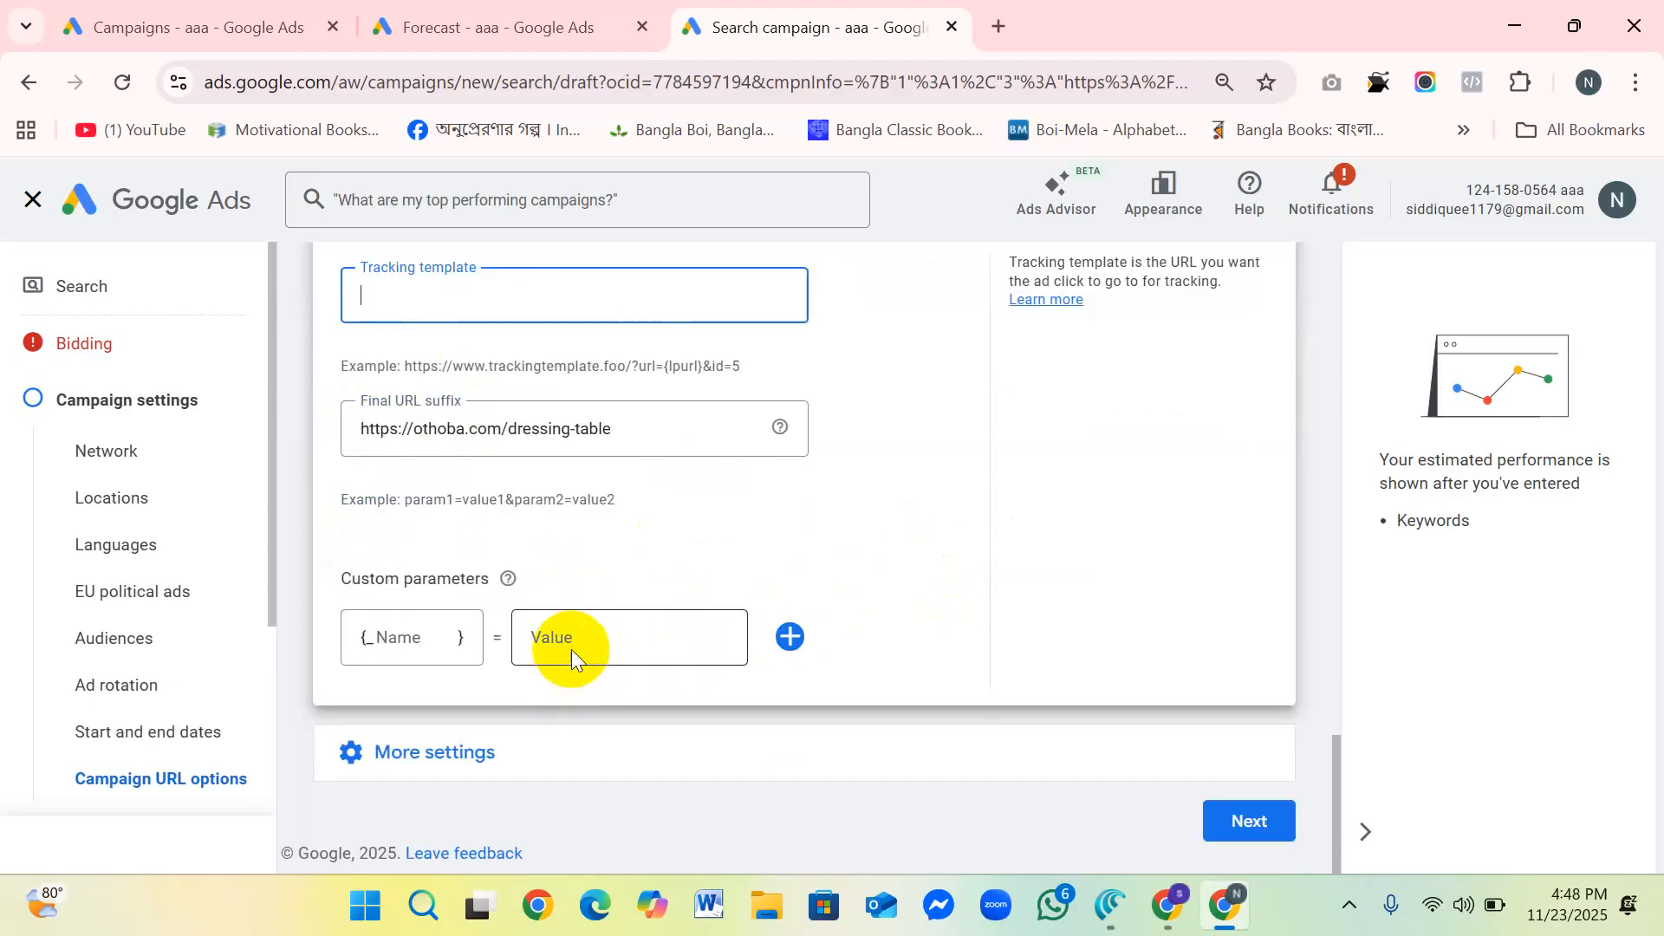
Step: Open the Ad schedule settings, add a second All days time row and remove it again
left_click(457, 766)
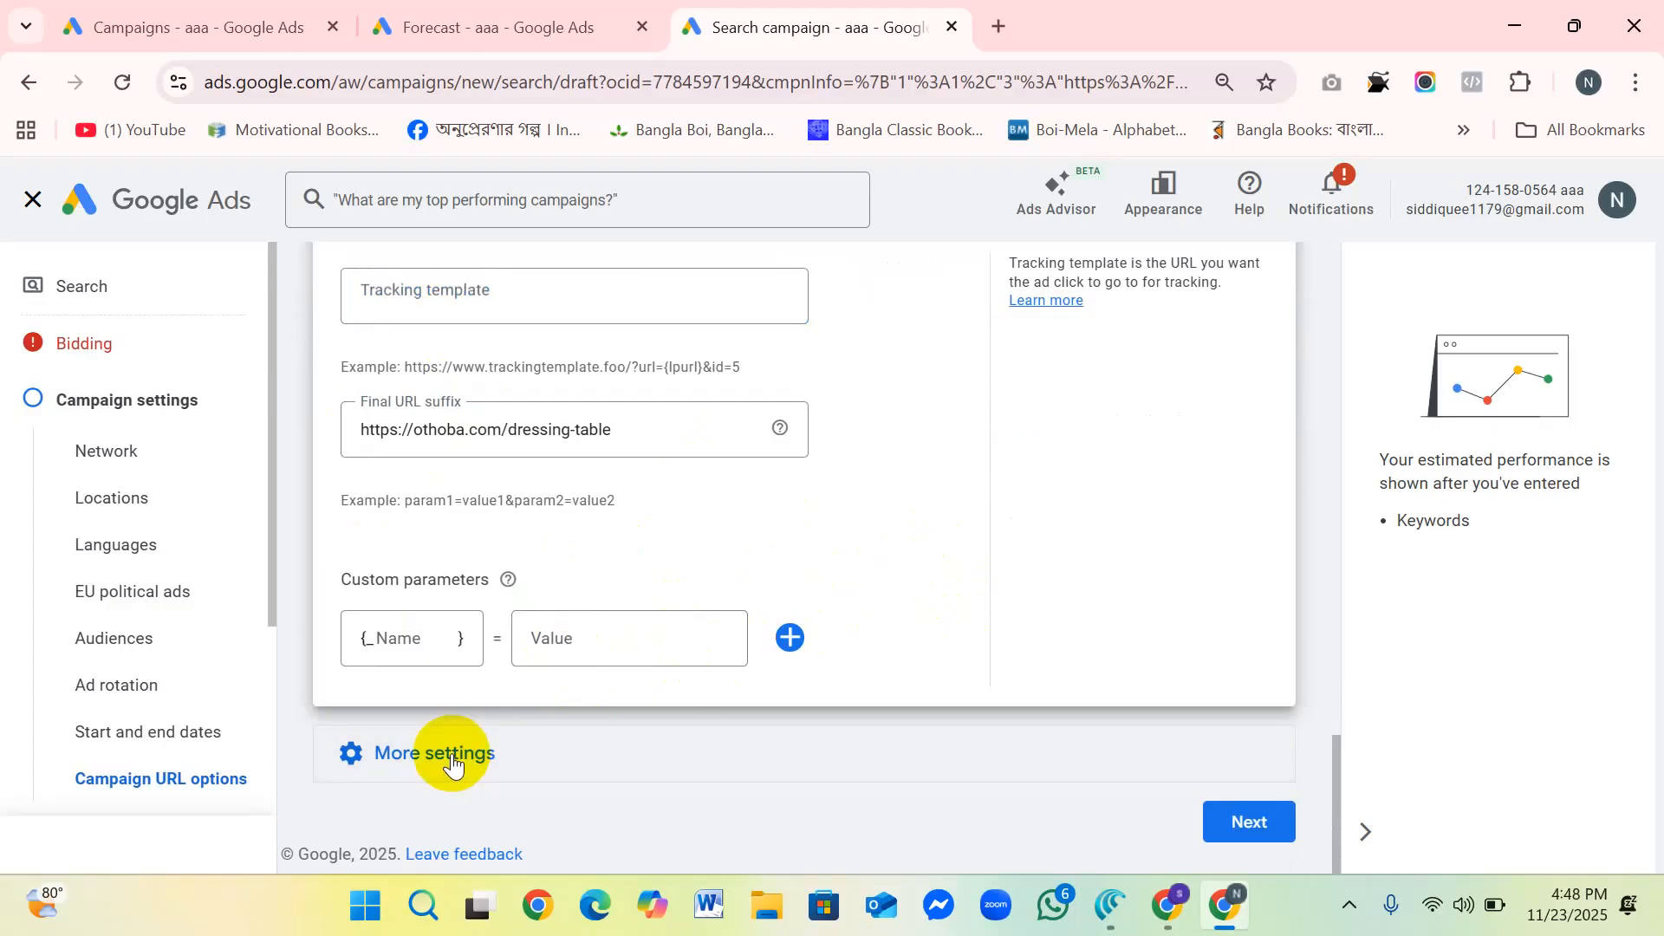
scroll(711, 617, "down", 1)
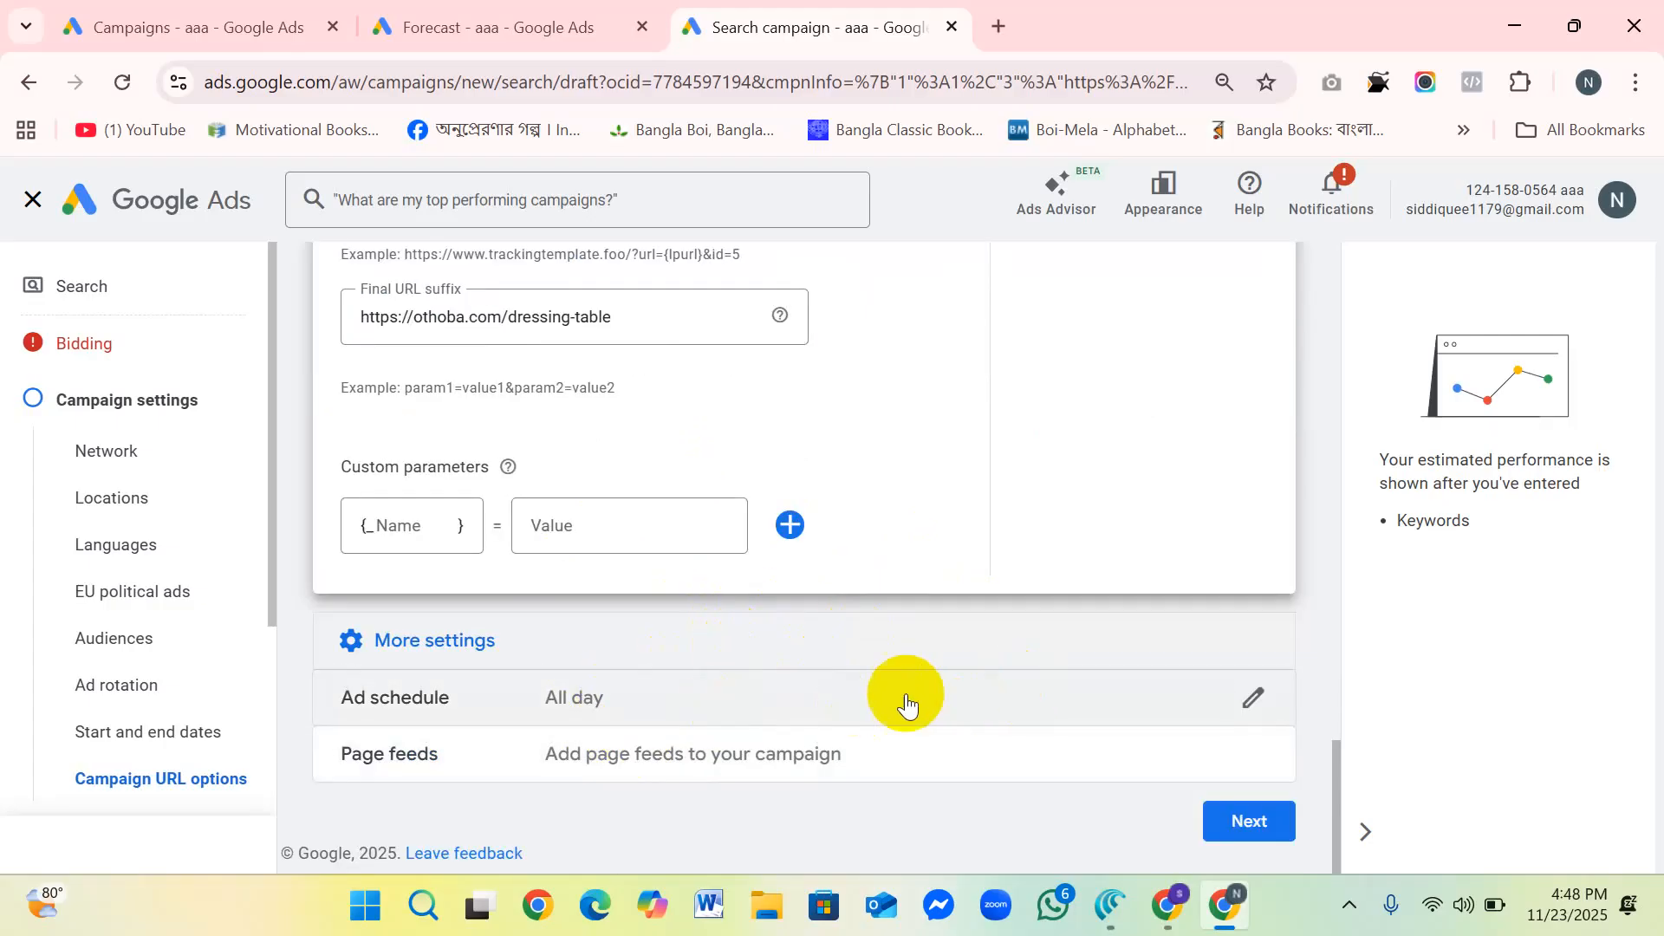
left_click(1006, 689)
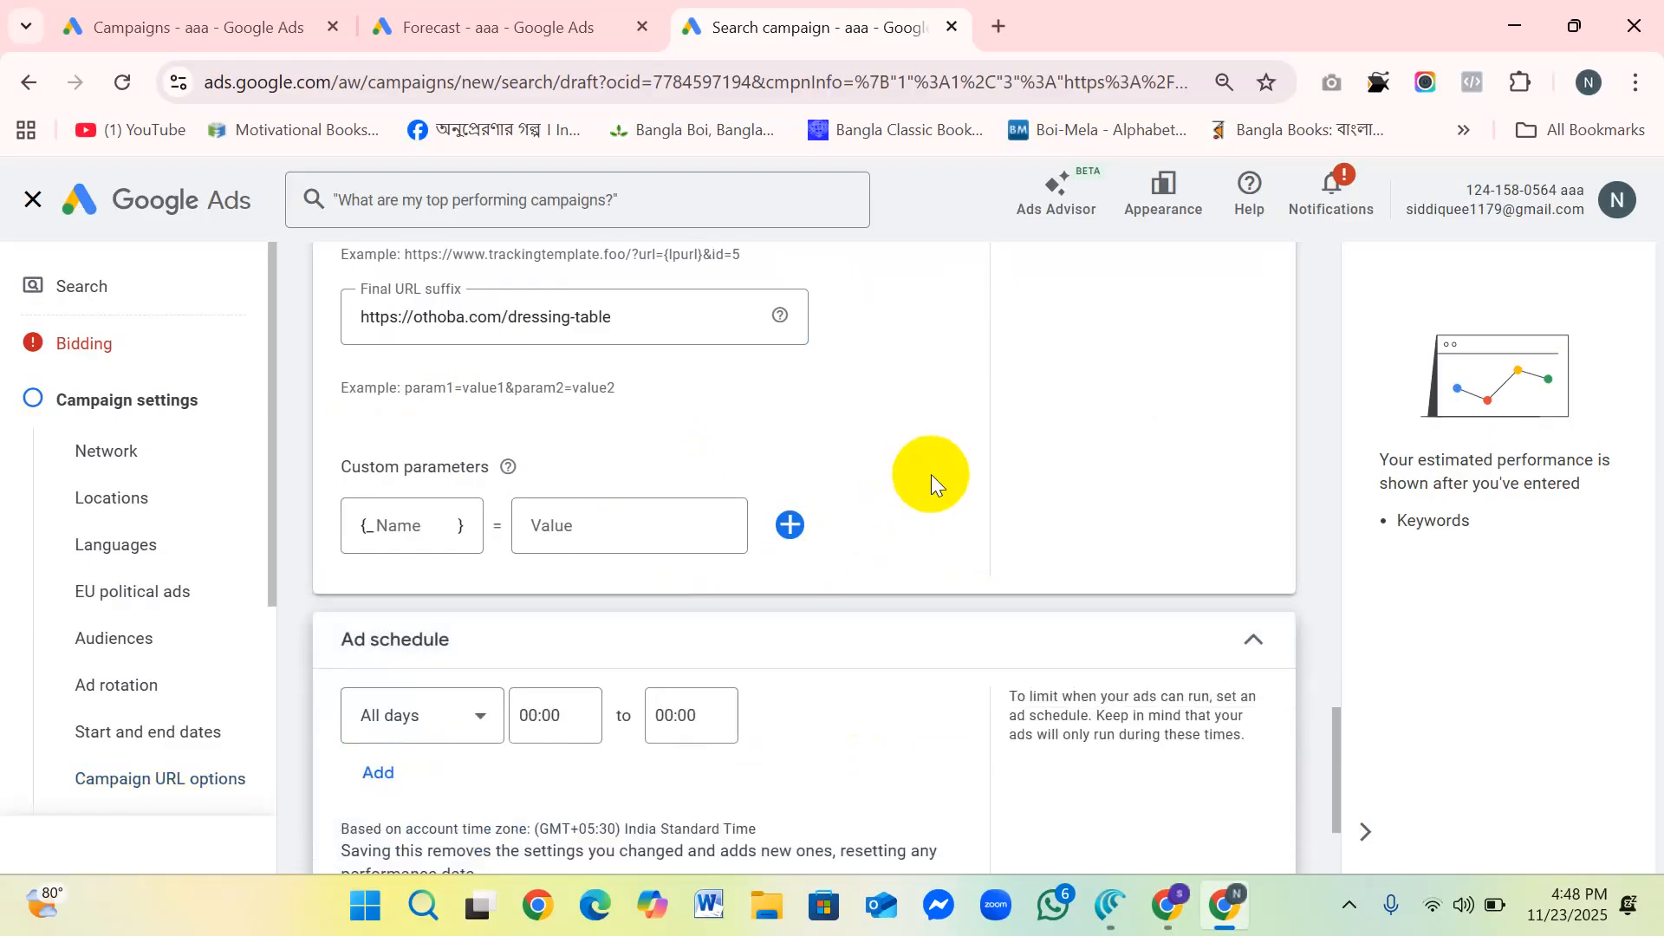
left_click(381, 566)
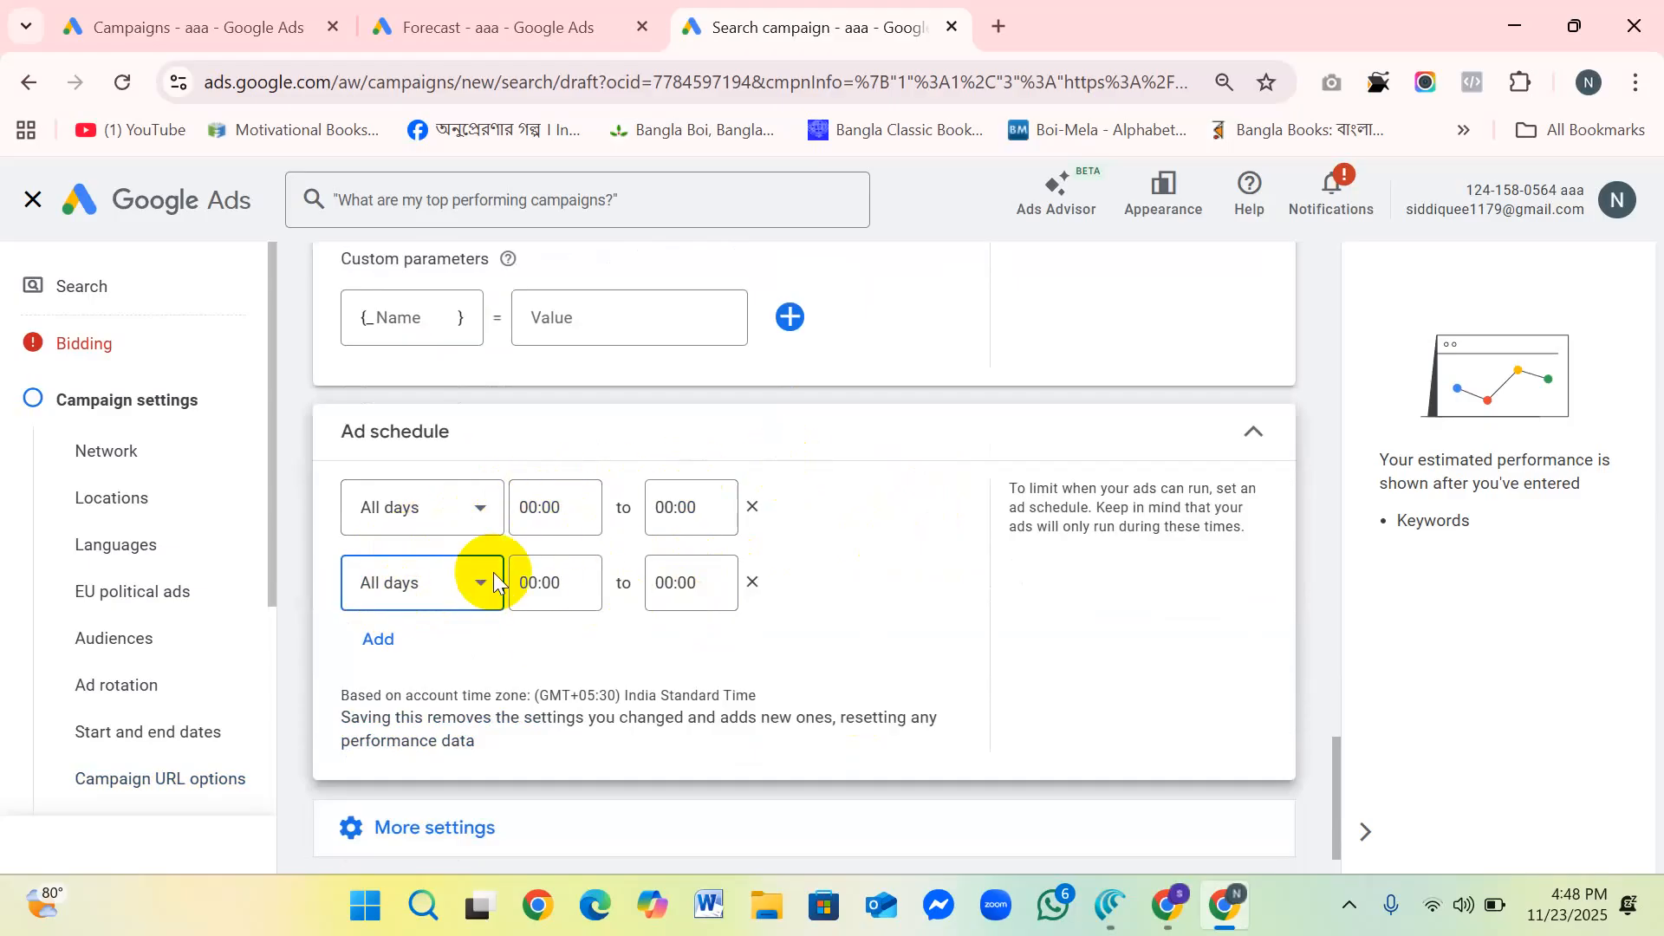
left_click(752, 582)
Step: Open the Page feeds settings with their help article and continue to the AI Max stage of the campaign setup
left_click(438, 751)
scroll(695, 596, "down", 1)
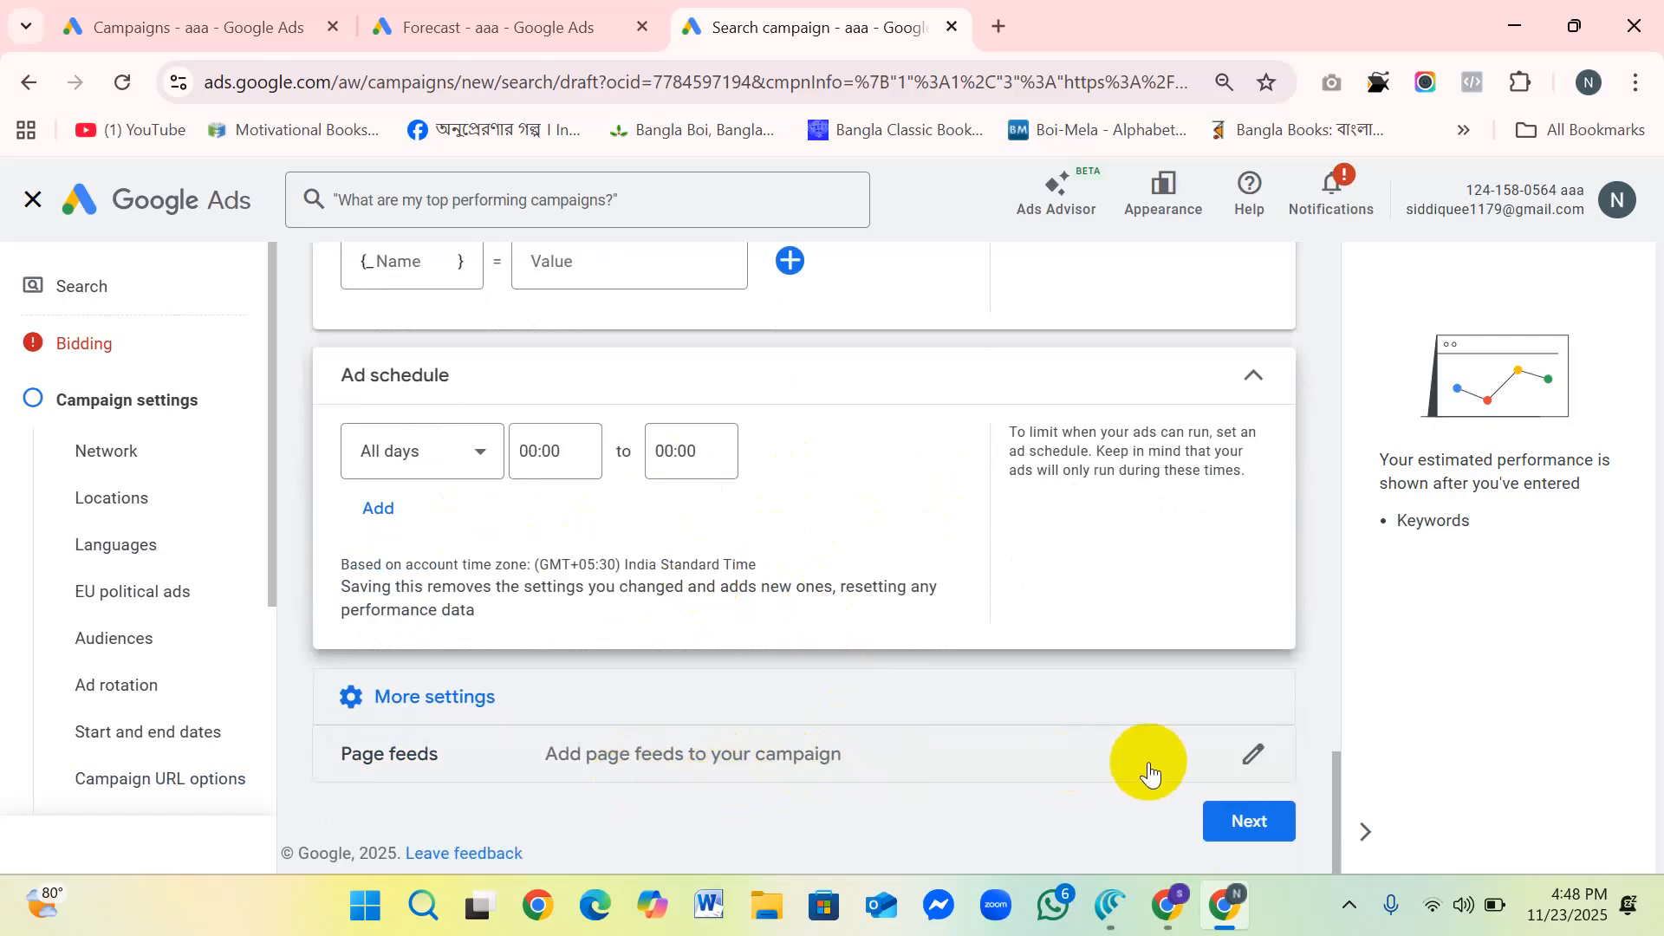
left_click(1252, 753)
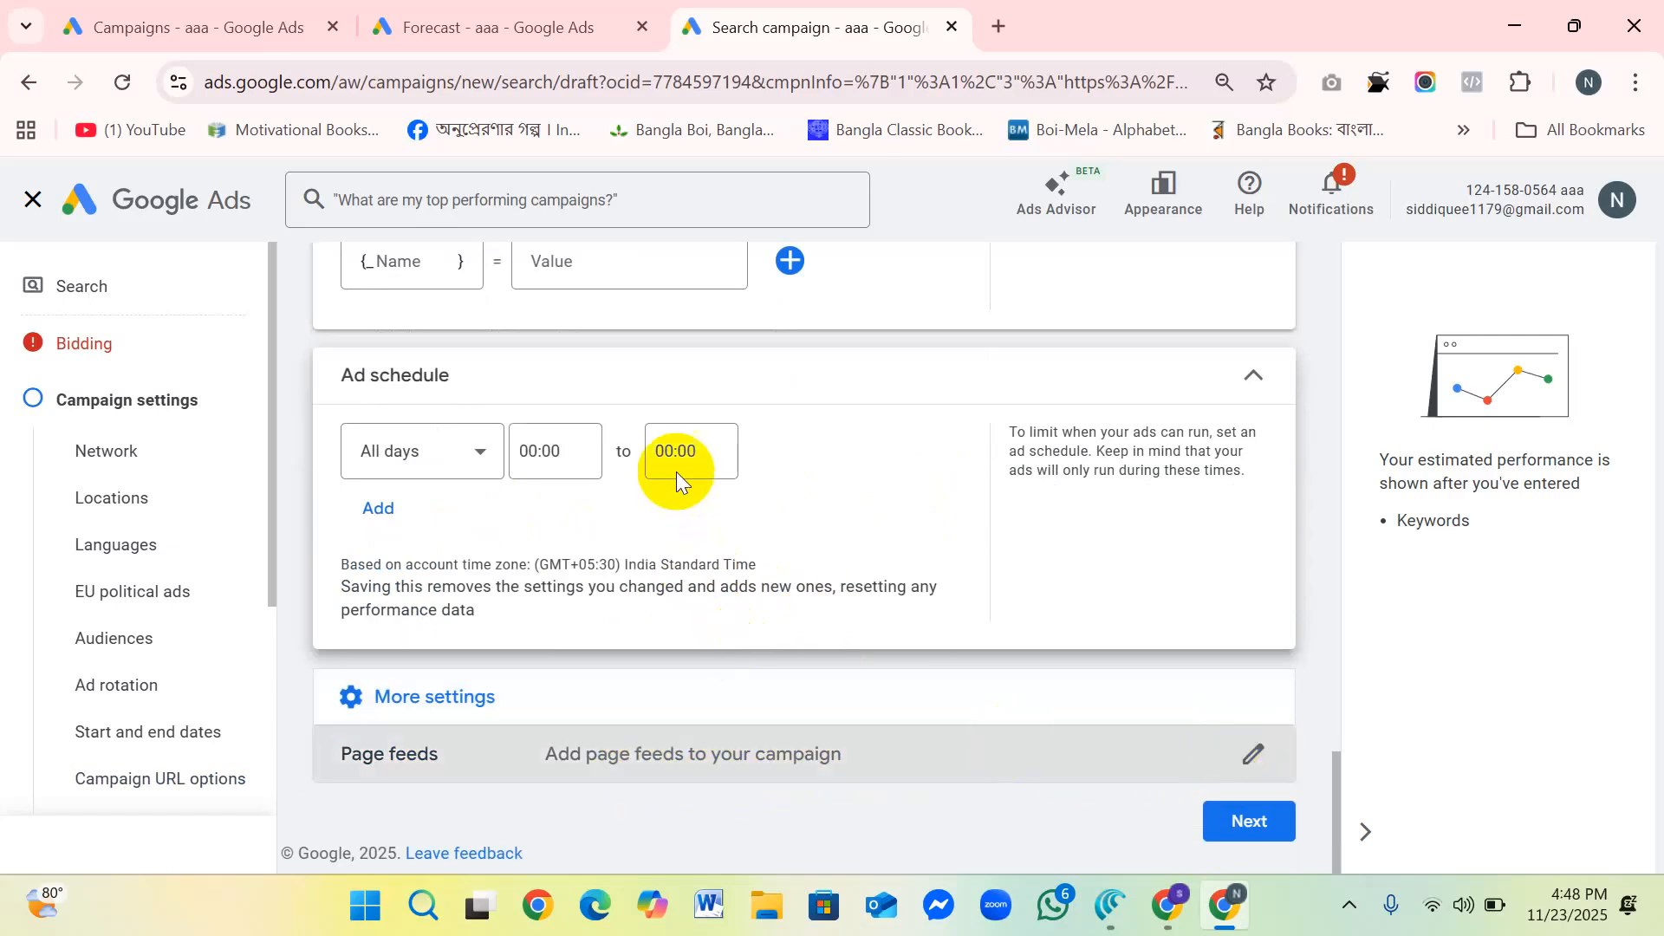
scroll(814, 589, "down", 2)
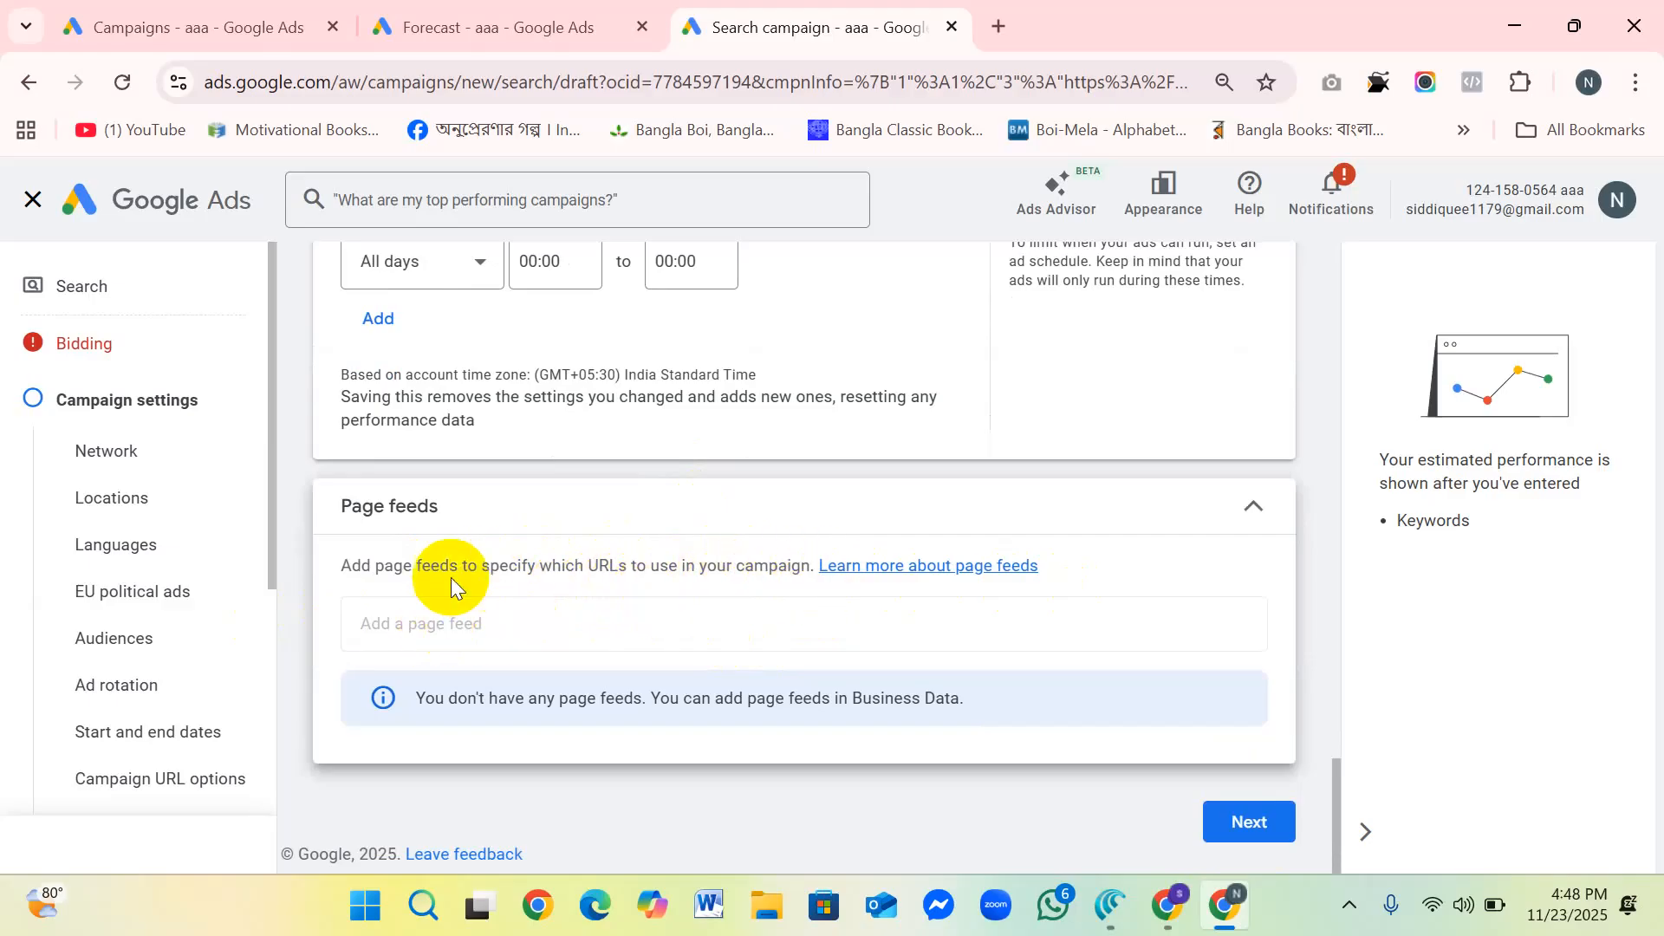
left_click(409, 622)
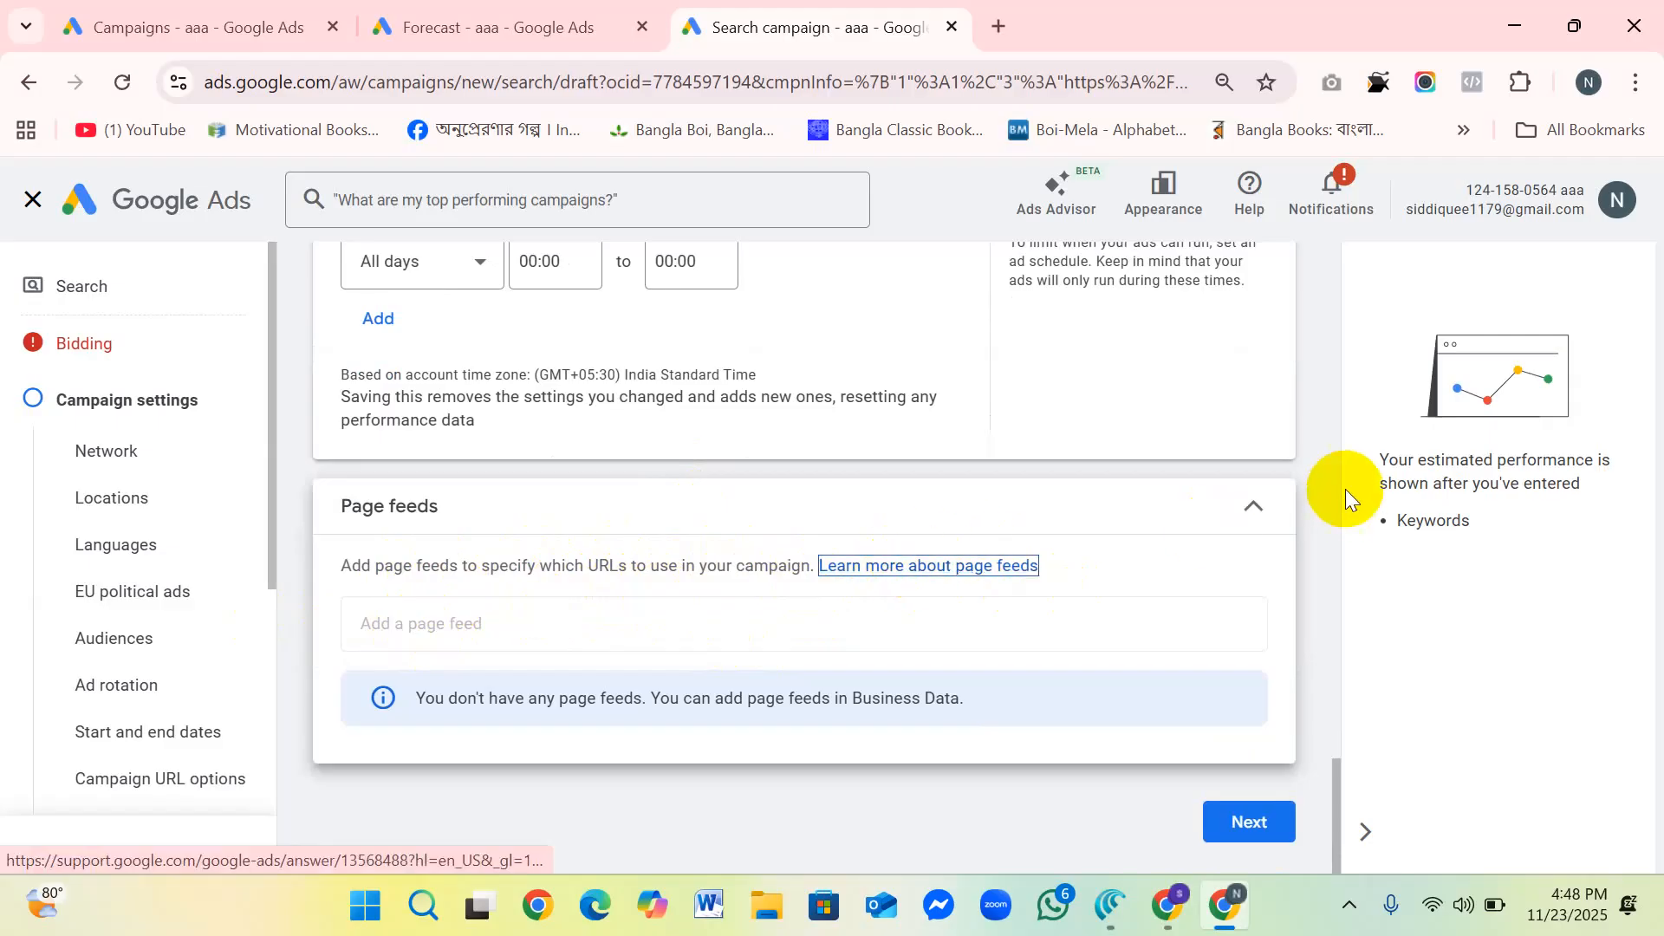
left_click(1255, 504)
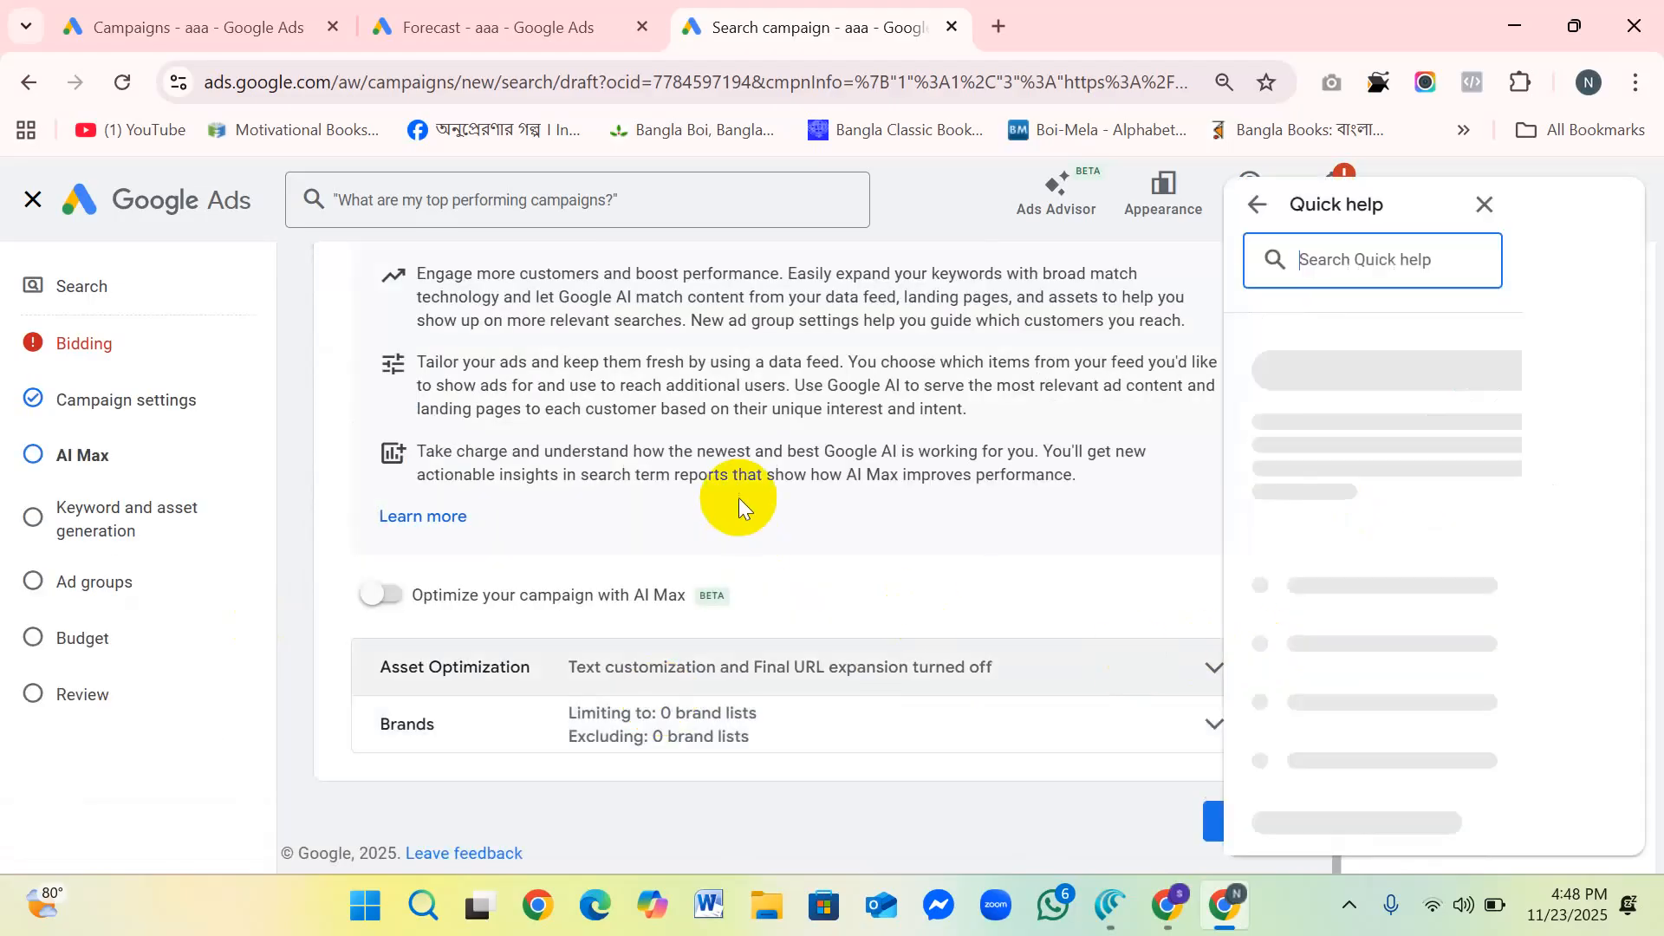
Step: Look through the AI Max for Search campaigns overview, dismiss the page feeds help and expand the Asset Optimization section
scroll(788, 461, "up", 3)
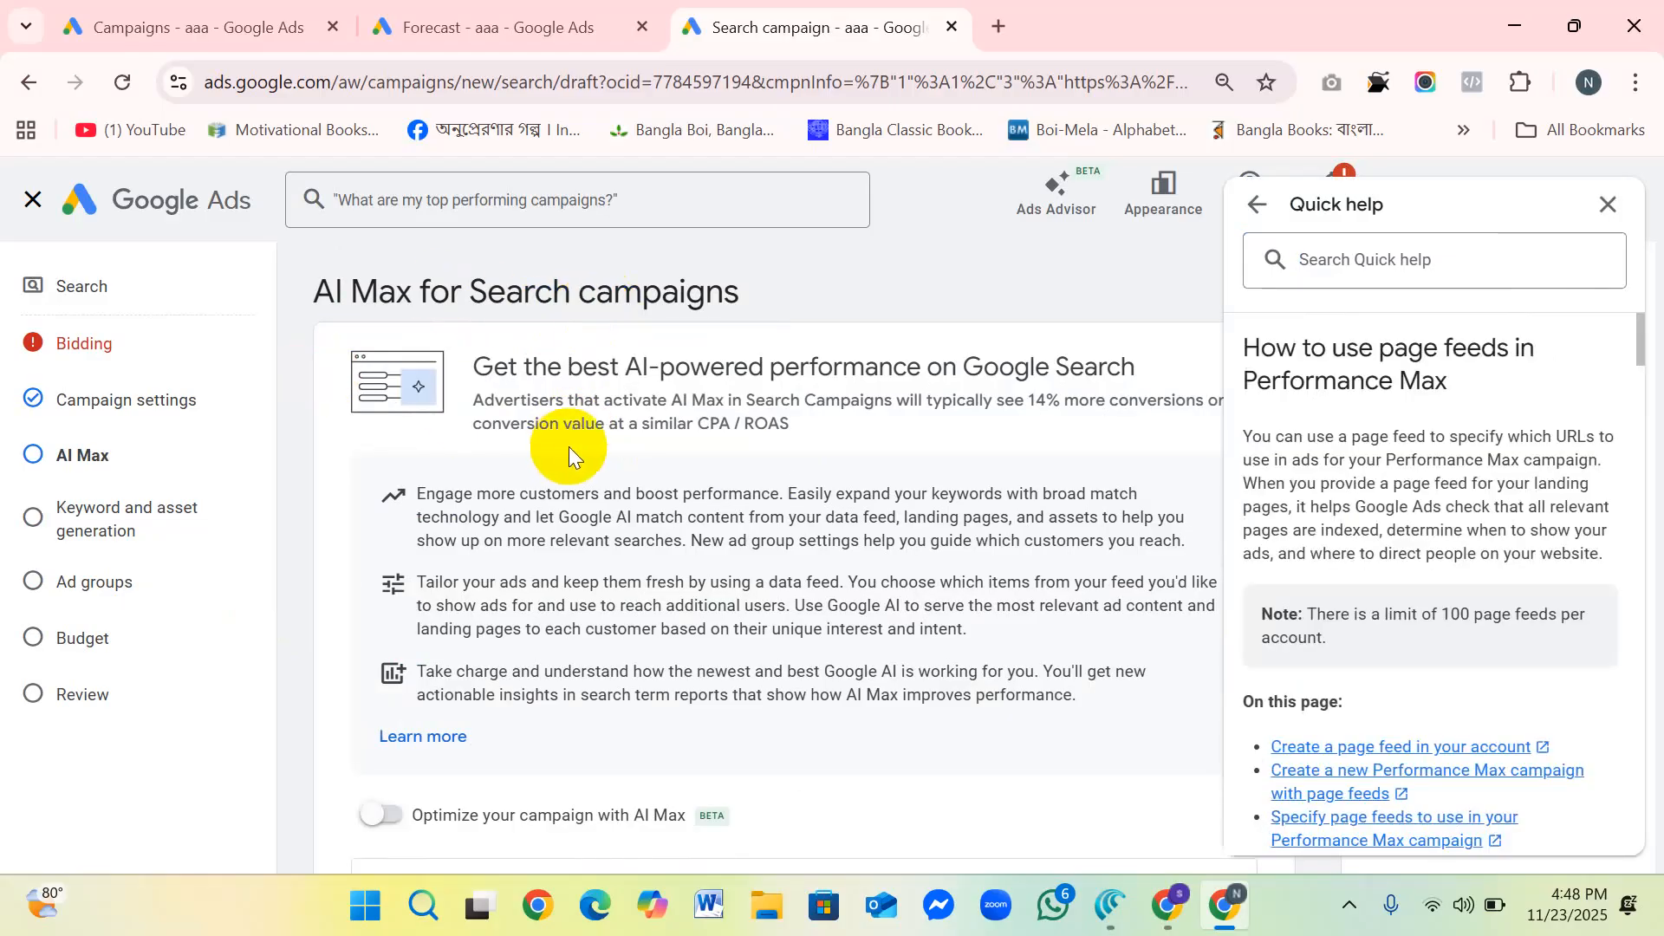
scroll(596, 429, "down", 3)
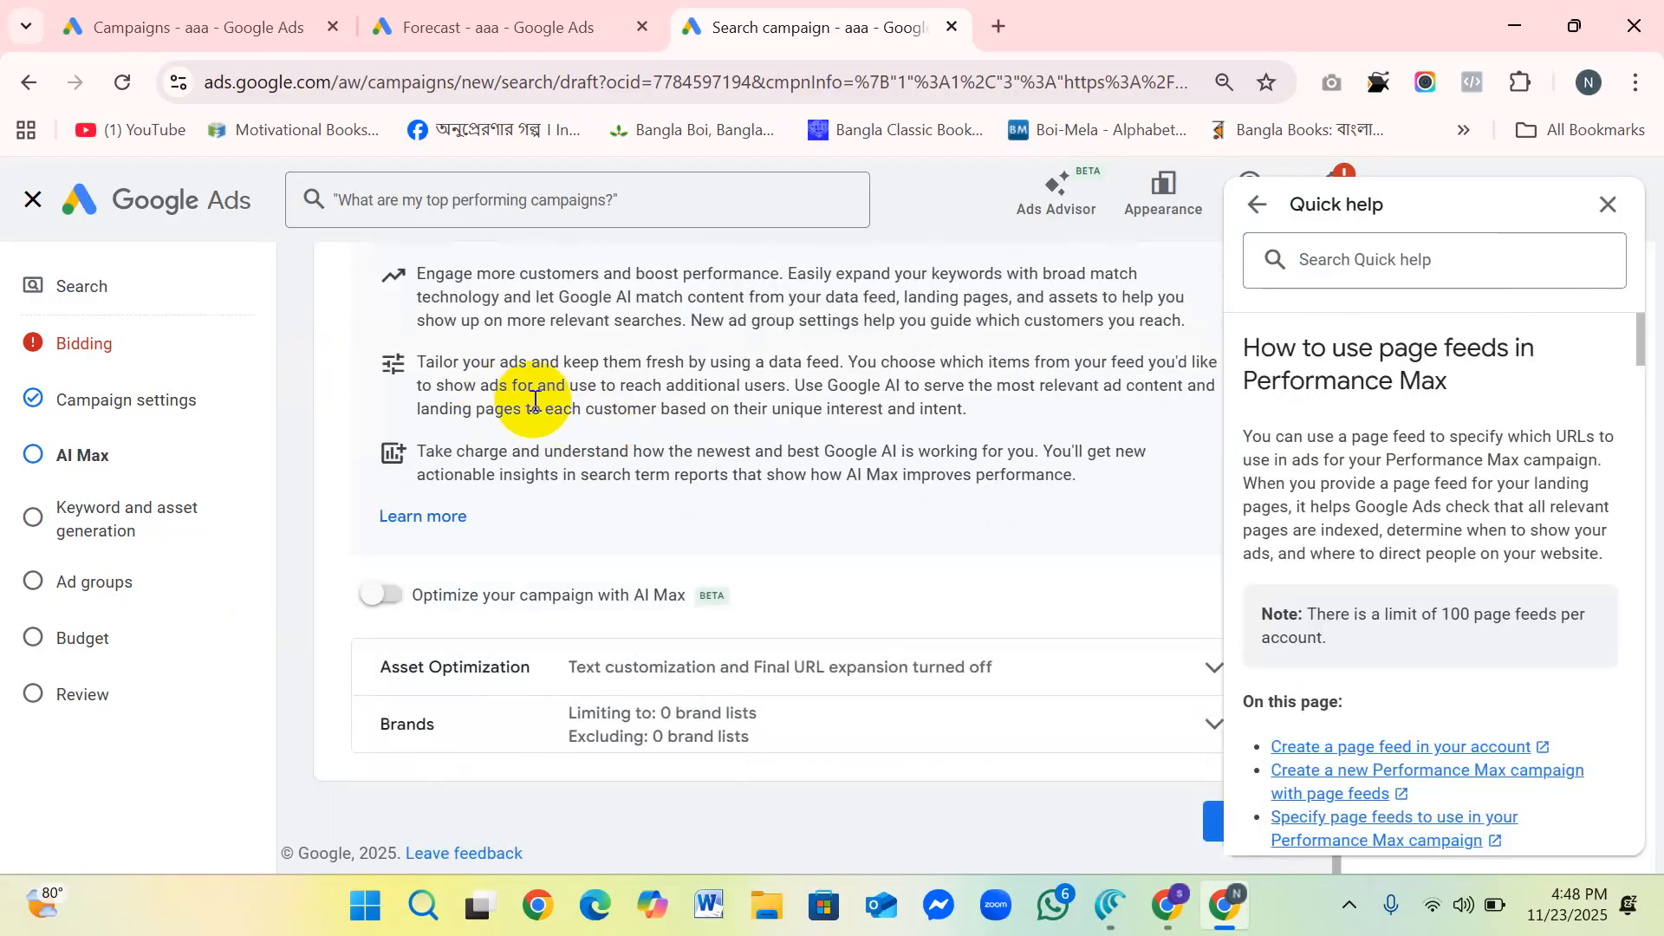
scroll(558, 428, "up", 3)
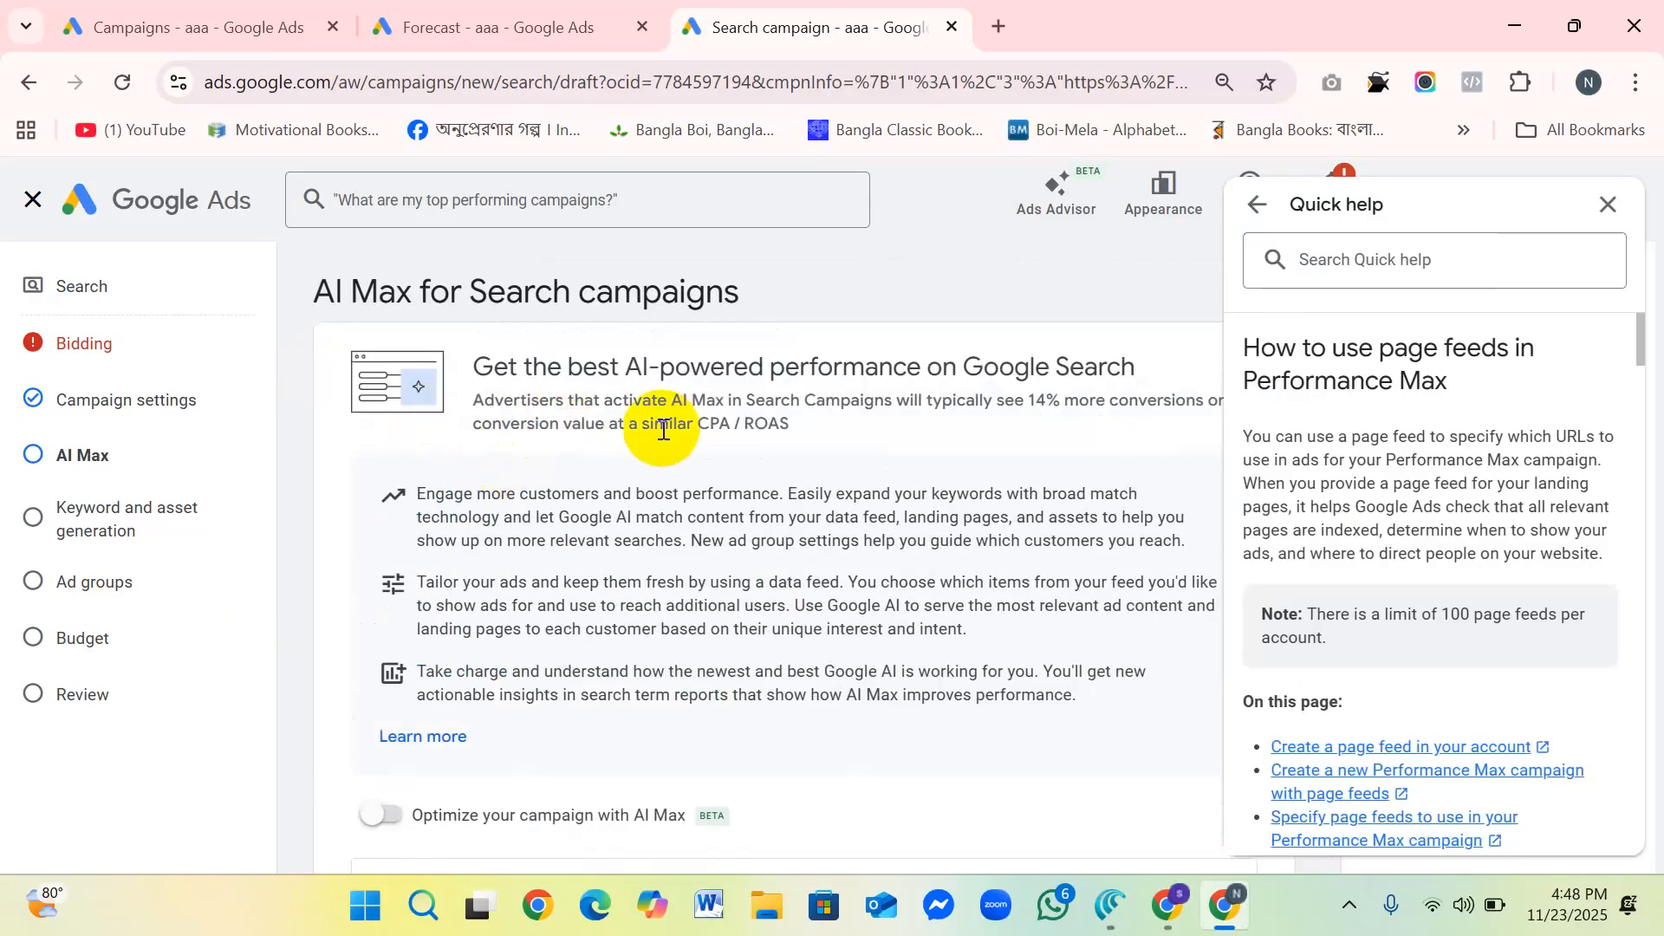
scroll(650, 444, "down", 3)
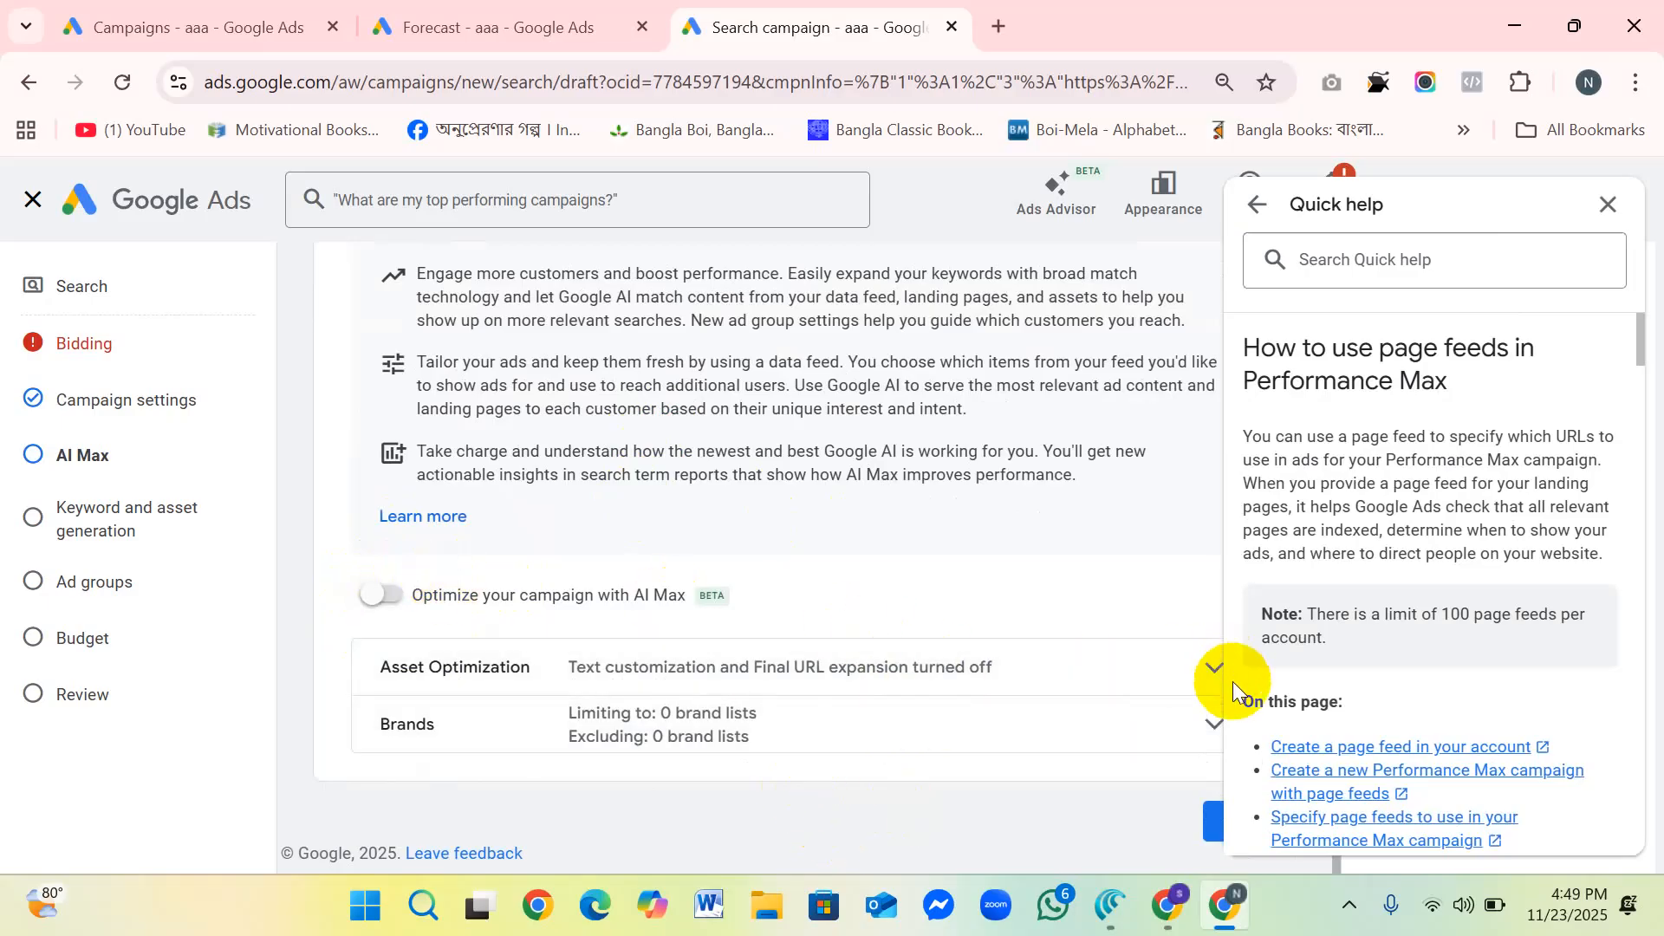
left_click(1606, 205)
left_click(1075, 652)
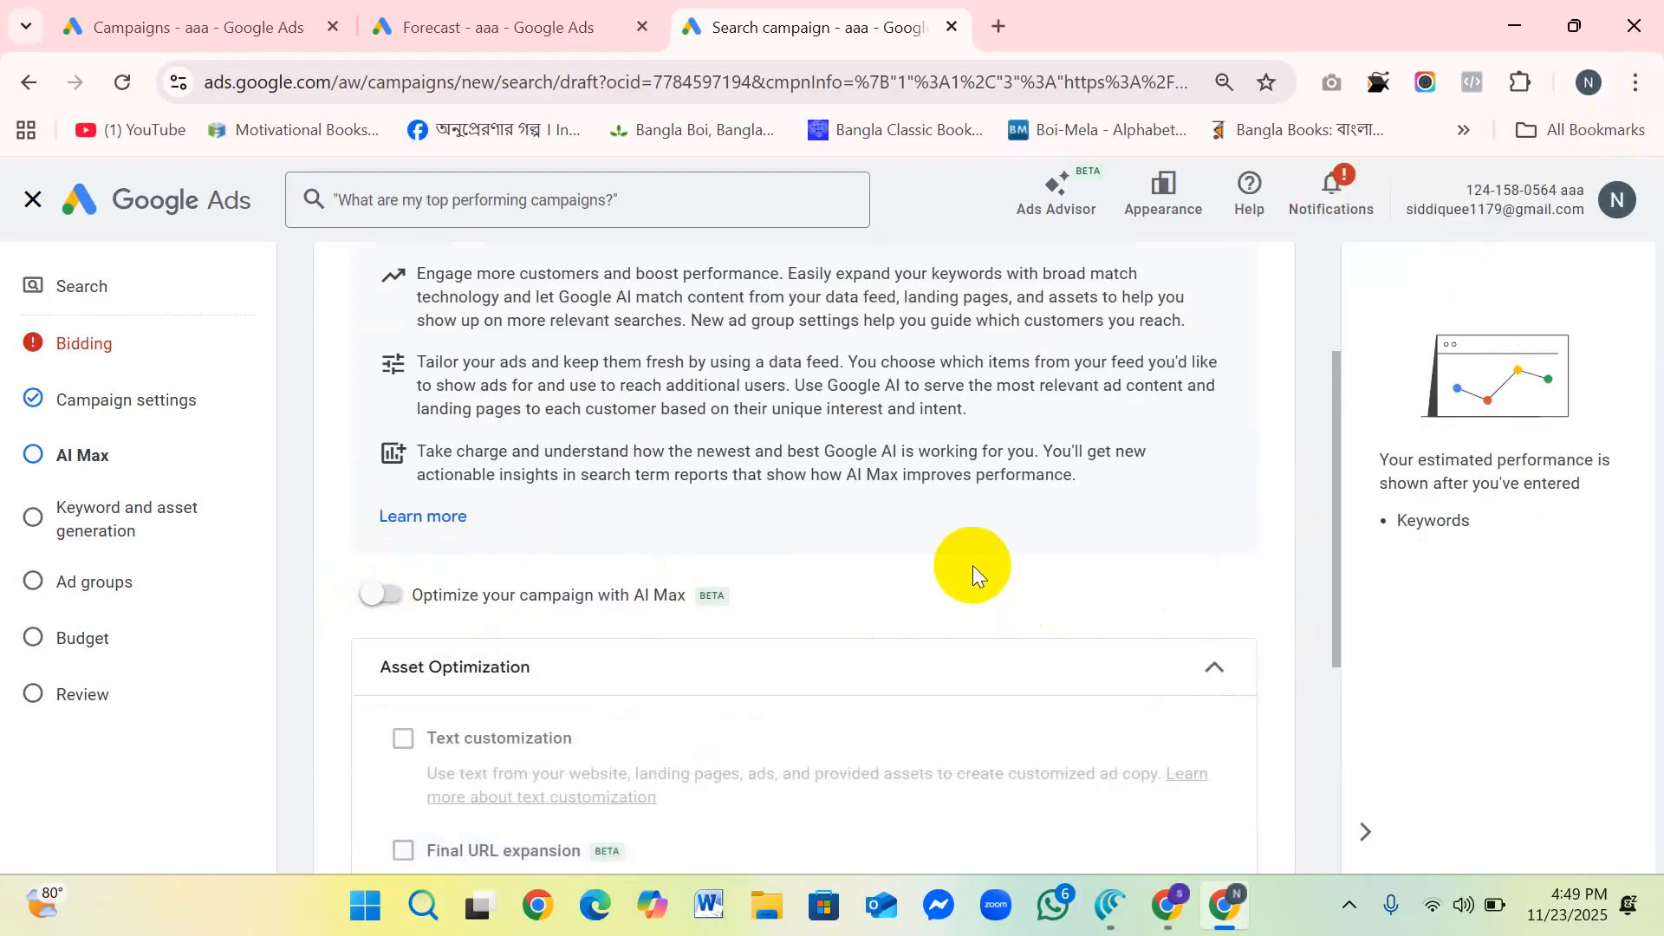
Step: Examine the AI Max optimization toggle and the Text customization and Final URL expansion options under Asset Optimization
scroll(972, 565, "down", 3)
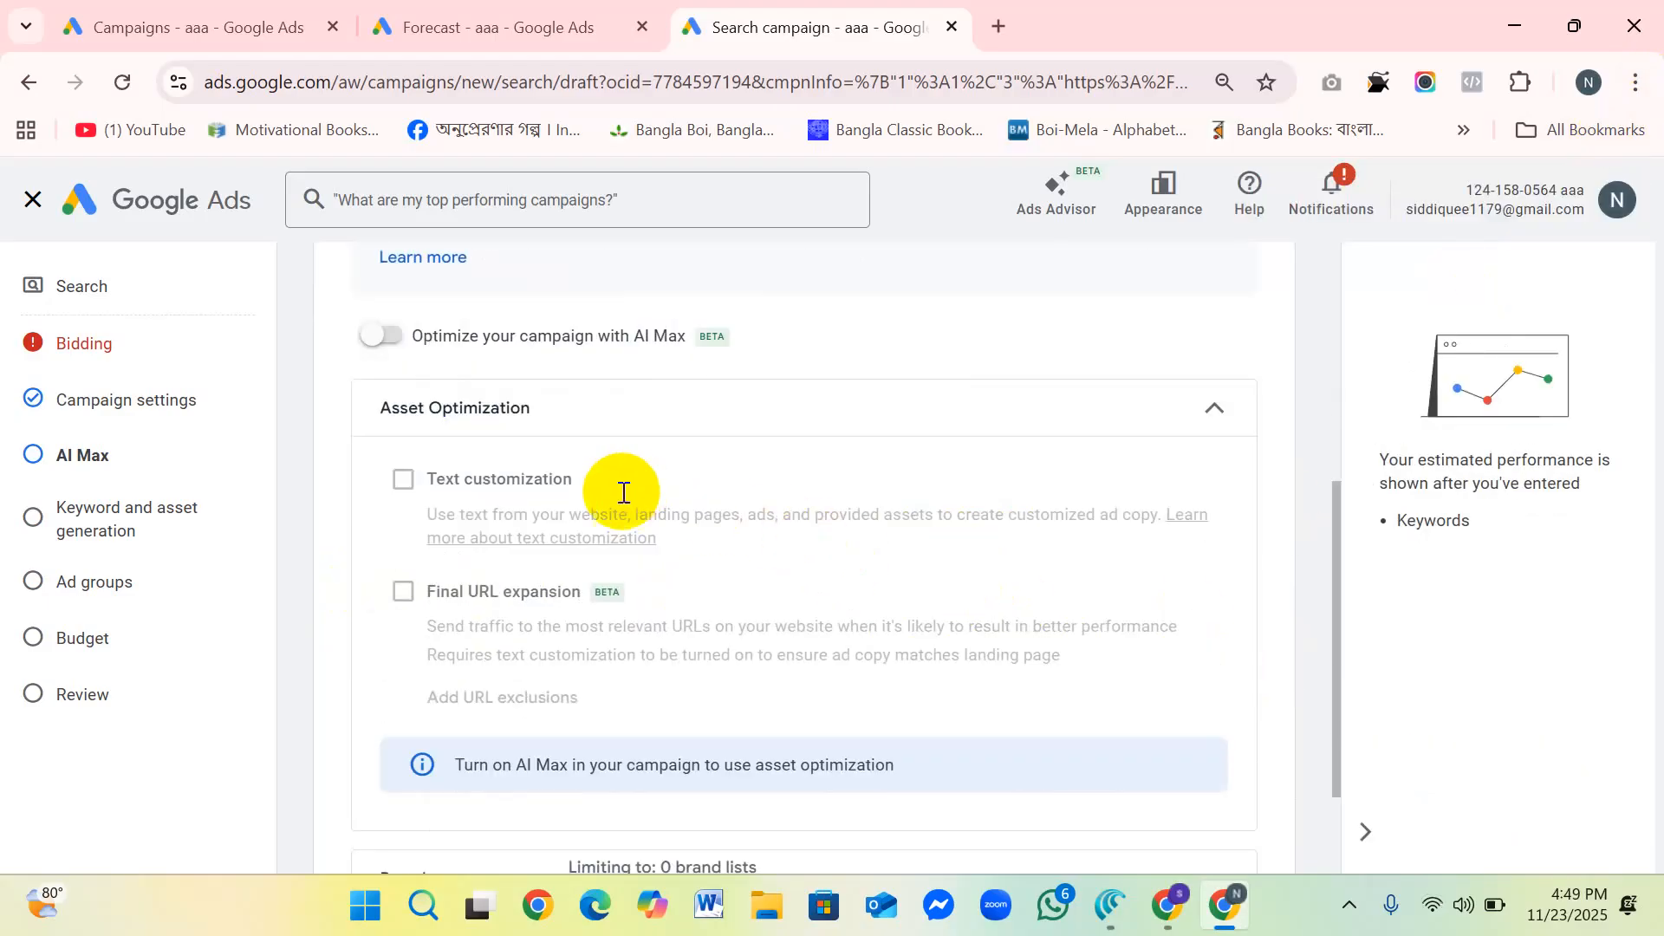
scroll(583, 492, "down", 2)
scroll(582, 492, "up", 8)
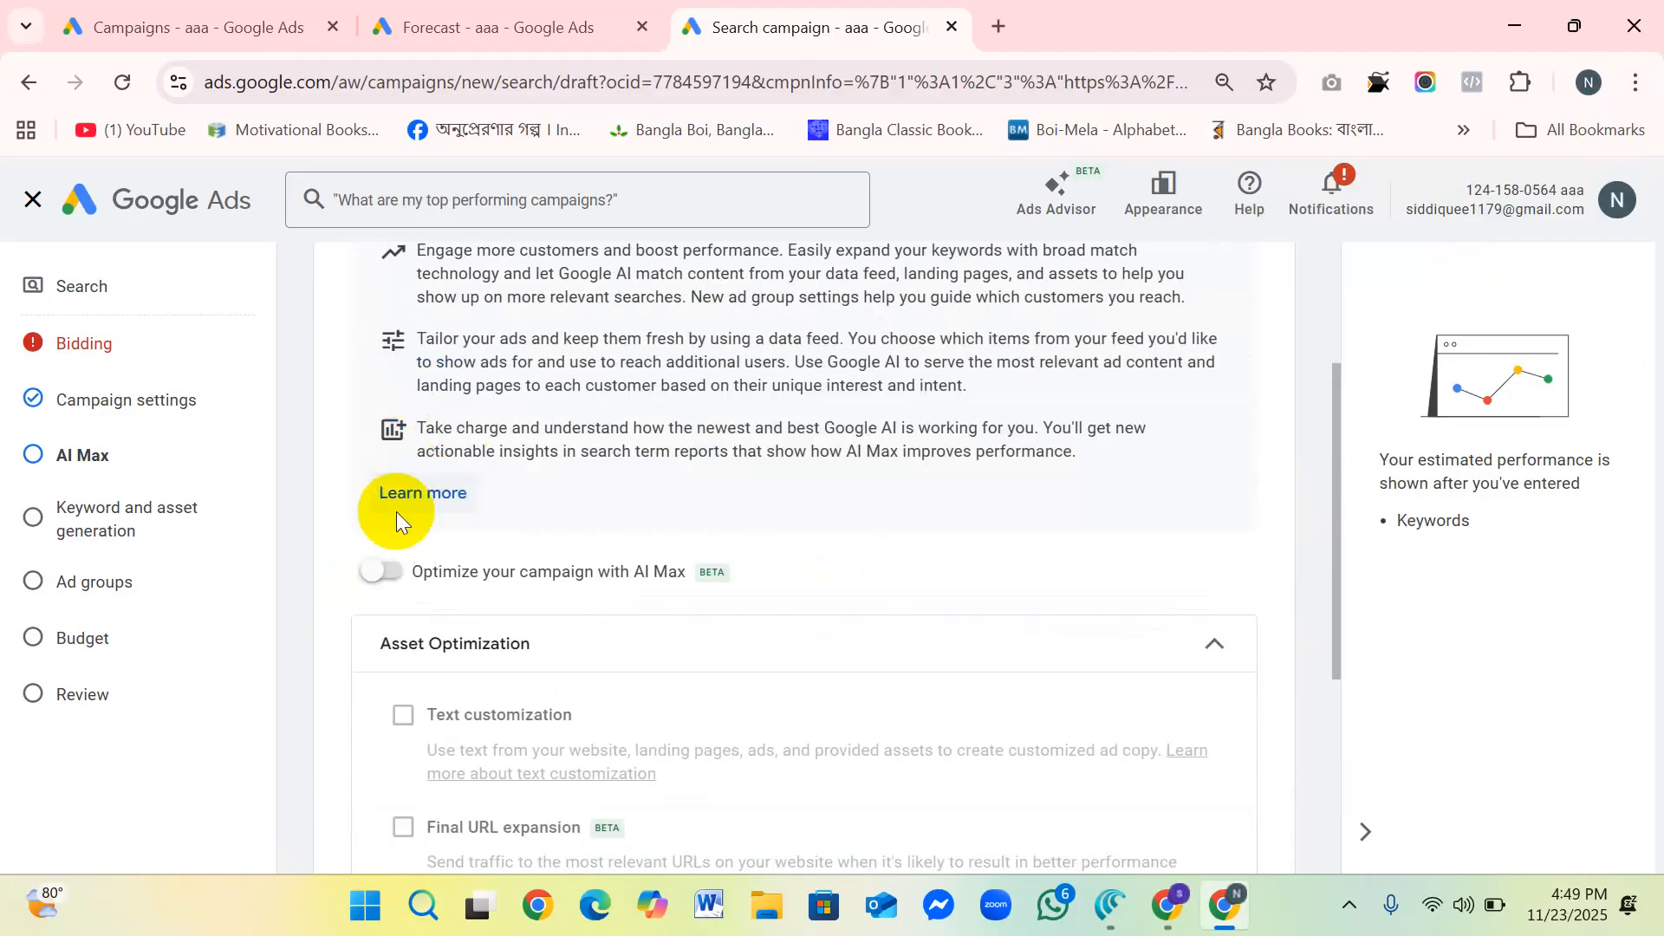
scroll(520, 414, "down", 6)
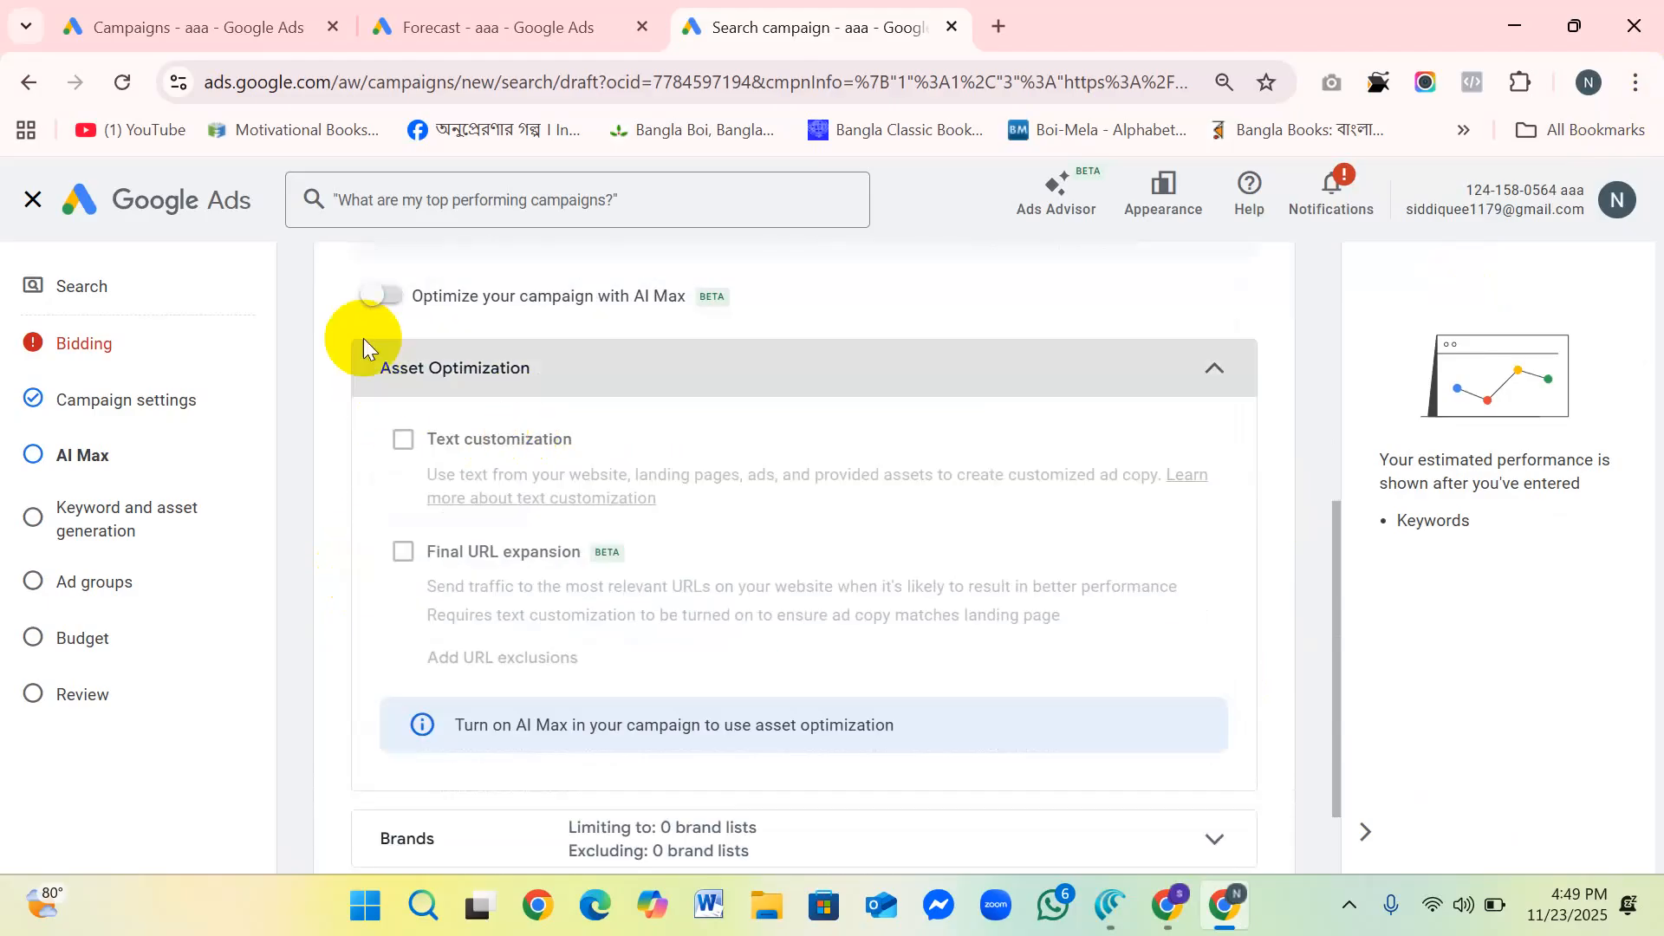
scroll(915, 590, "down", 1)
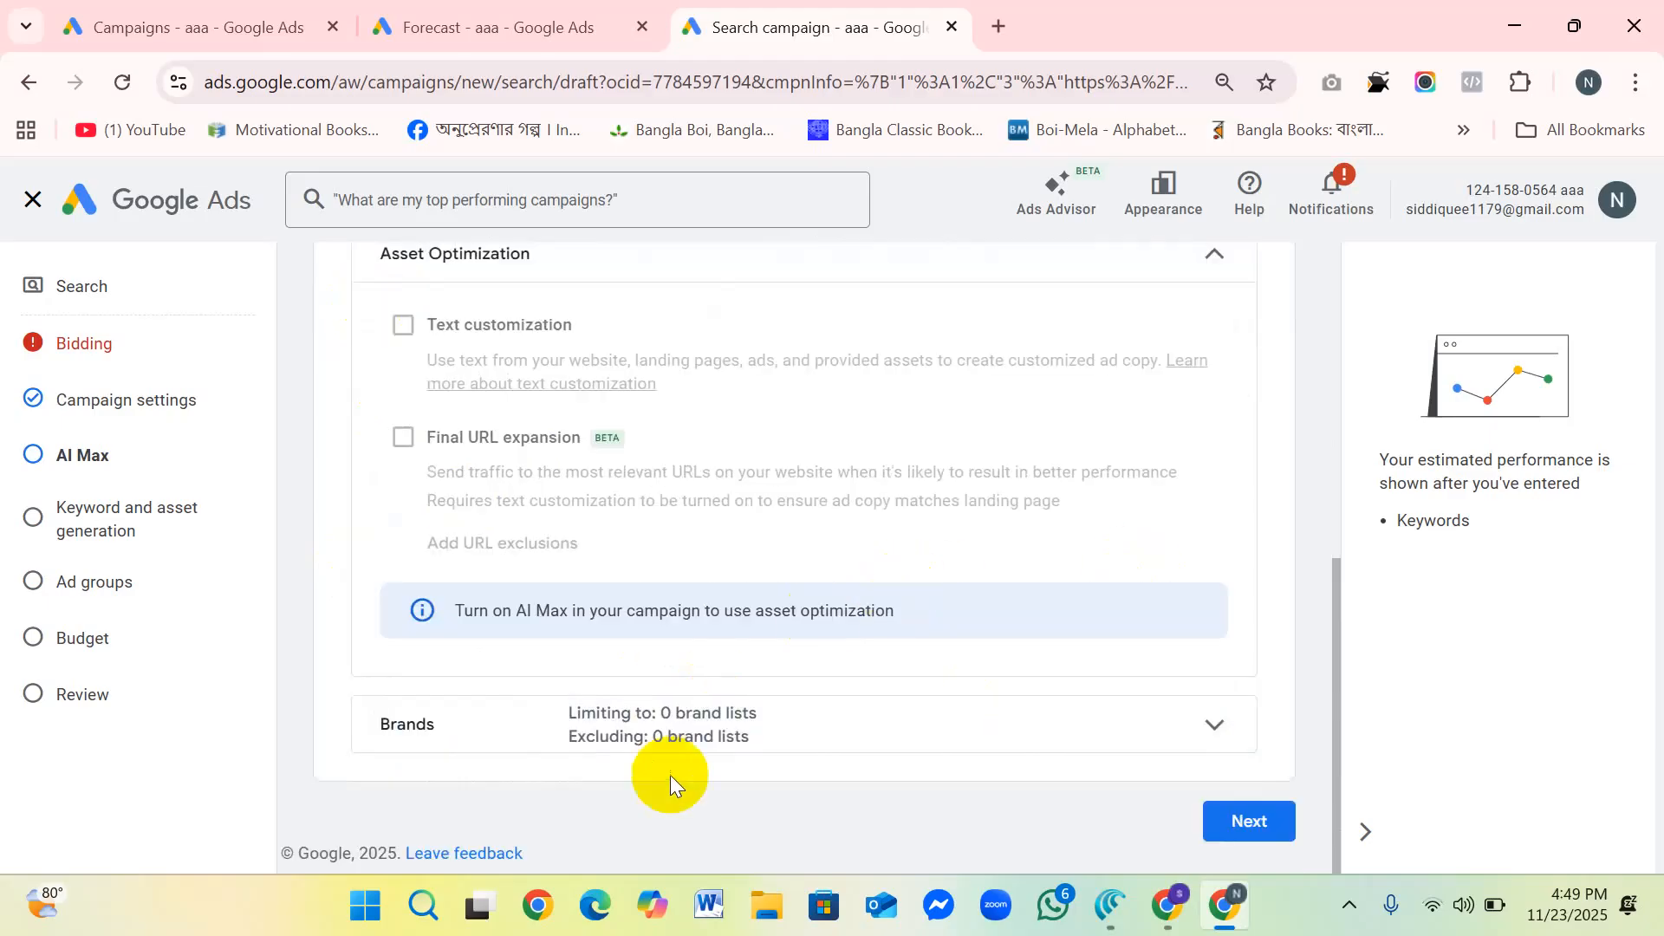
Step: Expand the Brands section, review its brand inclusions and exclusions, and continue to the Keyword and asset generation stage
left_click(1214, 725)
scroll(719, 568, "down", 3)
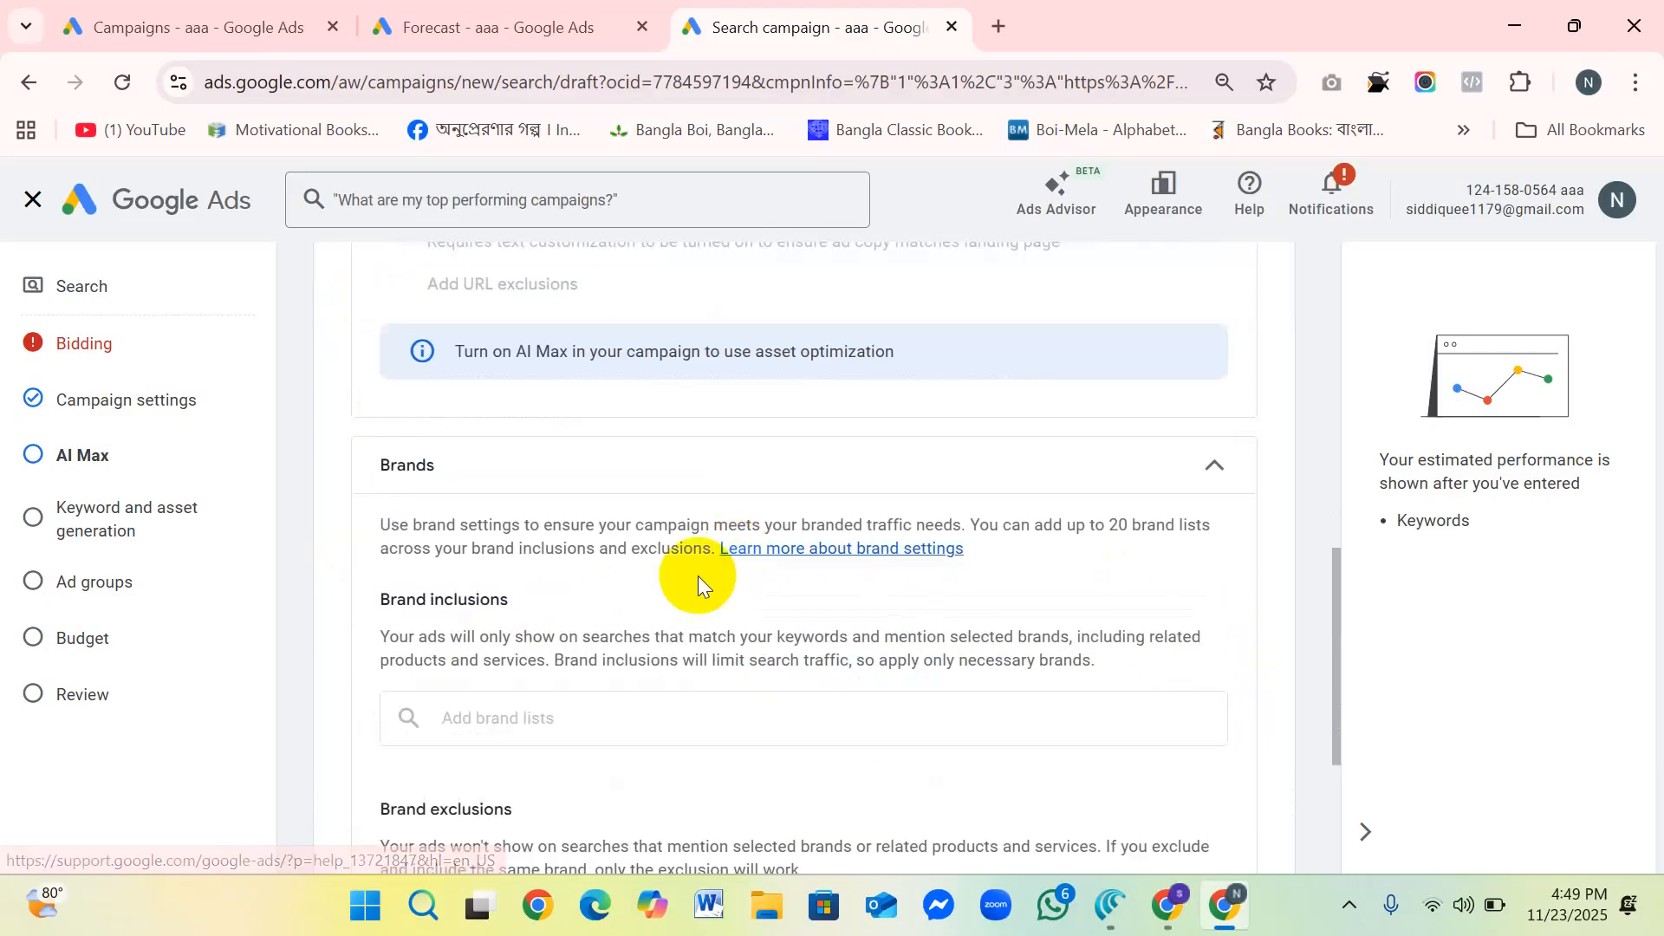
scroll(699, 574, "down", 2)
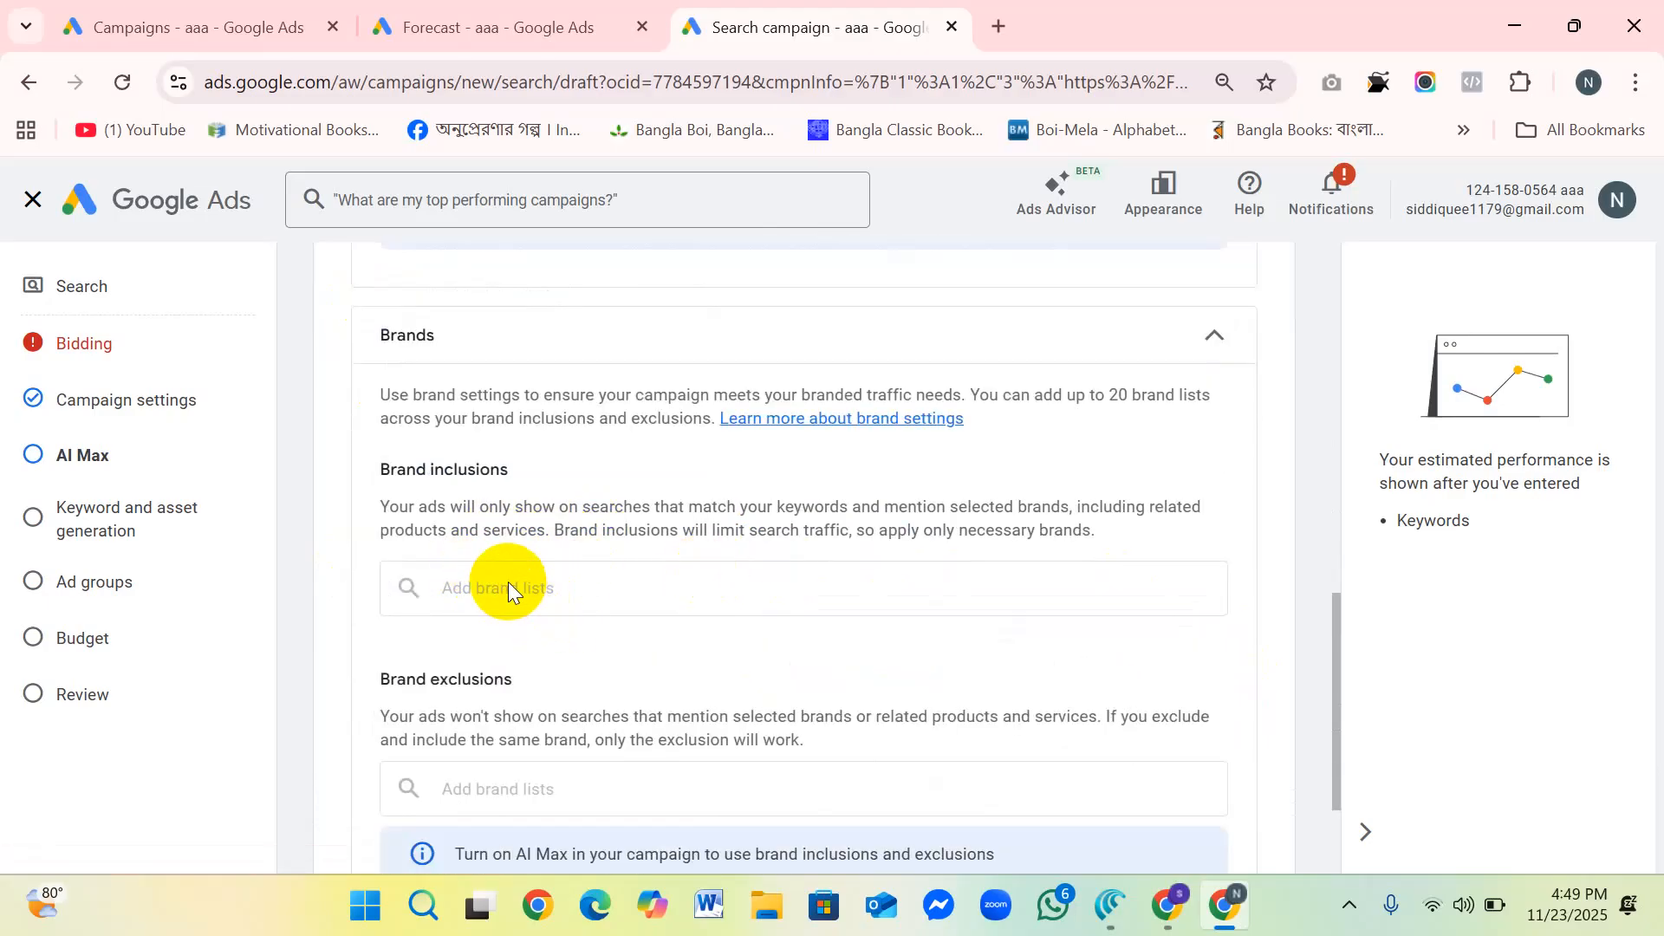
scroll(508, 582, "down", 2)
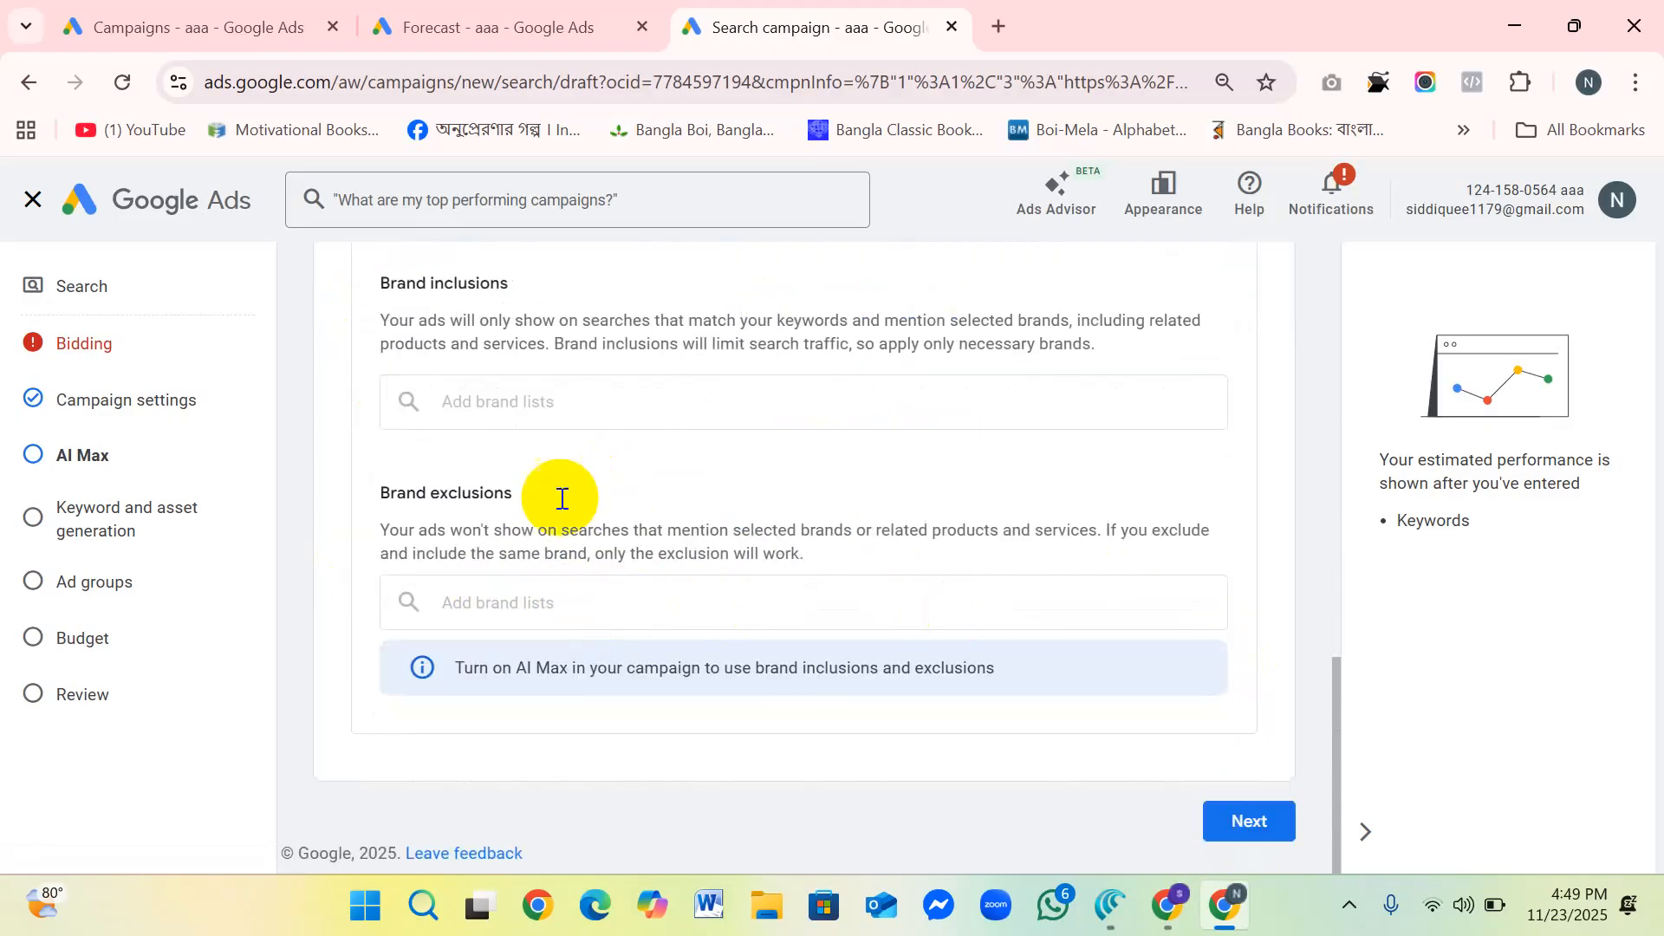
scroll(606, 433, "up", 3)
scroll(575, 420, "down", 3)
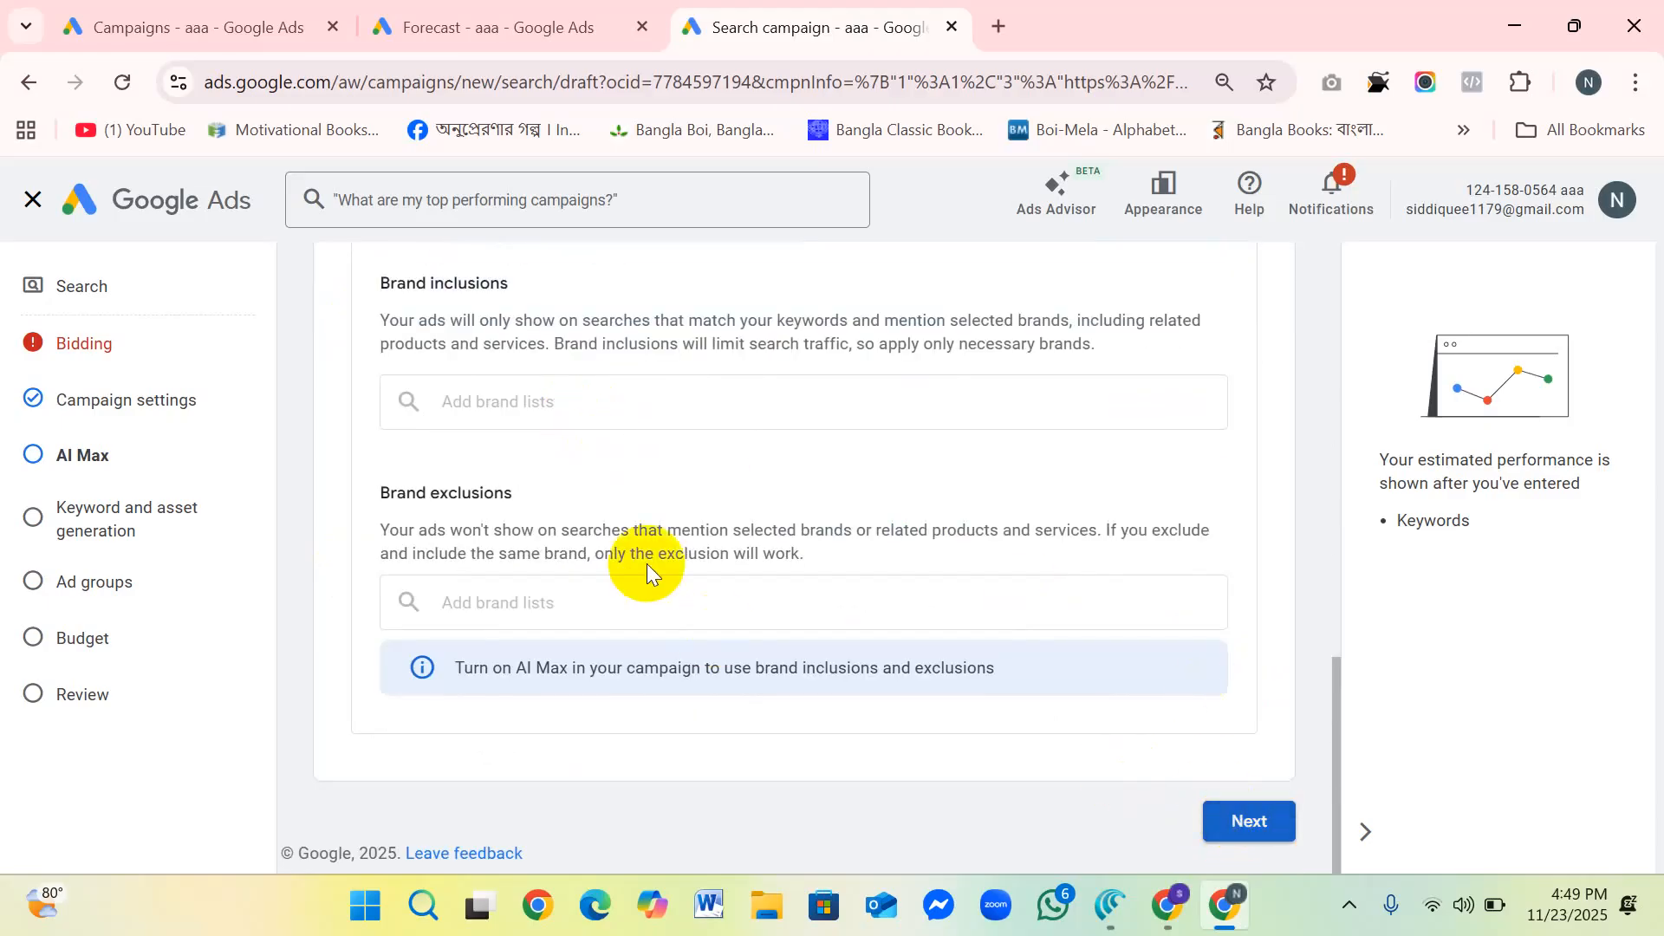
Step: Examine the Final URL, the product or service description and the suggested ad groups in the Keyword and asset generation stage
scroll(598, 513, "down", 3)
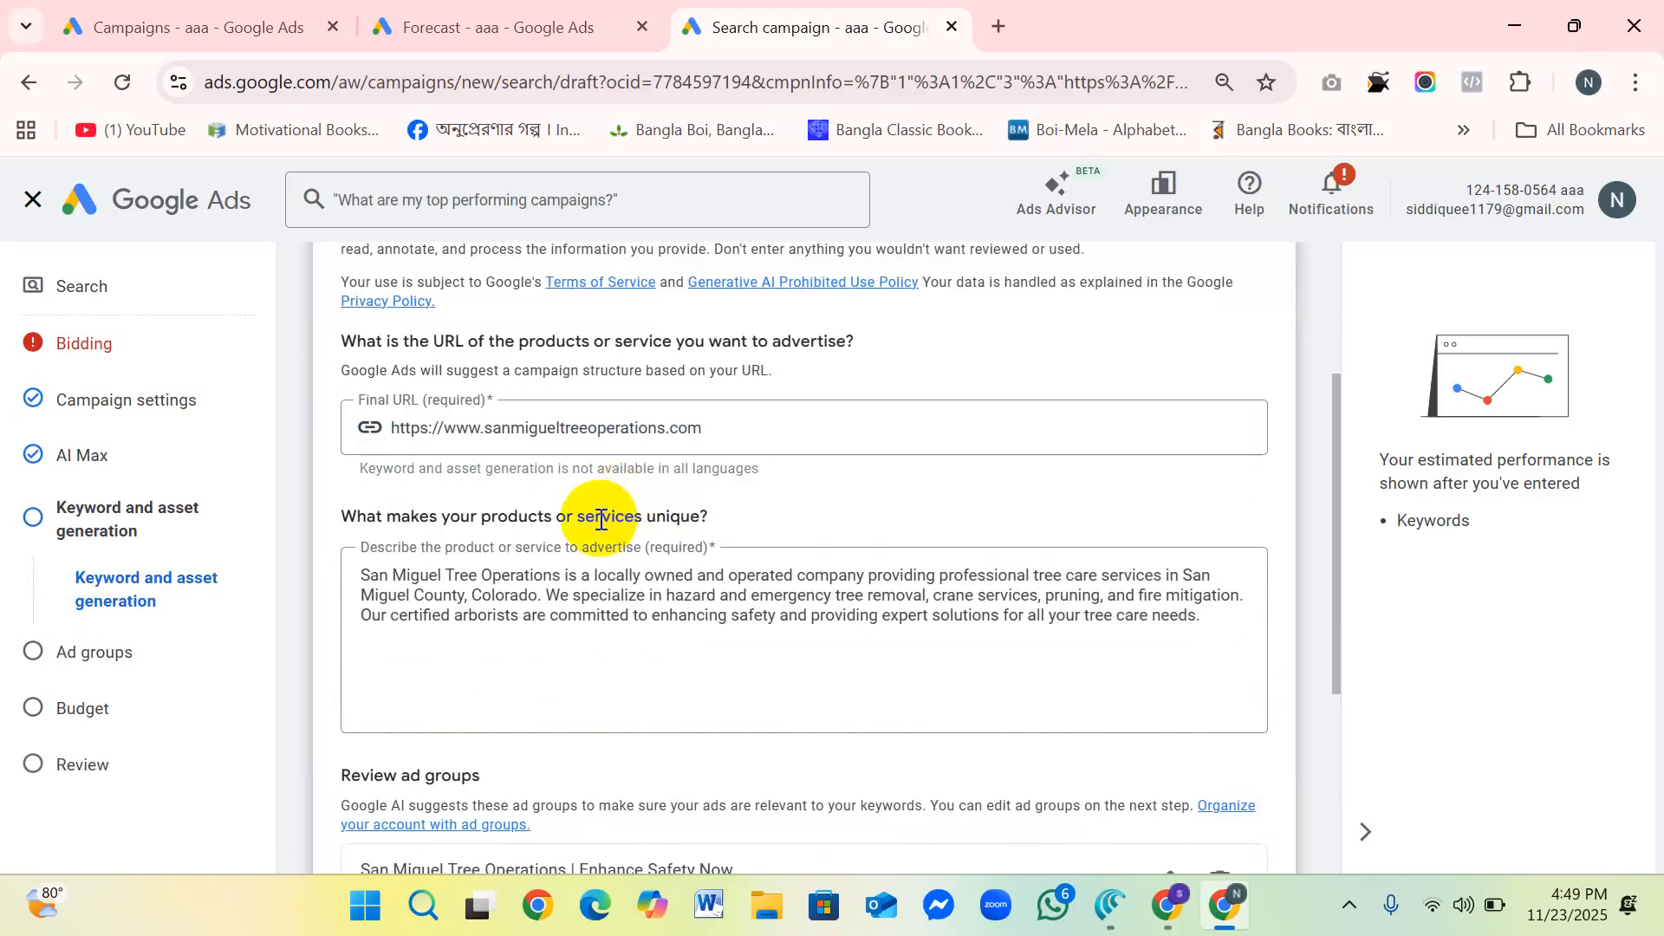
scroll(658, 511, "up", 1)
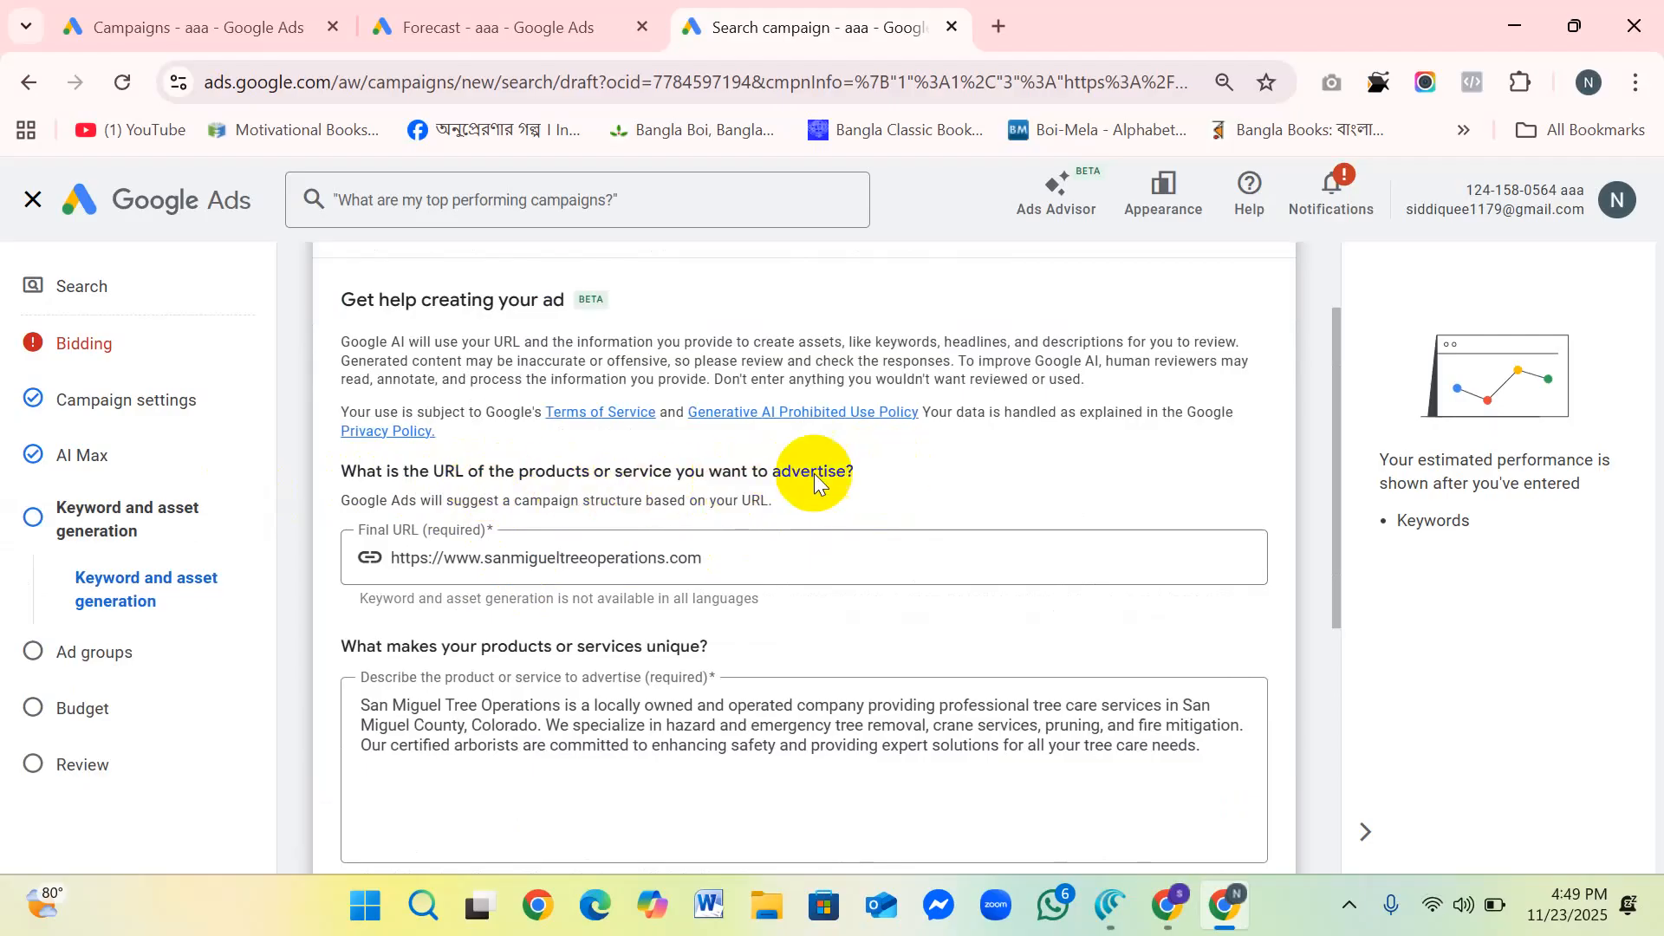
left_click(555, 562)
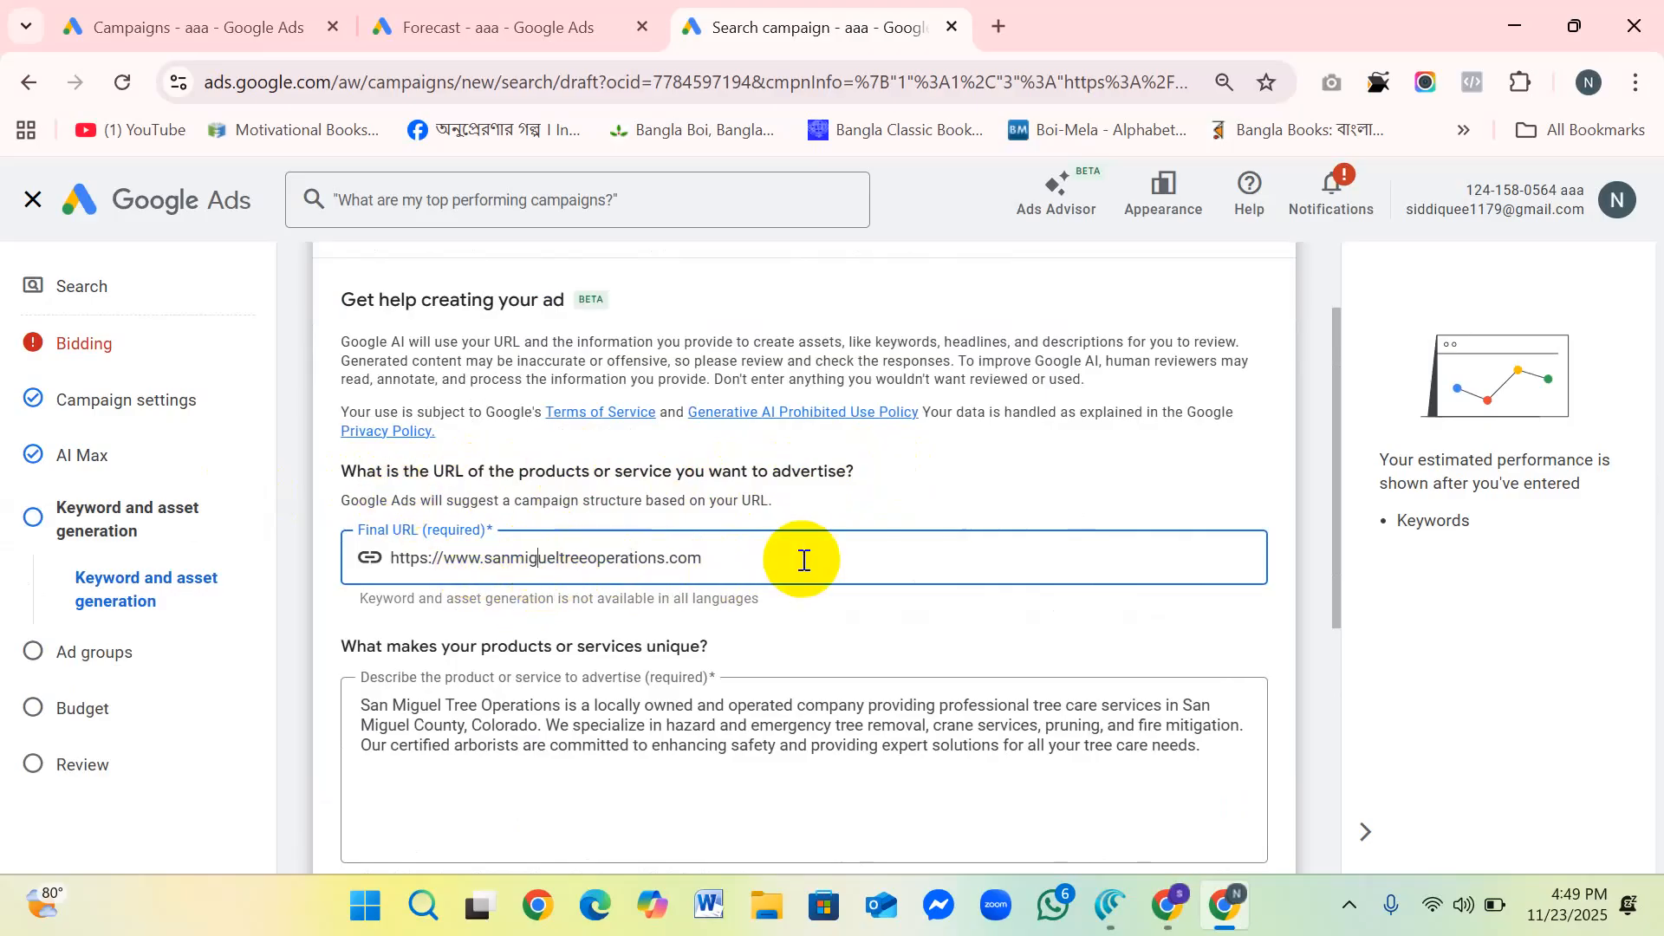
scroll(805, 554, "down", 1)
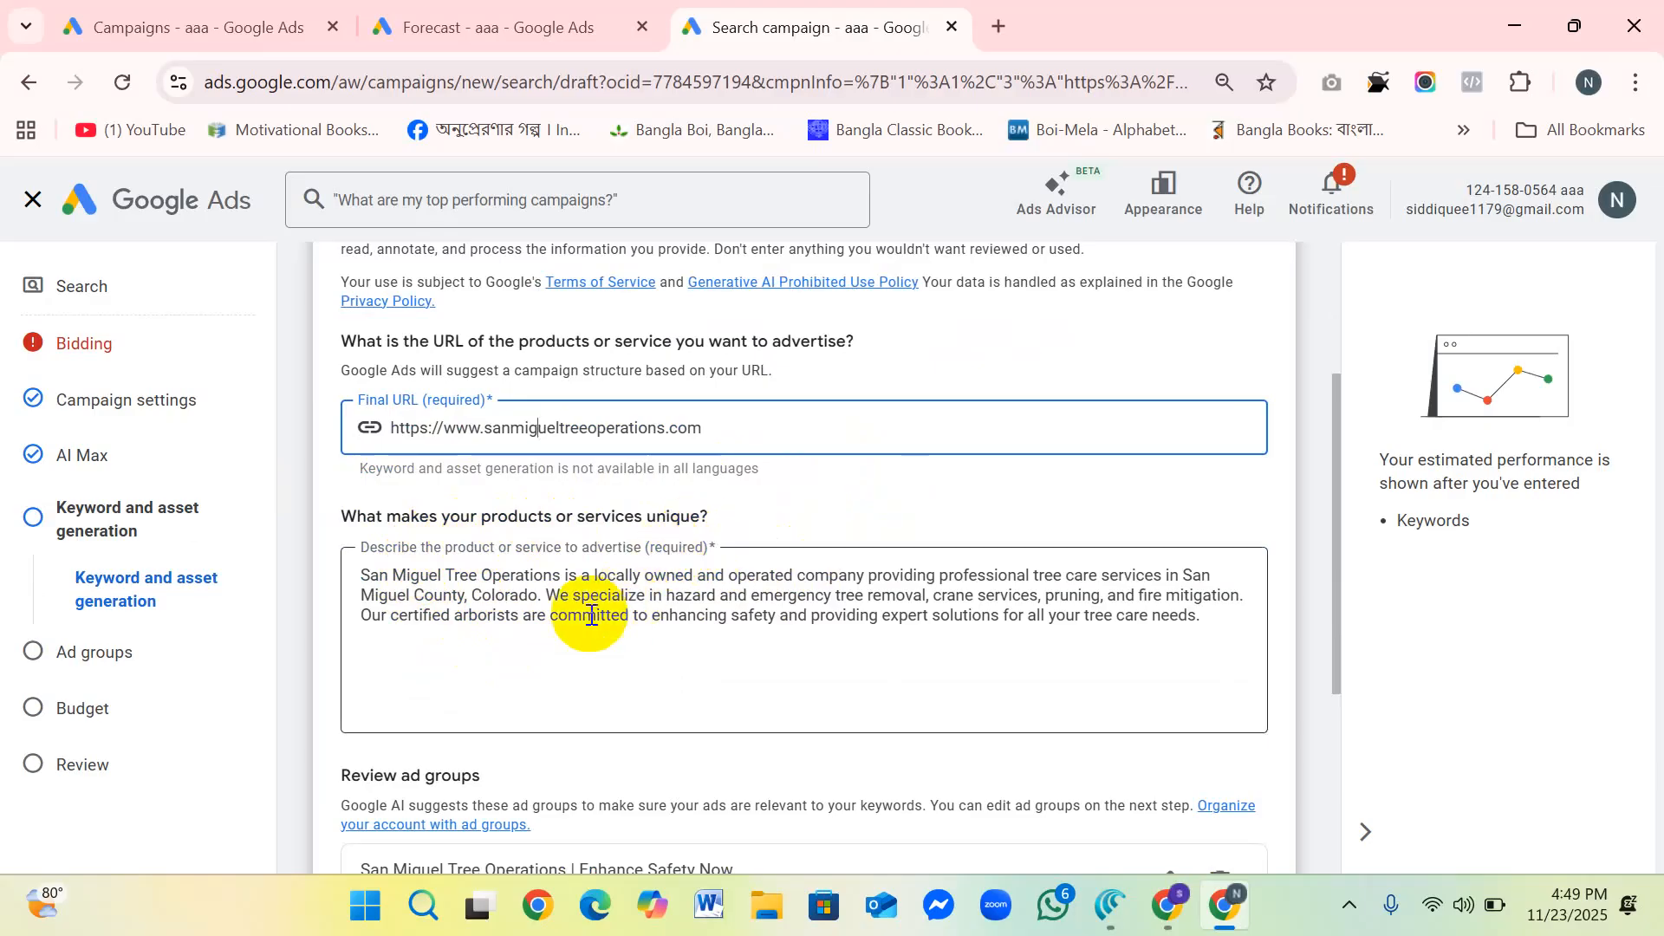
scroll(494, 625, "down", 2)
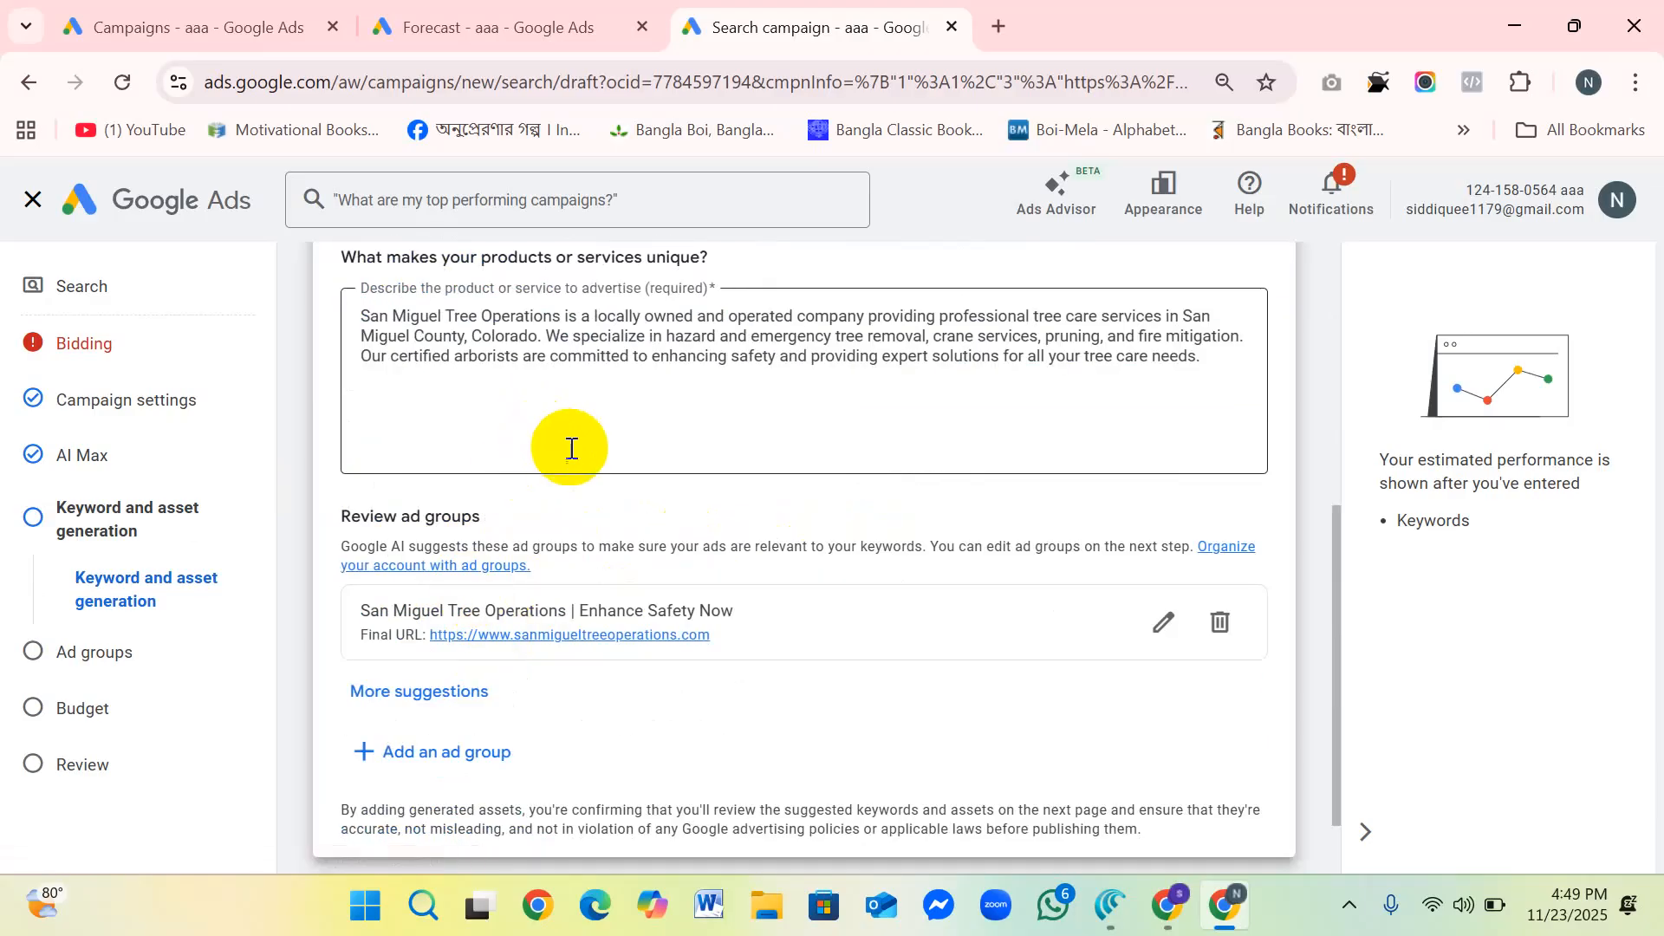
scroll(527, 434, "up", 2)
scroll(408, 503, "down", 2)
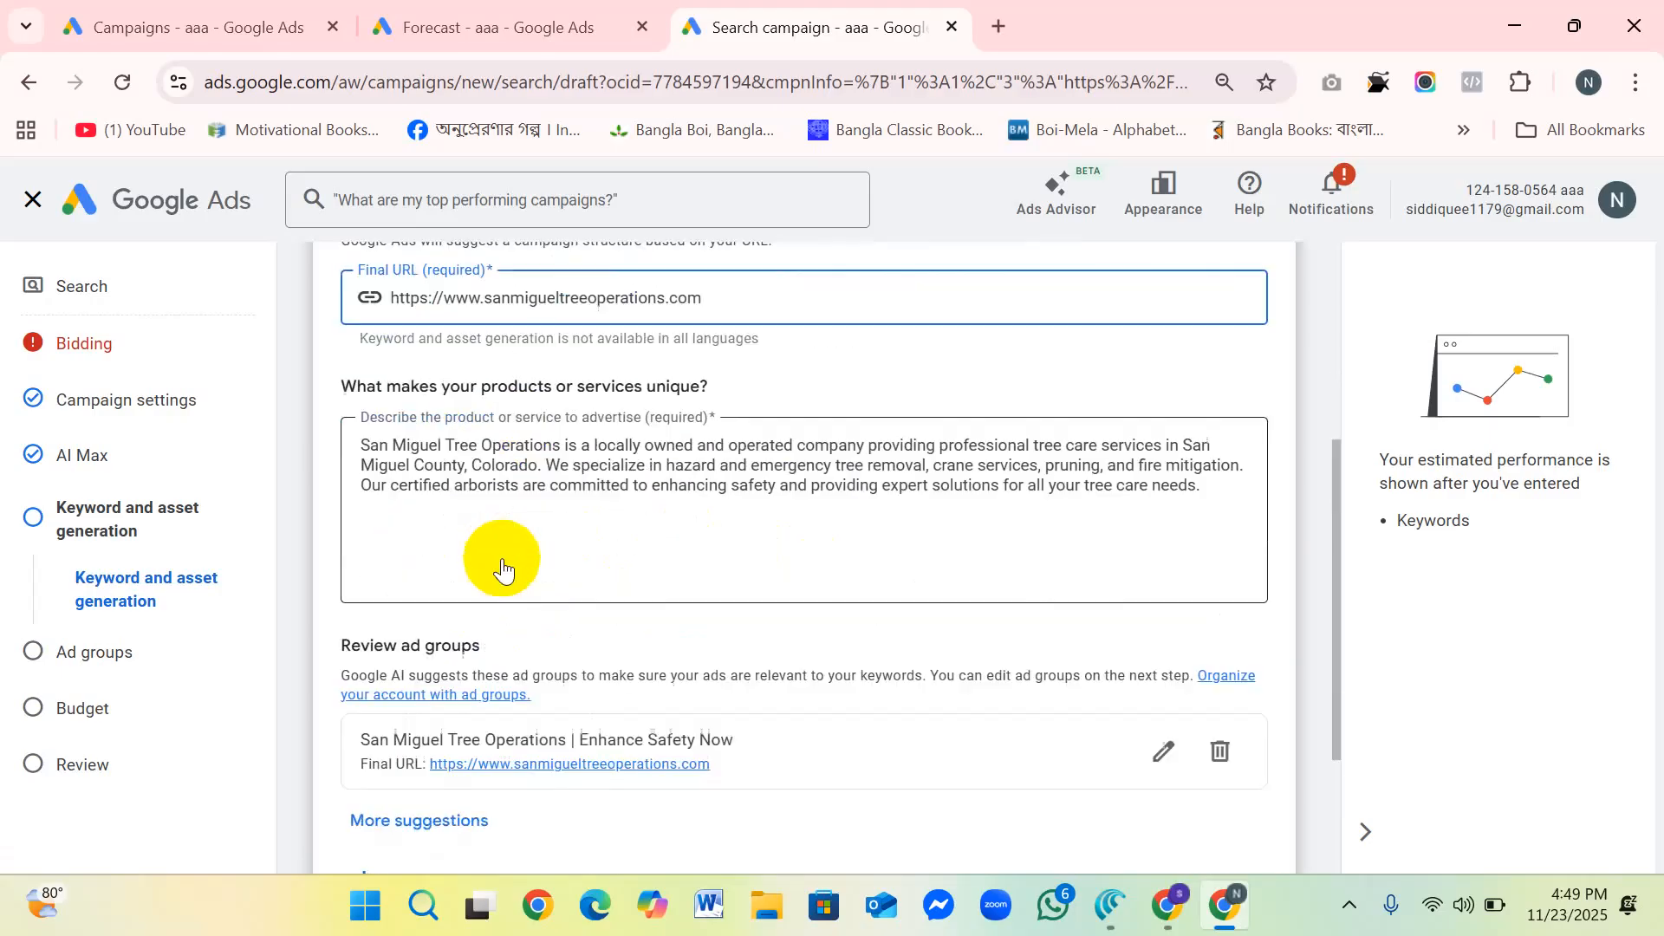
scroll(468, 483, "down", 1)
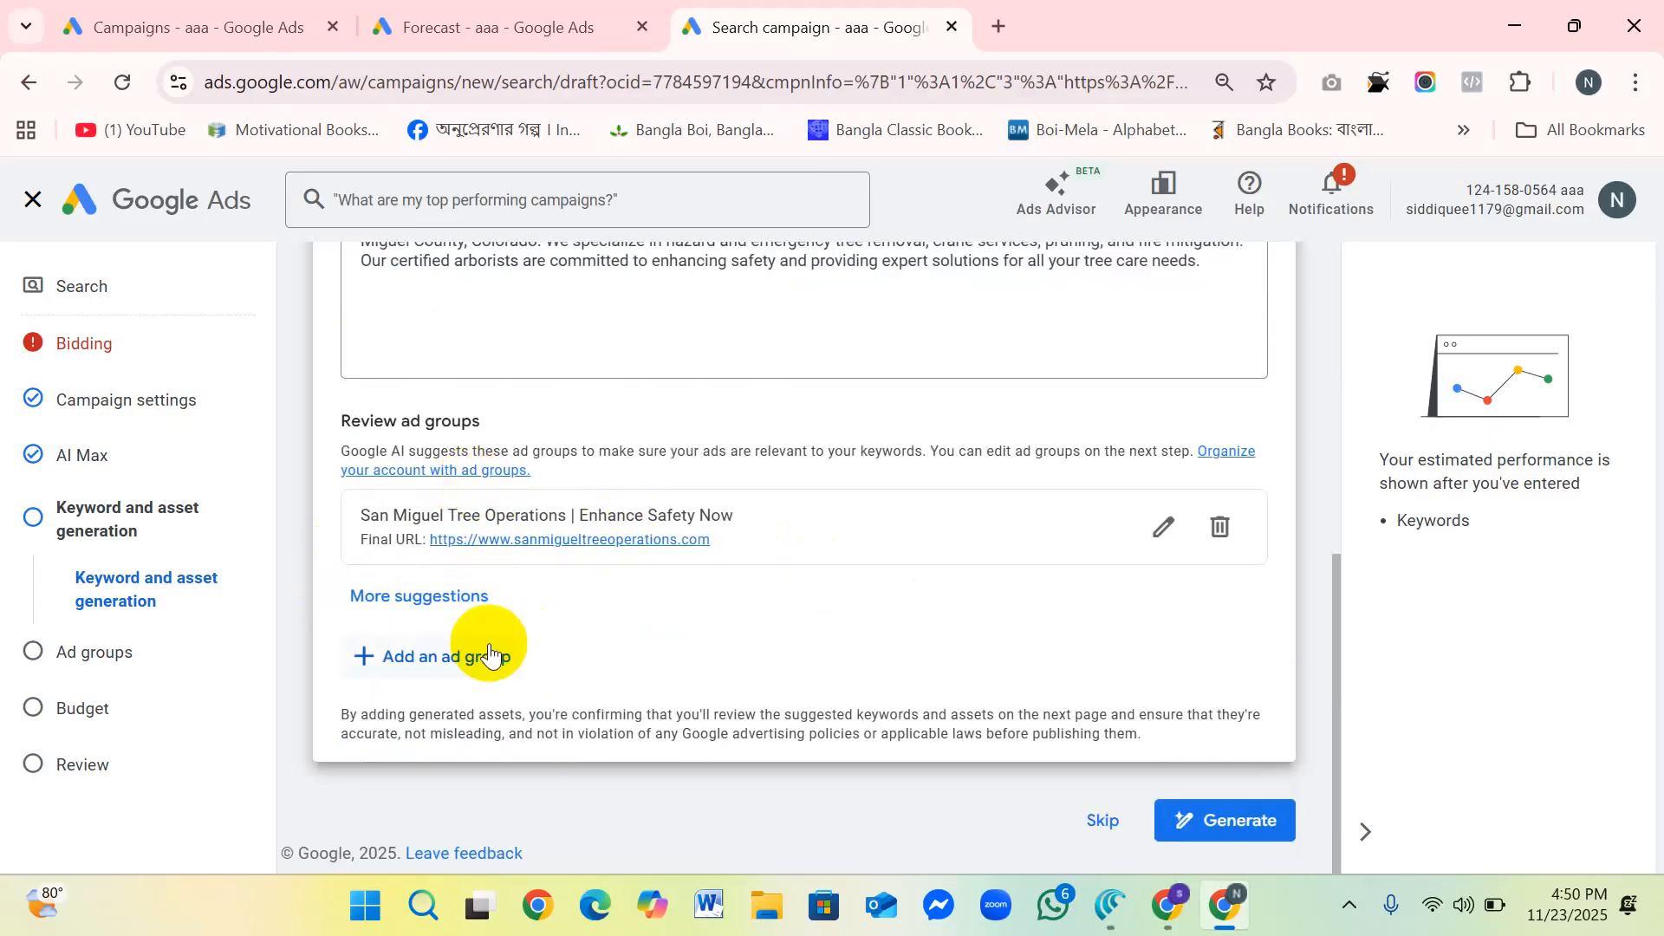
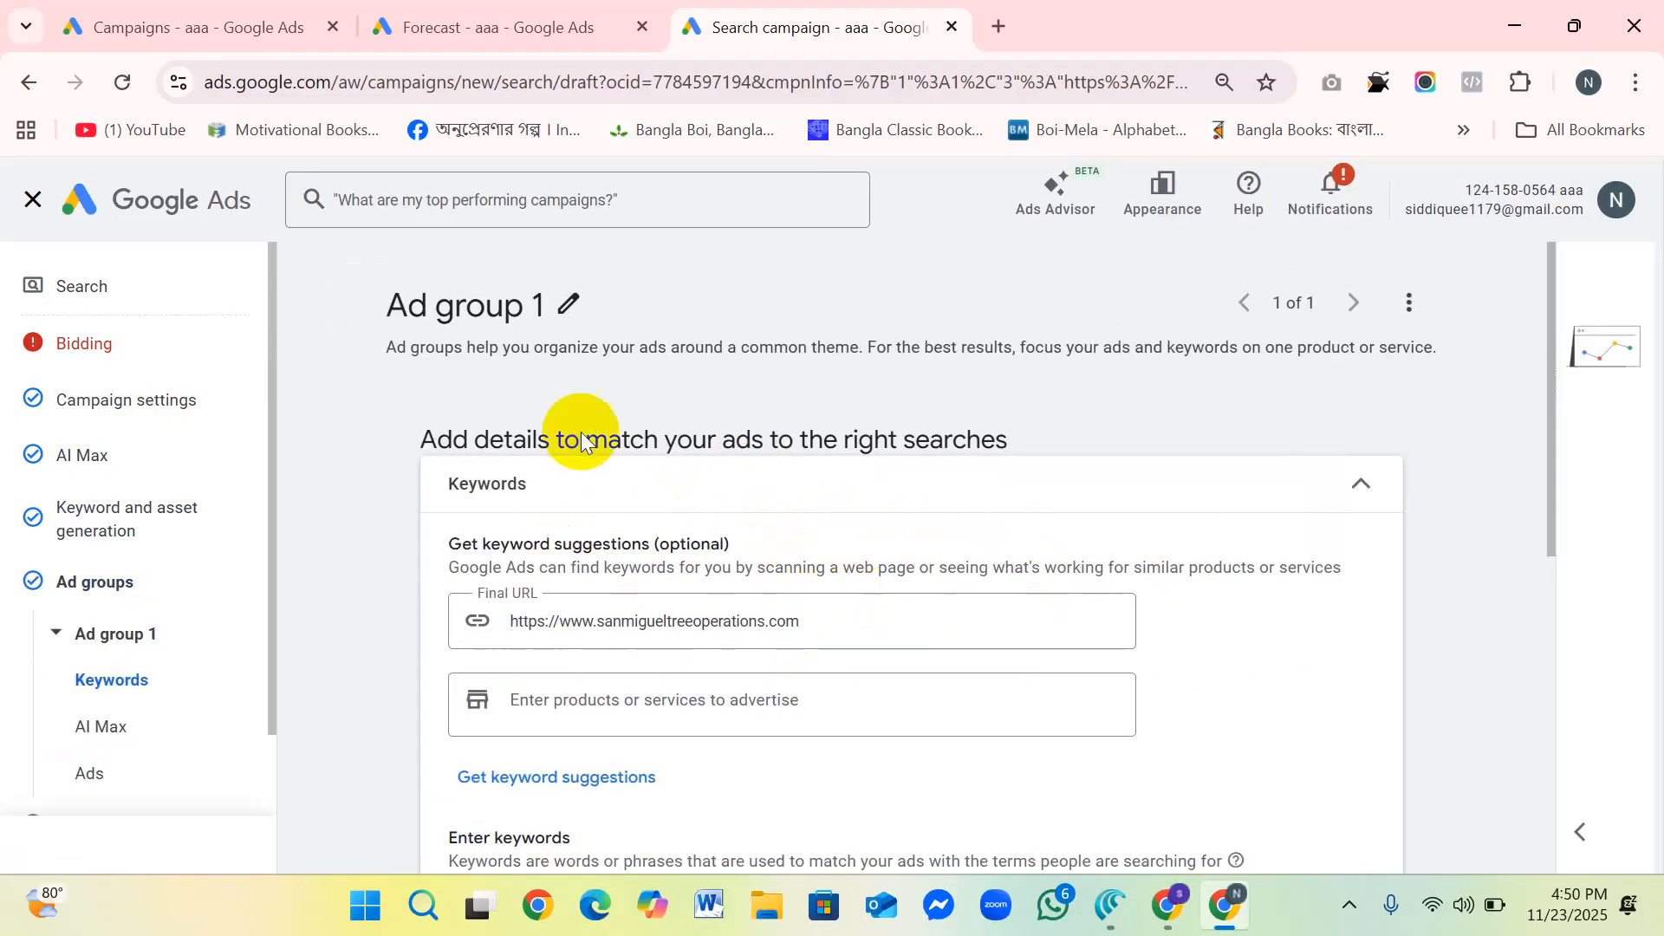
Step: Rename the ad group as "Ad group -wordop"
scroll(598, 328, "down", 2)
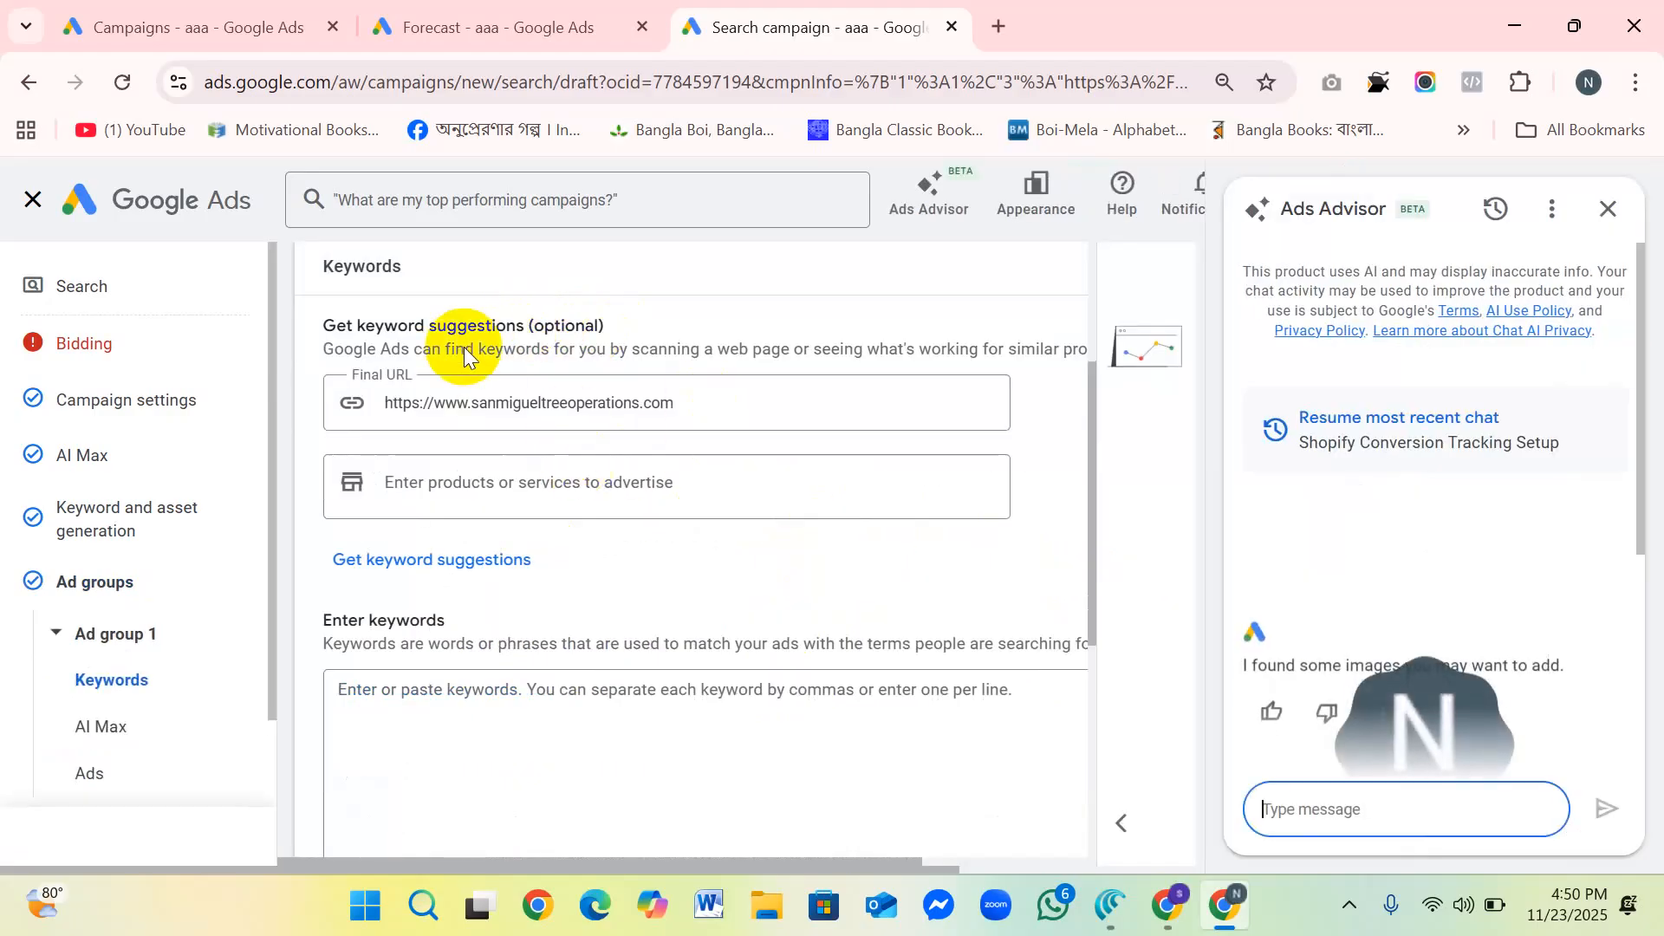
scroll(452, 428, "up", 1)
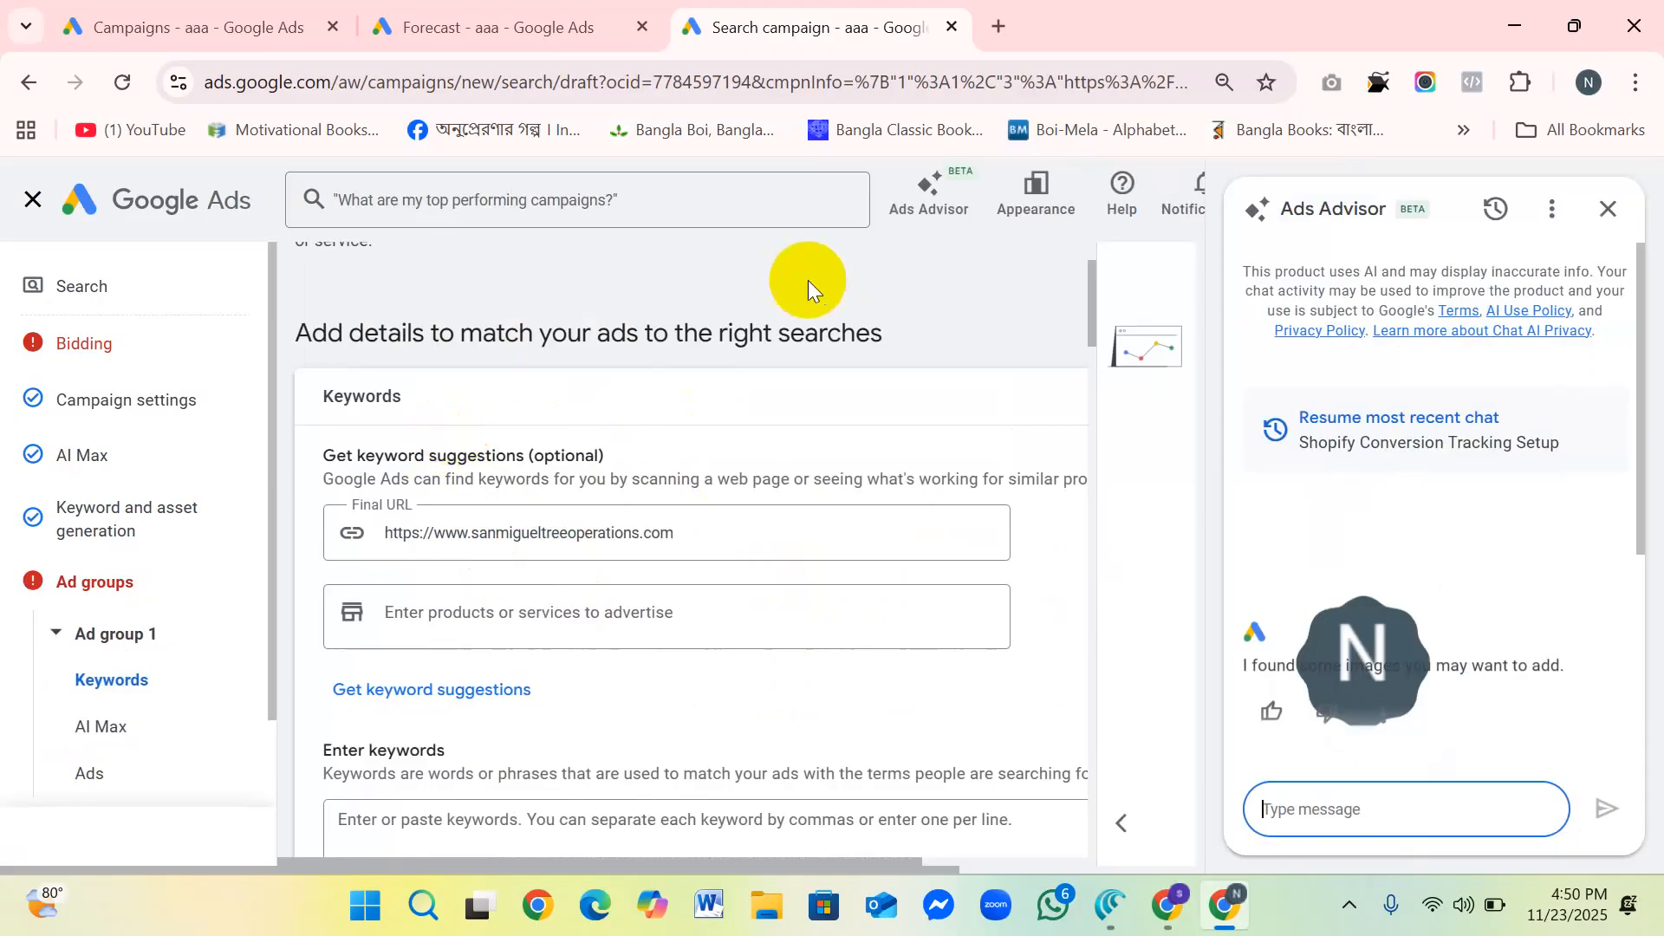
scroll(808, 279, "up", 1)
scroll(662, 316, "down", 2)
scroll(704, 324, "up", 2)
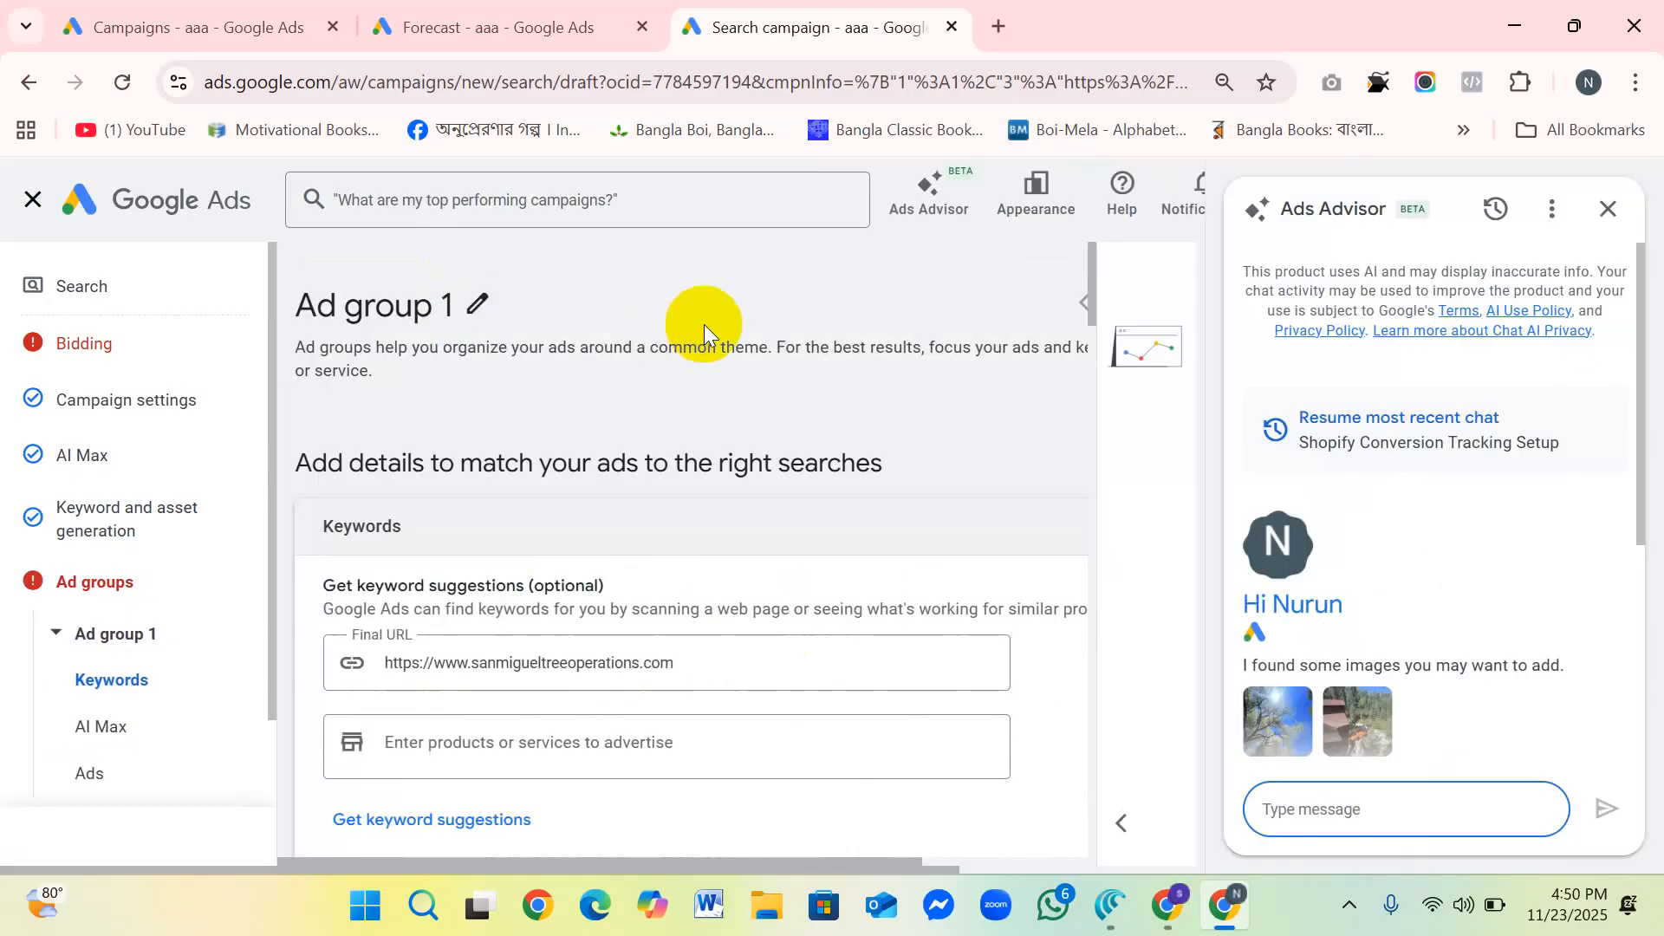
left_click(479, 301)
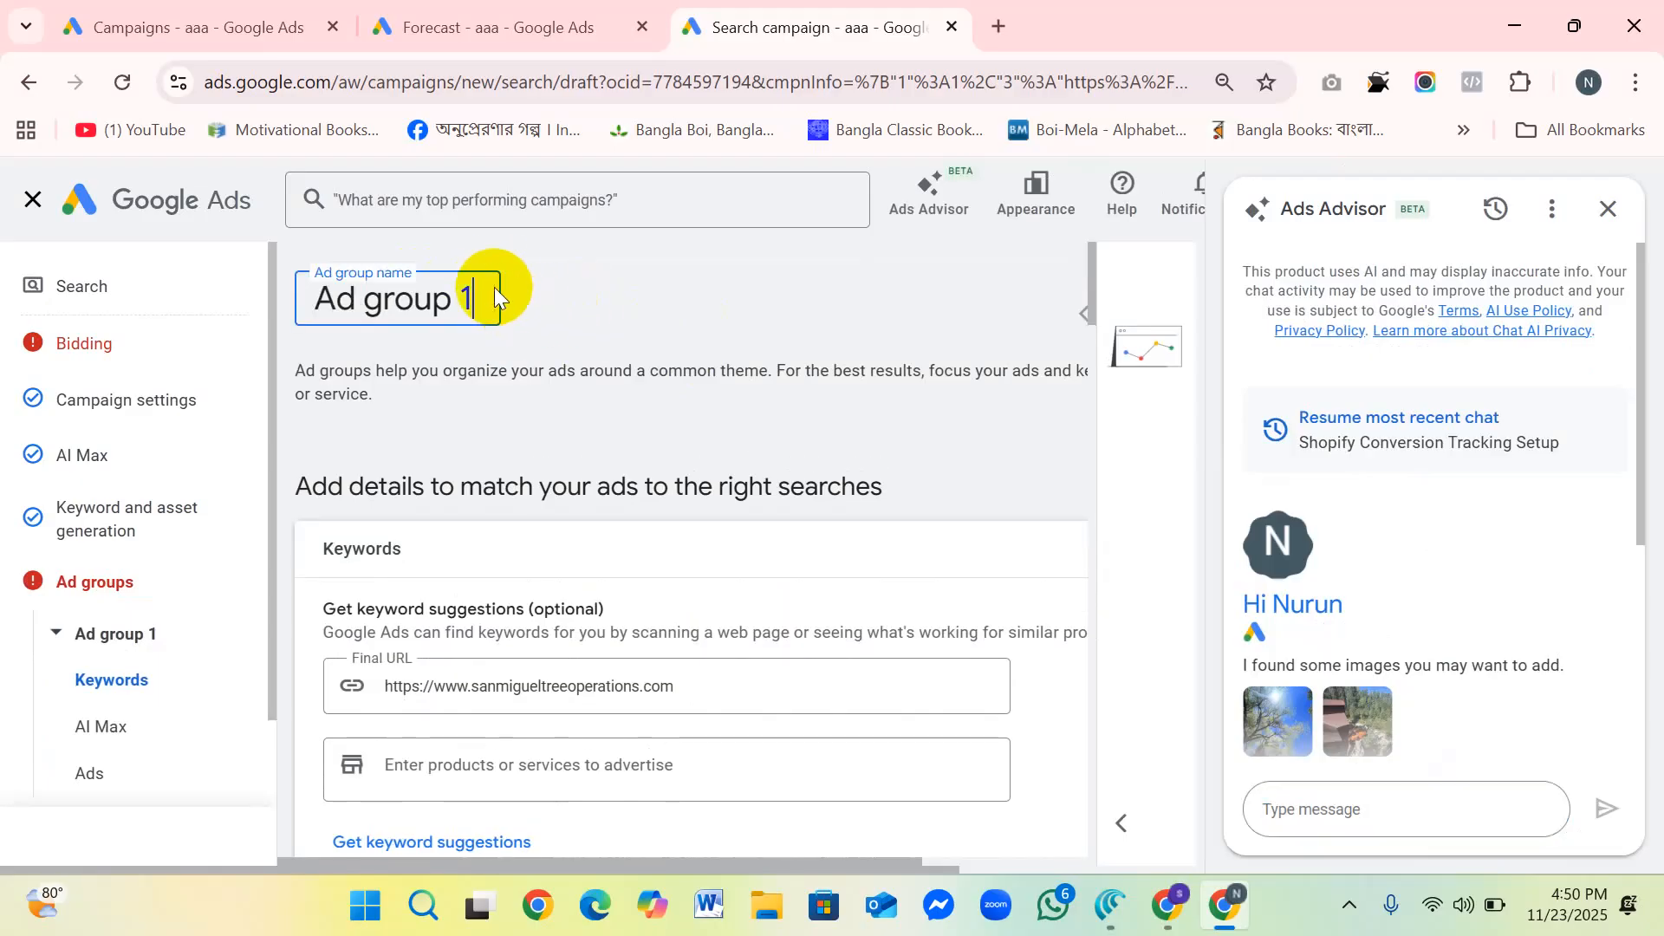
left_click(483, 299)
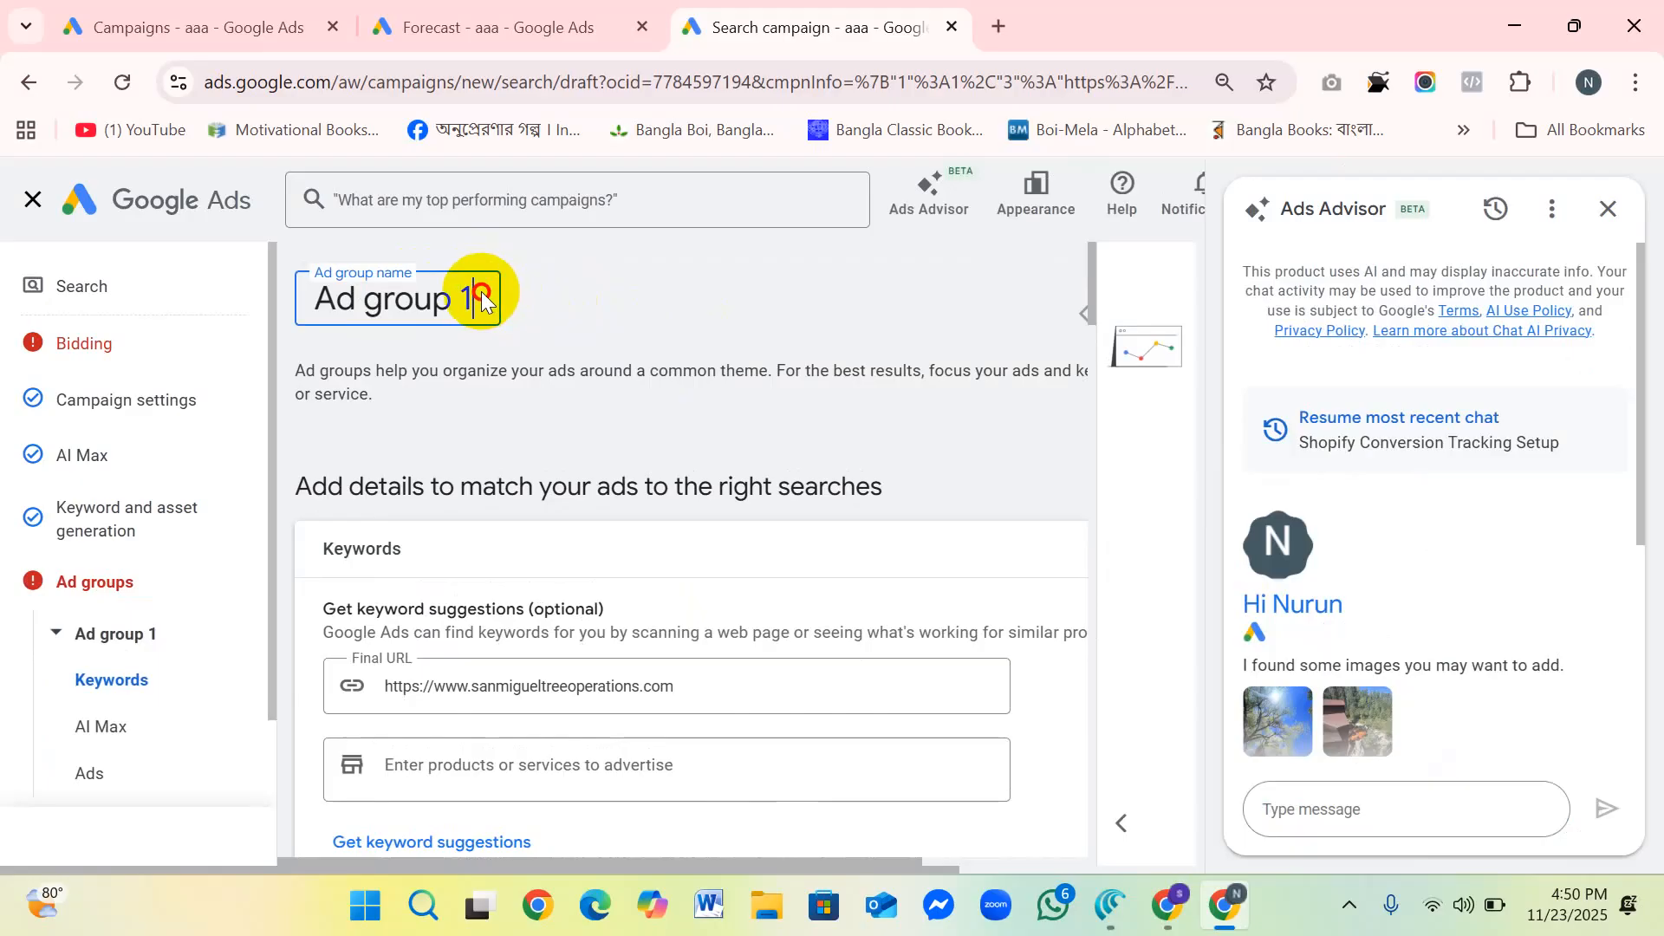
double_click(466, 298)
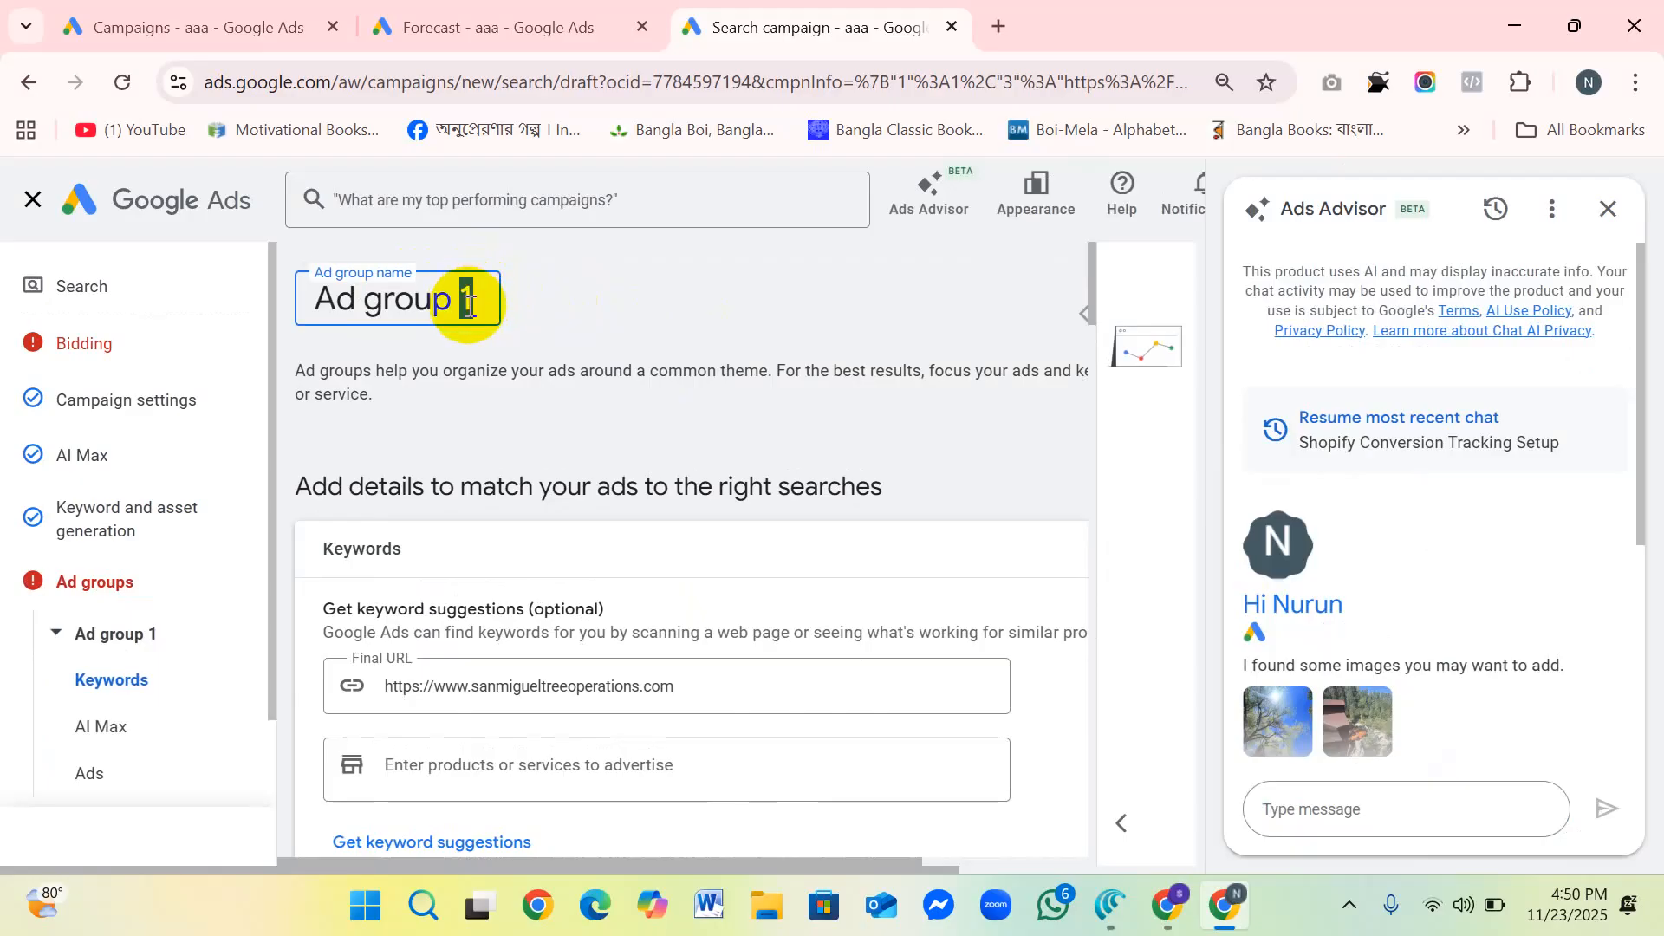
type("-wordop")
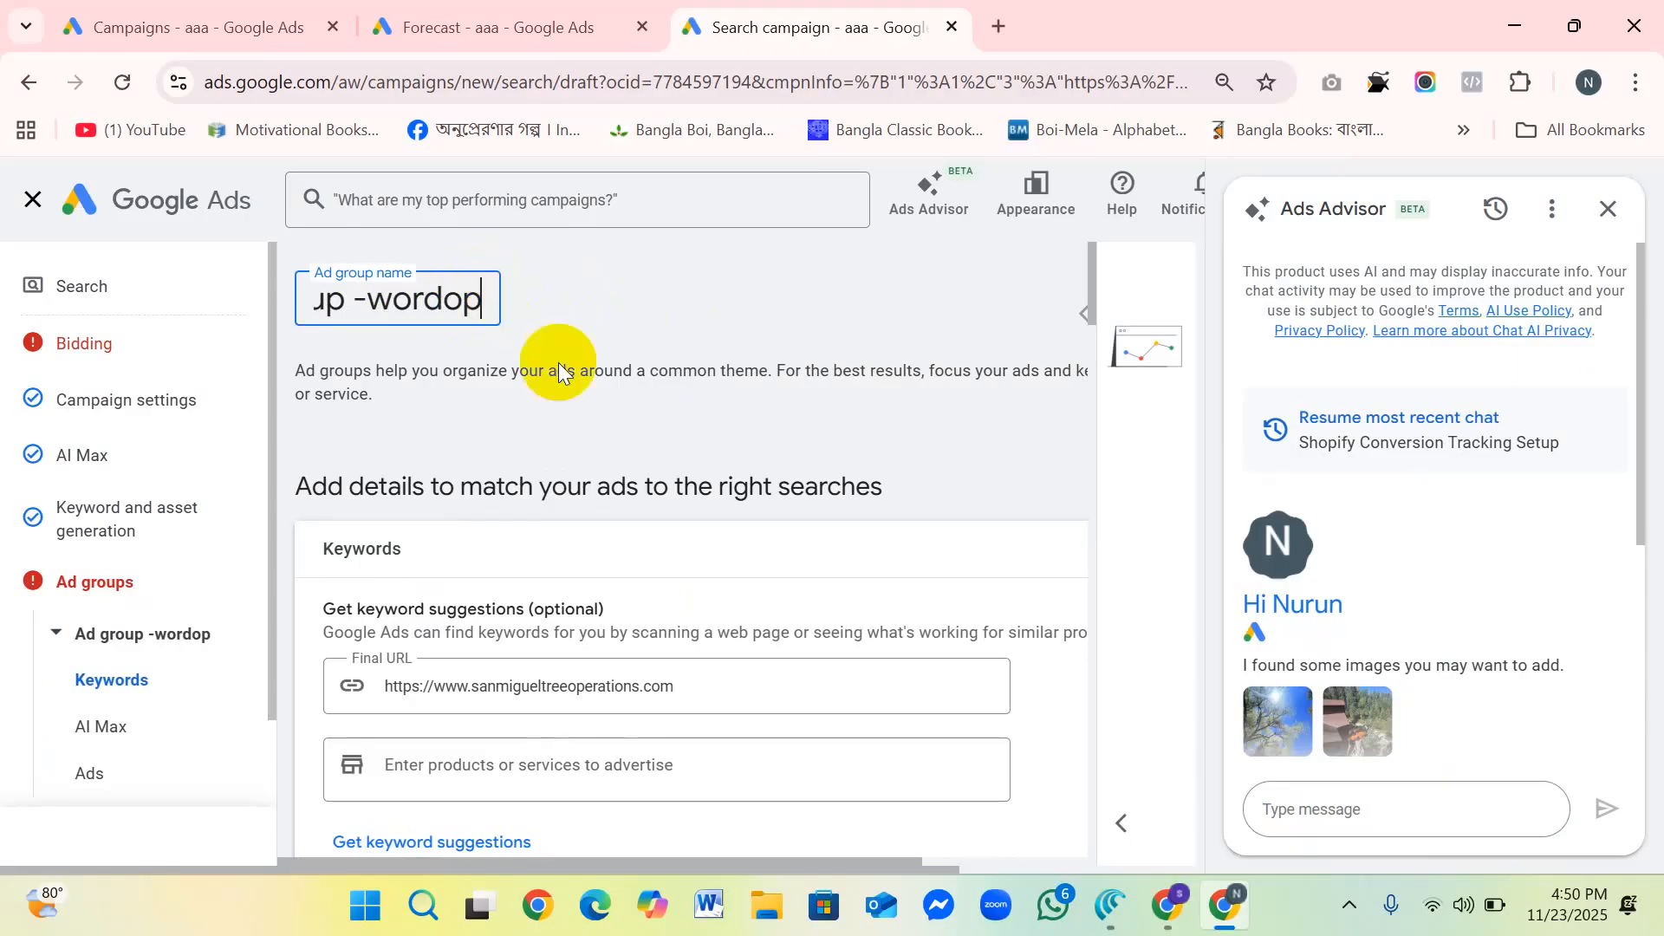
Step: Collapse the Keywords section and look through the Ads section and its ad strength suggestions
scroll(626, 520, "down", 1)
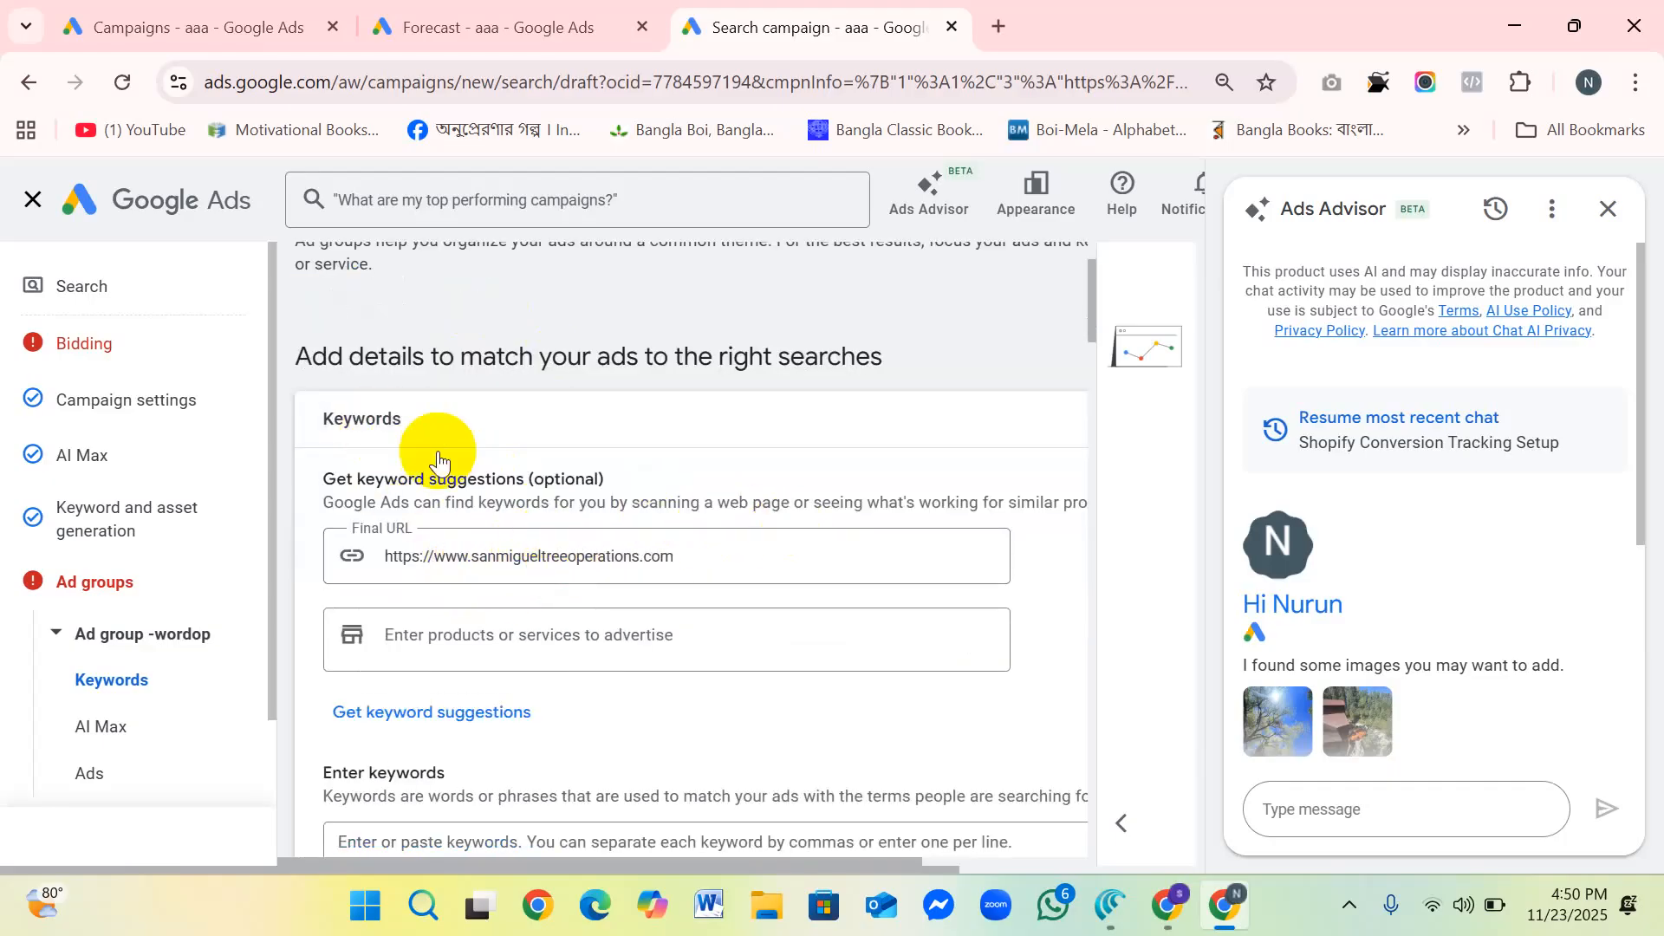
left_click(402, 418)
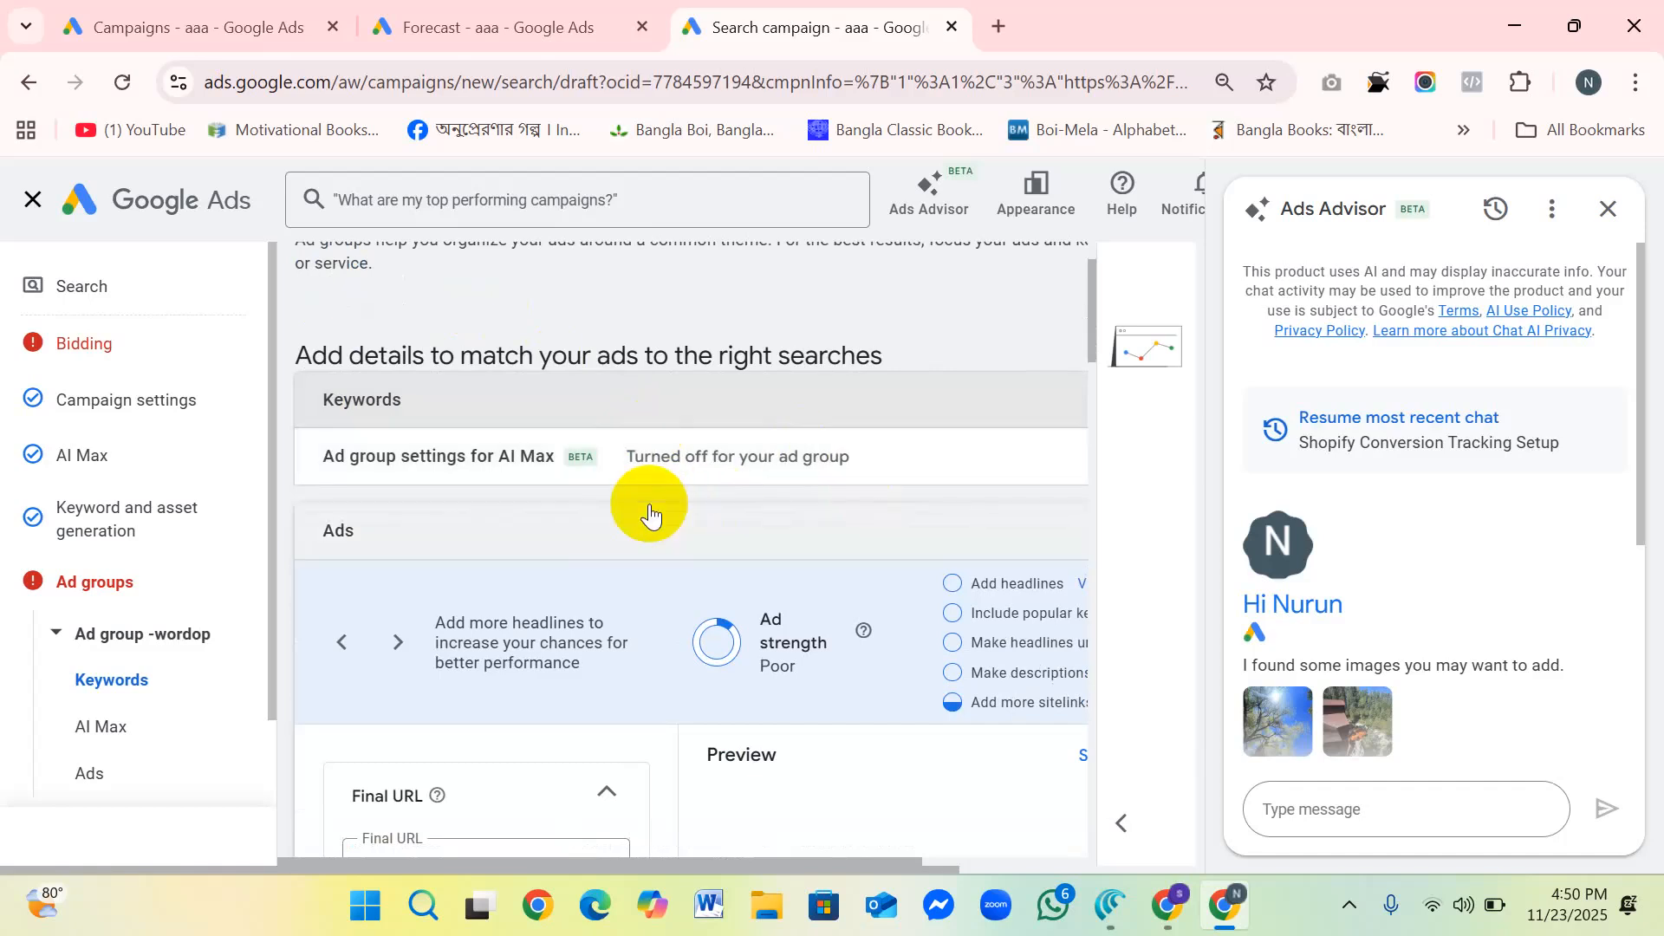
scroll(575, 485, "down", 1)
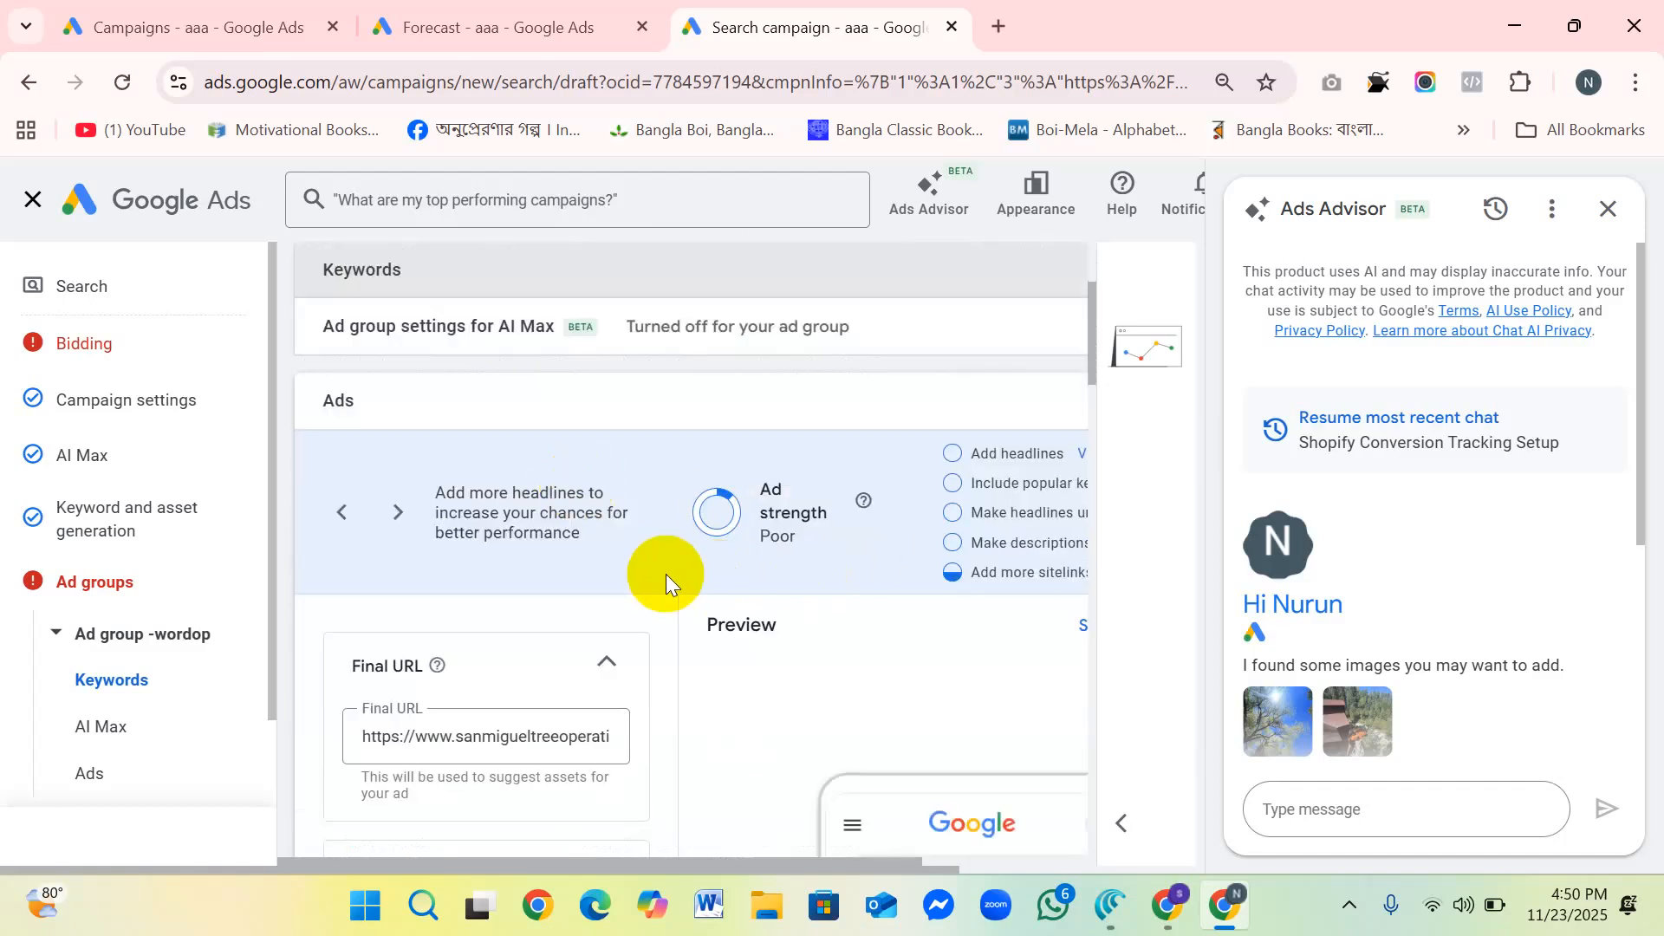
scroll(662, 563, "down", 1)
scroll(662, 563, "down", 2)
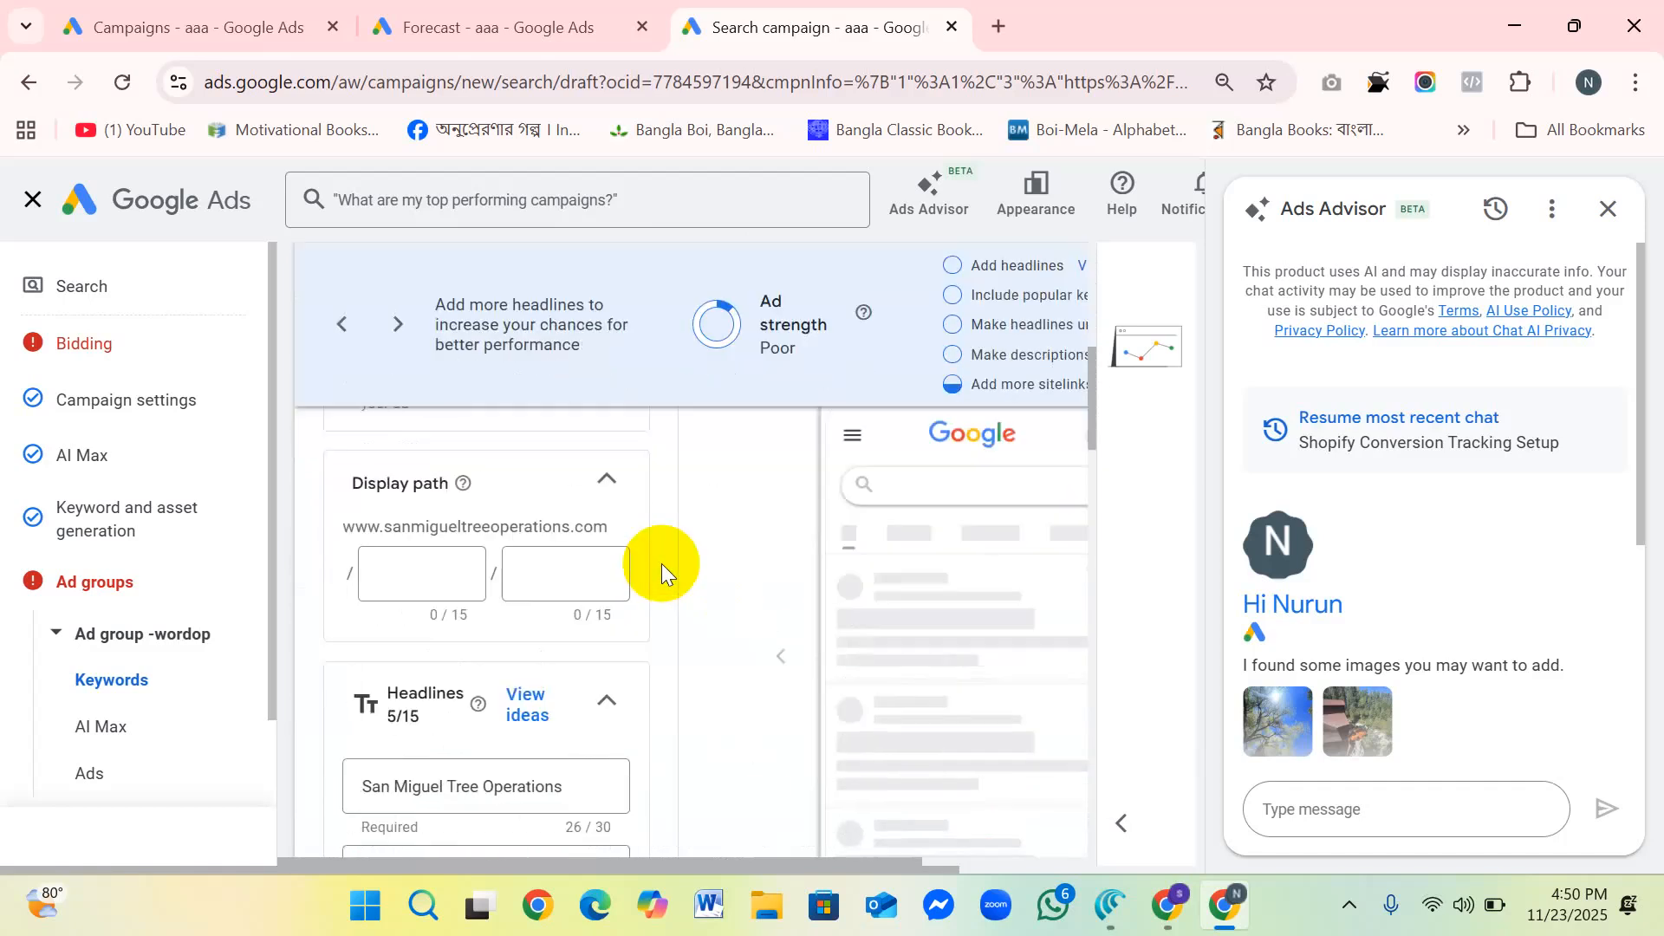
scroll(485, 544, "down", 1)
left_click(343, 324)
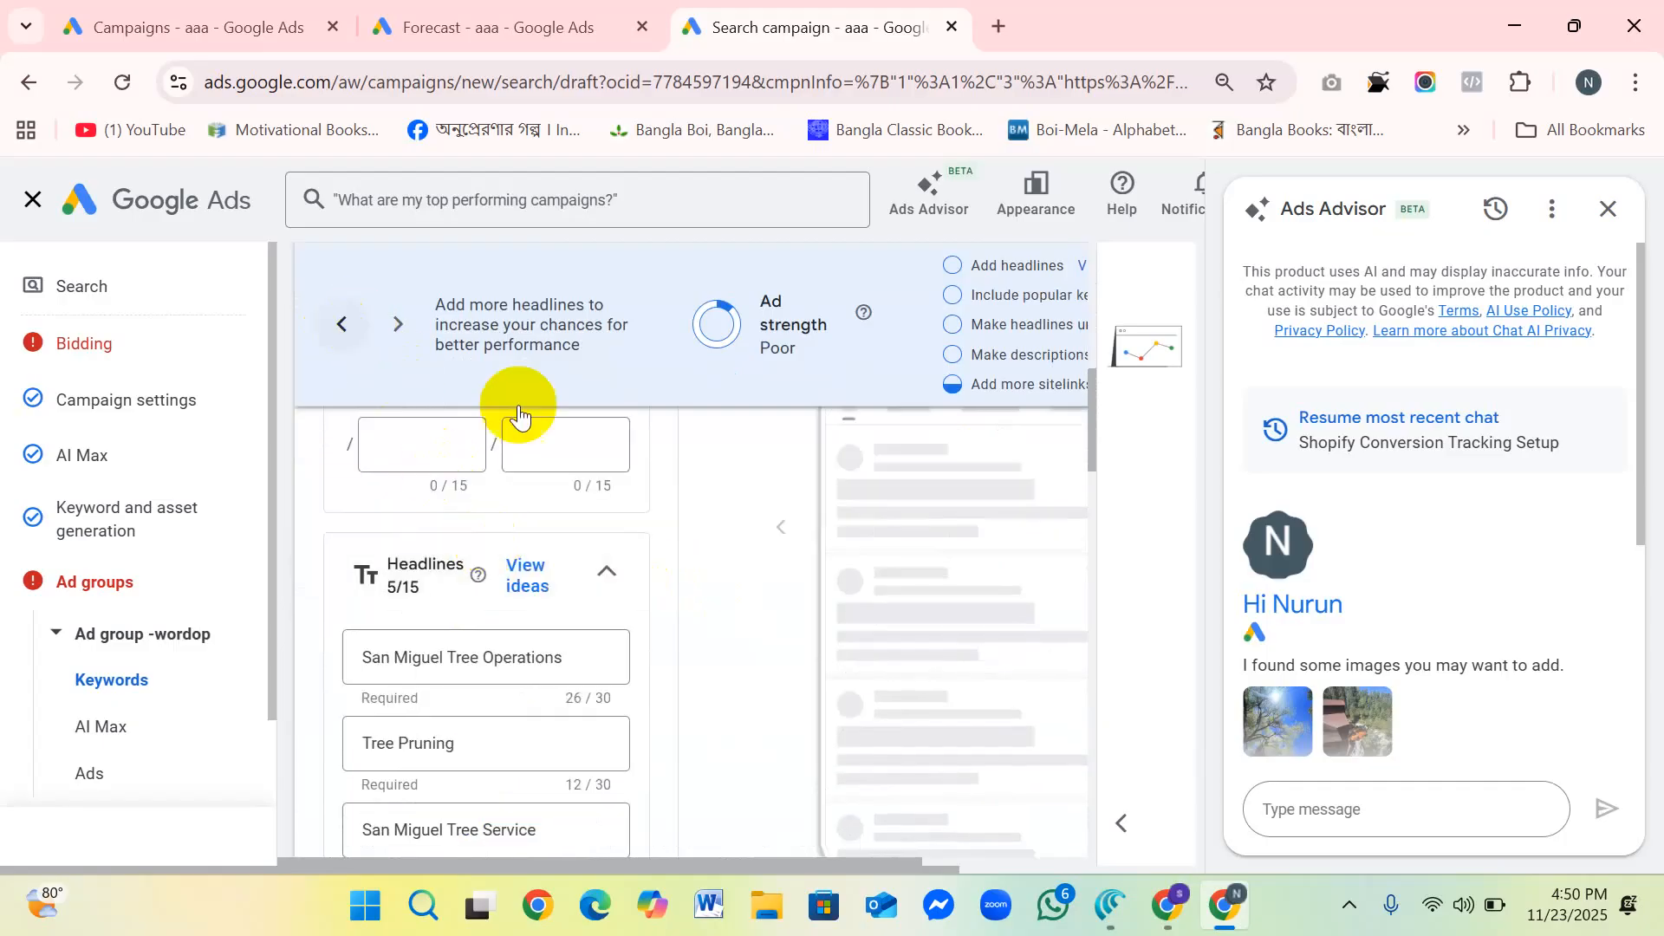
left_click(345, 327)
scroll(463, 391, "up", 2)
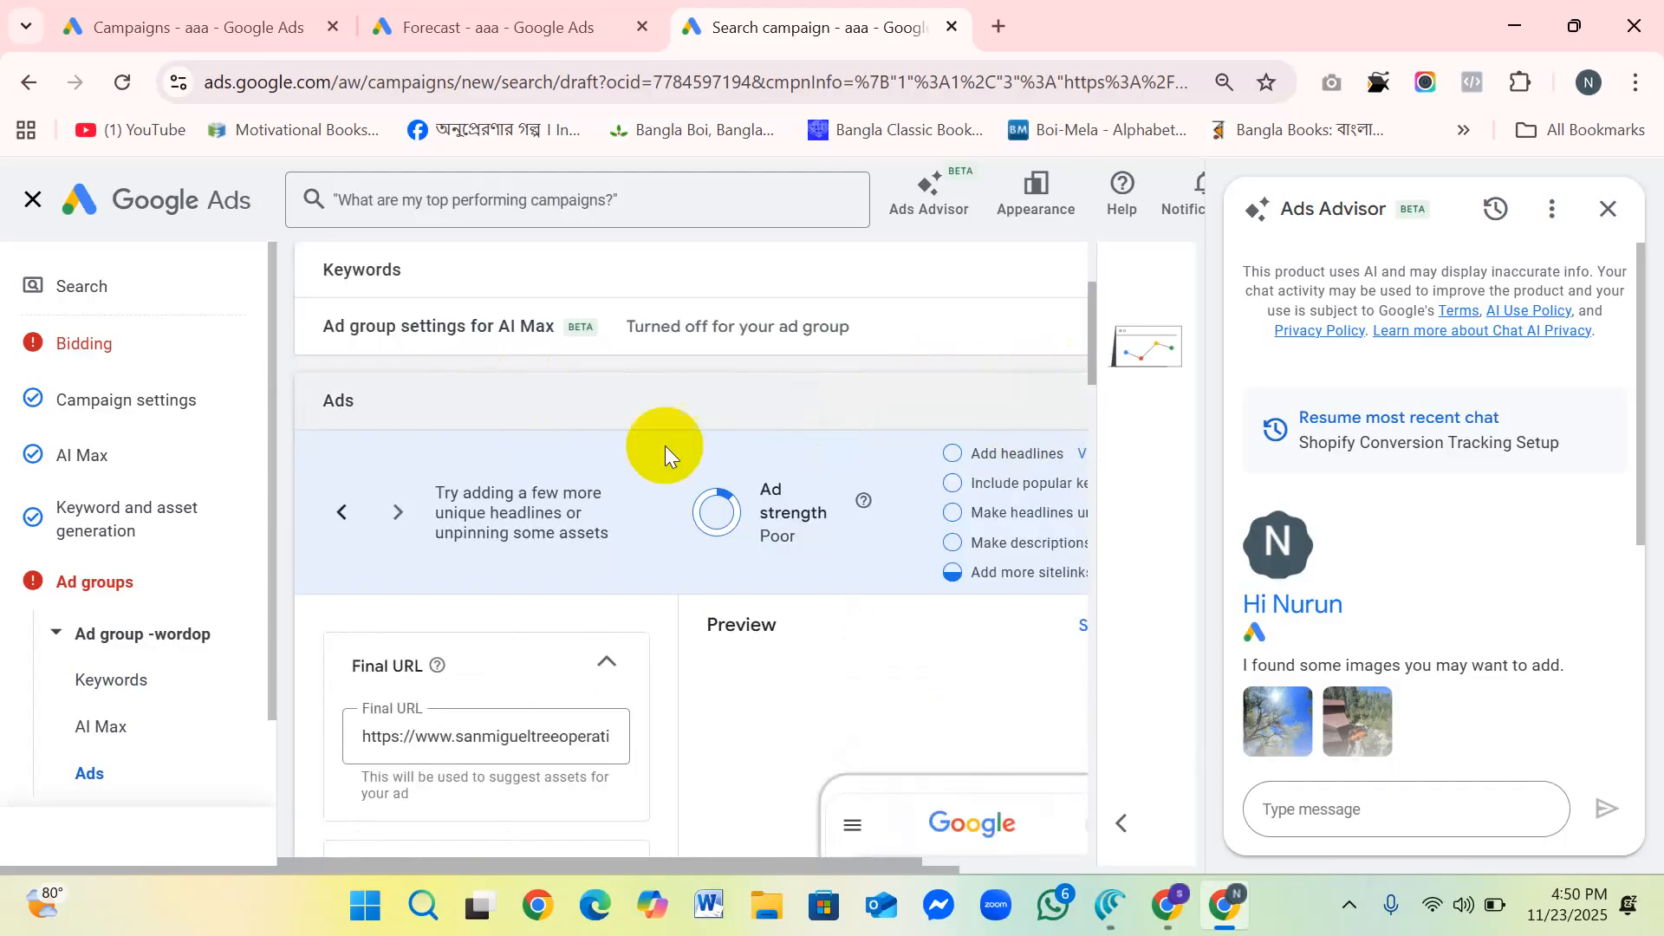
Step: Dismiss the Ads Advisor chat and enter "wordrop" as the first part of the ad's display path
scroll(650, 459, "down", 3)
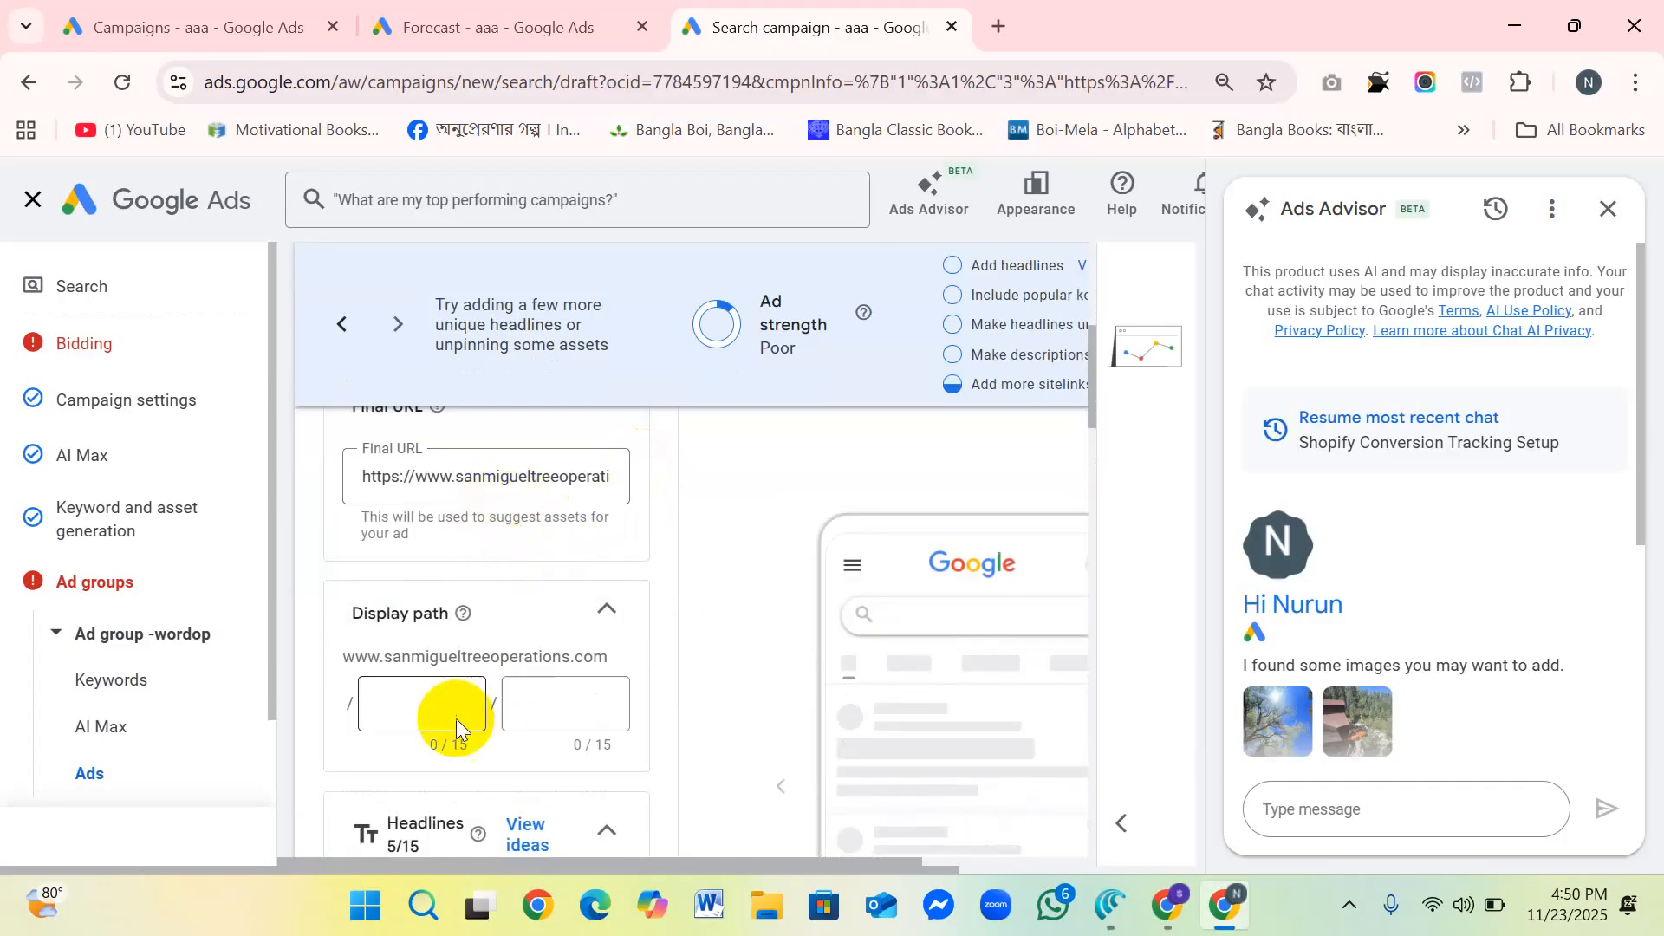
left_click(442, 703)
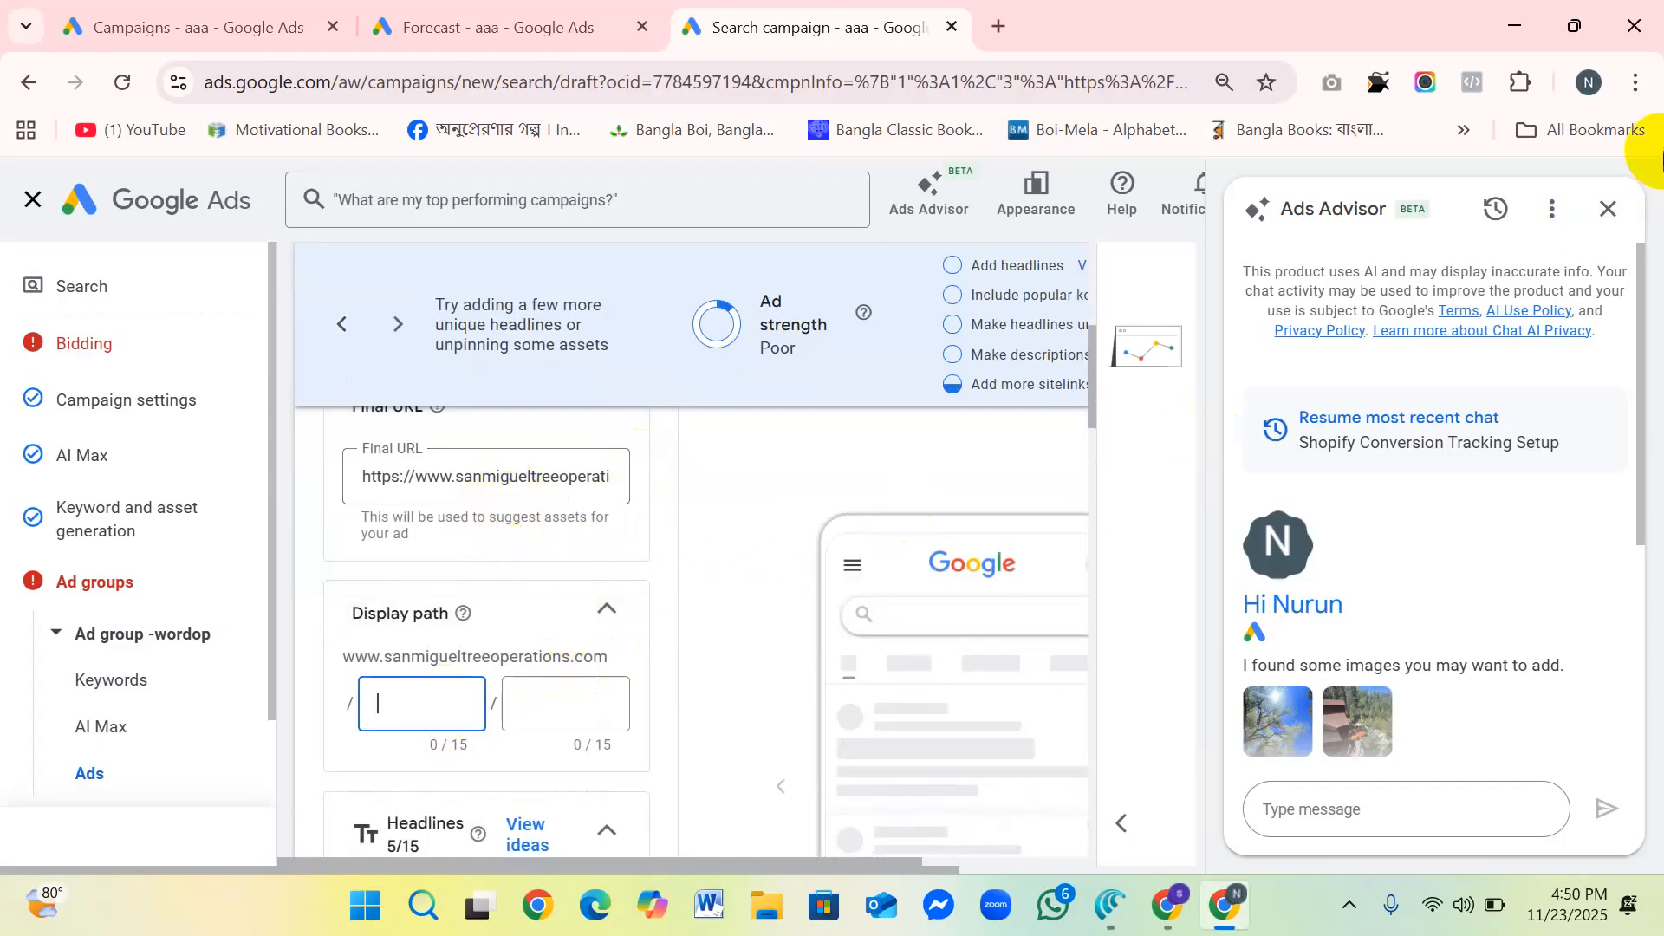
left_click(1607, 208)
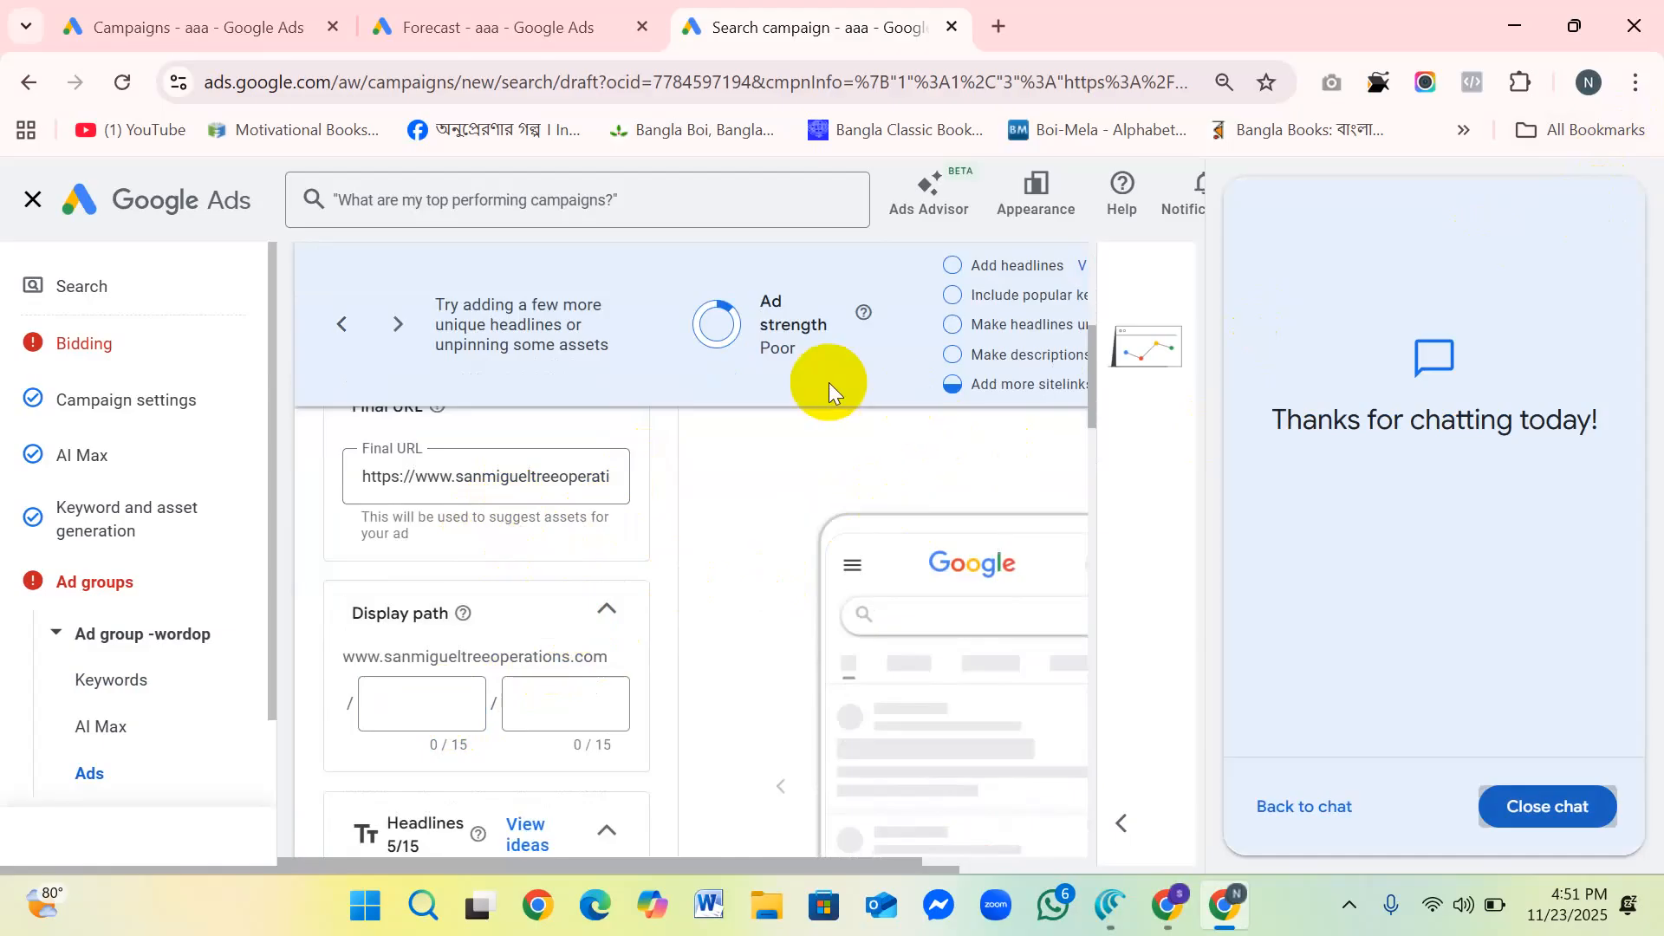
left_click(424, 702)
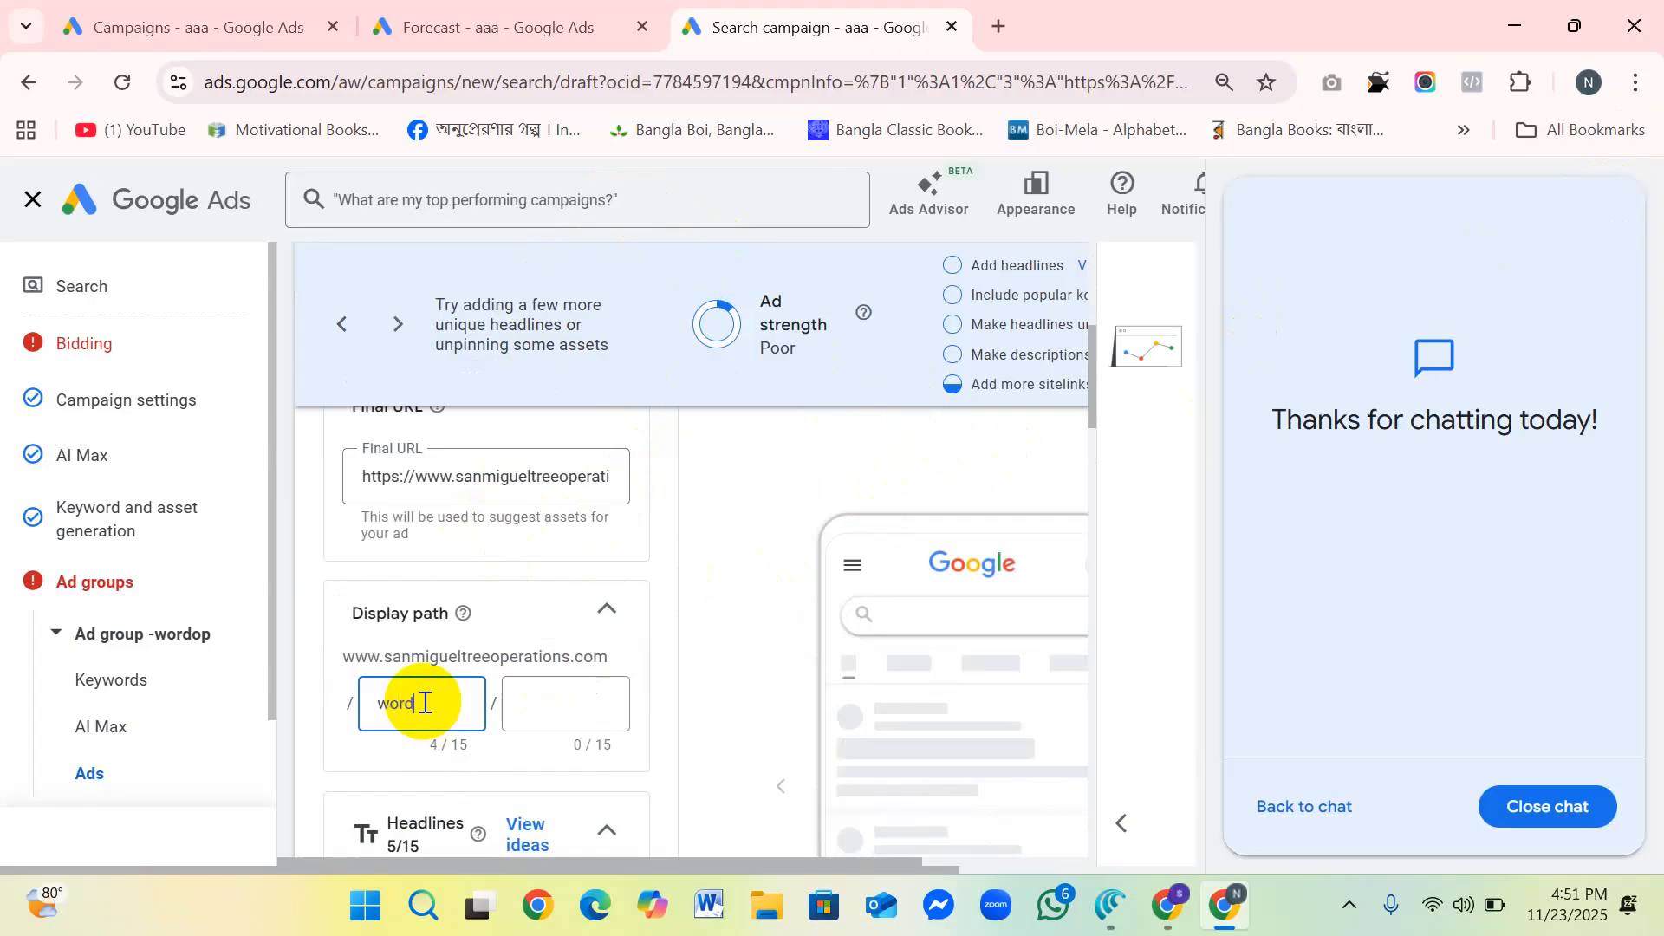
left_click(506, 699)
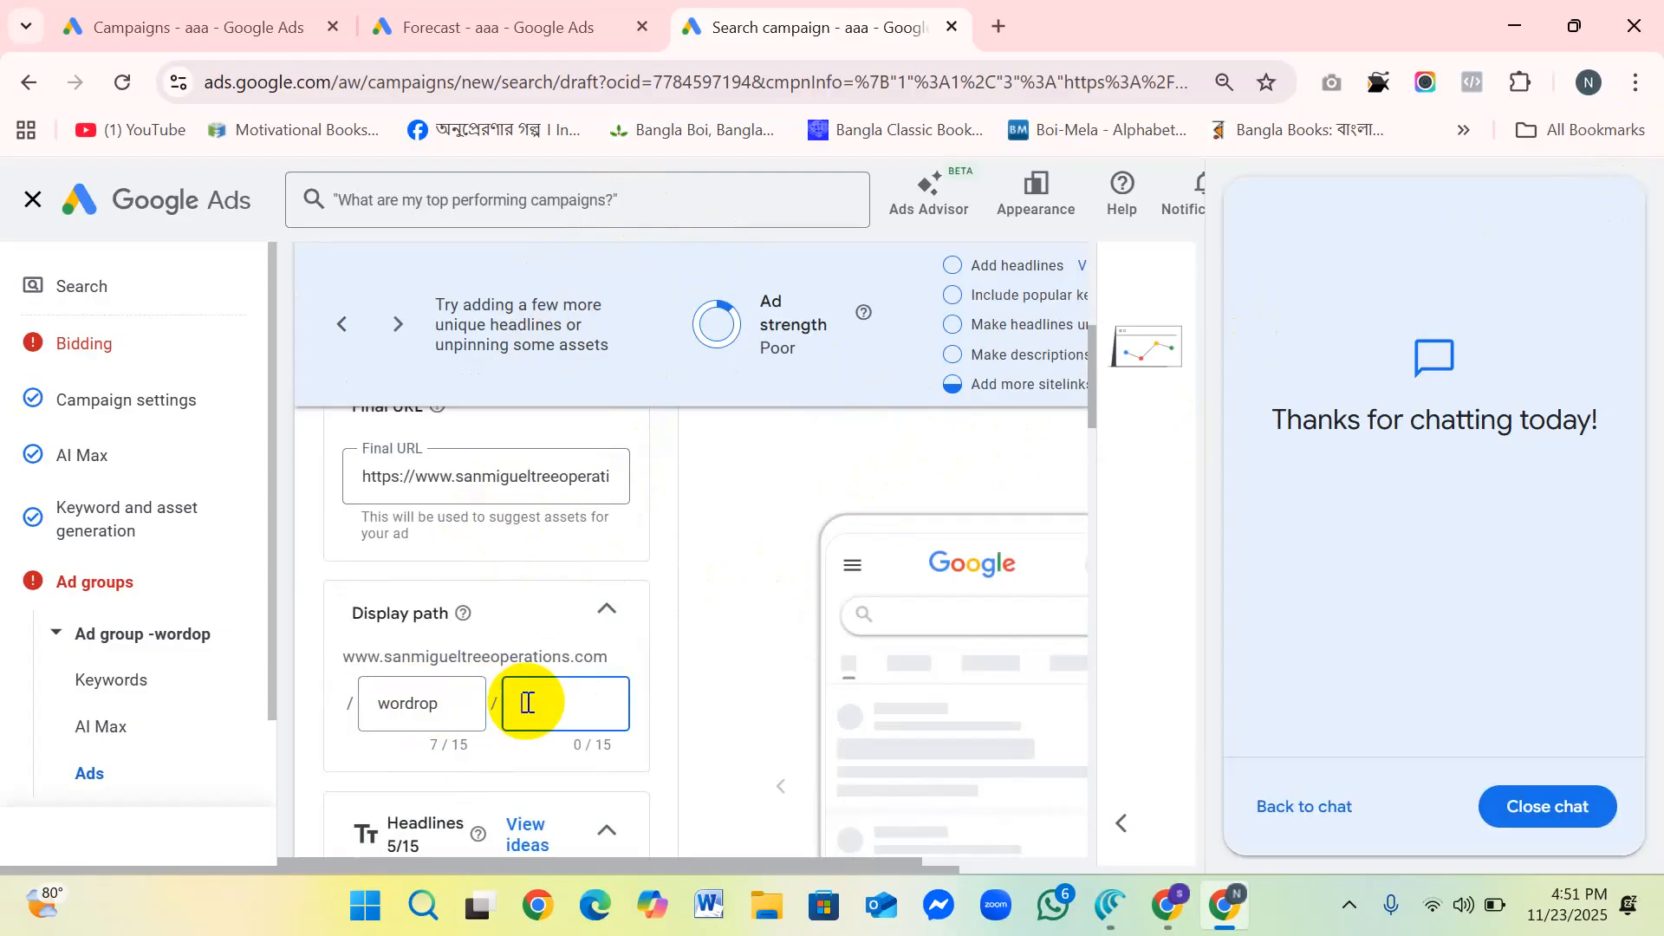
Step: Examine the ad's suggested headlines, from San Miguel Tree Operations to Certified Arborist, together with the display path and the blank headline fields
scroll(512, 736, "down", 5)
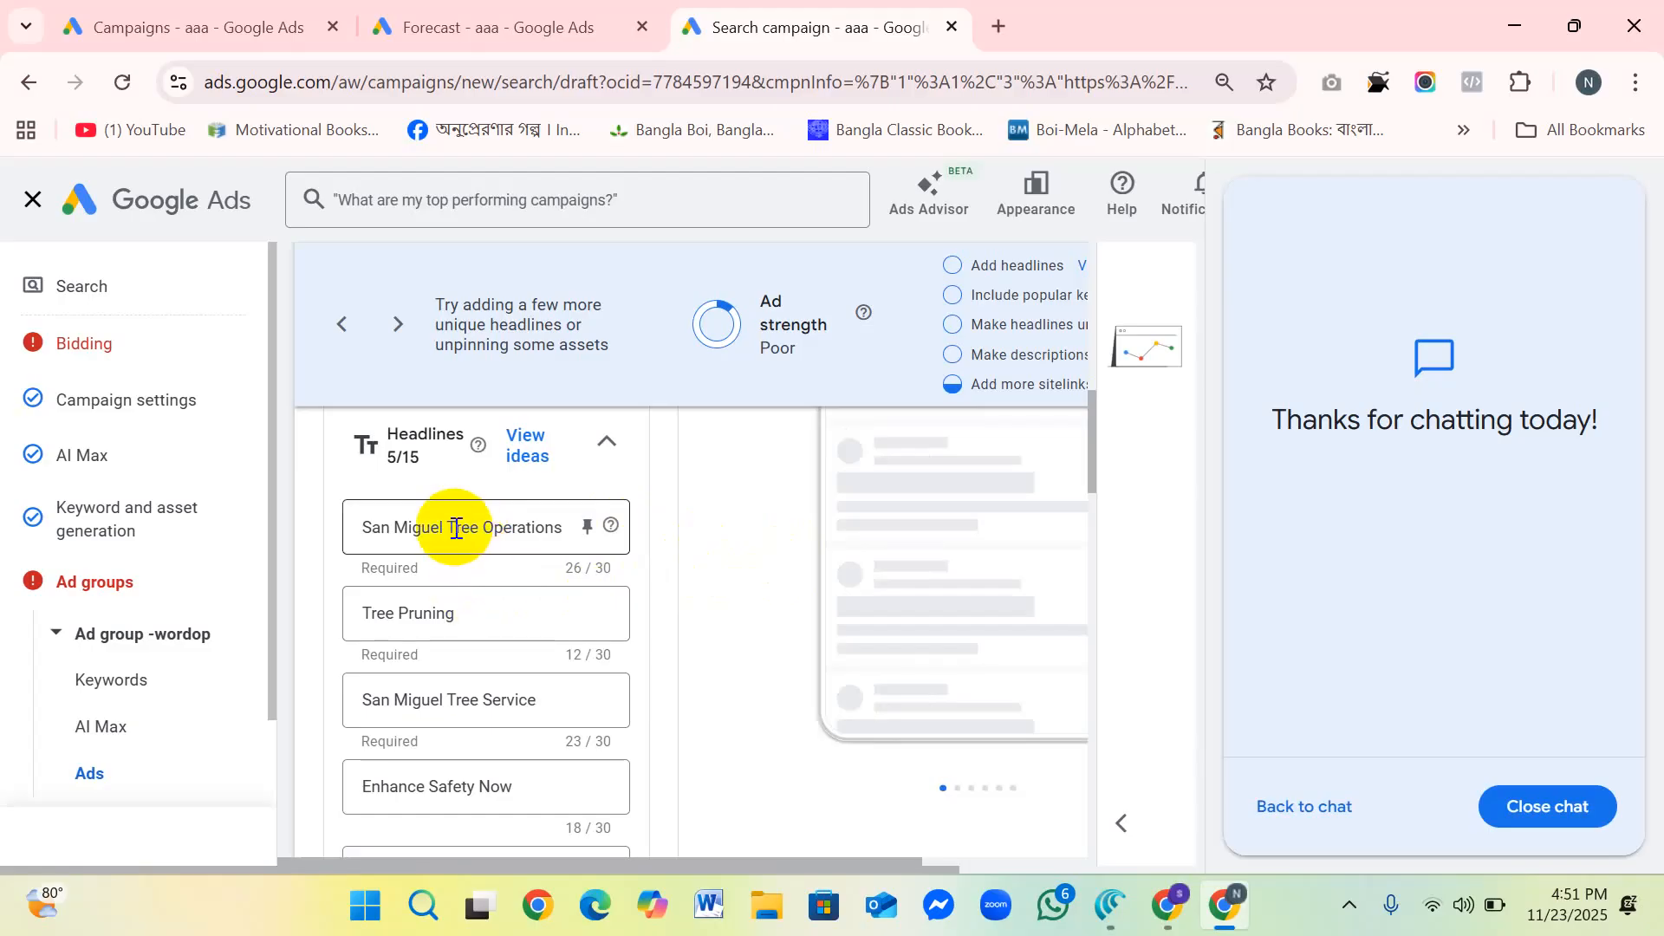
left_click(476, 627)
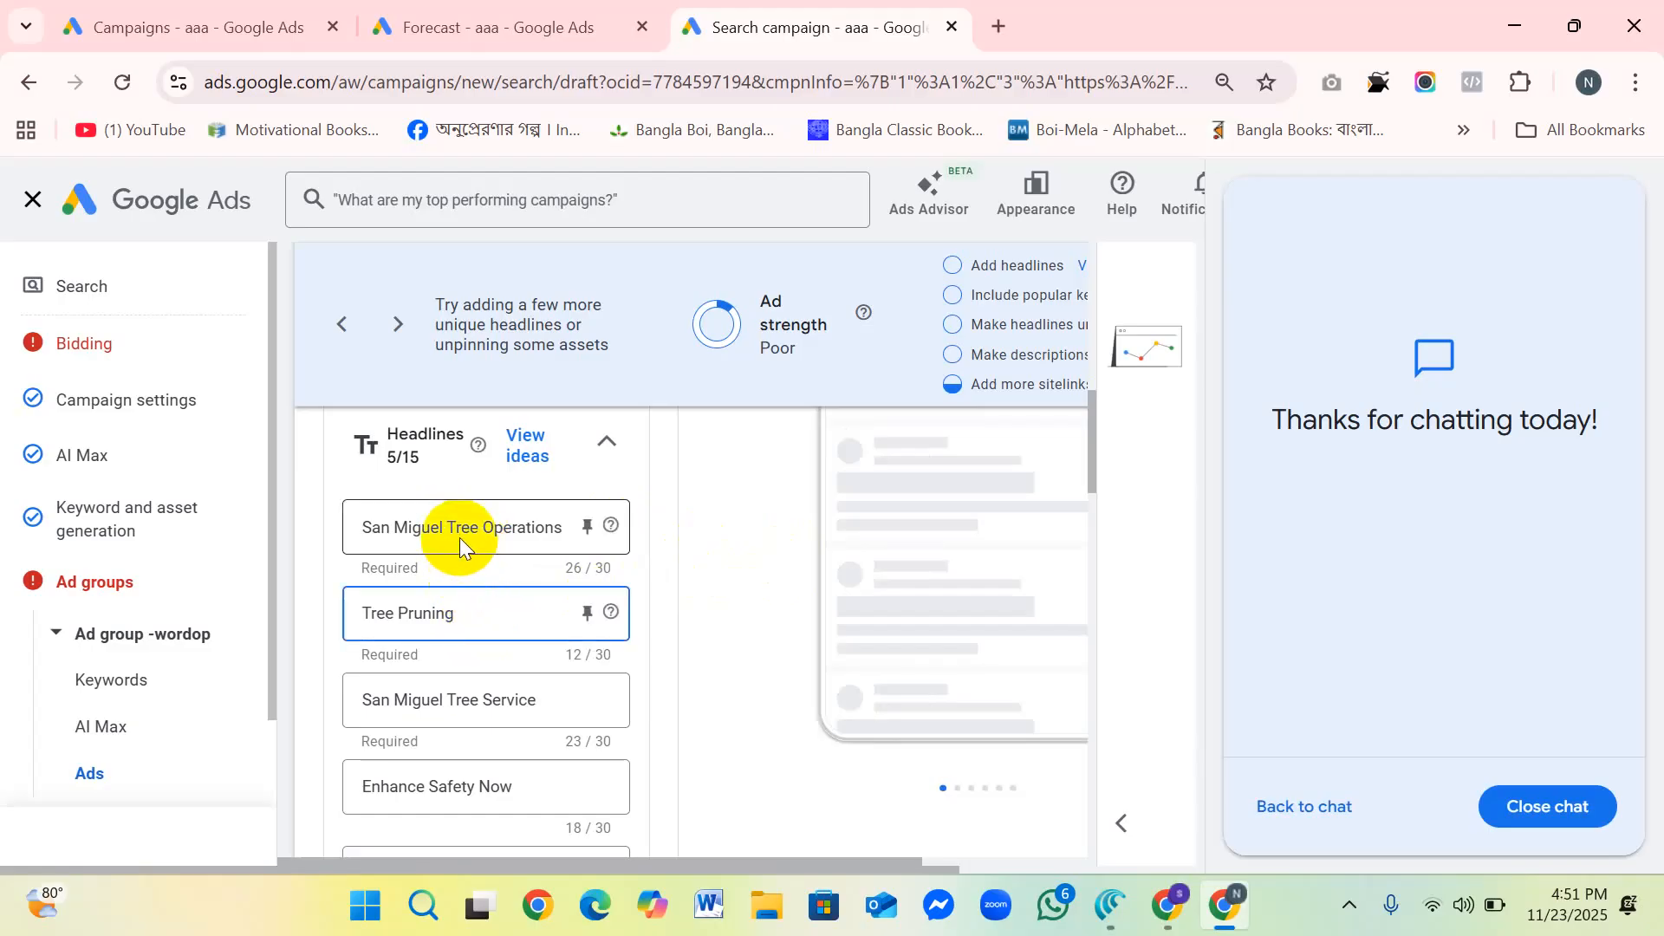
left_click(455, 531)
scroll(494, 621, "down", 1)
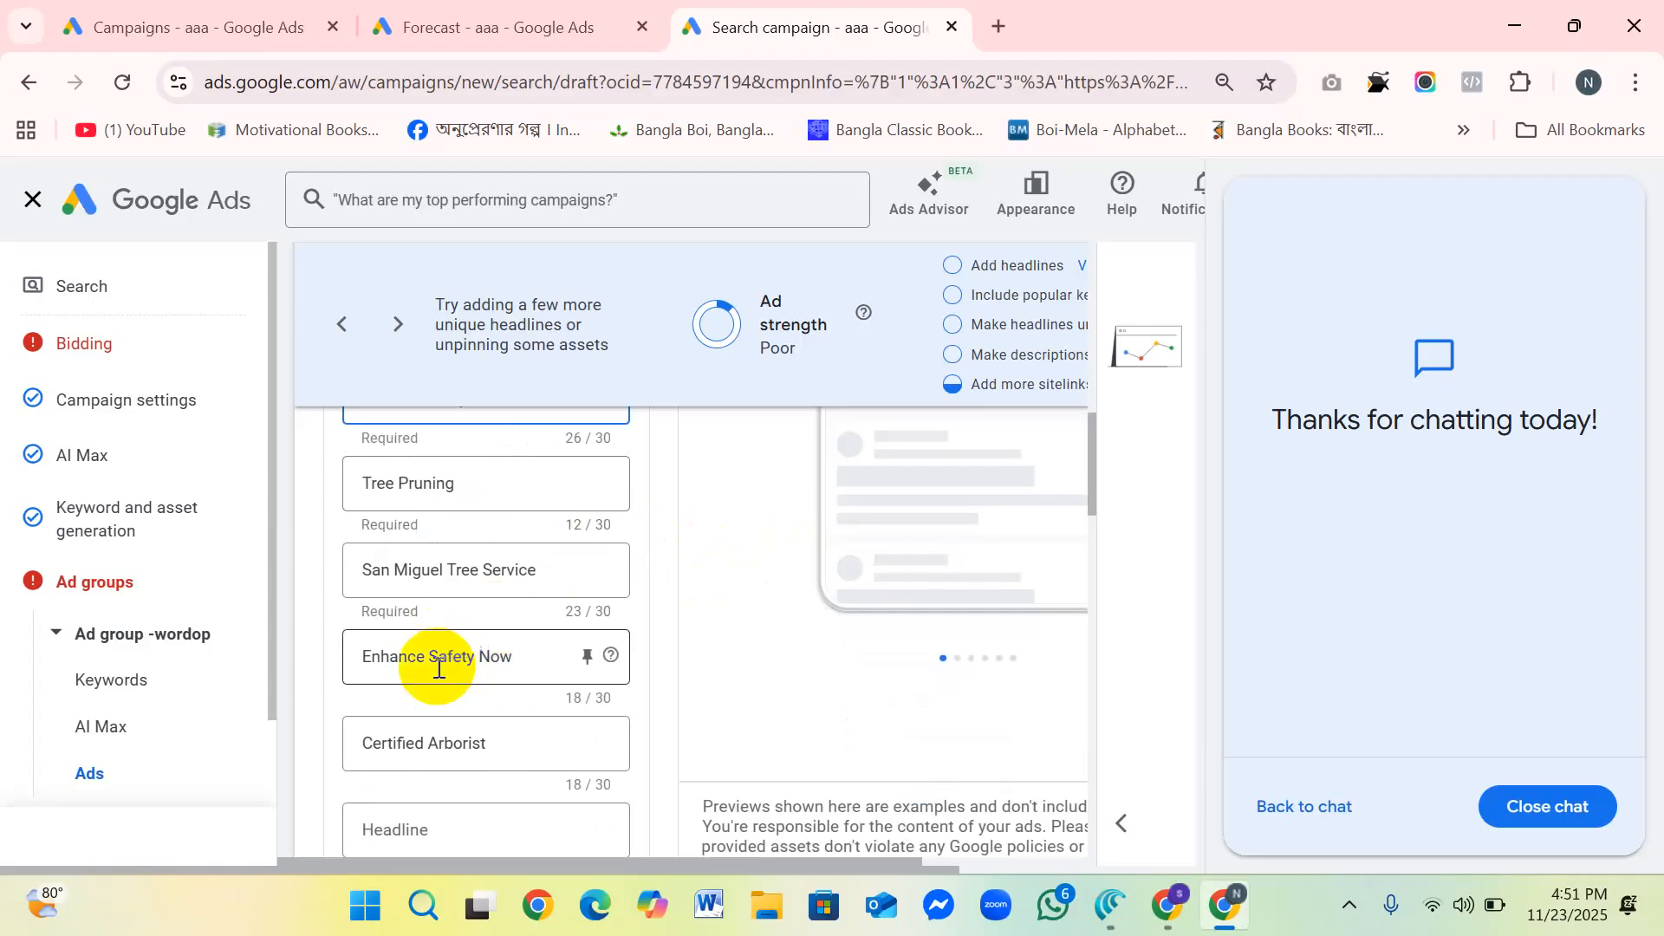
scroll(437, 663, "up", 3)
scroll(446, 650, "up", 4)
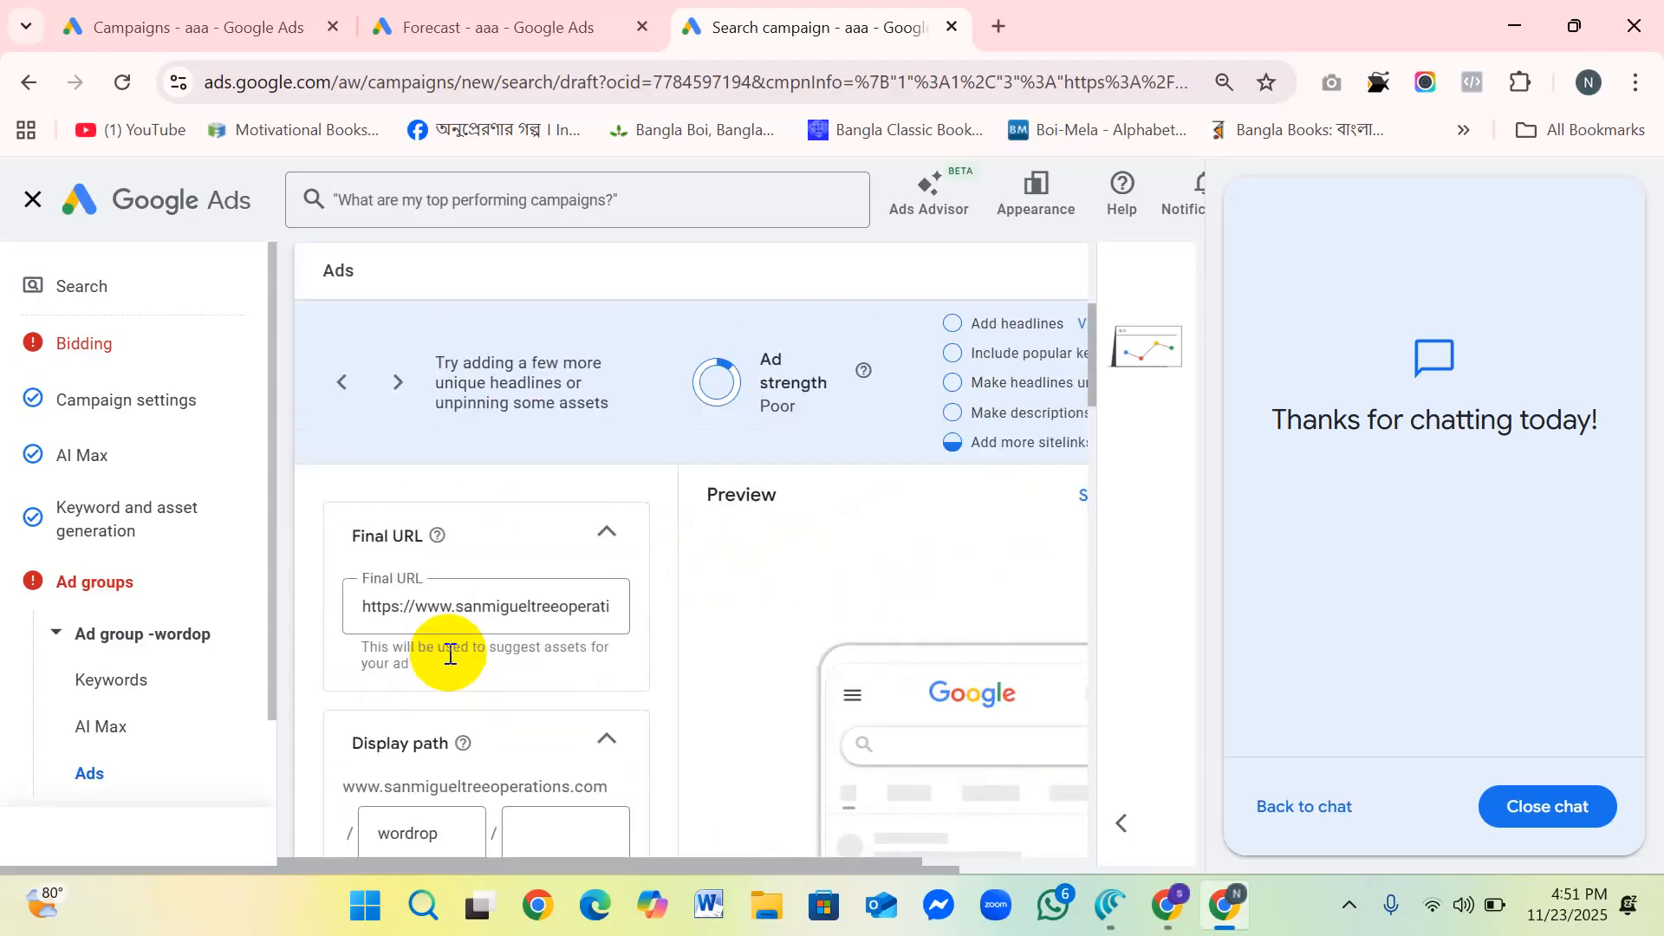
scroll(463, 685, "down", 3)
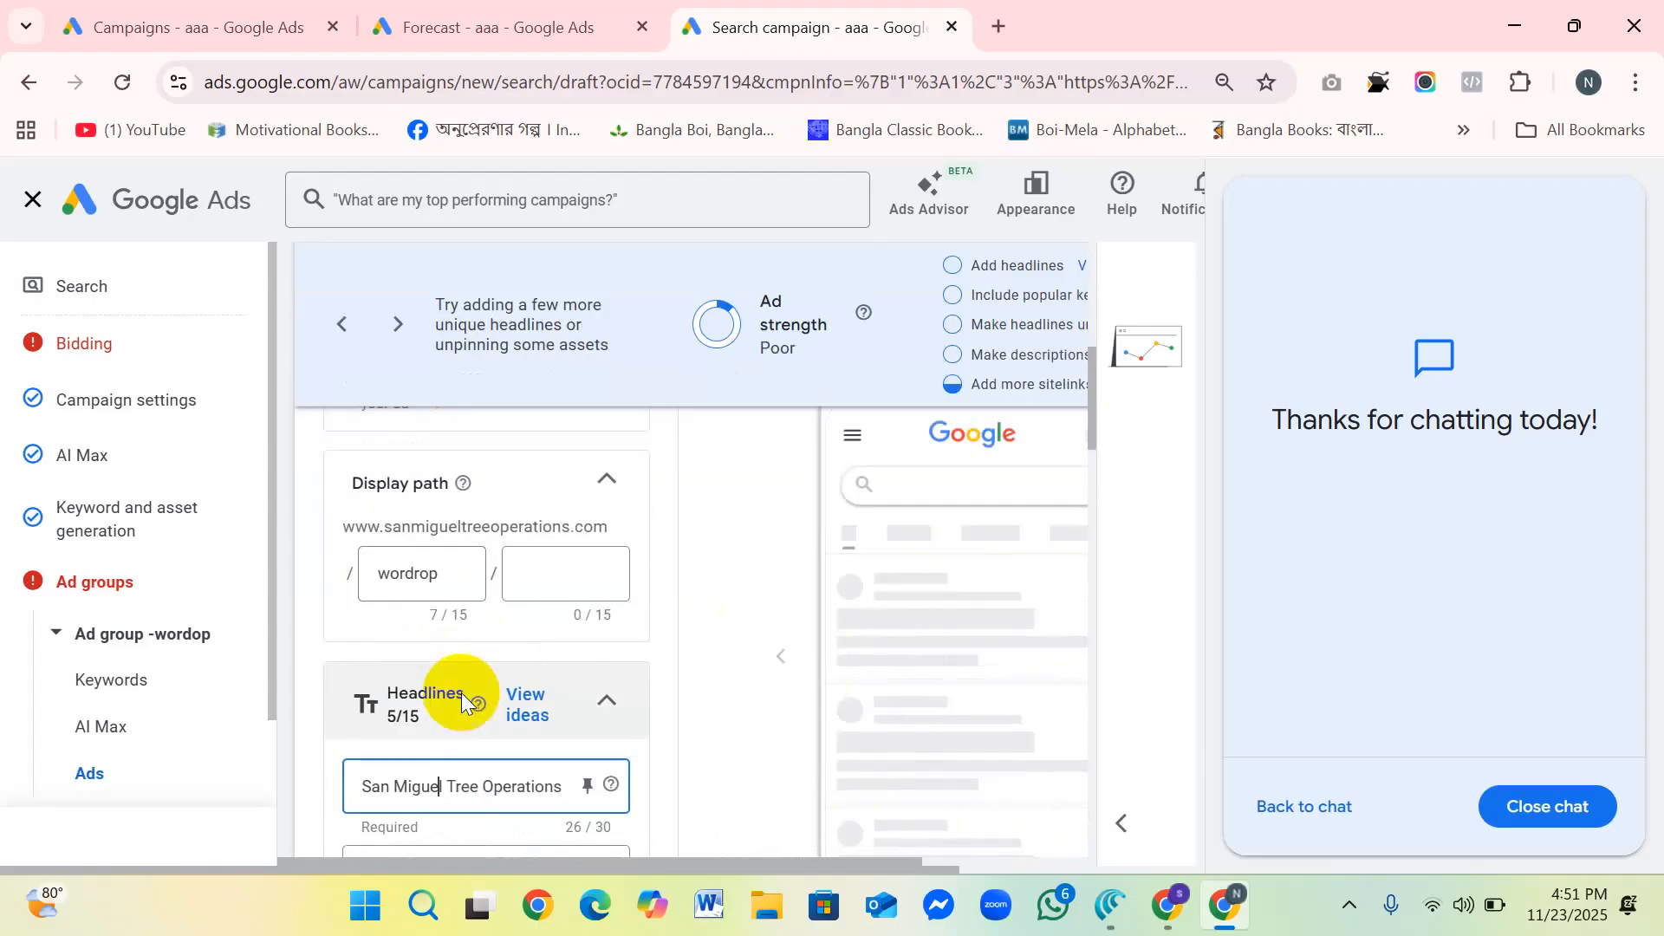
scroll(452, 599, "down", 3)
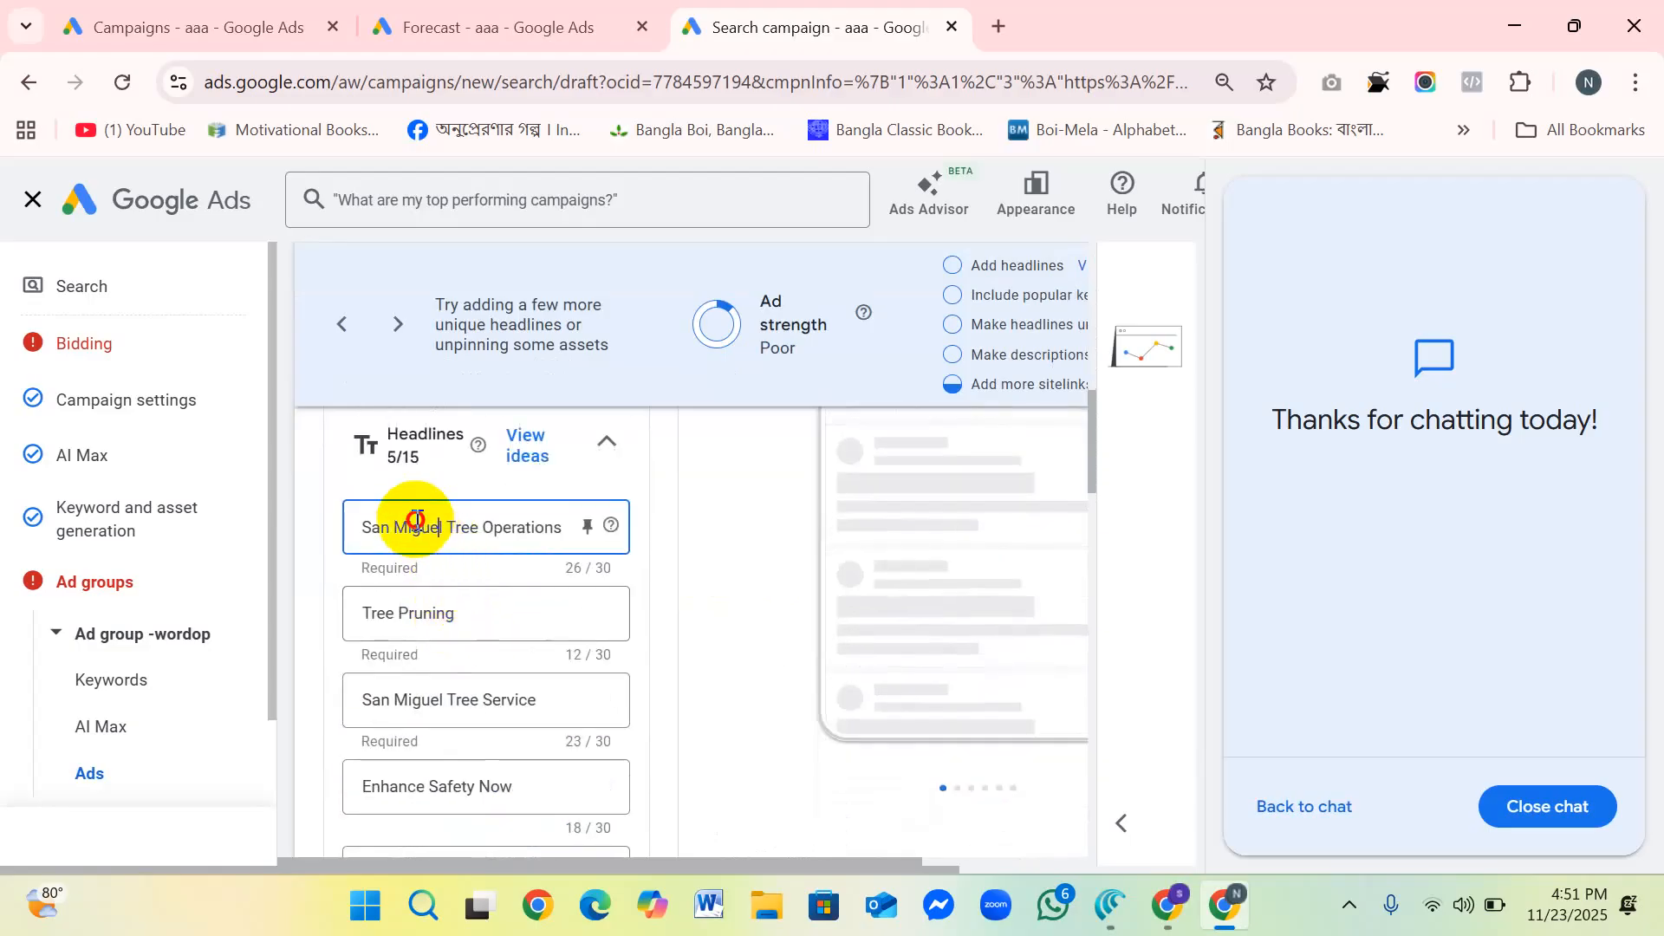
left_click(502, 526)
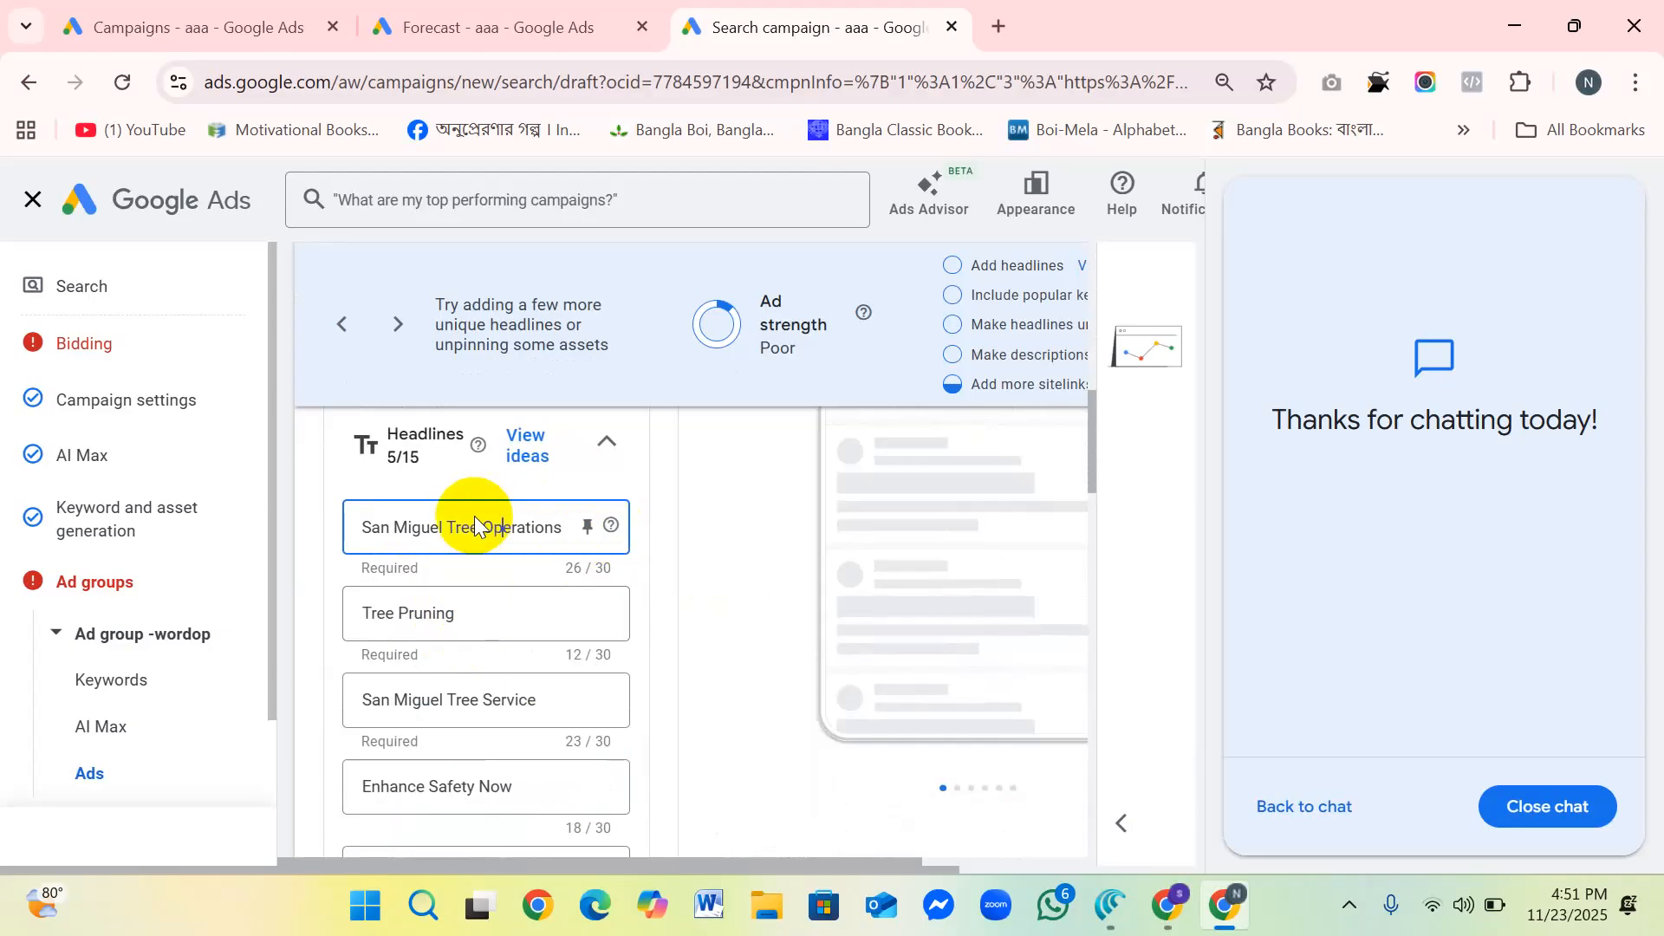
scroll(481, 636, "down", 3)
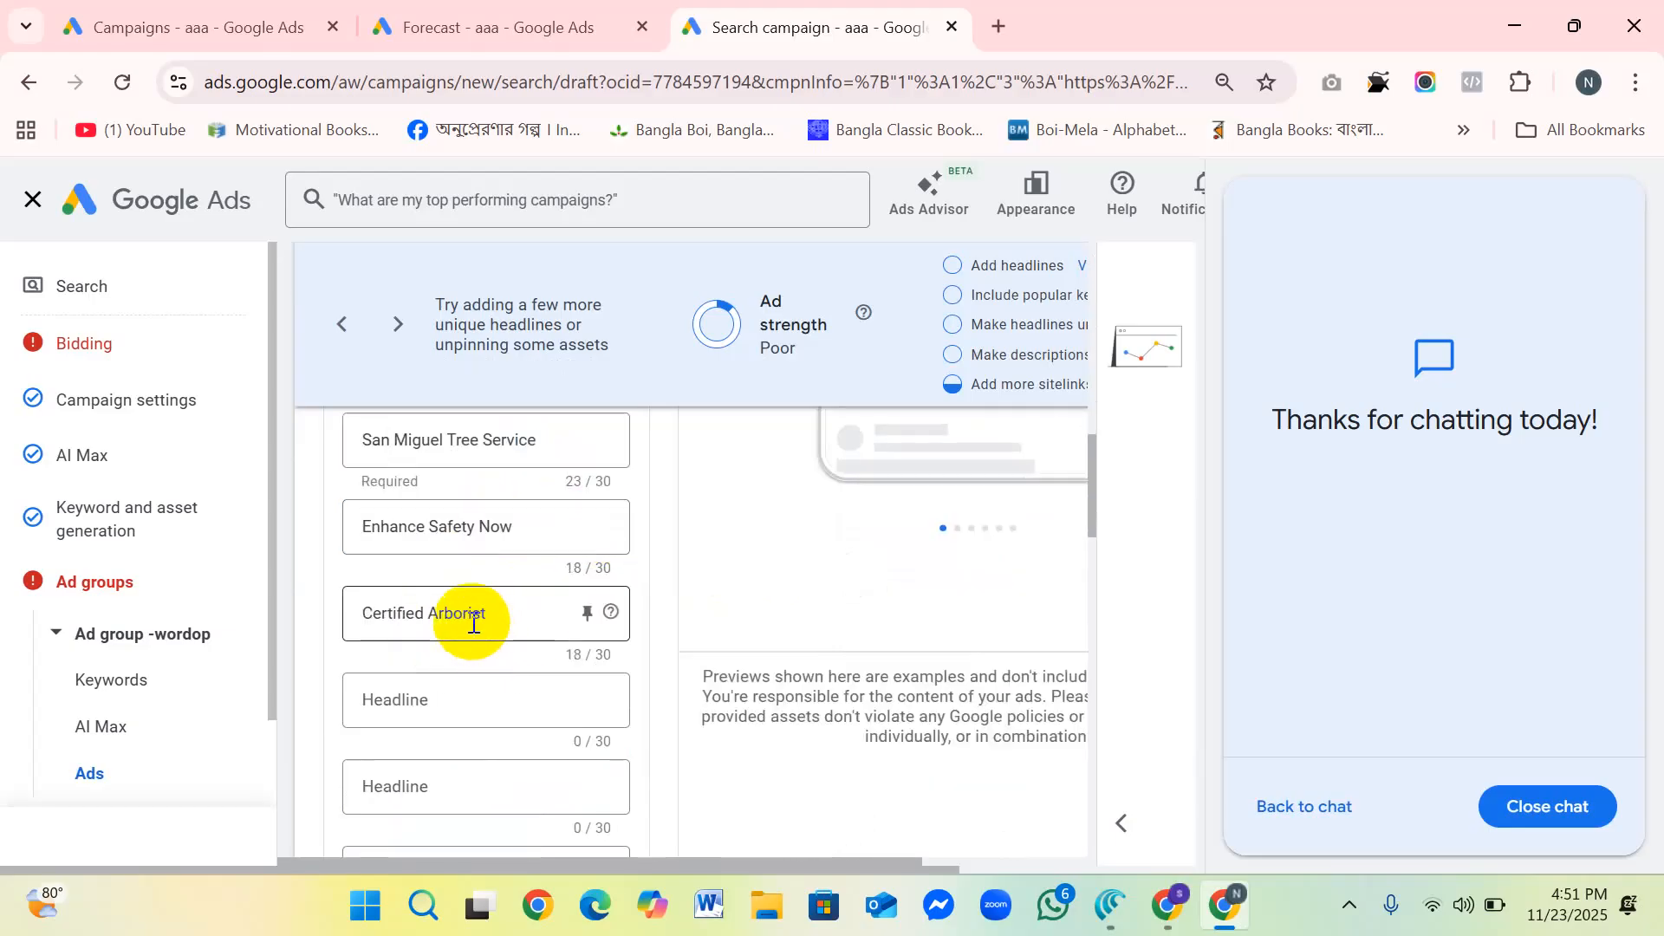
scroll(472, 620, "down", 5)
scroll(461, 646, "down", 2)
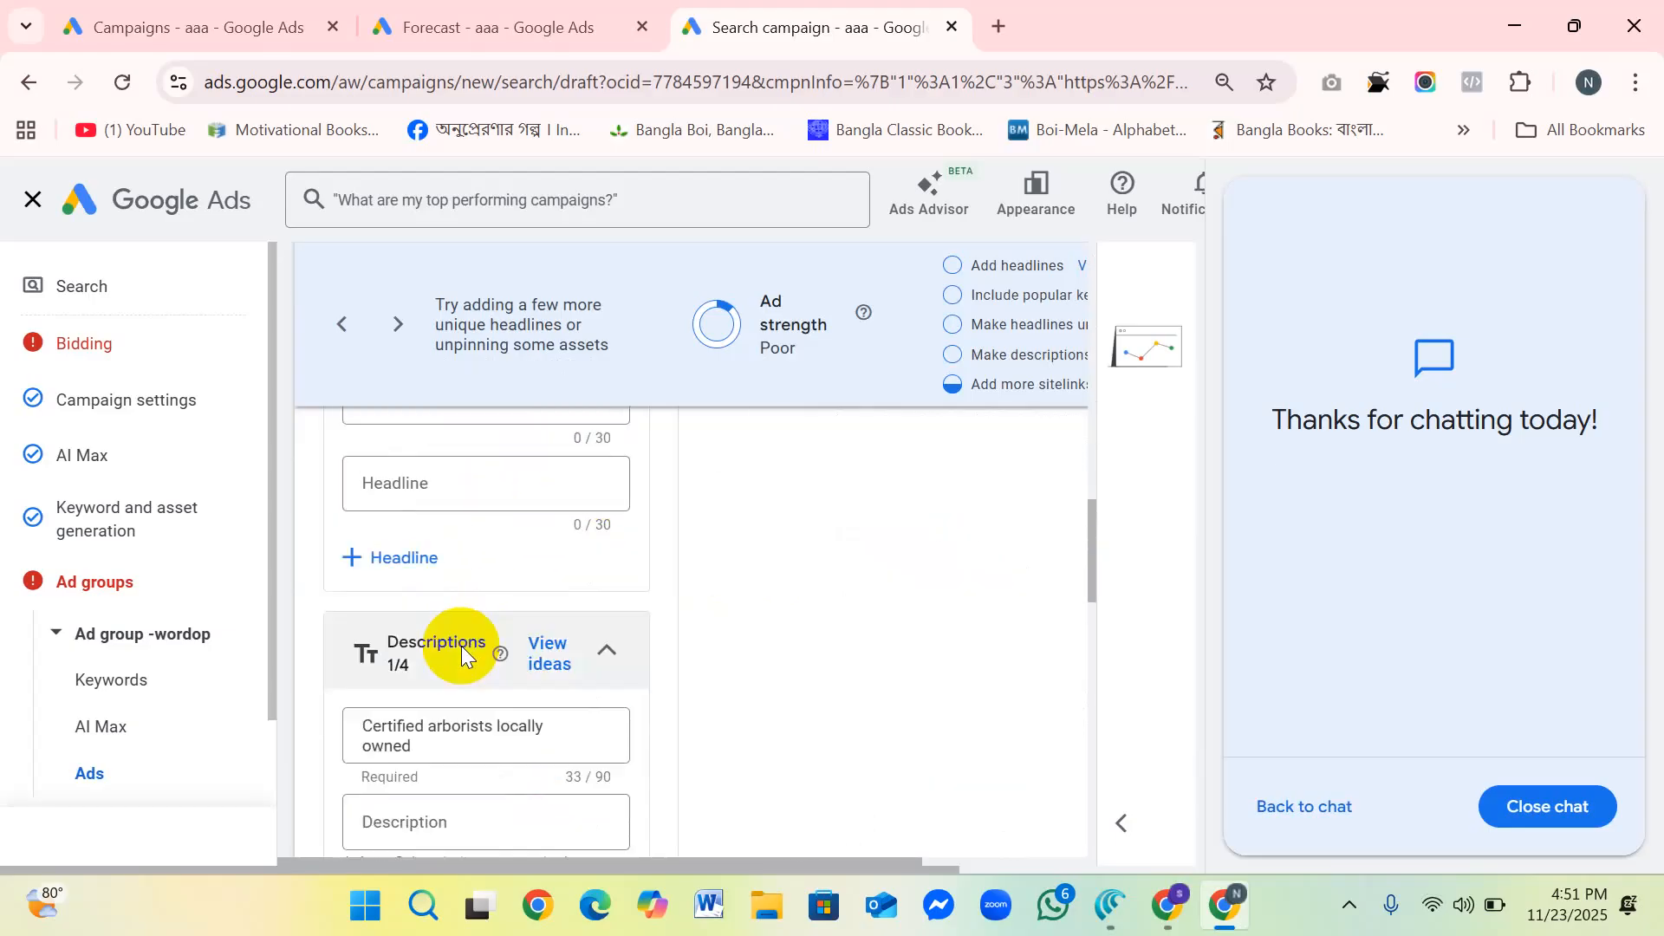
Step: Add another blank headline field to the ad and recheck the headline list
left_click(358, 557)
scroll(527, 592, "up", 2)
scroll(527, 593, "down", 1)
scroll(527, 593, "up", 6)
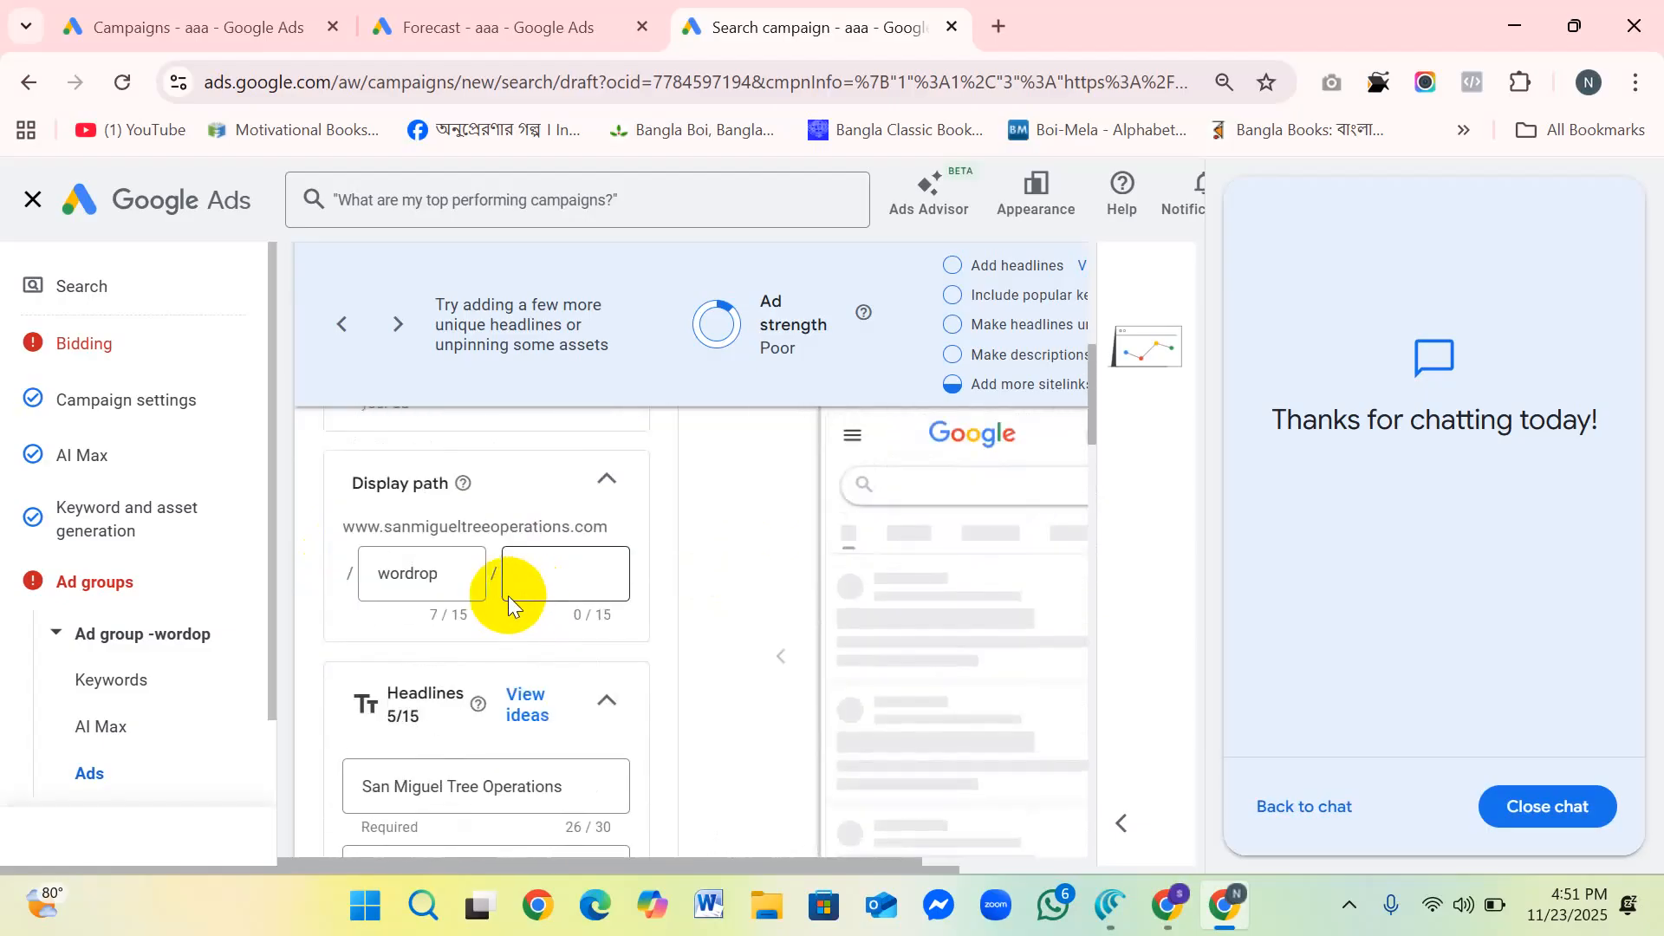
scroll(508, 596, "up", 3)
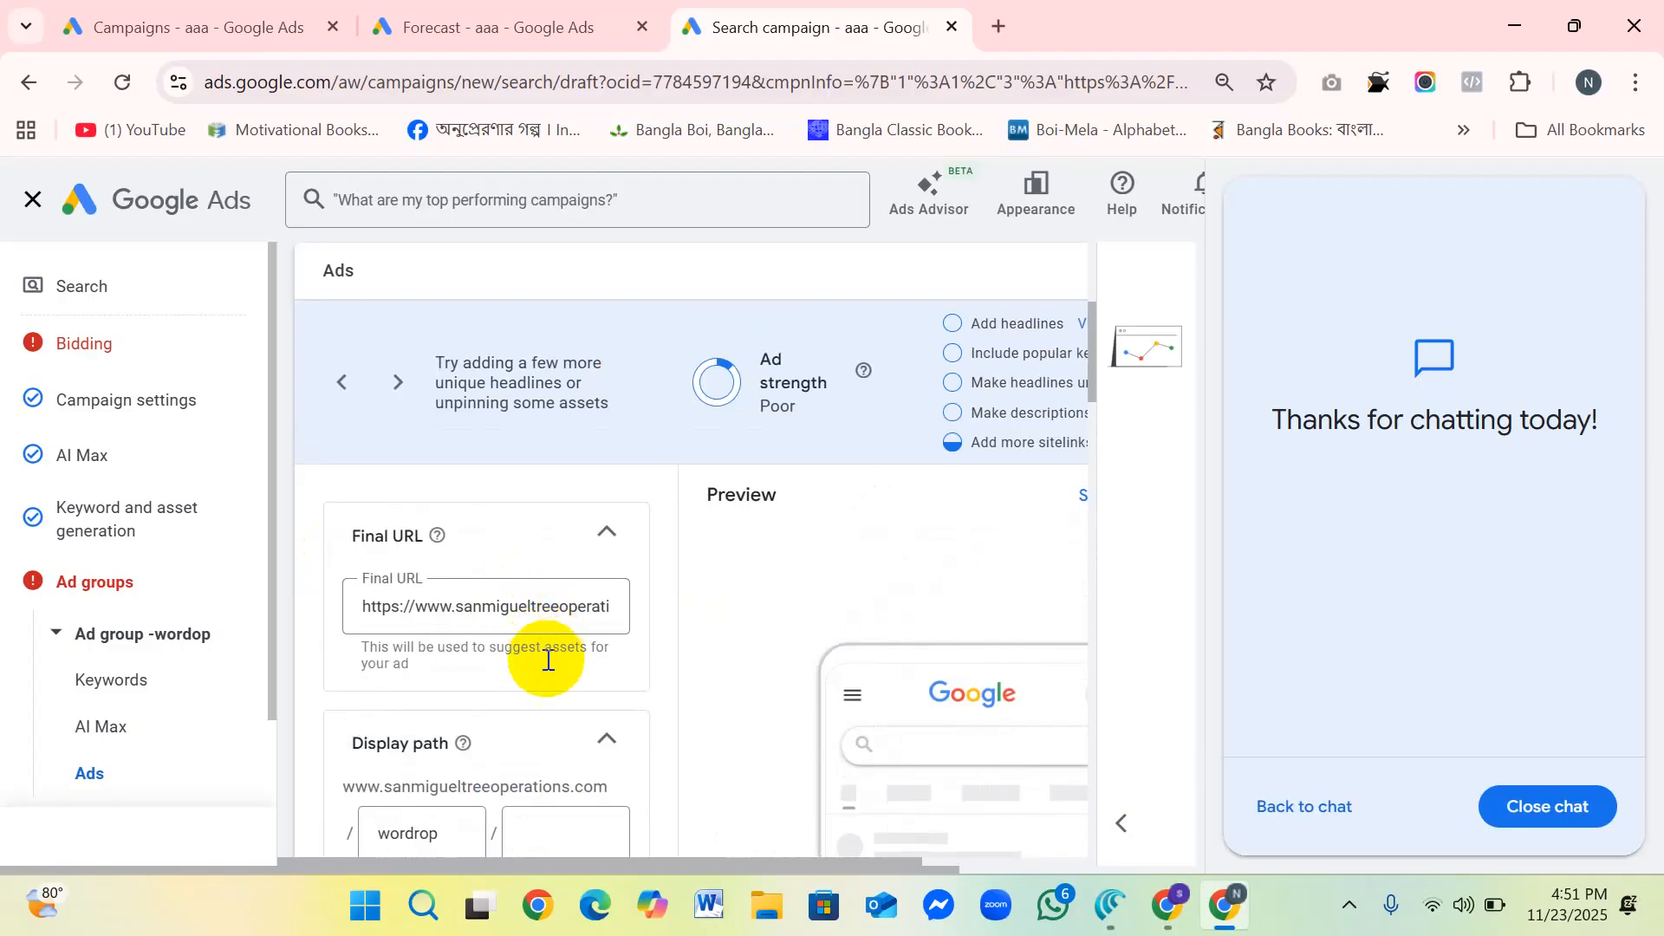
scroll(546, 646, "down", 5)
scroll(544, 658, "down", 10)
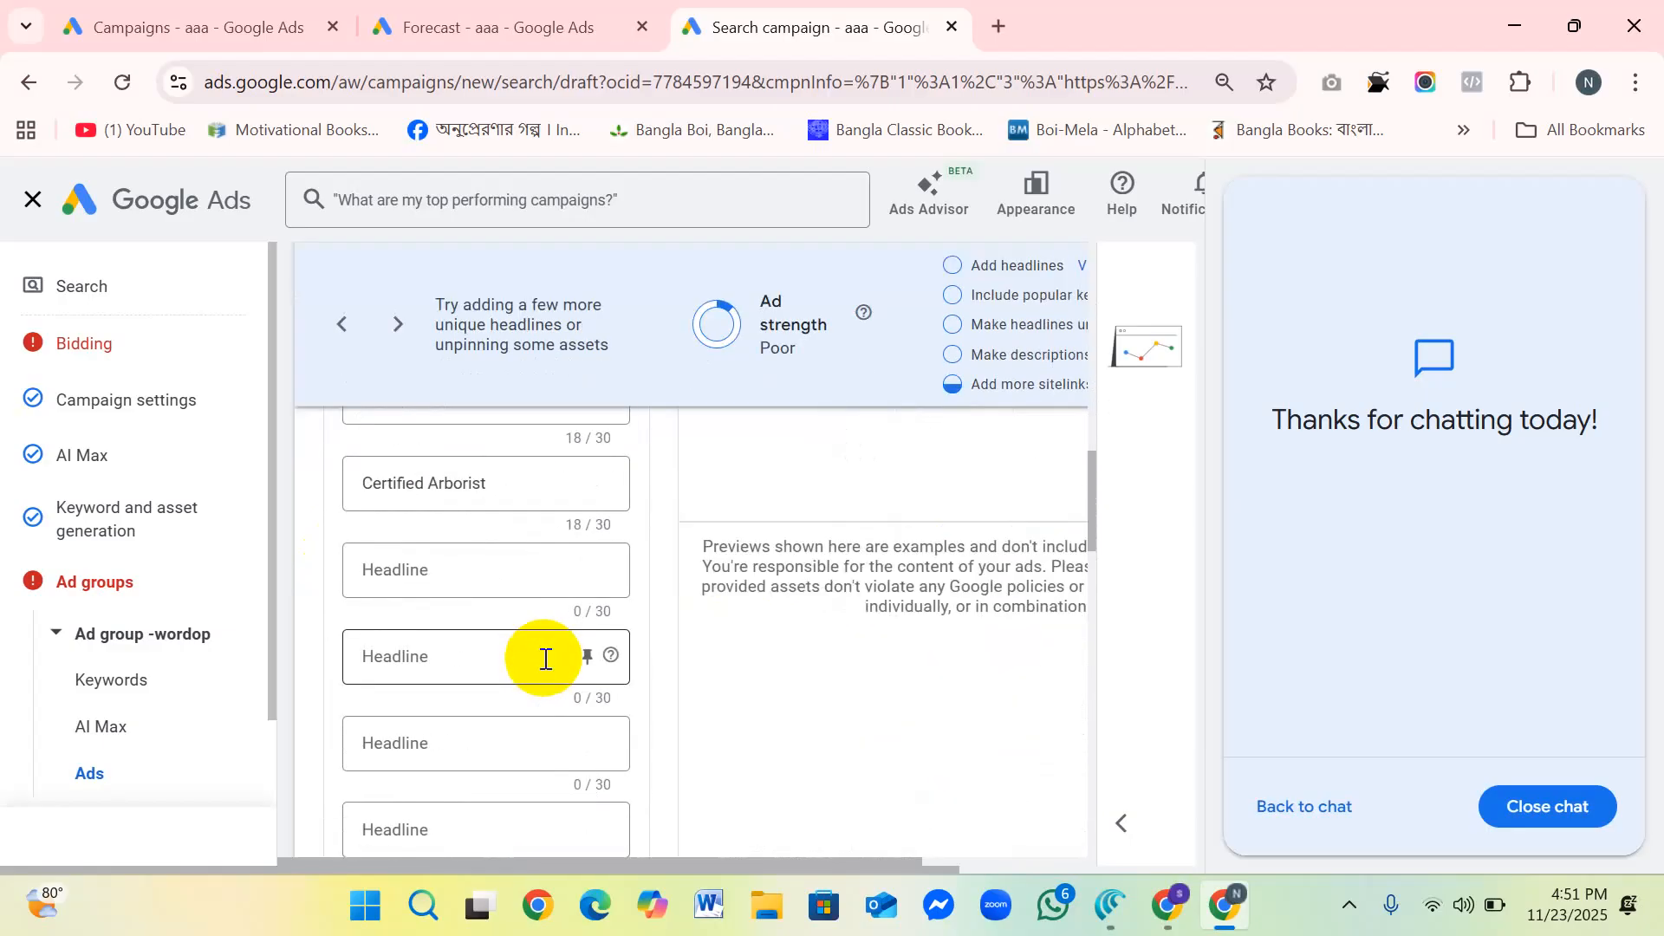
scroll(427, 637, "up", 3)
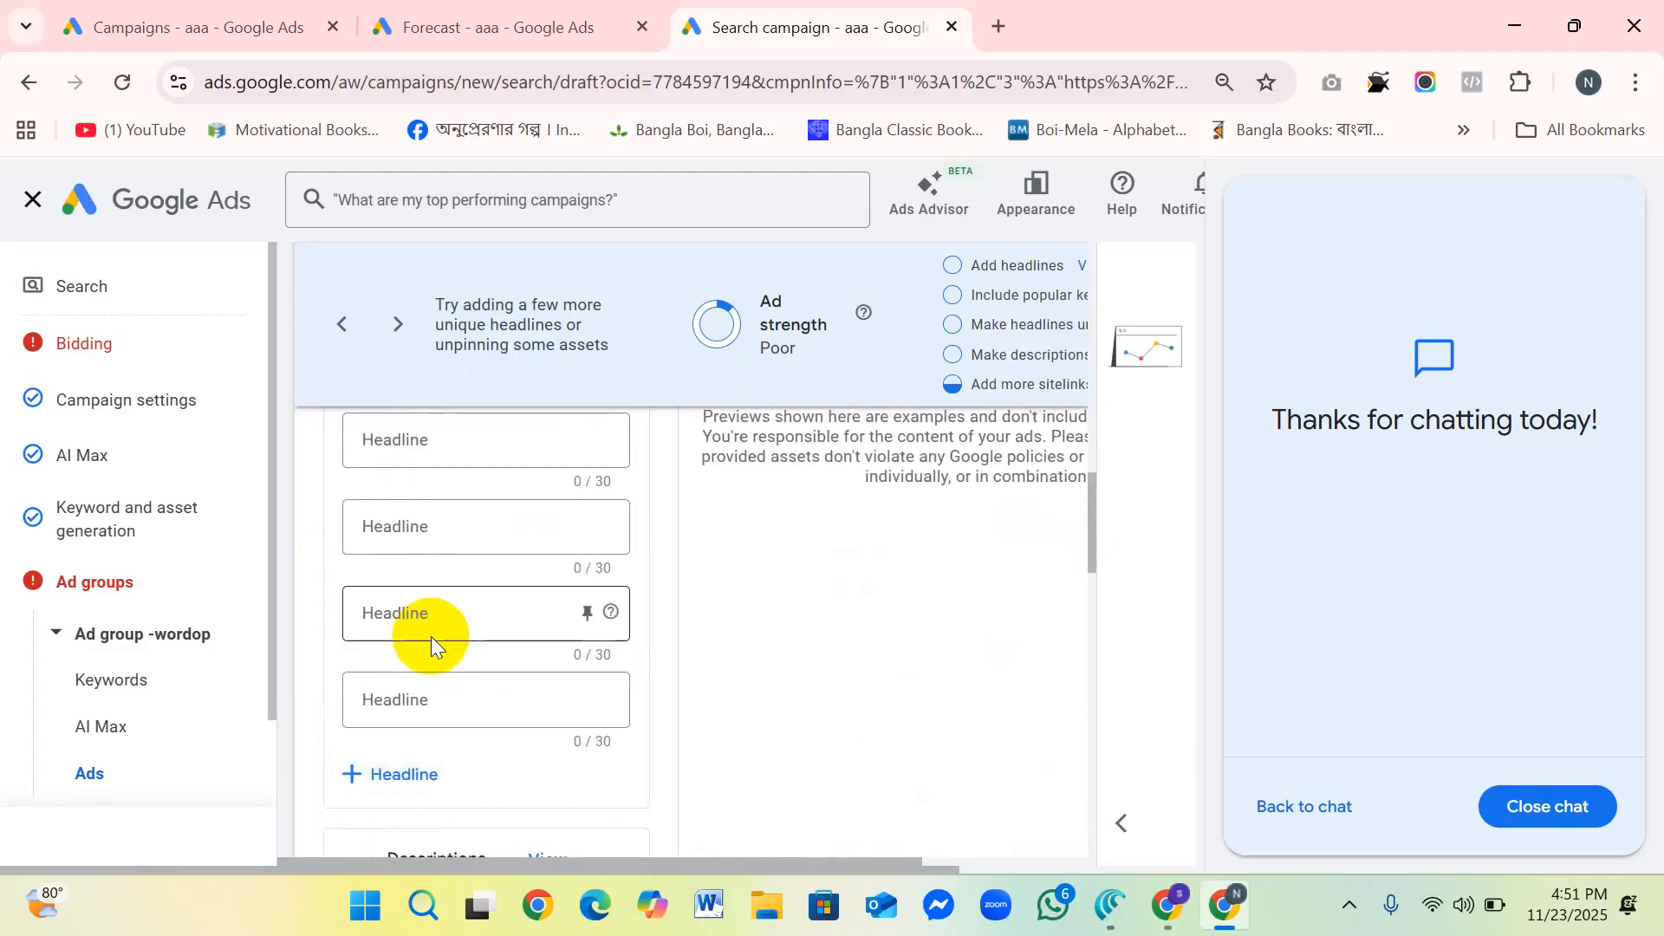
Step: Review the ad's descriptions, collapse that section and examine the About Us, Contact Us and Services Offered sitelinks
scroll(462, 702, "down", 3)
scroll(520, 658, "up", 2)
scroll(602, 613, "down", 3)
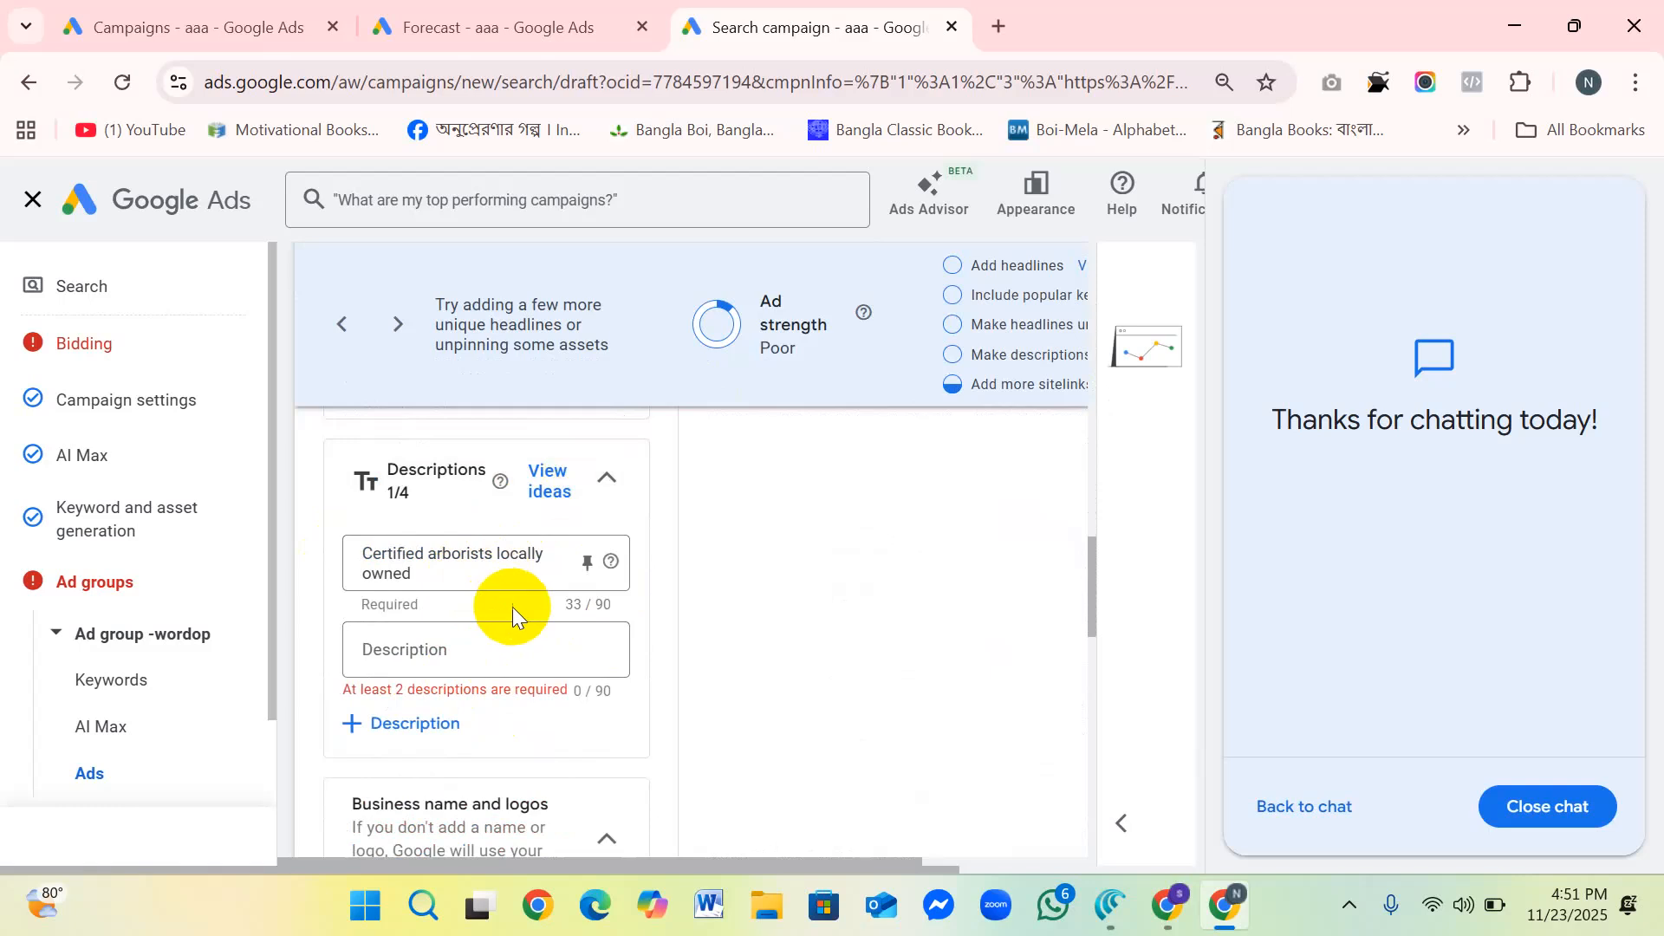
double_click(414, 495)
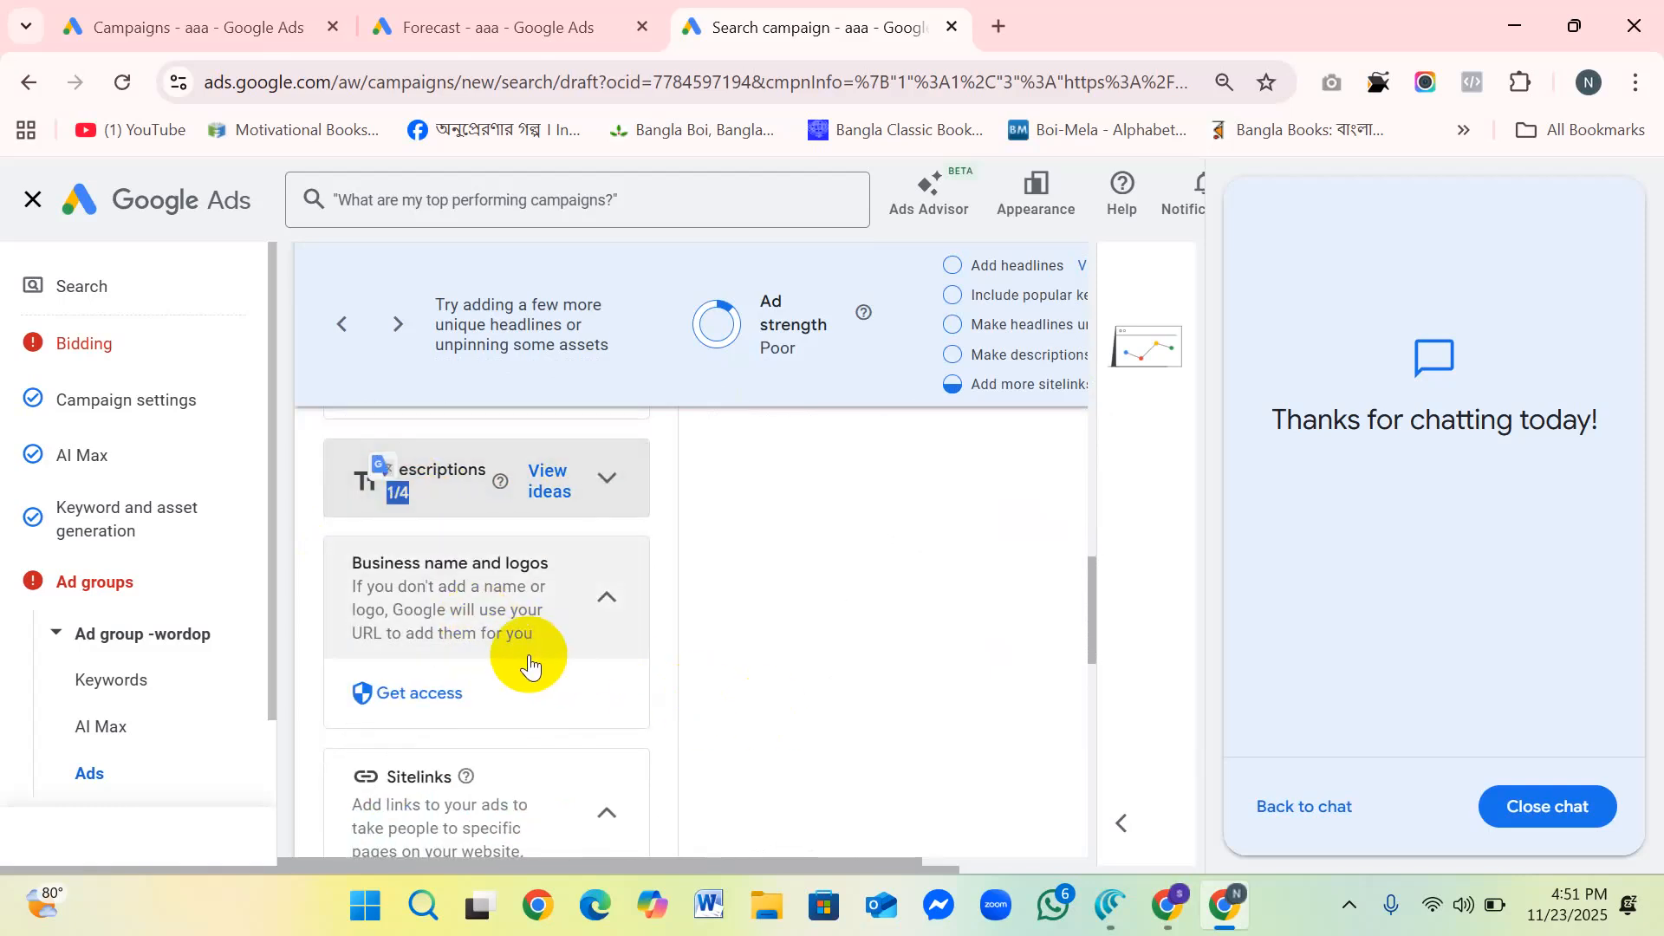
scroll(528, 657, "down", 3)
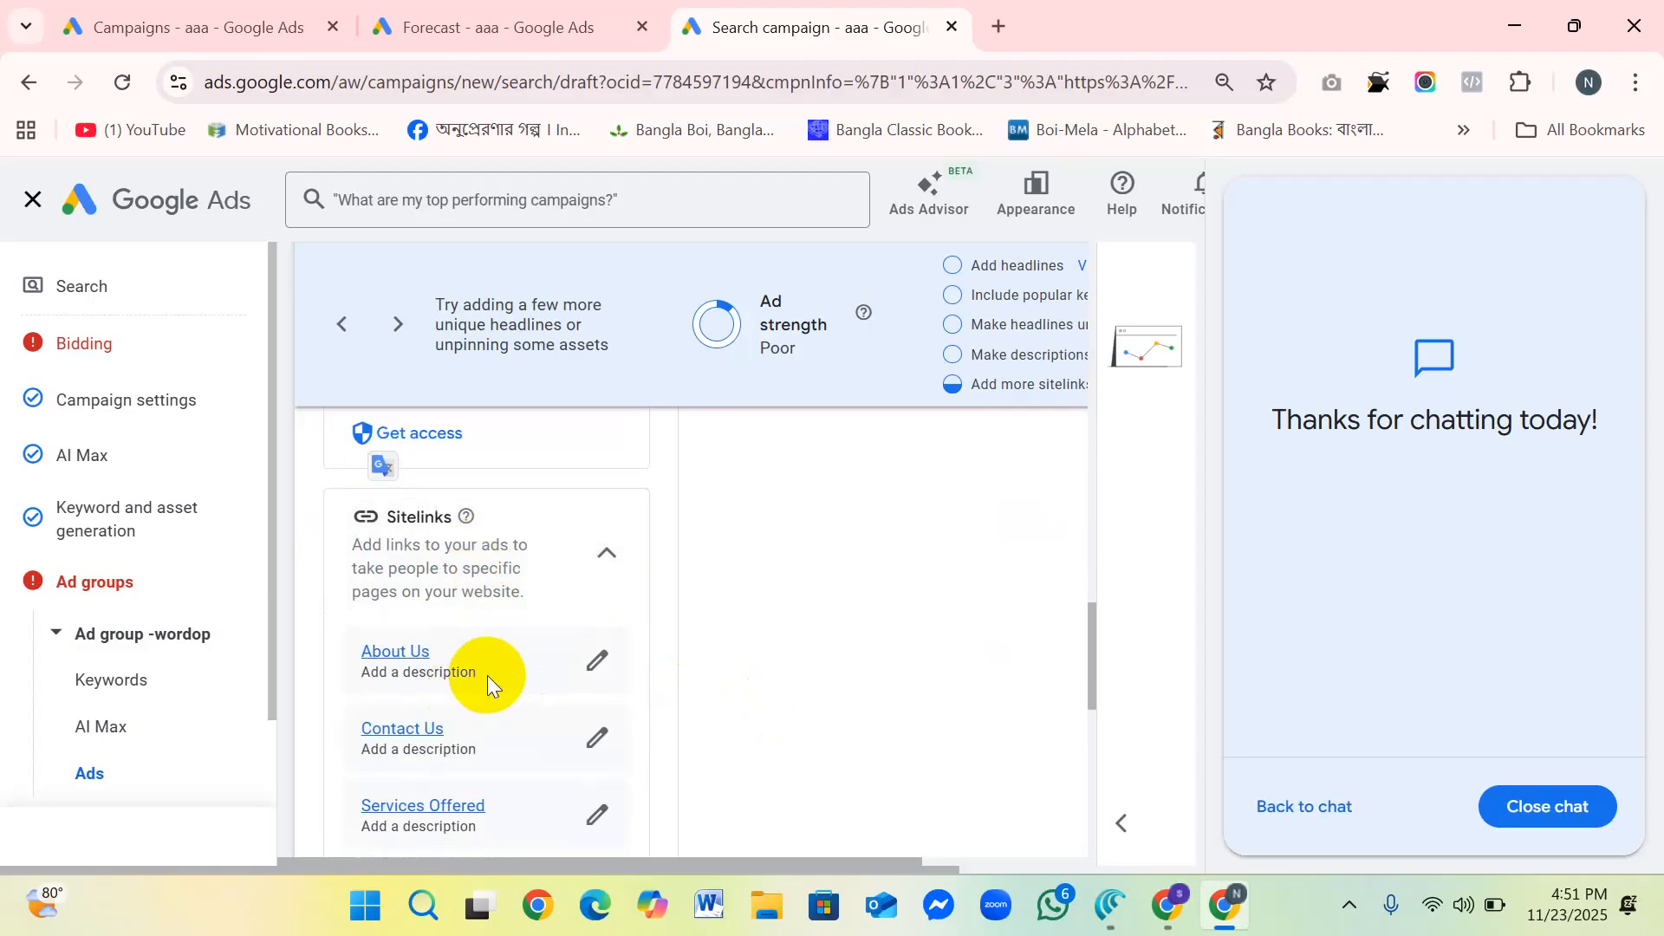
scroll(487, 674, "down", 2)
scroll(491, 728, "up", 2)
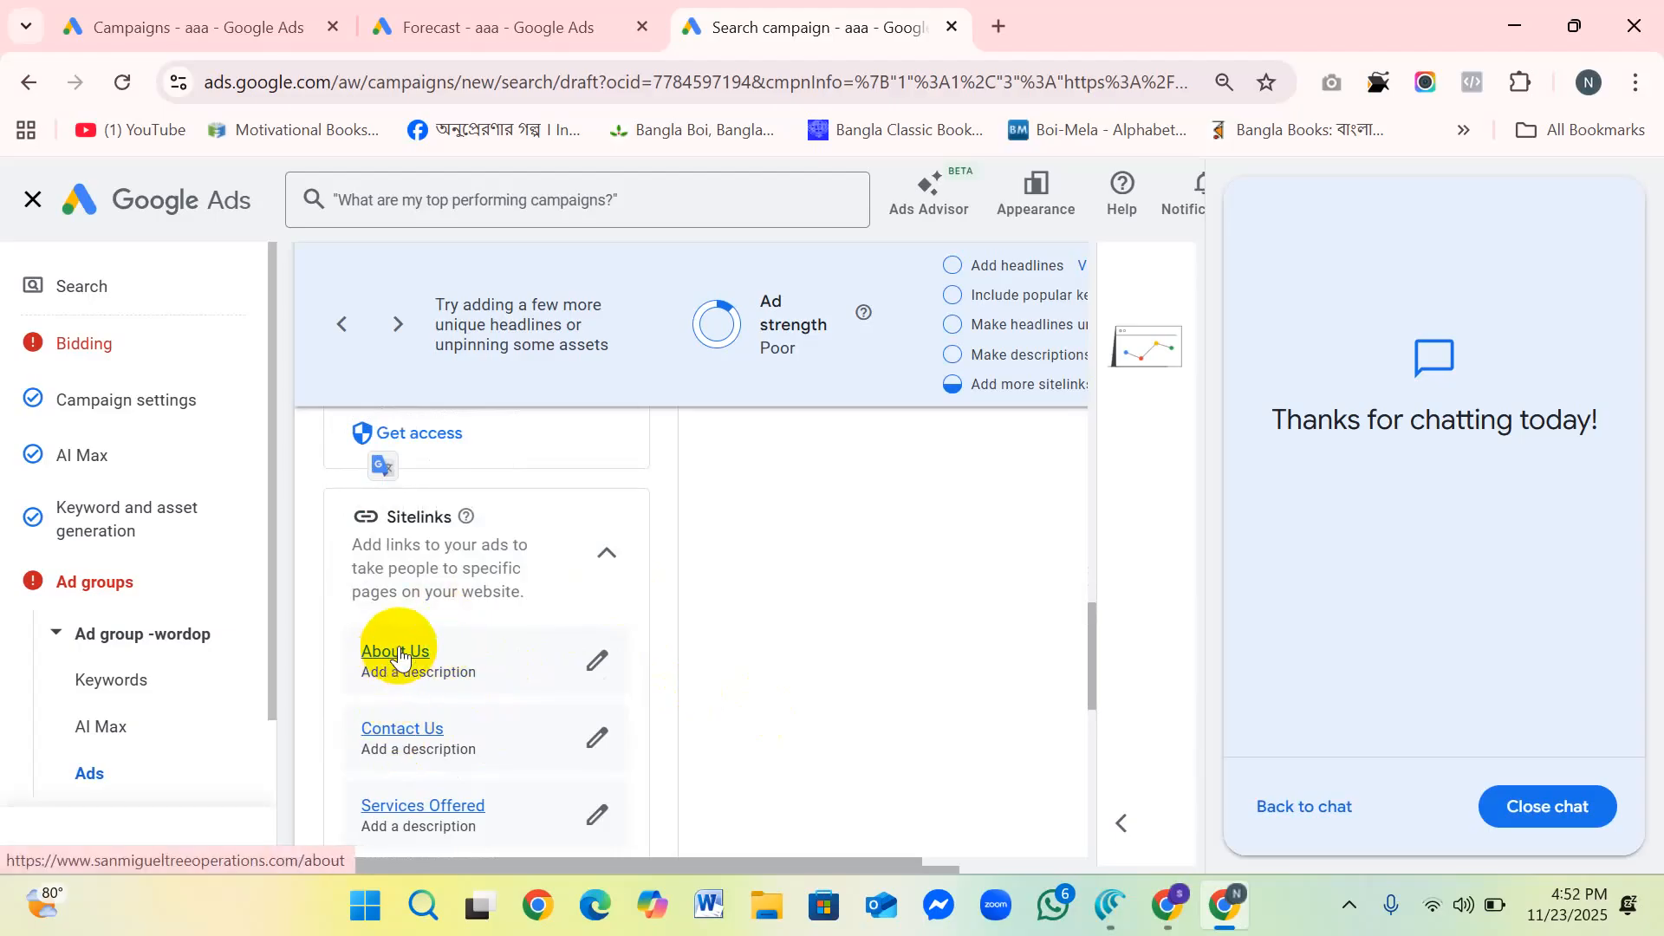
Step: Open the About Us sitelink for editing and examine its sitelink text, two description lines and final URL
left_click(597, 660)
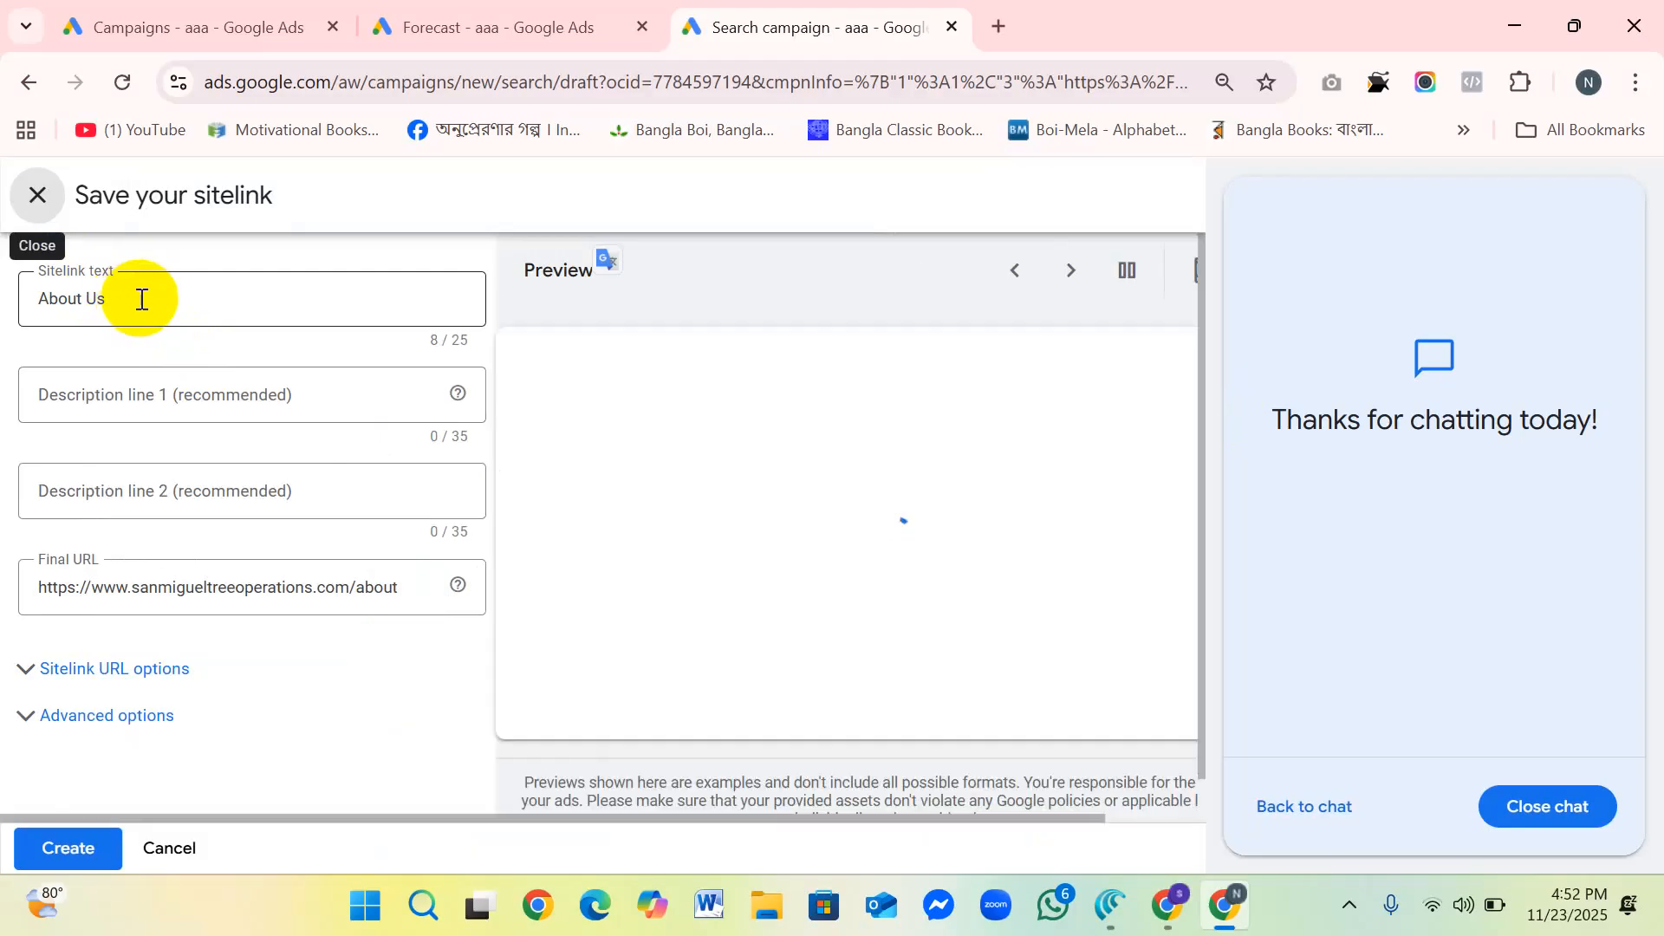
left_click_drag(139, 301, 0, 299)
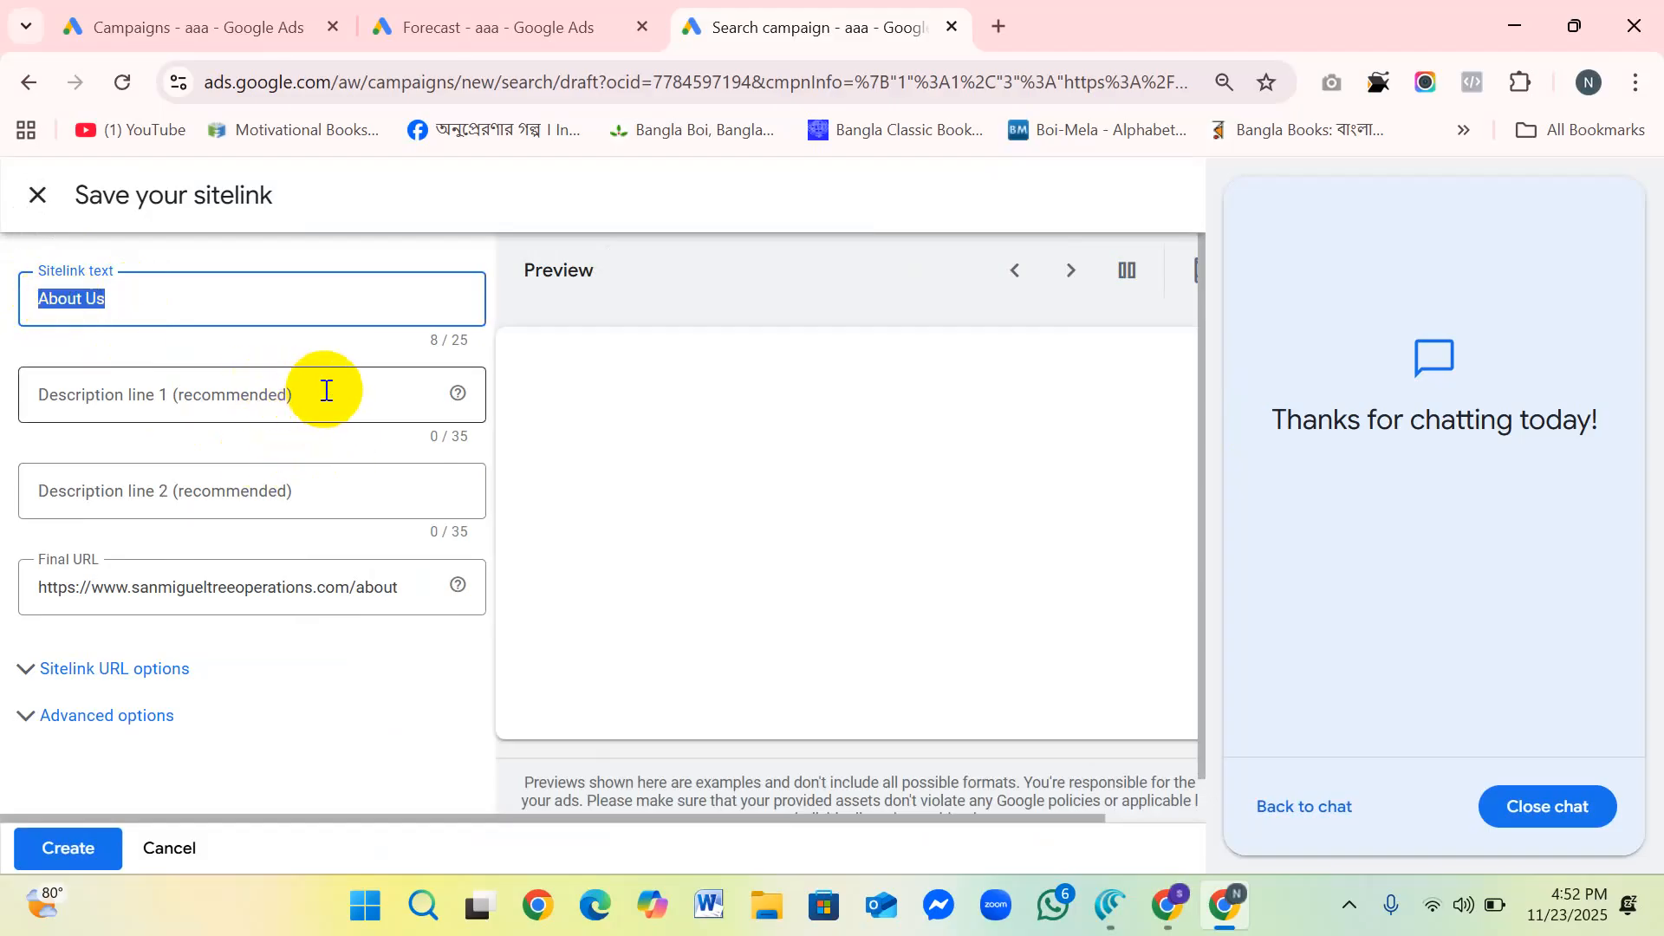
left_click(218, 403)
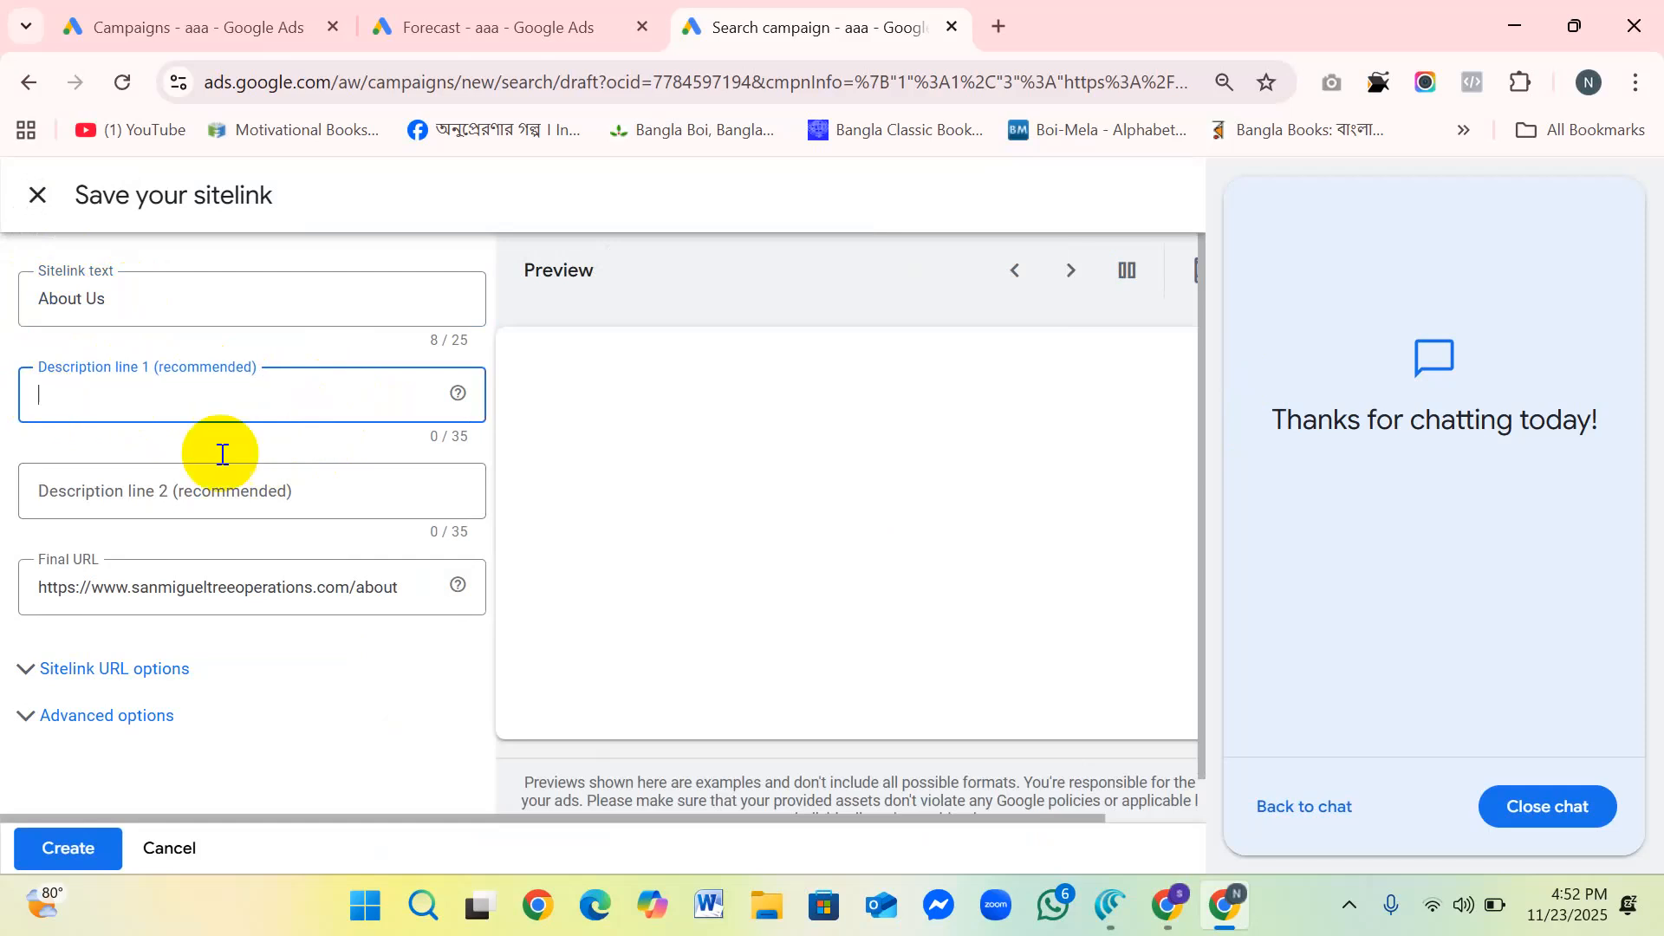
left_click(319, 491)
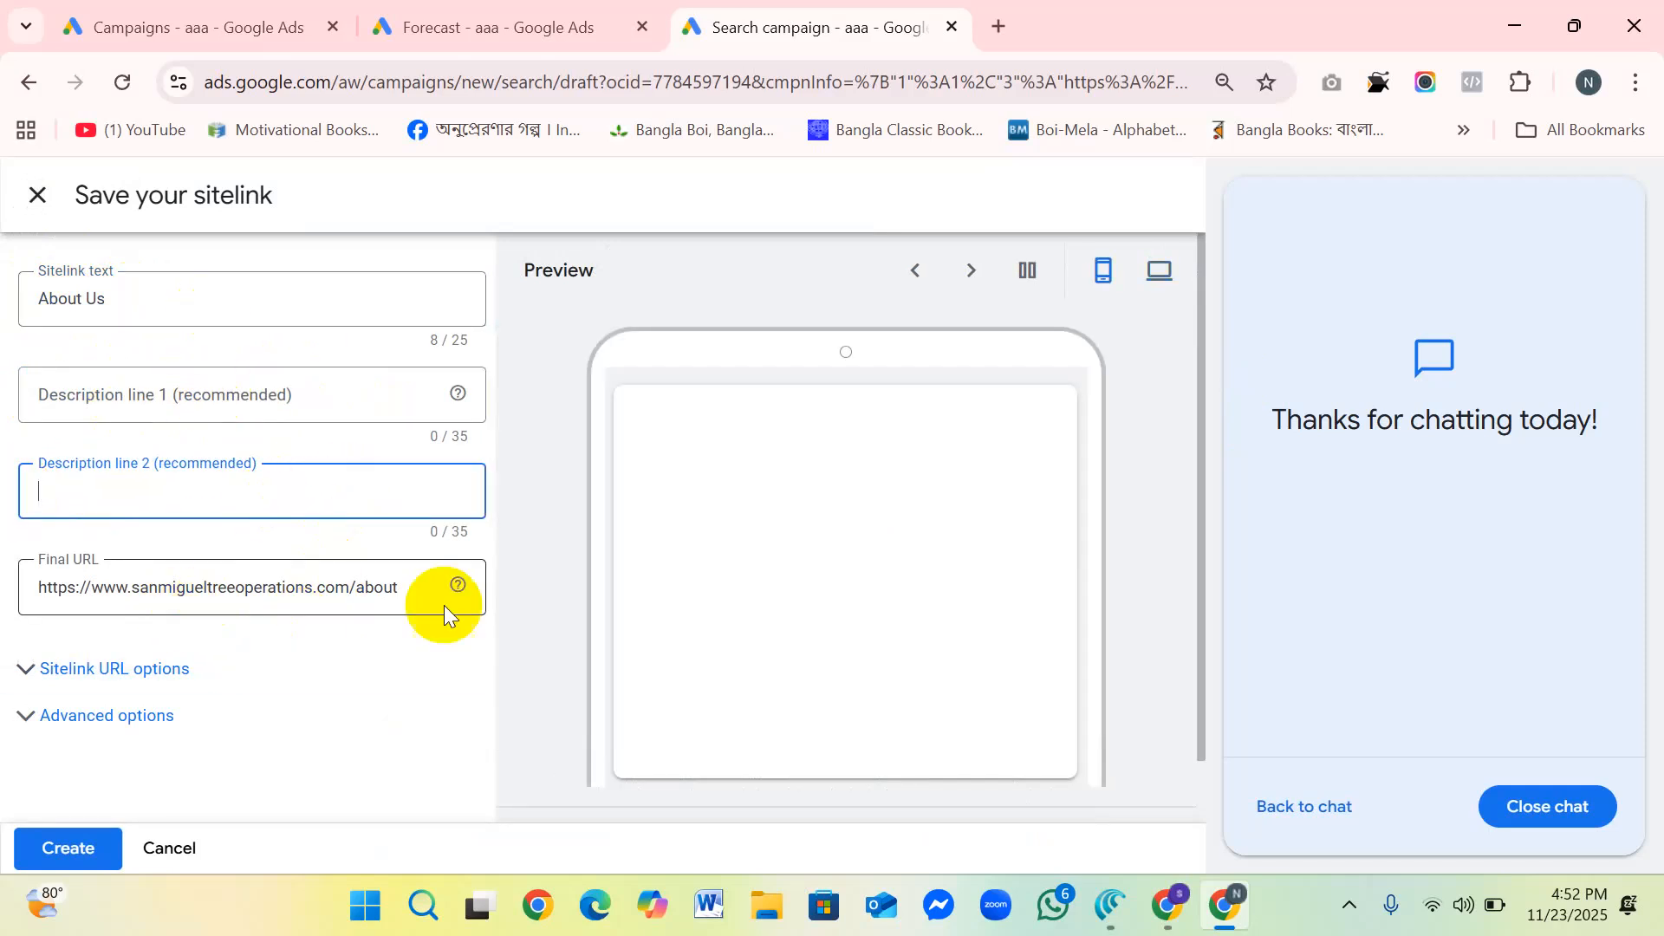
left_click(410, 581)
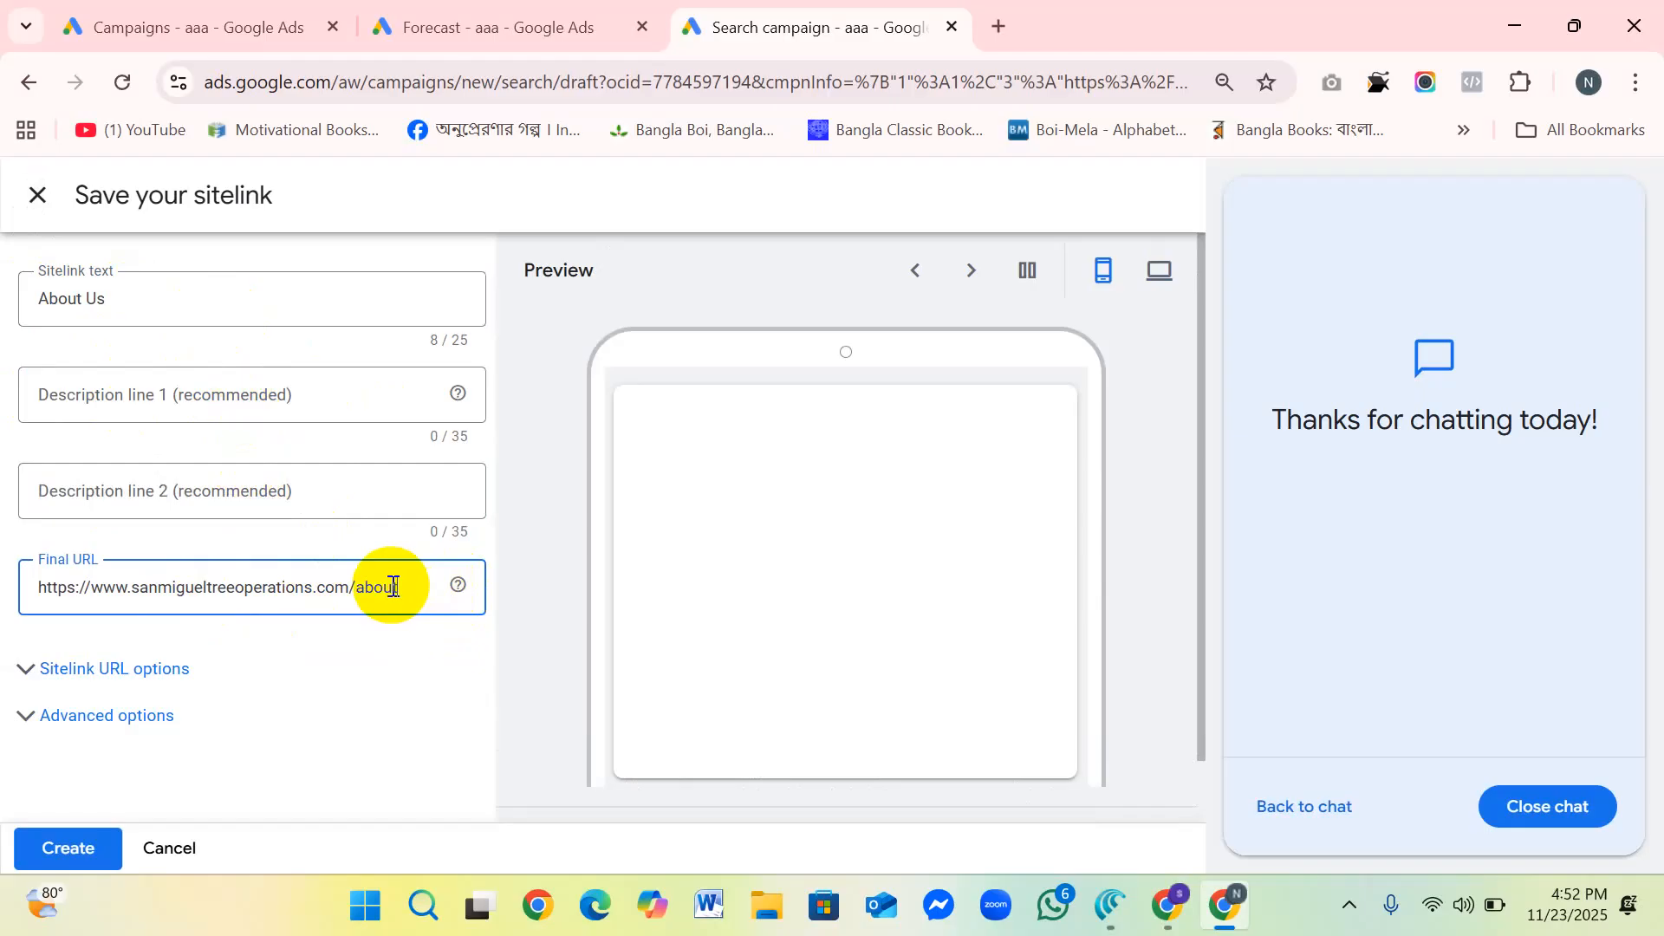
Step: Review the About Us sitelink's URL options and advanced scheduling options, and cancel the sitelink edit
left_click(29, 671)
scroll(346, 664, "down", 1)
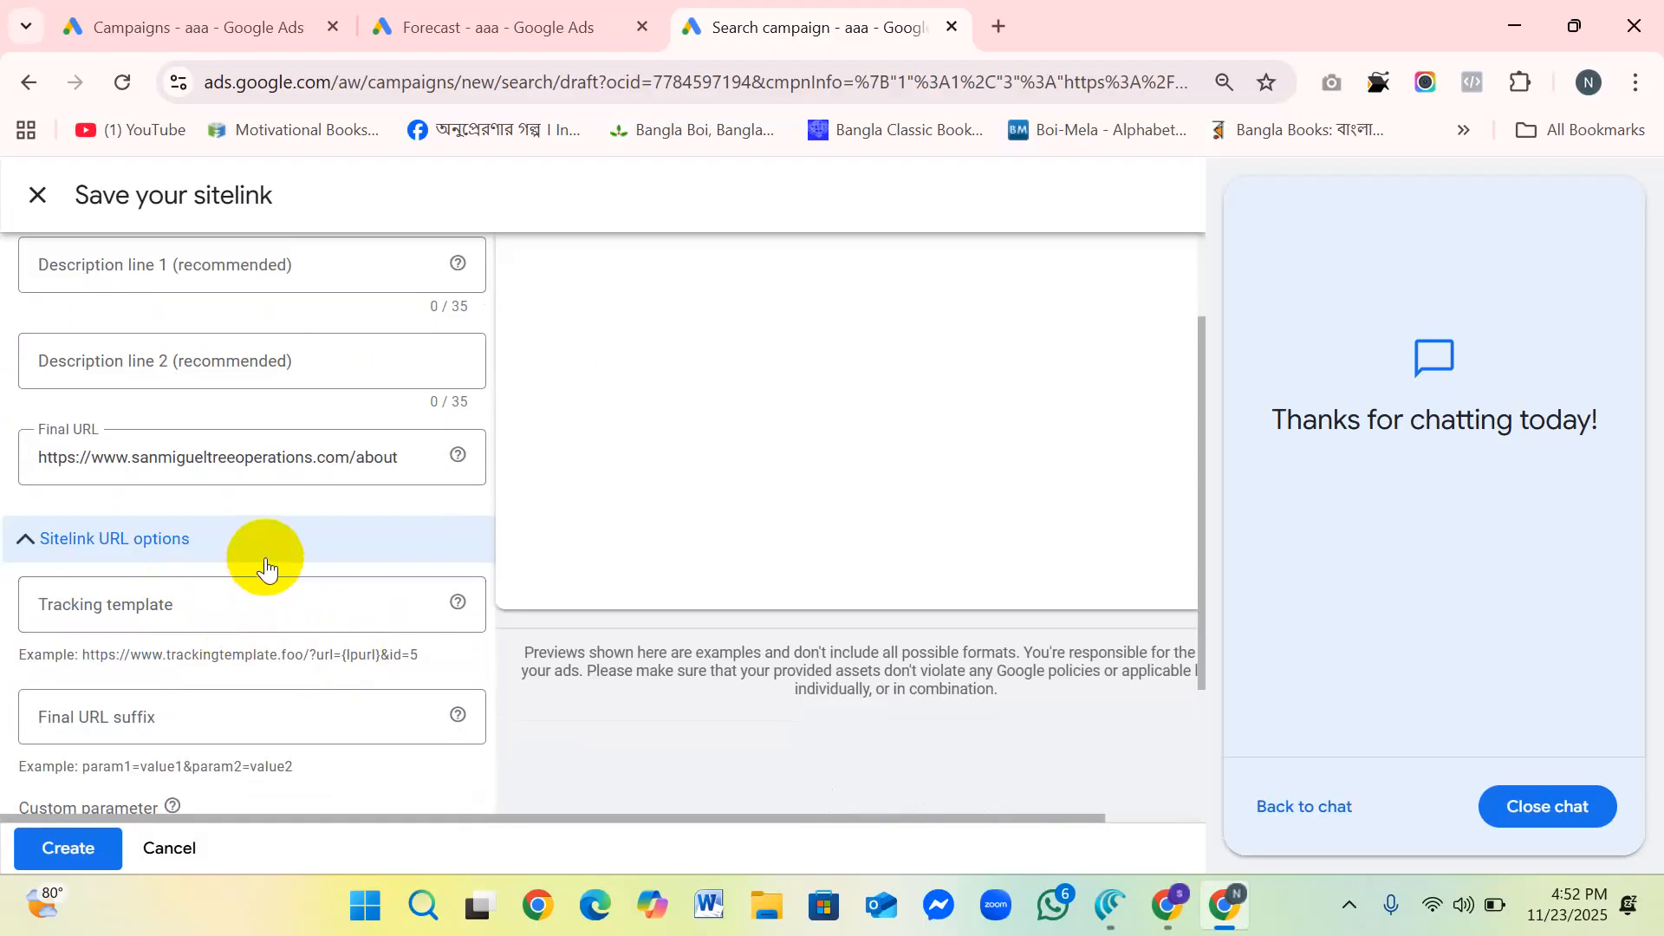
scroll(329, 567, "down", 2)
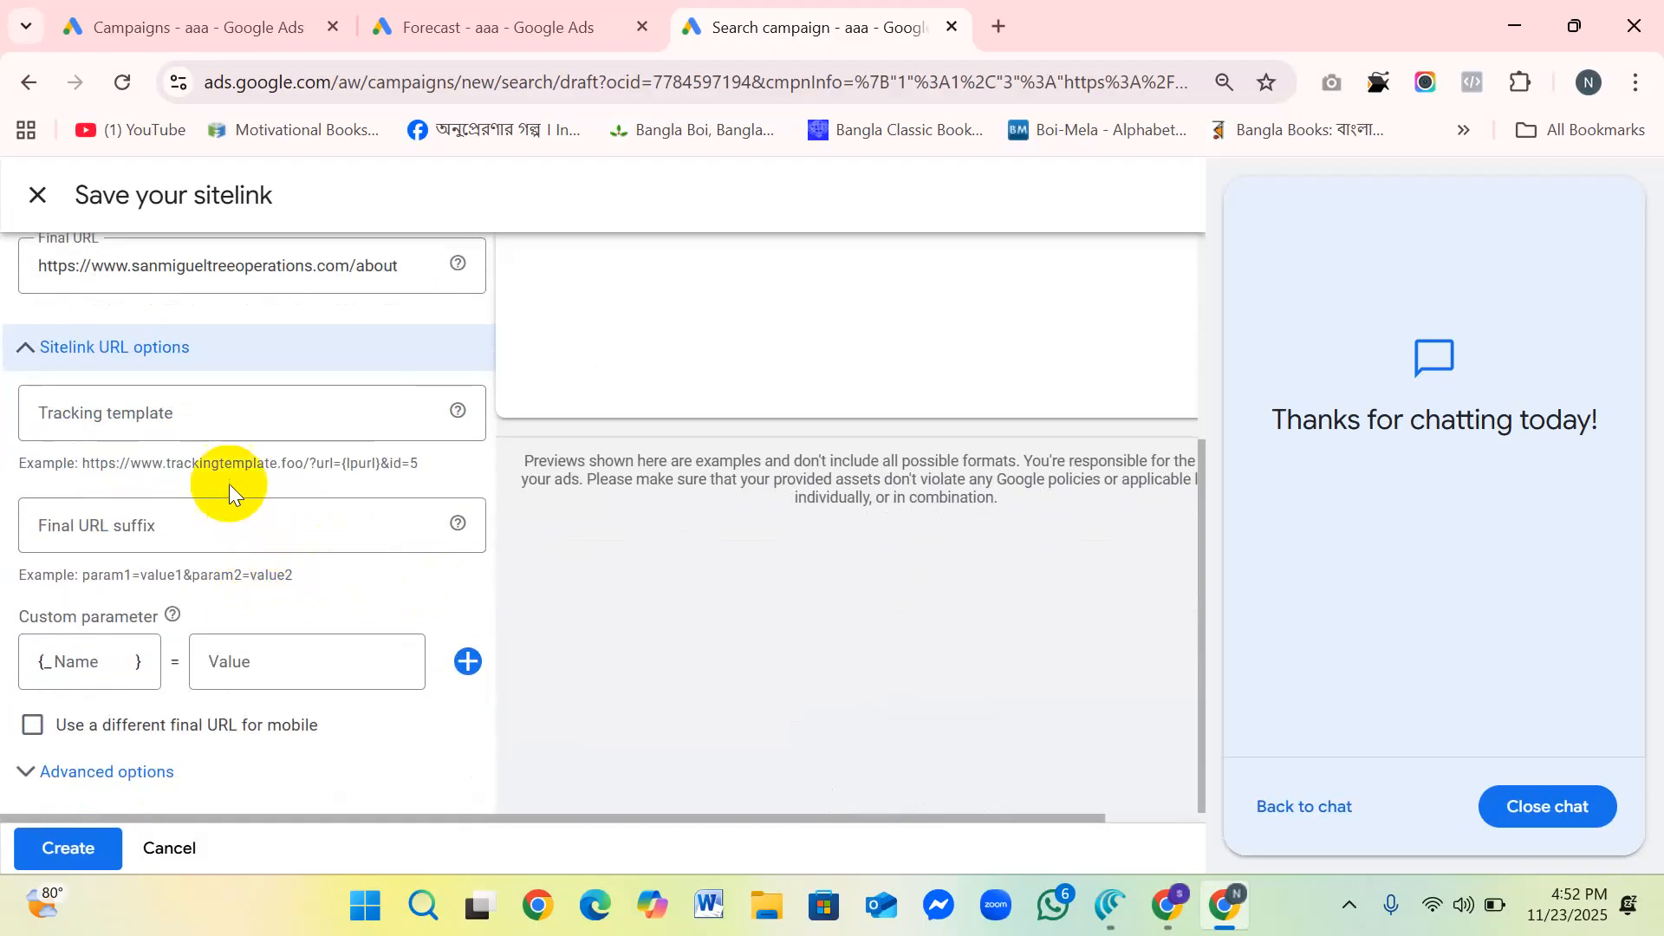
scroll(216, 553, "up", 4)
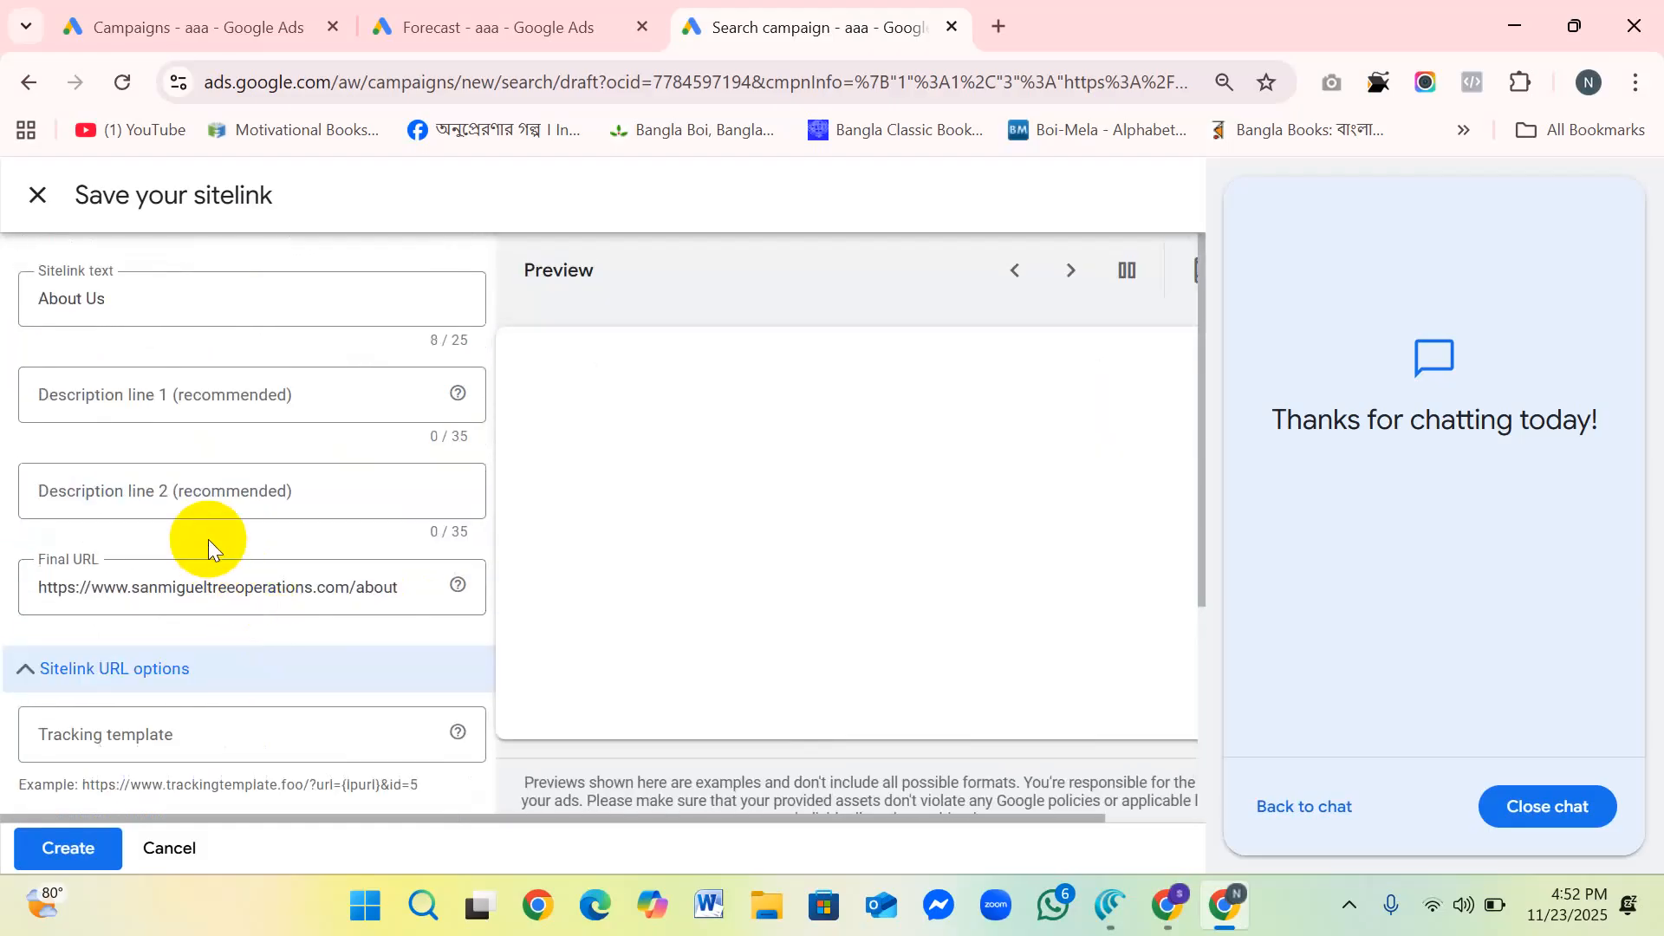
scroll(208, 539, "down", 4)
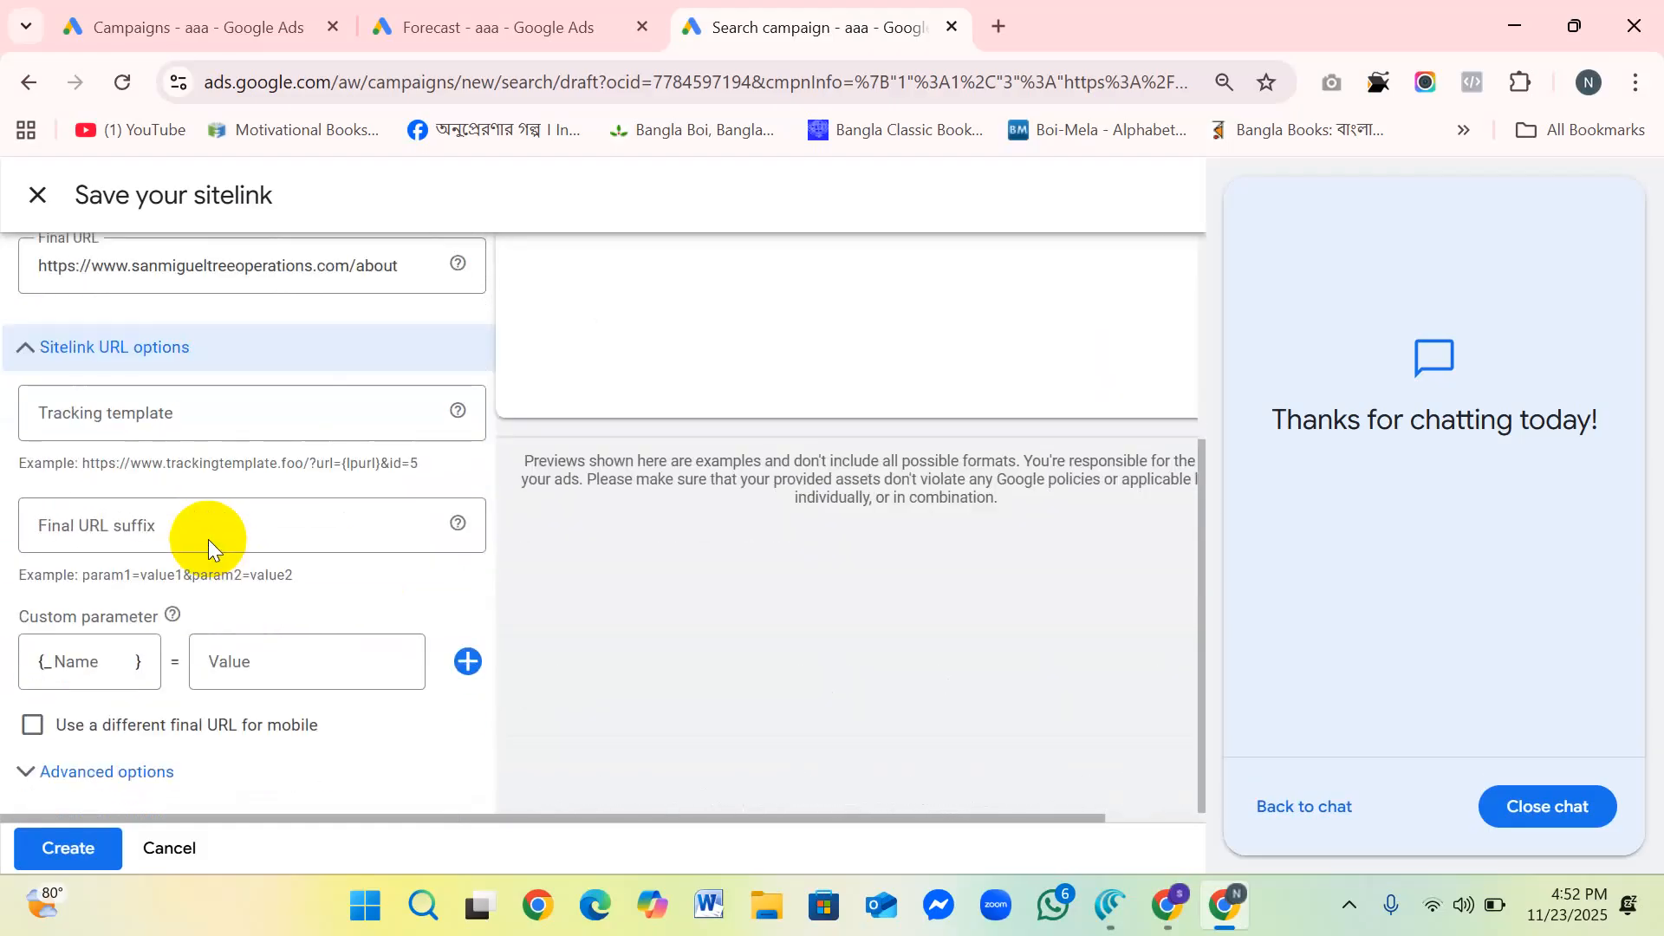
left_click(120, 765)
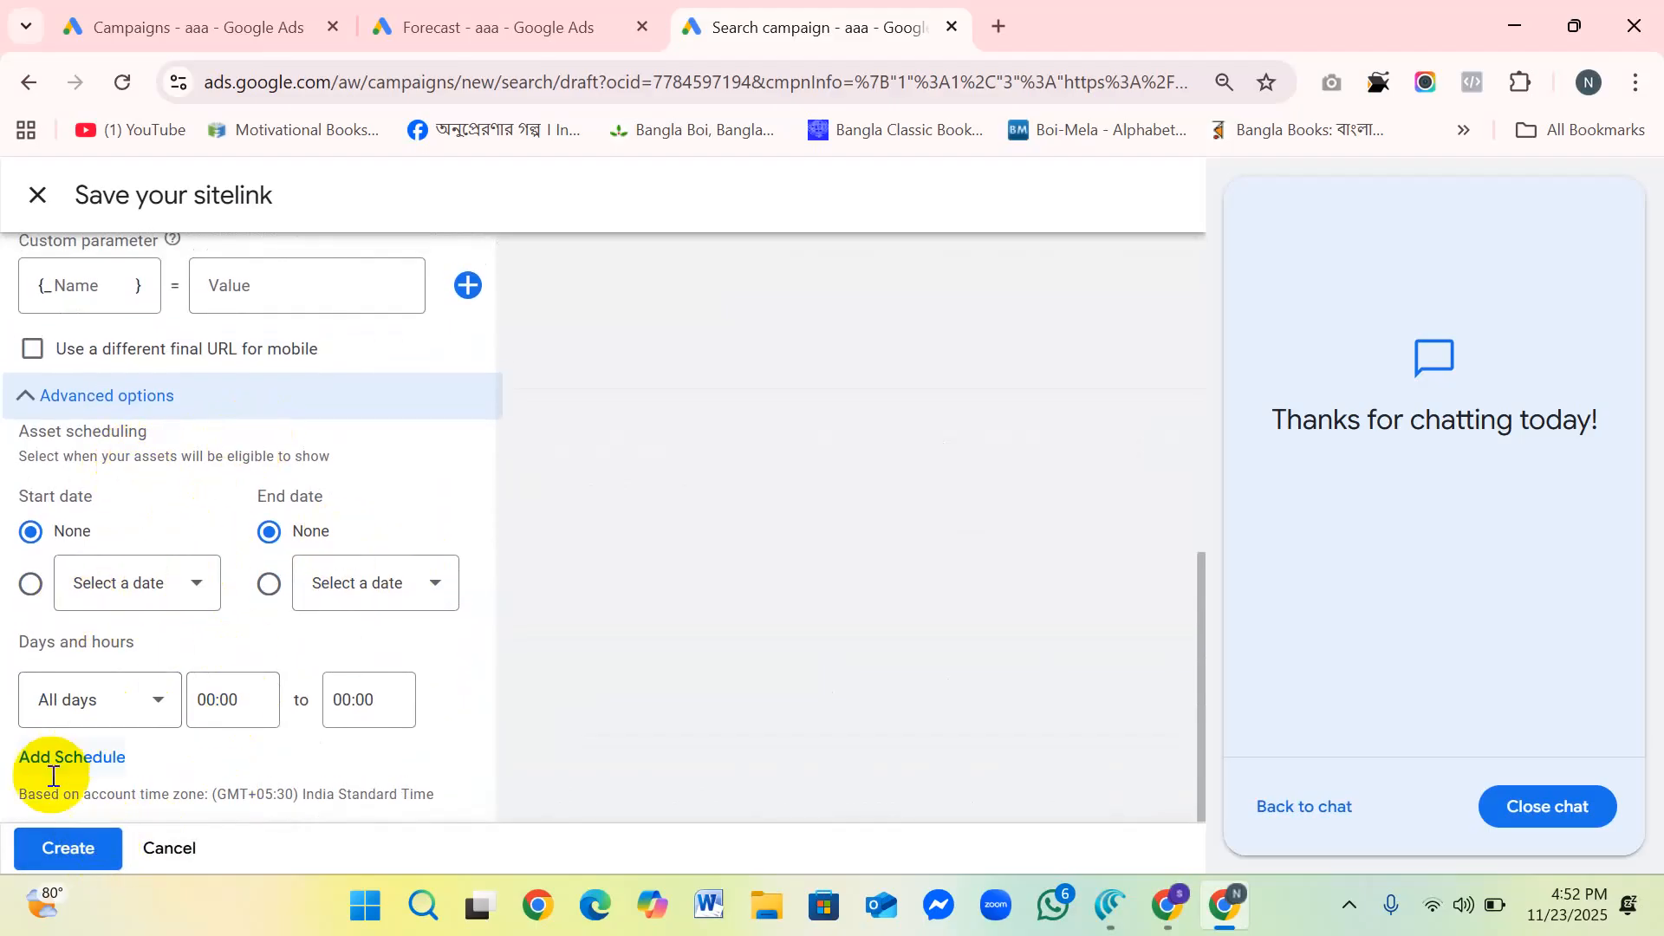
left_click(167, 847)
Step: Look through the ad's empty sitelink slots, callouts, additional asset types and ad URL options
scroll(476, 570, "down", 5)
scroll(442, 567, "down", 2)
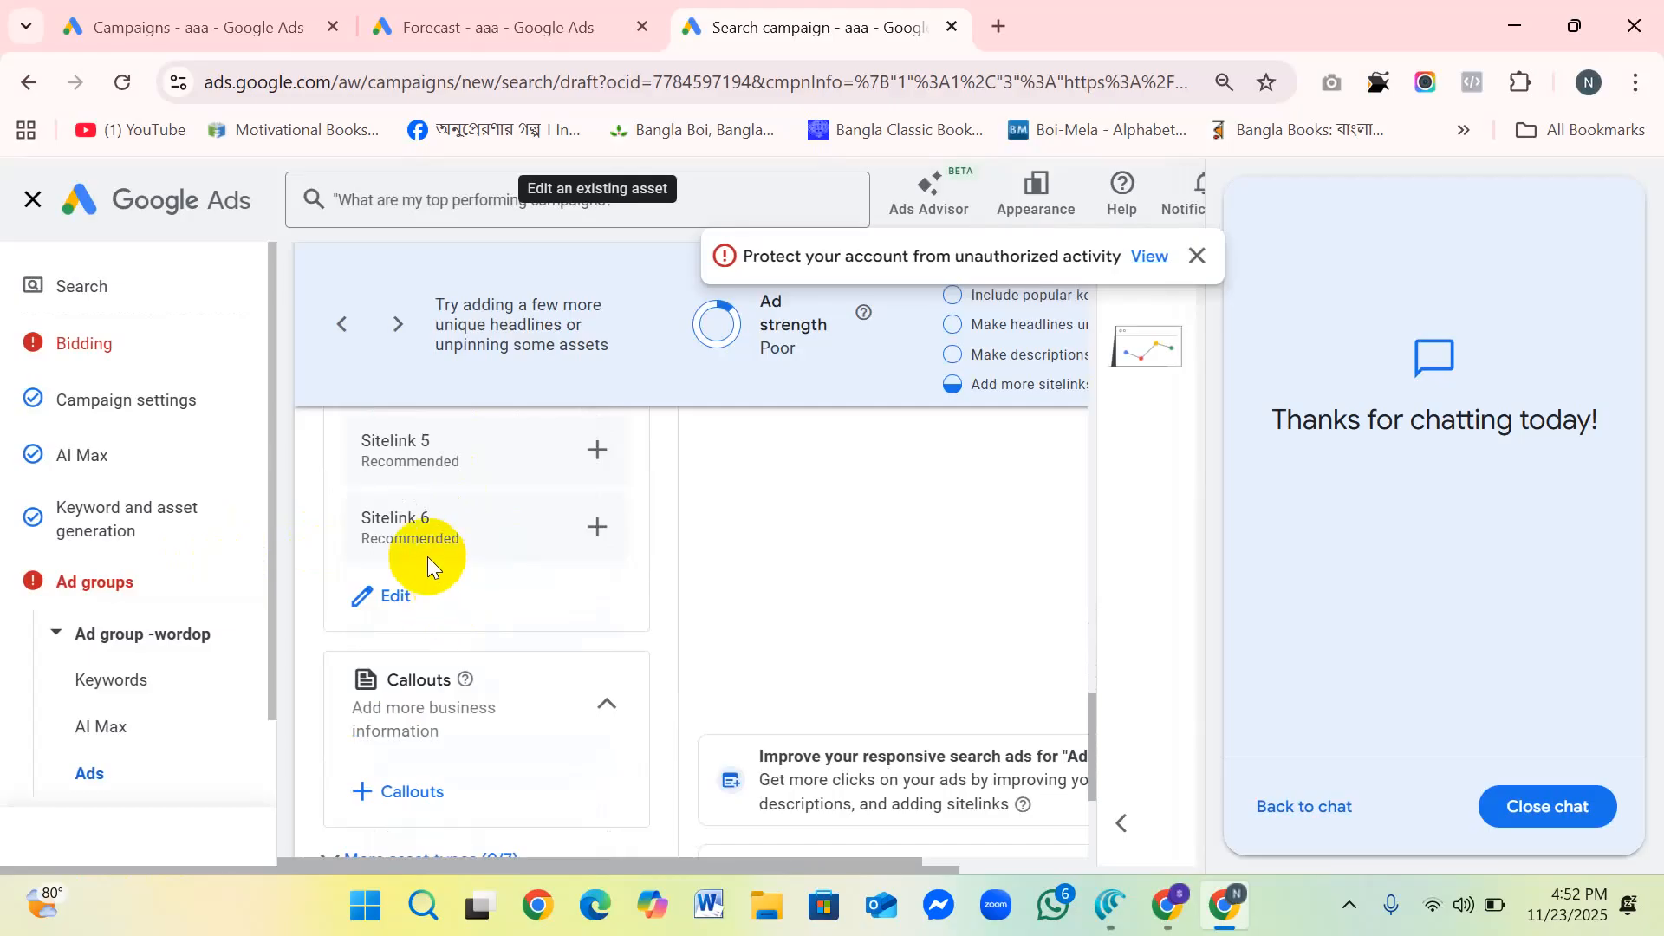
scroll(446, 573, "down", 2)
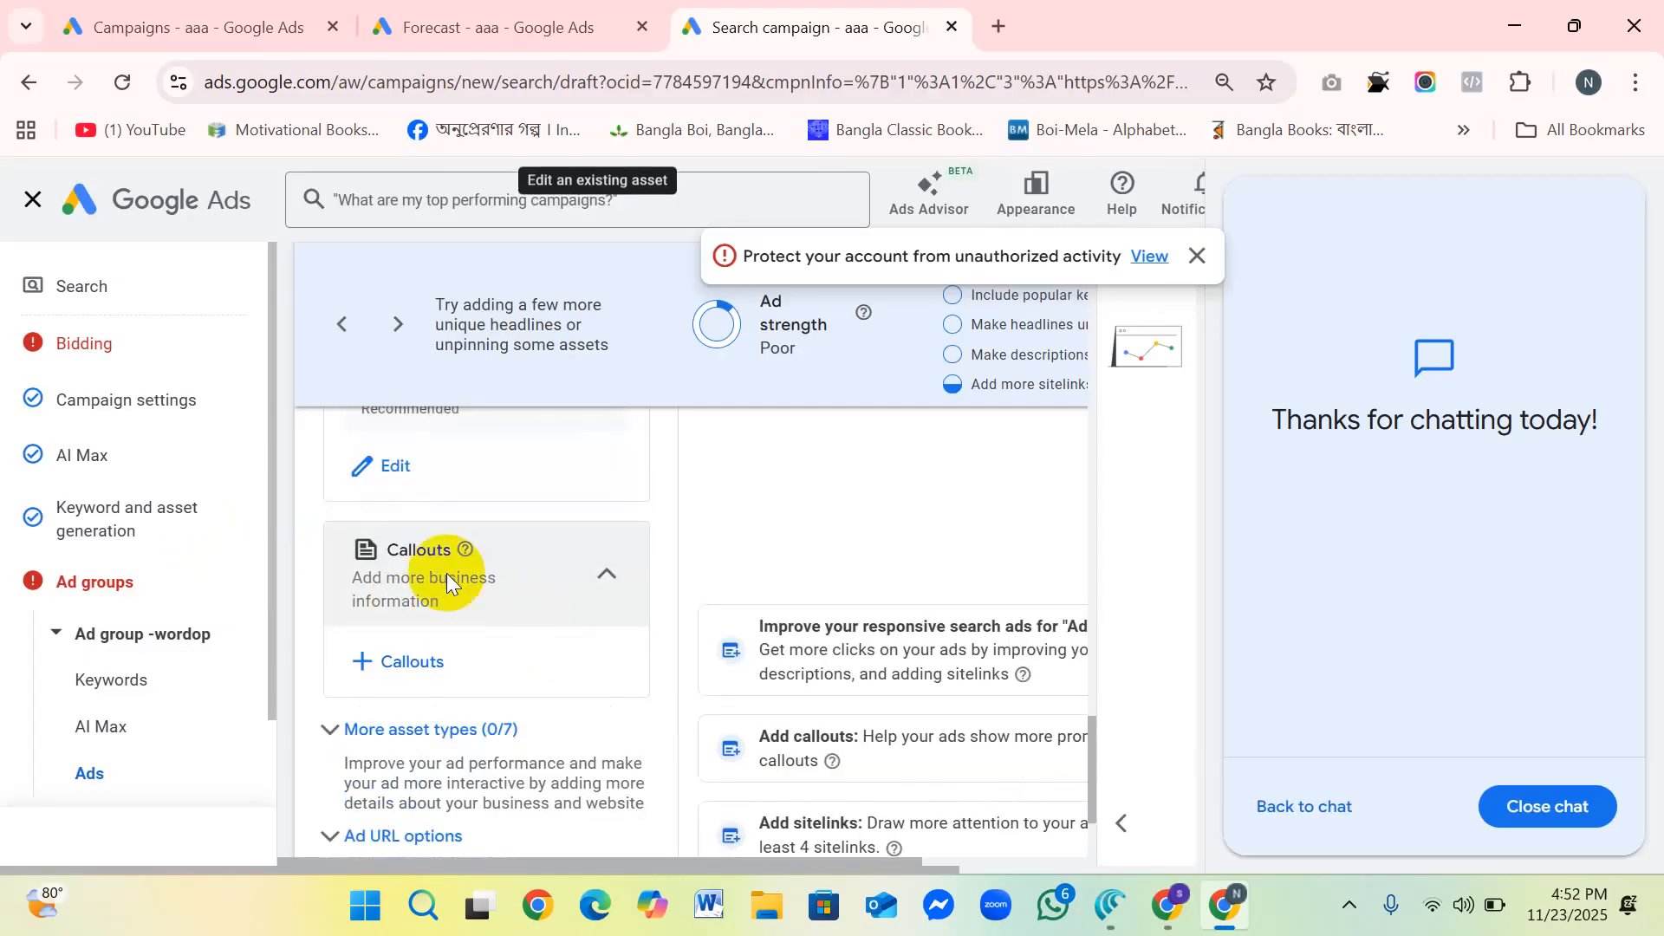
scroll(454, 693, "down", 3)
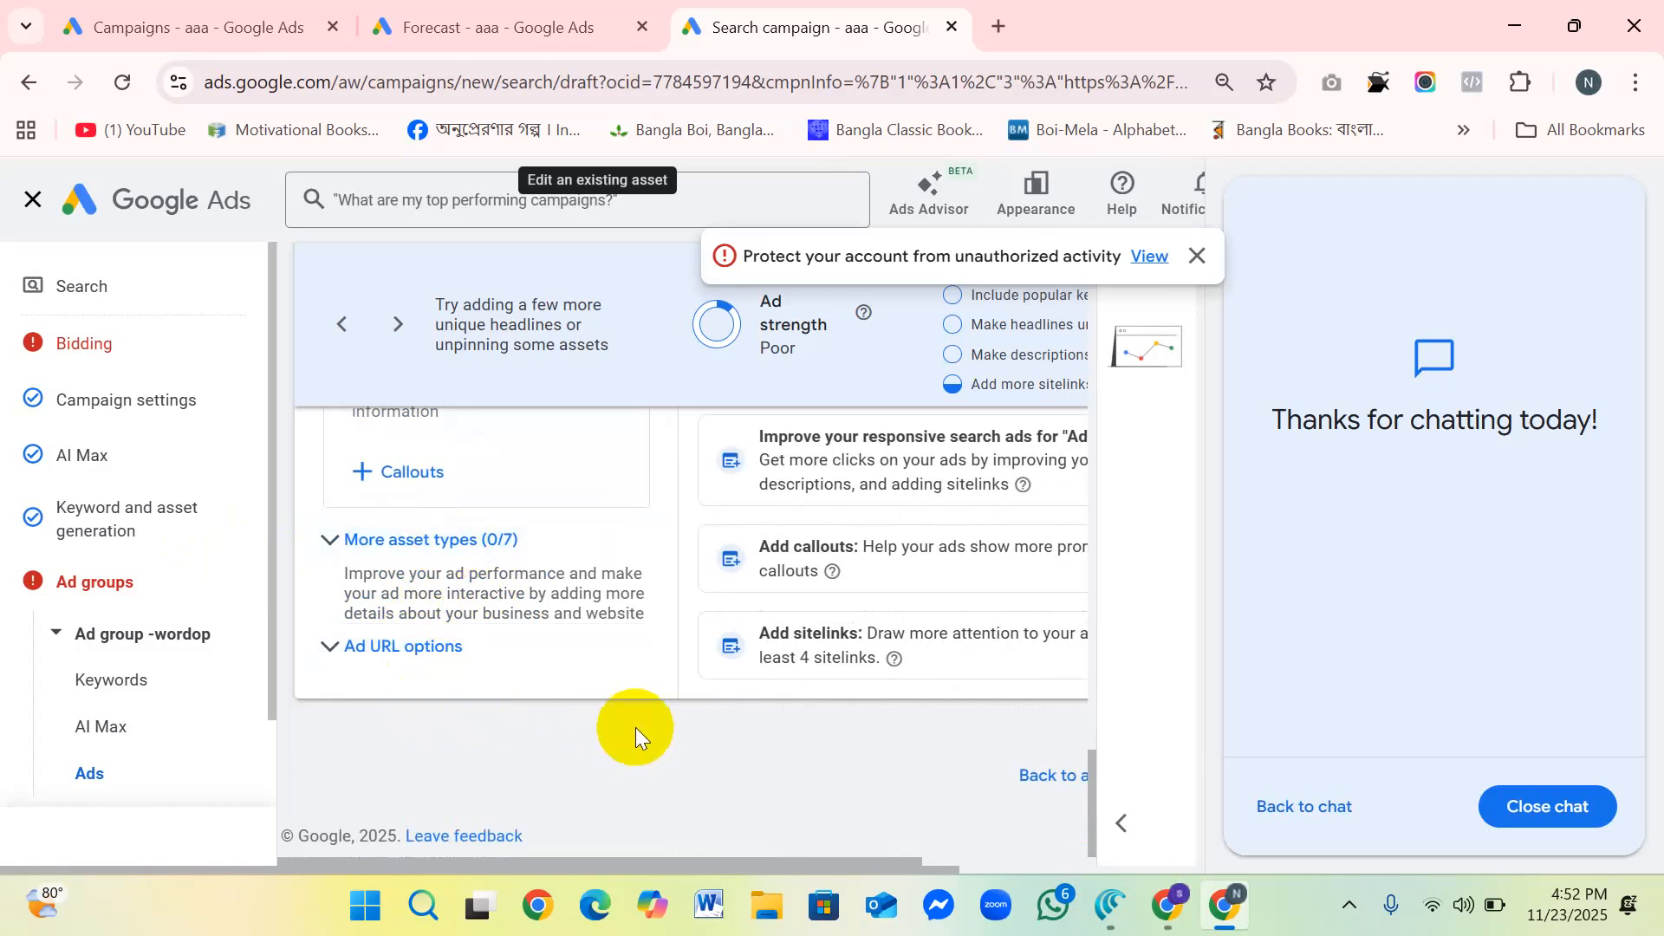
scroll(693, 741, "up", 4)
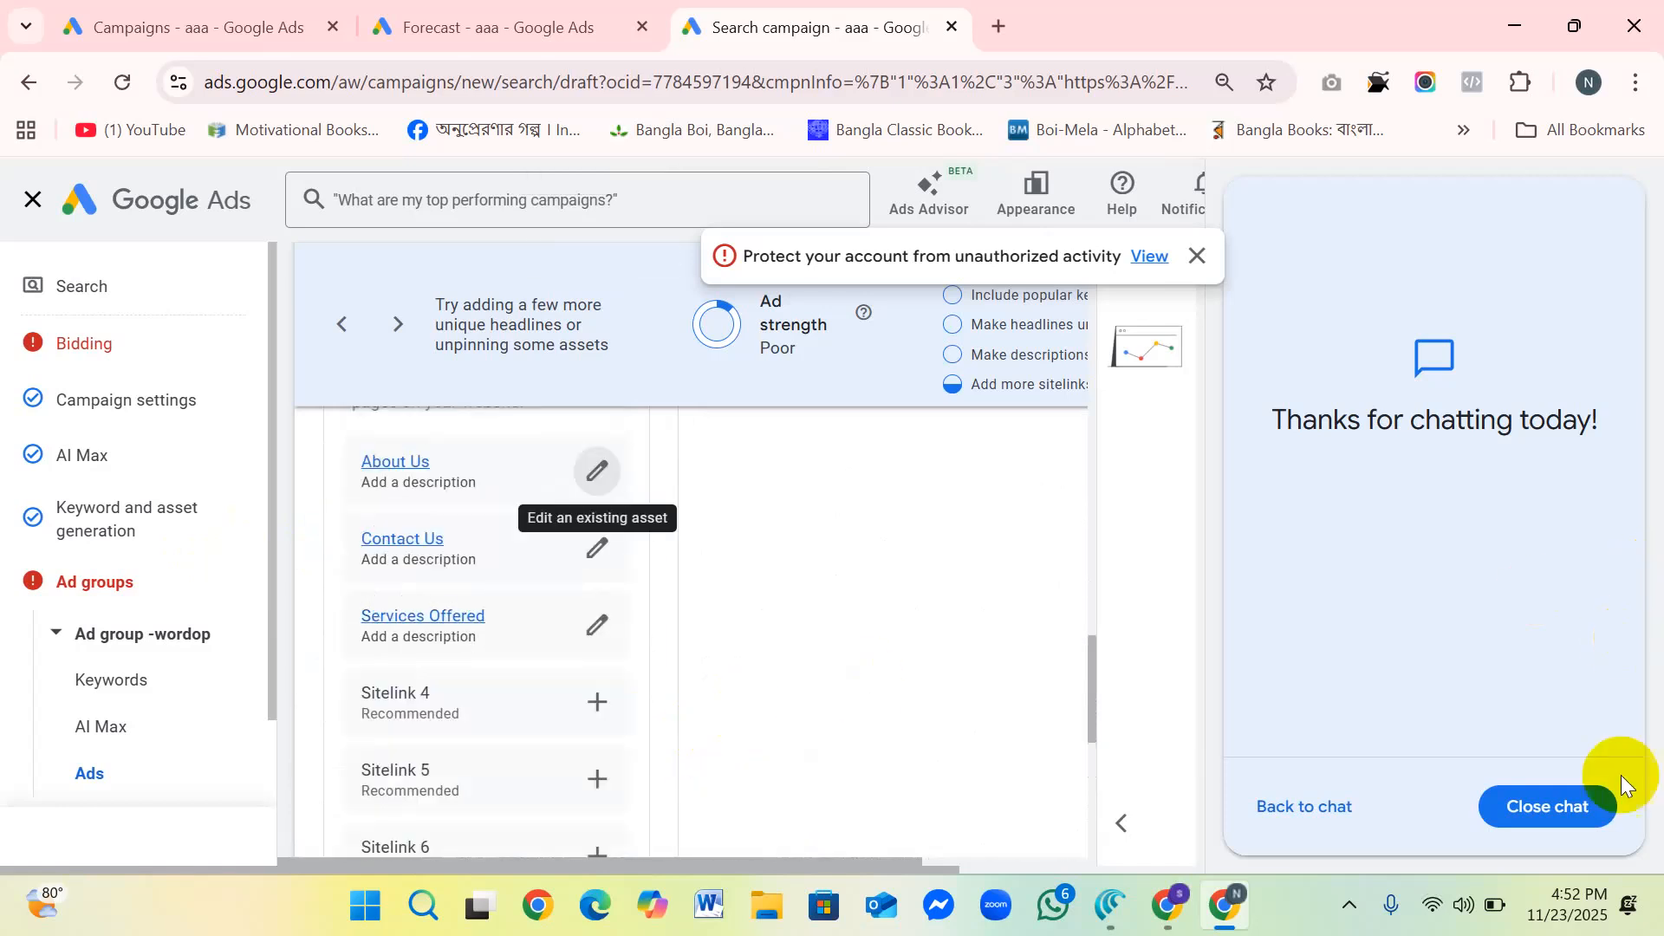
Step: Close the ended Ads Advisor chat and finish editing the ad to return to the overview of all ad groups
left_click(1551, 805)
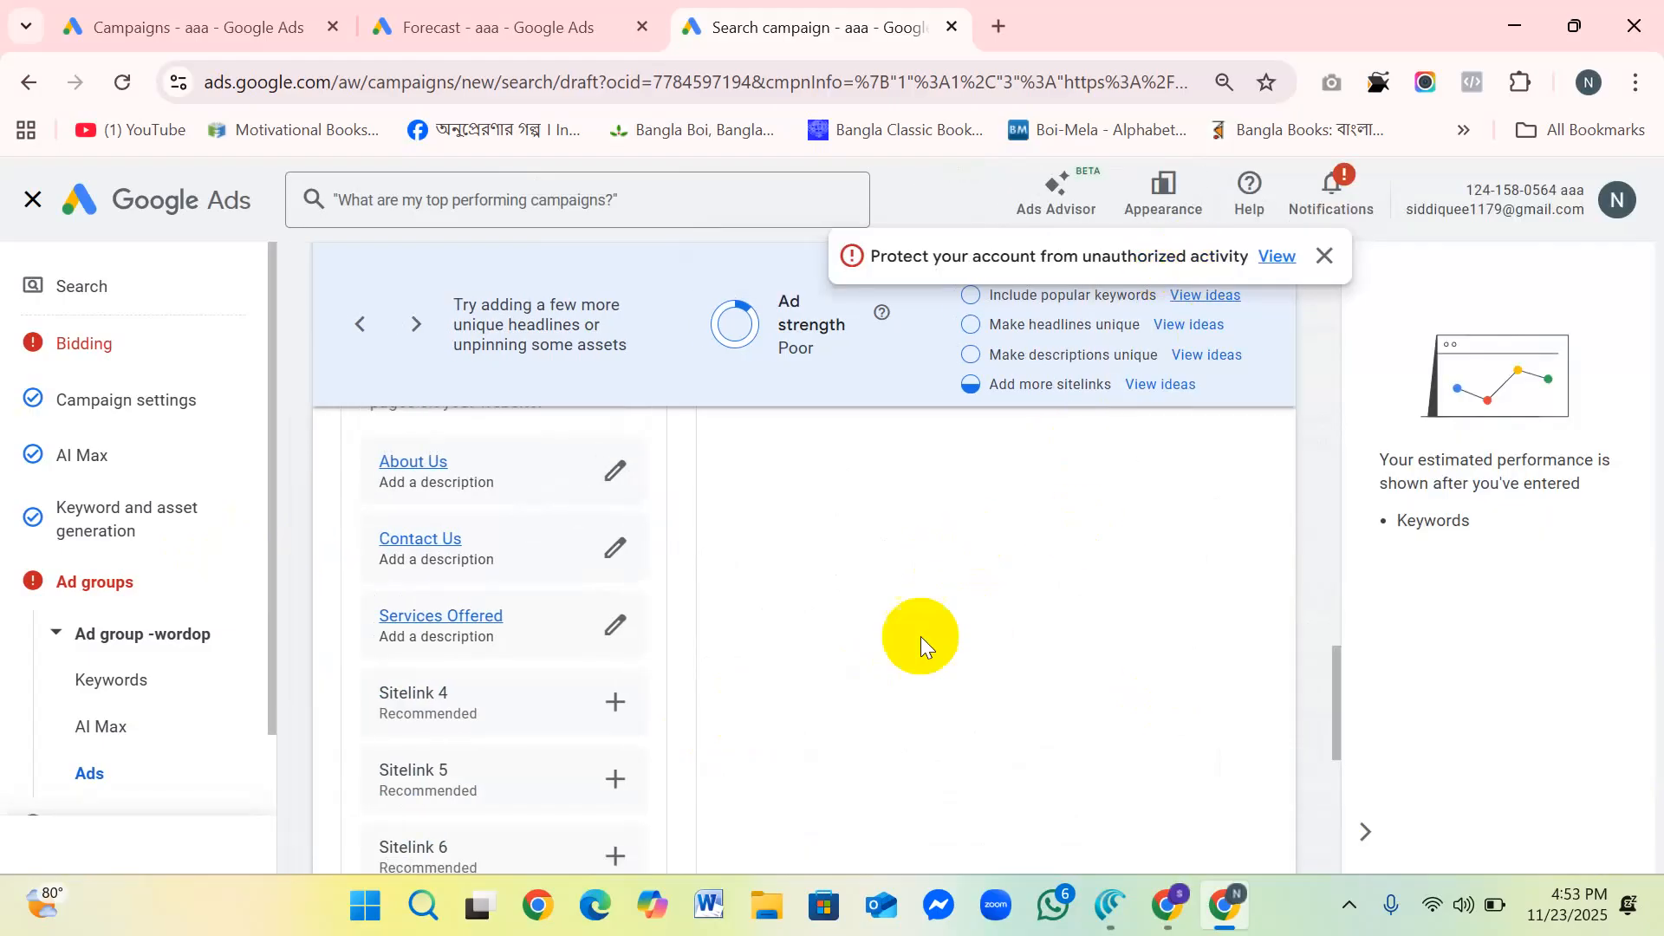
scroll(487, 632, "down", 3)
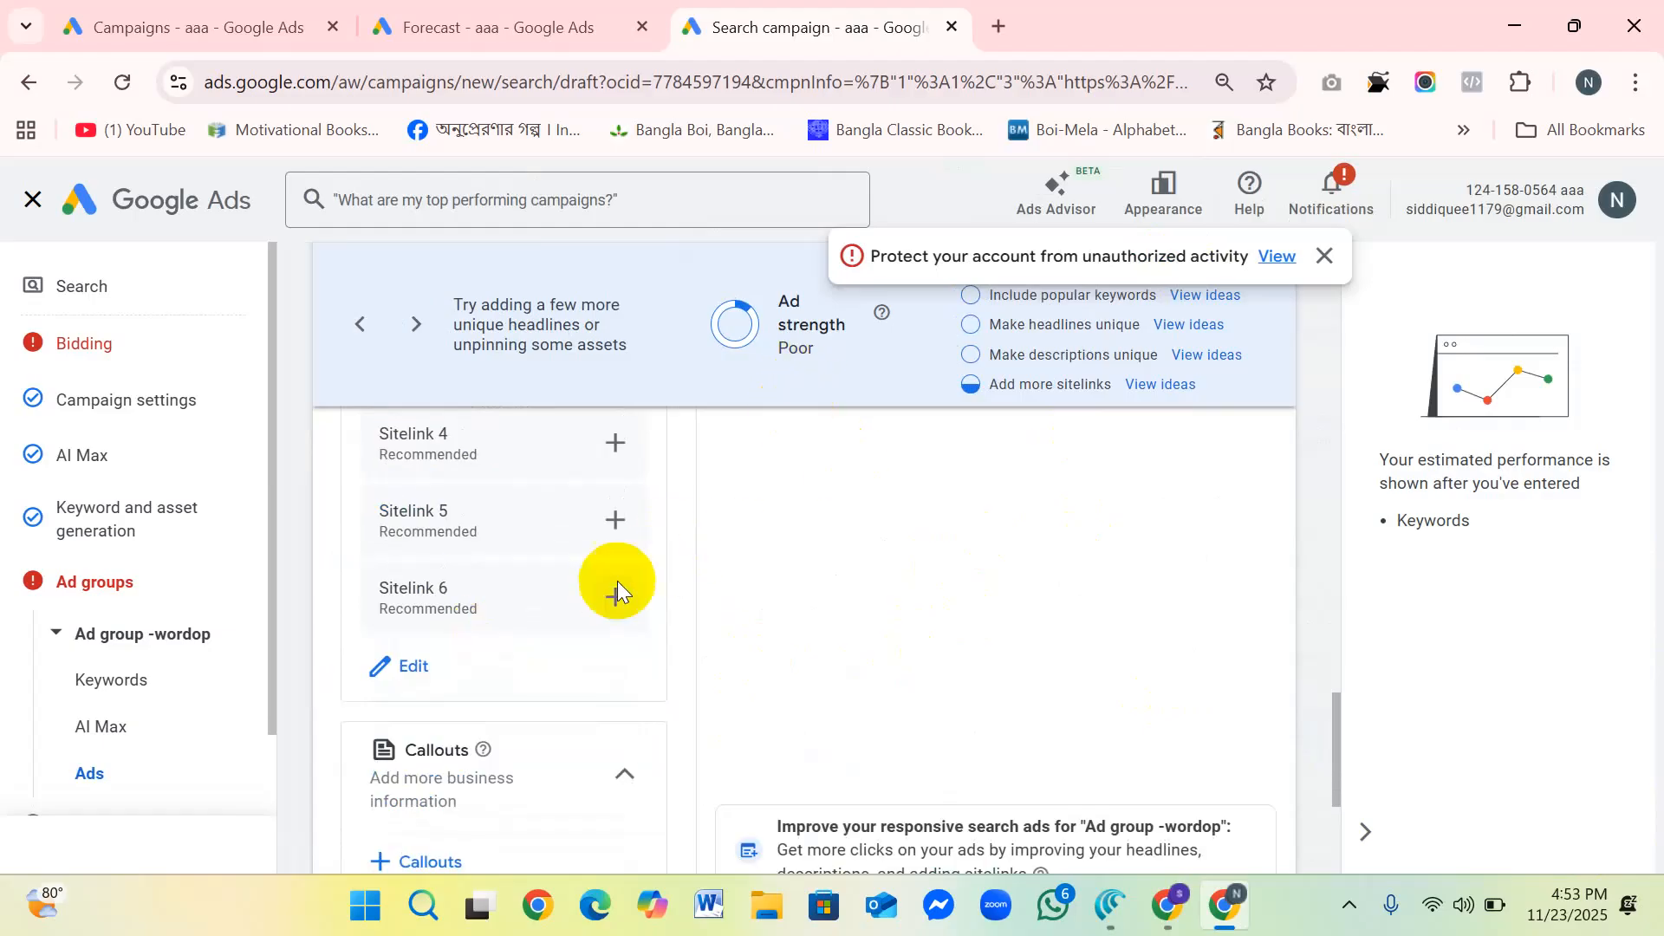
scroll(549, 594, "down", 3)
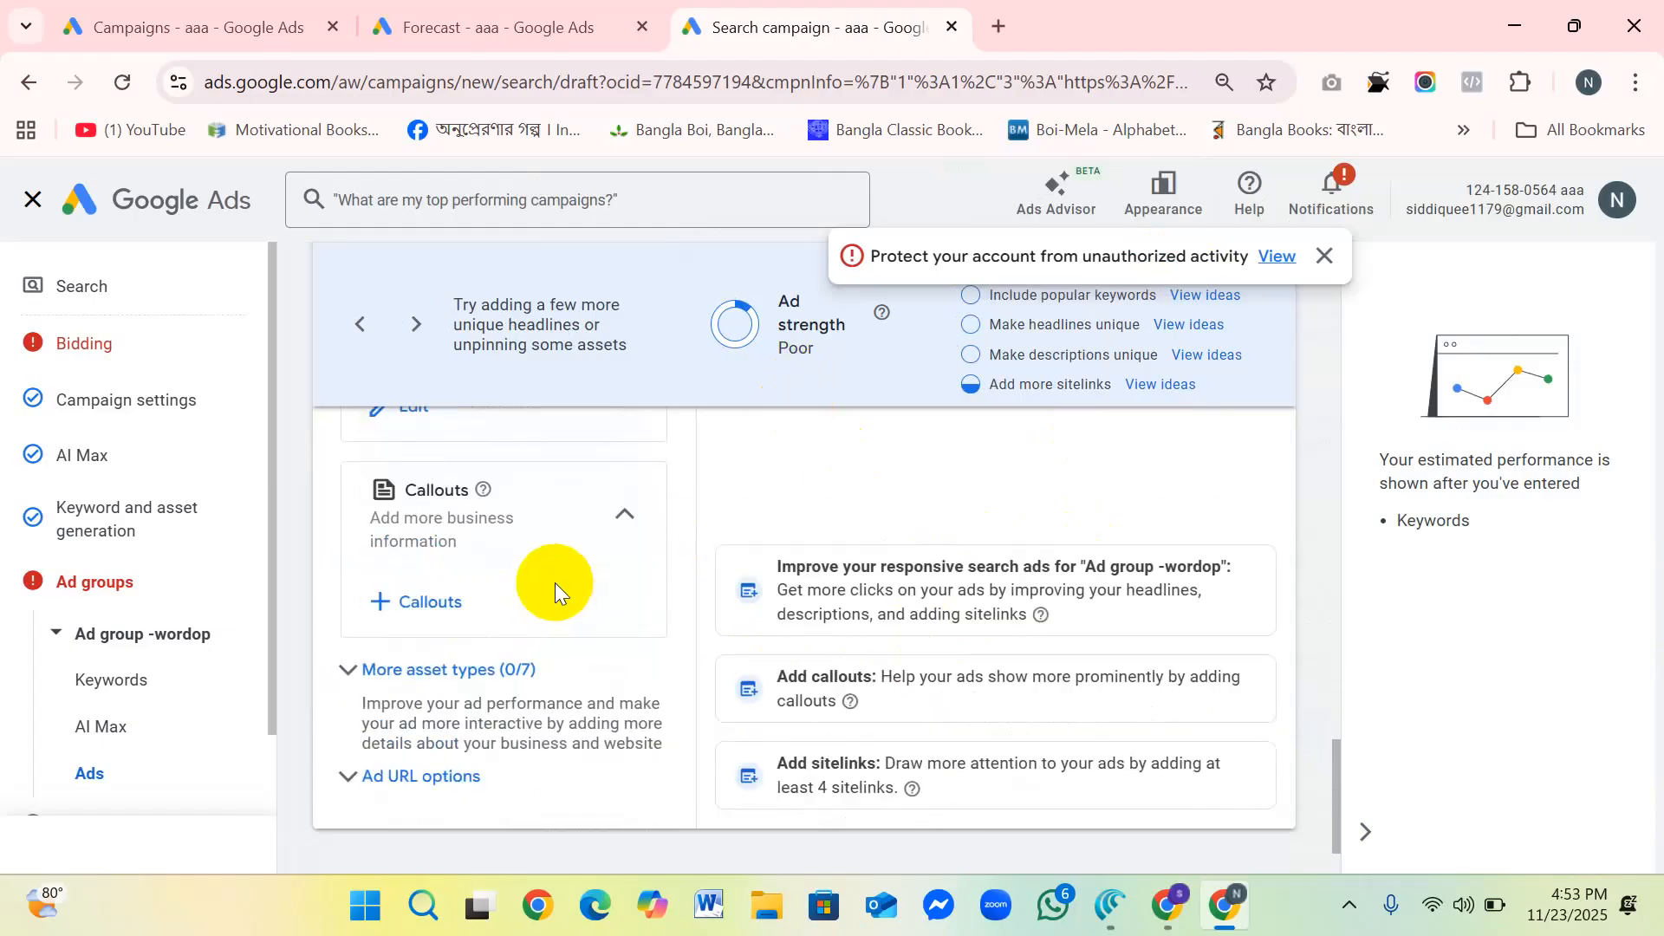
scroll(560, 629, "down", 2)
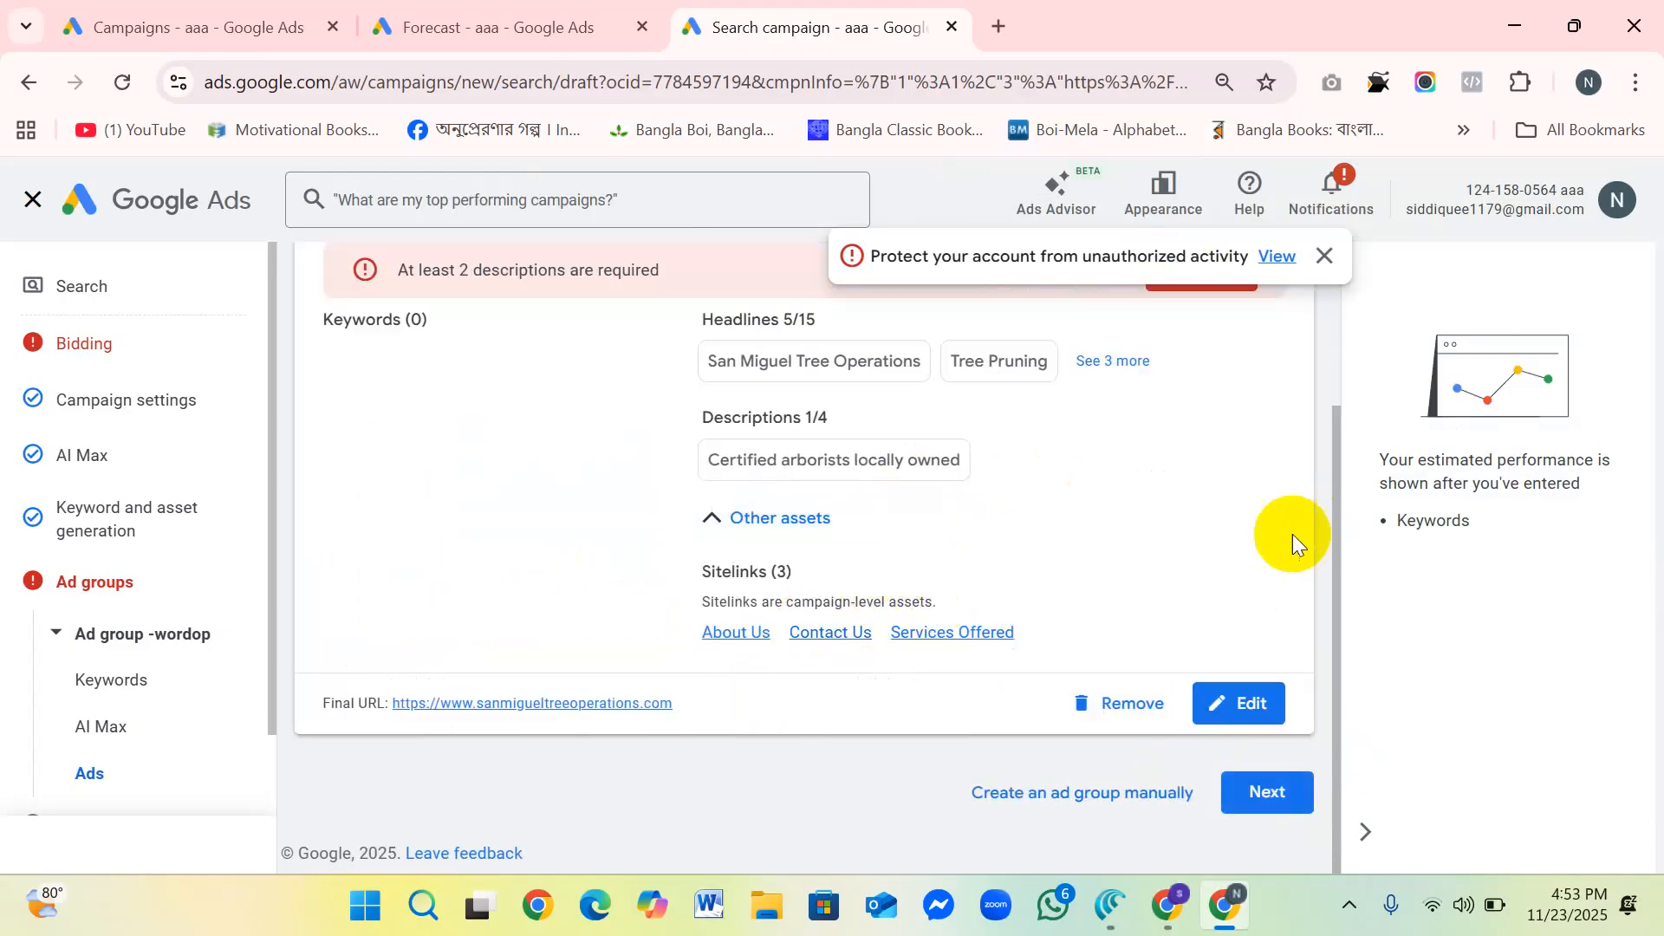
Step: Review the headlines, descriptions and sitelinks in the summary of Ad group -wordop
scroll(775, 502, "up", 3)
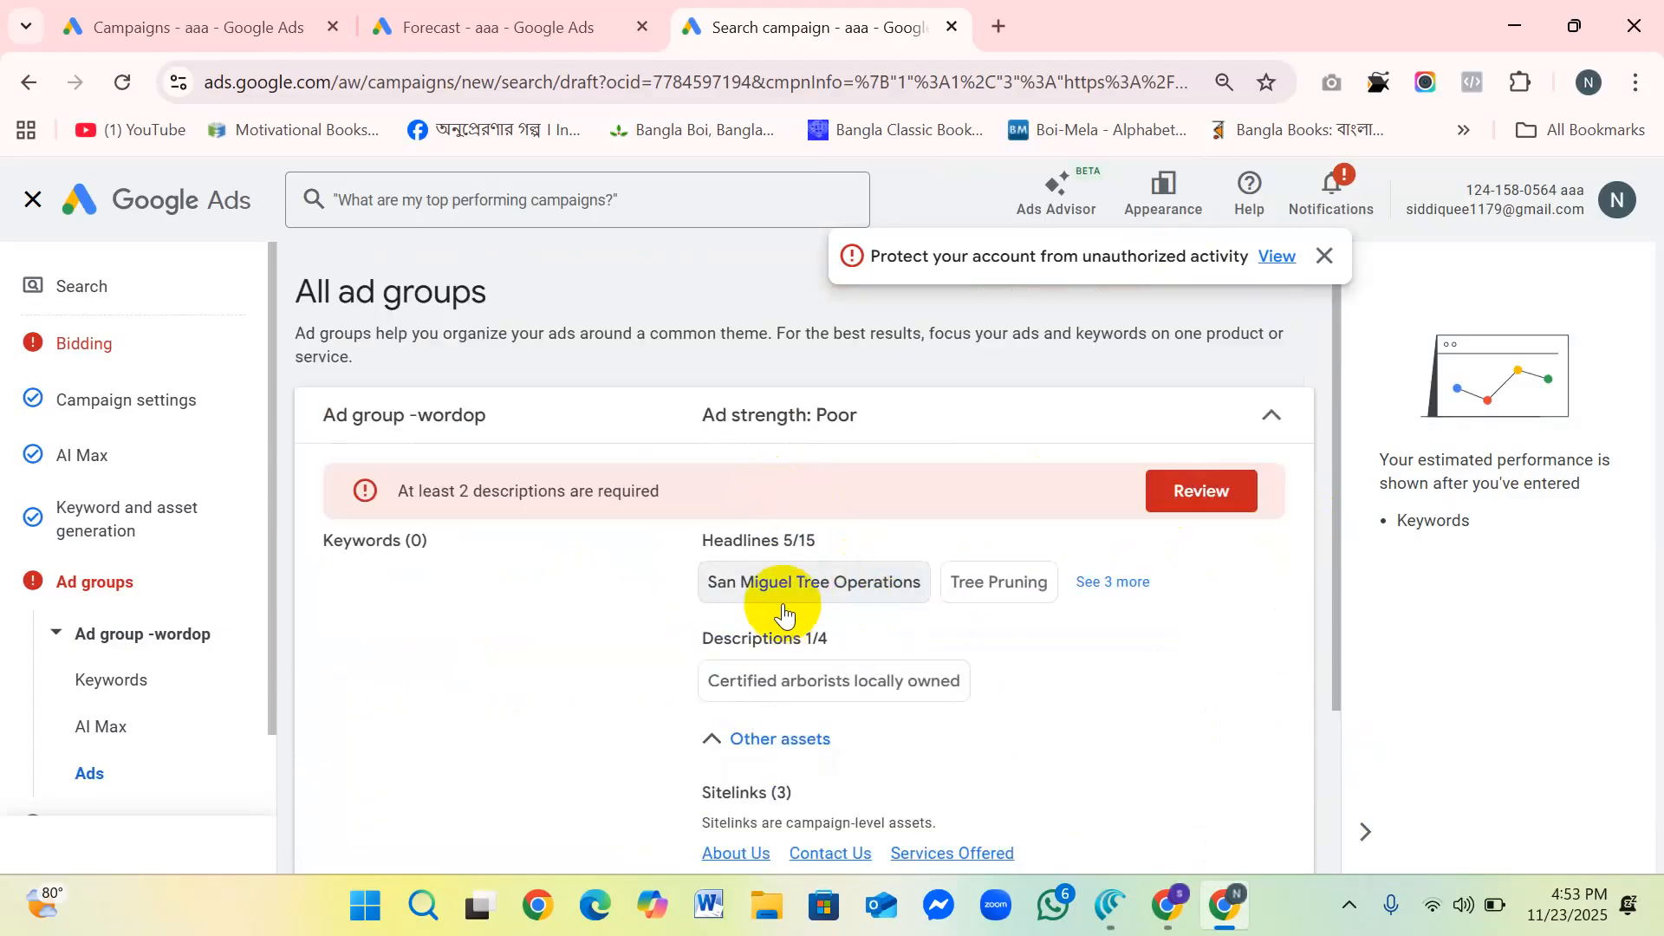
scroll(785, 605, "down", 3)
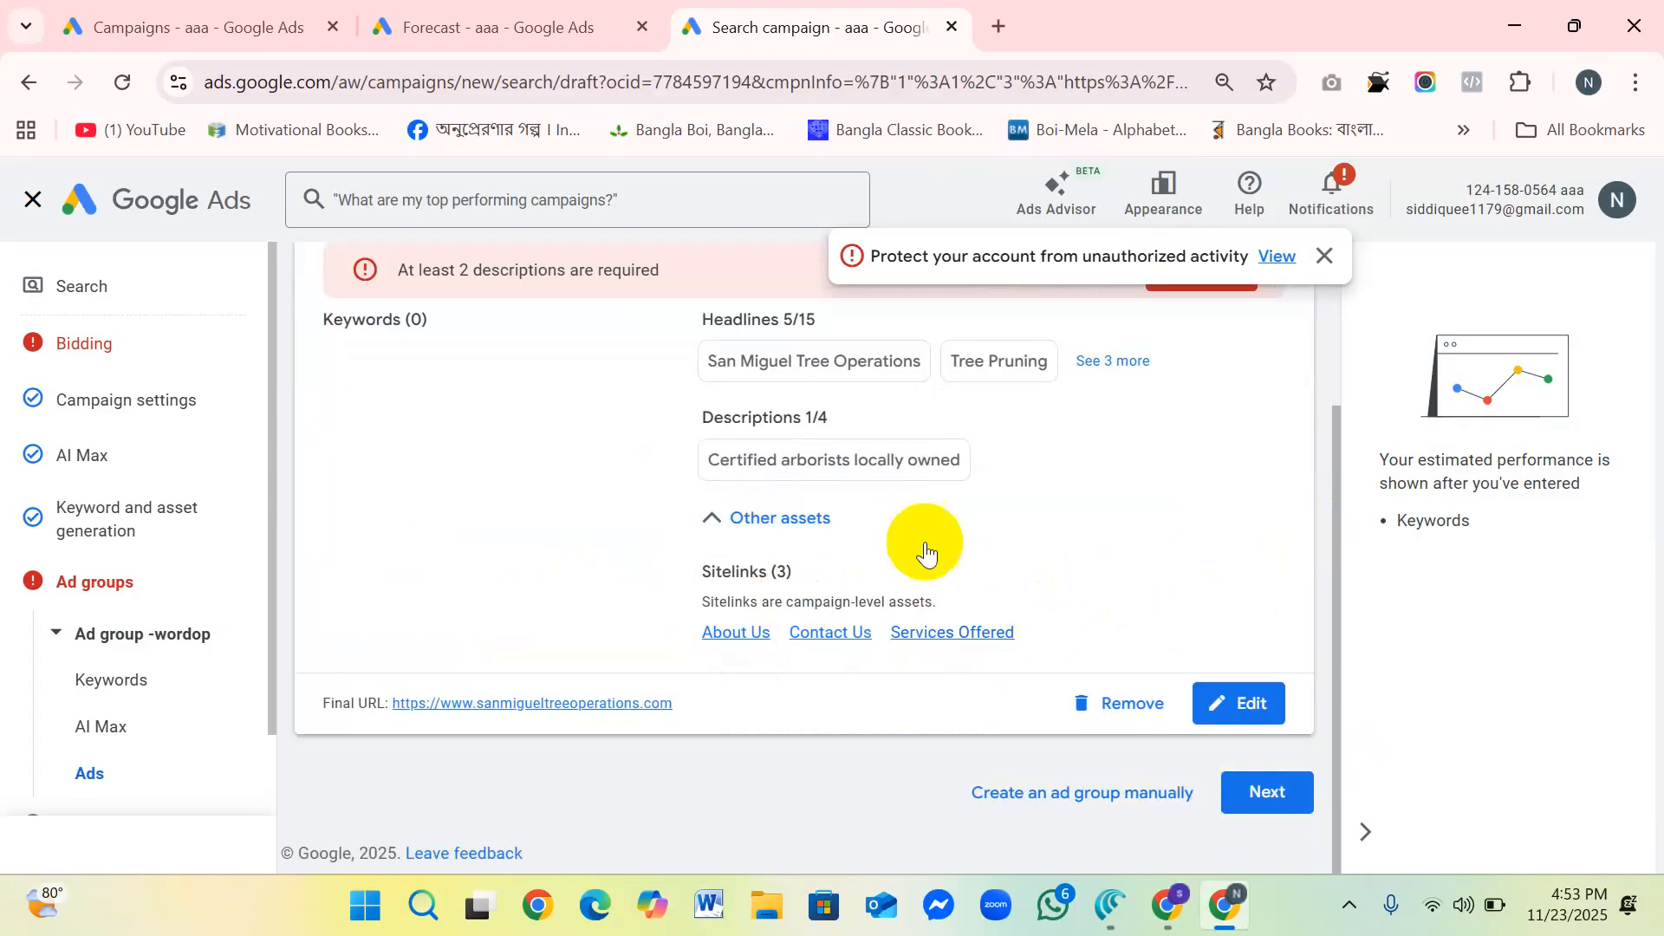
scroll(931, 529, "up", 3)
scroll(1001, 658, "down", 3)
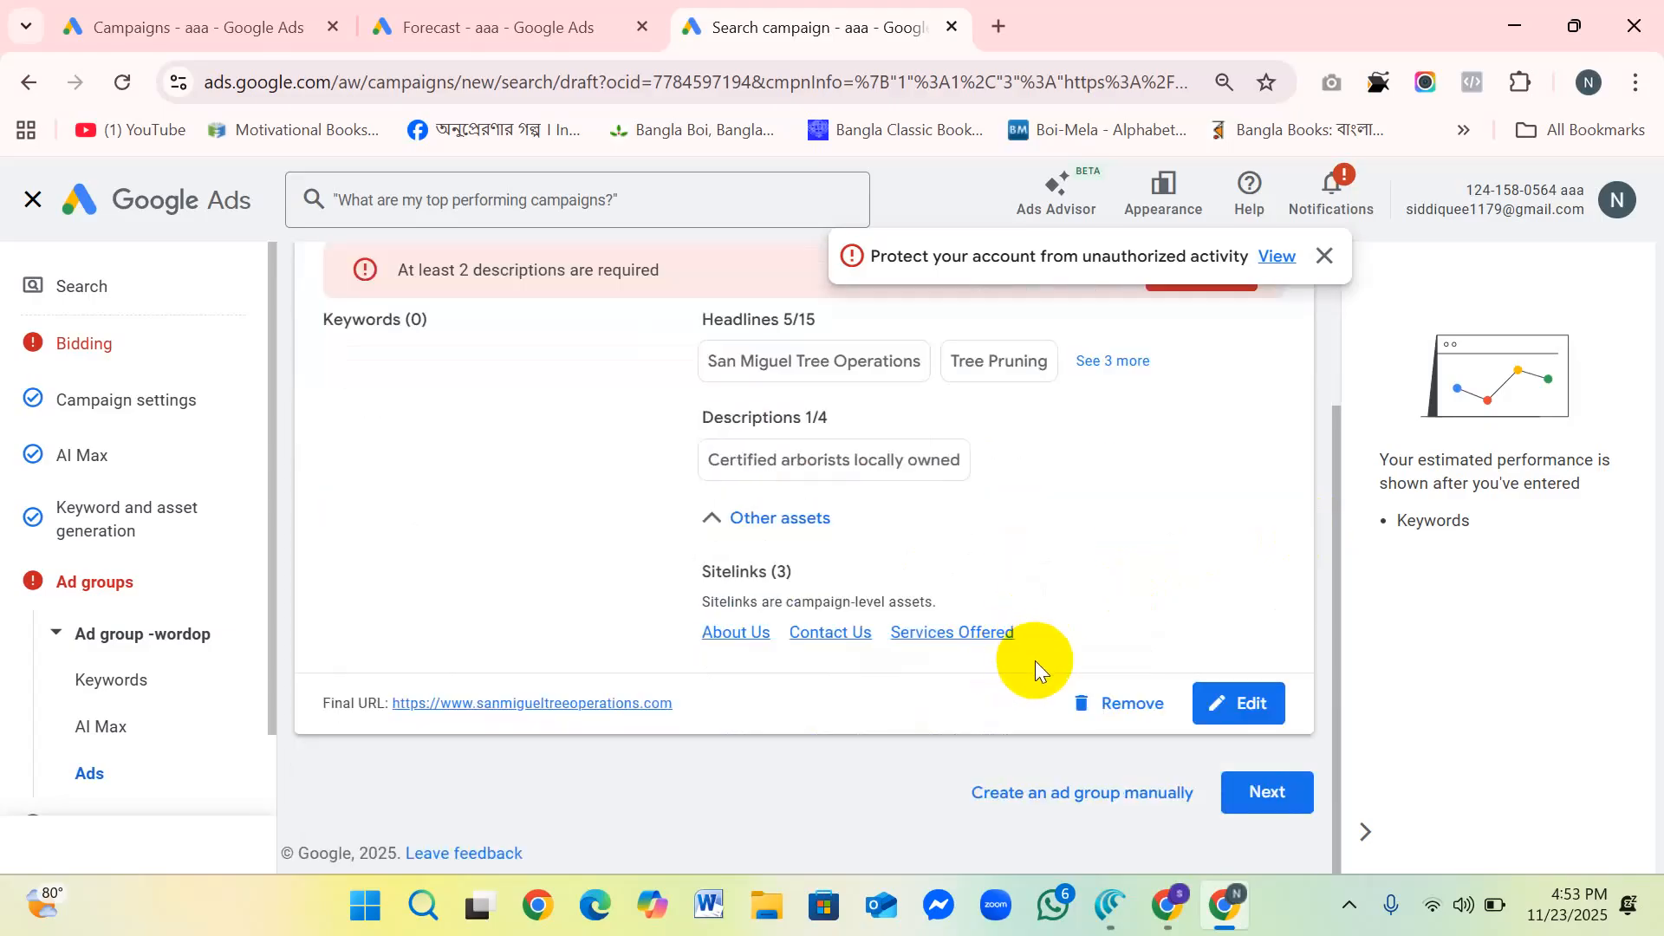
Step: Continue to the budget stage, set the campaign's average daily budget to ₹444 and proceed to the campaign review
left_click(1312, 782)
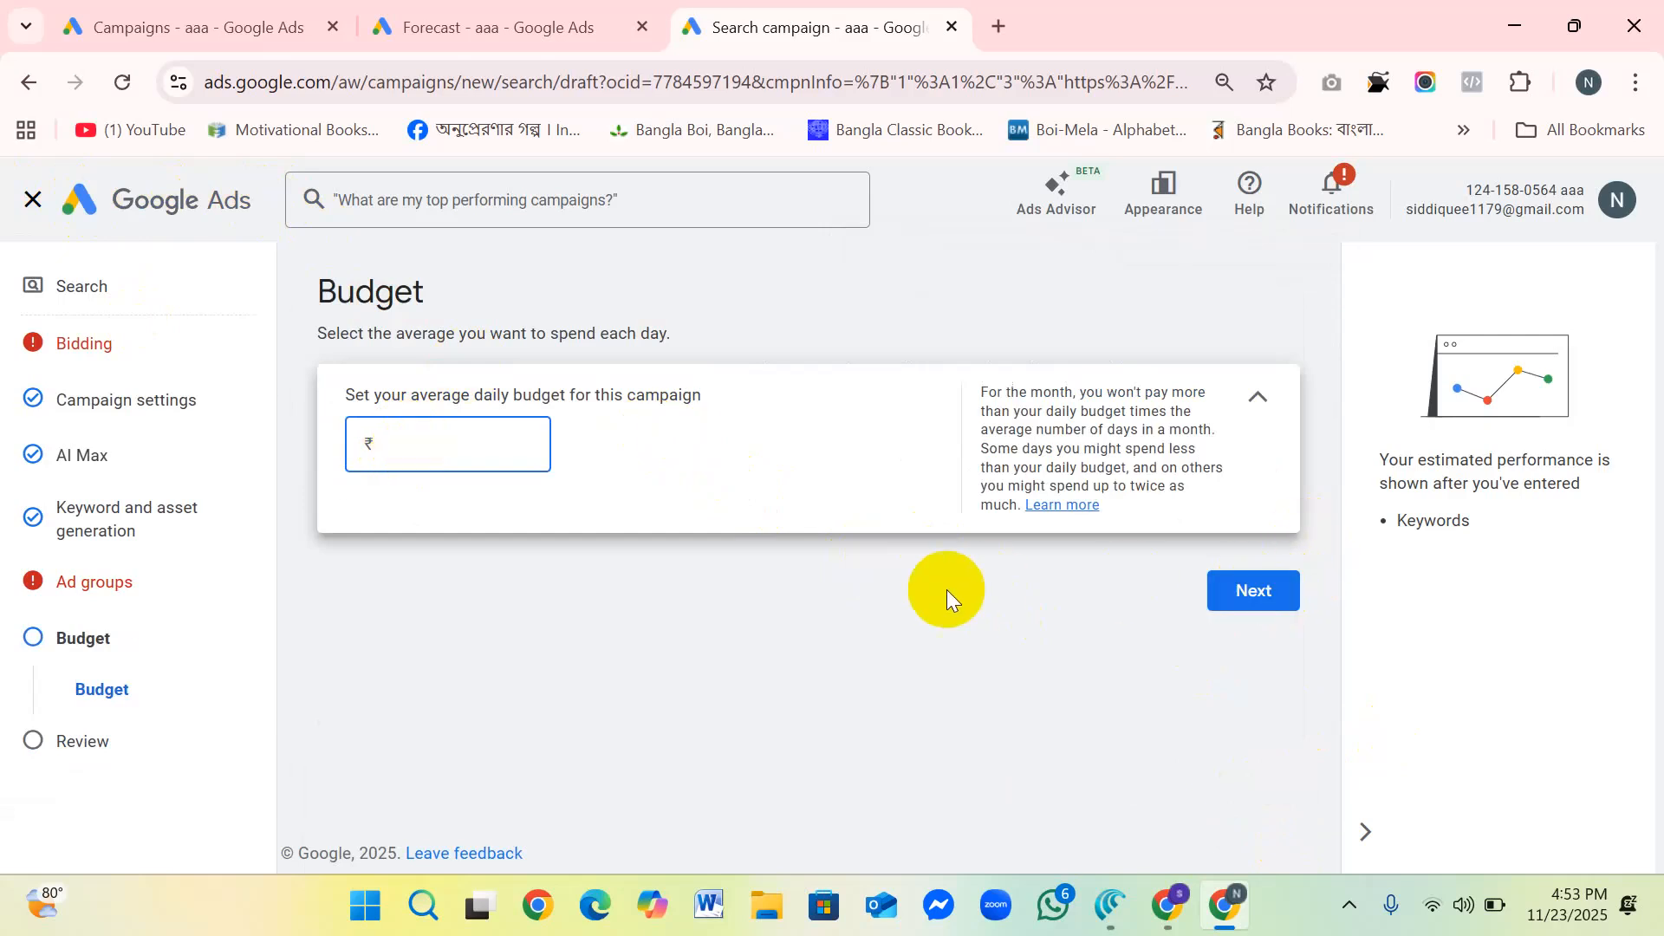
type("444")
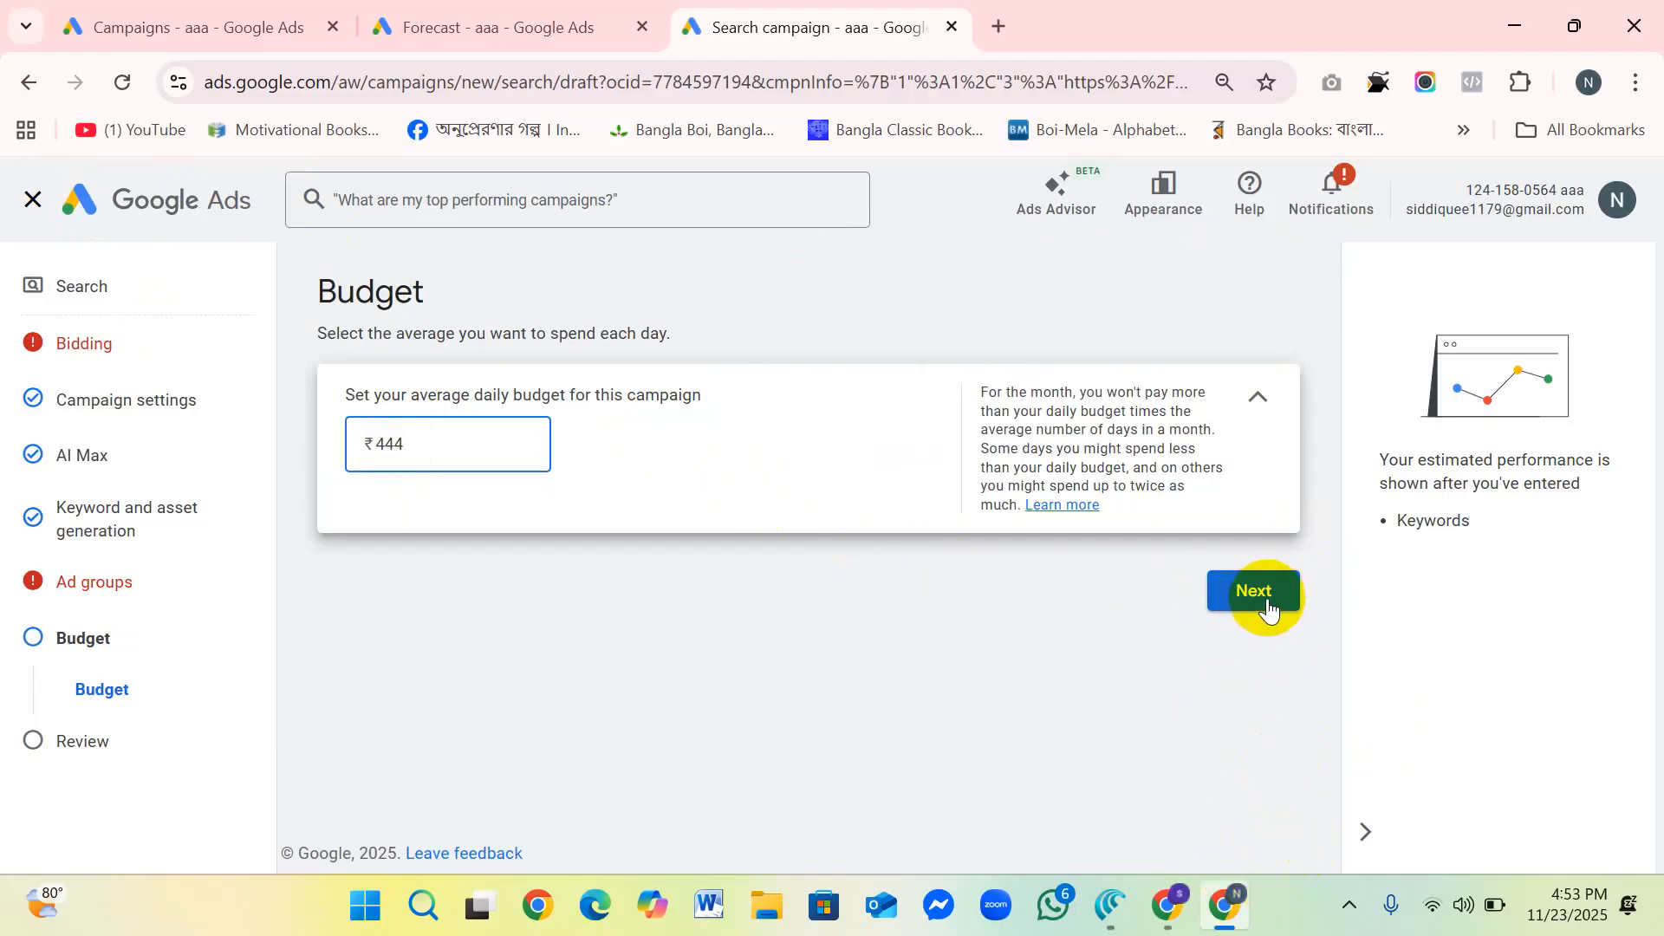
left_click(1235, 589)
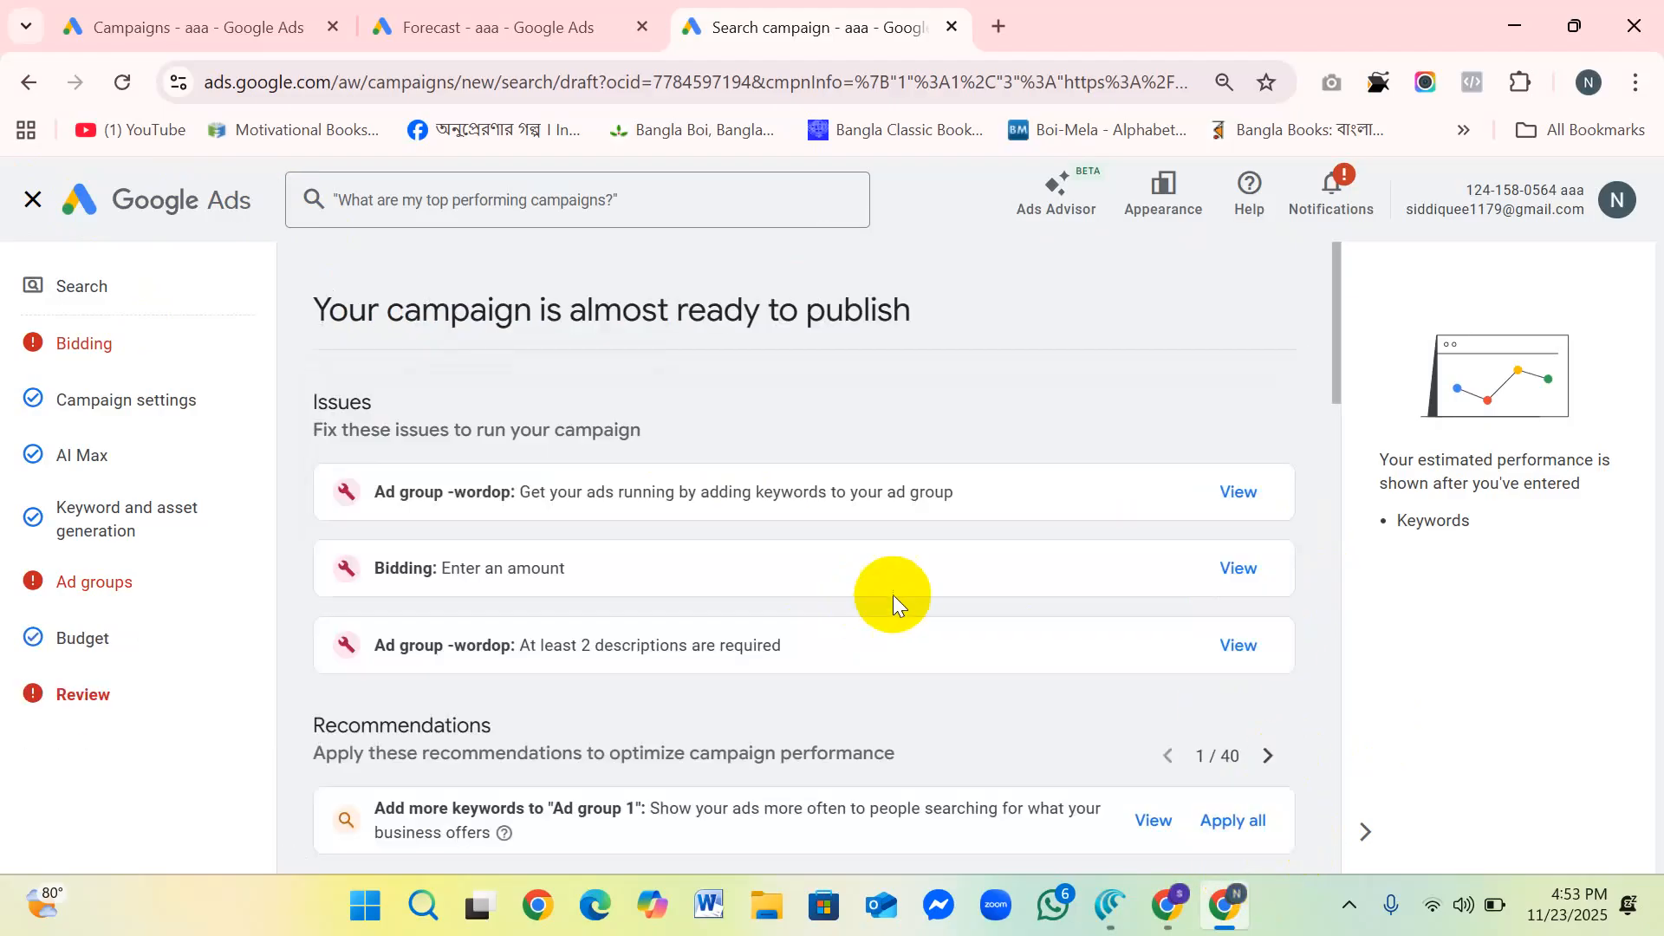
Step: Examine the campaign review from the issues and recommendations down to the campaign settings, AI Max and ad groups
scroll(917, 601, "down", 3)
scroll(892, 623, "down", 2)
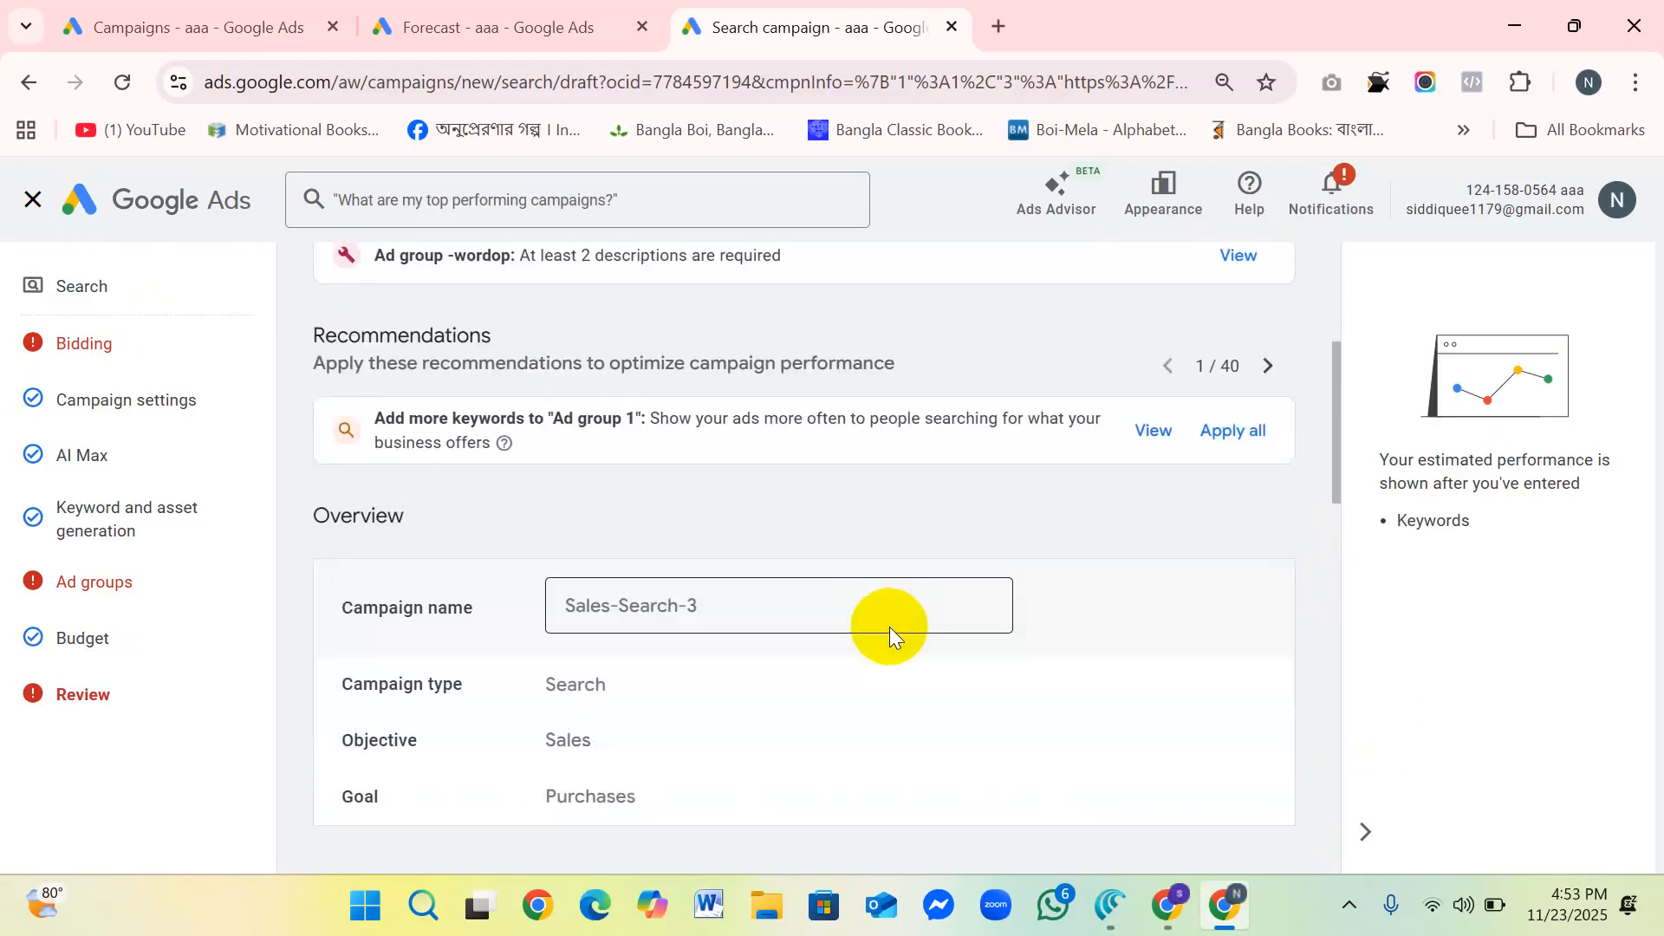
scroll(815, 617, "down", 7)
scroll(828, 622, "down", 9)
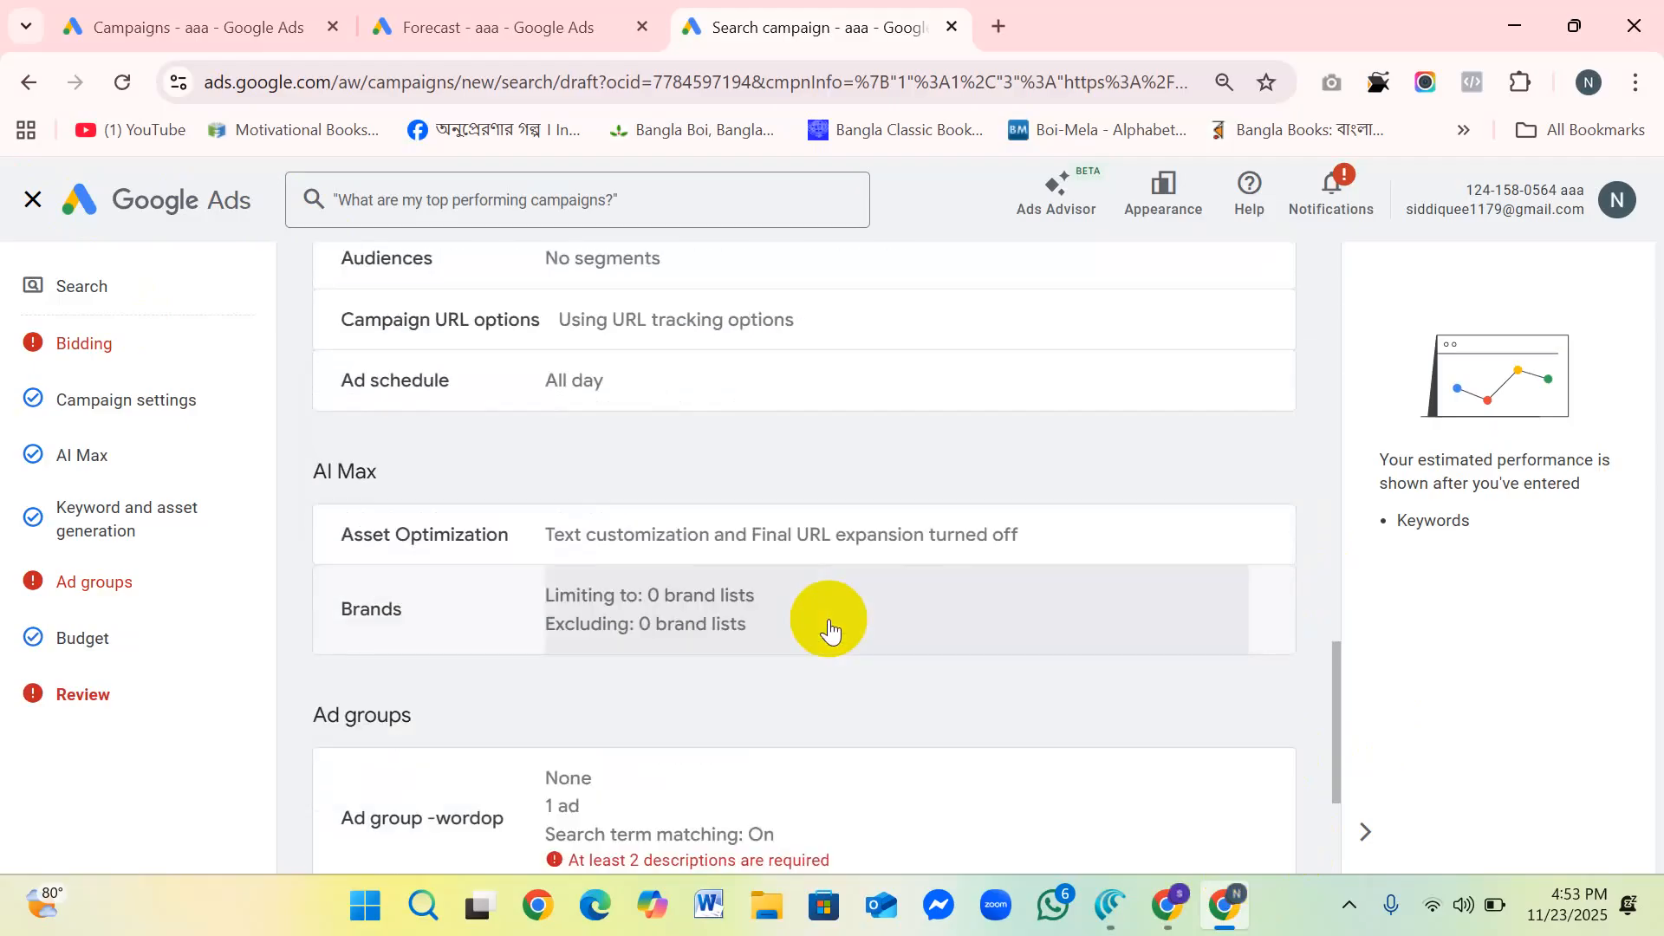
scroll(829, 626, "up", 20)
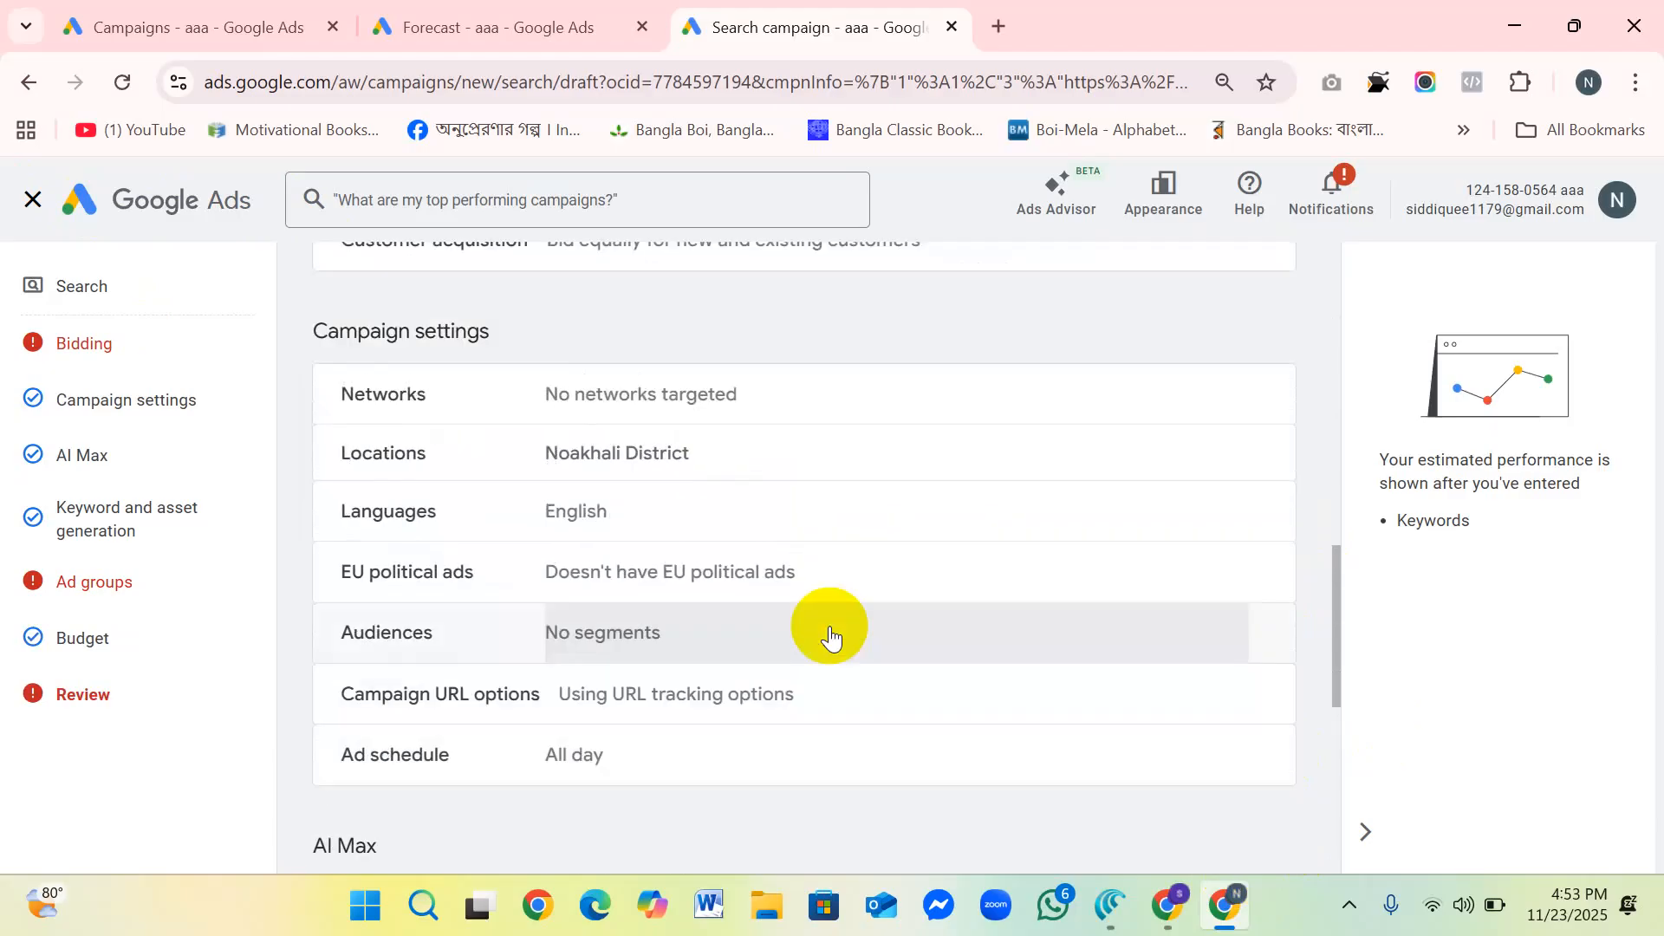
scroll(833, 623, "down", 4)
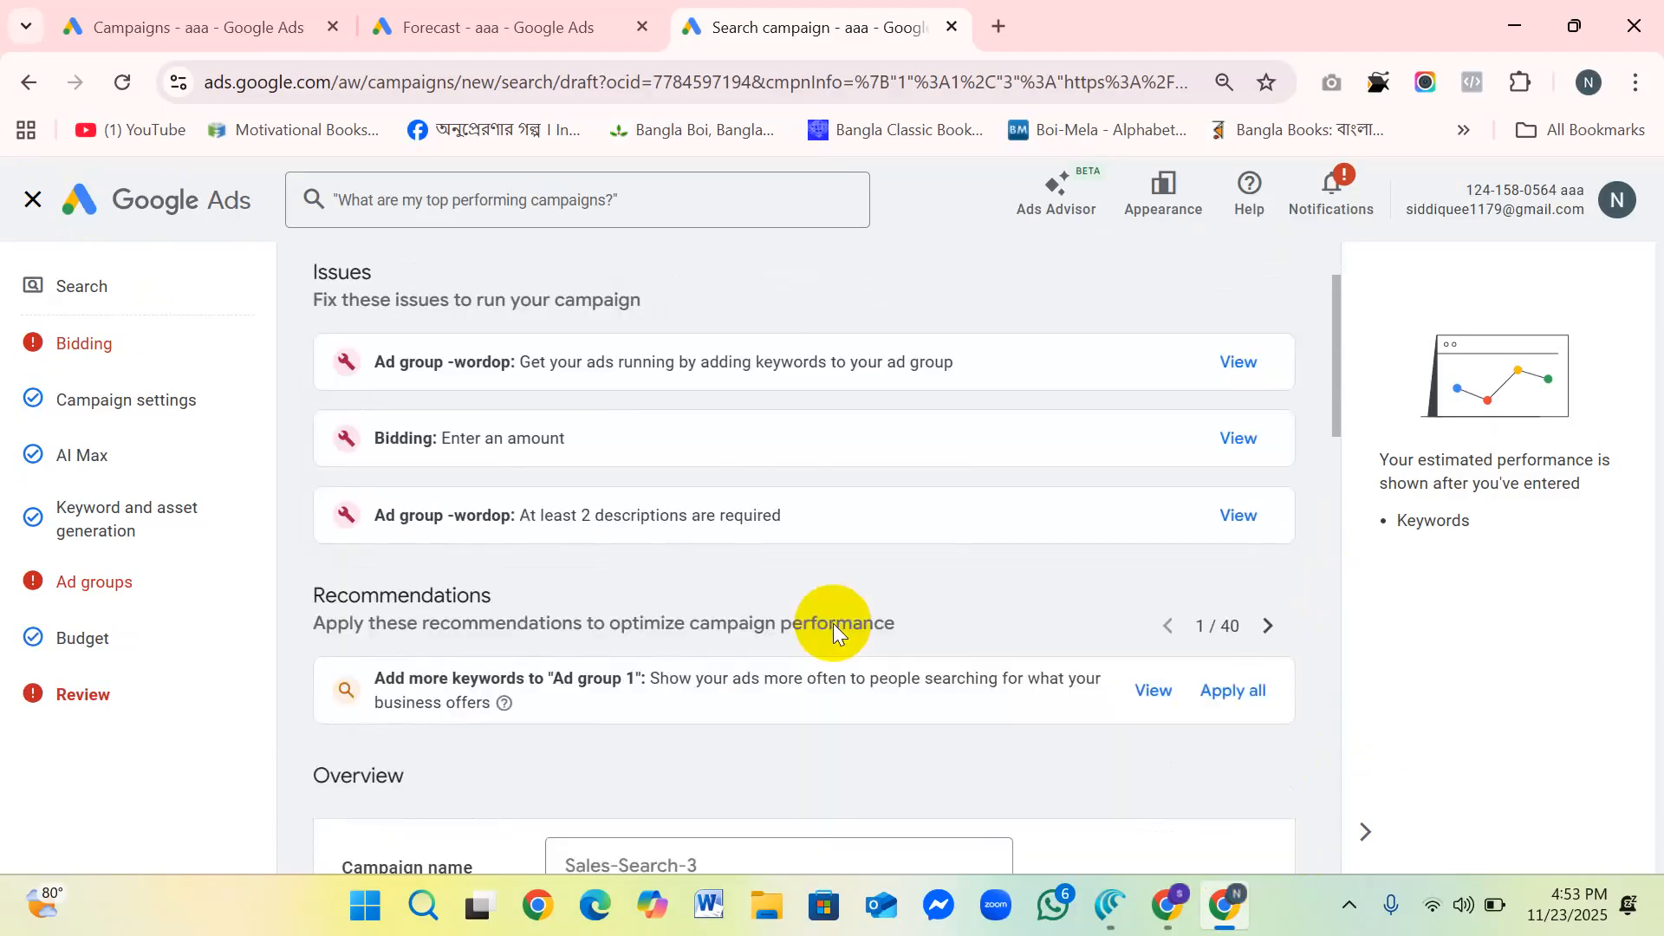
scroll(834, 622, "up", 5)
scroll(833, 622, "down", 4)
scroll(834, 622, "up", 4)
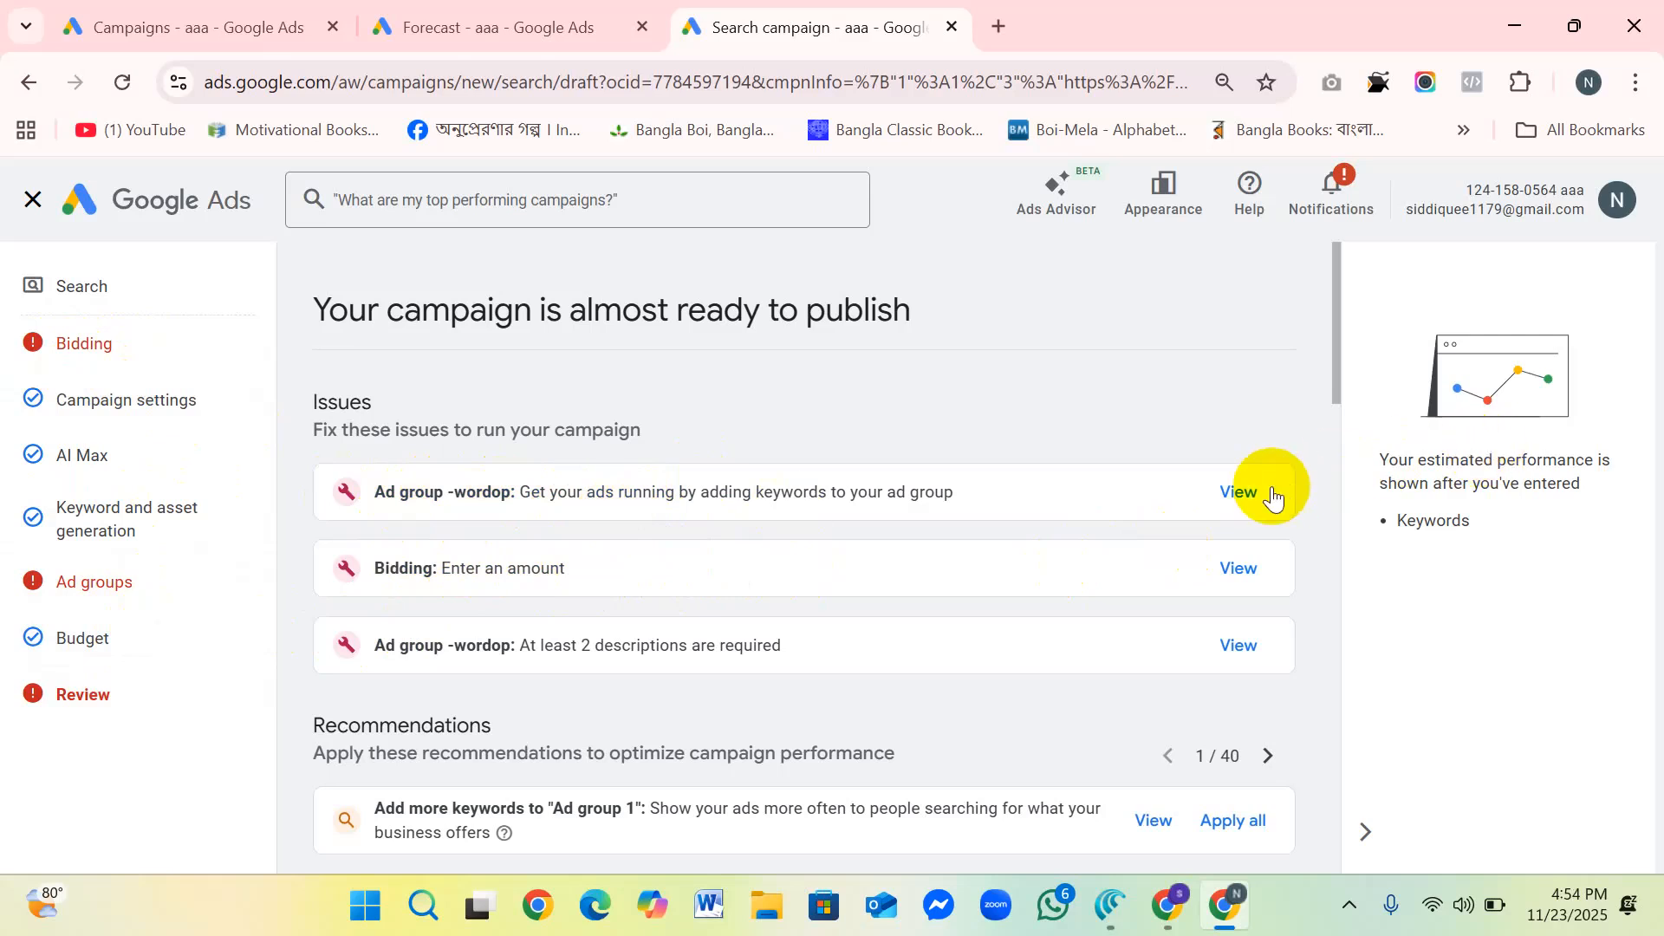
Step: Check the campaign name, type, objective and goal in the overview, plus the bidding and campaign settings down to the ad schedule
scroll(652, 640, "down", 3)
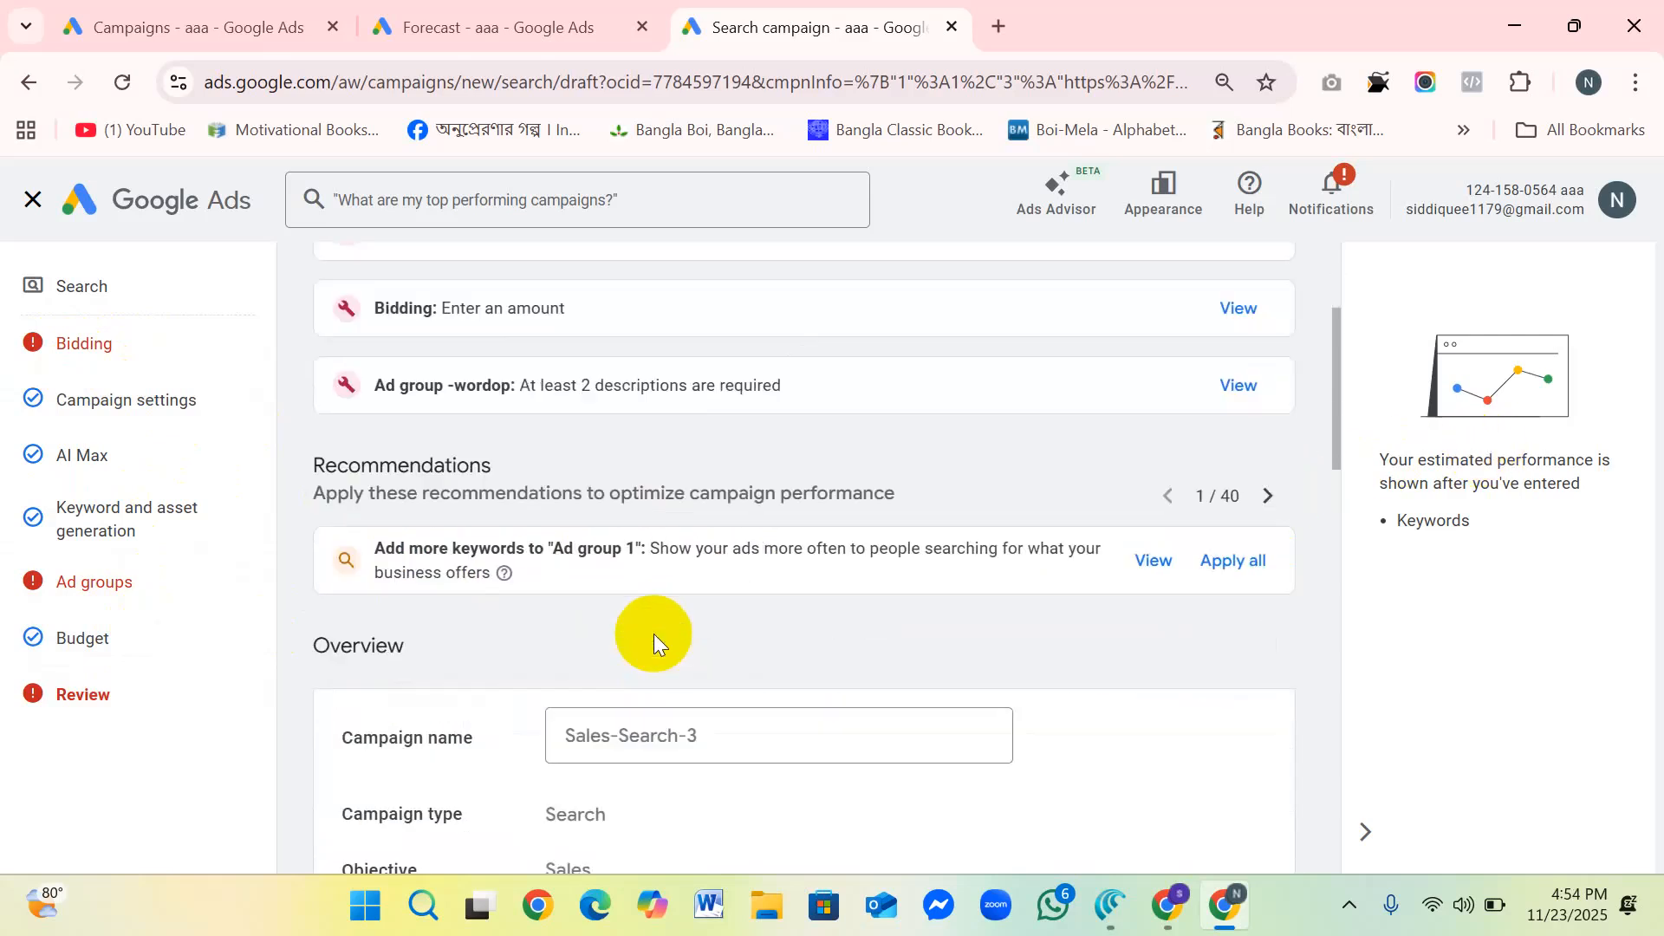
scroll(518, 579, "down", 3)
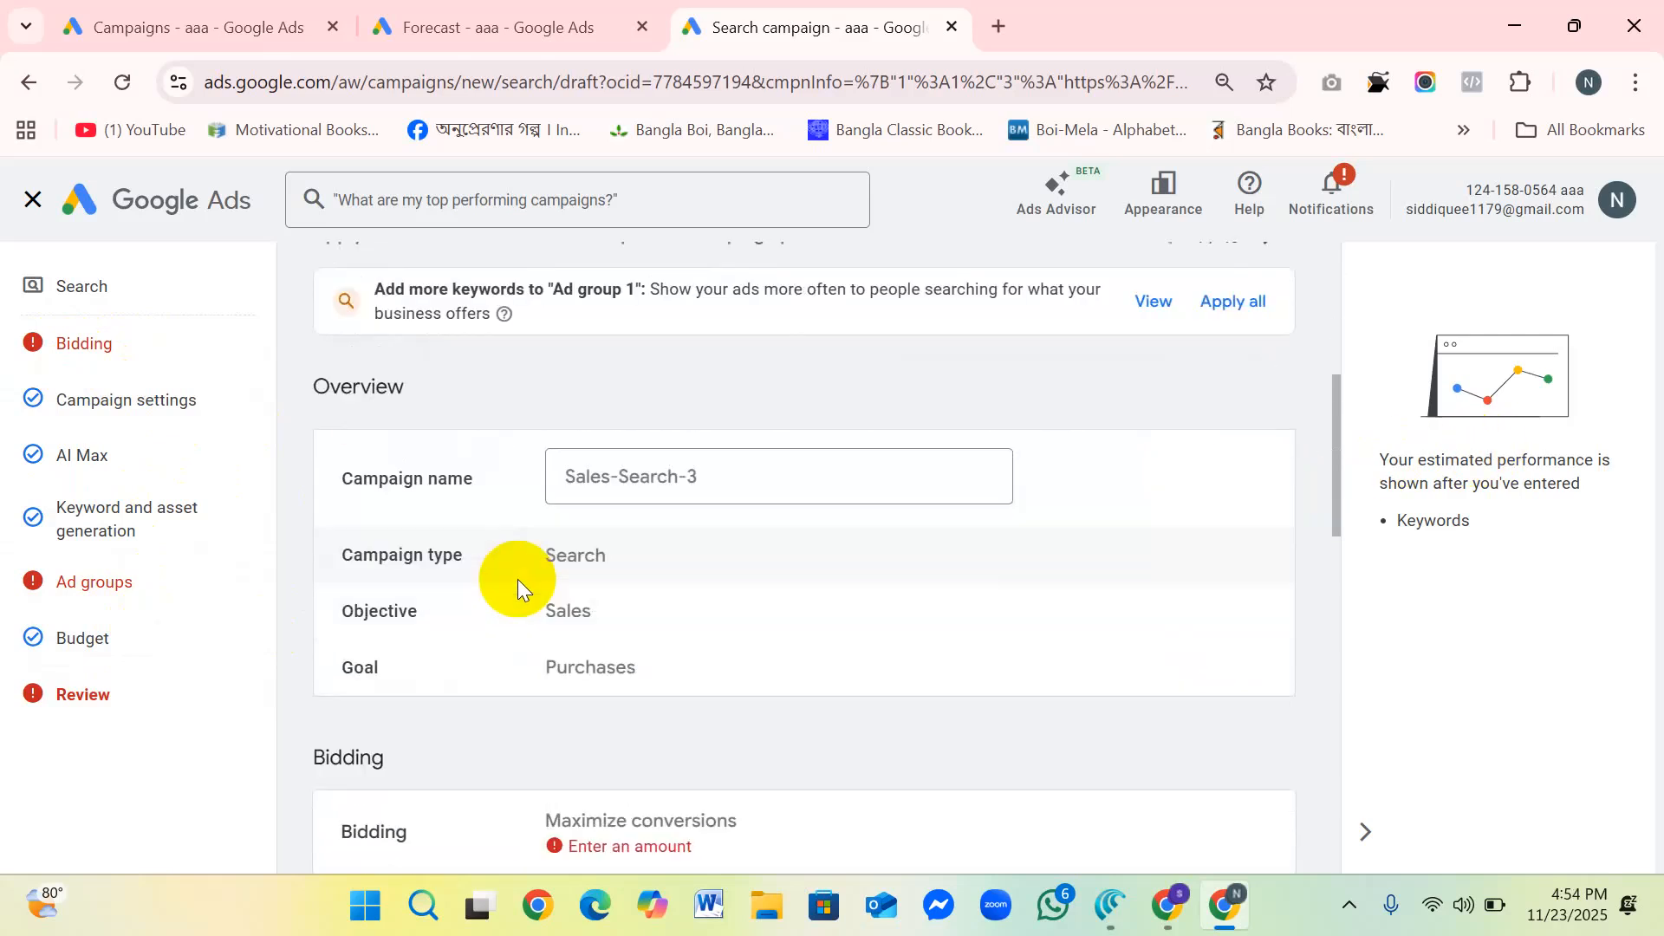
left_click(751, 468)
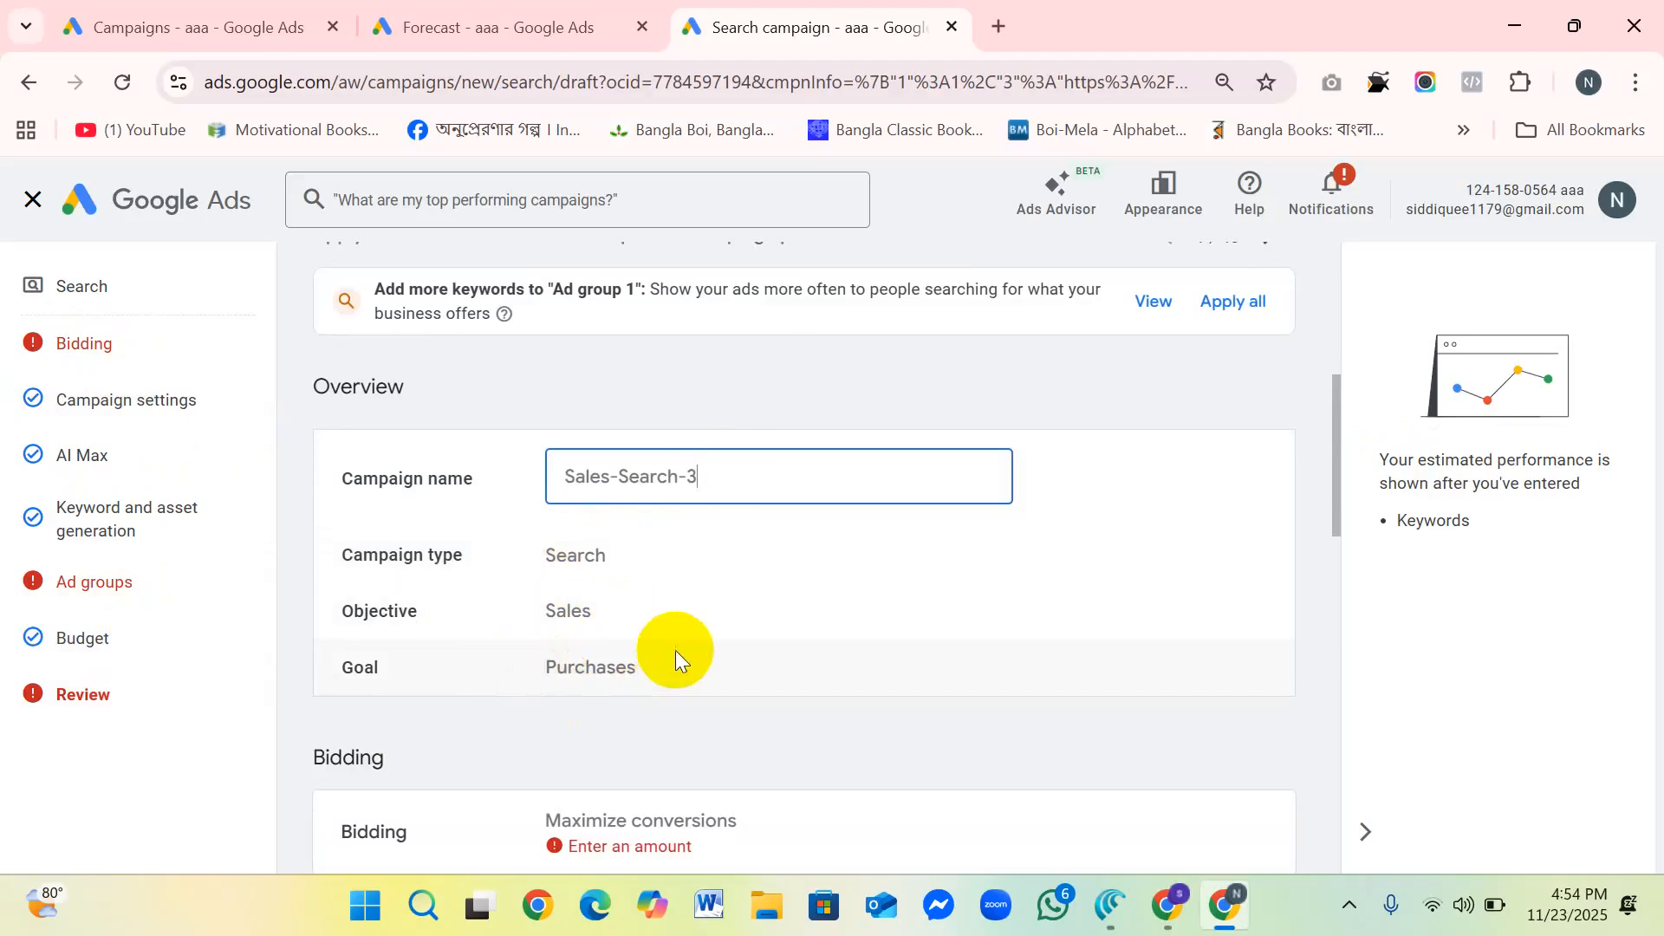
scroll(674, 655, "down", 3)
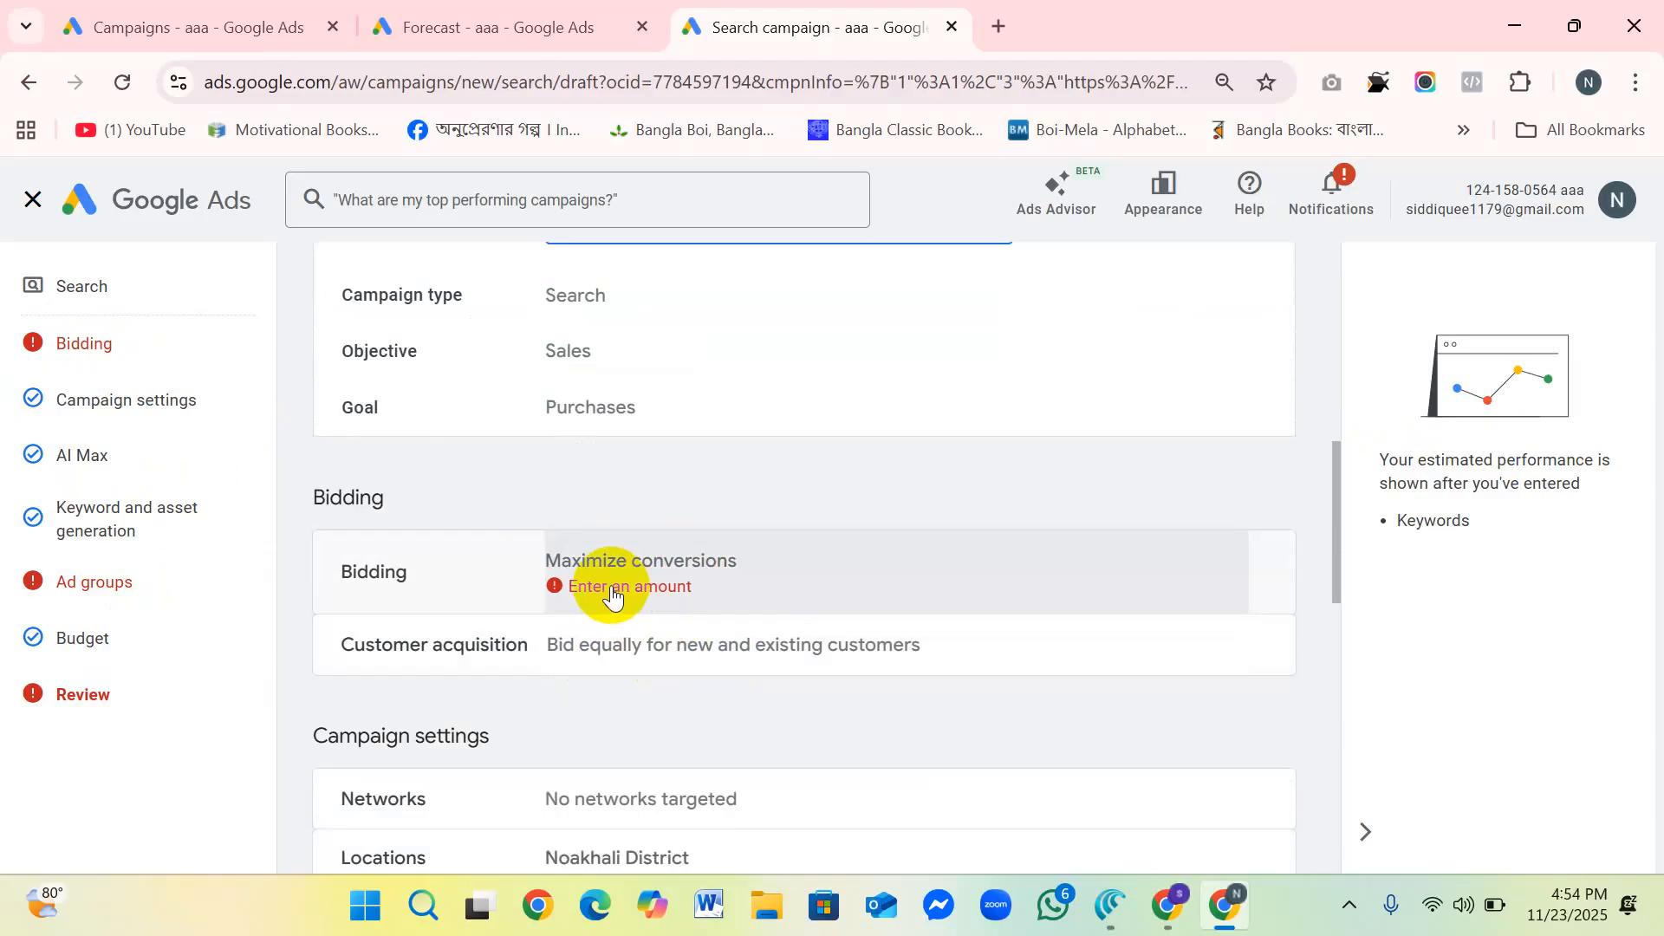
scroll(620, 594, "down", 2)
scroll(733, 596, "down", 3)
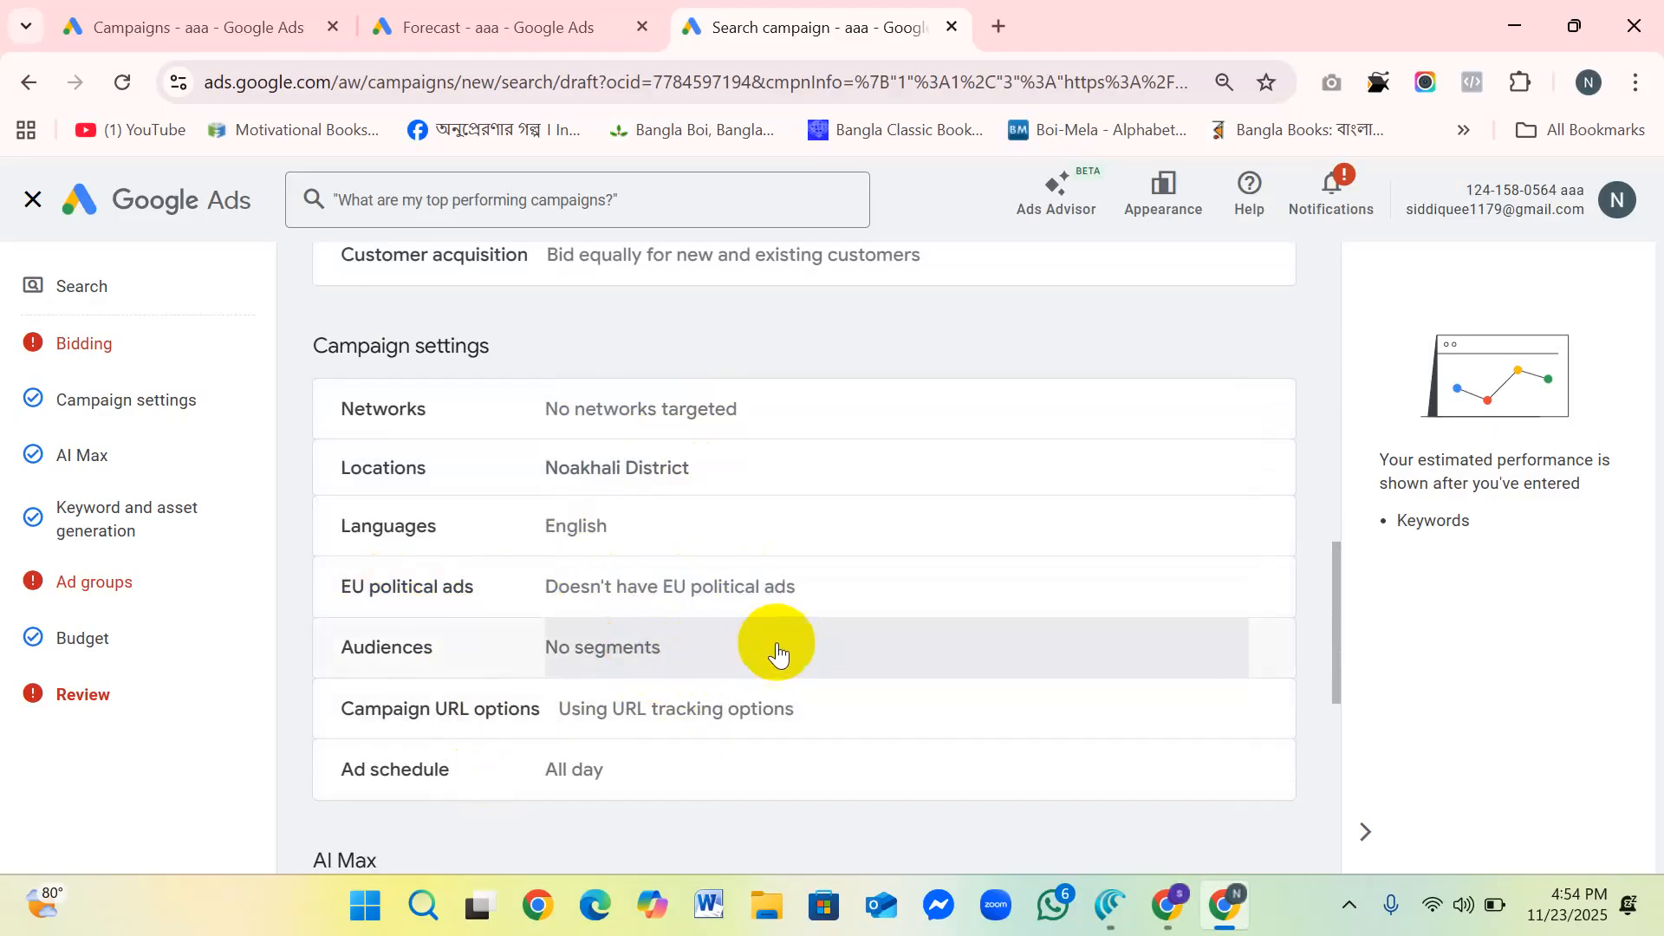
scroll(770, 650, "down", 1)
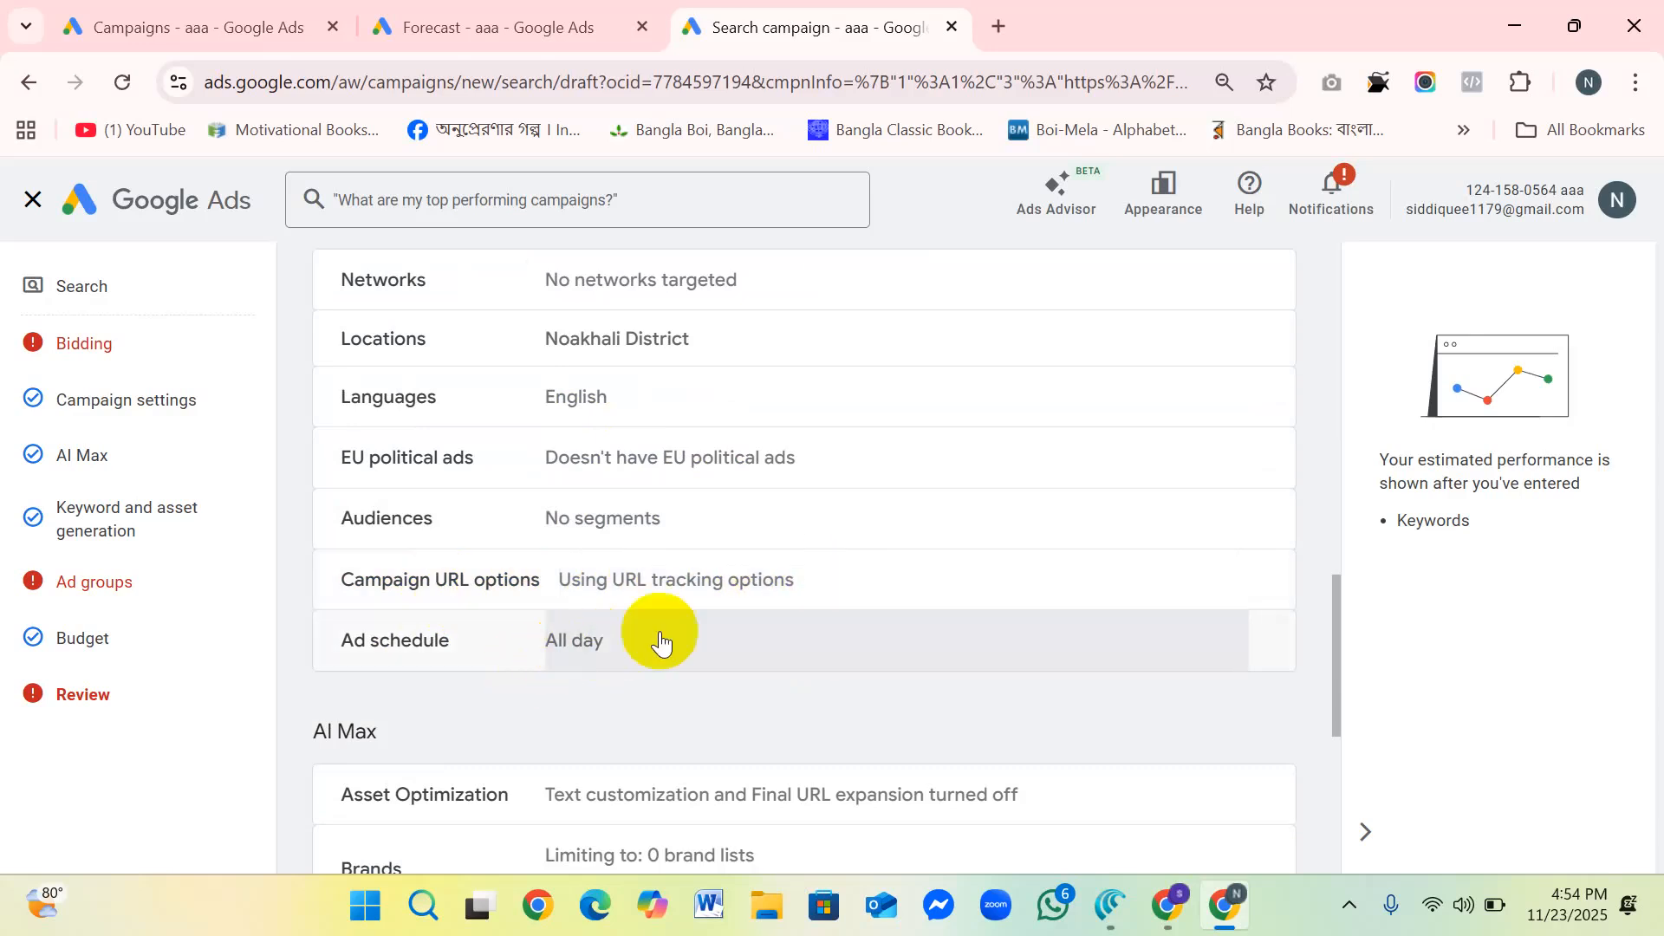
Step: Review the AI Max, ad group and budget sections of the campaign summary, then return to the issues list
scroll(728, 632, "down", 2)
scroll(780, 623, "down", 1)
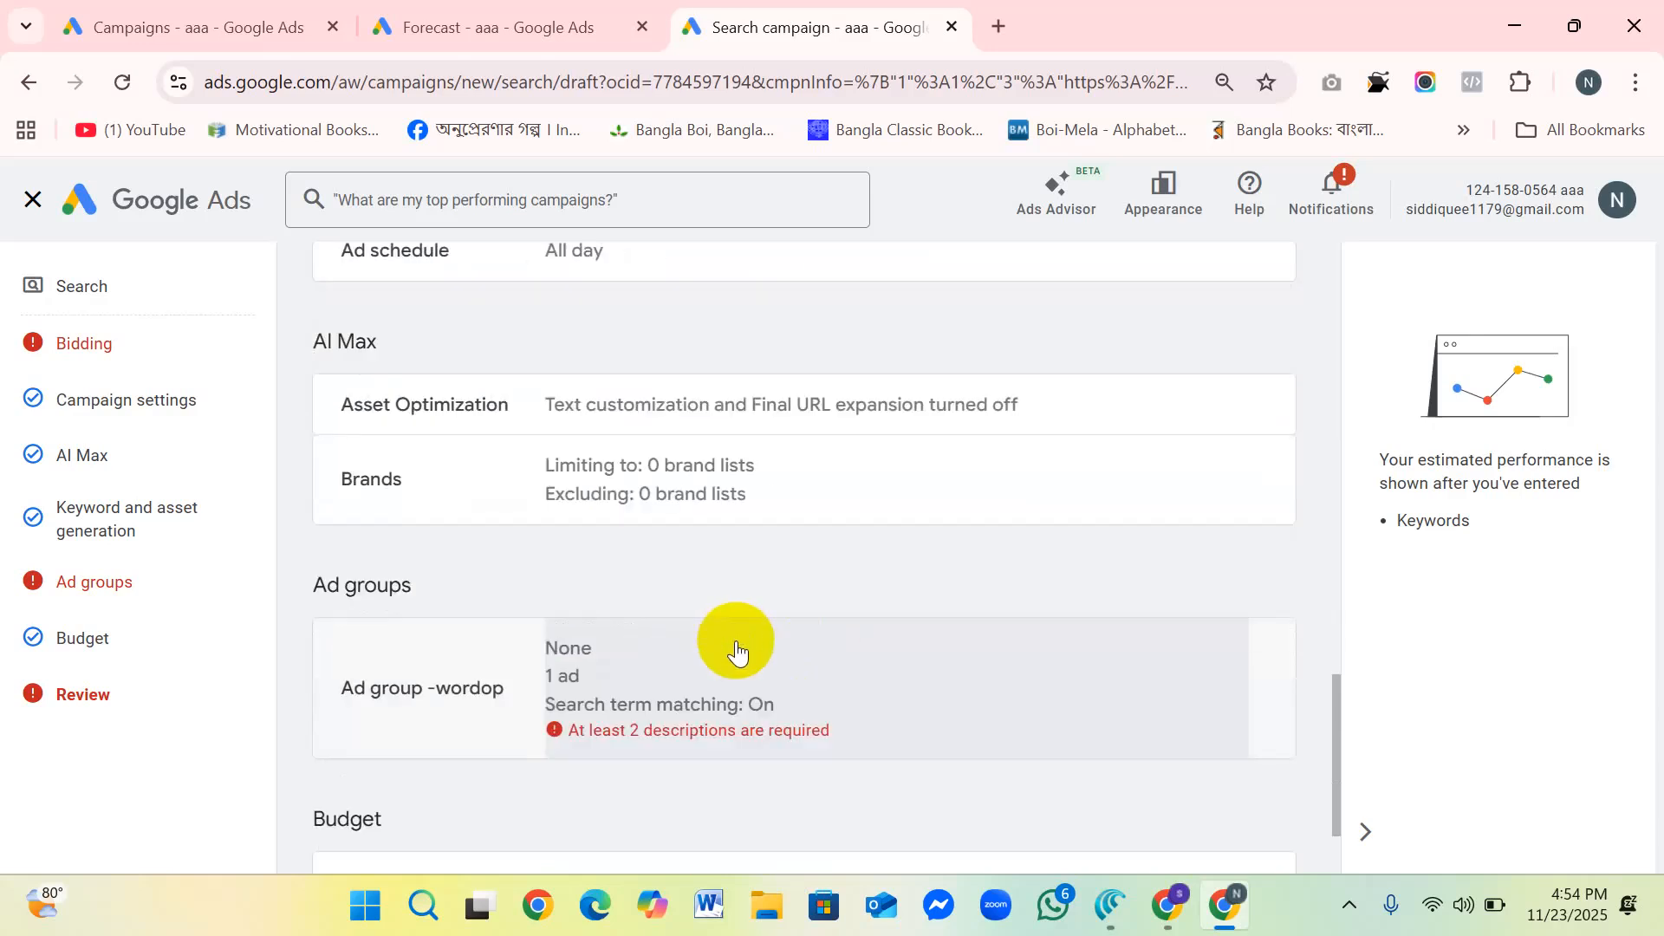
scroll(759, 598, "down", 1)
scroll(763, 632, "down", 1)
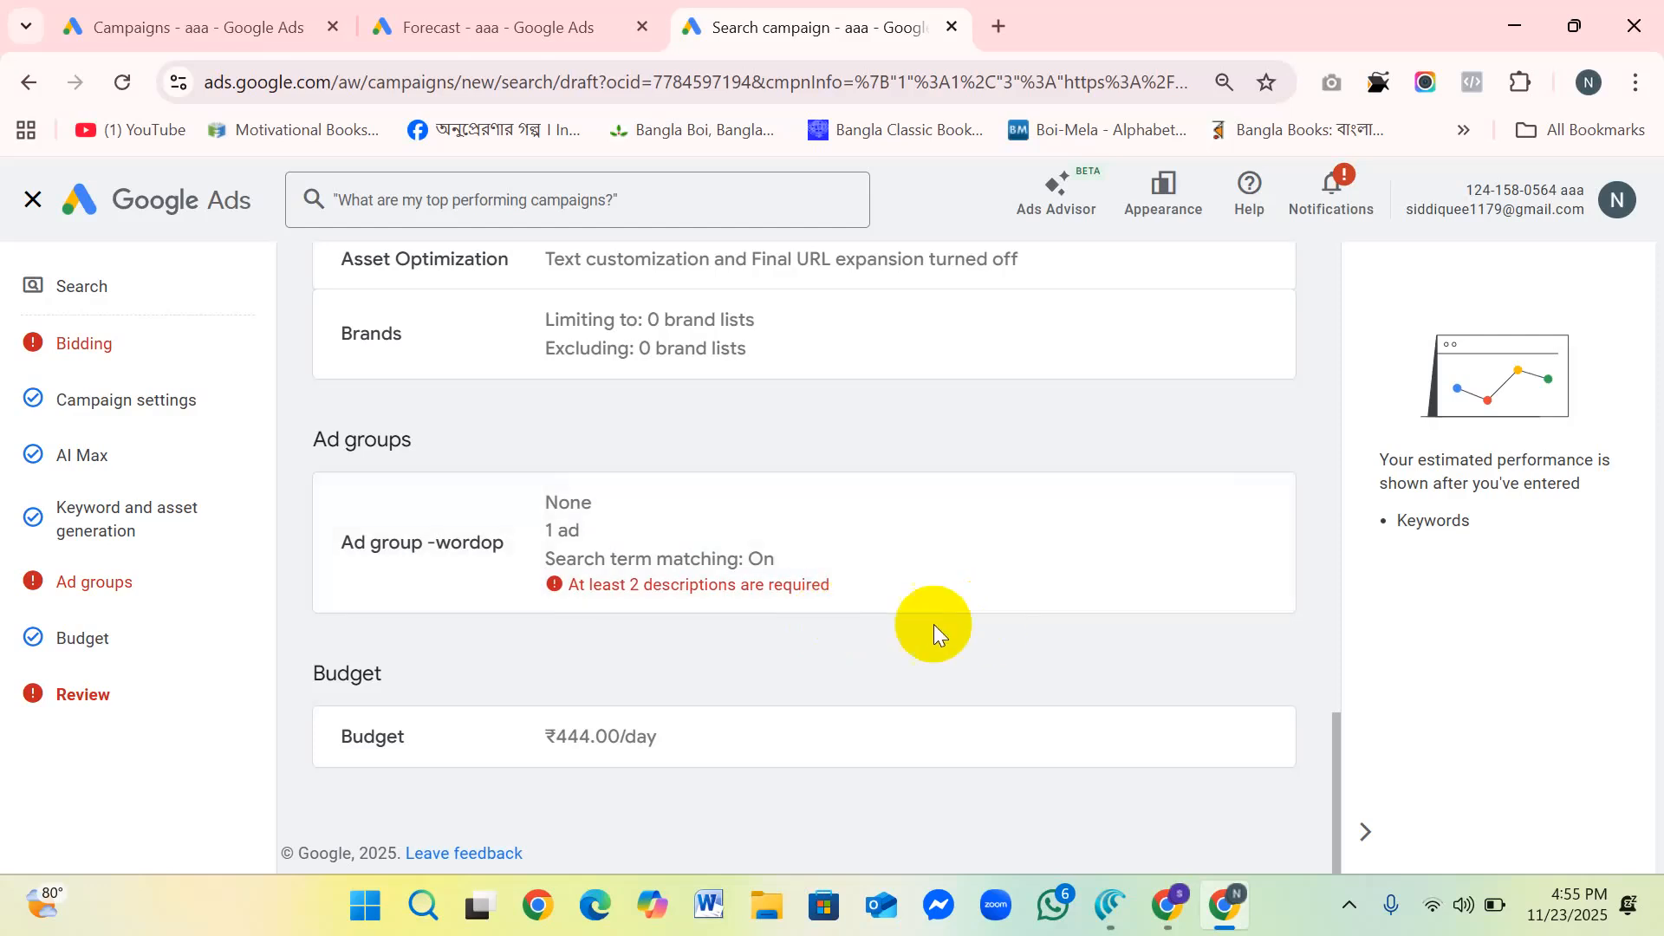
scroll(523, 557, "up", 8)
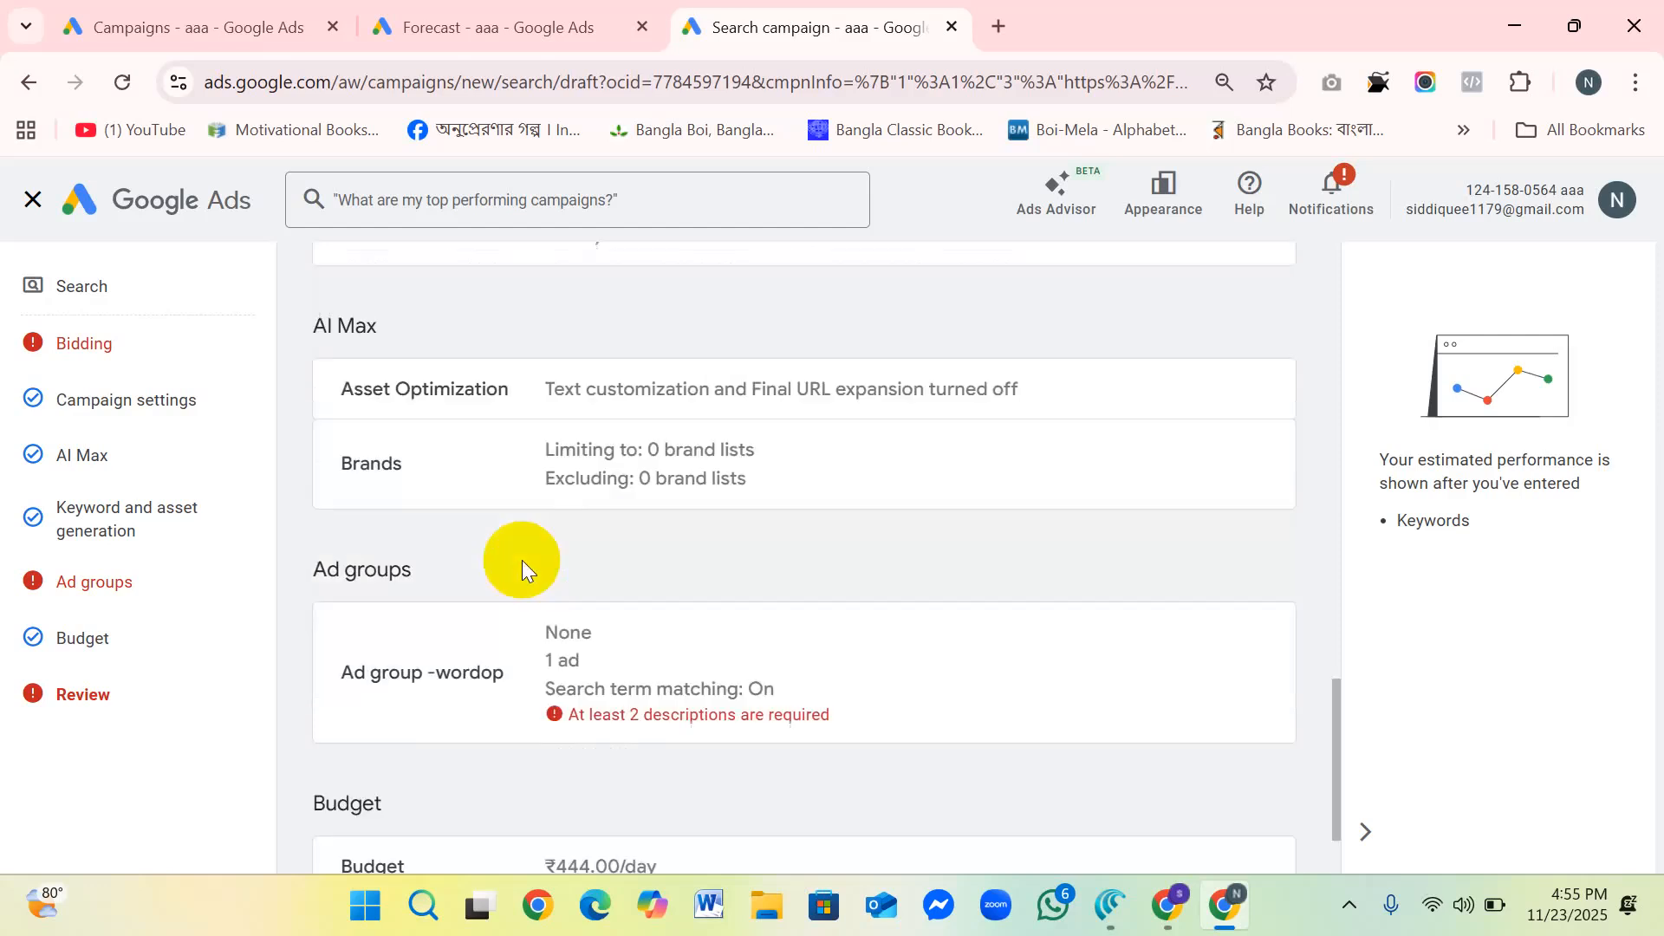
scroll(607, 513, "up", 8)
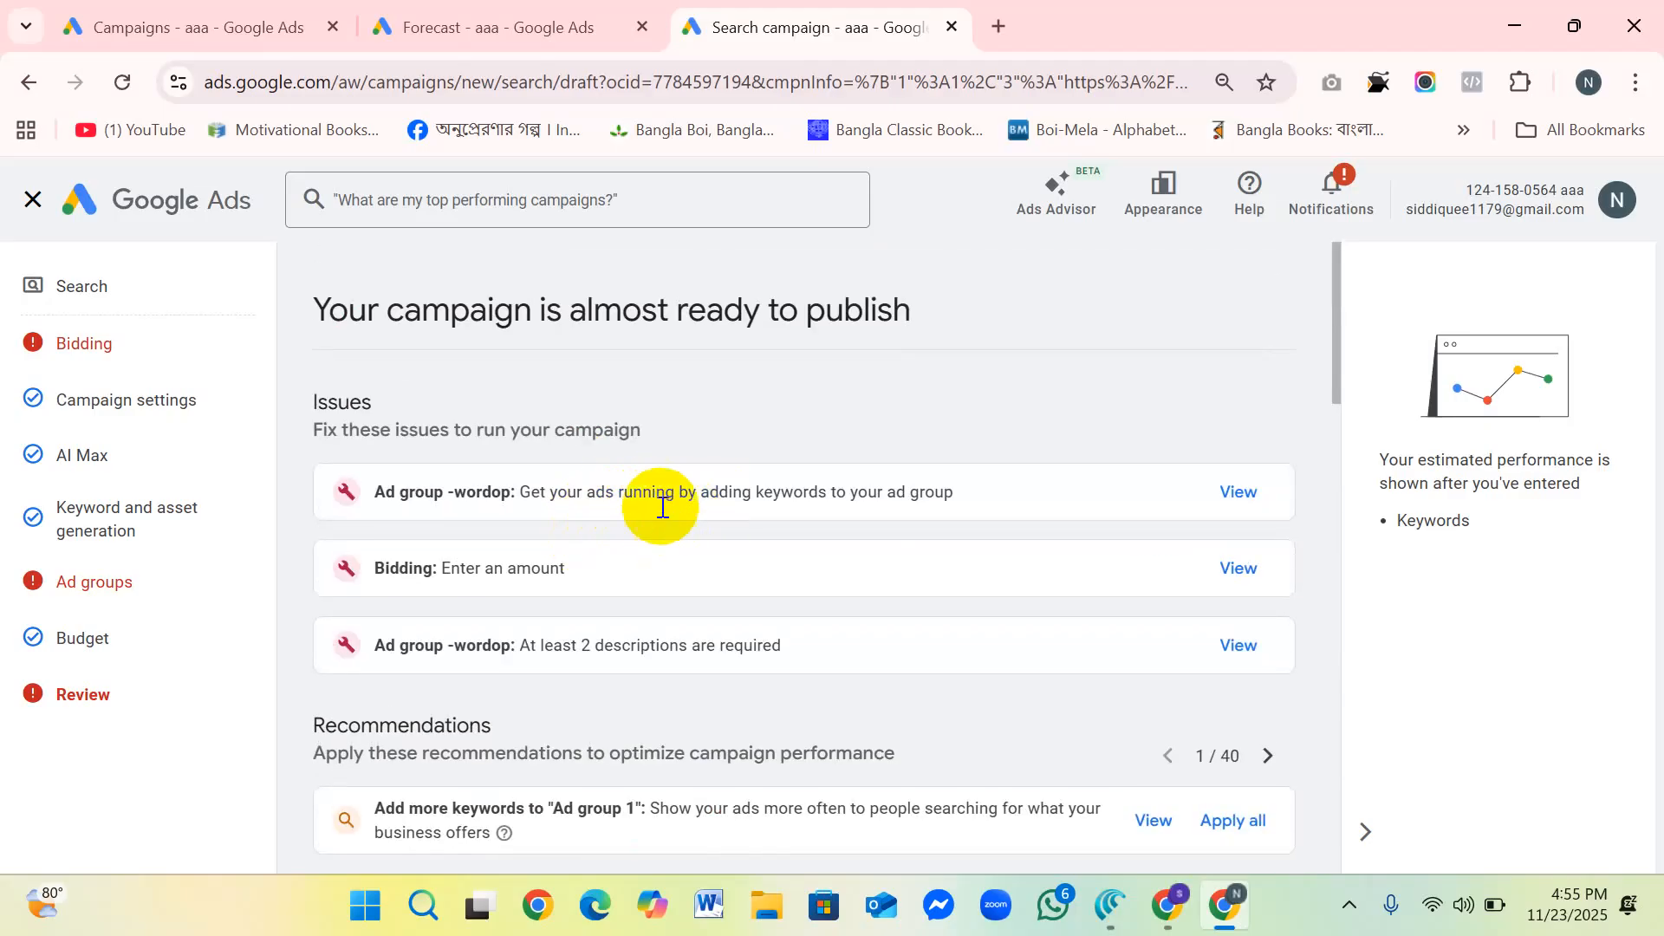
Step: Recheck the campaign review from the overview and bidding through campaign settings and AI Max to the daily budget
scroll(648, 555, "down", 7)
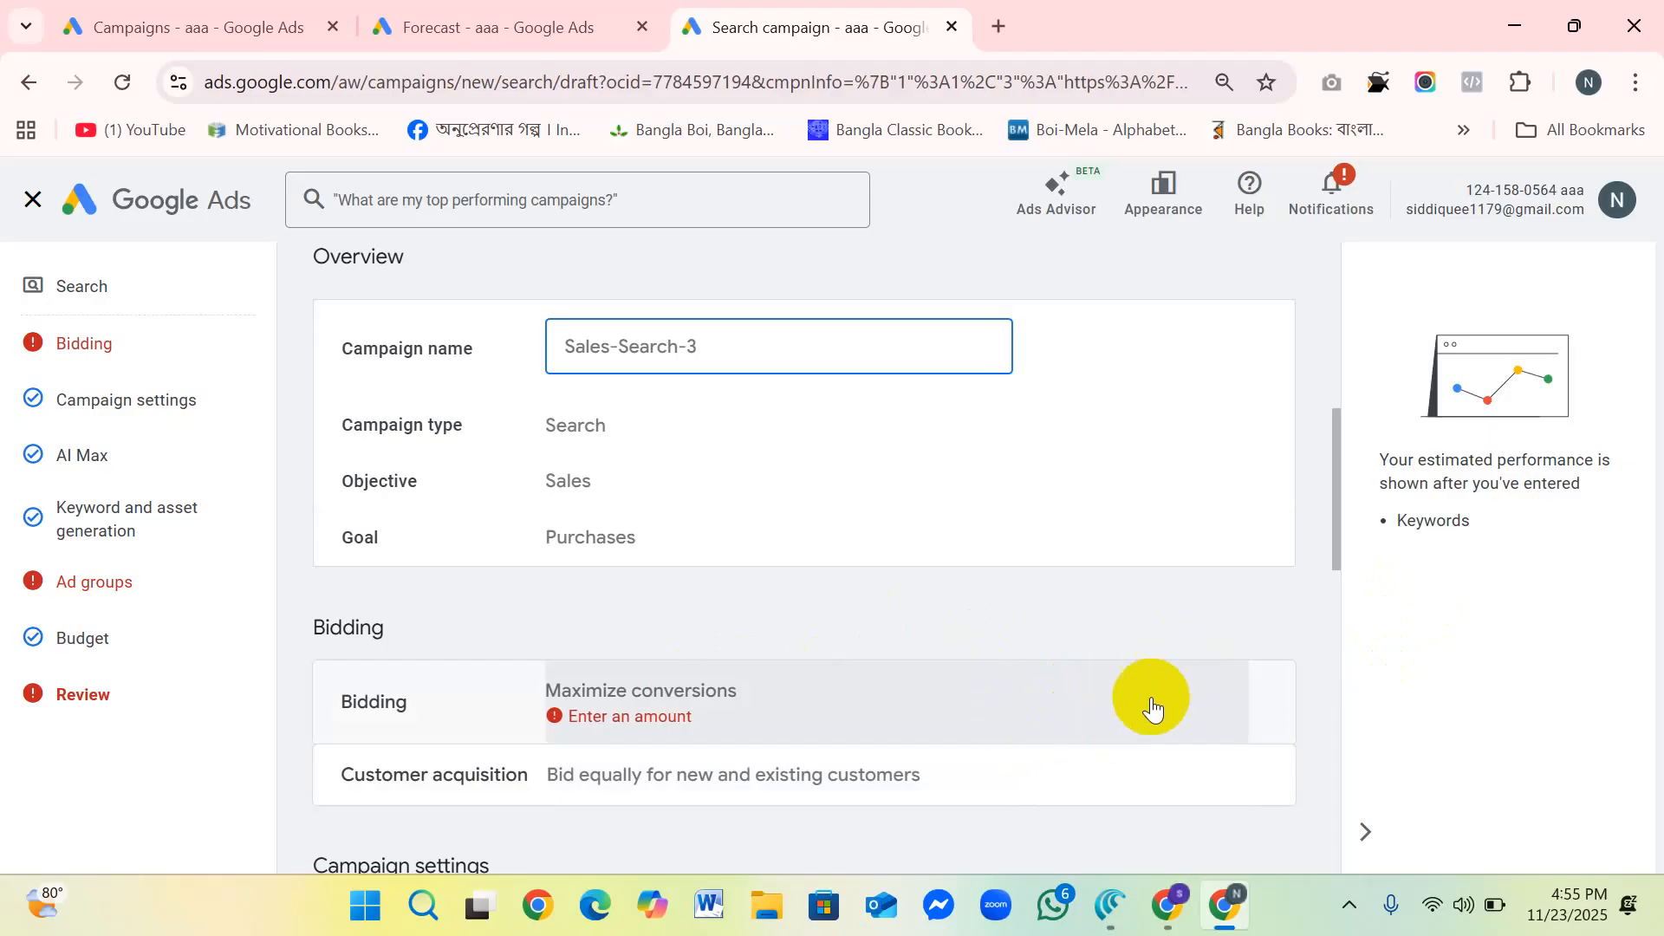
scroll(632, 688, "down", 8)
scroll(711, 648, "down", 3)
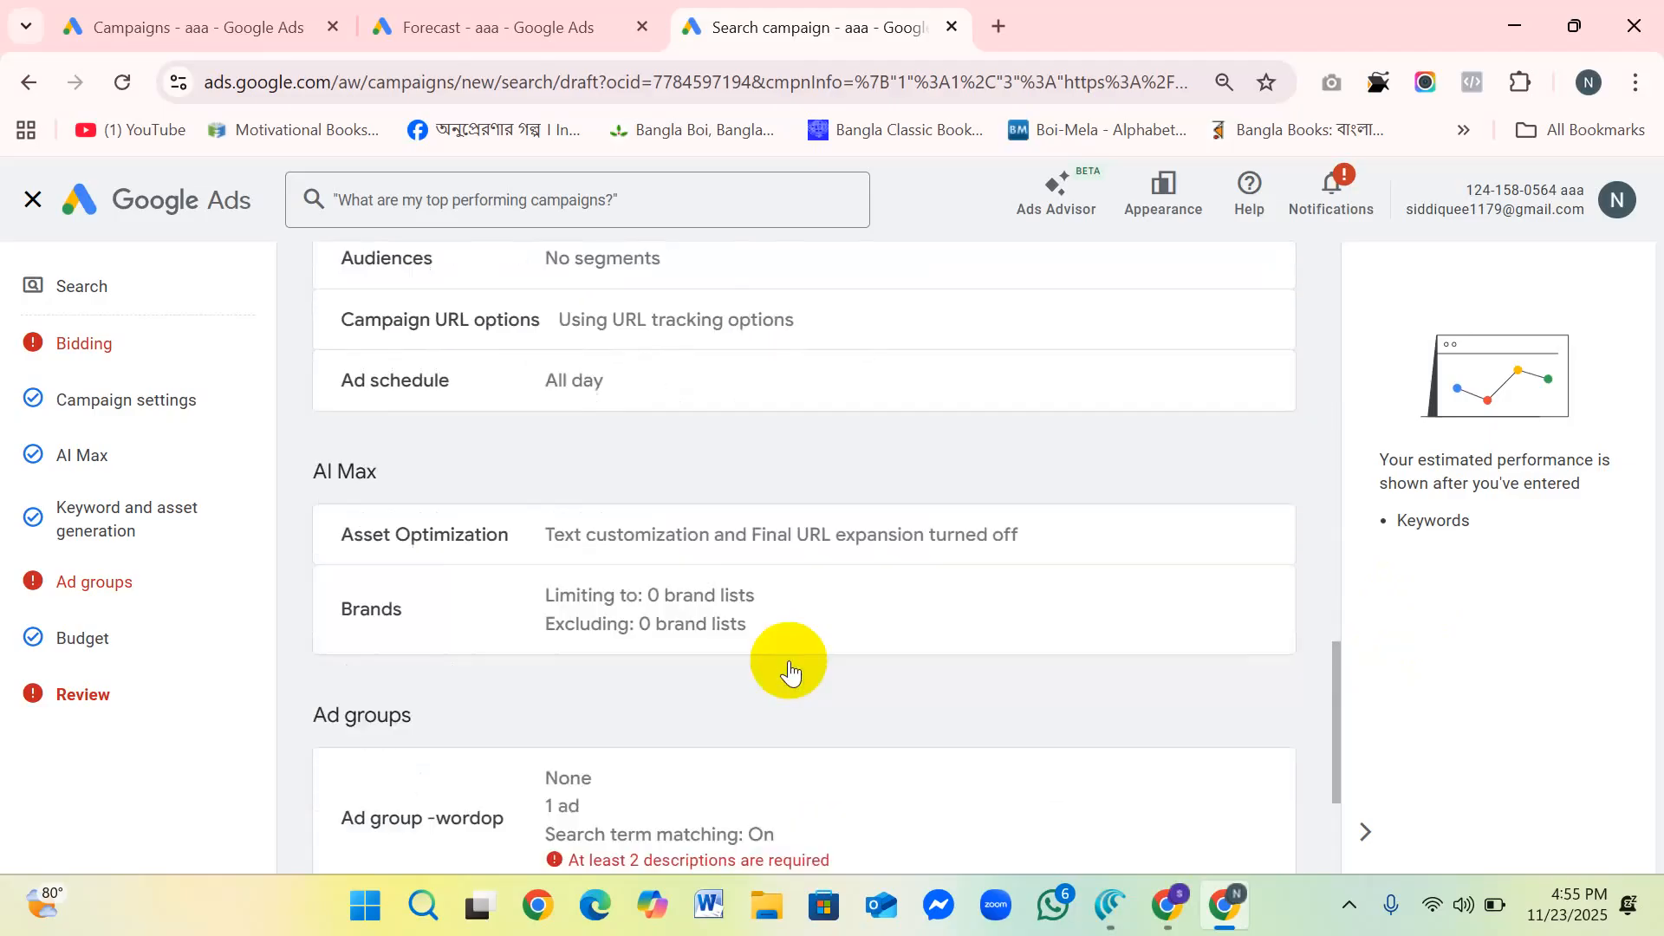
scroll(674, 613, "up", 12)
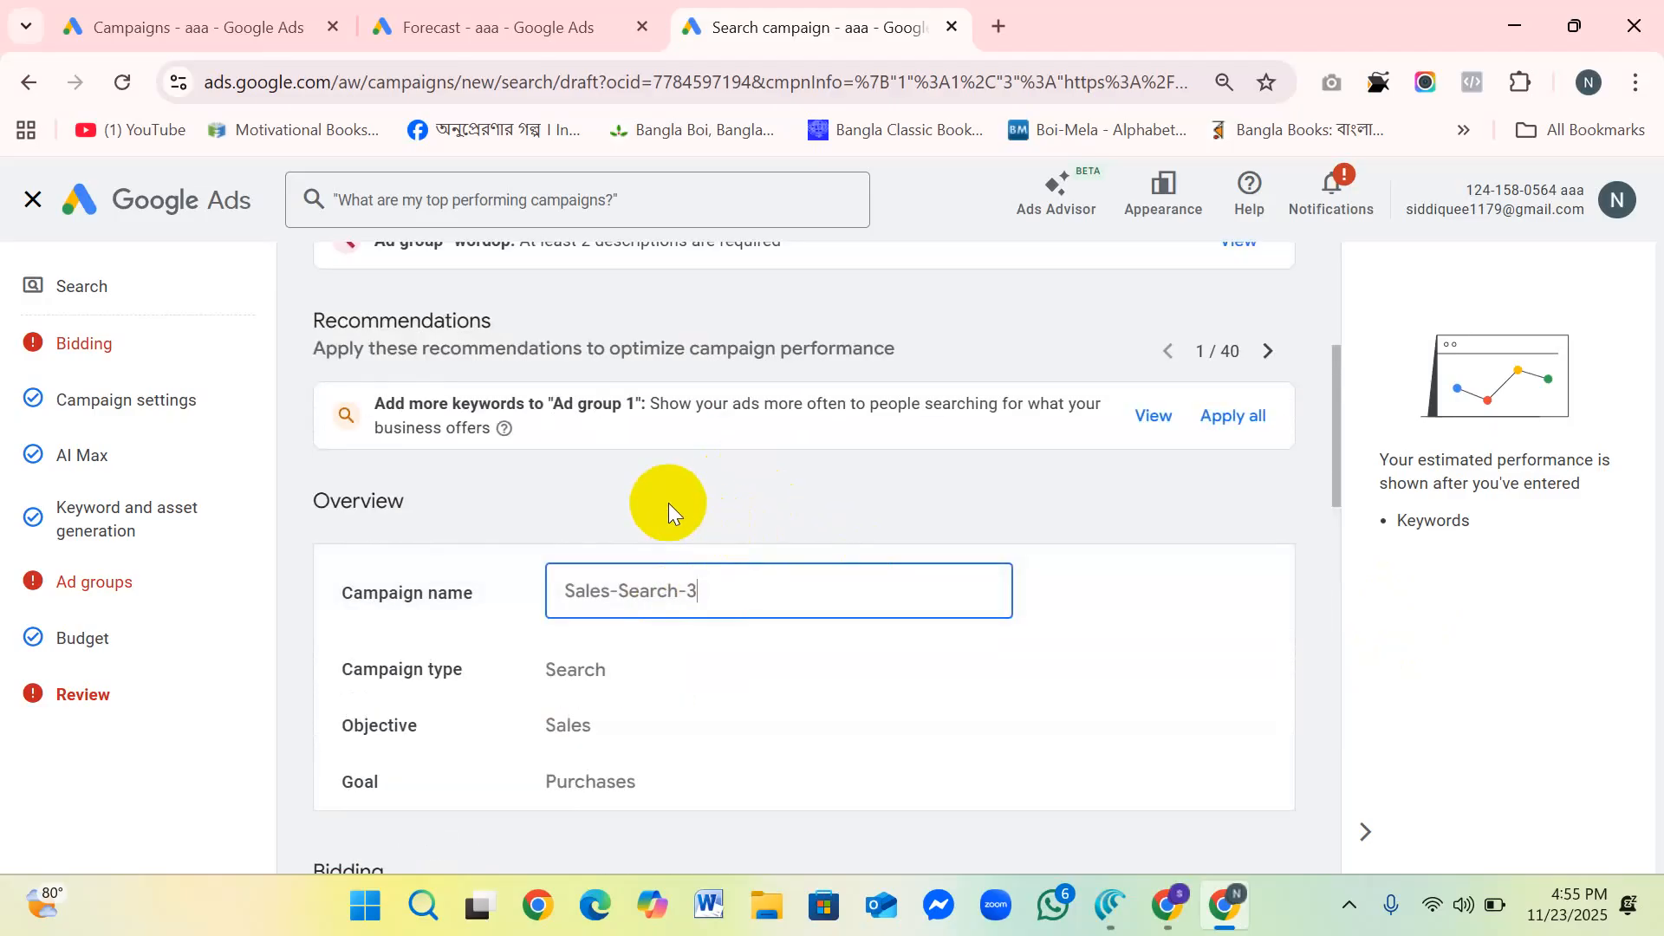
scroll(671, 503, "down", 3)
scroll(728, 495, "down", 4)
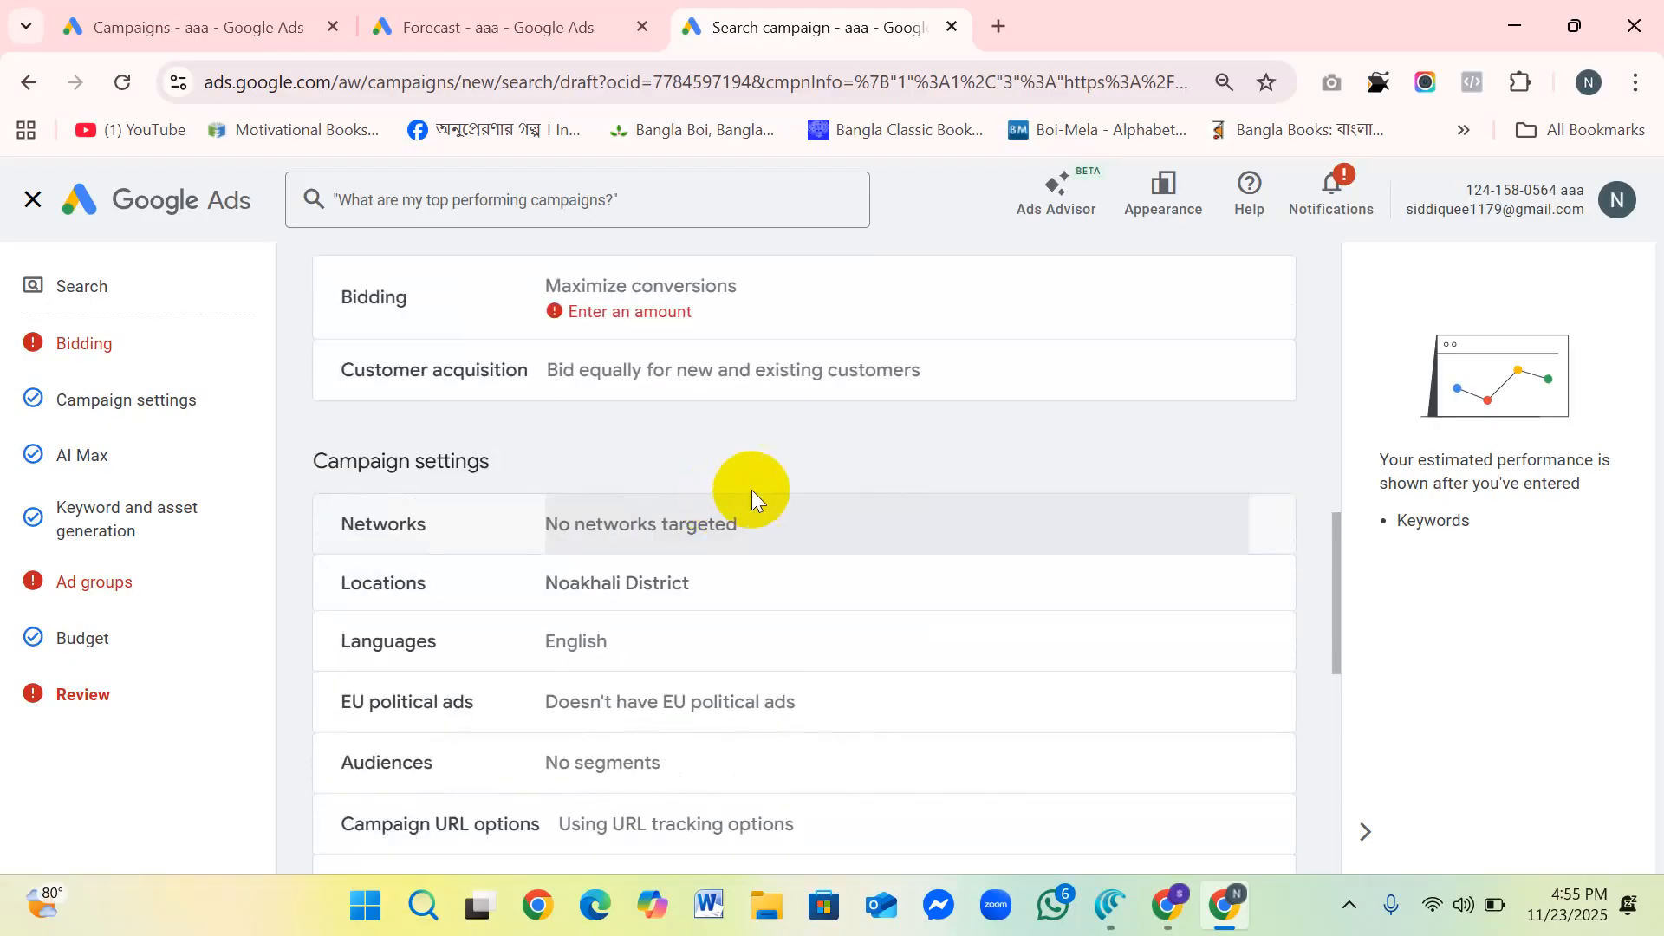
scroll(752, 491, "down", 5)
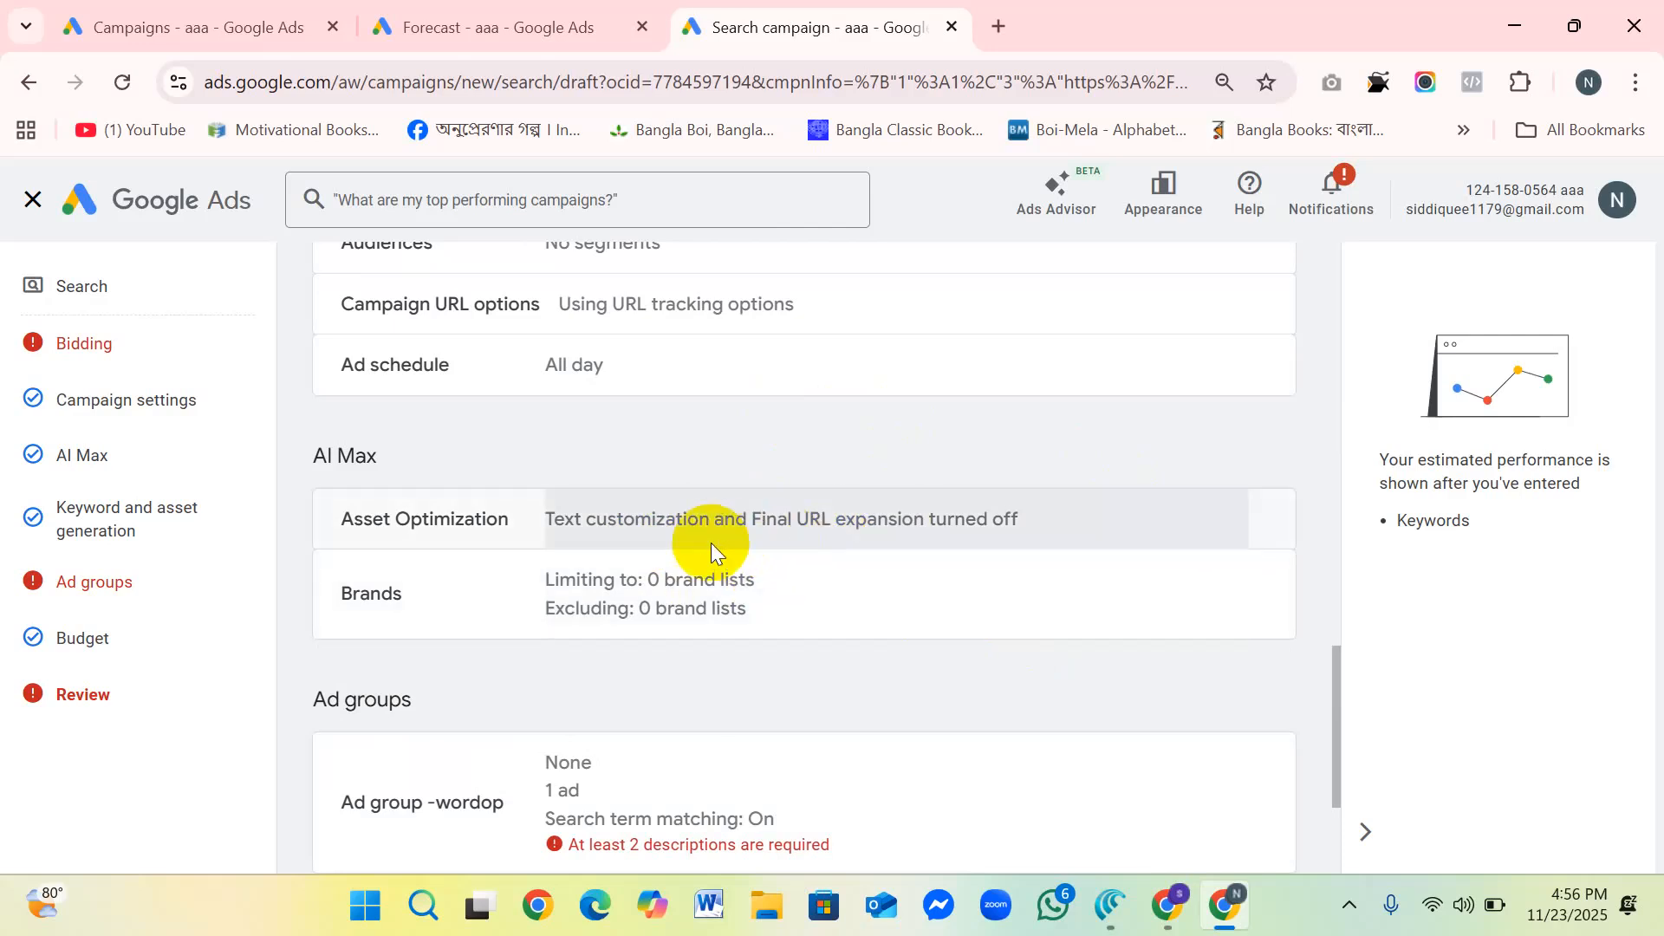
scroll(697, 550, "down", 3)
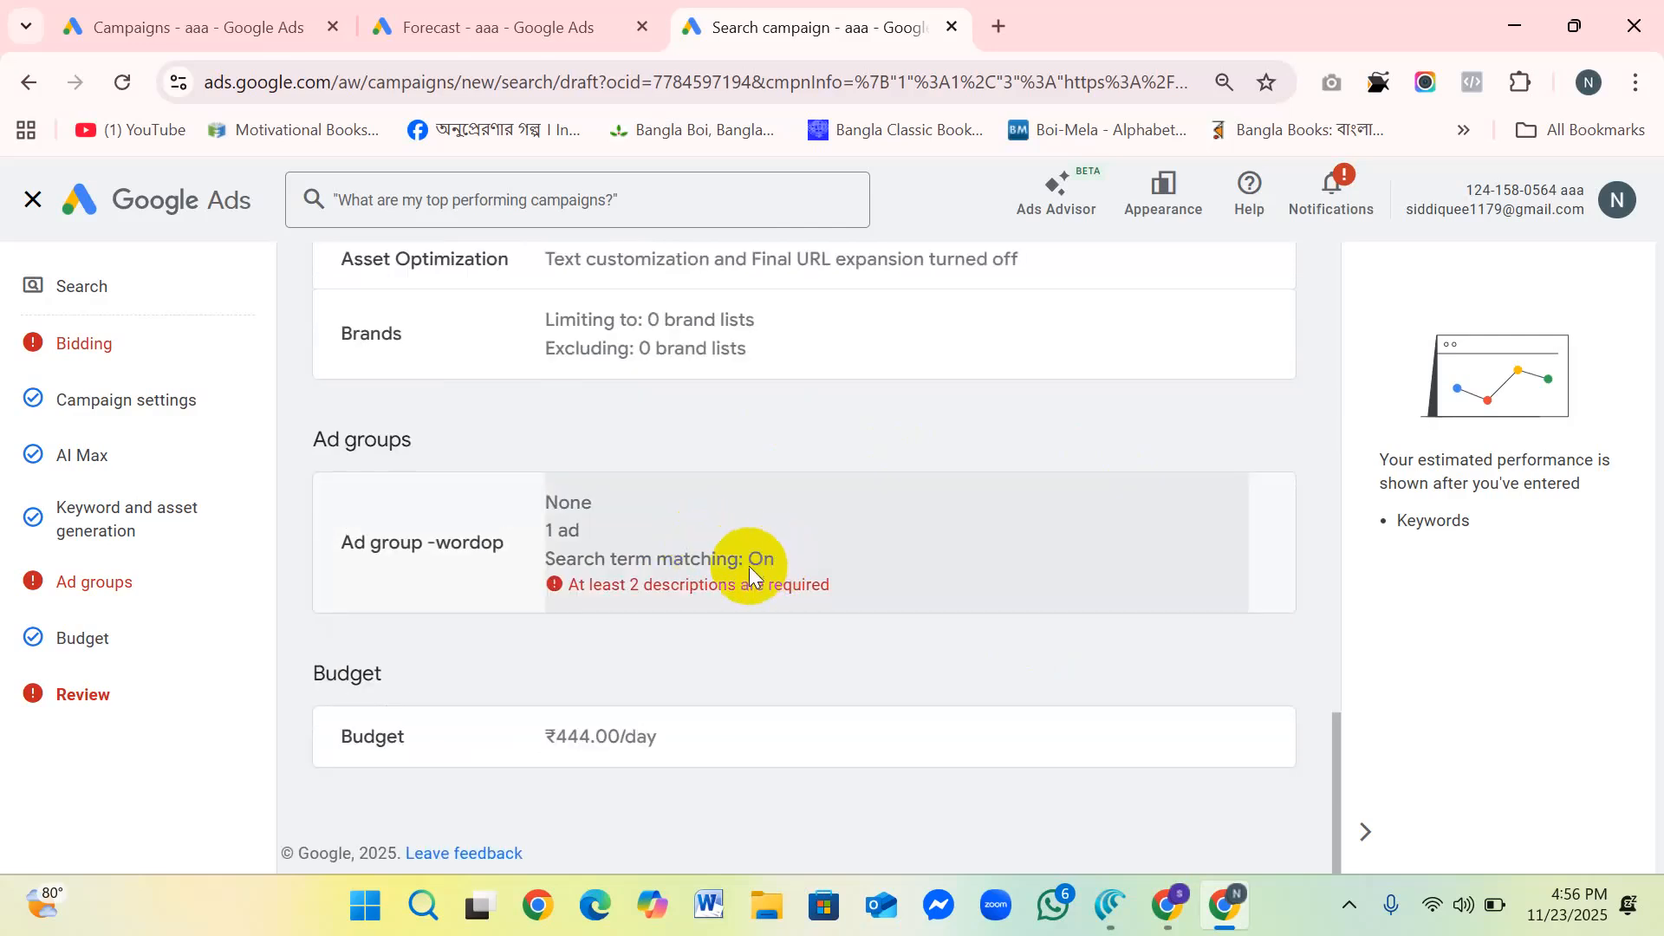
Step: Look over the issues to fix once more, followed by the bidding details and campaign settings down to the ad schedule
scroll(748, 568, "up", 6)
scroll(750, 575, "up", 10)
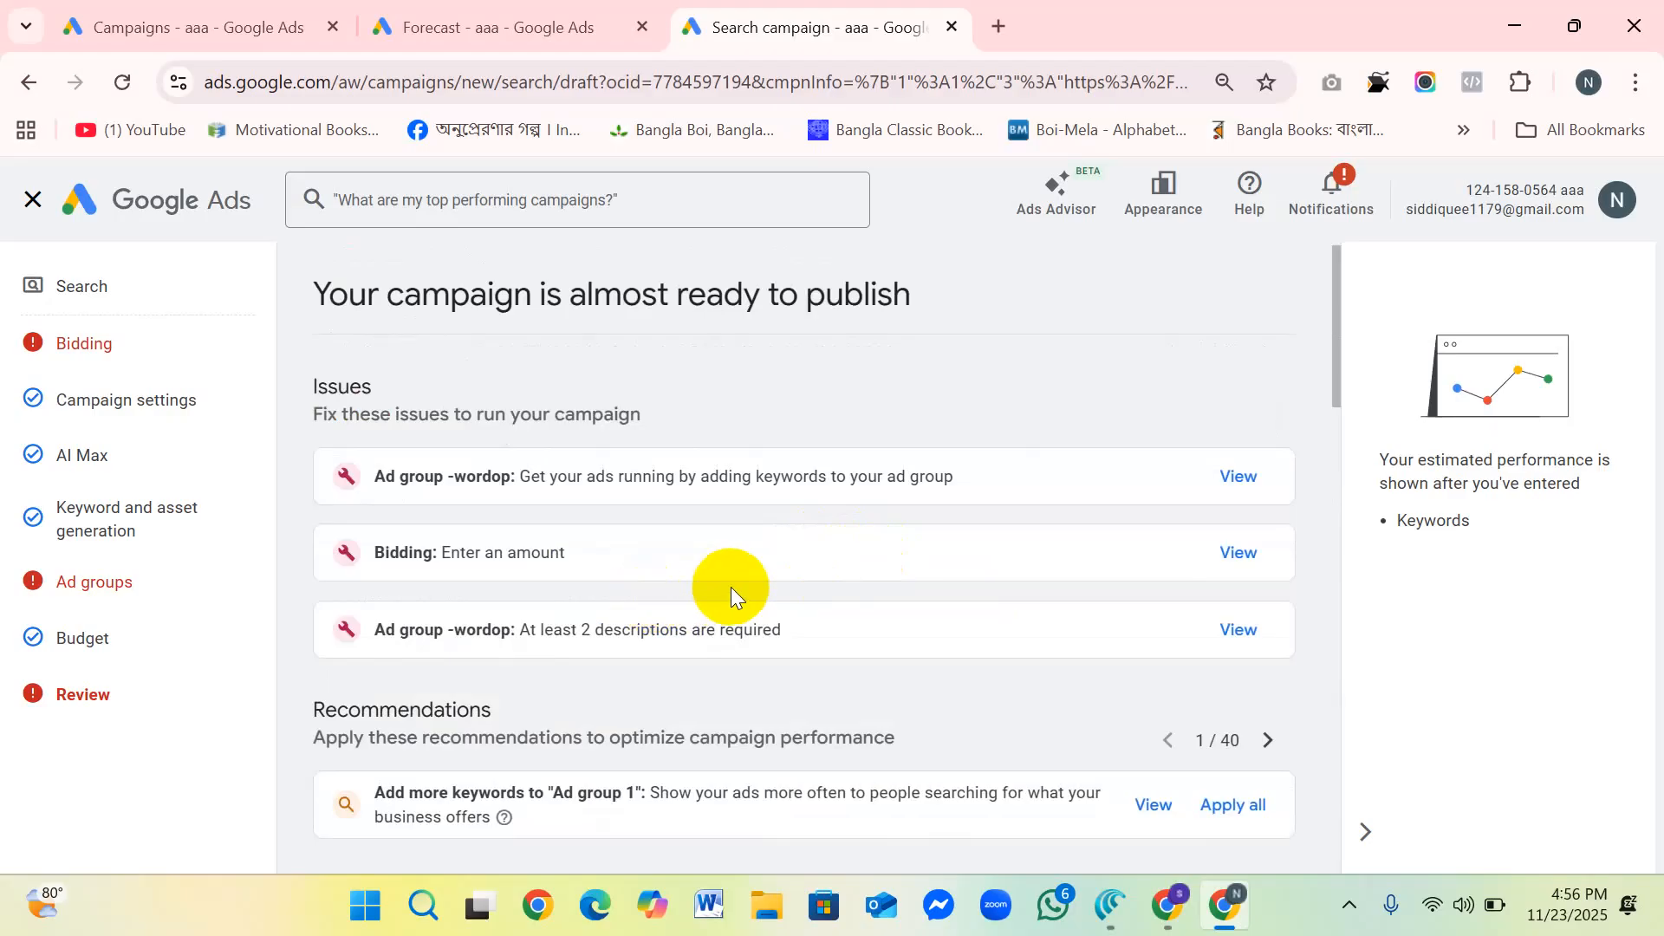
scroll(777, 574, "down", 3)
scroll(746, 572, "down", 6)
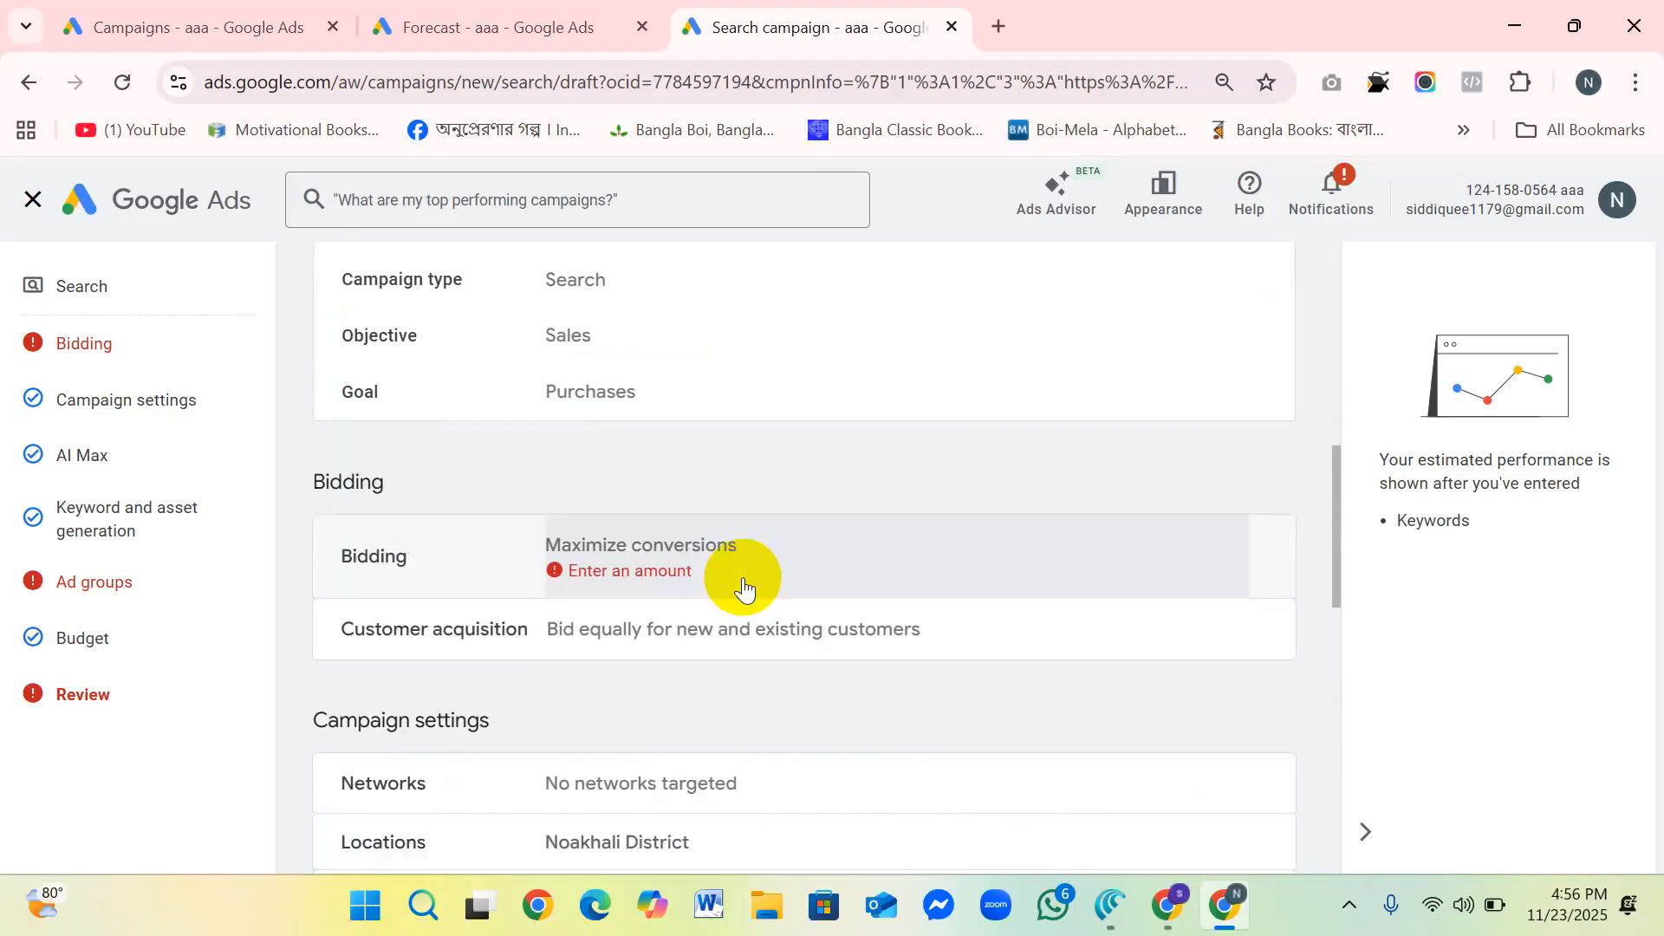
scroll(706, 565, "down", 2)
scroll(707, 565, "down", 10)
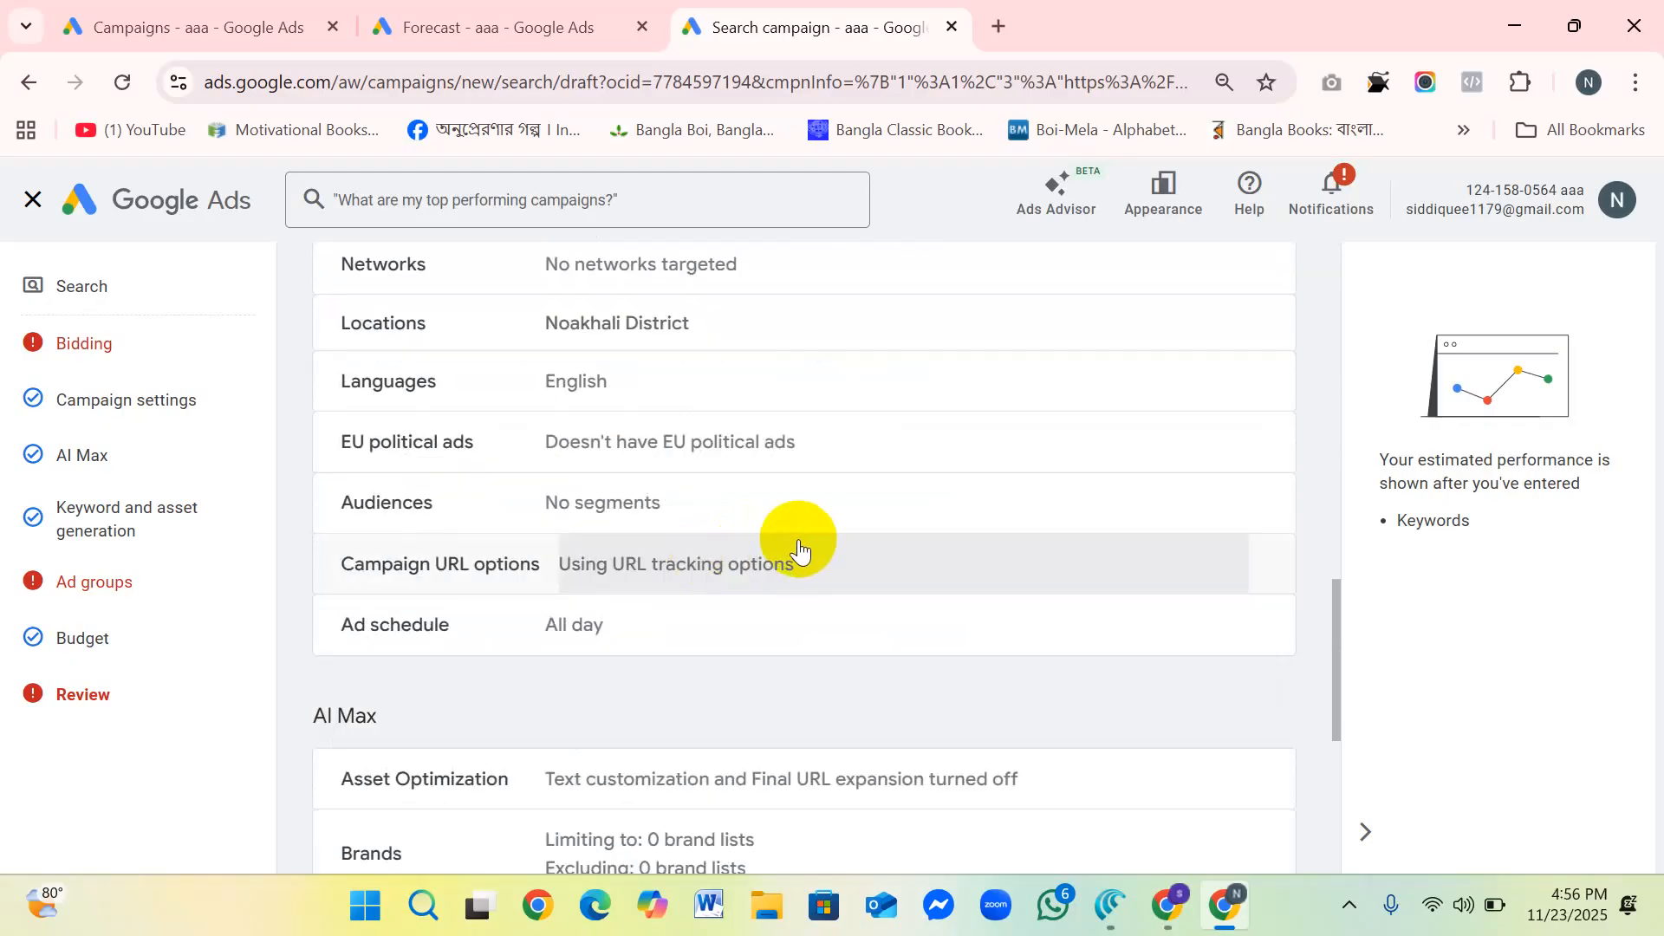